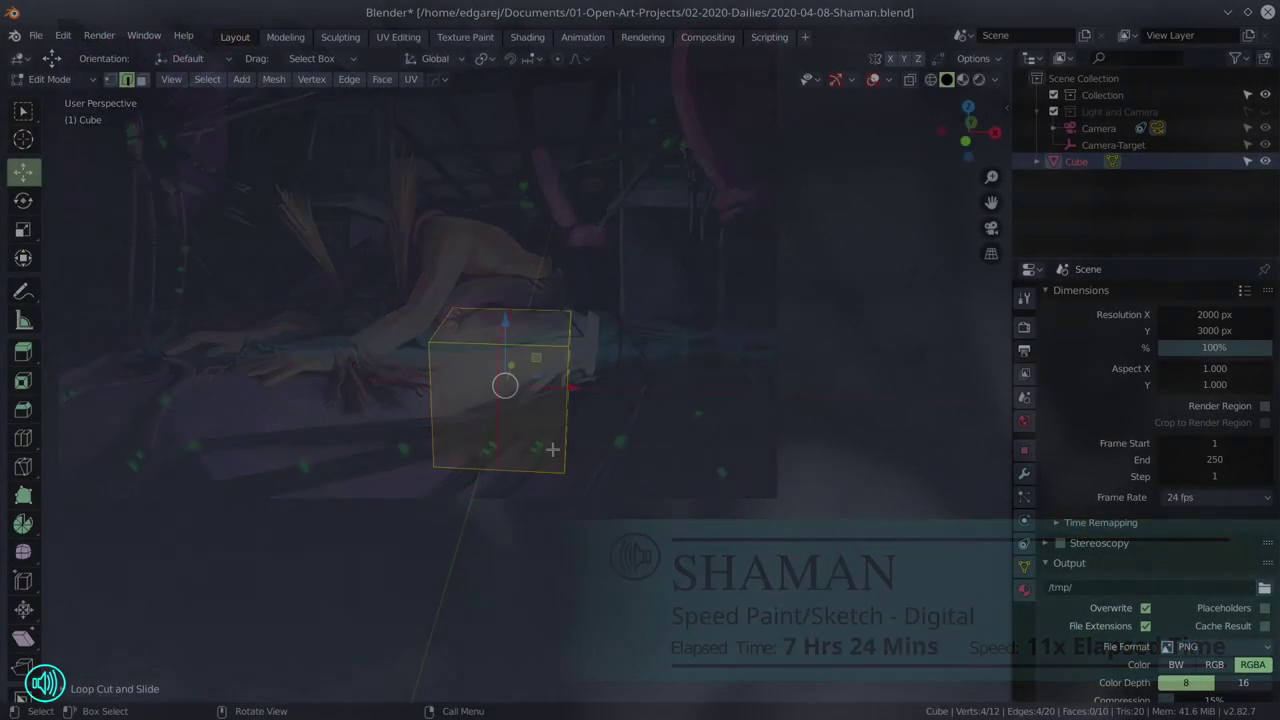
Delete one half of the cube and add a Mirror modifier to it.
key("x")
left_click(586, 563)
key("Tab")
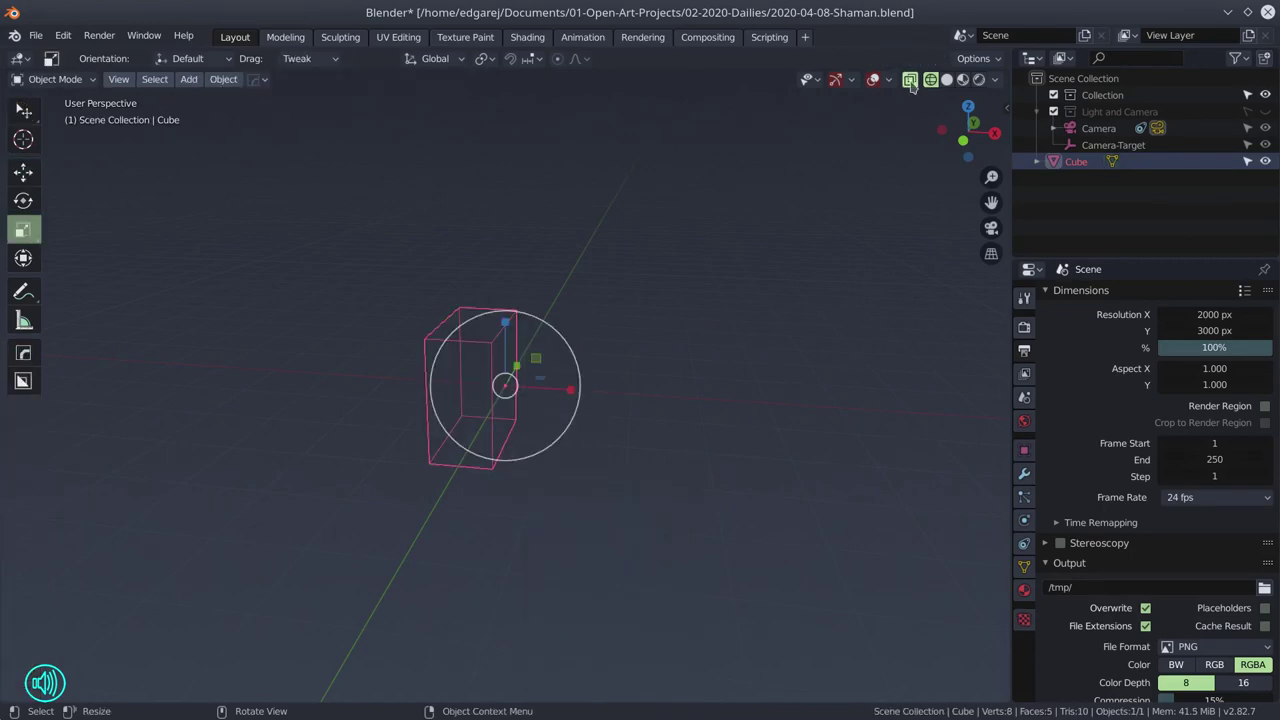
left_click(1024, 473)
left_click(1076, 295)
left_click(929, 458)
Scale the mirrored block and place a copy constrained along the X axis.
key("shift+space")
key("r")
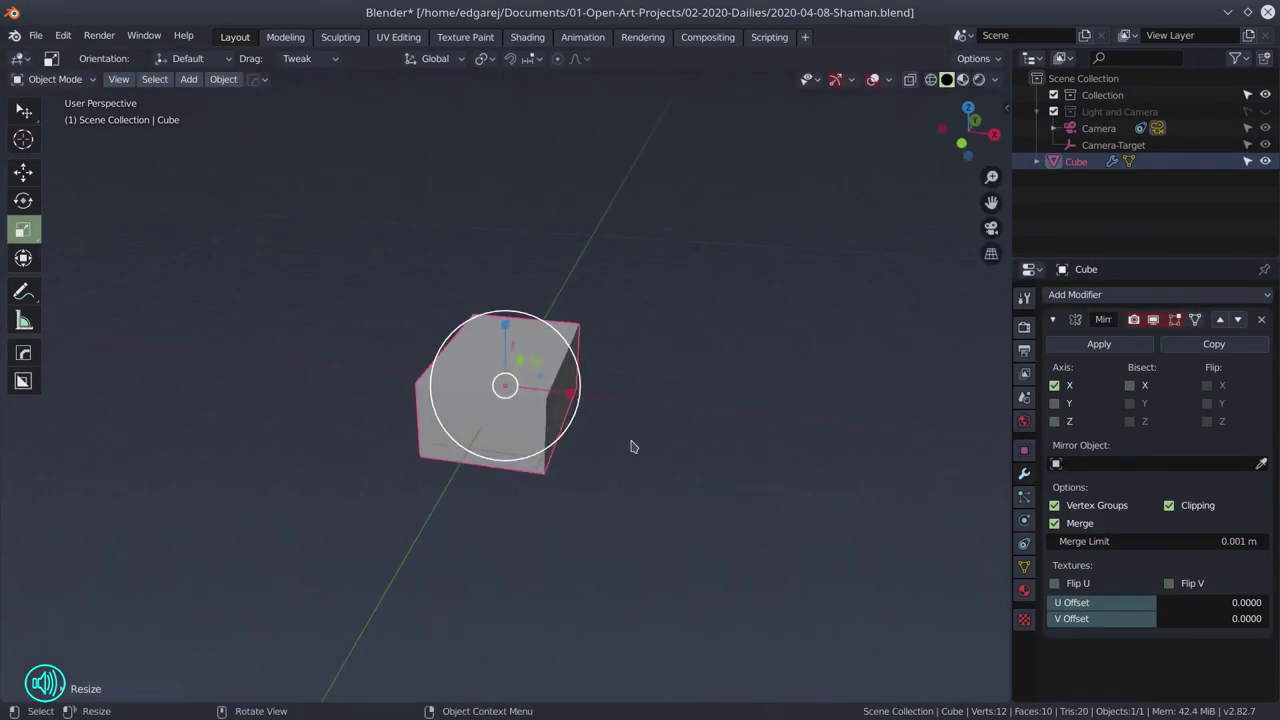
left_click_drag(479, 411, 582, 510)
key("s")
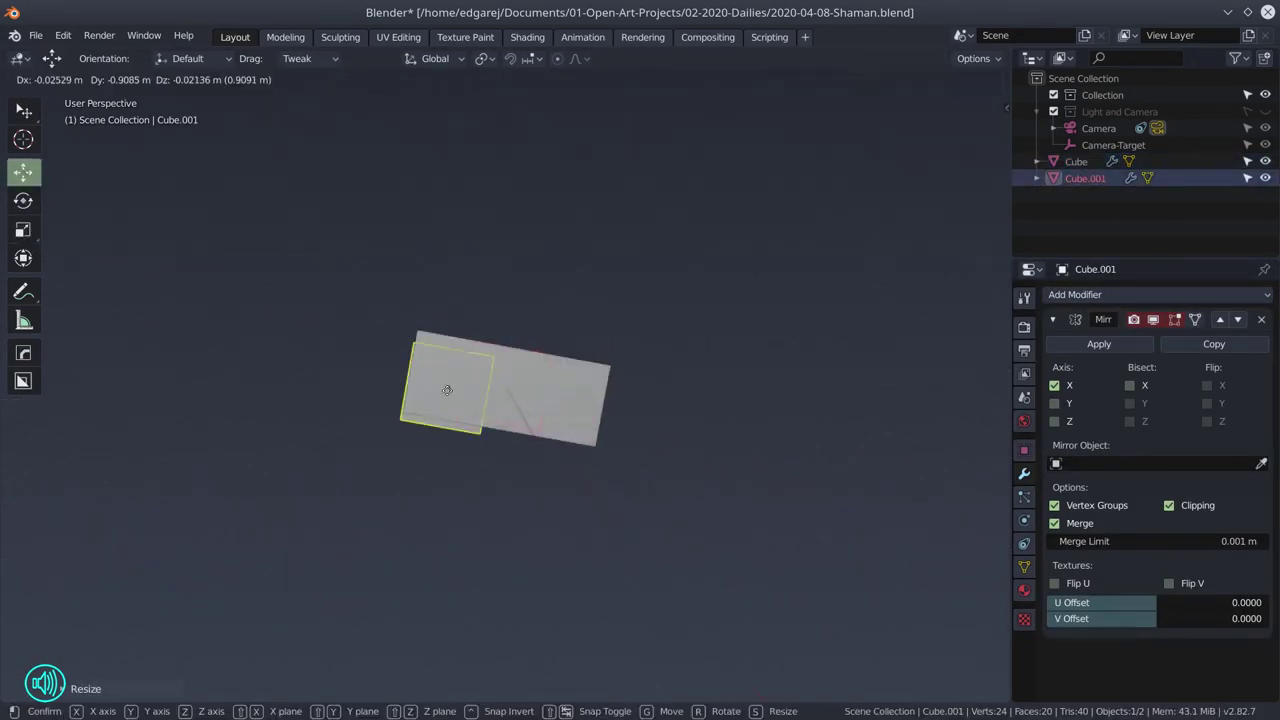
key("s")
key("x")
left_click(437, 457)
Extrude faces on the copy's mesh, then add a new cube piece.
key("shift+space")
key("g")
key("Tab")
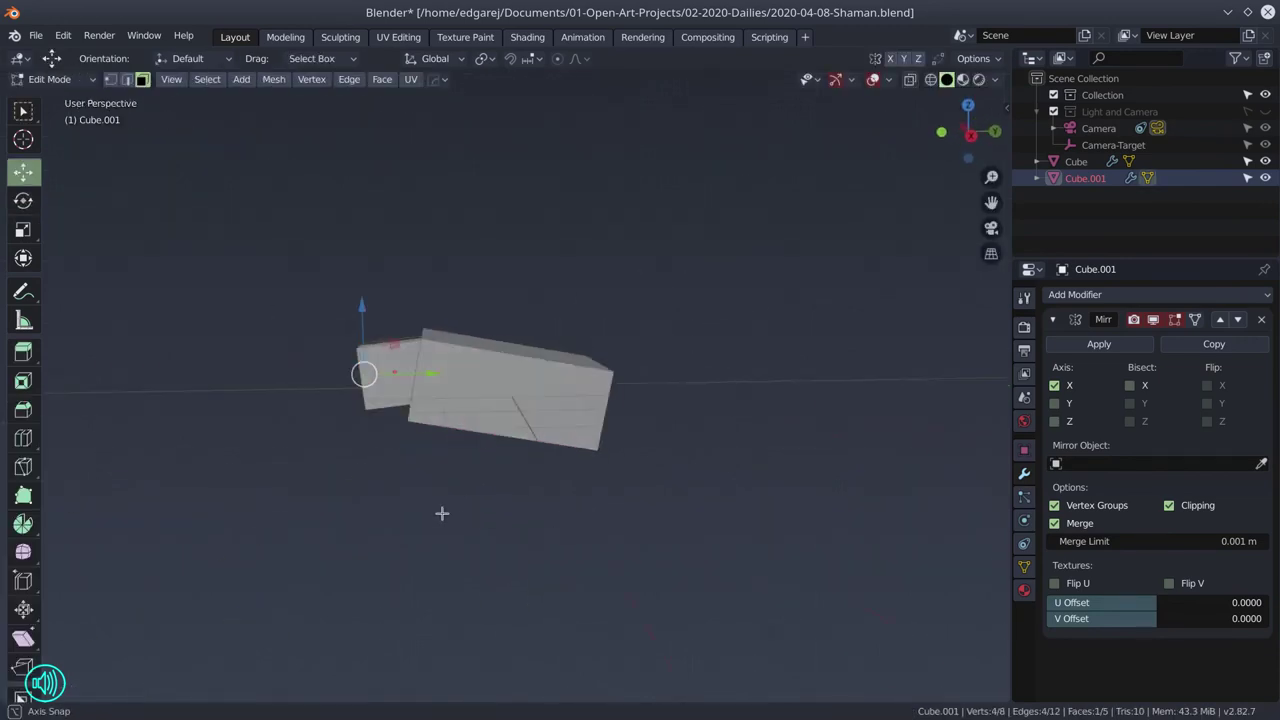
key("e")
key("Tab")
key("shift+a")
left_click(352, 143)
Scale and rotate Cube.002 into shape, adjusting its faces in Edit Mode.
key("s")
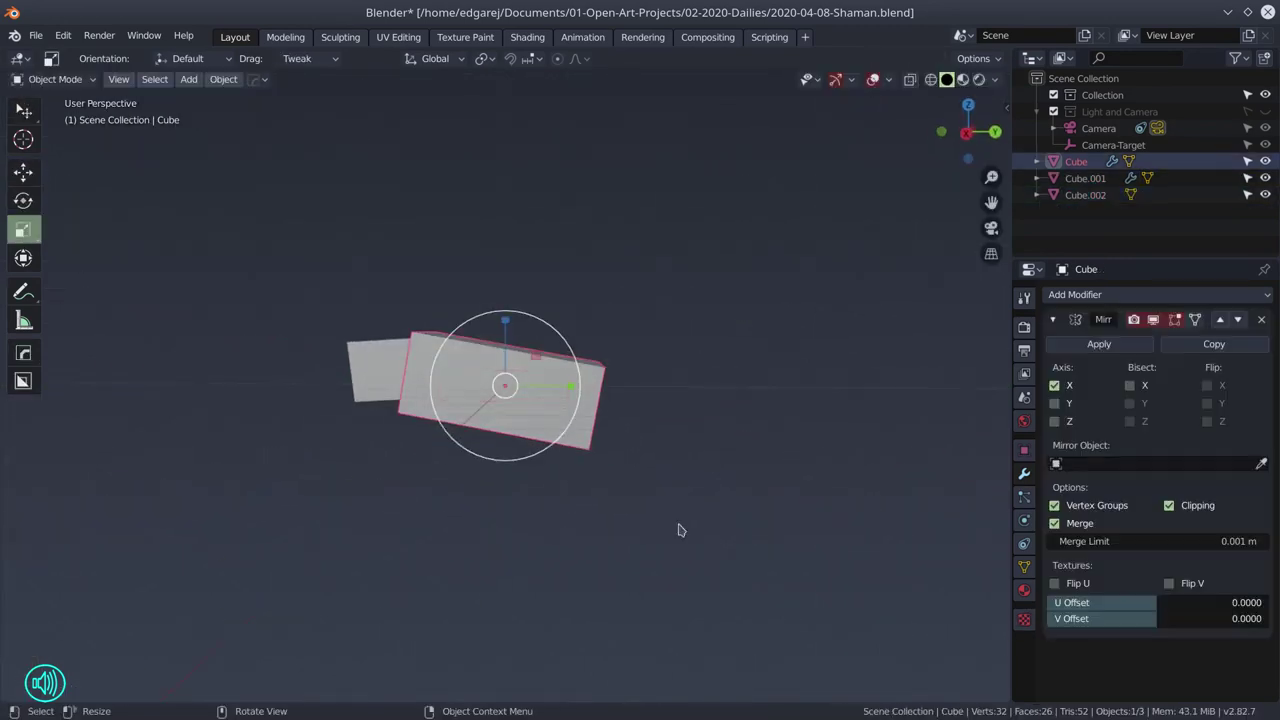
key("s")
left_click(67, 260)
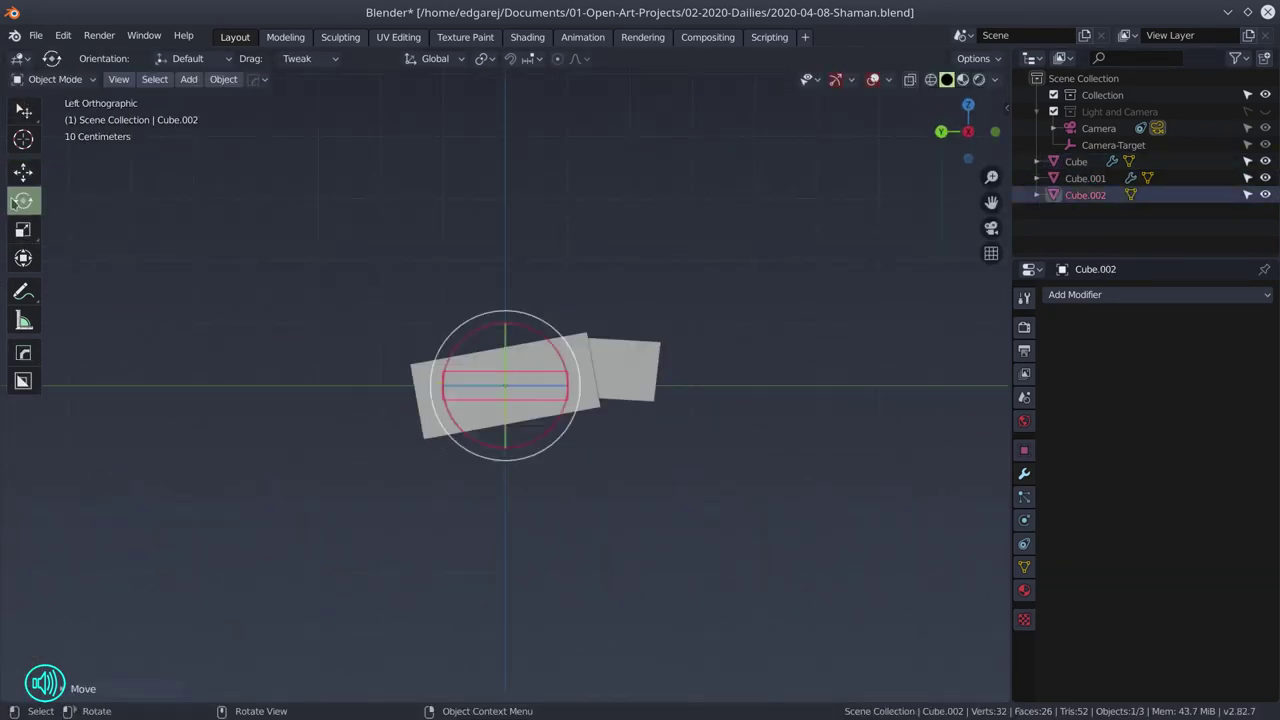
key("r")
key("Tab")
key("3")
left_click(594, 431)
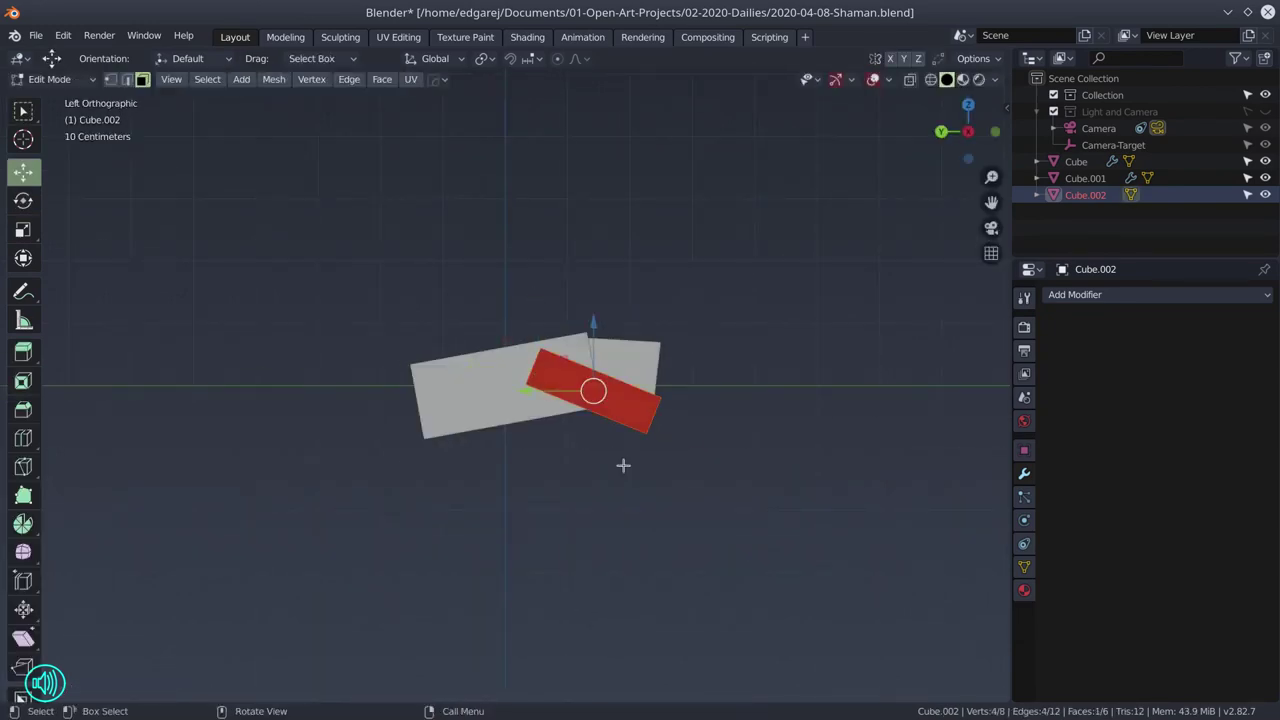
key("Tab")
Duplicate the mirrored piece, rotate it down-left as Cube.003, and copy Cube.003 downward.
key("shift+d")
key("r")
key("g")
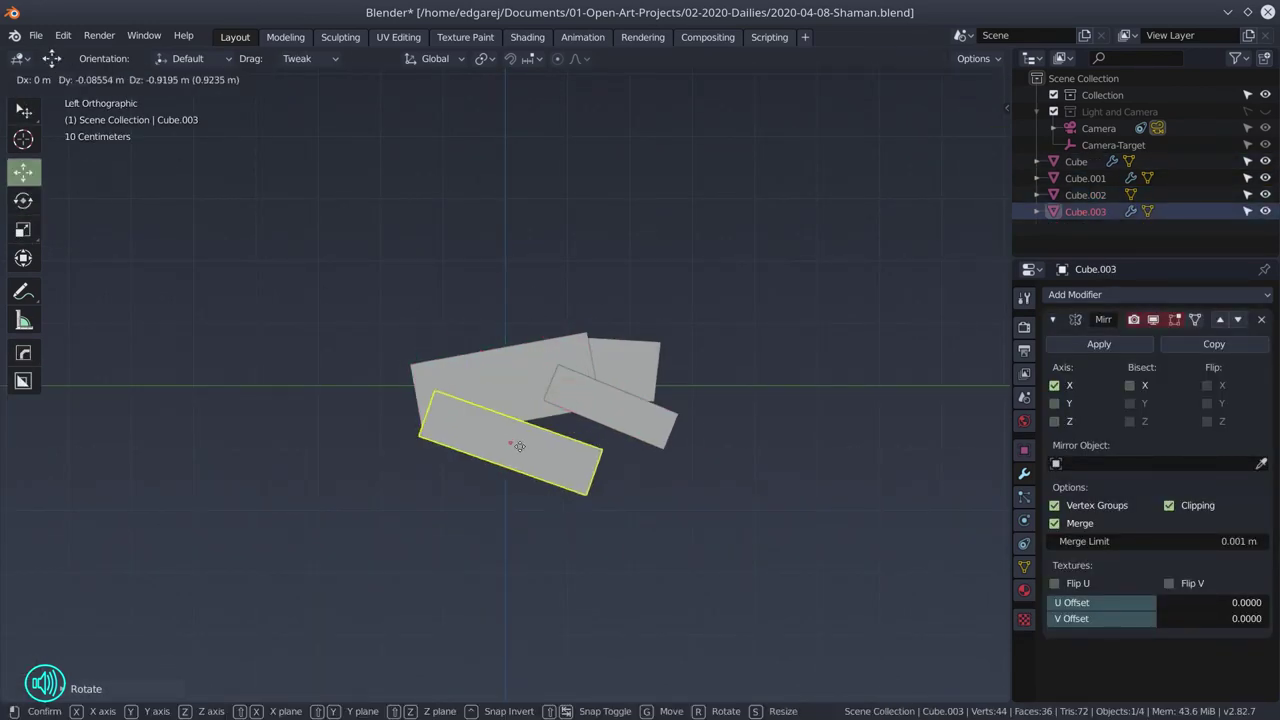
left_click(587, 436)
key("shift+d")
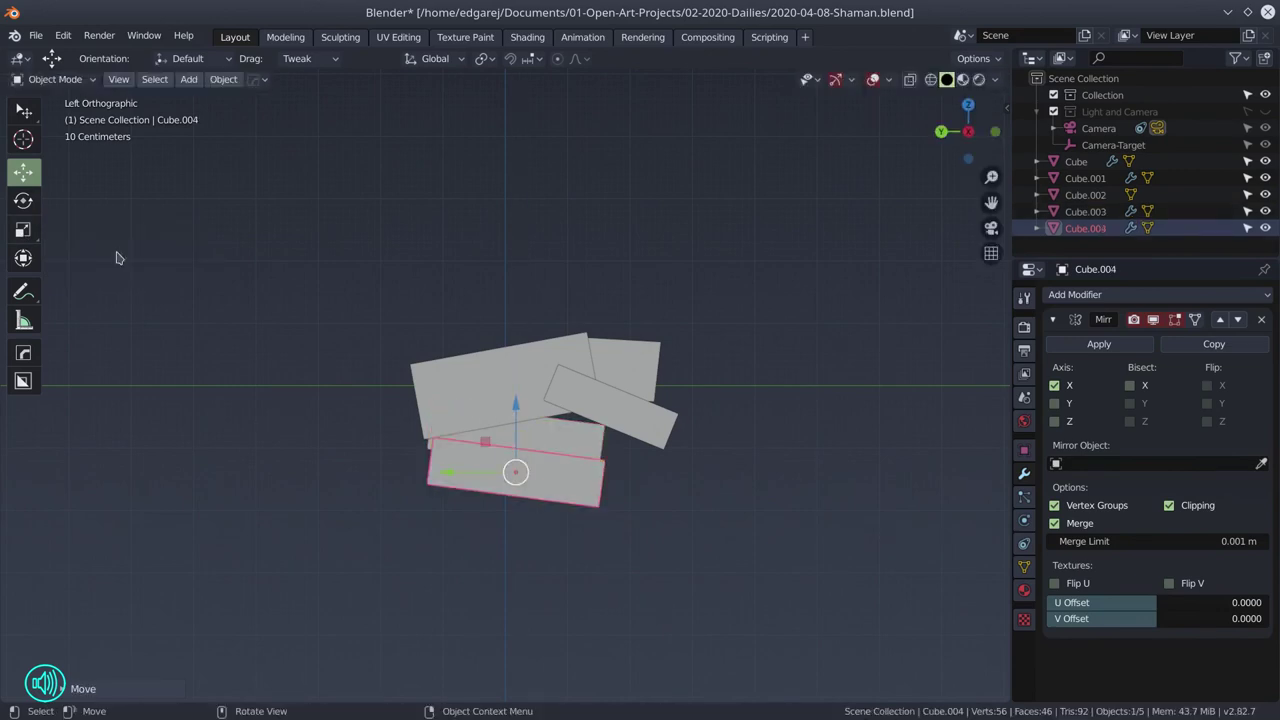
left_click(491, 480)
Re-rotate Cube.002 and place a rotated duplicate of it as the last figure piece.
left_click(640, 440)
key("r")
left_click(664, 400)
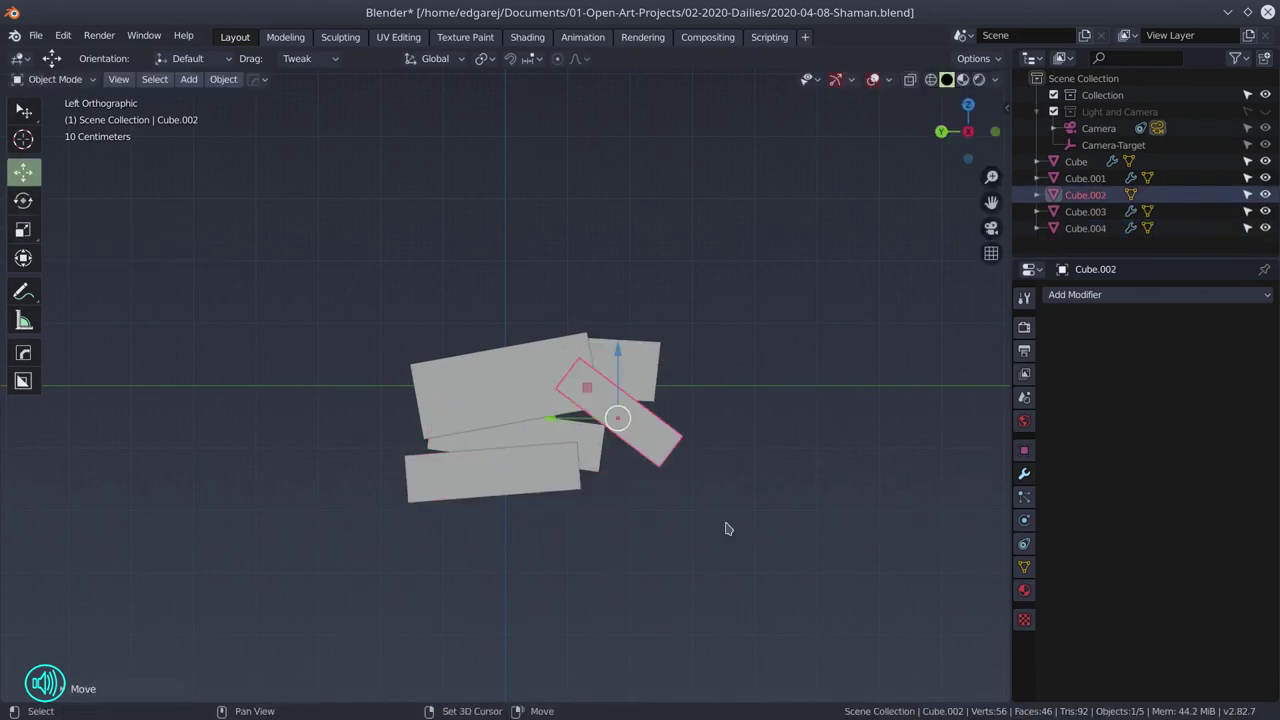
key("shift+d")
left_click(674, 520)
key("r")
left_click(729, 471)
left_click(435, 526)
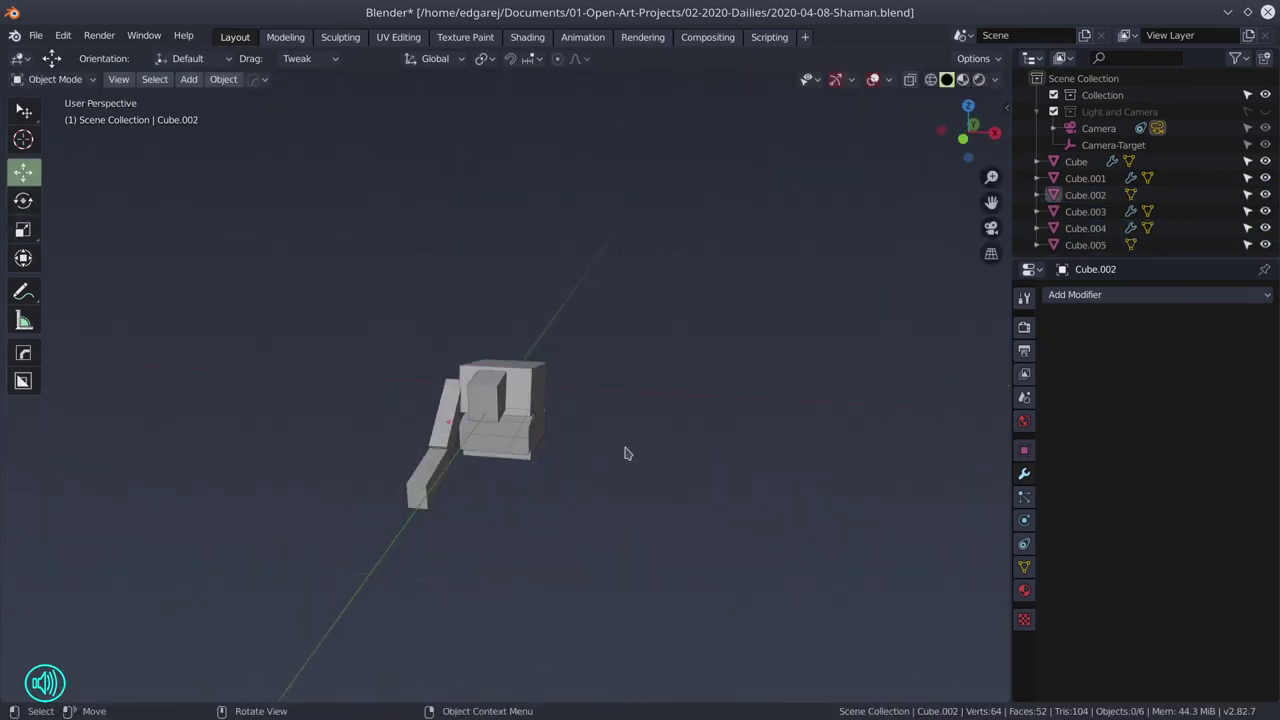
left_click(1024, 590)
Create new materials named 'dar' (dark blue) and 'pink' for the figure pieces.
left_click(1052, 364)
left_click(1231, 364)
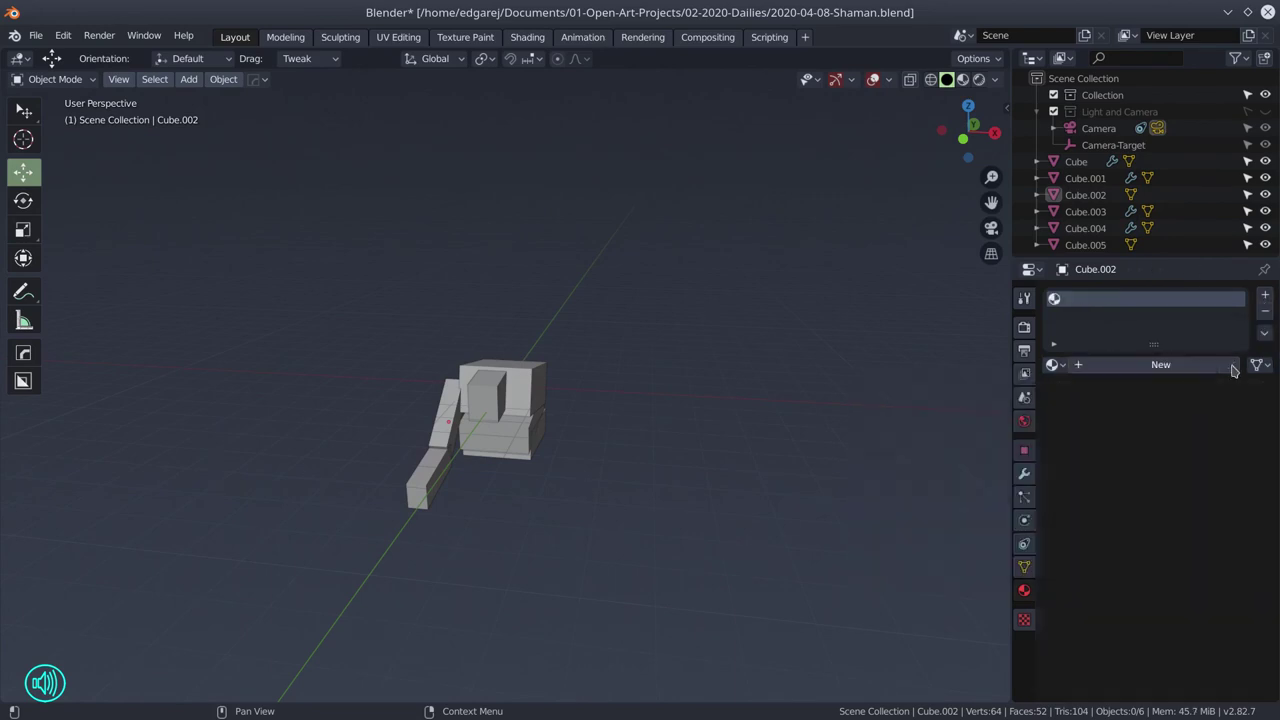
left_click(1157, 364)
double_click(1121, 364)
type("dark blue")
left_click(1231, 364)
left_click(1157, 364)
double_click(1121, 364)
type("pink")
key("Return")
Create 'hot pink' and 'purple' materials for the next figure pieces.
left_click(1208, 532)
double_click(1104, 364)
type("hot pink")
left_click(1231, 364)
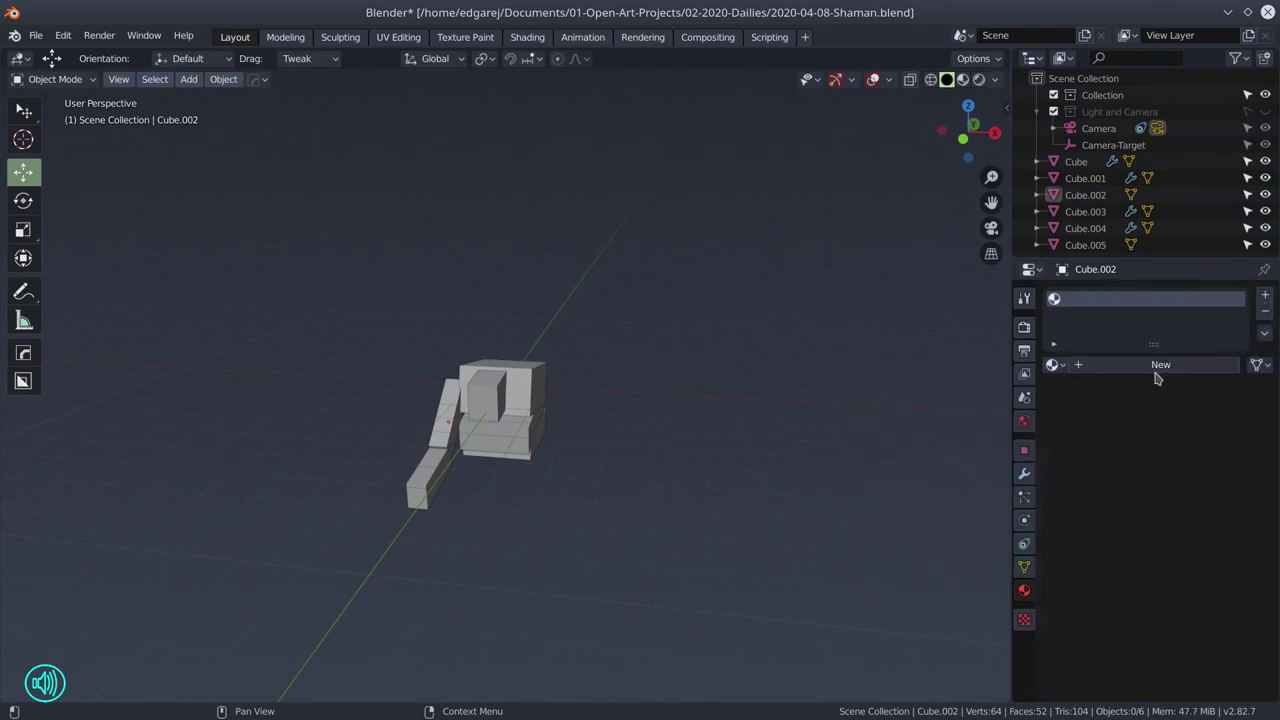
left_click(1157, 364)
left_click(1208, 532)
double_click(1104, 364)
type("purple")
key("Return")
left_click(1208, 532)
left_click(1231, 364)
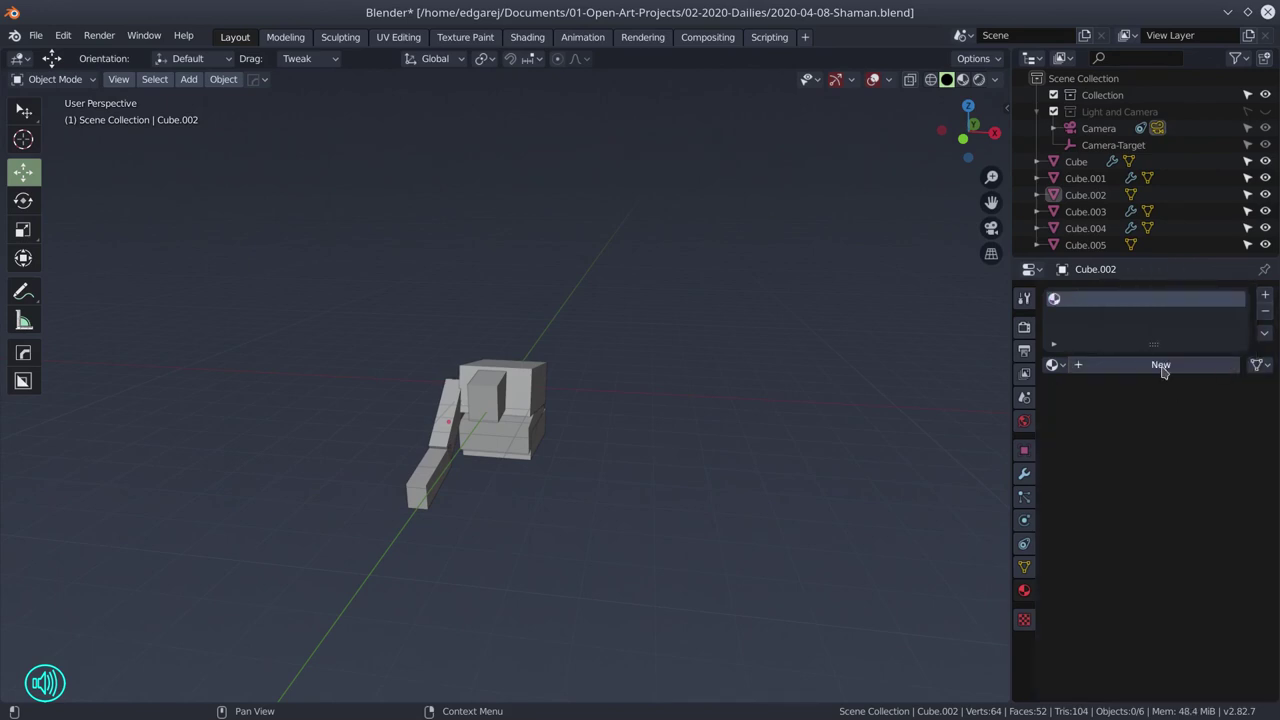
Add a 'light green' material and set green, yellow and orange base colours.
left_click(1157, 364)
double_click(1121, 364)
type("light green")
key("Return")
left_click(1208, 532)
left_click(1139, 346)
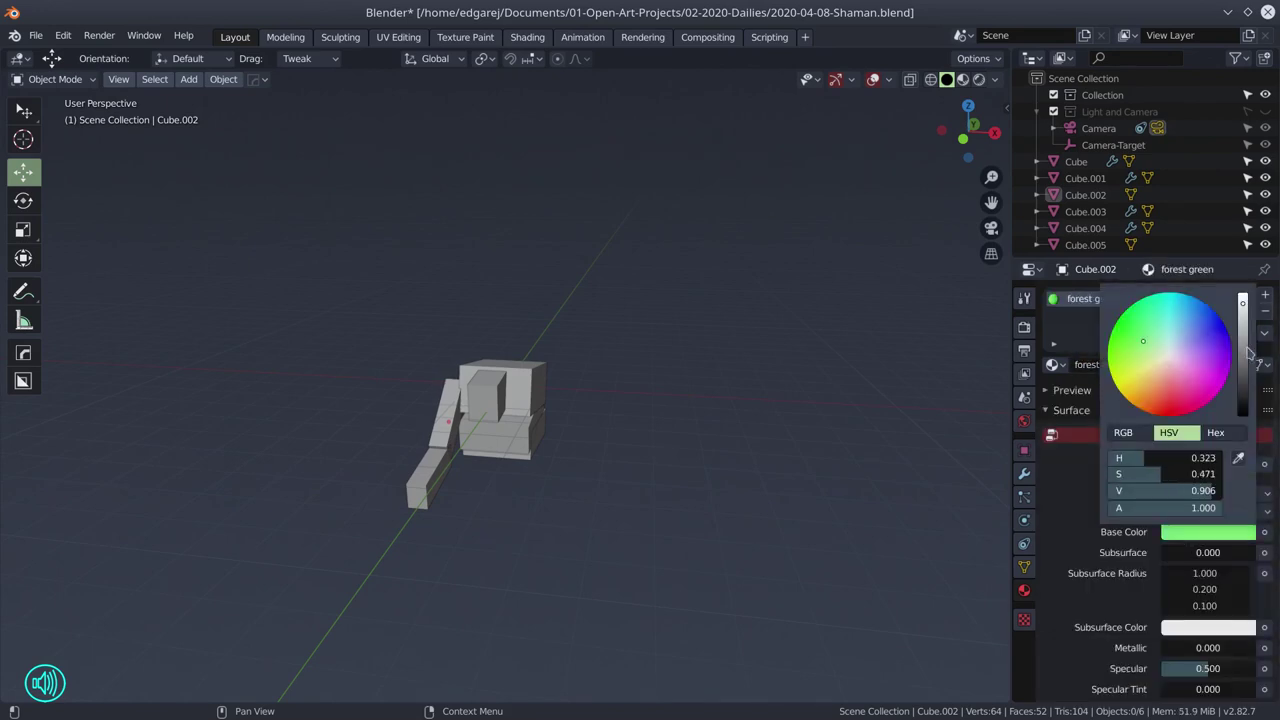
key("Return")
left_click(1208, 532)
left_click(1160, 340)
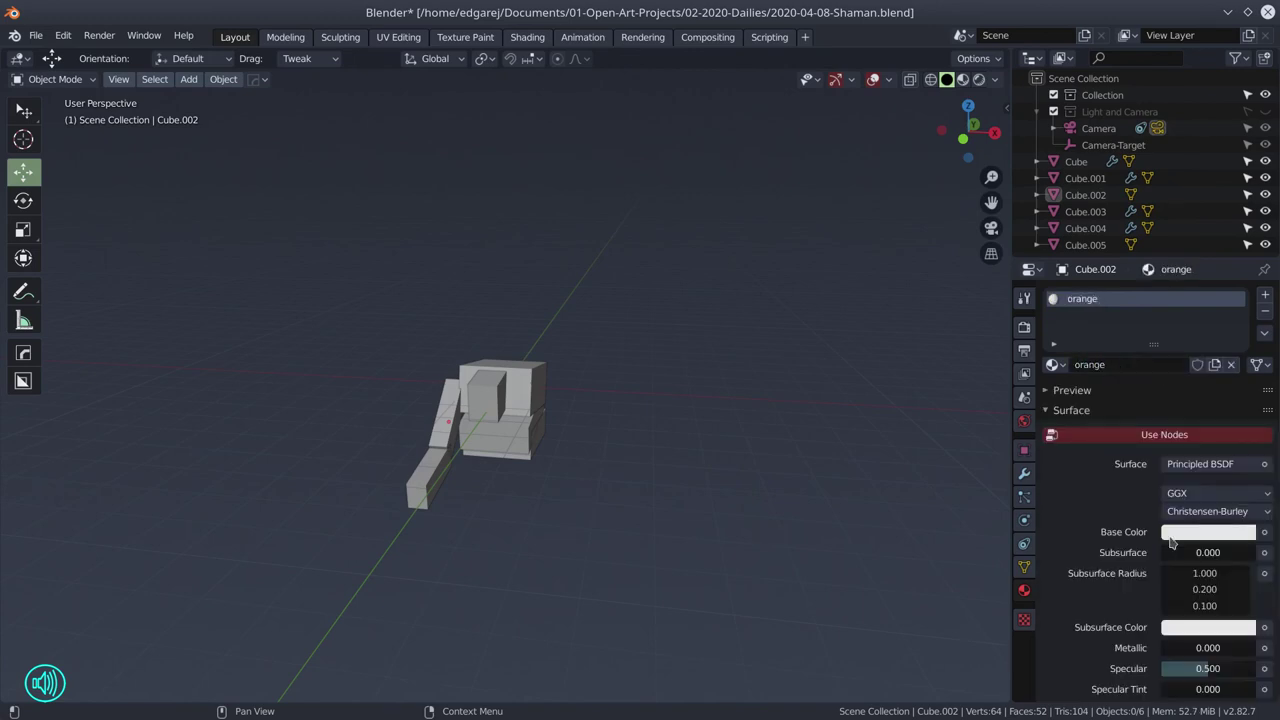
left_click(1208, 532)
left_click(1160, 345)
Apply transforms to all pieces and apply the Mirror modifiers, including Cube.005's.
key("a")
key("ctrl+a")
left_click(626, 397)
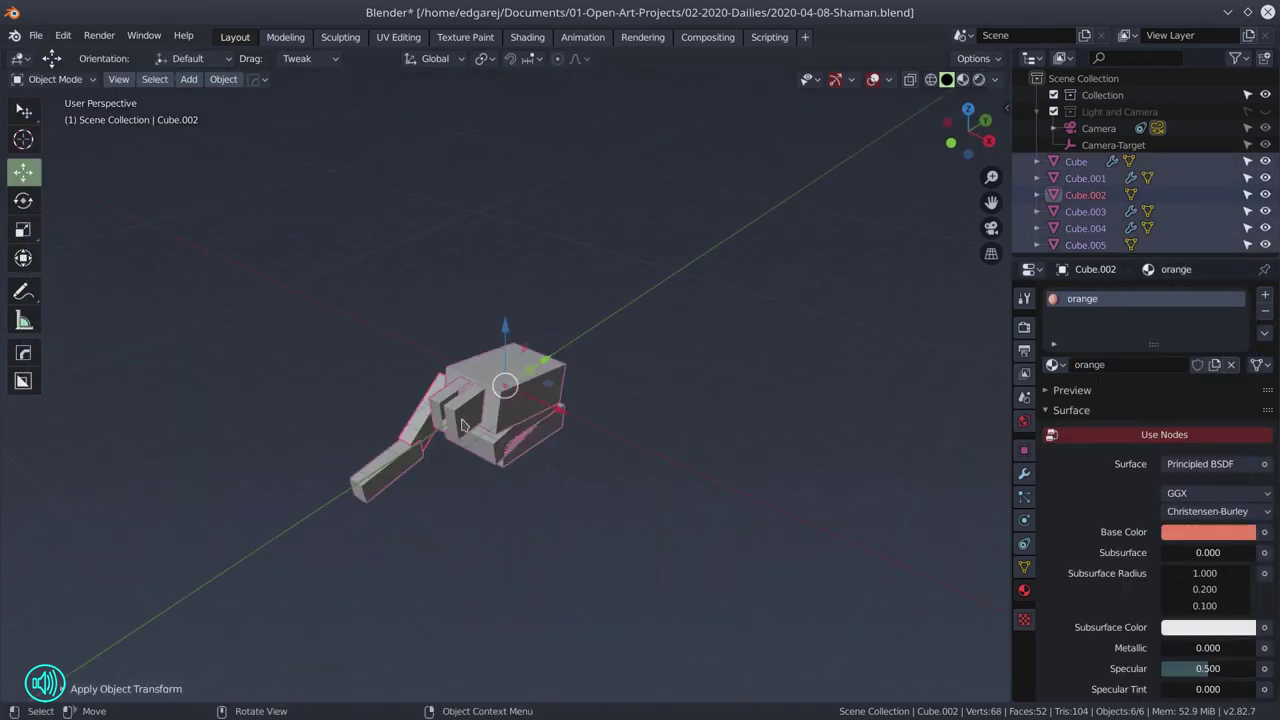
left_click(1112, 161)
left_click(1130, 211)
key("ctrl+a")
left_click(1131, 244)
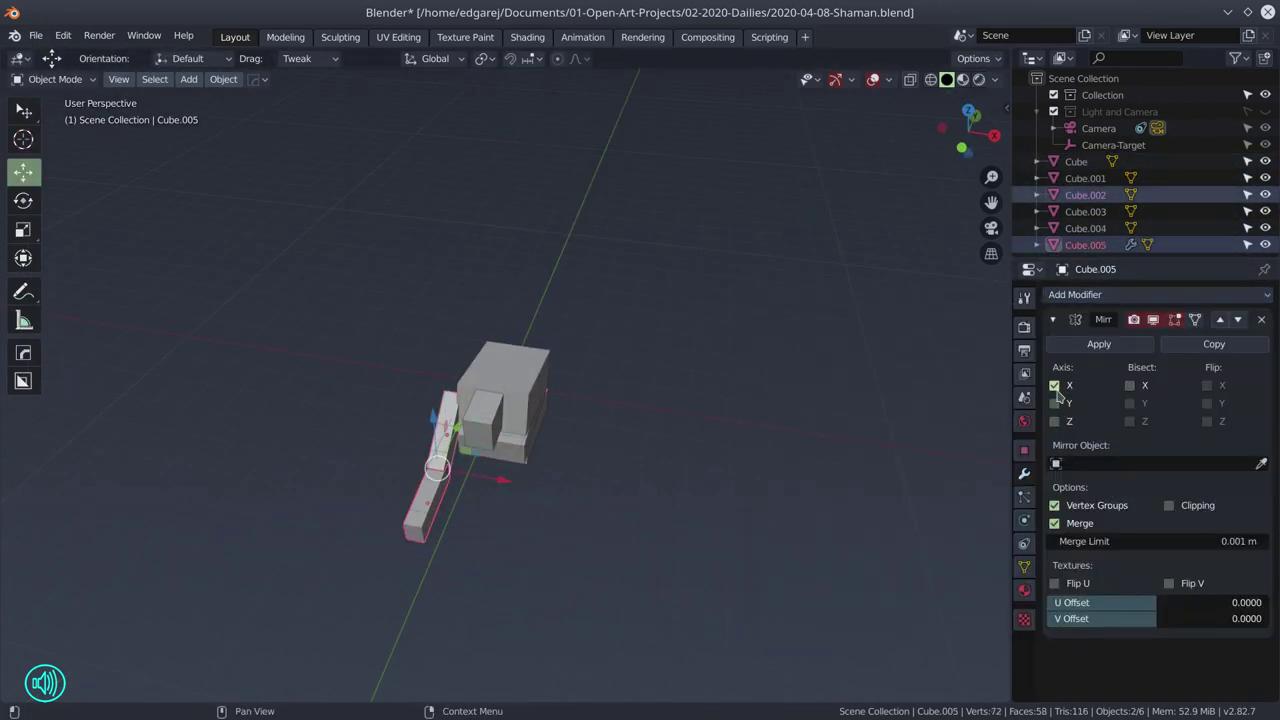
key("ctrl+a")
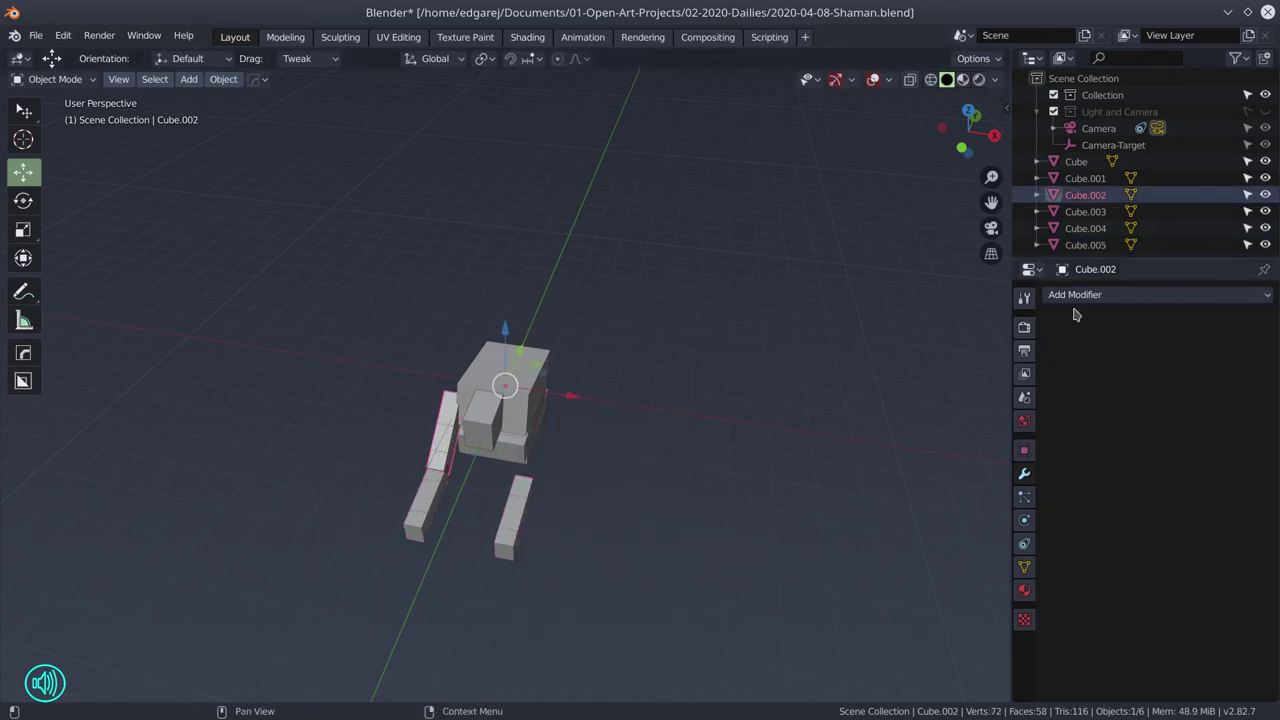
Show material colours in the viewport and parent all pieces to Cube.
left_click(1024, 590)
left_click(1052, 364)
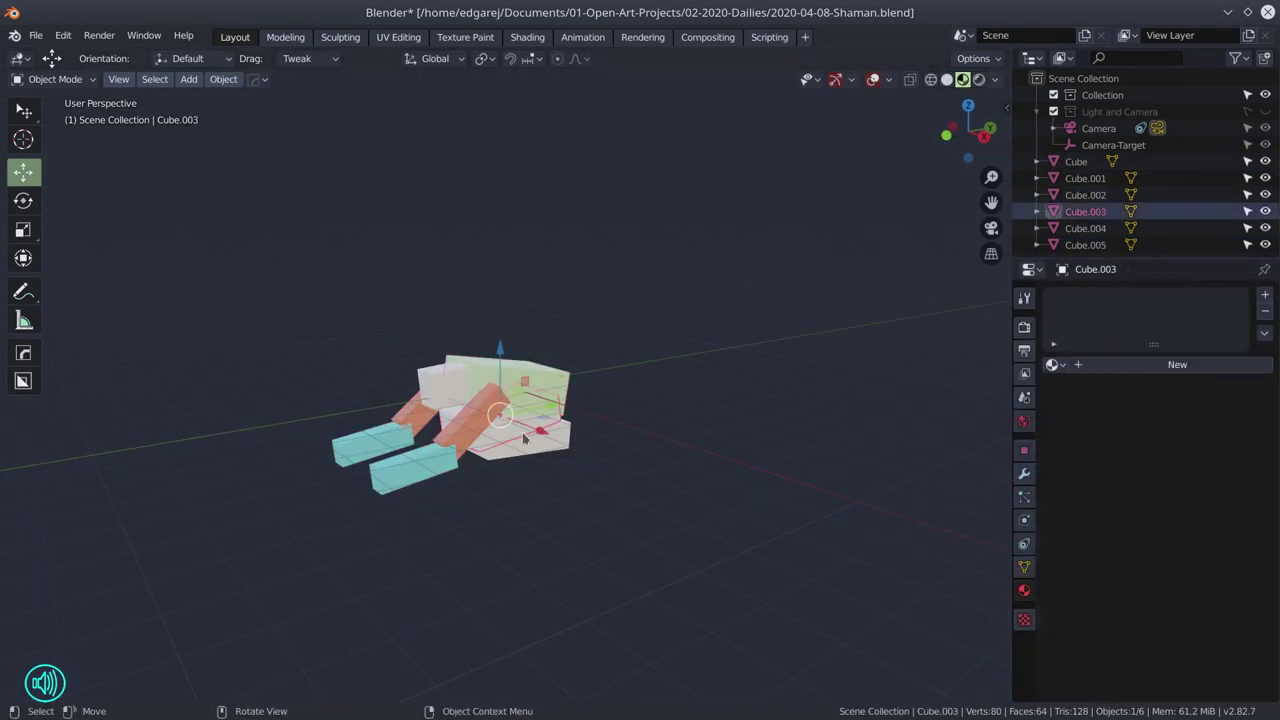
left_click(446, 385)
key("a")
left_click(520, 385, "shift")
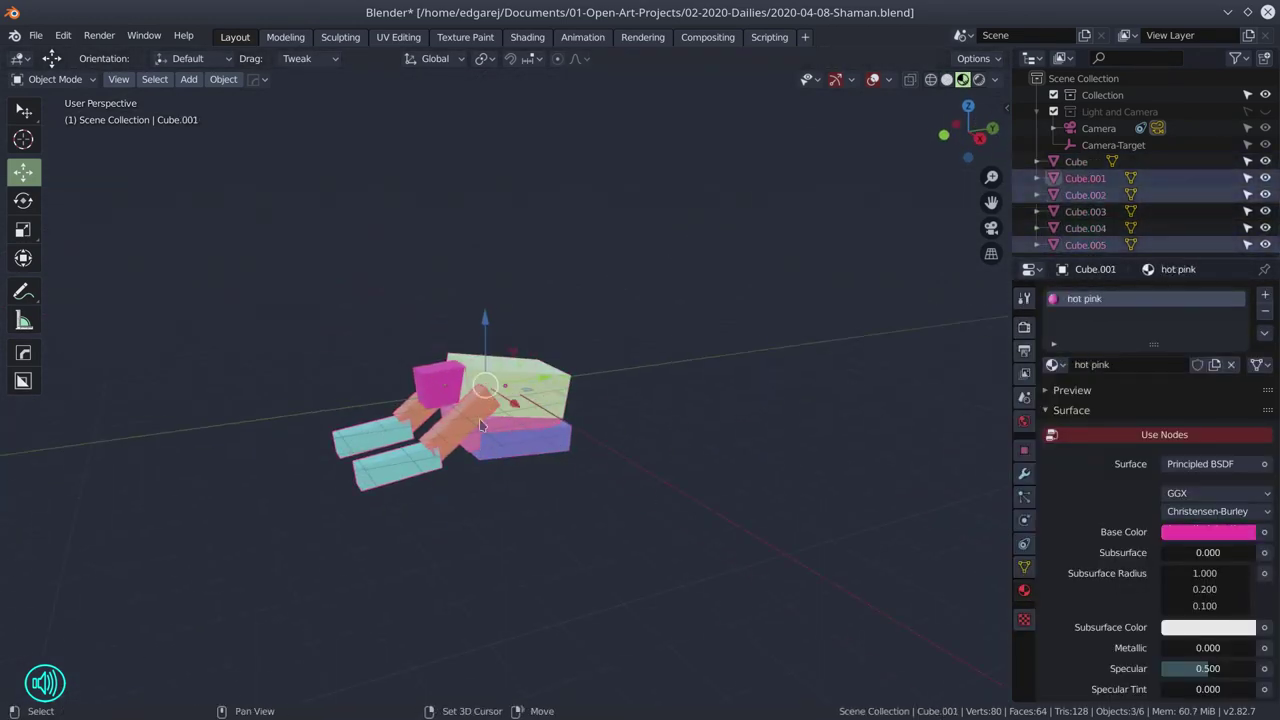
key("ctrl+p")
left_click(557, 372)
scroll(500, 400, "down", 3)
left_click(188, 79)
Add a floor plane and scale it up by 10.
mouse_move(210, 98)
left_click(345, 121)
type("s10")
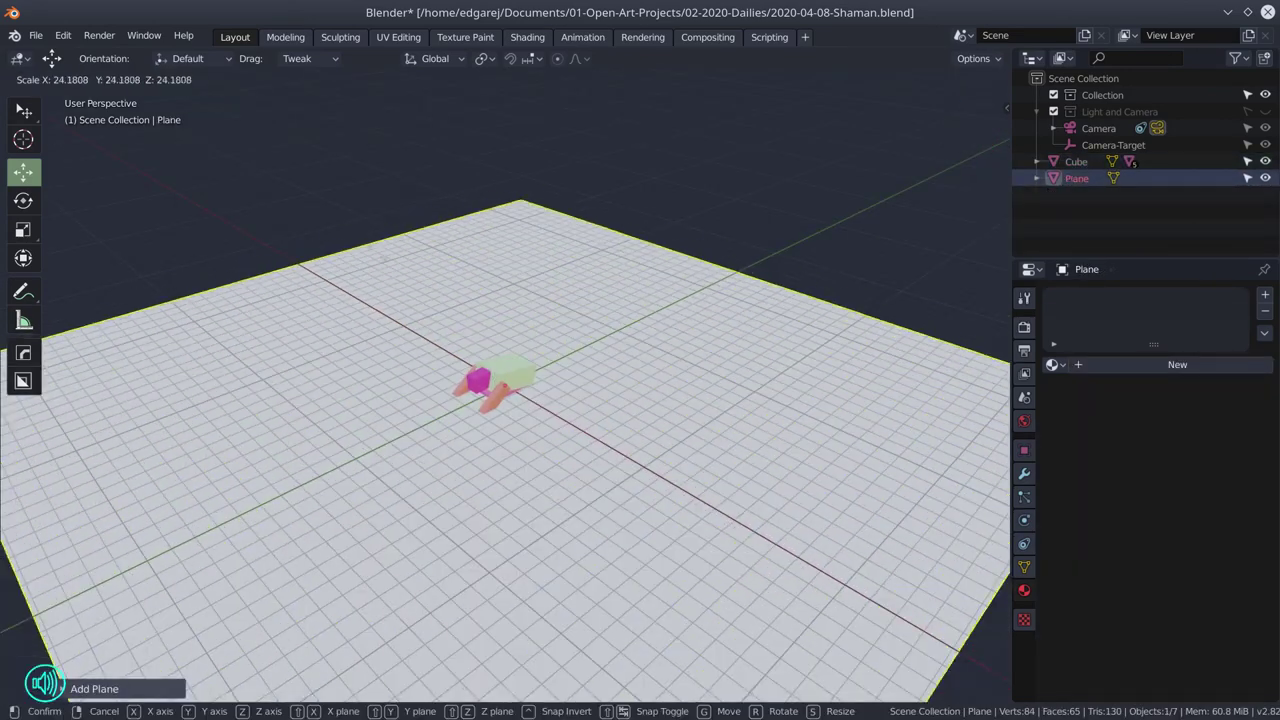
key("Return")
Give the plane a red material, view it from above, and add a new cube.
left_click(1134, 394)
key("KP_3")
left_click(502, 308)
left_click_drag(502, 308, 646, 437)
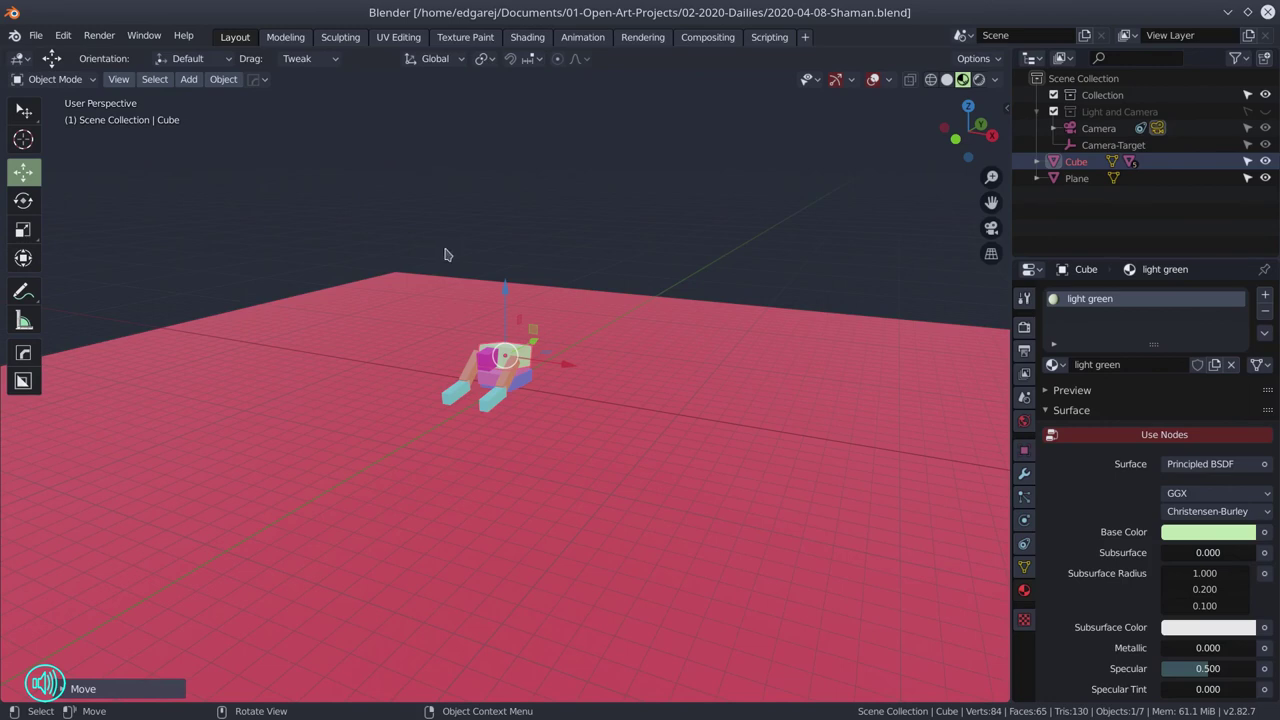
left_click(35, 36)
left_click(120, 143)
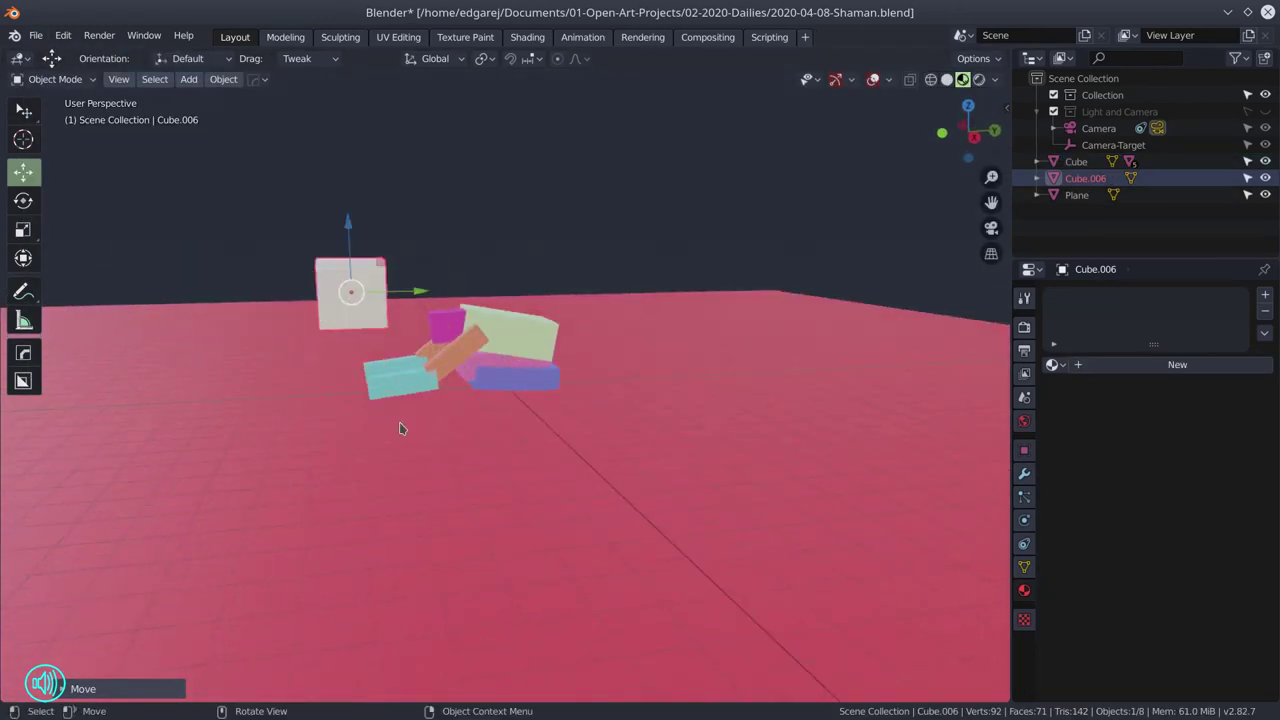
Stretch Cube.006 vertically into a tall slab, checking it from front and side views.
scroll(399, 428, "down", 3)
left_click_drag(399, 428, 403, 386)
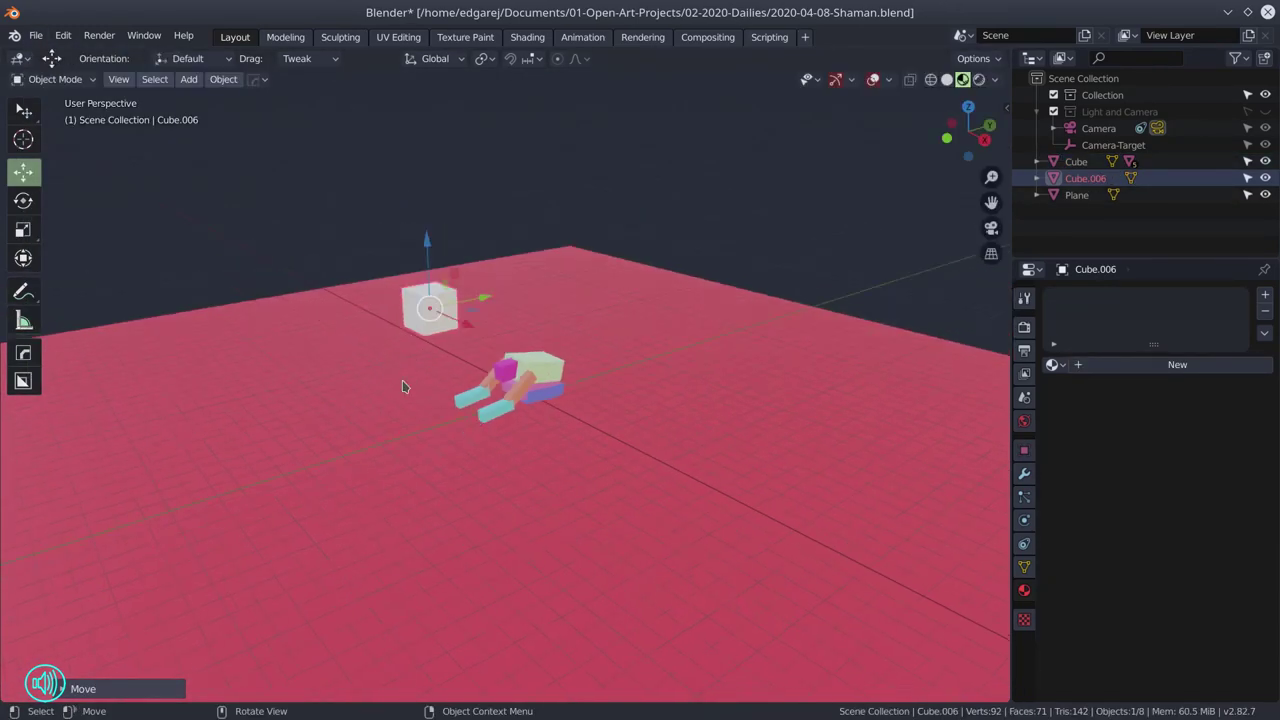
key("shift+space")
key("s")
left_click_drag(426, 242, 428, 190)
key("KP_1")
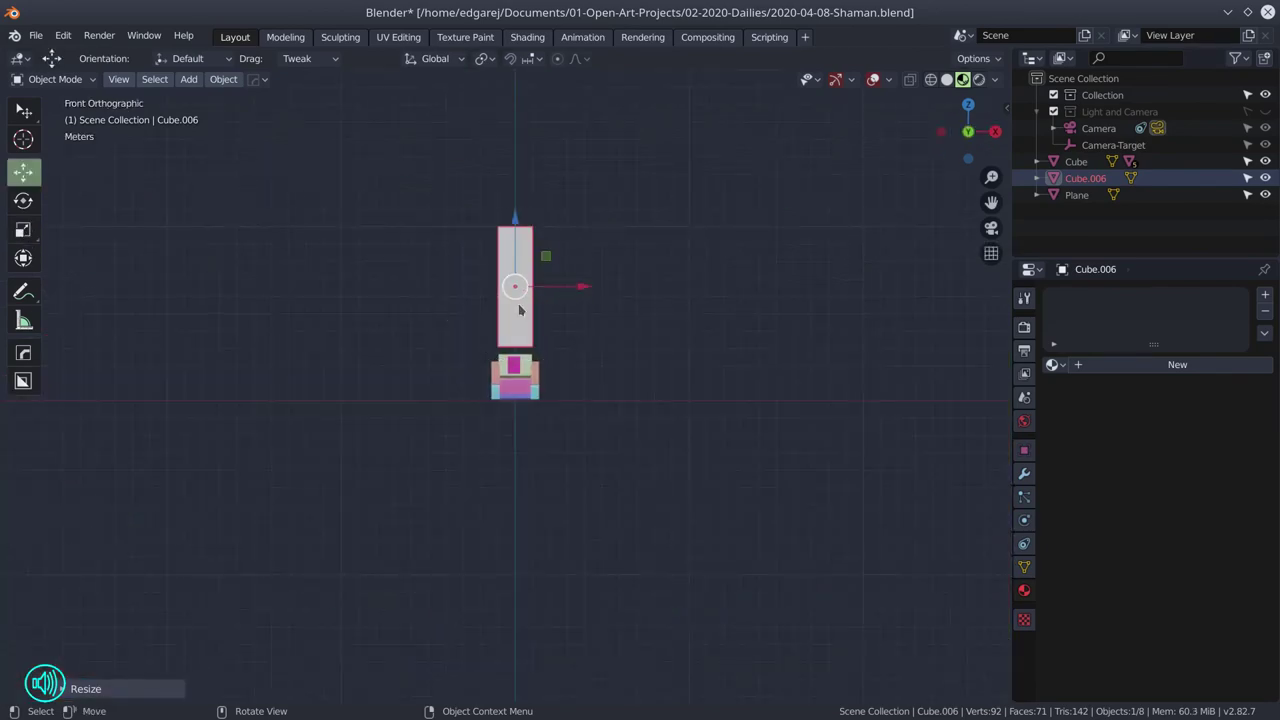
left_click_drag(513, 212, 510, 198)
key("ctrl+KP_3")
key("shift+space")
key("g")
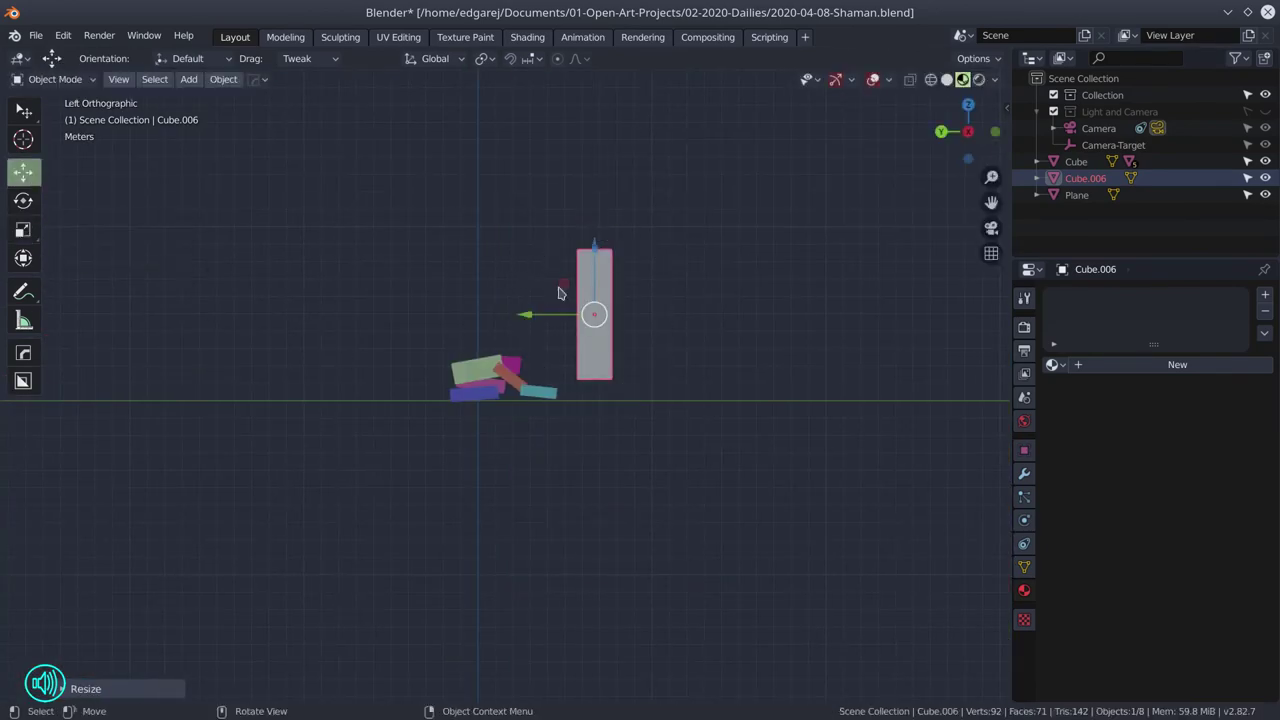
key("KP_7")
Duplicate the slab rotated 90°, join both pieces, and move the block beside the figure.
key("shift+space")
key("t")
key("shift+d")
type("r90")
key("Return")
left_click_drag(580, 446, 498, 399)
key("ctrl+j")
key("KP_7")
key("g")
left_click(540, 574)
key("KP_1")
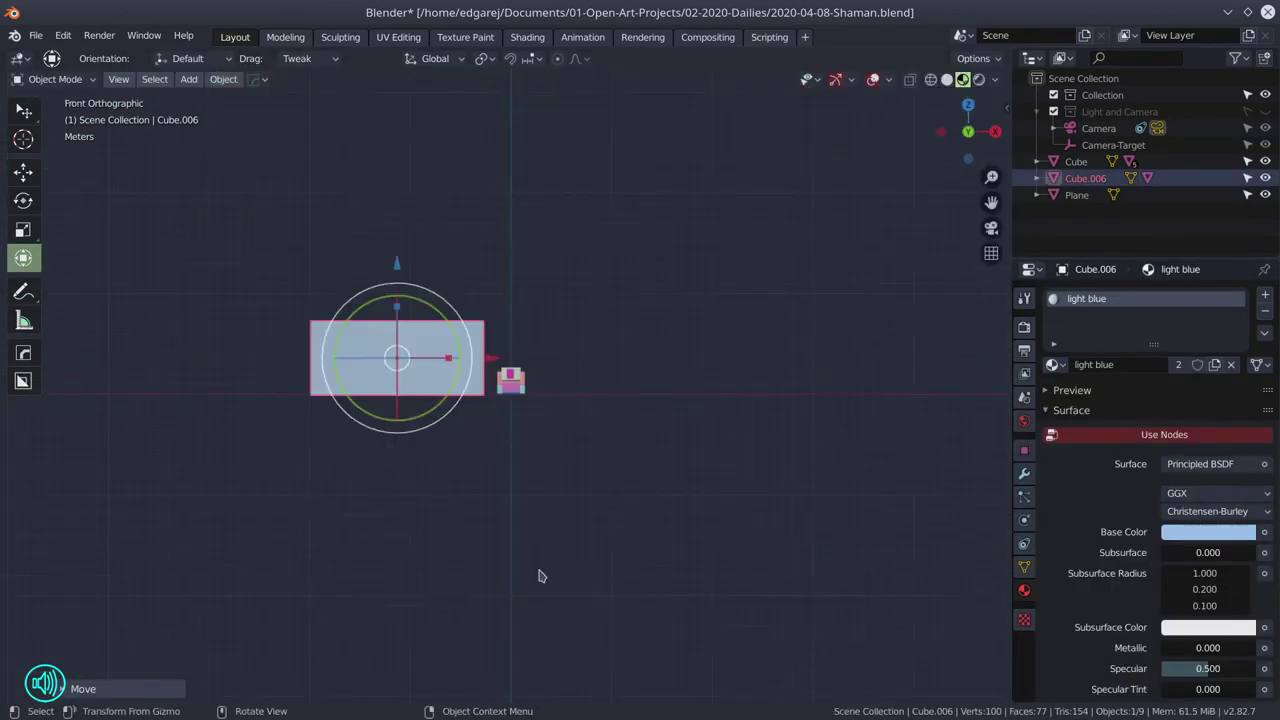
key("KP_5")
Show the scene through the camera and widen the camera lens to 23 mm.
key("ctrl+space")
key("KP_0")
left_click(1098, 128)
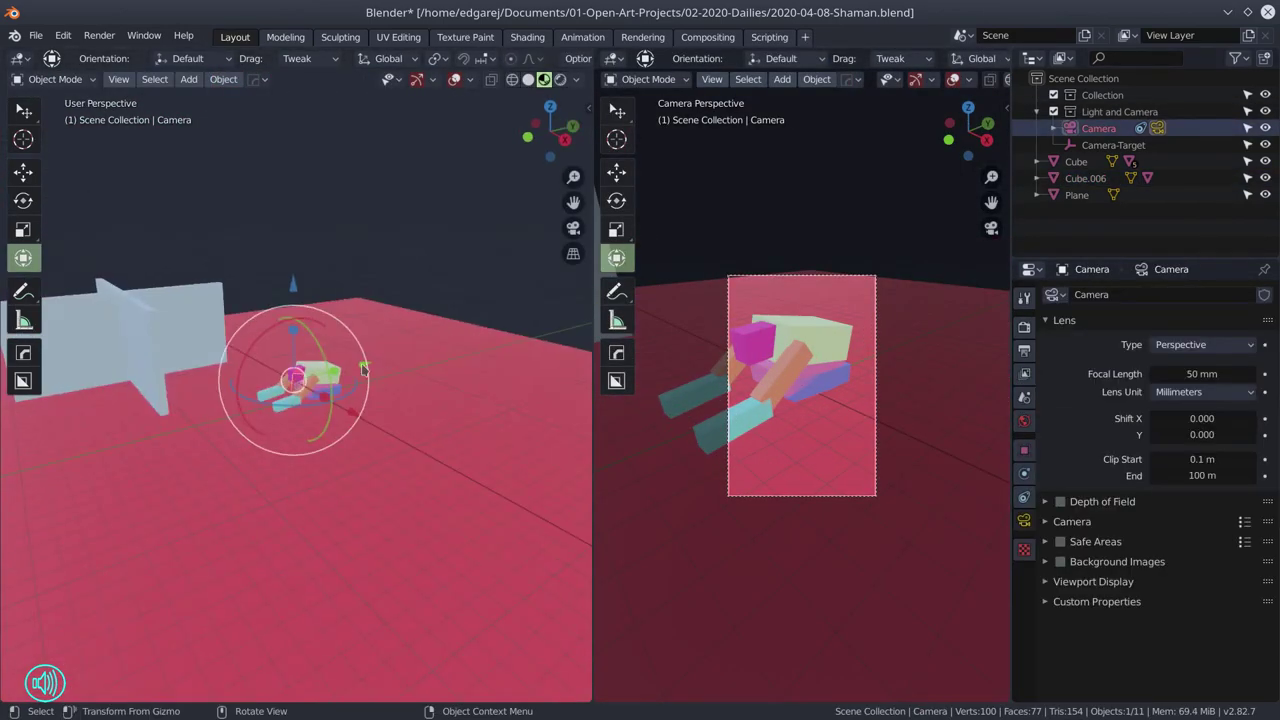
left_click(1187, 374)
type("12")
key("Return")
Reposition the camera target and the camera around the figure.
left_click(1113, 145)
key("g")
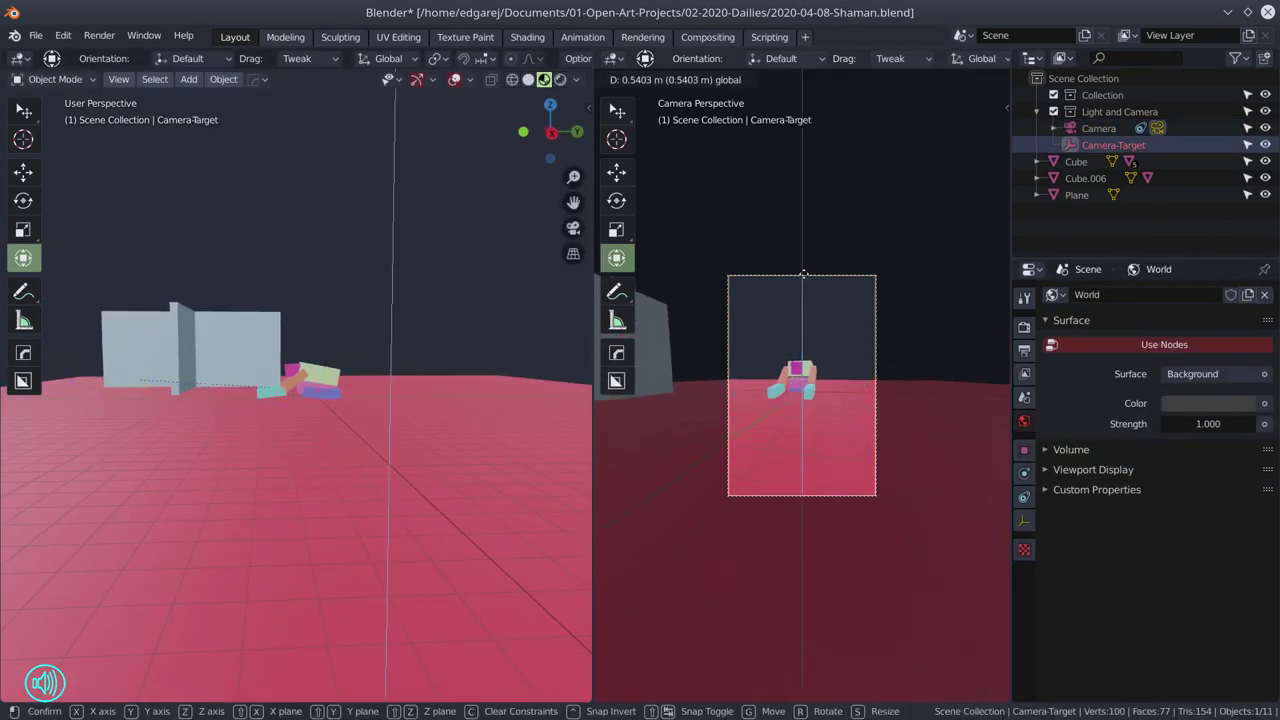
left_click(1085, 178)
left_click(1076, 161)
left_click(1098, 128)
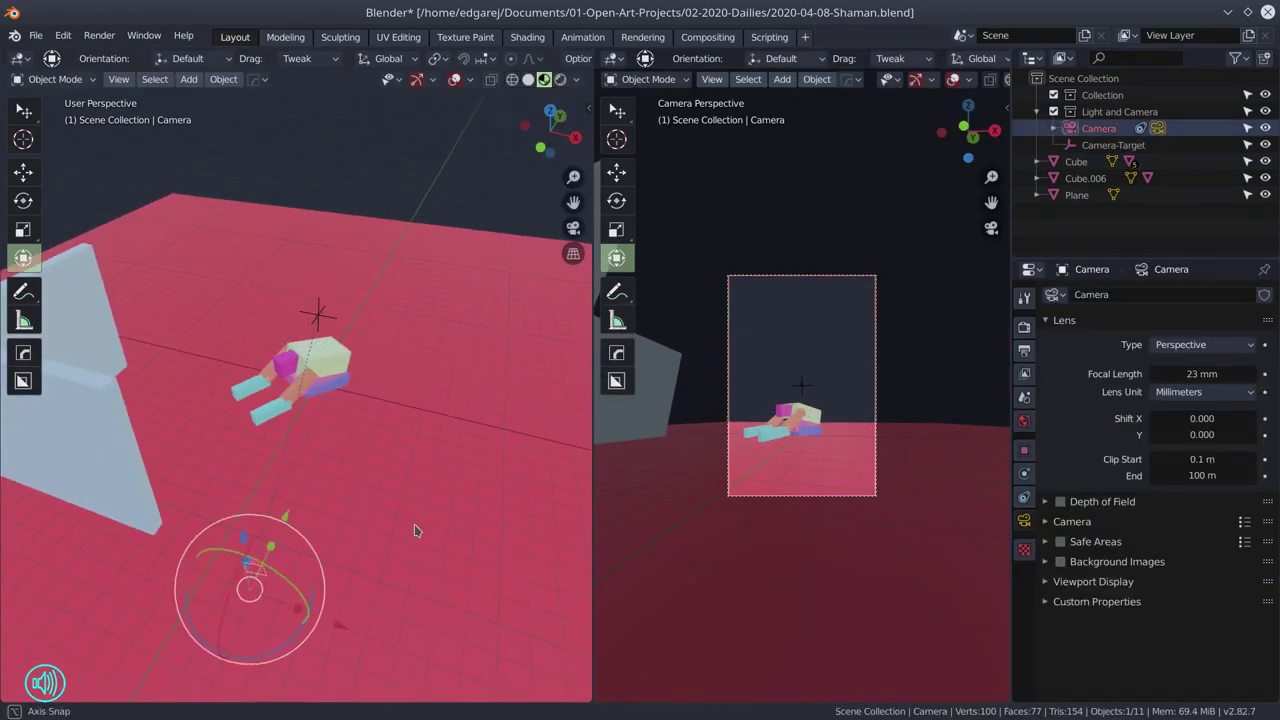
key("g")
Move the wall planes Cube.006 behind the figure.
left_click(275, 415)
left_click(185, 360)
left_click_drag(185, 360, 320, 420)
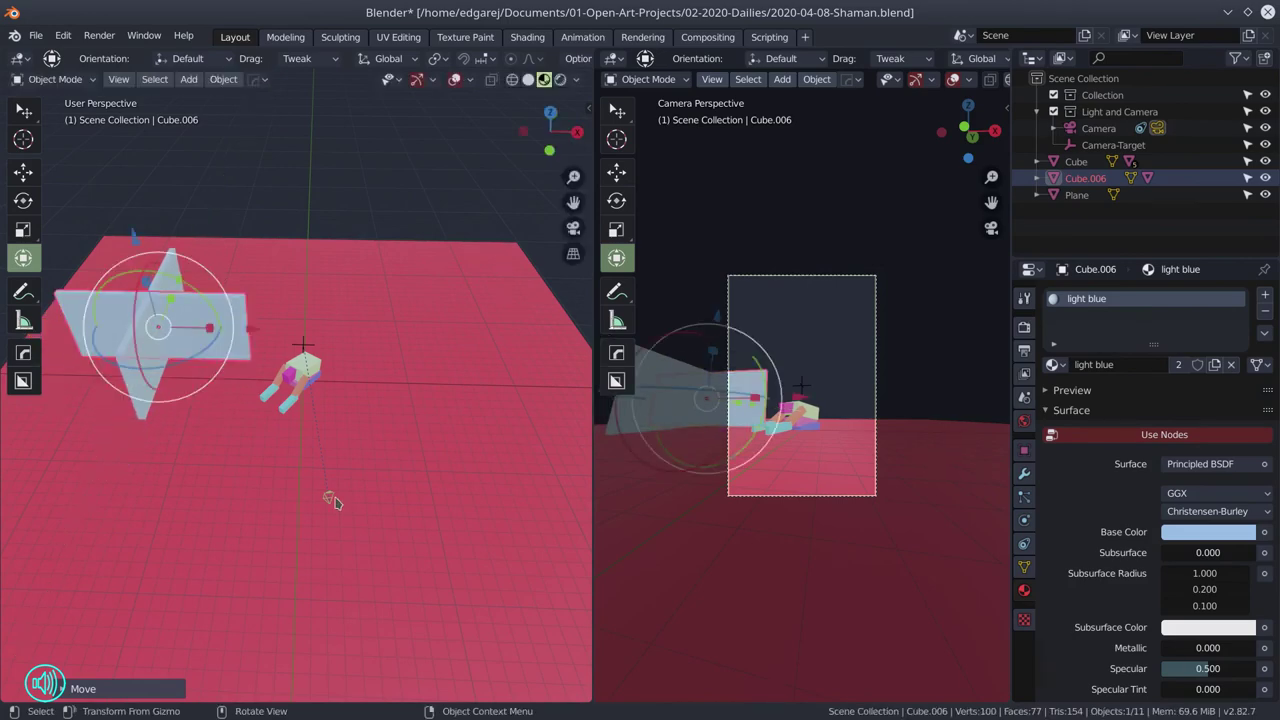
Bring the camera closer to the figure, then duplicate the wall planes.
left_click(220, 425)
left_click(315, 355)
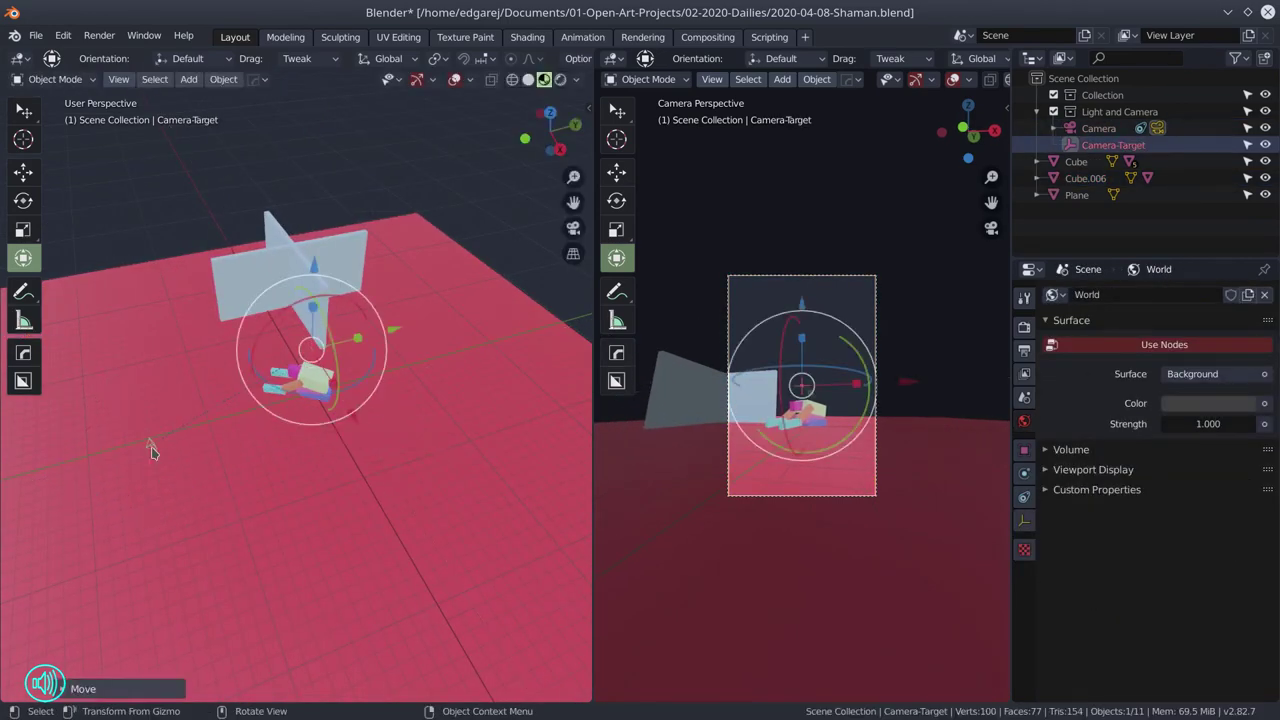
left_click_drag(149, 443, 190, 432)
left_click(295, 290)
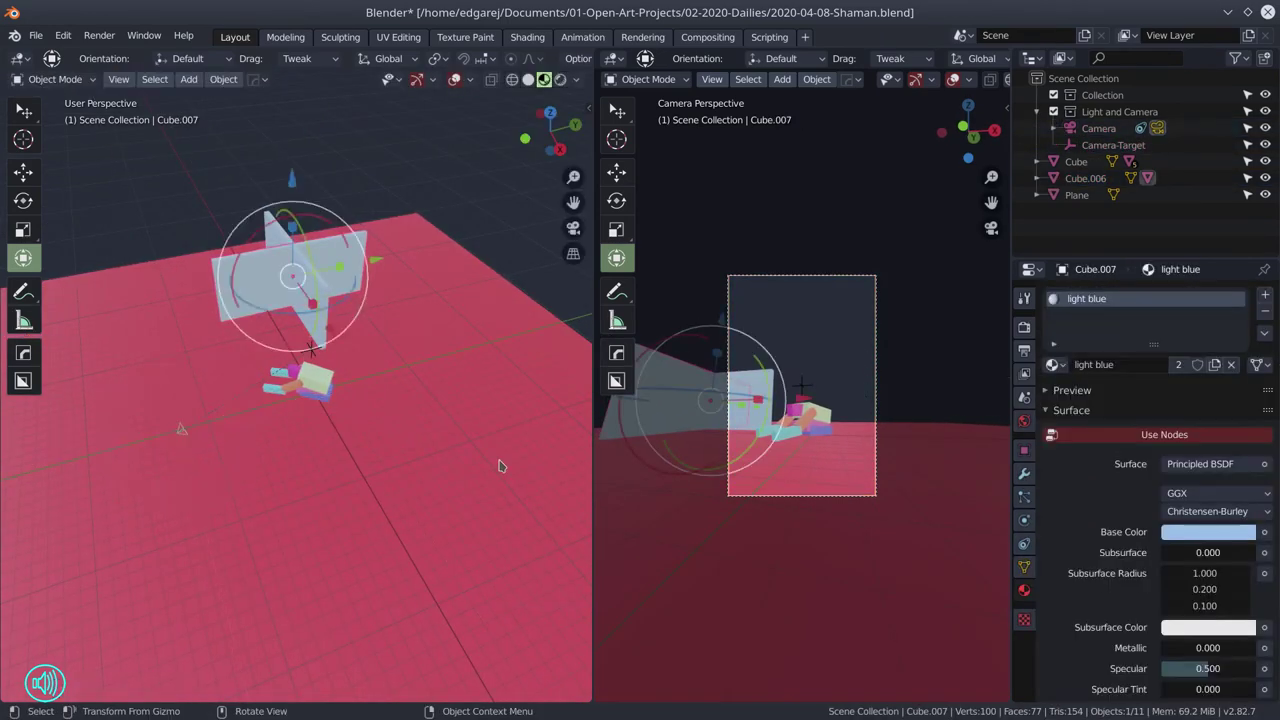
key("shift+d")
Place the duplicated wall planes and set the Array relative X offset to 5.
left_click(305, 308)
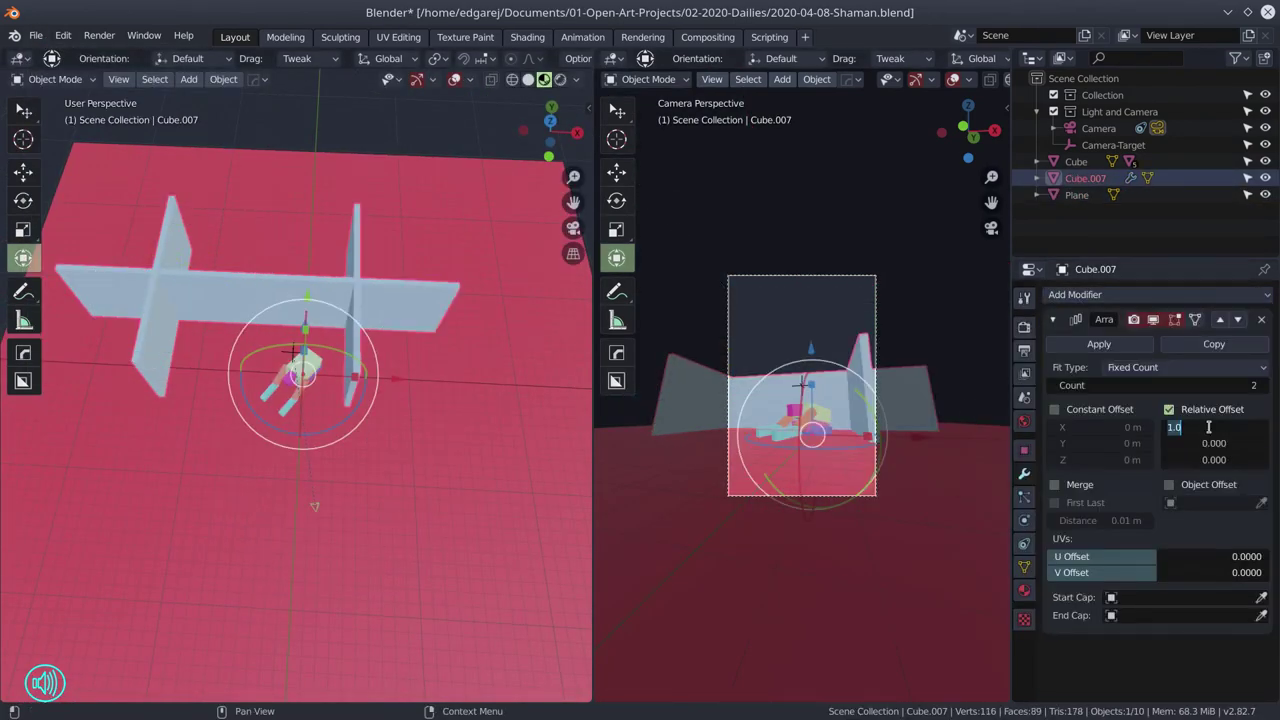
type("5")
key("Return")
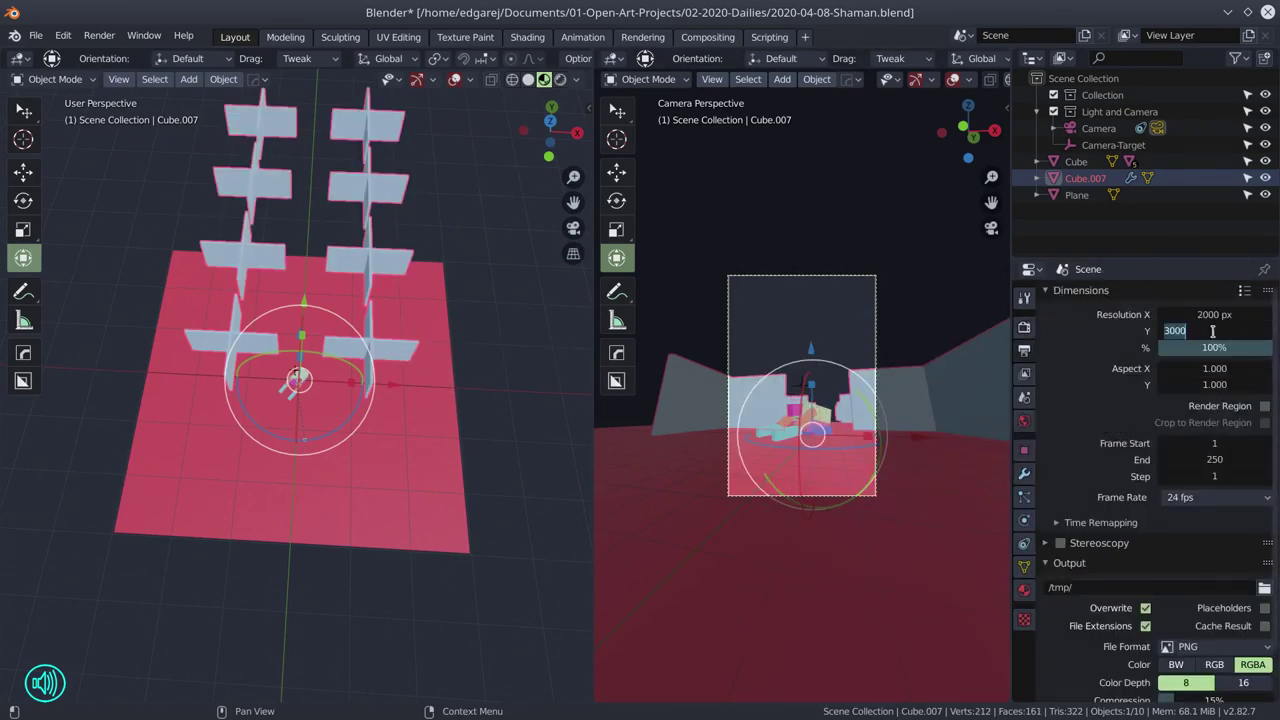
Set the render resolution to 3000 × 2000 px and move the camera nearer the figure.
key("Return")
left_click_drag(1210, 330, 1150, 330)
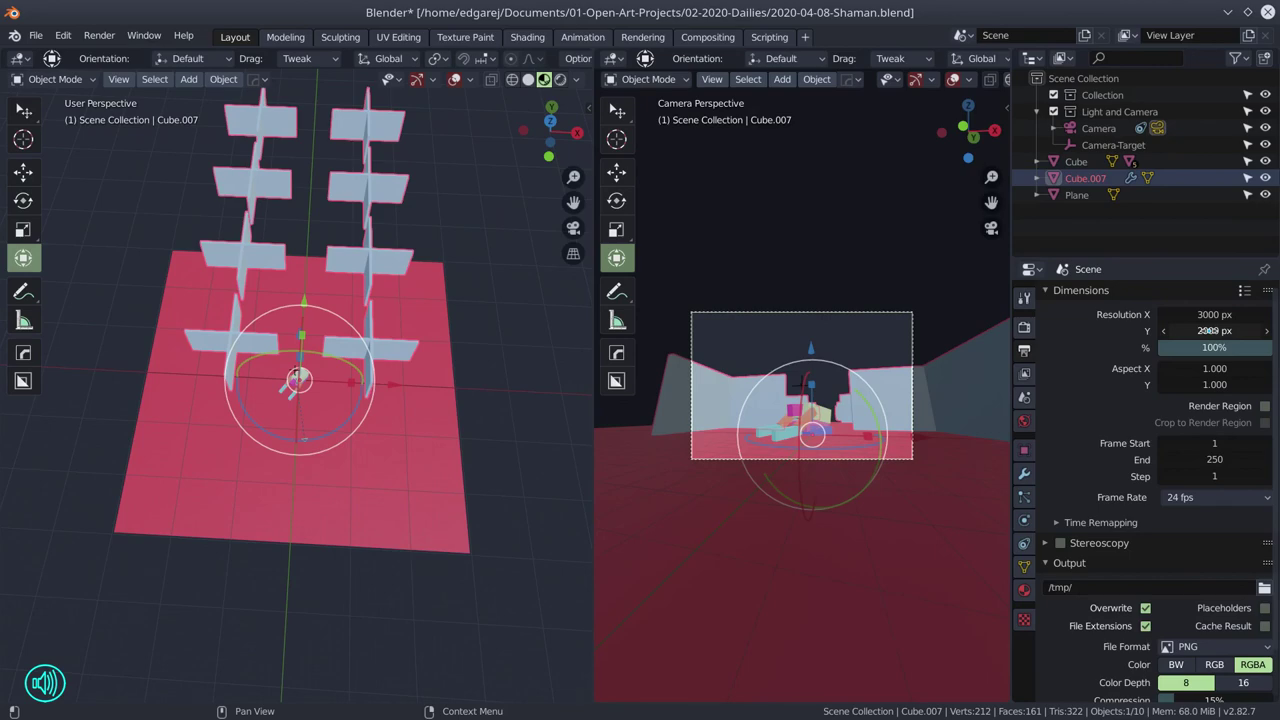
left_click(1098, 128)
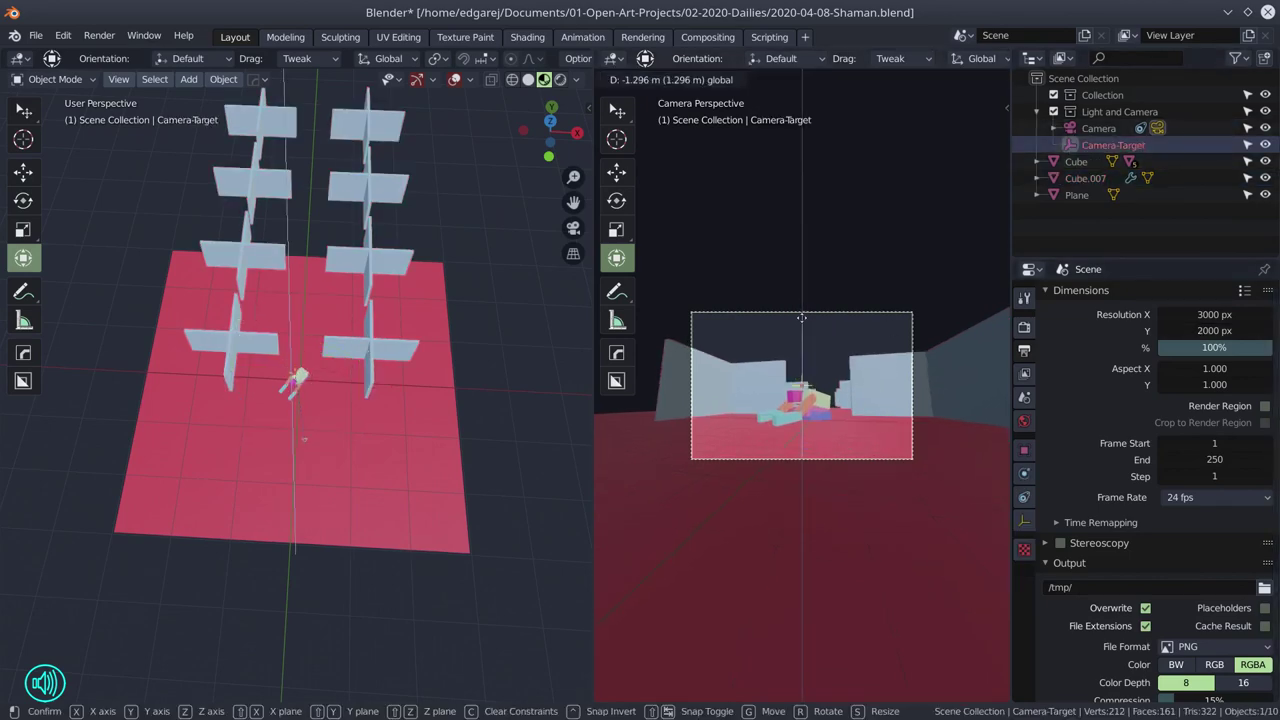
scroll(320, 420, "up", 5)
key("g")
left_click(320, 390)
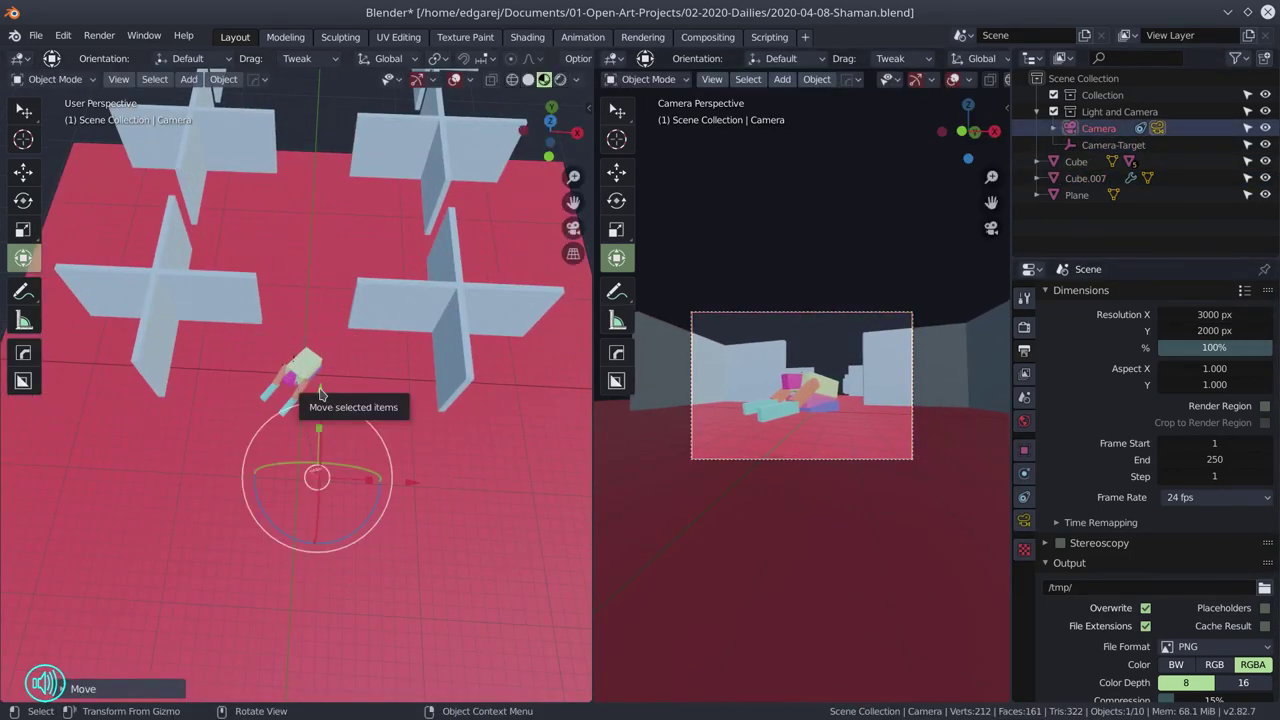
Save the file, then enter Edit Mode on the repeated wall crosses.
left_click(35, 35)
left_click(55, 148)
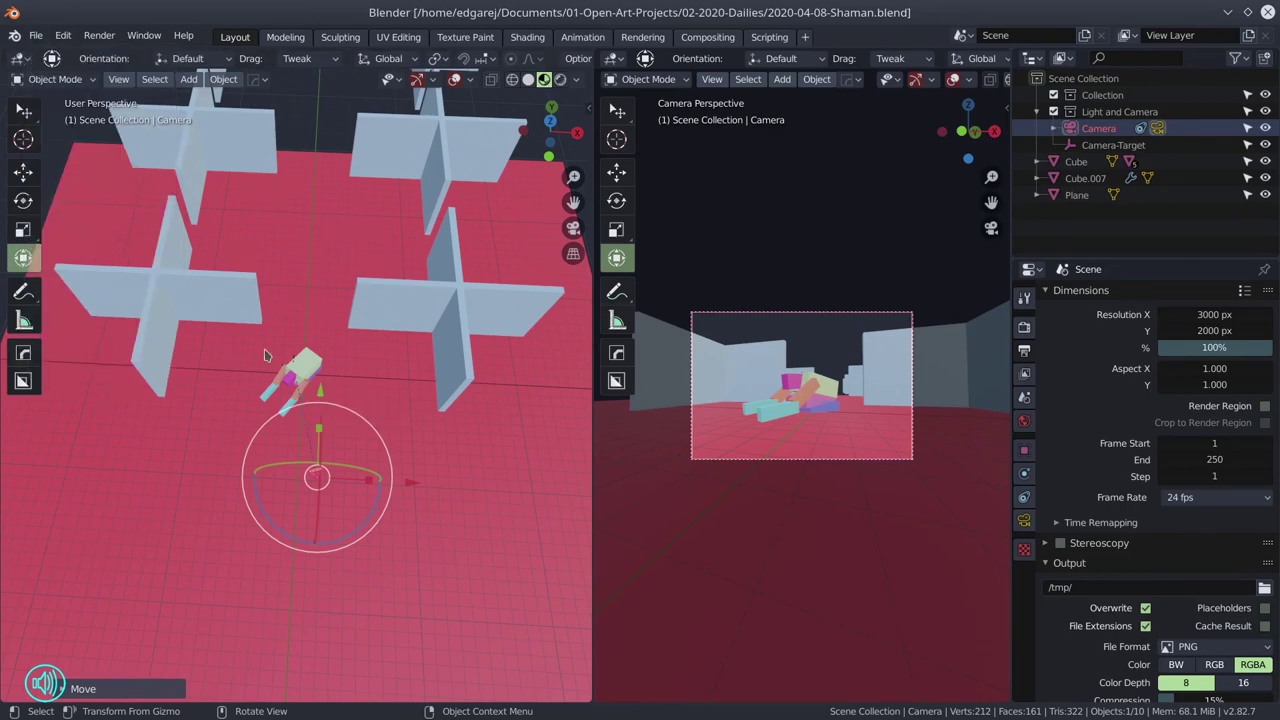
left_click(163, 278)
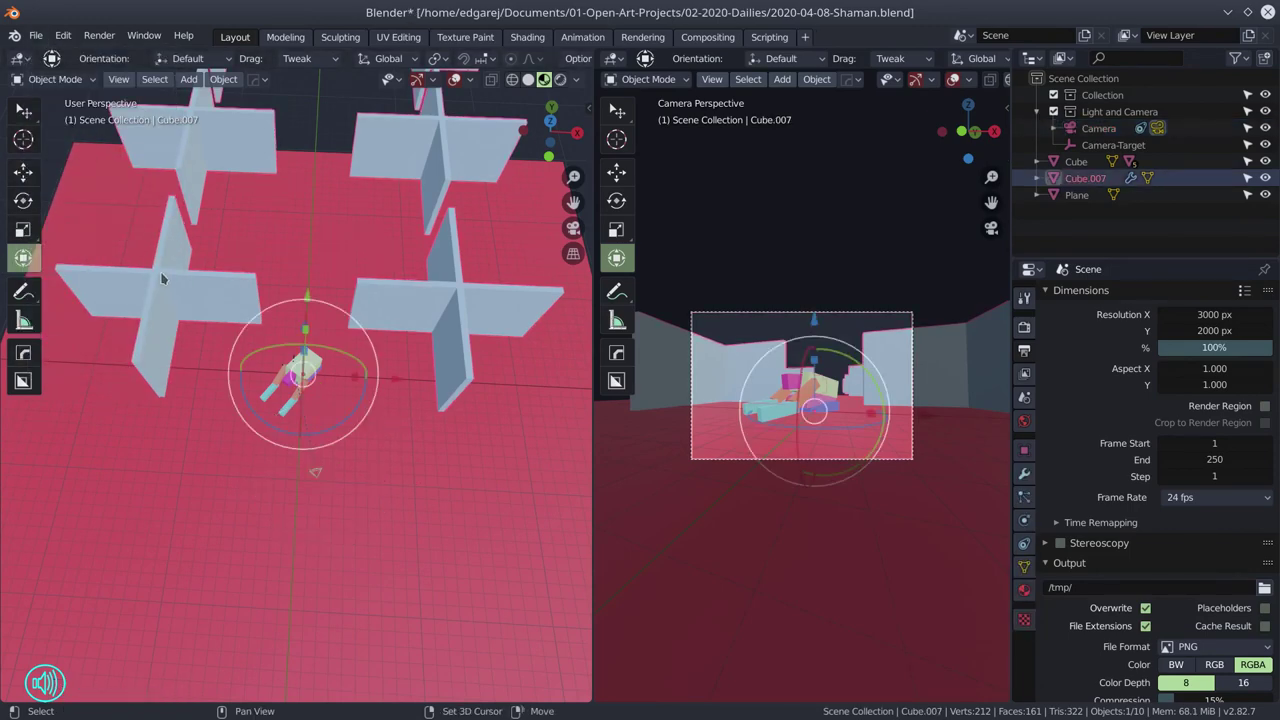
key("Tab")
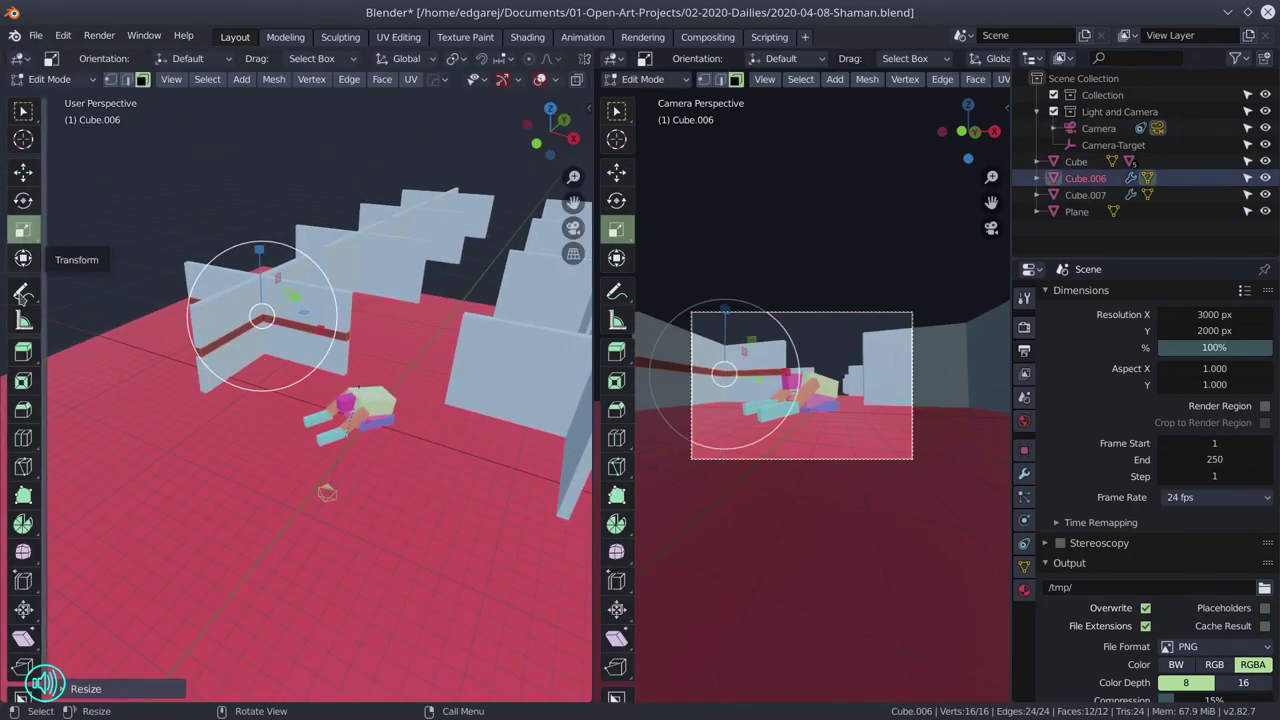
Scale a band of wall faces into a dark band, deselect all and save.
left_click(340, 299)
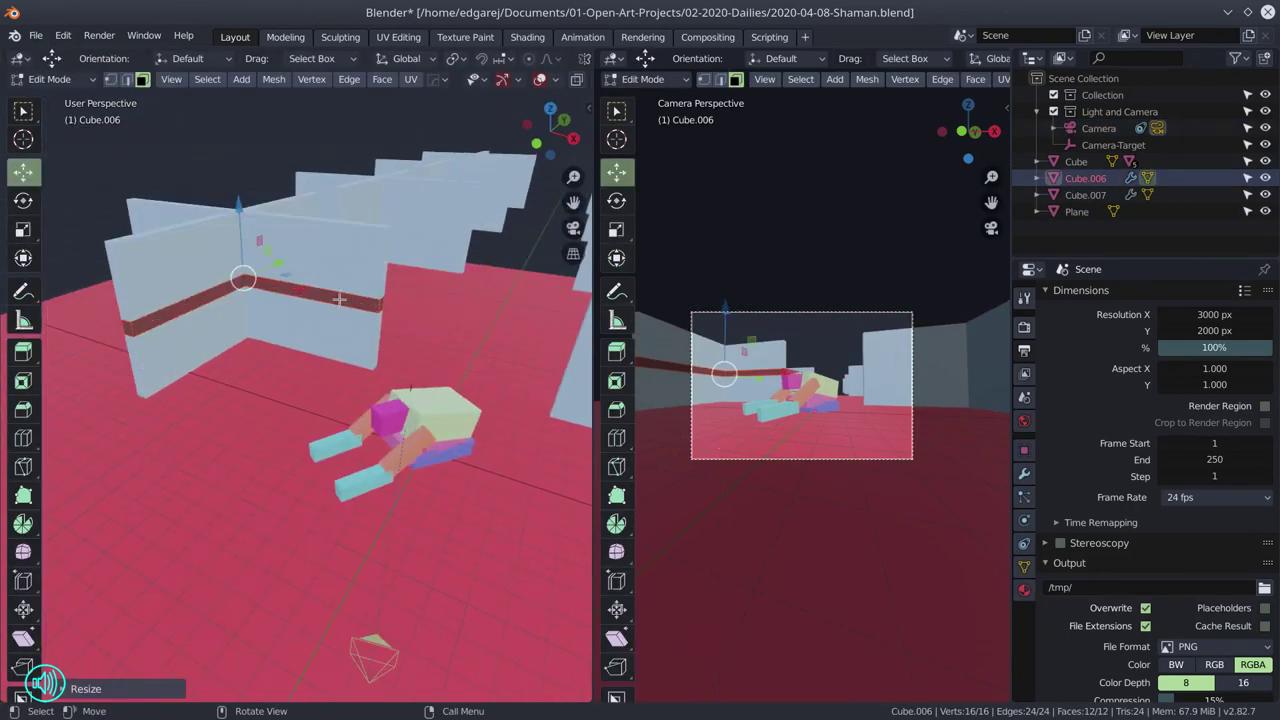
scroll(340, 299, "down", 3)
left_click(23, 229)
scroll(300, 330, "down", 2)
key("s")
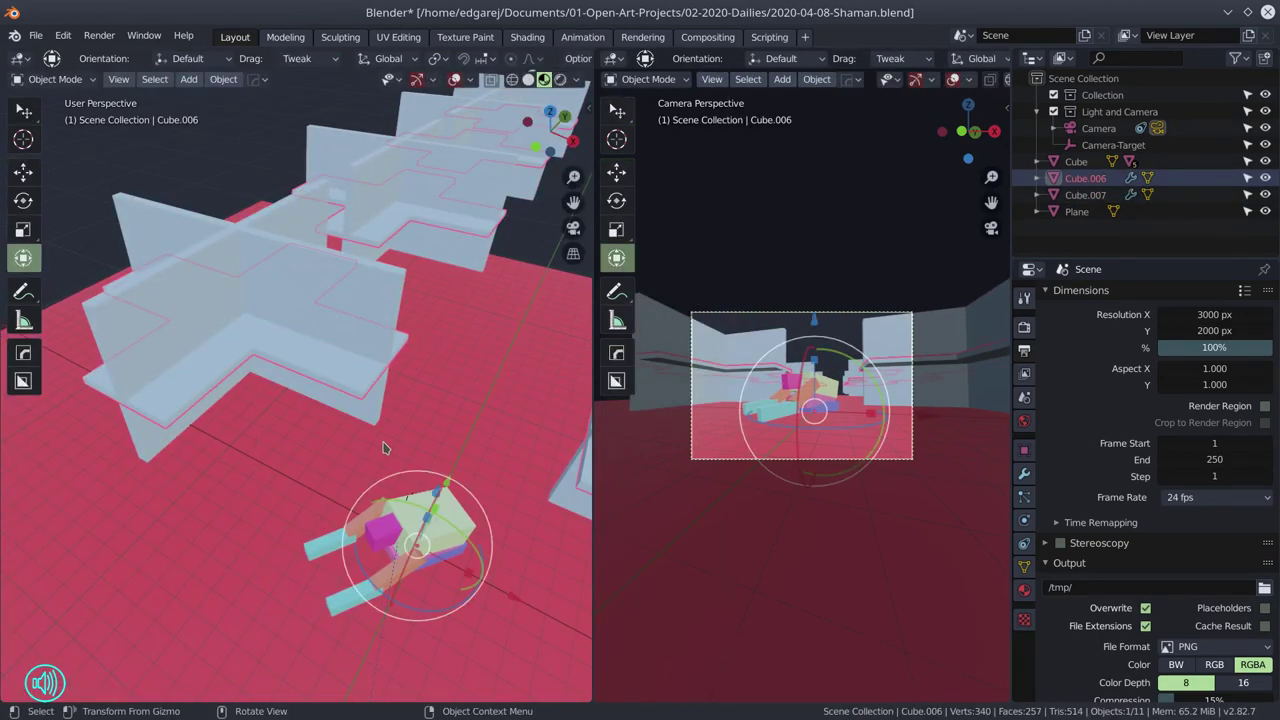
left_click(66, 149)
key("ctrl+s")
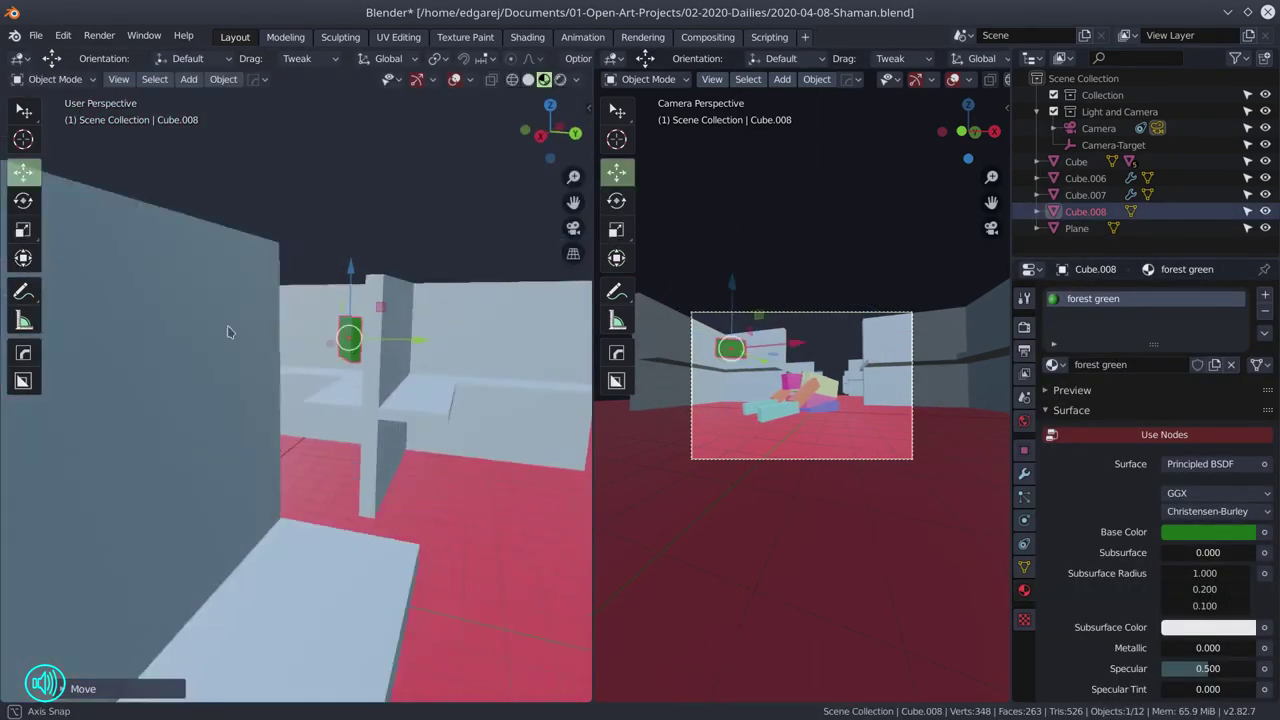
Tilt the forest-green wall panels slightly at an angle.
left_click(23, 200)
left_click_drag(418, 356, 424, 378)
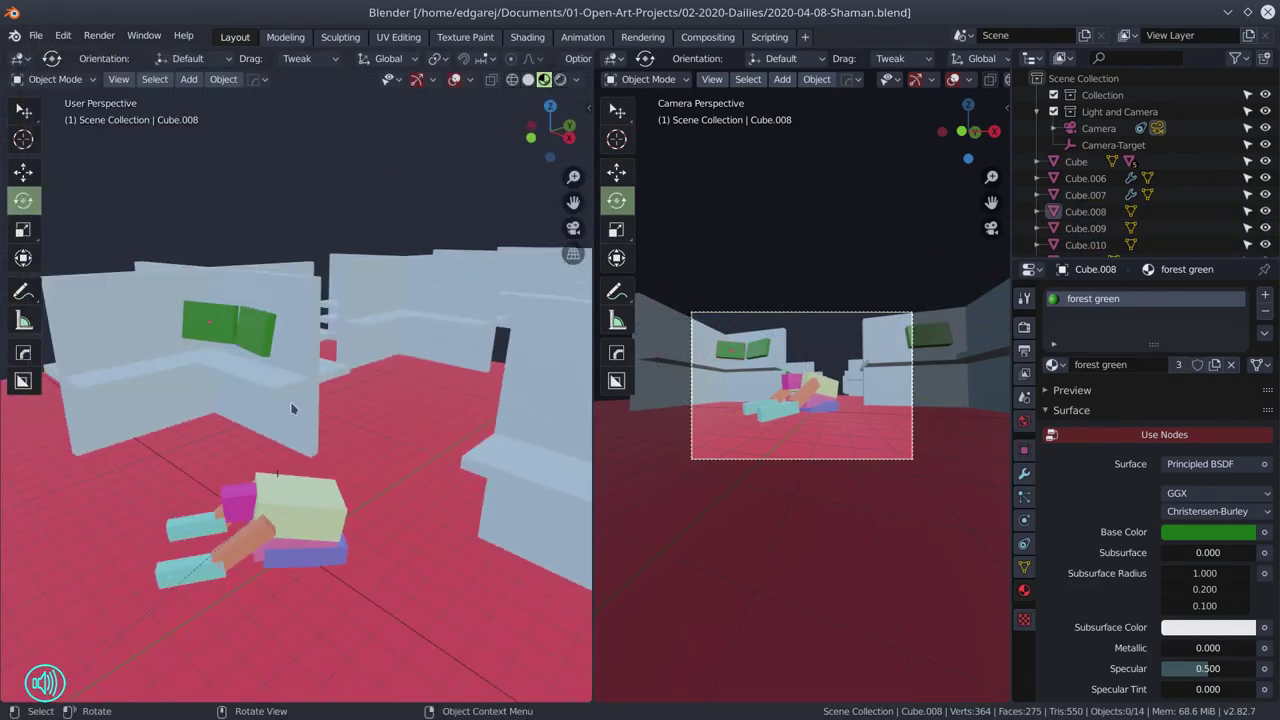
left_click(255, 330)
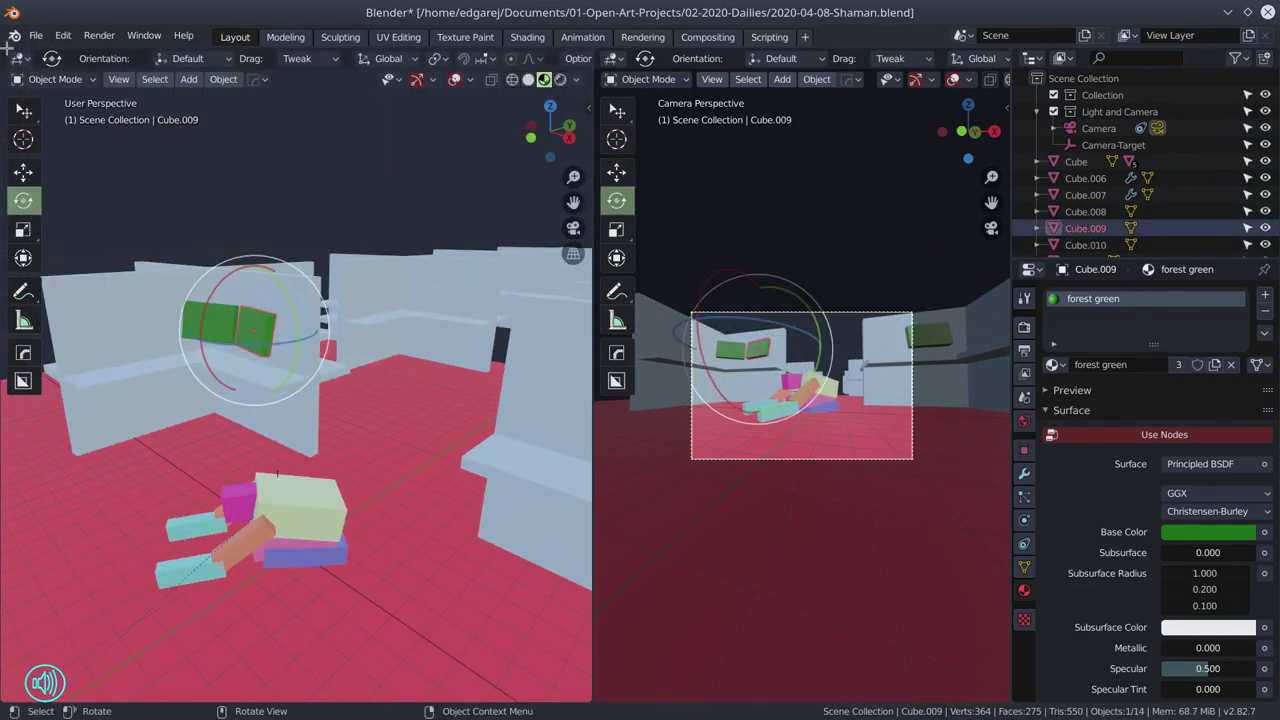
left_click(33, 35)
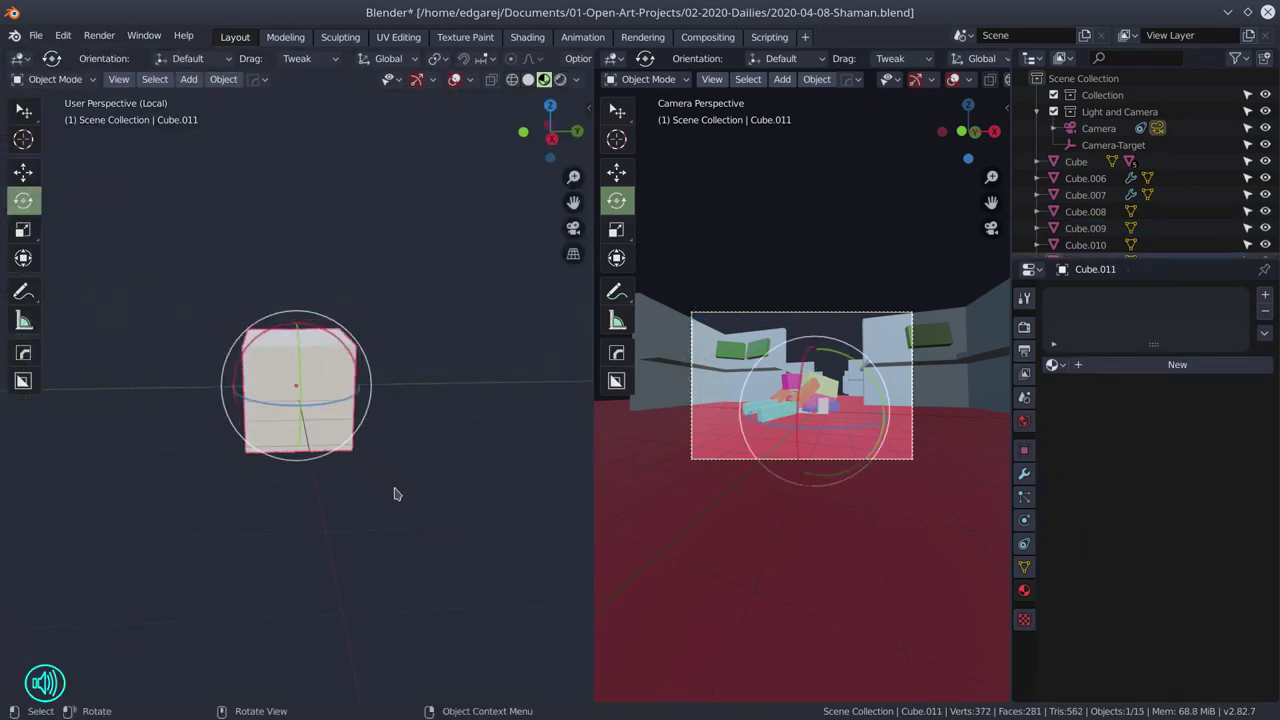
Scale the new cube into a thin seat bar and duplicate it rotated as the backrest.
key("s")
key("x")
key("r")
key("shift+d")
key("Escape")
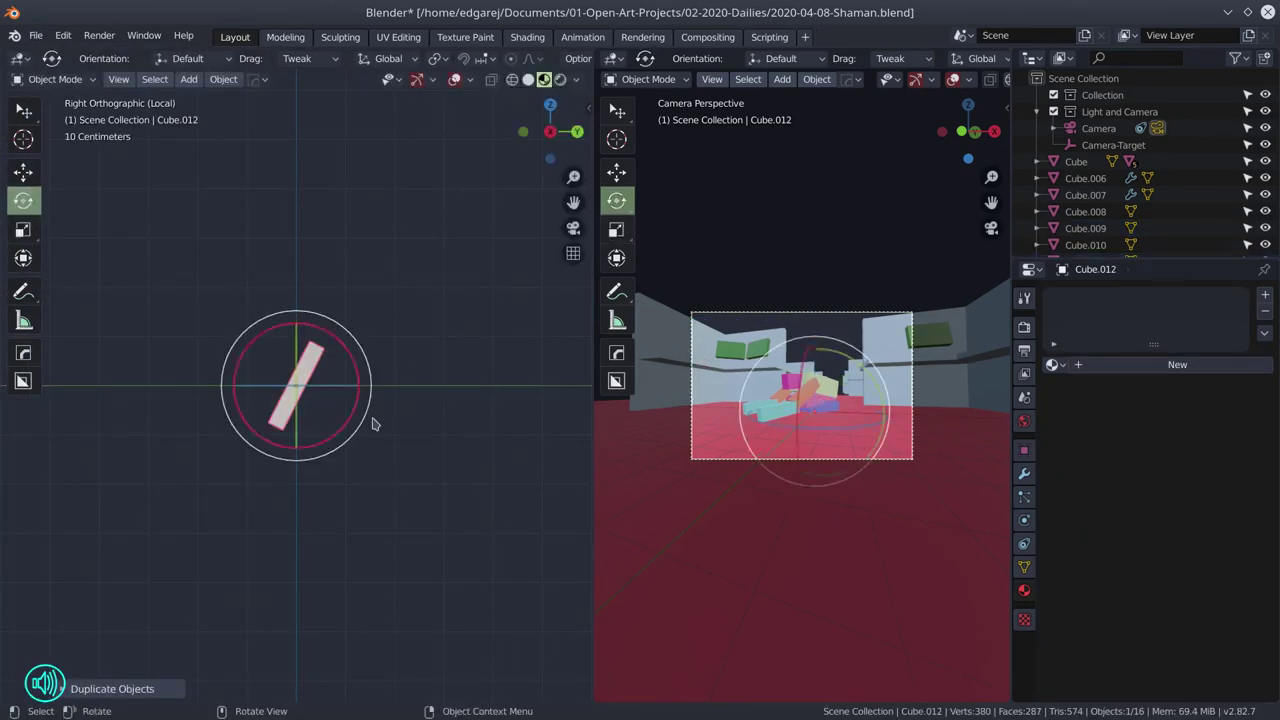
key("r")
key("KP_3")
left_click(23, 200)
Add a short post below the seat and a flat base bar beneath it.
key("shift+a")
left_click(210, 130)
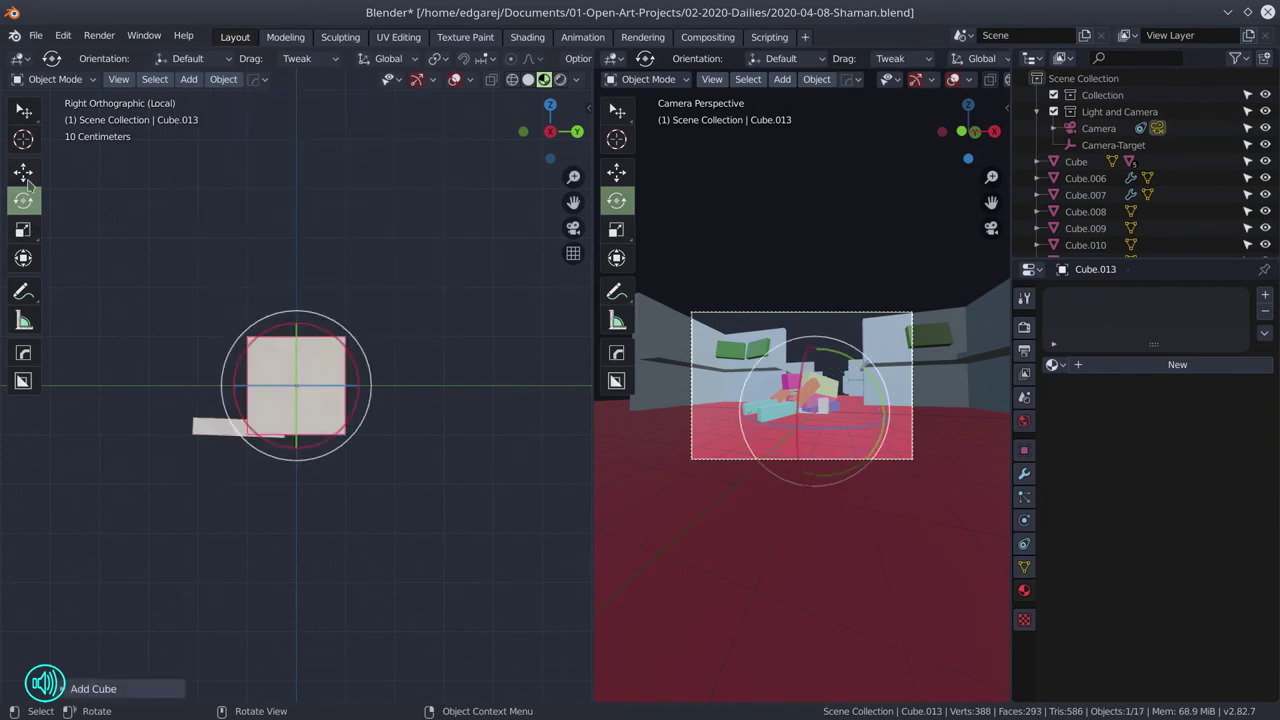
left_click(23, 171)
left_click_drag(244, 375, 245, 410)
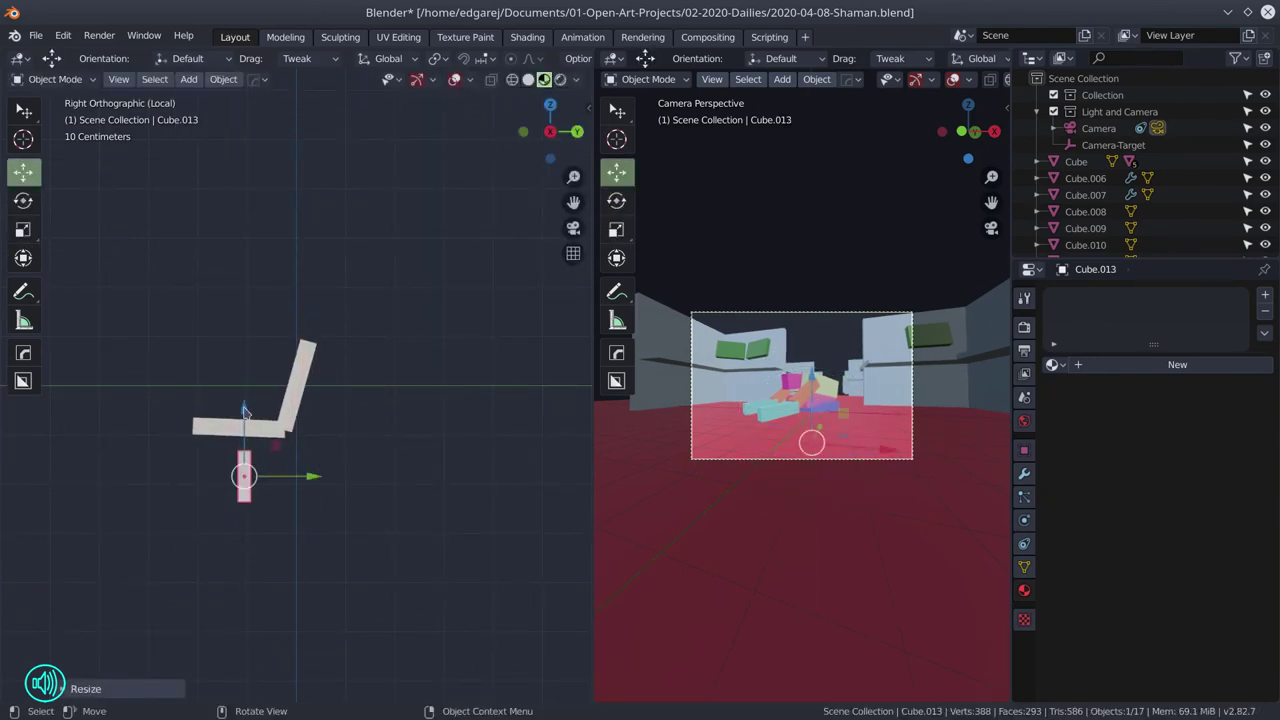
key("shift+d")
key("r")
key("g")
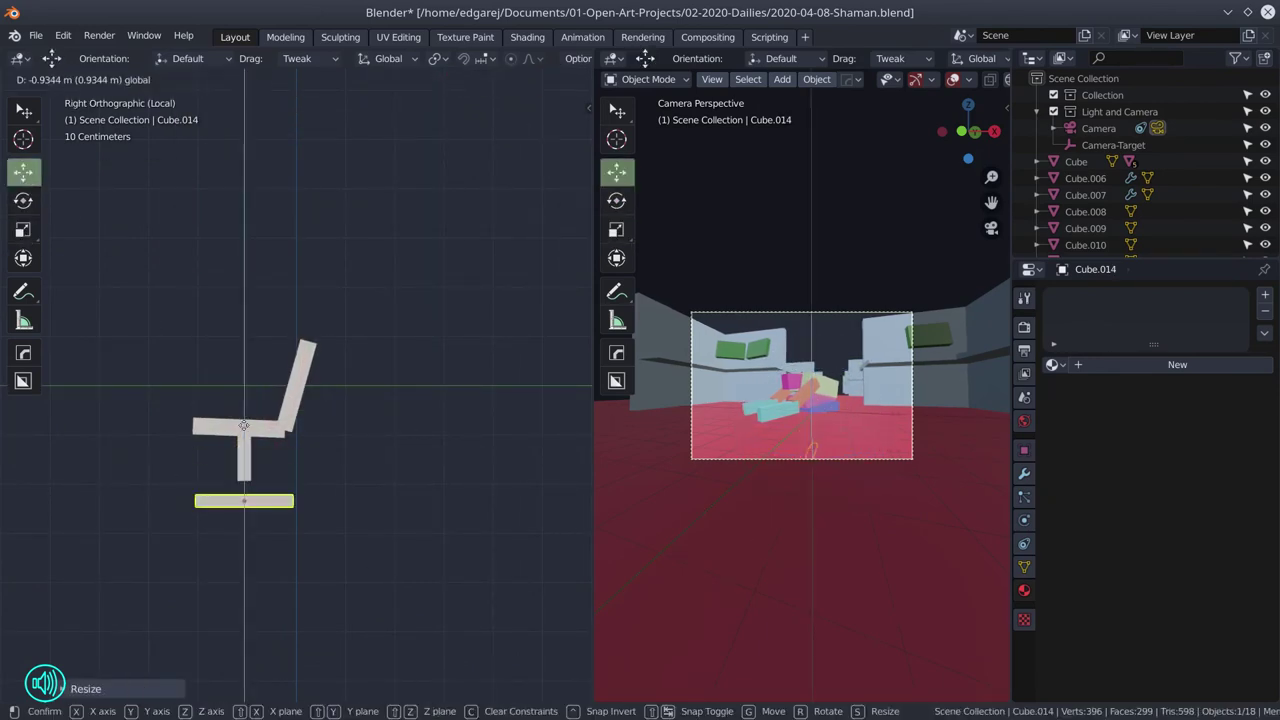
left_click(433, 549)
Form the cross base from the base bar and give it the dark material.
key("KP_7")
key("KP_8")
key("KP_8")
key("KP_8")
key("KP_8")
key("KP_8")
key("KP_8")
key("ctrl+z")
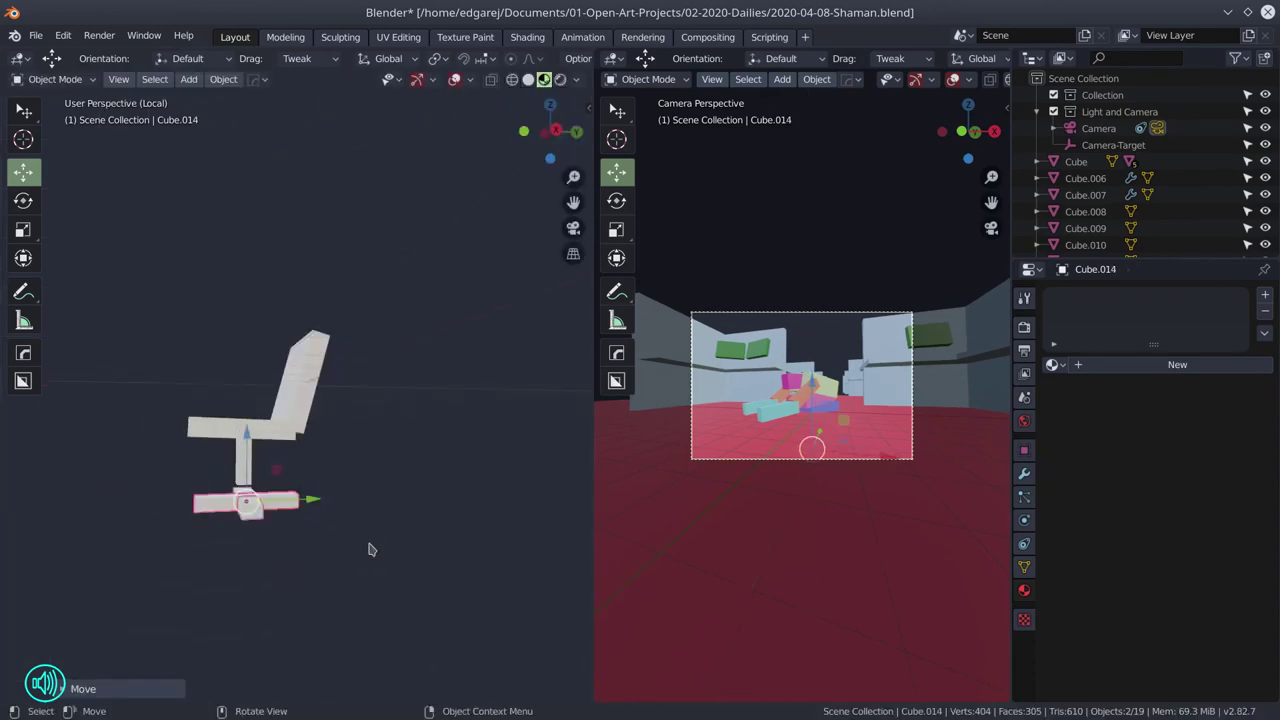
left_click(1113, 364)
key("ctrl+z")
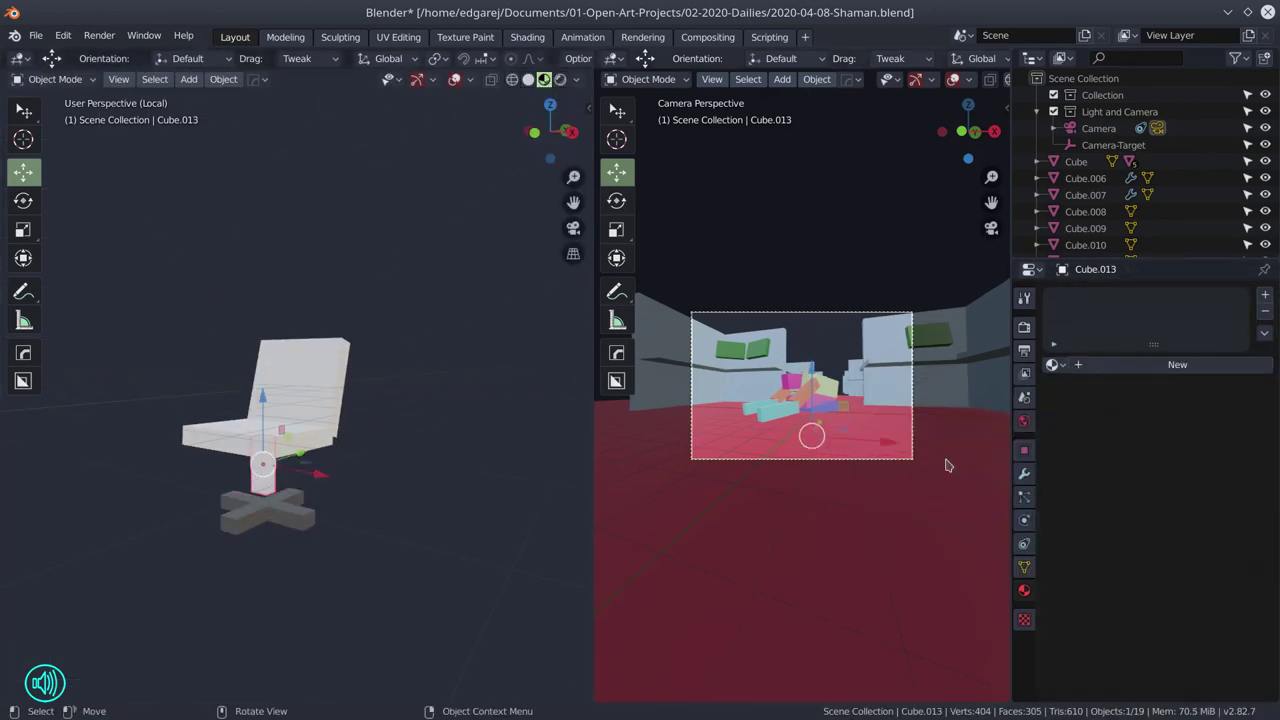
left_click(1052, 364)
left_click(957, 534)
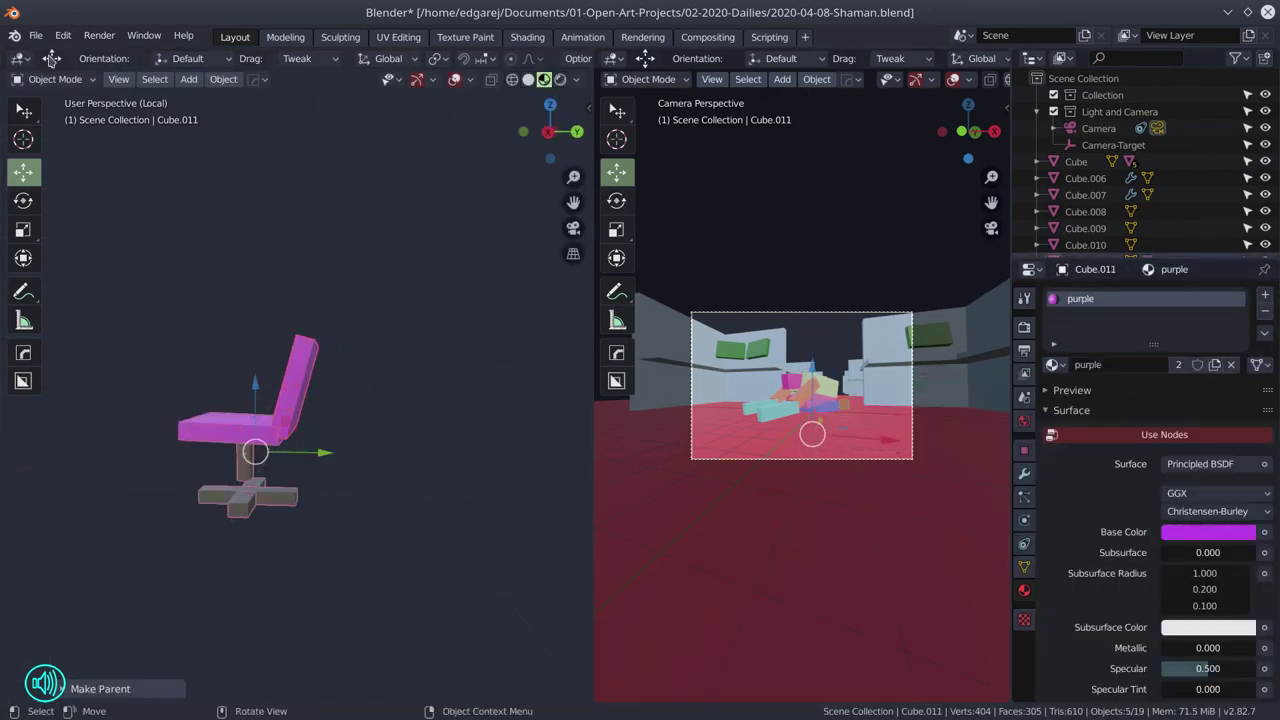
Return to the whole scene and enlarge the wall crosses from top view.
key("KP_Divide")
key("ctrl+z")
key("ctrl+z")
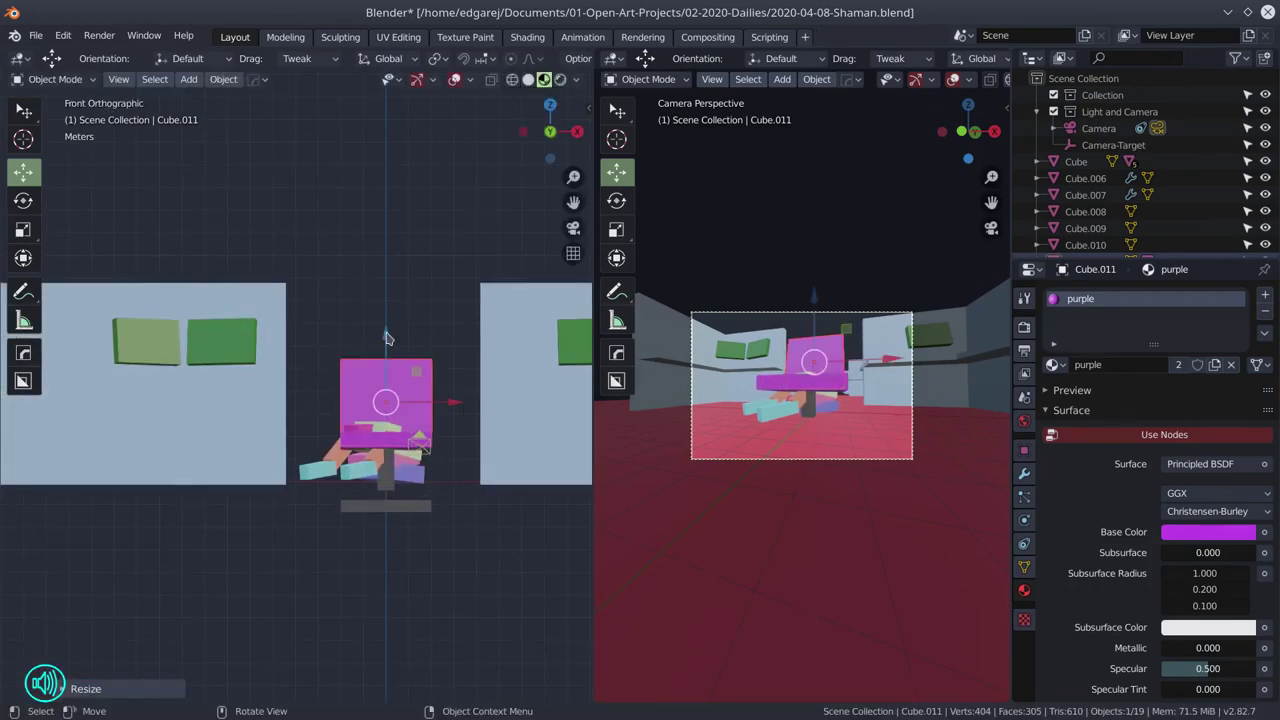
key("ctrl+z")
key("KP_7")
left_click(205, 317)
left_click(23, 229)
key("s")
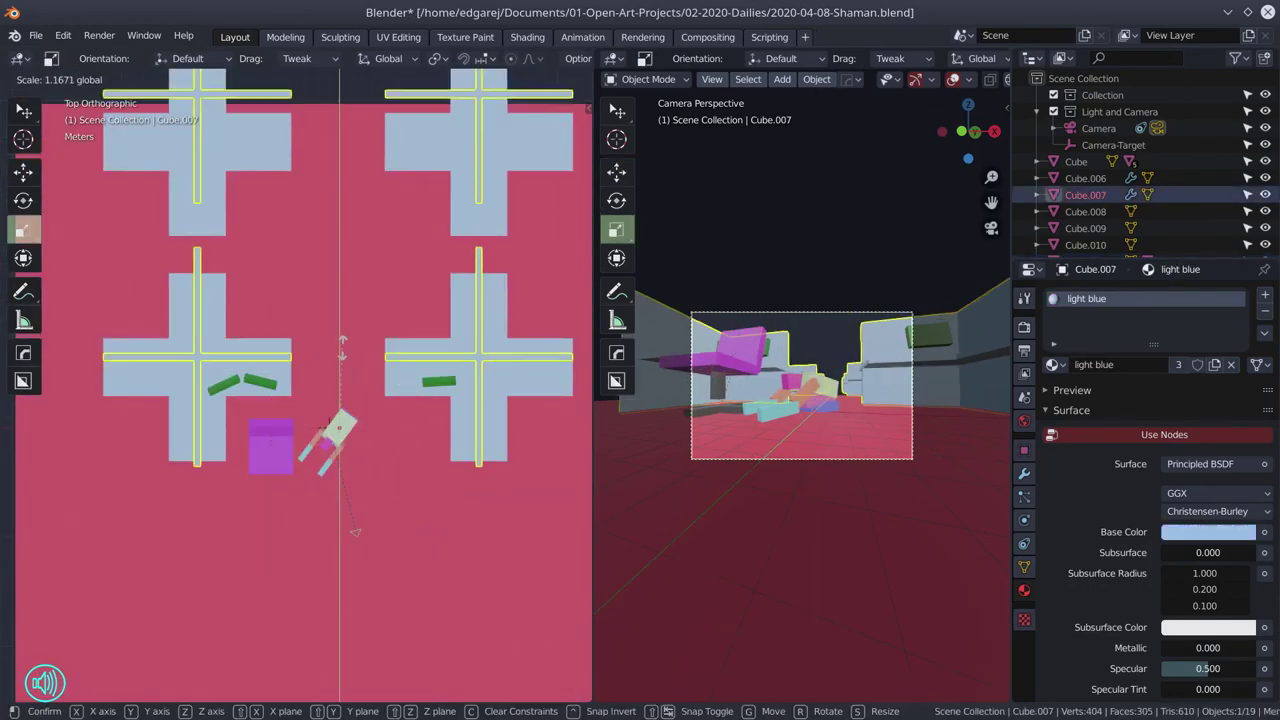
left_click(338, 366)
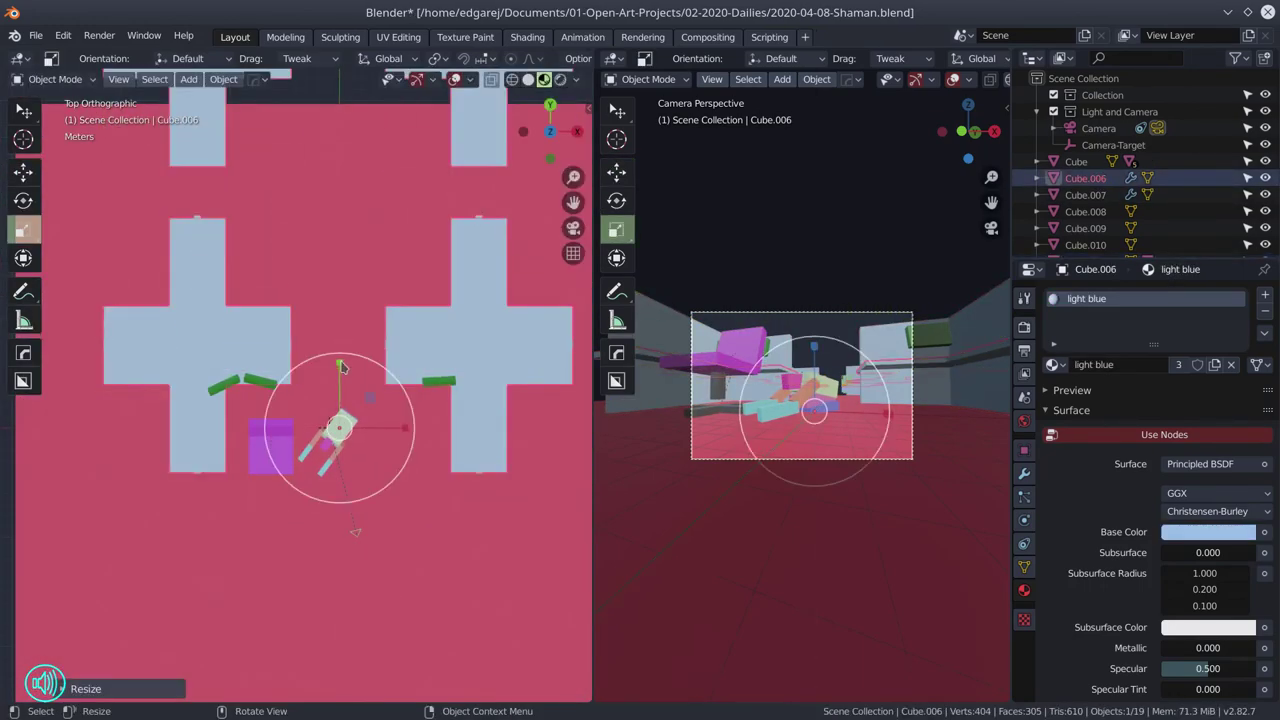
Rotate and reposition the chair, then place a rotated copy of it.
left_click(258, 466)
key("r")
left_click(350, 525)
key("g")
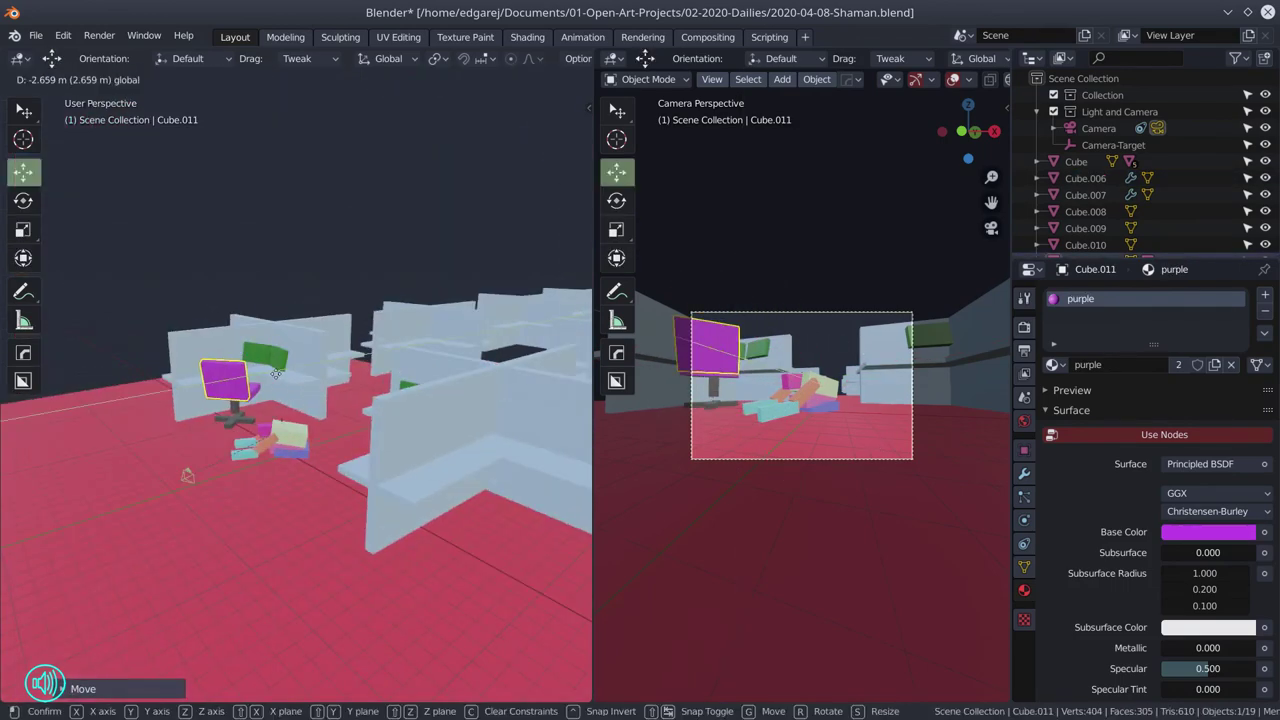
left_click(234, 432, "shift")
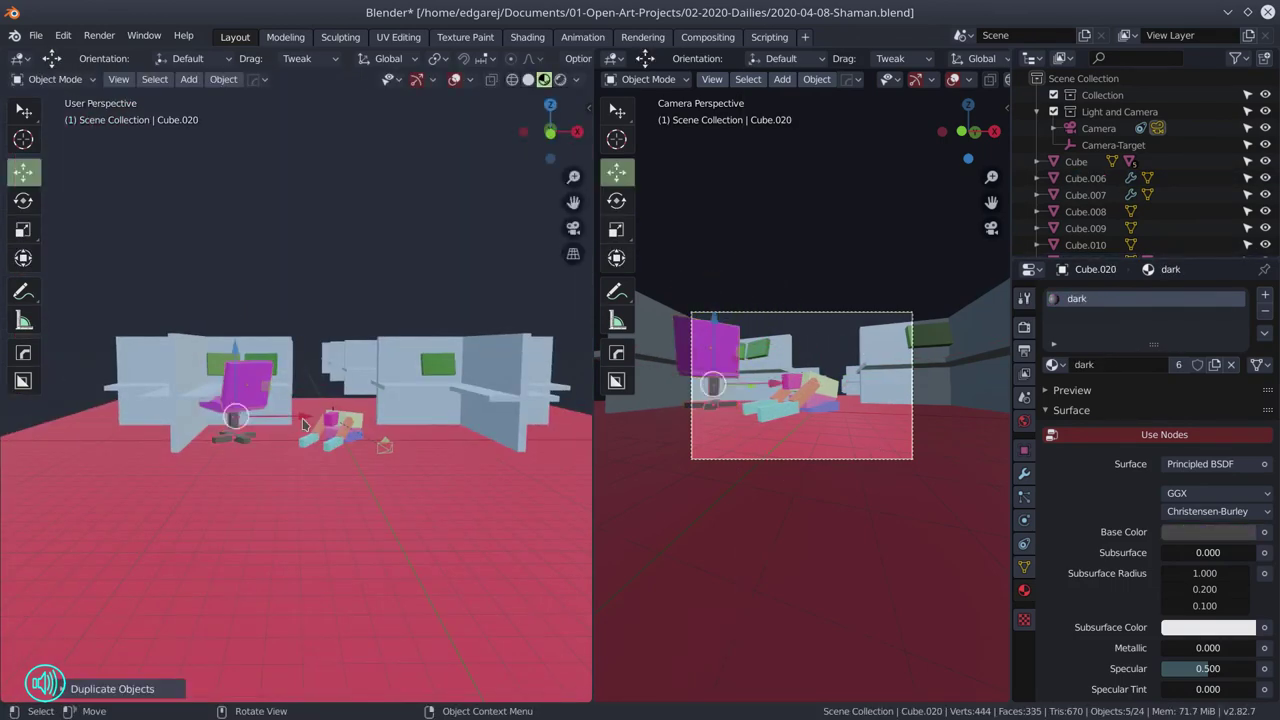
key("KP_7")
key("g")
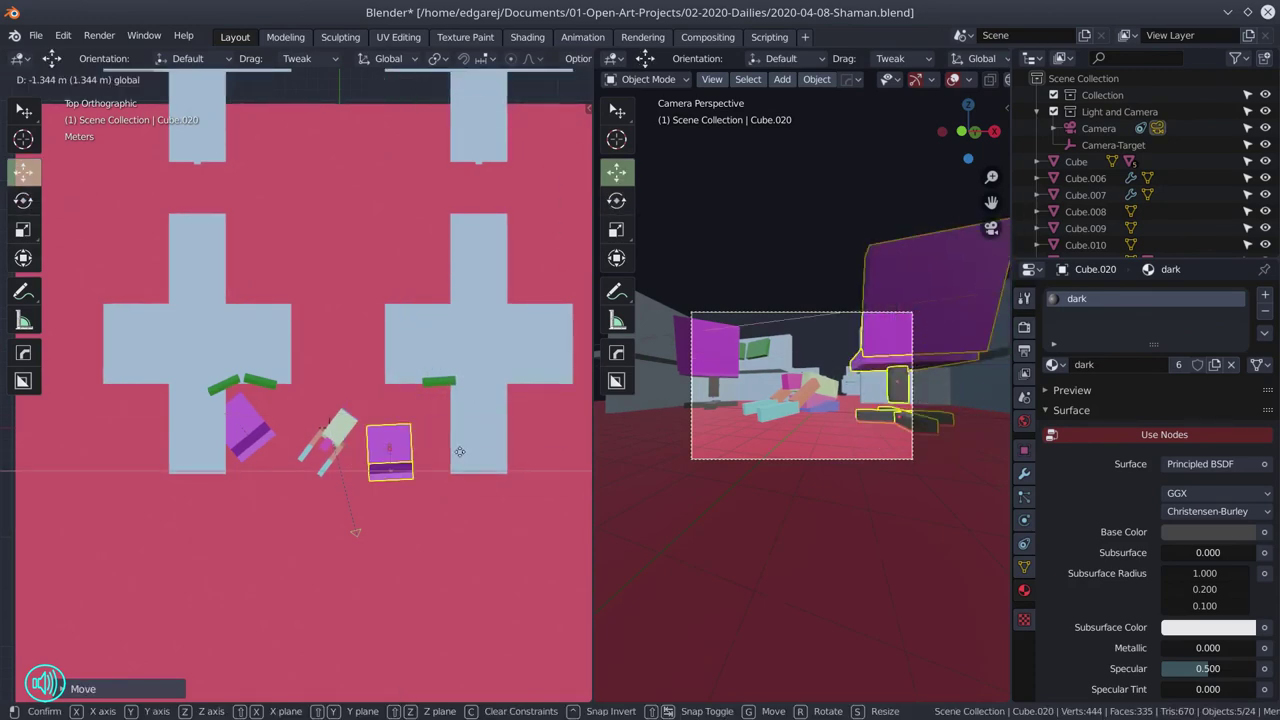
left_click(459, 452)
key("r")
left_click(420, 357)
Add more chair copies, setting one above the cubicle along the Y axis.
key("g")
left_click(428, 333)
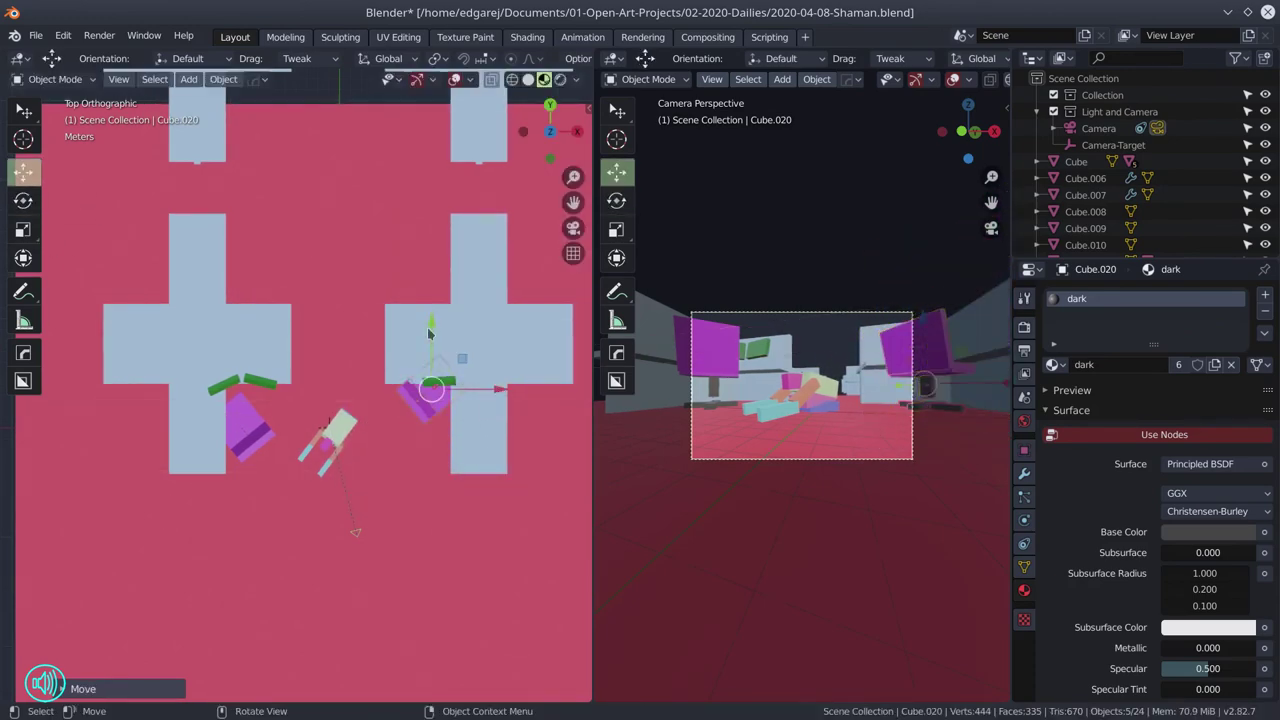
key("shift+d")
left_click(350, 340)
key("r")
left_click(428, 290)
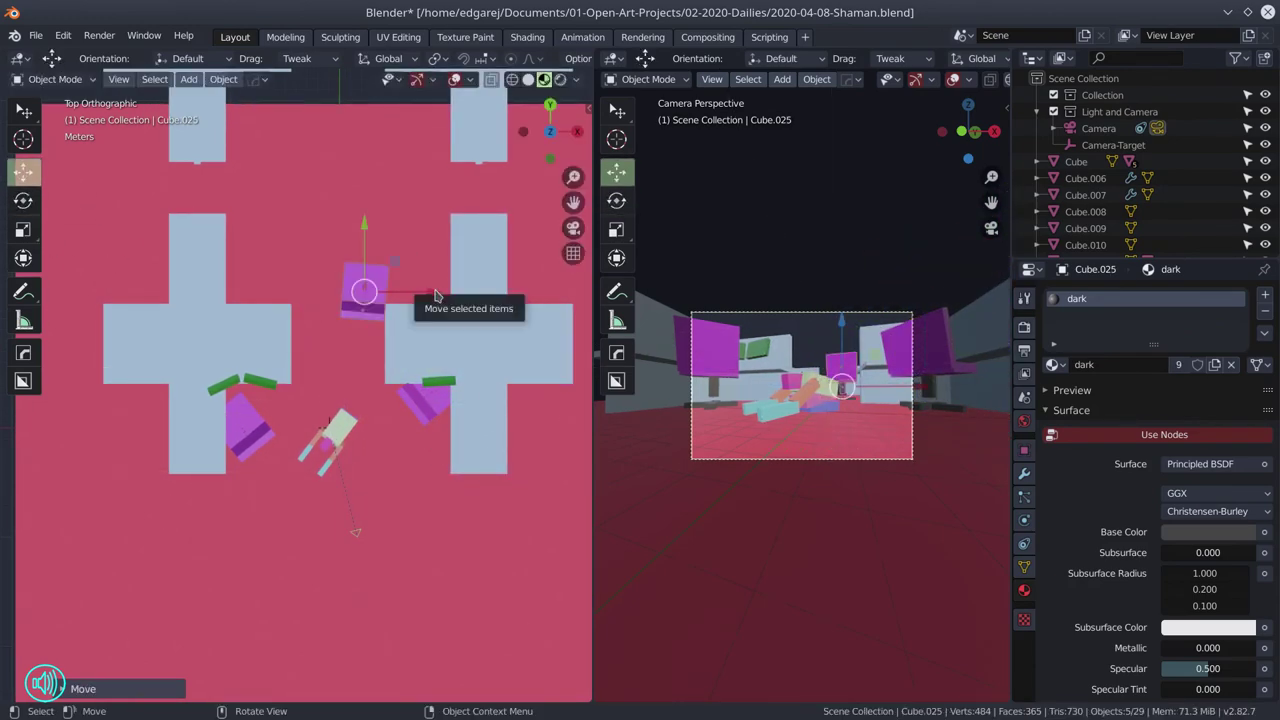
key("shift+d")
key("y")
left_click(362, 230)
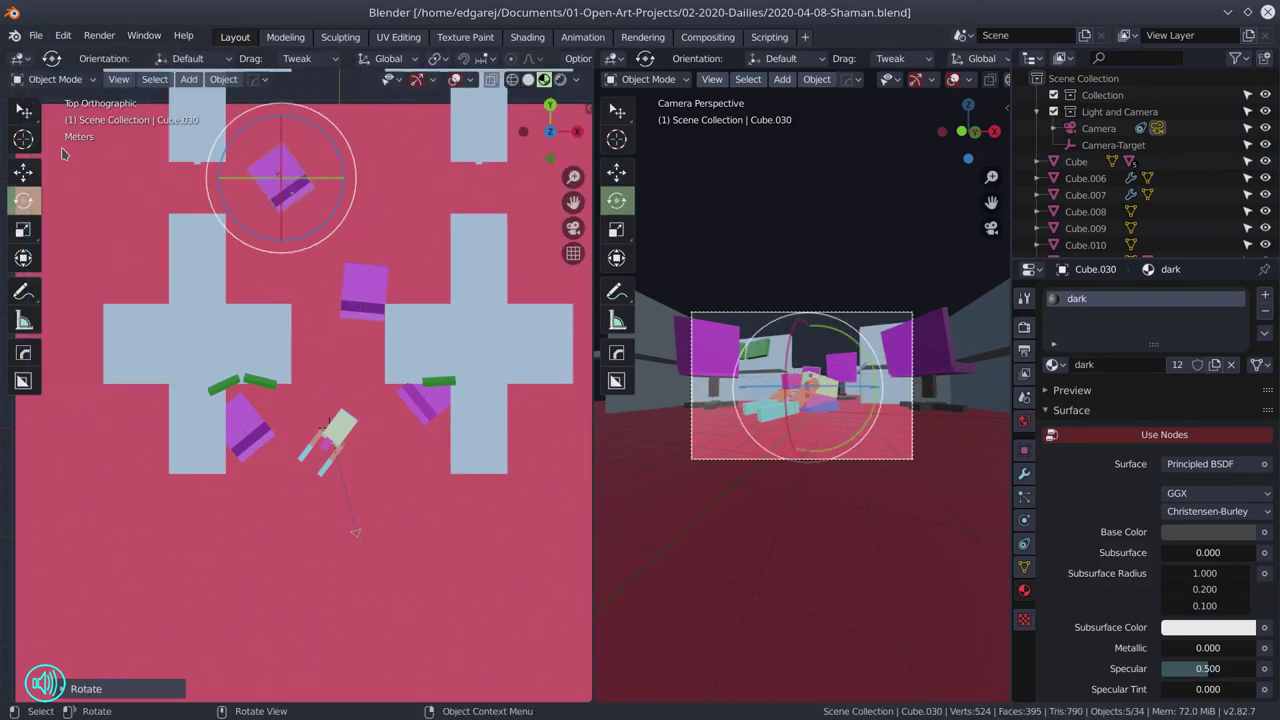
Nudge the camera target and turn the purple chairs, including Cube.016, in place.
left_click(1072, 148)
key("shift+space")
key("g")
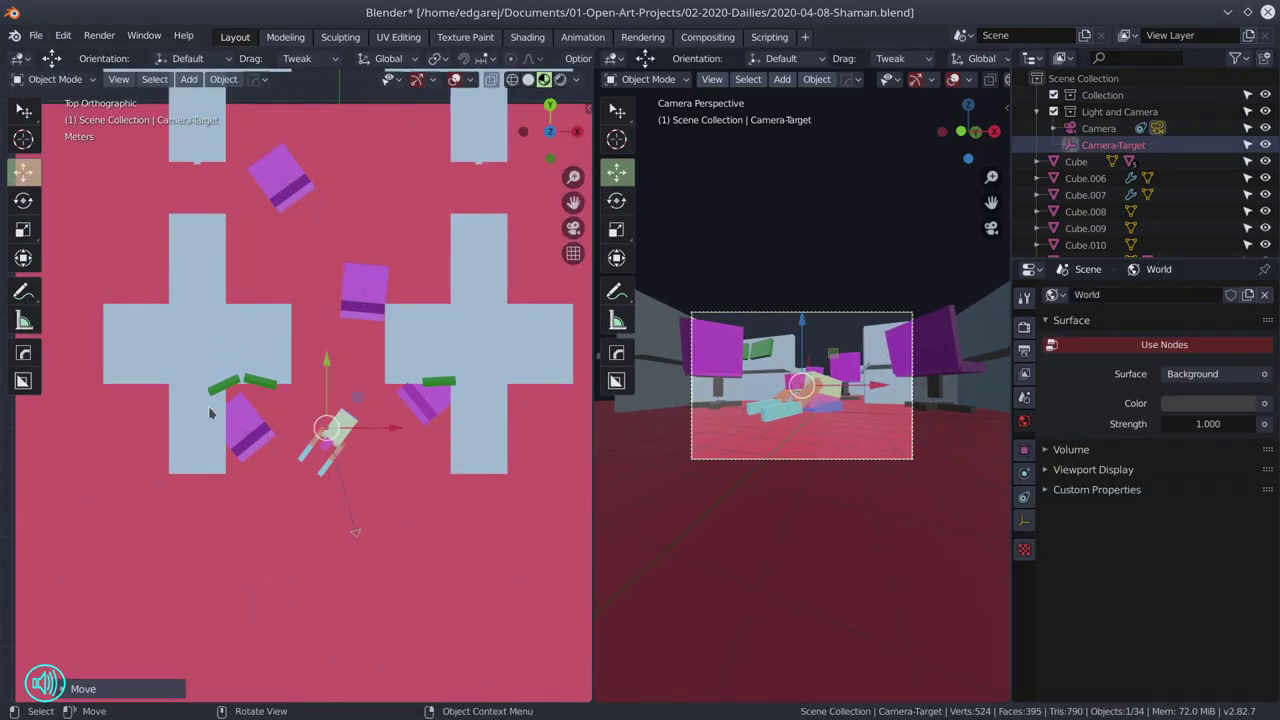
key("shift+space")
key("r")
left_click(282, 175)
left_click_drag(365, 290, 380, 310)
left_click(428, 400)
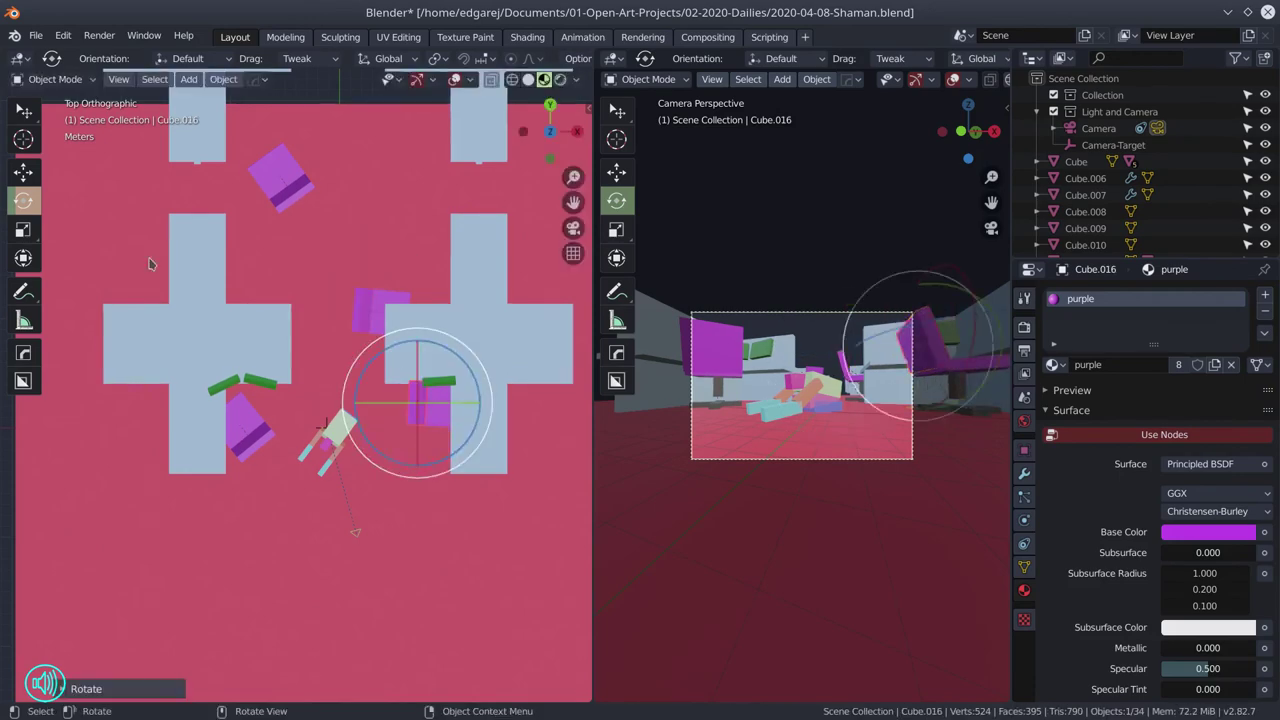
left_click_drag(490, 400, 455, 468)
left_click(438, 380)
key("shift+space")
key("g")
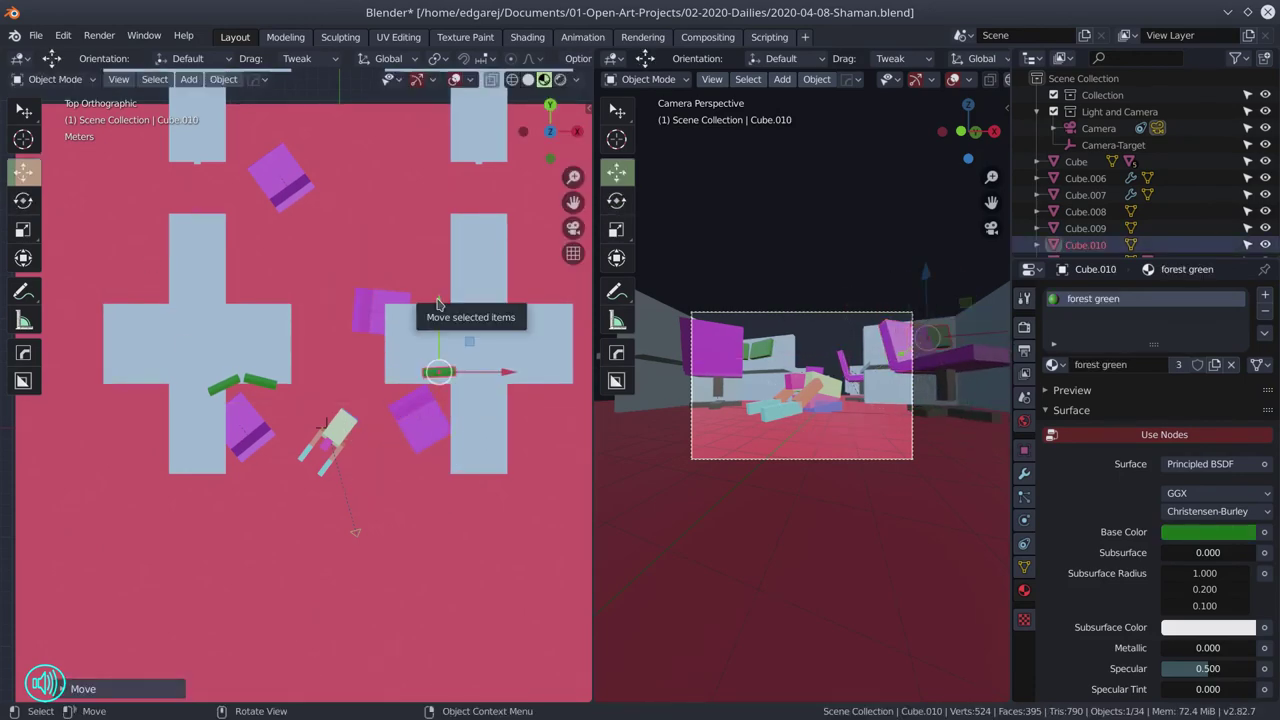
Add a cube, stretch it into a long dark cable bar, and shift it right.
left_click(305, 207)
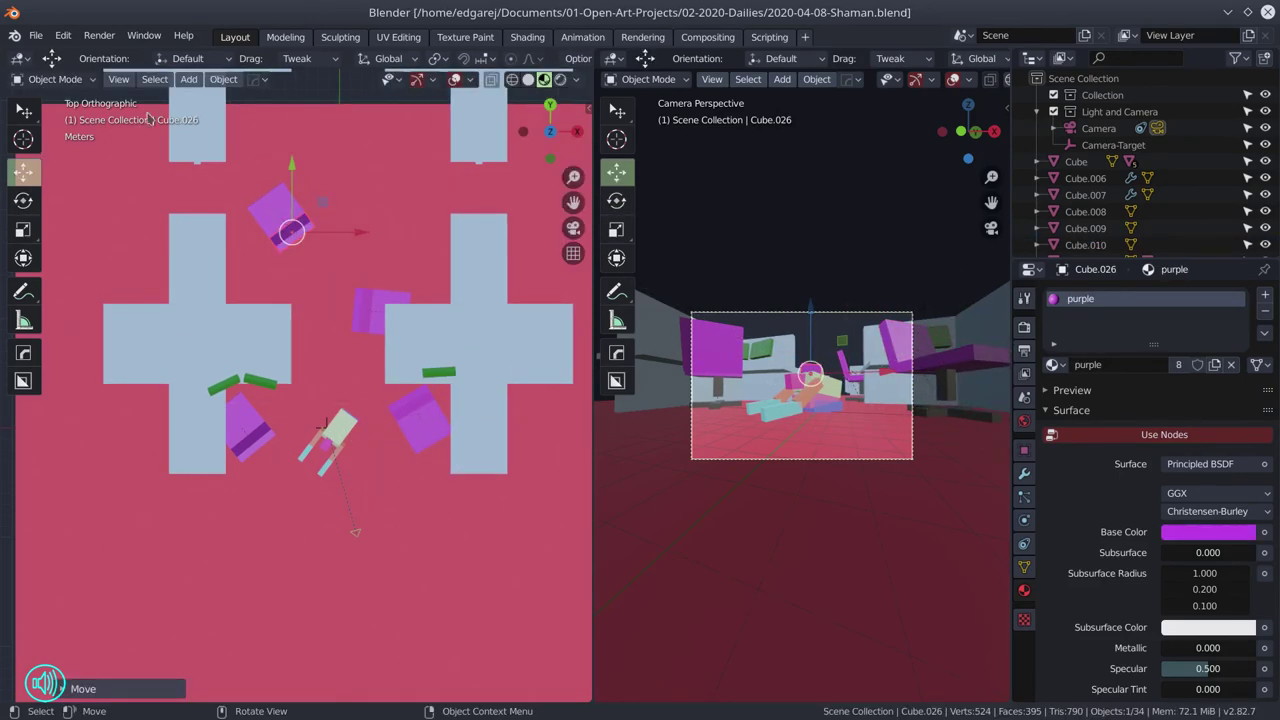
key("shift+space")
key("s")
left_click_drag(339, 427, 374, 611)
left_click(1052, 364)
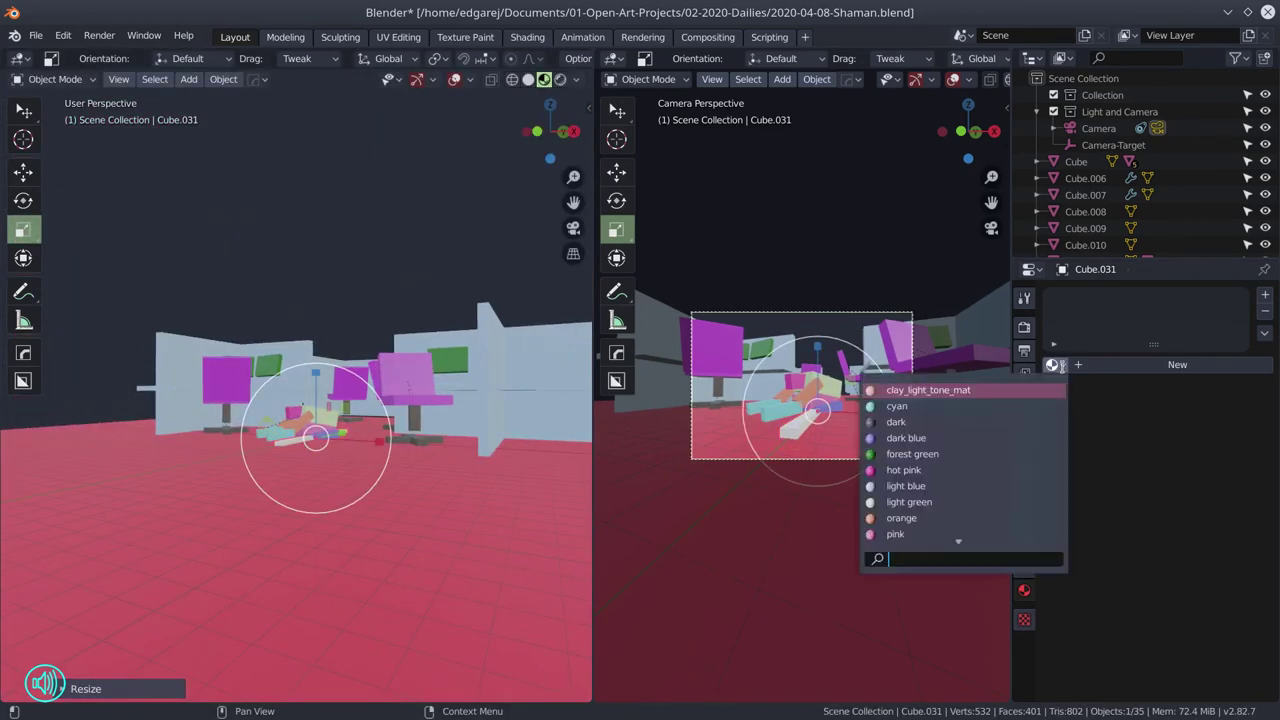
left_click(905, 420)
key("shift+space")
key("g")
left_click_drag(339, 427, 372, 427)
Duplicate the dark cable bar into two more copies on the floor.
key("shift+d")
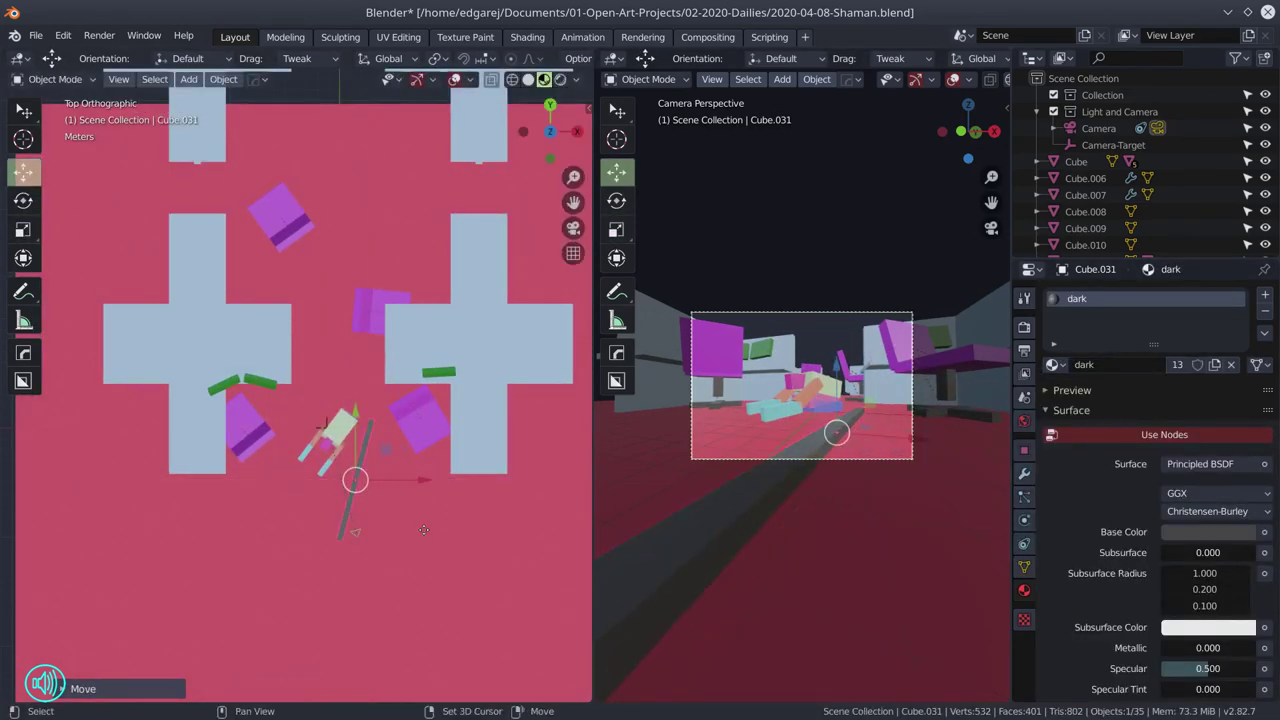
left_click(360, 470)
key("shift+d")
left_click(306, 520)
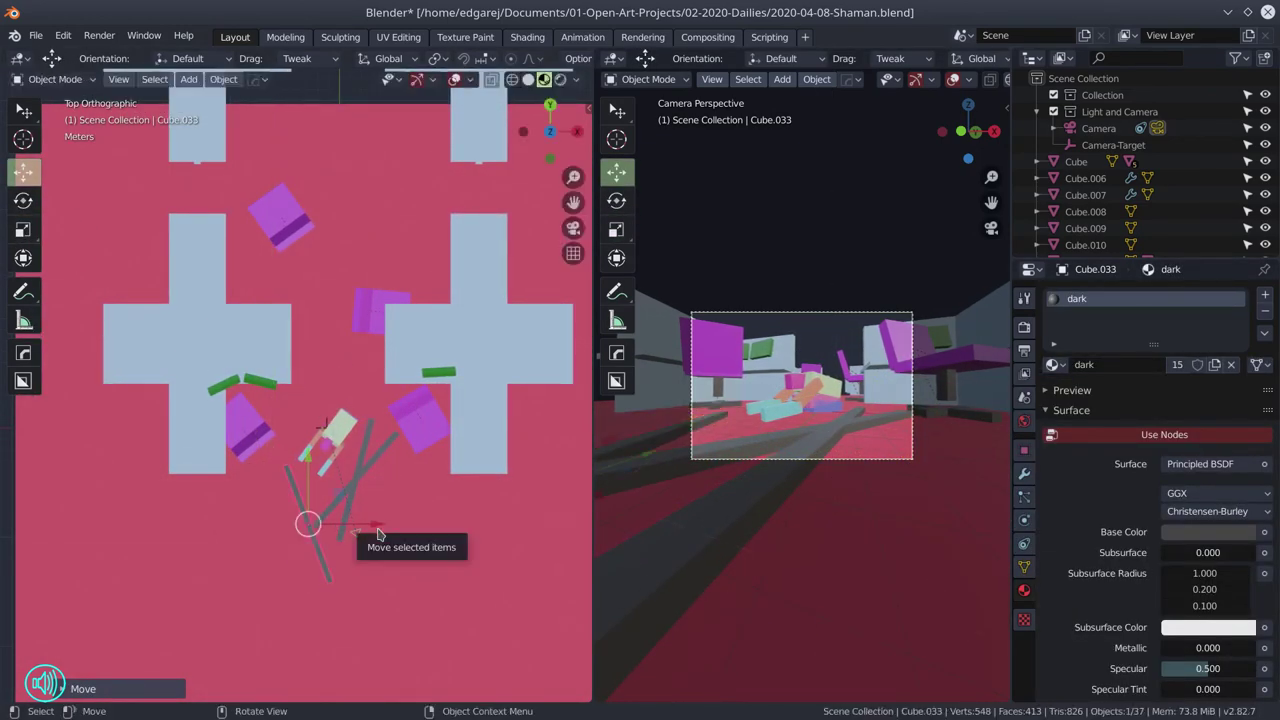
Duplicate the floor plane into Plane.001.
left_click(306, 520)
scroll(428, 628, "down", 4)
key("shift+d")
key("Escape")
Subdivide the floor plane twice in Edit Mode to make a fine grid.
key("KP_Divide")
key("Tab")
right_click(406, 417)
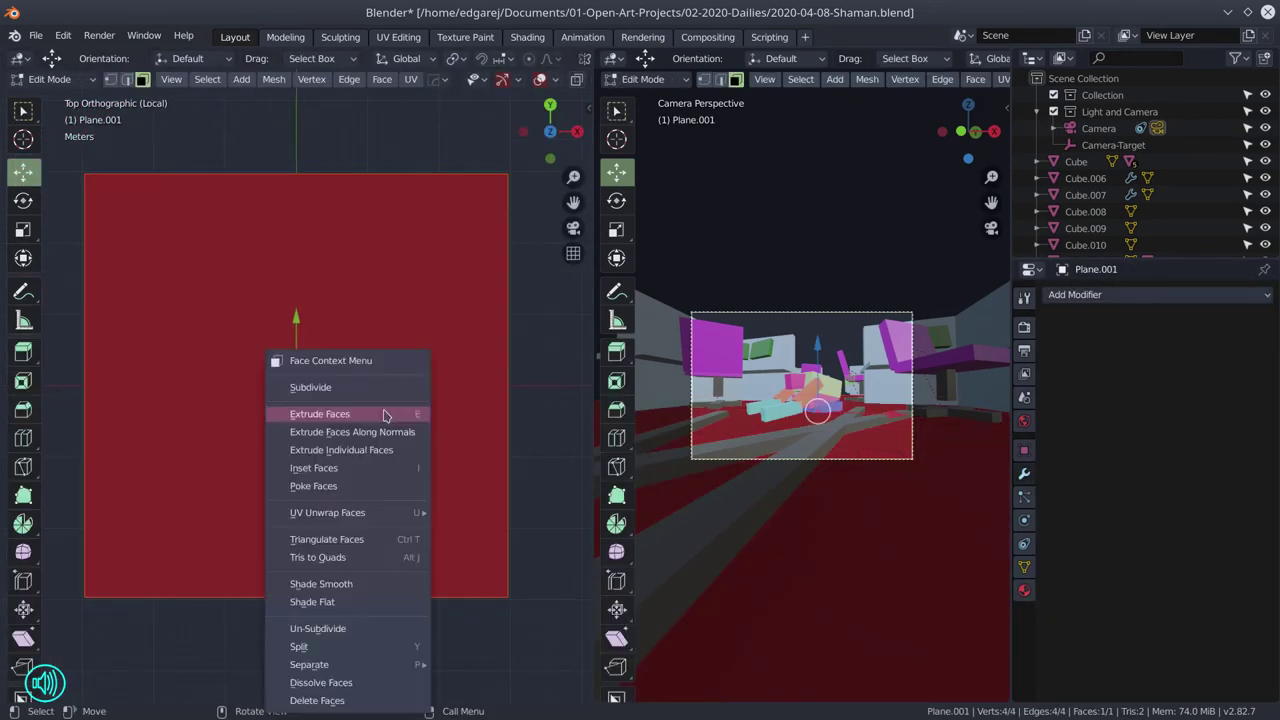
left_click(406, 374)
right_click(400, 369)
left_click(400, 369)
key("Tab")
left_click(1158, 294)
Add a Wireframe modifier with 0.003 m thickness and assign the dark blue material.
left_click(965, 608)
left_click(1100, 367)
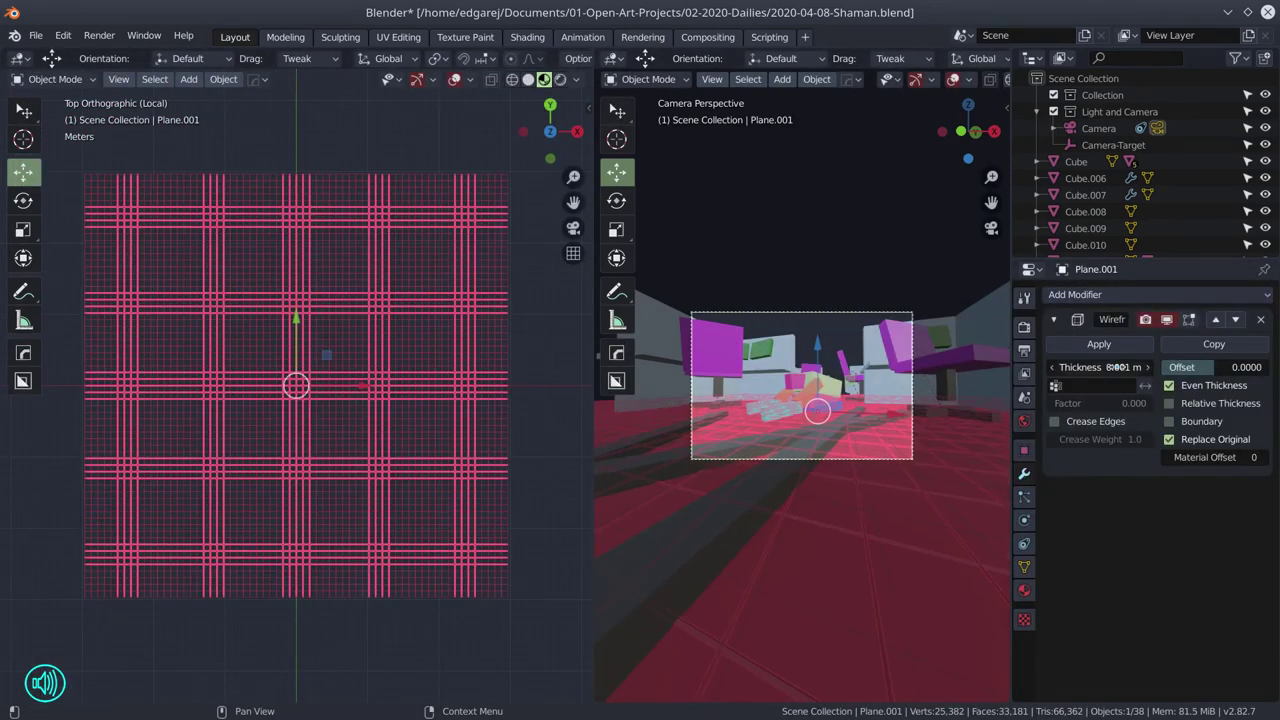
type("0.003")
key("Return")
left_click(1024, 590)
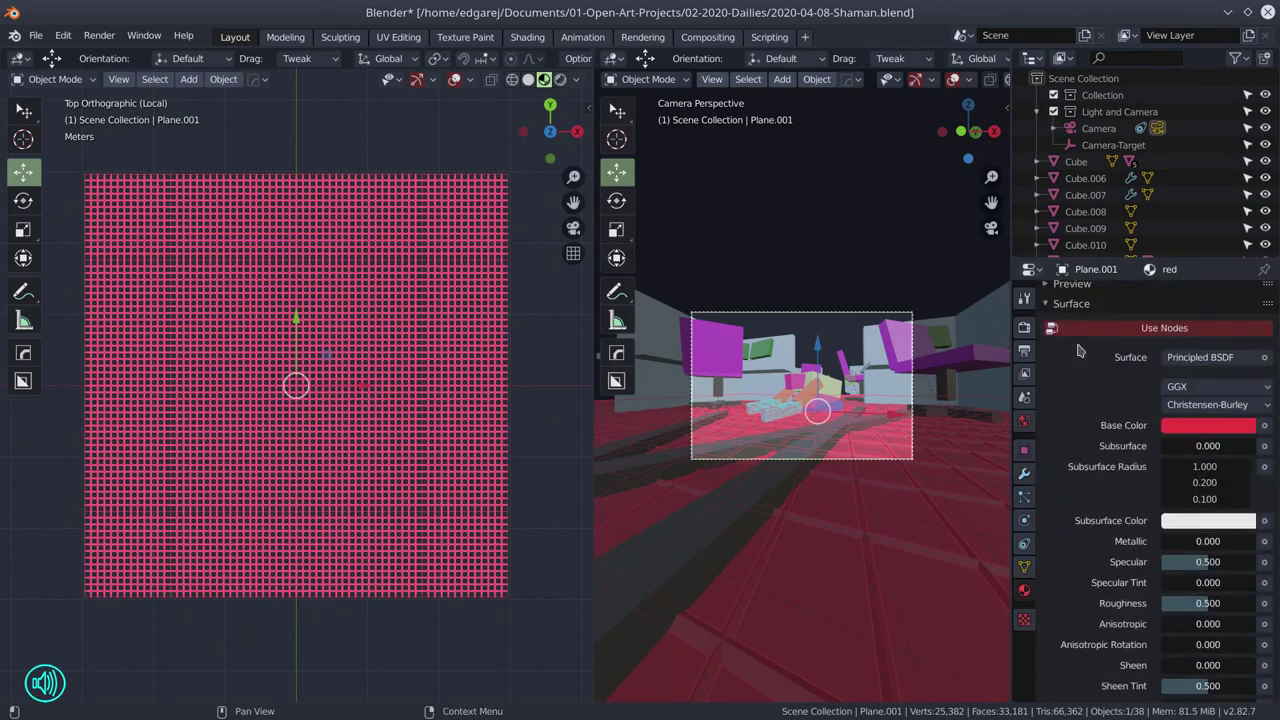
left_click(1052, 338)
left_click(1100, 420)
Duplicate the grid plane, raise it overhead as a ceiling, and scale it.
key("KP_Divide")
left_click(35, 35)
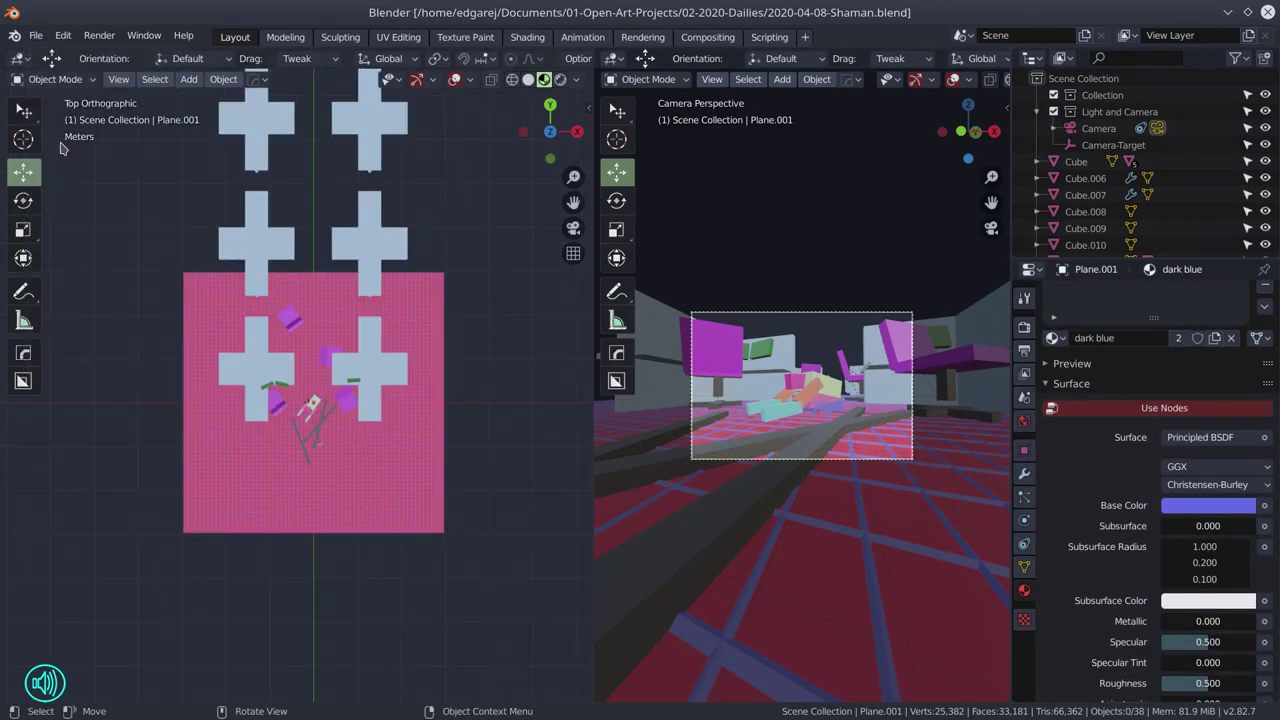
key("shift+d")
right_click(358, 548)
key("KP_1")
key("g")
key("z")
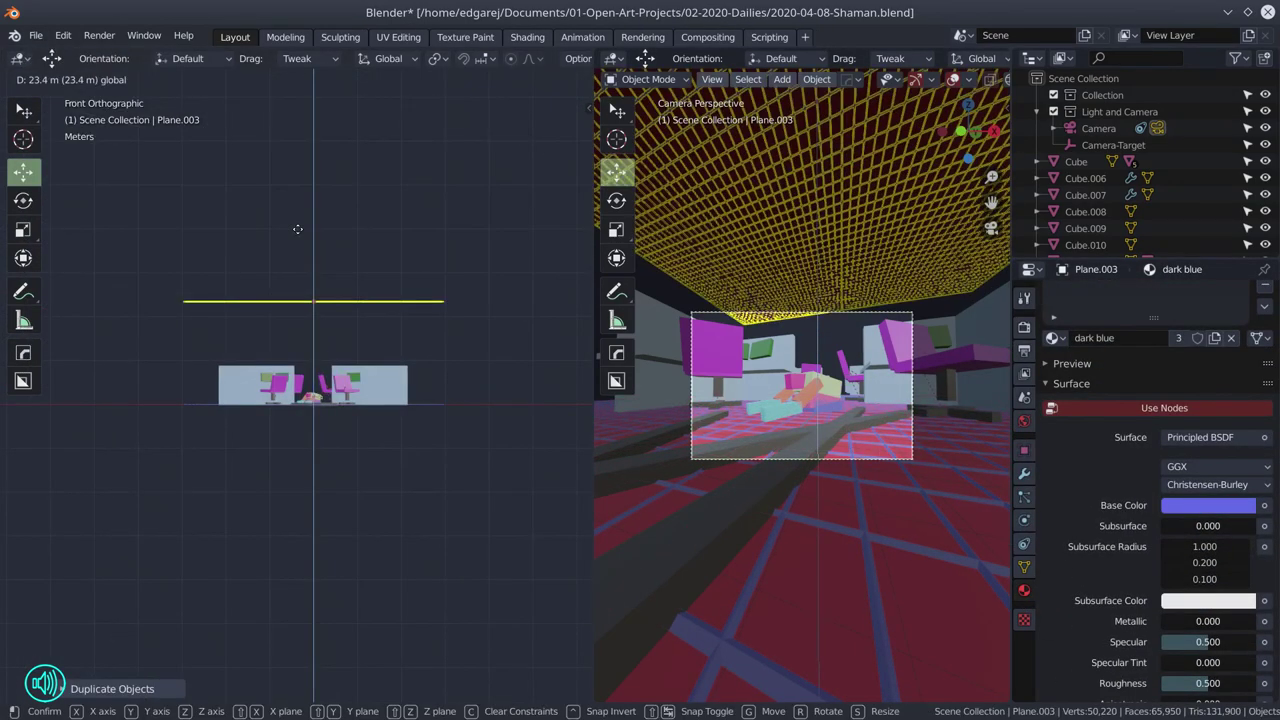
left_click(294, 229)
key("s")
left_click(446, 355)
left_click(426, 491)
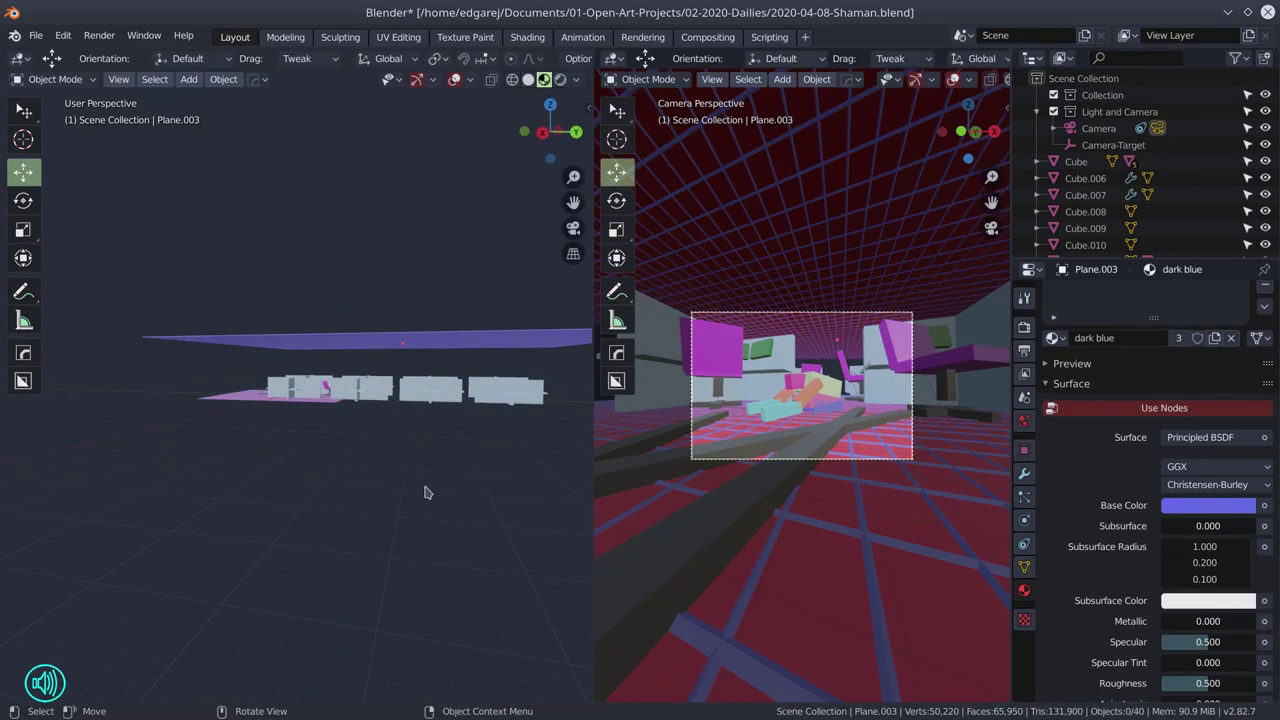
Duplicate the floor grid as a wall rotated -90 degrees around X.
key("KP_2")
key("KP_2")
key("KP_2")
left_click(403, 452)
key("KP_7")
key("shift+d")
key("Escape")
key("KP_1")
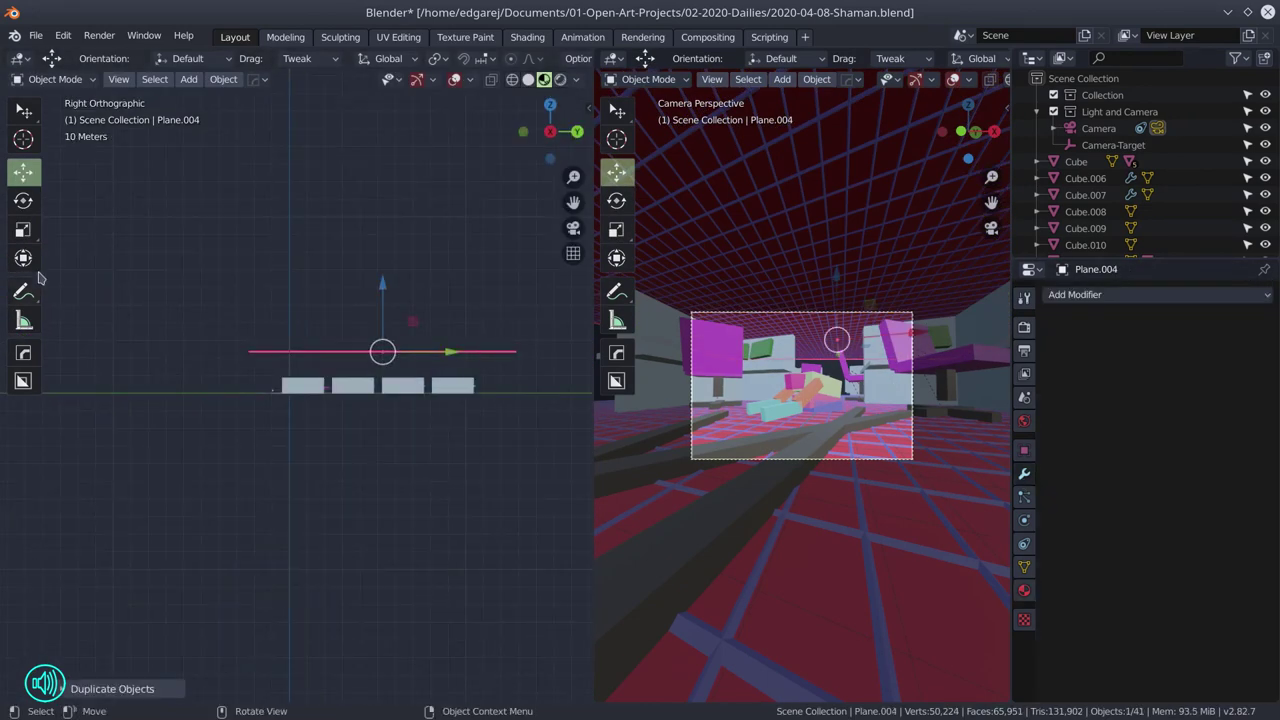
key("r")
key("x")
key("9")
key("0")
key("Return")
key("g")
key("n")
left_click(1001, 140)
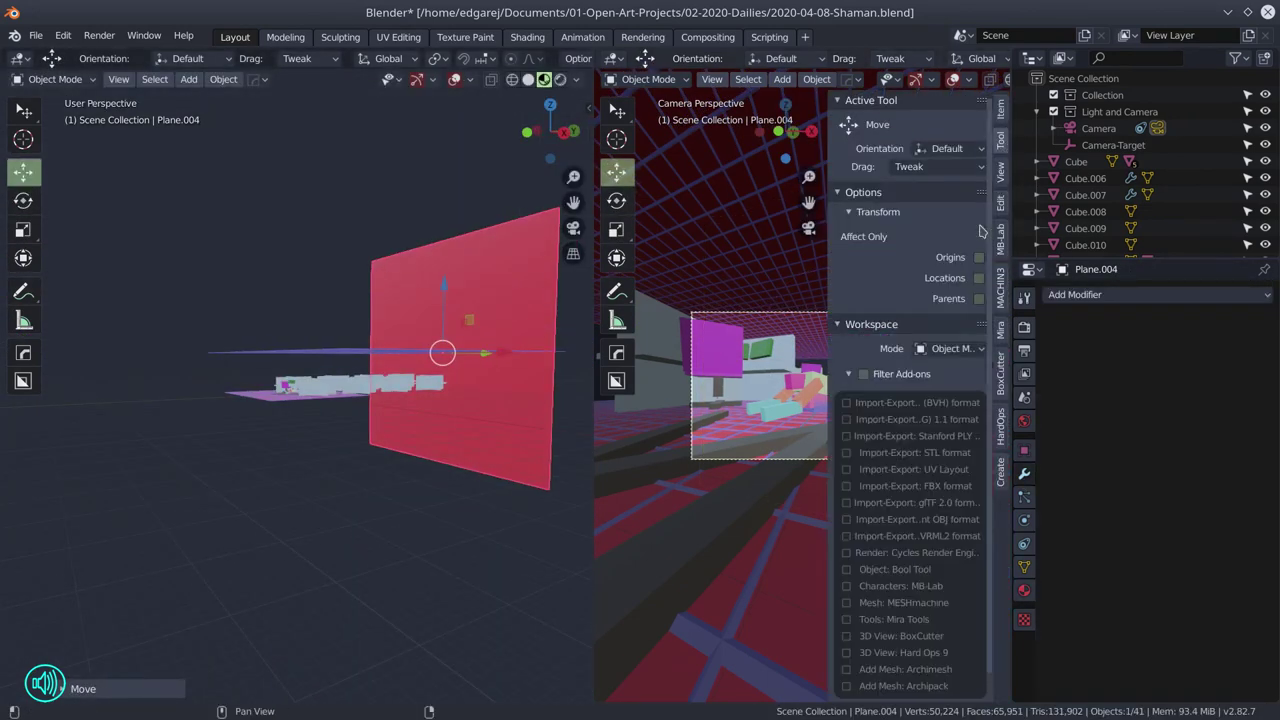
left_click(1001, 172)
double_click(942, 159)
type("1000000000")
key("Return")
key("n")
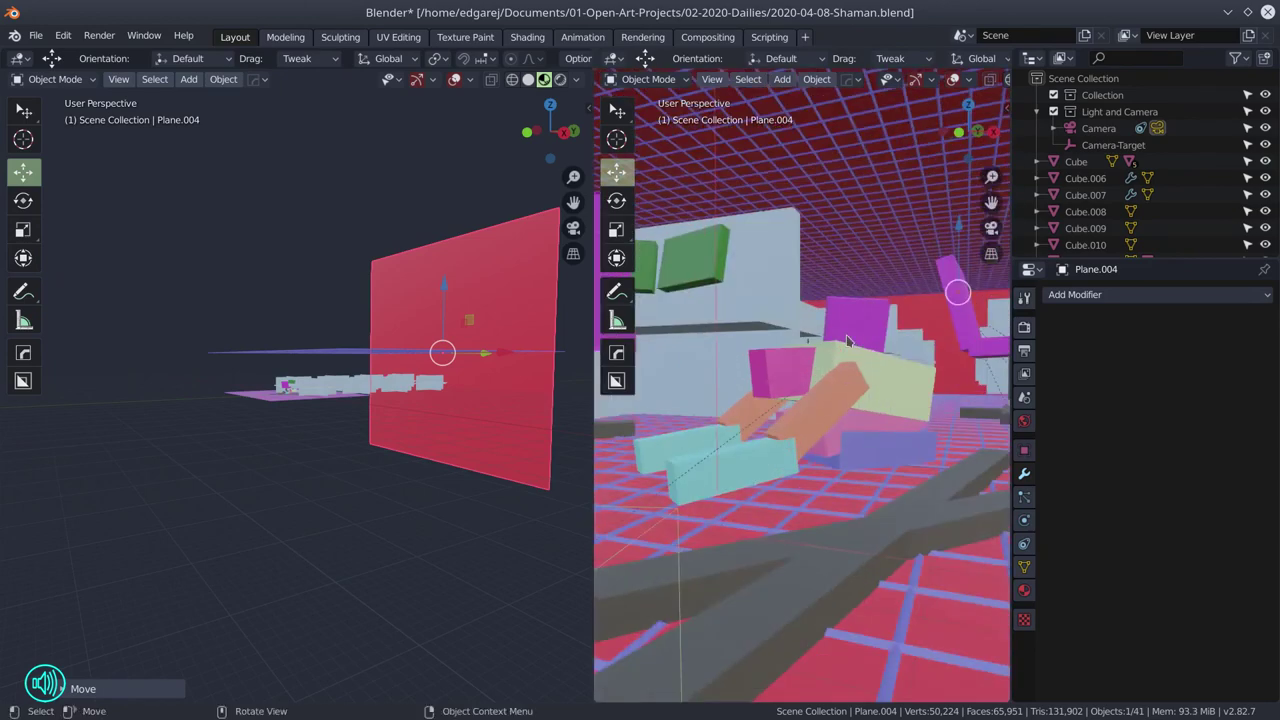
left_click_drag(550, 131, 394, 520)
left_click(1098, 128)
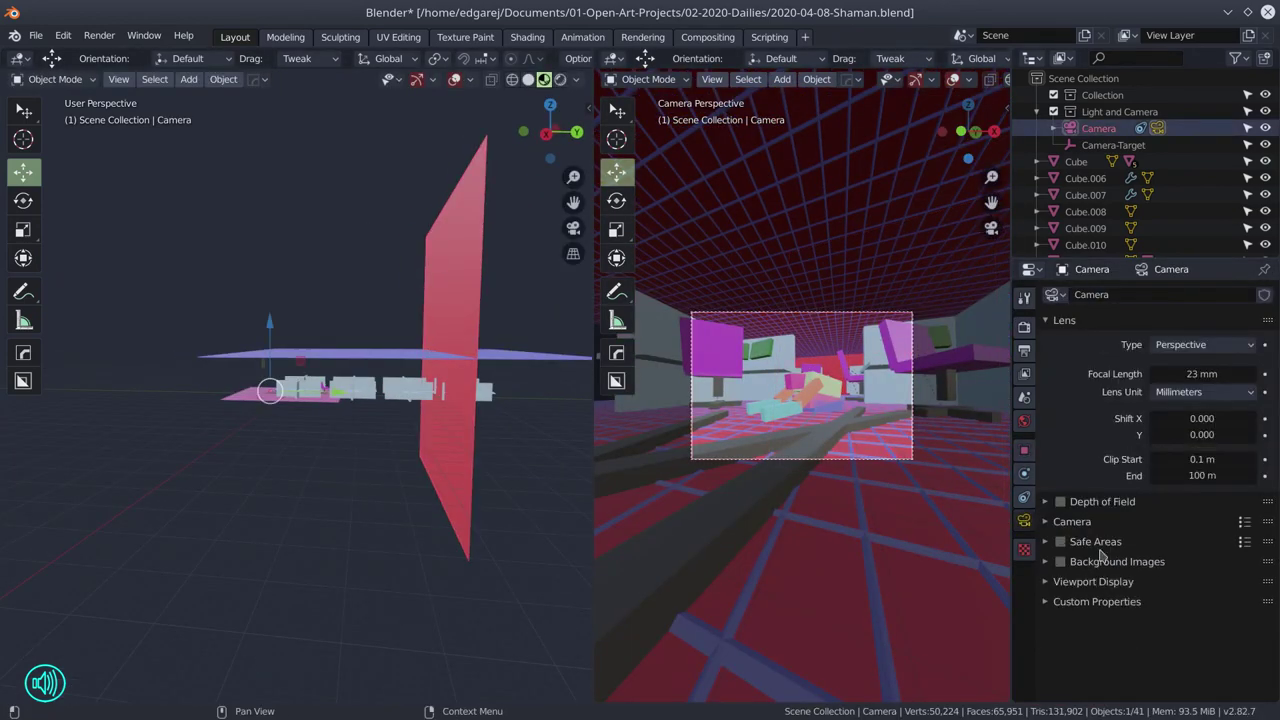
double_click(1200, 476)
key("Return")
Move the wall grid into position and scale it up.
left_click(452, 300)
key("g")
left_click(348, 395)
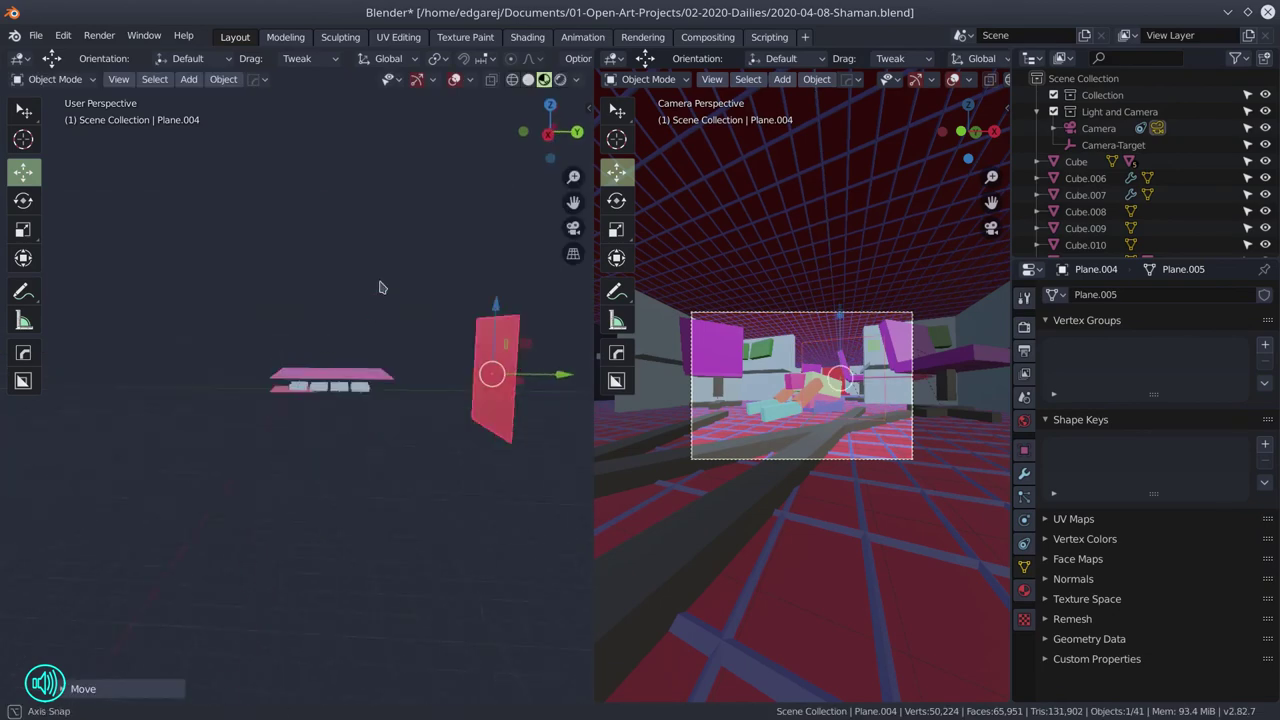
key("s")
left_click(490, 327)
left_click(405, 517)
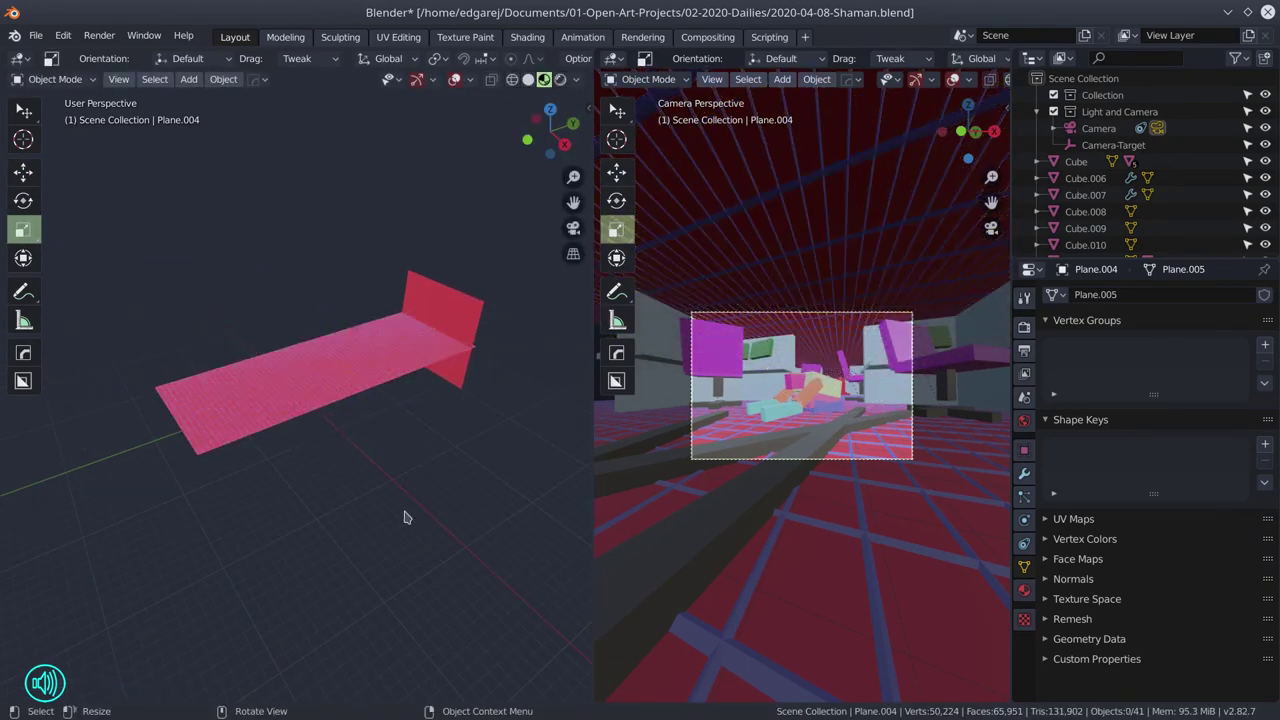
Duplicate and rotate the wall grid to form the left wall at the floor's edge.
left_click(300, 370)
key("shift+d")
right_click(360, 466)
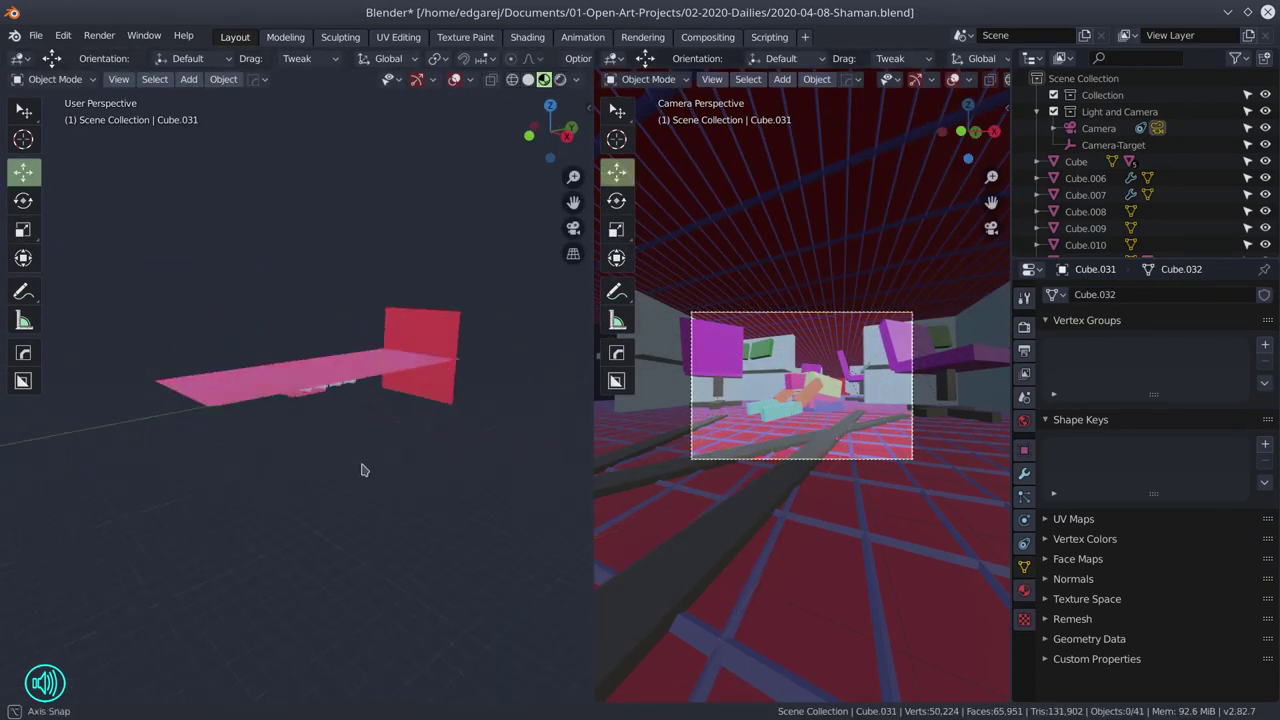
key("KP_7")
key("r")
key("Return")
key("shift+d")
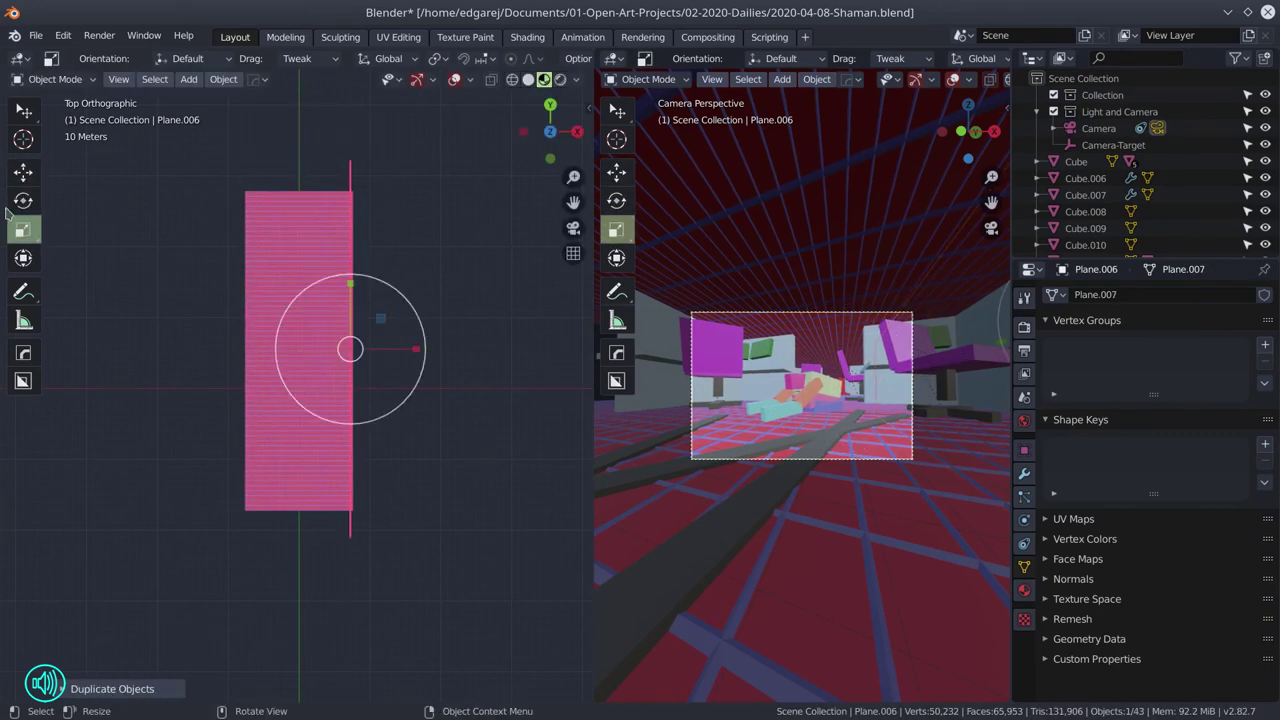
key("g")
left_click(354, 400)
left_click(356, 402)
Check the render settings and add a small cube beside the figure.
left_click(1024, 297)
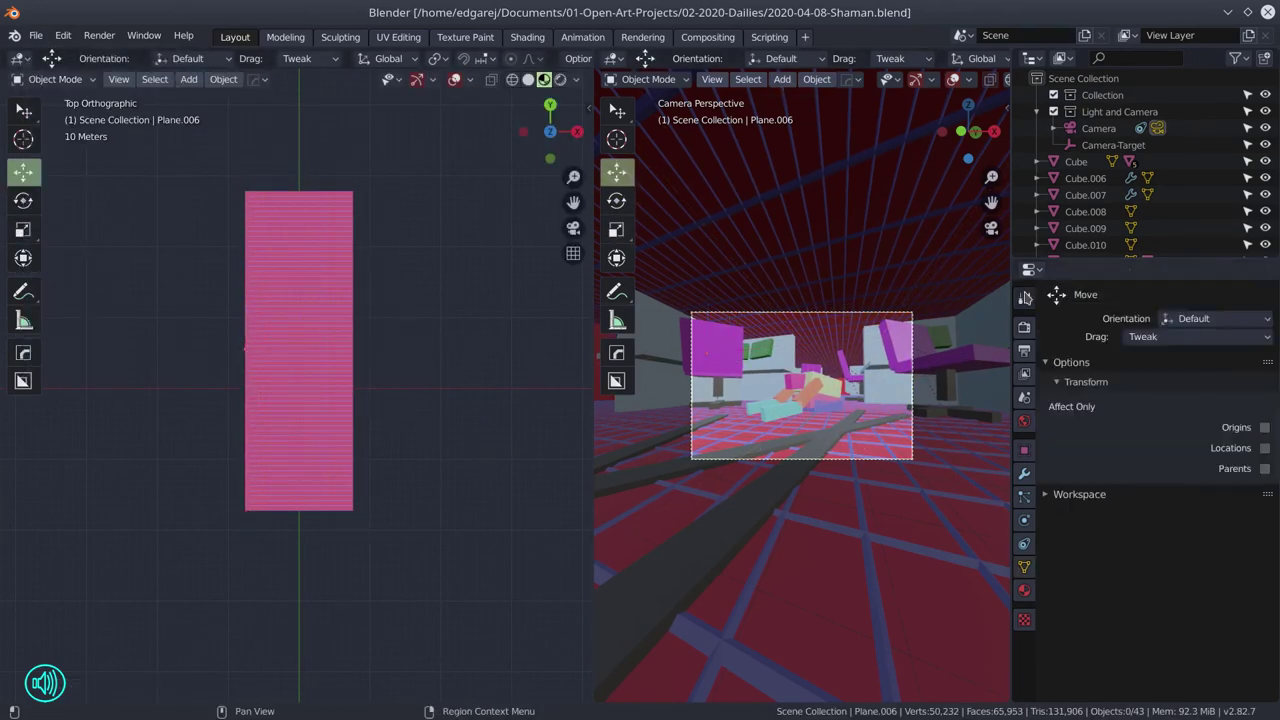
left_click(1024, 327)
key("shift+a")
left_click(297, 383)
key("g")
left_click(297, 383)
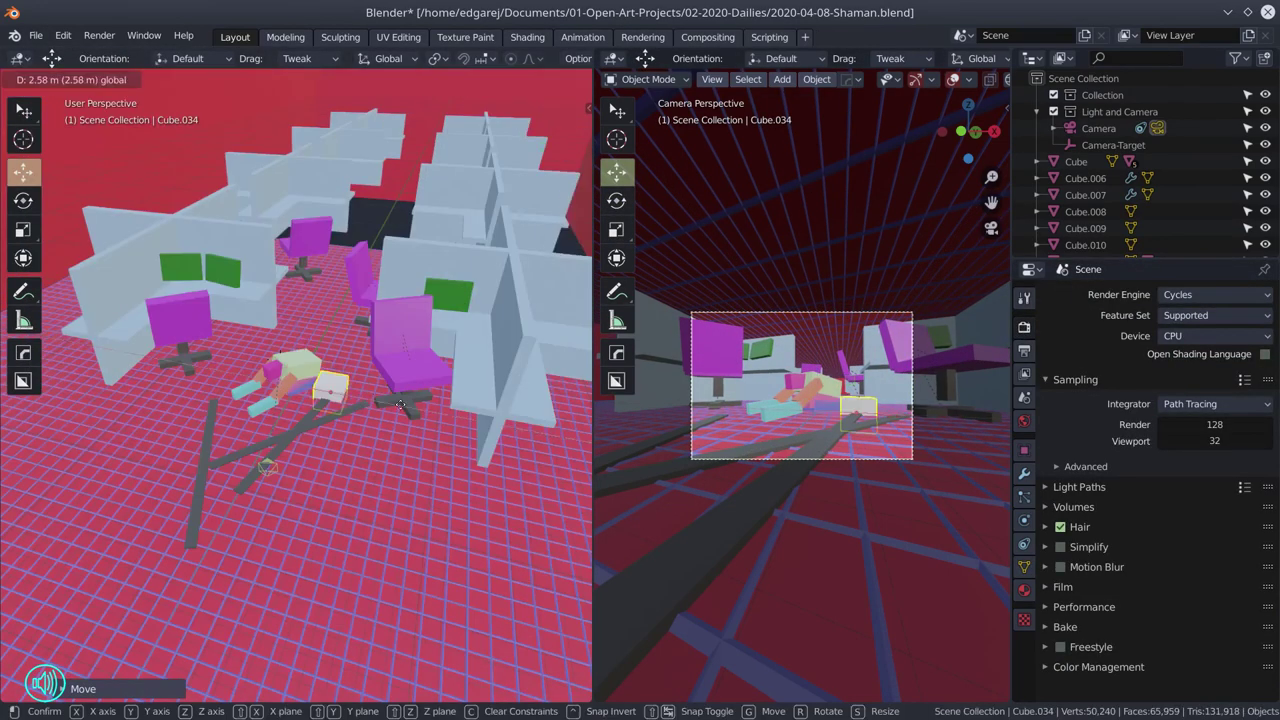
Delete the extra cube and add an area light rotated toward the fallen figure.
key("g")
key("Escape")
key("Delete")
key("shift+a")
mouse_move(214, 363)
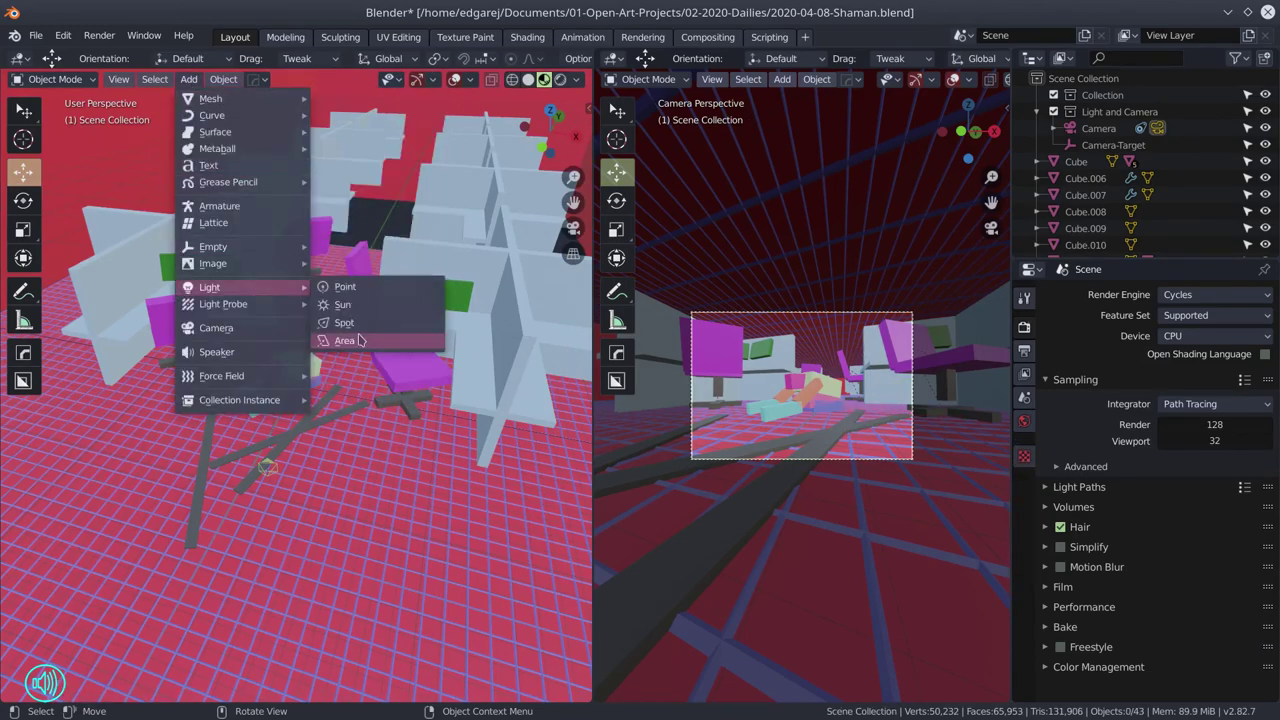
left_click(415, 420)
key("g")
key("r")
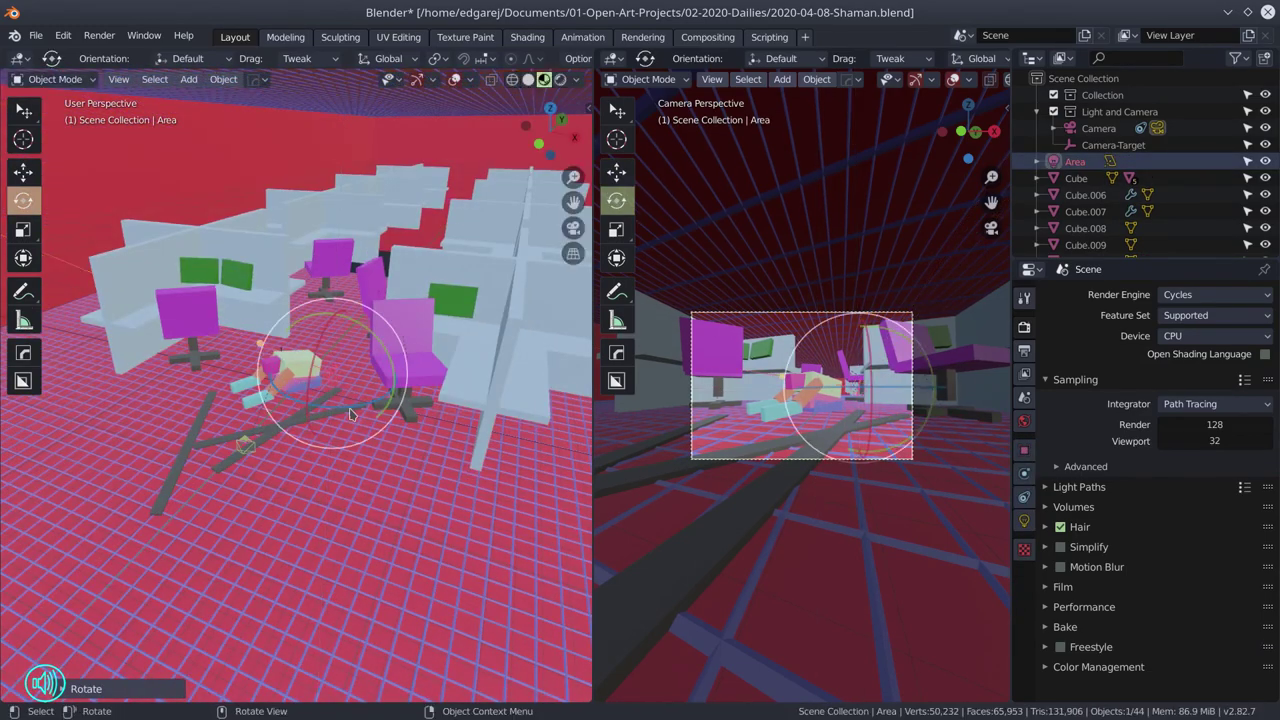
left_click(348, 412)
With live render on, place the area light beside the figure at 100 W.
left_click(979, 79)
key("g")
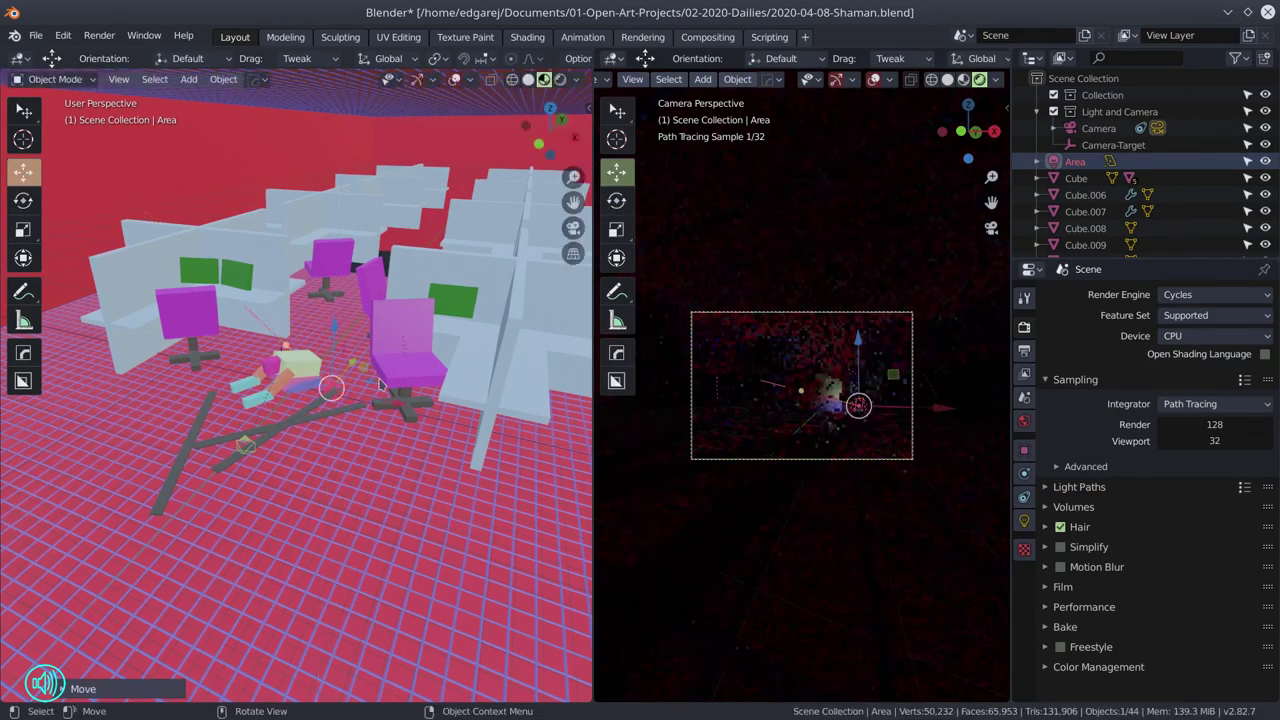
left_click(357, 379)
left_click(1024, 520)
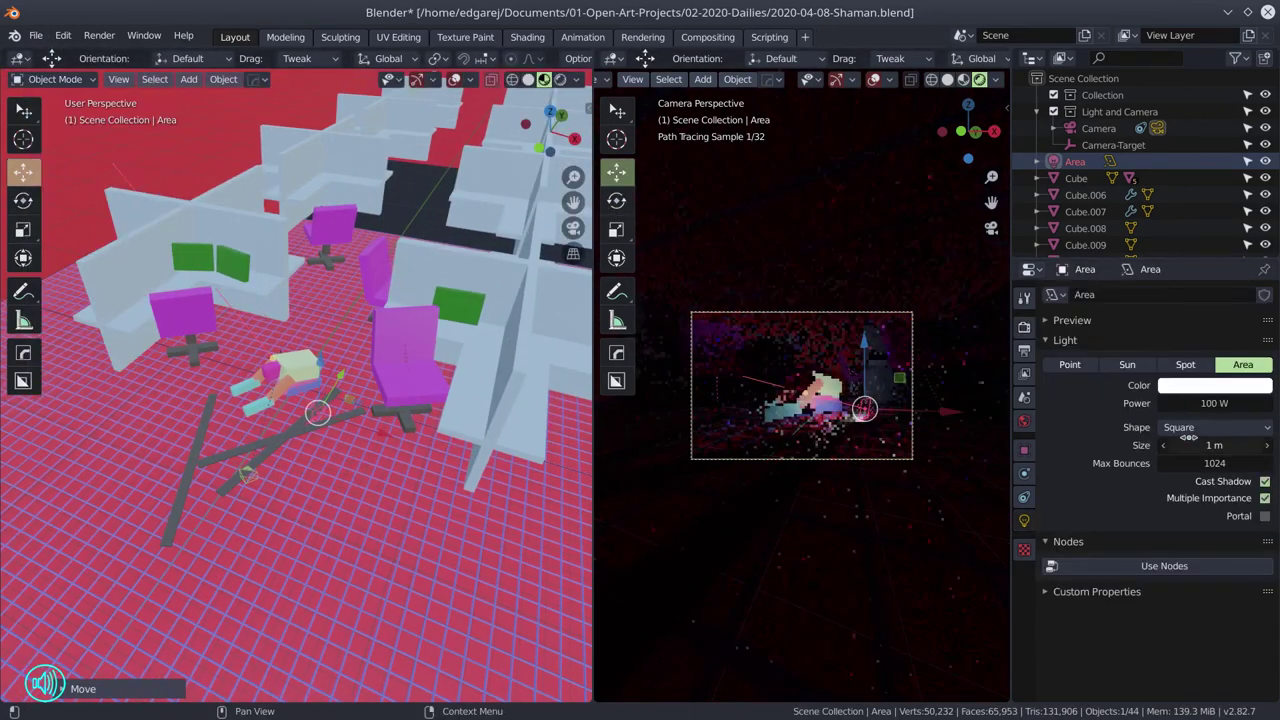
left_click(1210, 403)
type("100")
key("Return")
key("s")
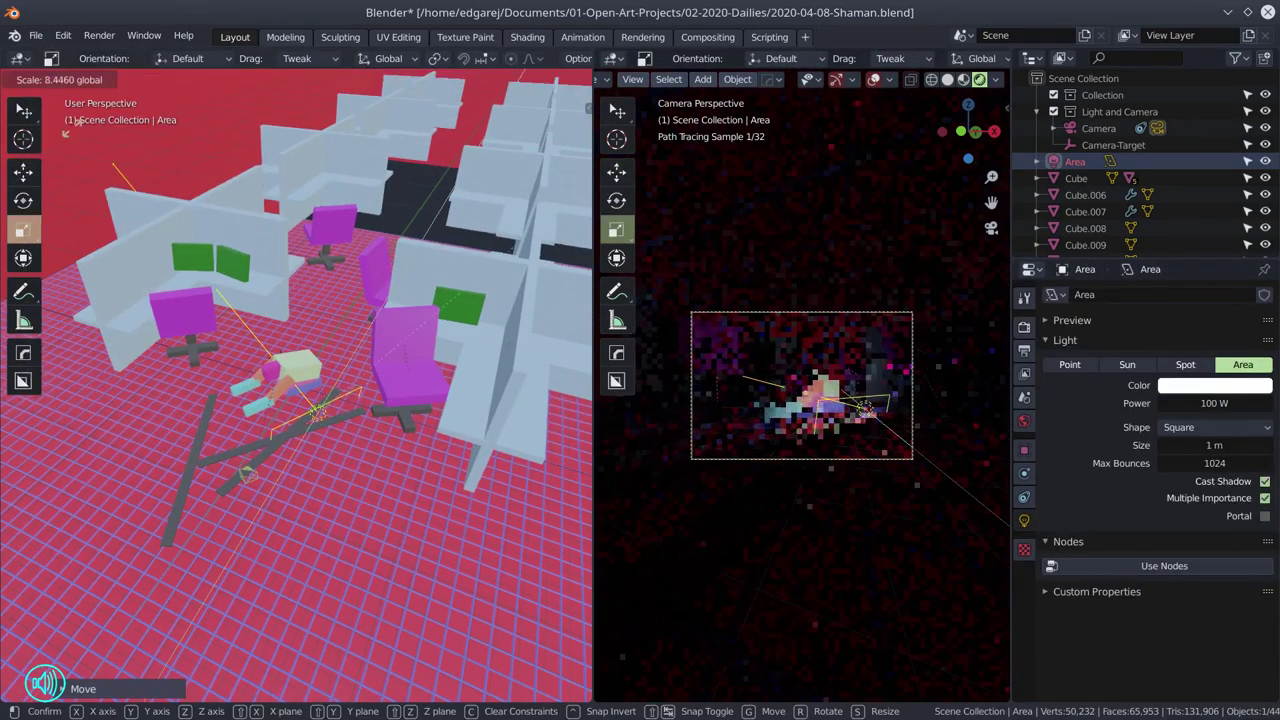
right_click(365, 540)
Add a cube beside the figure with a new Emission material at strength 50.
key("shift+a")
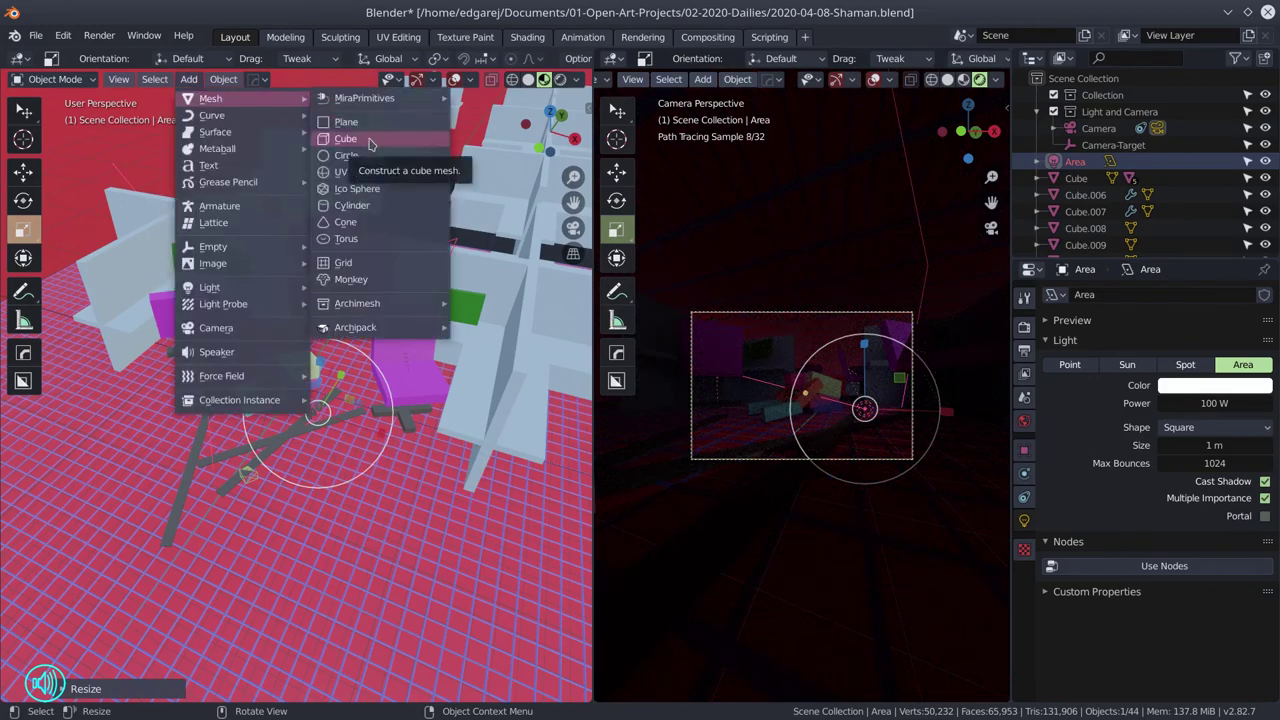
left_click(366, 137)
key("g")
left_click(320, 350)
left_click(1024, 590)
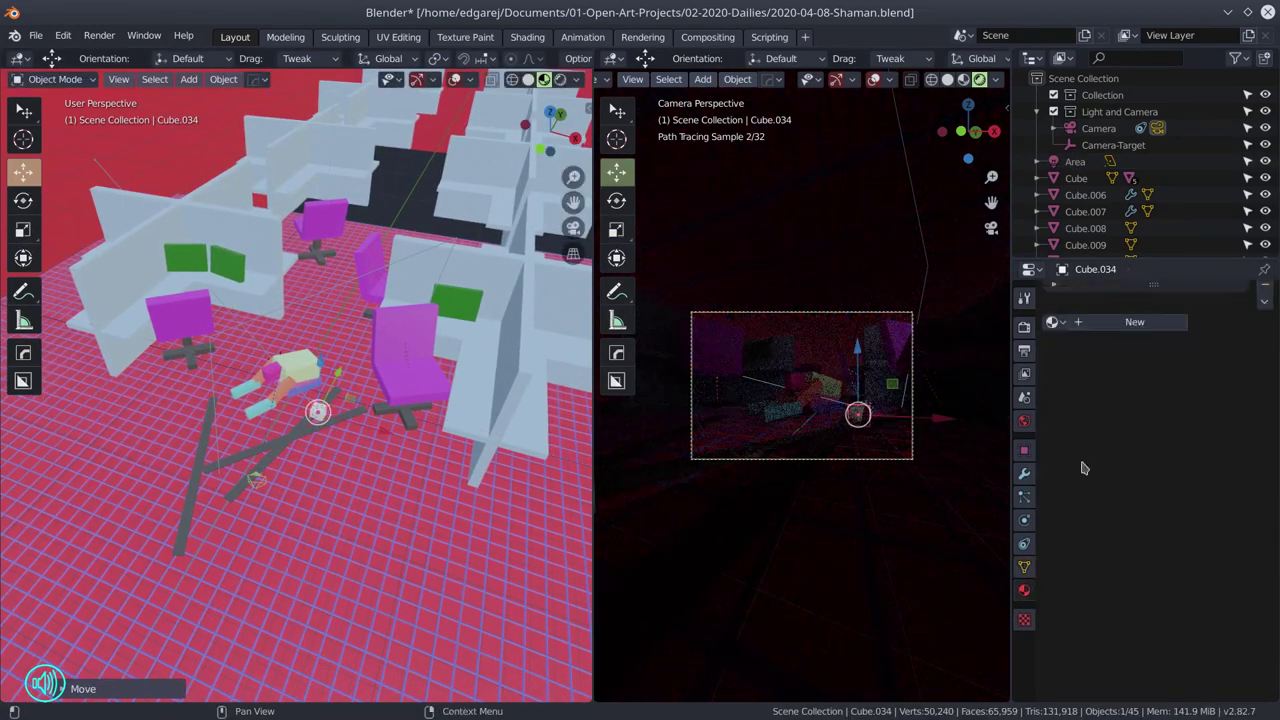
left_click(1086, 320)
left_click(1210, 418)
left_click(1060, 94)
left_click_drag(1208, 468, 1205, 468)
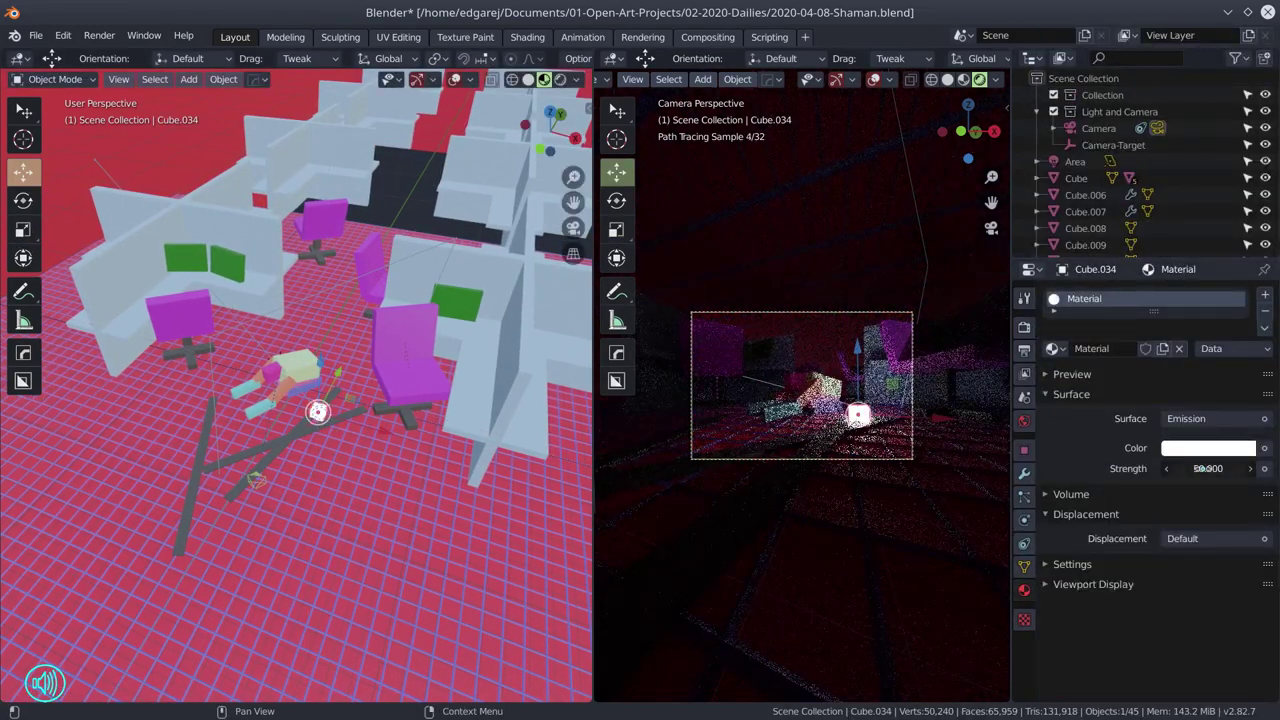
Reselect the area light and set its power to 700 W.
left_click(1075, 161)
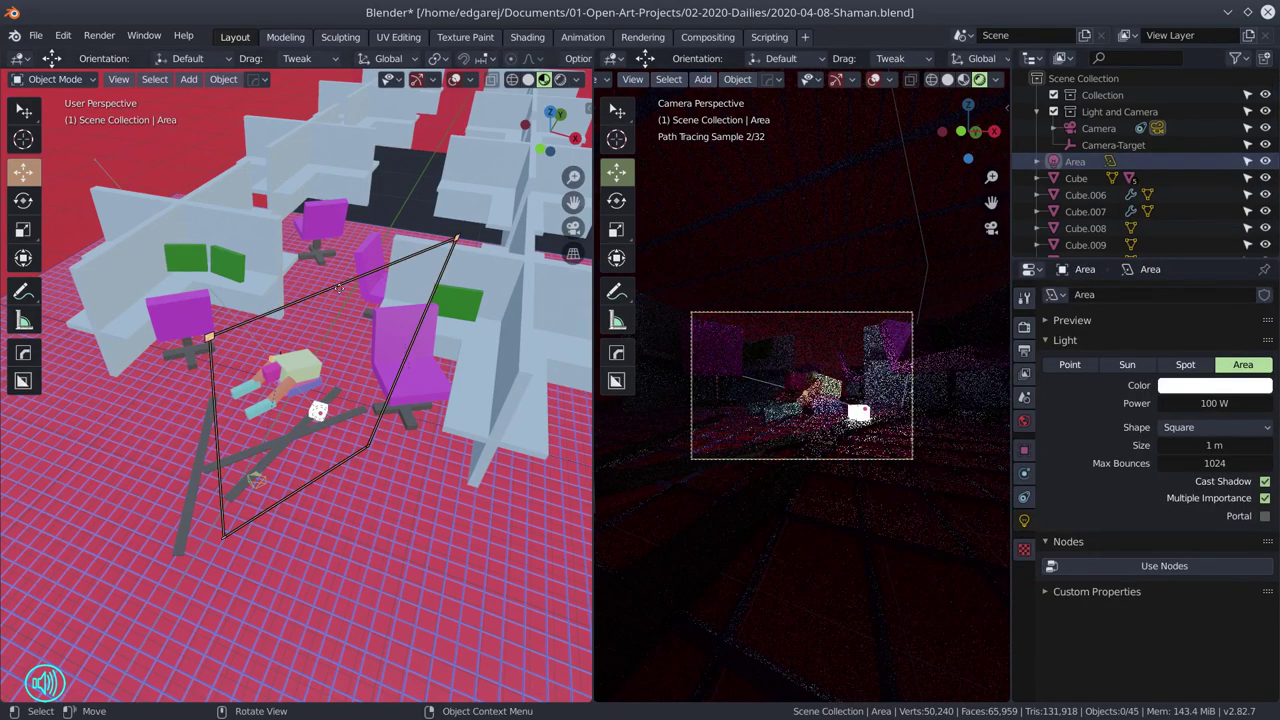
key("w")
left_click(323, 348)
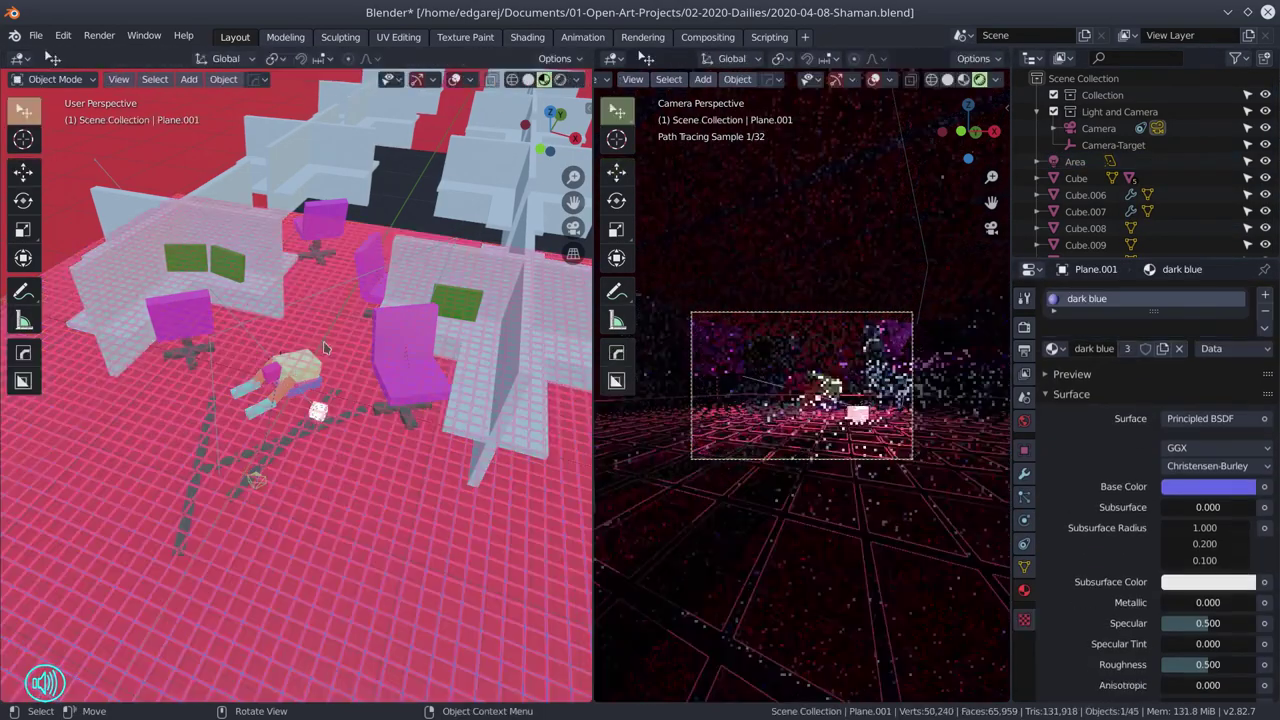
key("ctrl+z")
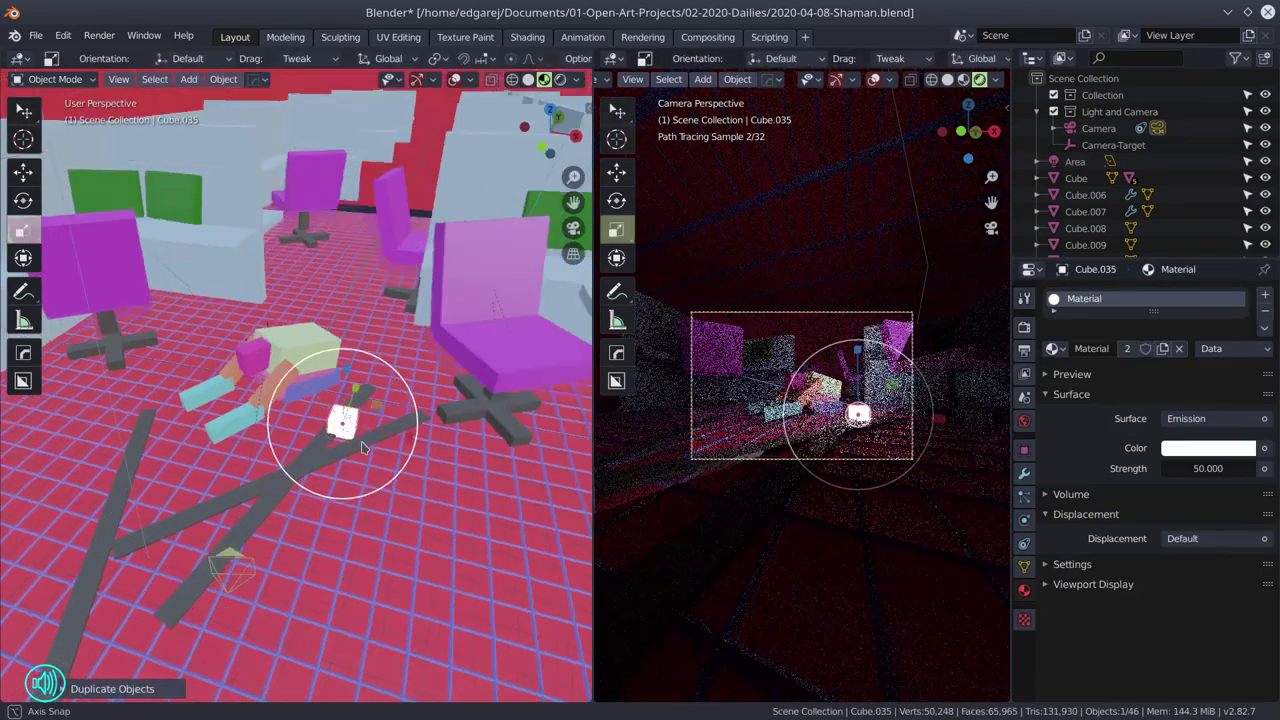
key("s")
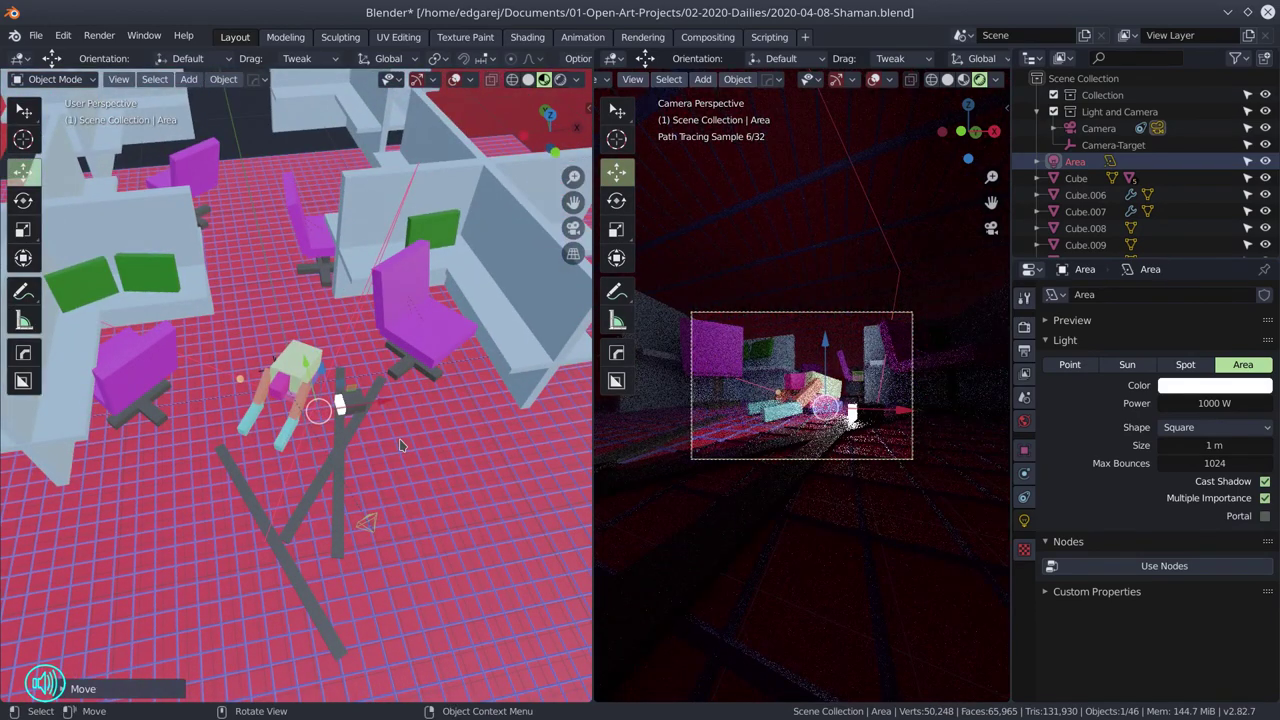
left_click_drag(1214, 403, 1208, 403)
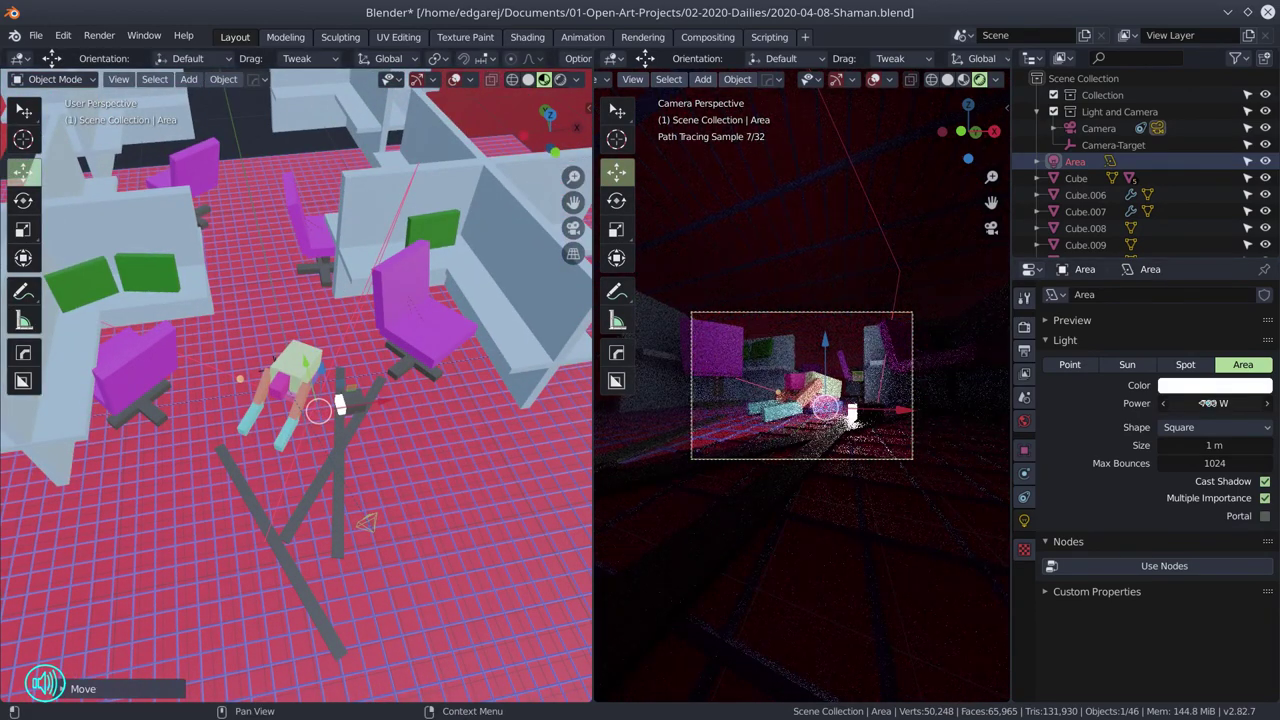
Save the blend file and stop the live camera render.
key("ctrl+s")
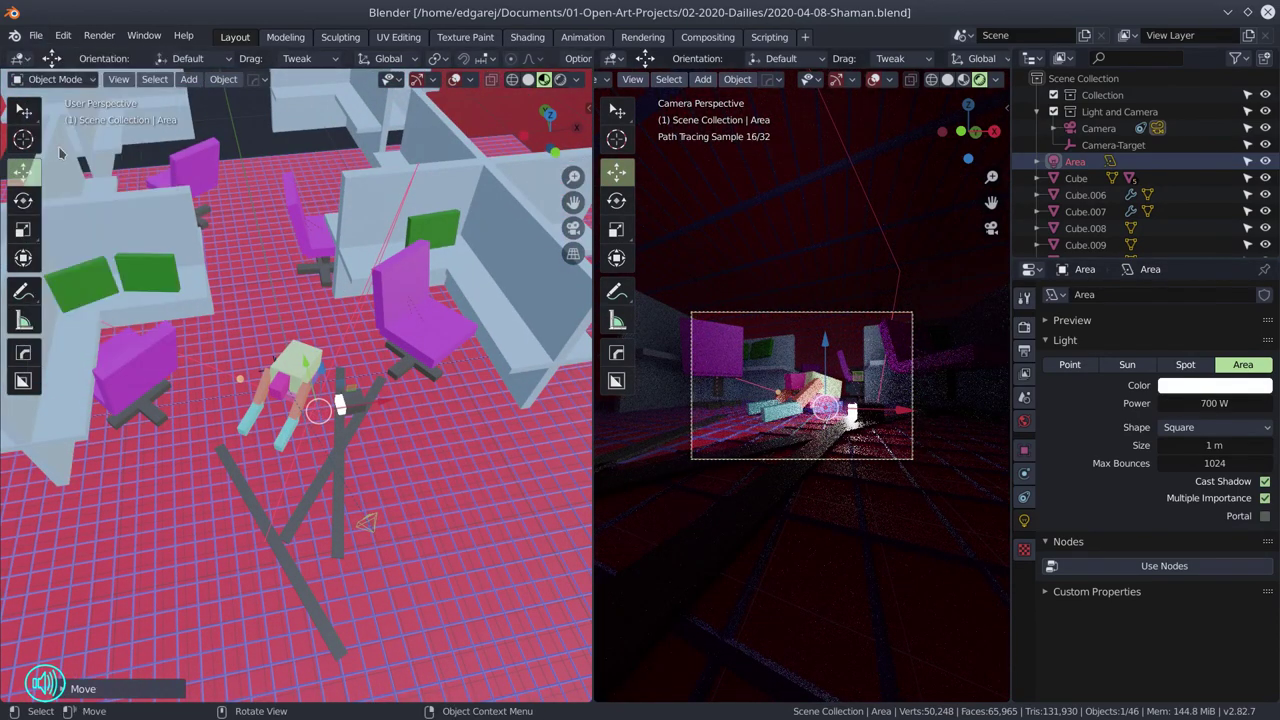
key("z")
left_click(612, 58)
Switch the right pane to the Compositor with Use Nodes and enable the Ambient Occlusion pass.
left_click(649, 191)
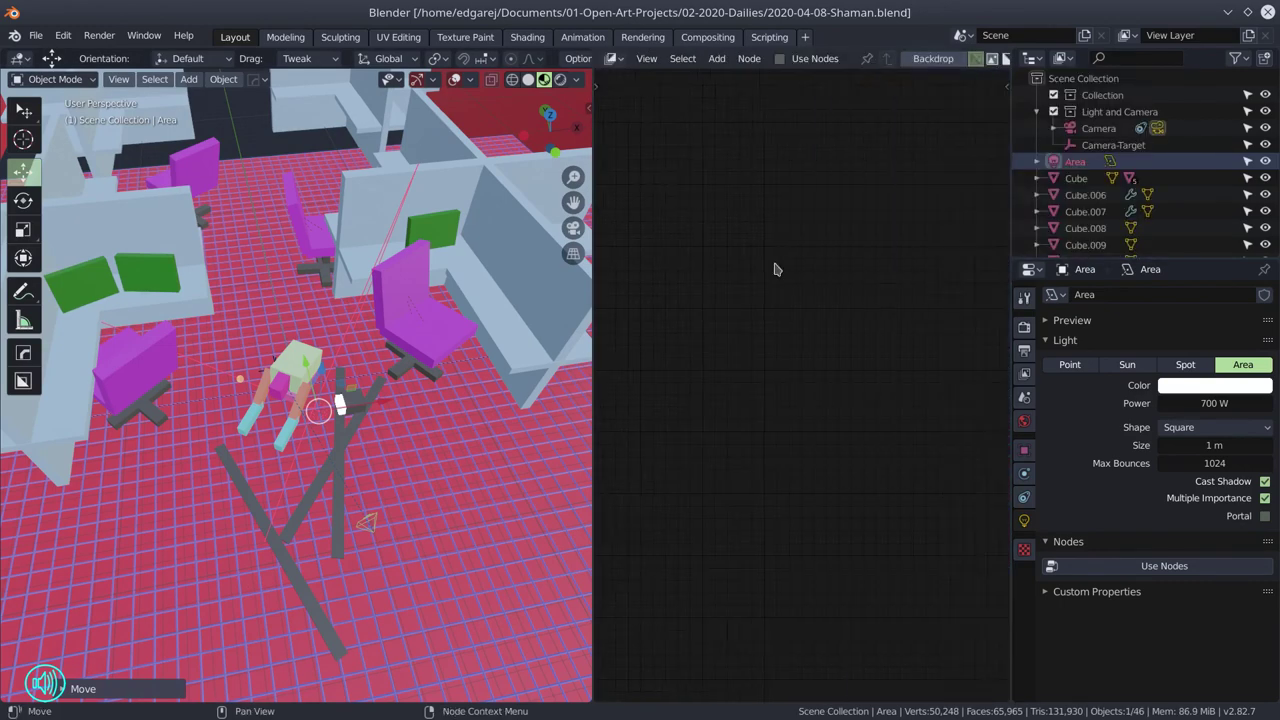
left_click(779, 58)
key("Home")
left_click(1024, 350)
left_click(1024, 373)
scroll(1270, 610, "down", 5)
scroll(1270, 610, "down", 4)
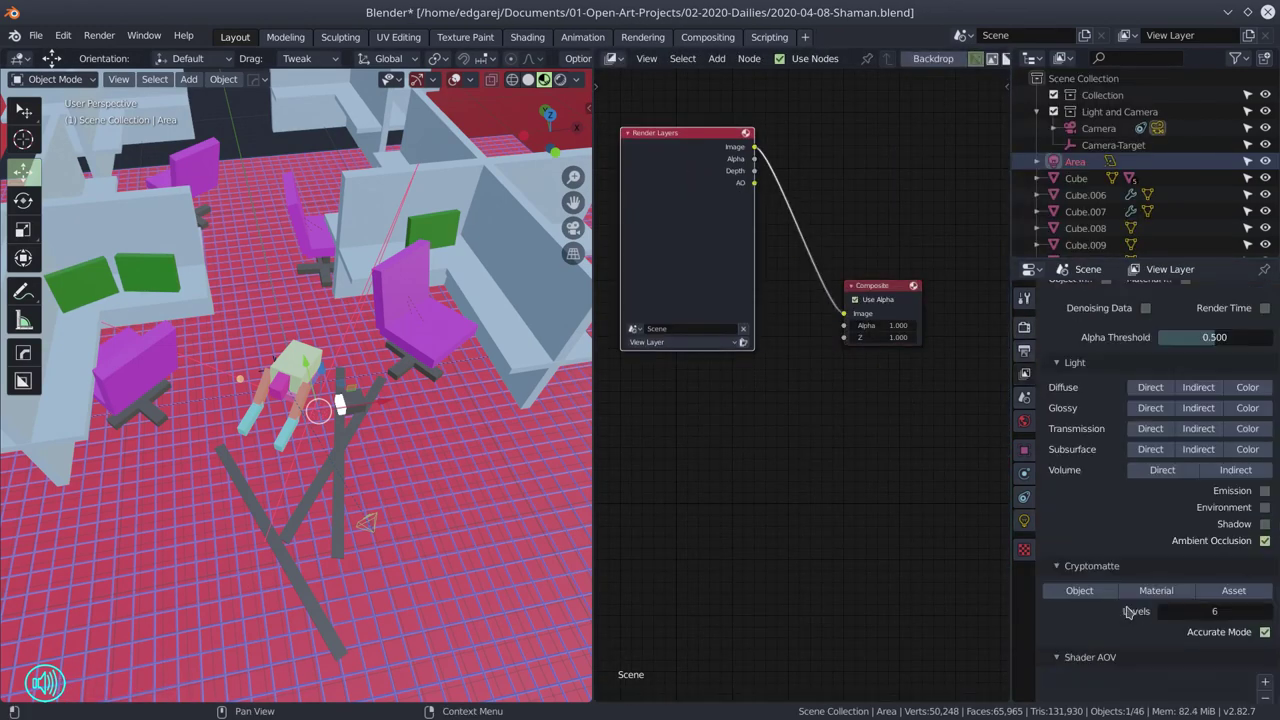
left_click(1265, 453)
Insert a Multiply mix node before Composite, fed by the AO pass.
key("shift+d")
left_click(712, 458)
key("shift+a")
left_click(780, 137)
left_click(840, 320)
left_click_drag(840, 320, 746, 456)
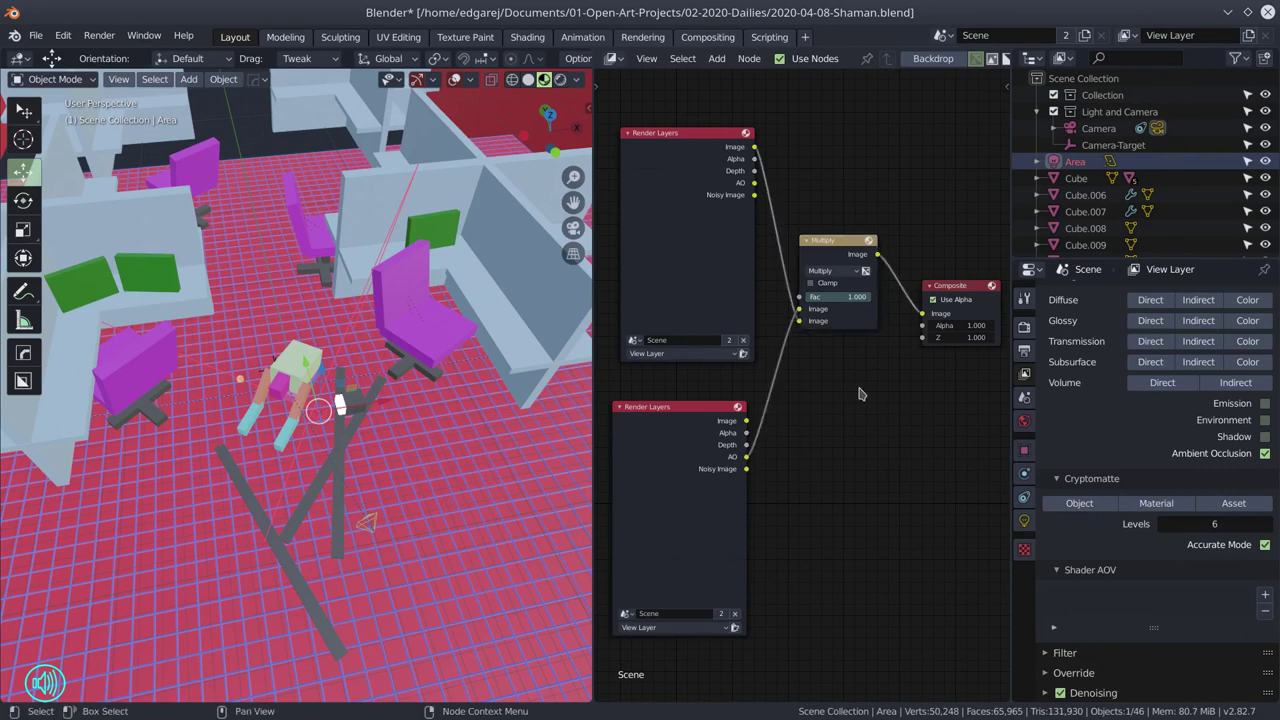
Check the output resolution settings and render the camera view with F12.
left_click(1024, 520)
left_click(1024, 298)
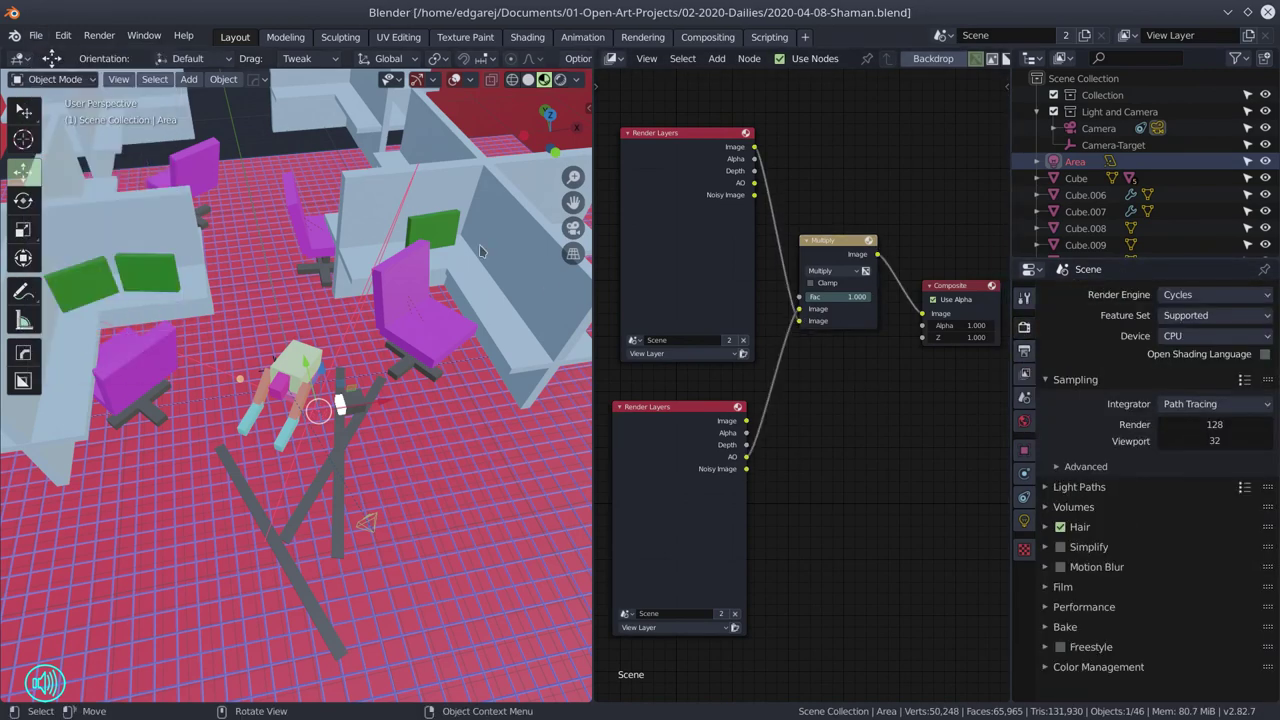
left_click(1024, 352)
key("F12")
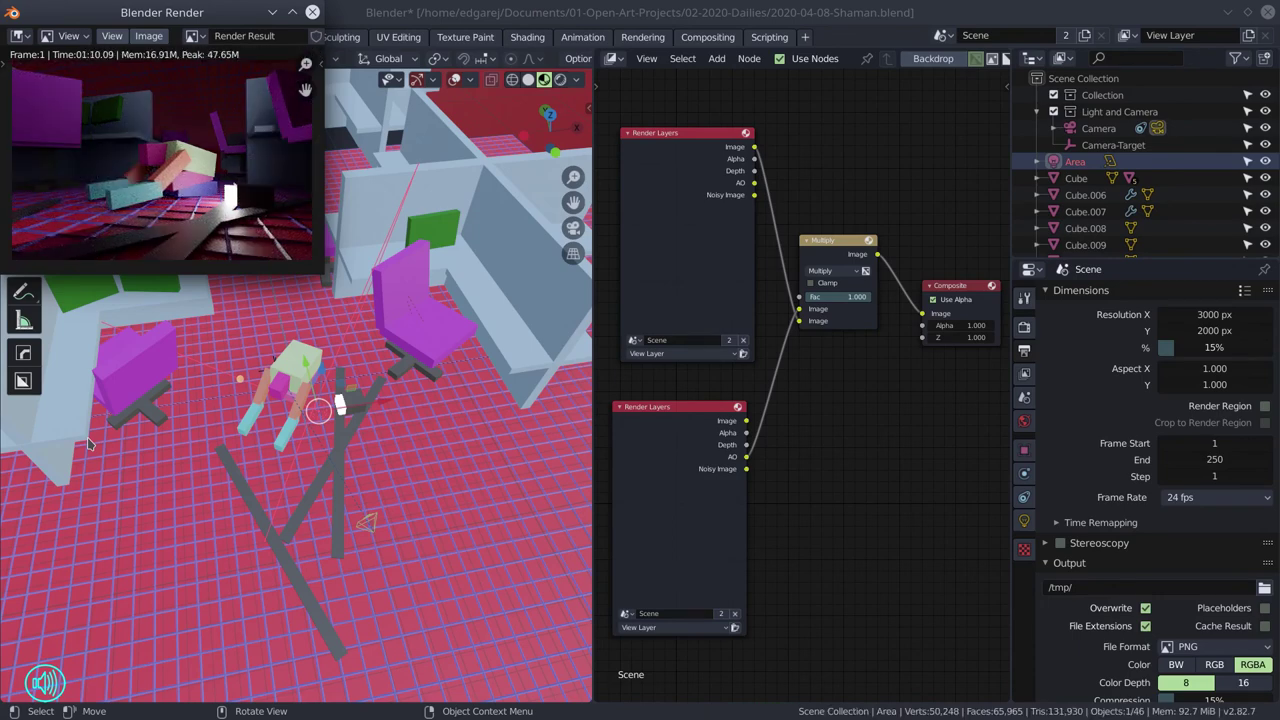
Close the Blender render, add Layer 2 and Layer 3 above the office render, and save Shaman.kra.
left_click(312, 12)
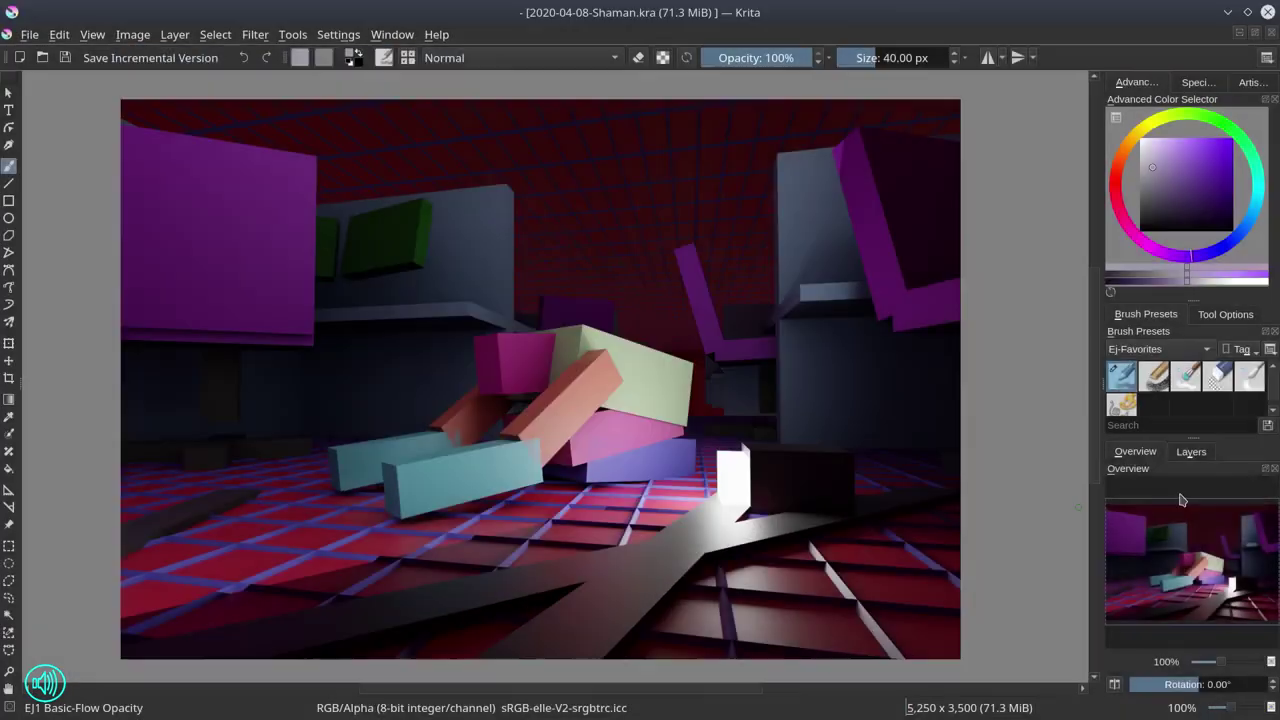
left_click(1191, 451)
key("Insert")
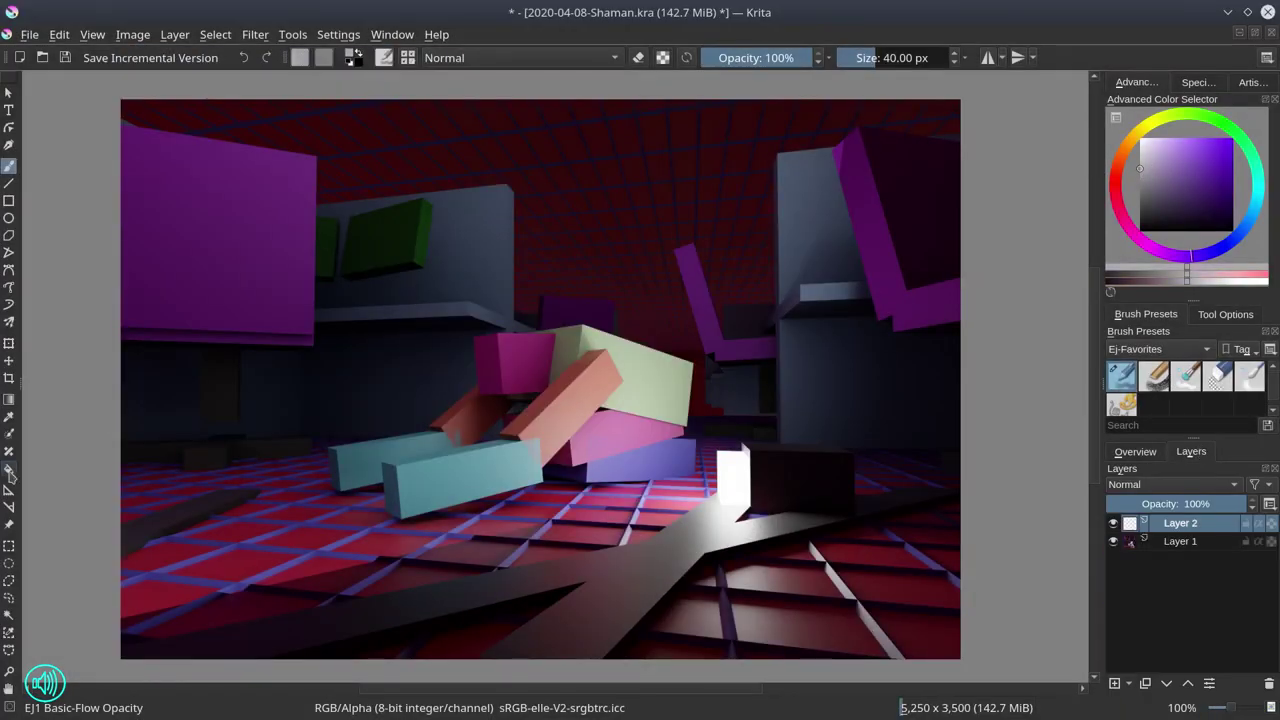
key("Insert")
left_click(29, 35)
left_click(60, 116)
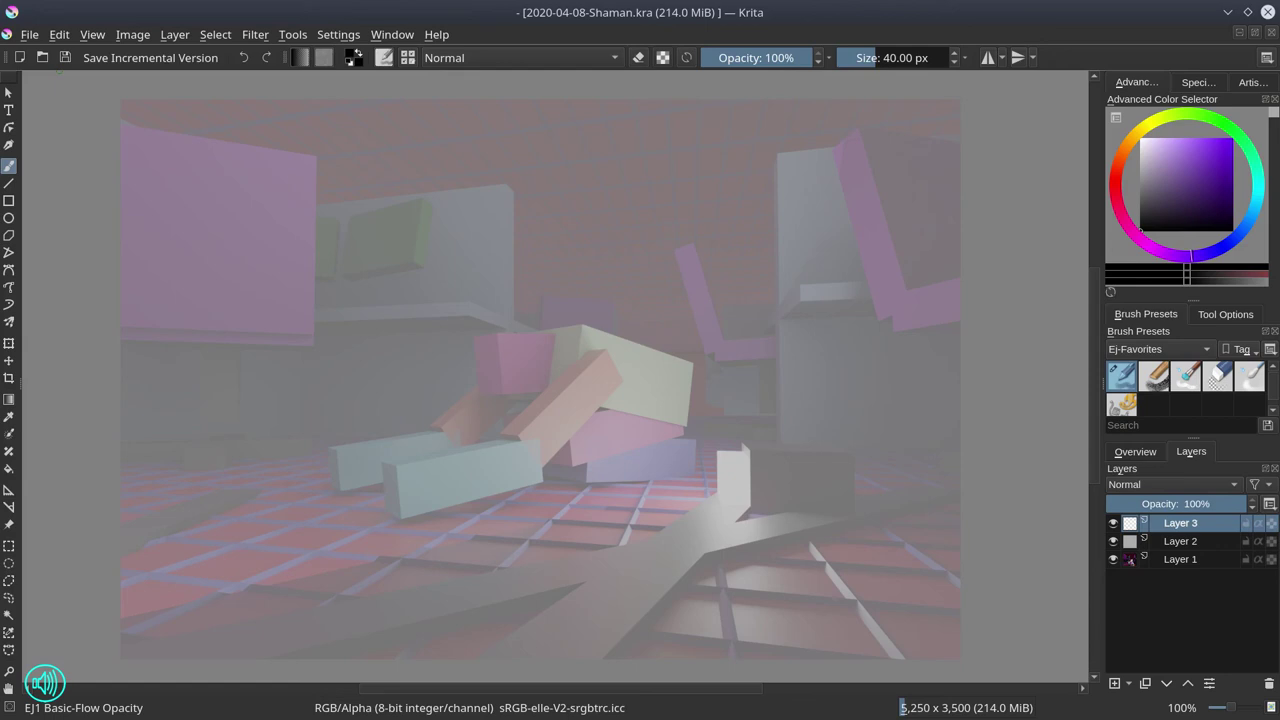
Shrink the brush for fine lines, fade the reference image further, and erase a test stroke.
key("bracketleft")
key("bracketleft")
key("bracketleft")
key("bracketleft")
key("bracketleft")
left_click_drag(471, 410, 500, 465)
scroll(552, 355, "down", 2)
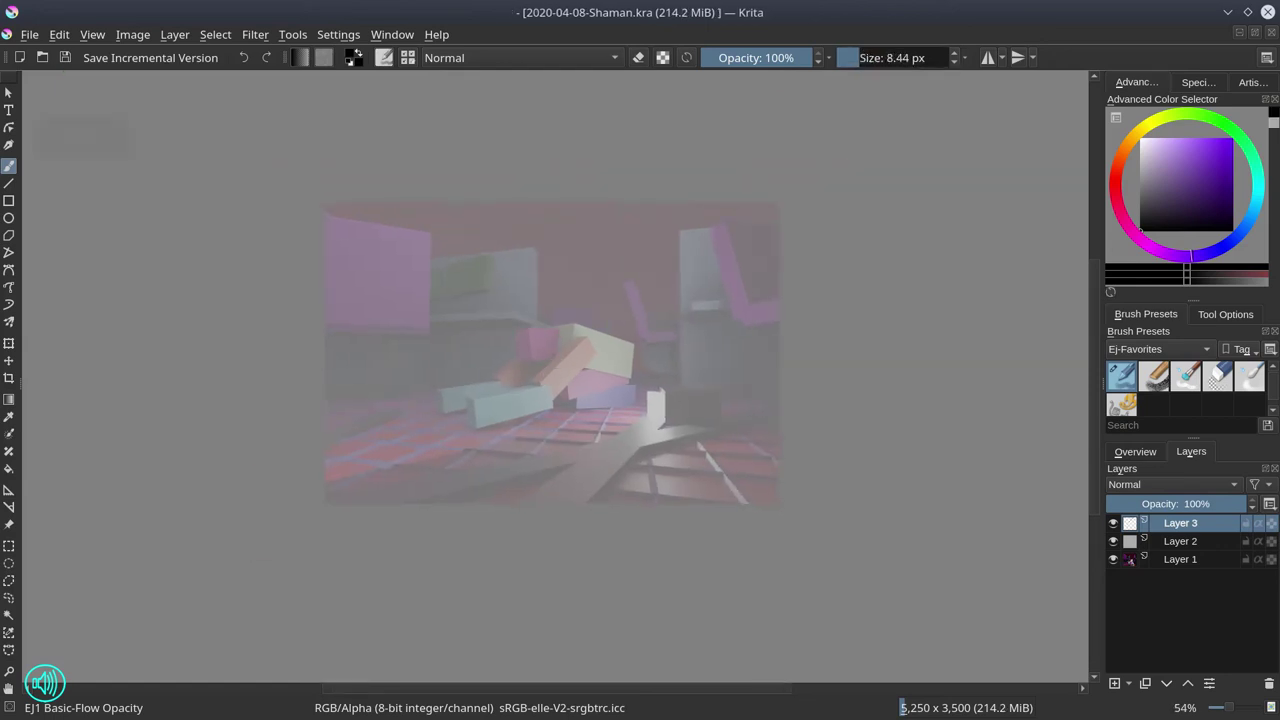
key("BackSpace")
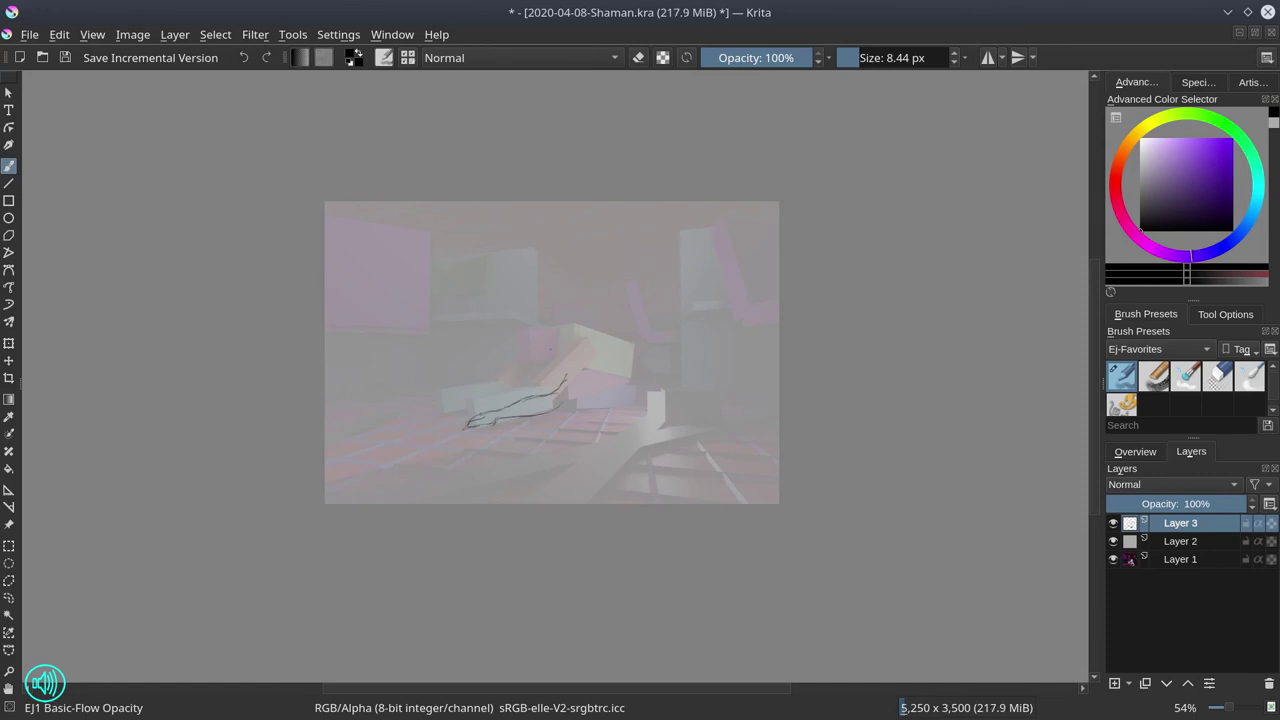
key("slash")
left_click_drag(565, 373, 501, 406)
key("slash")
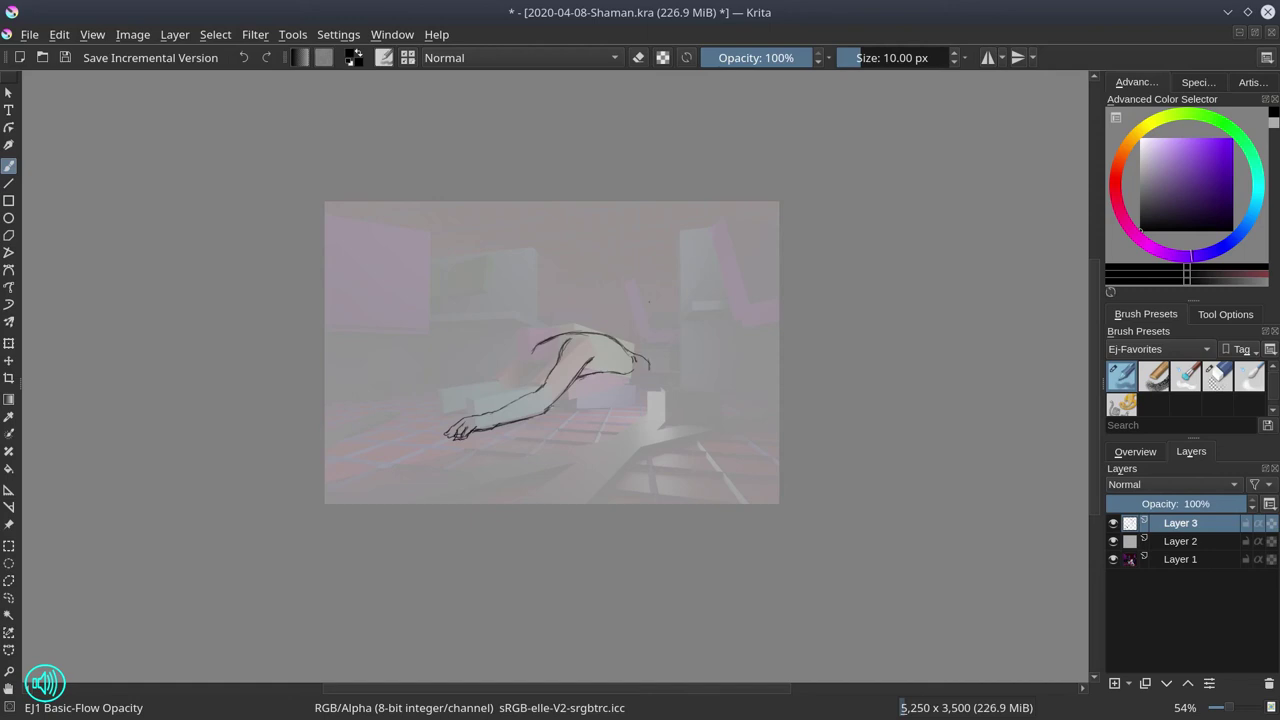
Shift and rotate the arm sketch slightly with a transform, then apply it.
key("ctrl+t")
left_click_drag(560, 380, 606, 402)
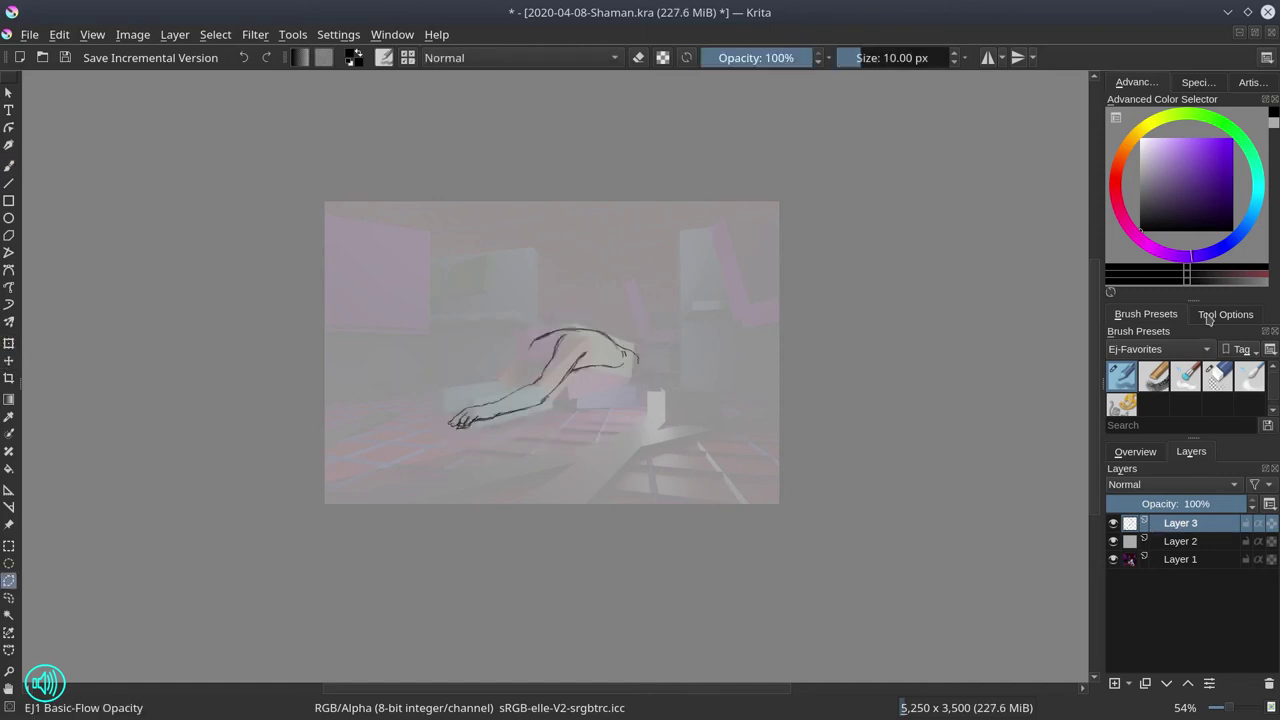
left_click(1207, 318)
key("ctrl+t")
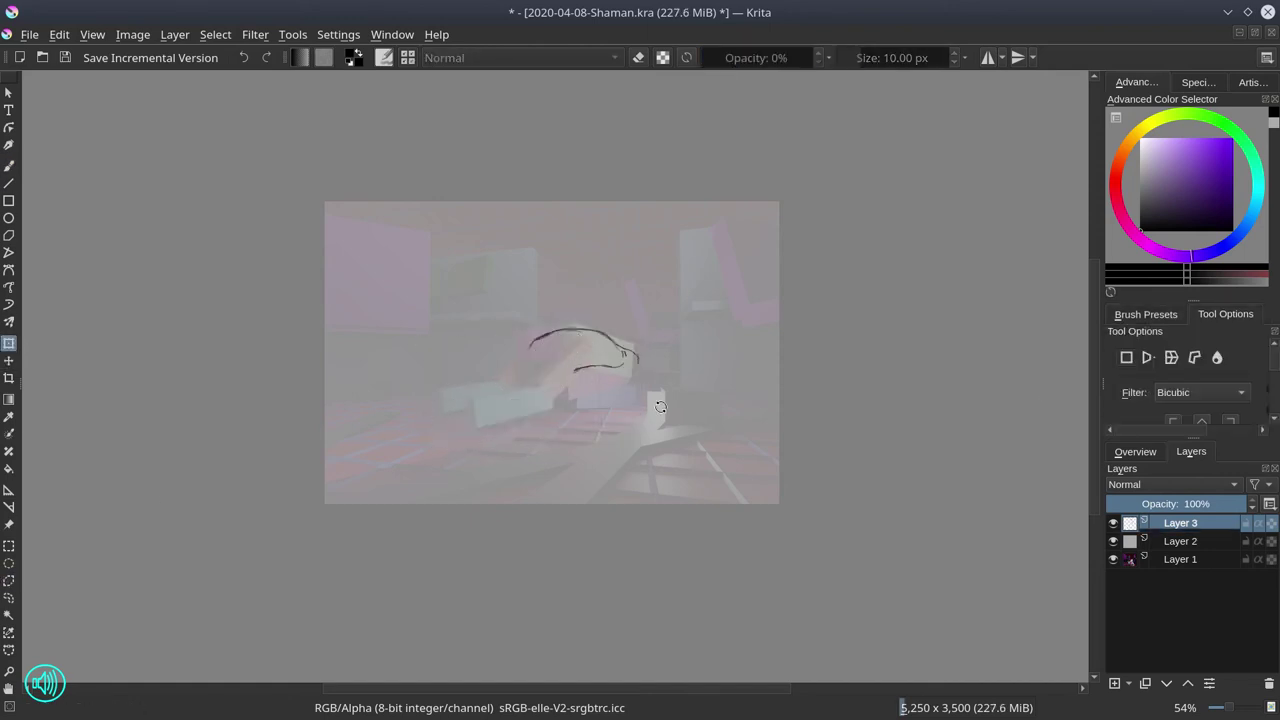
key("Return")
key("t")
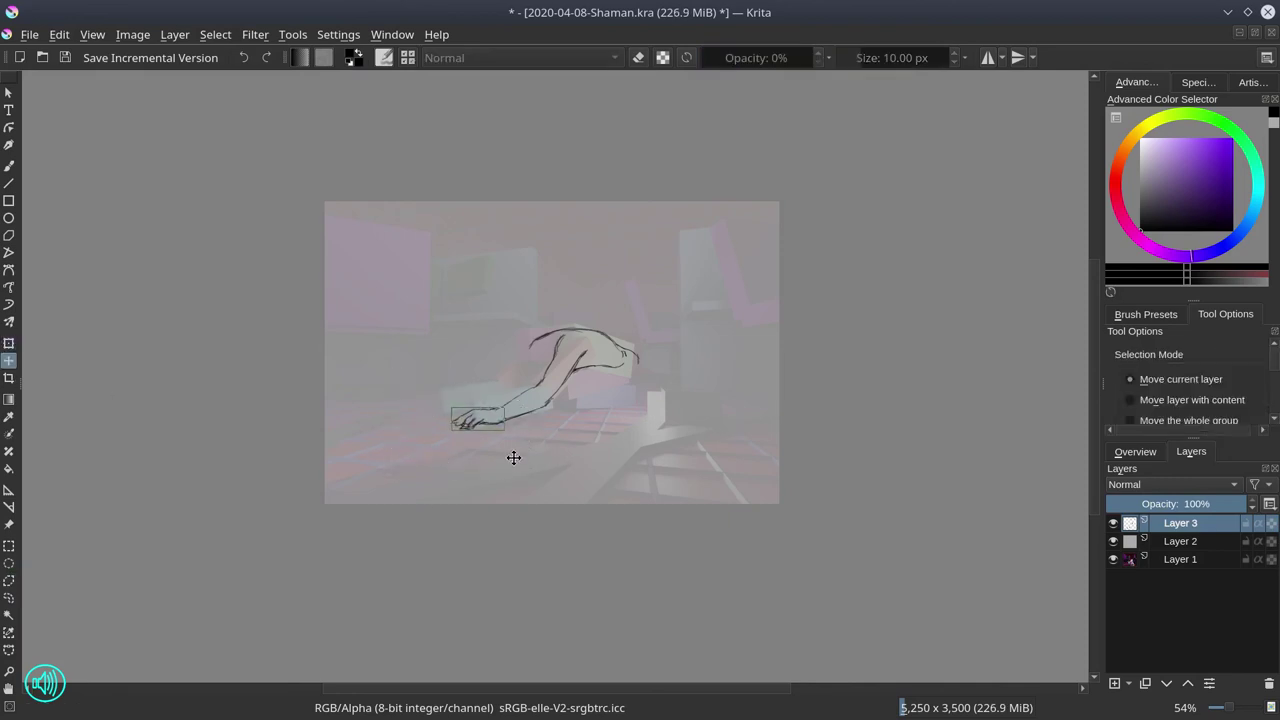
key("b")
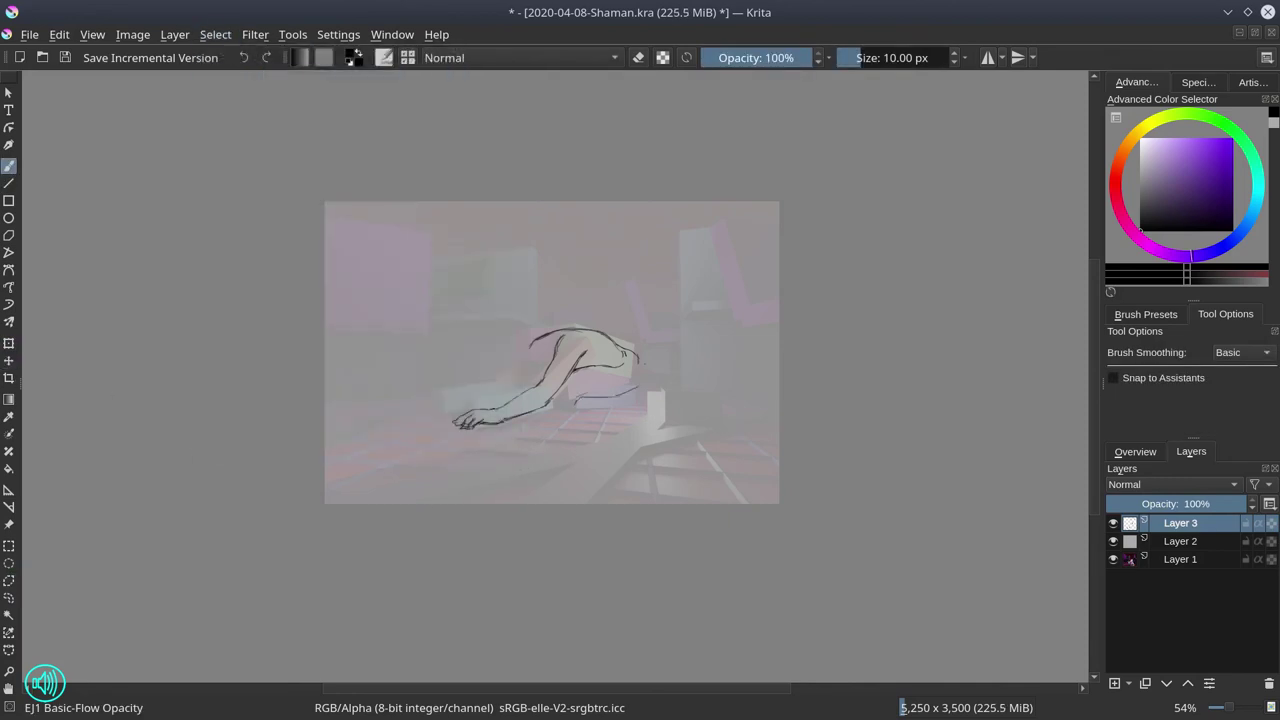
left_click(1146, 314)
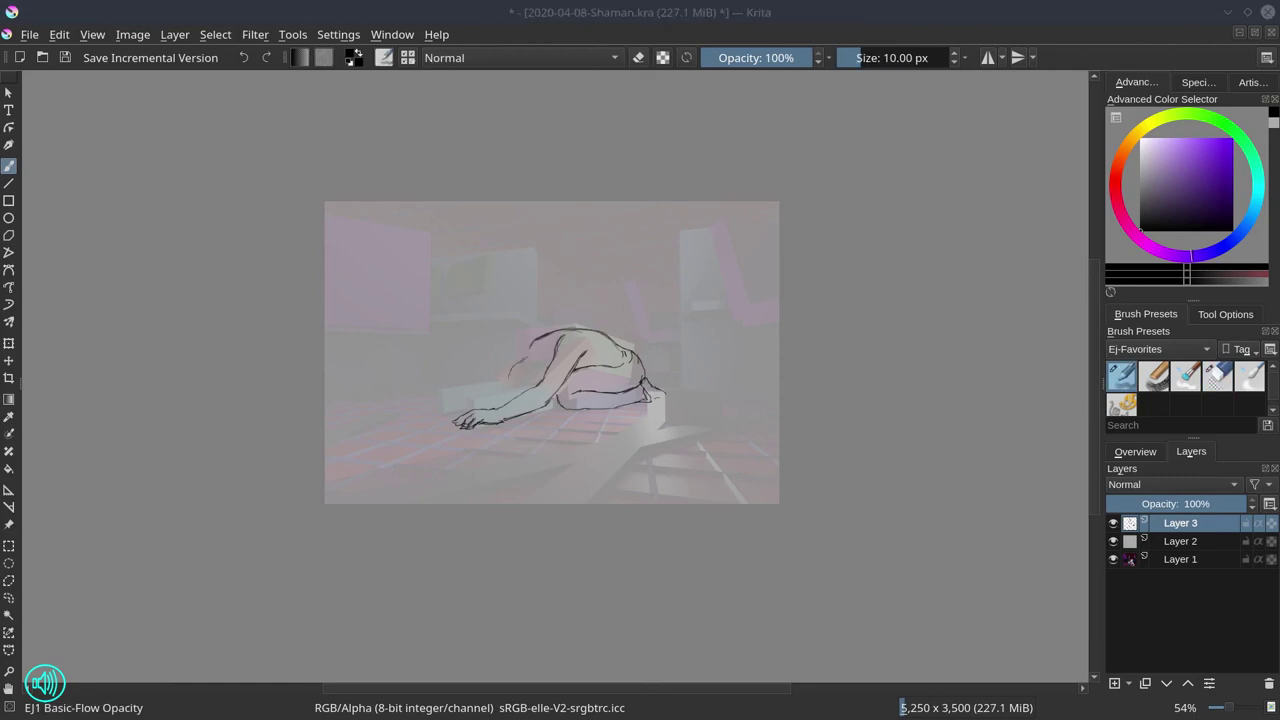
Draw lines along the figure's back, erase stray arm lines, and mirror the canvas to check proportions.
left_click_drag(531, 352, 508, 384)
left_click_drag(533, 339, 517, 349)
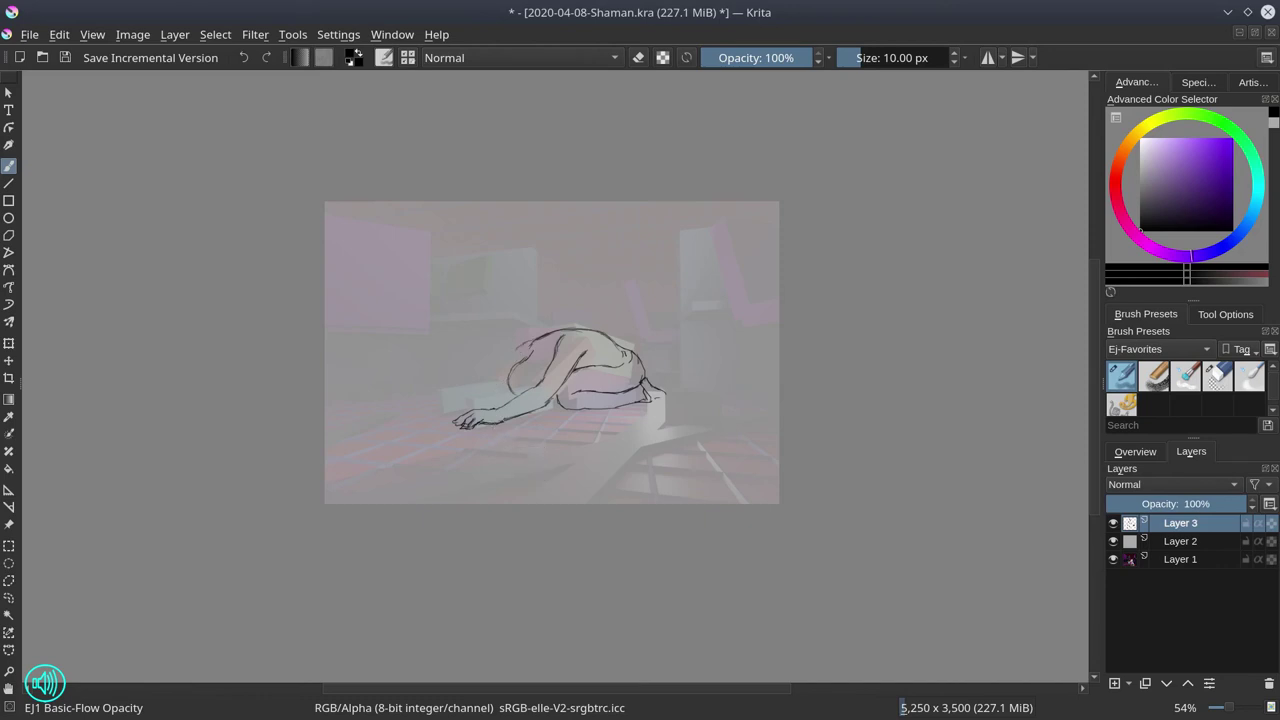
key("e")
key("e")
mouse_move(440, 405)
left_mouse_down()
mouse_move(408, 420)
mouse_move(424, 421)
left_mouse_up()
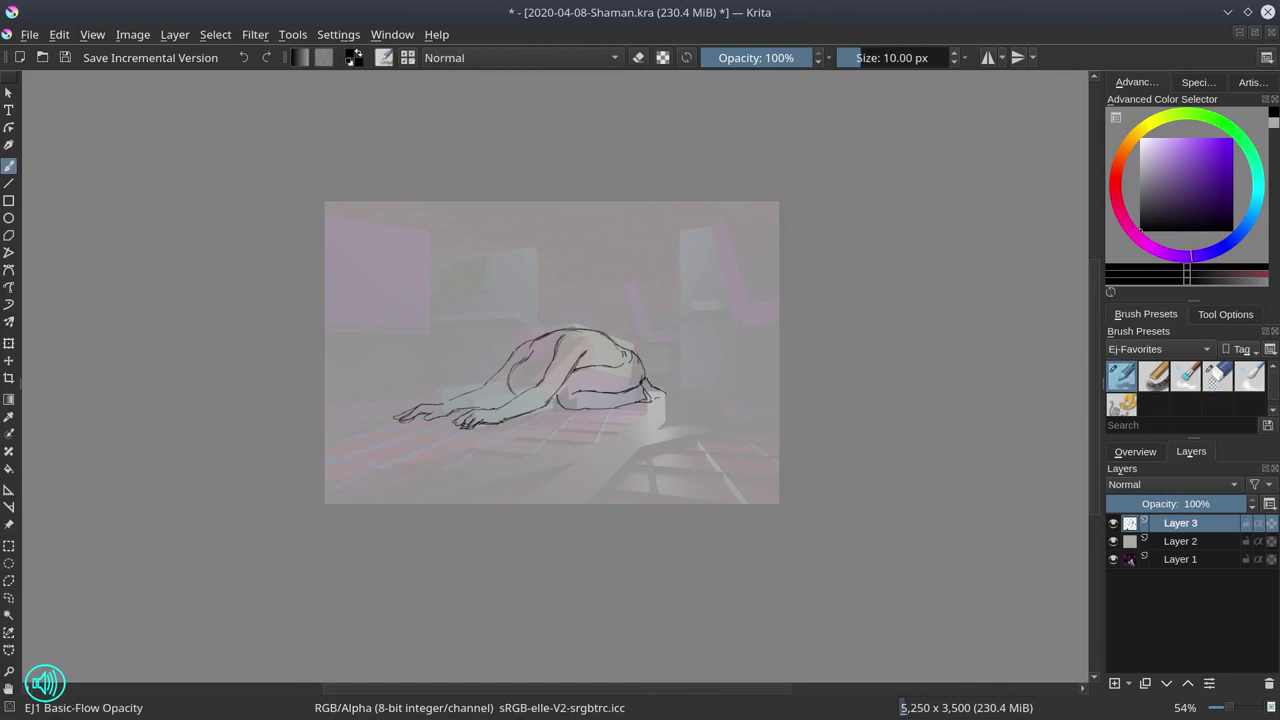
key("e")
left_click_drag(500, 386, 456, 408)
key("e")
key("m")
left_click(1135, 451)
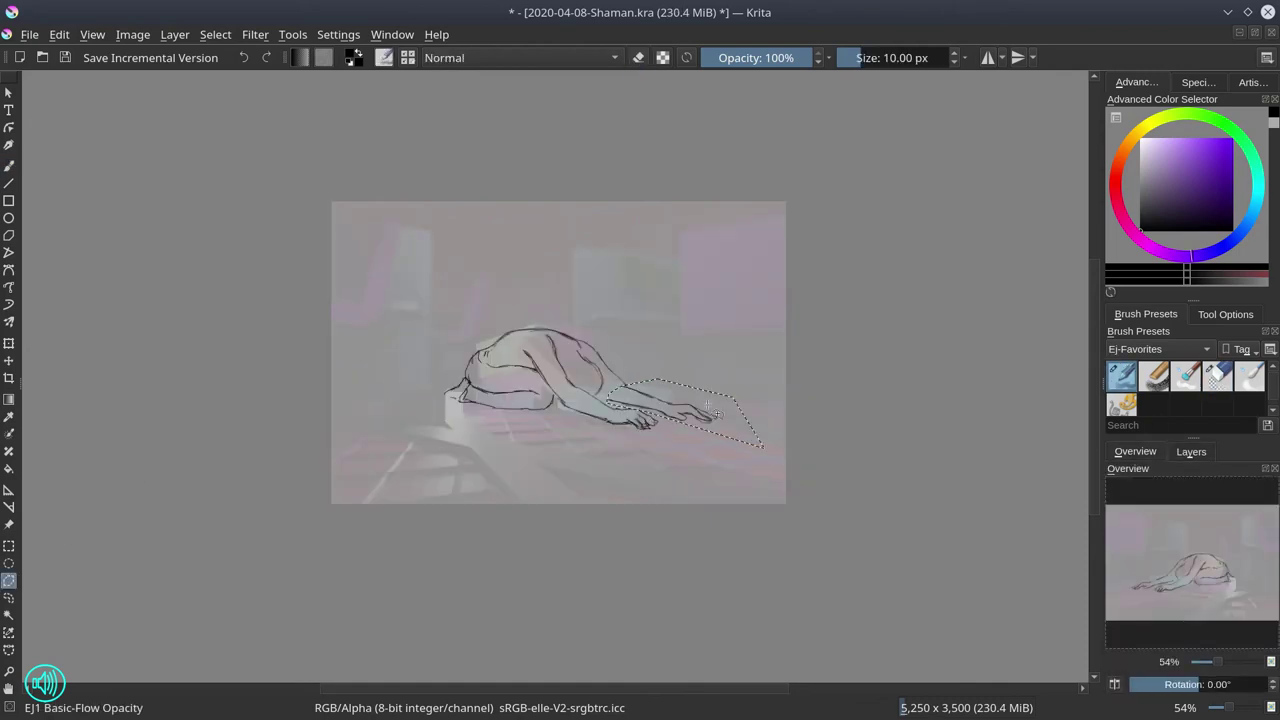
Rotate the selected hand slightly and apply the transformation.
key("ctrl+t")
left_click_drag(771, 469, 776, 458)
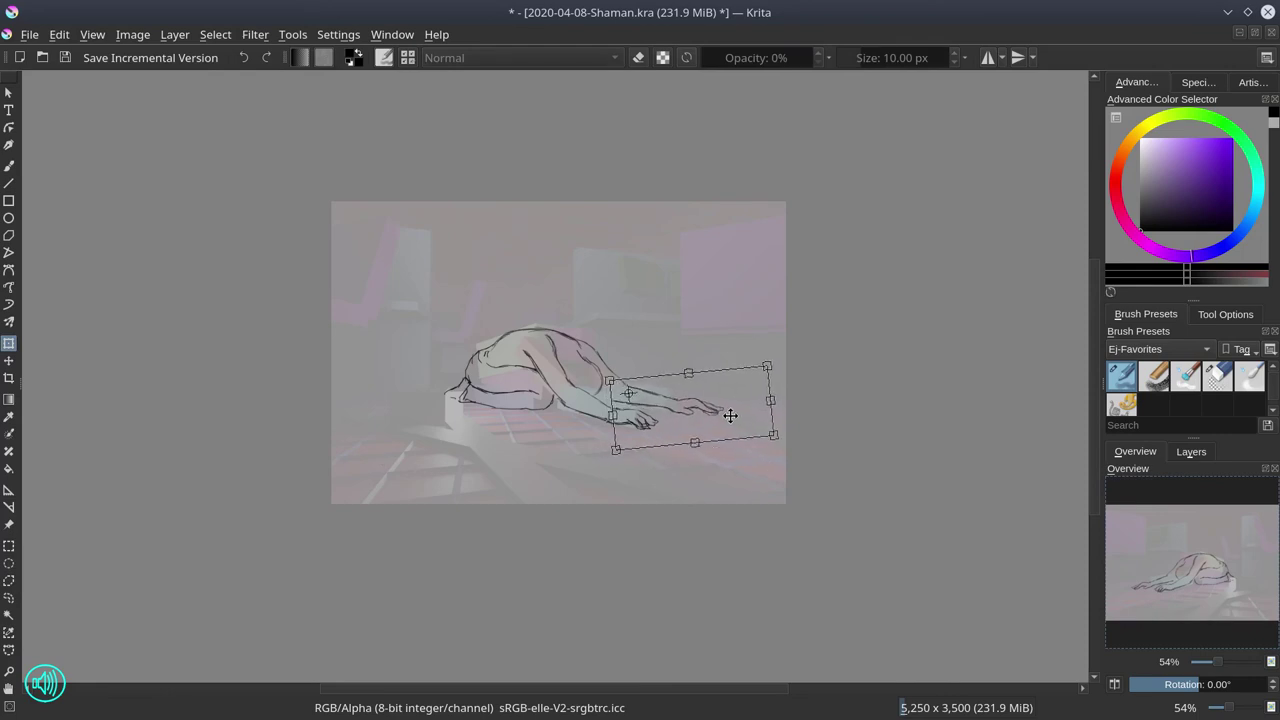
key("Return")
key("b")
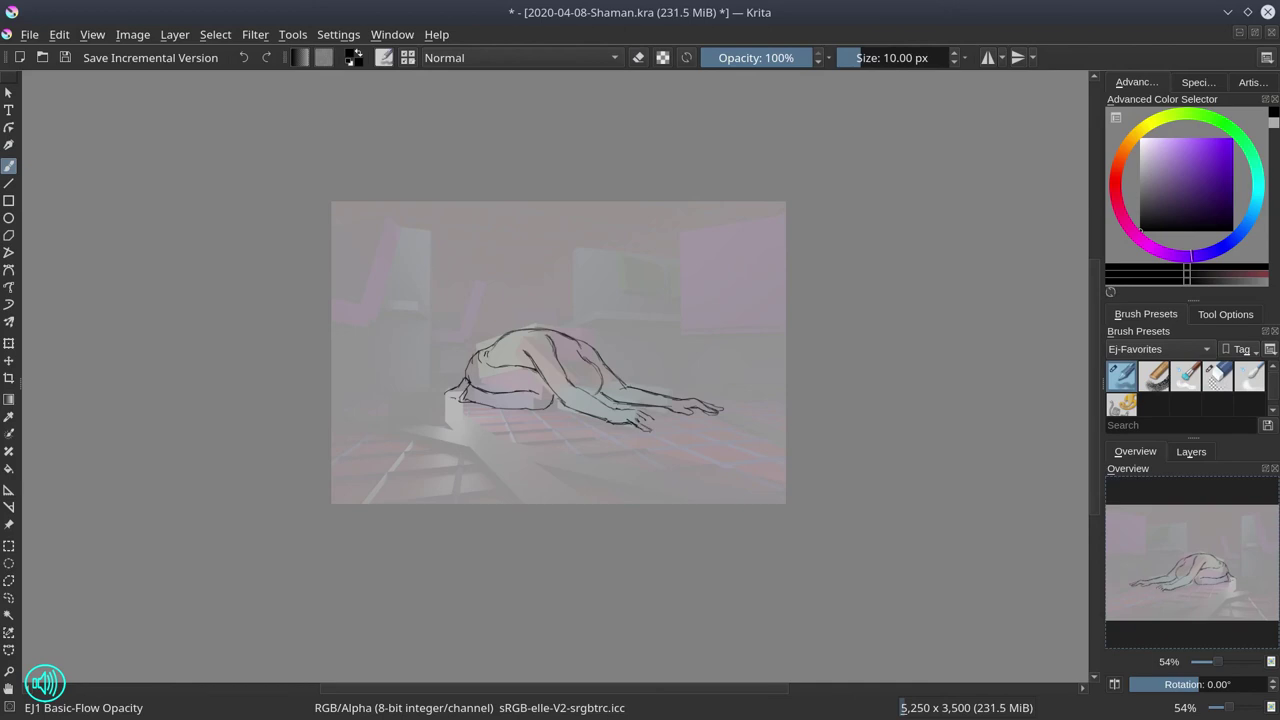
Erase the old hand strokes and add a short dark stroke under the figure's body.
key("slash")
key("slash")
key("slash")
key("slash")
key("slash")
scroll(669, 447, "up", 3)
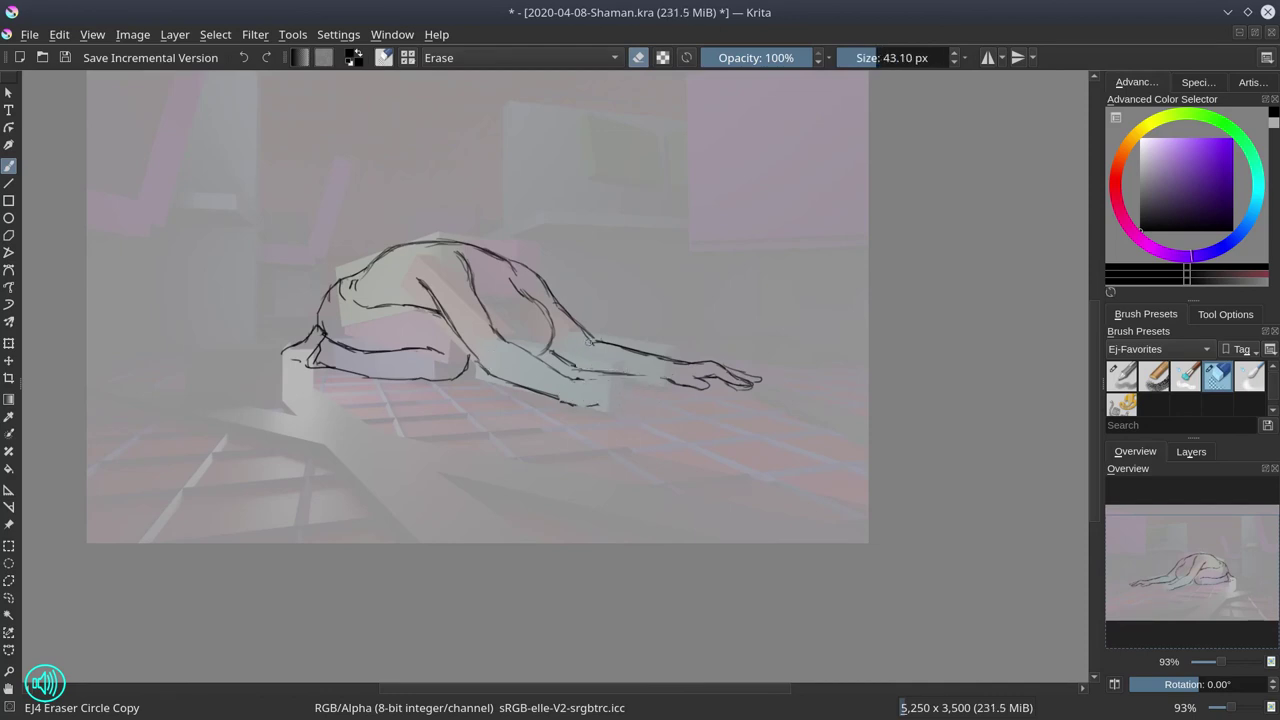
key("slash")
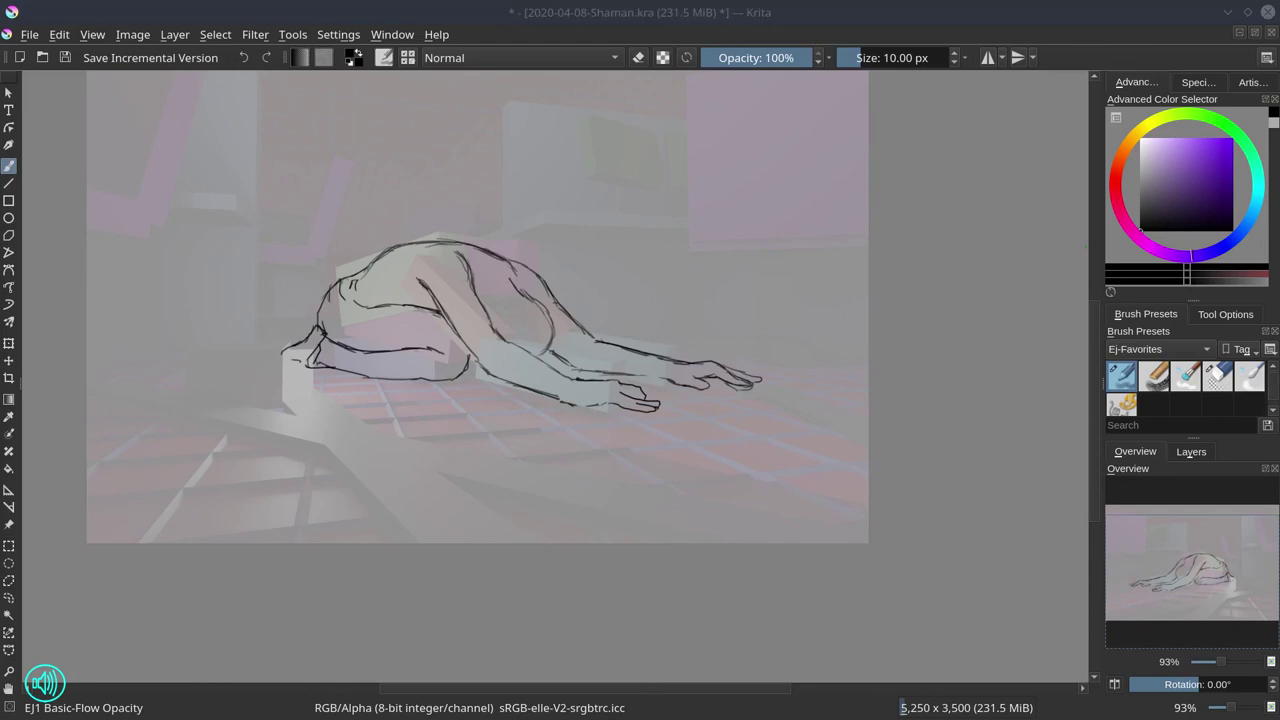
key("slash")
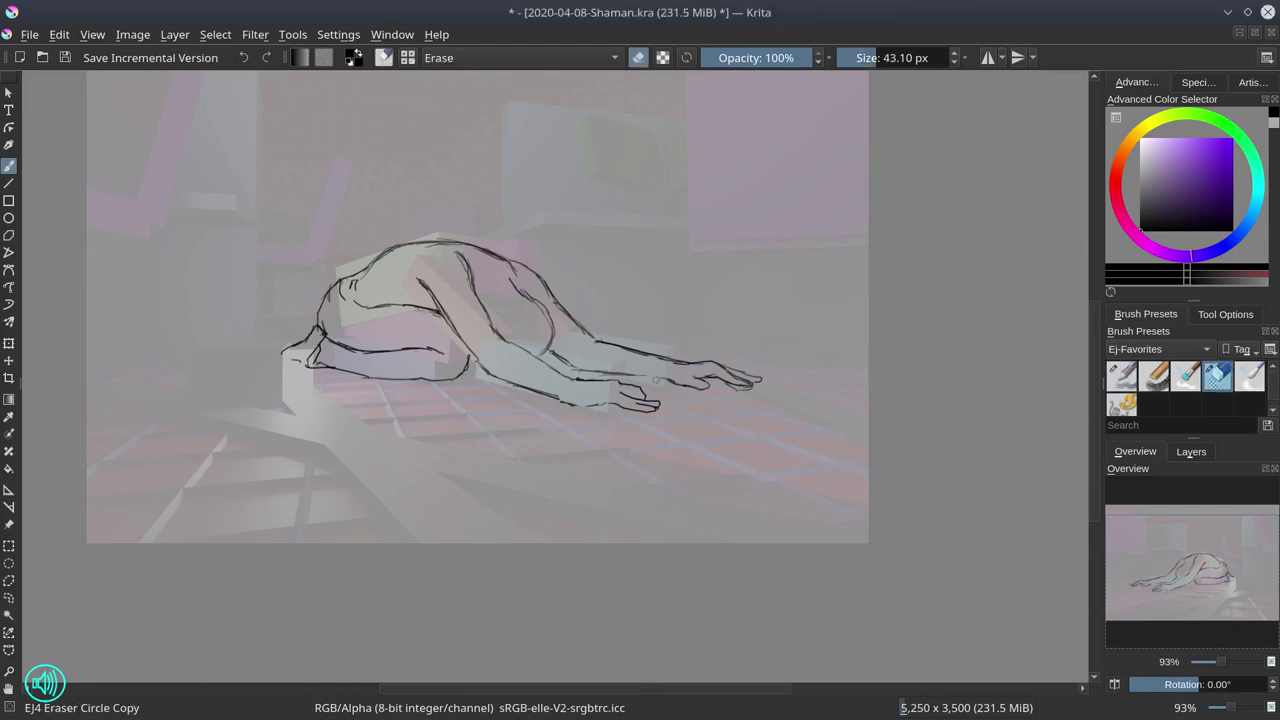
key("slash")
mouse_move(625, 396)
left_mouse_down()
mouse_move(646, 390)
mouse_move(660, 404)
mouse_move(628, 392)
left_mouse_up()
key("slash")
key("slash")
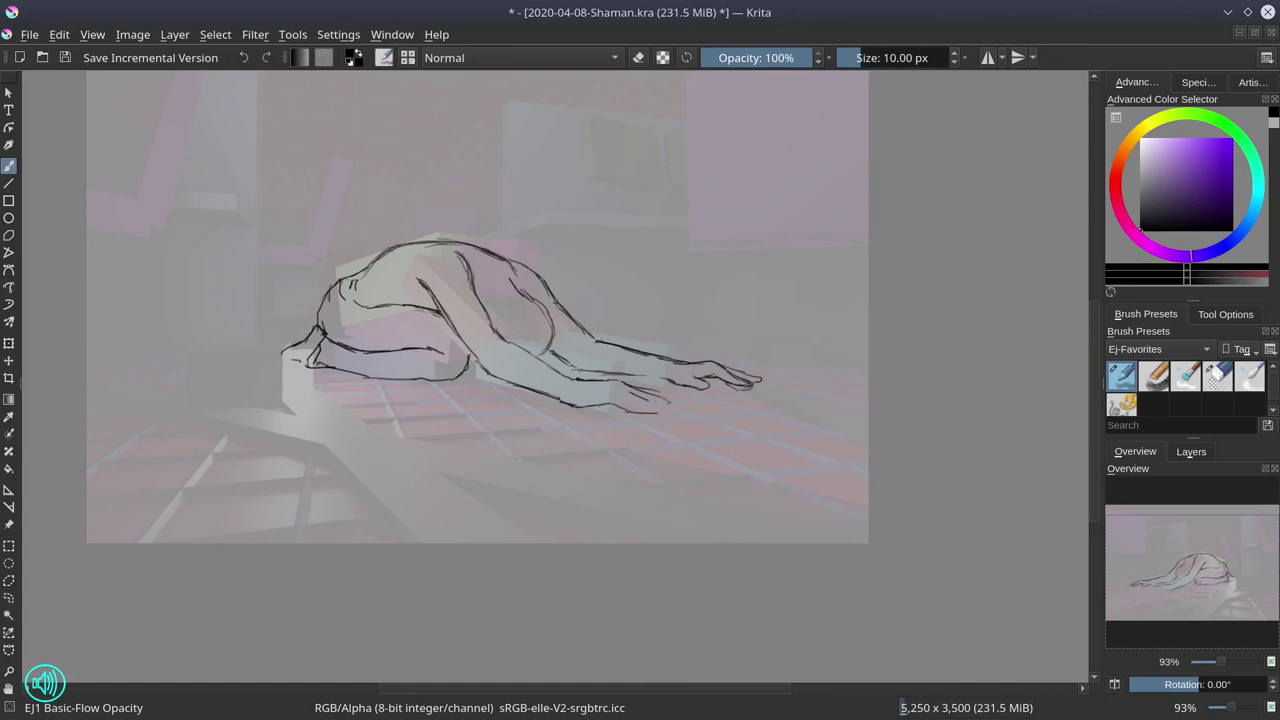
key("slash")
key("slash")
key("slash")
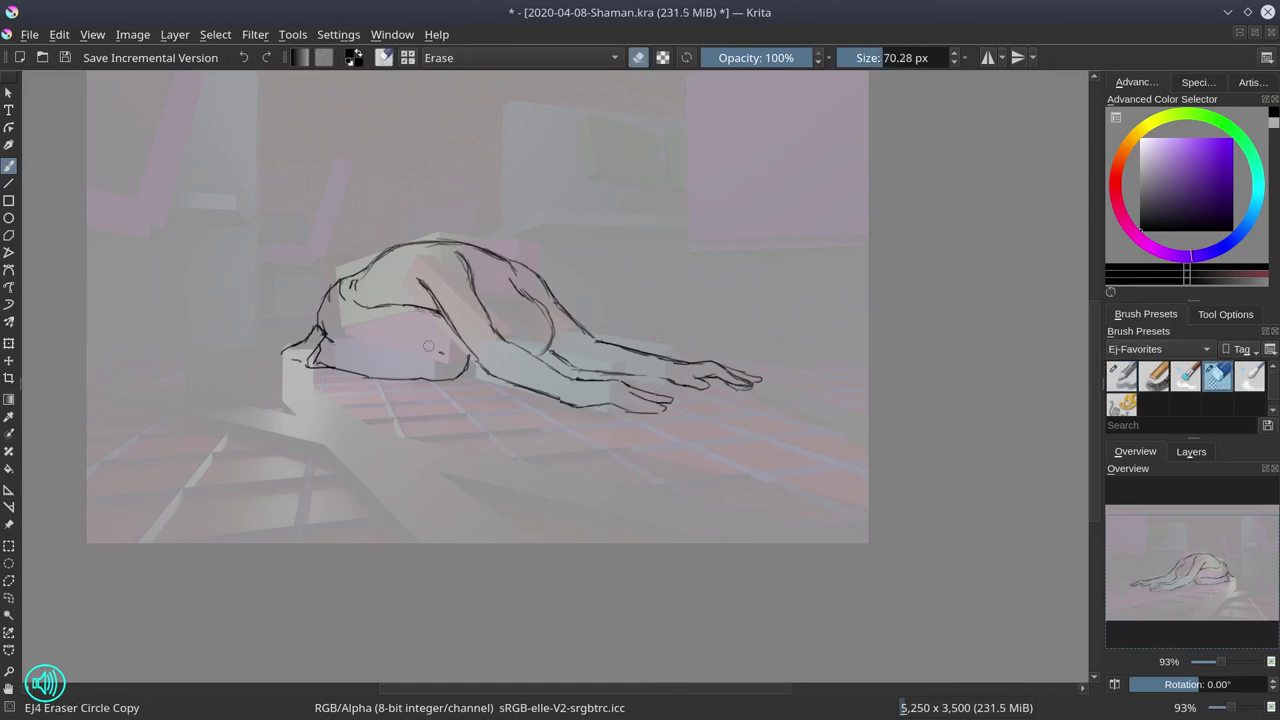
key("slash")
left_click_drag(414, 335, 287, 344)
key("slash")
key("slash")
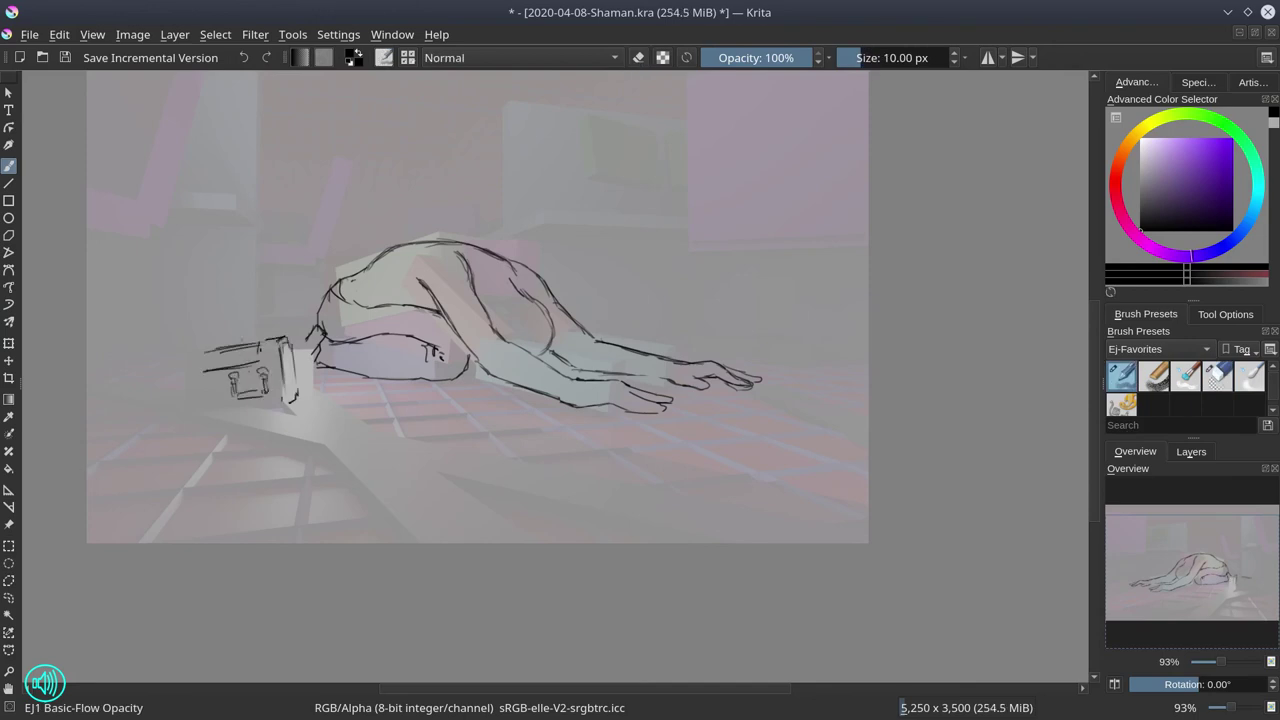
Erase the sketch lines beside the figure's head.
key("slash")
mouse_move(318, 362)
left_mouse_down()
mouse_move(312, 330)
mouse_move(324, 340)
left_mouse_up()
key("slash")
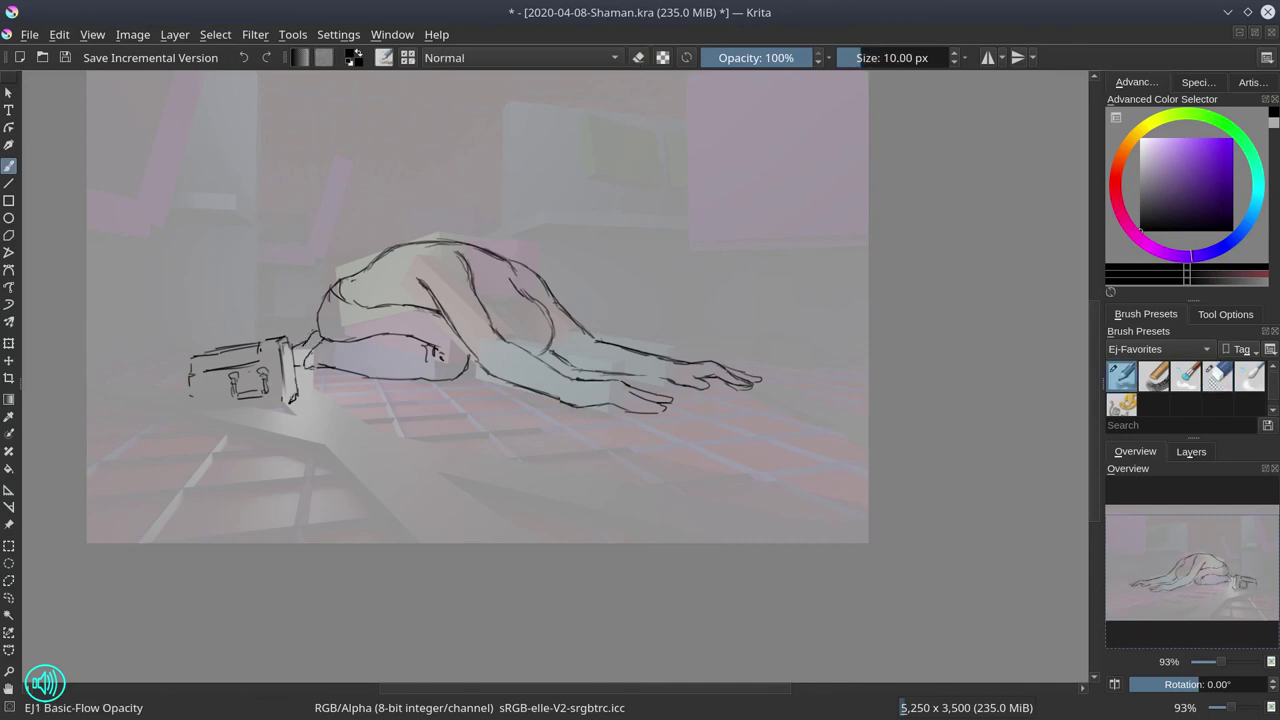
Draw the pole on a rotated canvas, level the rotation again, and show the layer list.
left_click_drag(640, 250, 560, 480)
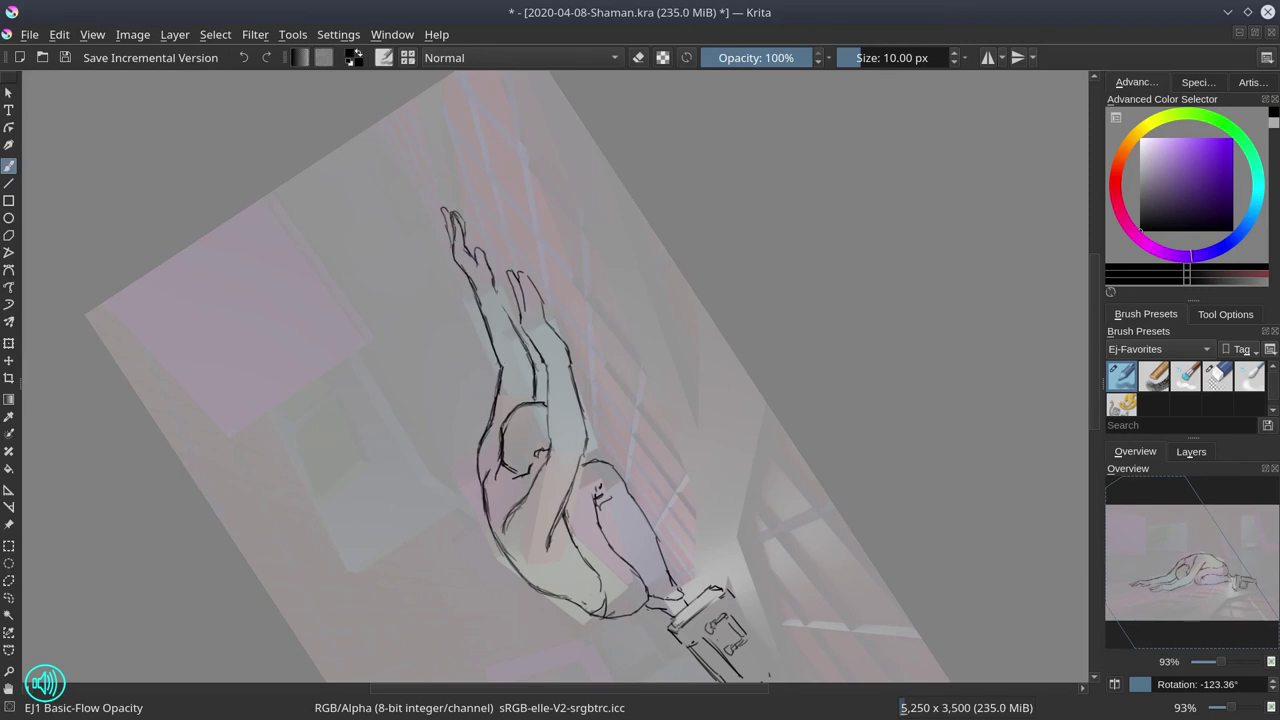
key("slash")
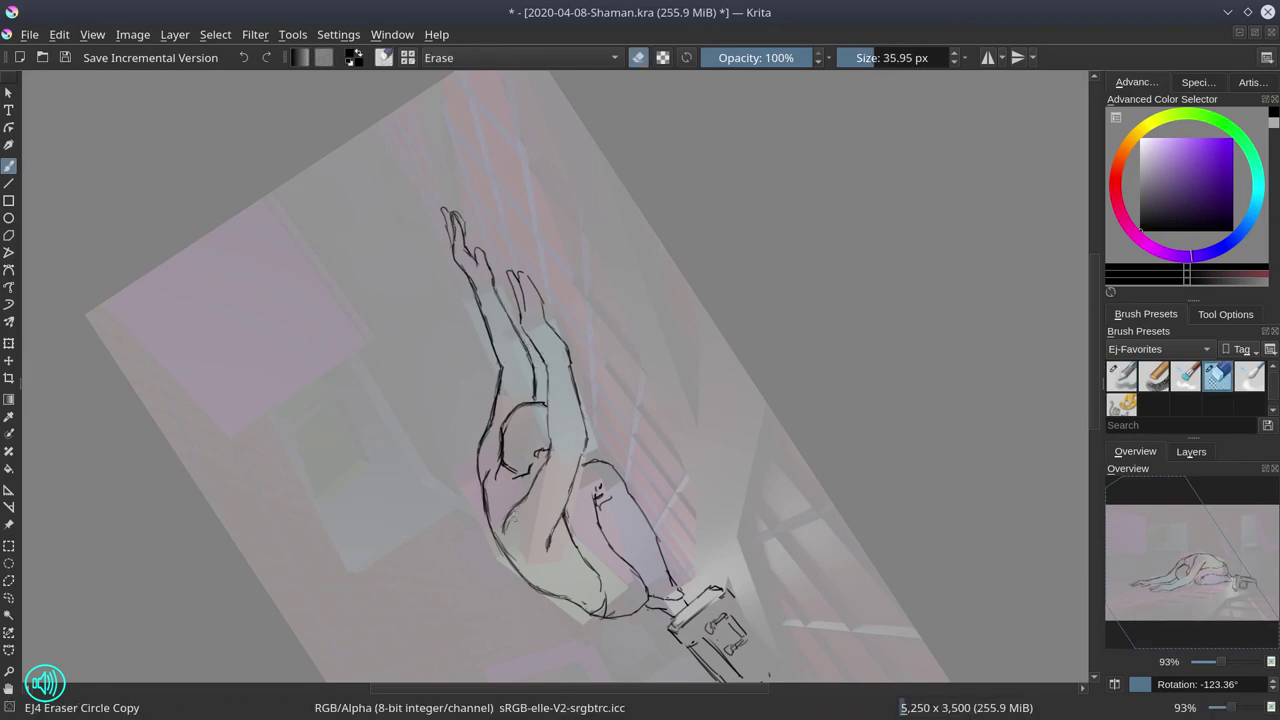
key("slash")
key("5")
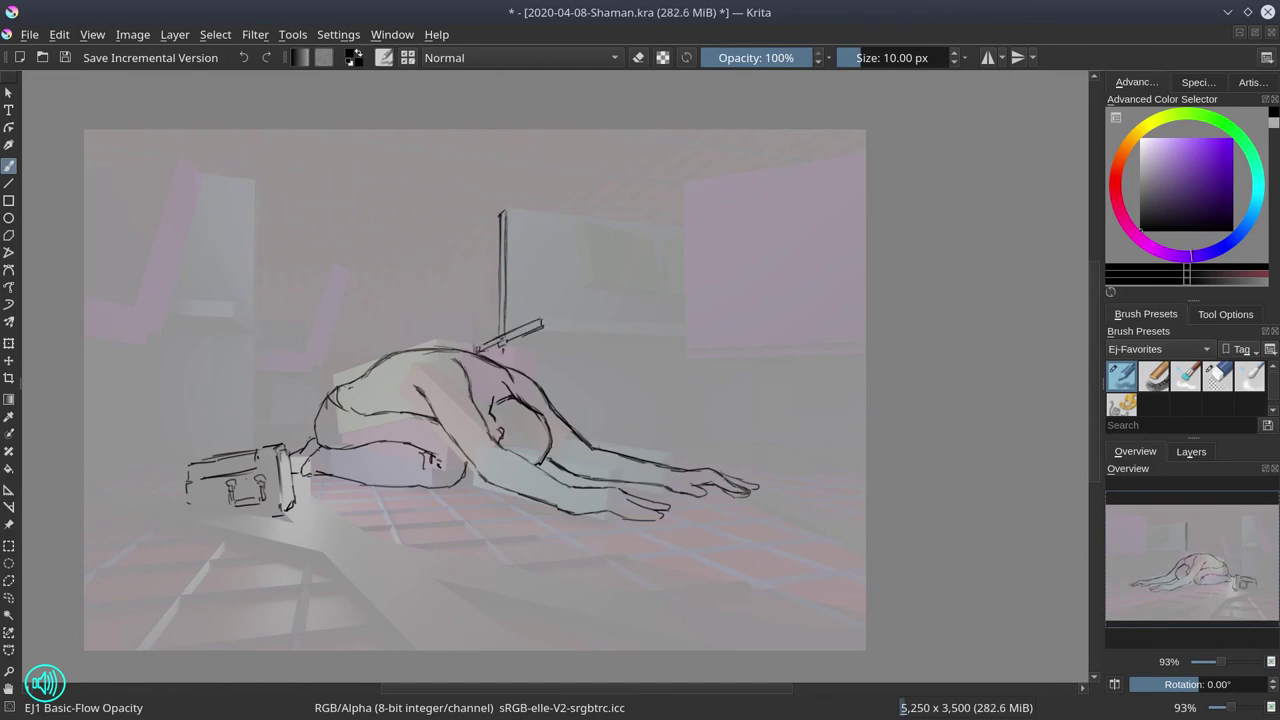
left_click(1191, 452)
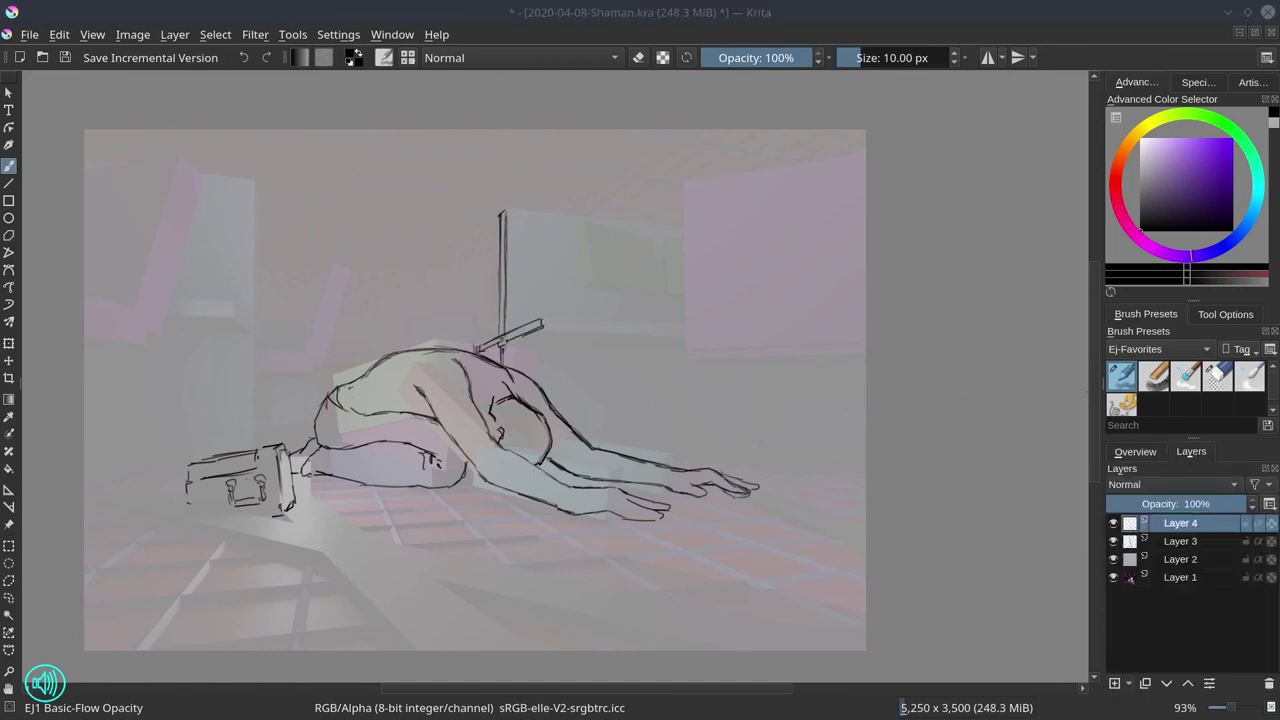
Extend the arm rightward with long strokes and erase parts of the upper arm line.
mouse_move(514, 436)
left_mouse_down()
mouse_move(544, 418)
mouse_move(720, 410)
left_mouse_up()
left_click_drag(545, 460, 830, 418)
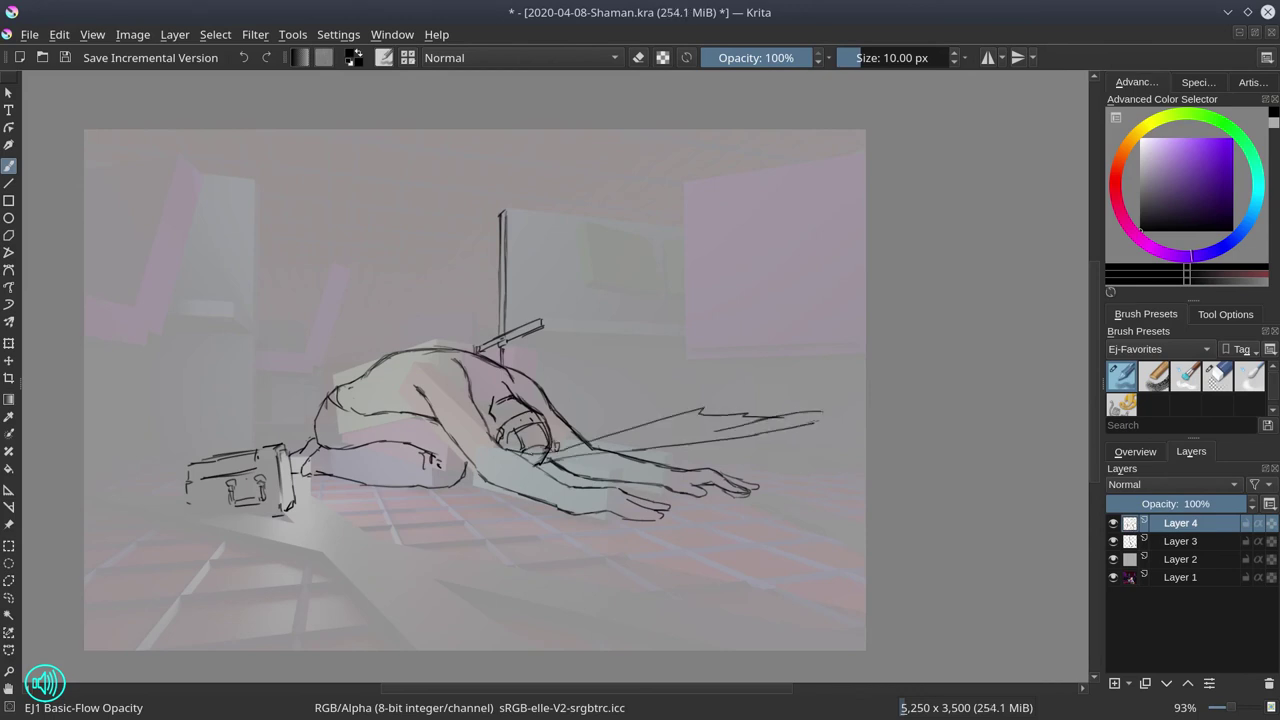
key("slash")
key("slash")
left_click_drag(535, 466, 766, 438)
left_click_drag(584, 438, 744, 388)
key("ctrl+z")
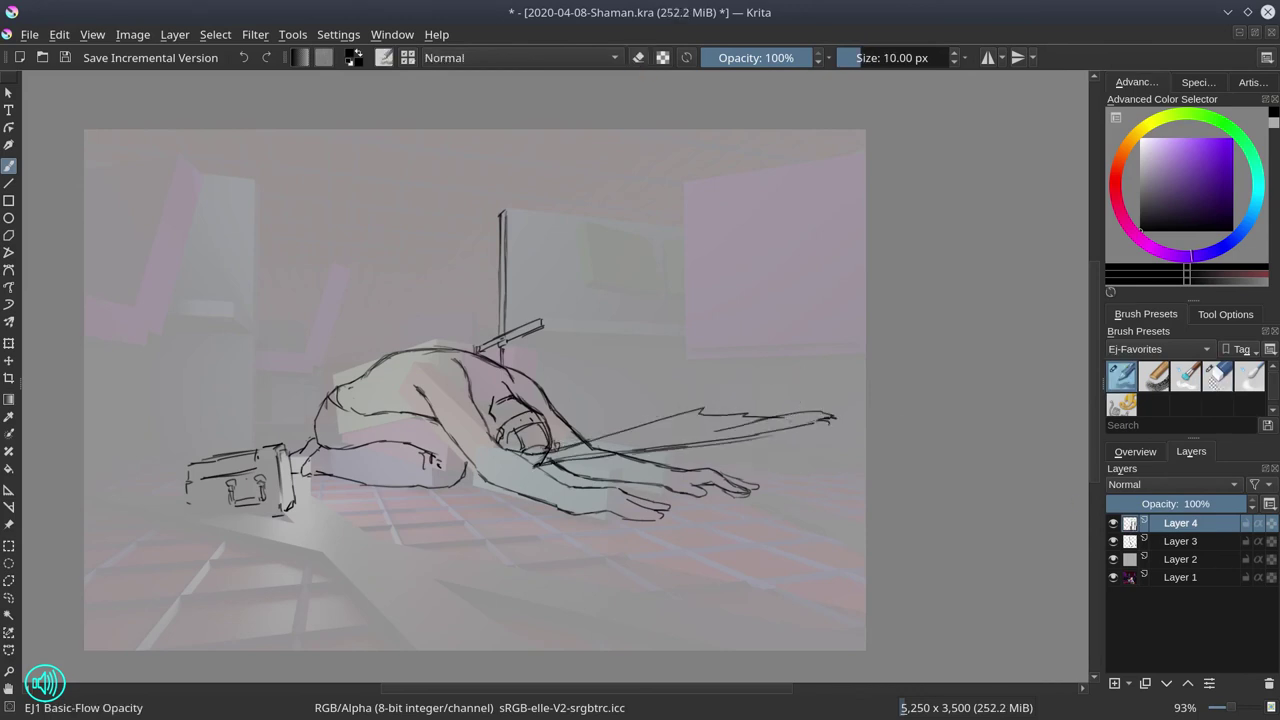
left_click_drag(578, 460, 840, 442)
key("slash")
left_click_drag(690, 414, 750, 425)
mouse_move(610, 447)
left_mouse_down()
mouse_move(560, 458)
mouse_move(700, 442)
left_mouse_up()
left_click(1135, 451)
Draw a long shape along the outstretched arm with the basic brush.
left_click(1125, 389)
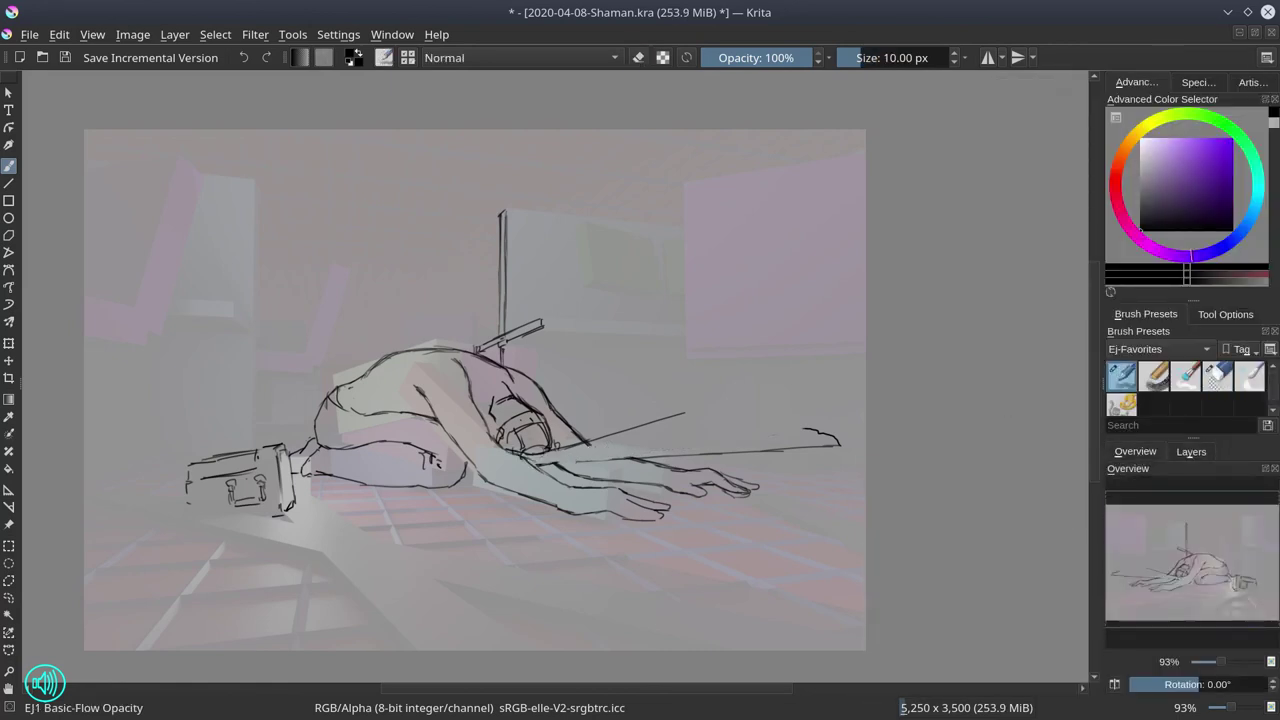
key("slash")
key("slash")
left_click_drag(545, 465, 780, 436)
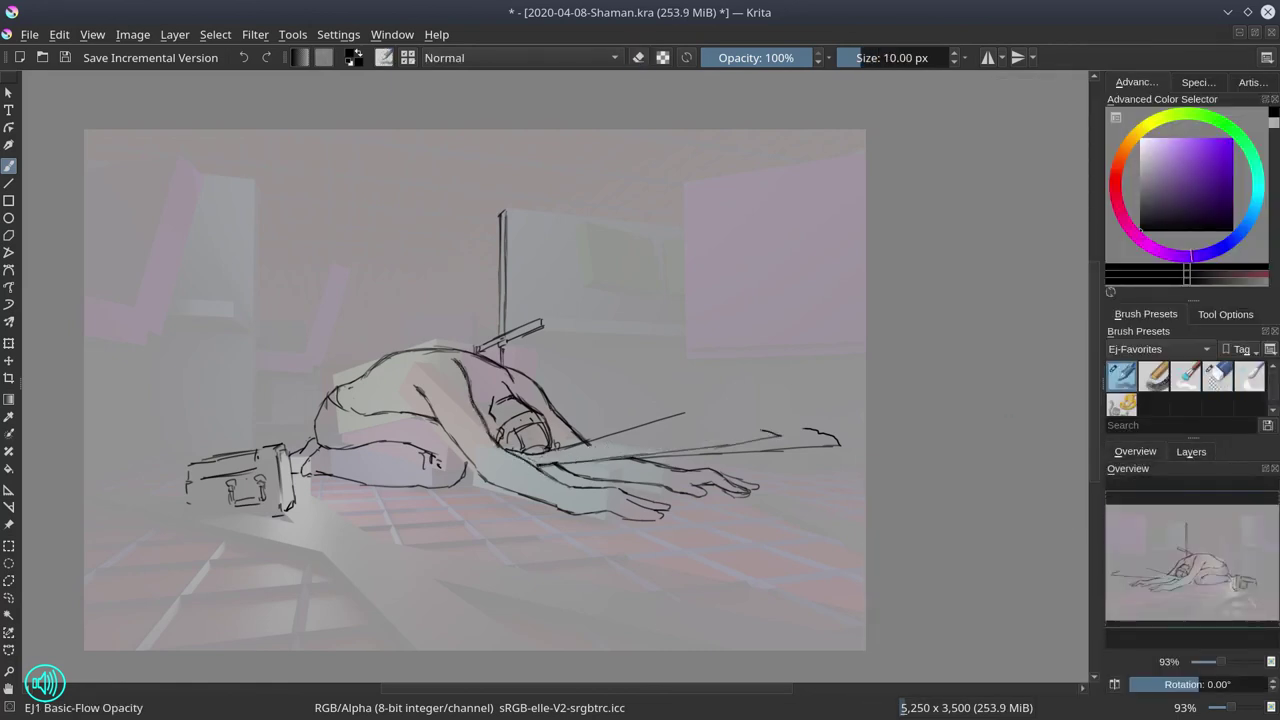
left_click_drag(605, 442, 725, 406)
key("slash")
mouse_move(530, 466)
left_mouse_down()
mouse_move(750, 420)
mouse_move(846, 446)
left_mouse_up()
key("slash")
Erase the old head lines and redraw the head as a hood, with the back and shoulder.
key("slash")
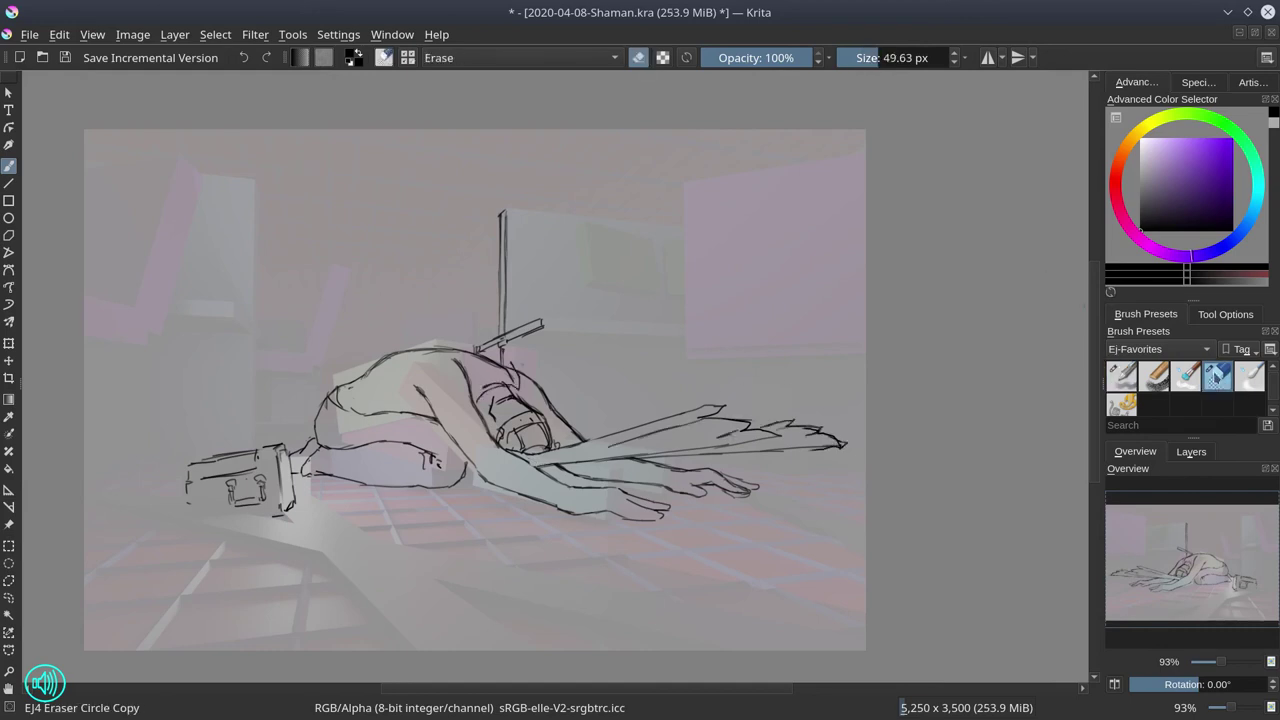
left_click_drag(418, 350, 515, 378)
left_click(1128, 390)
mouse_move(408, 350)
left_mouse_down()
mouse_move(500, 345)
mouse_move(518, 358)
left_mouse_up()
key("slash")
key("slash")
left_click_drag(520, 358, 578, 422)
key("slash")
mouse_move(524, 390)
left_mouse_down()
mouse_move(558, 396)
mouse_move(580, 424)
mouse_move(520, 369)
left_mouse_up()
key("slash")
left_click_drag(514, 377, 530, 356)
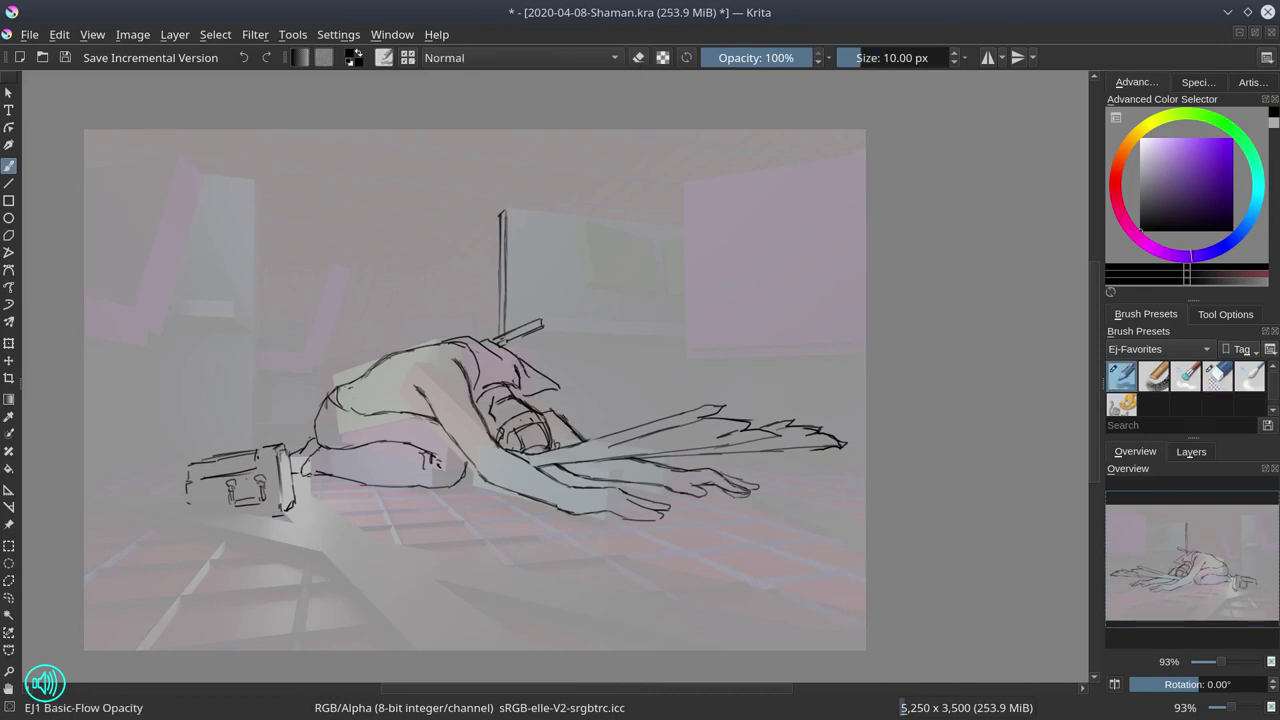
key("slash")
key("slash")
Draw strokes along the arm and sketch a hand with long fingers below it.
left_click_drag(550, 401, 638, 426)
mouse_move(742, 478)
left_mouse_down()
mouse_move(845, 466)
mouse_move(757, 455)
left_mouse_up()
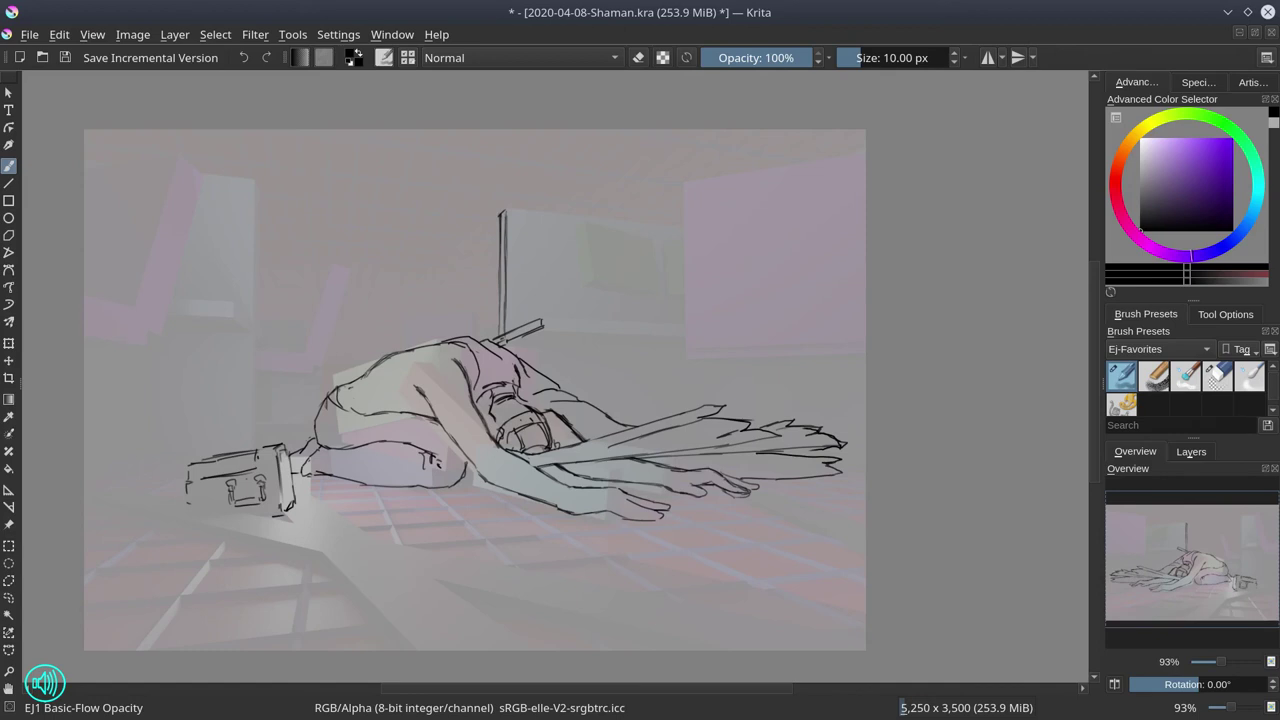
mouse_move(450, 512)
left_mouse_down()
mouse_move(538, 486)
mouse_move(550, 498)
mouse_move(536, 560)
left_mouse_up()
mouse_move(540, 518)
left_mouse_down()
mouse_move(556, 558)
mouse_move(576, 536)
mouse_move(570, 546)
left_mouse_up()
left_click(1217, 376)
left_click(1121, 376)
left_click_drag(580, 528, 618, 546)
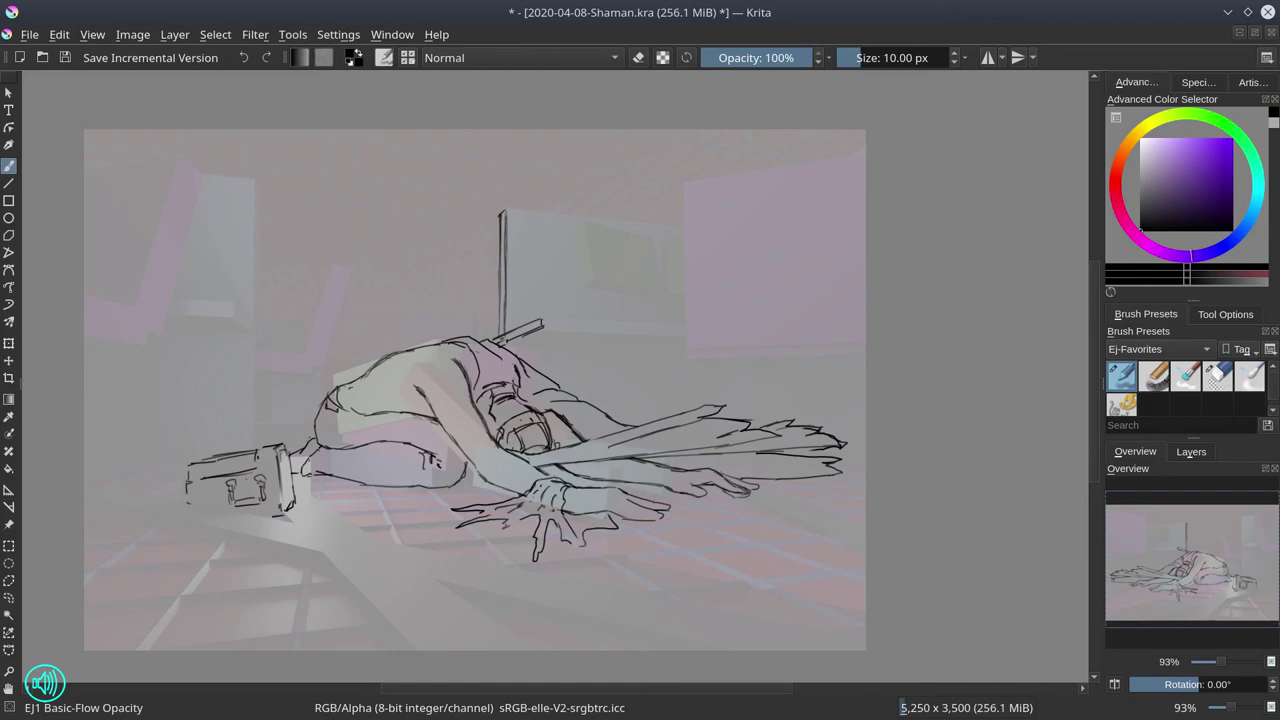
left_click_drag(528, 514, 494, 552)
left_click_drag(546, 520, 557, 554)
left_click_drag(552, 542, 574, 588)
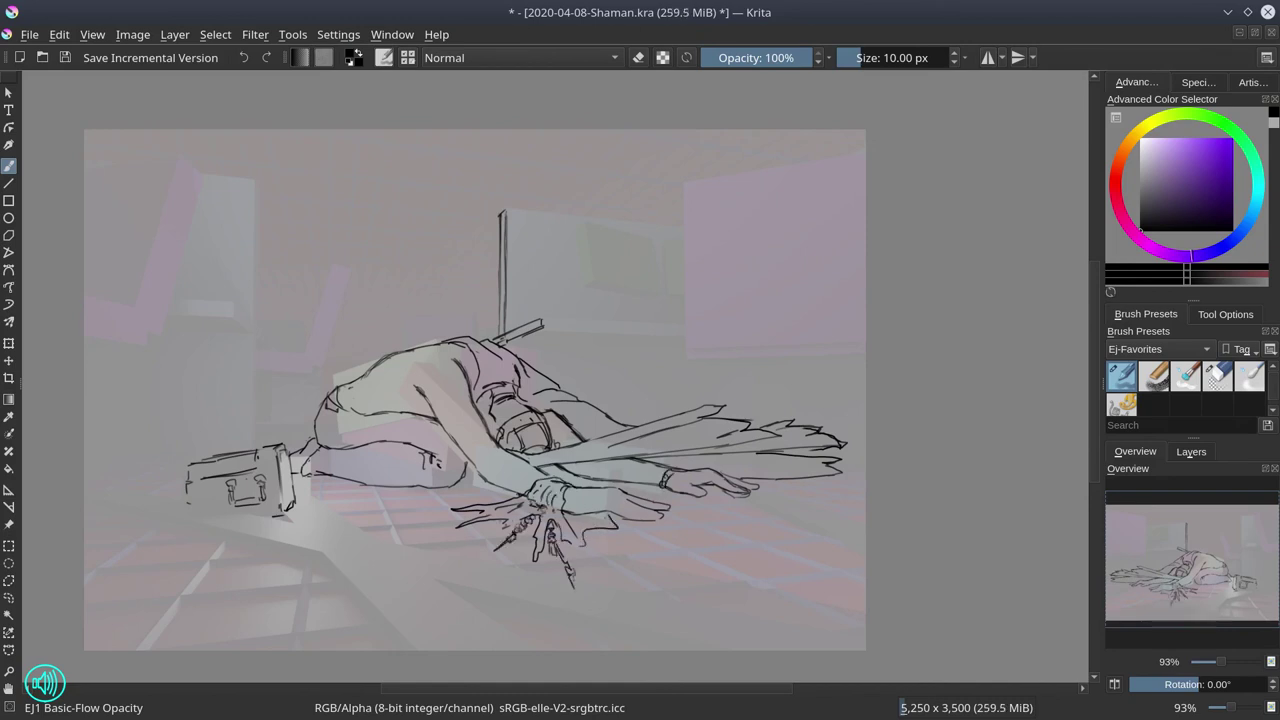
left_click_drag(474, 526, 522, 514)
Hatch lines beside the hand and enlarge the eraser.
key("slash")
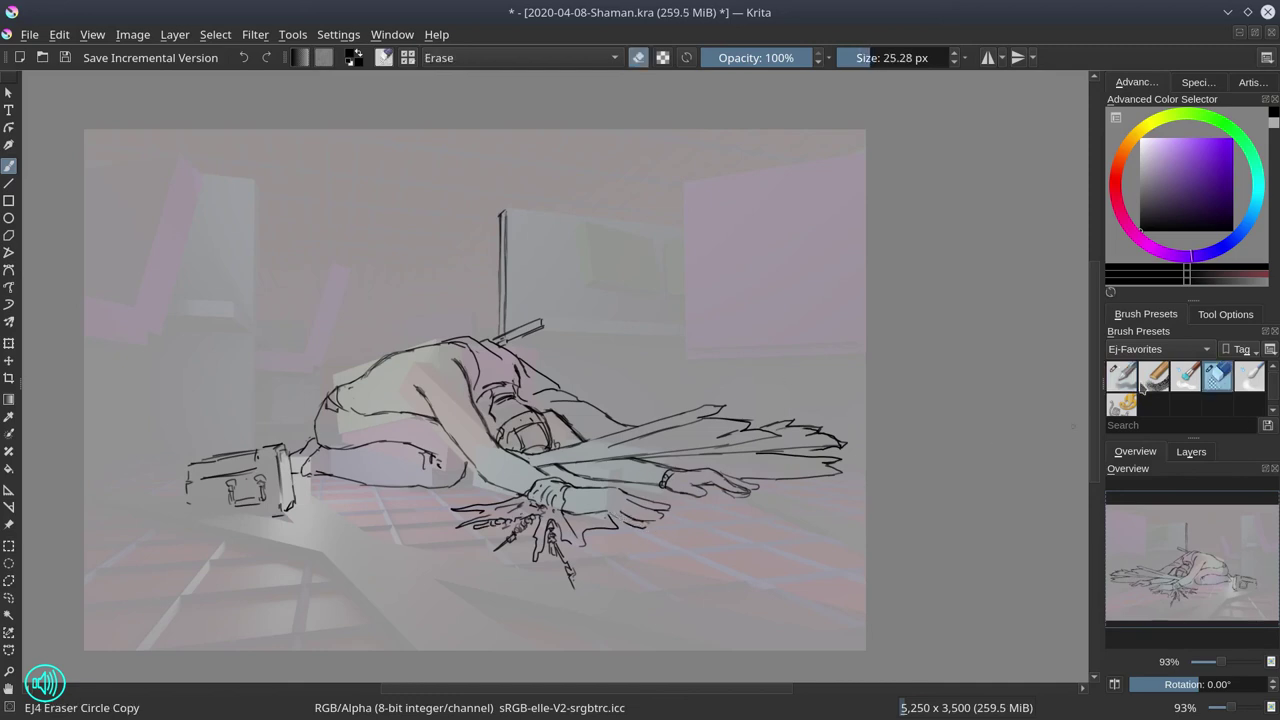
left_click(1128, 380)
key("slash")
key("slash")
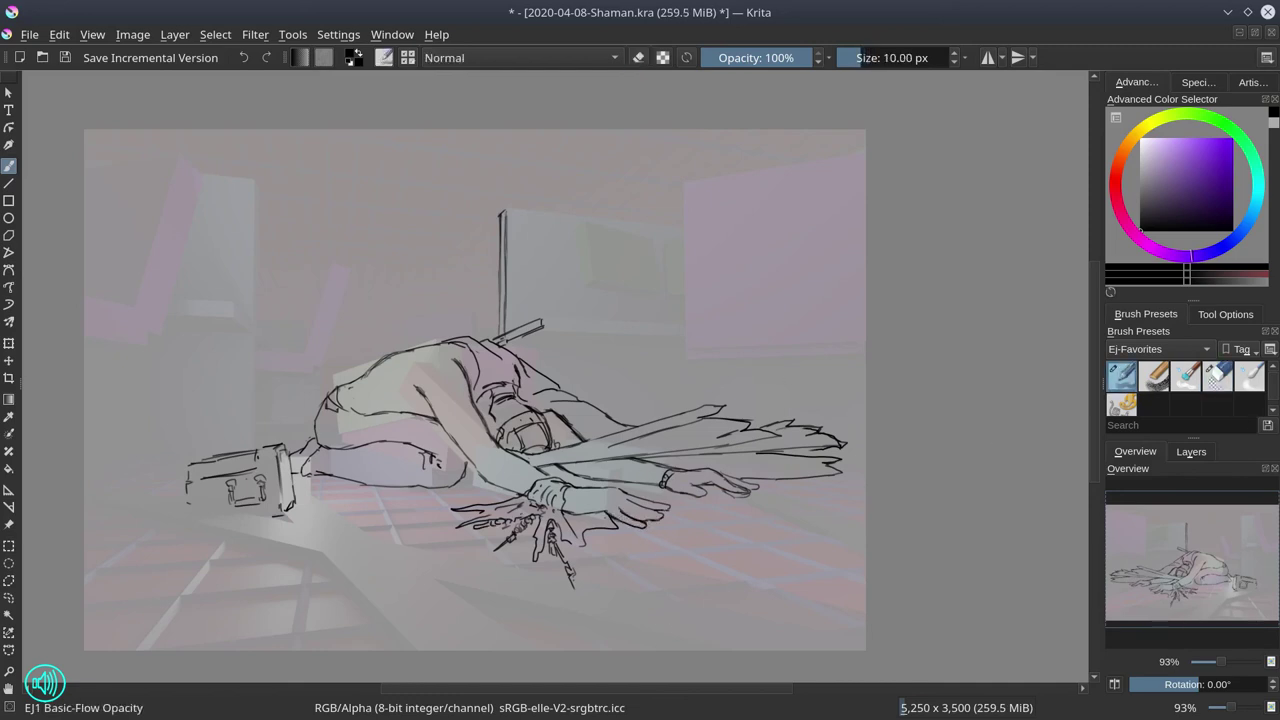
left_click_drag(628, 488, 718, 514)
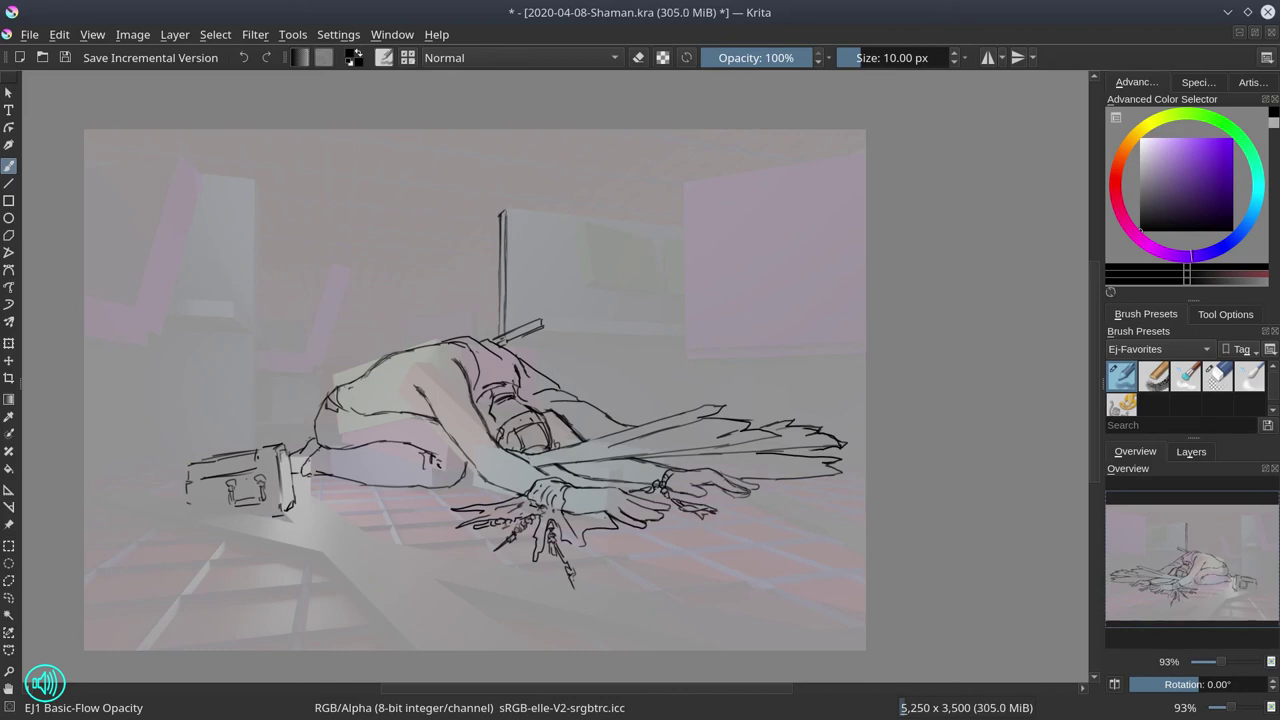
key("slash")
key("slash")
key("slash")
left_click_drag(724, 539, 803, 483)
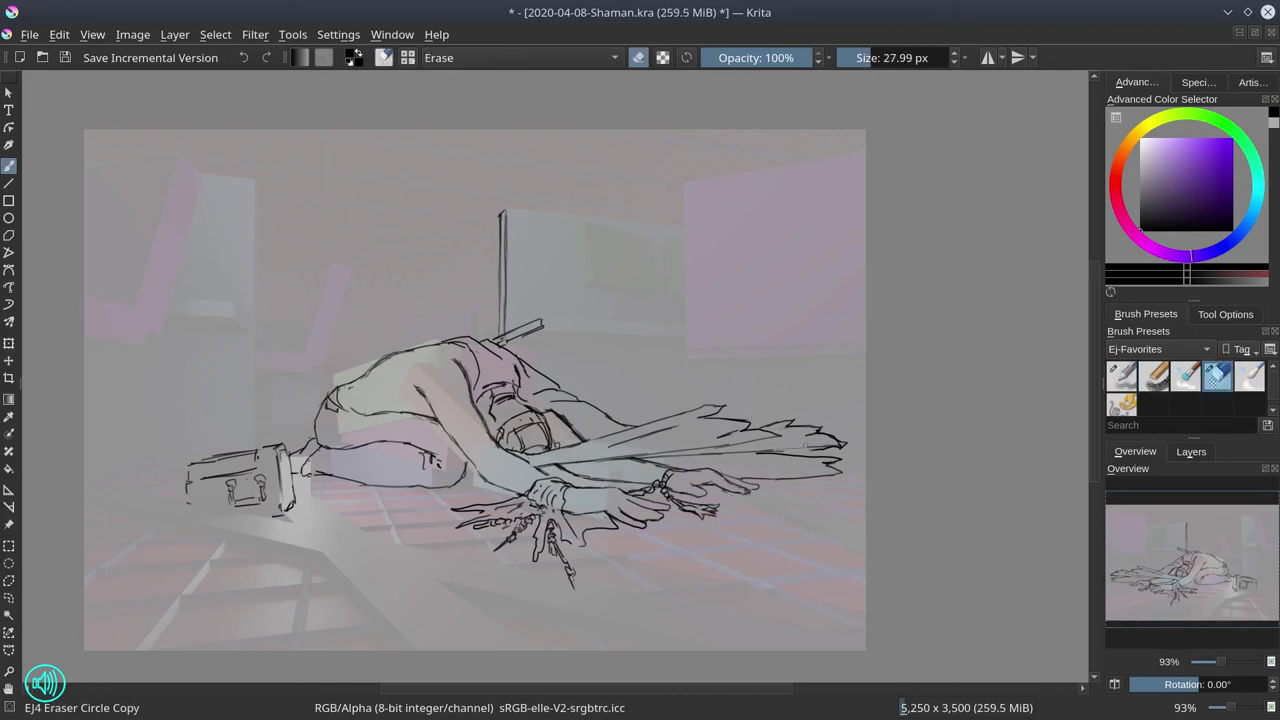
key("slash")
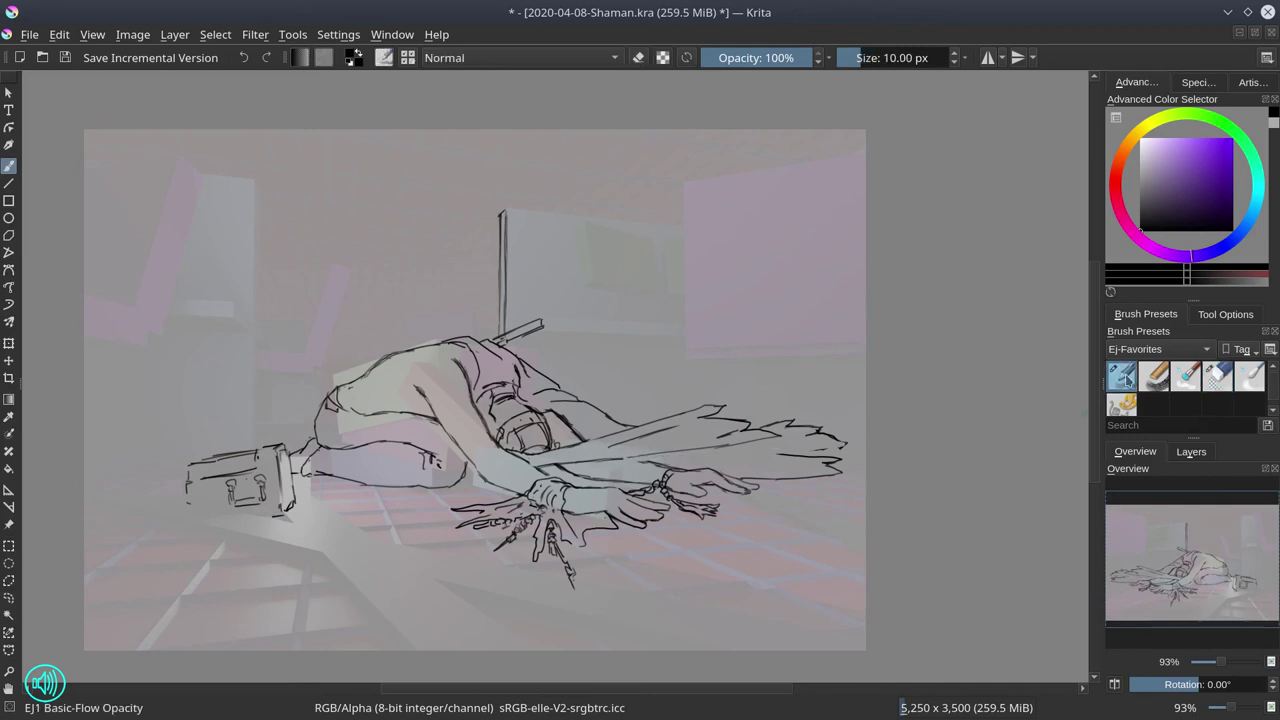
Erase the feather strokes at the right and the long arm strokes, redrawing the arm line.
key("slash")
mouse_move(762, 425)
left_mouse_down()
mouse_move(795, 423)
mouse_move(838, 450)
left_mouse_up()
key("slash")
key("slash")
key("slash")
mouse_move(476, 406)
left_mouse_down()
mouse_move(546, 476)
mouse_move(780, 435)
left_mouse_up()
key("slash")
left_click_drag(510, 455, 725, 408)
left_click_drag(610, 445, 755, 425)
key("slash")
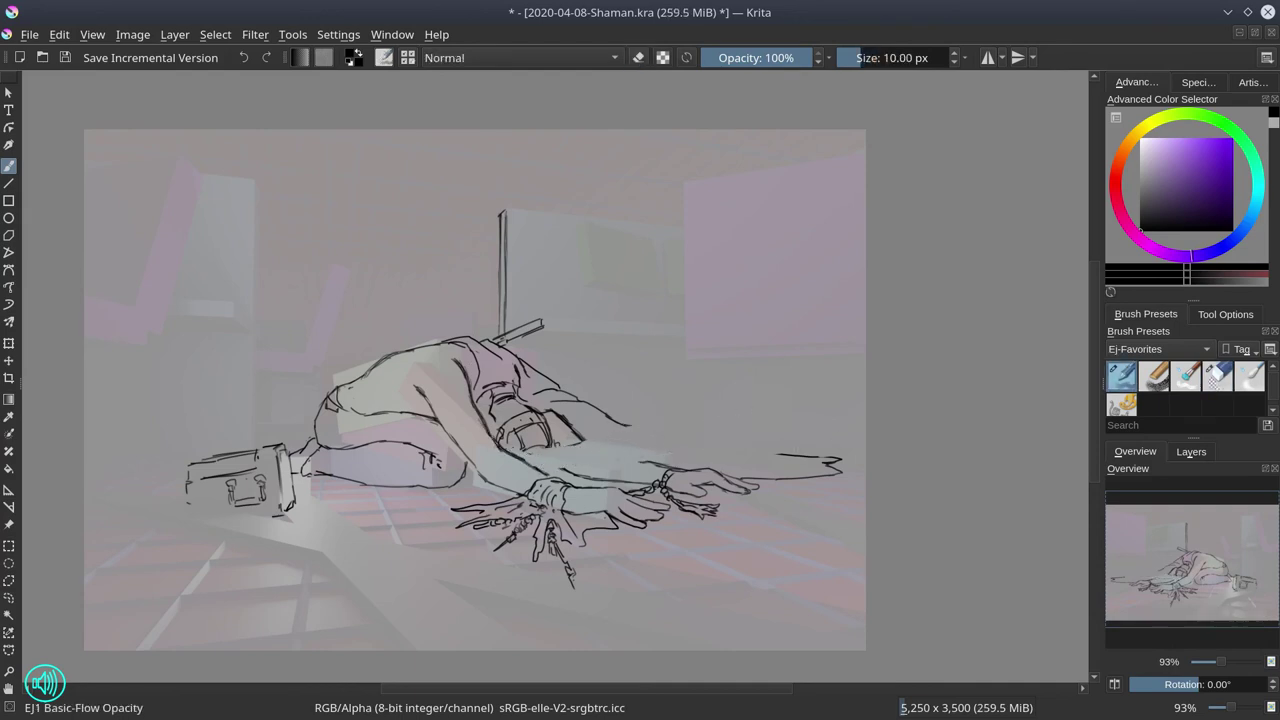
Sketch new arm strokes and spiky feathers rising from the back, erasing stray strokes near the head.
mouse_move(494, 438)
left_mouse_down()
mouse_move(480, 282)
mouse_move(502, 446)
mouse_move(632, 312)
left_mouse_up()
left_click_drag(555, 436, 630, 338)
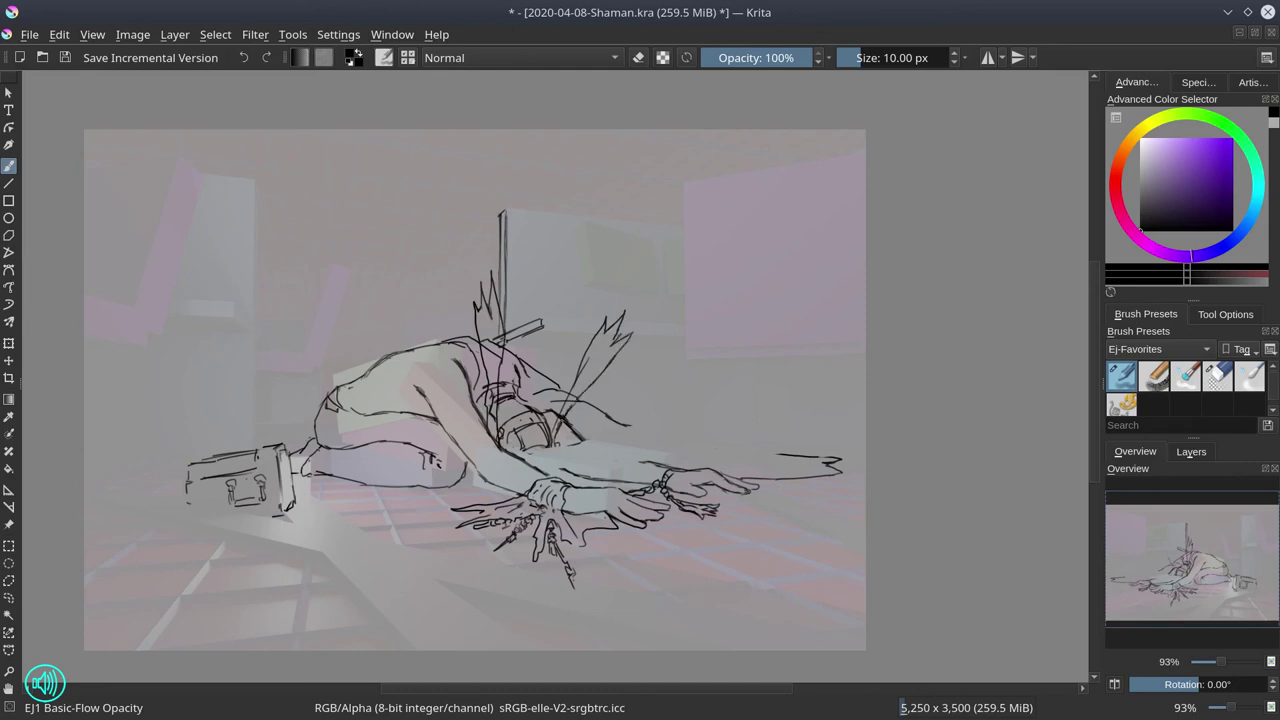
key("slash")
left_click_drag(492, 318, 496, 426)
left_click_drag(562, 402, 566, 430)
key("slash")
left_click_drag(482, 362, 489, 426)
left_click_drag(506, 322, 495, 444)
left_click_drag(500, 402, 476, 454)
left_click_drag(468, 386, 418, 460)
left_click_drag(488, 436, 450, 482)
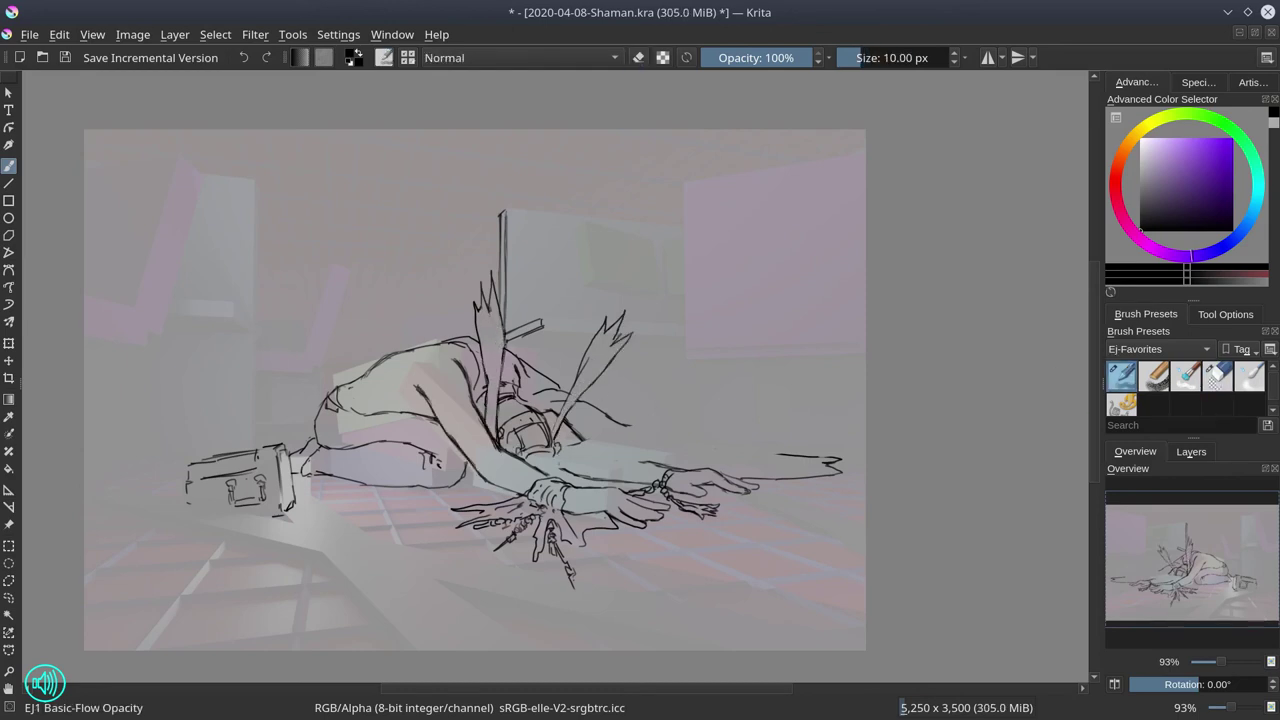
left_click_drag(548, 454, 556, 476)
Touch up the arm, draw along the forearm, and erase the 3-shaped strokes at the right.
key("slash")
key("slash")
left_click_drag(518, 402, 588, 440)
key("slash")
key("slash")
mouse_move(576, 382)
left_mouse_down()
mouse_move(552, 434)
mouse_move(664, 466)
left_mouse_up()
Redraw the outstretched hand strokes and tidy the small strokes near it.
key("slash")
left_click_drag(842, 458, 778, 456)
mouse_move(822, 480)
left_mouse_down()
mouse_move(742, 476)
mouse_move(824, 476)
left_mouse_up()
key("slash")
mouse_move(578, 424)
left_mouse_down()
mouse_move(626, 438)
mouse_move(600, 428)
mouse_move(588, 474)
mouse_move(654, 480)
left_mouse_up()
key("slash")
key("slash")
key("slash")
key("slash")
key("slash")
key("slash")
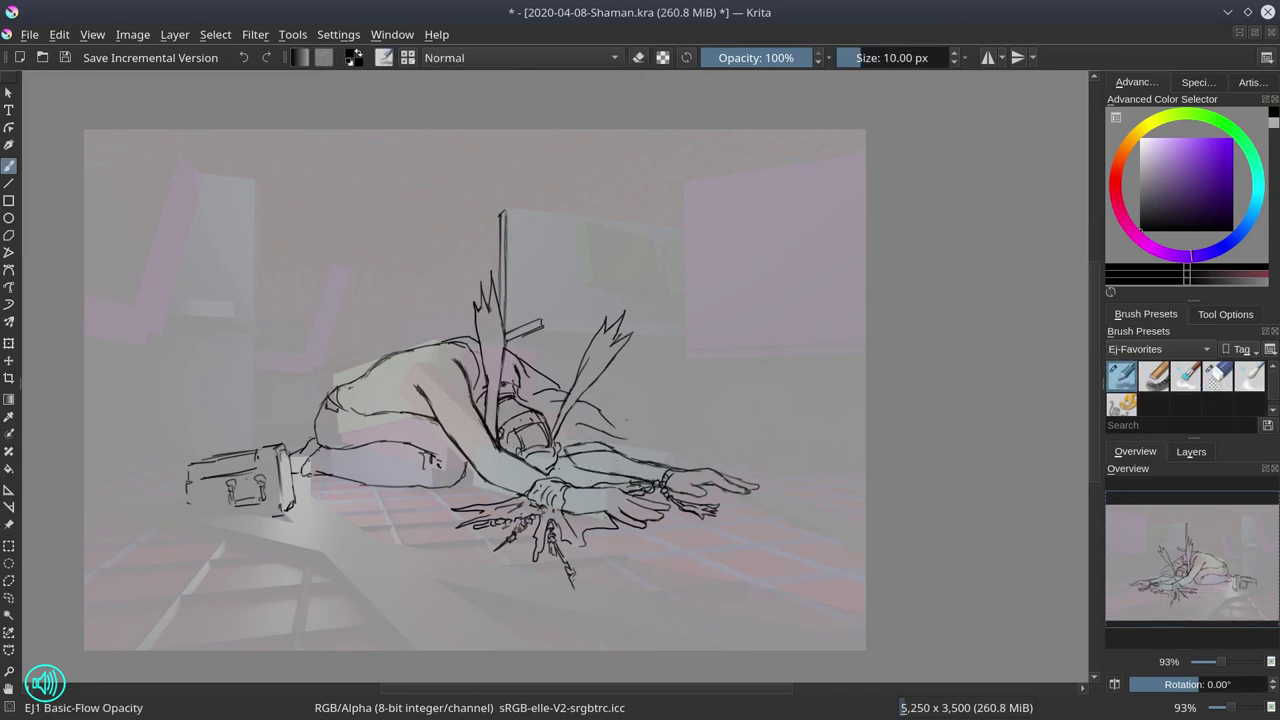
mouse_move(558, 452)
left_mouse_down()
mouse_move(600, 460)
mouse_move(588, 440)
mouse_move(638, 442)
mouse_move(670, 466)
mouse_move(630, 446)
left_mouse_up()
key("slash")
key("slash")
key("slash")
key("slash")
key("slash")
key("bracketleft")
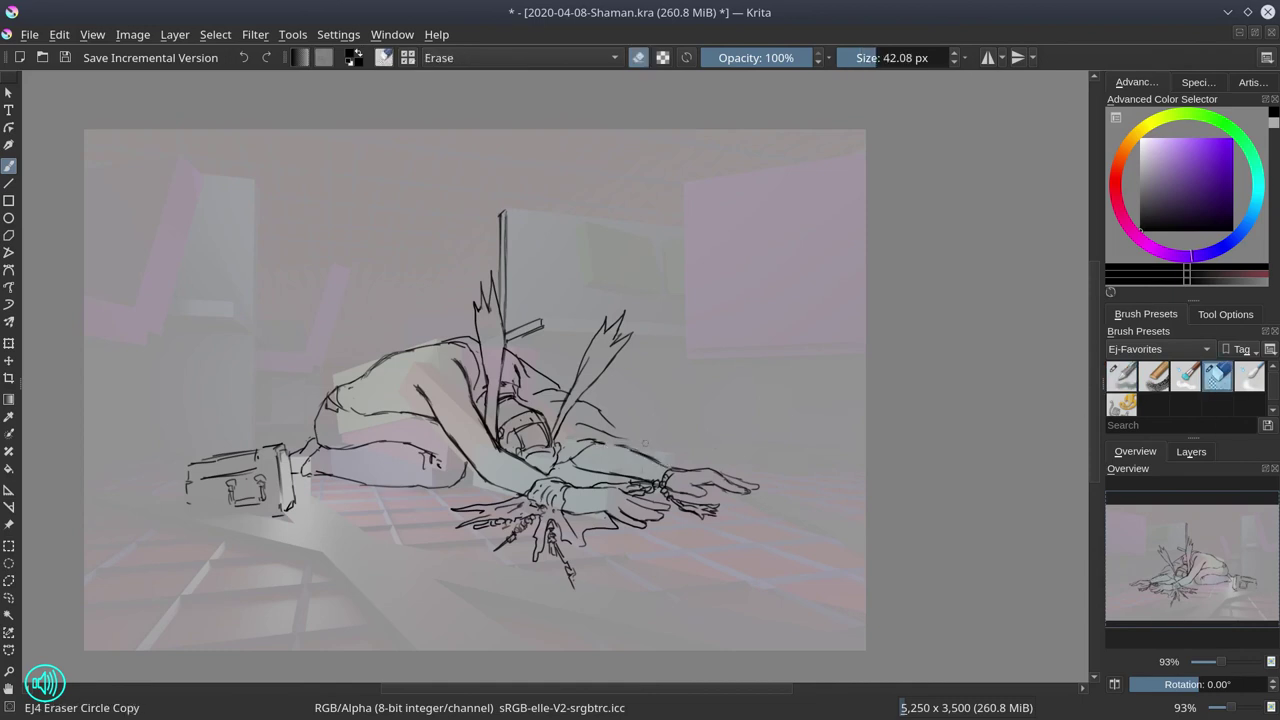
key("slash")
Extend the desk rails behind the figure and add a lower parallel rail line.
key("m")
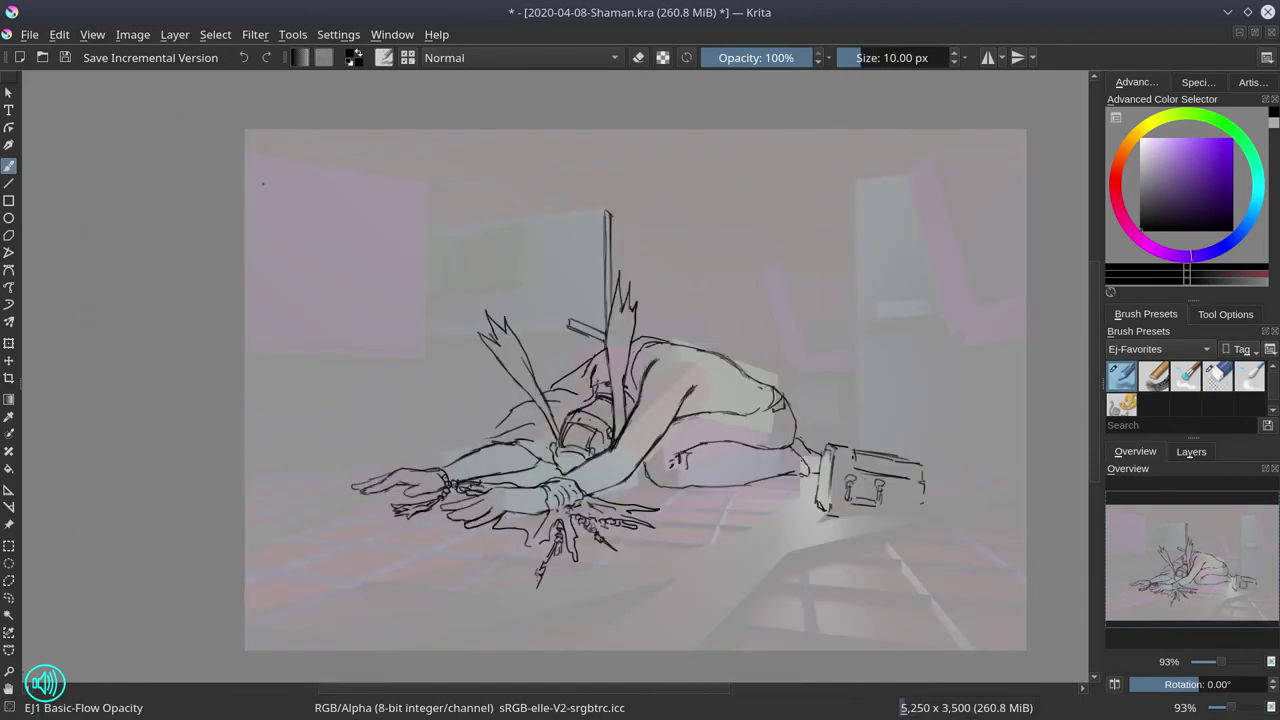
left_click(1191, 451)
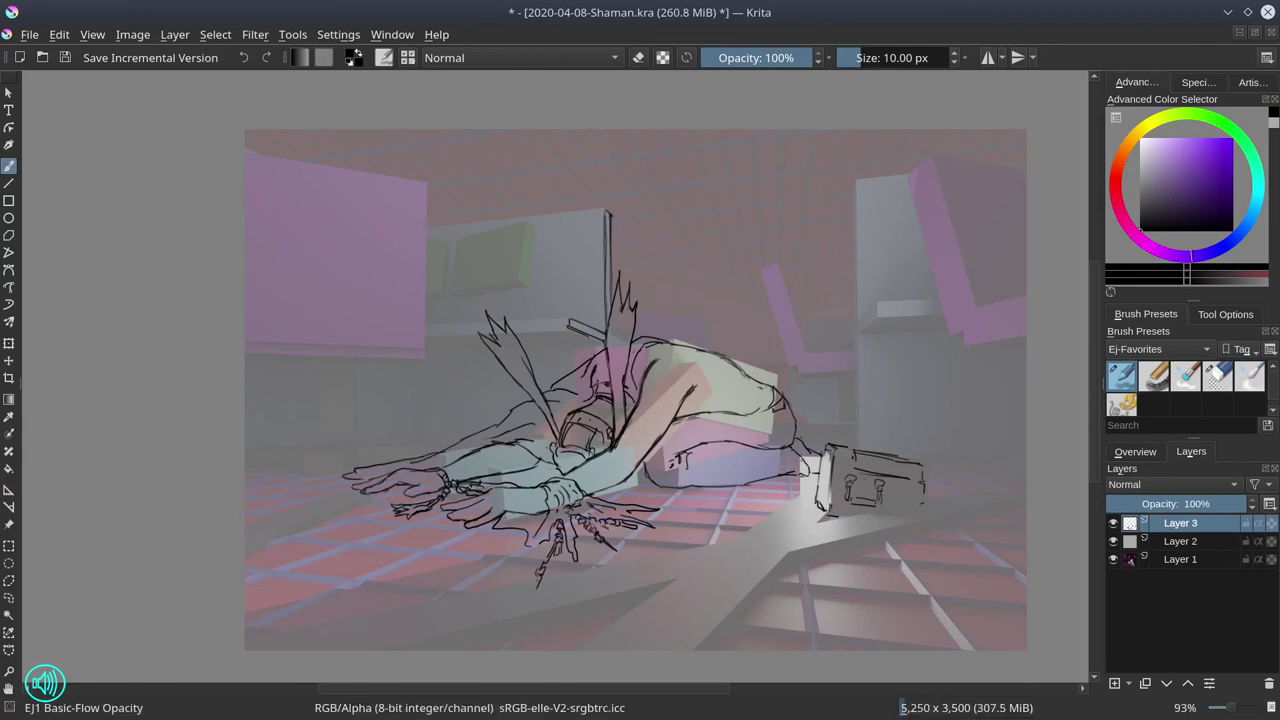
left_click_drag(452, 321, 572, 320)
left_click_drag(426, 334, 568, 325)
left_click_drag(436, 349, 484, 345)
left_click_drag(536, 346, 592, 344)
left_click_drag(440, 352, 494, 349)
left_click_drag(532, 348, 580, 345)
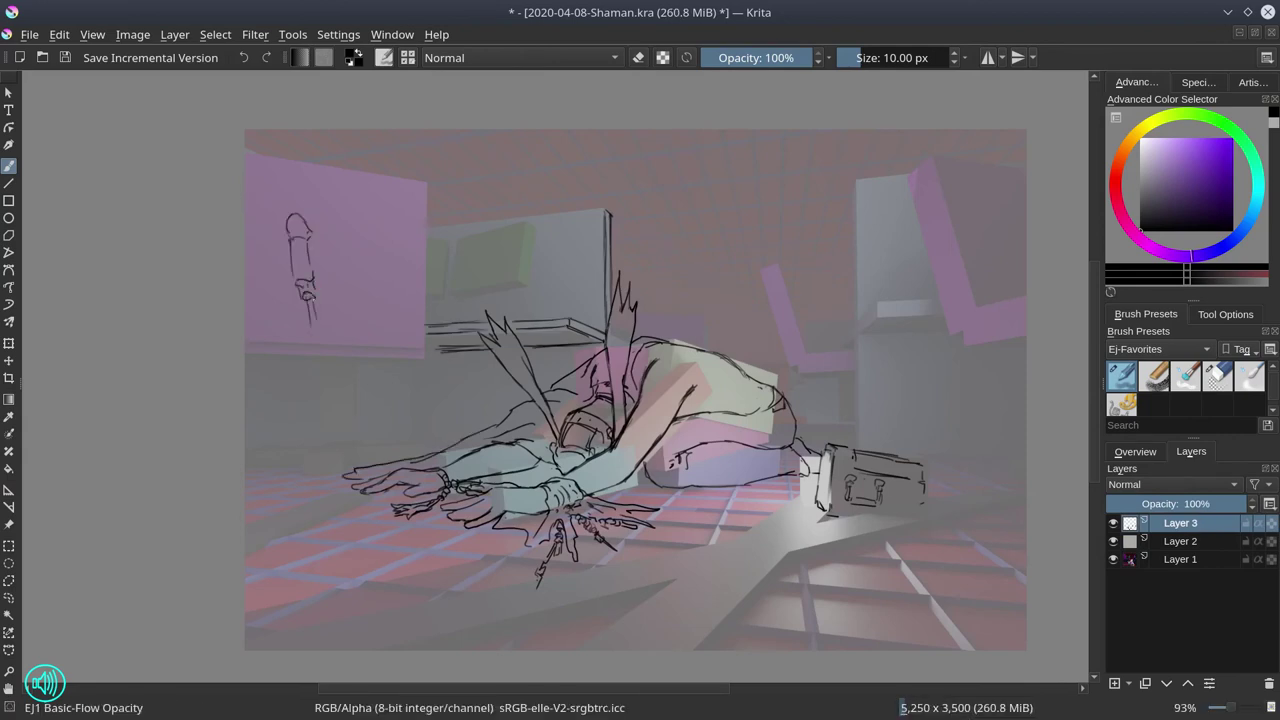
Sketch the machine's long support, a shoulder arm and a long rod reaching up-right.
mouse_move(314, 298)
left_mouse_down()
mouse_move(321, 396)
mouse_move(310, 452)
left_mouse_up()
left_click_drag(332, 272, 358, 285)
left_click_drag(358, 283, 388, 302)
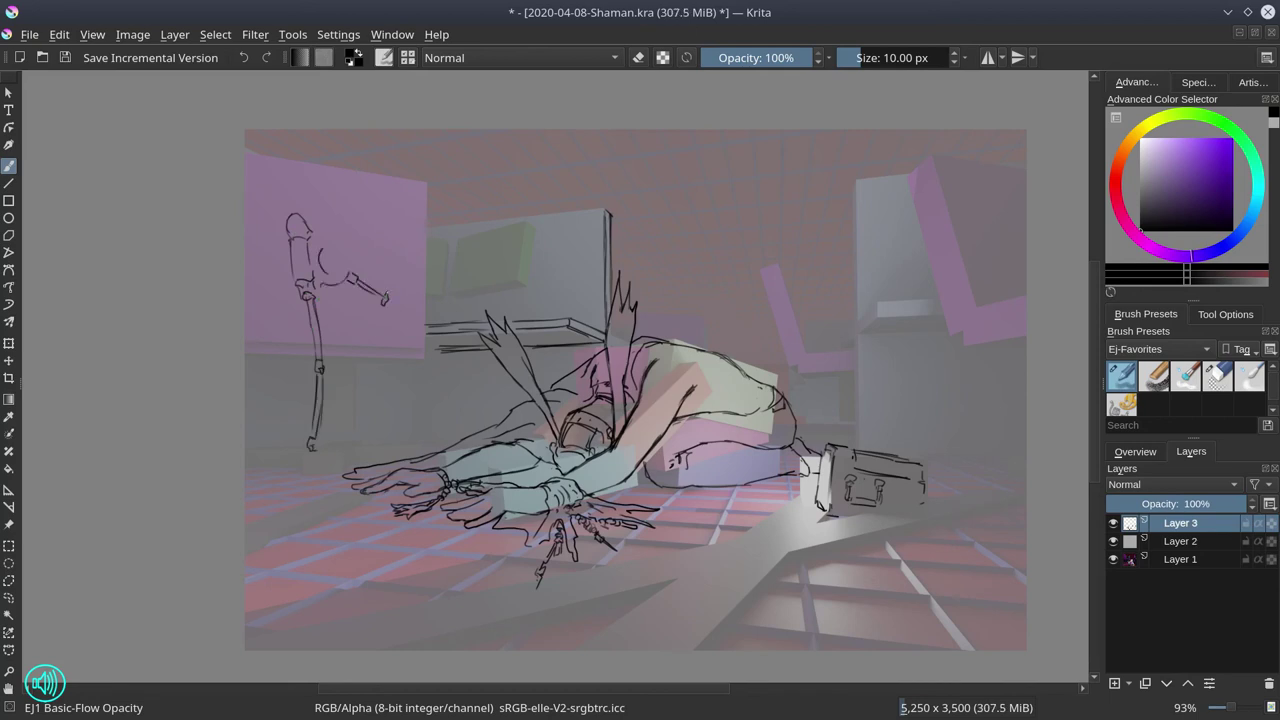
left_click_drag(350, 248, 336, 264)
left_click_drag(340, 262, 480, 214)
left_click_drag(406, 238, 507, 207)
left_click_drag(370, 250, 368, 262)
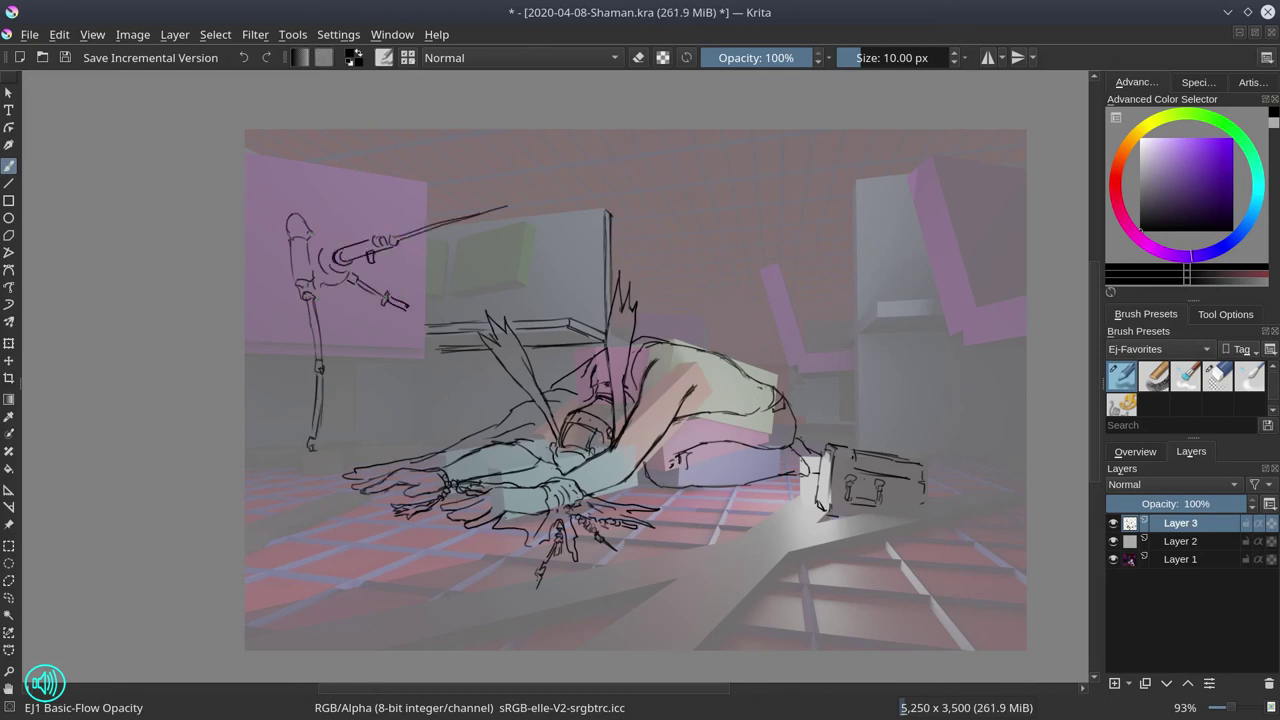
Add the machine's head, legs, another arm and a second up-right rod.
left_click_drag(287, 224, 293, 336)
left_click_drag(258, 320, 288, 312)
left_click_drag(262, 234, 290, 246)
mouse_move(322, 222)
left_mouse_down()
mouse_move(402, 162)
mouse_move(330, 220)
left_mouse_up()
left_click_drag(338, 212, 441, 130)
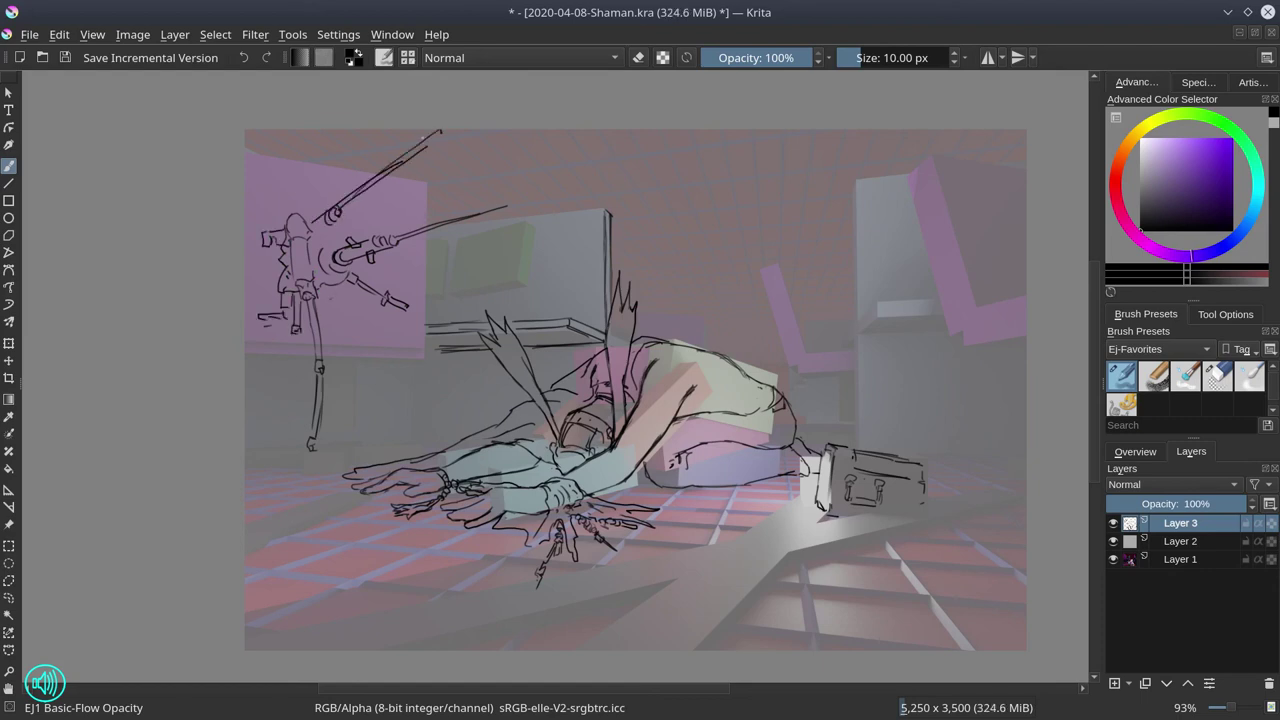
mouse_move(328, 288)
left_mouse_down()
mouse_move(346, 324)
mouse_move(292, 416)
left_mouse_up()
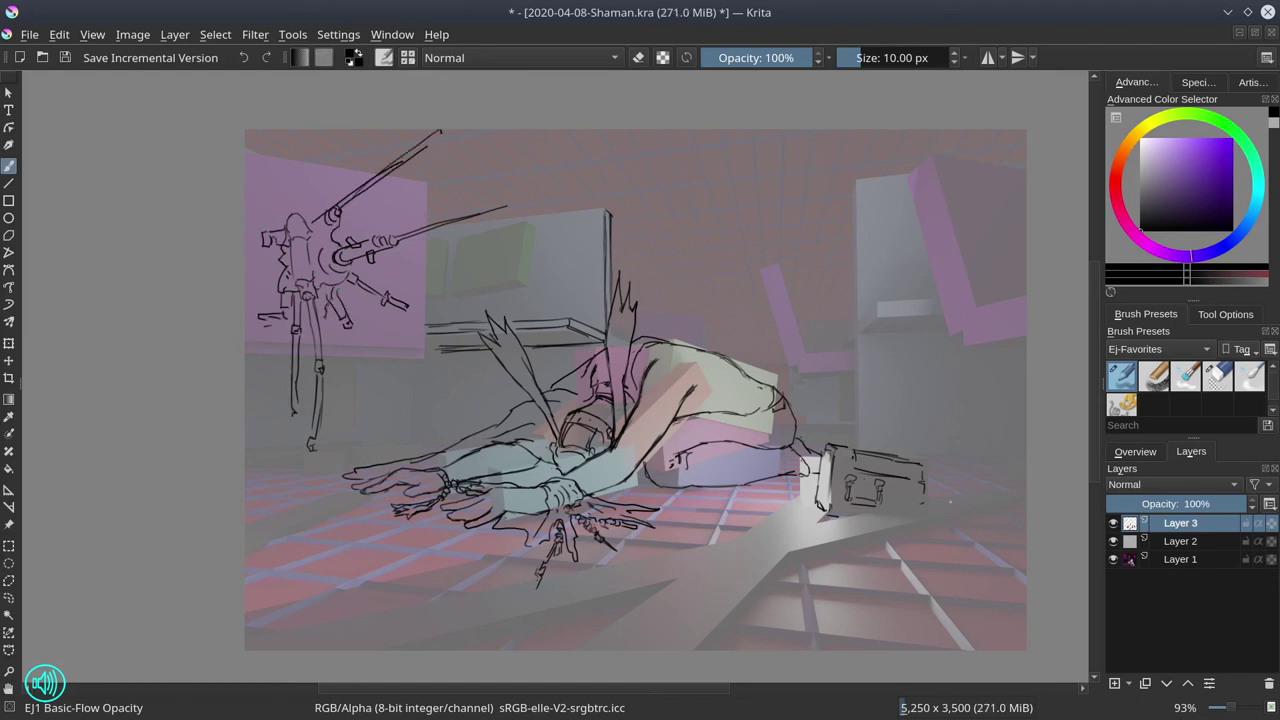
left_click(1114, 560)
Trim and redraw the up-right rod, then sweep an arc around the machine's top-left.
left_click(1114, 560)
key("e")
left_click_drag(444, 128, 428, 146)
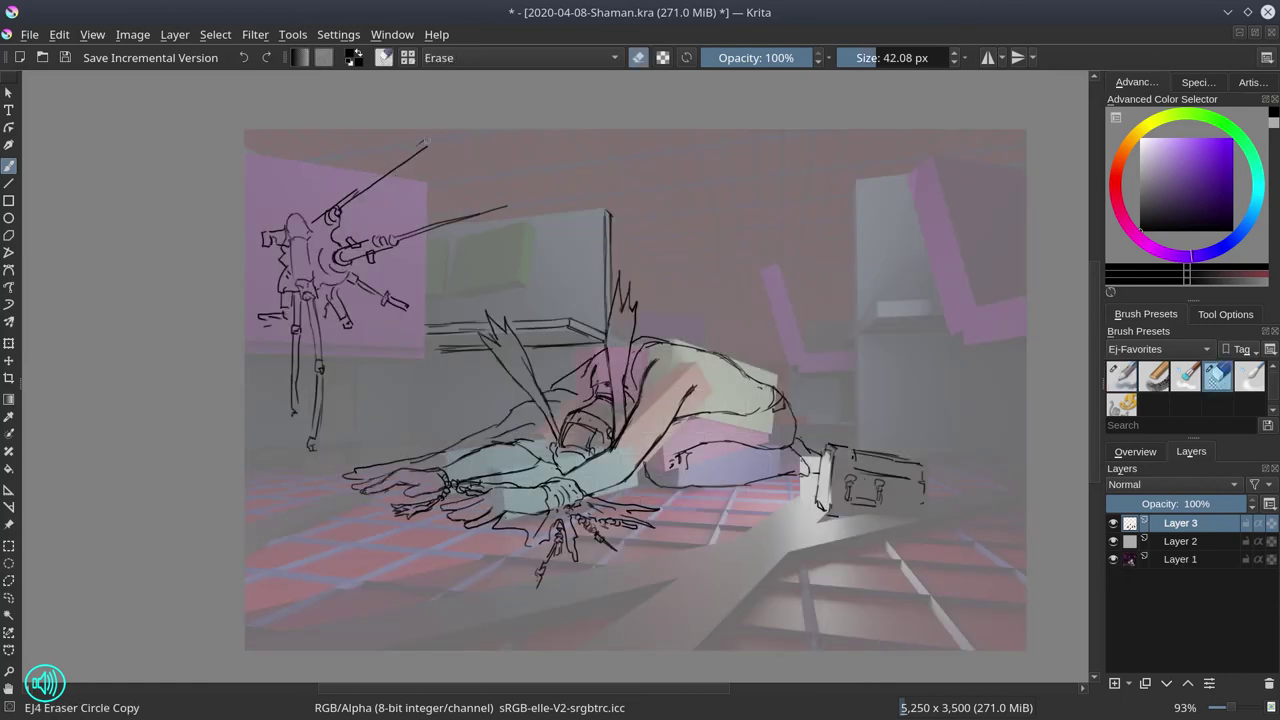
key("e")
left_click_drag(362, 190, 422, 146)
left_click_drag(245, 162, 352, 166)
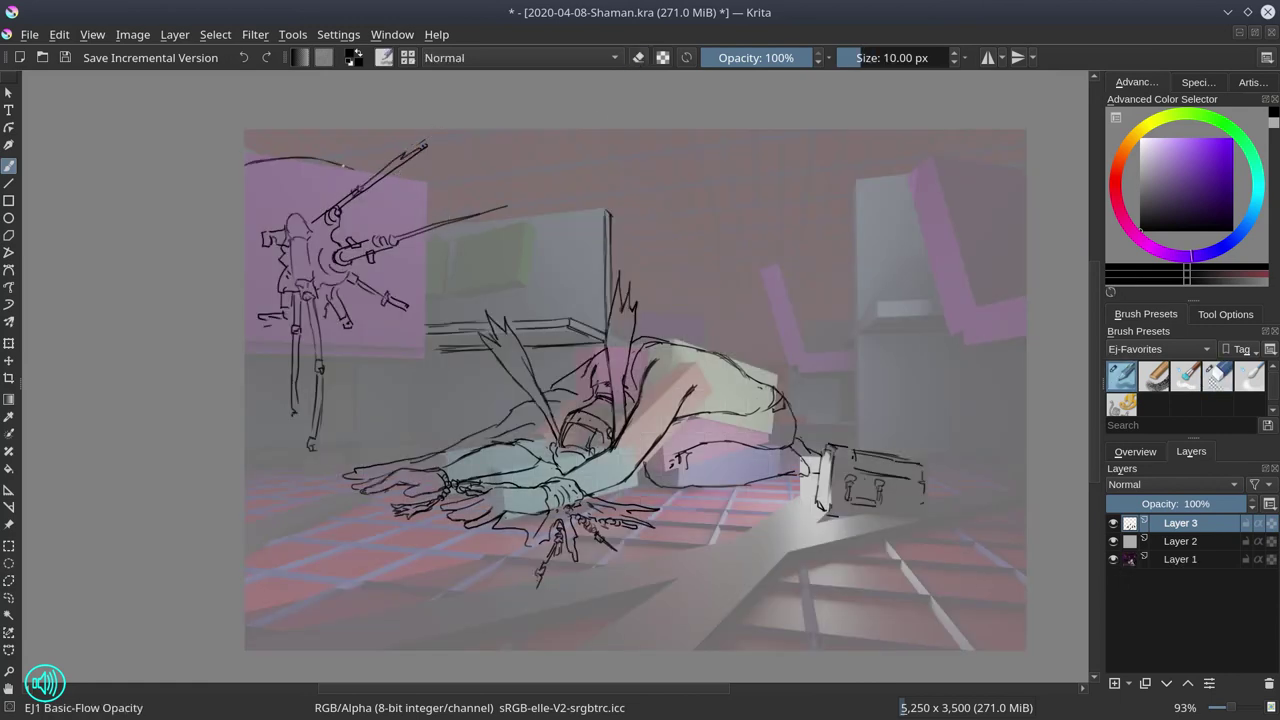
mouse_move(334, 232)
left_mouse_down()
mouse_move(398, 227)
mouse_move(402, 300)
left_mouse_up()
mouse_move(246, 162)
left_mouse_down()
mouse_move(294, 155)
mouse_move(372, 178)
mouse_move(330, 158)
left_mouse_up()
Draw the machine's legs with a cable sweeping down from the left leg.
key("e")
key("e")
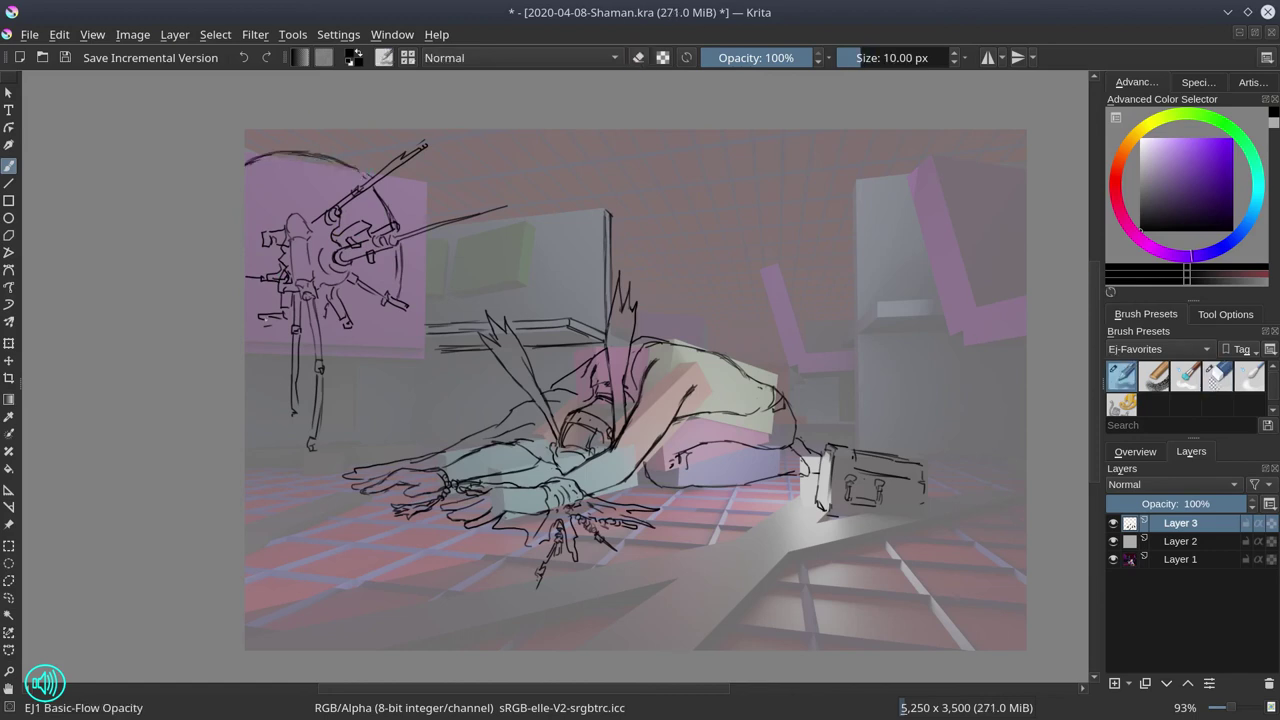
mouse_move(252, 342)
left_mouse_down()
mouse_move(288, 326)
mouse_move(354, 368)
mouse_move(355, 412)
left_mouse_up()
mouse_move(345, 368)
left_mouse_down()
mouse_move(350, 444)
mouse_move(330, 498)
mouse_move(247, 531)
left_mouse_up()
left_click_drag(345, 502, 256, 530)
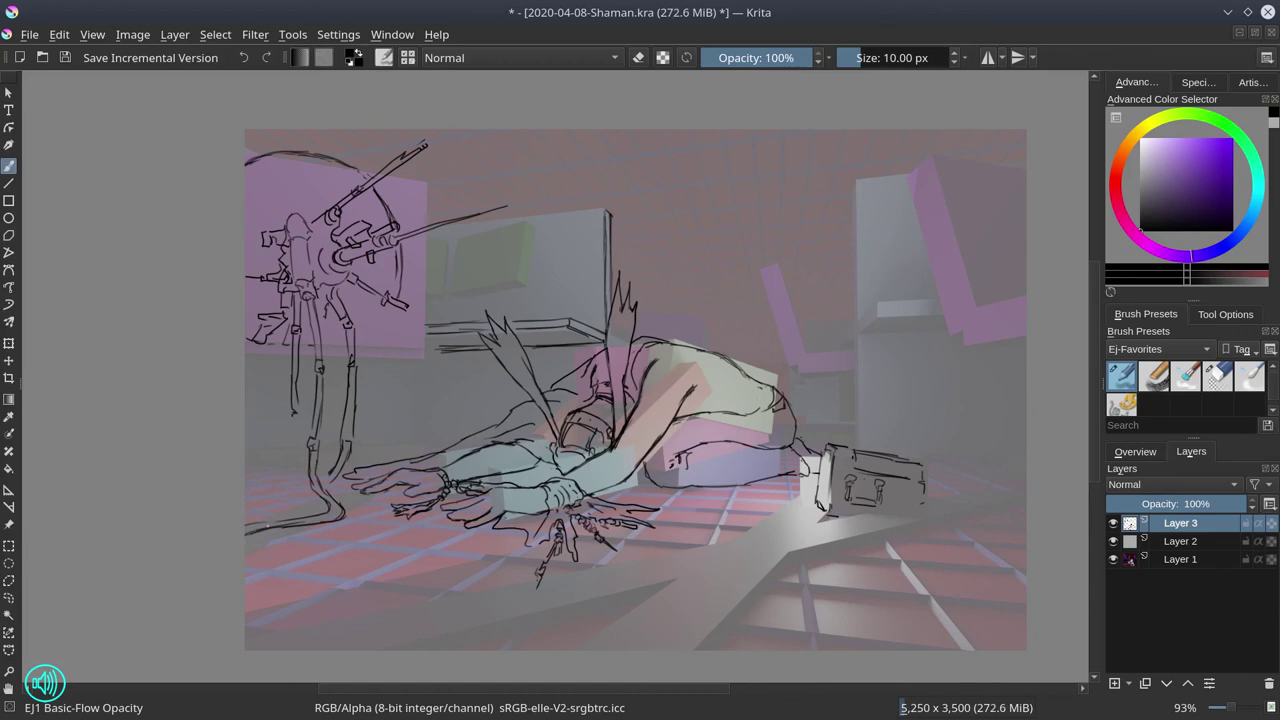
left_click_drag(326, 494, 296, 494)
Draw the cable tail along the floor and save an incremental version.
key("slash")
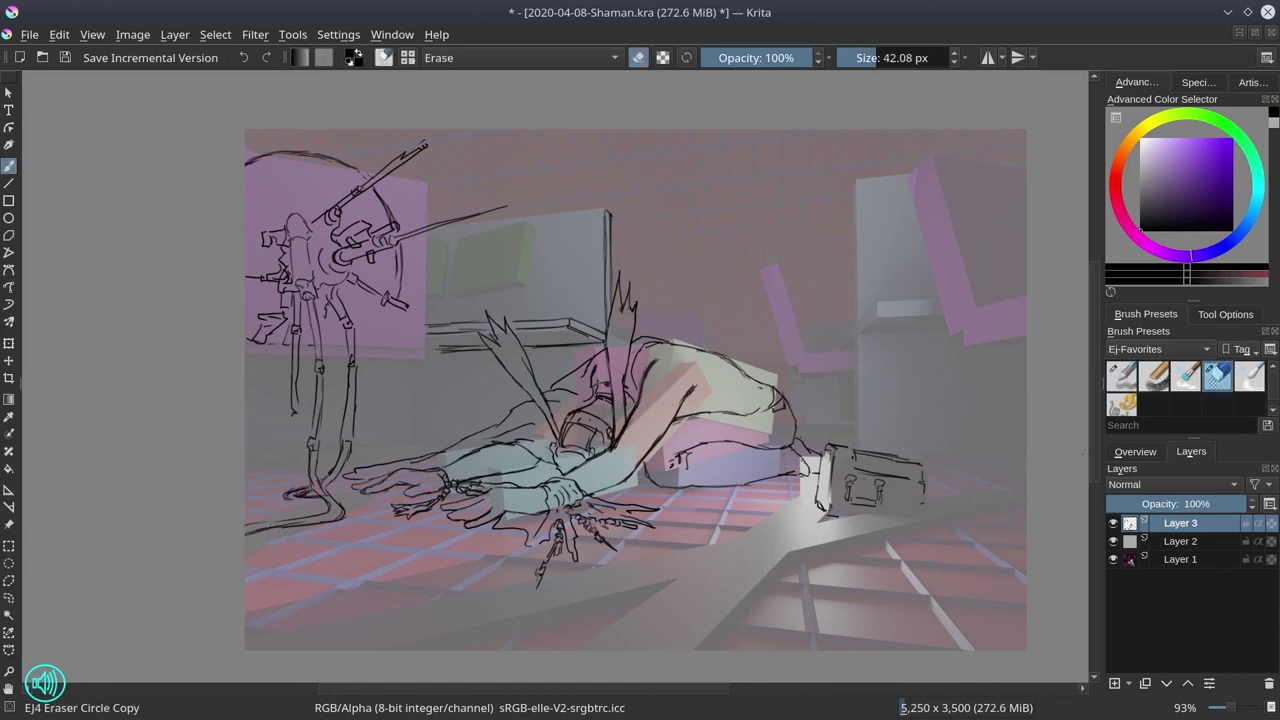
key("slash")
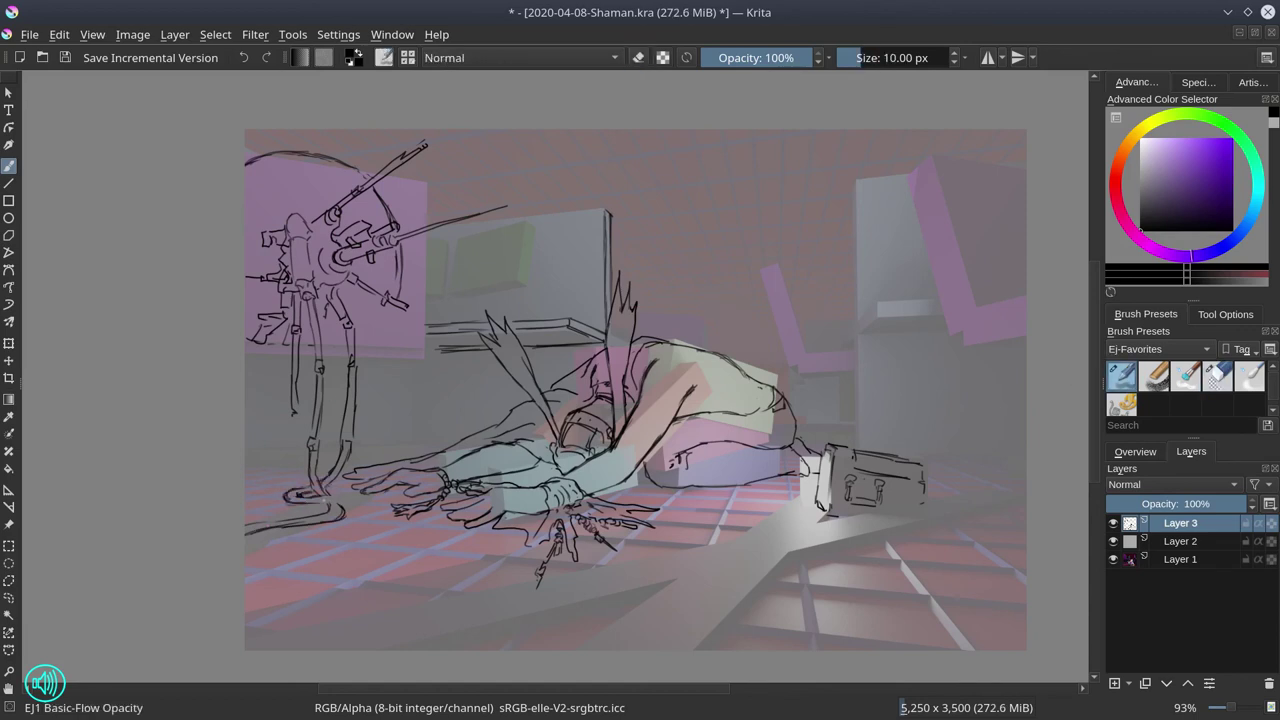
left_click_drag(290, 521, 246, 534)
left_click_drag(366, 503, 334, 520)
key("slash")
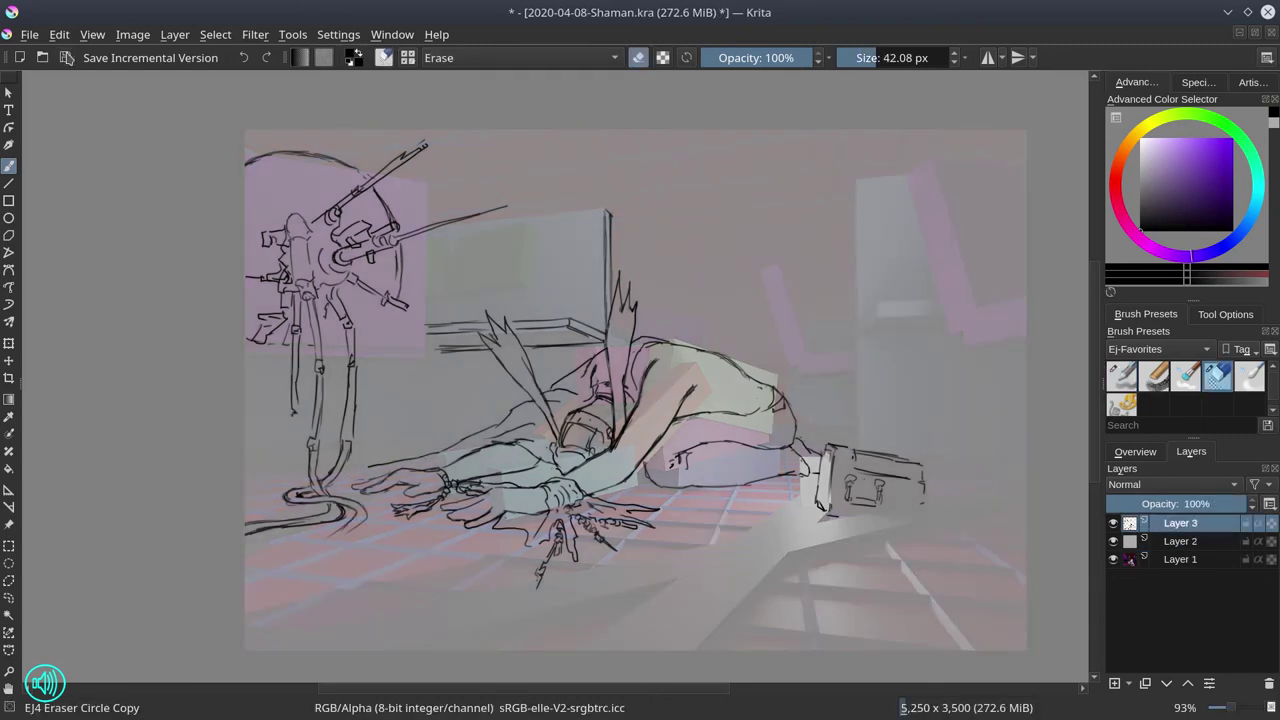
left_click(65, 58)
key("slash")
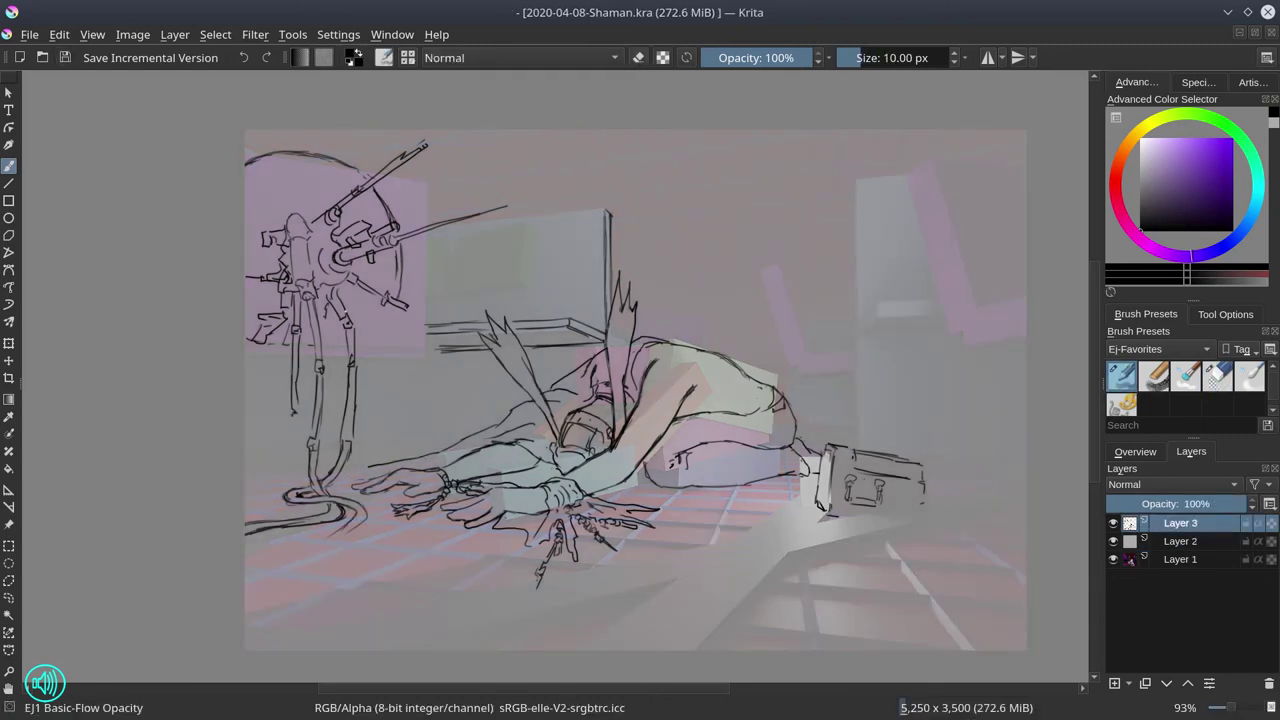
left_click_drag(352, 308, 388, 344)
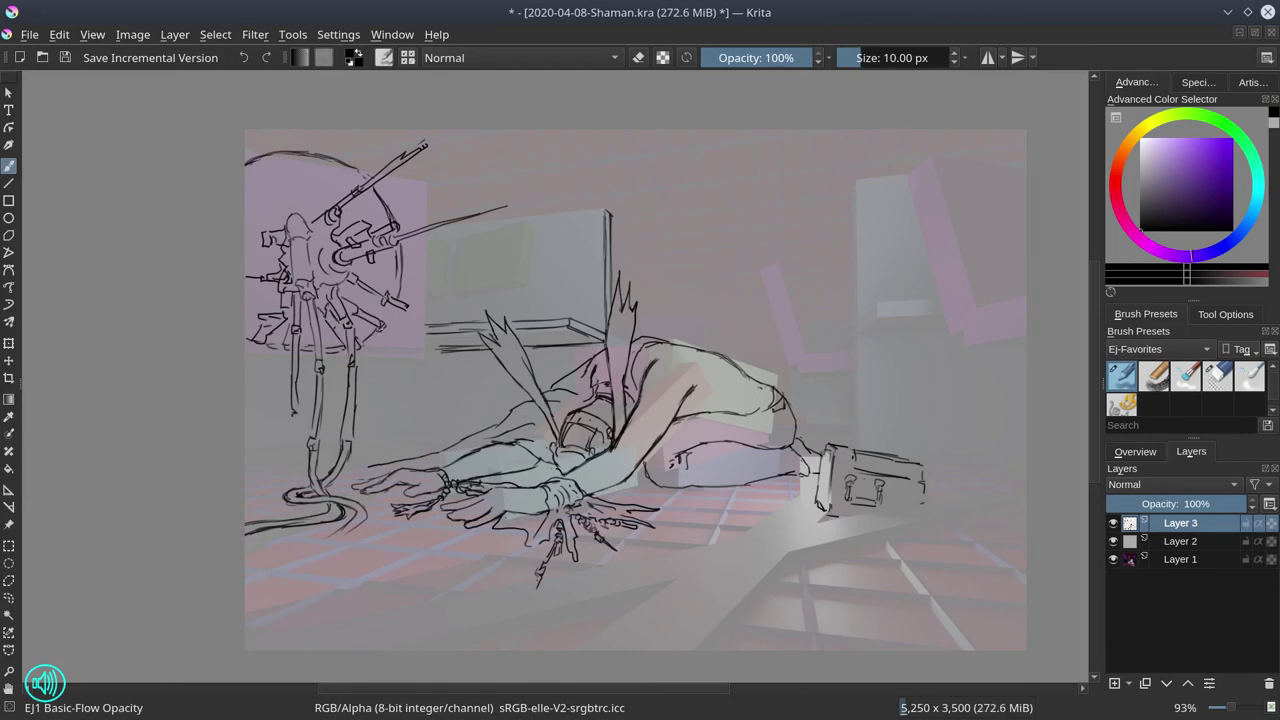
Lower the white wash to 56% opacity and outline the machine with a polygonal selection.
left_click(1180, 541)
left_click(1184, 503)
left_click(8, 580)
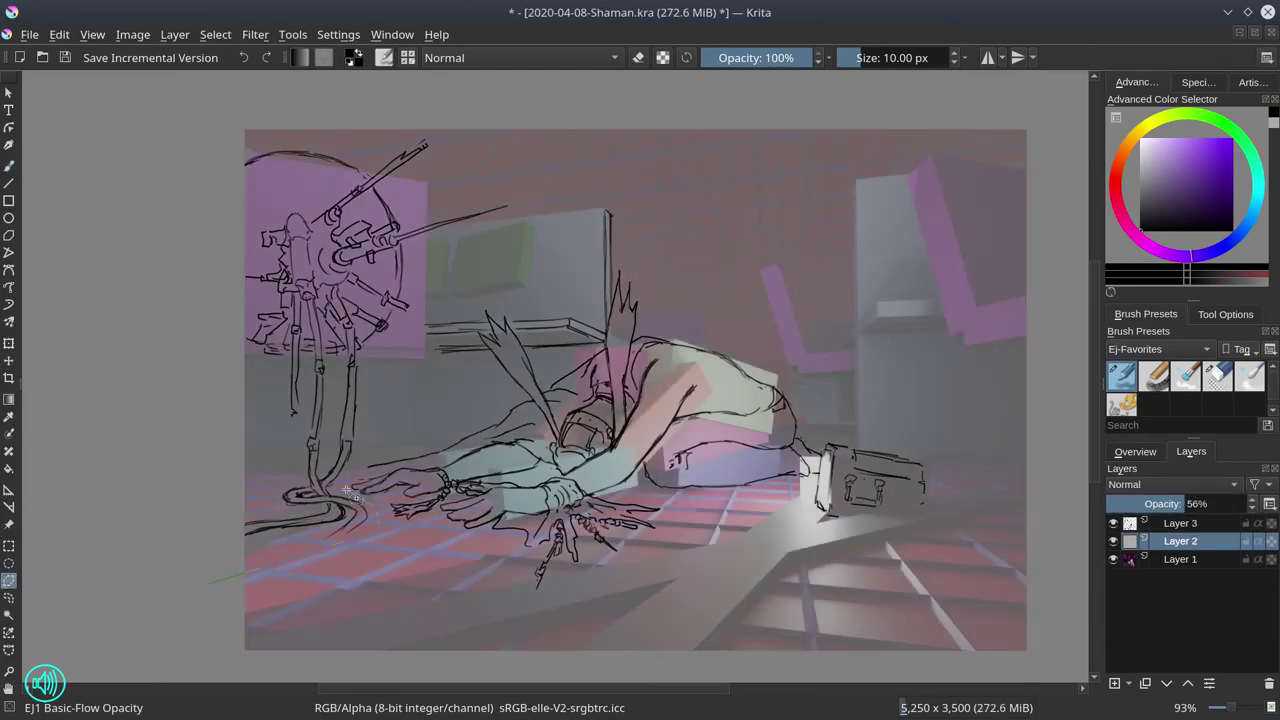
left_click_drag(210, 580, 148, 150)
double_click(148, 150)
left_click(1113, 541)
left_click(1113, 559)
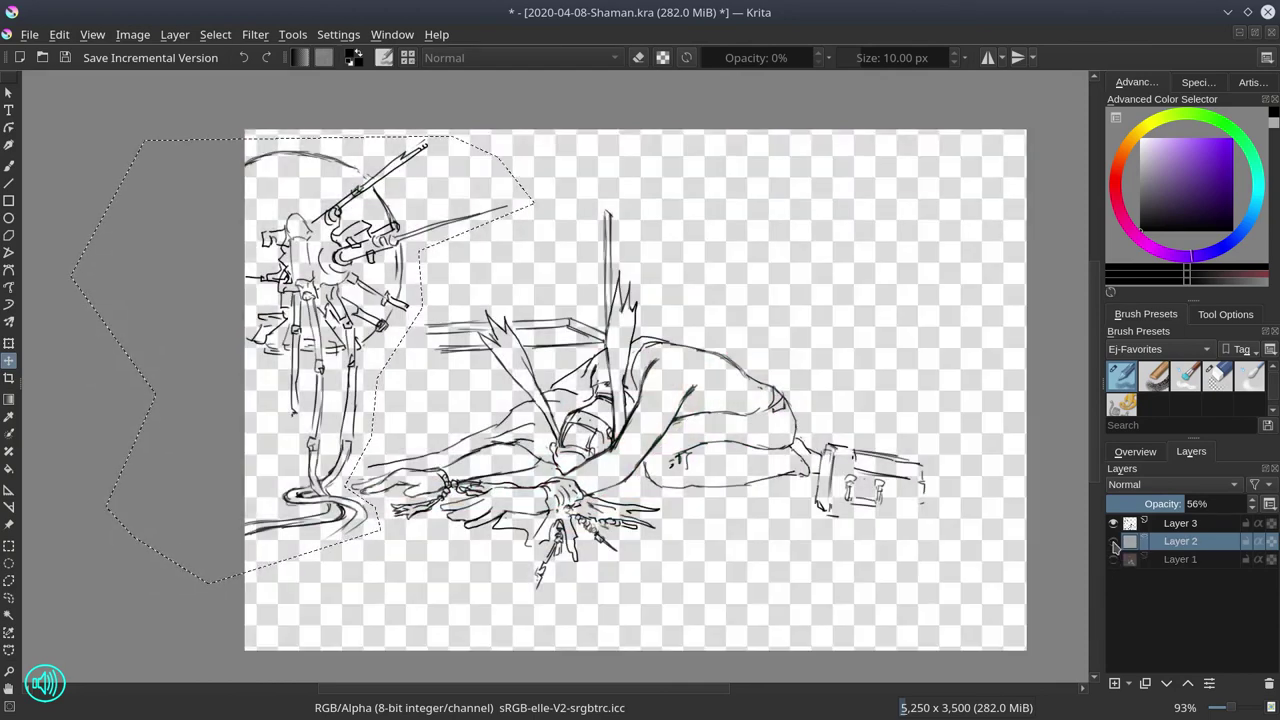
left_click(1180, 523)
Cut and paste the machine sketch, shift it slightly right and merge it down.
key("ctrl+t")
left_click_drag(512, 460, 487, 458)
key("ctrl+v")
left_click(59, 34)
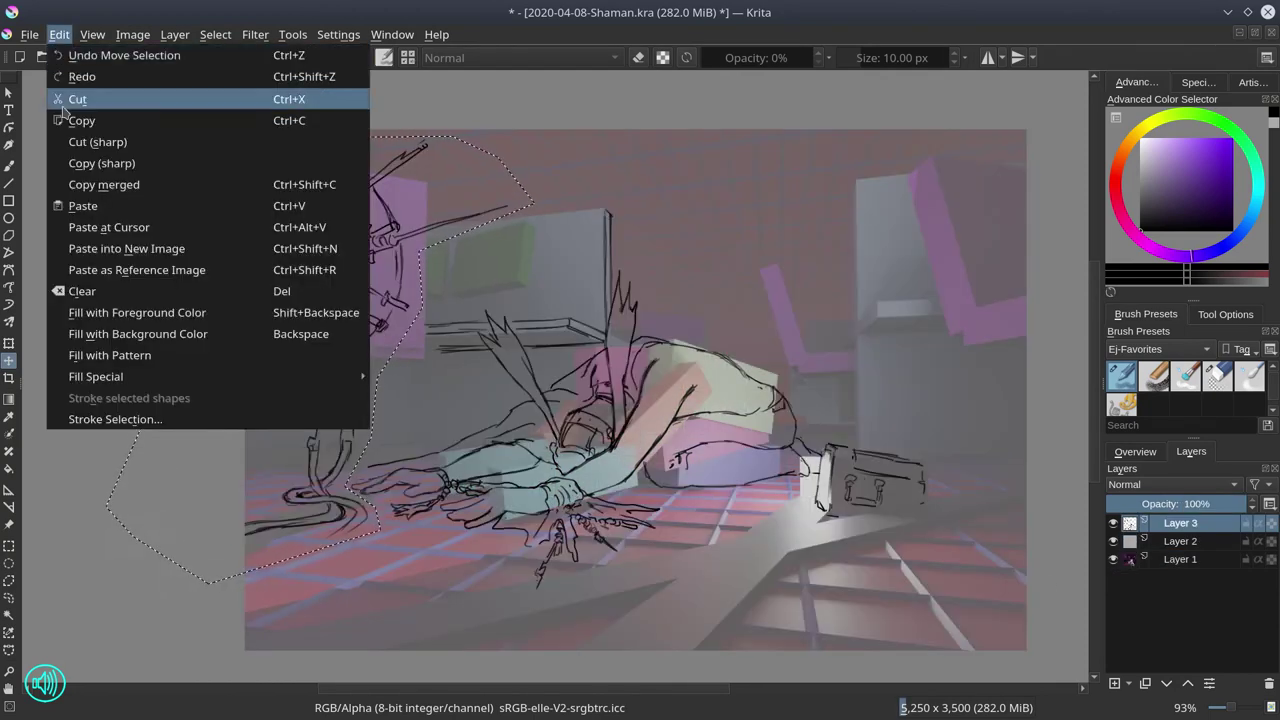
left_click(86, 97)
key("ctrl+t")
left_click_drag(365, 394, 391, 394)
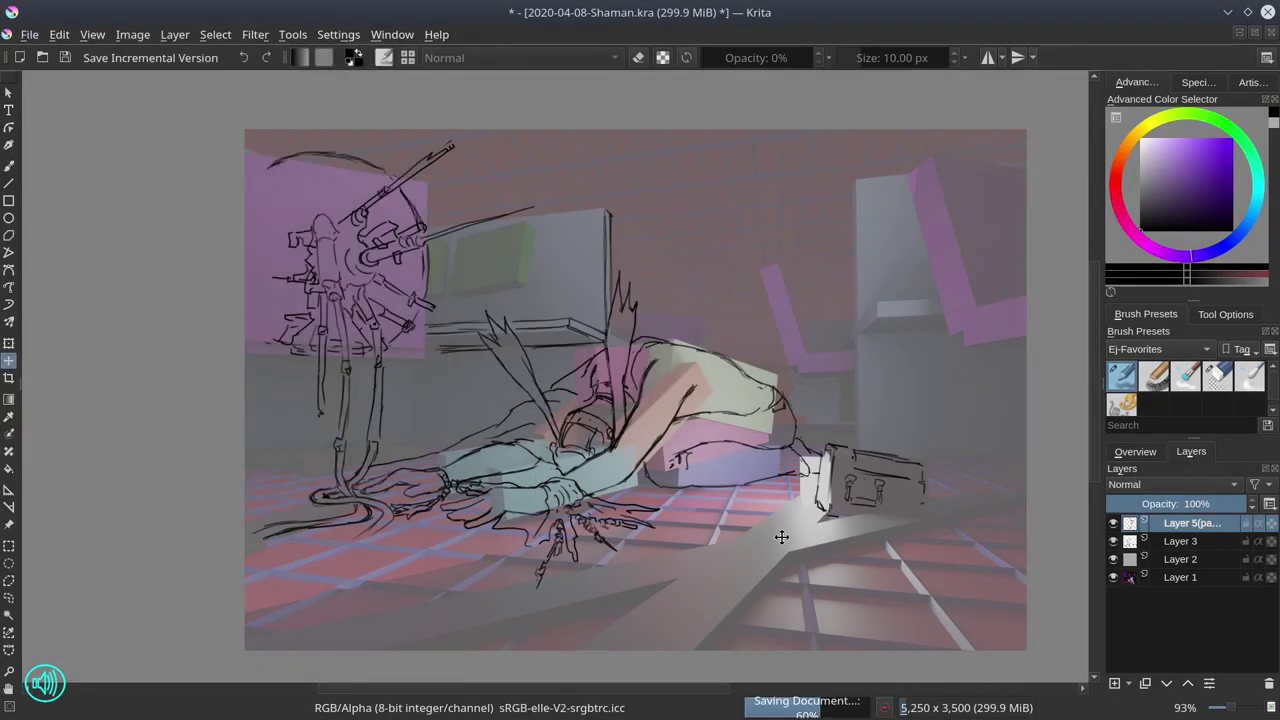
key("slash")
key("slash")
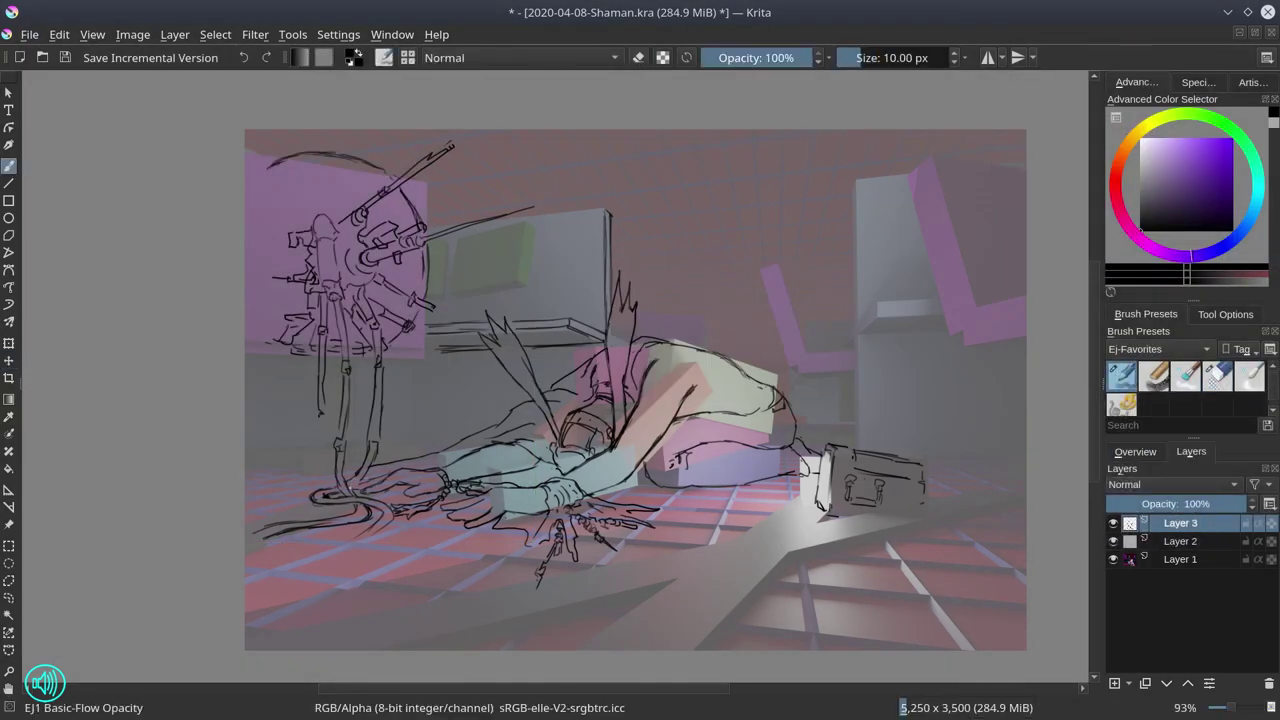
Add strokes left of the figure and on the machine's leg, erasing stray cable bits.
mouse_move(246, 375)
left_mouse_down()
mouse_move(306, 369)
mouse_move(304, 498)
left_mouse_up()
key("slash")
left_click_drag(324, 402, 327, 450)
left_click_drag(246, 520, 274, 510)
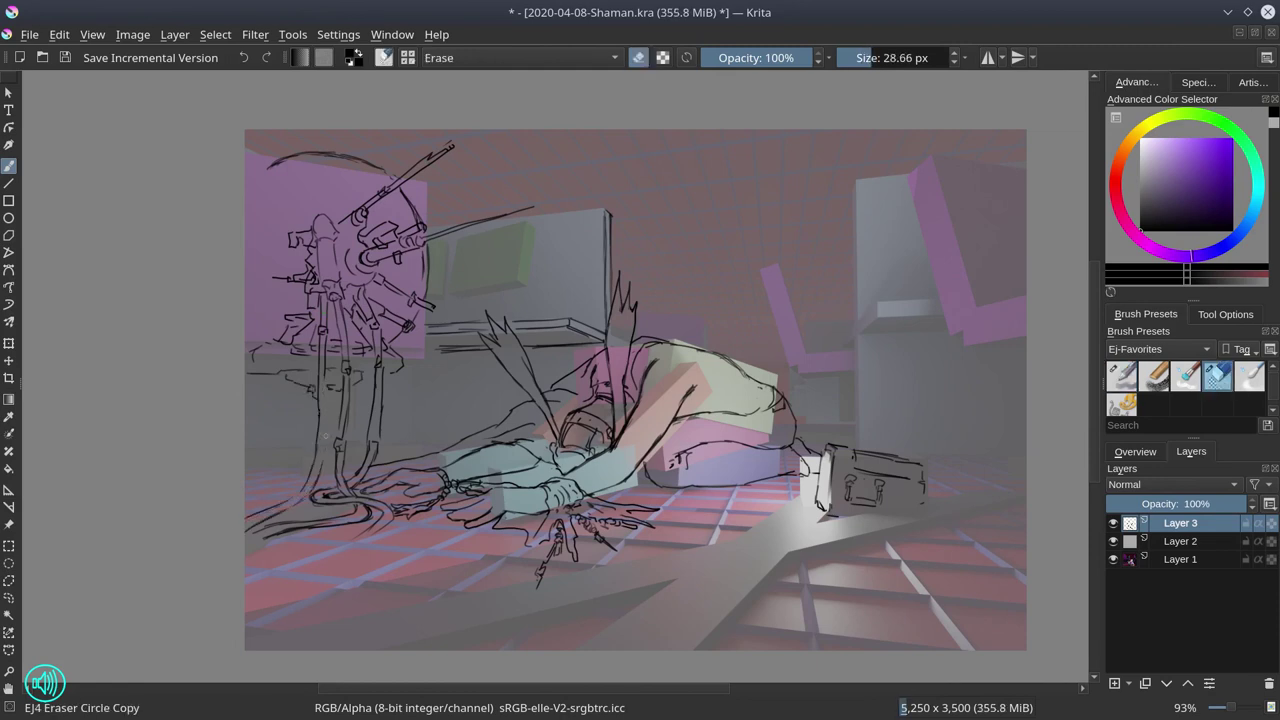
key("slash")
mouse_move(310, 454)
left_mouse_down()
mouse_move(294, 472)
mouse_move(250, 454)
left_mouse_up()
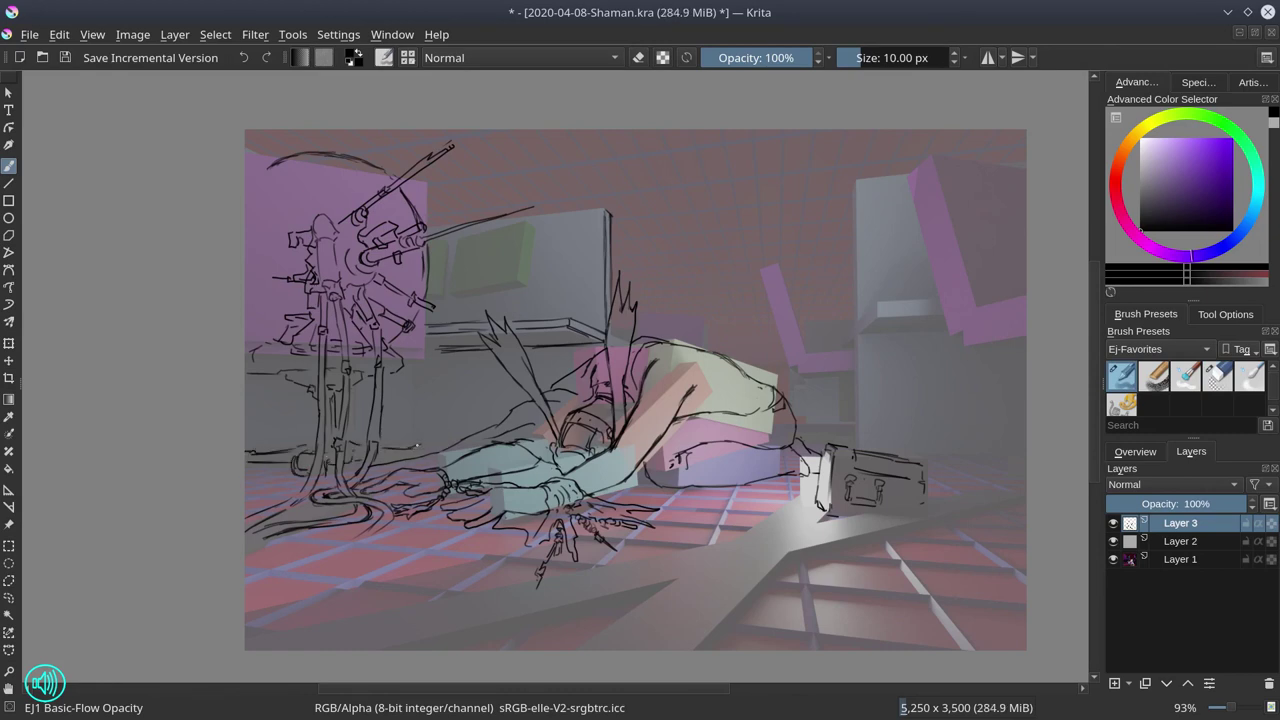
mouse_move(358, 469)
left_mouse_down()
mouse_move(268, 478)
mouse_move(320, 473)
left_mouse_up()
key("e")
key("e")
Draw pencil lines along and below the bench edge, then view the bare line art mirrored.
left_click_drag(250, 313, 280, 345)
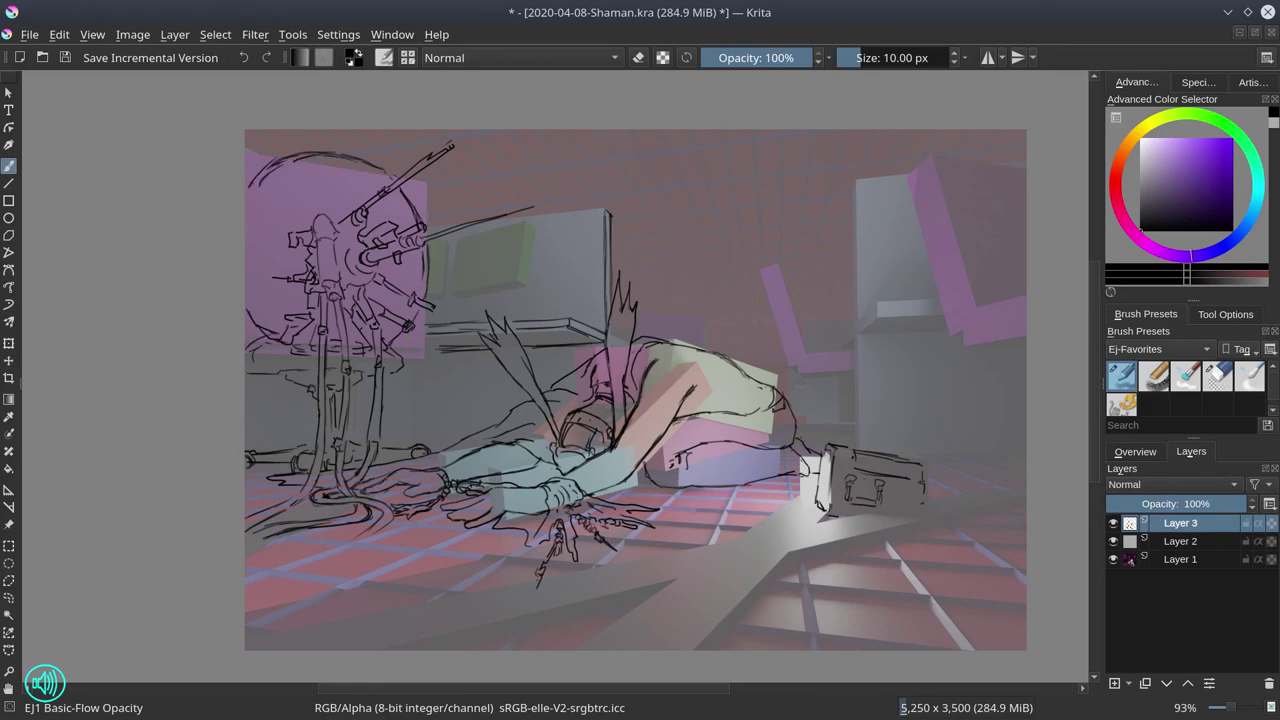
left_click_drag(404, 336, 464, 322)
left_click_drag(514, 322, 572, 316)
left_click_drag(419, 352, 414, 407)
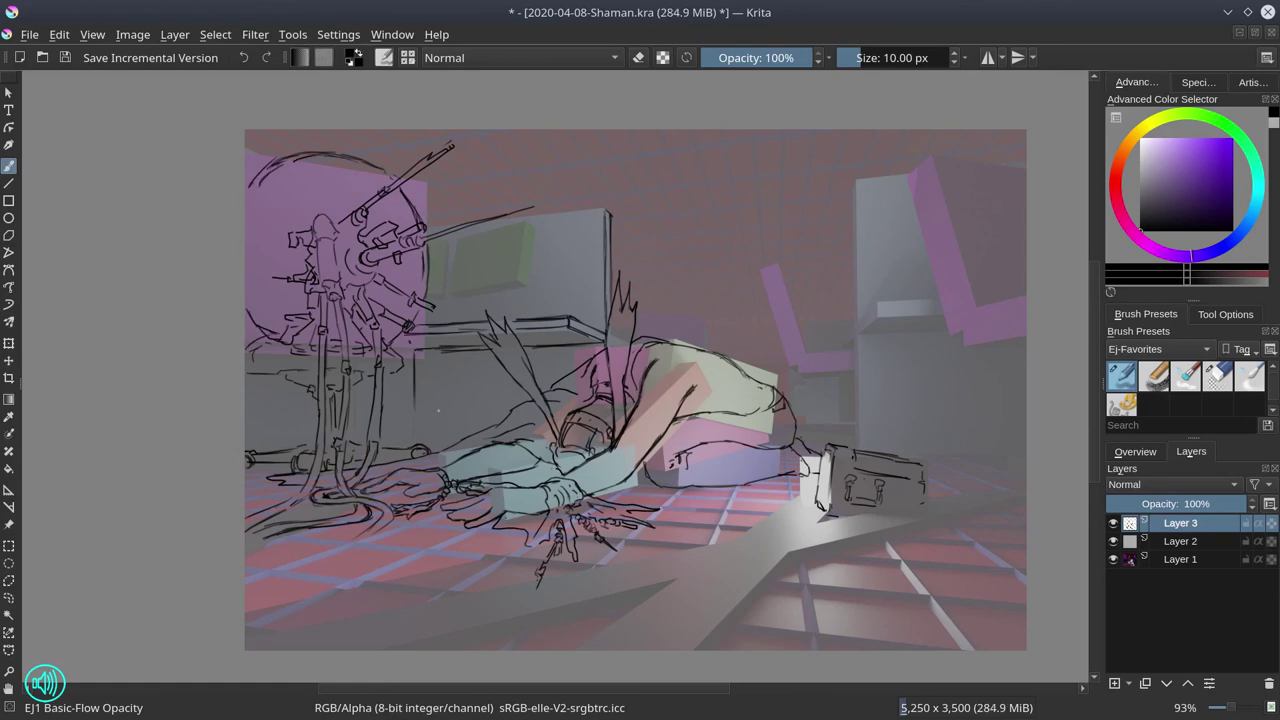
left_click(1217, 375)
left_click(1113, 559)
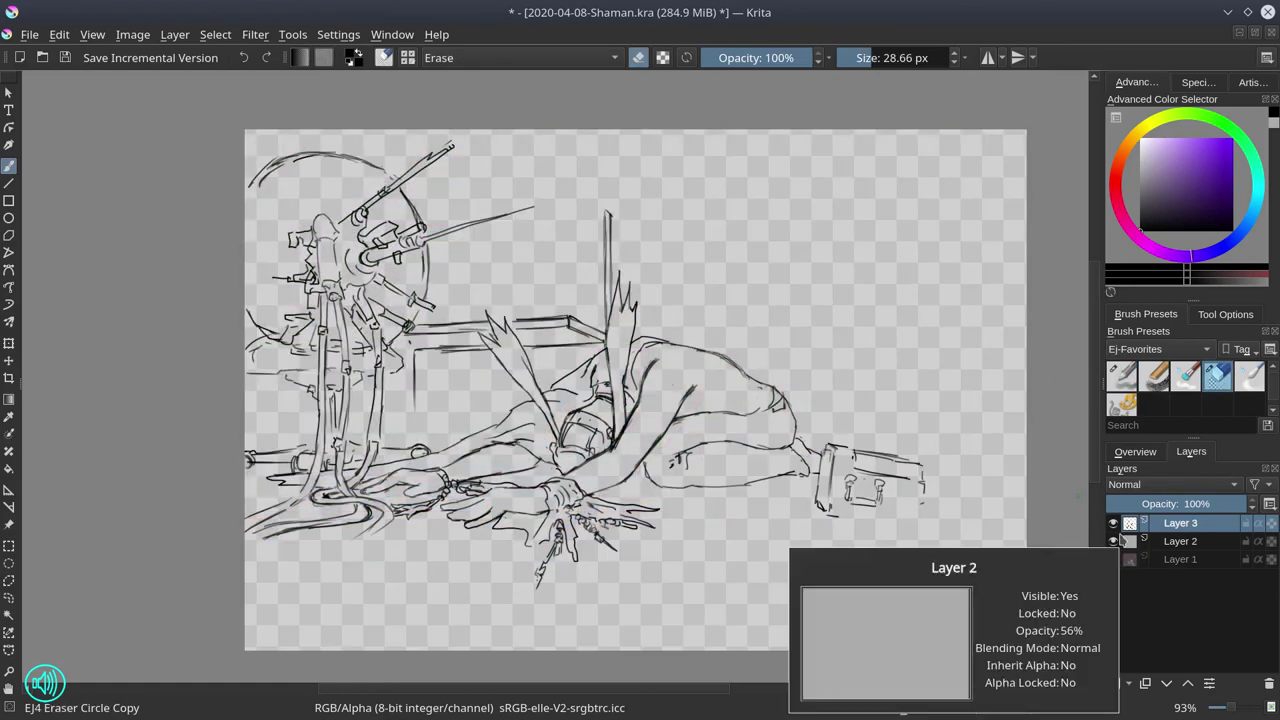
left_click(1135, 451)
key("m")
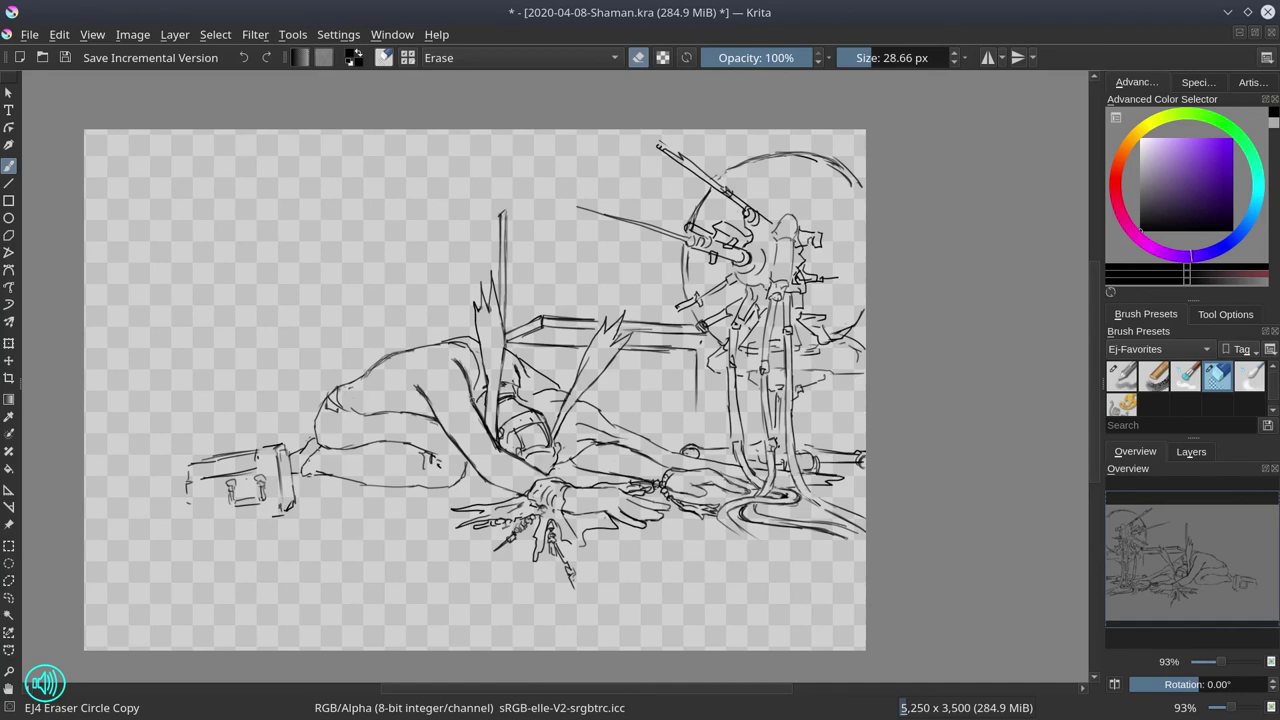
Save the sketch, toggle between inking brush and circle eraser, and shrink the eraser to about 23 px.
left_click(65, 58)
key("slash")
key("slash")
key("slash")
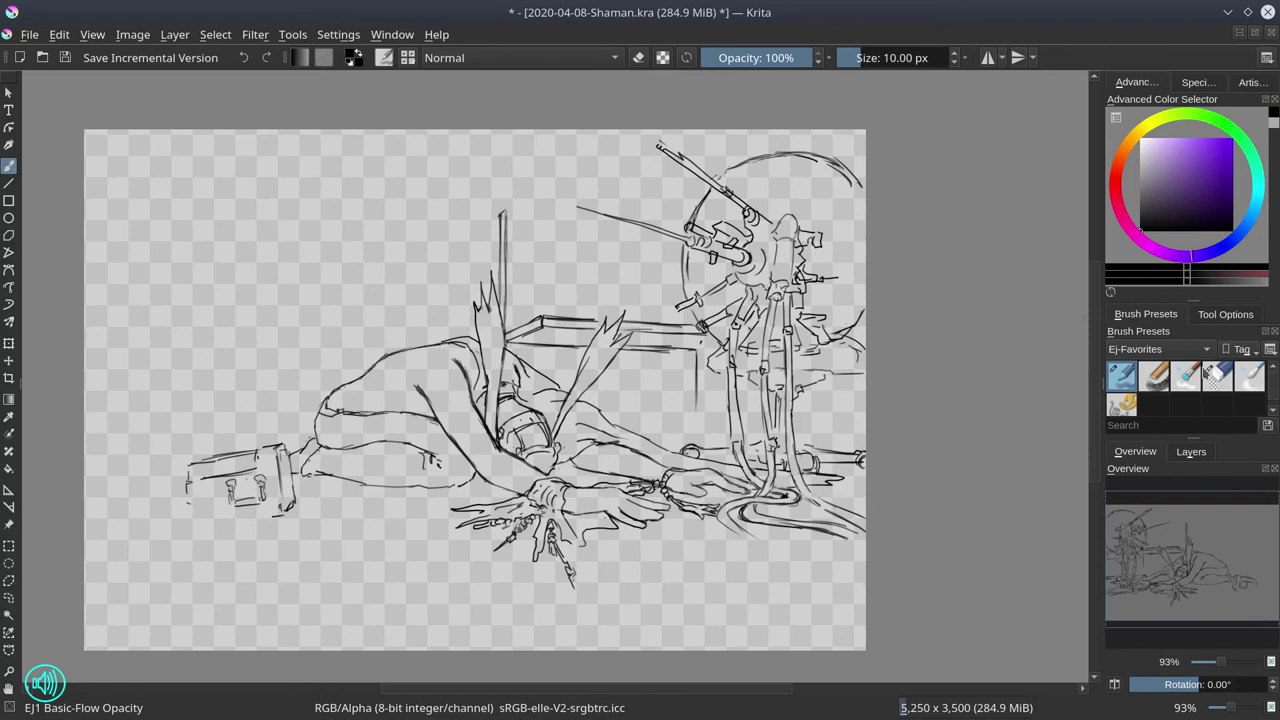
key("slash")
key("slash")
key("slash")
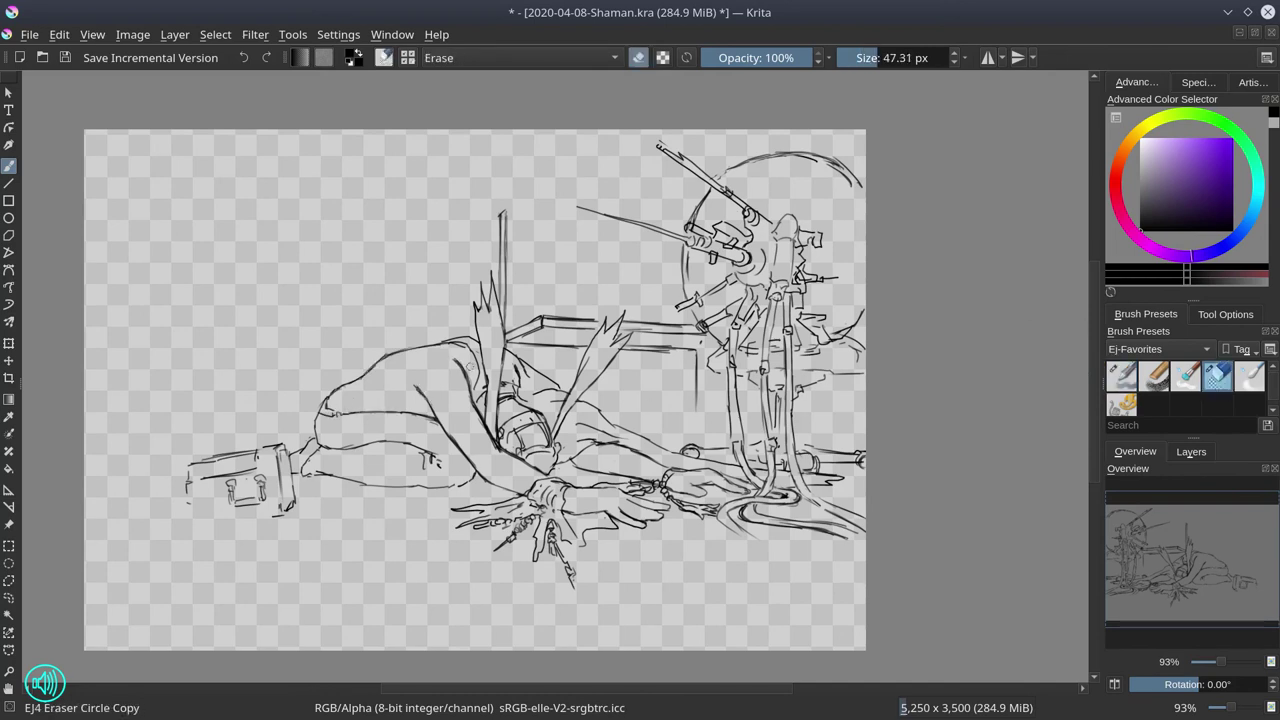
key("bracketleft")
key("slash")
key("slash")
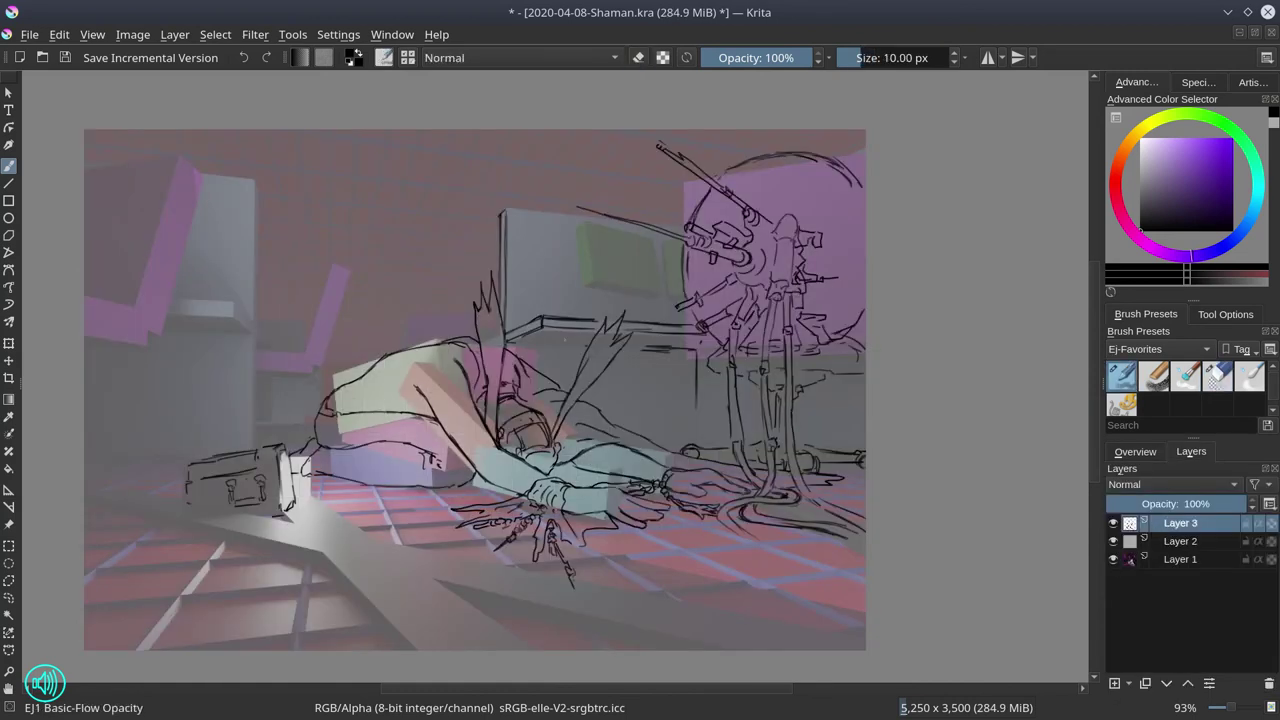
Ink the desk front and its drawers, including the right drawer edges.
mouse_move(550, 339)
left_mouse_down()
mouse_move(592, 339)
mouse_move(638, 426)
left_mouse_up()
mouse_move(556, 341)
left_mouse_down()
mouse_move(549, 367)
mouse_move(632, 395)
left_mouse_up()
left_click_drag(631, 396, 631, 426)
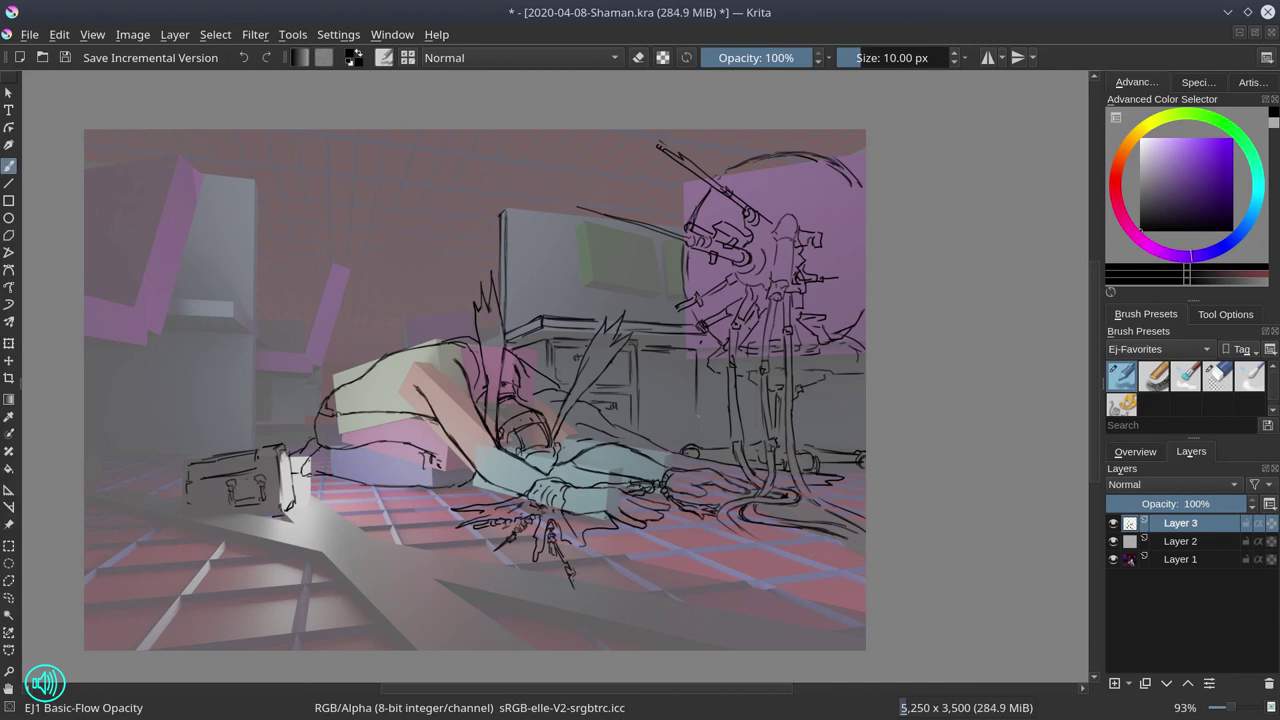
left_click_drag(670, 356, 672, 410)
mouse_move(638, 374)
left_mouse_down()
mouse_move(668, 374)
mouse_move(668, 426)
left_mouse_up()
left_click_drag(650, 436, 696, 442)
Outline the green monitor panel with its left, bottom and right edges.
left_click_drag(584, 224, 586, 282)
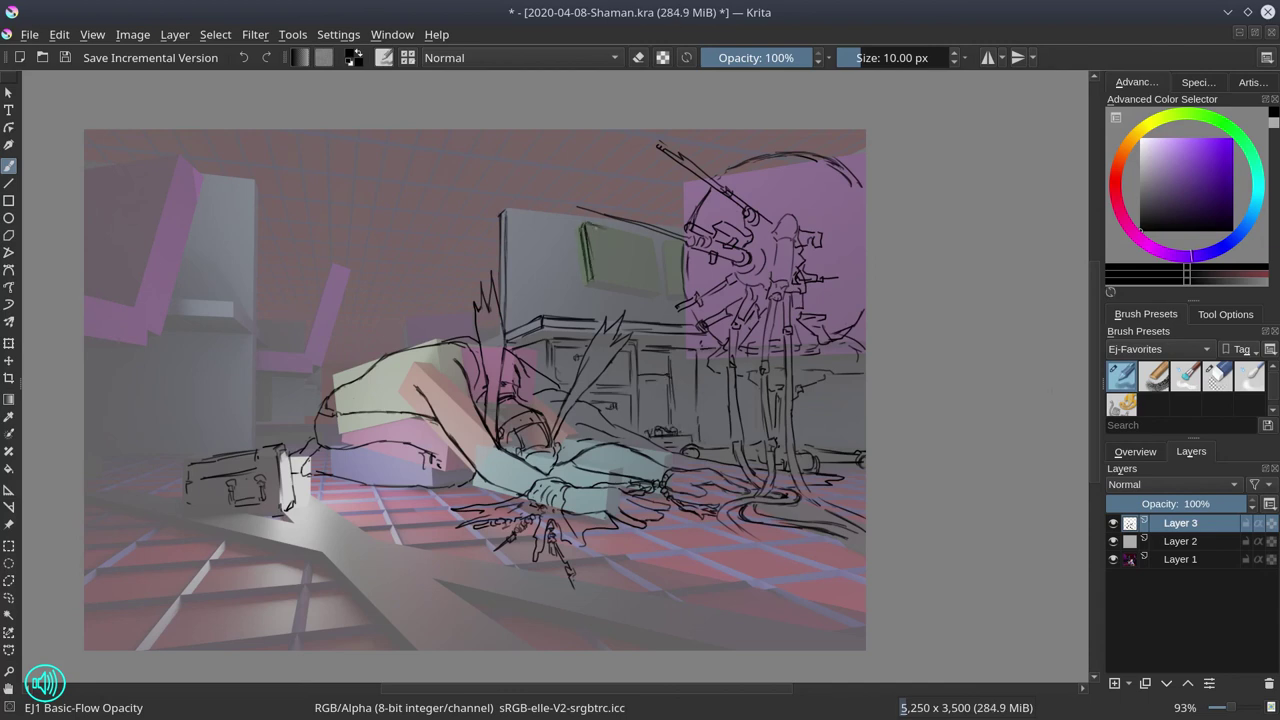
mouse_move(652, 240)
left_mouse_down()
mouse_move(660, 294)
mouse_move(592, 284)
mouse_move(606, 288)
left_mouse_up()
mouse_move(590, 230)
left_mouse_down()
mouse_move(594, 266)
mouse_move(650, 243)
left_mouse_up()
left_click_drag(660, 287, 600, 279)
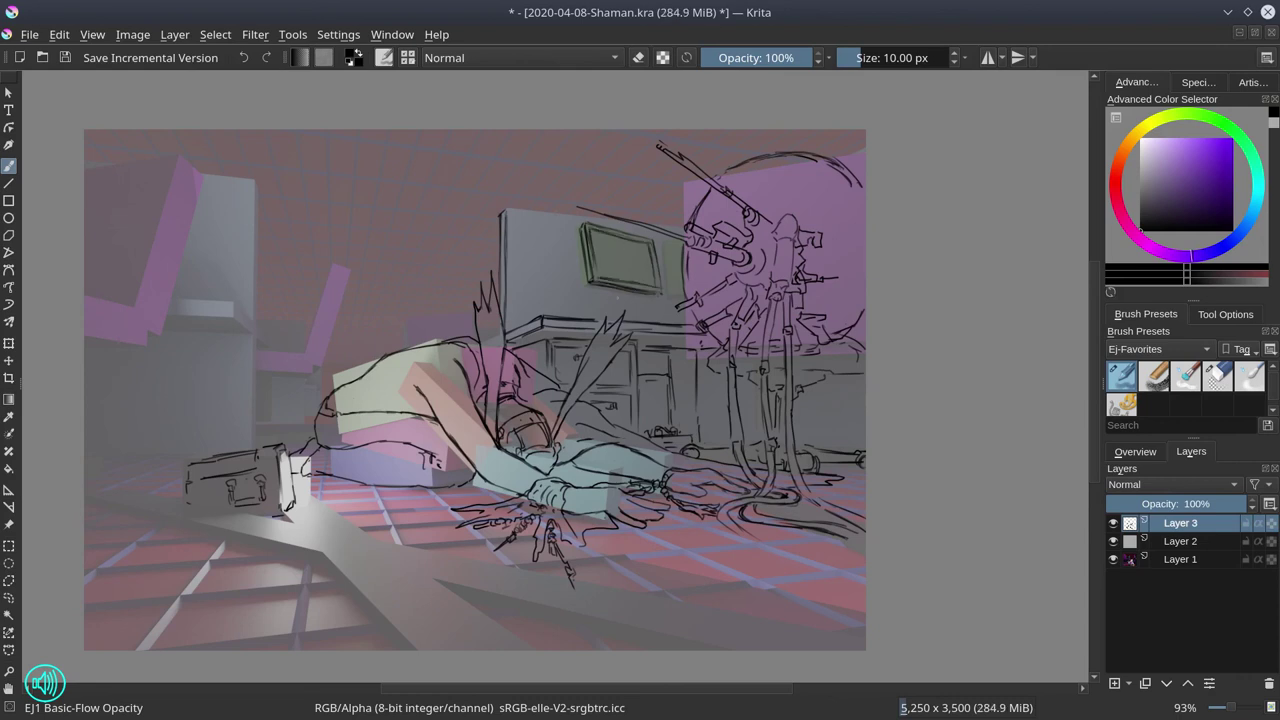
left_click_drag(664, 241, 666, 293)
Add detail to the machine's right side, save, and ink the tubes toward the right edge.
left_click_drag(770, 356, 814, 369)
left_click(1114, 561)
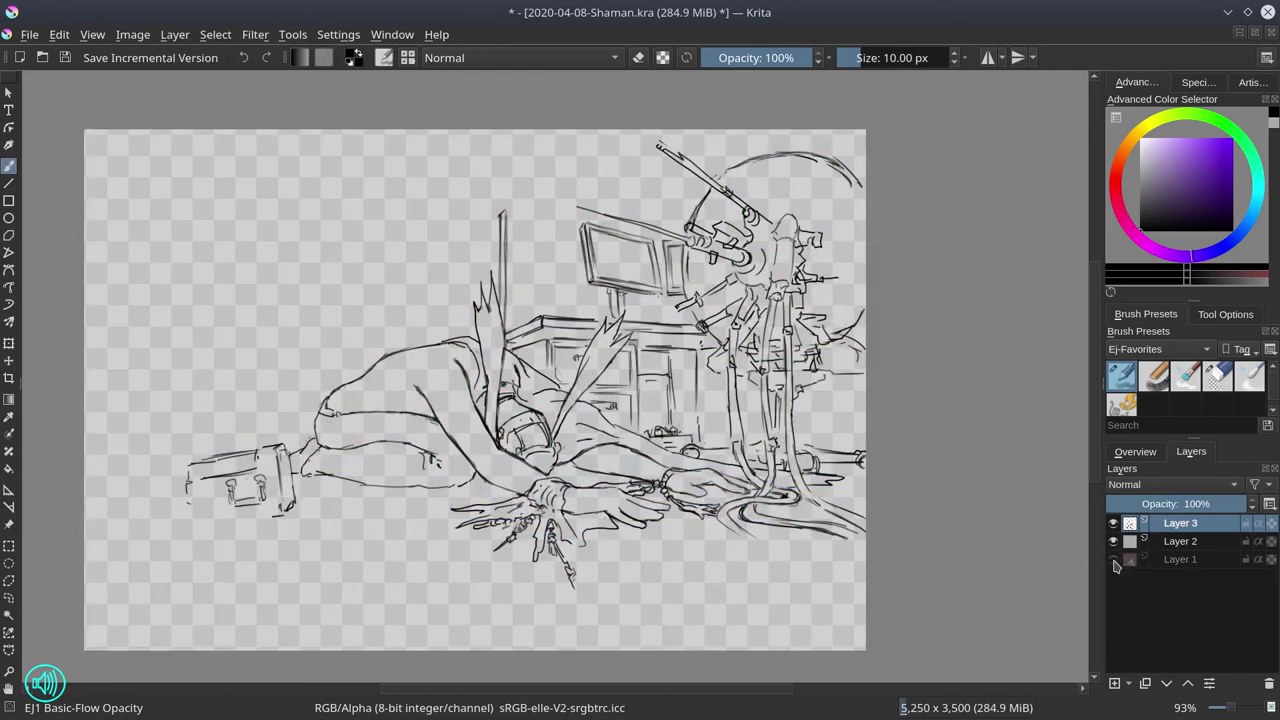
left_click(65, 57)
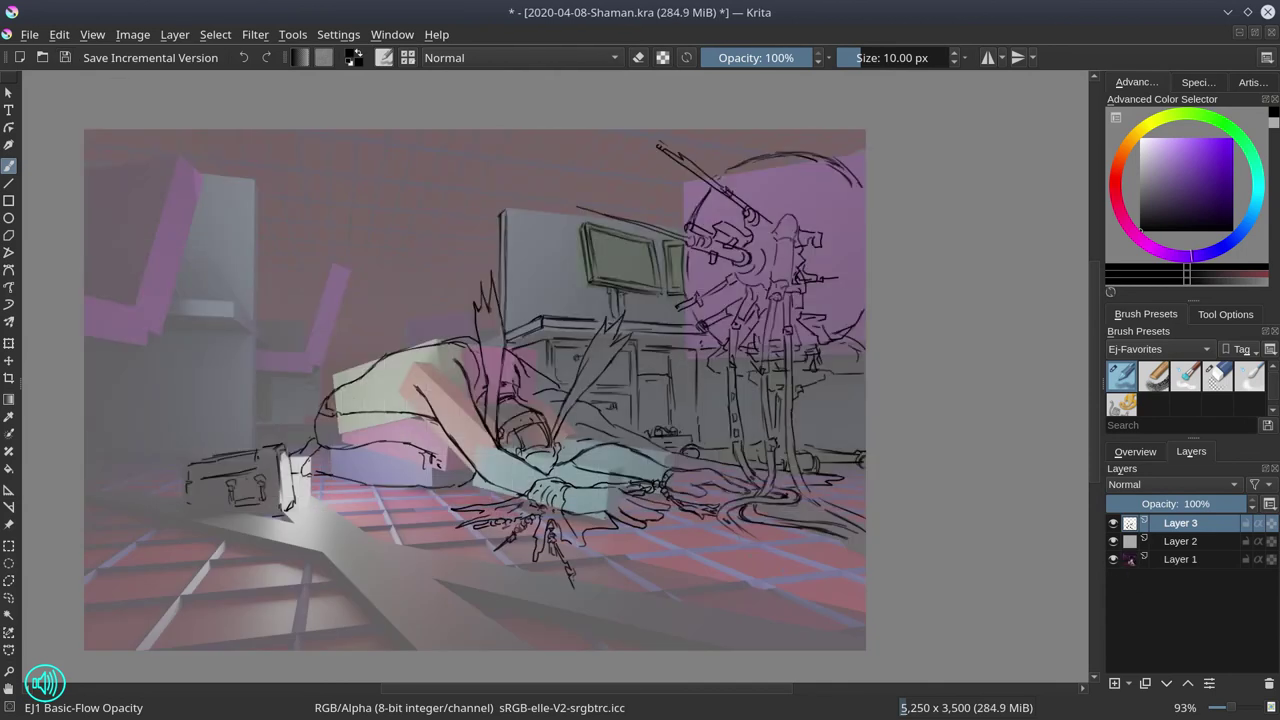
left_click(1114, 559)
mouse_move(762, 540)
left_mouse_down()
mouse_move(806, 622)
mouse_move(754, 550)
left_mouse_up()
left_click_drag(846, 538, 866, 548)
left_click_drag(800, 614, 866, 632)
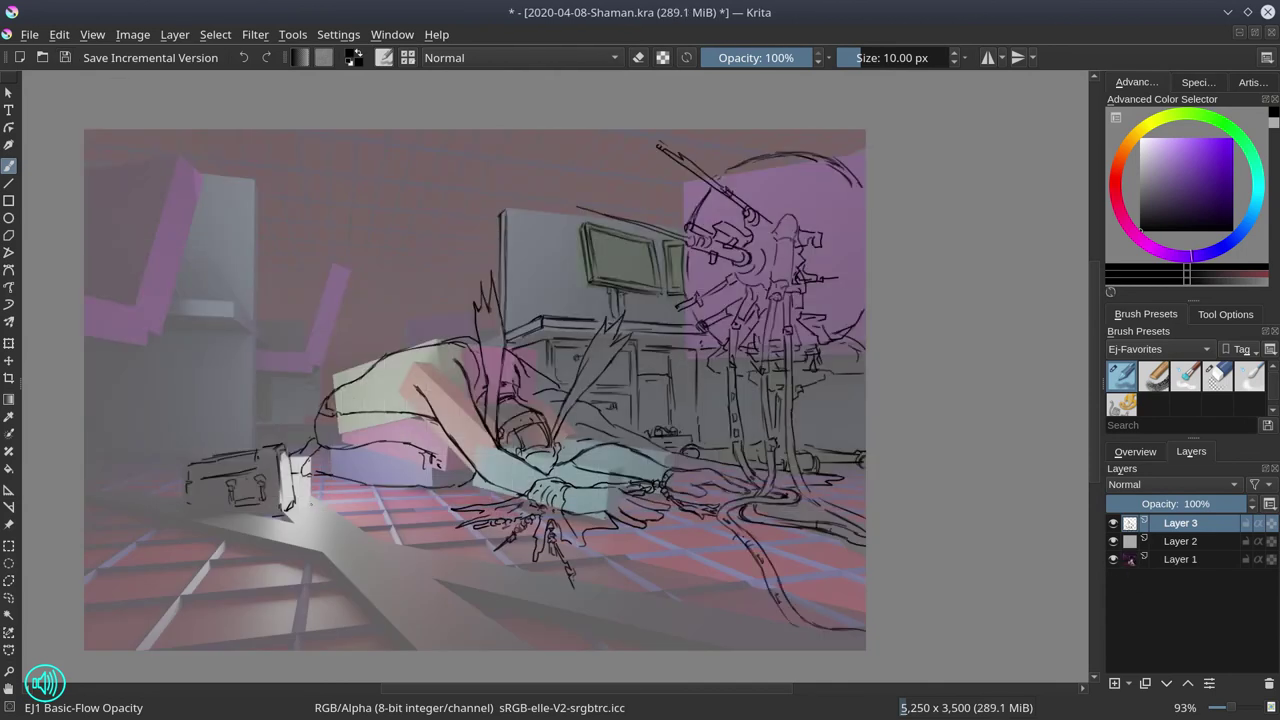
Ink the case's lower edge and cables running down from it to the bottom left.
mouse_move(296, 492)
left_mouse_down()
mouse_move(350, 610)
mouse_move(418, 650)
mouse_move(376, 558)
left_mouse_up()
left_click_drag(180, 498, 274, 522)
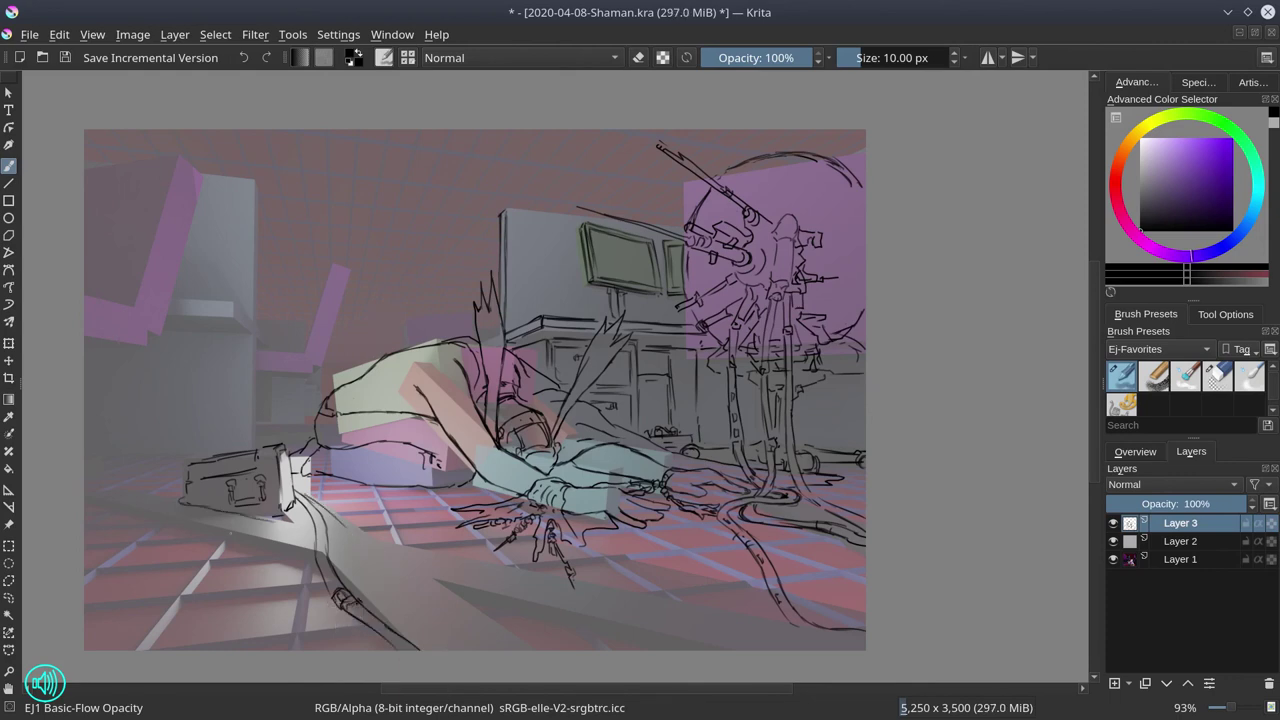
key("ctrl+z")
left_click_drag(182, 504, 262, 514)
left_click_drag(264, 510, 316, 530)
mouse_move(176, 506)
left_mouse_down()
mouse_move(256, 582)
mouse_move(300, 650)
left_mouse_up()
left_click_drag(214, 512, 312, 528)
mouse_move(150, 492)
left_mouse_down()
mouse_move(176, 508)
mouse_move(170, 556)
mouse_move(112, 638)
mouse_move(120, 648)
left_mouse_up()
left_click_drag(266, 594, 246, 618)
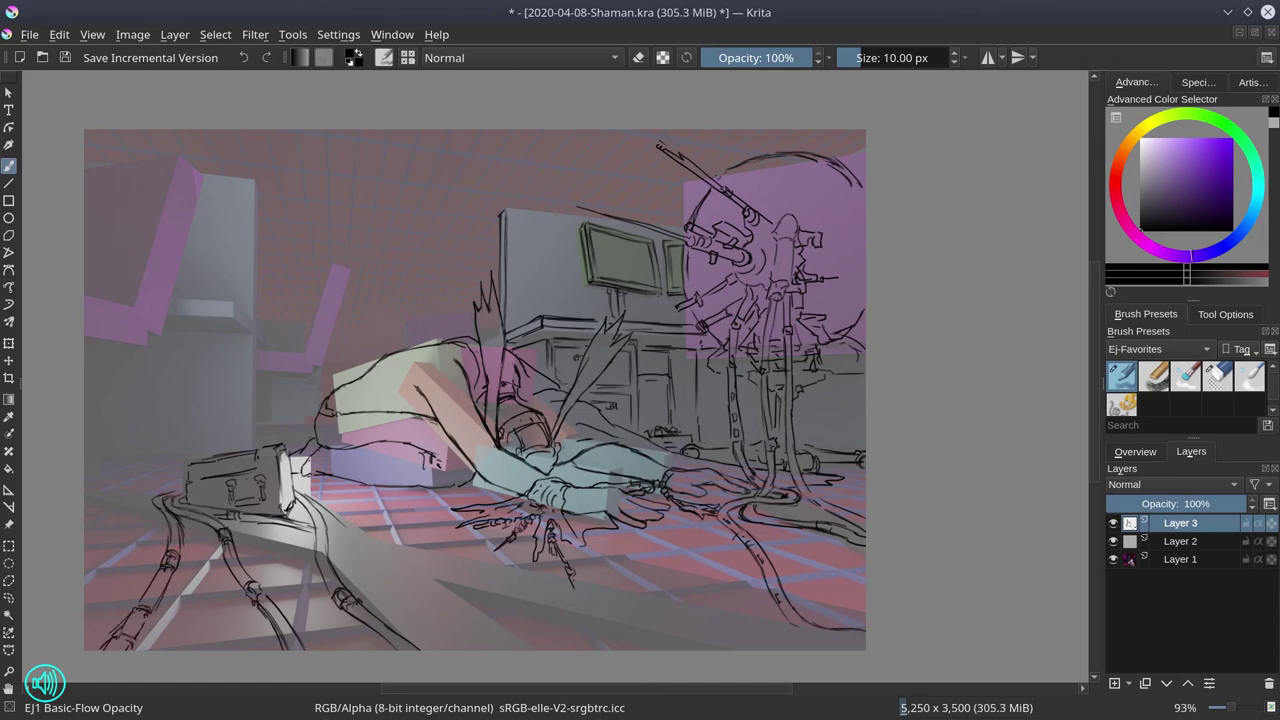
Refine the bottom-left cables, save Shaman.kra, and show the render beneath again.
left_click(1114, 560)
key("slash")
key("slash")
key("slash")
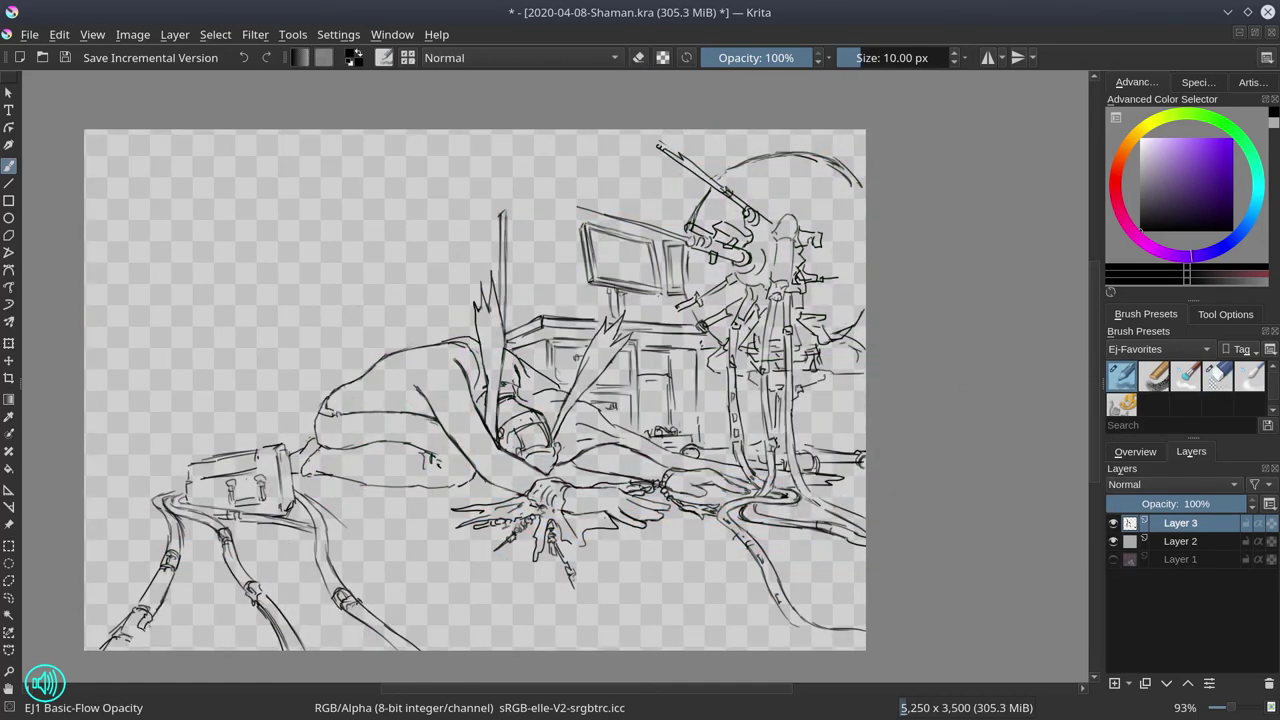
key("slash")
left_click_drag(224, 542, 274, 650)
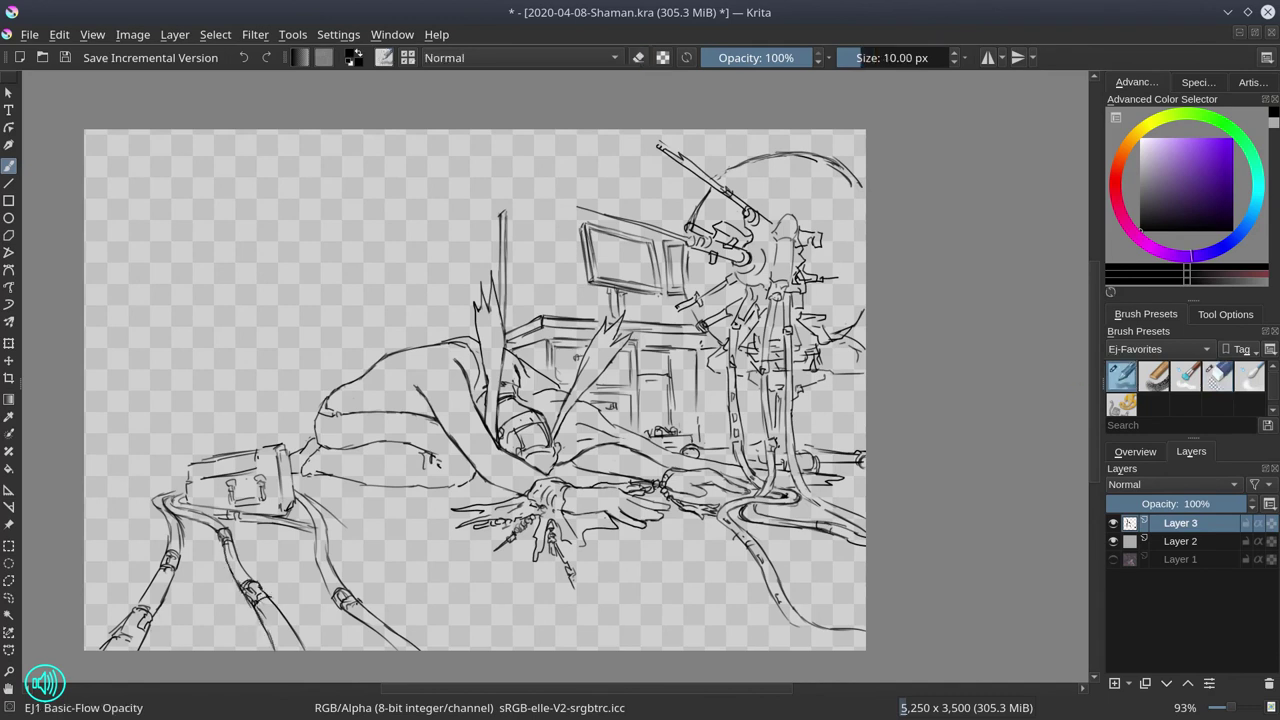
left_click_drag(180, 518, 230, 538)
left_click_drag(316, 554, 354, 612)
left_click_drag(344, 590, 382, 646)
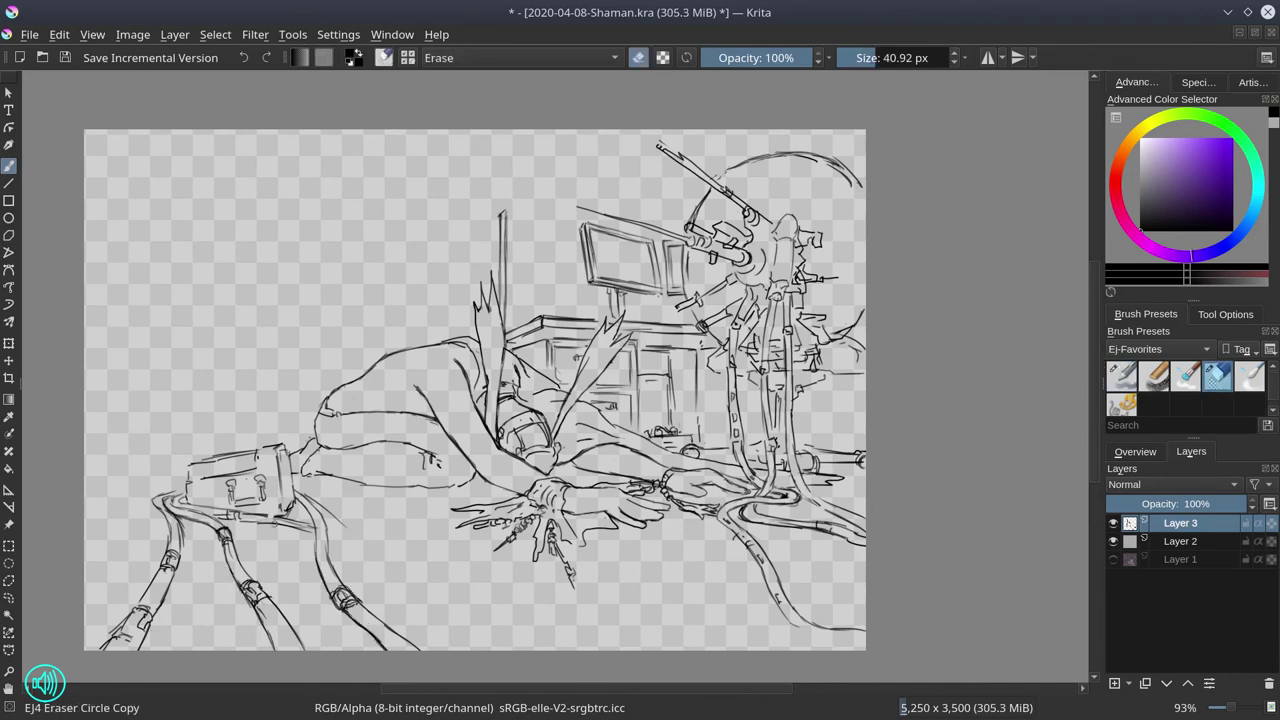
key("ctrl+s")
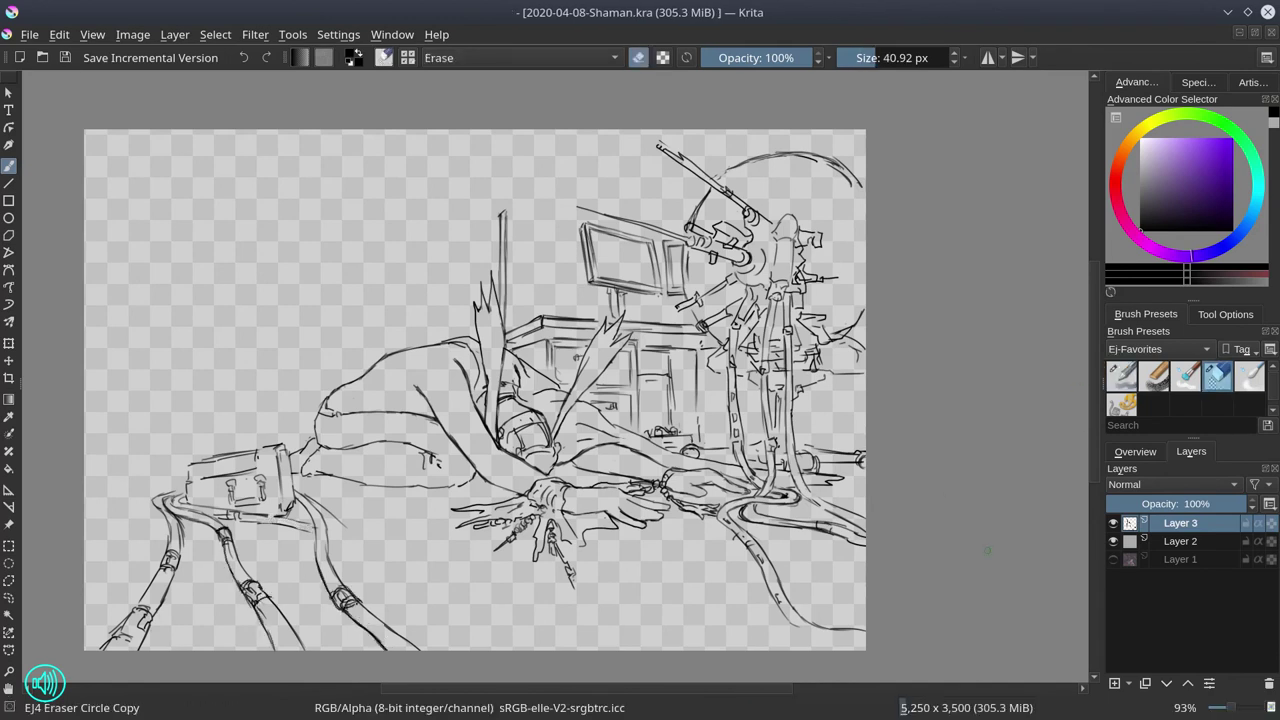
left_click(1114, 560)
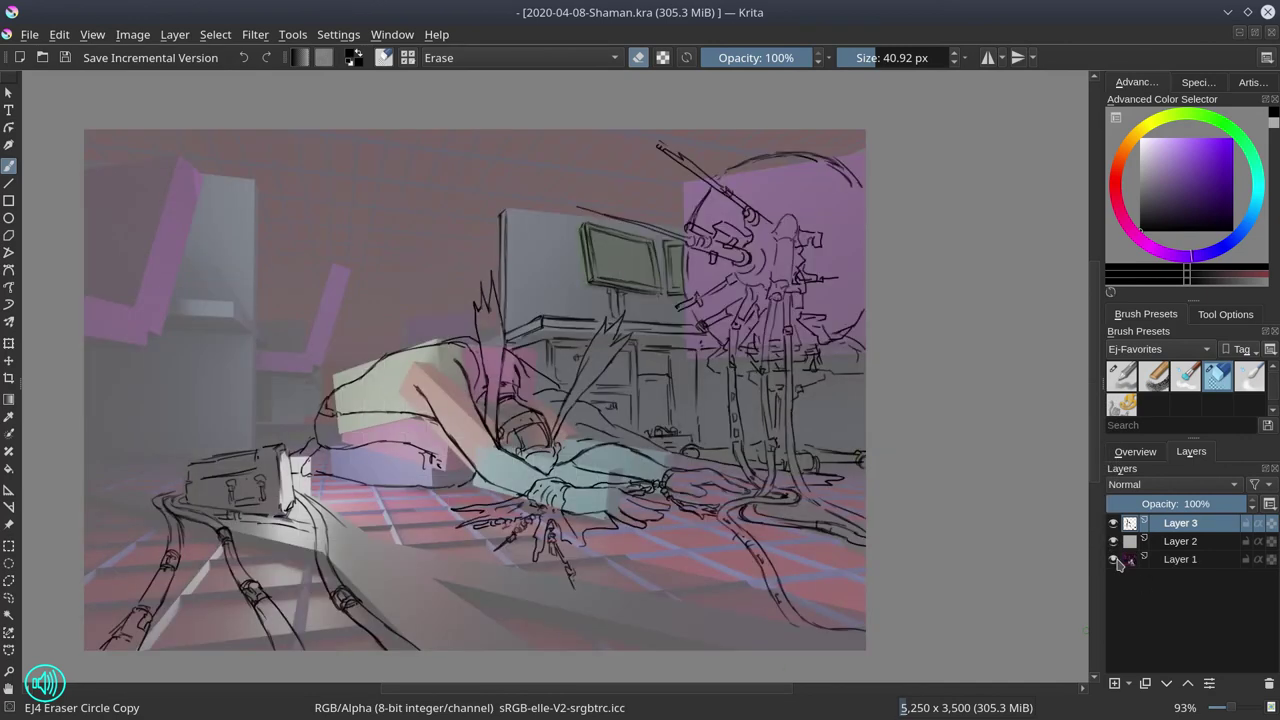
left_click(1120, 378)
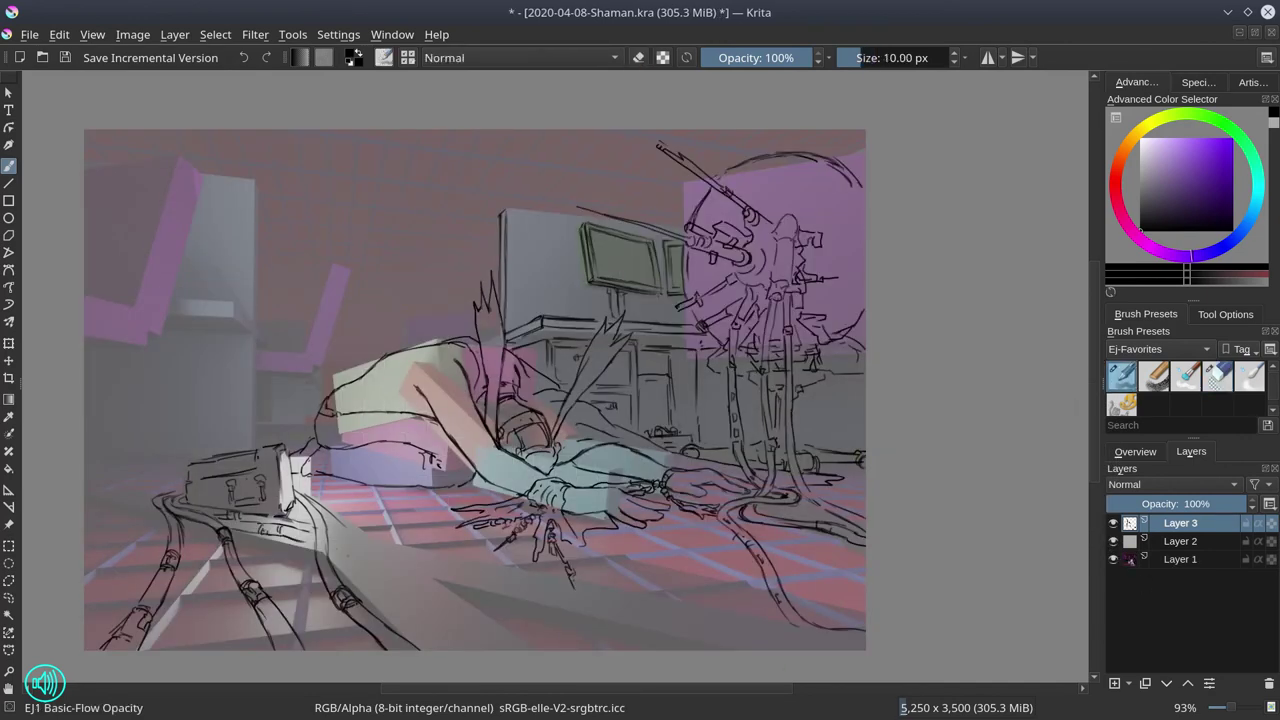
Ink long cable lines across the lower floor.
left_click_drag(330, 540, 405, 578)
left_click_drag(230, 526, 486, 594)
left_click_drag(404, 566, 780, 650)
left_click_drag(438, 592, 618, 640)
left_click_drag(540, 622, 678, 650)
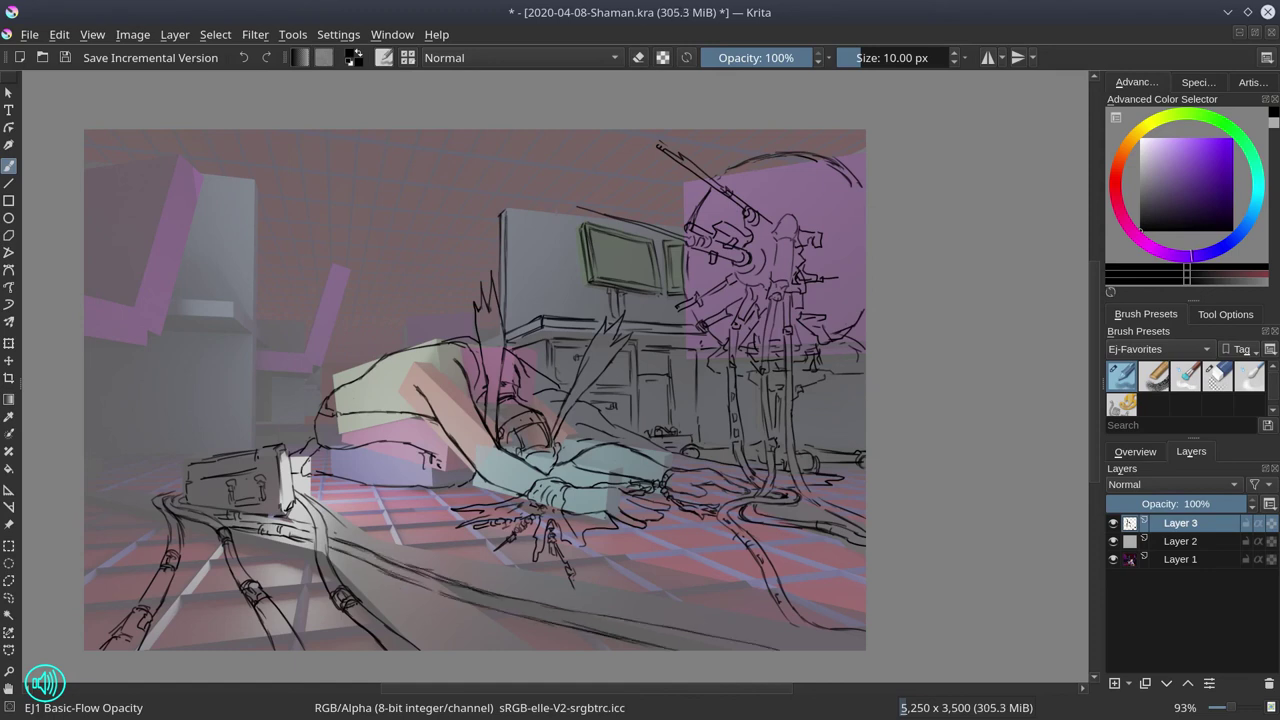
left_click_drag(406, 566, 484, 576)
Add short strokes and small details on the lower cables, erasing a stray stretch of line with the eraser preset.
key("slash")
key("slash")
mouse_move(368, 543)
left_mouse_down()
mouse_move(634, 579)
mouse_move(736, 610)
left_mouse_up()
key("slash")
key("slash")
left_click_drag(666, 584, 800, 644)
left_click_drag(700, 628, 732, 590)
left_click_drag(644, 586, 586, 582)
key("slash")
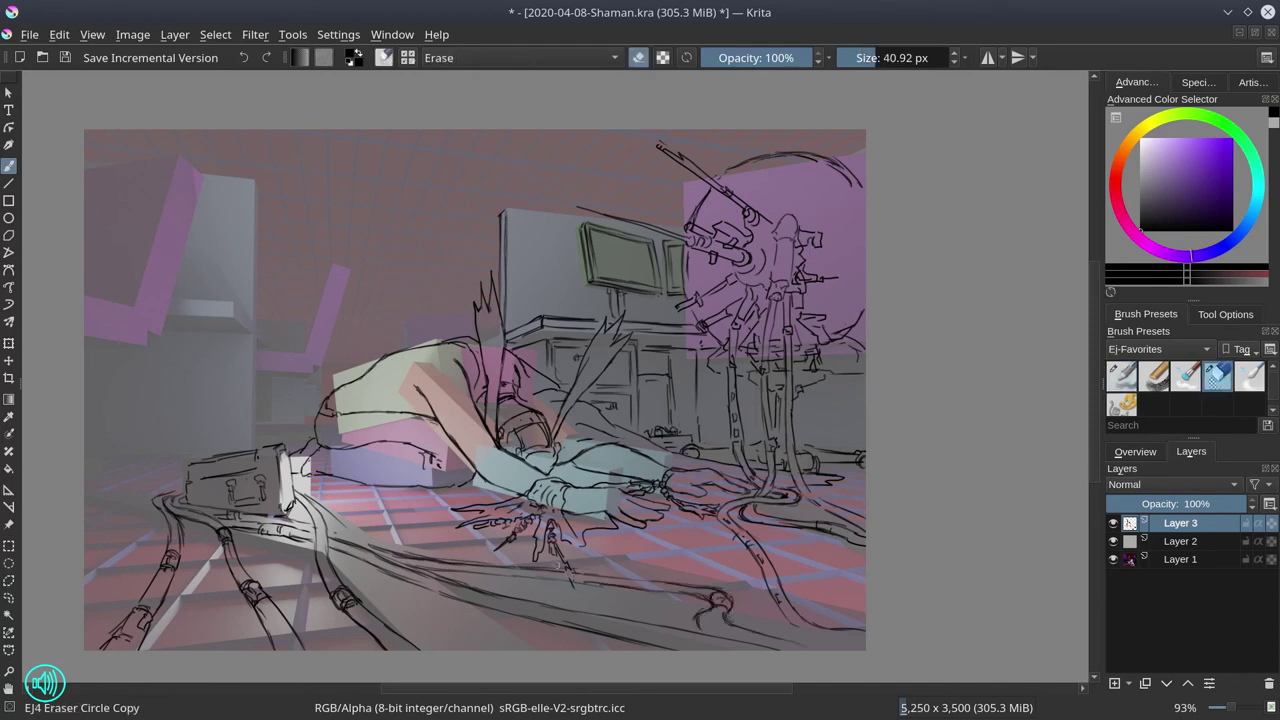
left_click_drag(498, 562, 390, 556)
key("slash")
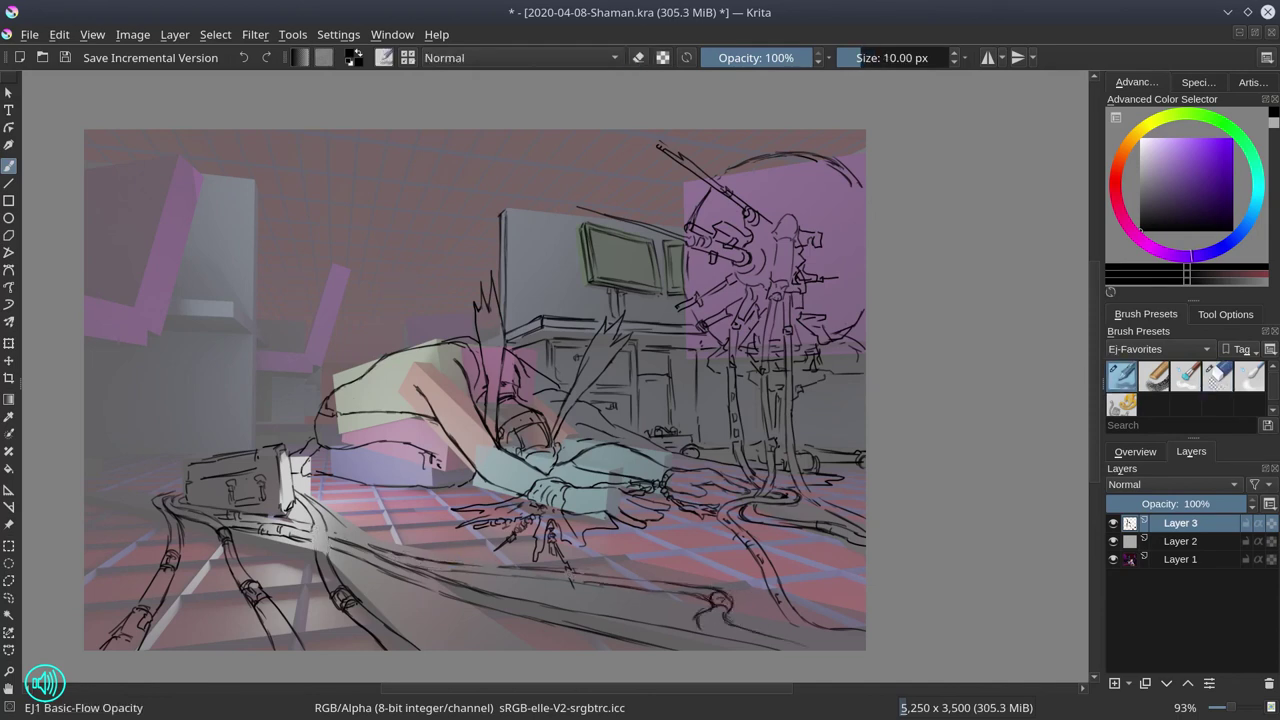
key("slash")
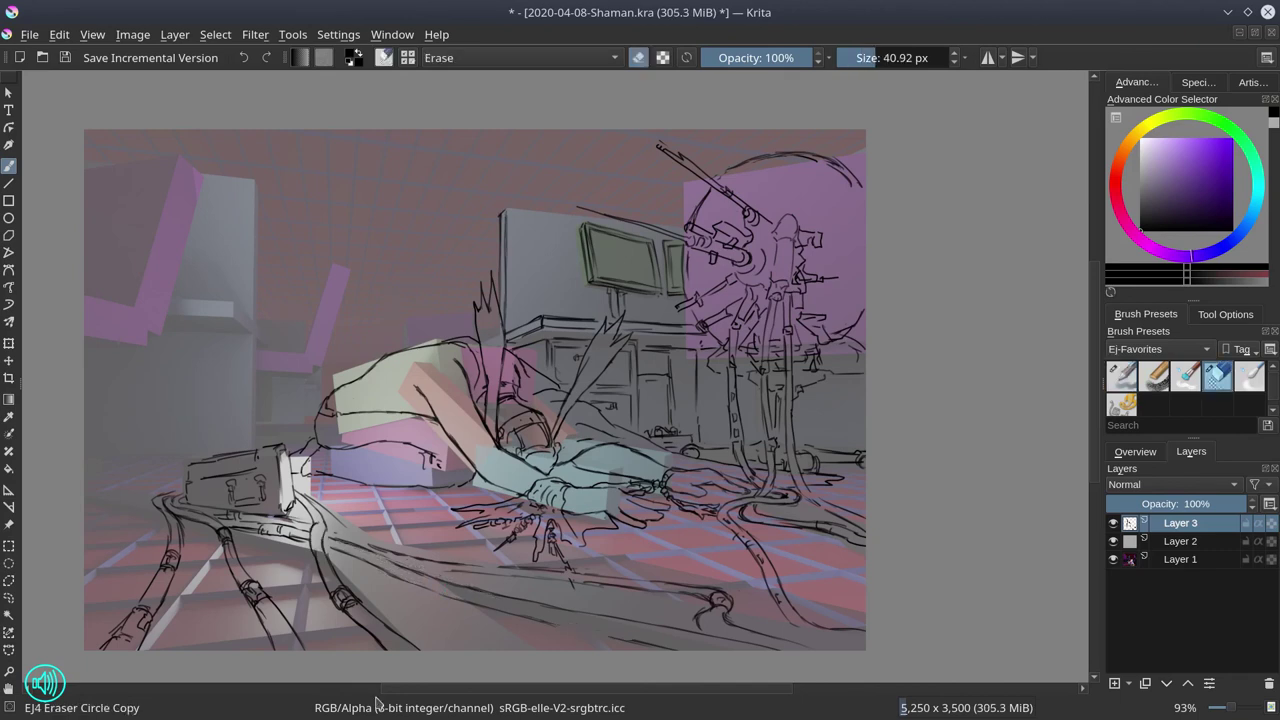
key("slash")
key("slash")
key("slash")
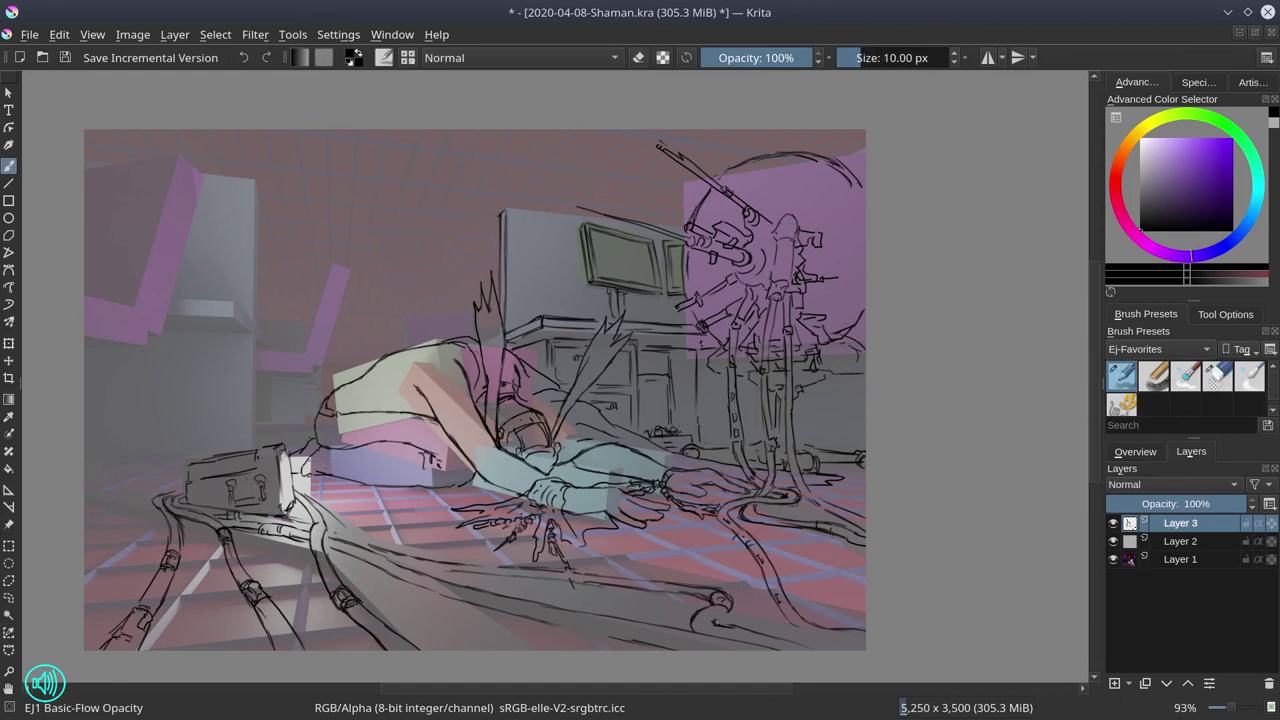
key("slash")
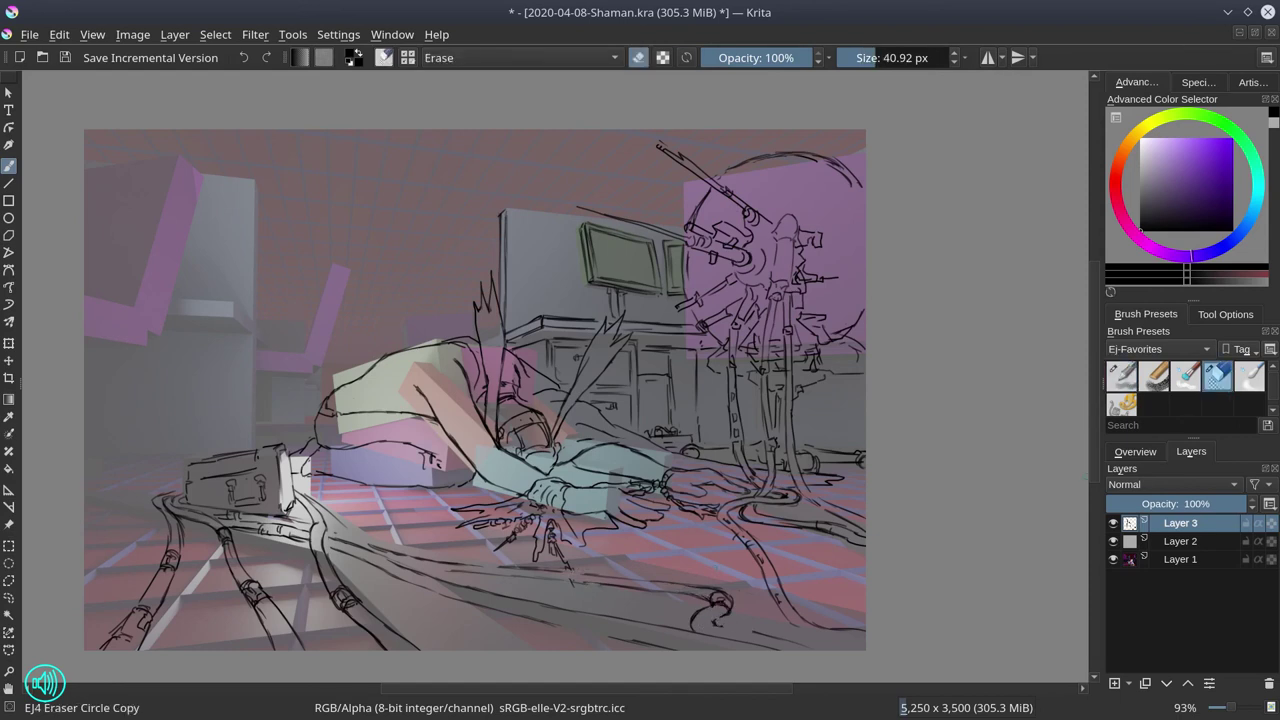
Save the document, then ink the long floor tube and a line running down toward it.
left_click(428, 6)
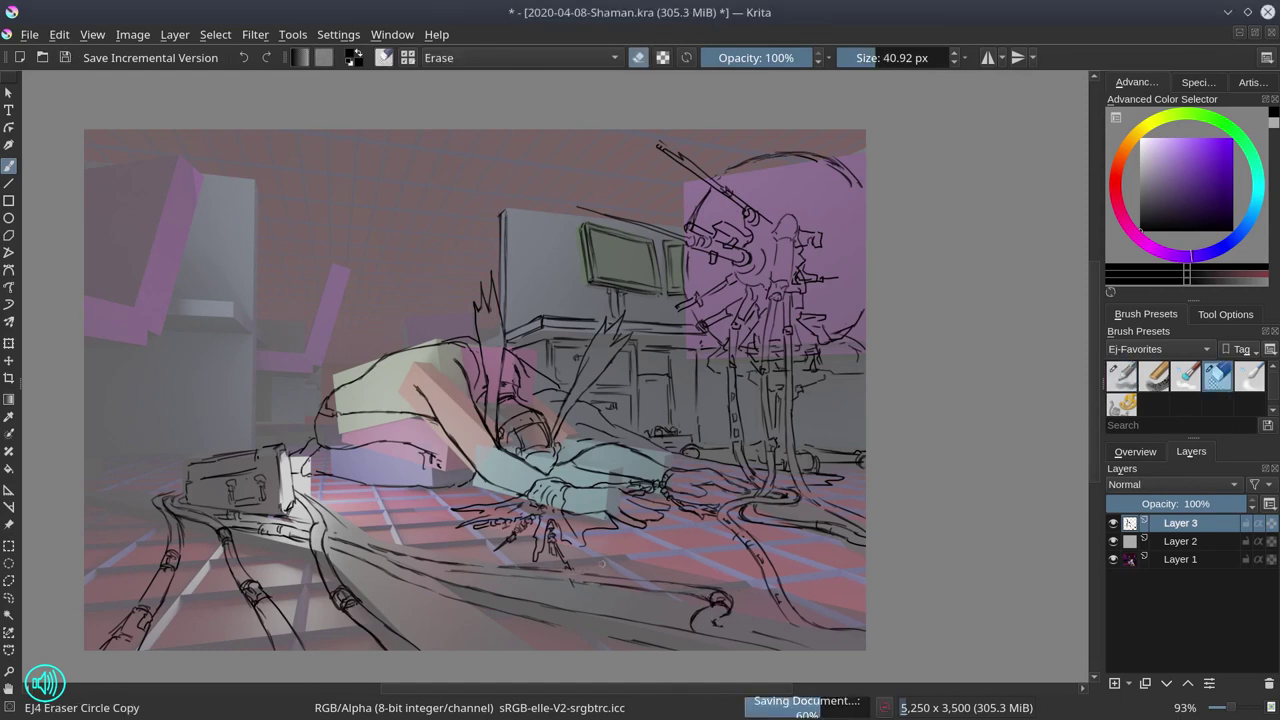
key("slash")
left_click_drag(752, 626, 714, 634)
left_click_drag(604, 606, 780, 638)
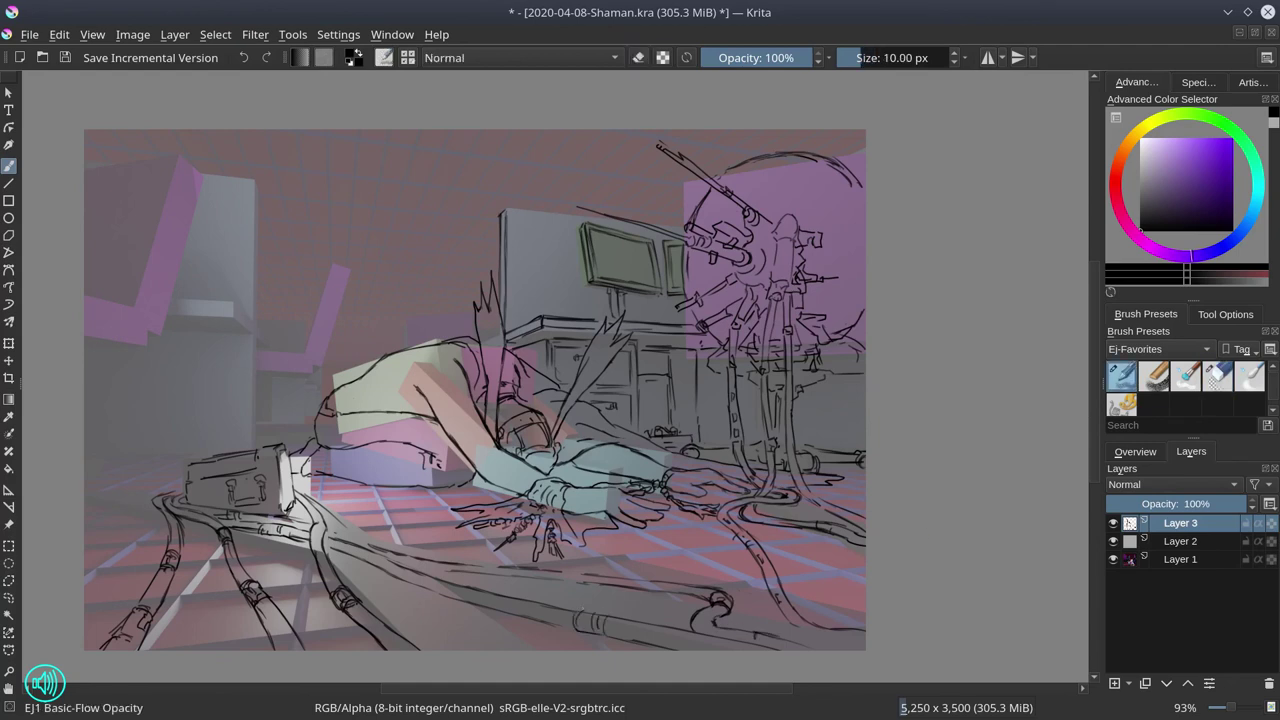
left_click_drag(512, 596, 624, 612)
key("slash")
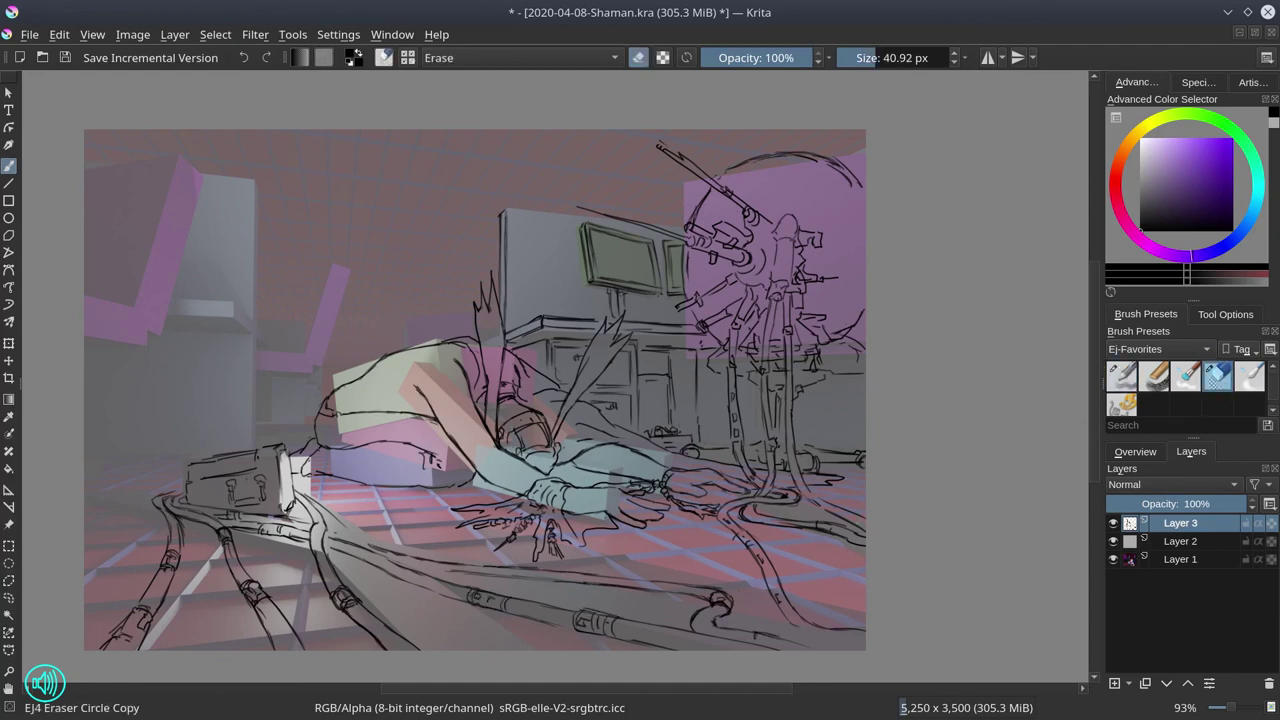
key("slash")
mouse_move(720, 506)
left_mouse_down()
mouse_move(782, 626)
mouse_move(816, 649)
mouse_move(768, 598)
left_mouse_up()
Add short ink strokes along the lower-left tubes, then hide the coloured Layer 1.
key("slash")
key("slash")
key("slash")
key("slash")
left_click_drag(406, 576, 502, 564)
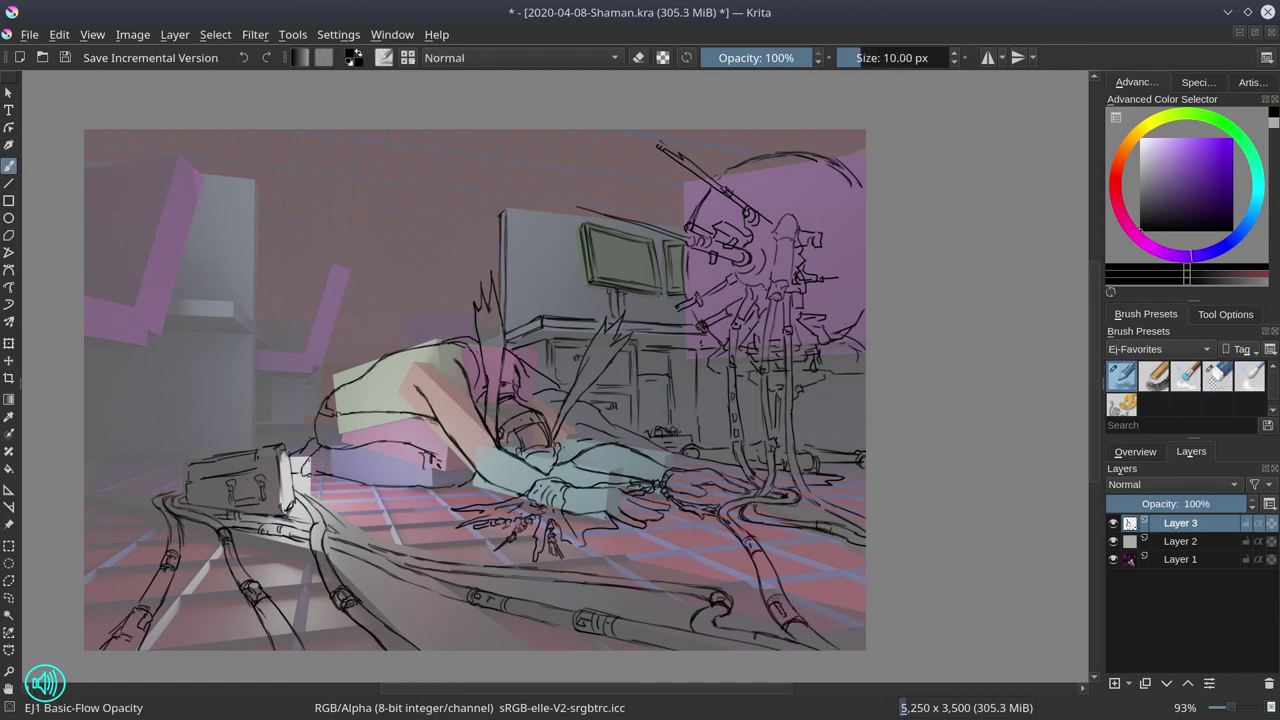
left_click_drag(364, 540, 404, 620)
left_click_drag(380, 565, 465, 645)
mouse_move(405, 615)
left_mouse_down()
mouse_move(470, 650)
mouse_move(414, 616)
left_mouse_up()
key("slash")
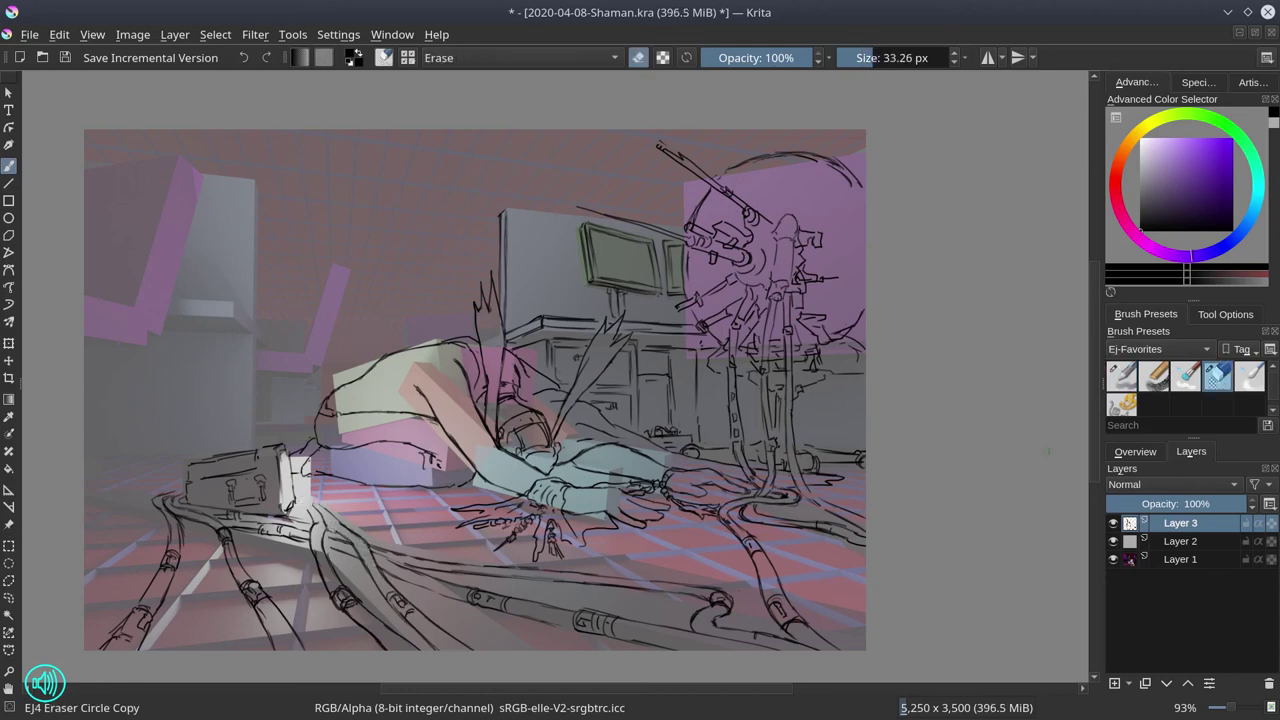
key("slash")
key("slash")
left_click(1113, 559)
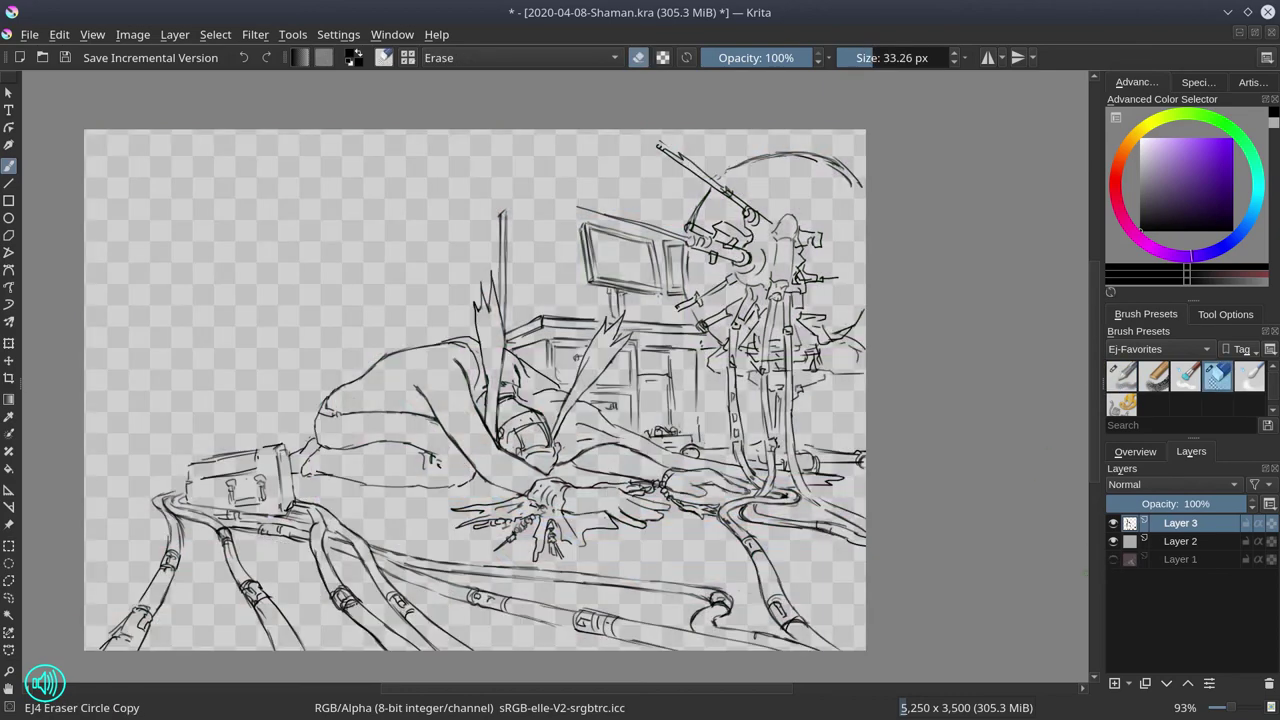
Save, show Layer 1 again, and outline the top-left chair with its legs.
left_click(67, 59)
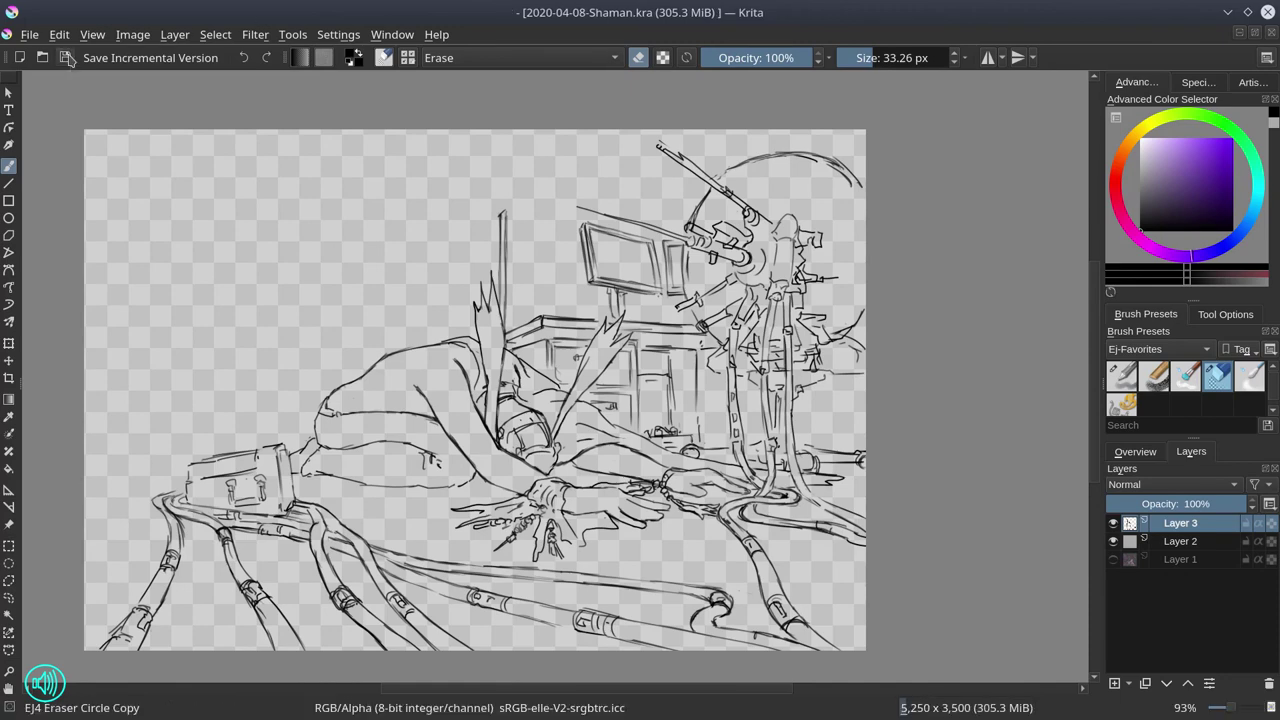
left_click(1113, 559)
key("slash")
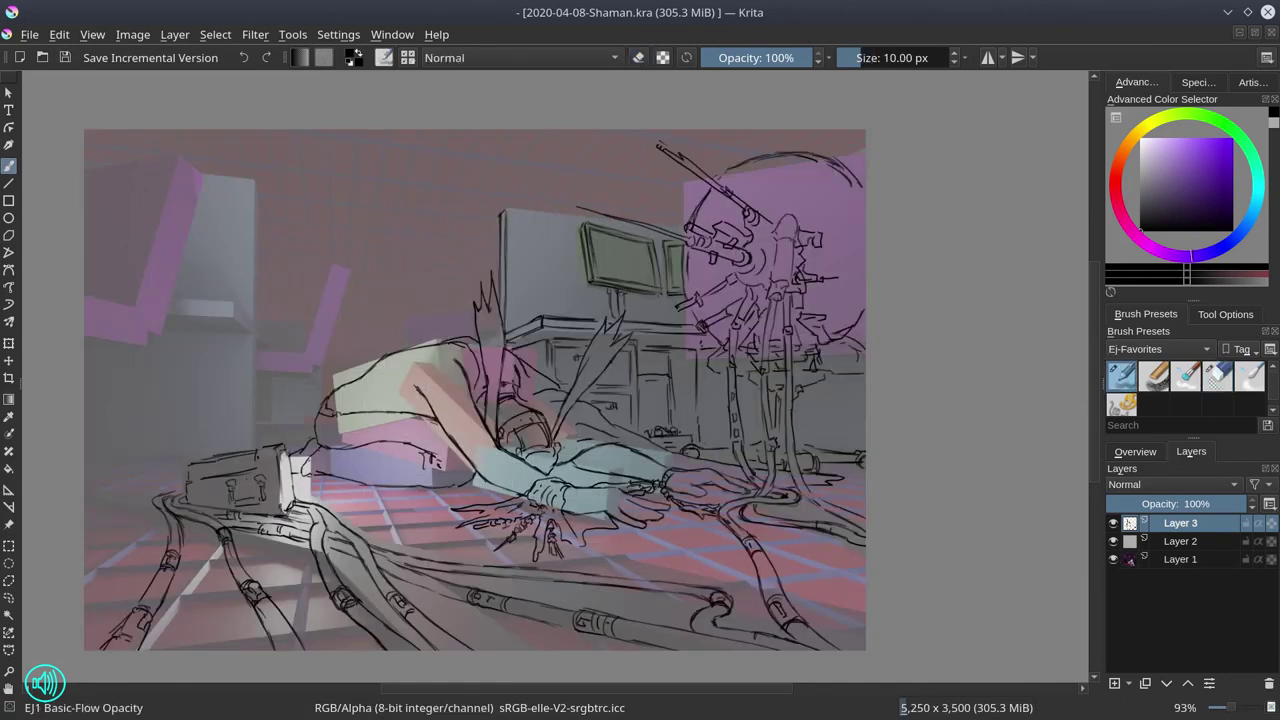
mouse_move(88, 170)
left_mouse_down()
mouse_move(186, 156)
mouse_move(150, 316)
left_mouse_up()
mouse_move(158, 215)
left_mouse_down()
mouse_move(162, 182)
mouse_move(195, 242)
mouse_move(168, 302)
mouse_move(180, 336)
left_mouse_up()
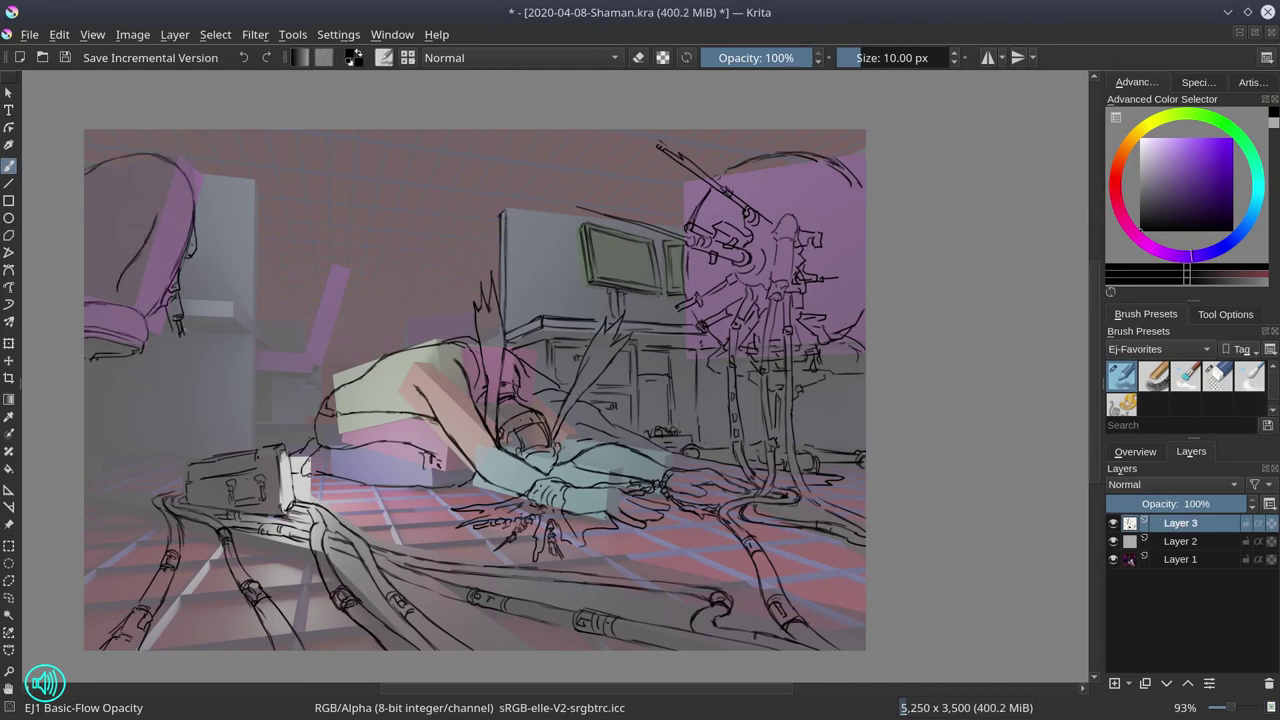
left_click_drag(188, 246, 296, 382)
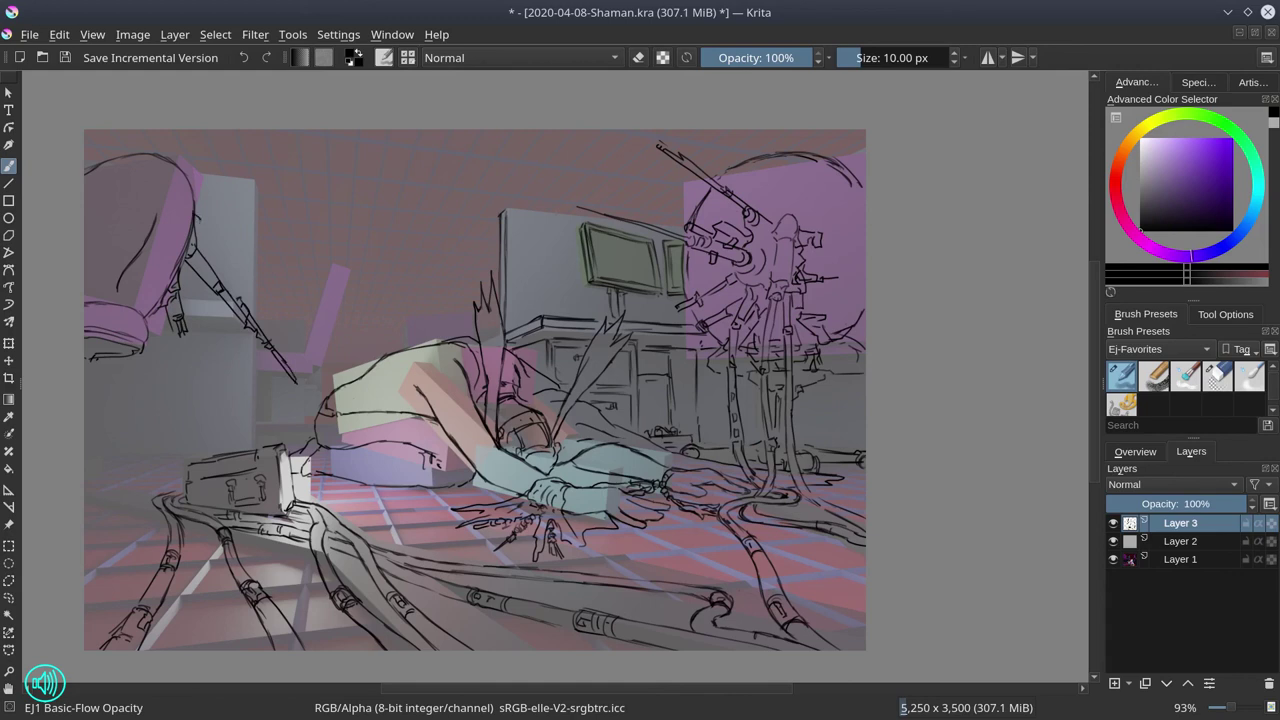
mouse_move(198, 222)
left_mouse_down()
mouse_move(216, 266)
mouse_move(296, 290)
left_mouse_up()
mouse_move(198, 228)
left_mouse_down()
mouse_move(240, 248)
mouse_move(316, 254)
left_mouse_up()
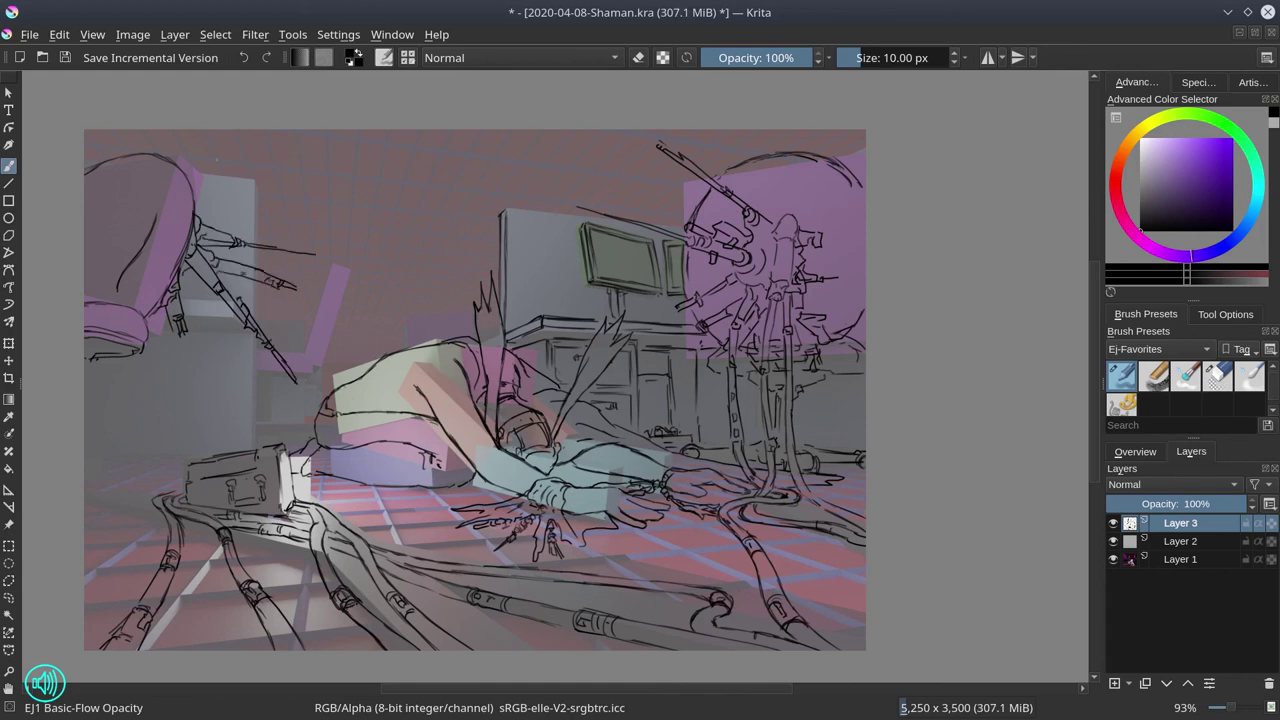
Draw the knob and short strokes by the left-edge cables, with a small eraser cleanup.
mouse_move(86, 456)
left_mouse_down()
mouse_move(124, 458)
mouse_move(118, 470)
left_mouse_up()
mouse_move(124, 456)
left_mouse_down()
mouse_move(144, 466)
mouse_move(122, 474)
mouse_move(180, 485)
left_mouse_up()
key("slash")
key("slash")
left_click_drag(150, 487, 86, 534)
left_click_drag(108, 518, 86, 572)
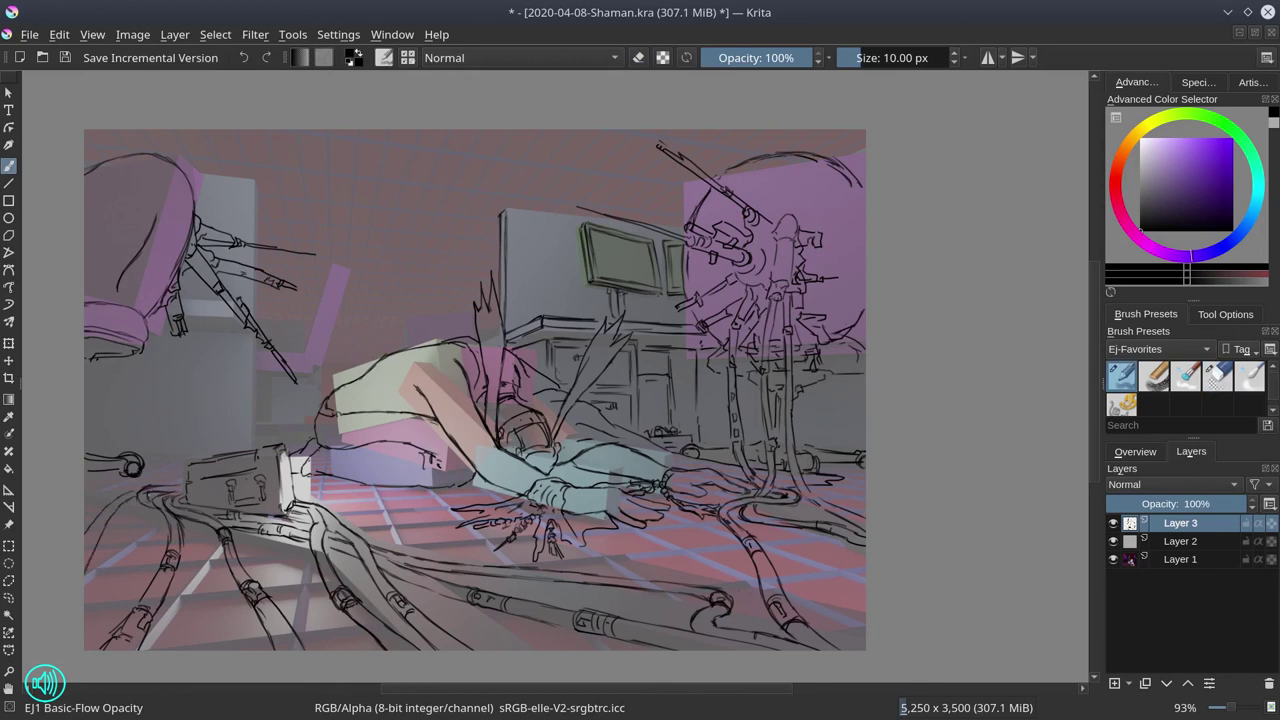
left_click_drag(104, 446, 248, 453)
key("slash")
left_click_drag(98, 430, 112, 446)
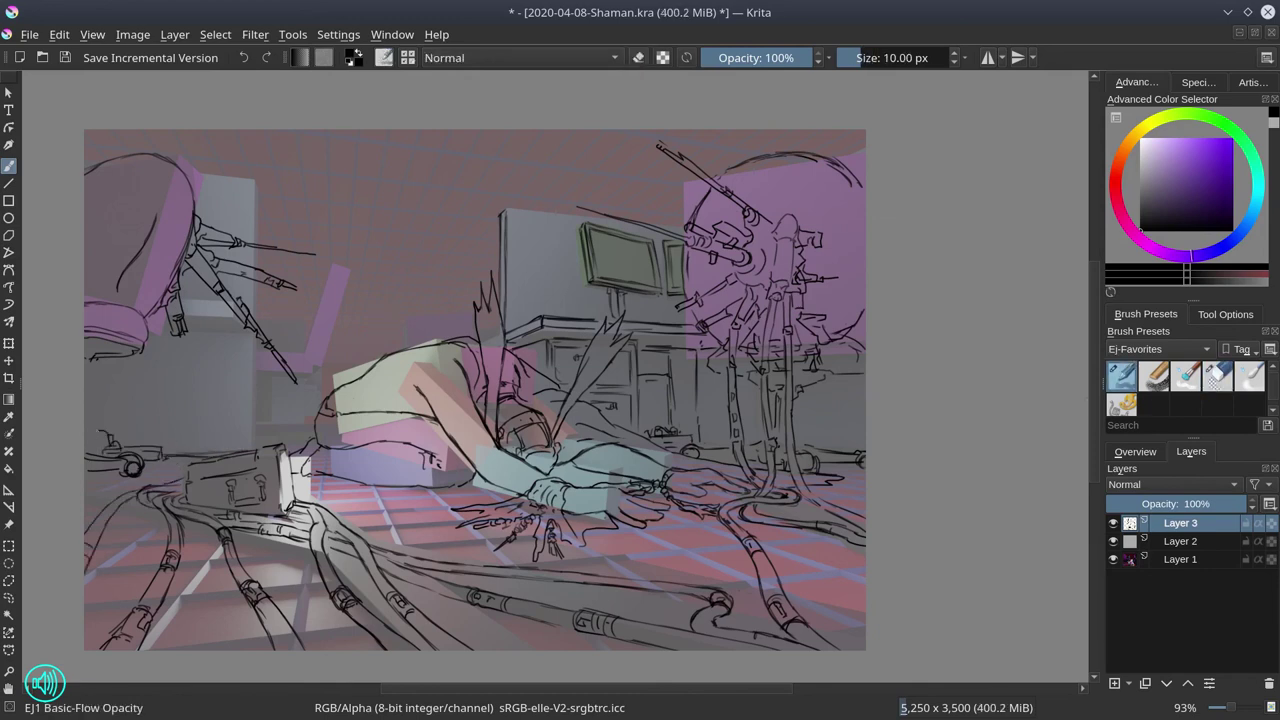
Draw the box below the chair and the cabinet's top and side edges.
left_click_drag(178, 303, 224, 312)
mouse_move(146, 330)
left_mouse_down()
mouse_move(252, 331)
mouse_move(252, 446)
left_mouse_up()
left_click_drag(256, 344, 255, 448)
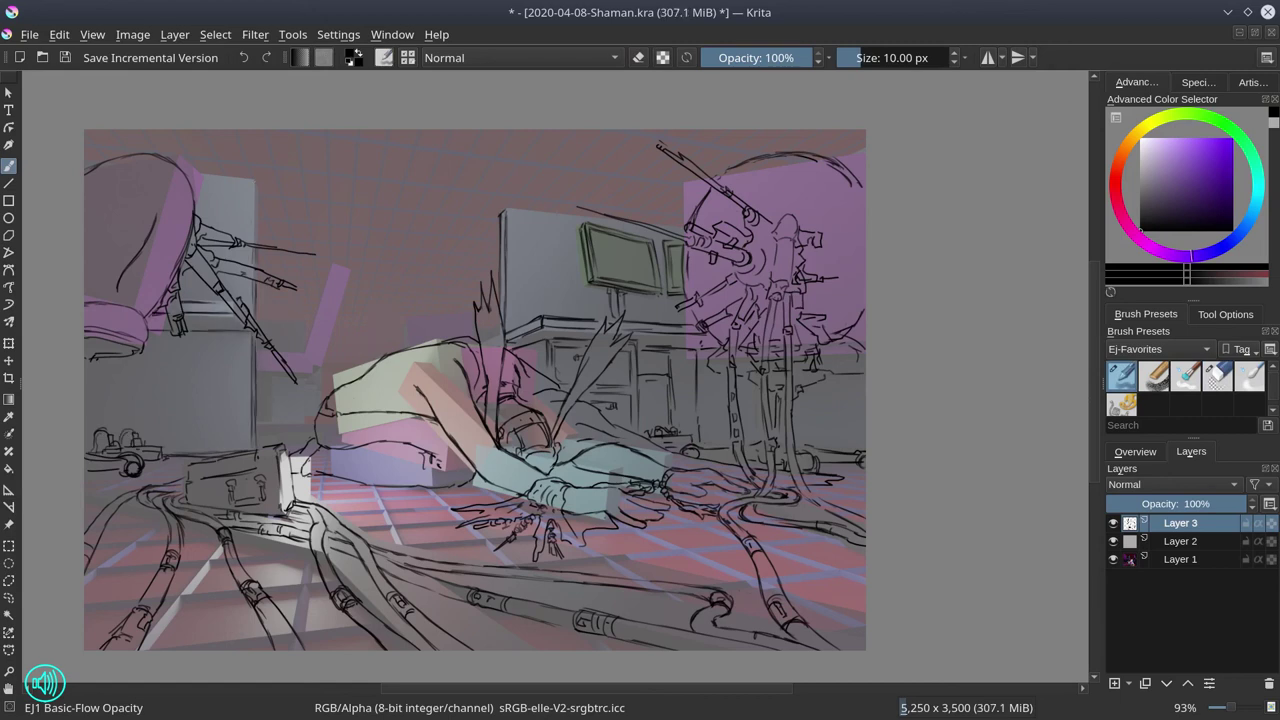
left_click_drag(186, 176, 238, 177)
left_click_drag(237, 192, 236, 224)
left_click_drag(188, 290, 208, 292)
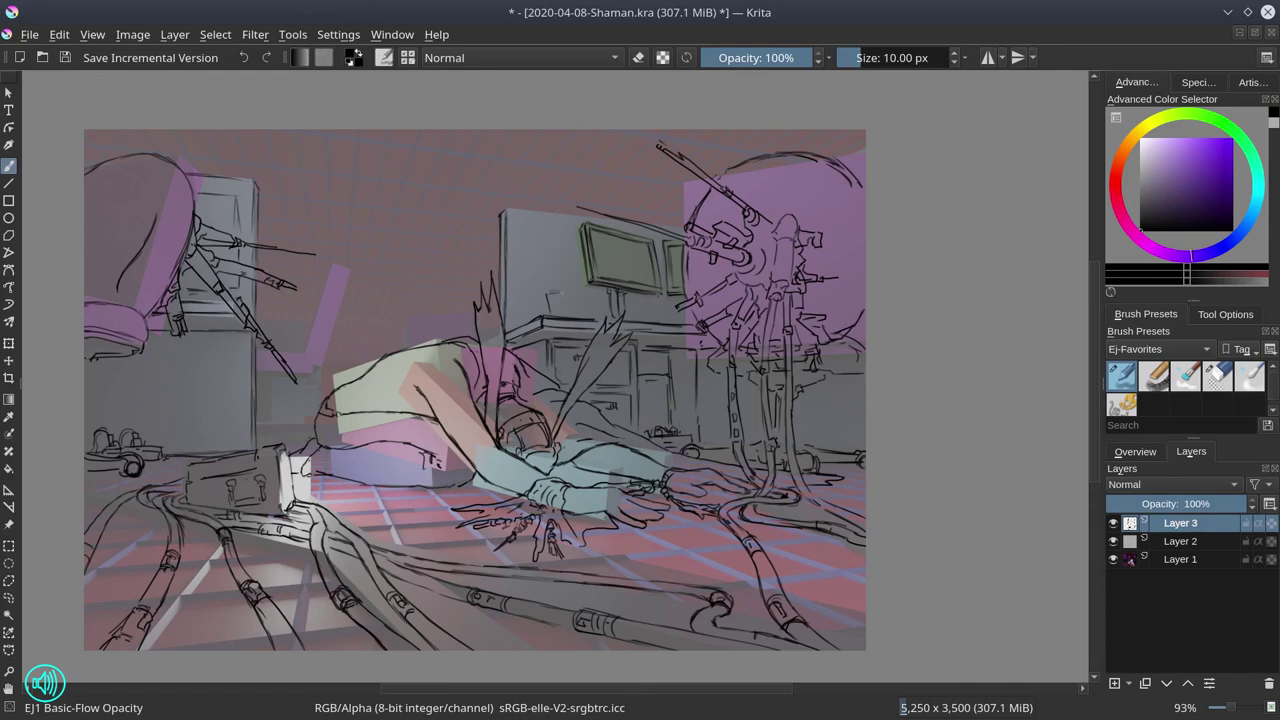
Sketch details beside the monitor desk and desk-top lines, erasing part of the desk-top strokes.
mouse_move(546, 294)
left_mouse_down()
mouse_move(566, 316)
mouse_move(549, 292)
left_mouse_up()
left_click_drag(572, 302, 596, 318)
left_click_drag(516, 224, 517, 270)
mouse_move(520, 224)
left_mouse_down()
mouse_move(538, 266)
mouse_move(552, 264)
left_mouse_up()
left_click_drag(552, 236, 568, 266)
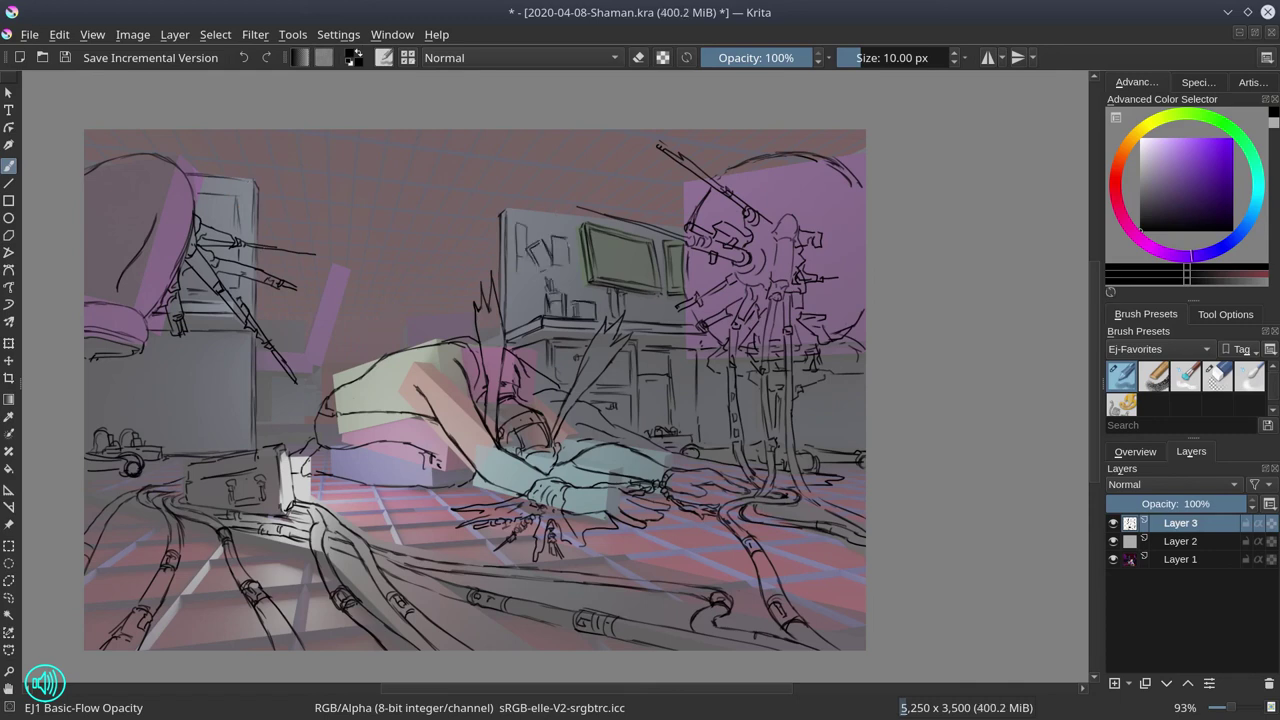
left_click_drag(506, 209, 636, 227)
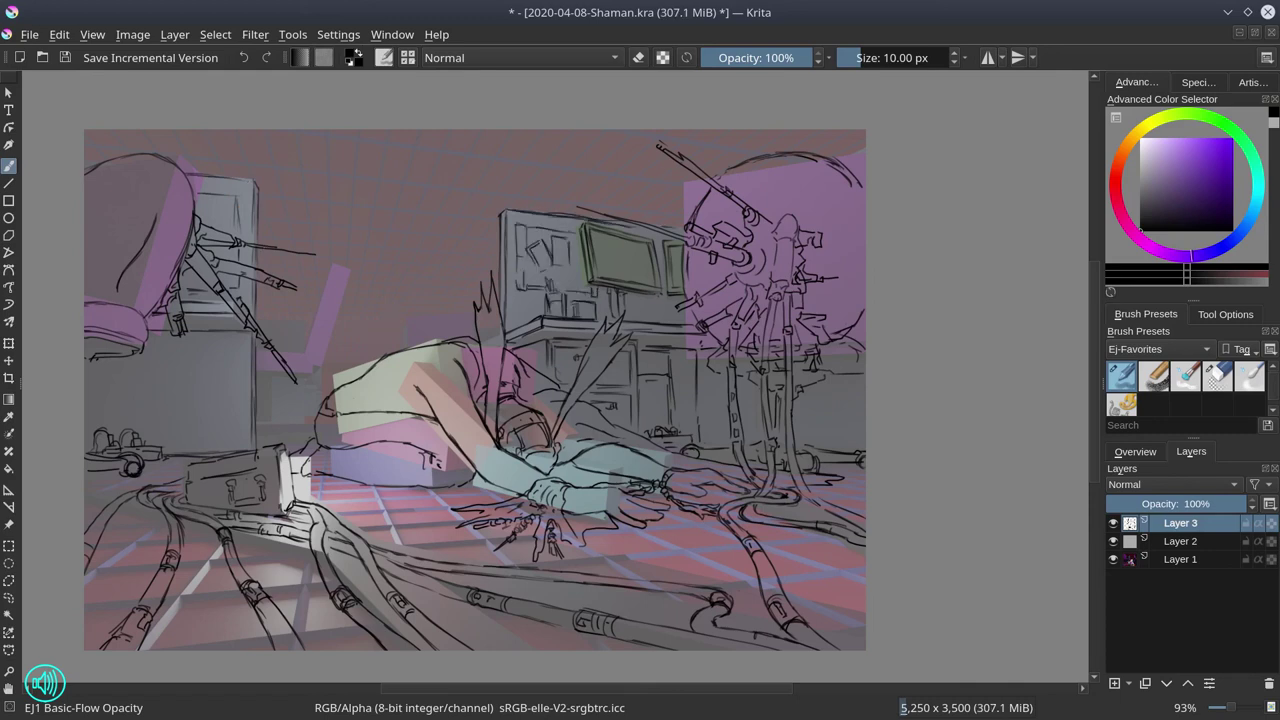
key("e")
left_click_drag(546, 208, 618, 223)
key("/")
left_click_drag(240, 200, 240, 236)
Sketch the second chair's base, its pink chair back and the mechanical arm lines.
left_click_drag(264, 376, 290, 384)
left_click_drag(258, 383, 310, 389)
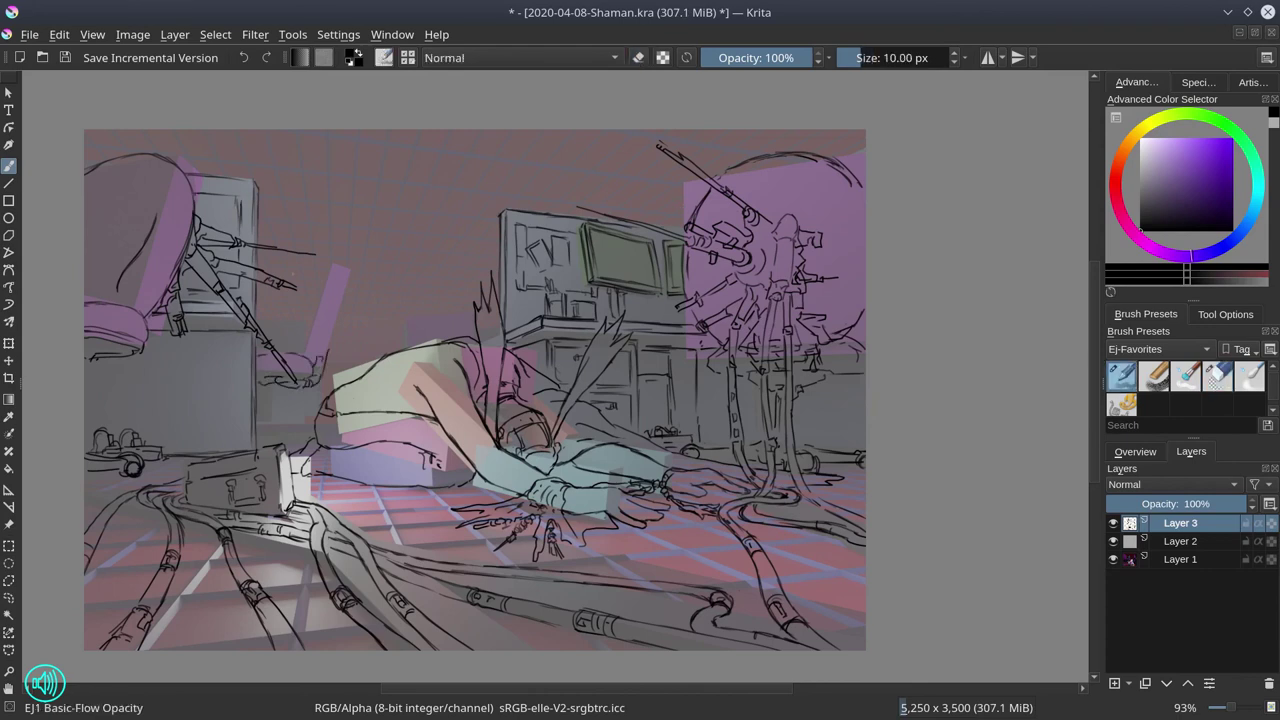
mouse_move(352, 270)
left_mouse_down()
mouse_move(330, 354)
mouse_move(270, 428)
left_mouse_up()
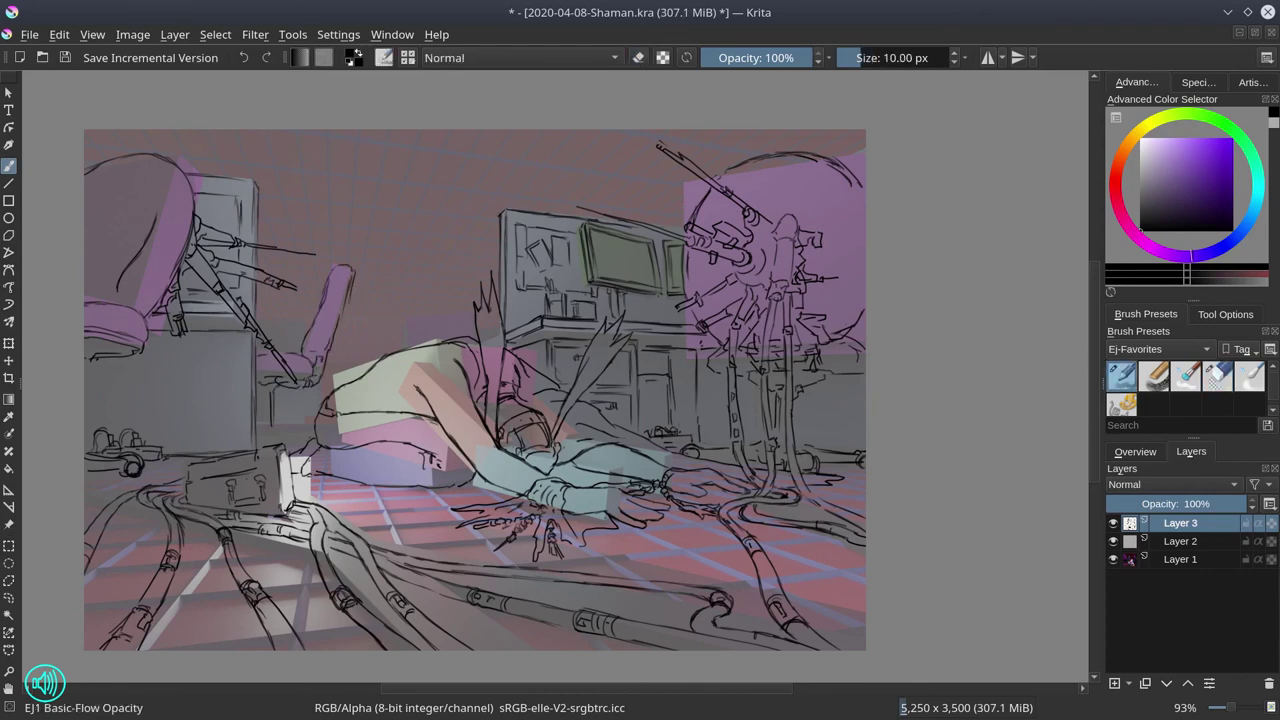
mouse_move(345, 312)
left_mouse_down()
mouse_move(368, 334)
mouse_move(418, 336)
mouse_move(340, 352)
mouse_move(446, 286)
left_mouse_up()
left_click_drag(372, 296, 440, 265)
left_click_drag(346, 348, 334, 388)
Refine the chair-back and cabinet left edges, erase strays, then hide Layer 1 and save with Ctrl+S.
left_click_drag(160, 310, 152, 368)
left_click_drag(165, 316, 168, 448)
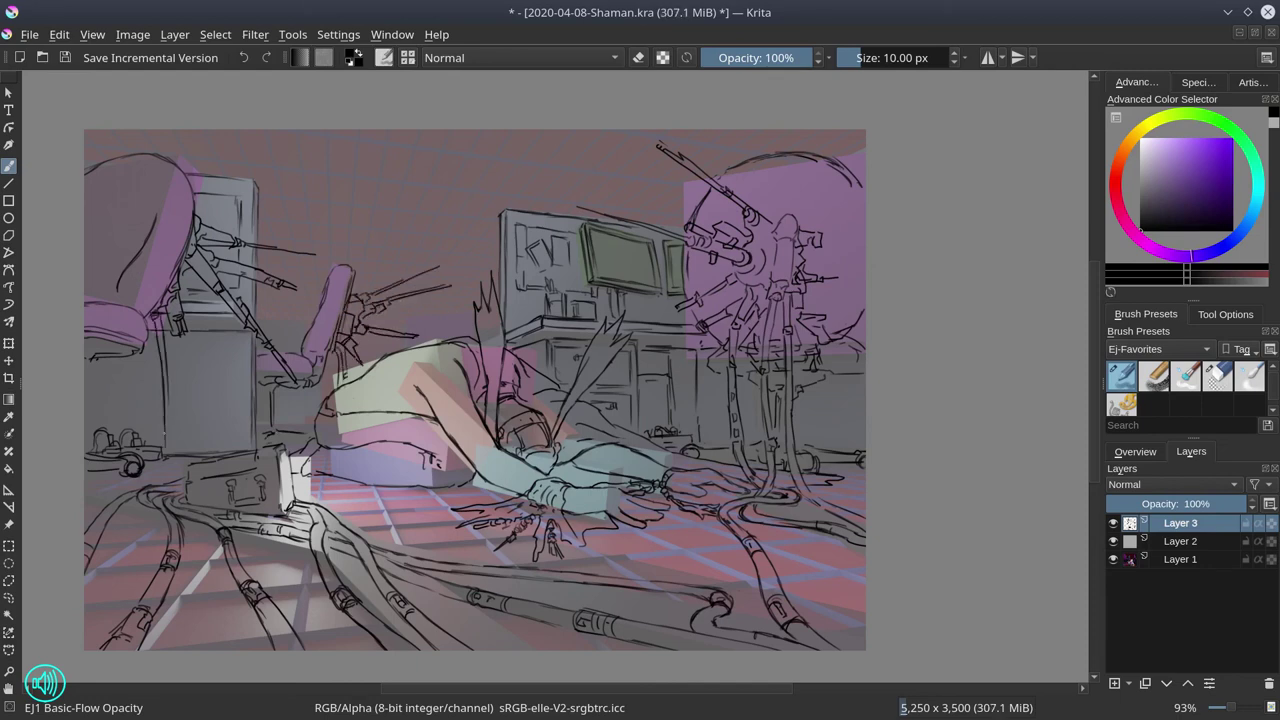
left_click_drag(164, 390, 176, 472)
left_click_drag(138, 352, 142, 444)
mouse_move(150, 358)
left_mouse_down()
mouse_move(160, 480)
mouse_move(186, 482)
left_mouse_up()
key("e")
left_click_drag(176, 438, 142, 466)
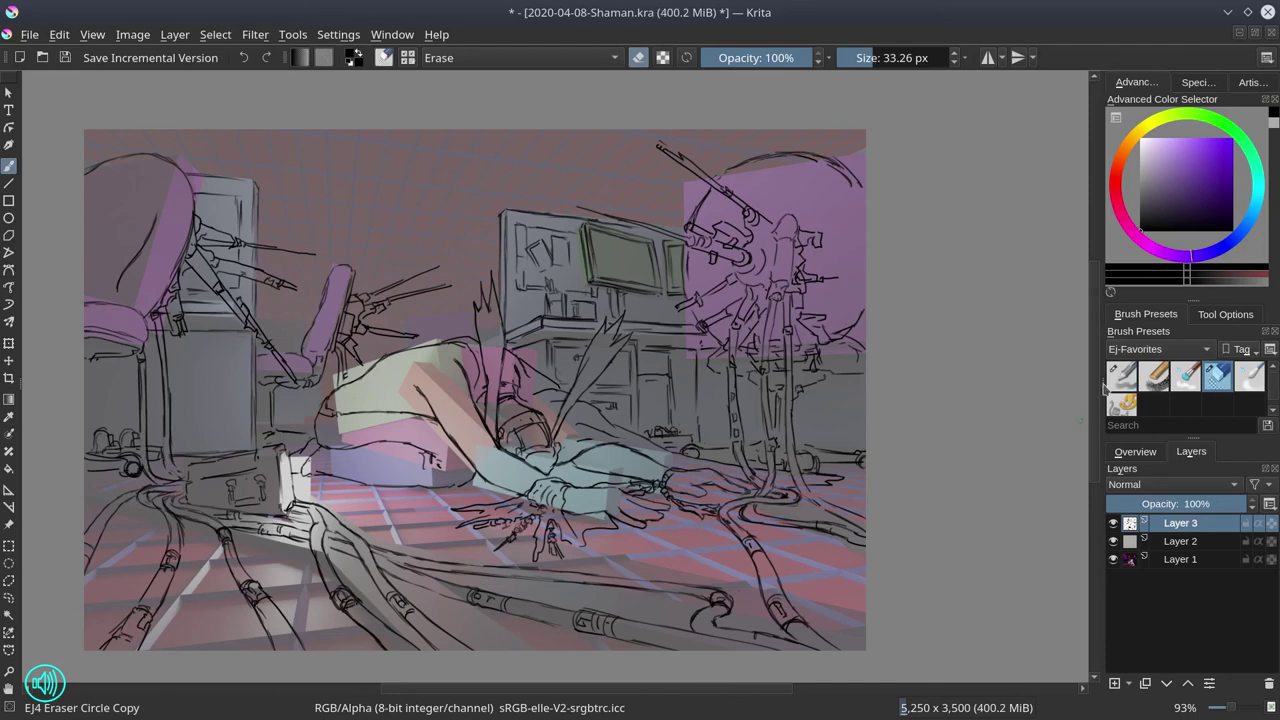
key("e")
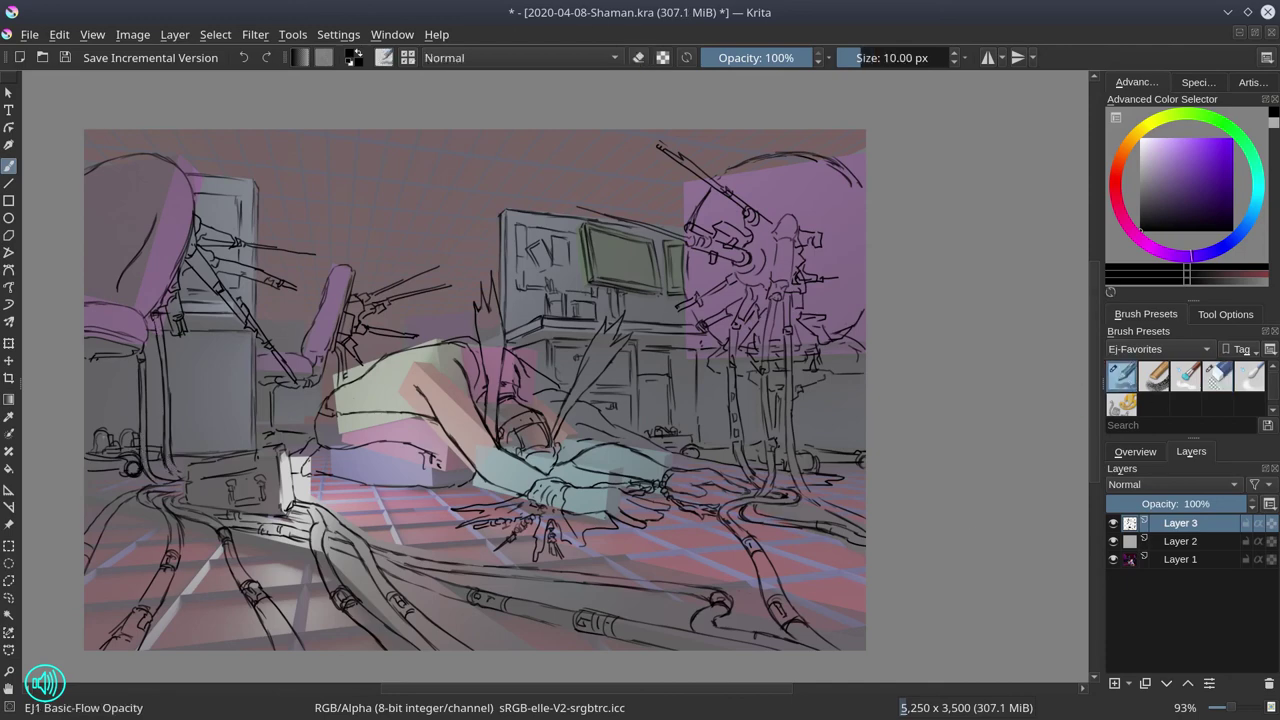
left_click(1113, 559)
key("ctrl+s")
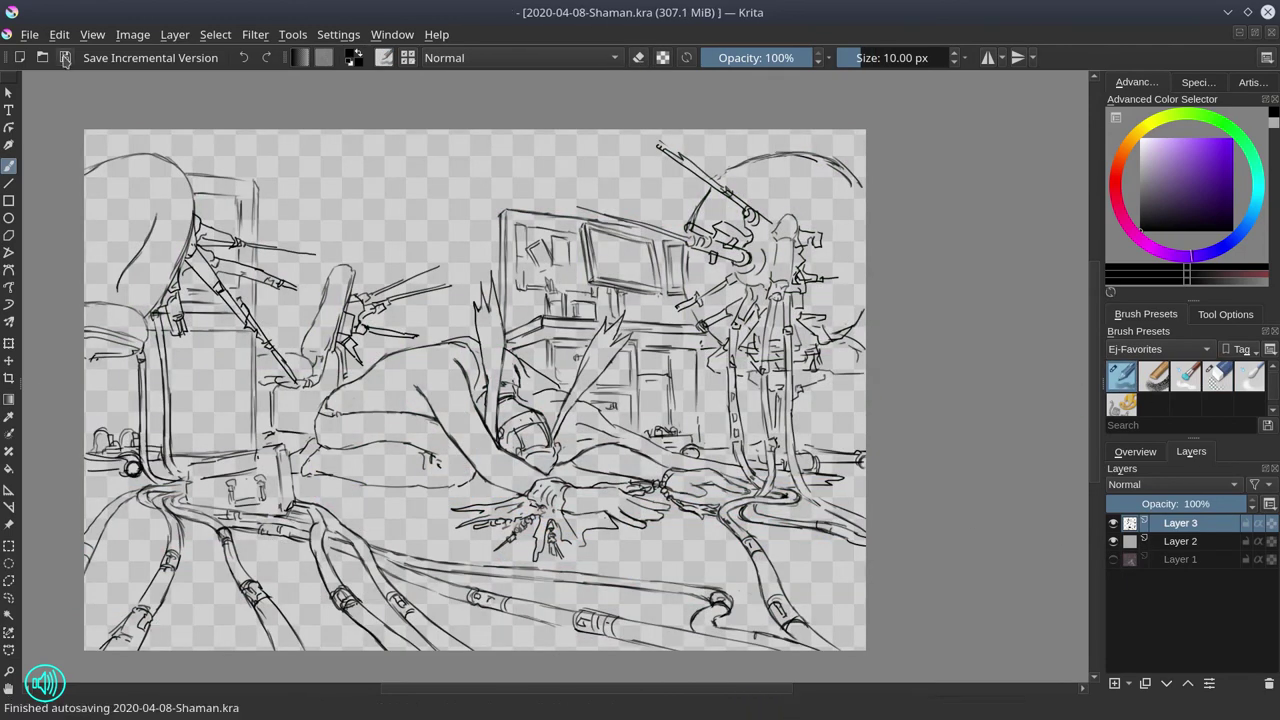
Toggle Layer 1 to check the lines, then sketch ceiling beams across the top and top-left.
left_click(1113, 559)
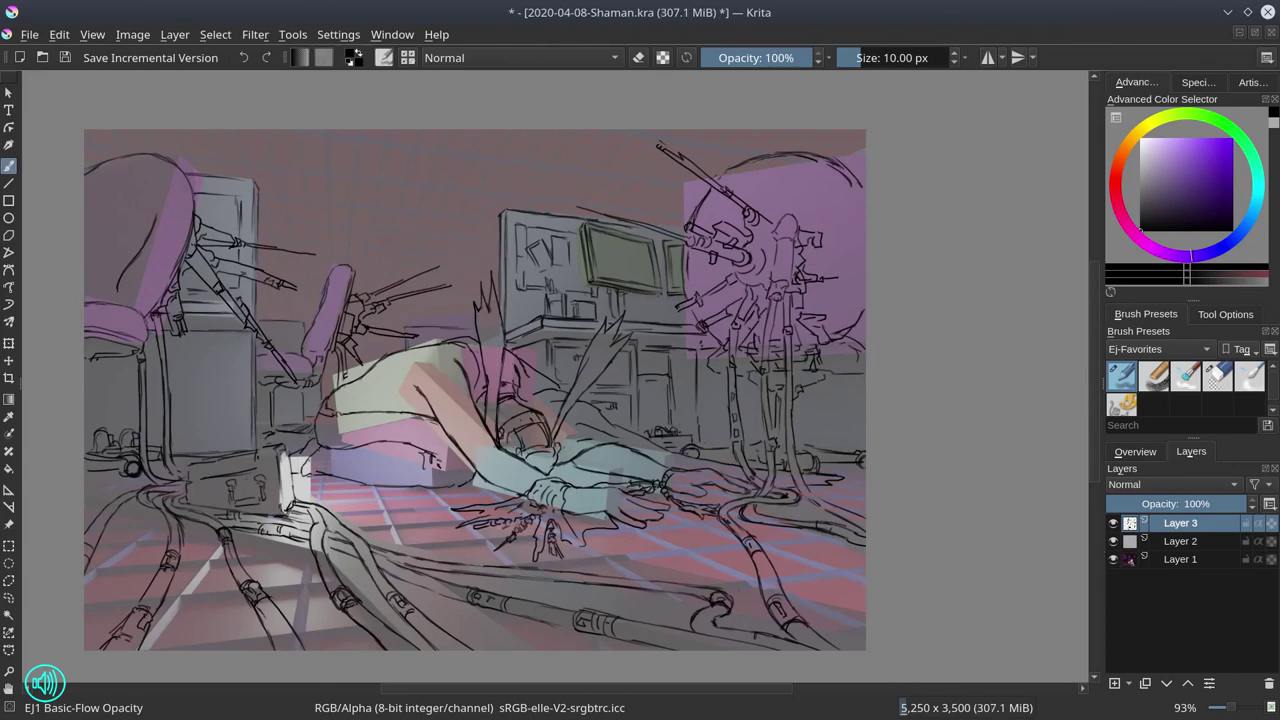
left_click(1113, 559)
left_click(1113, 559)
mouse_move(391, 137)
left_mouse_down()
mouse_move(452, 187)
mouse_move(486, 196)
mouse_move(600, 135)
mouse_move(622, 202)
mouse_move(748, 138)
left_mouse_up()
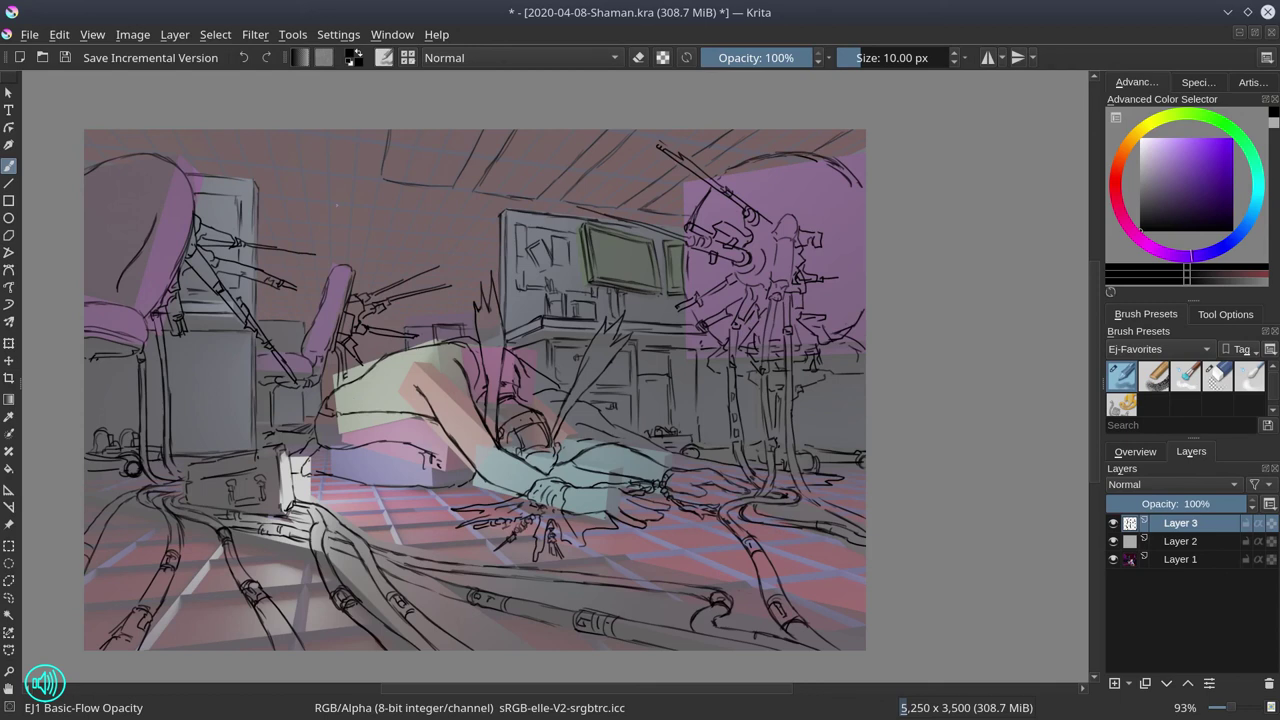
left_click_drag(289, 130, 281, 180)
left_click_drag(354, 128, 352, 180)
left_click_drag(160, 156, 244, 162)
left_click_drag(126, 130, 84, 152)
left_click_drag(346, 204, 350, 250)
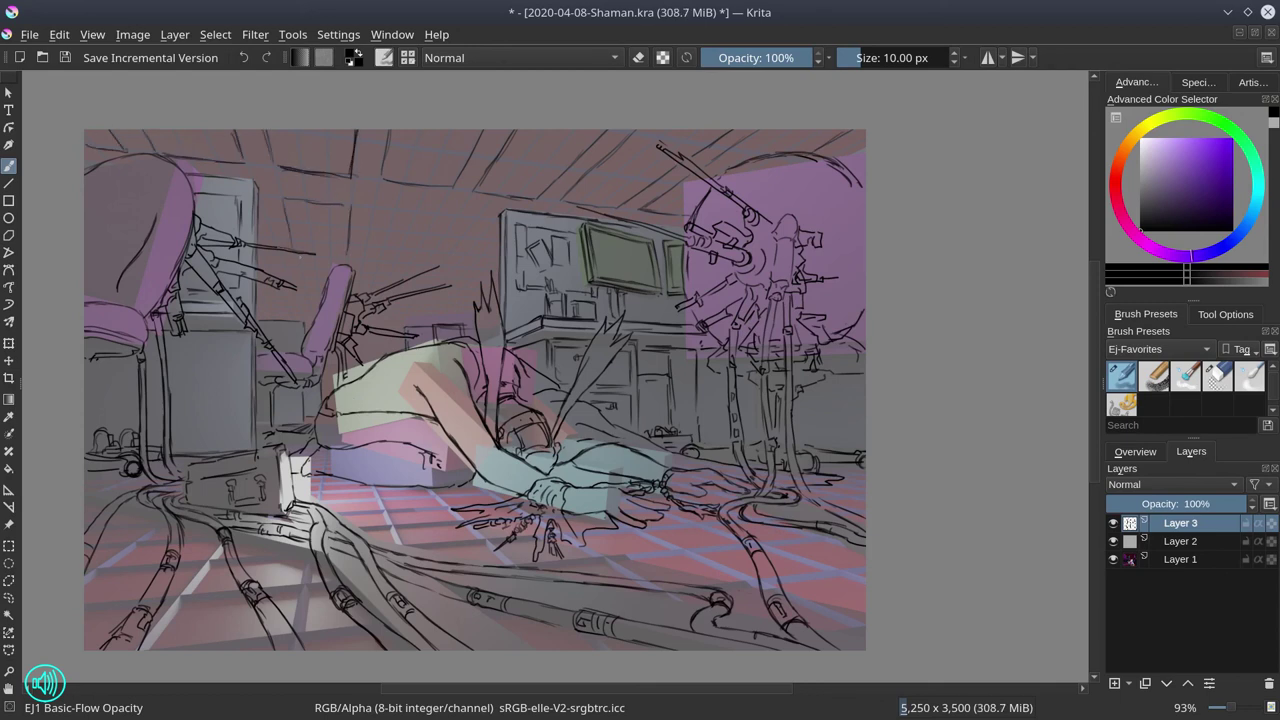
Draw a rectangular box outline near the monitors and save Shaman.kra.
mouse_move(362, 206)
left_mouse_down()
mouse_move(366, 264)
mouse_move(440, 212)
left_mouse_up()
left_click_drag(436, 214, 428, 262)
left_click_drag(362, 264, 406, 266)
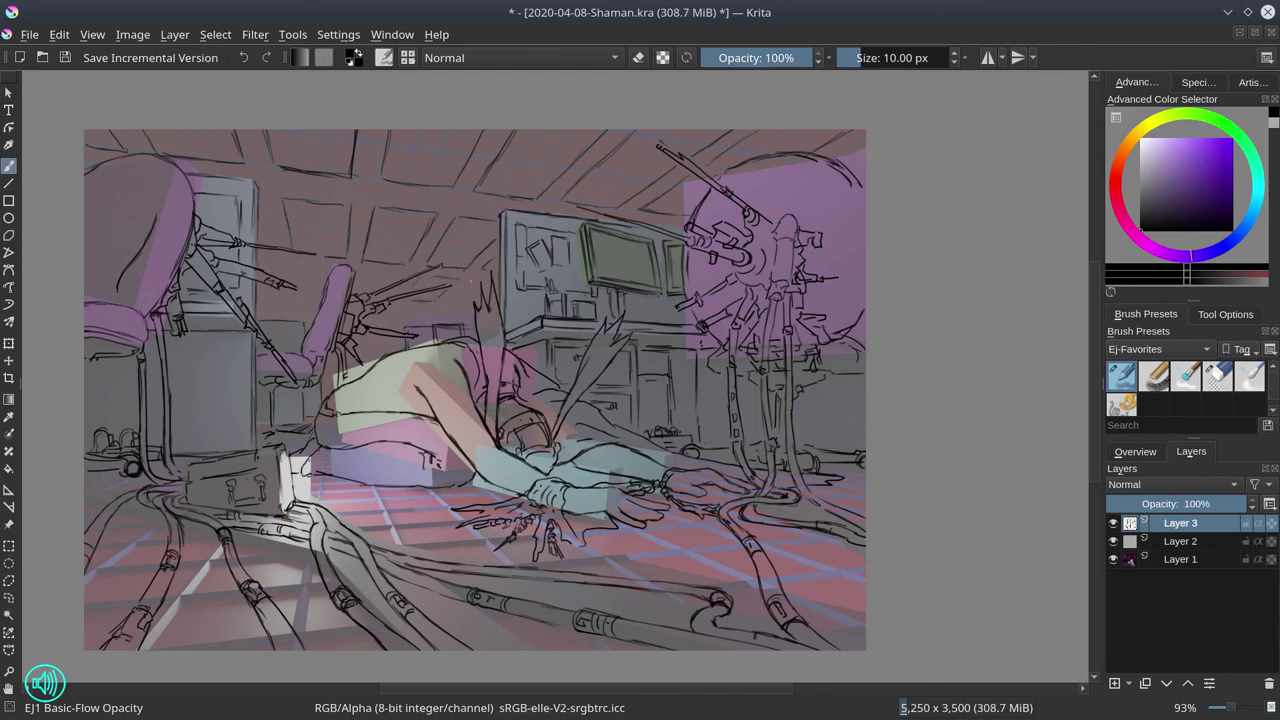
left_click(65, 57)
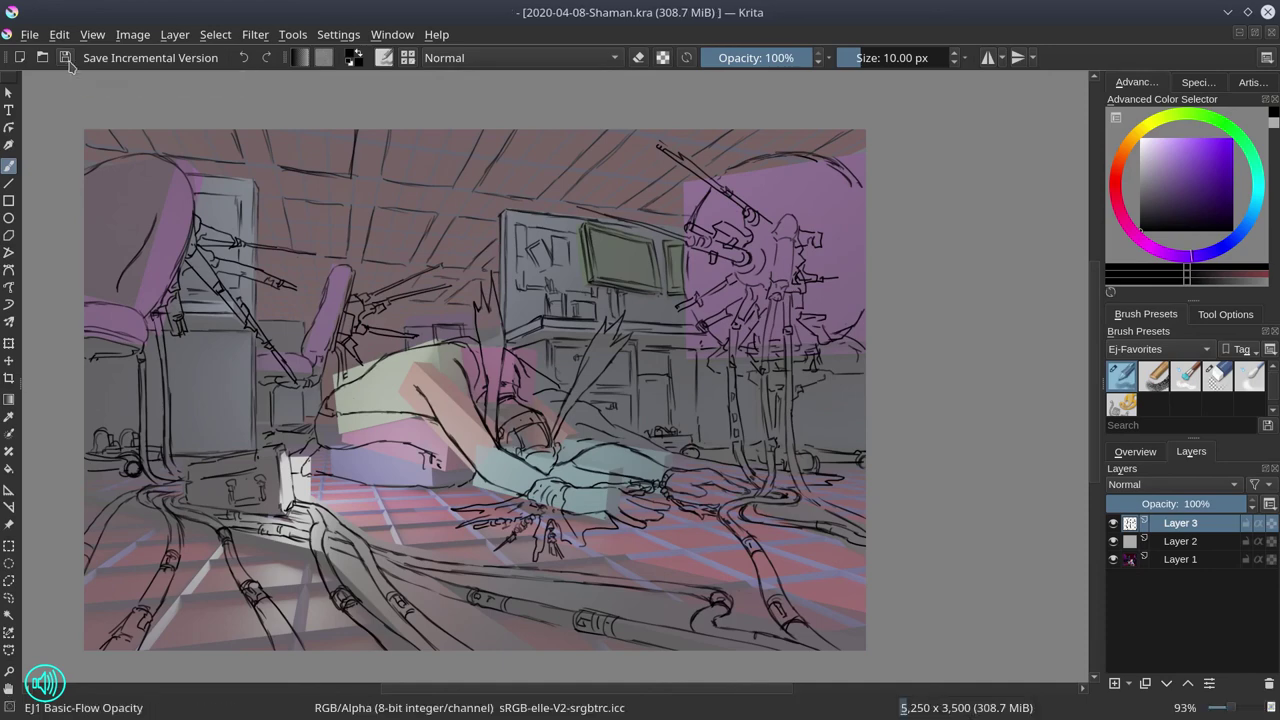
Hide the coloured Layer 1, open the Overview docker and mirror the canvas view with M.
left_click(1114, 560)
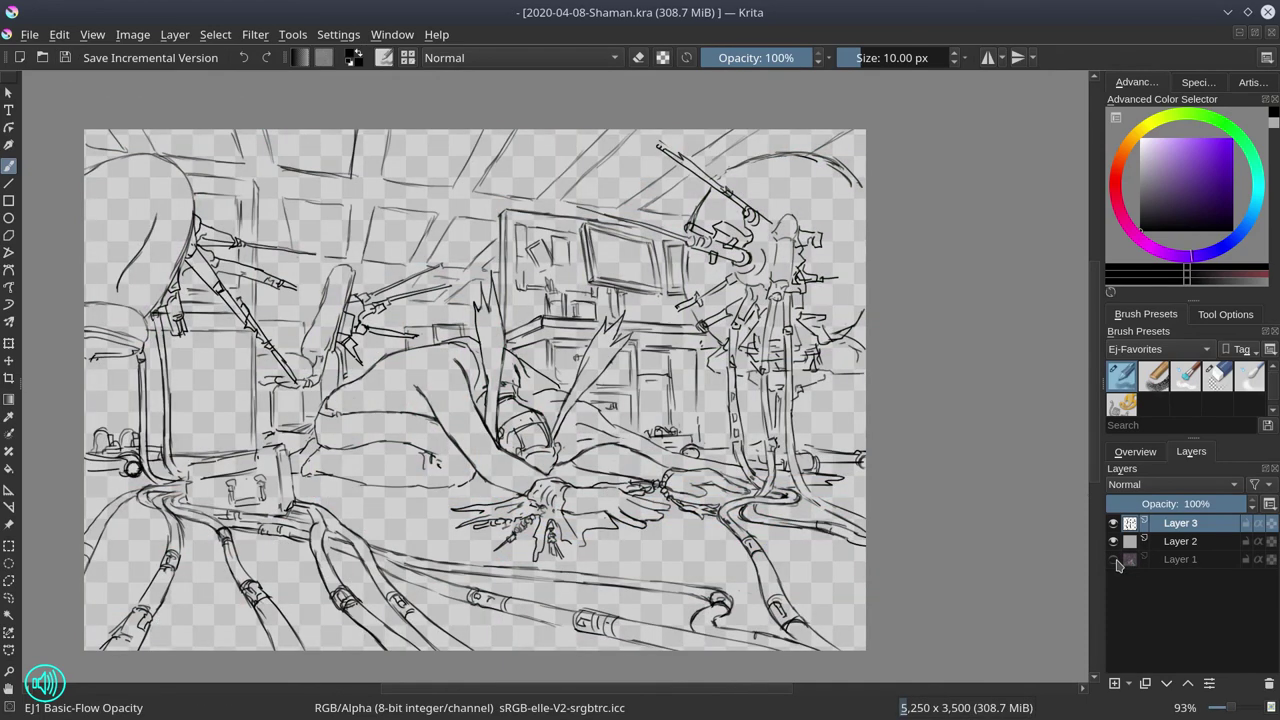
left_click(1135, 451)
key("m")
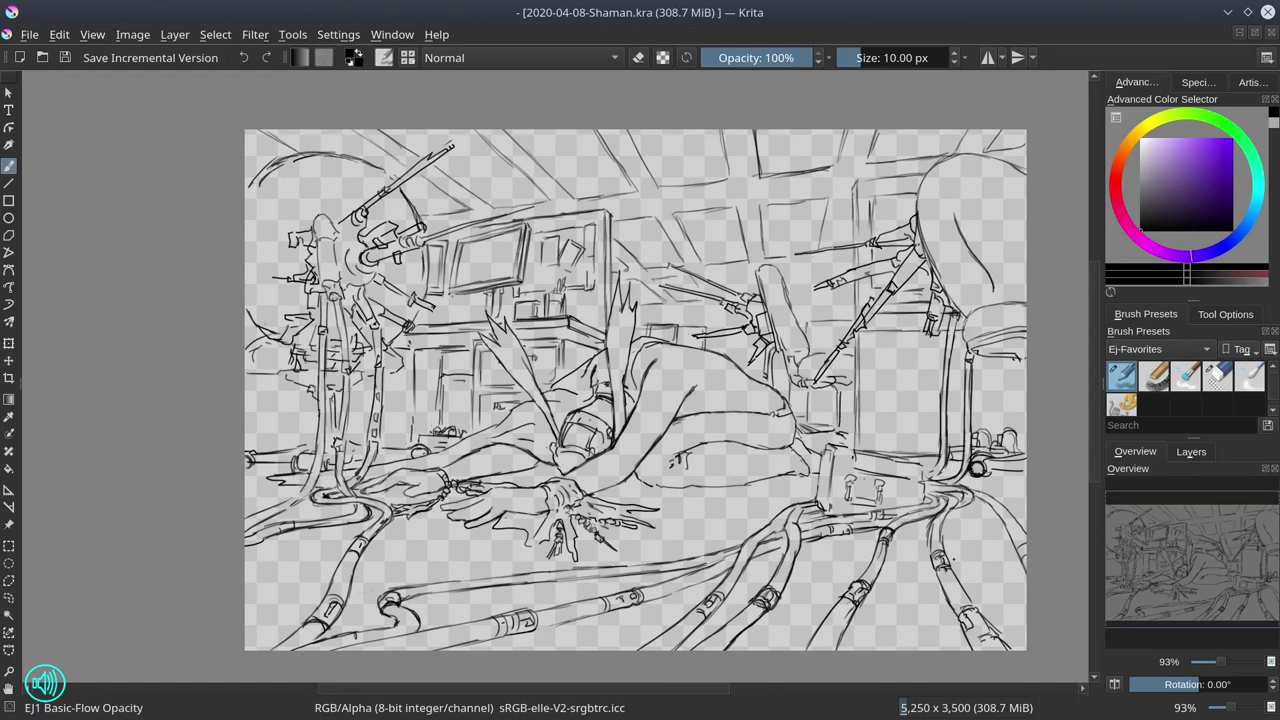
On Layer 3, sketch a ceiling line, strokes near the slumped figure, and mechanical-arm detail lines.
key("e")
key("e")
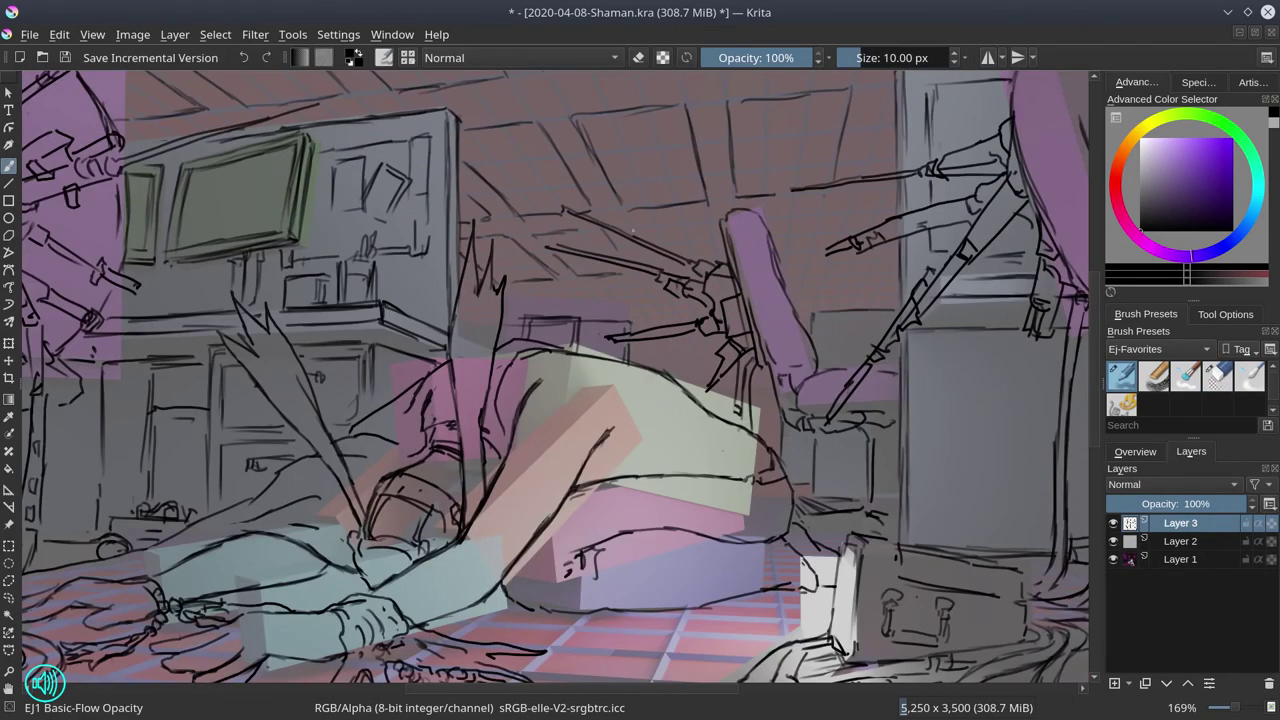
left_click_drag(632, 230, 712, 258)
left_click_drag(815, 218, 715, 243)
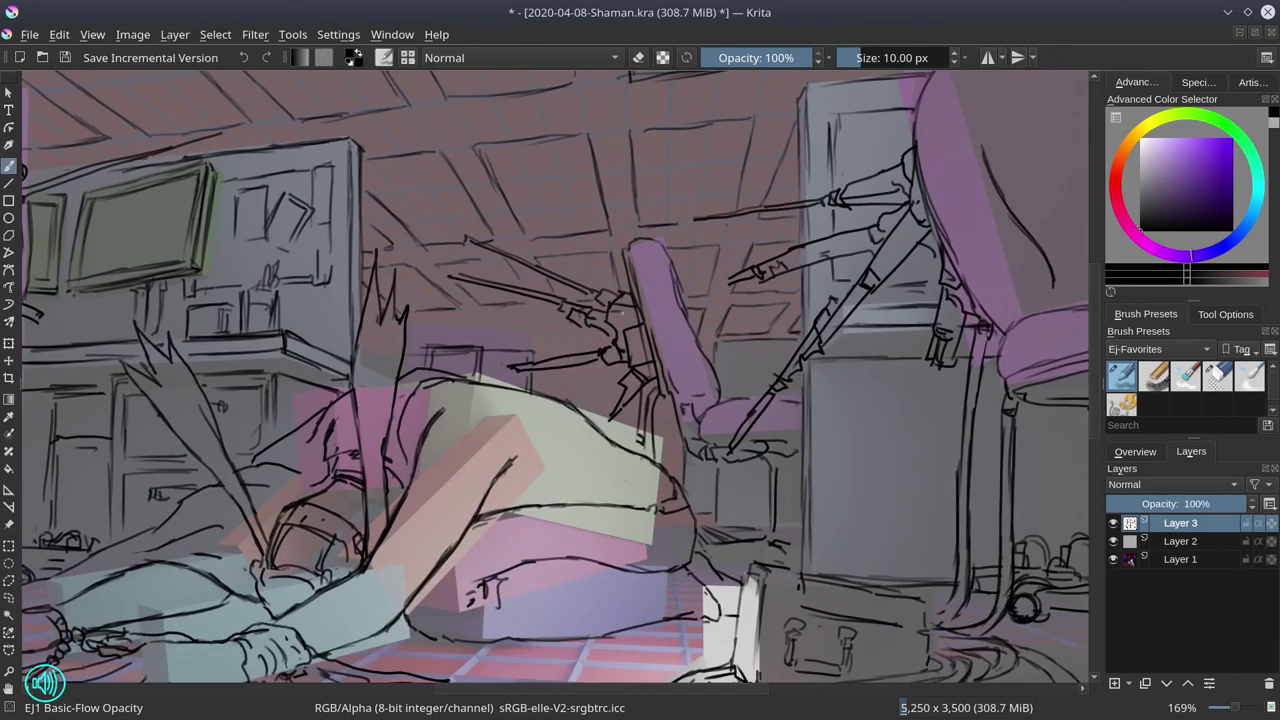
mouse_move(574, 324)
left_mouse_down()
mouse_move(490, 316)
mouse_move(498, 326)
left_mouse_up()
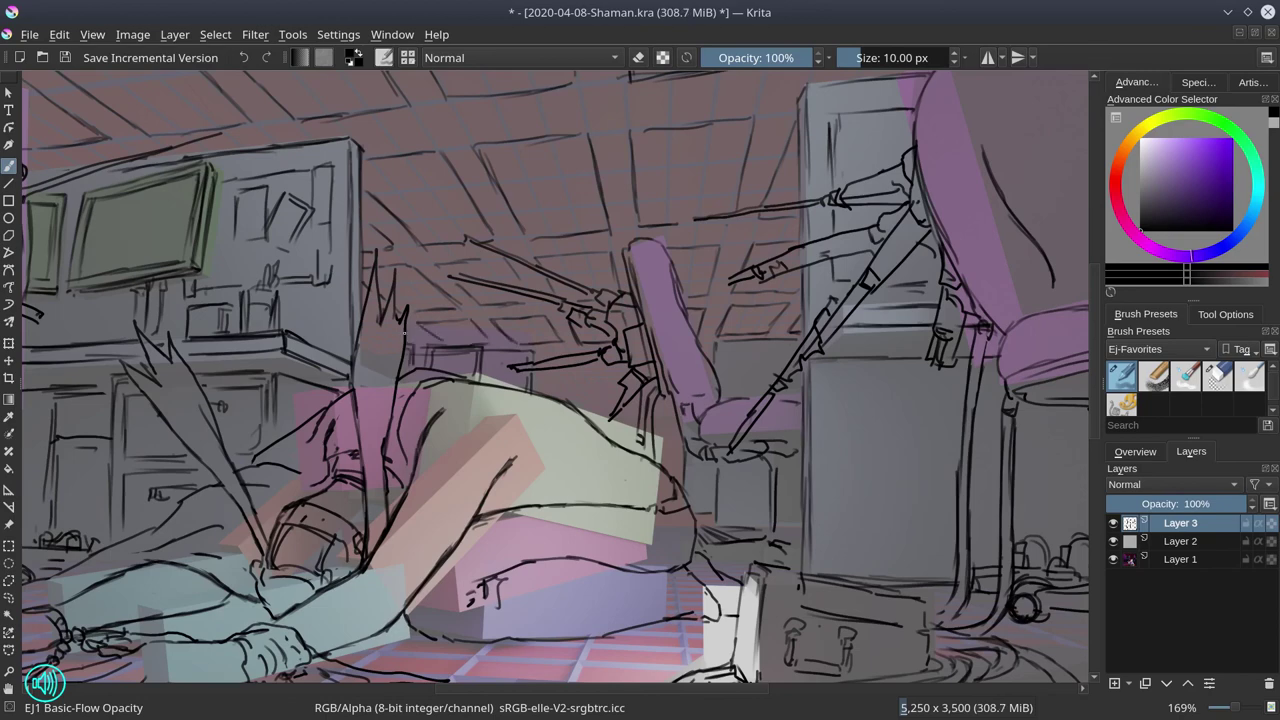
scroll(565, 349, "up", 5)
left_click_drag(546, 346, 442, 362)
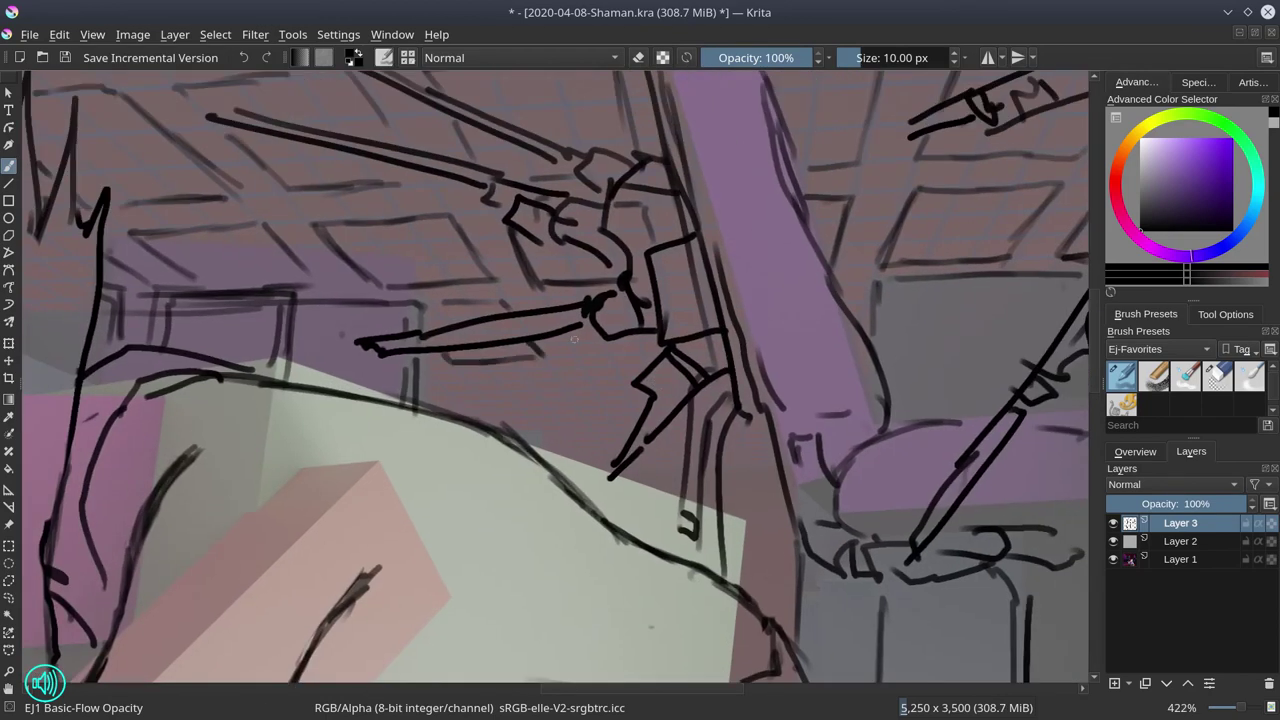
left_click_drag(582, 298, 544, 304)
left_click_drag(648, 334, 562, 362)
left_click_drag(640, 366, 584, 402)
mouse_move(556, 370)
left_mouse_down()
mouse_move(464, 376)
mouse_move(478, 402)
mouse_move(435, 376)
left_mouse_up()
Add ceiling brick lines and short detail strokes beside the mechanical arm.
key("e")
key("e")
left_click_drag(538, 408, 500, 412)
mouse_move(590, 405)
left_mouse_down()
mouse_move(568, 428)
mouse_move(526, 436)
left_mouse_up()
left_click_drag(640, 406, 576, 458)
left_click_drag(628, 439, 614, 452)
mouse_move(660, 463)
left_mouse_down()
mouse_move(636, 480)
mouse_move(656, 464)
left_mouse_up()
key("2")
scroll(558, 395, "up", 10)
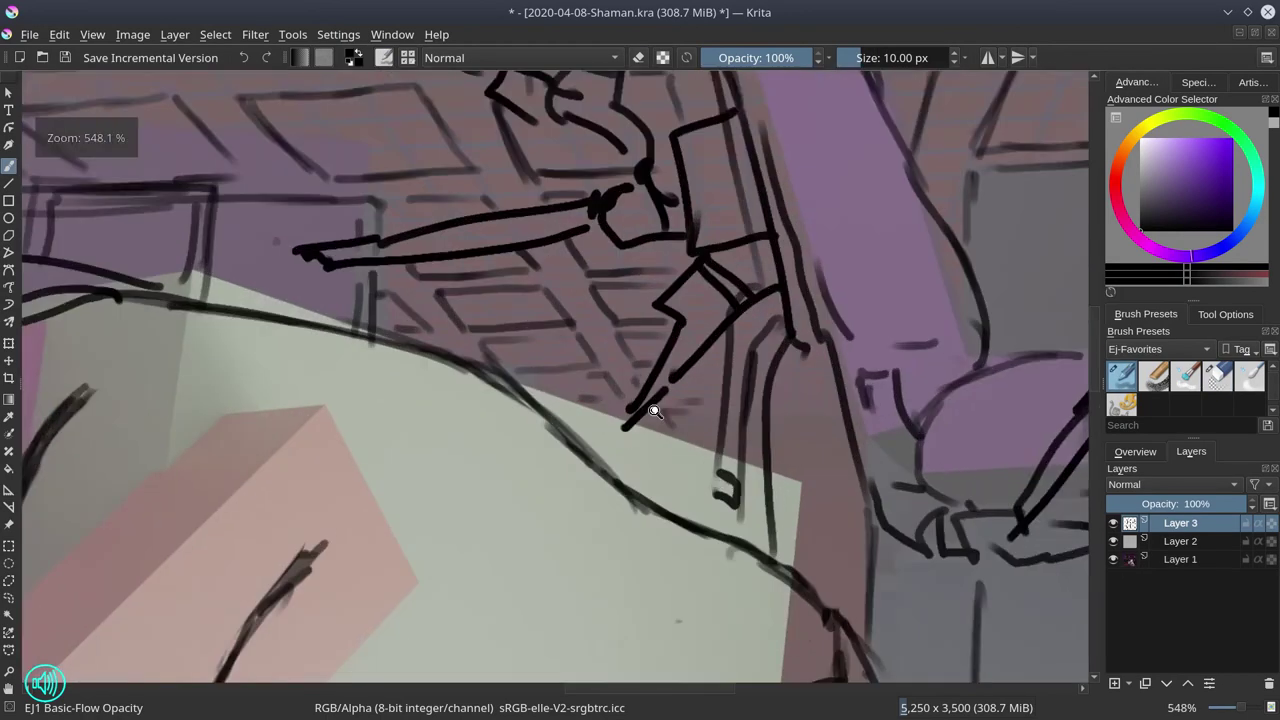
left_click_drag(630, 396, 568, 418)
mouse_move(708, 420)
left_mouse_down()
mouse_move(650, 470)
mouse_move(606, 466)
left_mouse_up()
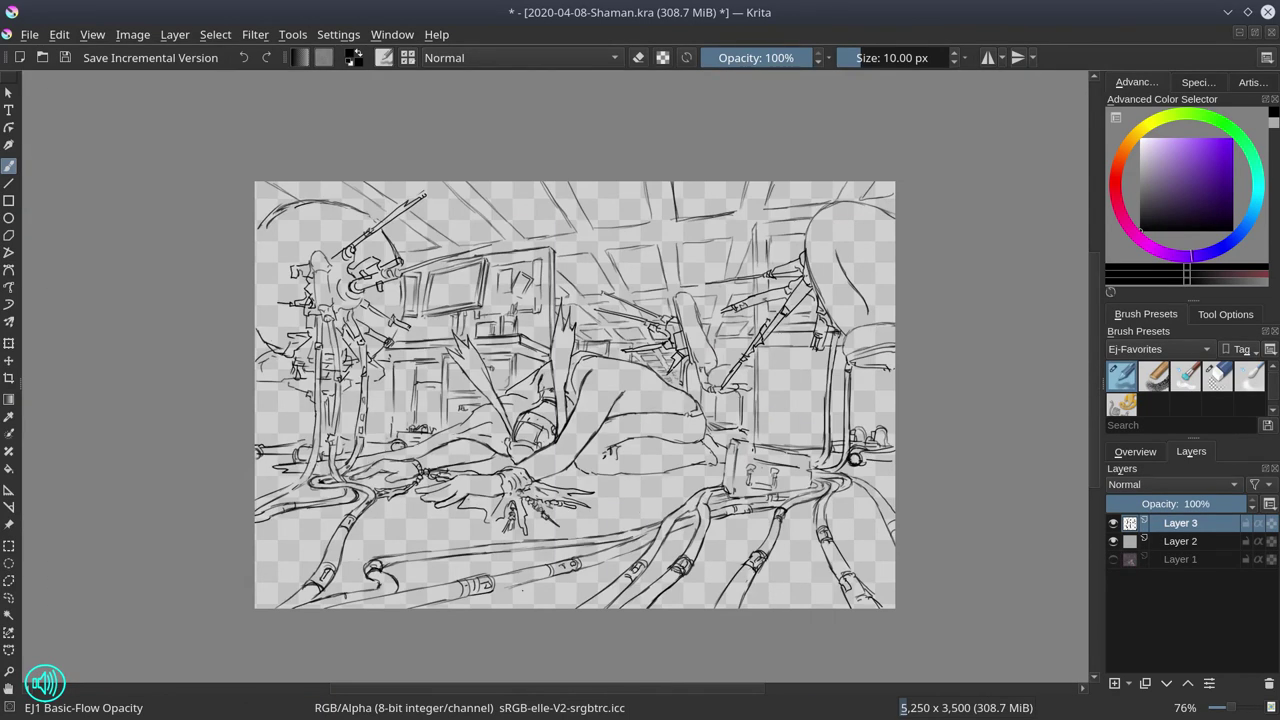
Save the drawing and open the Shaman.png render in a floating window beside it.
left_click(1135, 451)
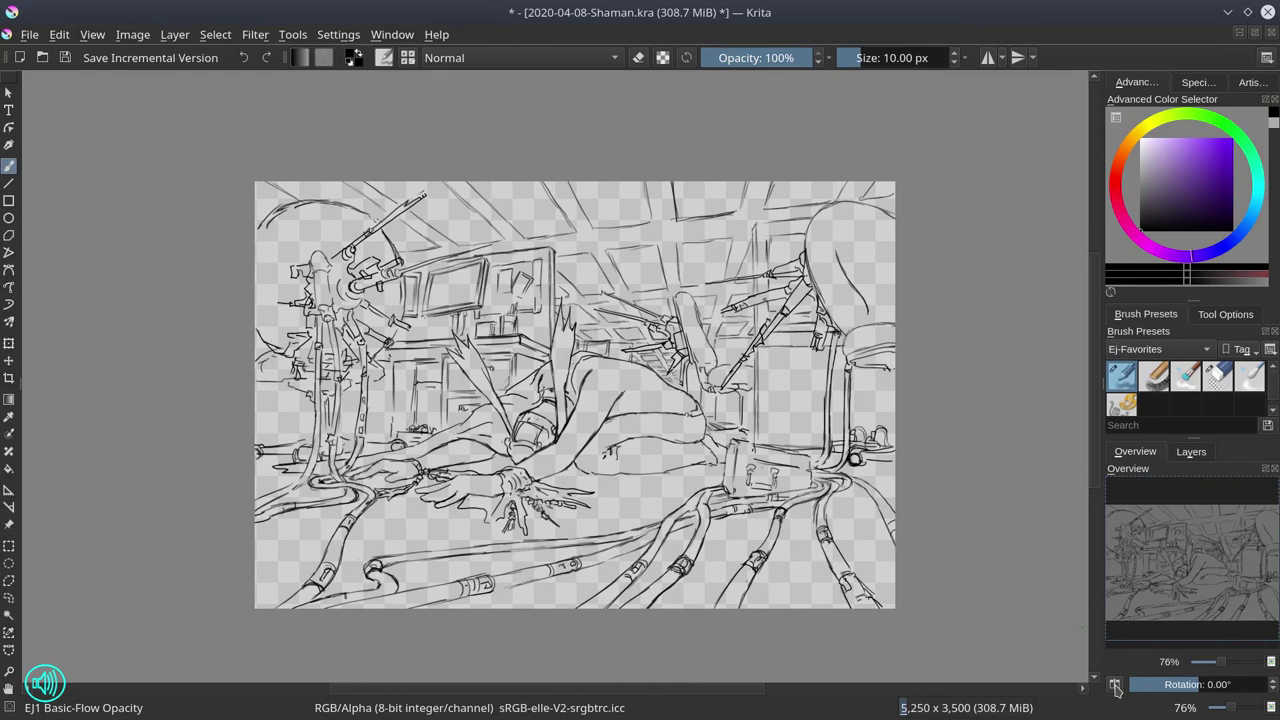
key("ctrl+s")
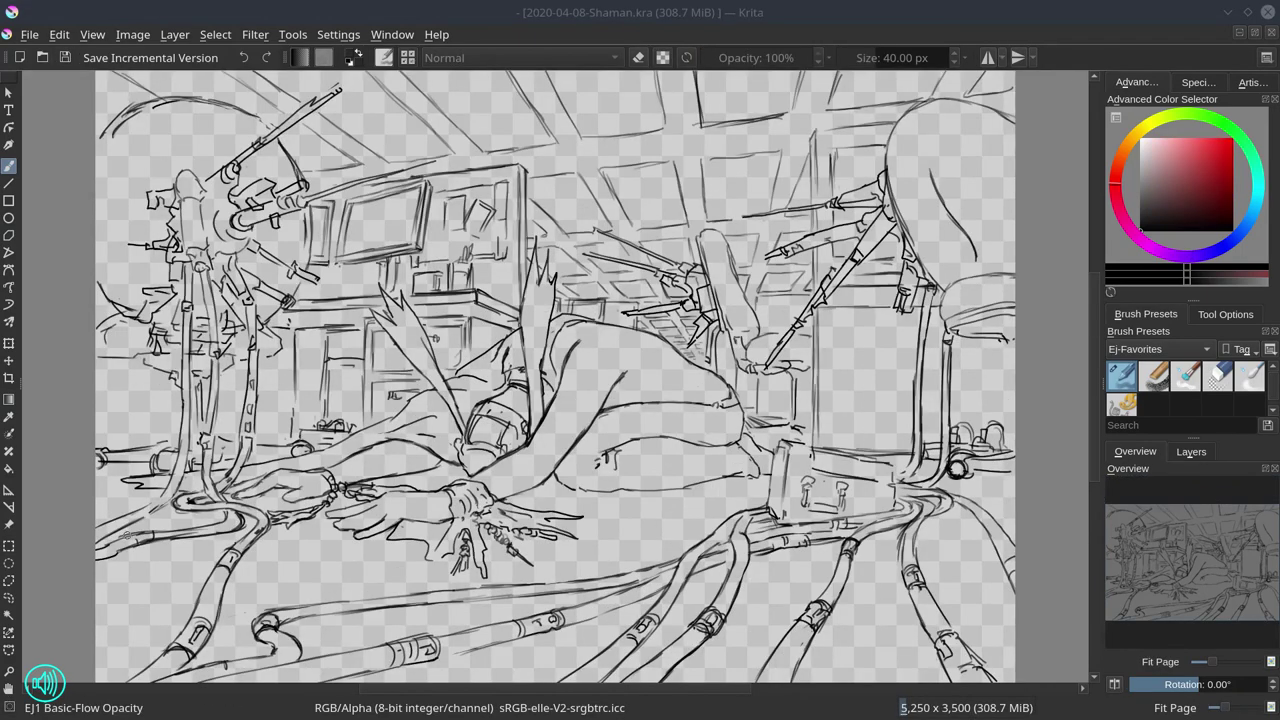
left_click(1254, 35)
key("ctrl+o")
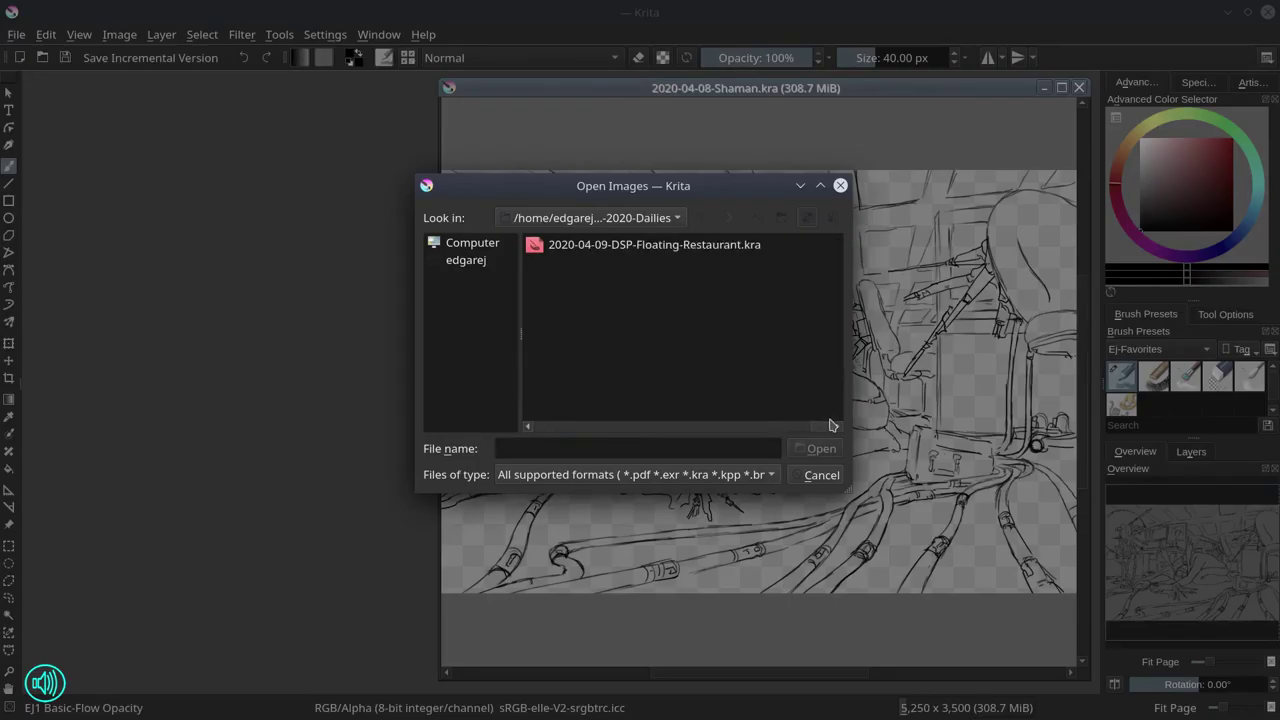
key("Escape")
Select the EJ7-Shapes Mecha brush with a purple colour at a larger size.
left_click(1124, 403)
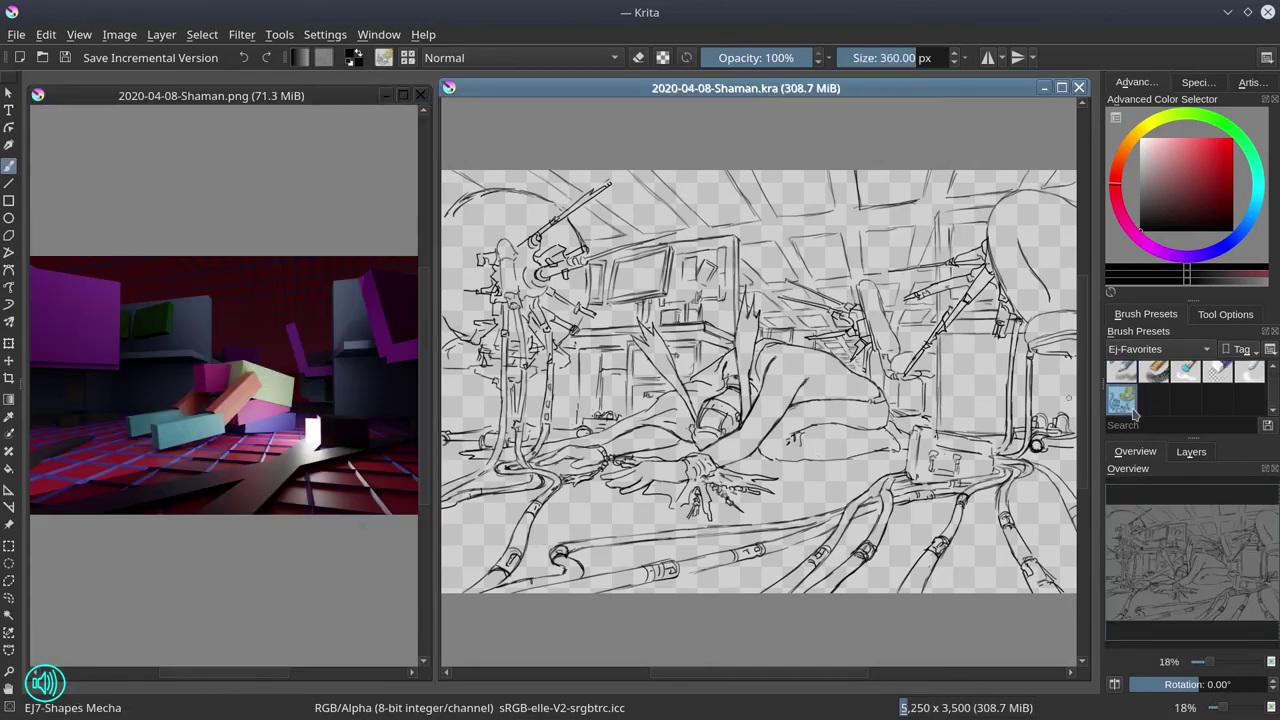
left_click(1214, 250)
left_click(1152, 190)
key("minus")
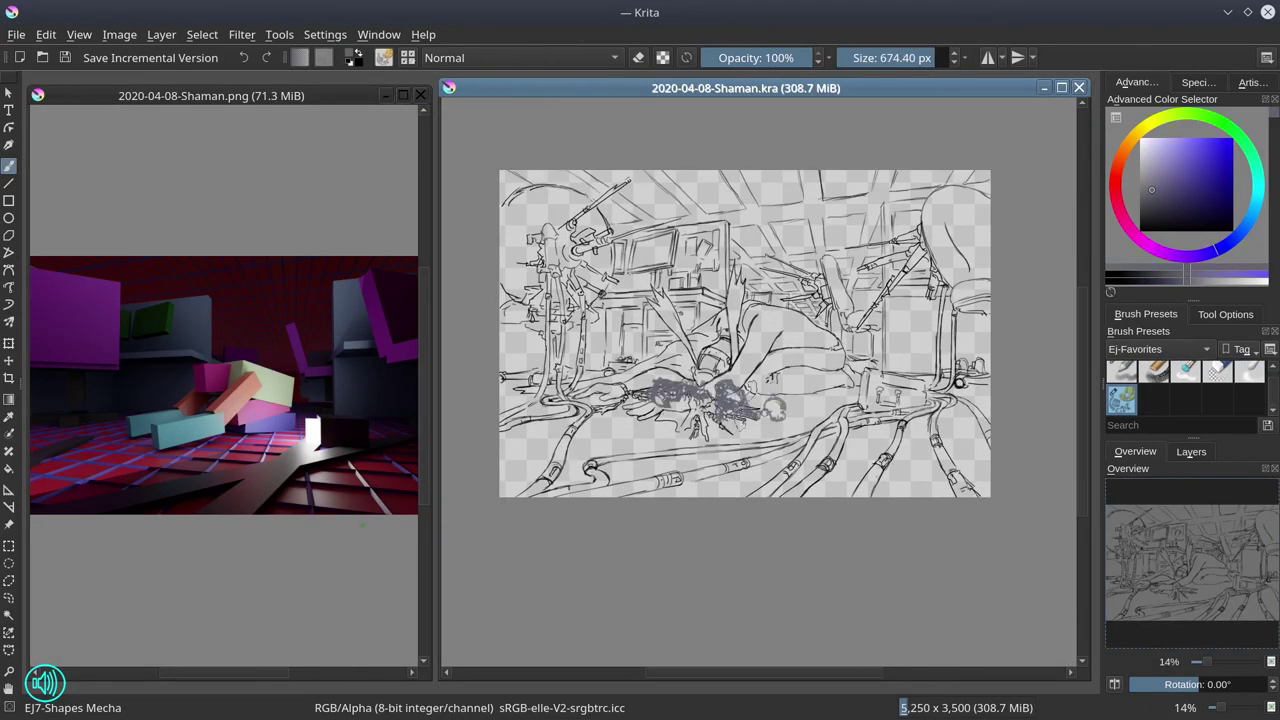
Duplicate the Layer 3 line-art layer.
left_click(1191, 451)
right_click(1180, 525)
left_click(1080, 163)
right_click(1180, 525)
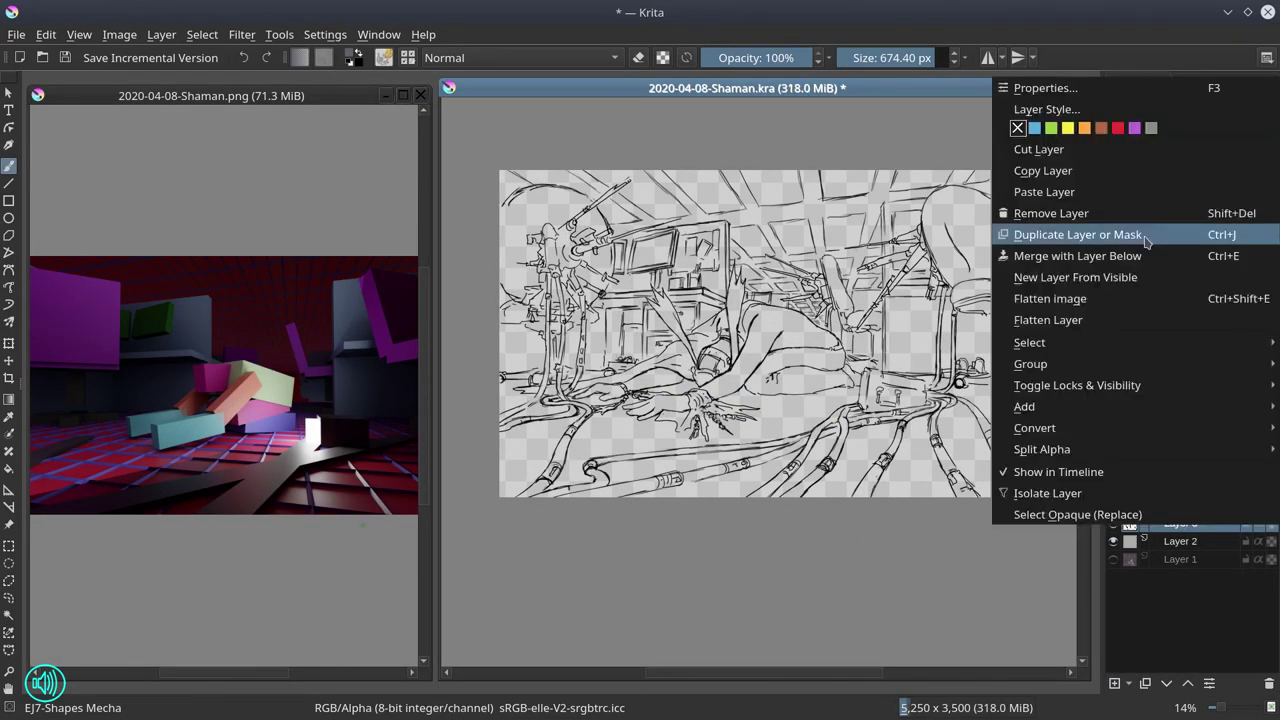
key("Escape")
Add Layer 4 and paint grey-purple and lavender strokes across the floor and ceiling.
left_click(1114, 683)
mouse_move(785, 392)
left_mouse_down()
mouse_move(585, 440)
mouse_move(900, 440)
mouse_move(530, 200)
mouse_move(780, 300)
mouse_move(950, 190)
left_mouse_up()
key("bracketright")
key("bracketright")
key("l")
key("l")
key("l")
left_click_drag(600, 440, 850, 400)
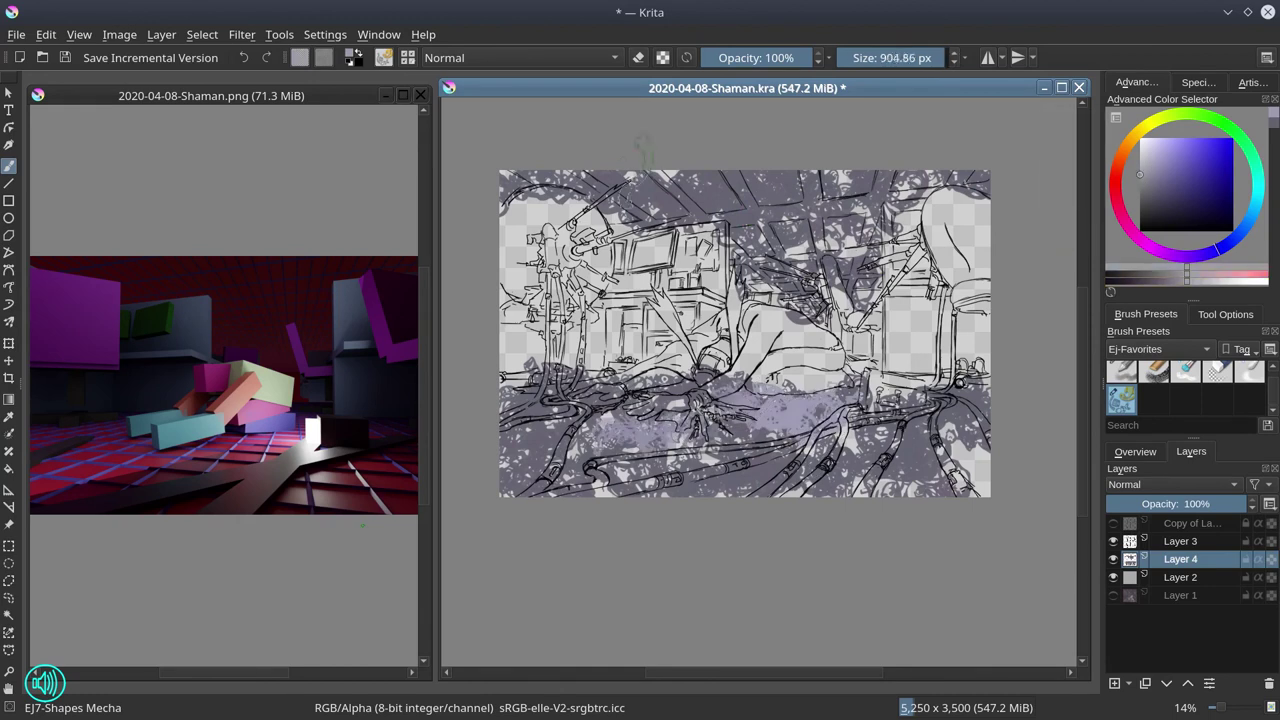
key("bracketleft")
key("bracketleft")
key("bracketleft")
mouse_move(520, 185)
left_mouse_down()
mouse_move(860, 190)
mouse_move(805, 270)
left_mouse_up()
key("bracketleft")
key("bracketleft")
key("bracketleft")
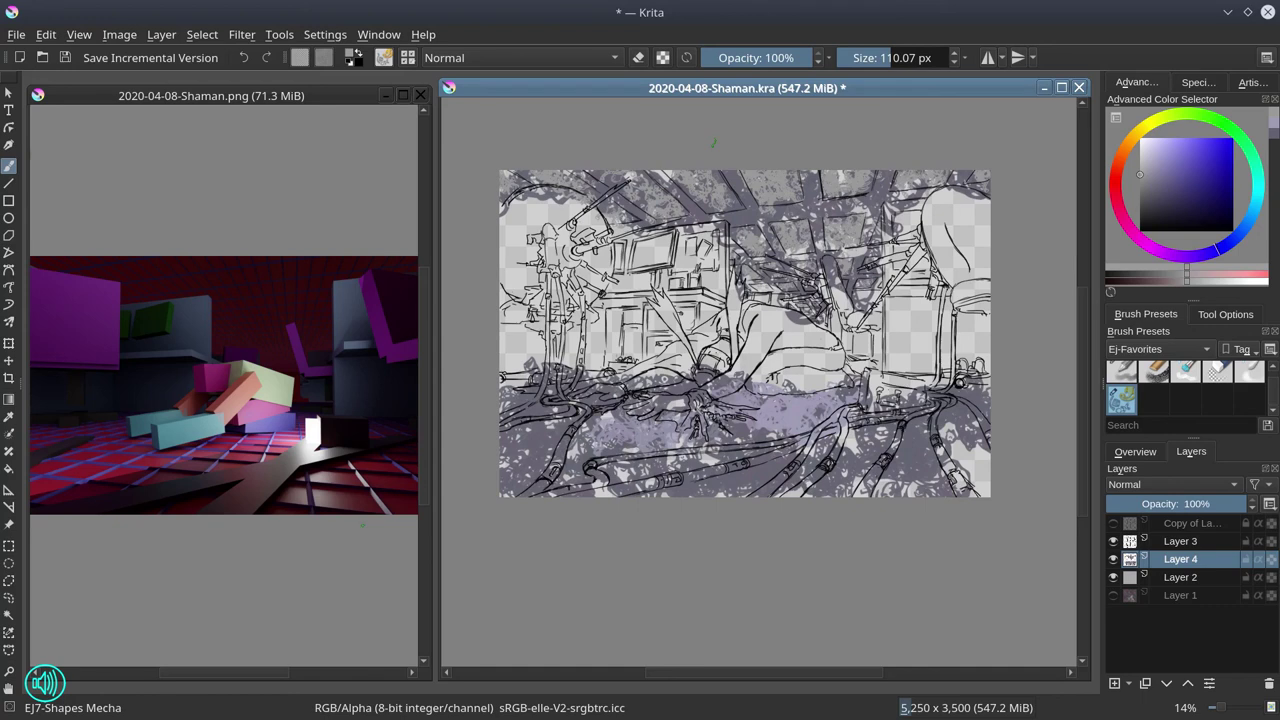
key("bracketright")
key("bracketright")
key("bracketright")
key("bracketright")
Paint skin tones, reddish-brown strokes and dark violet shadows on the figure.
left_click(1120, 155)
left_click(1176, 181)
mouse_move(760, 315)
left_mouse_down()
mouse_move(770, 340)
mouse_move(830, 330)
mouse_move(625, 395)
mouse_move(815, 345)
left_mouse_up()
key("bracketleft")
left_click(1168, 161)
left_click_drag(620, 390, 820, 315)
key("bracketright")
left_click(810, 285, "ctrl")
key("bracketleft")
mouse_move(730, 290)
left_mouse_down()
mouse_move(700, 370)
mouse_move(660, 360)
left_mouse_up()
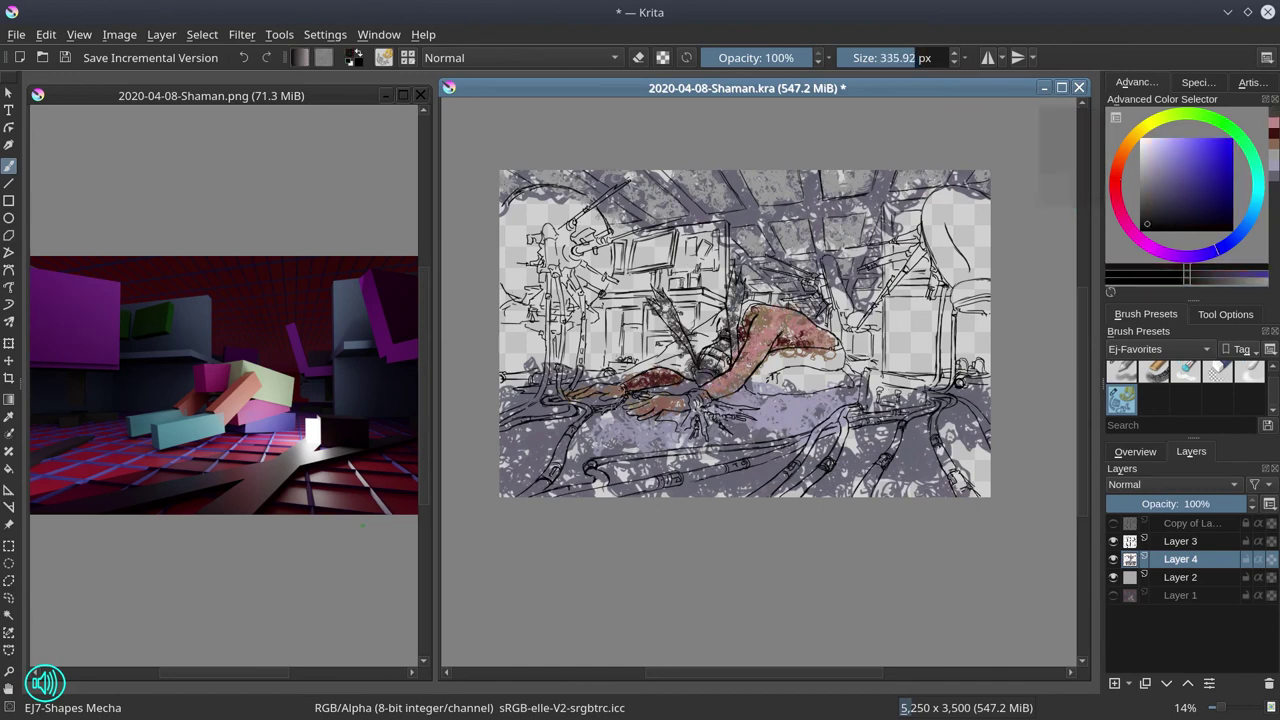
left_click_drag(565, 355, 645, 295)
key("bracketright")
key("bracketright")
Add dark red at the top-right and left, plus a pinkish stroke on the arm.
left_click(1113, 180)
left_click(1174, 207)
left_click_drag(925, 190, 975, 300)
left_click_drag(500, 325, 540, 300)
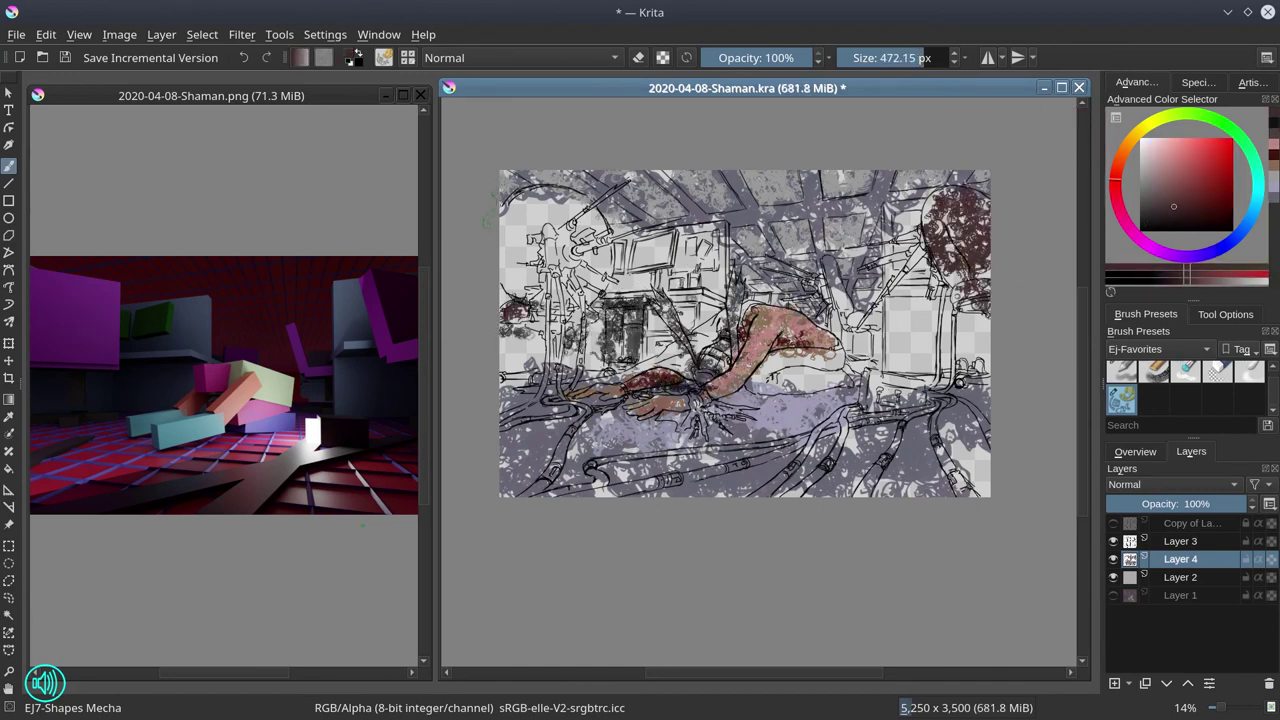
key("bracketleft")
key("bracketleft")
left_click_drag(835, 330, 860, 285)
Paint dark grey-blue and lighter blue textures around the figure and room.
left_click(1244, 232)
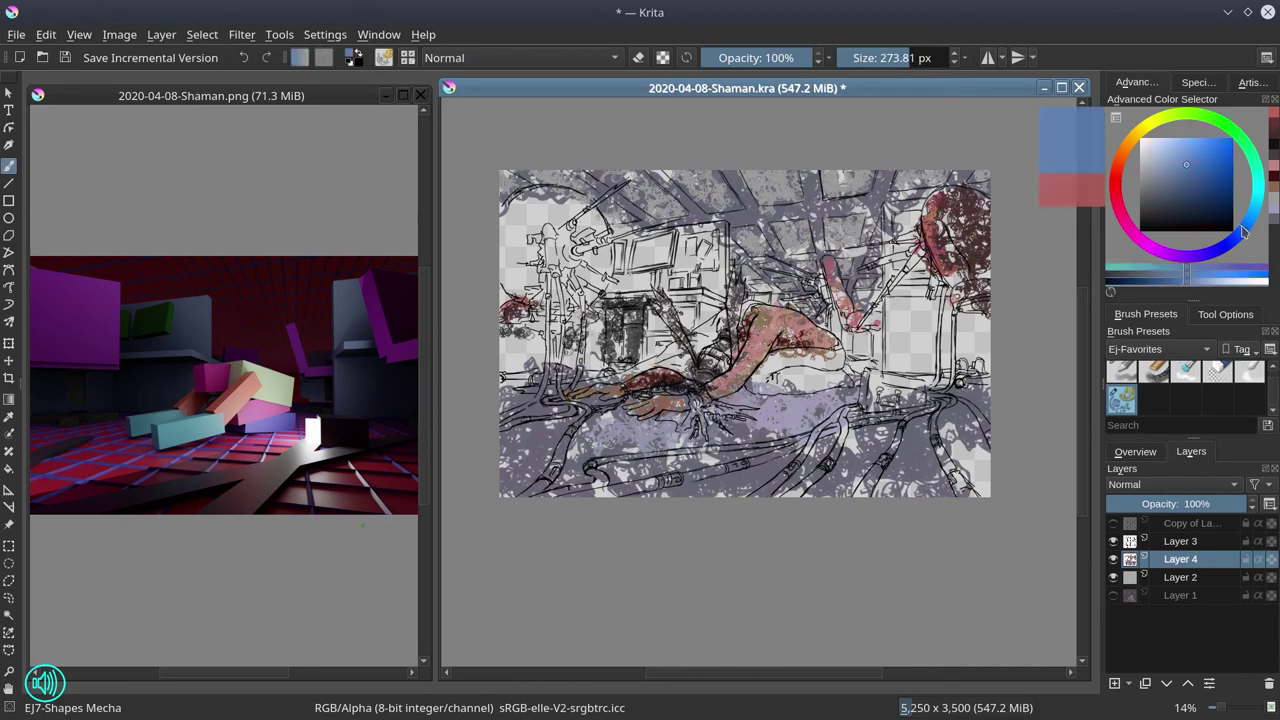
left_click(1154, 222)
key("bracketright")
left_click_drag(645, 300, 720, 240)
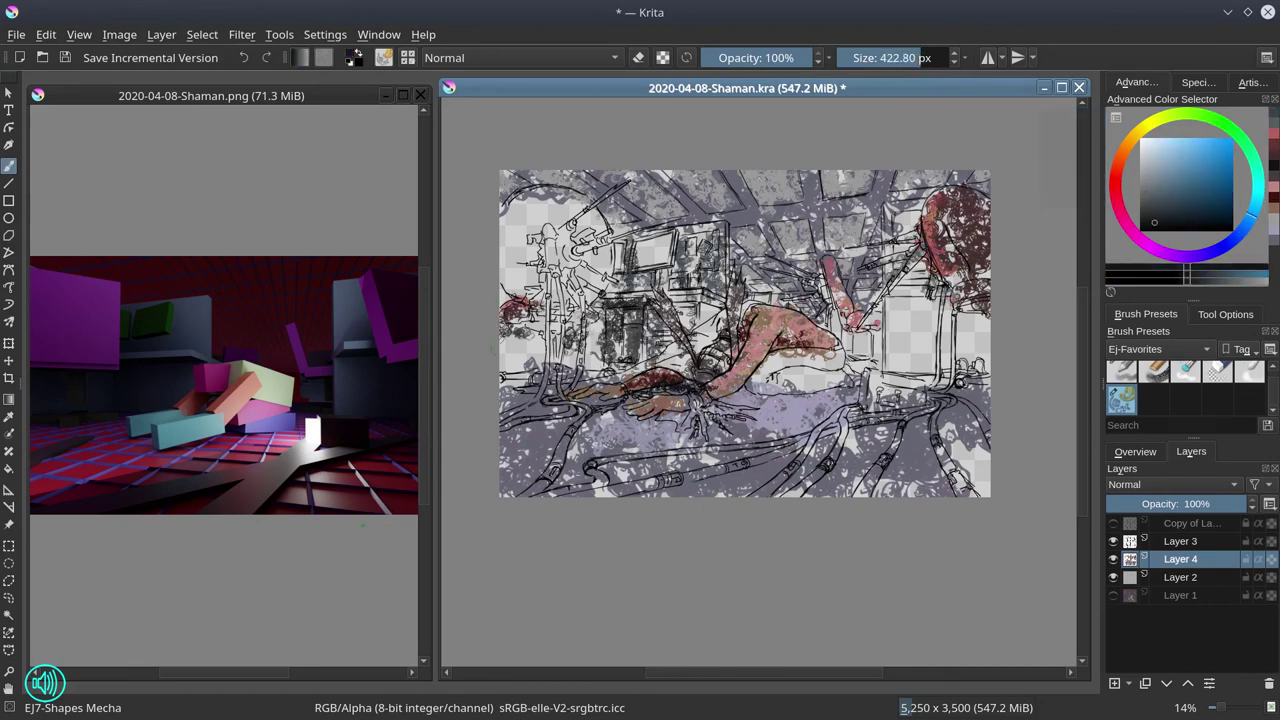
left_click_drag(520, 360, 600, 335)
left_click_drag(850, 345, 975, 345)
left_click(1162, 178)
key("bracketright")
left_click_drag(640, 260, 680, 240)
mouse_move(880, 370)
left_mouse_down()
mouse_move(925, 335)
mouse_move(960, 370)
left_mouse_up()
Darken the centre, left and right of the room with purple and pink strokes.
left_click(1123, 218)
left_click_drag(755, 385, 860, 360)
left_click(1187, 200)
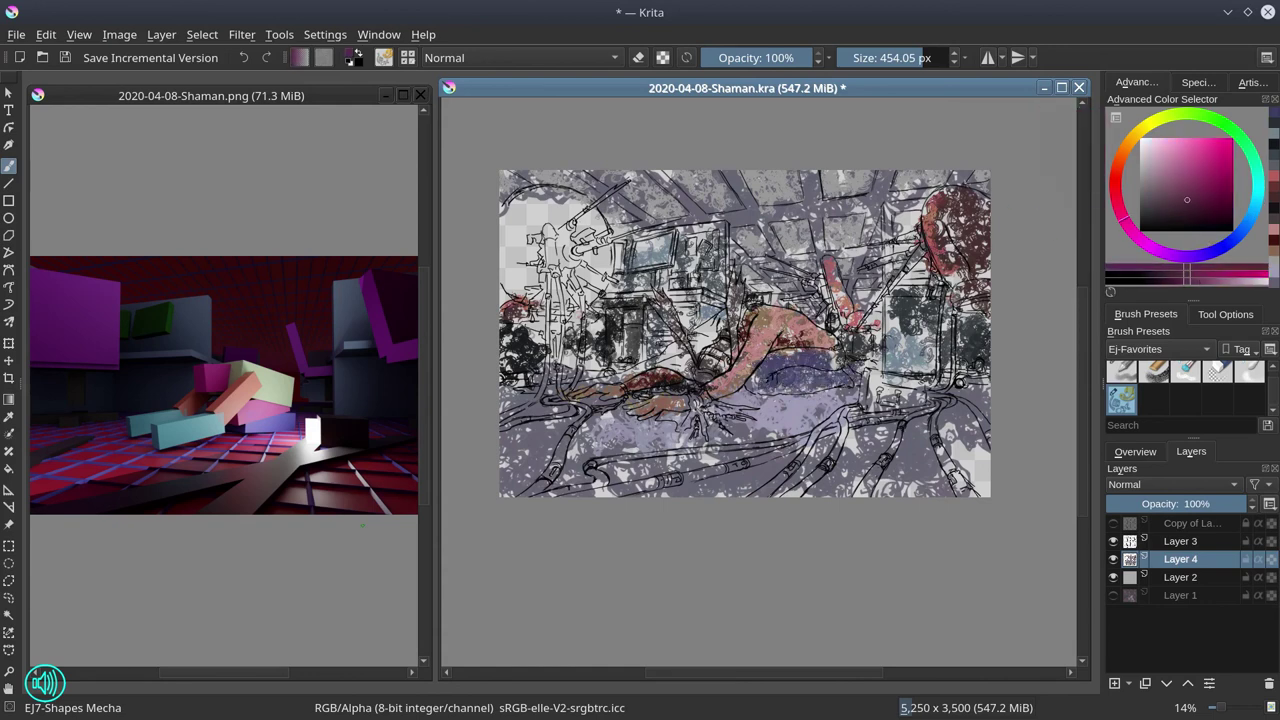
left_click_drag(710, 325, 590, 370)
left_click(1160, 190)
left_click_drag(560, 215, 560, 290)
key("bracketleft")
left_click(1165, 207)
left_click_drag(512, 210, 515, 300)
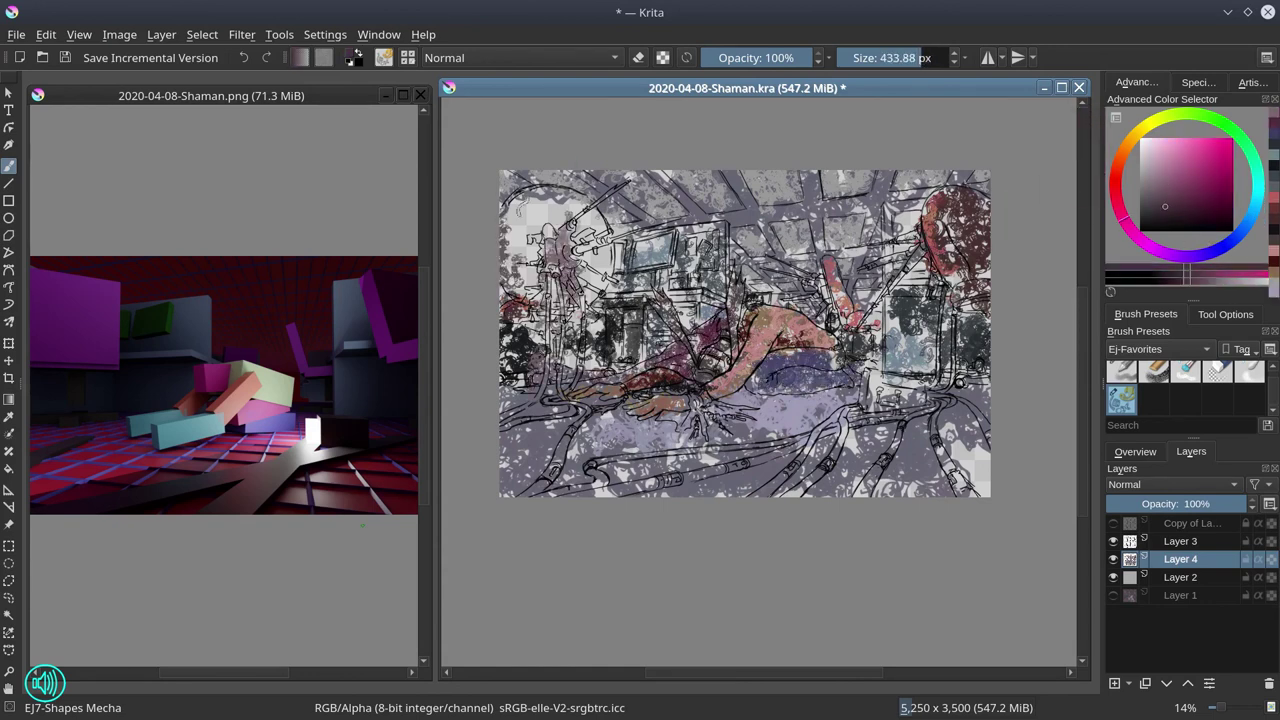
left_click_drag(560, 200, 565, 310)
key("bracketleft")
key("bracketleft")
key("bracketleft")
key("bracketleft")
left_click_drag(860, 250, 910, 305)
Dot green lights along the pipe and darken the room's edges with near-black.
left_click(1226, 146)
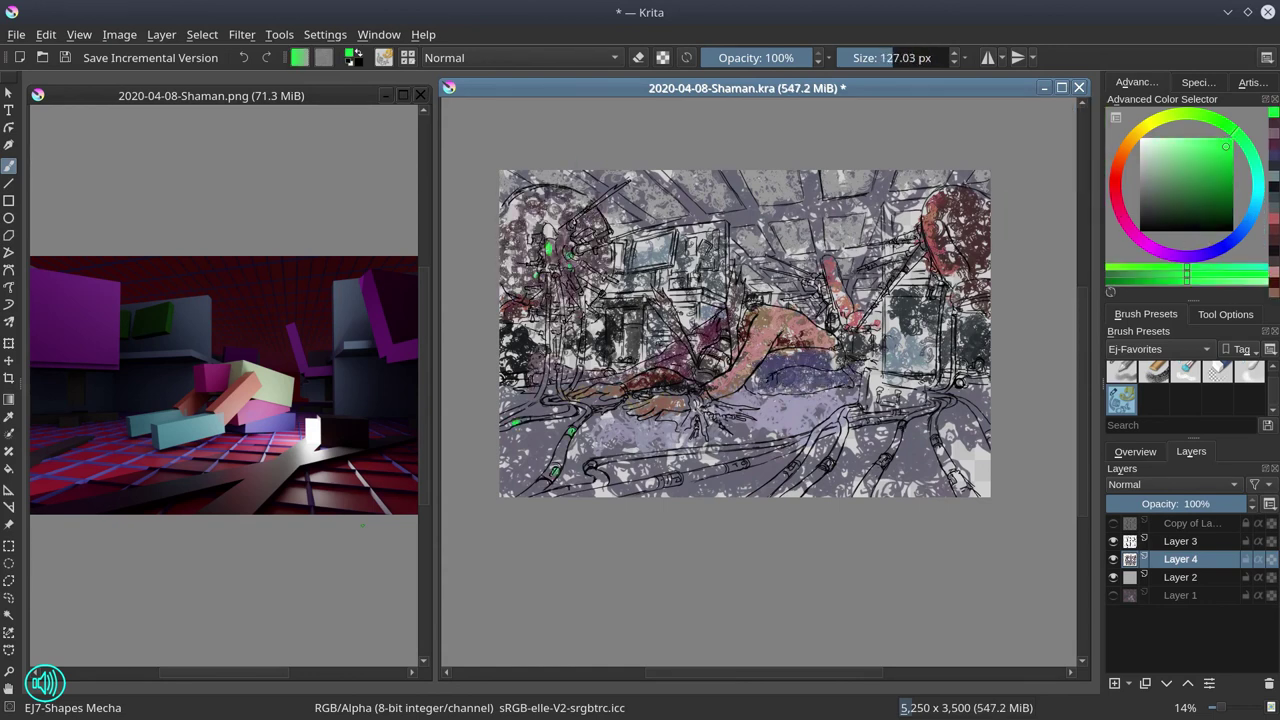
left_click_drag(812, 285, 918, 248)
key("bracketleft")
left_click(1151, 224)
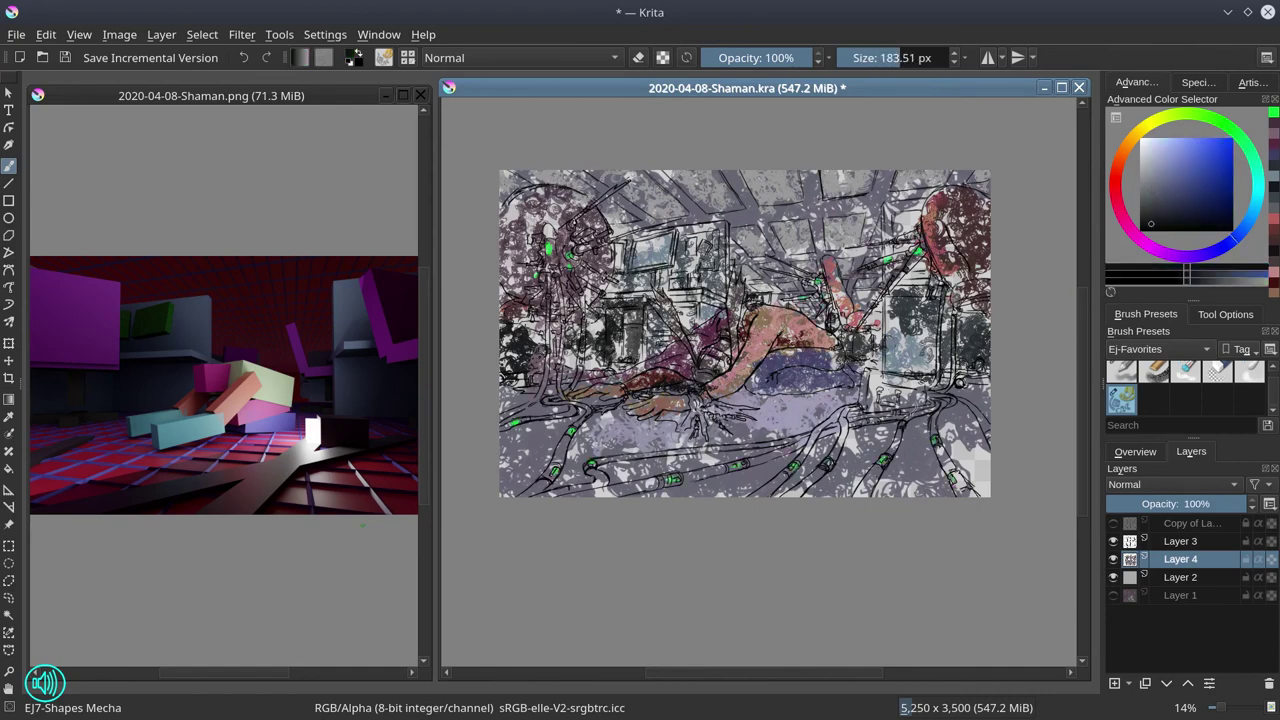
mouse_move(905, 410)
left_mouse_down()
mouse_move(960, 495)
mouse_move(815, 485)
left_mouse_up()
left_click_drag(520, 385, 515, 490)
Save, hide Layer 2 and set Layer 4 opacity to 80%.
left_click(65, 58)
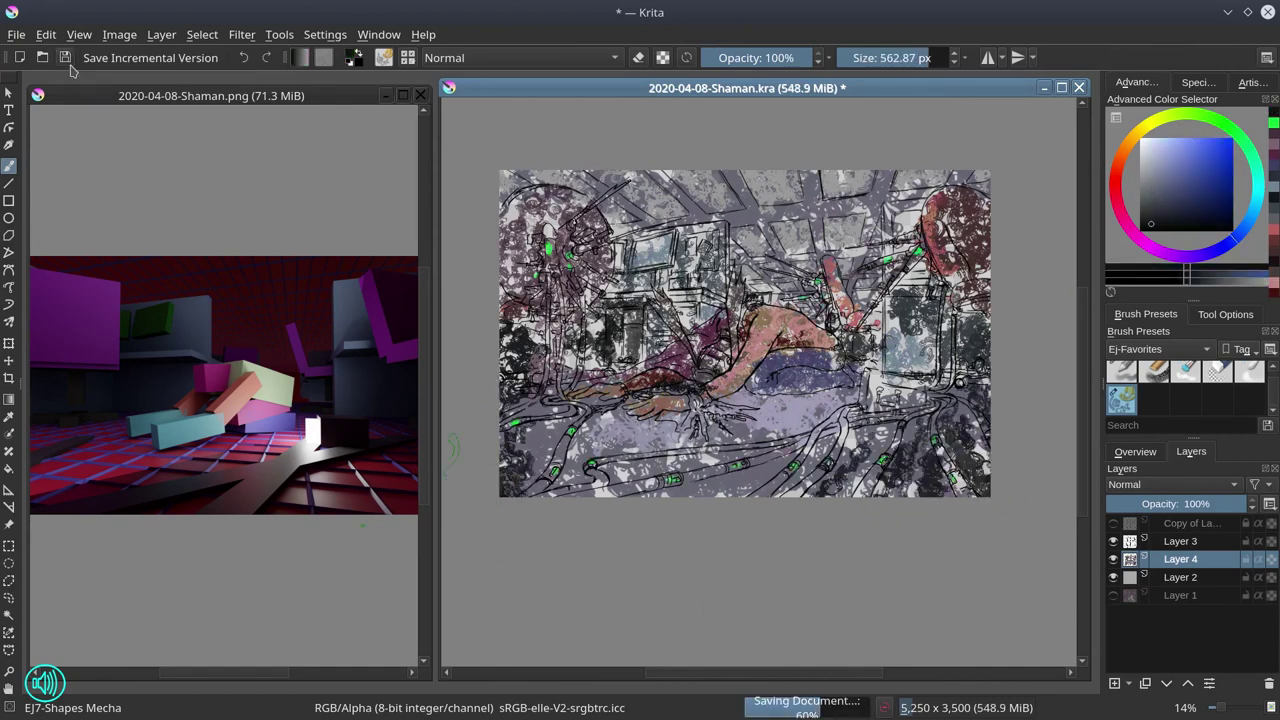
left_click(1113, 577)
left_click(1218, 503)
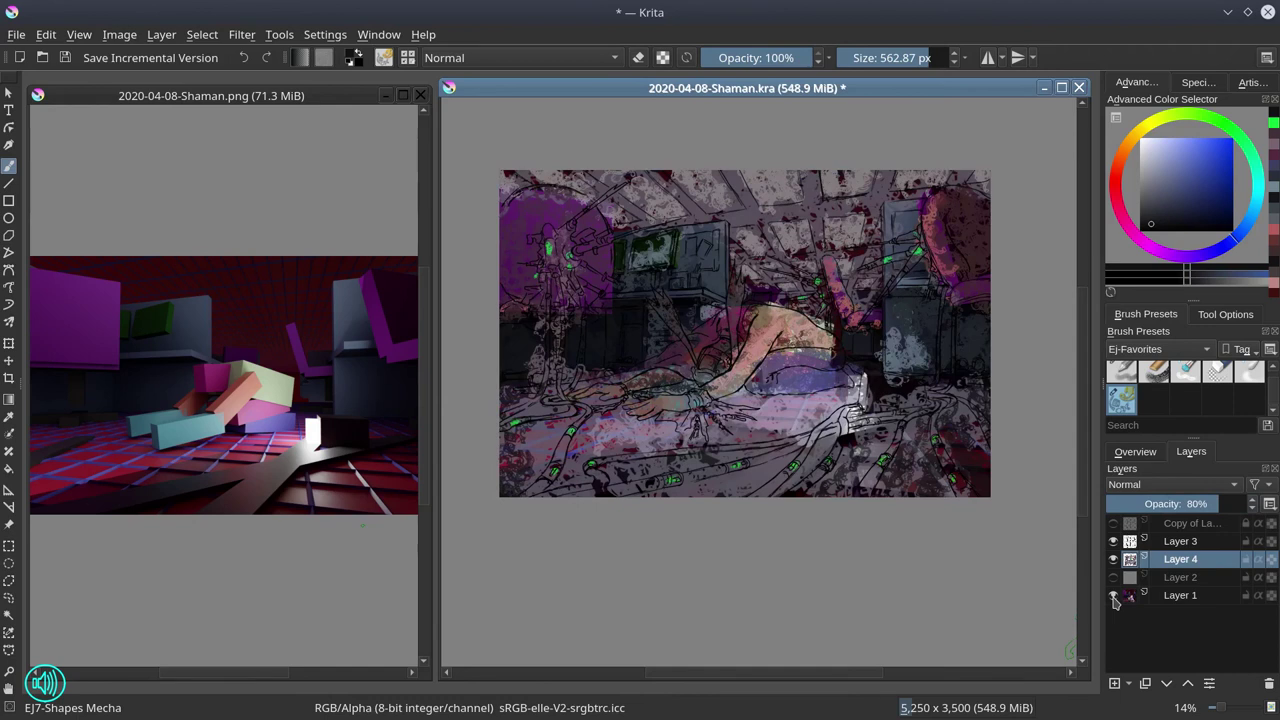
Add new layers and paint dark strokes across the upper canvas and ceiling.
left_click(1115, 684)
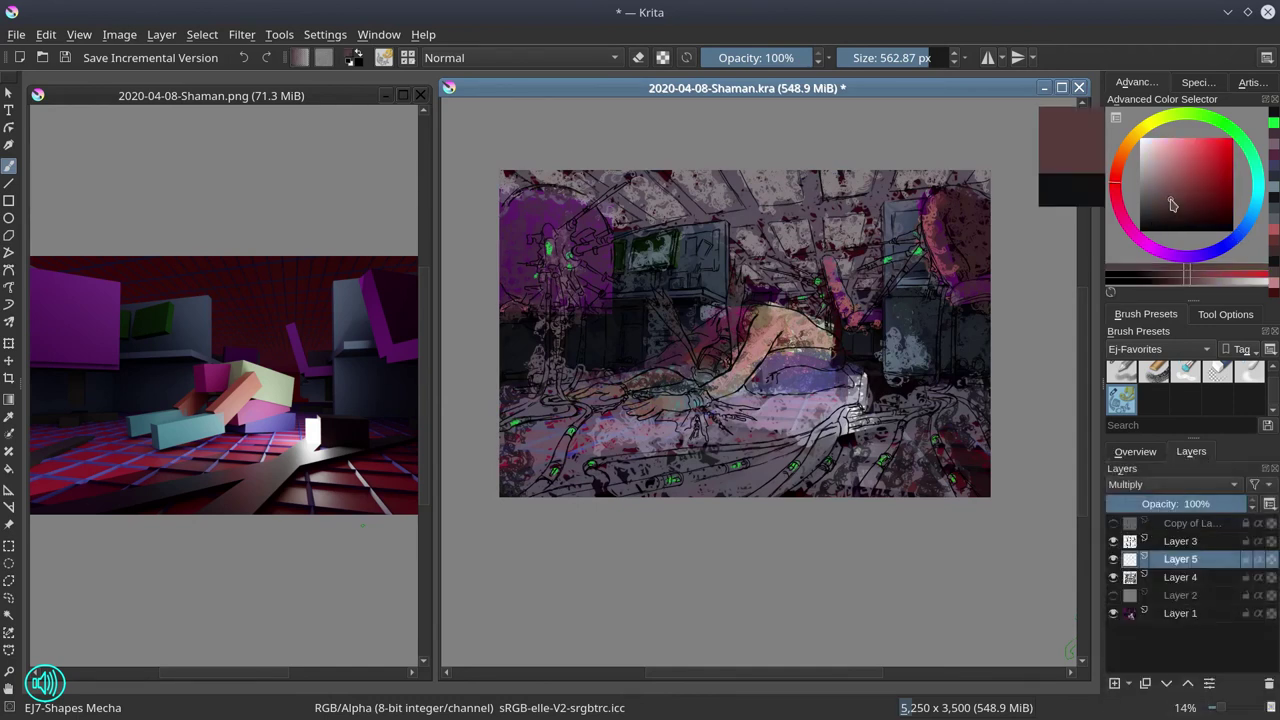
left_click_drag(740, 180, 790, 225)
key("bracketleft")
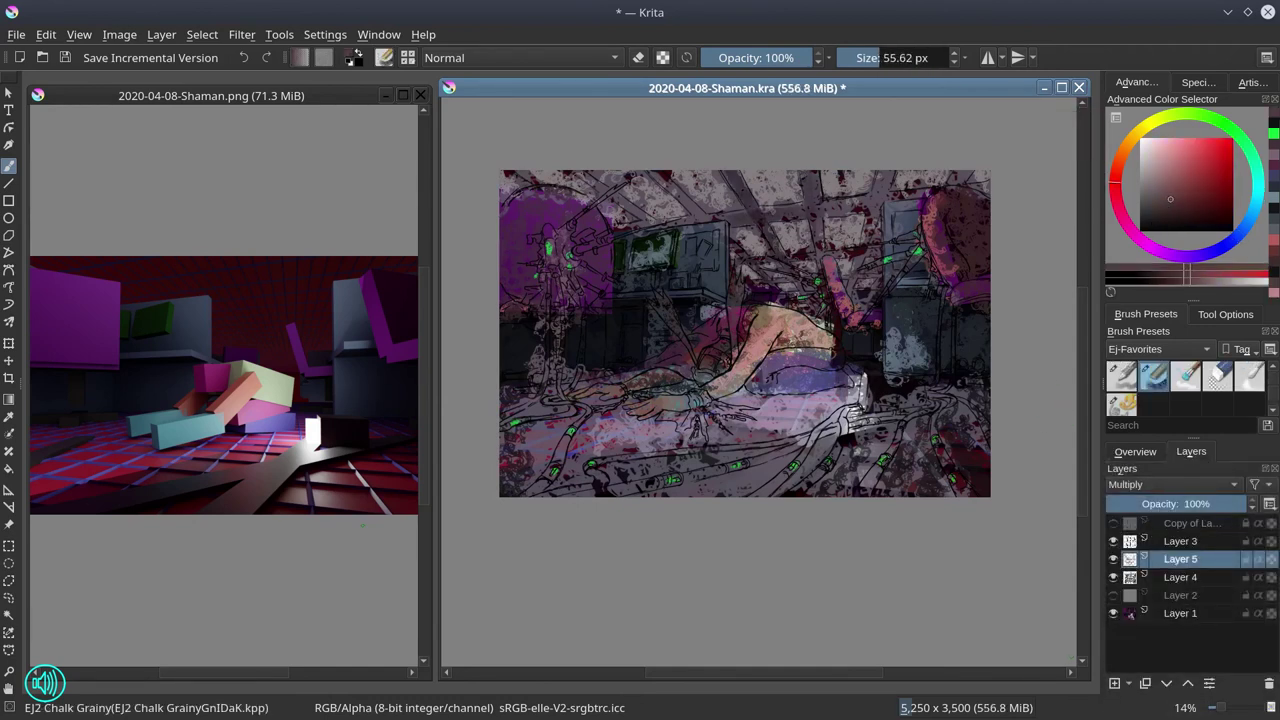
key("bracketright")
key("bracketright")
key("bracketright")
mouse_move(880, 200)
left_mouse_down()
mouse_move(820, 225)
mouse_move(731, 218)
left_mouse_up()
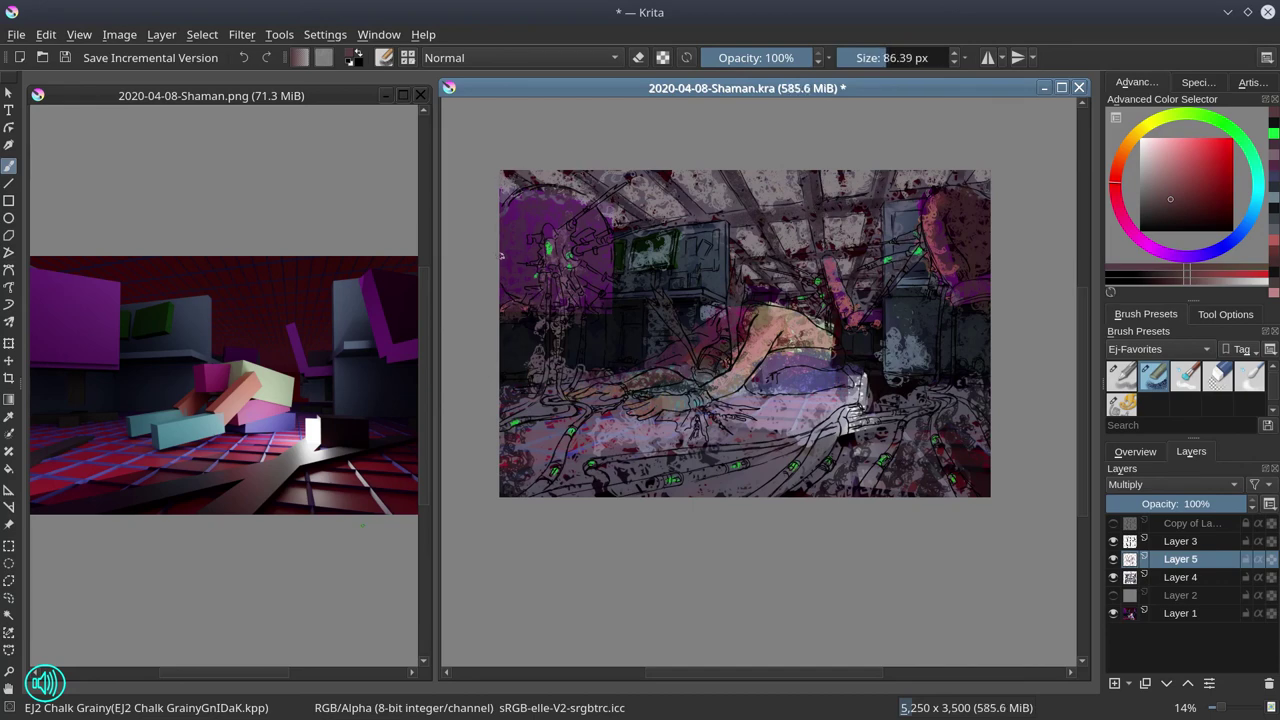
left_click(1115, 684)
mouse_move(890, 200)
left_mouse_down()
mouse_move(720, 230)
mouse_move(520, 190)
mouse_move(455, 212)
left_mouse_up()
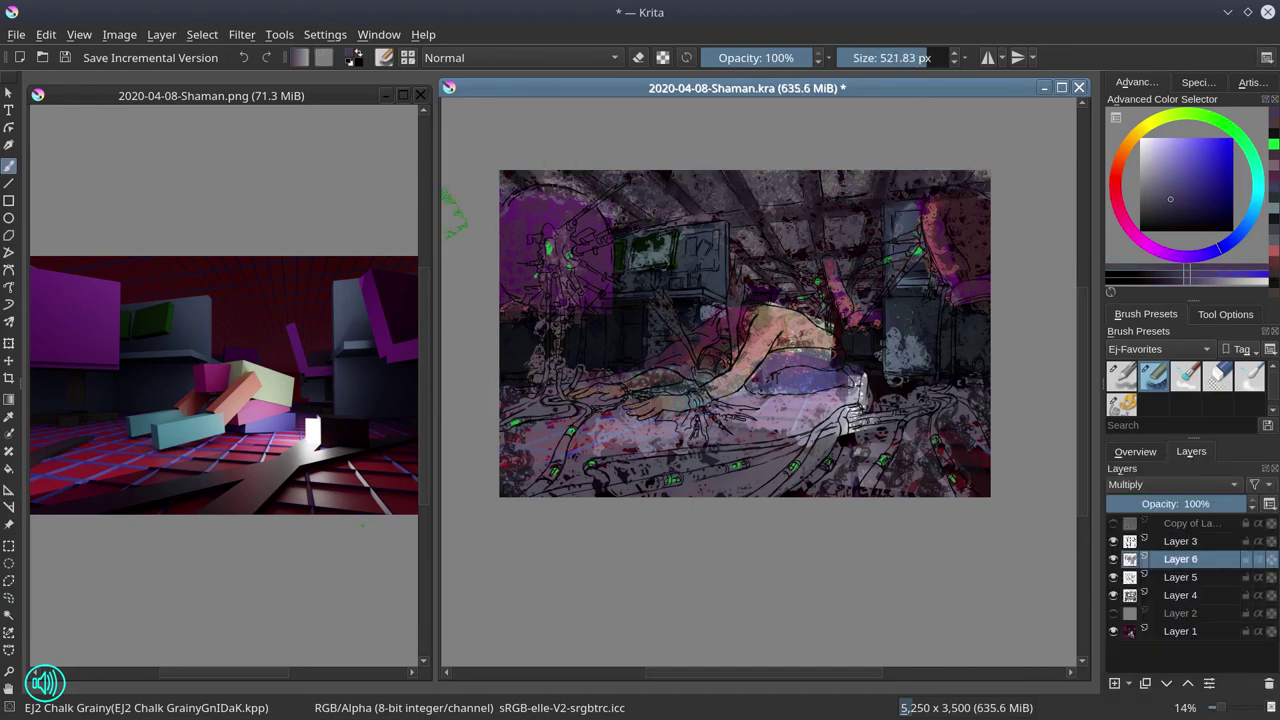
Add a paint layer above Layer 4 and sample dark purples from the painting.
left_click(1180, 598)
key("Insert")
key("bracketleft")
key("bracketleft")
key("bracketleft")
key("bracketleft")
key("bracketleft")
key("bracketleft")
key("bracketleft")
key("bracketleft")
key("bracketleft")
key("bracketleft")
key("bracketleft")
key("bracketleft")
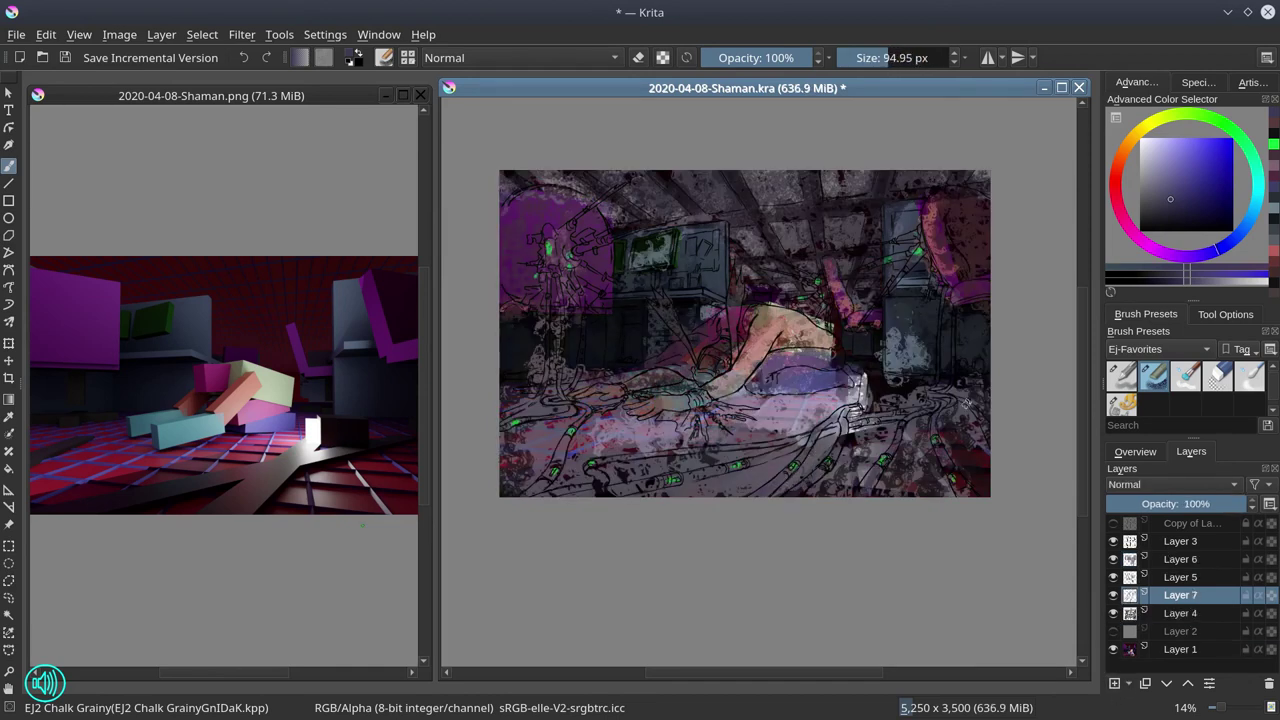
key("bracketleft")
key("bracketleft")
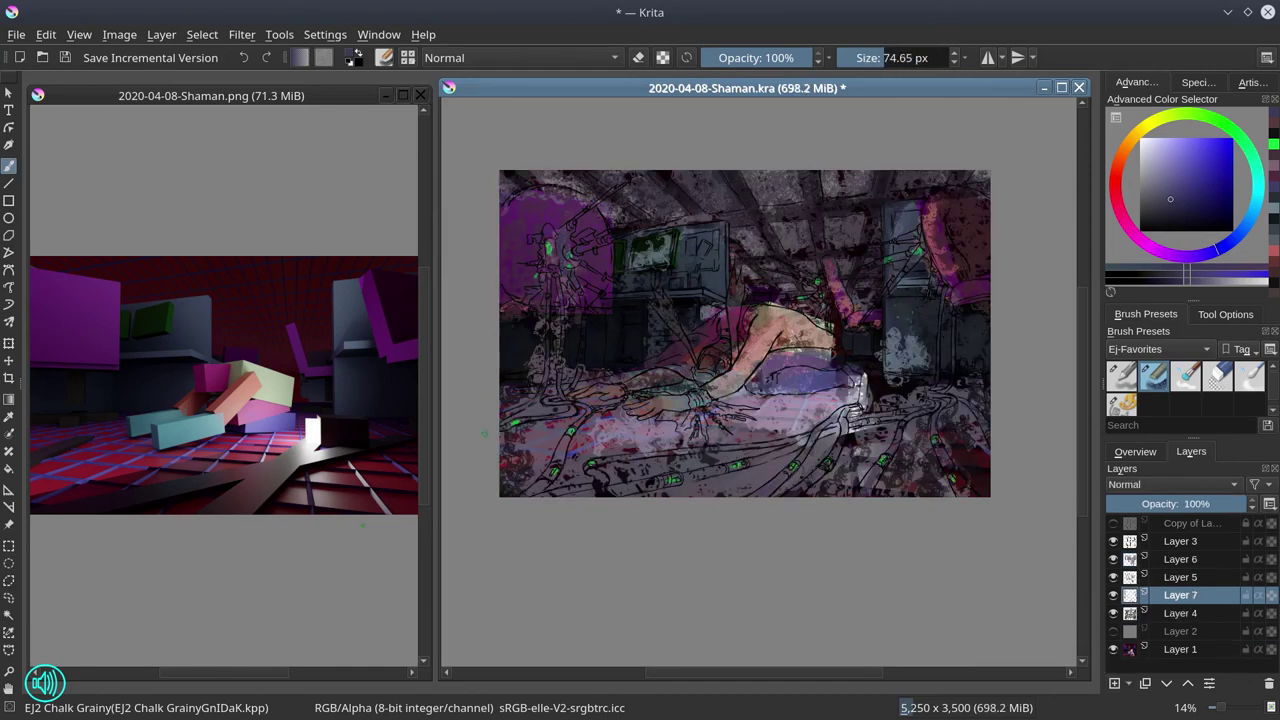
key("bracketright")
left_click(543, 233, "ctrl")
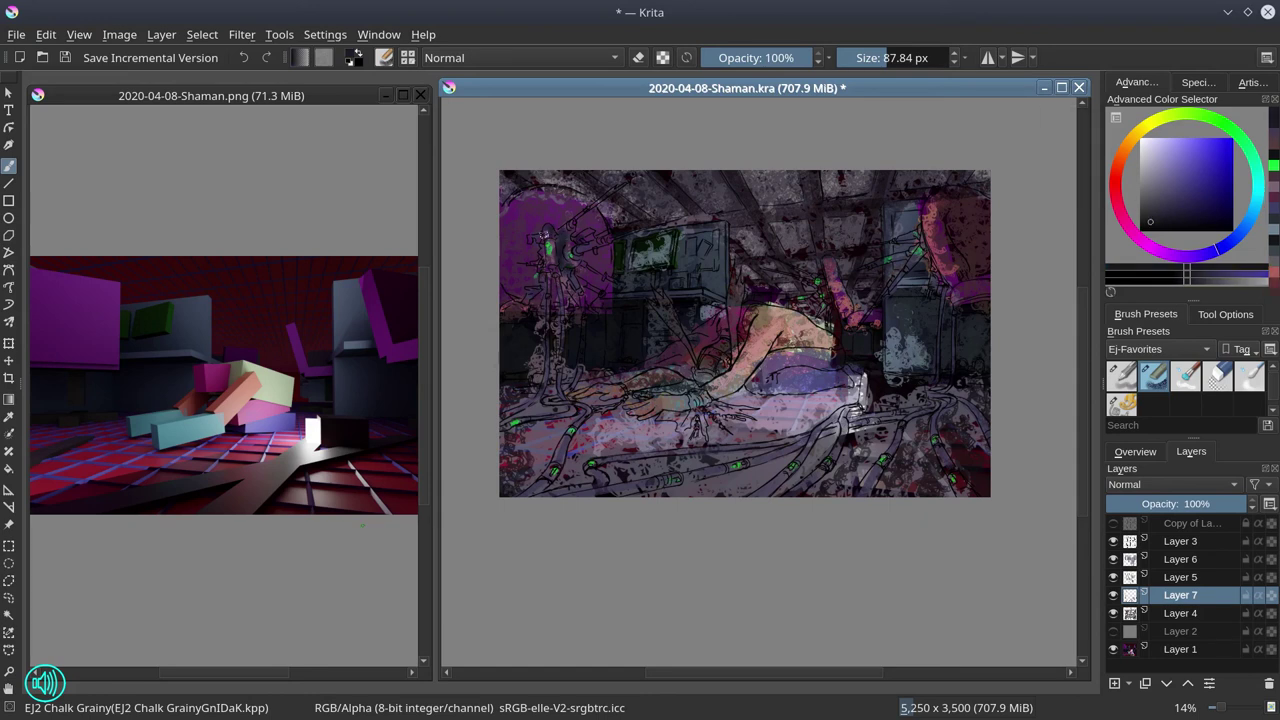
key("bracketright")
key("bracketright")
key("bracketright")
key("bracketright")
key("bracketright")
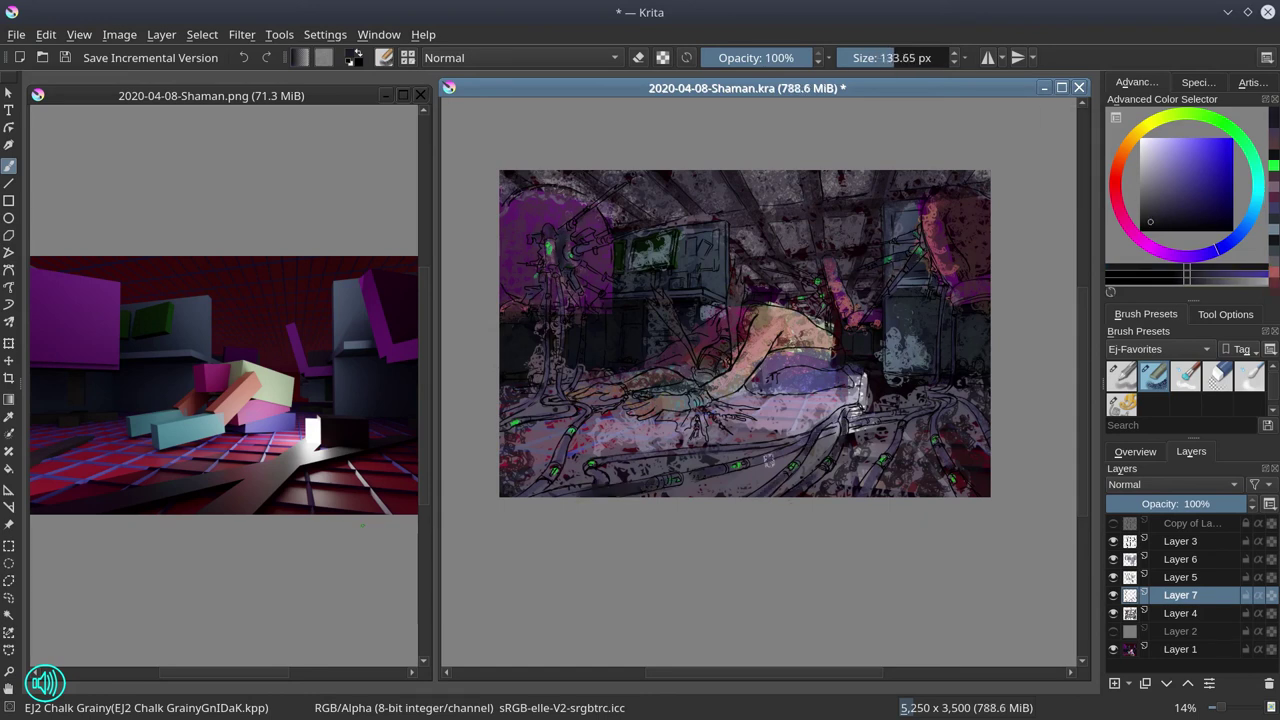
left_click(562, 407, "ctrl")
Shade alternately on Layer 6 and Layer 7 using brown-orange and blue-purple sampled colours.
left_click(1180, 559)
left_click(530, 285, "ctrl")
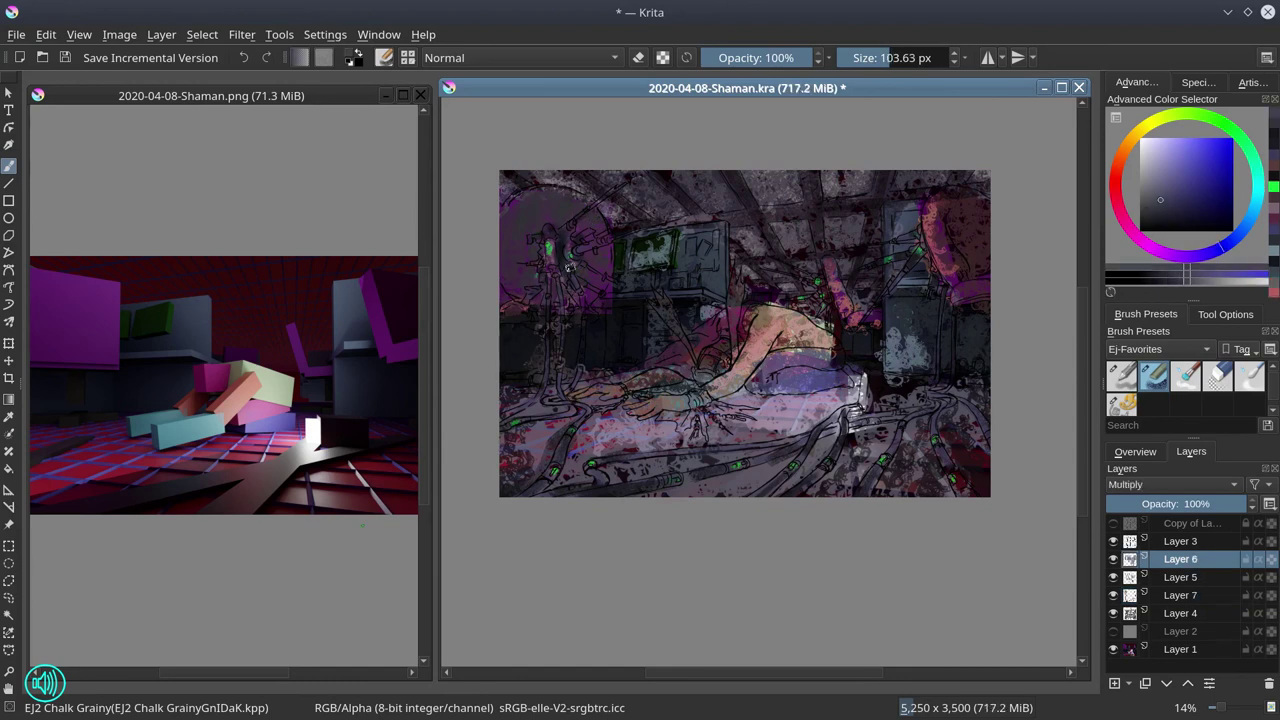
key("Page_Down")
key("Page_Down")
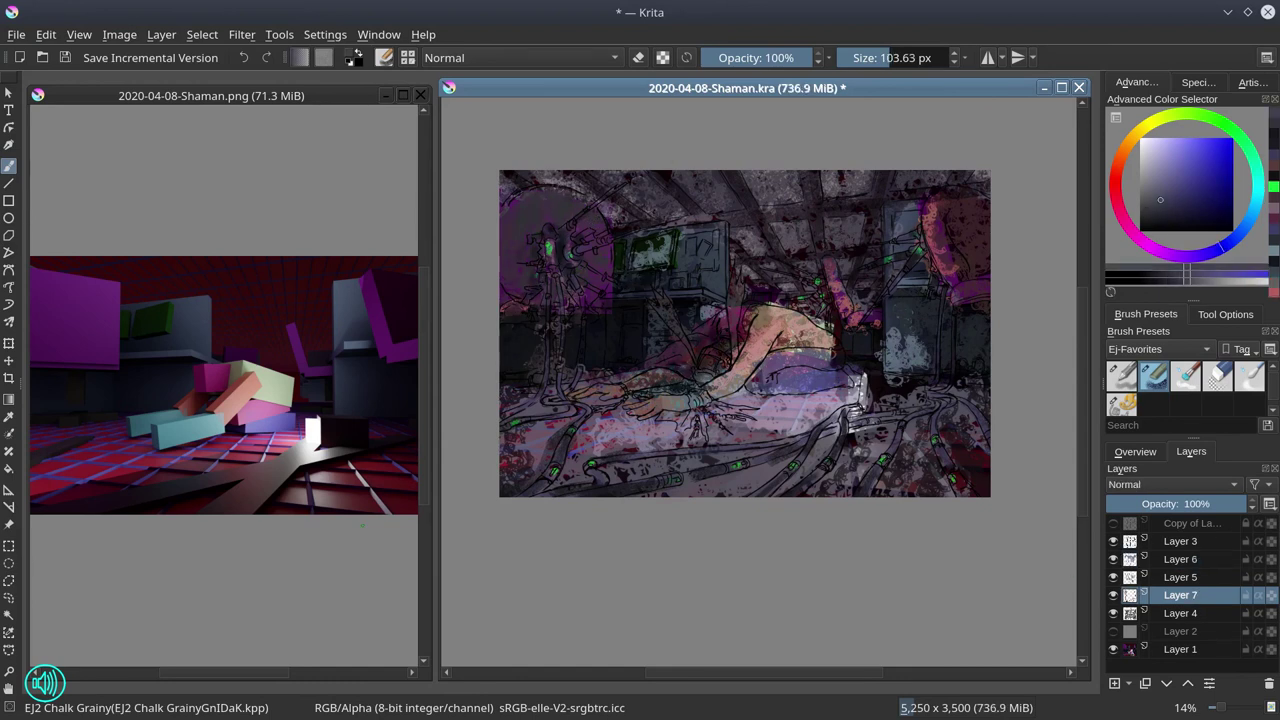
left_click(667, 315, "ctrl")
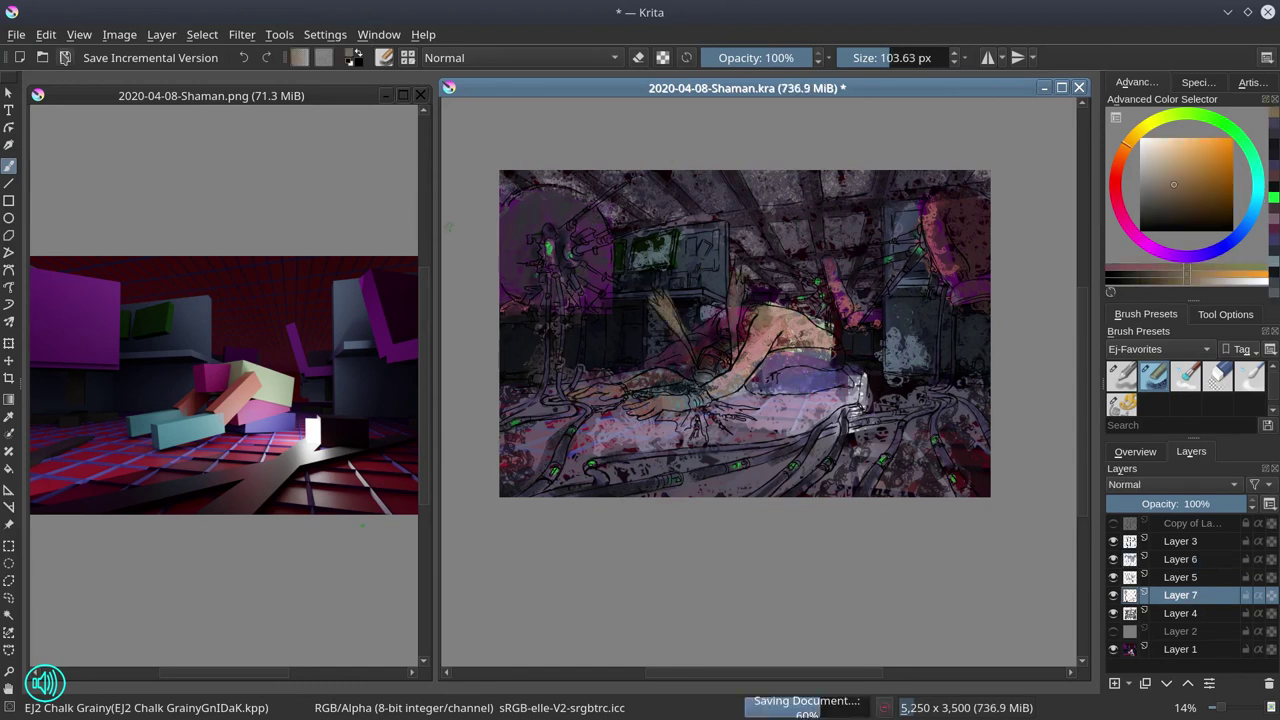
key("Page_Up")
key("Page_Up")
left_click(565, 418, "ctrl")
Add a Color Dodge layer and paint glowing highlights on the figure's back and arm.
key("Insert")
key("alt+shift+d")
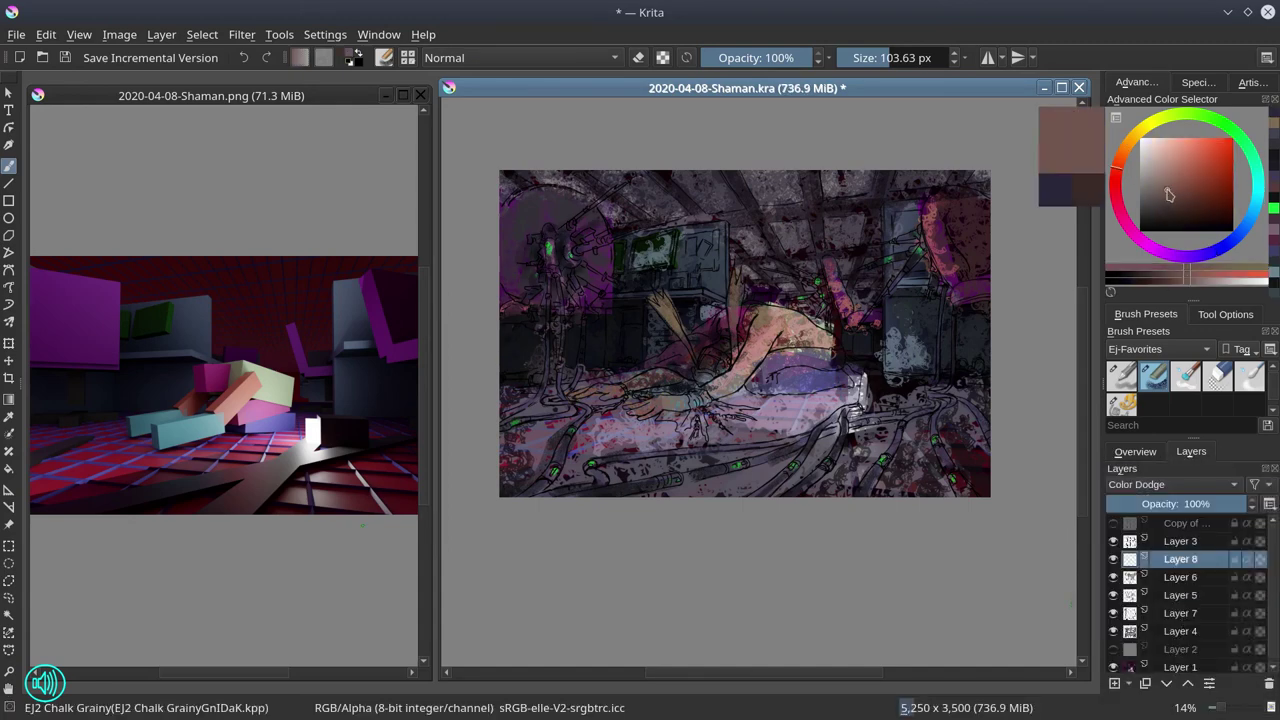
left_click(640, 400, "ctrl")
key("bracketright")
key("bracketright")
left_click_drag(845, 390, 725, 428)
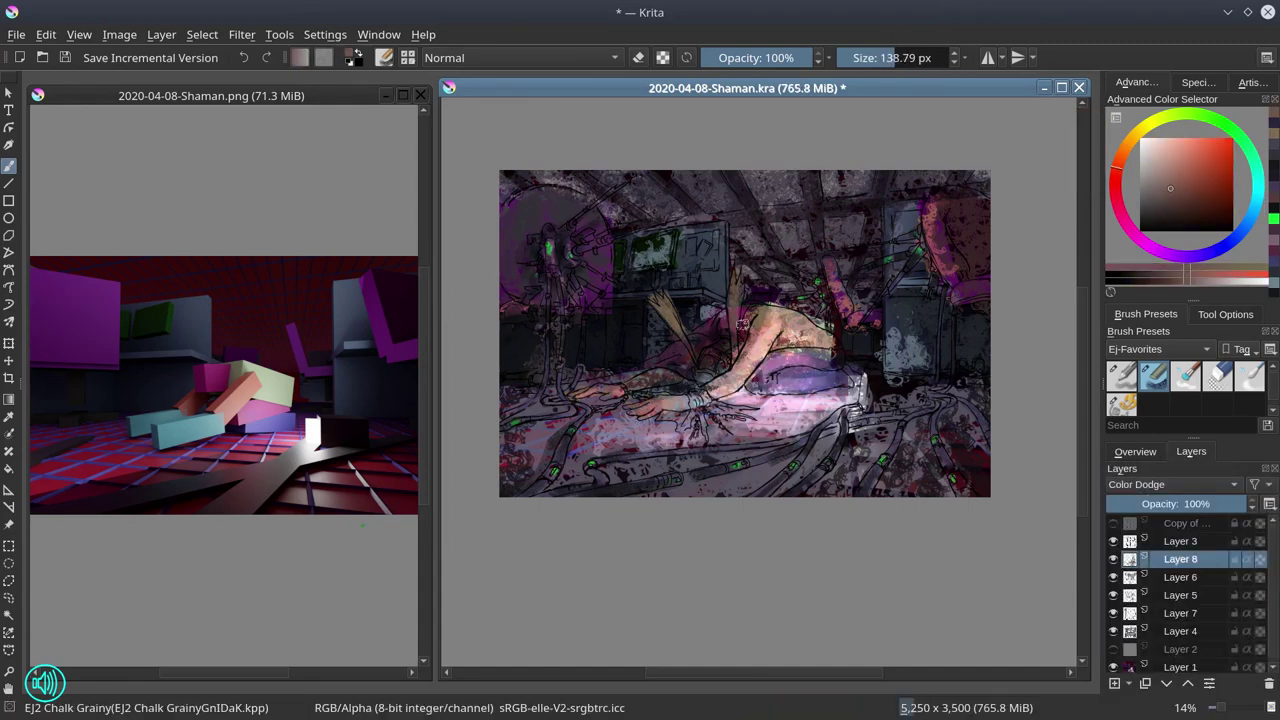
key("bracketleft")
key("bracketleft")
key("bracketleft")
key("bracketleft")
key("bracketright")
Brighten the pink tubes with glowing strokes and add small bright highlights.
mouse_move(897, 376)
left_mouse_down()
mouse_move(897, 302)
mouse_move(935, 200)
left_mouse_up()
left_click_drag(848, 328, 848, 260)
key("bracketright")
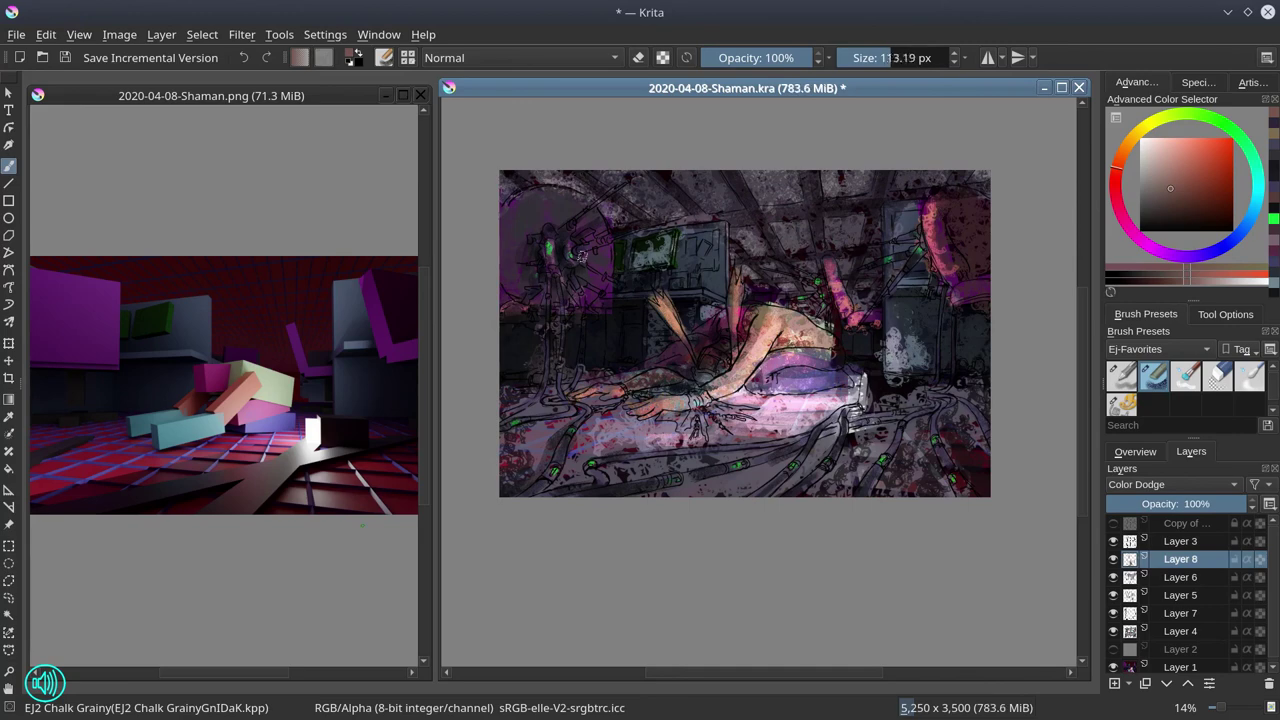
left_click_drag(556, 276, 602, 190)
left_click(1174, 167)
key("bracketleft")
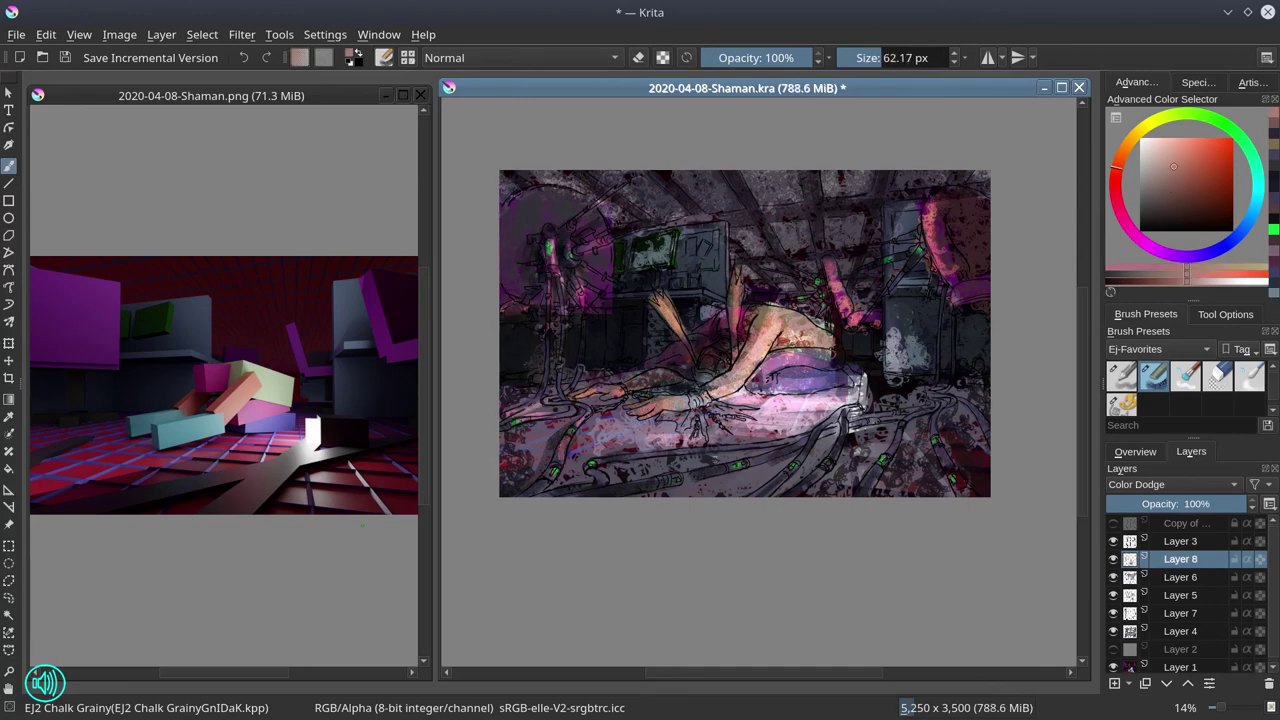
left_click_drag(830, 415, 770, 455)
Save the painting and close the Shaman.png reference render.
left_click(66, 58)
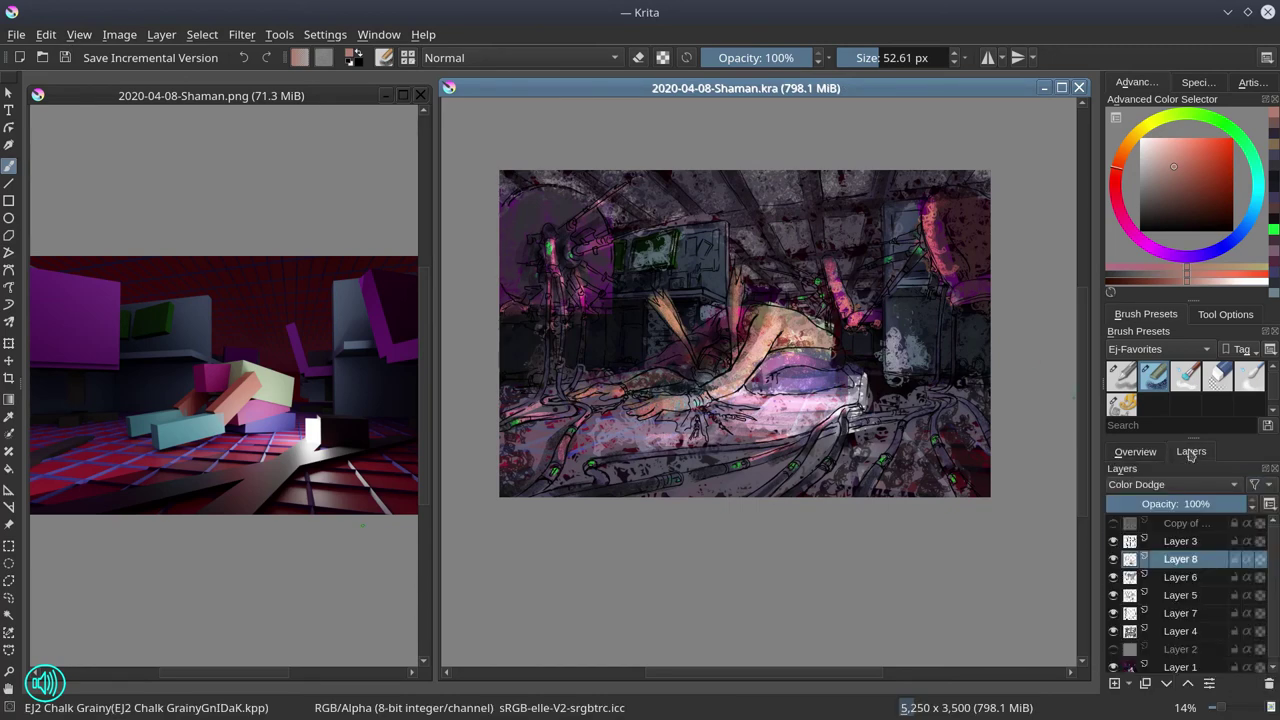
left_click(421, 95)
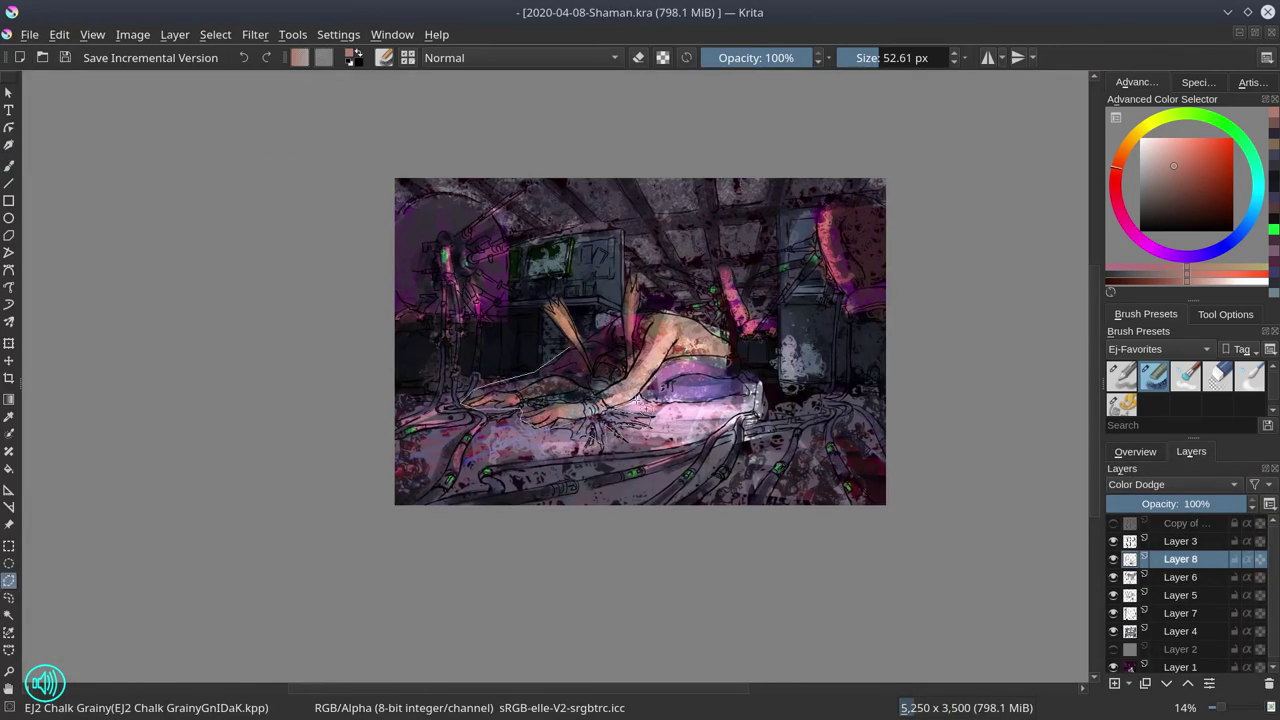
key("ctrl+shift+a")
On Layer 7, paint red bindings and dark magenta shading around the wrists, then save.
left_click(1180, 613)
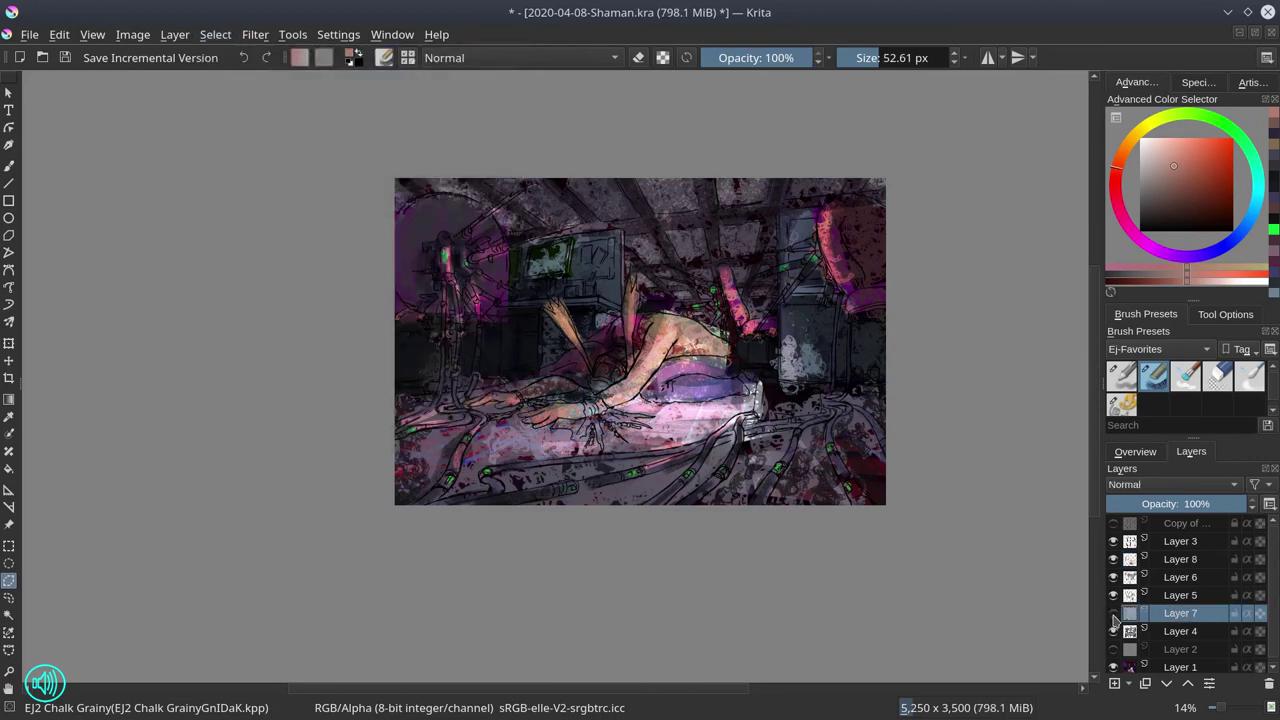
key("b")
left_click(590, 410, "ctrl")
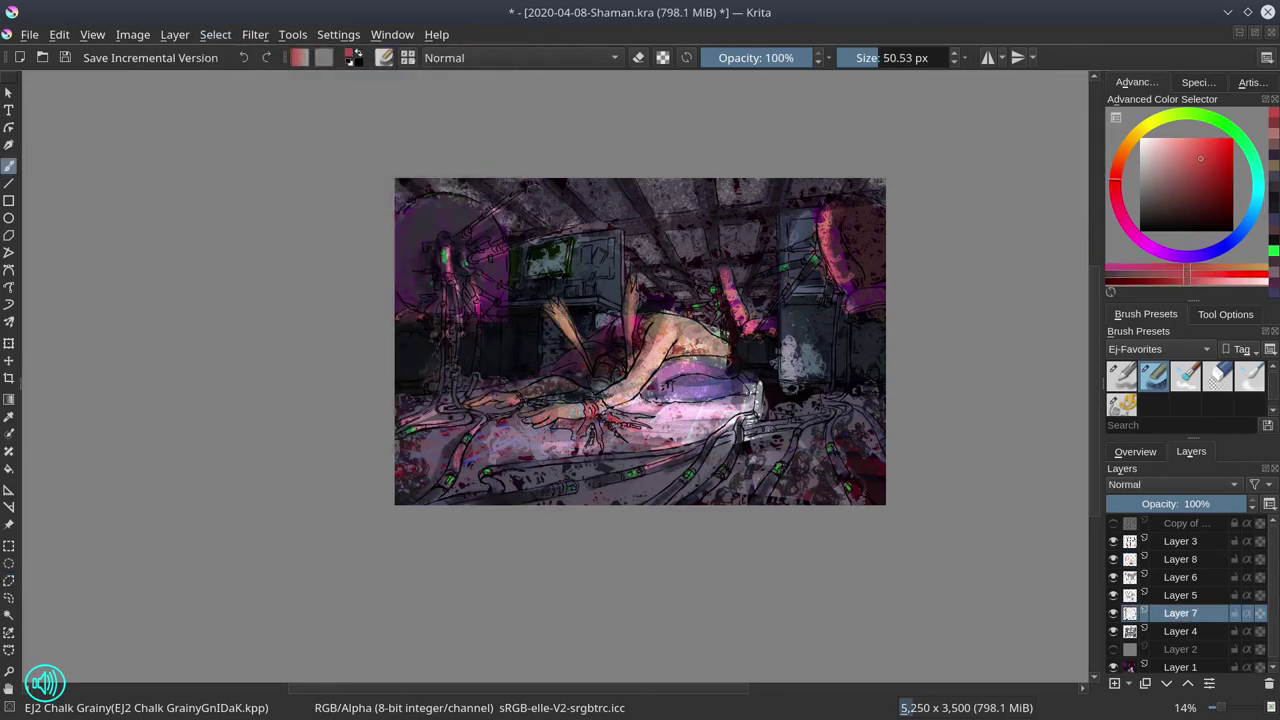
left_click(843, 367, "ctrl")
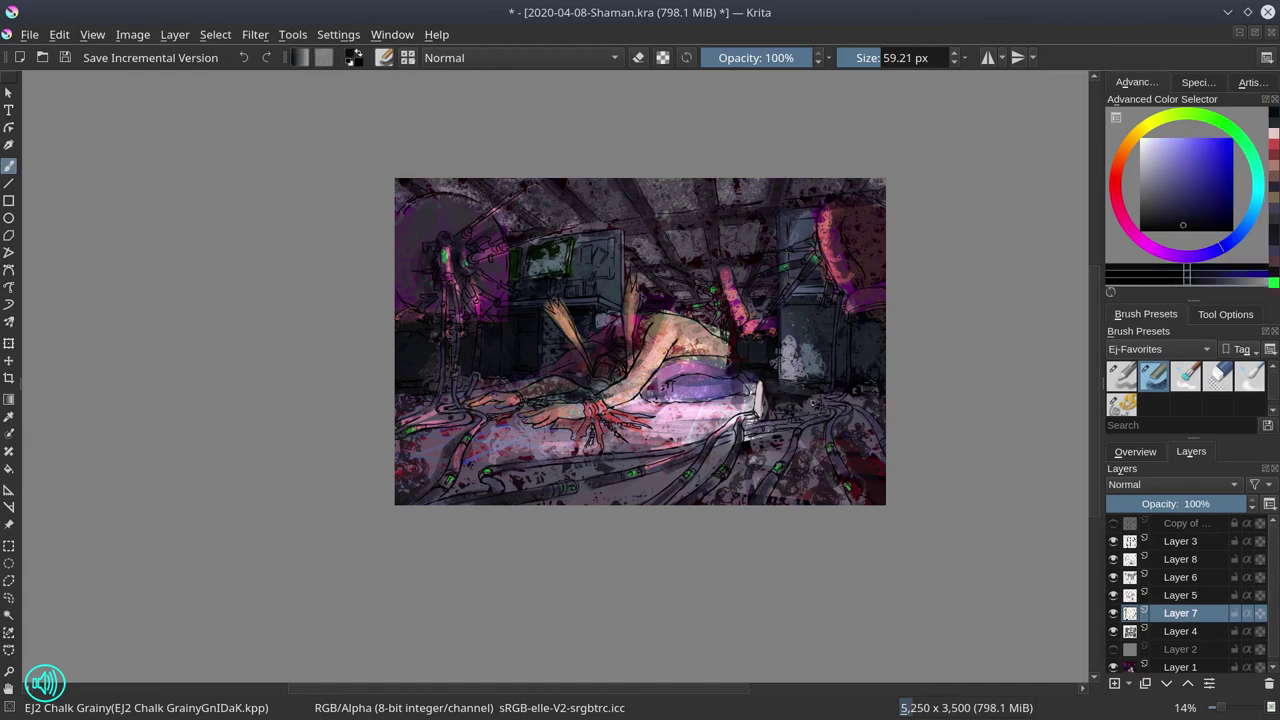
left_click(843, 367, "ctrl")
mouse_move(760, 425)
left_mouse_down()
mouse_move(820, 430)
mouse_move(870, 460)
left_mouse_up()
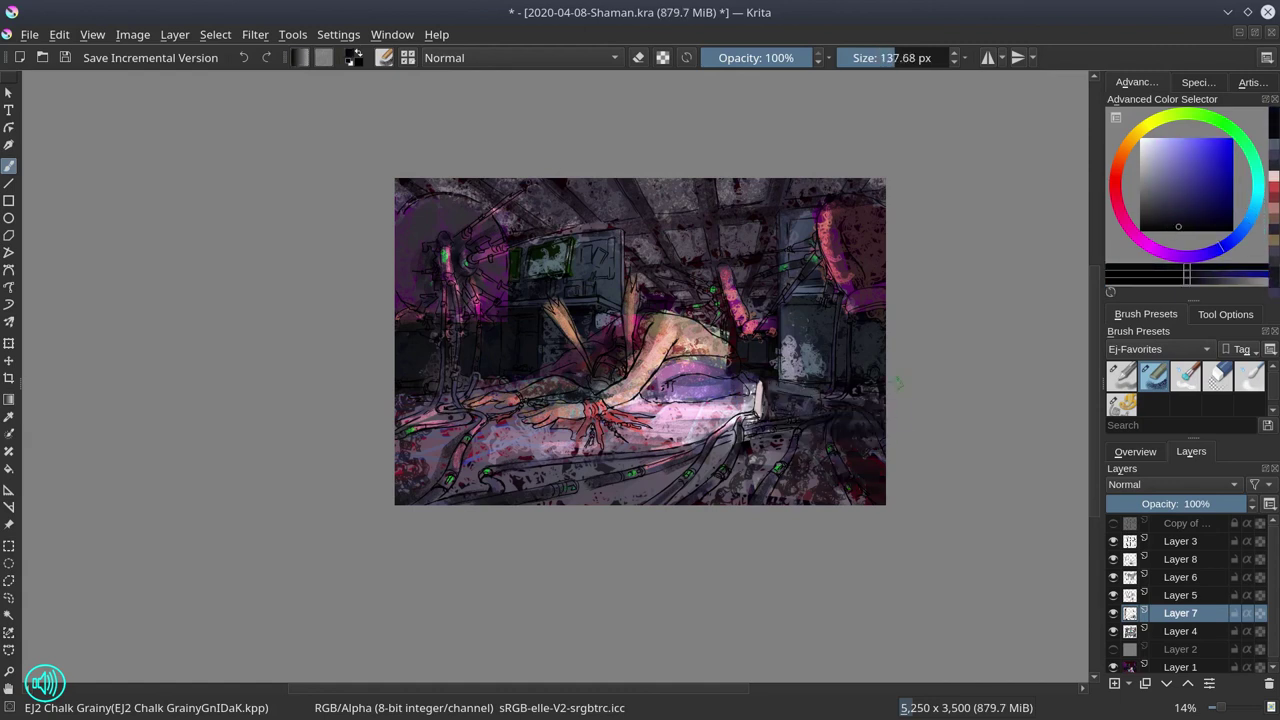
left_click(64, 59)
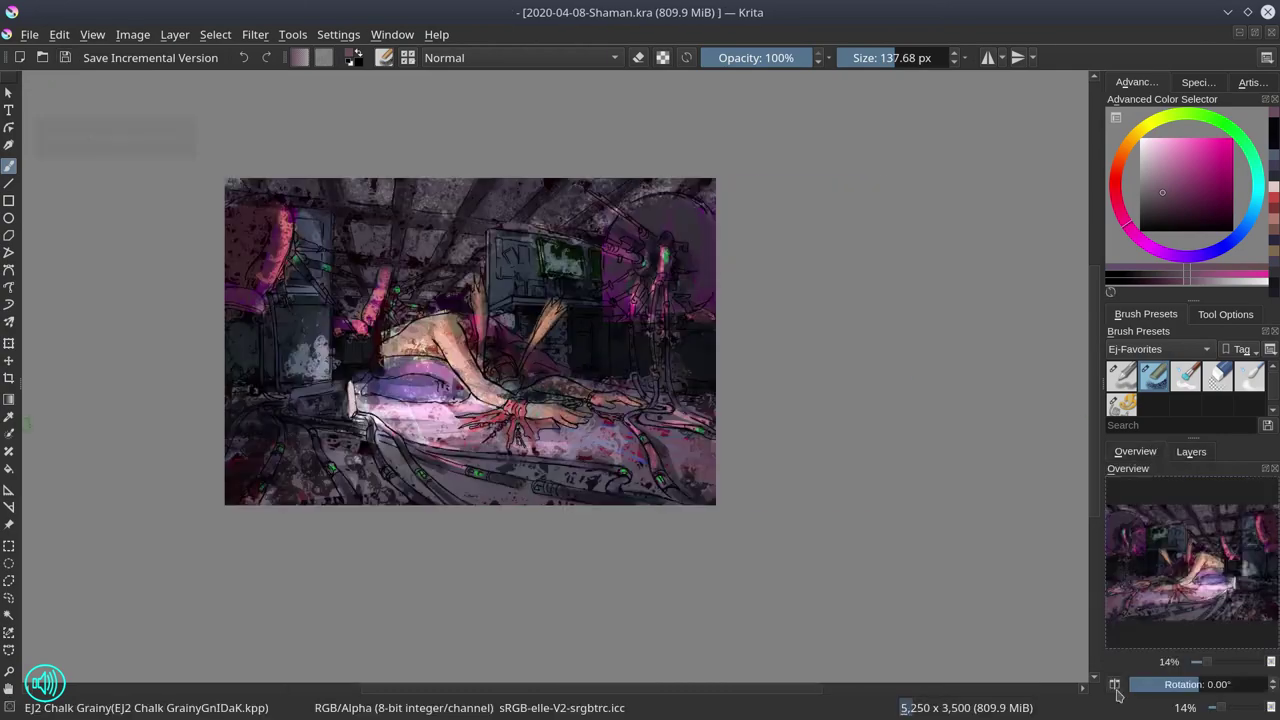
left_click(1130, 613, "ctrl")
left_click(1132, 684)
Add a Color Balance filter layer that warms the midtones toward red.
left_click(1139, 513)
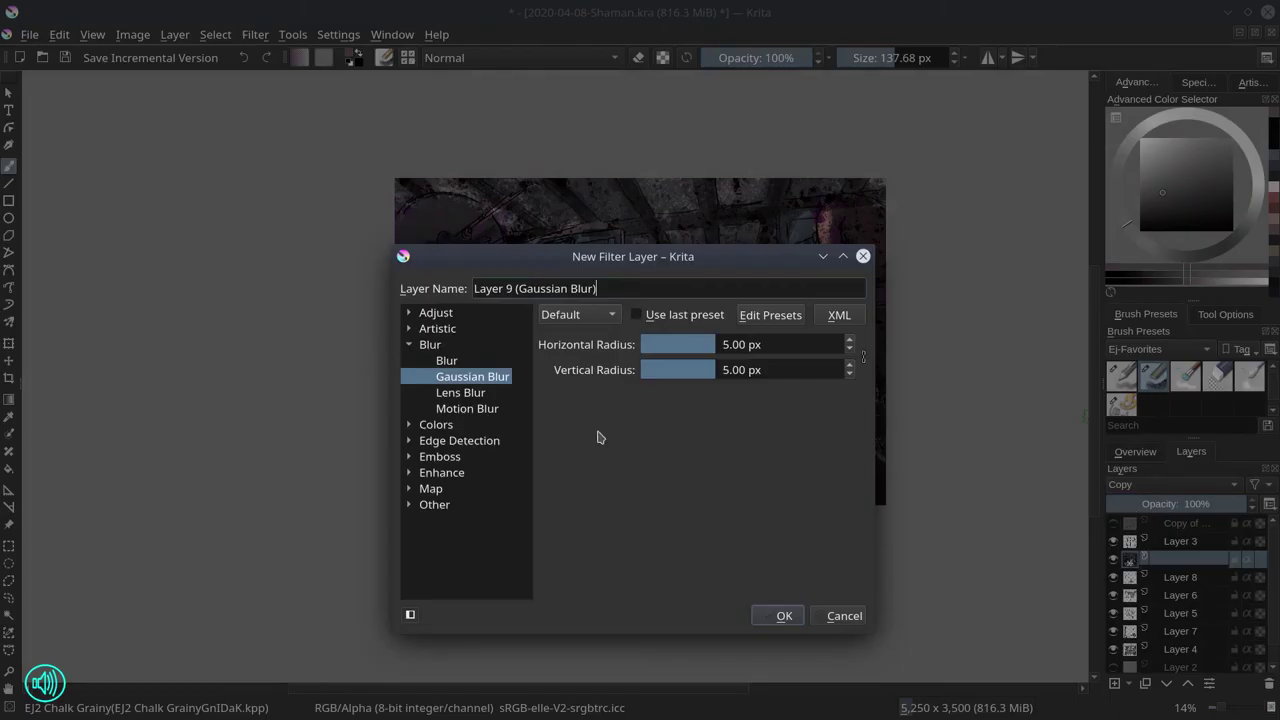
left_click(412, 314)
left_click(471, 361)
left_click_drag(289, 454, 297, 458)
scroll(427, 524, "down", 2)
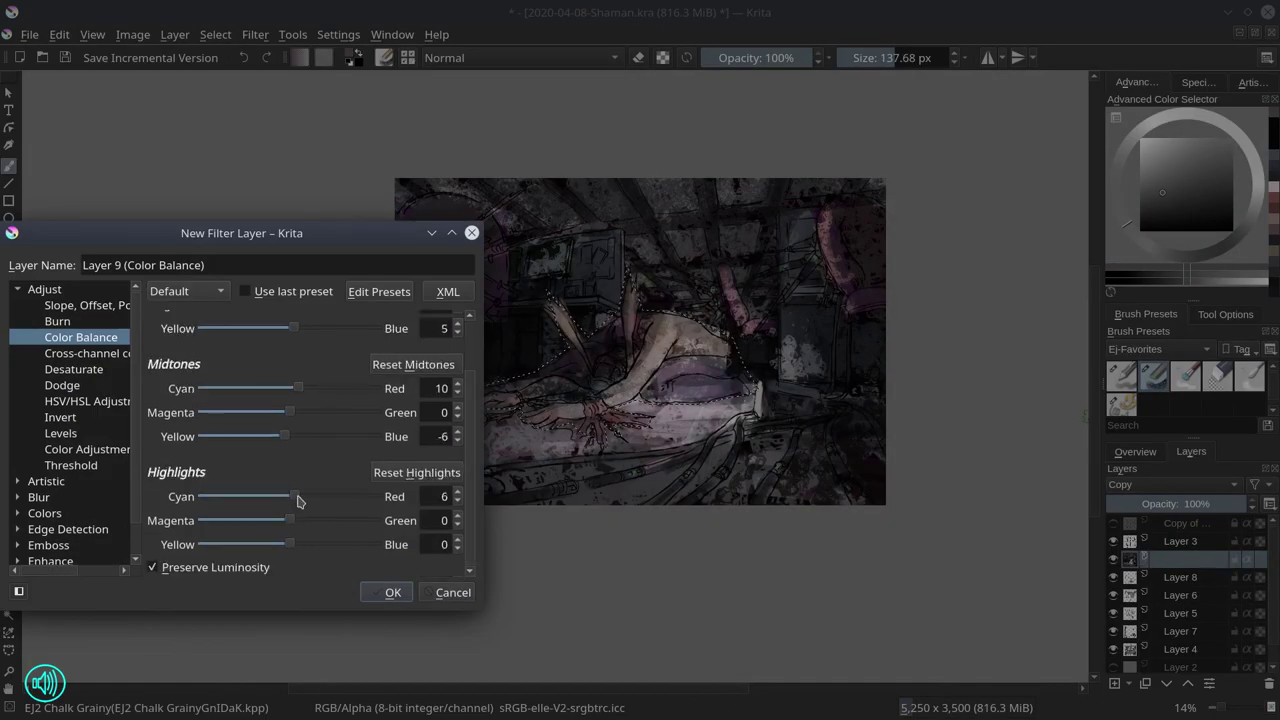
left_click(393, 592)
Invert the selection and apply a Color Balance adjustment pushing midtones toward blue.
left_click(215, 34)
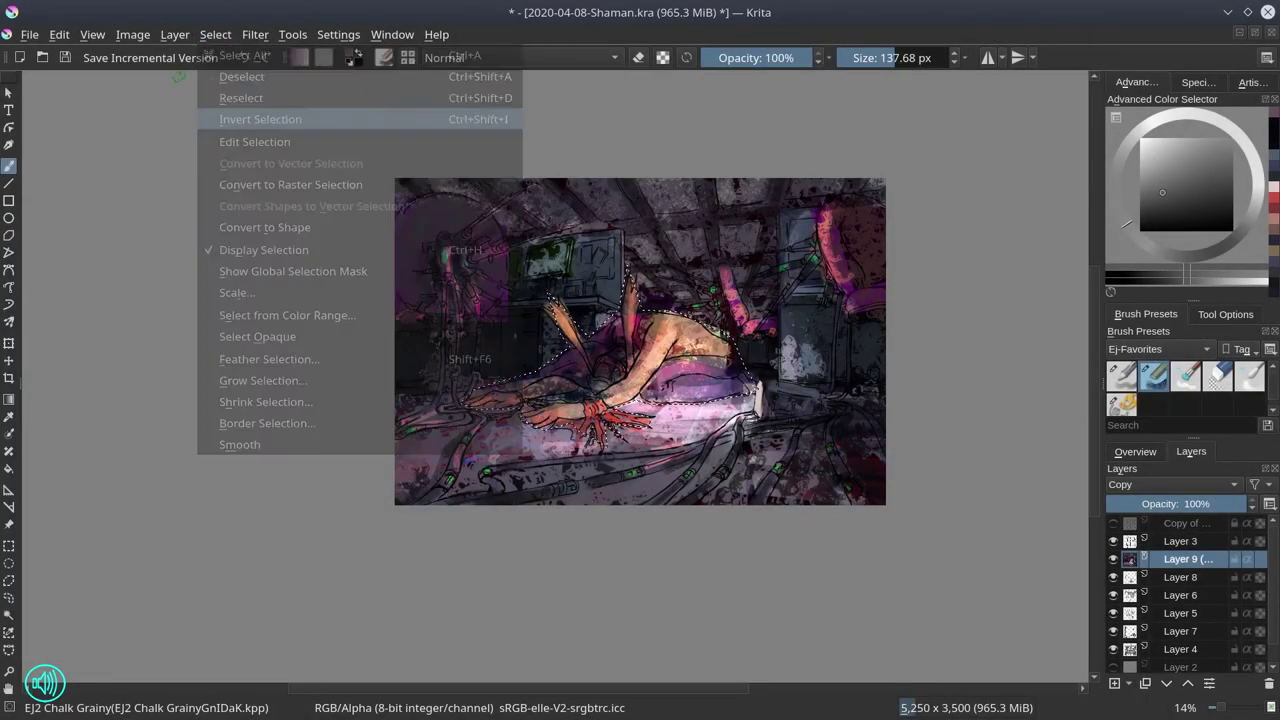
mouse_move(280, 77)
left_click(520, 137)
left_click_drag(213, 385, 226, 389)
scroll(226, 389, "down", 2)
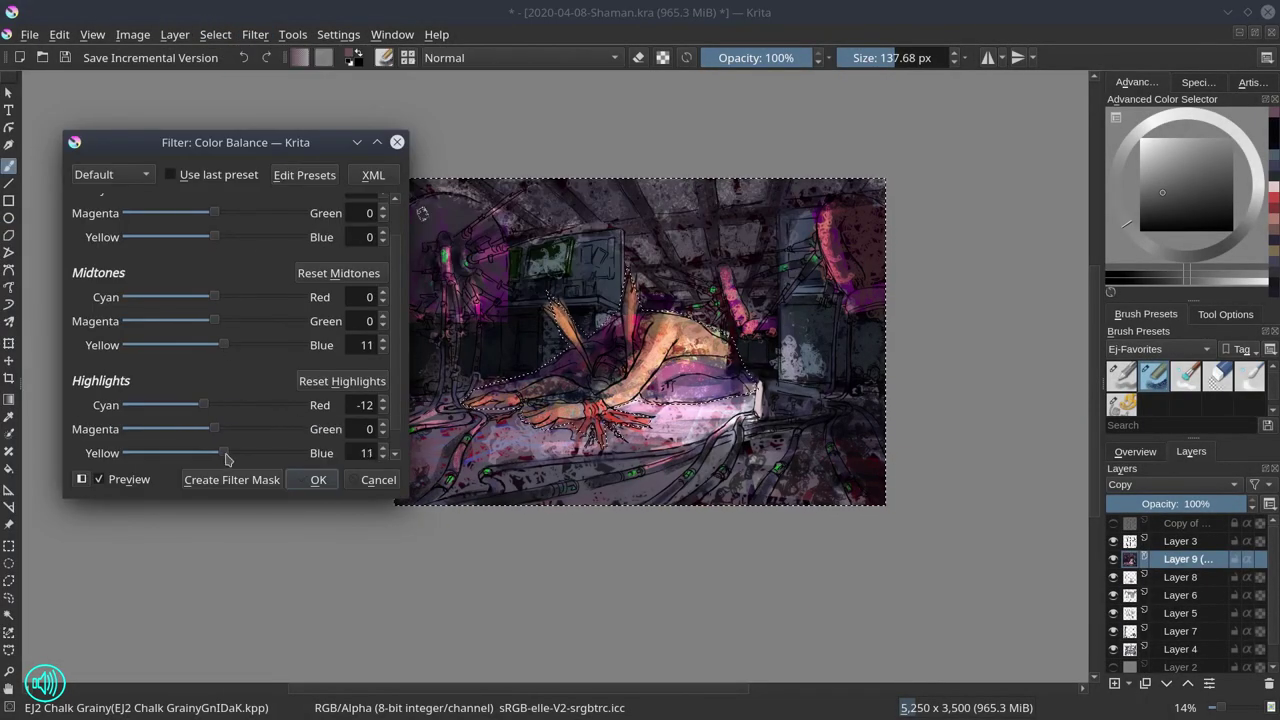
left_click(318, 479)
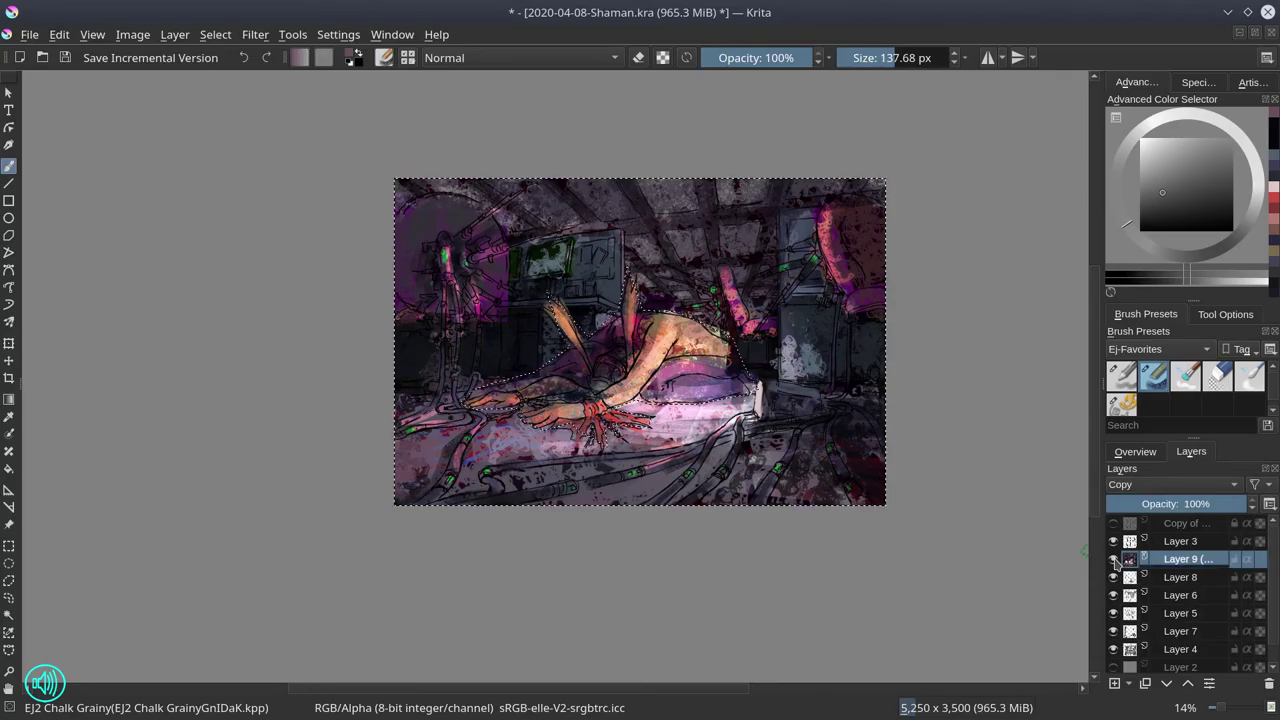
Add a second Color Balance filter layer.
left_click(1120, 683)
left_click(1143, 563)
scroll(309, 435, "down", 2)
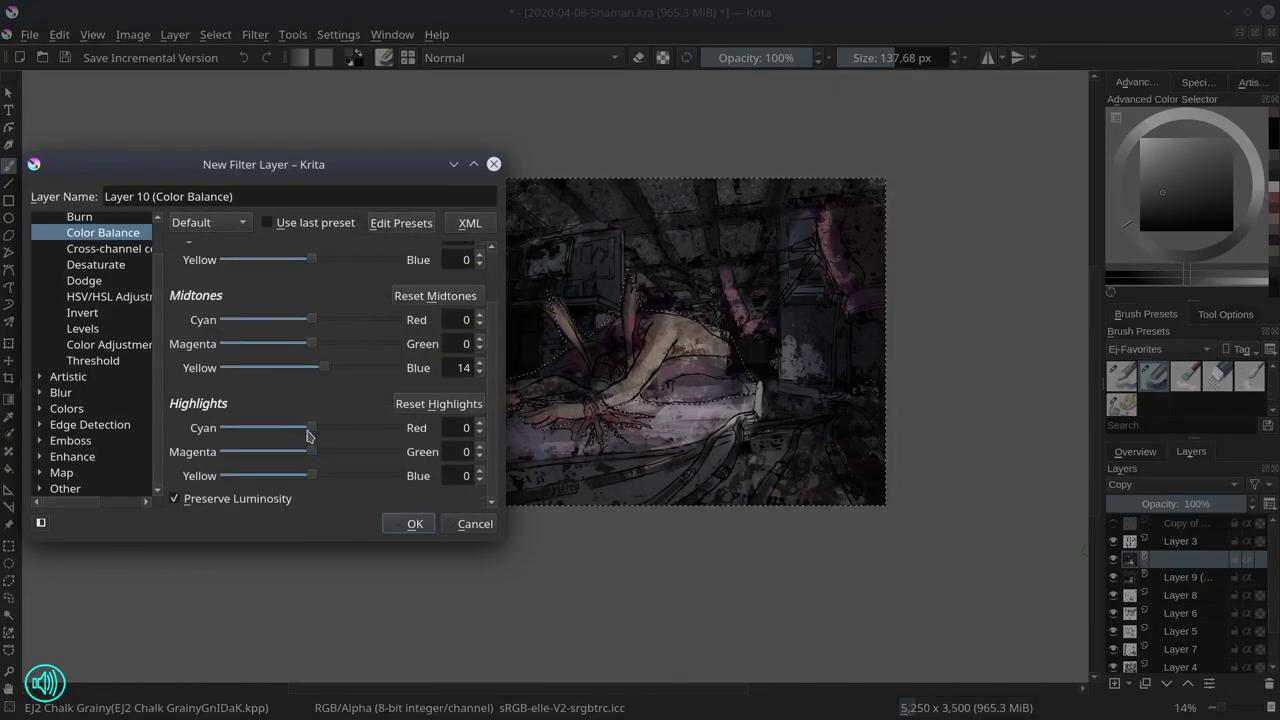
left_click(414, 523)
Clear the selection and add a new paint layer in Color Dodge mode.
key("ctrl+shift+a")
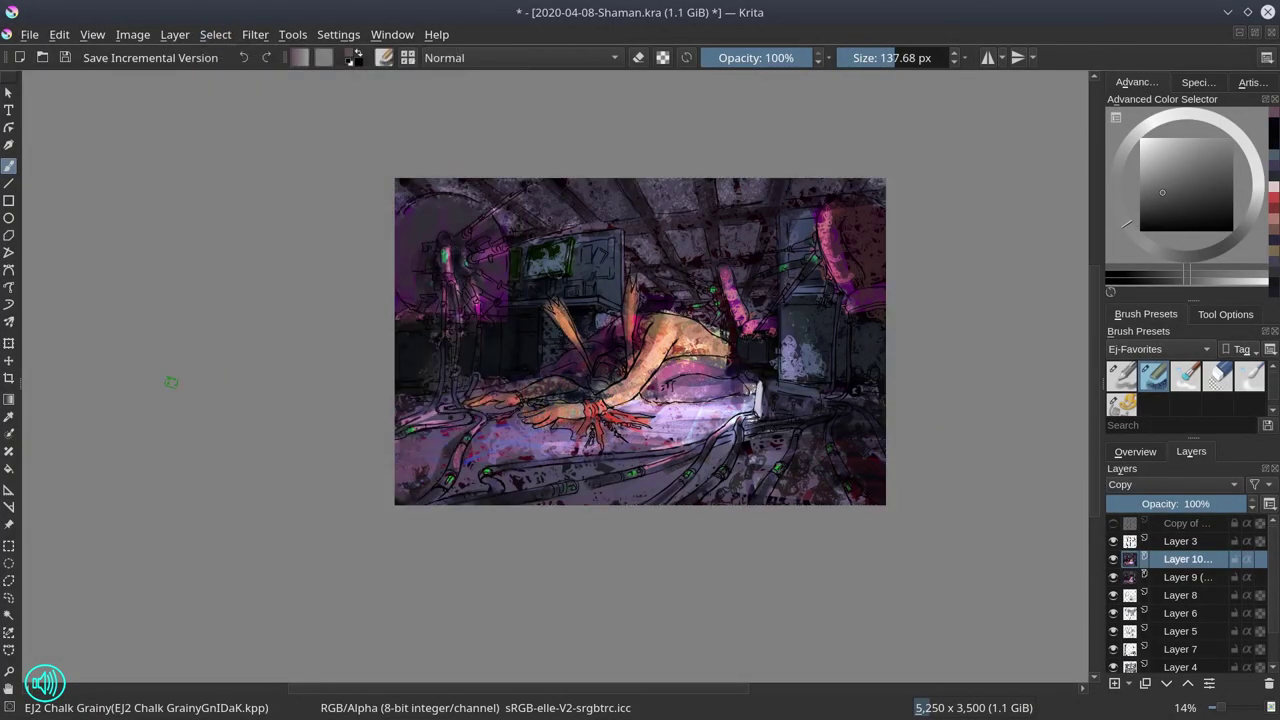
key("Insert")
key("alt+shift+d")
Save the painting, then sample a peach colour from the canvas on Layer 7.
left_click(65, 57)
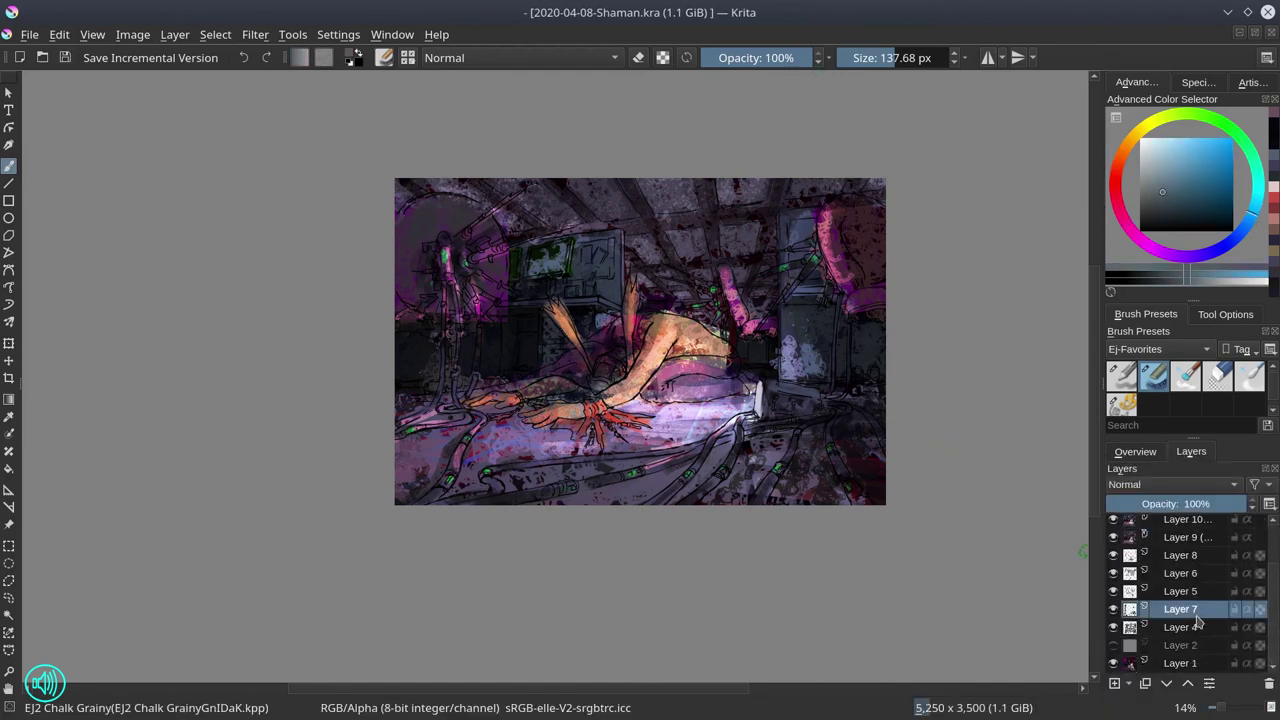
scroll(1190, 640, "down", 1)
left_click(1180, 609)
left_click(660, 415, "ctrl")
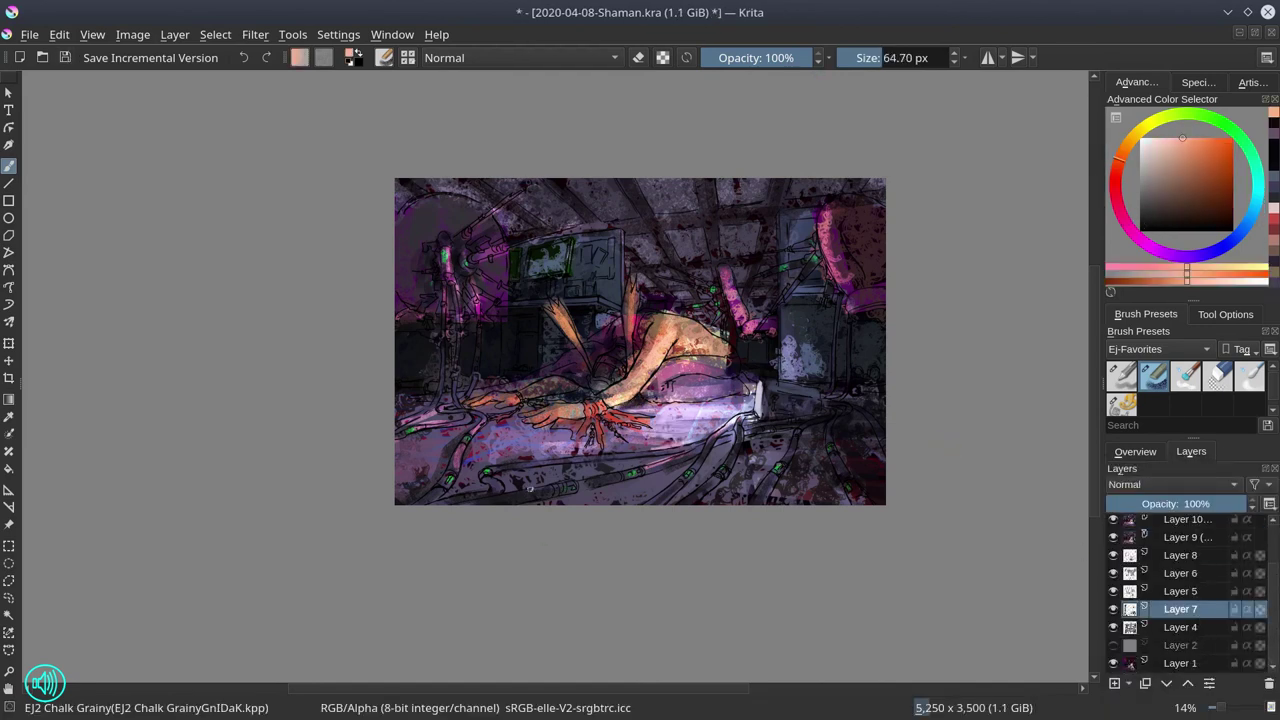
On Layer 11, paint a glowing cyan stroke across the bed with a larger brush.
scroll(1190, 600, "up", 2)
left_click(1190, 561)
left_click(1257, 196)
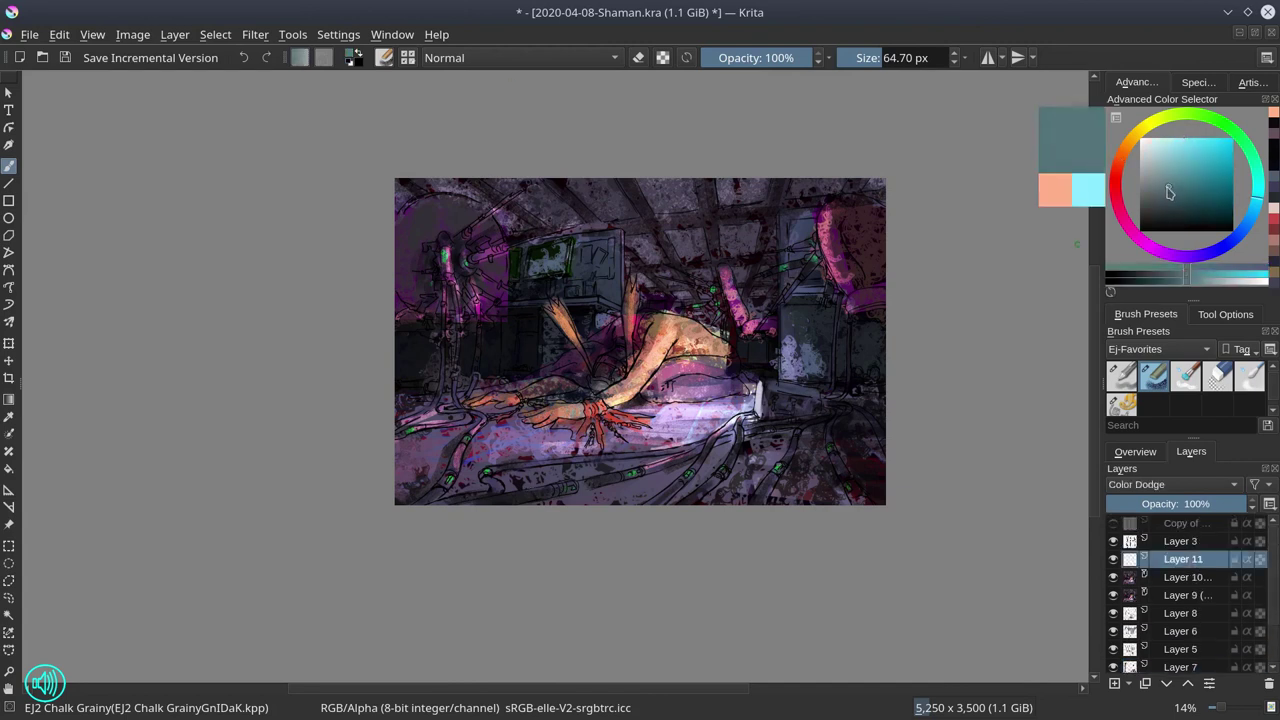
left_click(1166, 187)
key("bracketright")
key("bracketright")
key("bracketright")
mouse_move(660, 410)
left_mouse_down()
mouse_move(740, 408)
mouse_move(703, 420)
left_mouse_up()
Add a small lavender highlight on the figure, save, and add a blank Layer 12.
left_click(704, 455, "ctrl")
key("bracketleft")
key("bracketleft")
key("bracketleft")
key("bracketleft")
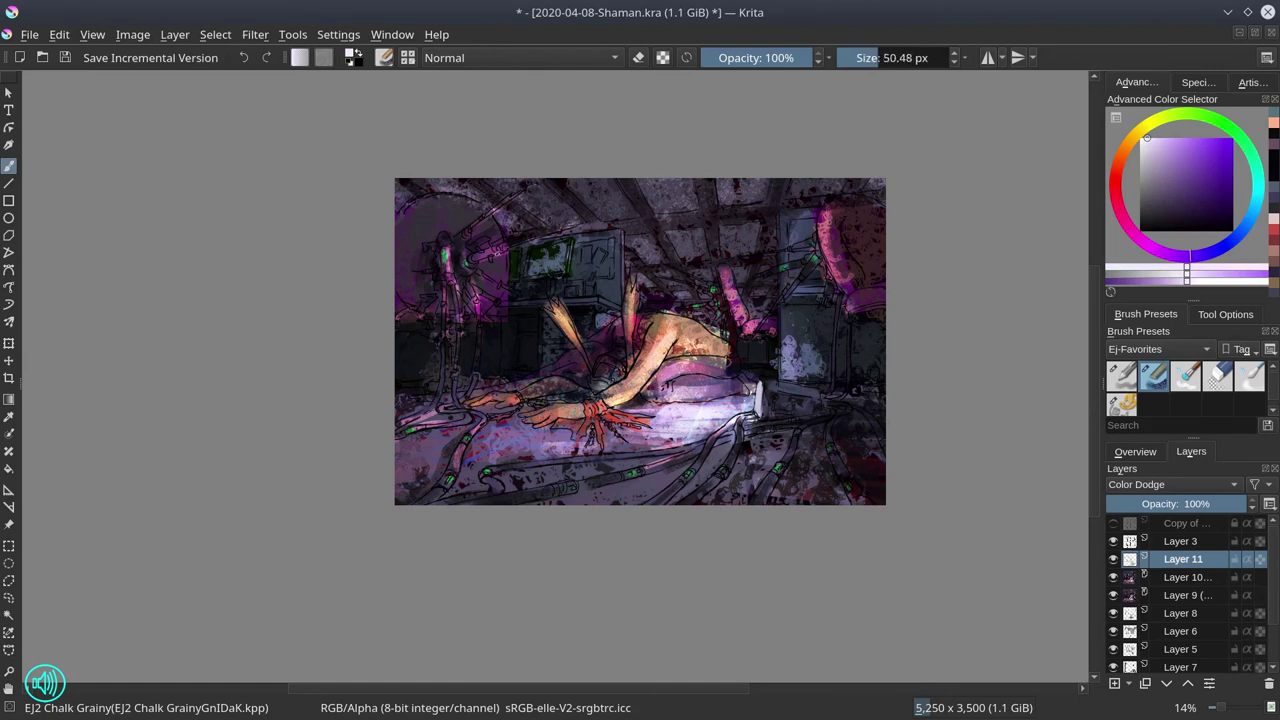
left_click_drag(515, 280, 485, 305)
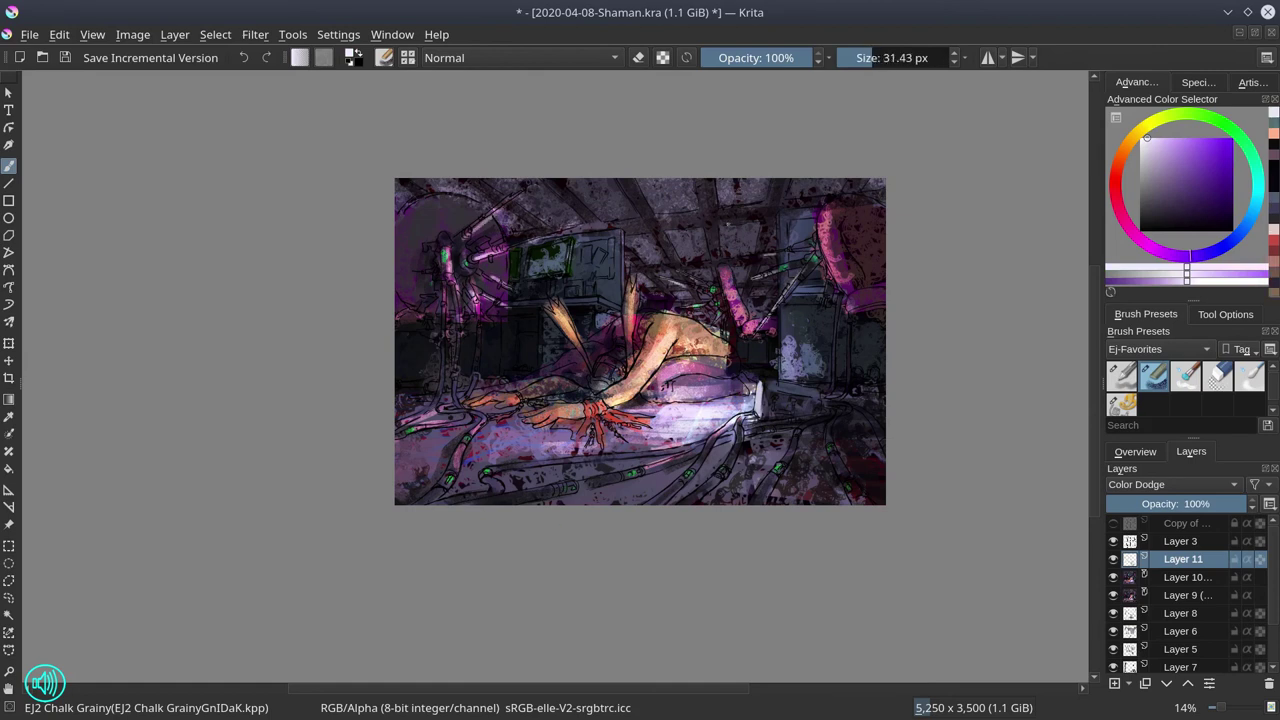
left_click(65, 58)
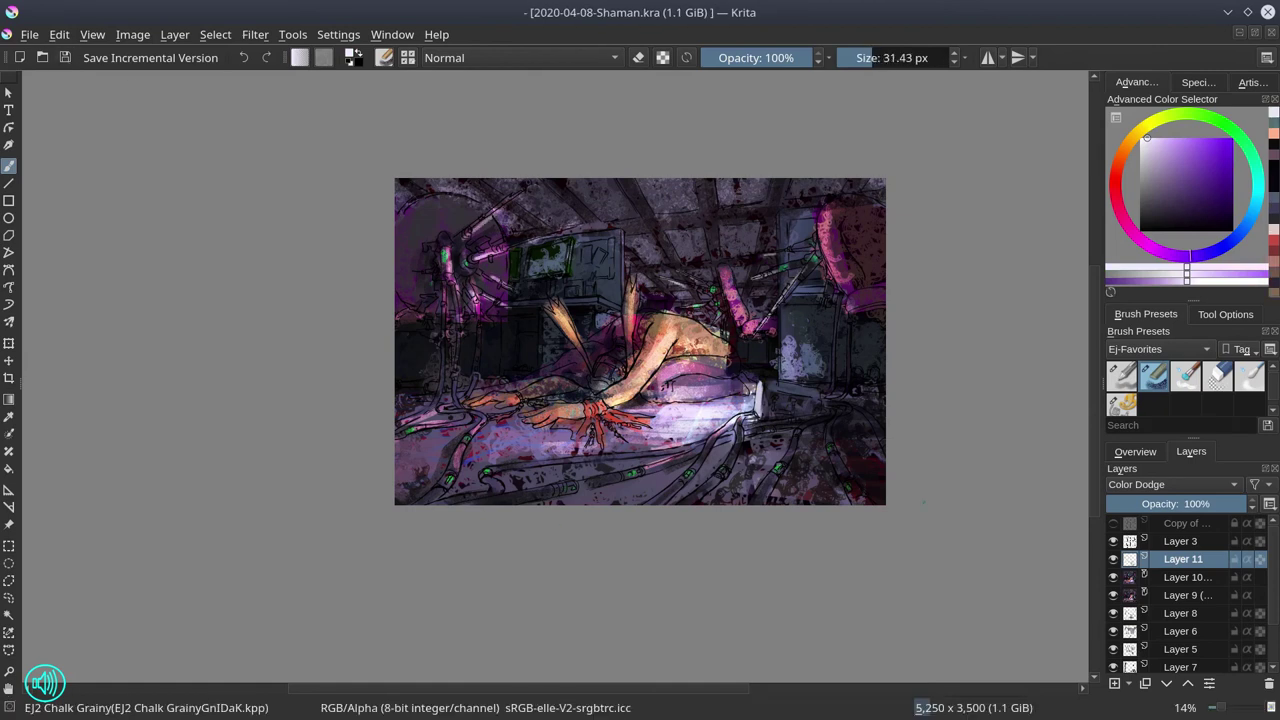
key("Insert")
Add a Color Adjustment curves filter layer with a brightening S-curve.
left_click(1130, 683)
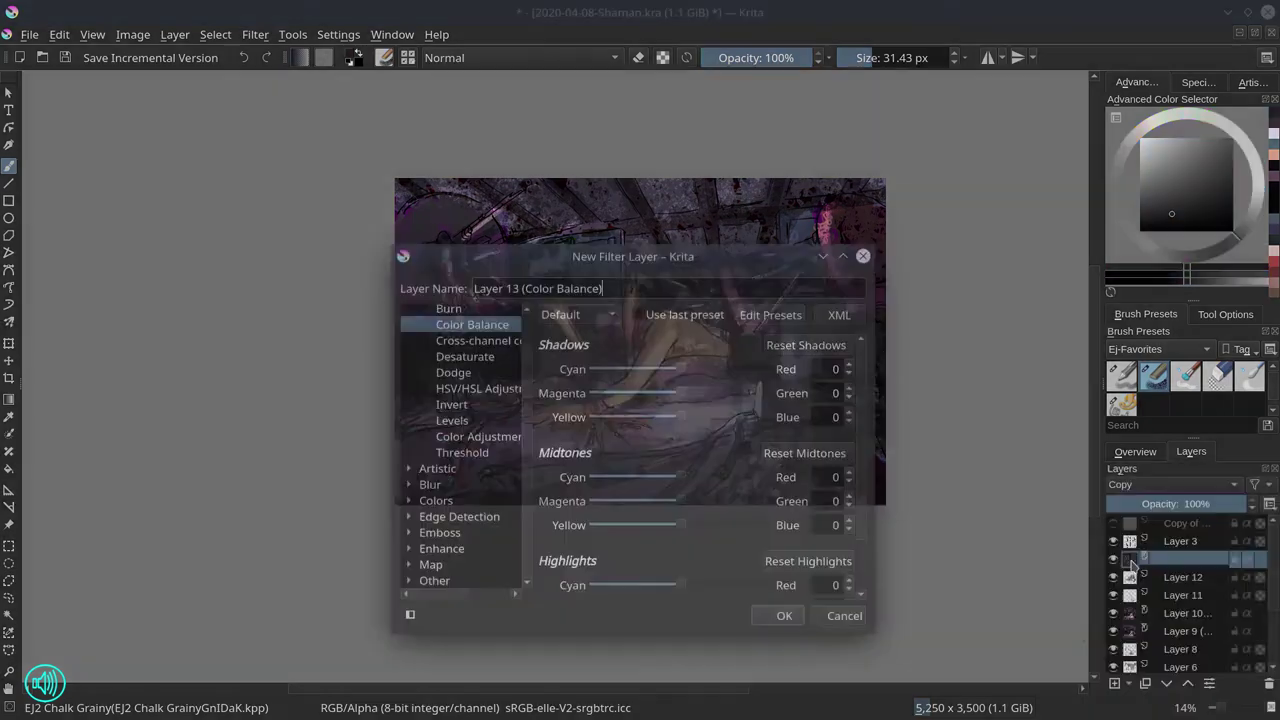
left_click(177, 357)
left_click_drag(501, 310, 462, 315)
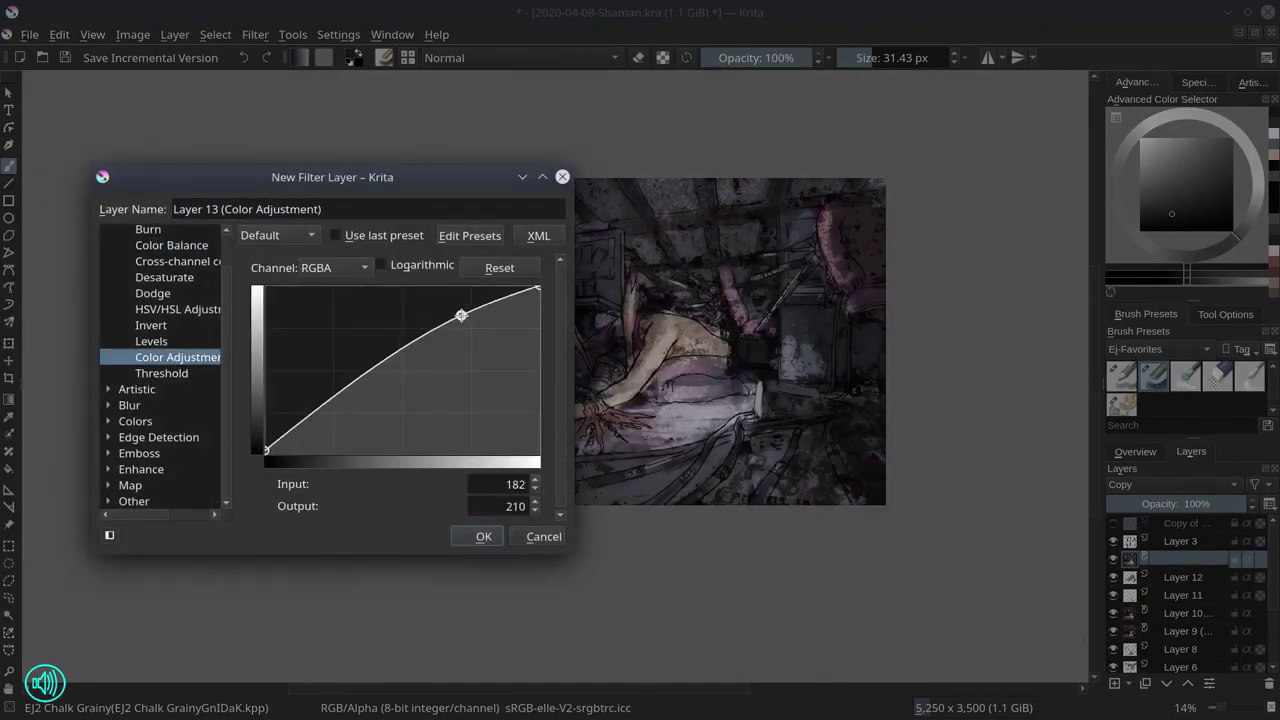
left_click(403, 352)
left_click(483, 536)
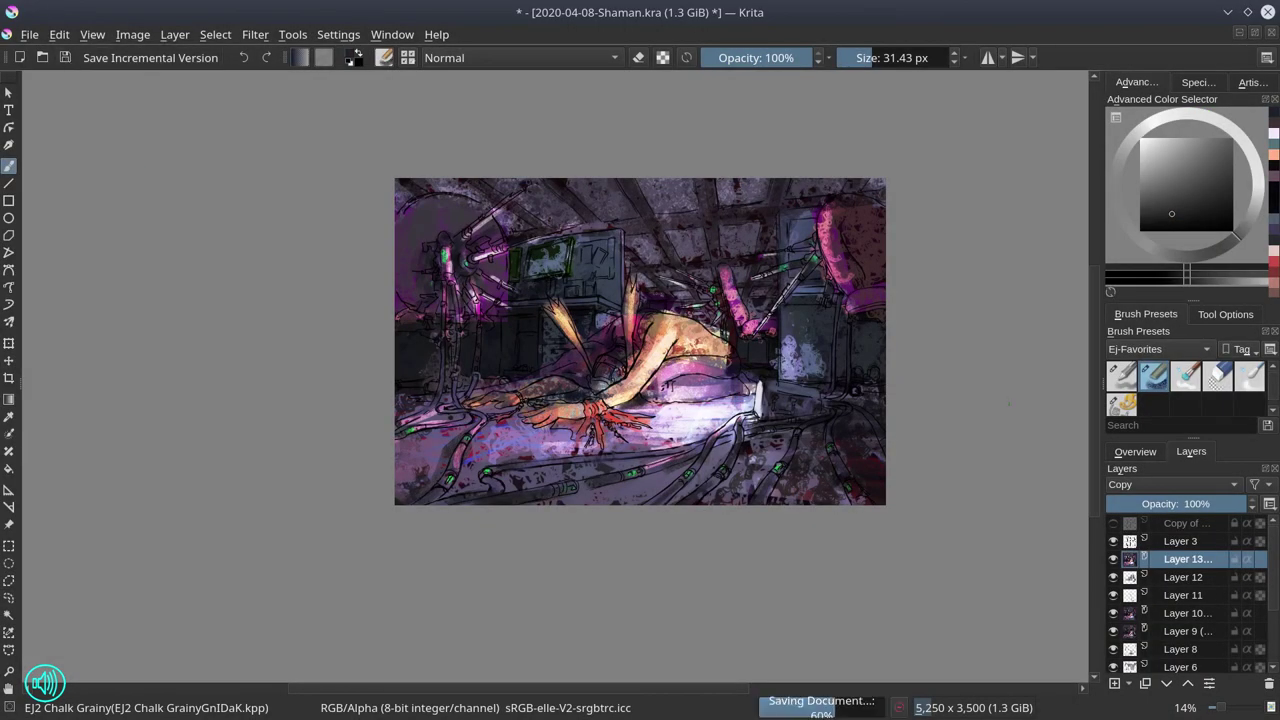
Add a Multiply paint layer, pick dark green with a ~175 px brush, and save.
key("Insert")
key("alt+shift+m")
left_click(1163, 180)
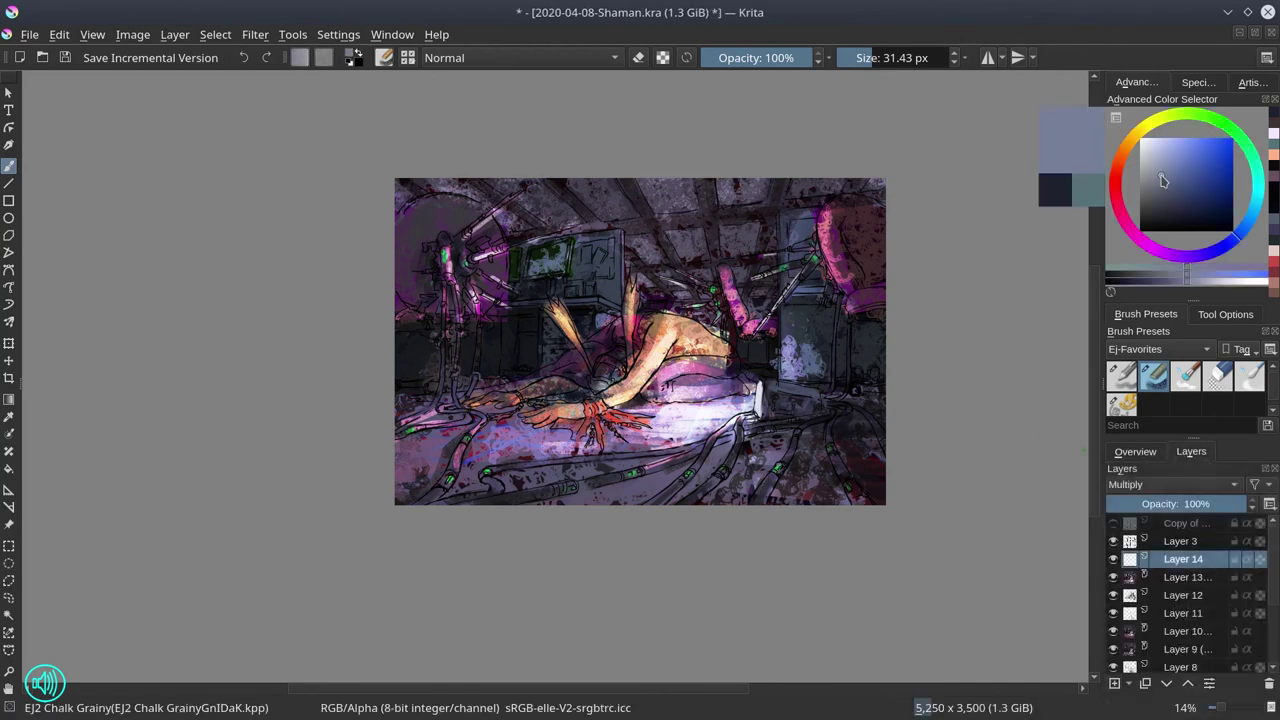
key("bracketright")
key("bracketright")
key("bracketright")
key("bracketright")
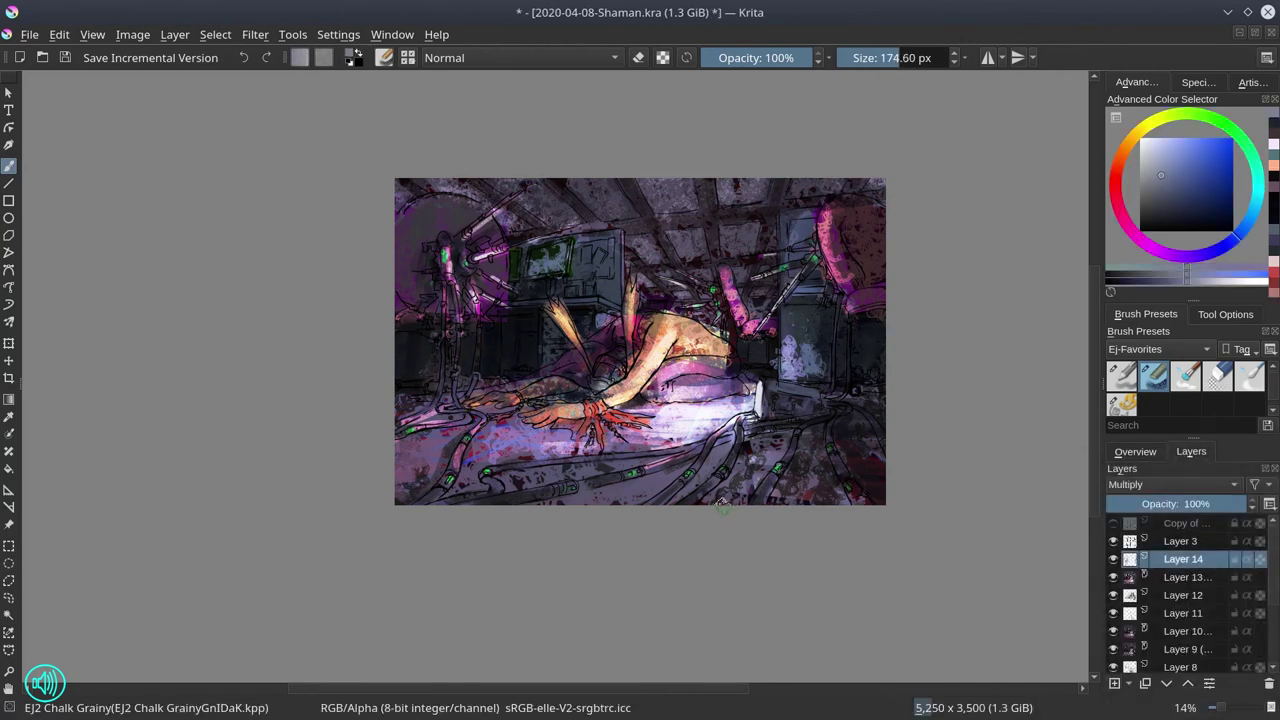
left_click(722, 498, "ctrl")
key("ctrl+s")
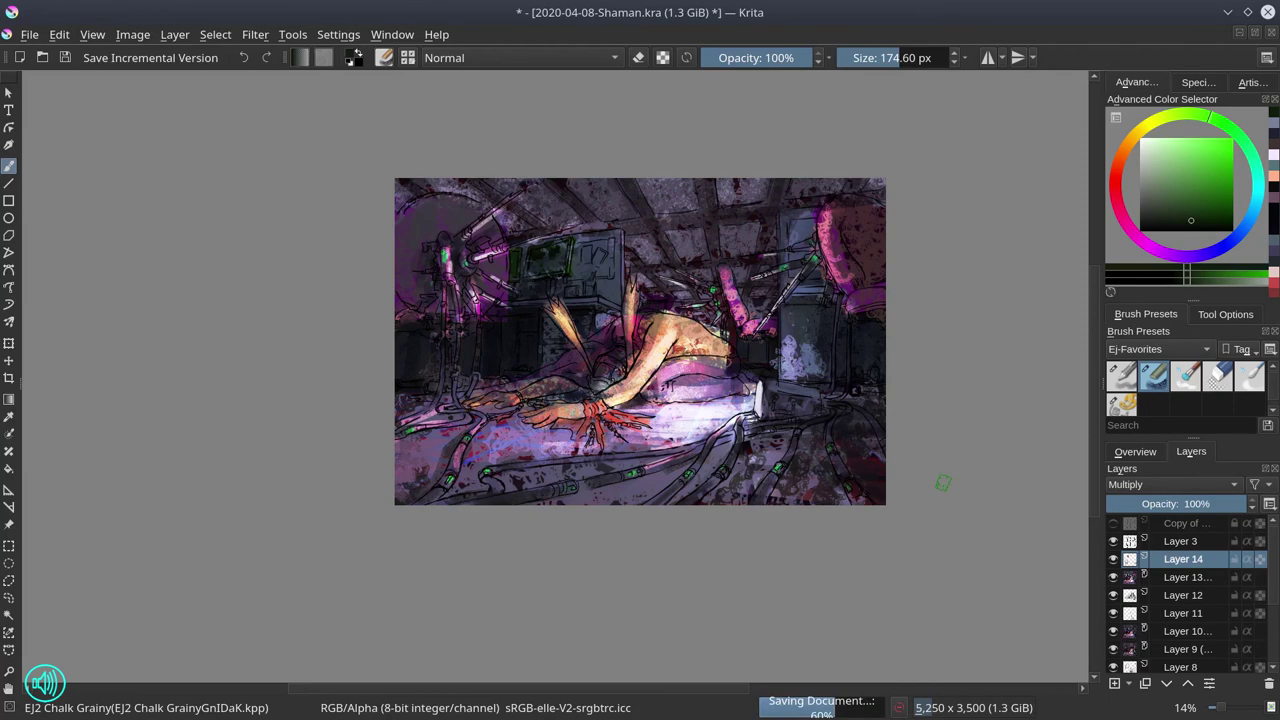
scroll(943, 477, "down", 3)
key("Page_Up")
Add a black-filled Color-blend layer named 'value check', hide it, and save.
left_click(1114, 683)
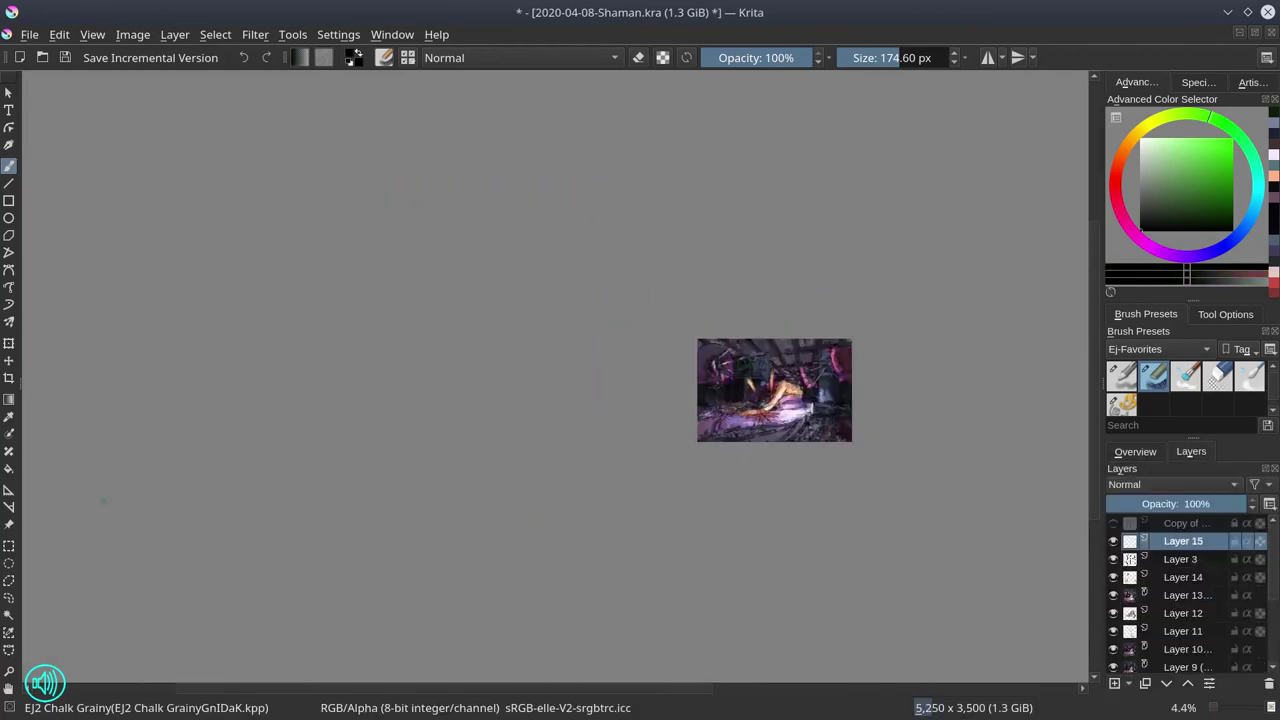
key("f")
key("shift+BackSpace")
left_click(1172, 484)
left_click(1135, 490)
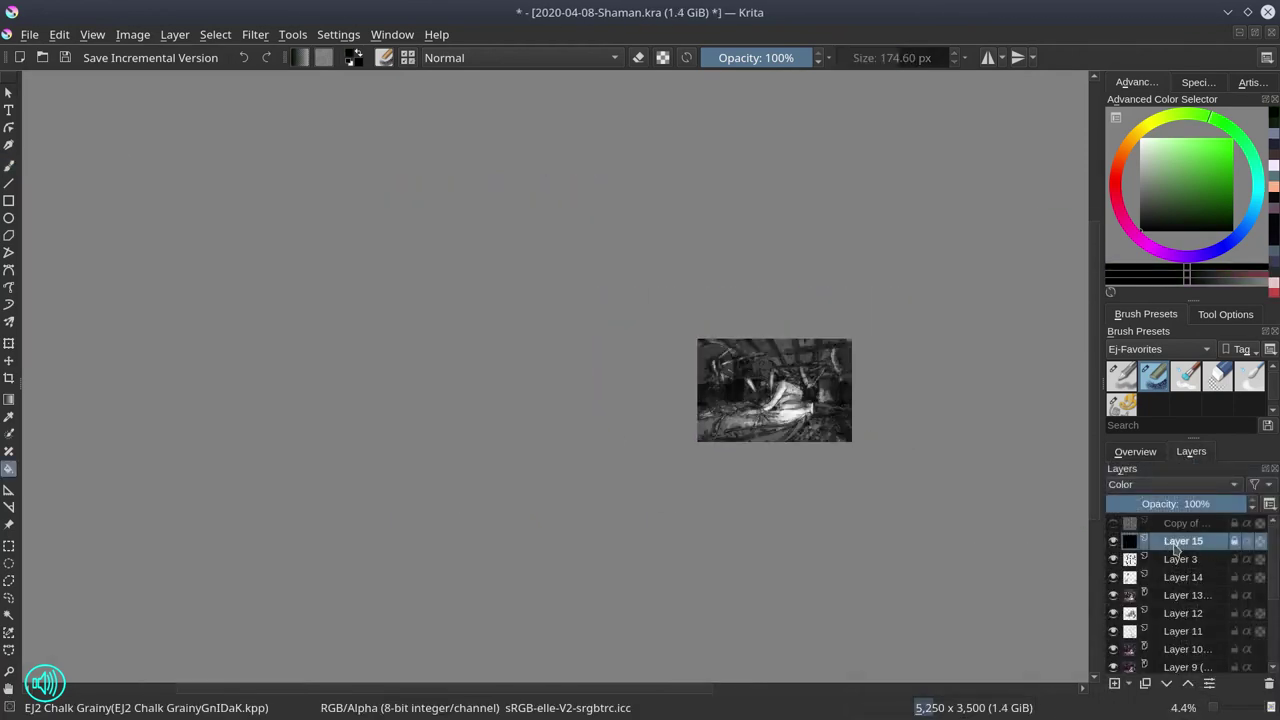
double_click(1176, 541)
type("value check")
key("Return")
key("ctrl+s")
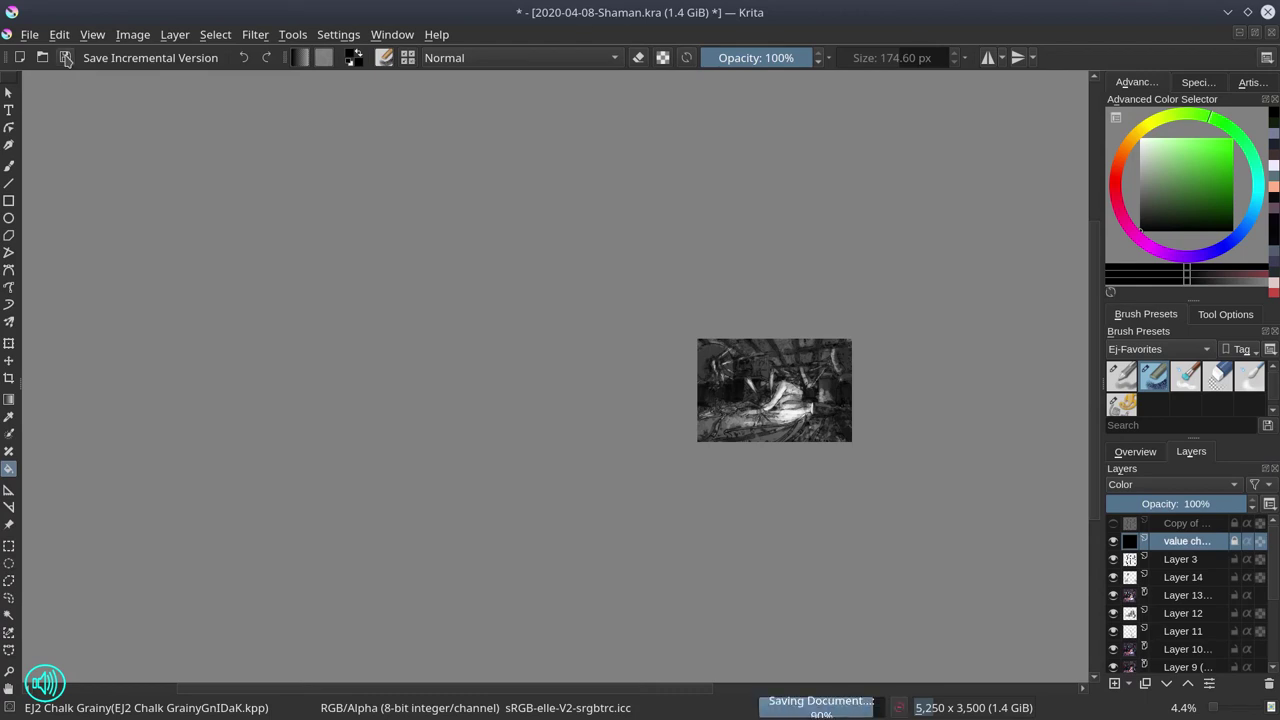
Save an incremental version of the file and cancel a Save As attempt.
left_click(68, 60)
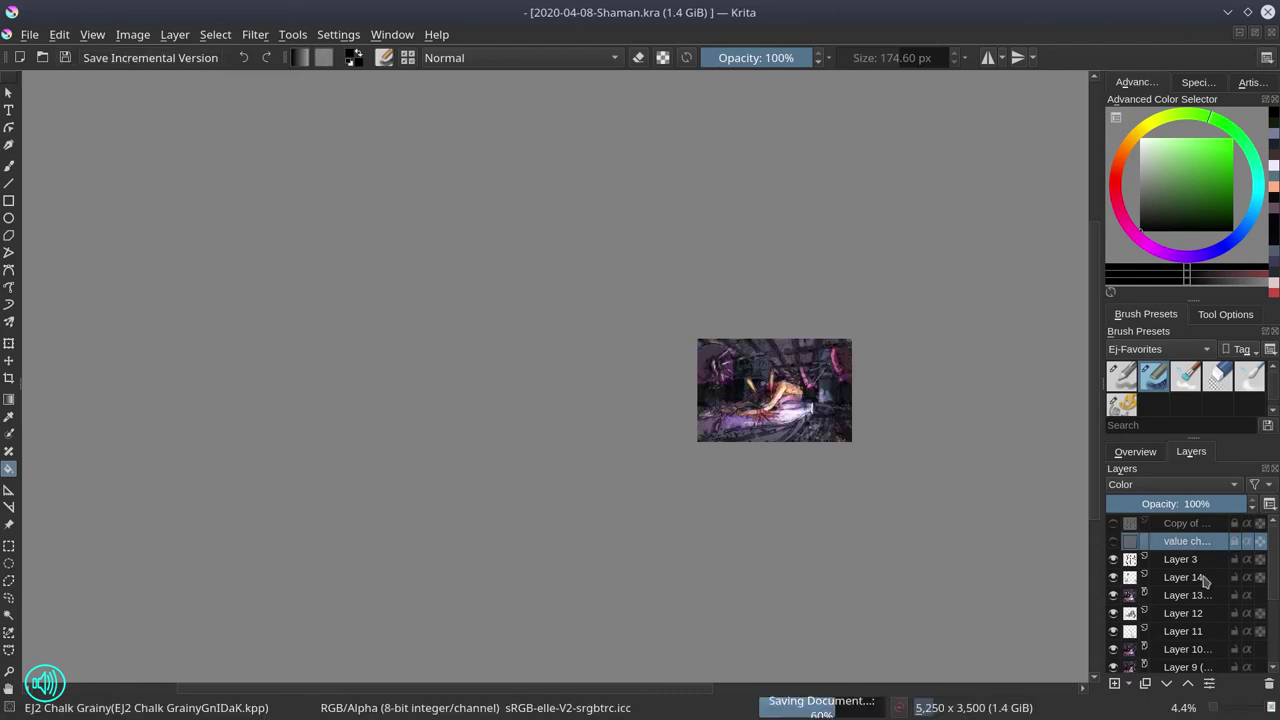
key("ctrl+shift+s")
scroll(575, 393, "down", 5)
left_click(600, 336)
key("Escape")
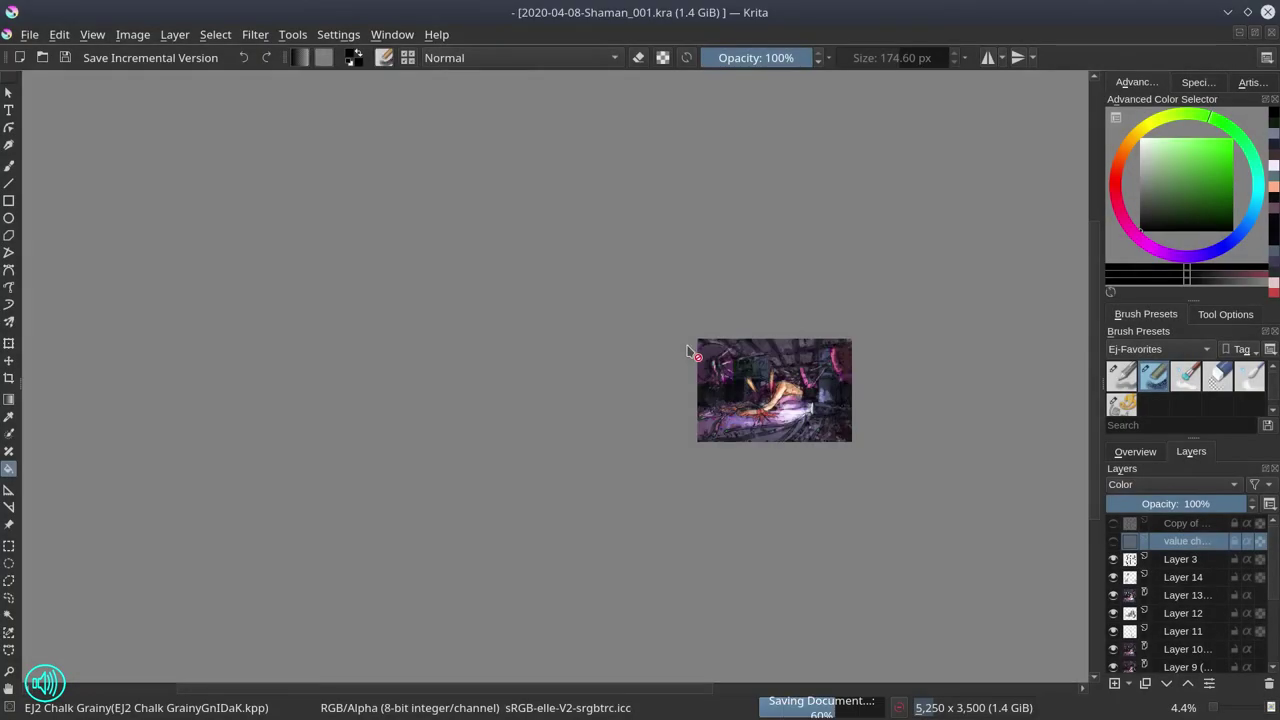
Add Layer 16, paint a dark stroke near the upper left, save, and start Save As.
key("Insert")
scroll(686, 420, "up", 5)
key("b")
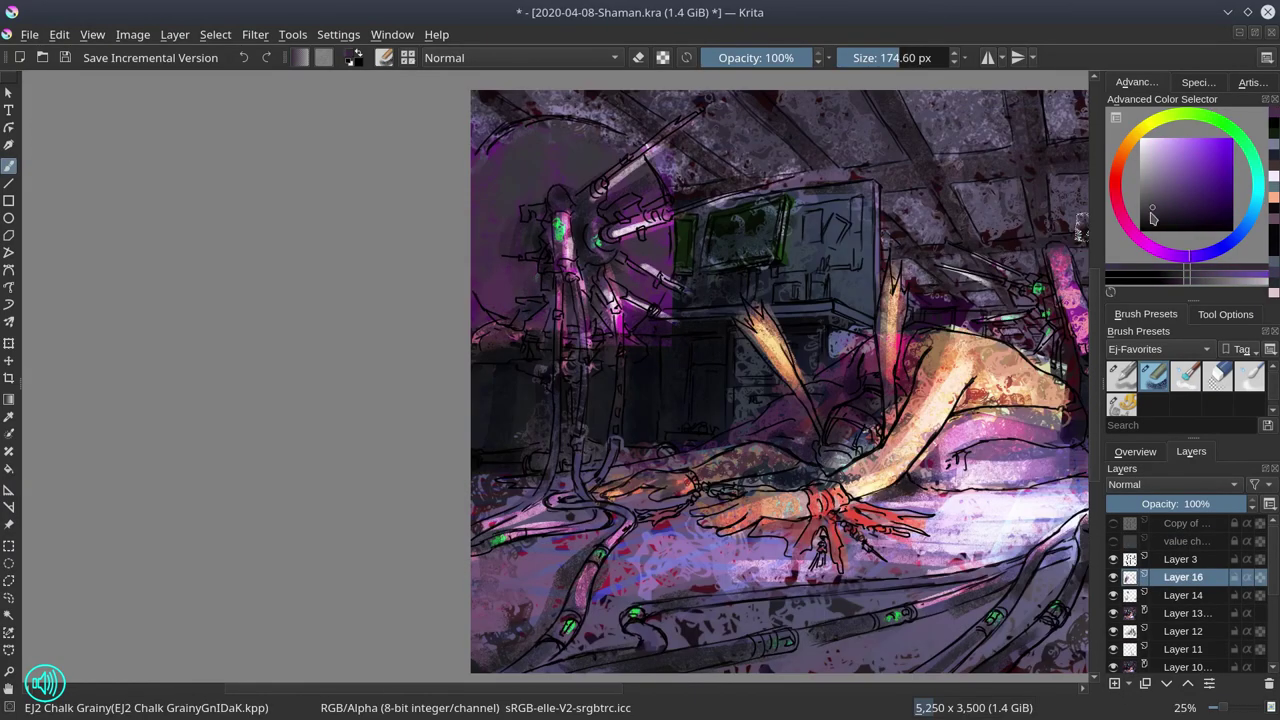
left_click_drag(540, 200, 625, 160)
scroll(493, 331, "down", 4)
key("ctrl+s")
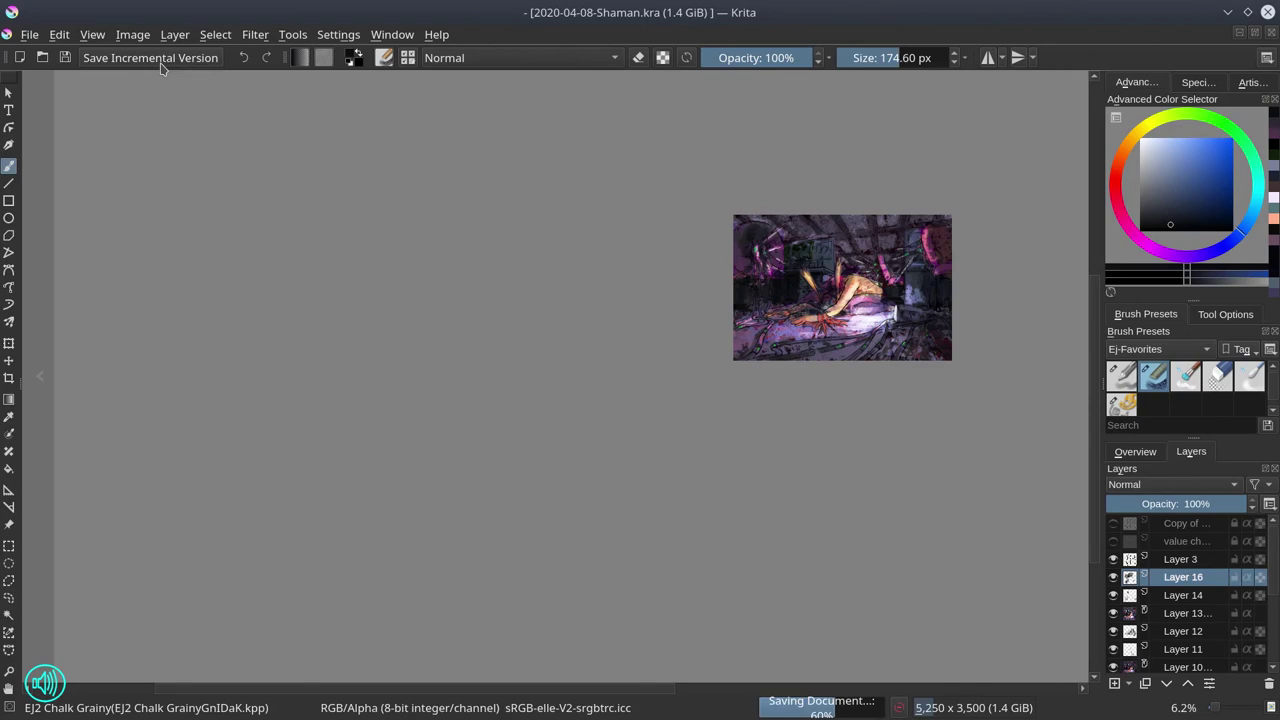
left_click(29, 34)
Save as Shaman_001.kra, agreeing to replace the existing file.
left_click(30, 137)
key("Return")
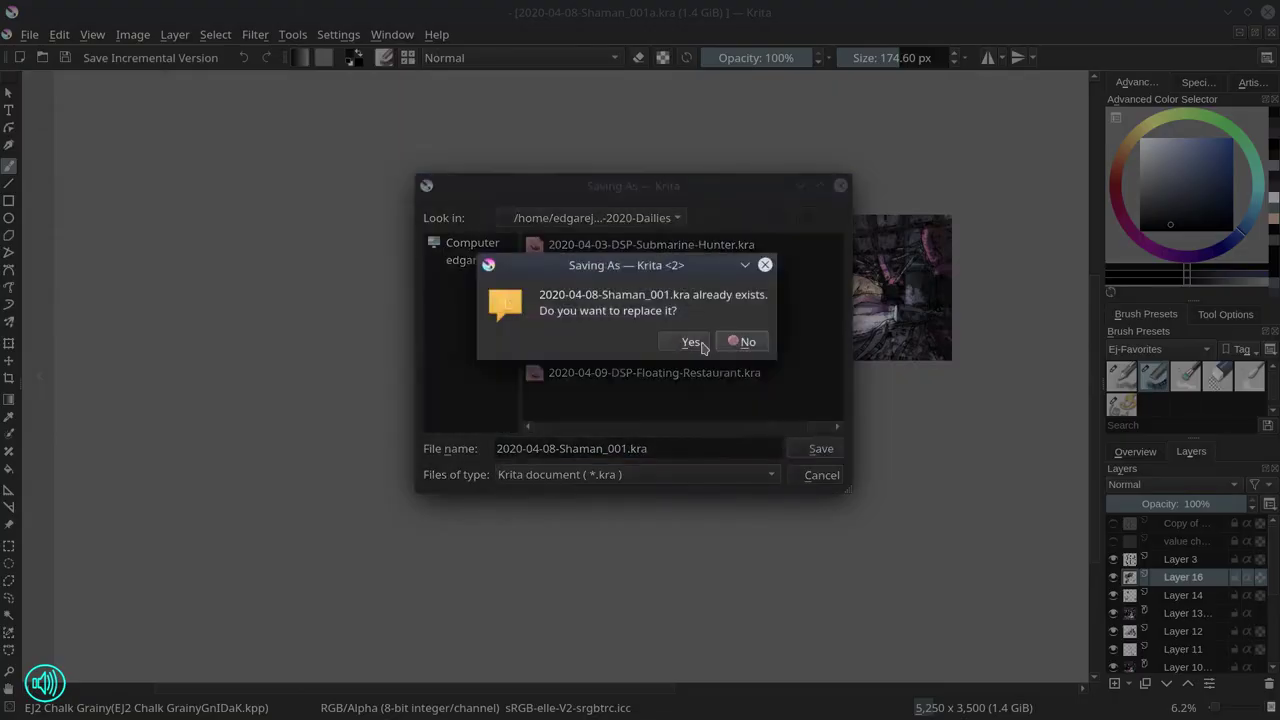
left_click(694, 337)
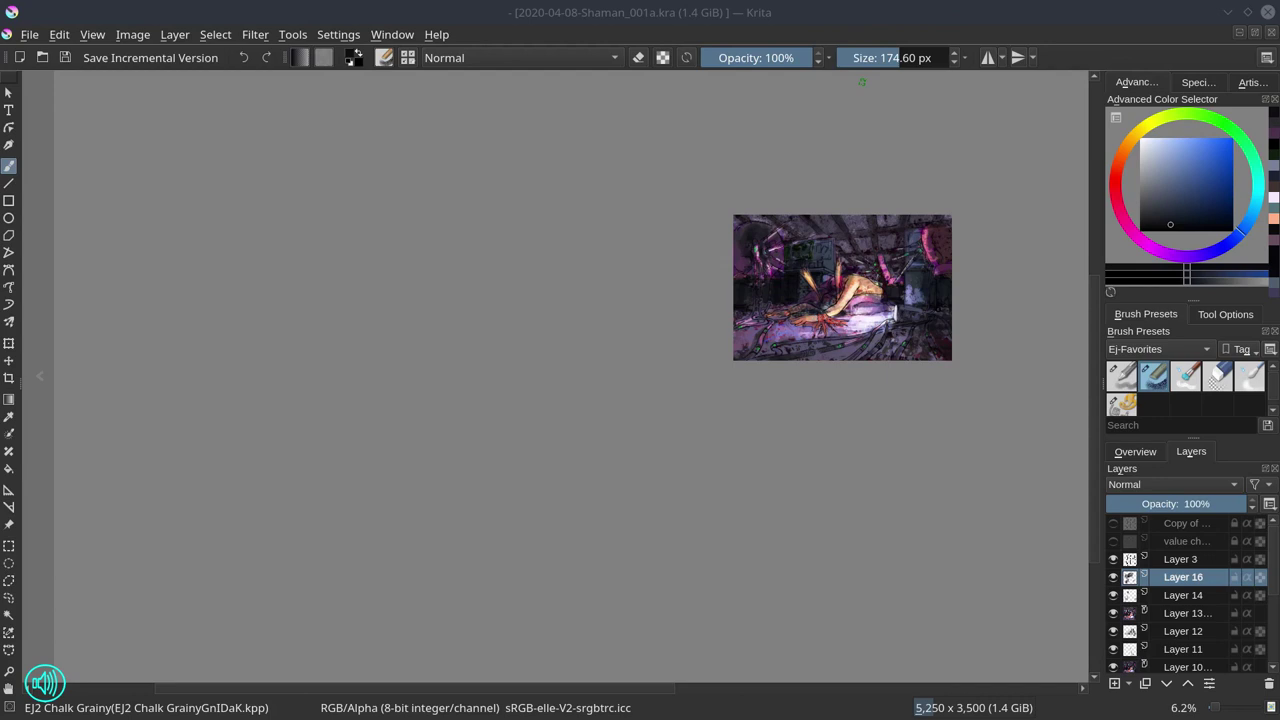
Merge Layer 16 down through Layer 1 into one layer and save.
key("shift+End")
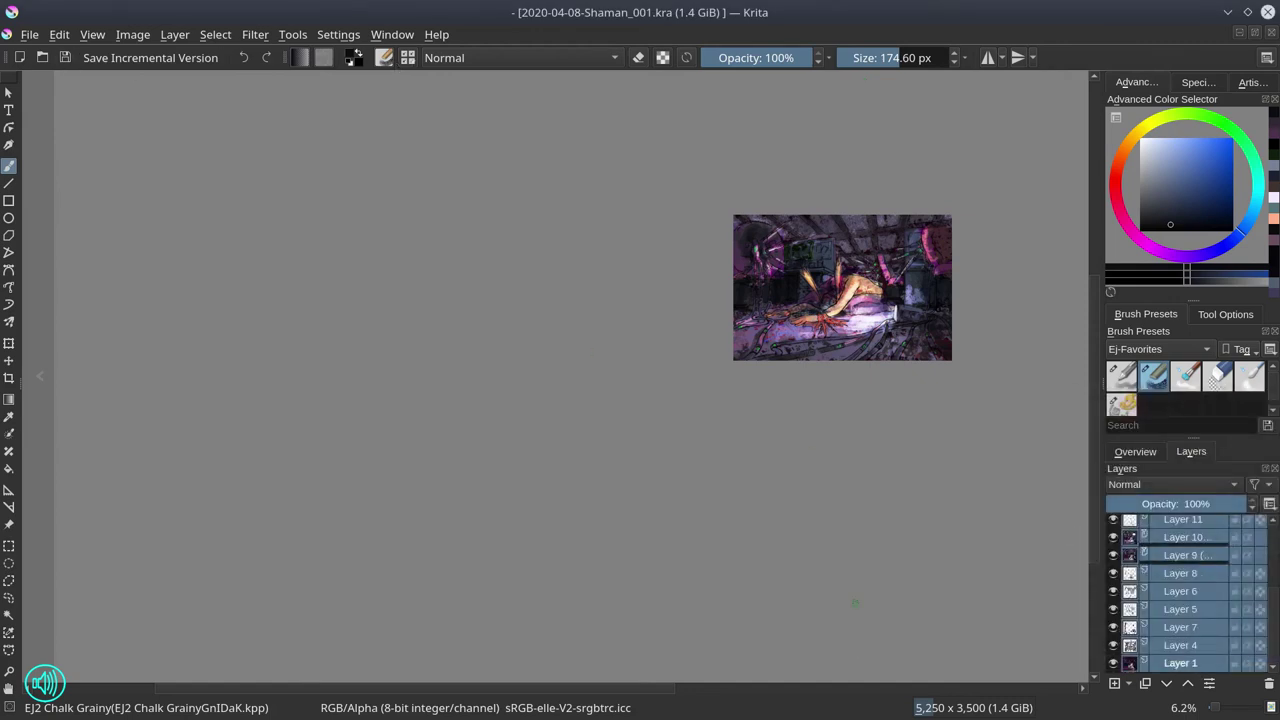
key("ctrl+e")
left_click(66, 63)
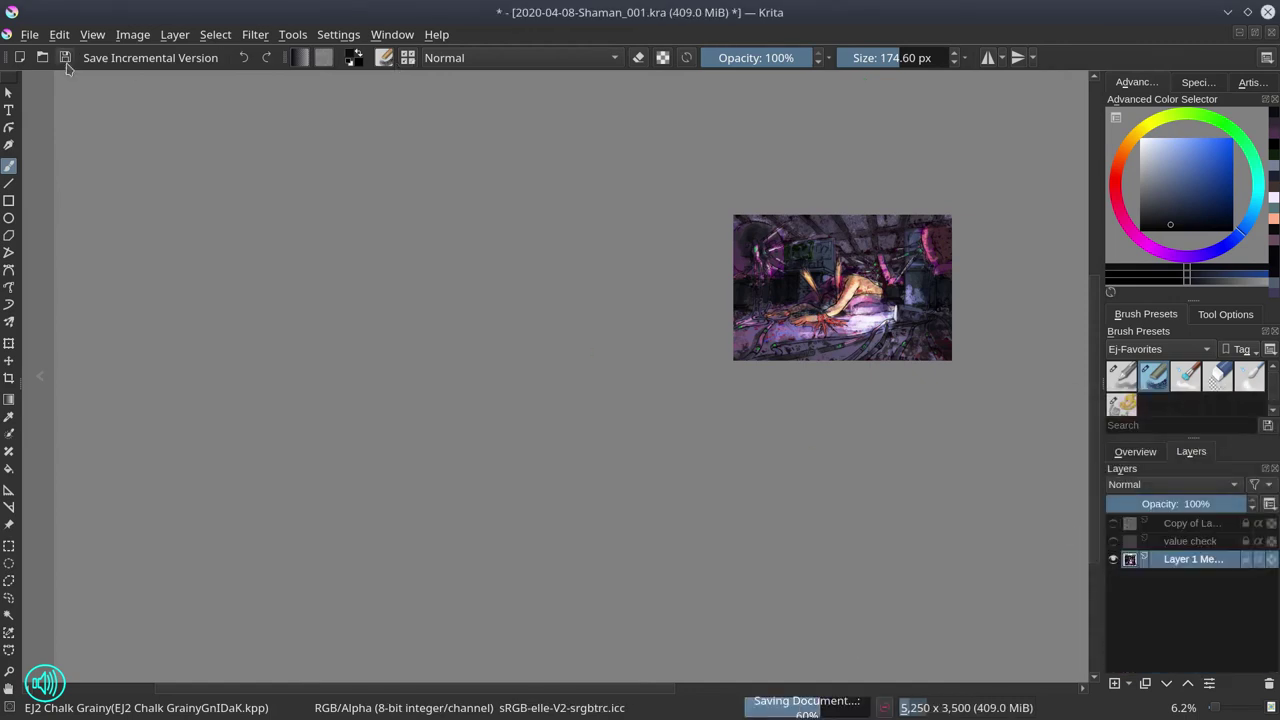
Set up the EJ3 textured soft blender brush at about 68 px with a violet colour.
left_click(1185, 376)
left_click(1136, 452)
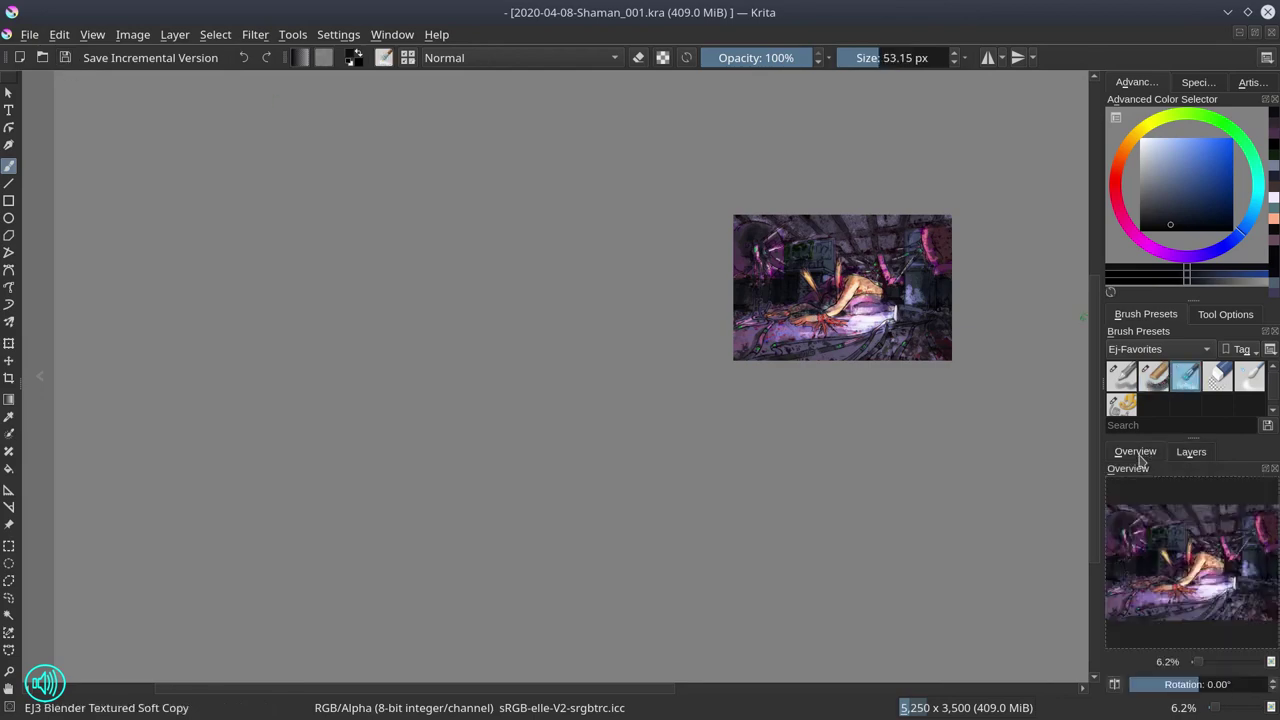
scroll(909, 226, "up", 4)
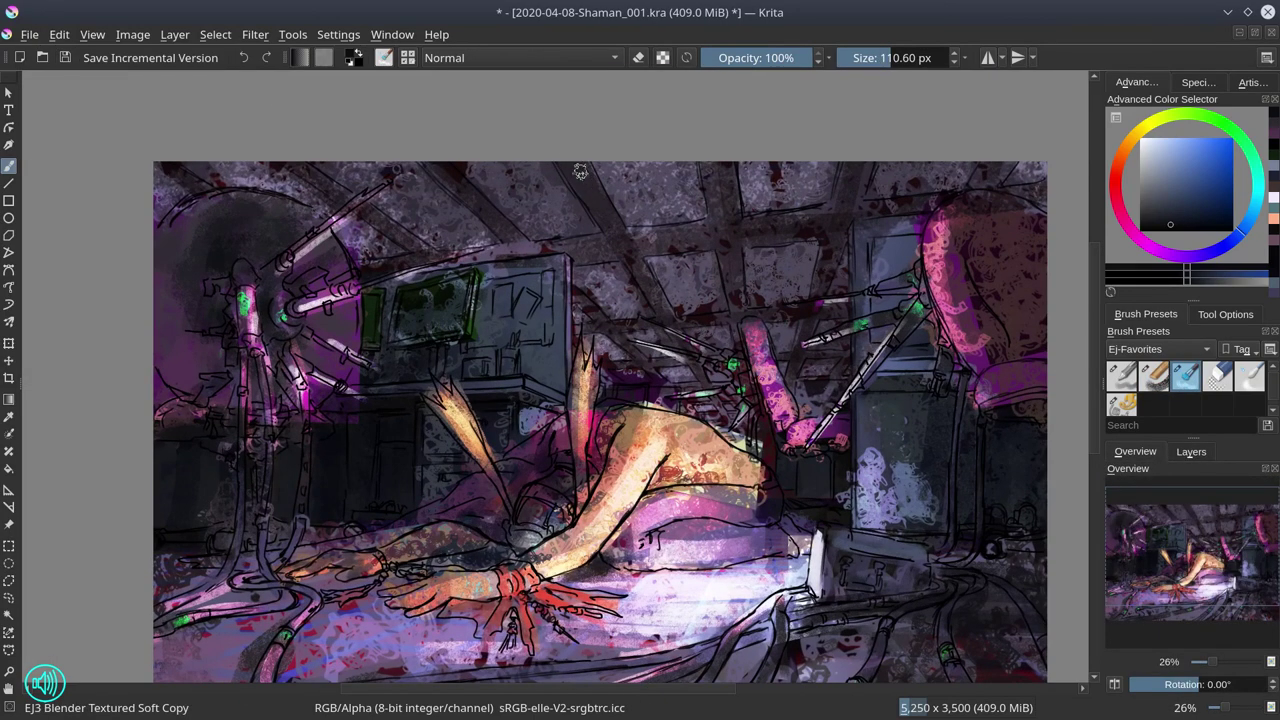
key("bracketleft")
key("comma")
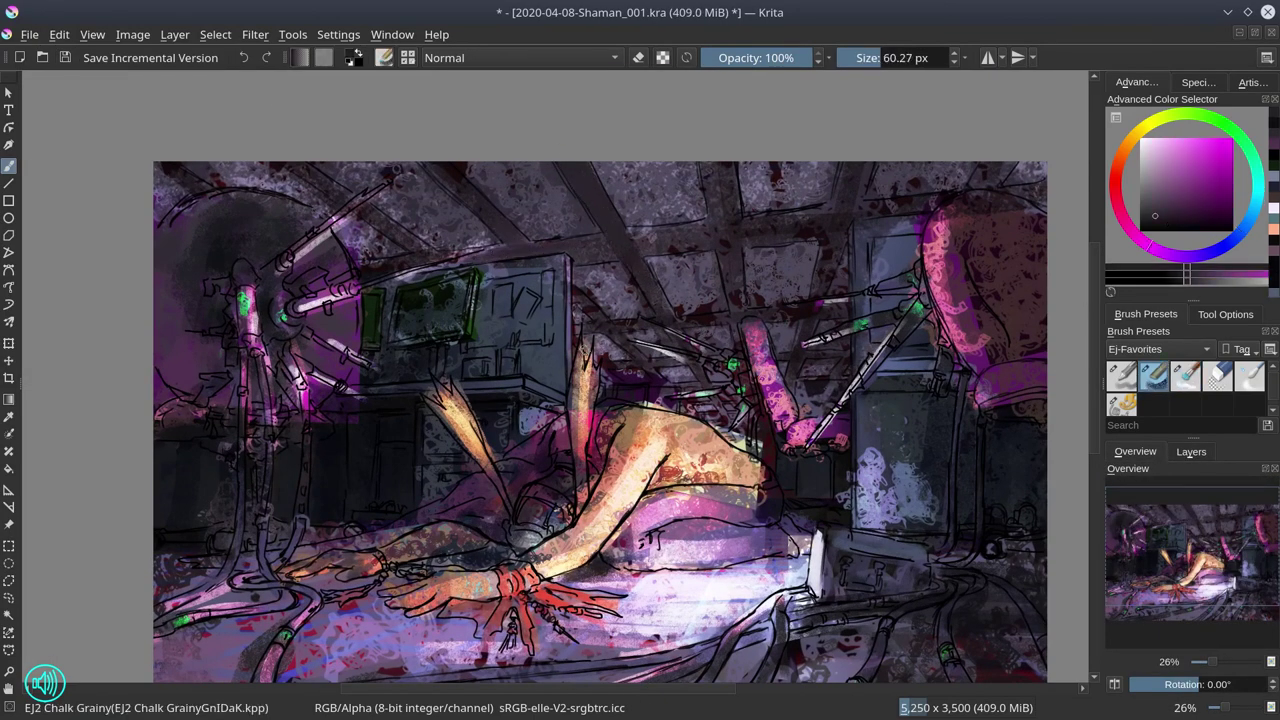
left_click(1185, 376)
mouse_move(729, 219)
left_mouse_down()
mouse_move(640, 250)
mouse_move(936, 205)
left_mouse_up()
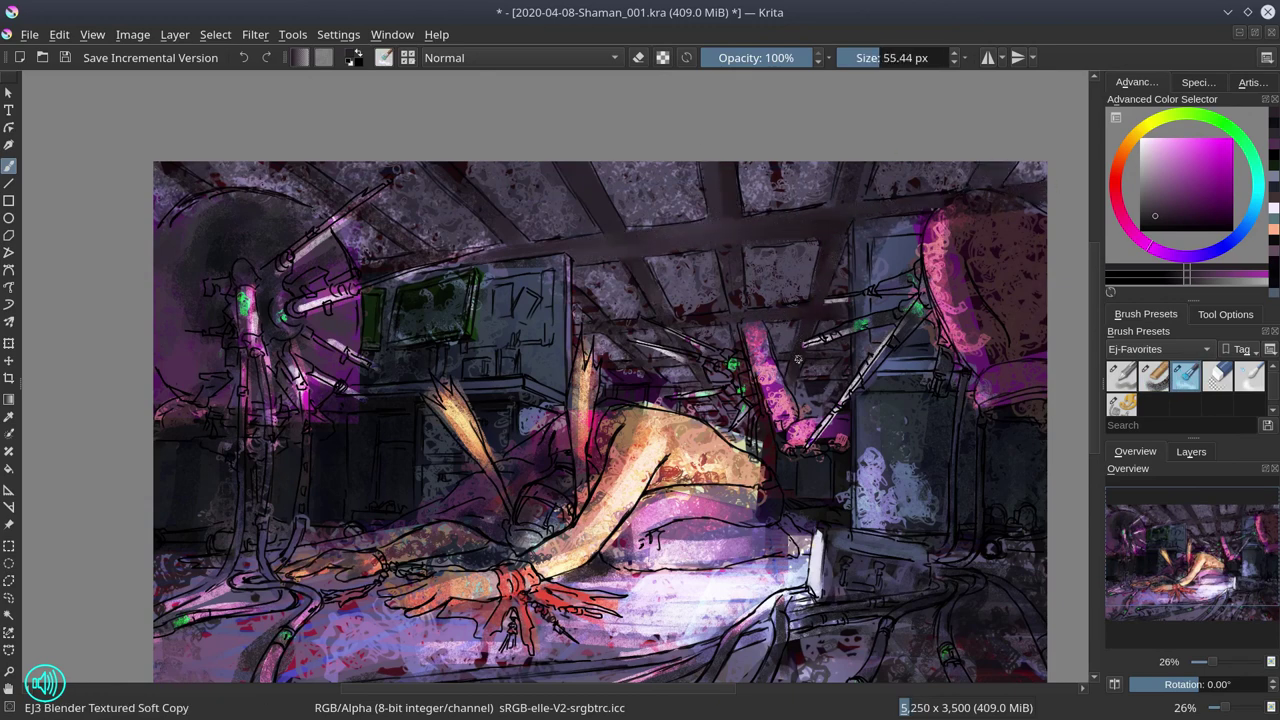
left_click_drag(716, 276, 644, 278)
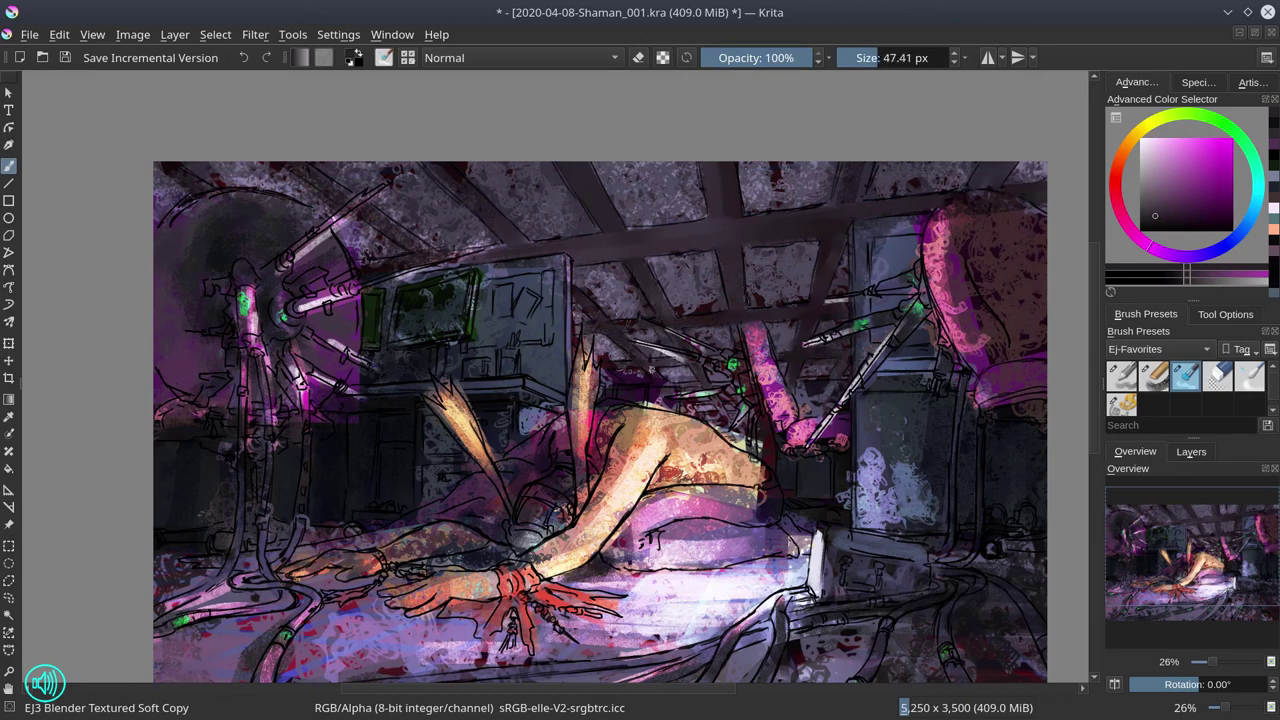
left_click(652, 370, "ctrl")
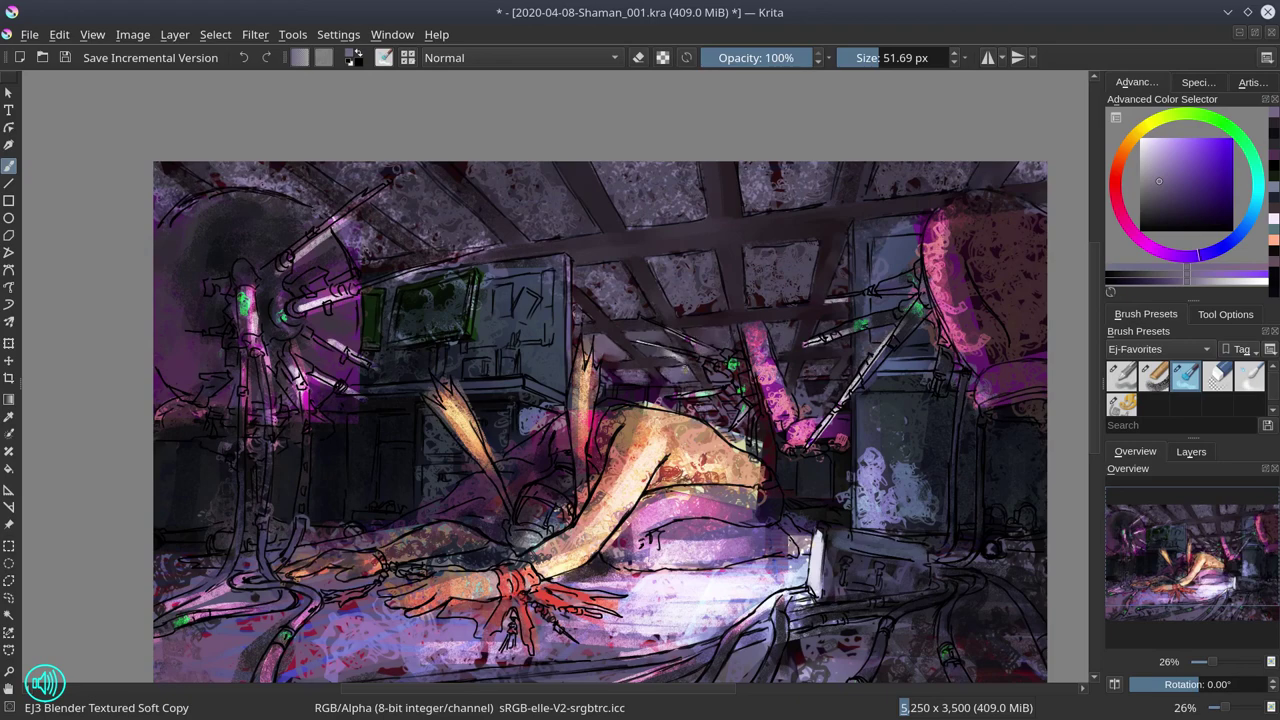
Switch to the EJ2 Chalk Grainy brush with a darker colour and save the painting.
scroll(735, 362, "up", 3)
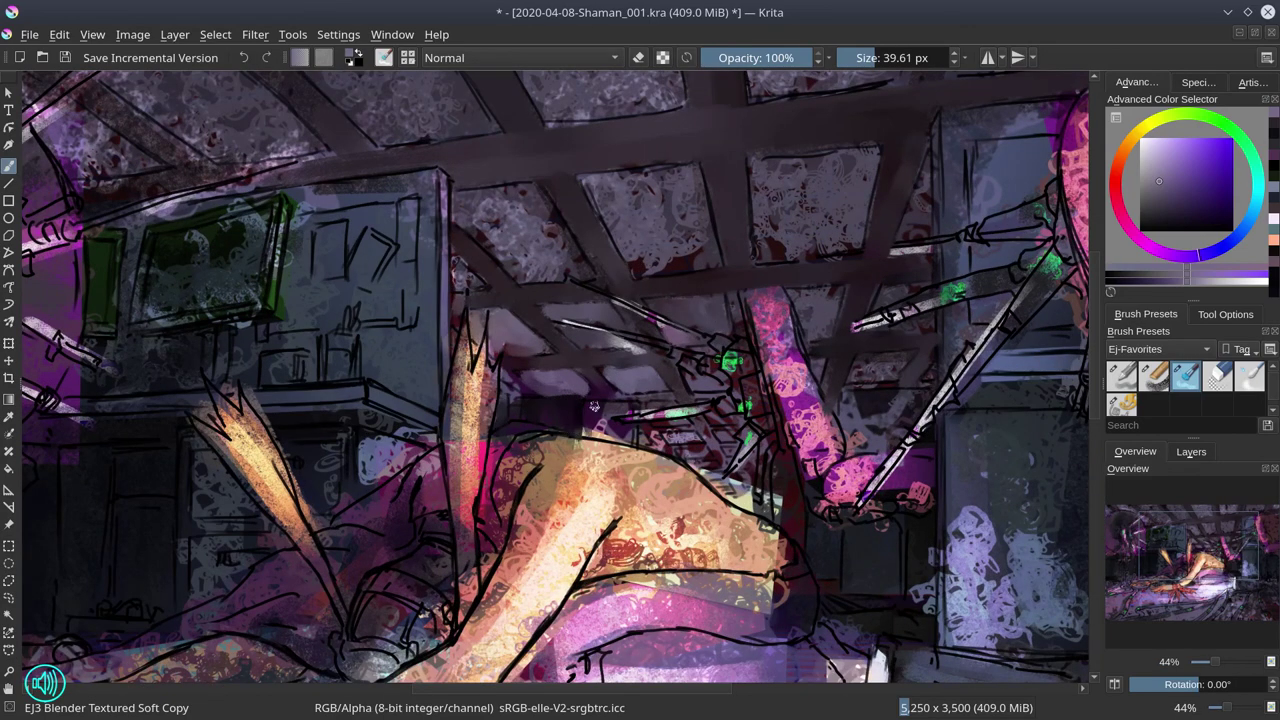
key("slash")
left_click(708, 458, "ctrl")
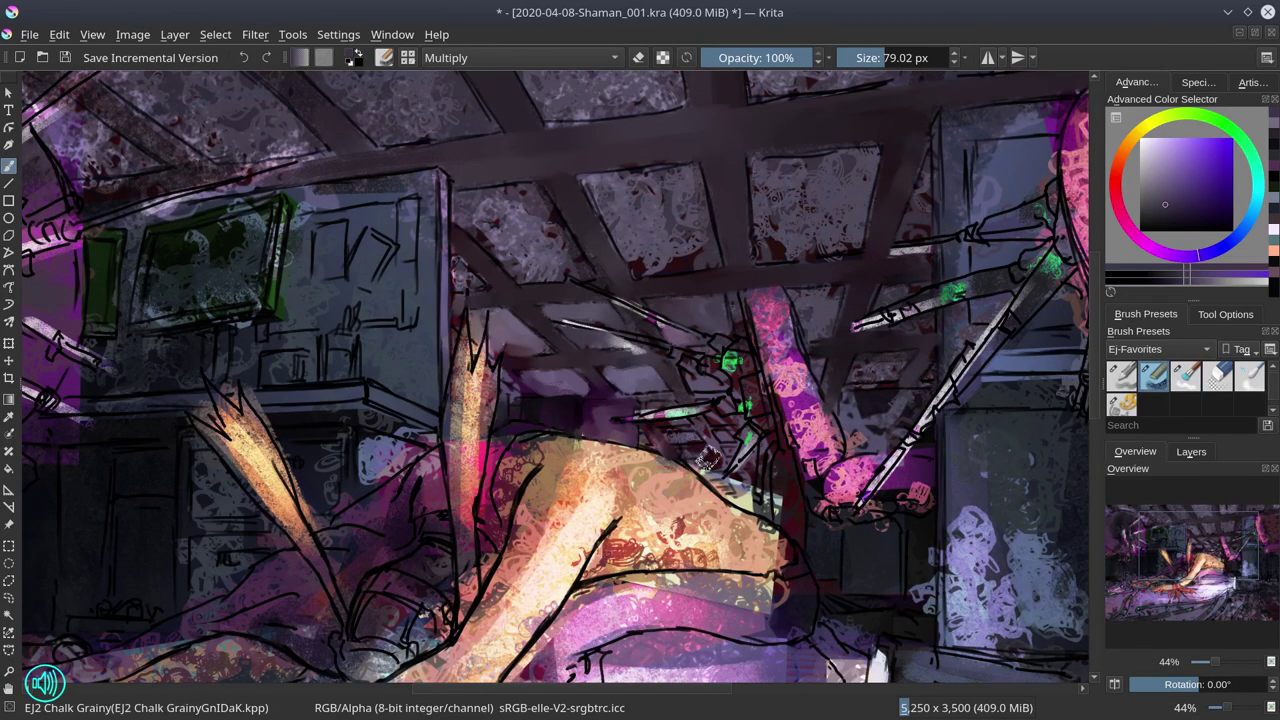
key("ctrl+s")
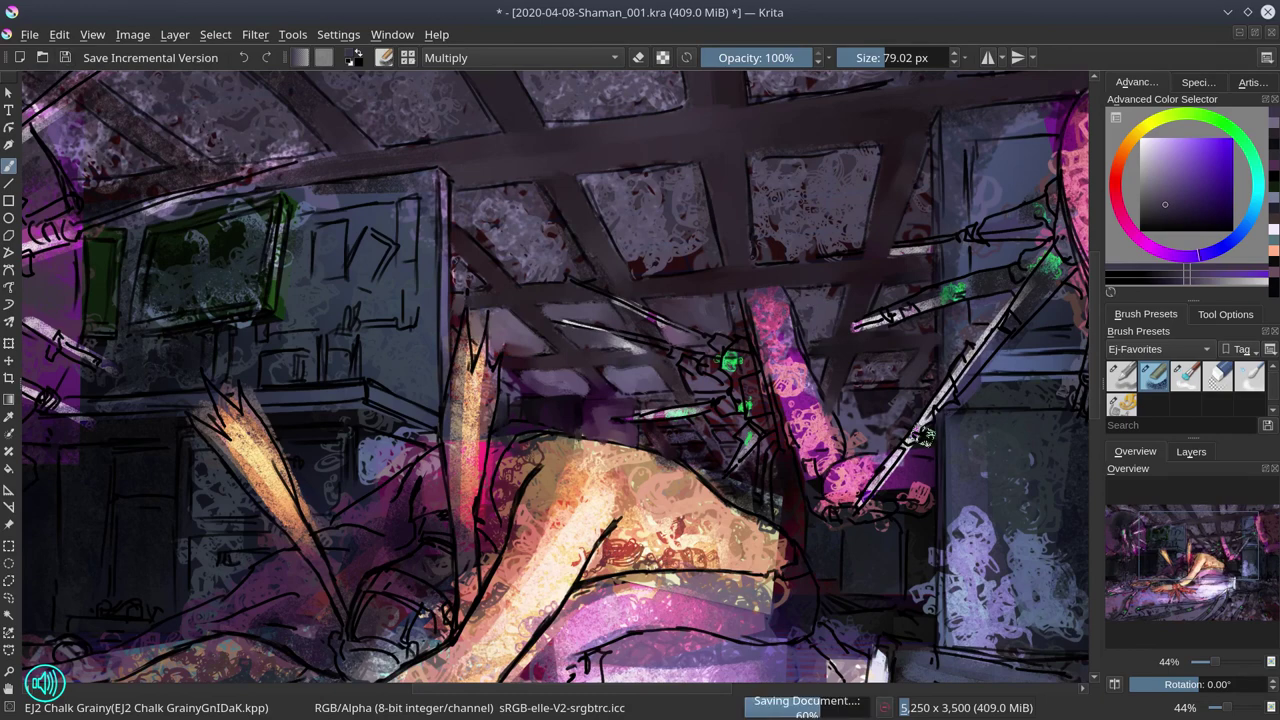
Reset brush blending to Normal and try blue, purple, dark blue and muted pink colours.
left_click(925, 436, "ctrl")
key("alt+shift+n")
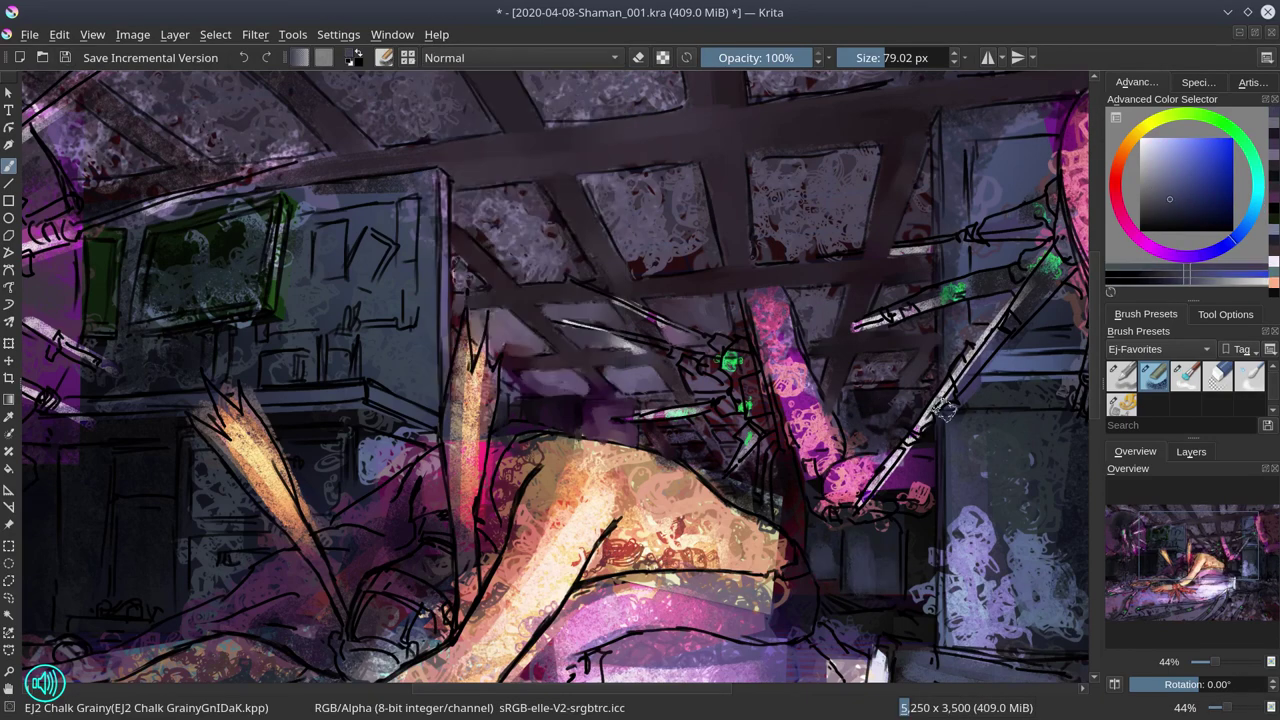
key("slash")
key("slash")
left_click(715, 472, "ctrl")
key("slash")
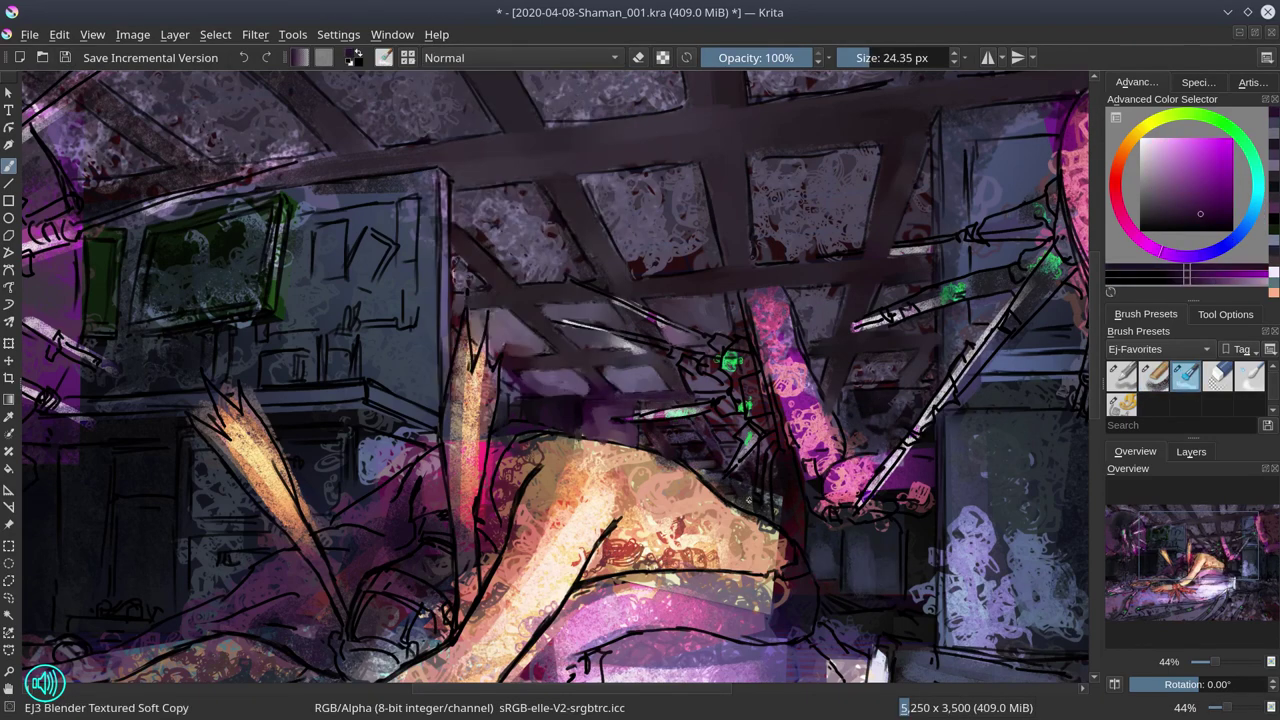
Shrink the brush to about 20 px, settle on the grainy chalk brush, and save.
key("slash")
left_click(750, 505, "ctrl")
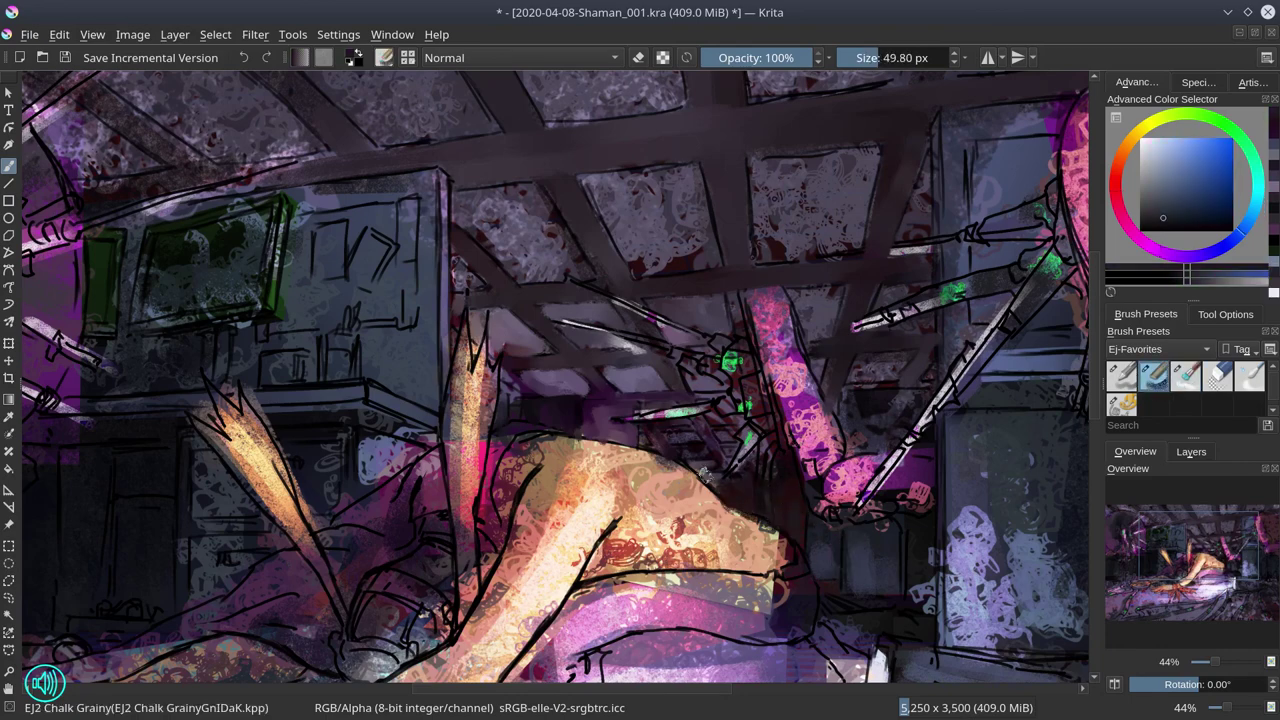
left_click(797, 469, "ctrl")
key("bracketleft")
key("bracketleft")
key("bracketleft")
key("slash")
left_click(657, 440, "ctrl")
key("slash")
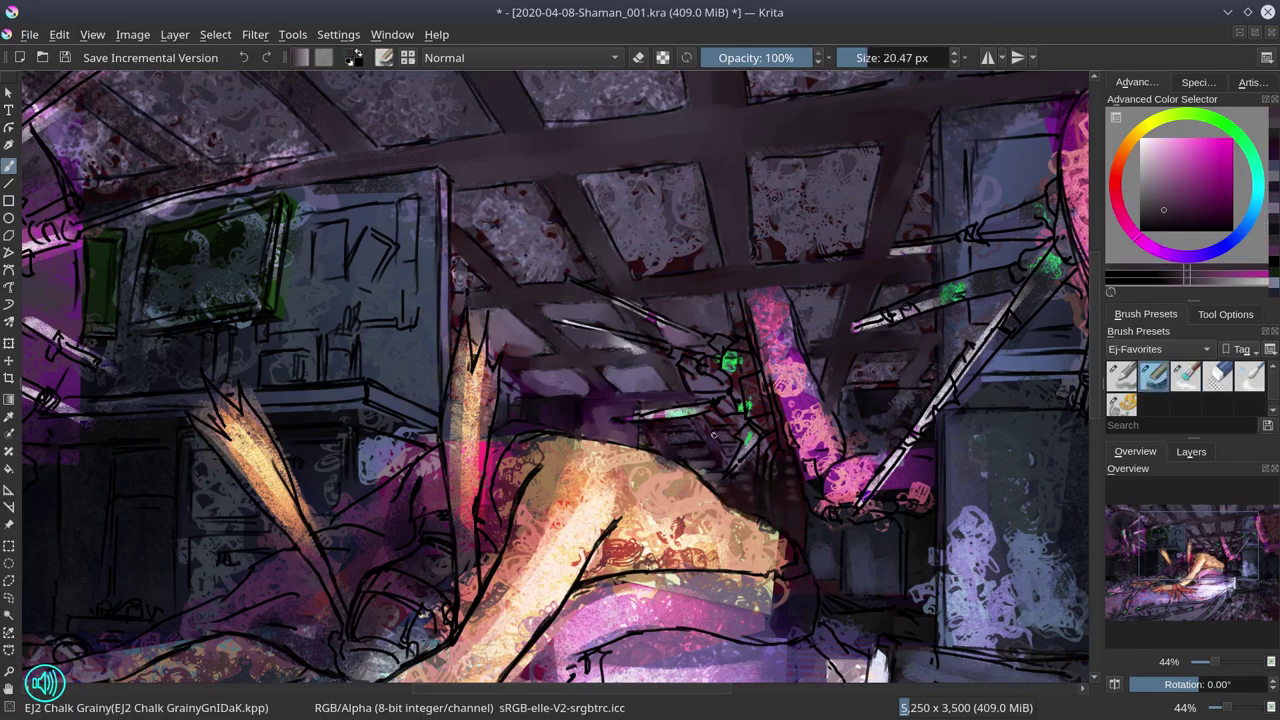
key("slash")
key("bracketright")
left_click(1156, 376)
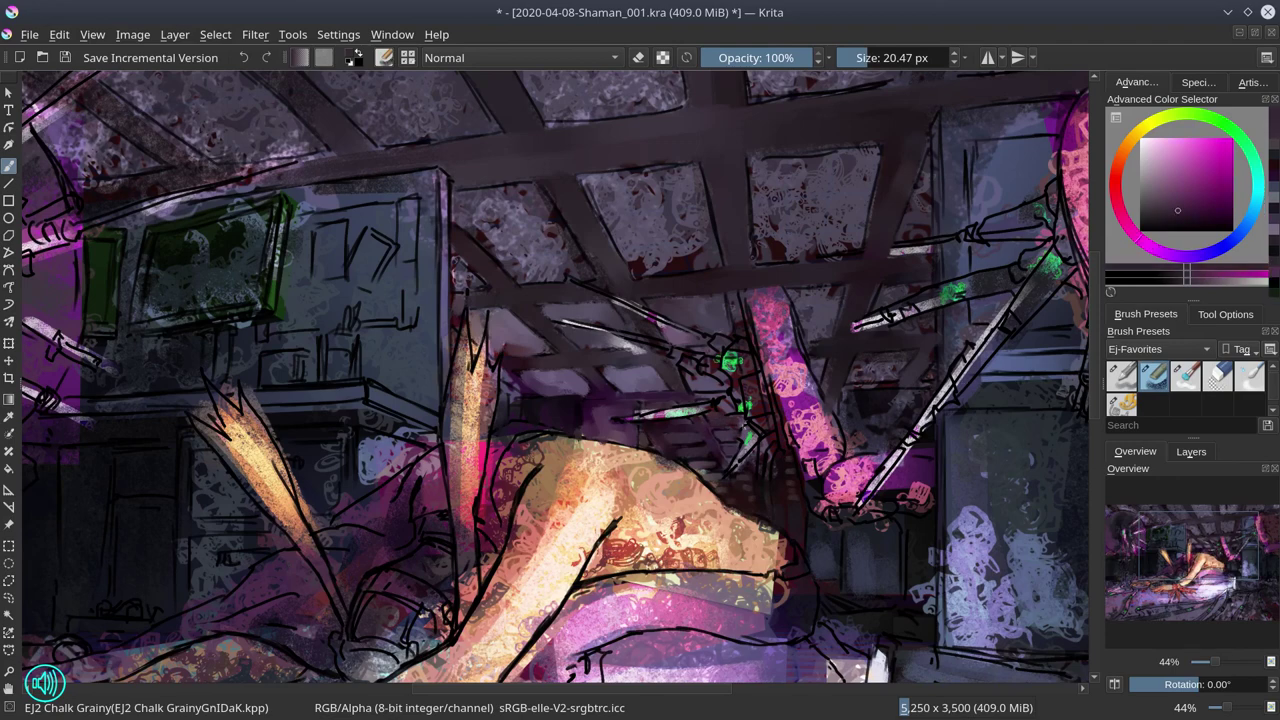
key("ctrl+s")
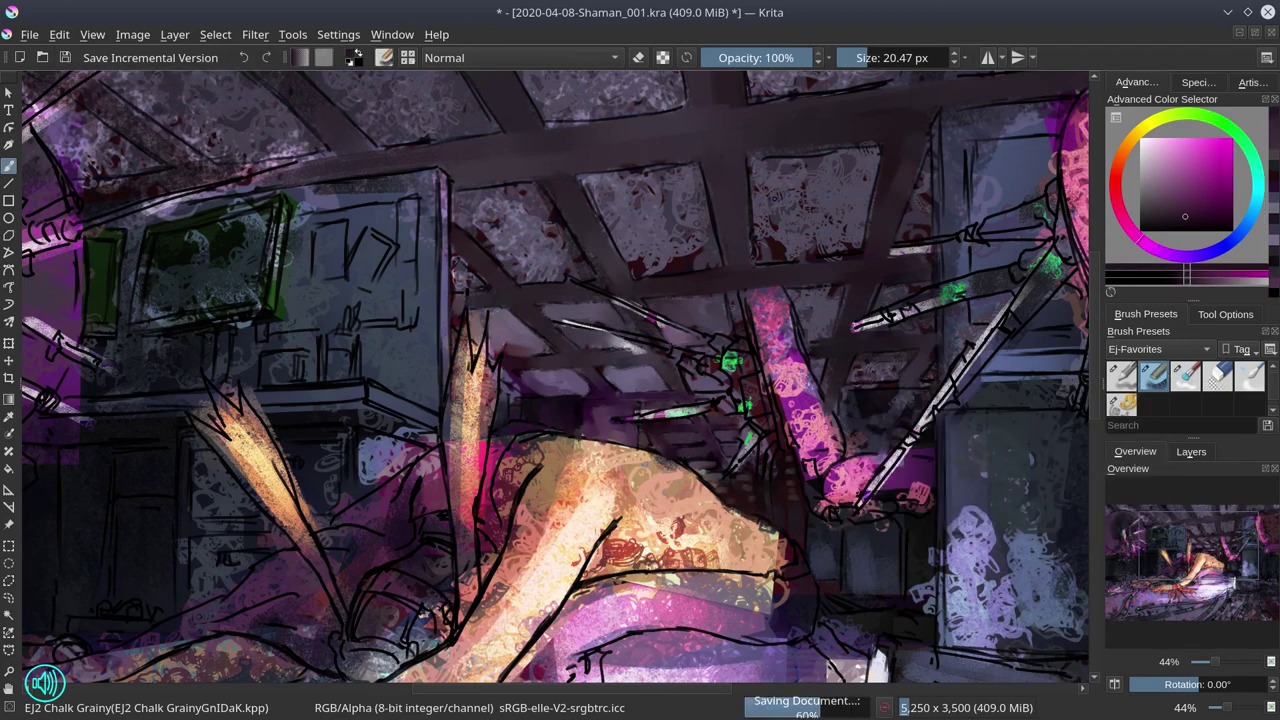
Blend the ceiling beams, darken the green-white streak, and smooth the area right of the pink beam.
scroll(760, 378, "up", 1)
key("slash")
key("bracketleft")
mouse_move(763, 337)
left_mouse_down()
mouse_move(602, 270)
mouse_move(671, 302)
mouse_move(676, 340)
left_mouse_up()
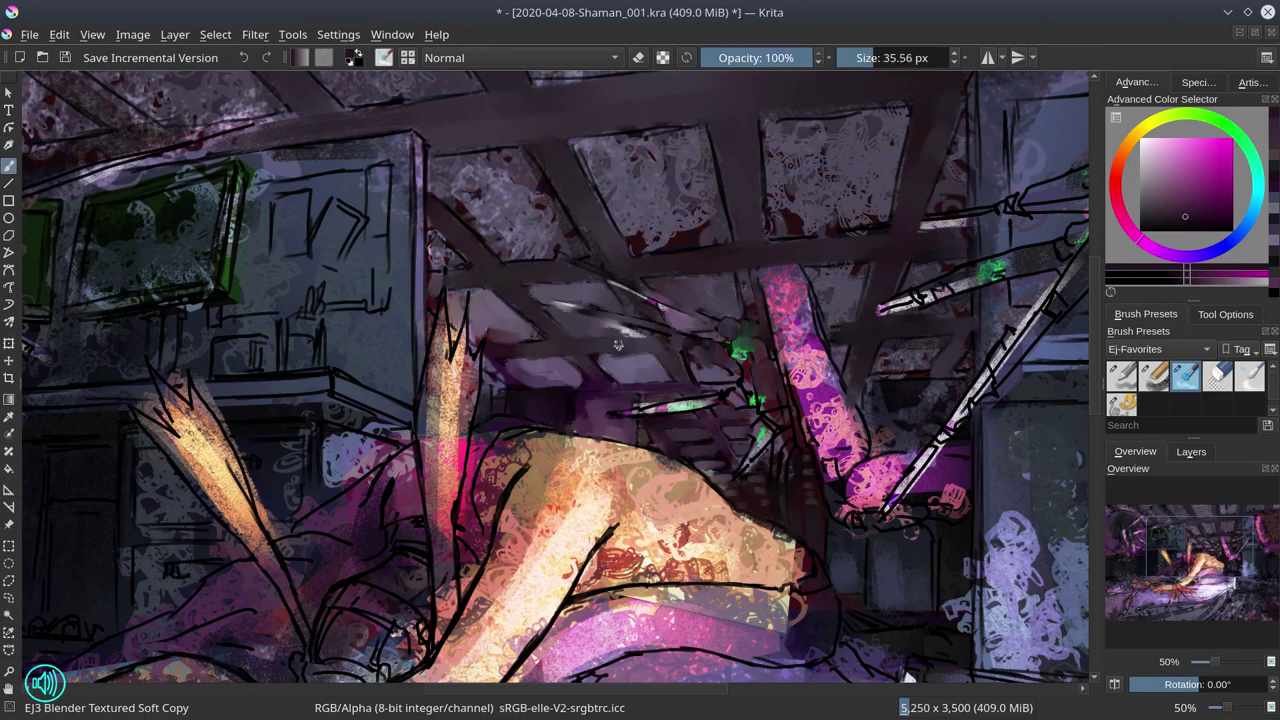
key("bracketleft")
key("bracketleft")
key("bracketleft")
mouse_move(612, 412)
left_mouse_down()
mouse_move(736, 402)
mouse_move(768, 418)
mouse_move(752, 455)
mouse_move(790, 480)
mouse_move(786, 381)
mouse_move(768, 338)
left_mouse_up()
key("bracketright")
key("bracketright")
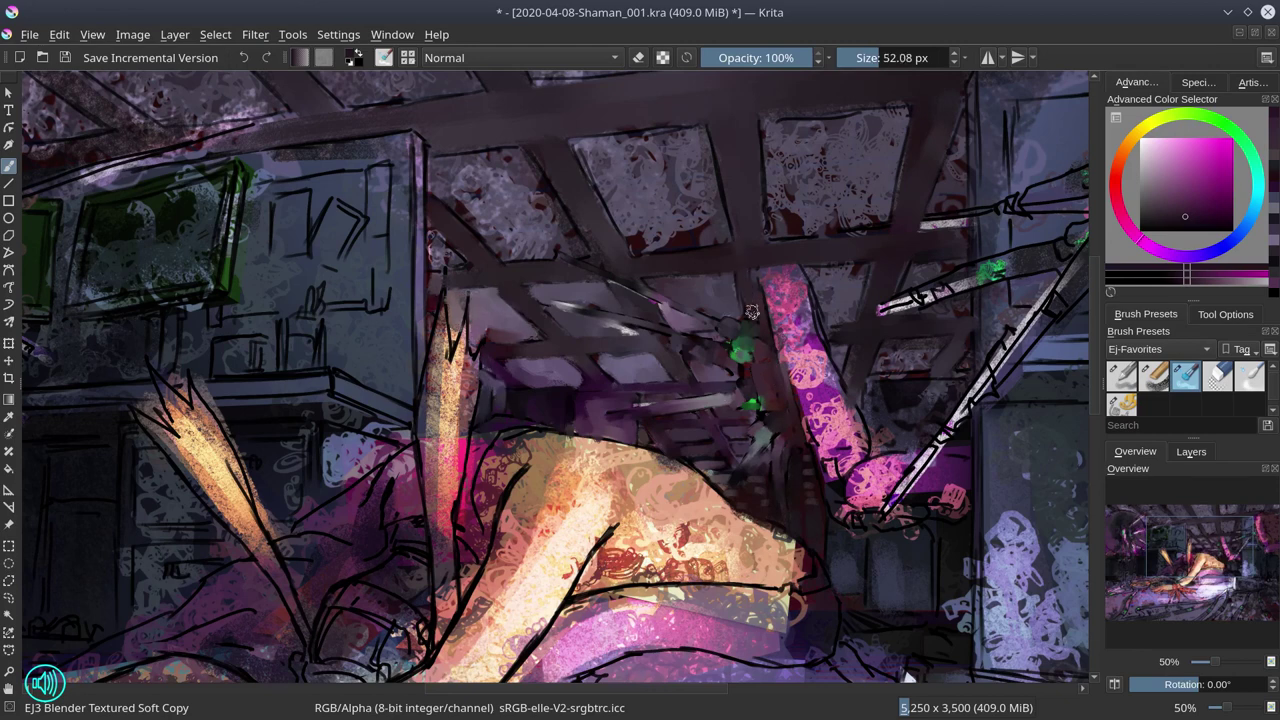
key("bracketright")
key("bracketright")
mouse_move(878, 440)
left_mouse_down()
mouse_move(950, 395)
mouse_move(962, 445)
left_mouse_up()
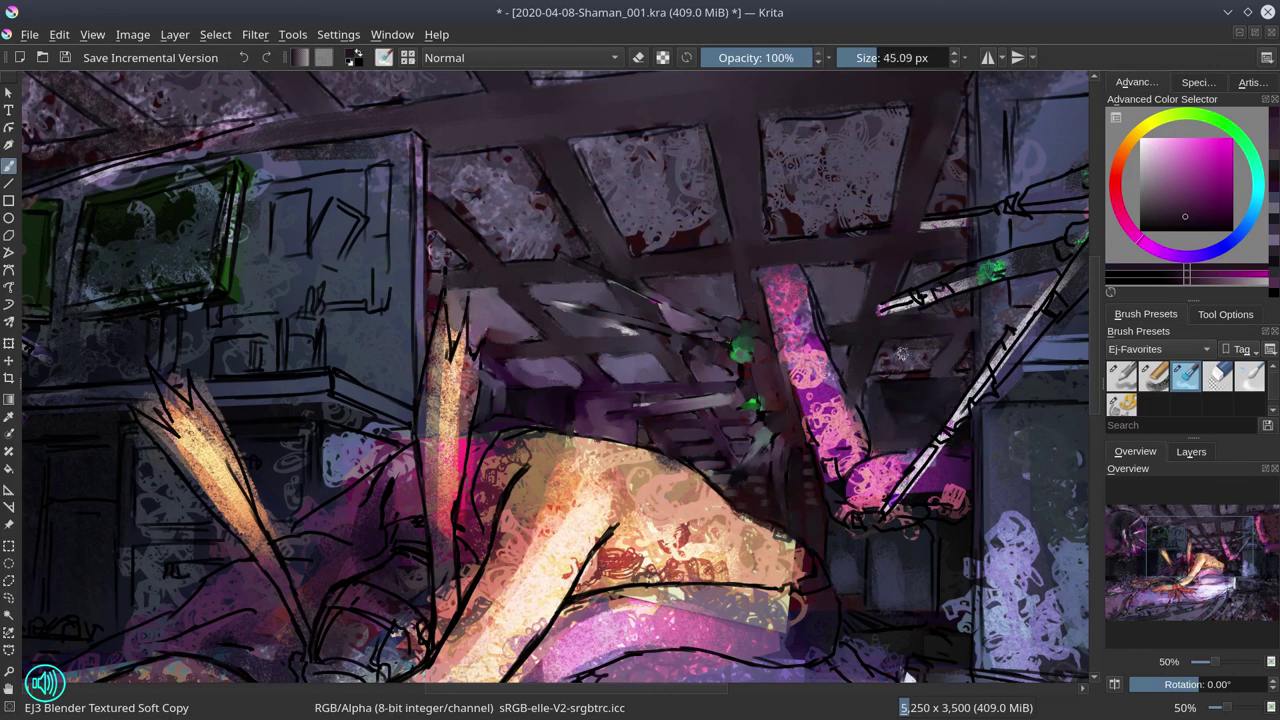
key("bracketleft")
key("bracketleft")
key("bracketleft")
key("bracketleft")
key("bracketleft")
key("bracketleft")
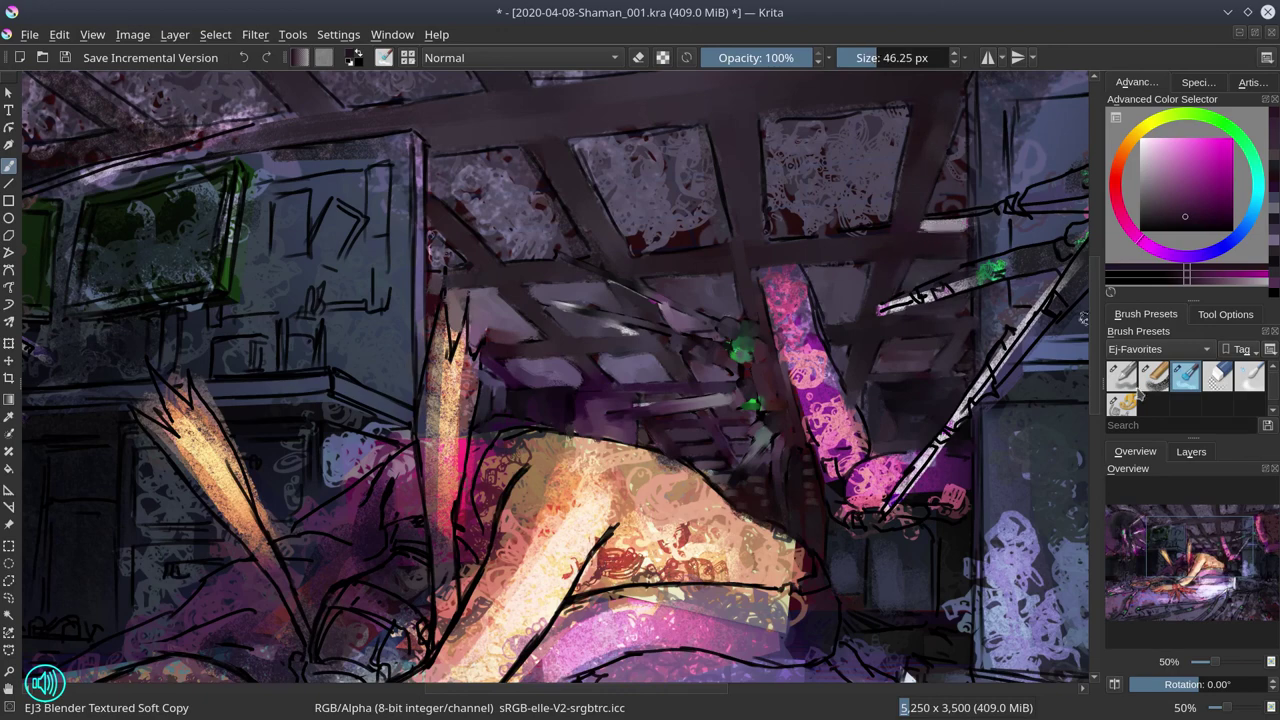
Pick a greyer purple, save the painting, and zoom out to the whole canvas.
left_click(945, 235, "ctrl")
key("slash")
key("ctrl+s")
key("minus")
key("minus")
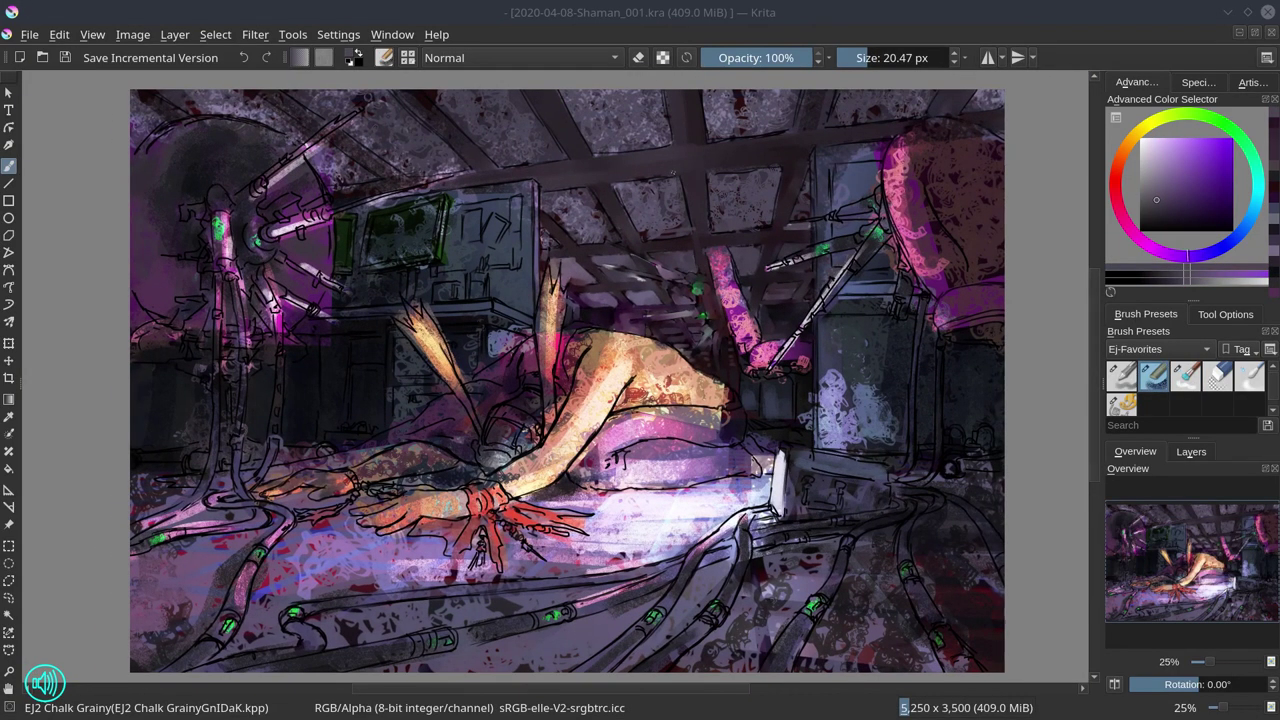
key("slash")
Blend strokes across the ceiling and add faint light strokes along its top-left edge.
mouse_move(598, 222)
left_mouse_down()
mouse_move(544, 245)
mouse_move(643, 199)
mouse_move(656, 229)
mouse_move(723, 187)
mouse_move(759, 183)
mouse_move(768, 220)
mouse_move(772, 88)
mouse_move(725, 138)
mouse_move(803, 170)
mouse_move(962, 151)
mouse_move(1009, 167)
mouse_move(598, 170)
mouse_move(646, 118)
mouse_move(497, 161)
mouse_move(435, 134)
mouse_move(513, 150)
mouse_move(499, 215)
mouse_move(456, 179)
left_mouse_up()
scroll(807, 186, "up", 1)
left_click_drag(436, 233, 442, 168)
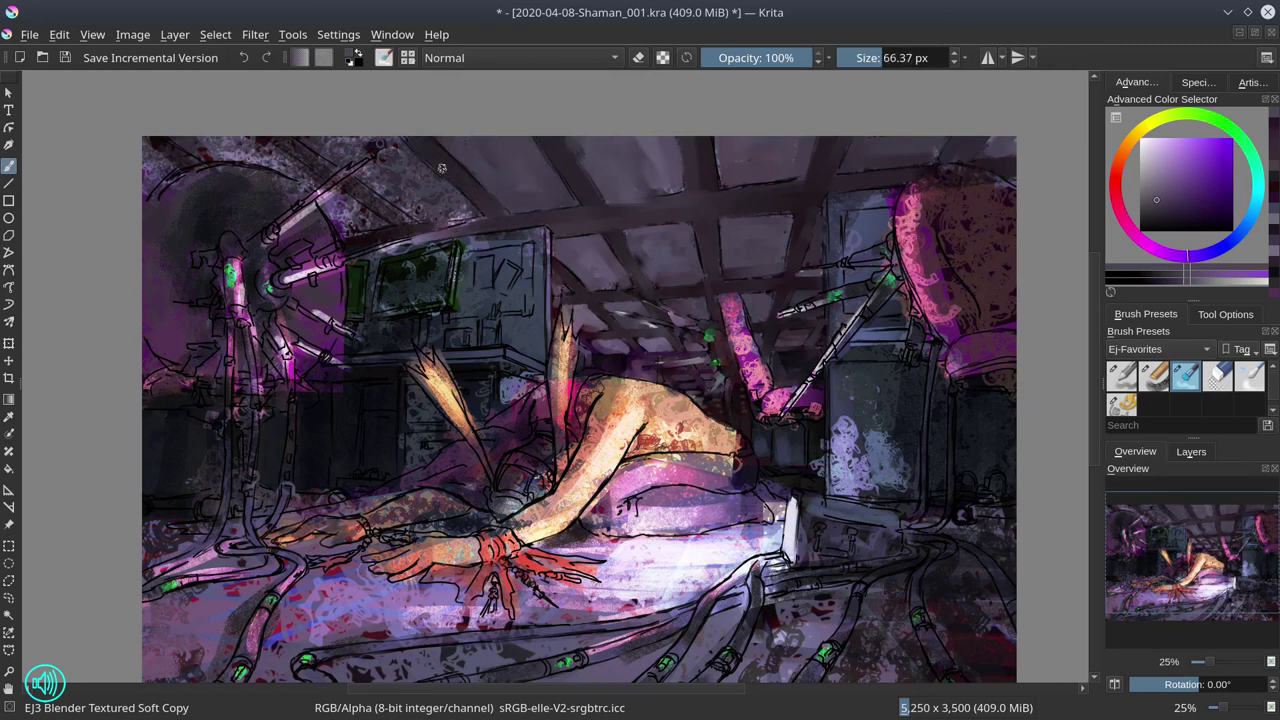
mouse_move(280, 138)
left_mouse_down()
mouse_move(357, 131)
mouse_move(430, 203)
left_mouse_up()
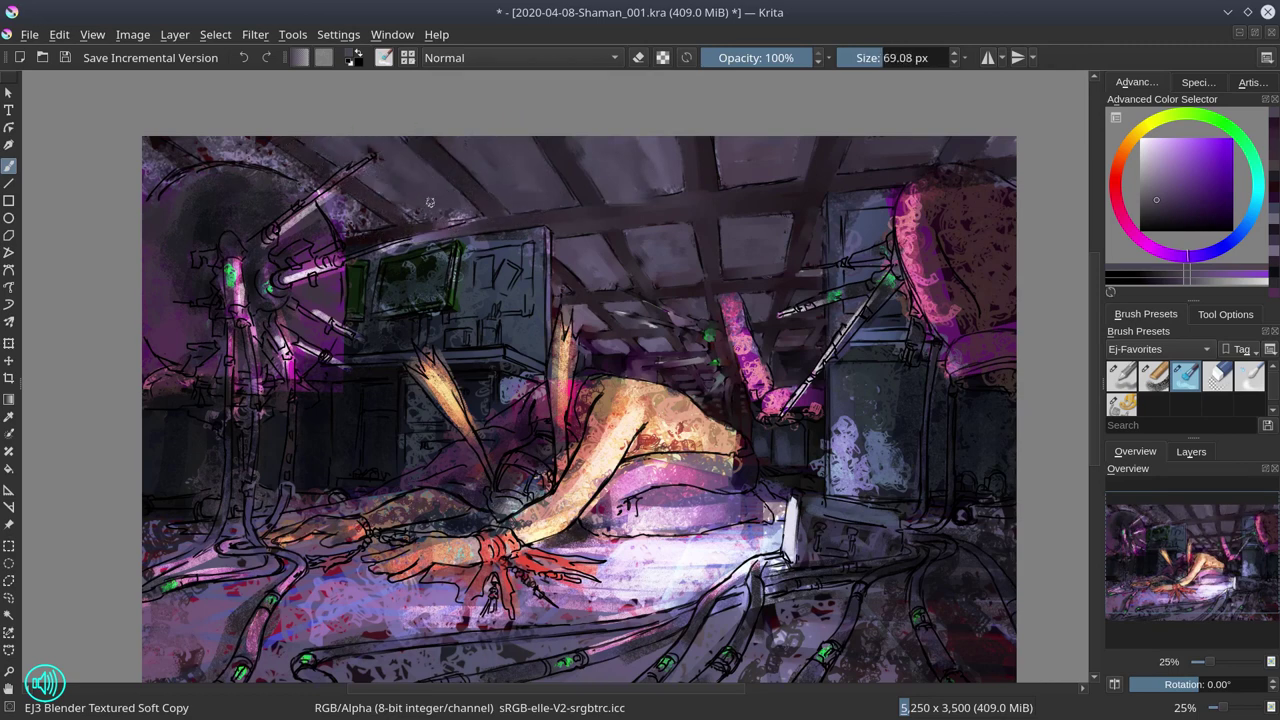
left_click_drag(190, 146, 269, 148)
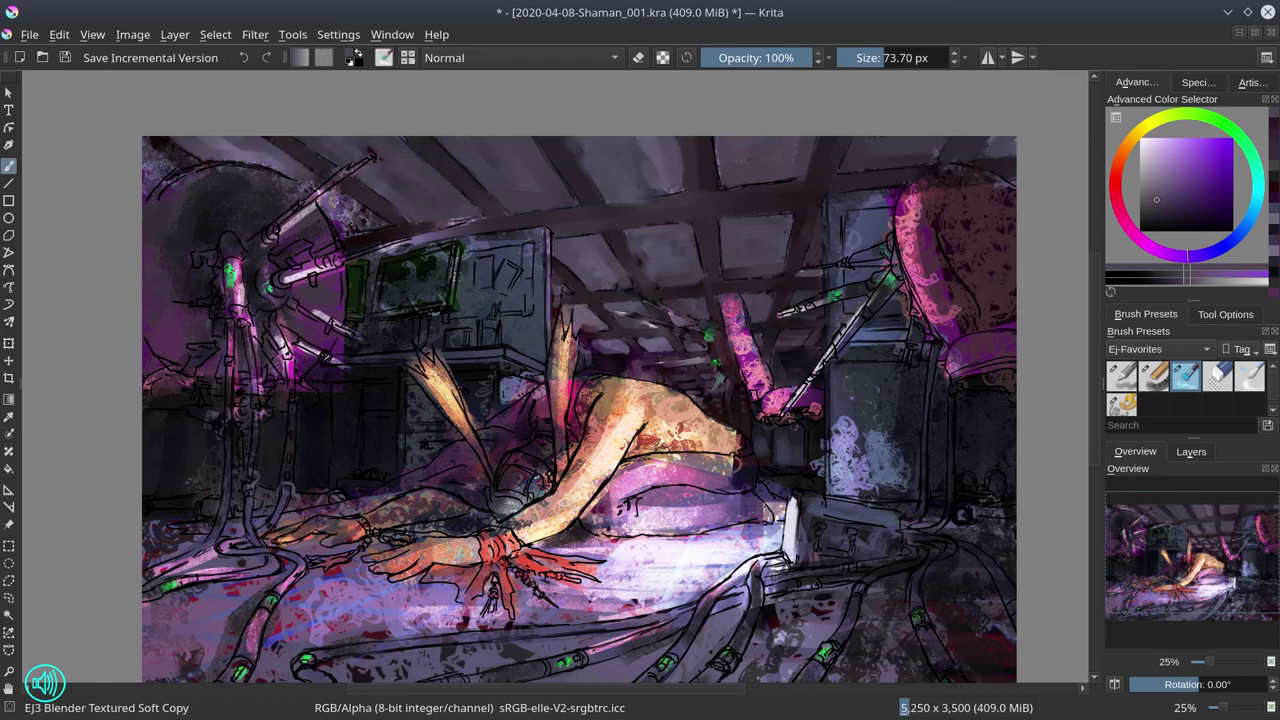
left_click_drag(330, 192, 341, 212)
Paint darker chalk strokes on the ceiling beams, swap to red, and save twice.
key("slash")
left_click_drag(455, 222, 400, 242)
key("slash")
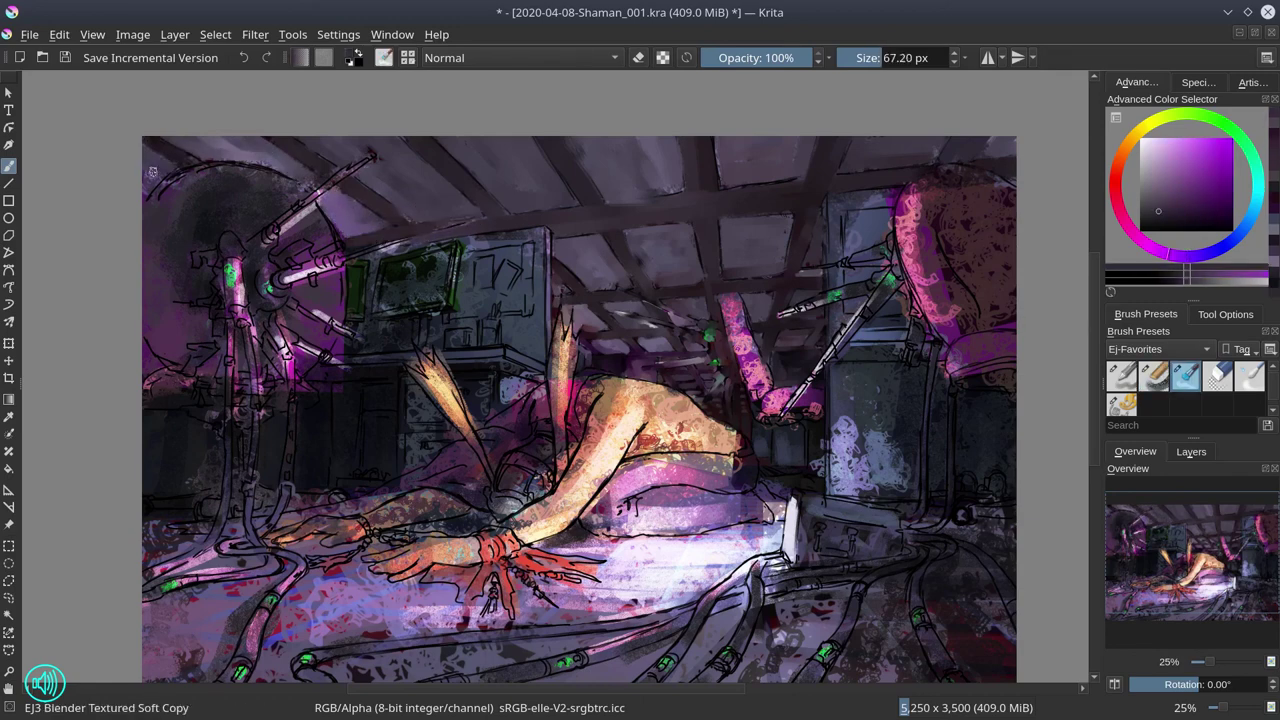
left_click(64, 58)
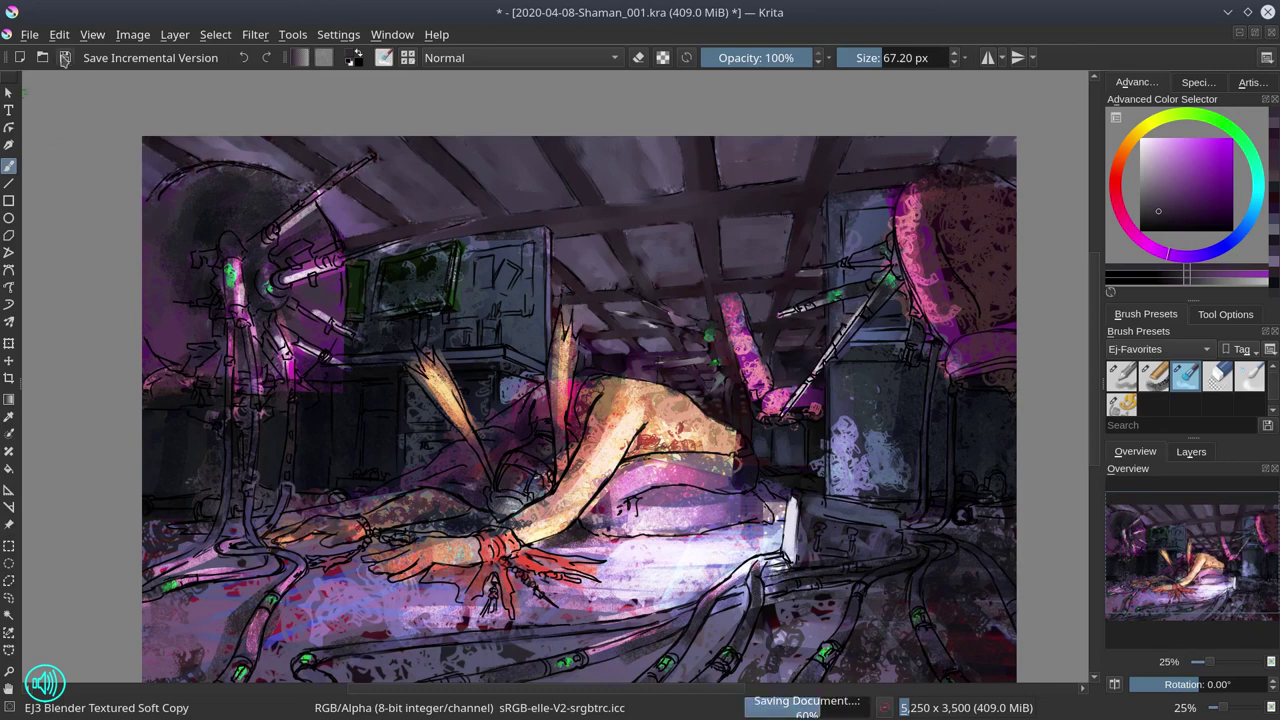
key("slash")
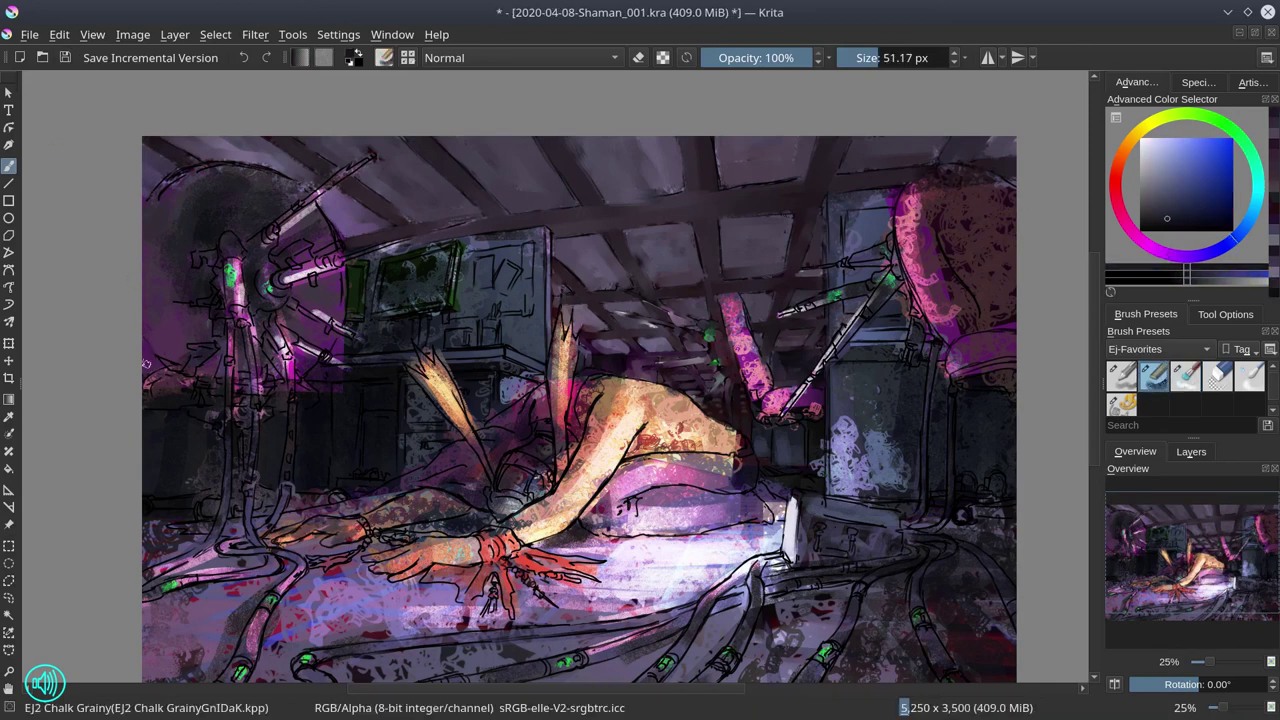
key("x")
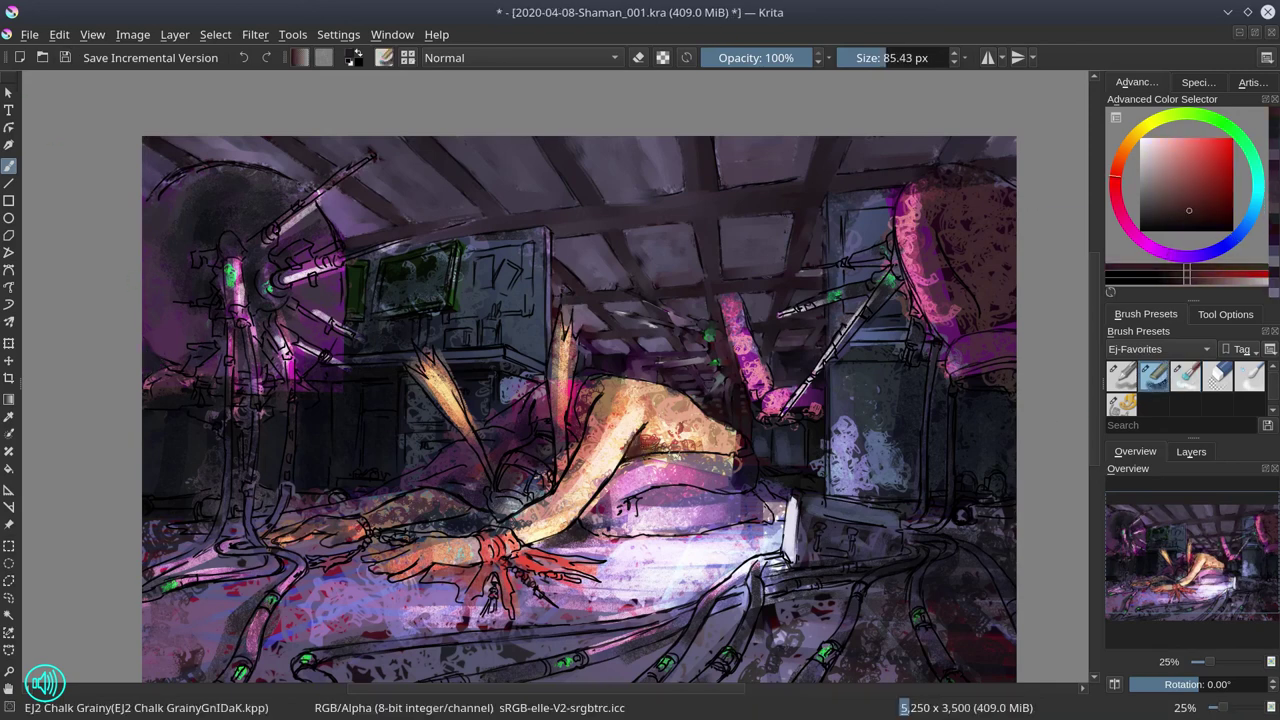
left_click(65, 58)
Paint dark blue strokes on the left machine, blend its lines and legs, and save an incremental version.
key("slash")
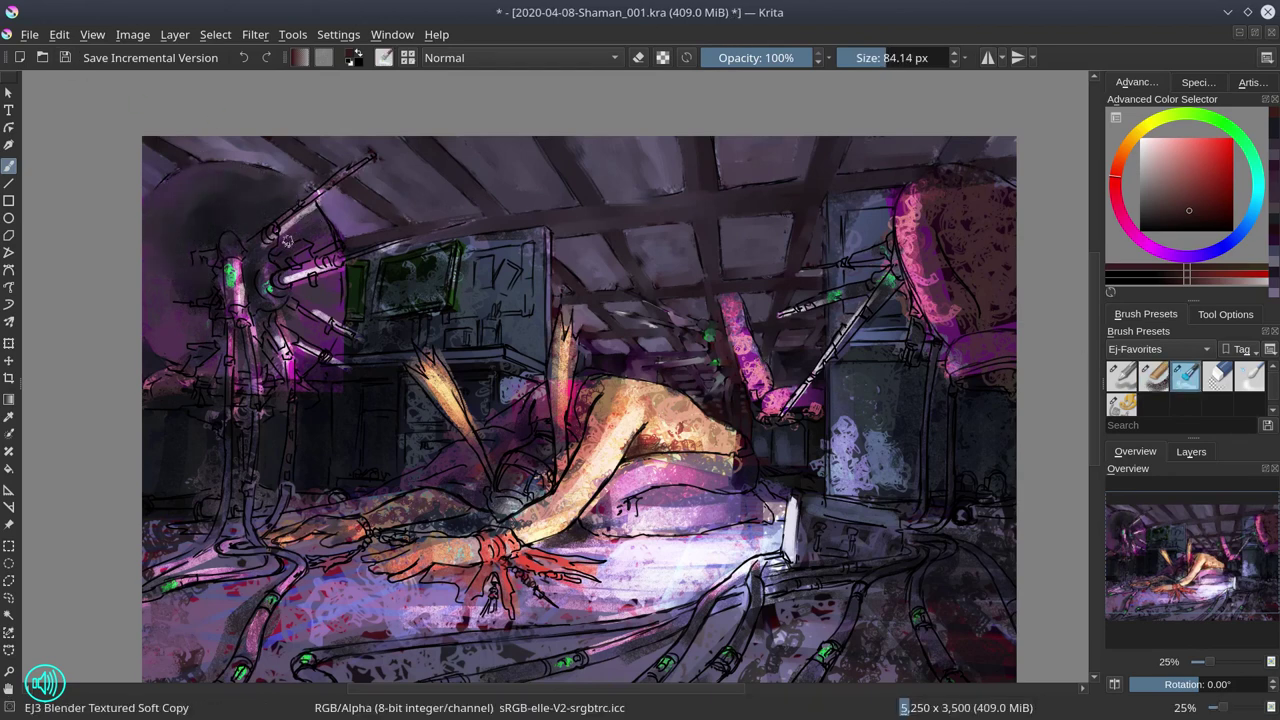
key("slash")
key("x")
mouse_move(205, 305)
left_mouse_down()
mouse_move(198, 280)
mouse_move(305, 285)
left_mouse_up()
left_click(1185, 375)
mouse_move(260, 240)
left_mouse_down()
mouse_move(376, 151)
mouse_move(238, 243)
mouse_move(320, 204)
mouse_move(260, 255)
mouse_move(215, 259)
left_mouse_up()
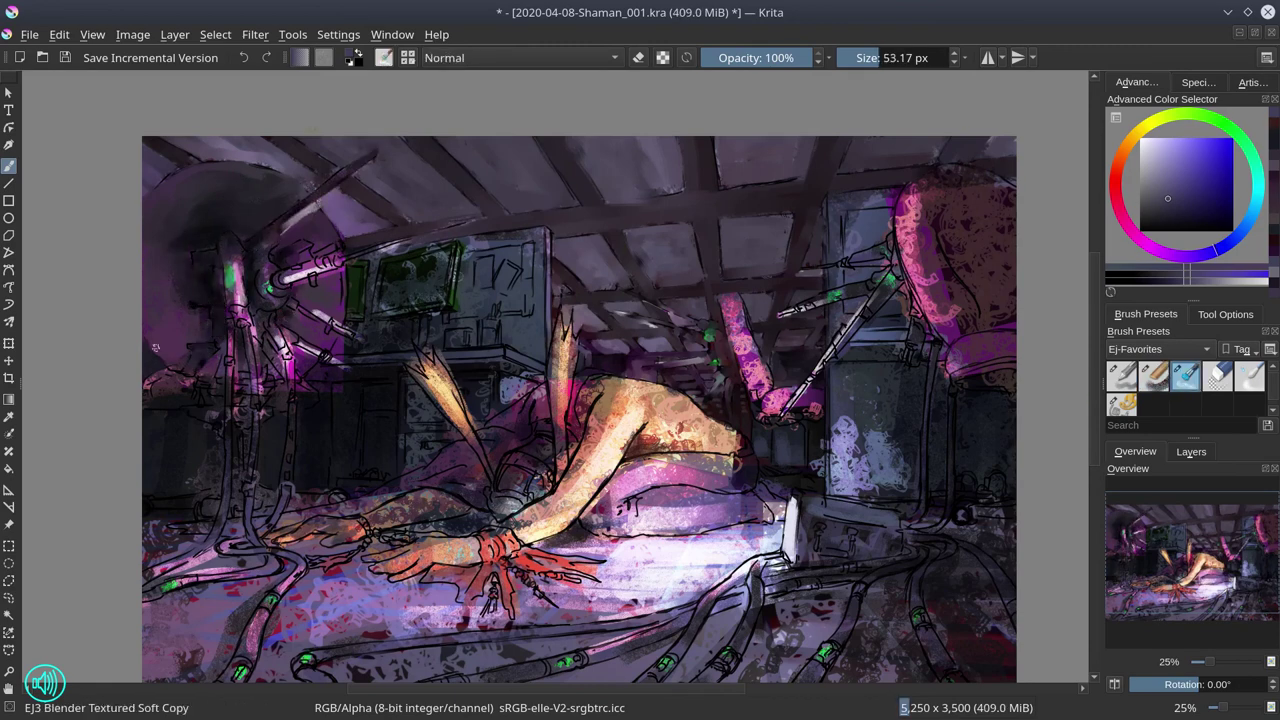
mouse_move(205, 385)
left_mouse_down()
mouse_move(250, 311)
mouse_move(241, 391)
mouse_move(258, 264)
left_mouse_up()
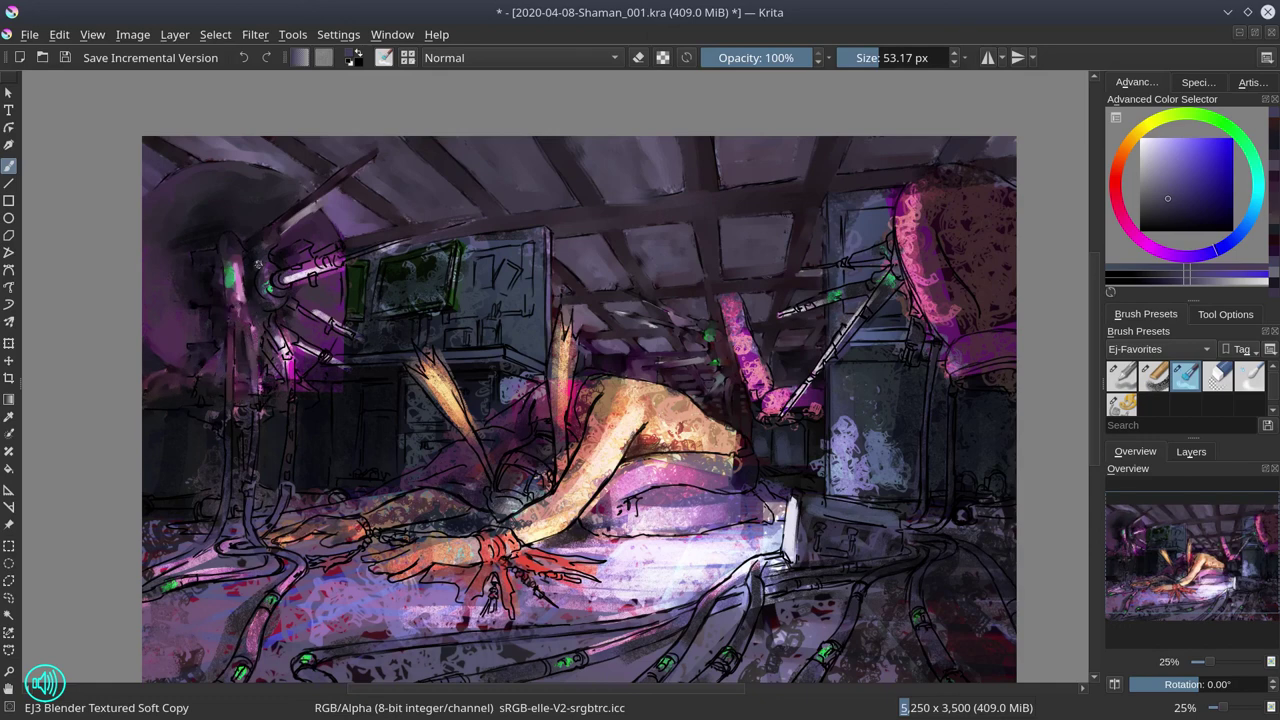
left_click(74, 59)
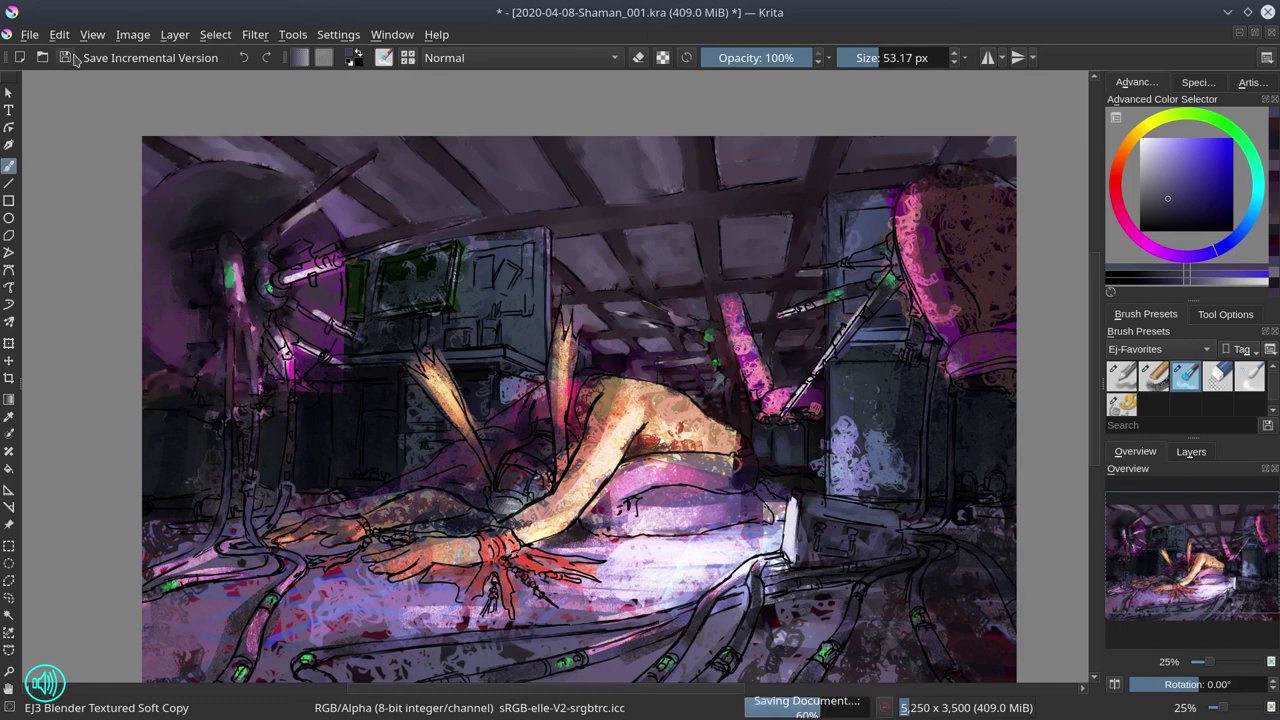
Smooth the upper-left machine, brighten its purple glow, touch up beside the monitor, and save.
mouse_move(295, 247)
left_mouse_down()
mouse_move(275, 300)
mouse_move(418, 243)
left_mouse_up()
mouse_move(343, 267)
left_mouse_down()
mouse_move(307, 294)
mouse_move(341, 318)
mouse_move(347, 344)
mouse_move(390, 192)
mouse_move(544, 234)
mouse_move(377, 318)
mouse_move(392, 278)
mouse_move(447, 256)
mouse_move(389, 318)
mouse_move(392, 332)
mouse_move(362, 348)
left_mouse_up()
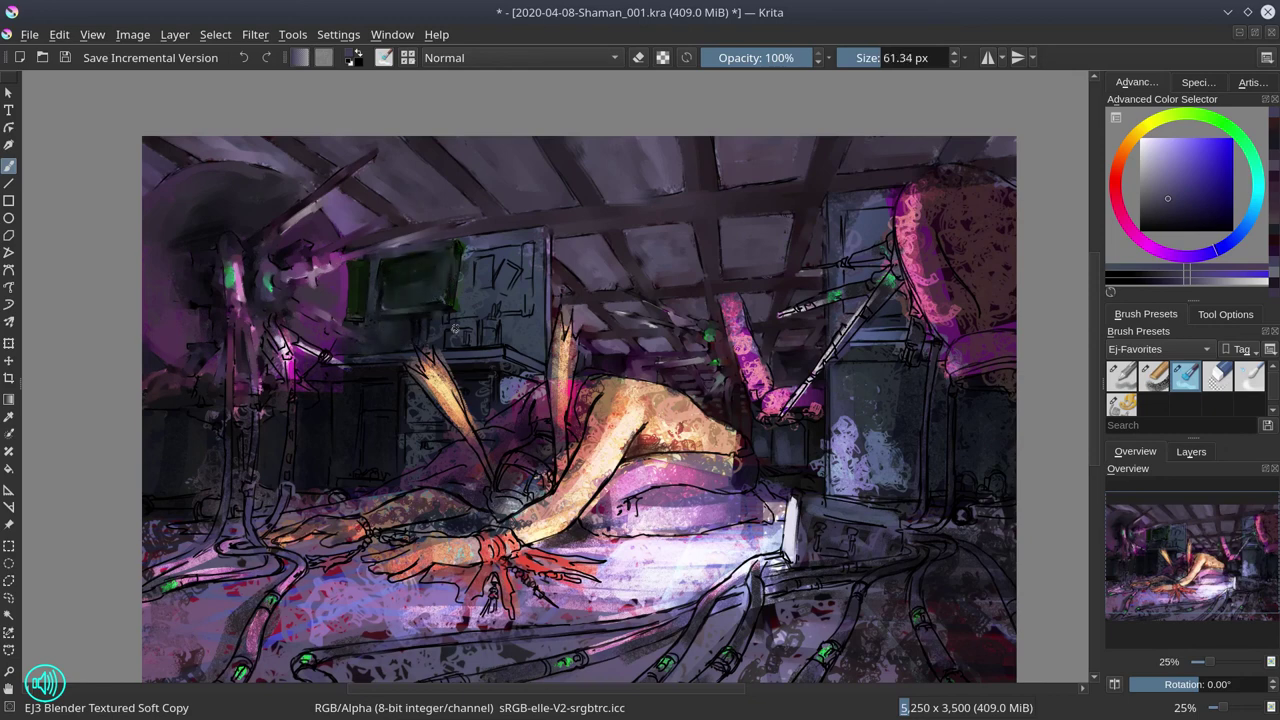
left_click_drag(455, 328, 508, 337)
mouse_move(533, 221)
left_mouse_down()
mouse_move(465, 283)
mouse_move(539, 236)
left_mouse_up()
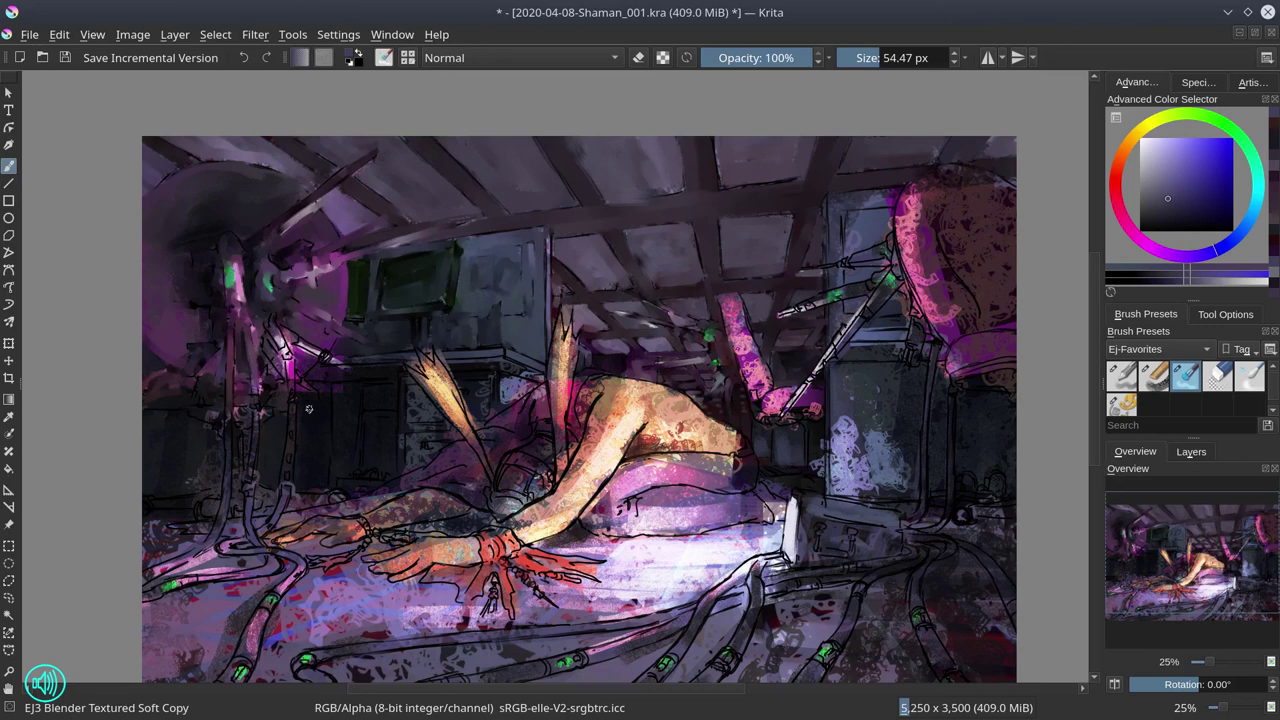
left_click(65, 57)
key("bracketleft")
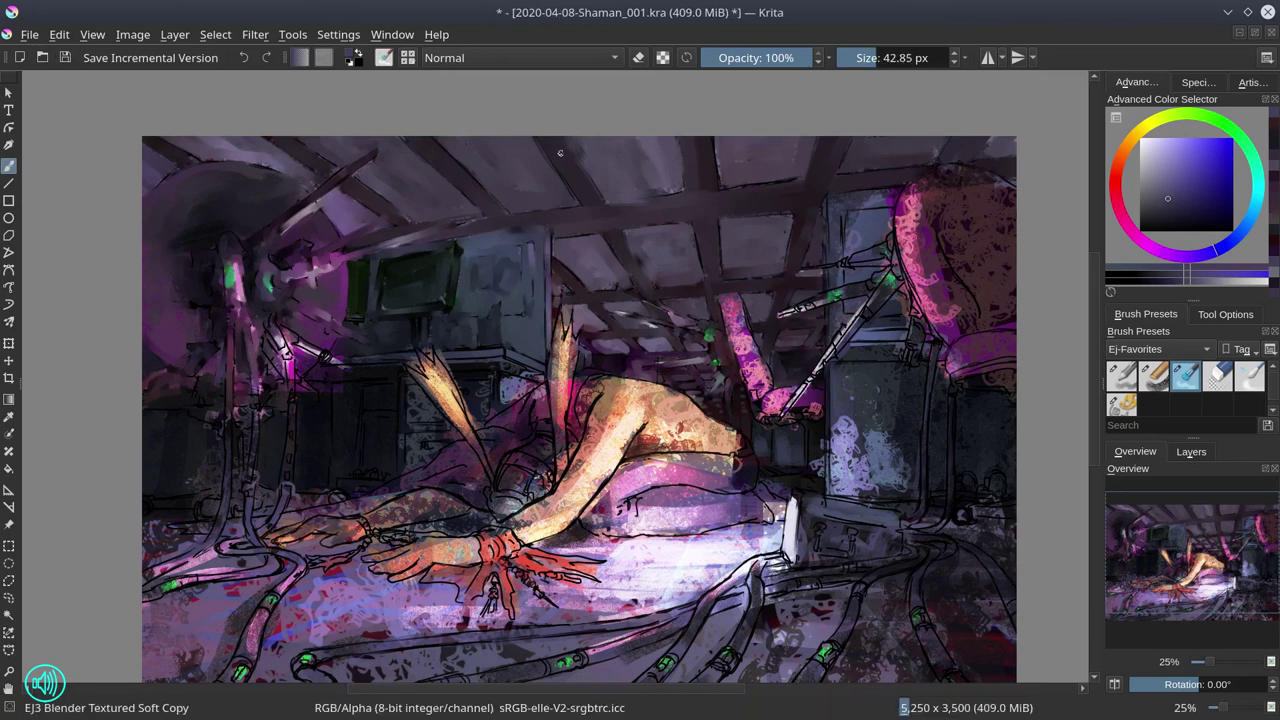
Mirror the view, set the chalk brush to Normal, and pick a lighter blue-grey for blending.
key("m")
left_click(1153, 376)
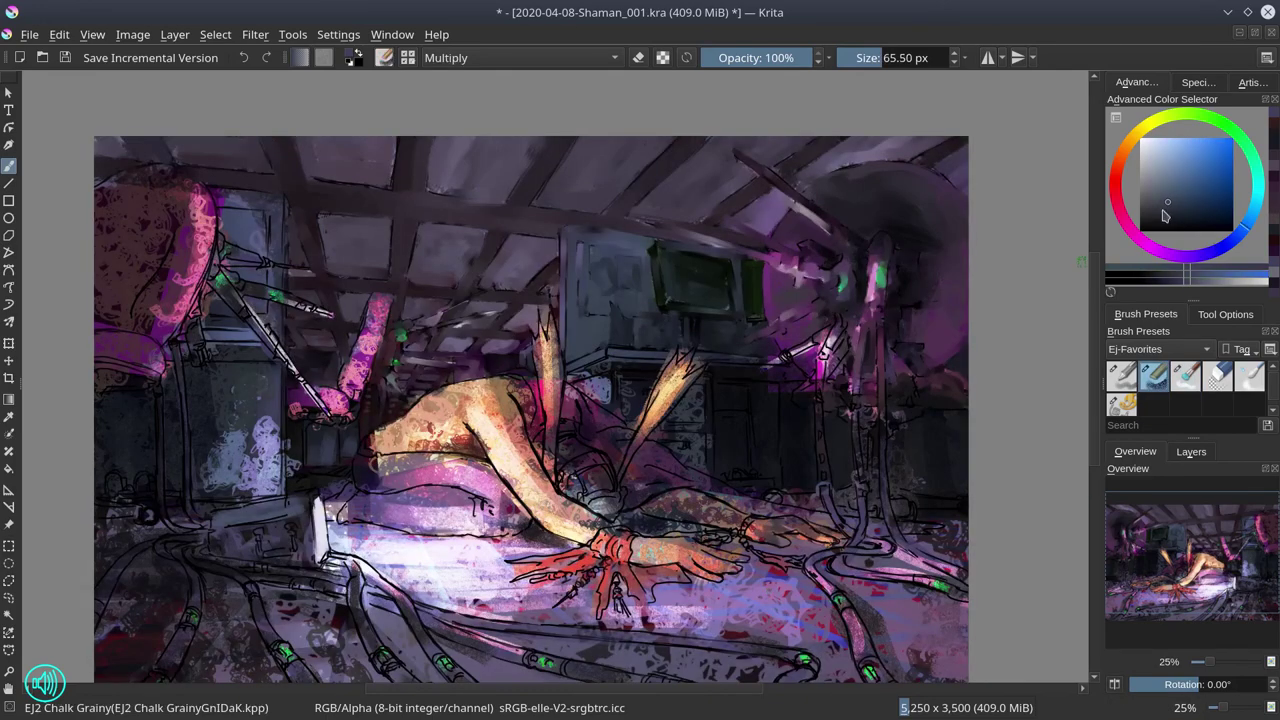
left_click(520, 57)
left_click(460, 359)
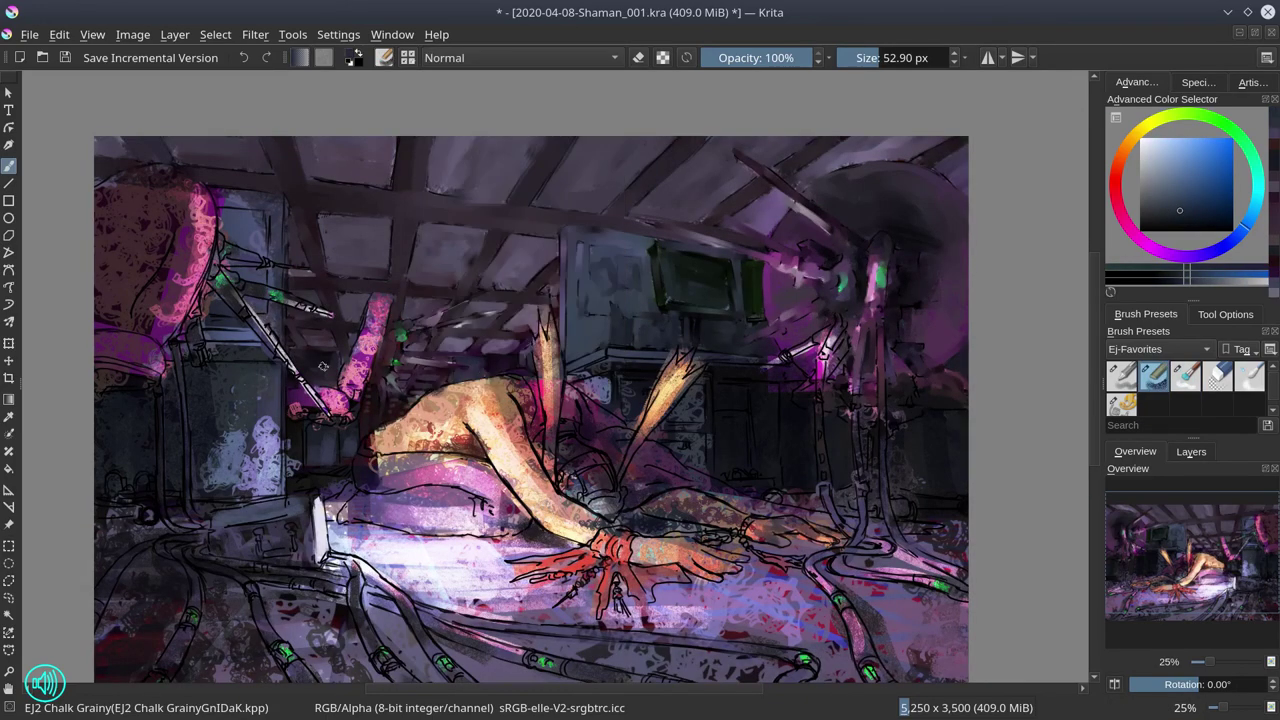
key("slash")
left_click(604, 367, "ctrl")
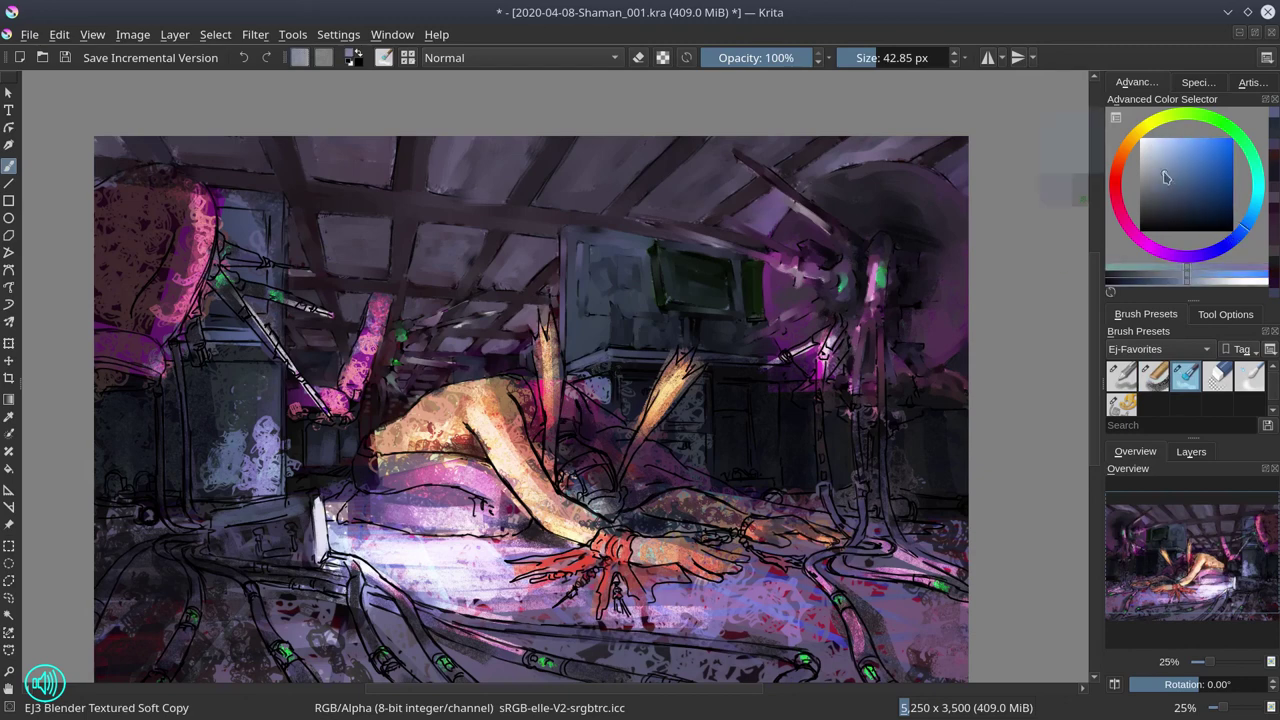
key("slash")
key("slash")
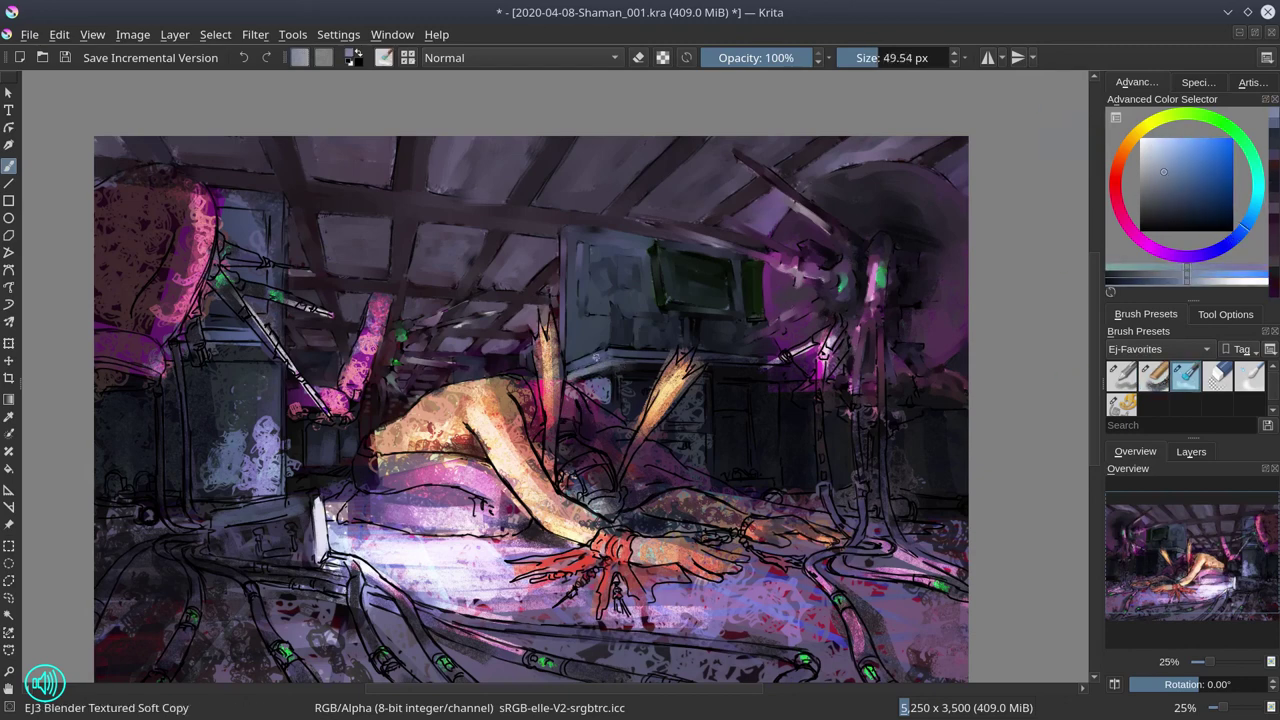
Smear a patch beside the figure, brighten the glowing pink area on the right, and save.
mouse_move(564, 296)
left_mouse_down()
mouse_move(605, 380)
mouse_move(642, 374)
left_mouse_up()
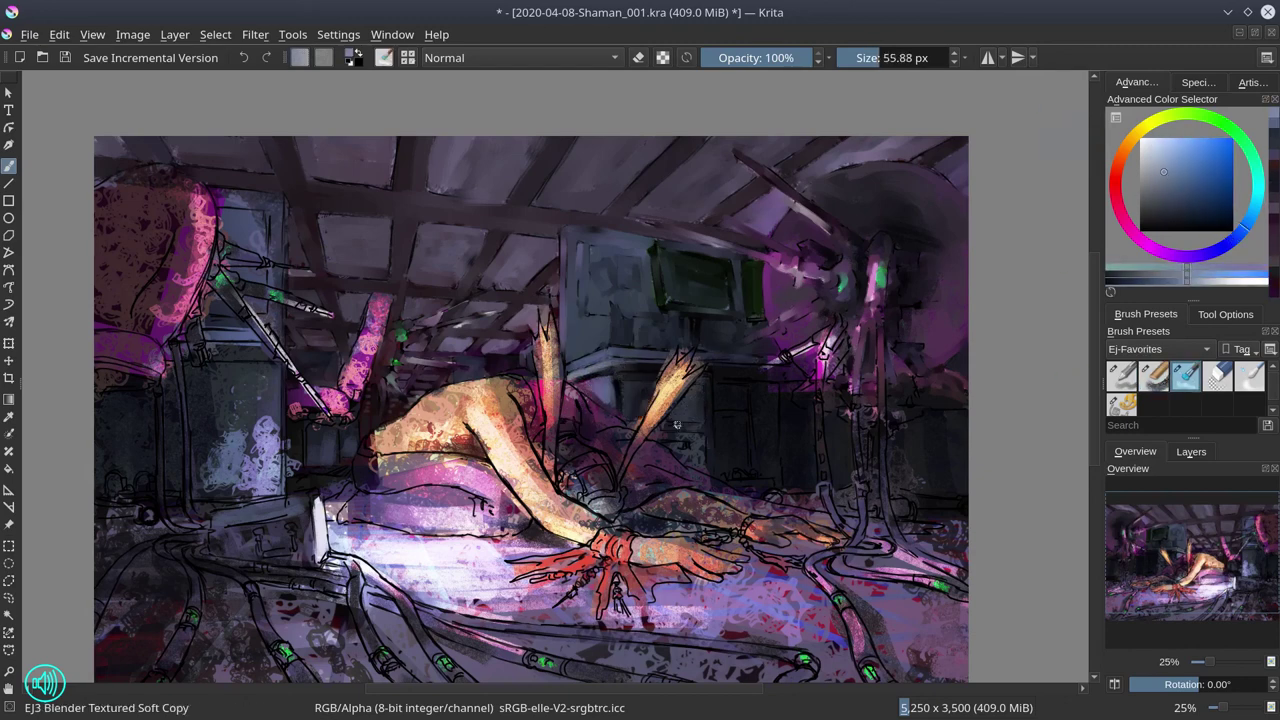
left_click_drag(684, 459, 700, 450)
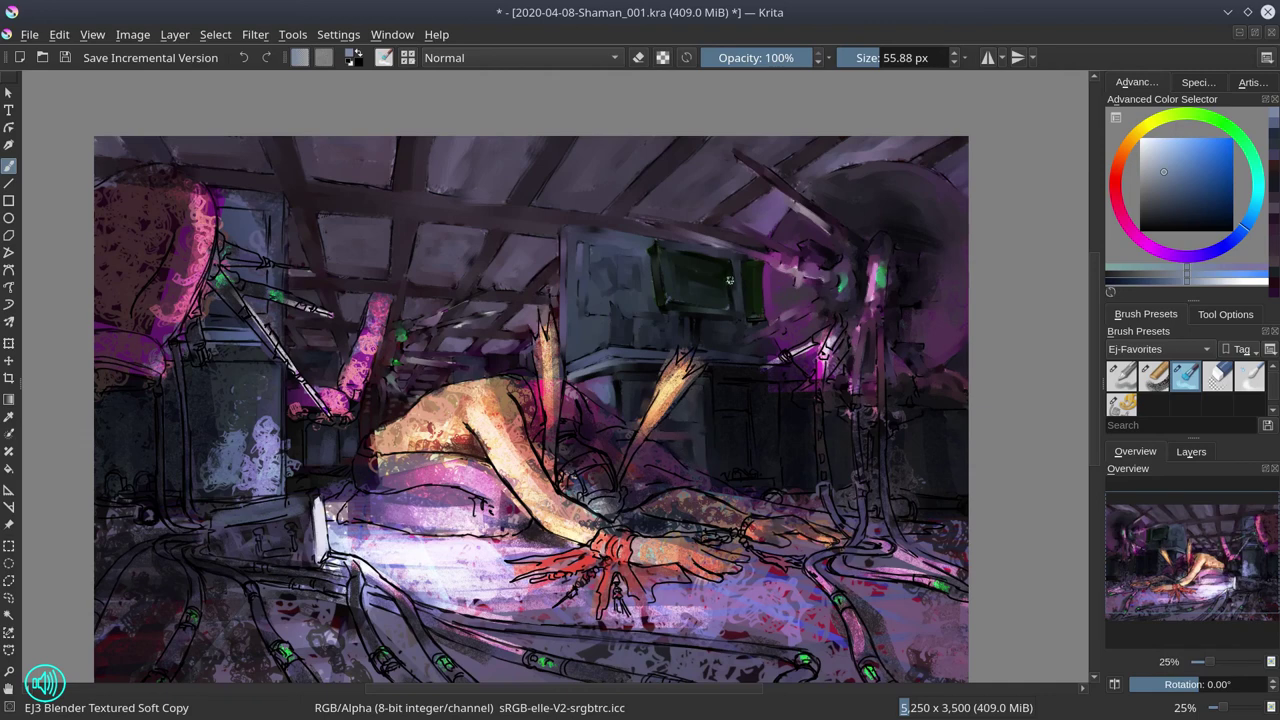
mouse_move(800, 358)
left_mouse_down()
mouse_move(893, 288)
mouse_move(806, 388)
left_mouse_up()
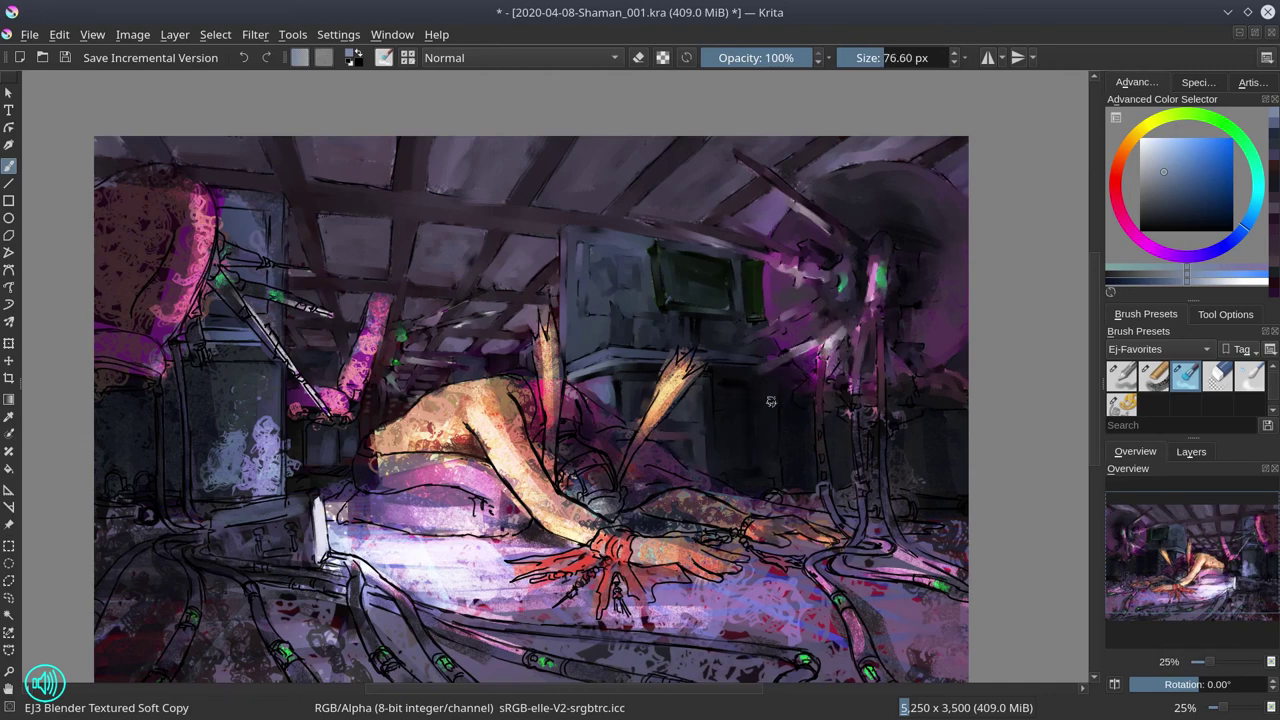
mouse_move(870, 450)
left_mouse_down("shift")
mouse_move(905, 465)
mouse_move(1054, 396)
left_mouse_up("shift")
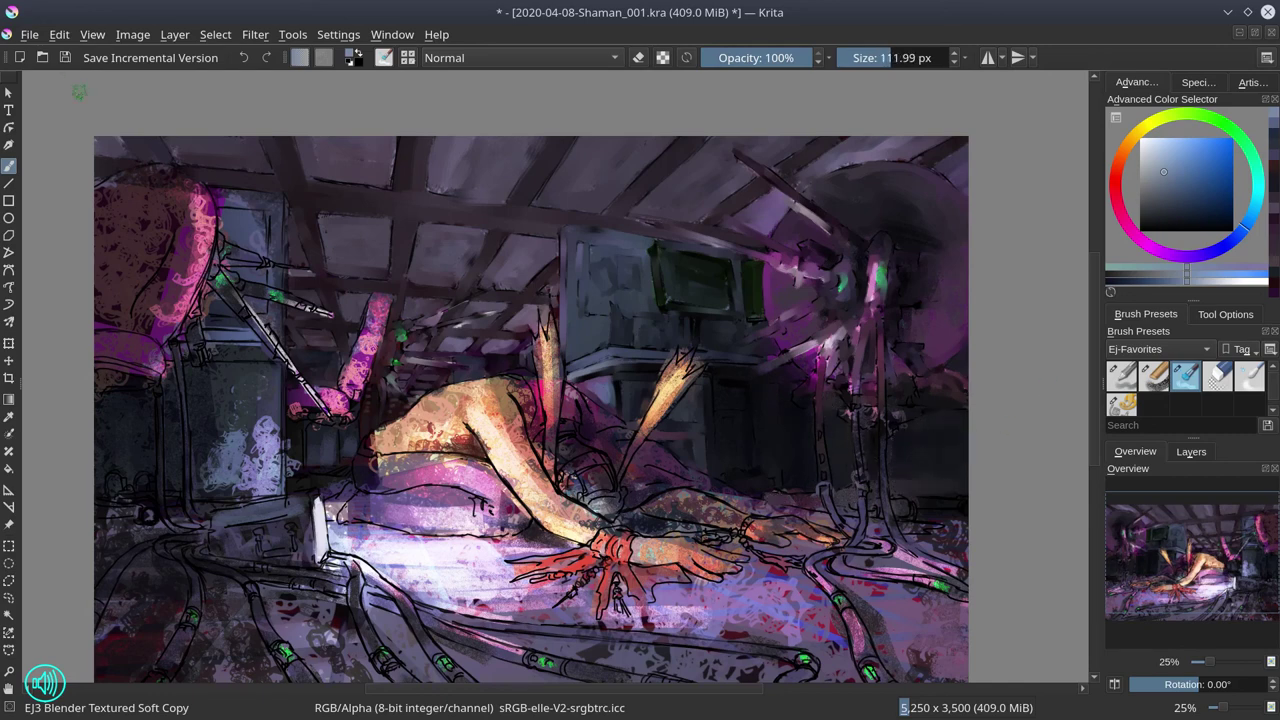
left_click(66, 59)
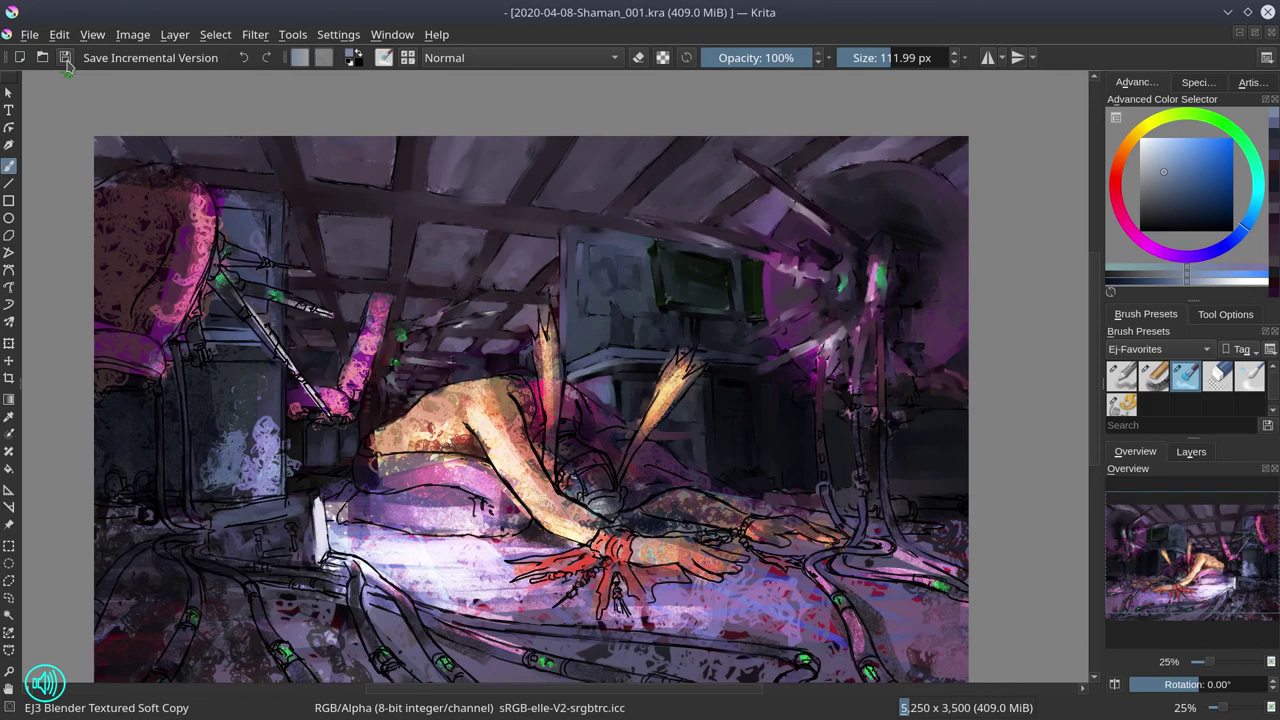
Return to the grainy chalk brush with a darker, greyer colour and save with Ctrl+S.
key("bracketleft")
key("bracketleft")
key("bracketleft")
key("bracketleft")
key("slash")
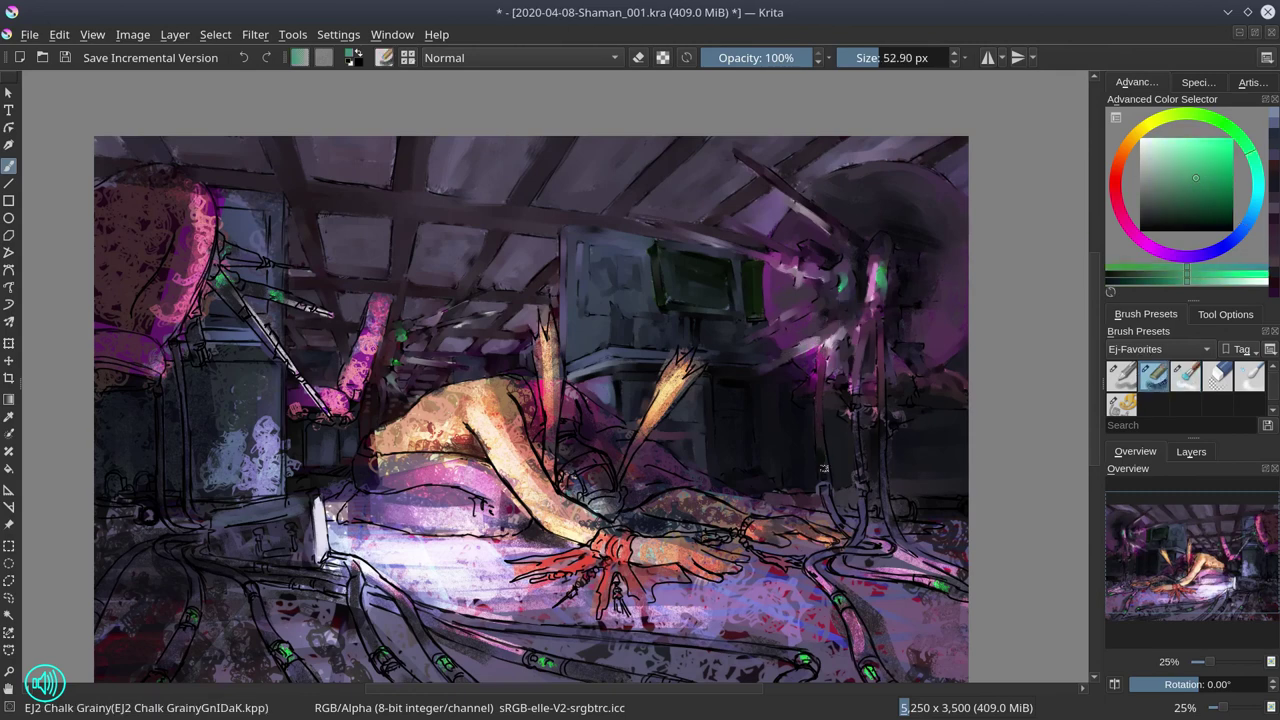
key("slash")
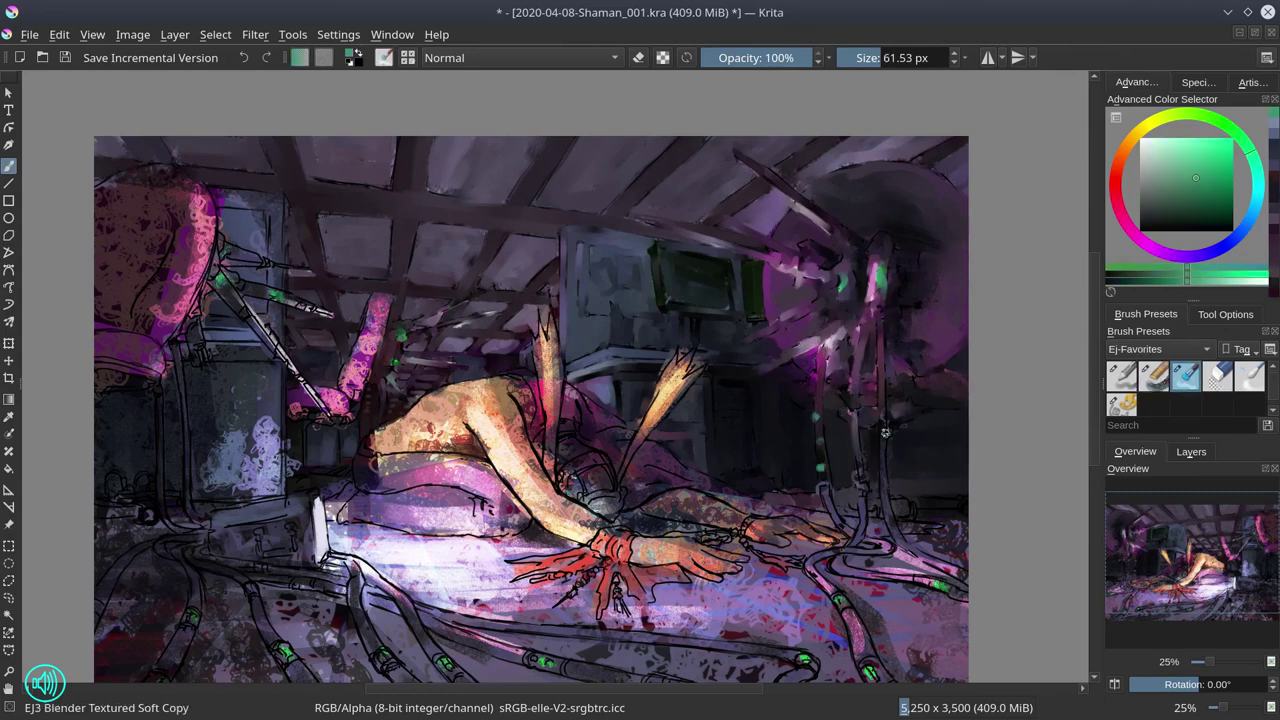
key("slash")
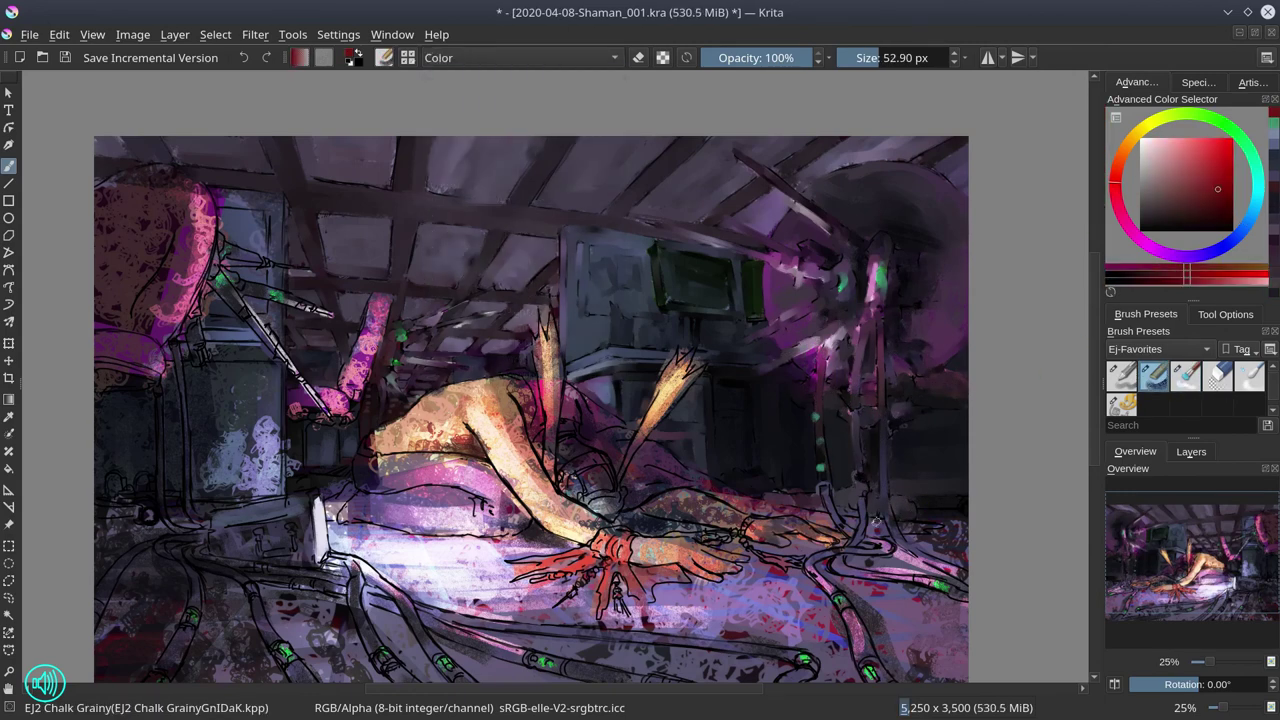
left_click(873, 530, "ctrl")
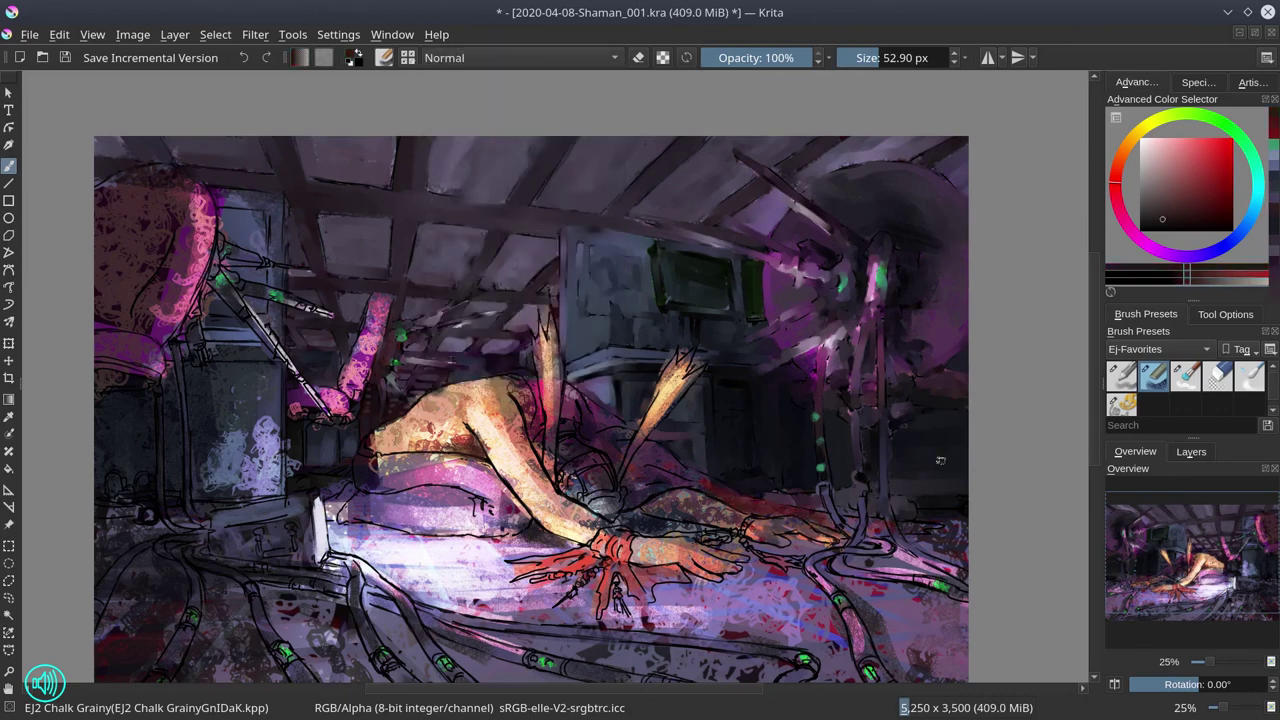
key("ctrl+s")
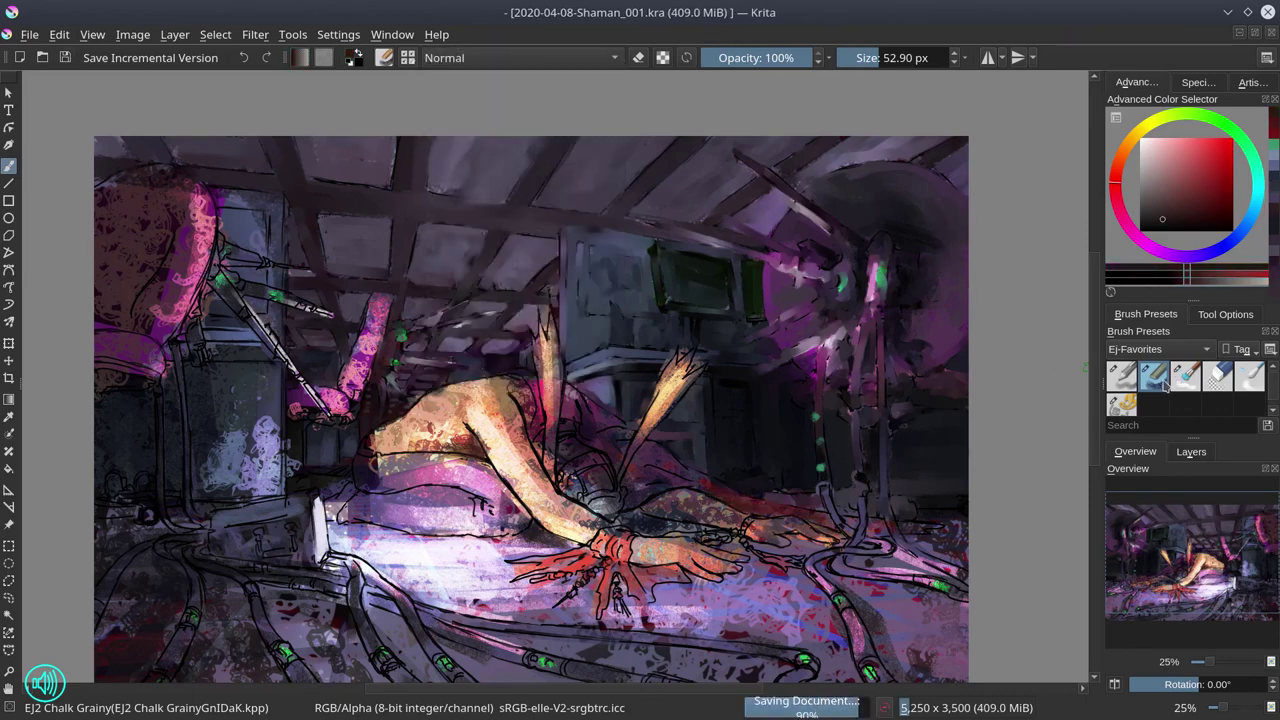
Blend the diagonal upper-left pipe with the textured blender at about 66 px.
key("slash")
left_click_drag(901, 509, 946, 523)
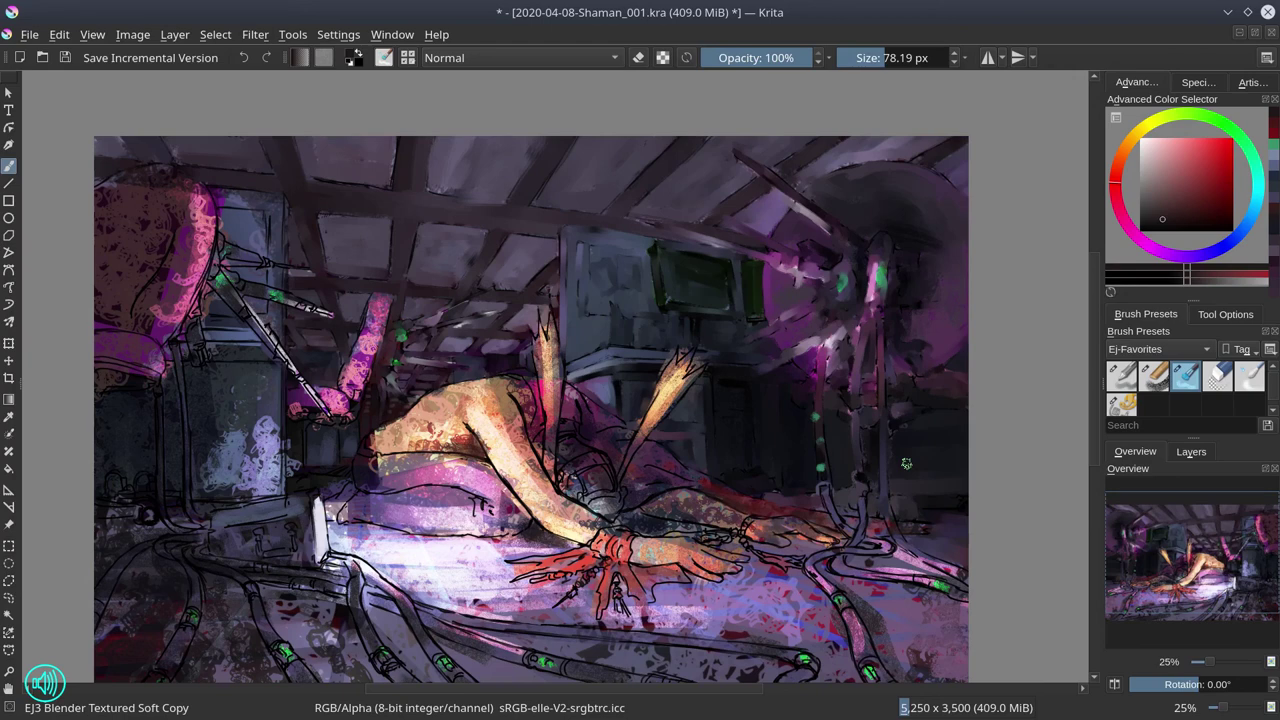
key("bracketleft")
mouse_move(215, 192)
left_mouse_down()
mouse_move(250, 205)
mouse_move(262, 245)
mouse_move(230, 262)
mouse_move(266, 274)
left_mouse_up()
Smooth the brown and magenta area at far upper left with a 127 px blender, then save.
key("bracketright")
key("bracketright")
key("bracketright")
key("bracketright")
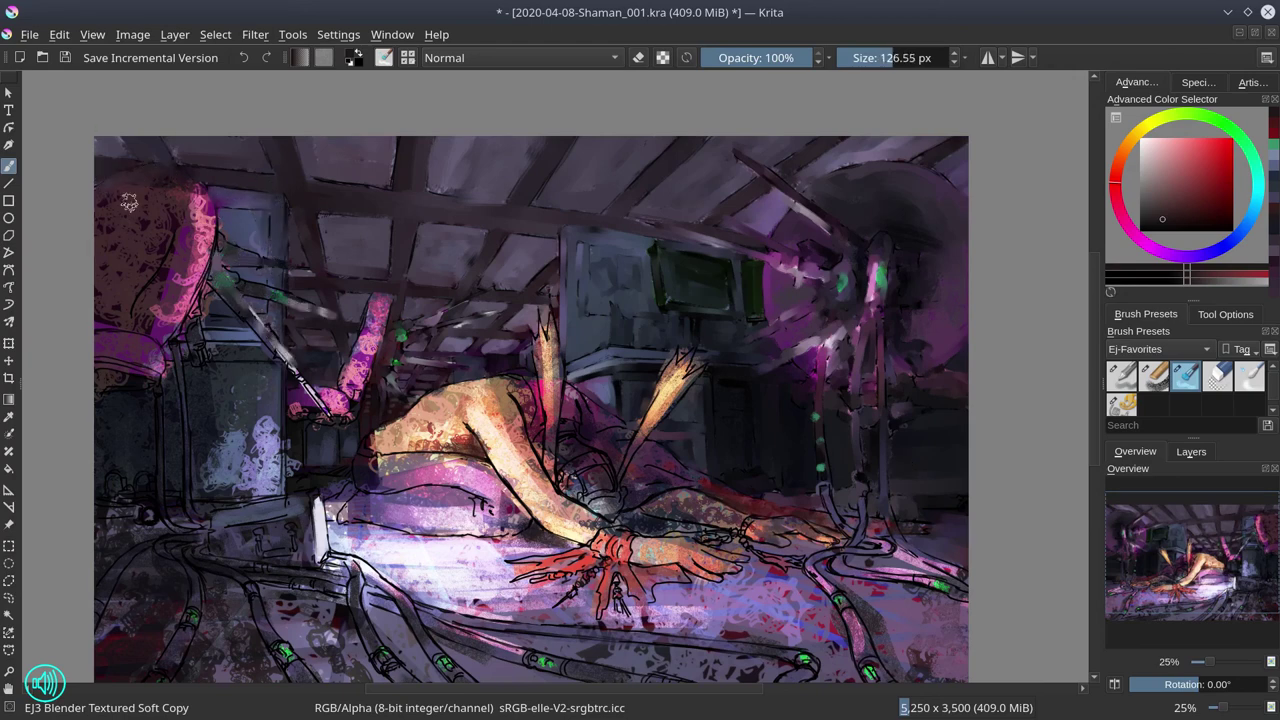
mouse_move(130, 203)
left_mouse_down()
mouse_move(146, 263)
mouse_move(104, 316)
mouse_move(165, 275)
mouse_move(160, 315)
left_mouse_up()
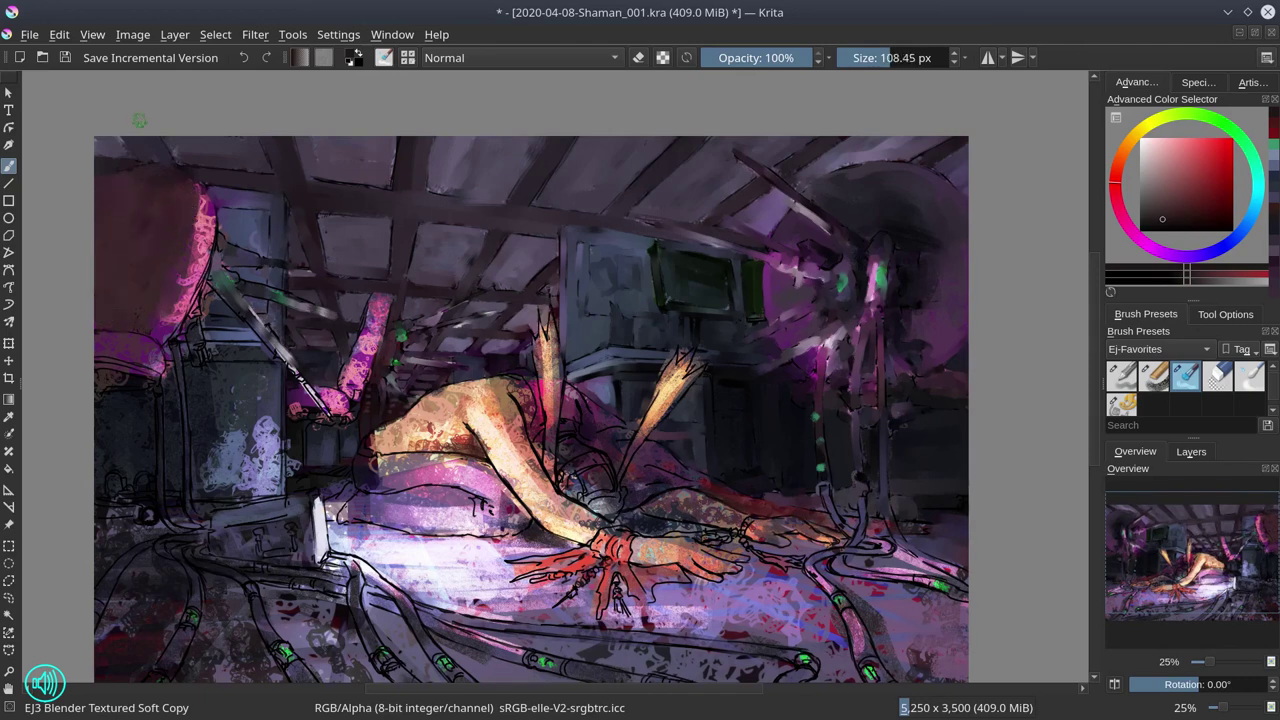
key("slash")
left_click(1177, 211)
key("bracketright")
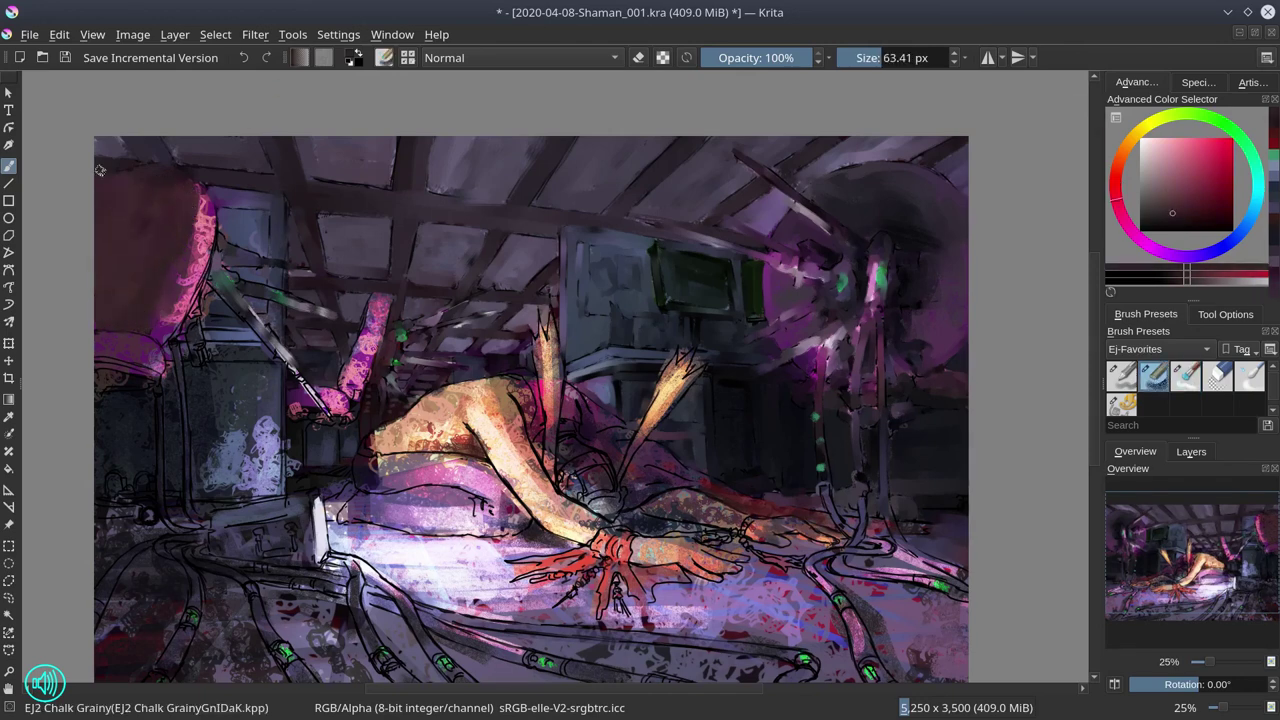
left_click(65, 61)
Pick pink and lighter pink colours and size the textured blender to about 120 px.
key("slash")
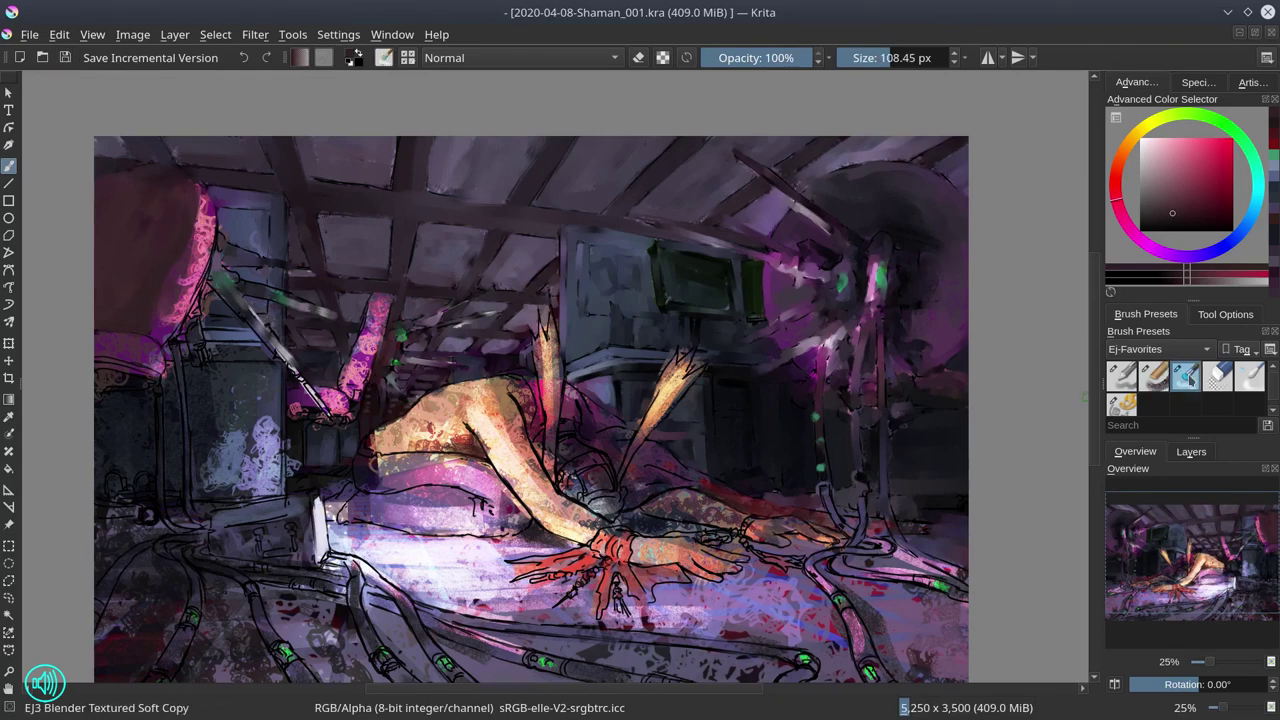
key("slash")
left_click(157, 355, "ctrl")
left_click(140, 352, "ctrl")
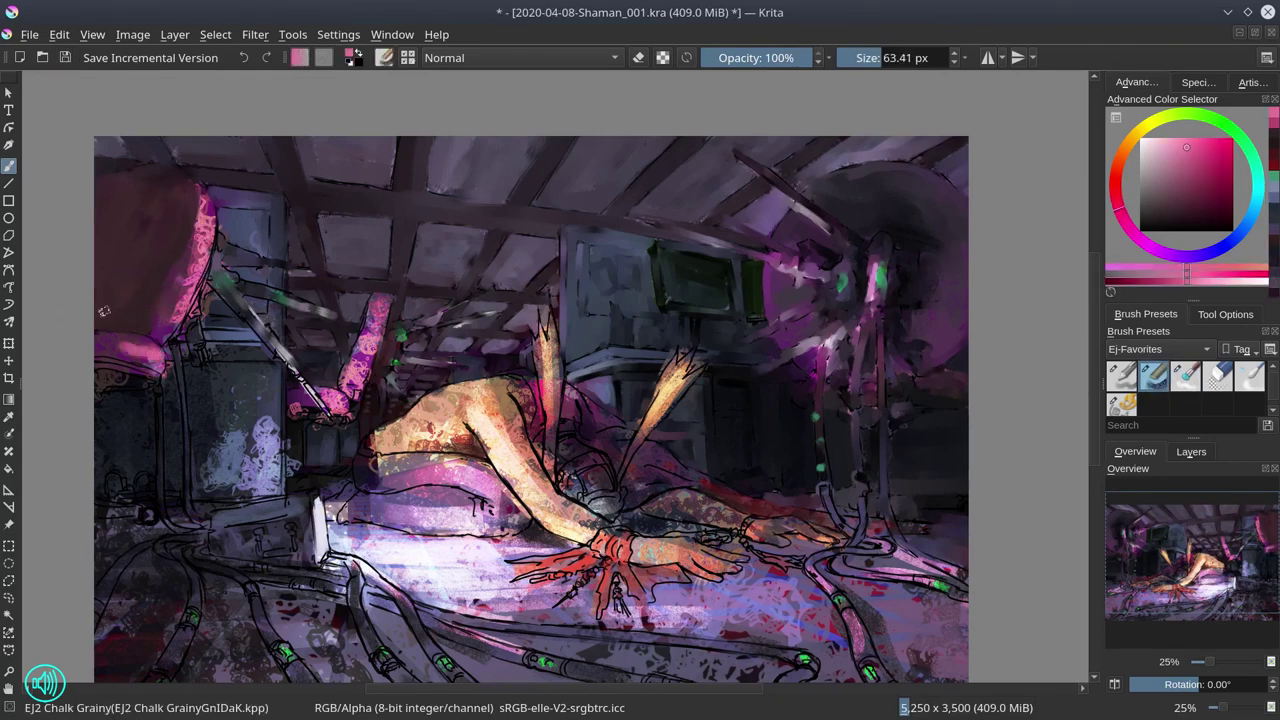
key("slash")
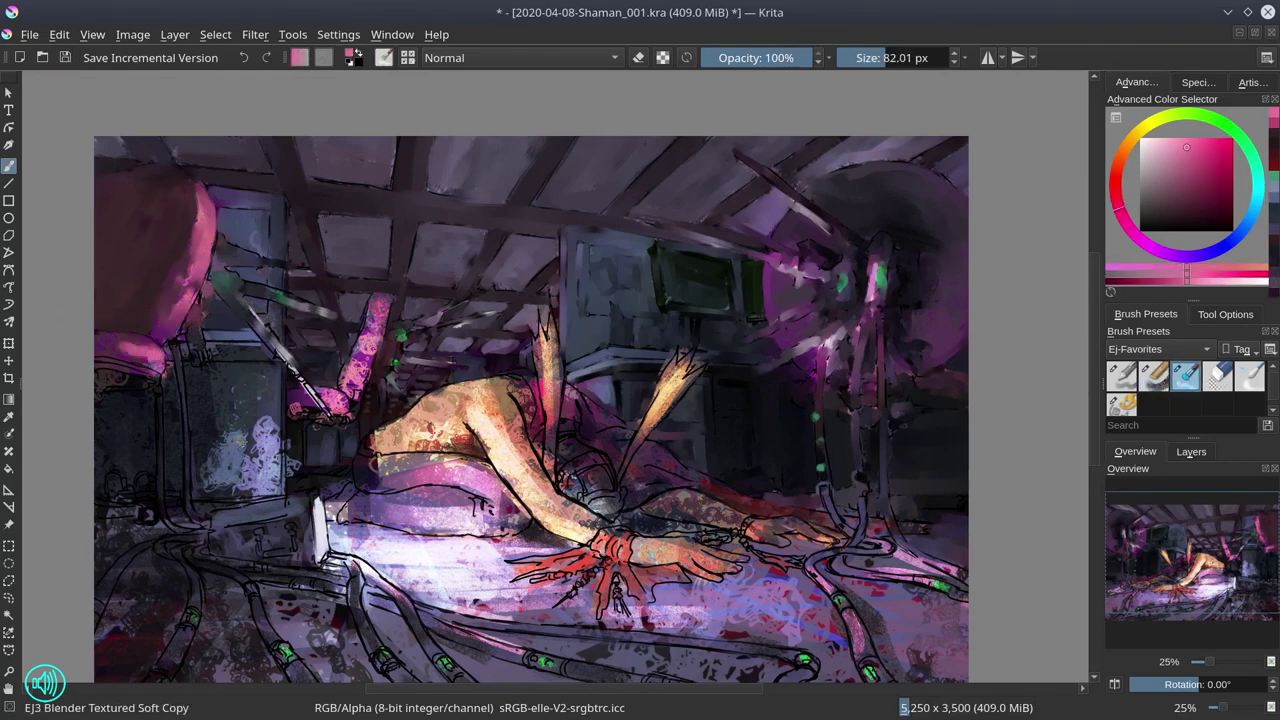
key("bracketright")
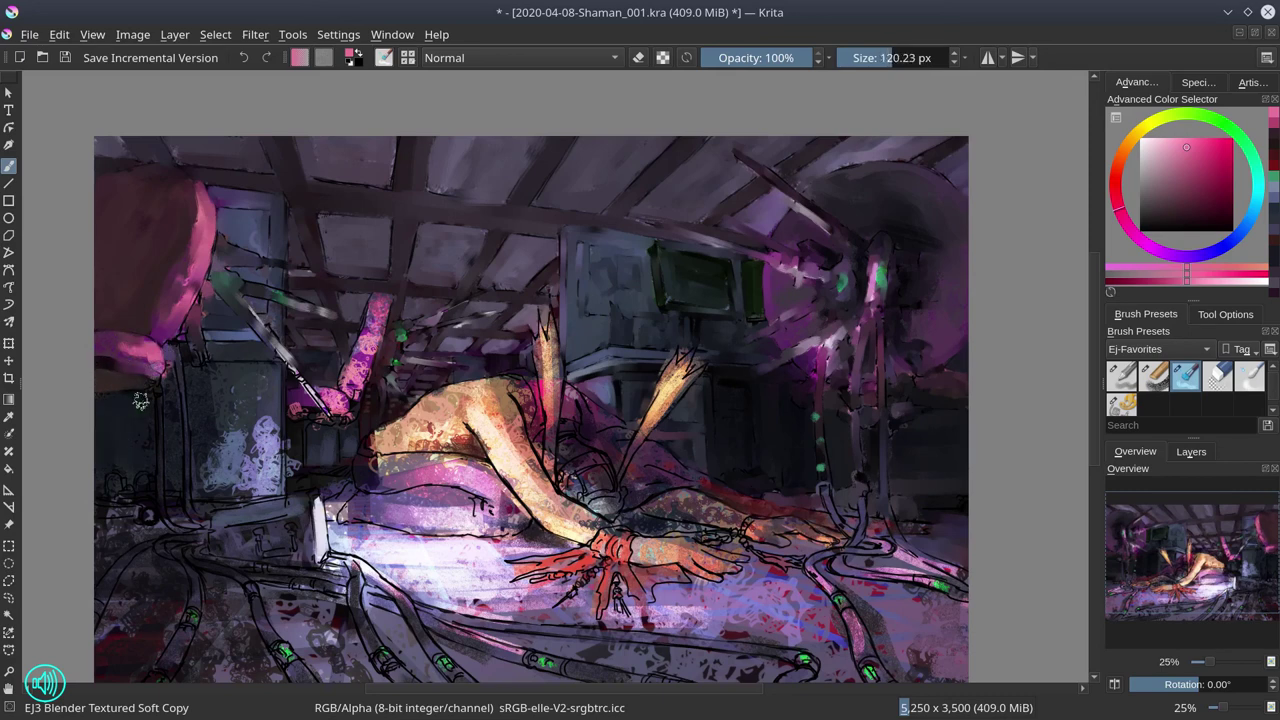
key("slash")
Sample greyish blue and dark purple from the painting and shrink the brush to 67 px.
left_click(222, 362, "ctrl")
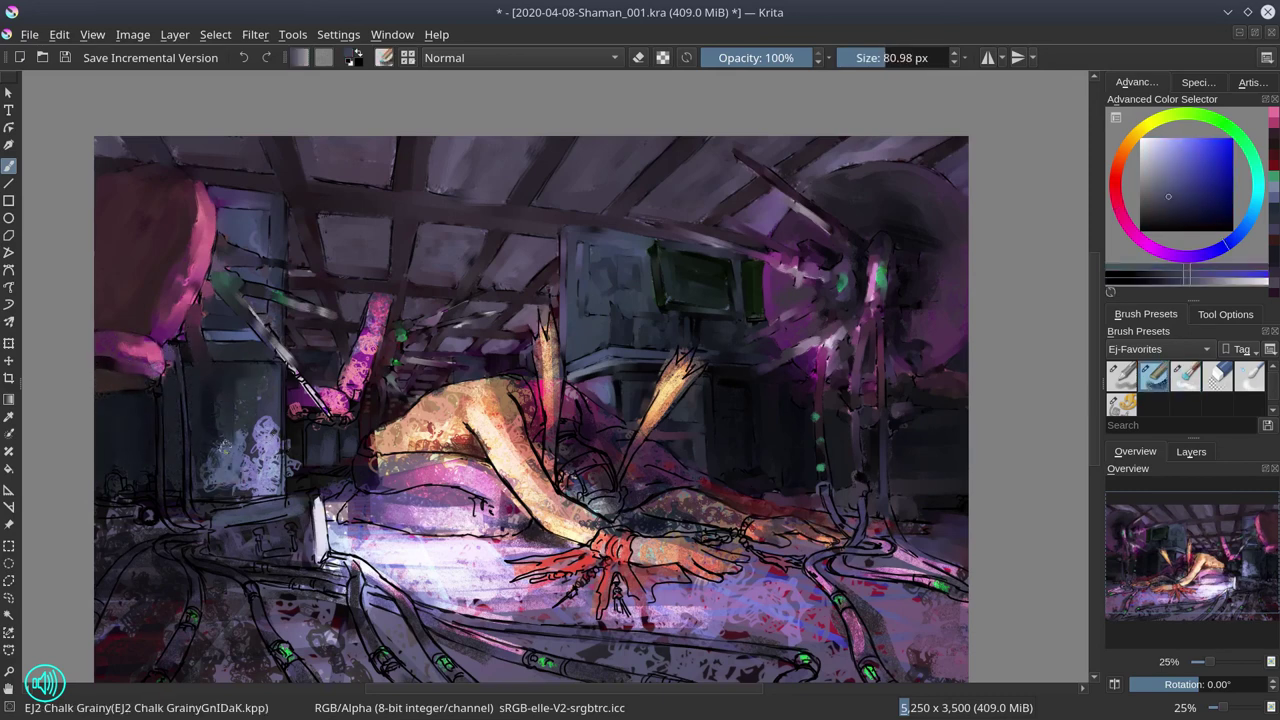
left_click(799, 375, "ctrl")
key("bracketleft")
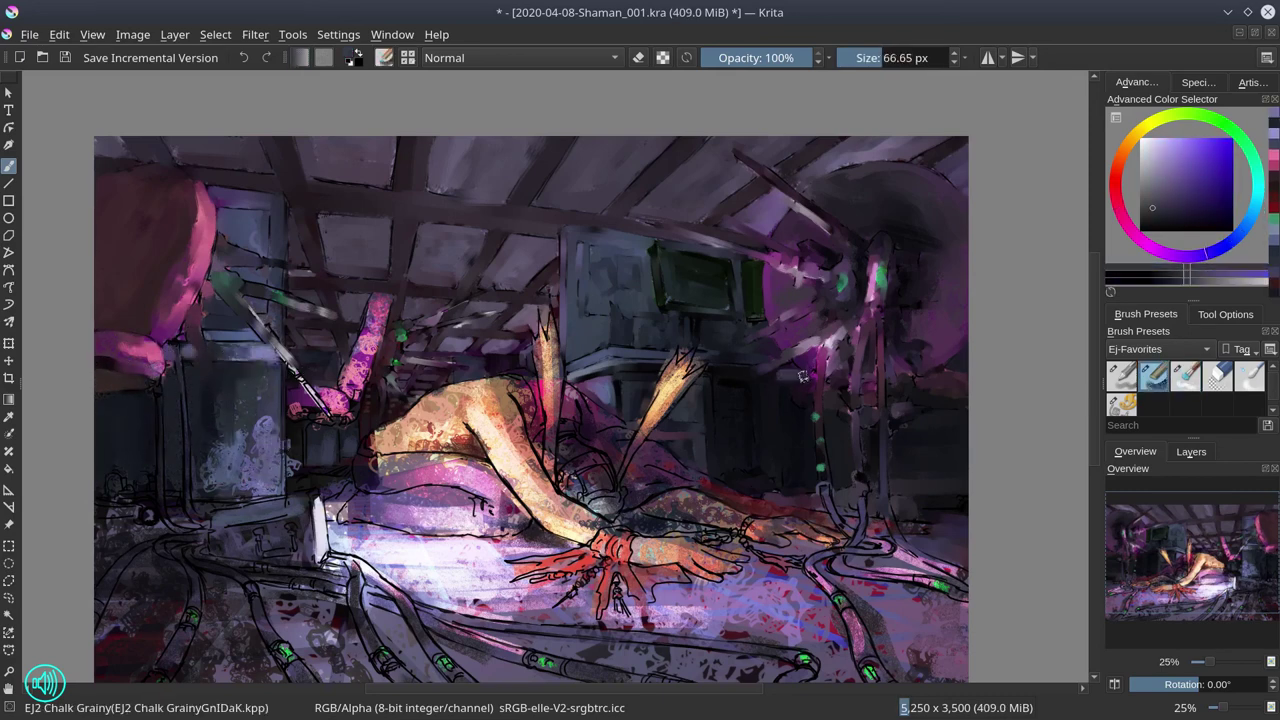
key("slash")
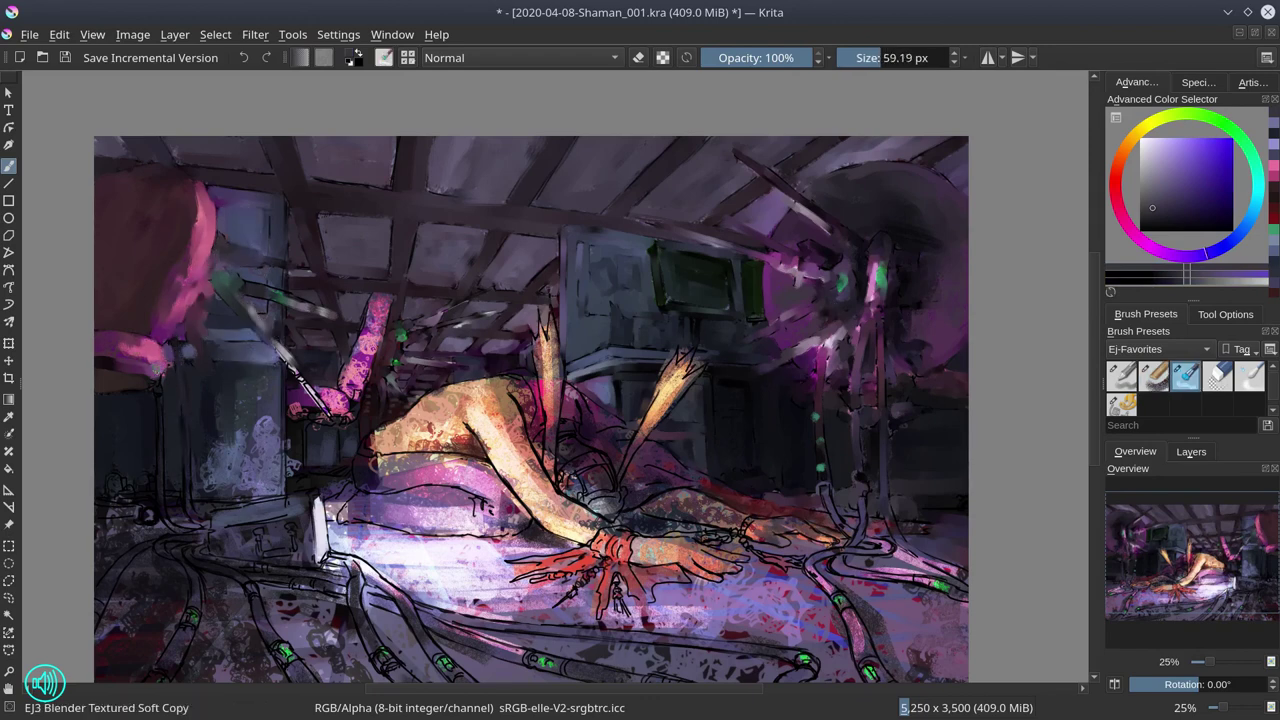
Paint a short vertical light-blue stroke and blend it with a resized textured blender.
key("slash")
left_click(178, 515, "ctrl")
mouse_move(188, 408)
left_mouse_down()
mouse_move(166, 482)
mouse_move(161, 406)
mouse_move(205, 471)
mouse_move(206, 420)
mouse_move(240, 447)
mouse_move(262, 388)
mouse_move(238, 488)
left_mouse_up()
key("slash")
key("bracketright")
key("bracketright")
key("bracketright")
key("bracketright")
key("bracketleft")
key("bracketleft")
key("bracketleft")
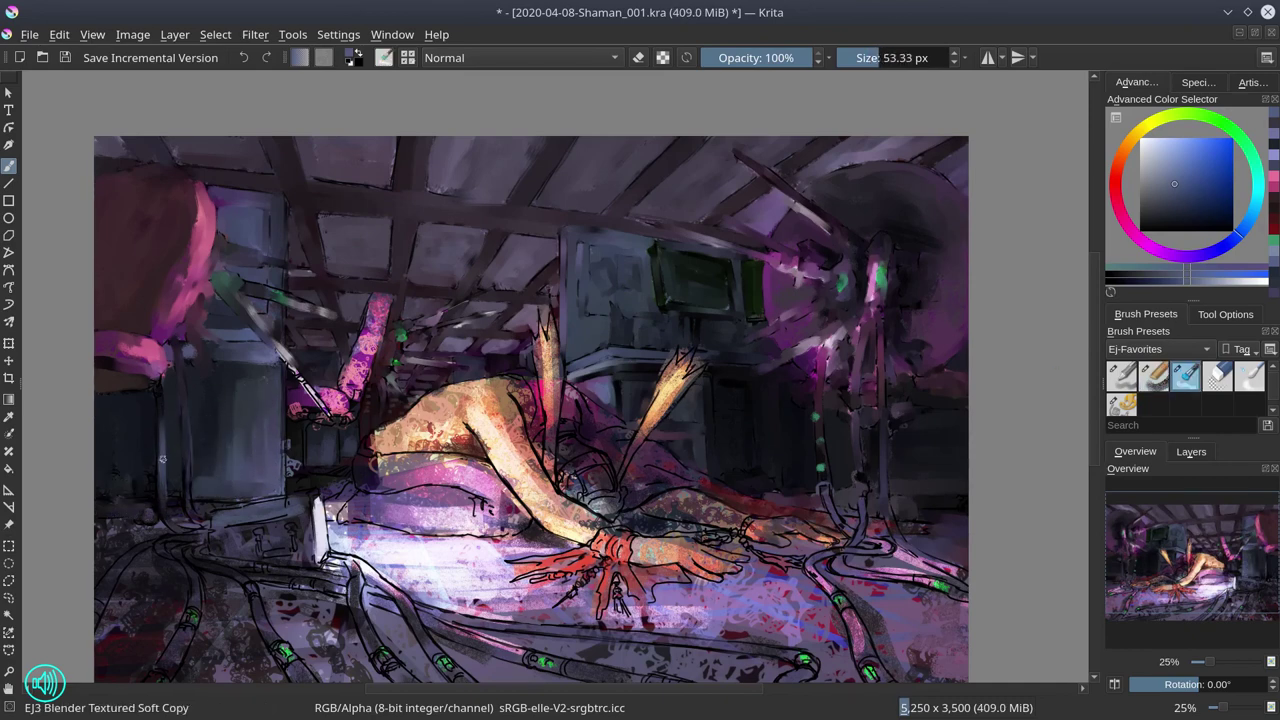
key("bracketright")
key("bracketright")
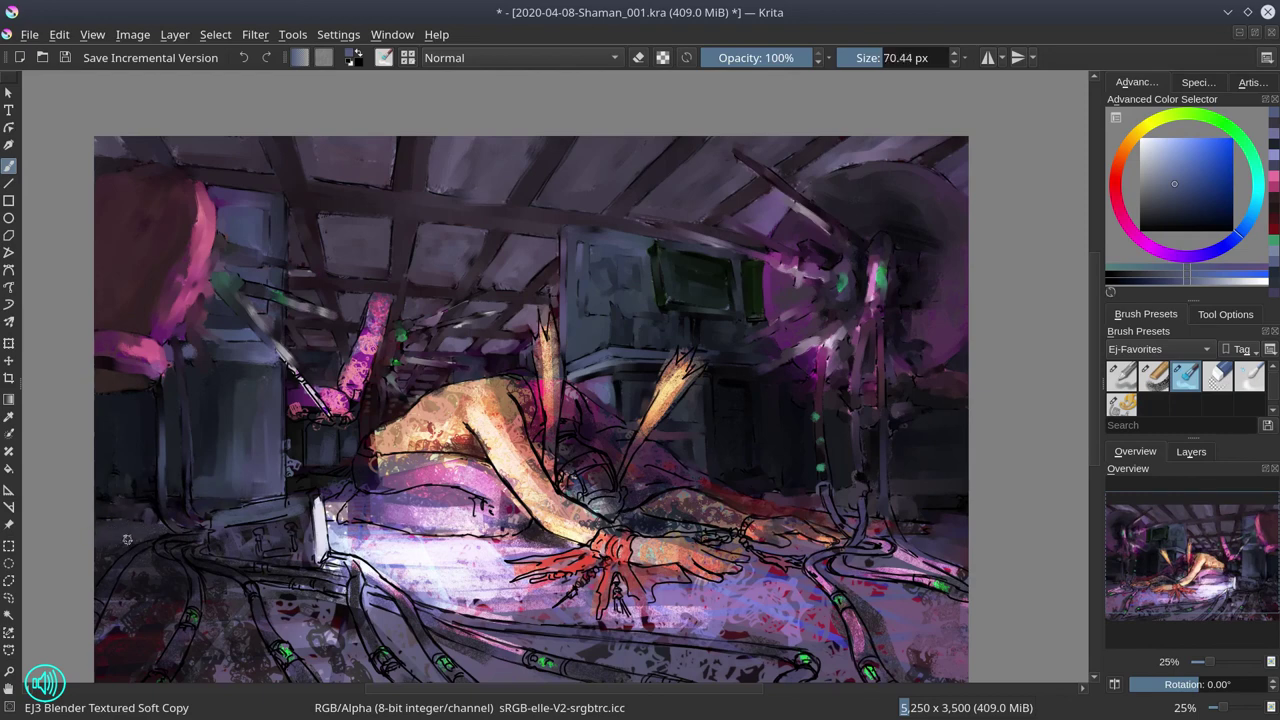
Mix a violet-shifted dark blue, set the blender to about 35 px, and save.
key("slash")
left_click(1157, 216)
left_click_drag(1155, 246, 1206, 253)
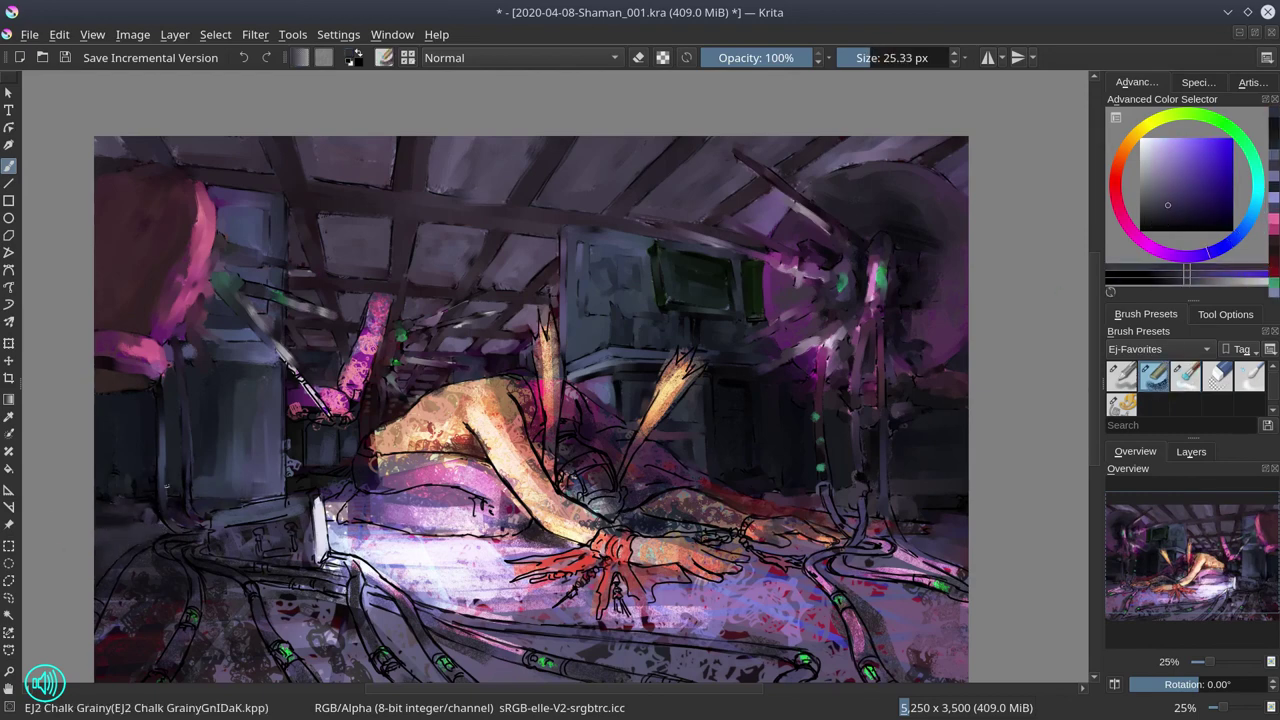
key("slash")
key("bracketright")
key("bracketright")
key("bracketright")
key("bracketright")
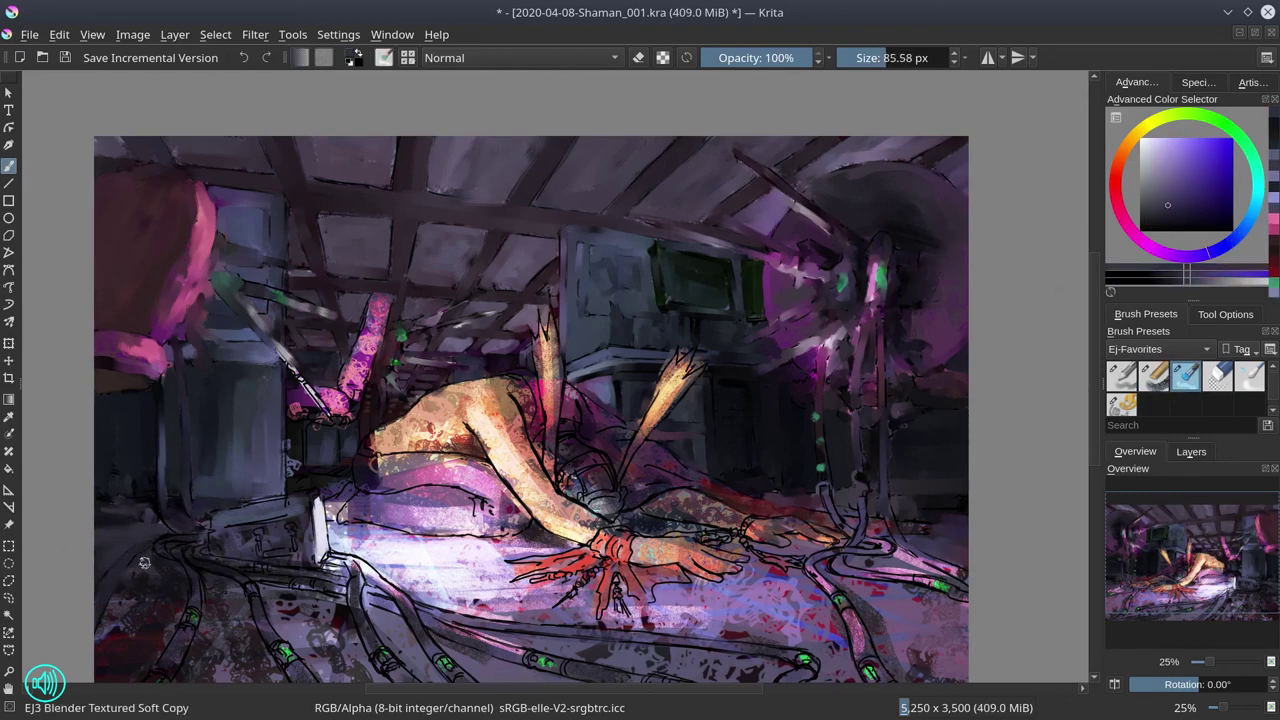
left_click_drag(168, 618, 179, 513)
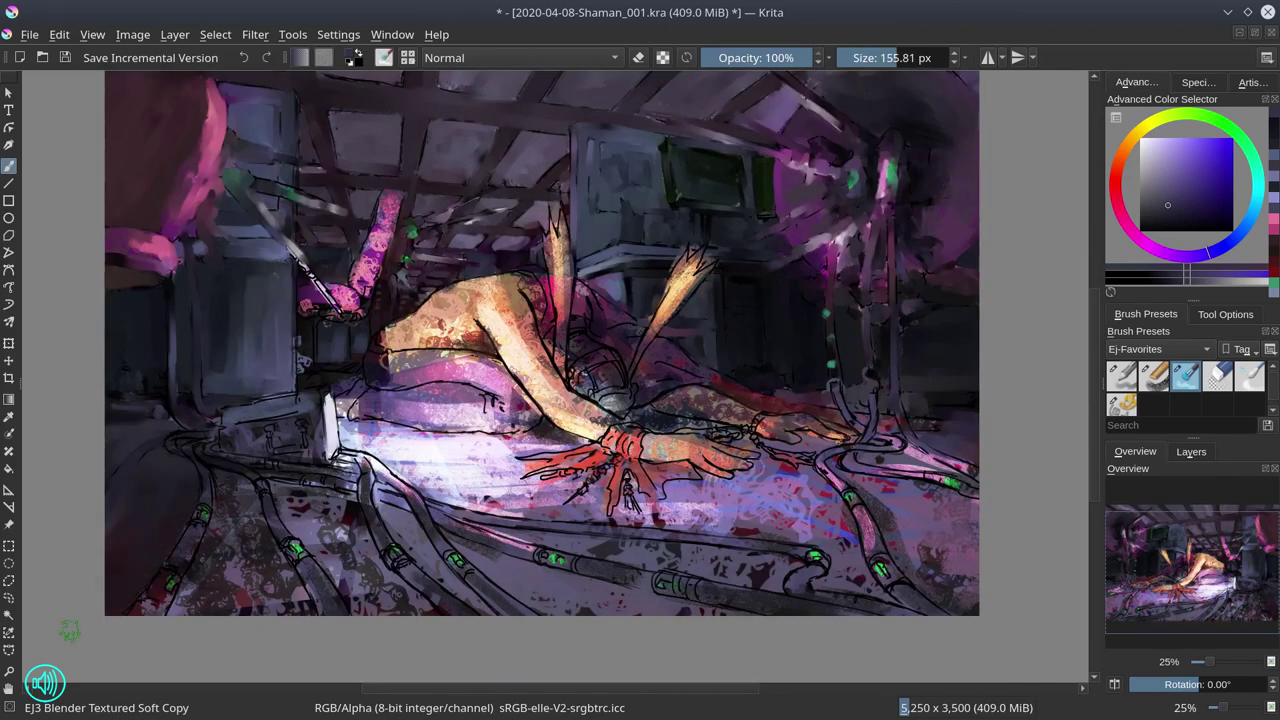
key("bracketleft")
key("bracketleft")
key("bracketleft")
key("bracketleft")
key("bracketleft")
key("bracketleft")
key("bracketleft")
left_click(65, 58)
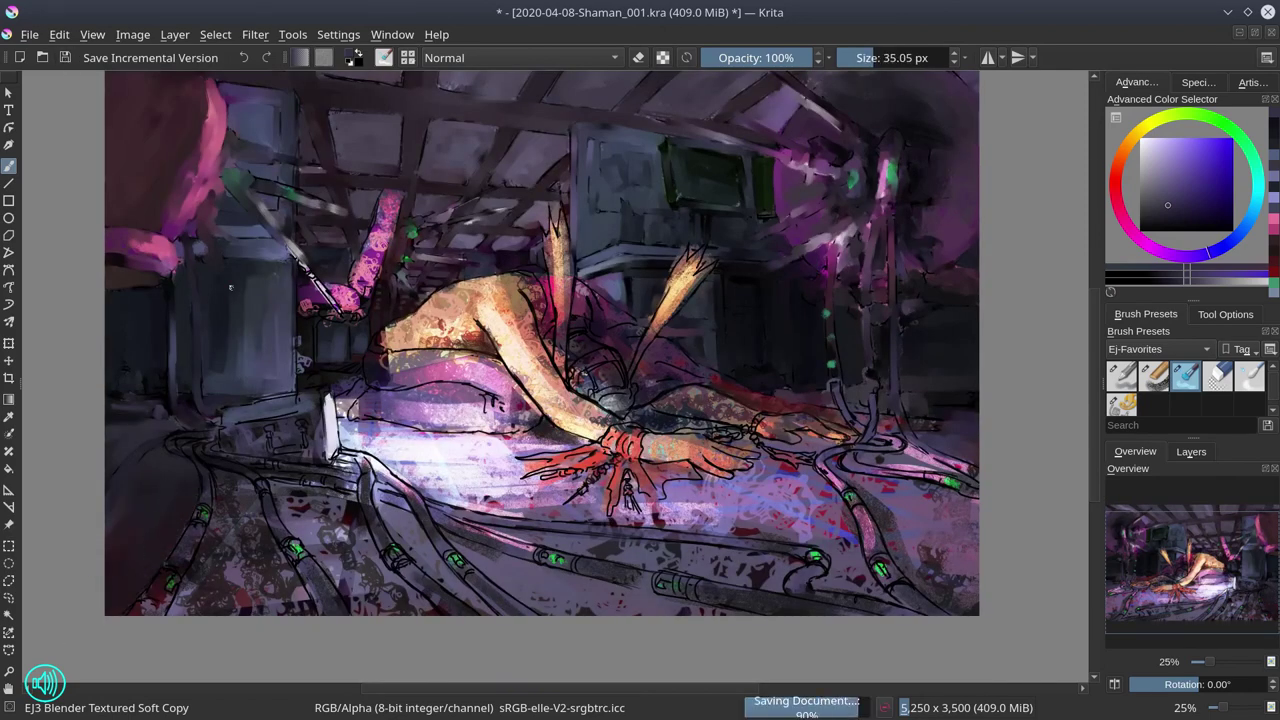
Blend a short downward stroke and paint dark pink chalk strokes at lower left.
key("bracketright")
left_click_drag(200, 467, 200, 497)
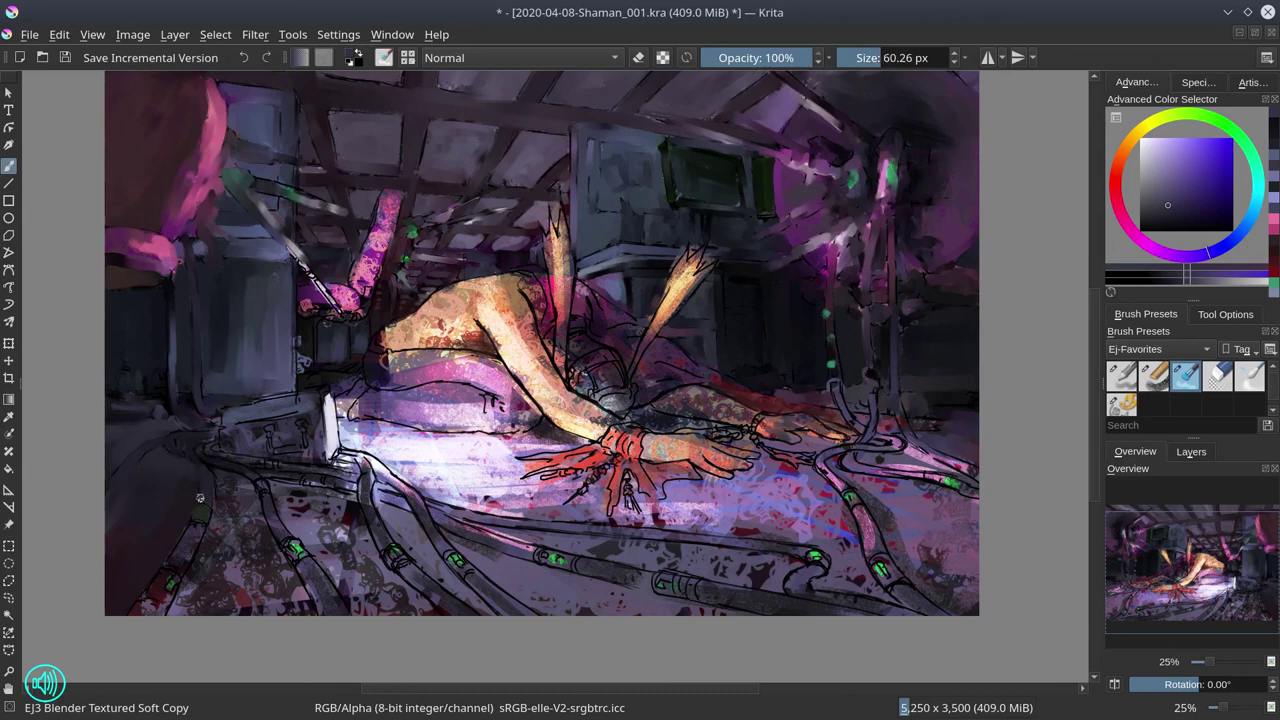
key("slash")
left_click(240, 520, "ctrl")
mouse_move(230, 560)
left_mouse_down()
mouse_move(300, 600)
mouse_move(408, 530)
mouse_move(550, 570)
left_mouse_up()
Paint a long dark blue Multiply stroke across the bottom, restore Normal blending, and save.
key("bracketright")
left_click(400, 540, "ctrl")
key("alt+shift+m")
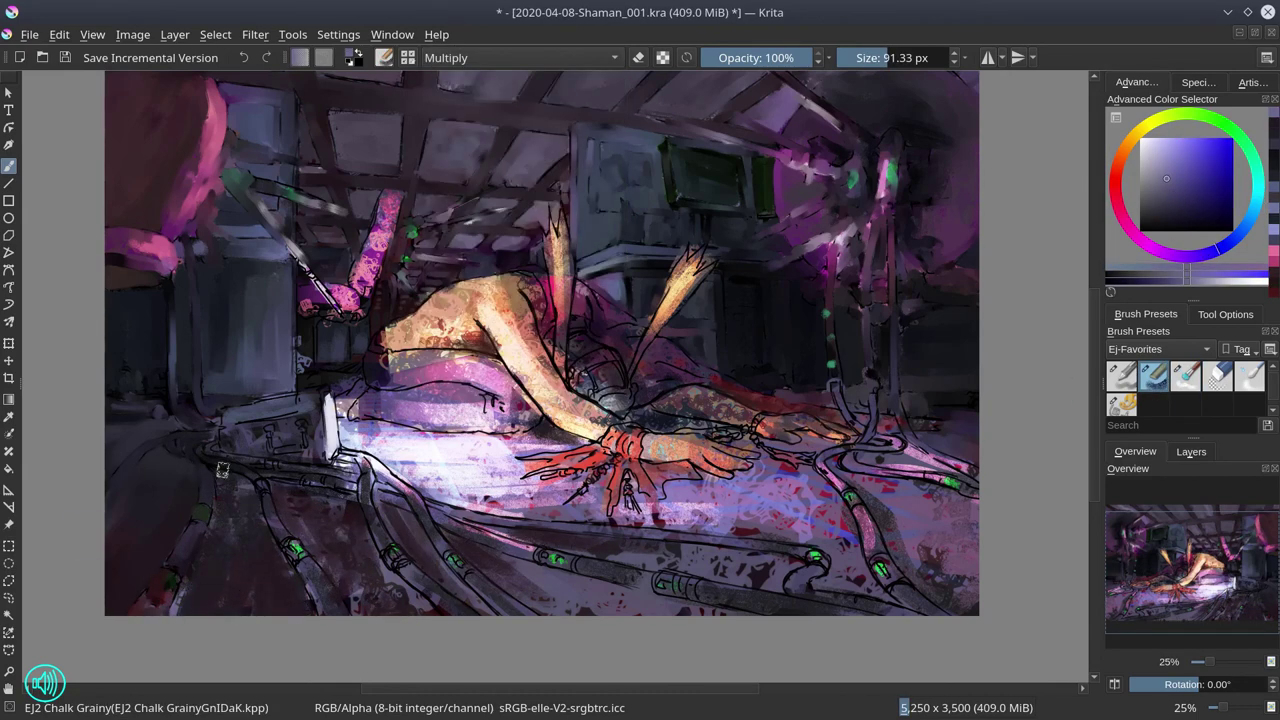
mouse_move(385, 514)
left_mouse_down()
mouse_move(501, 558)
mouse_move(663, 540)
mouse_move(903, 559)
mouse_move(967, 603)
mouse_move(1080, 622)
left_mouse_up()
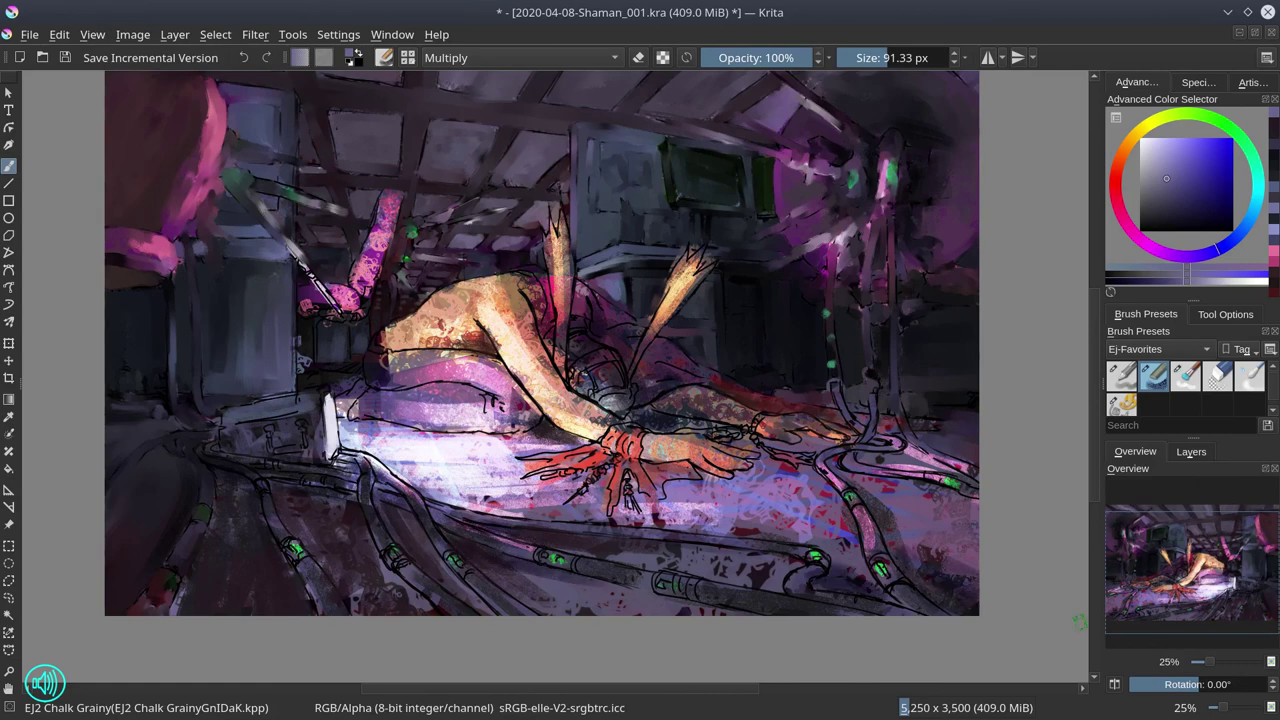
key("alt+shift+n")
left_click(62, 60)
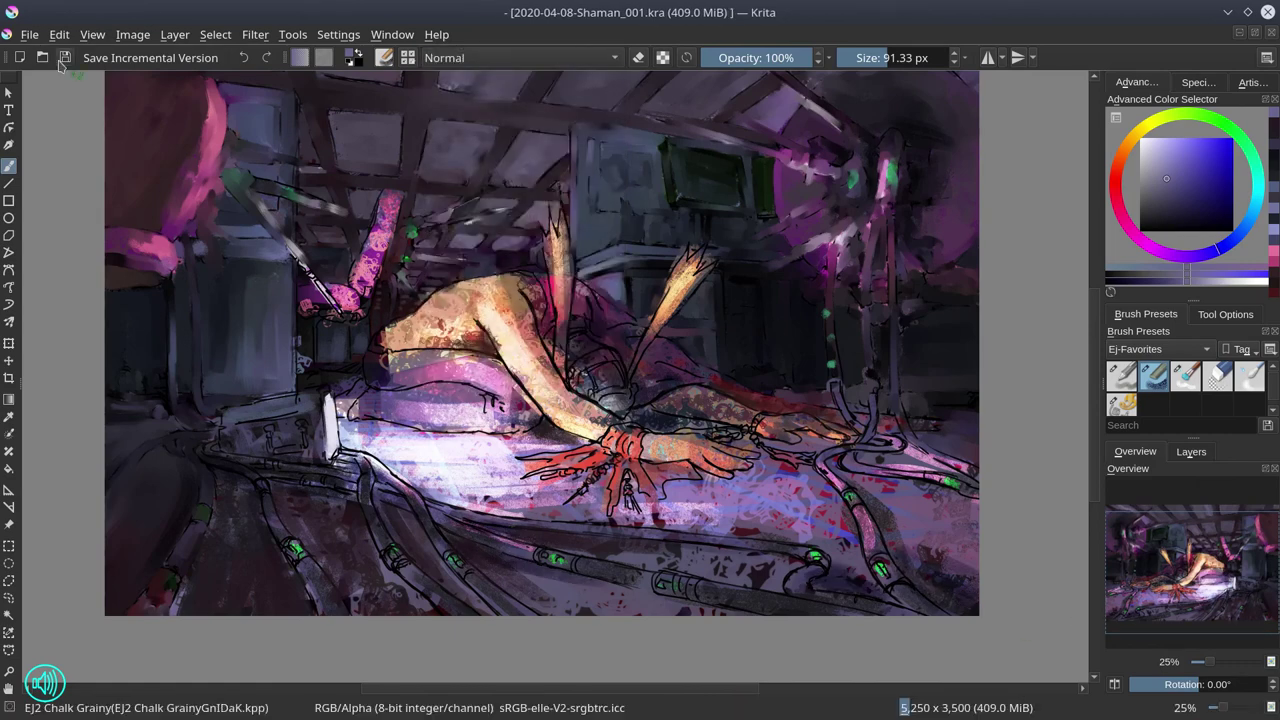
Add lighter strokes near the lower centre and darken the figure's lower right with Multiply.
mouse_move(714, 590)
left_mouse_down()
mouse_move(790, 530)
mouse_move(625, 615)
left_mouse_up()
left_click(1197, 177)
key("alt+shift+m")
mouse_move(630, 470)
left_mouse_down()
mouse_move(700, 470)
mouse_move(740, 420)
mouse_move(790, 465)
mouse_move(933, 445)
left_mouse_up()
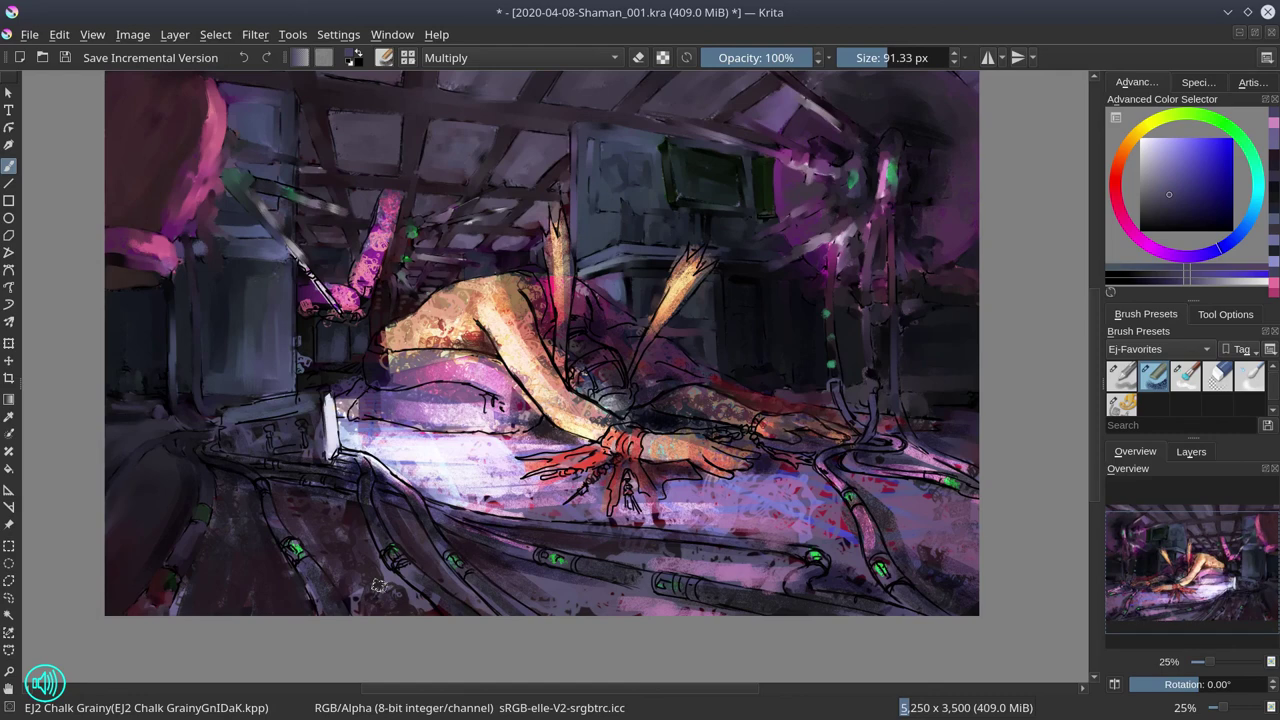
Size the textured blender to about 55 px, then switch to EJ2 Chalk Grainy in Normal mode.
key("period")
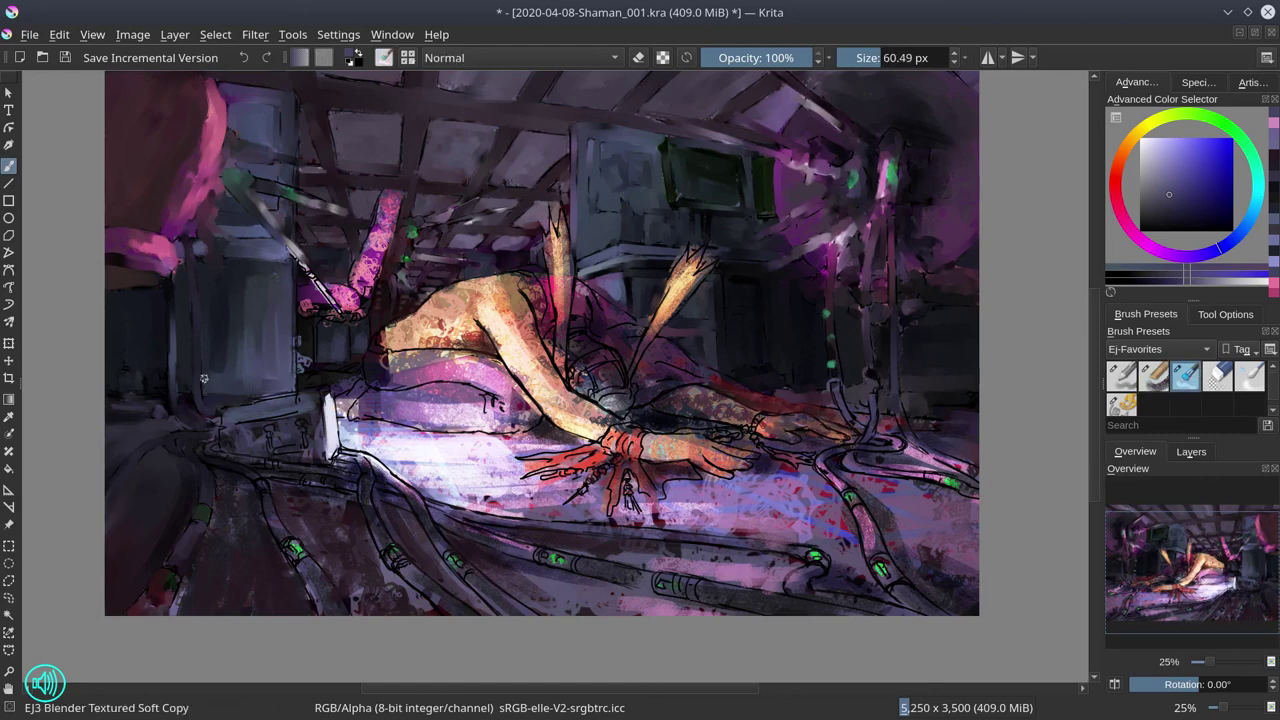
key("bracketleft")
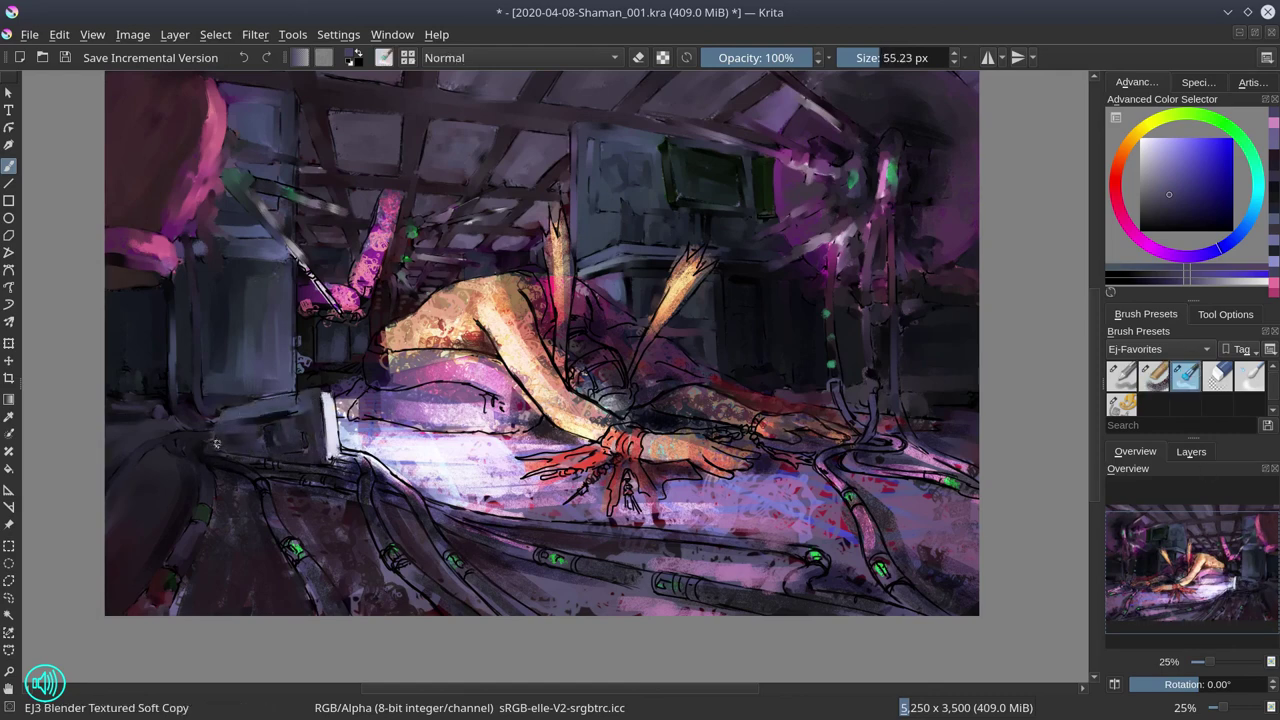
key("bracketright")
key("bracketright")
key("bracketright")
key("bracketright")
key("bracketright")
key("bracketright")
key("bracketright")
key("bracketright")
key("bracketright")
key("bracketright")
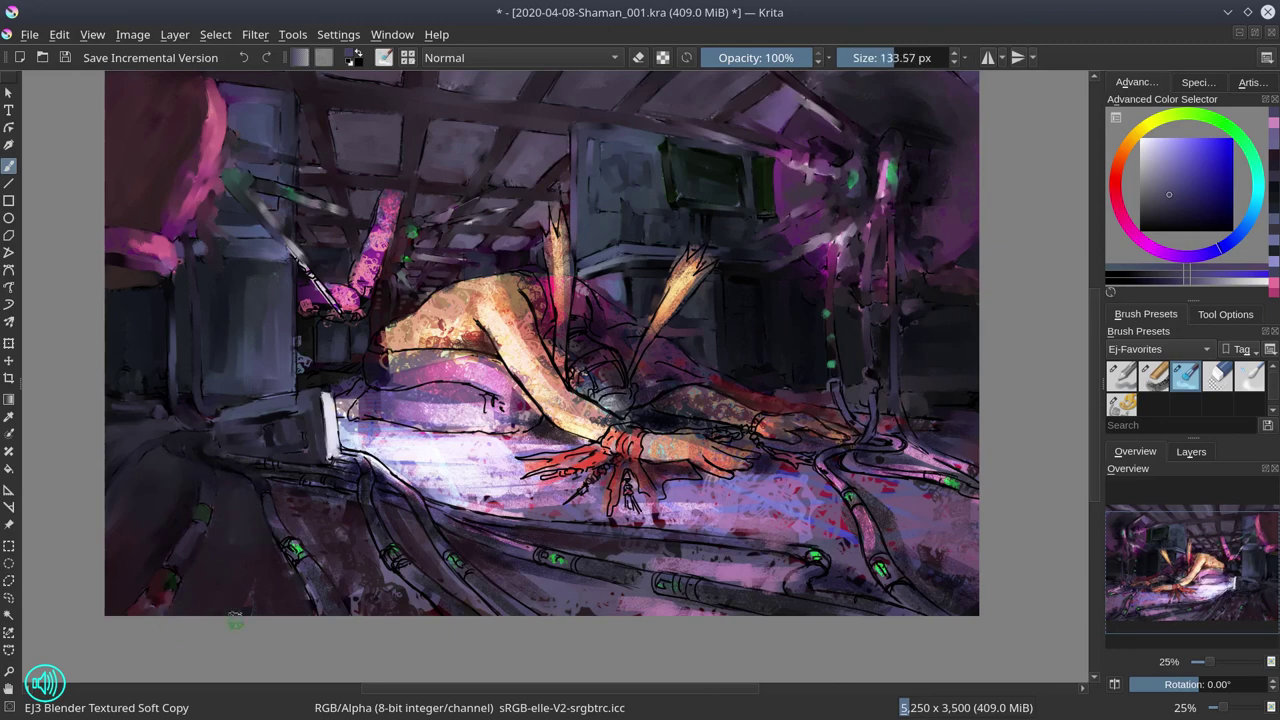
key("bracketleft")
key("bracketleft")
key("bracketleft")
key("bracketleft")
key("bracketleft")
key("bracketleft")
key("bracketleft")
key("bracketleft")
key("bracketleft")
key("bracketleft")
key("bracketleft")
key("bracketleft")
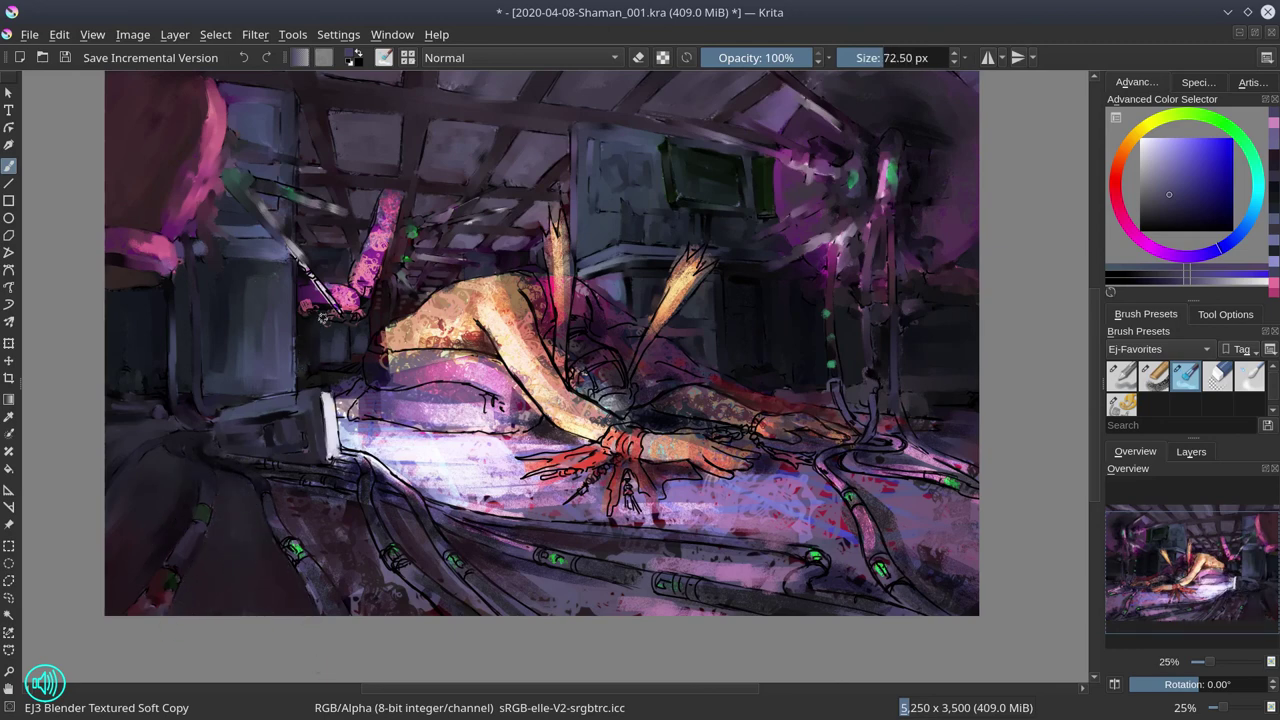
key("bracketright")
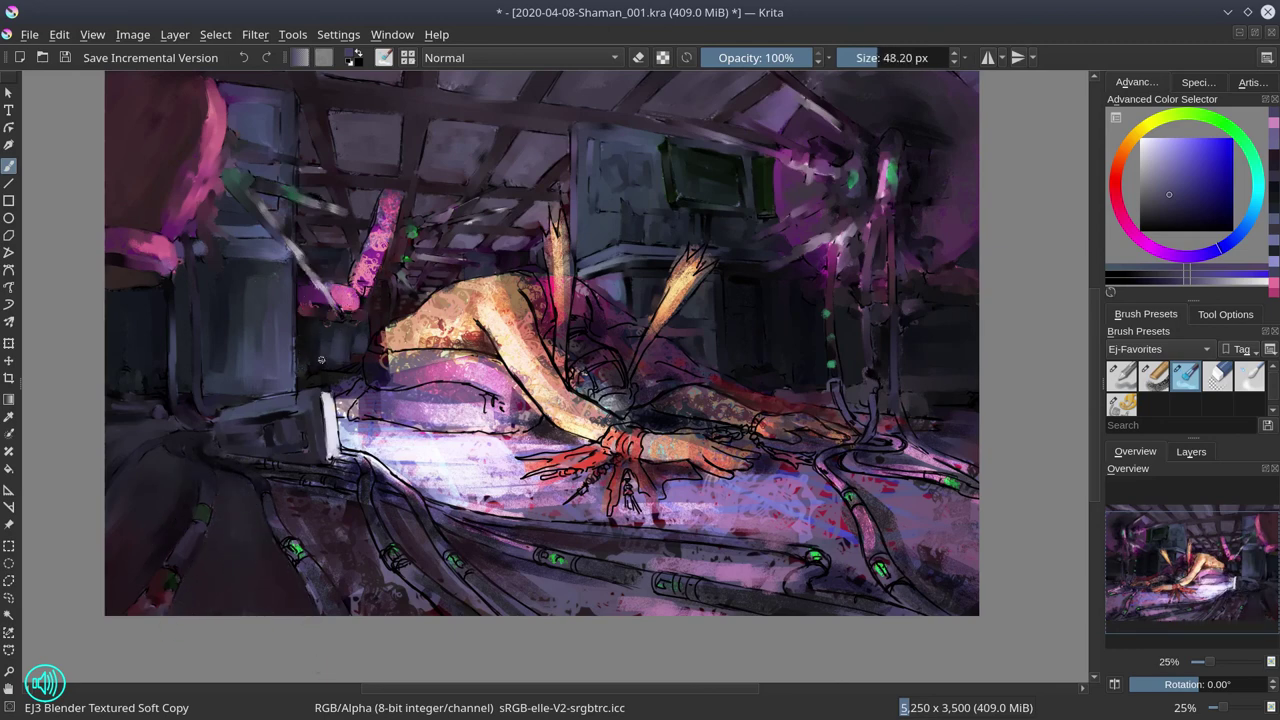
key("slash")
key("bracketleft")
key("bracketleft")
key("bracketleft")
key("bracketleft")
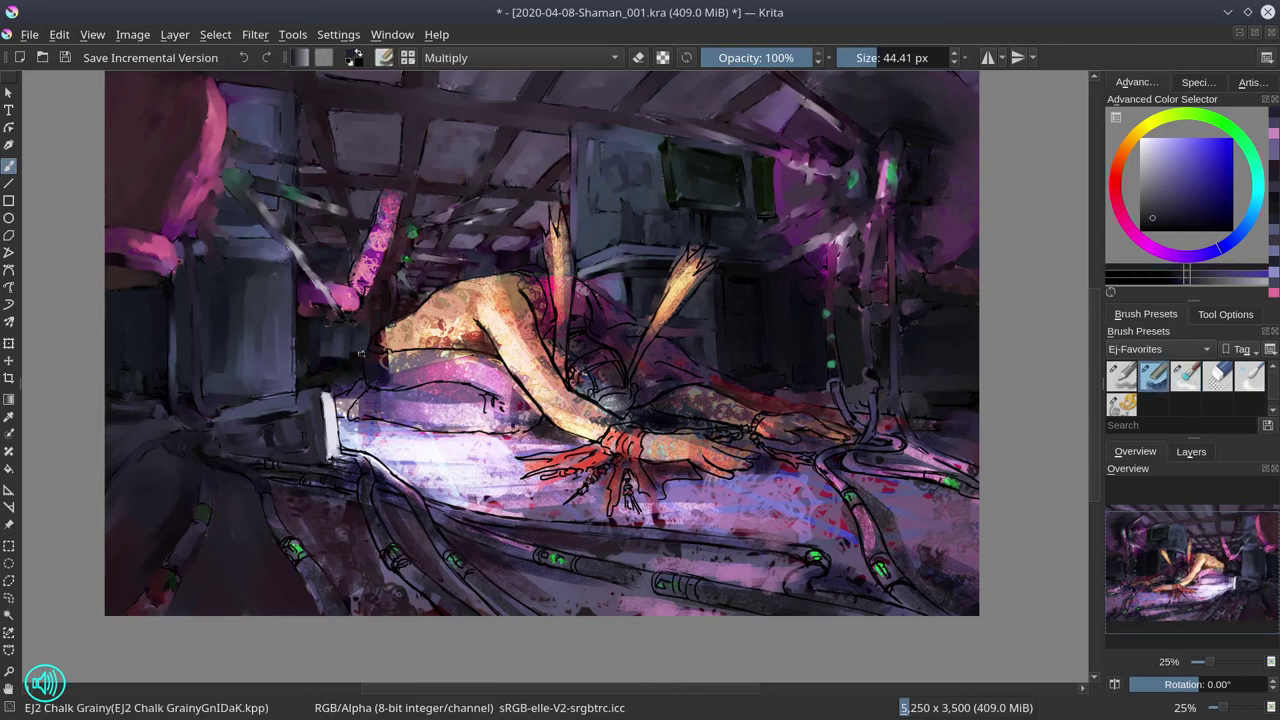
left_click(355, 358, "ctrl")
key("alt+shift+n")
Sample a dark muted magenta, shrink the chalk brush slightly, and save.
key("l")
key("l")
key("l")
key("l")
key("l")
key("l")
key("l")
key("l")
key("bracketright")
key("bracketright")
key("bracketright")
key("bracketright")
key("bracketright")
key("bracketright")
key("bracketright")
key("bracketright")
key("bracketright")
key("bracketright")
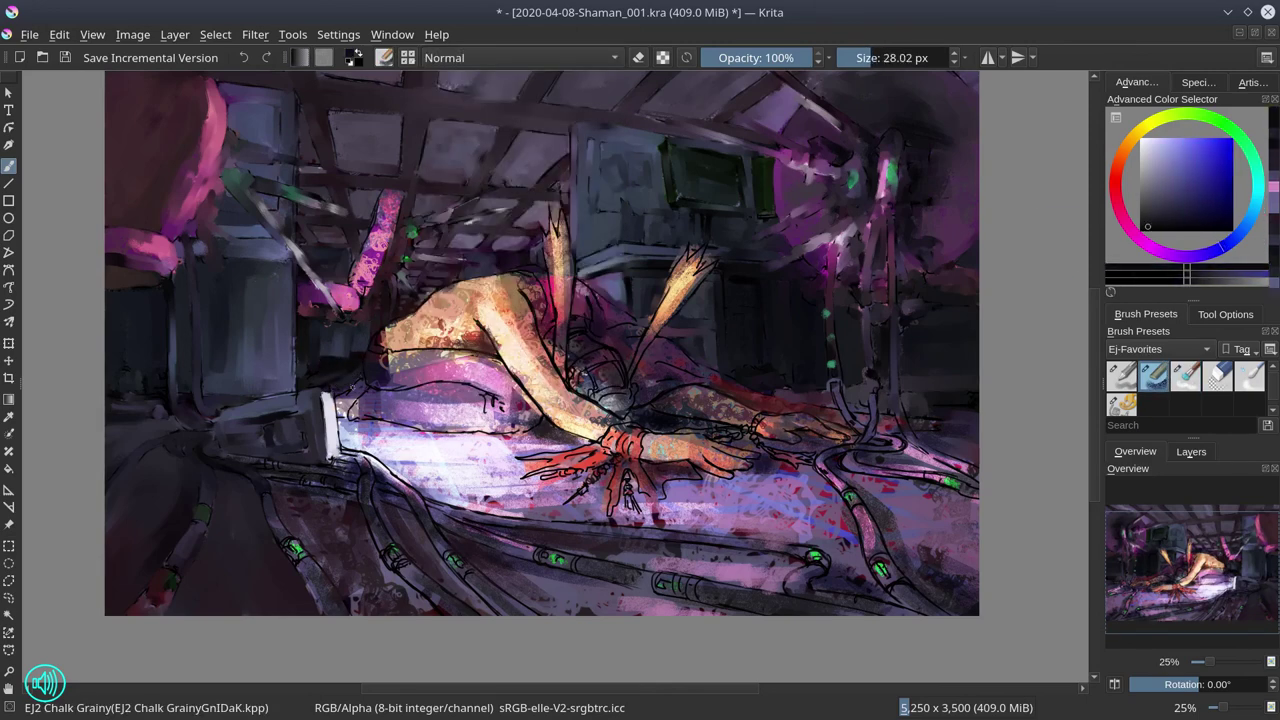
left_click(295, 411, "ctrl")
key("bracketleft")
key("bracketleft")
key("bracketleft")
key("bracketleft")
key("bracketleft")
key("bracketleft")
key("bracketleft")
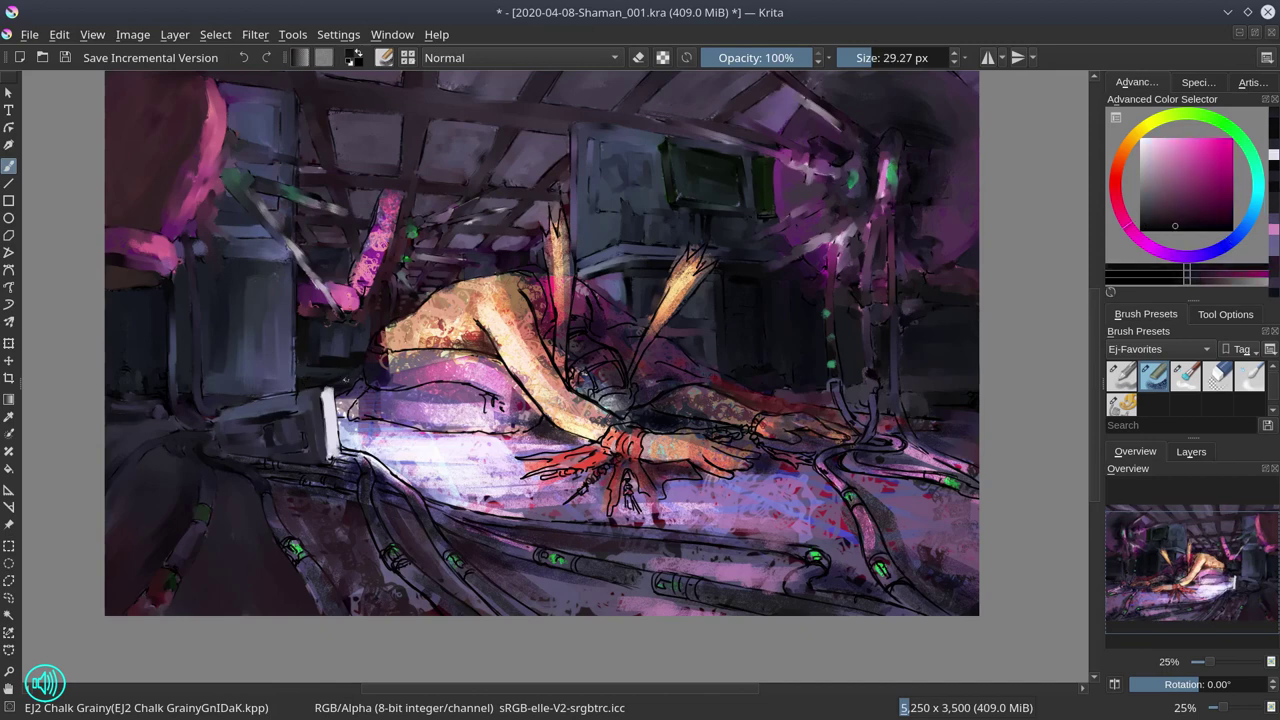
left_click(64, 57)
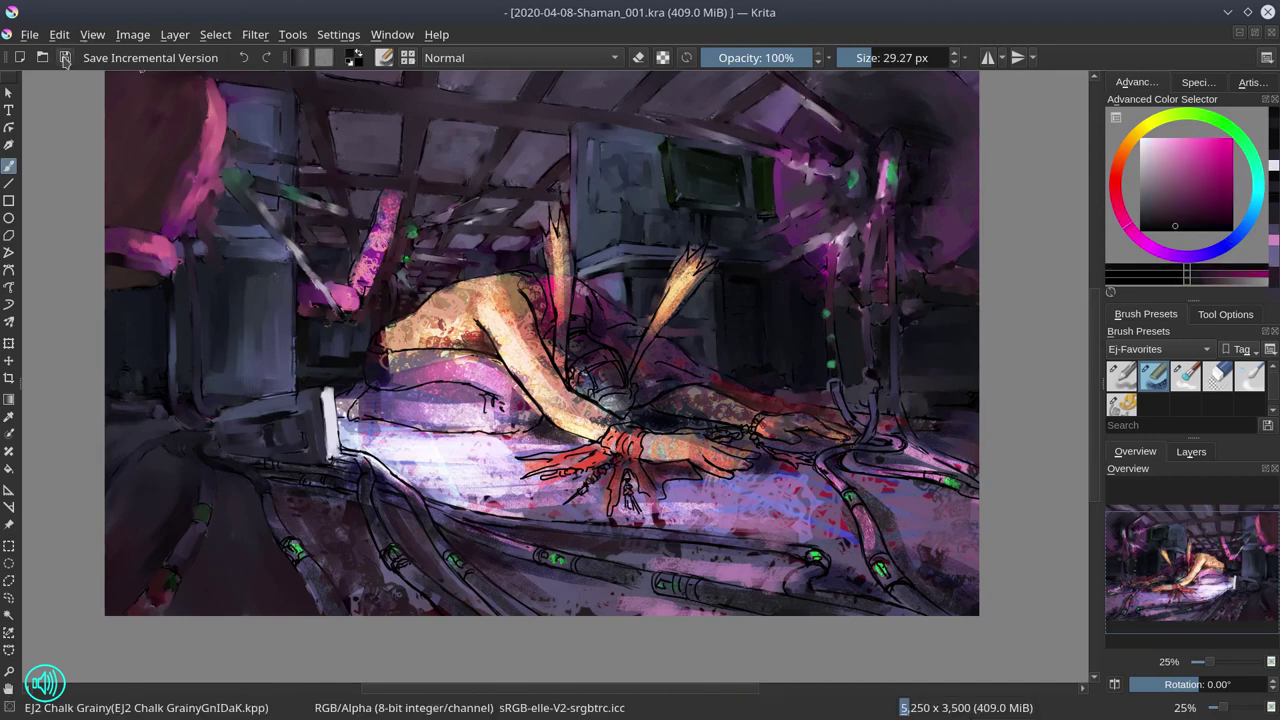
Smooth the left pink pipe and the lit area right of the white cylinder with EJ3 Blender.
key("period")
key("bracketright")
key("bracketright")
key("bracketright")
key("bracketright")
mouse_move(365, 285)
left_mouse_down()
mouse_move(392, 198)
mouse_move(362, 290)
left_mouse_up()
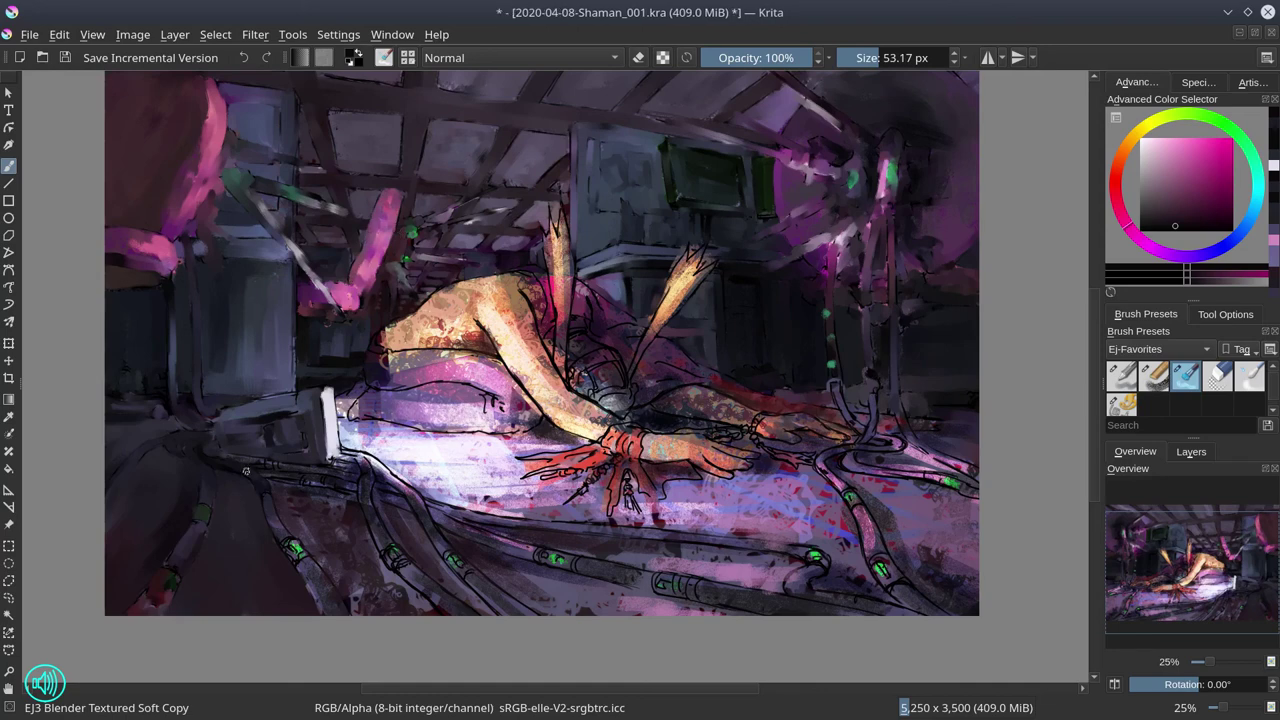
mouse_move(274, 463)
left_mouse_down()
mouse_move(363, 490)
mouse_move(350, 436)
mouse_move(422, 443)
left_mouse_up()
key("bracketright")
key("bracketright")
key("bracketright")
key("bracketright")
key("bracketright")
key("bracketright")
key("slash")
left_click(430, 468, "ctrl")
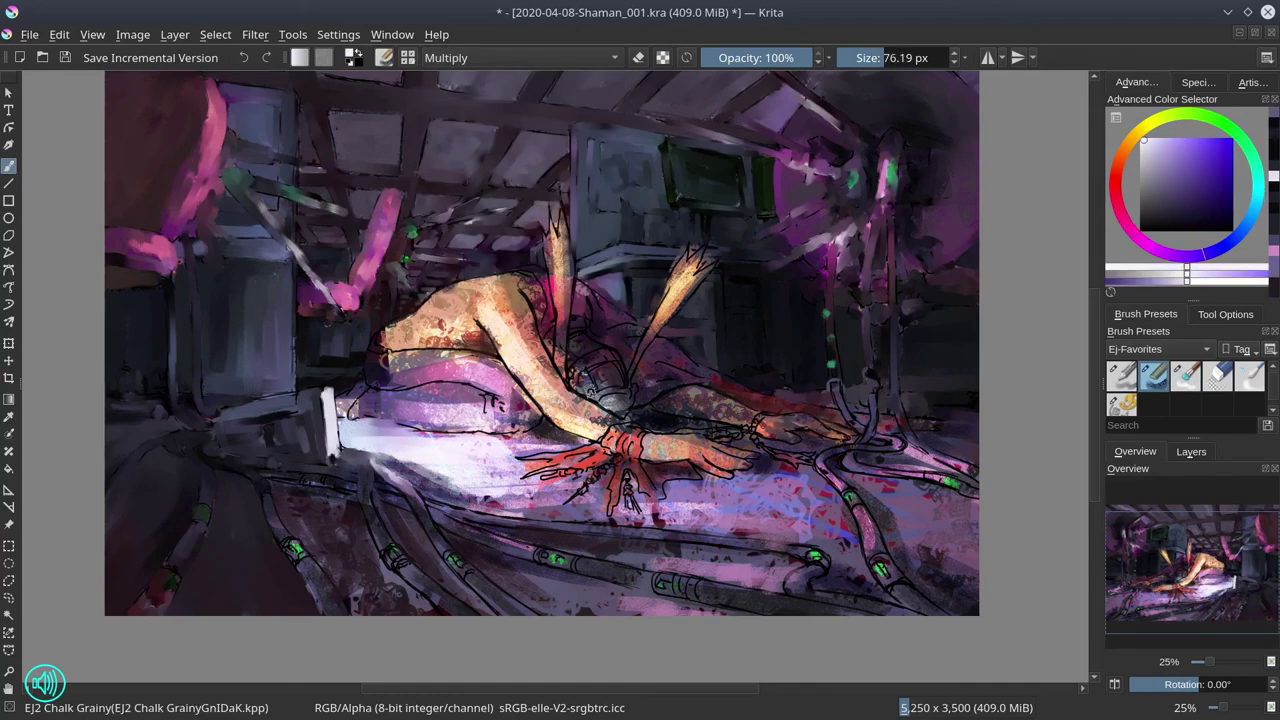
Blend the area around the white cylinder and sample dark blue, lavender and light purple.
left_click(64, 58)
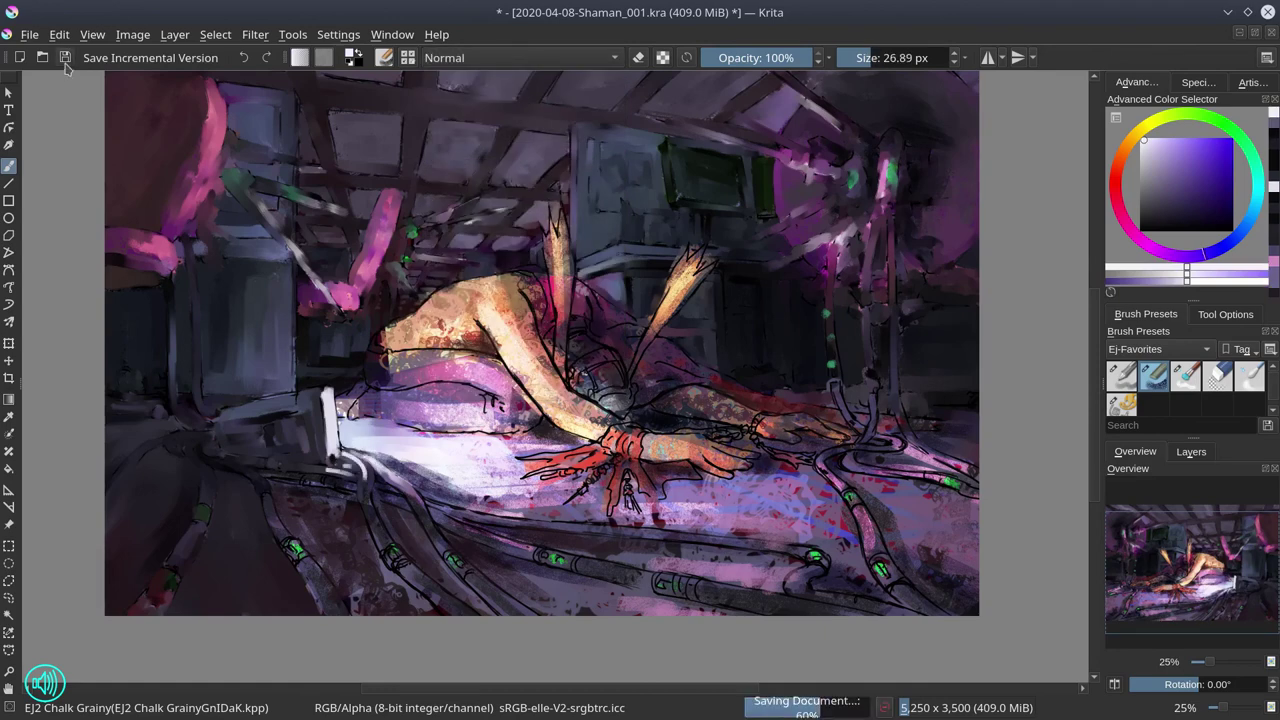
key("slash")
mouse_move(390, 460)
left_mouse_down()
mouse_move(465, 442)
mouse_move(436, 470)
mouse_move(490, 505)
mouse_move(565, 495)
mouse_move(400, 460)
mouse_move(463, 503)
left_mouse_up()
key("slash")
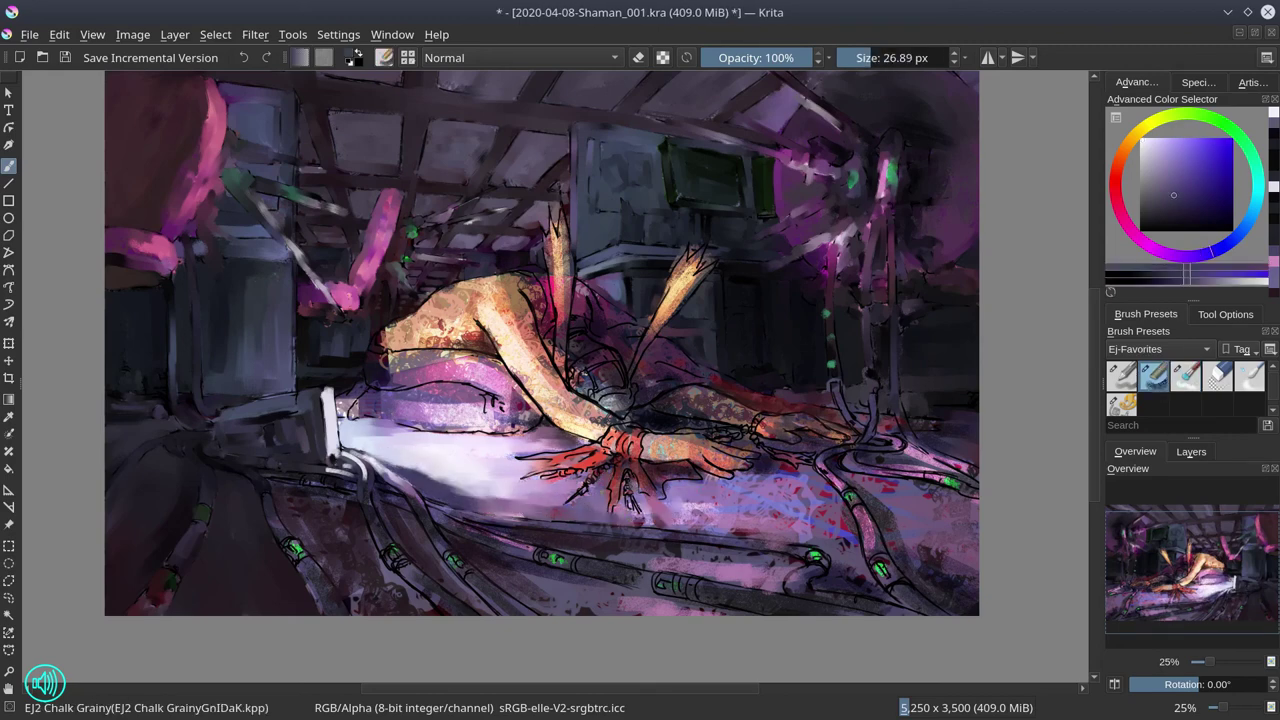
left_click(600, 490, "ctrl")
left_click(707, 472, "ctrl")
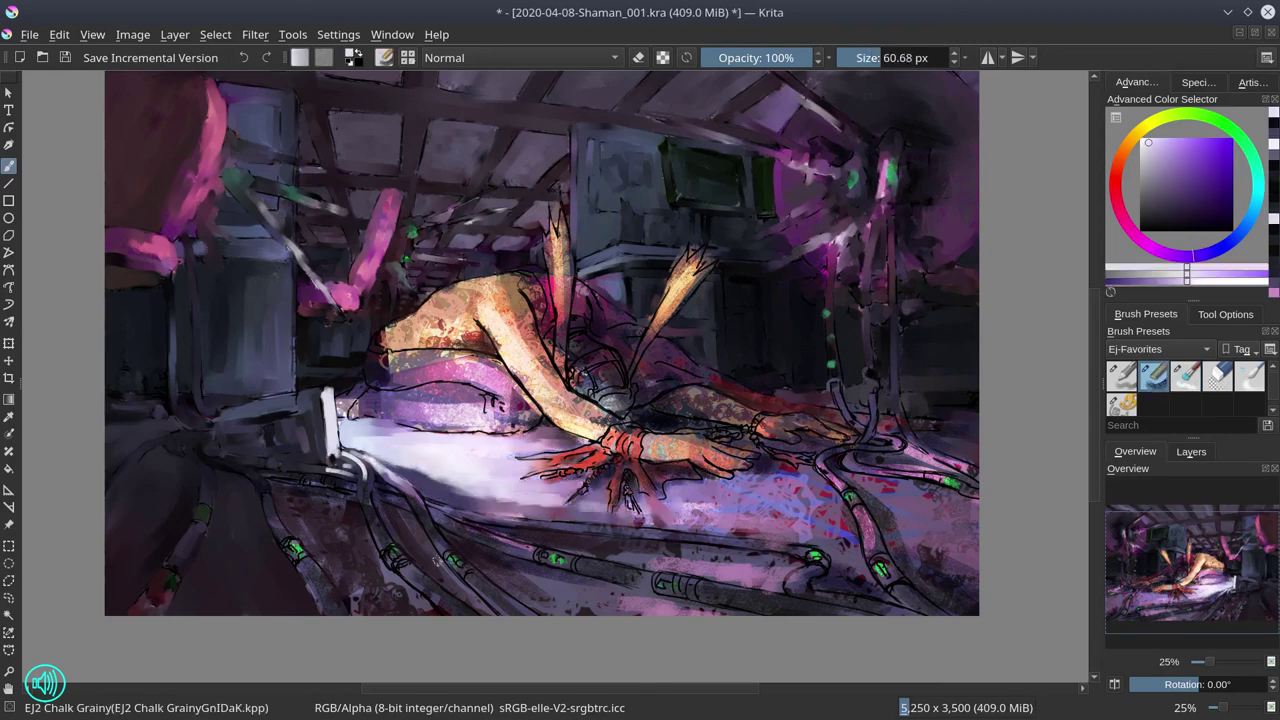
left_click(590, 519, "ctrl")
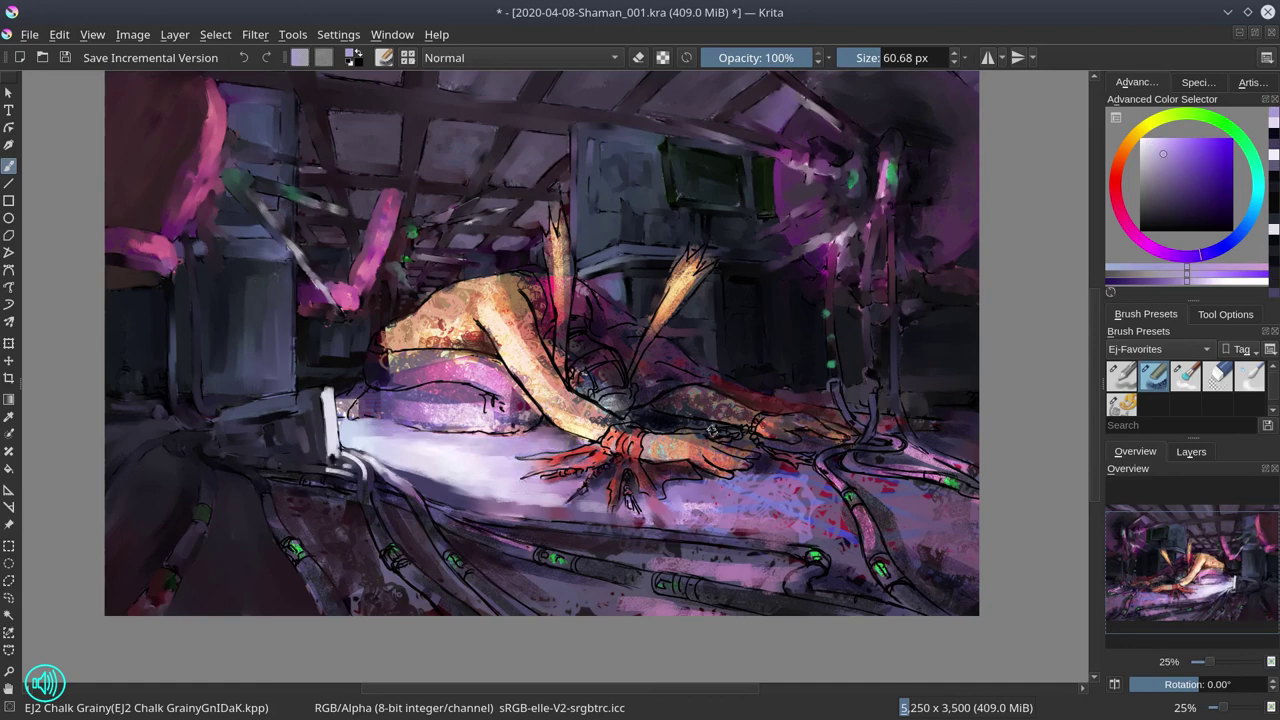
left_click(66, 58)
Paint blended and darker chalk strokes over the lower-left floor, then save.
left_click(1185, 375)
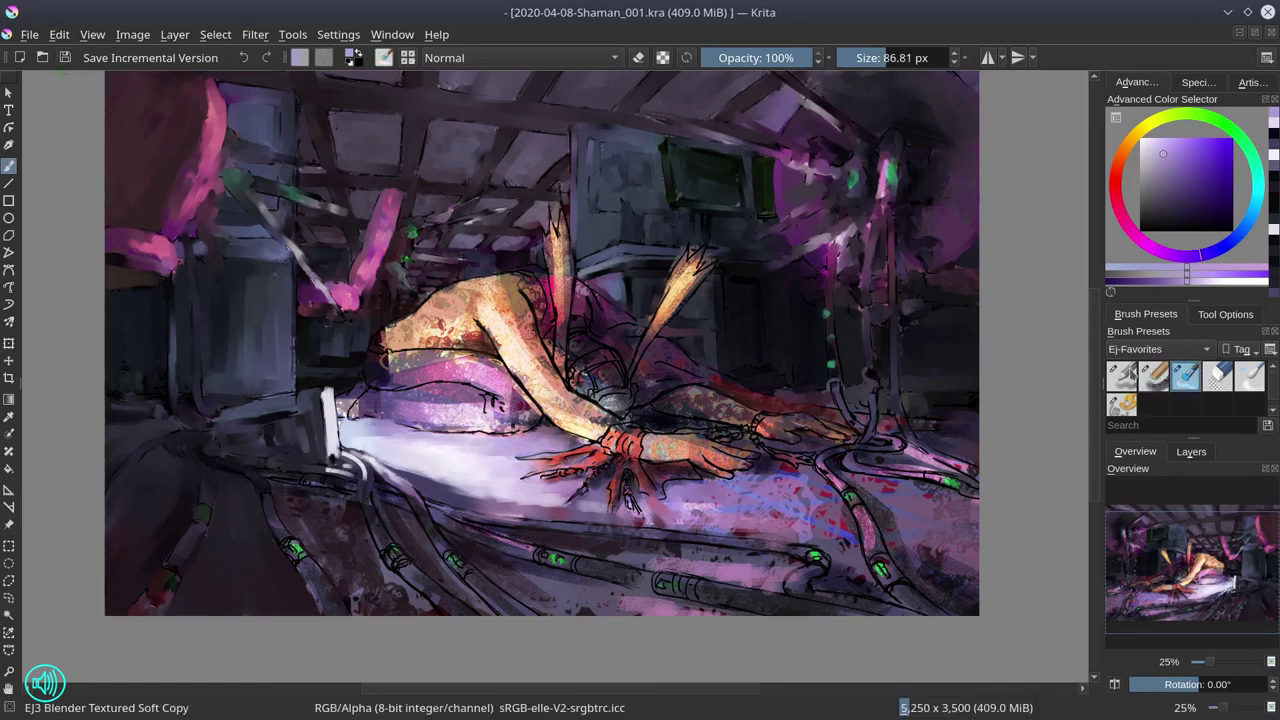
mouse_move(305, 535)
left_mouse_down()
mouse_move(295, 500)
mouse_move(340, 600)
left_mouse_up()
key("slash")
left_click_drag(345, 495, 428, 556)
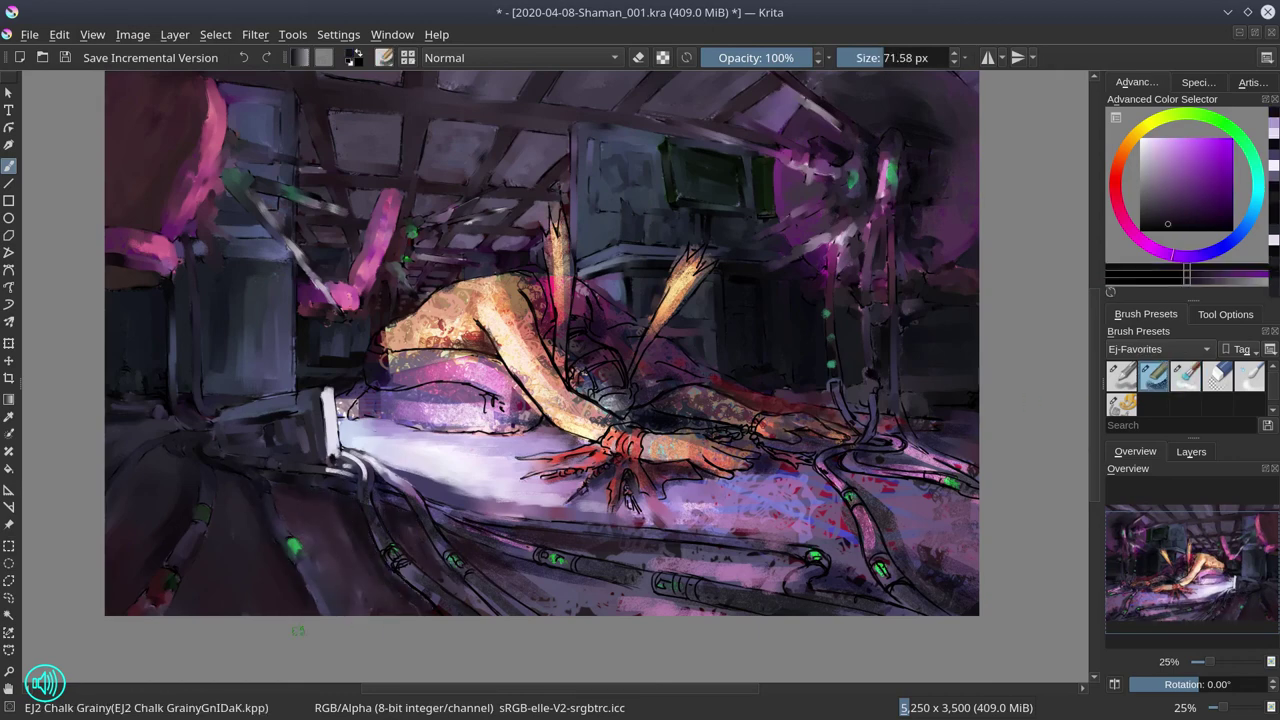
left_click(65, 58)
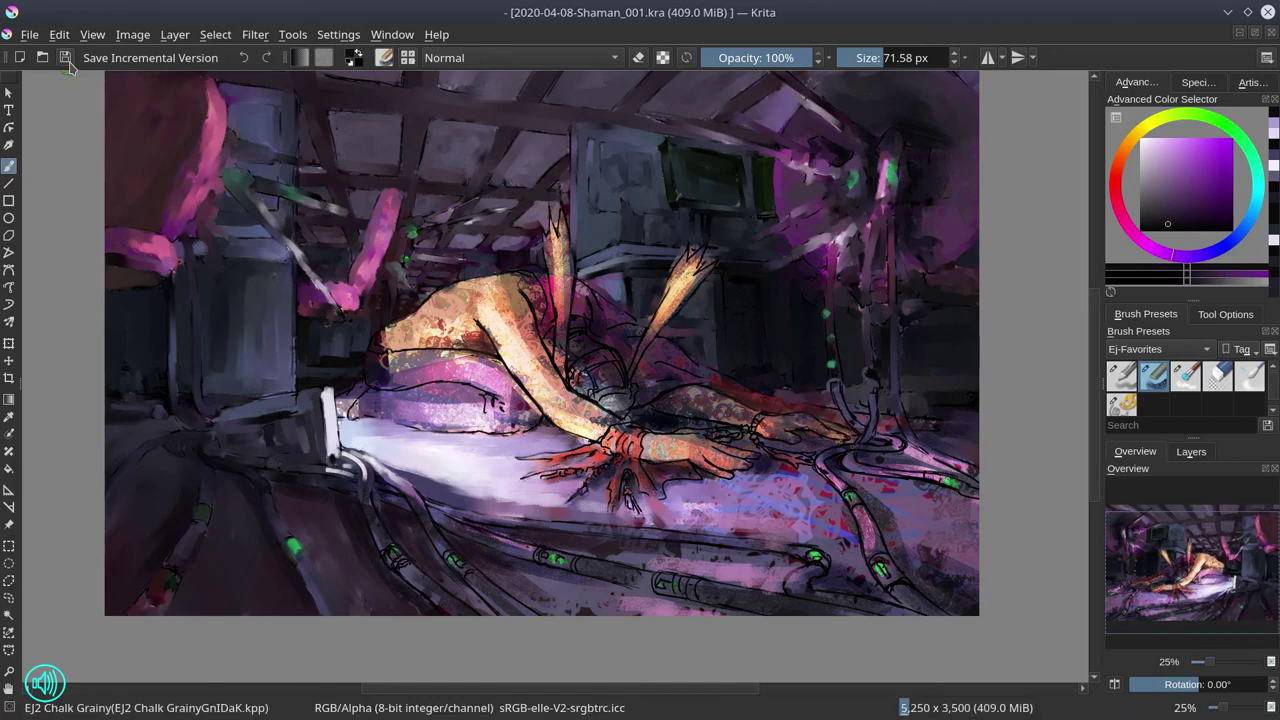
Blend the lower-left floor and smudge the tubes along the bottom.
key("slash")
mouse_move(390, 532)
left_mouse_down()
mouse_move(410, 590)
mouse_move(397, 521)
mouse_move(468, 594)
left_mouse_up()
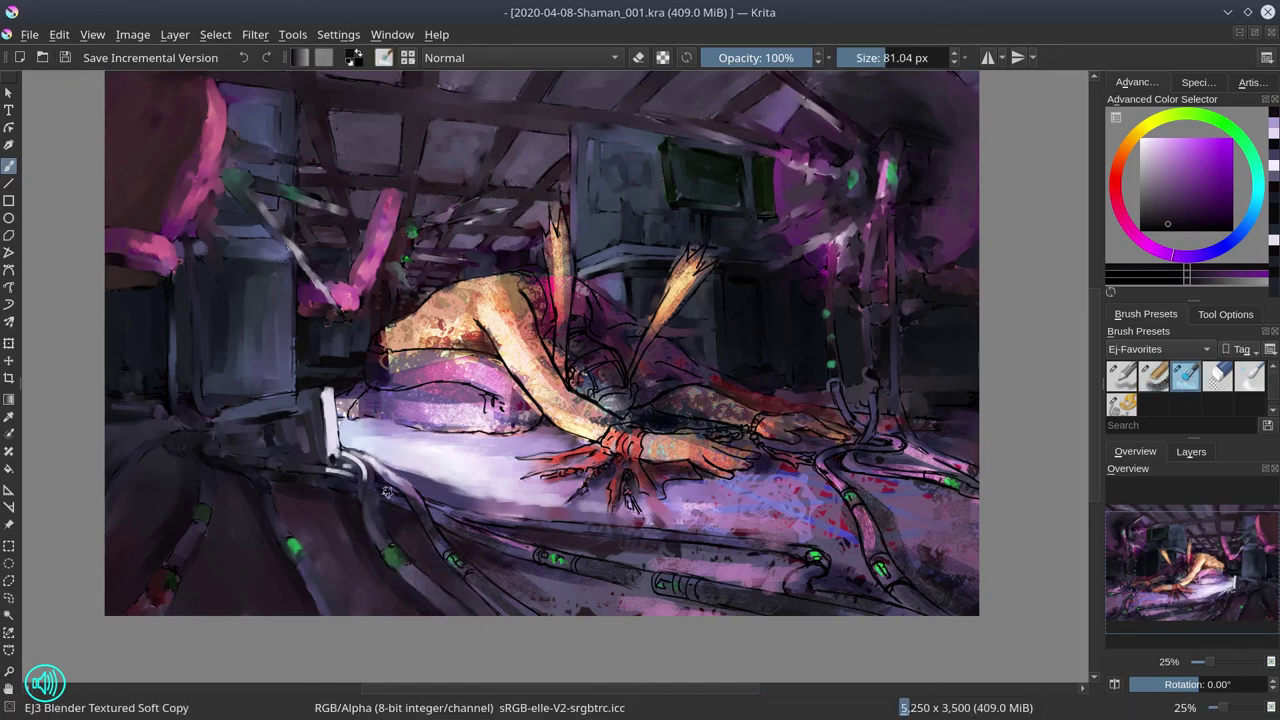
key("bracketleft")
left_click_drag(390, 498, 505, 605)
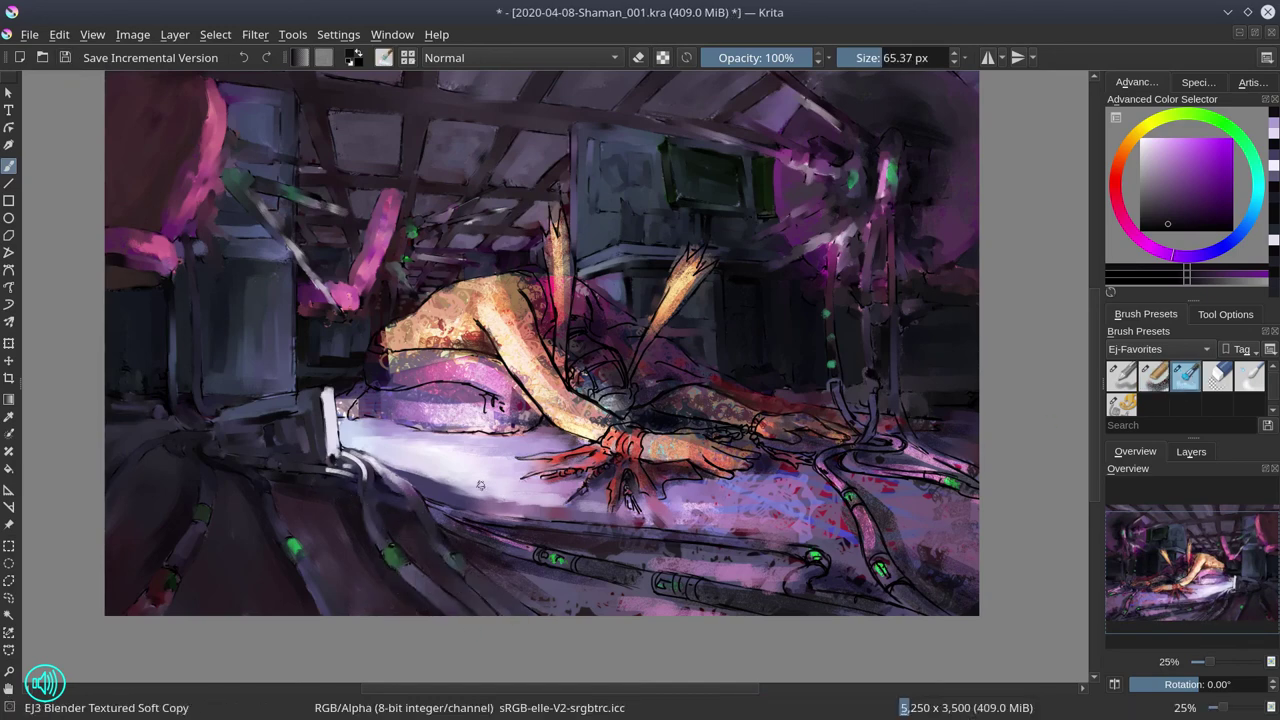
mouse_move(435, 508)
left_mouse_down()
mouse_move(530, 550)
mouse_move(525, 580)
mouse_move(738, 610)
left_mouse_up()
key("bracketright")
key("bracketright")
Brighten the bottom tubes with light pink chalk sampled from the painting, then save.
key("slash")
left_click(742, 554, "ctrl")
left_click_drag(593, 551, 797, 560)
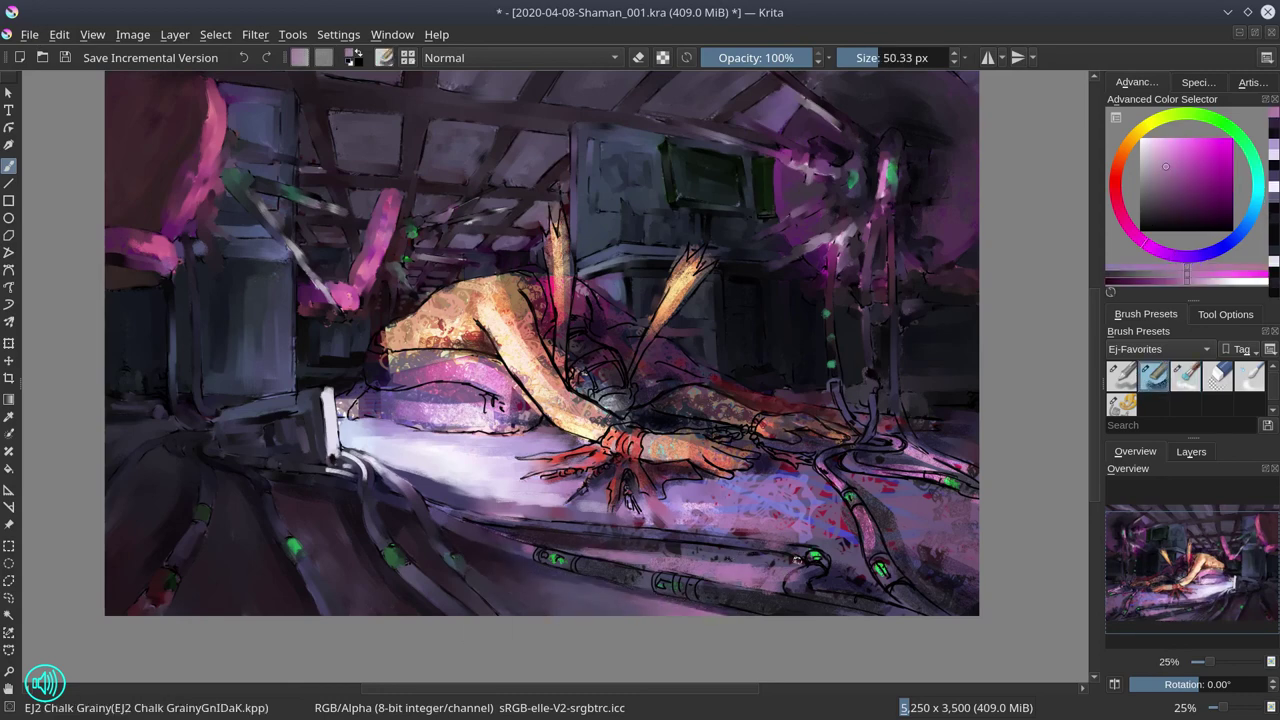
left_click(65, 59)
Blend away the green lights on the bottom tube and paint dark blue-grey right of the cable.
key("slash")
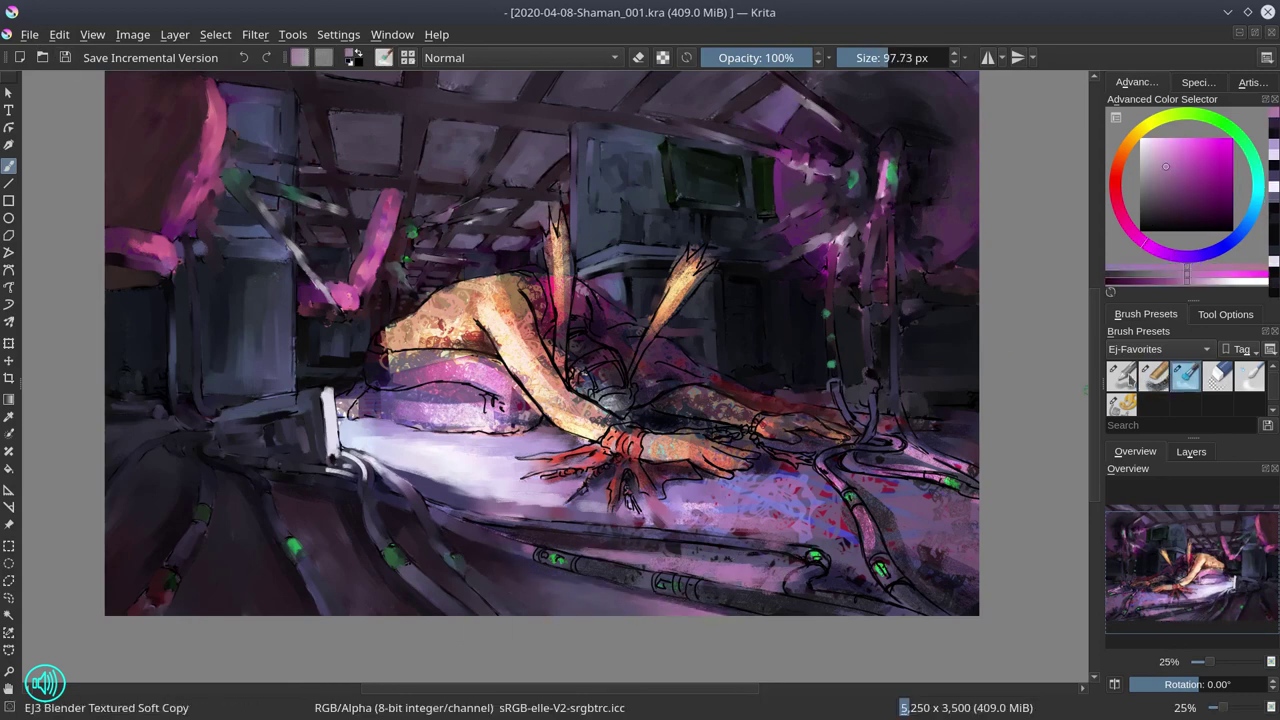
mouse_move(564, 536)
left_mouse_down()
mouse_move(690, 552)
mouse_move(540, 555)
mouse_move(676, 585)
left_mouse_up()
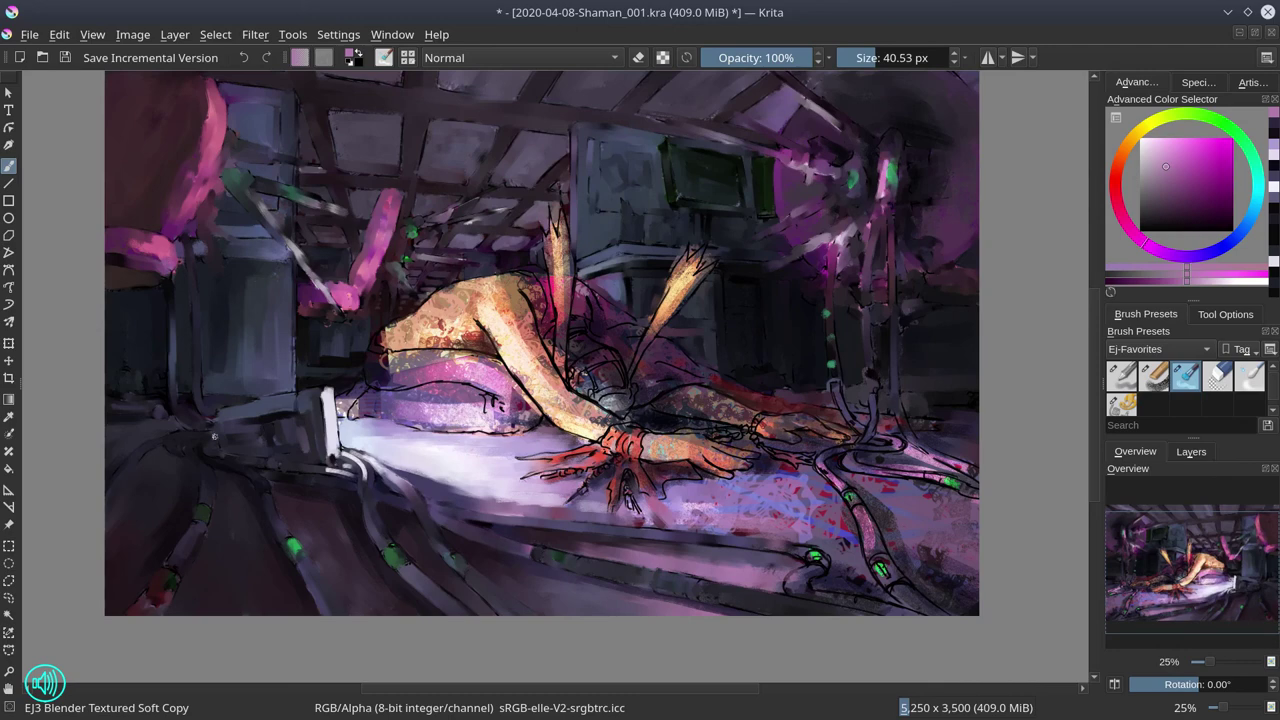
mouse_move(790, 548)
left_mouse_down()
mouse_move(812, 562)
mouse_move(805, 572)
left_mouse_up()
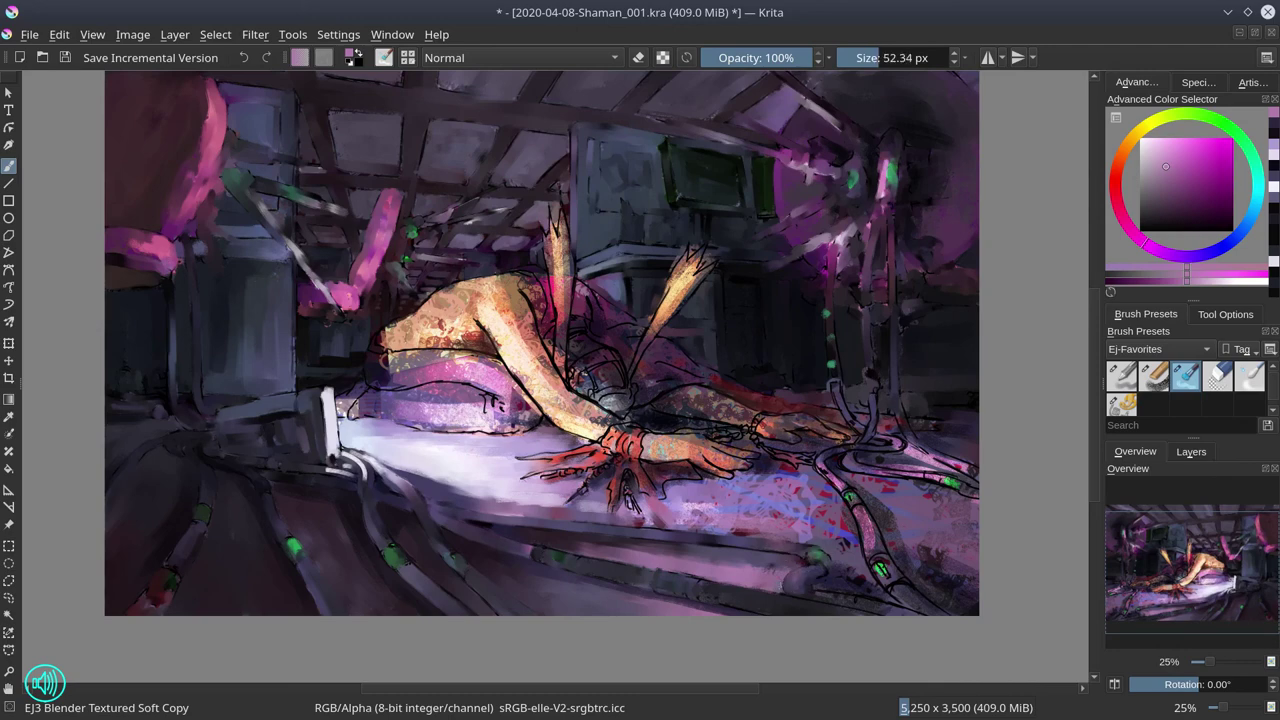
key("/")
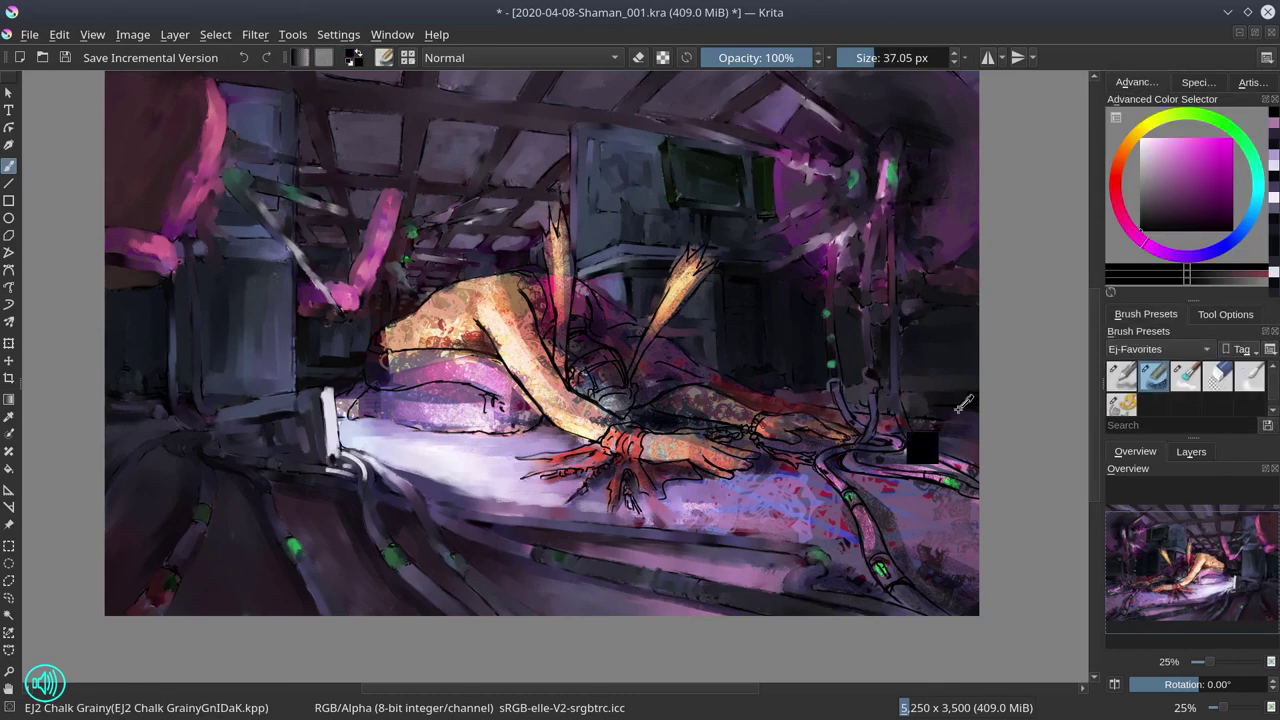
left_click_drag(960, 545, 892, 527)
left_click(65, 60)
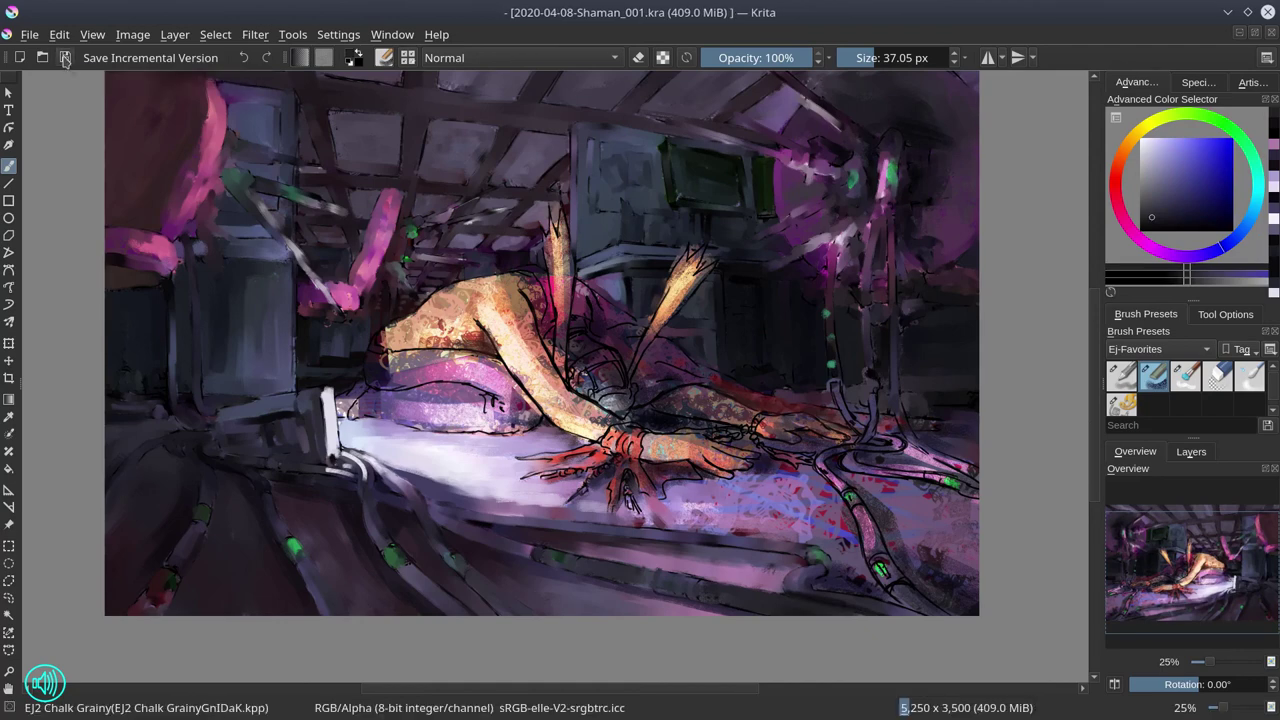
left_click(1185, 376)
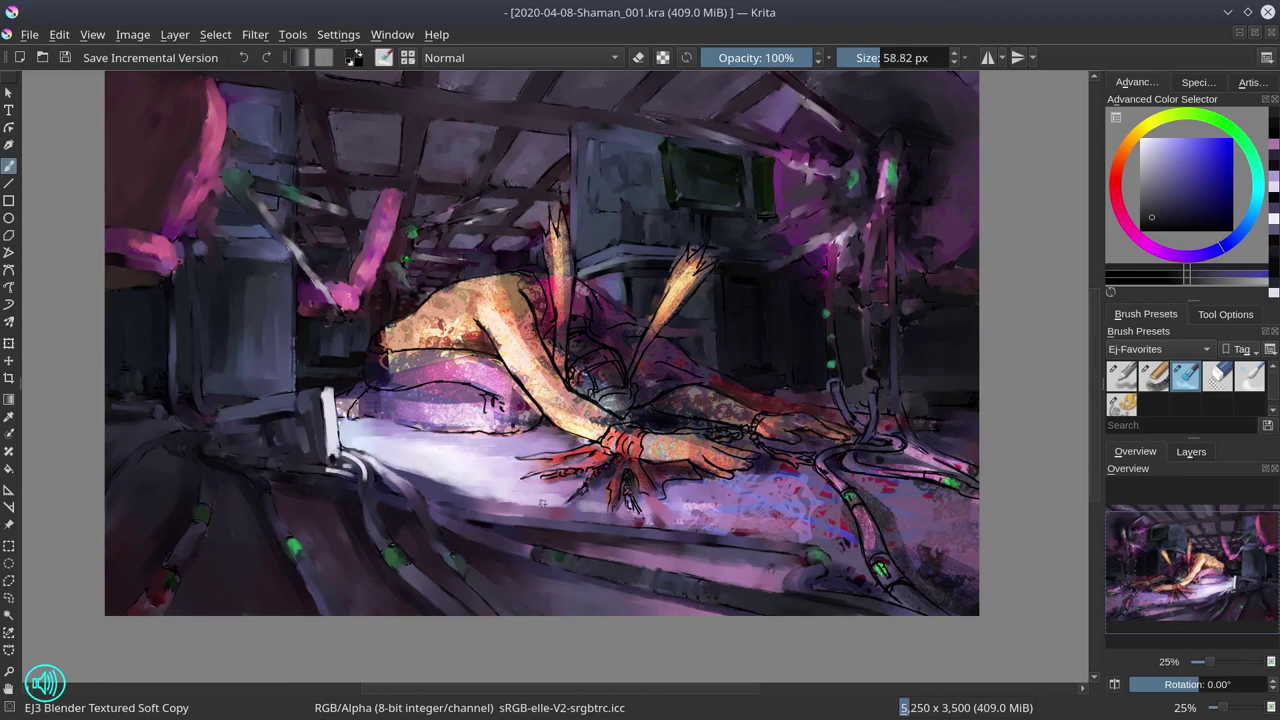
Smooth the bed surface with blending strokes using near-white lavender, then save.
mouse_move(540, 503)
left_mouse_down()
mouse_move(700, 505)
mouse_move(650, 515)
left_mouse_up()
key("slash")
left_click(690, 523, "ctrl")
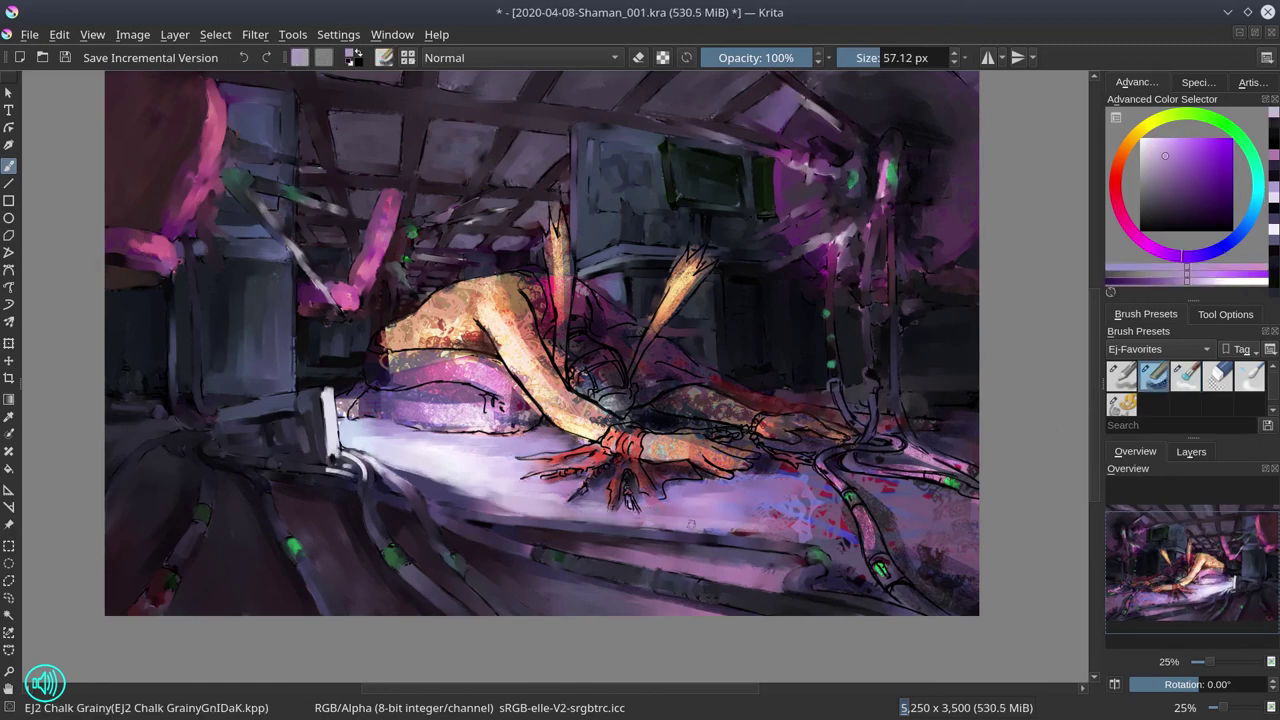
left_click(735, 527, "ctrl")
key("slash")
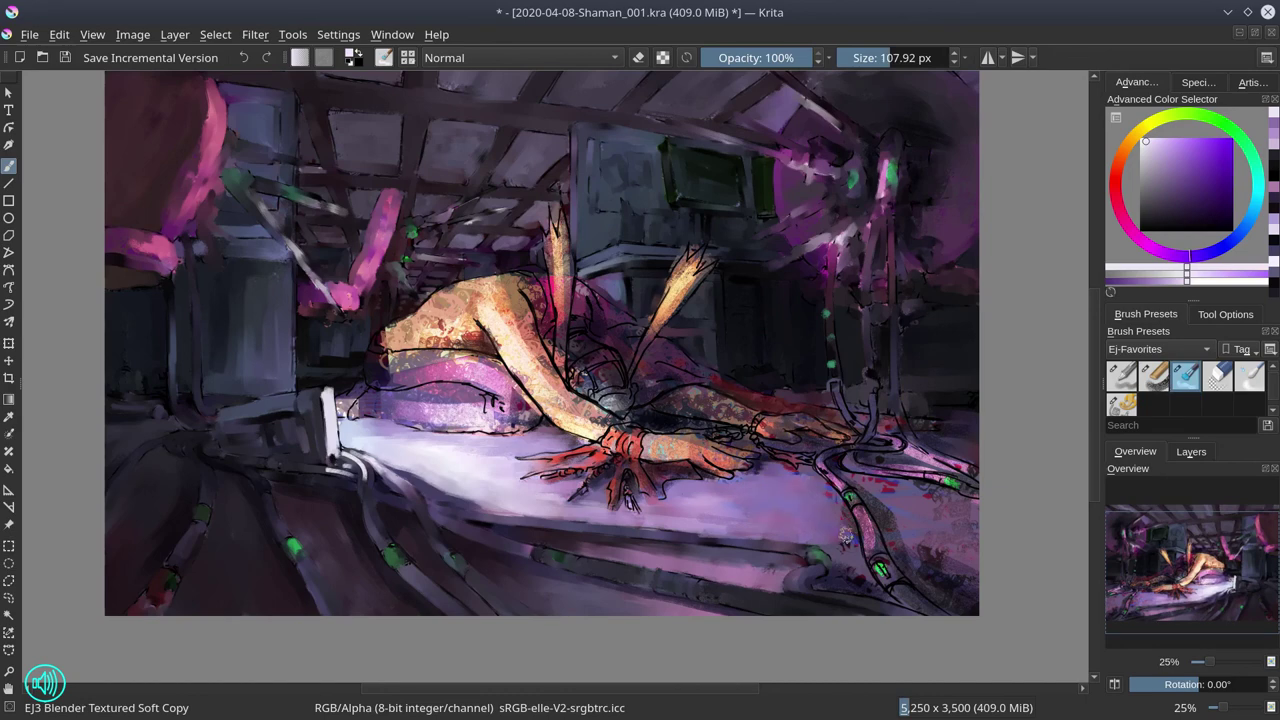
left_click_drag(845, 537, 815, 535, "shift")
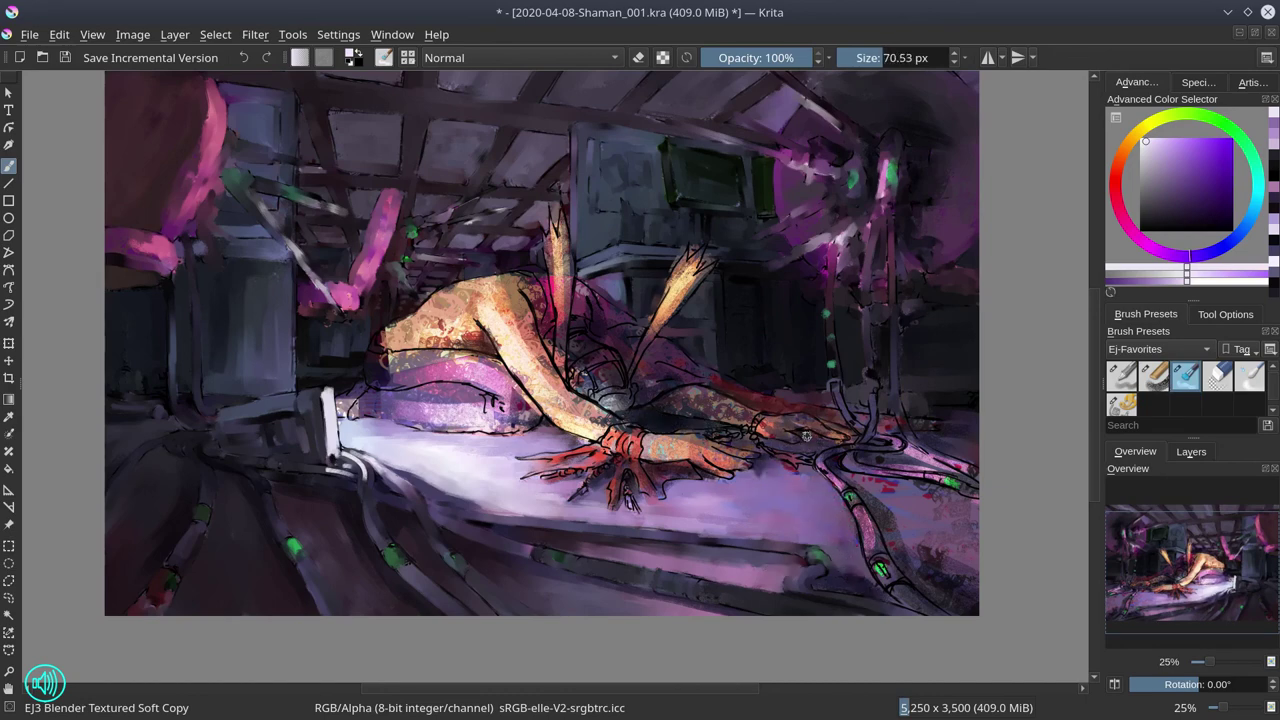
left_click_drag(855, 485, 935, 550, "shift")
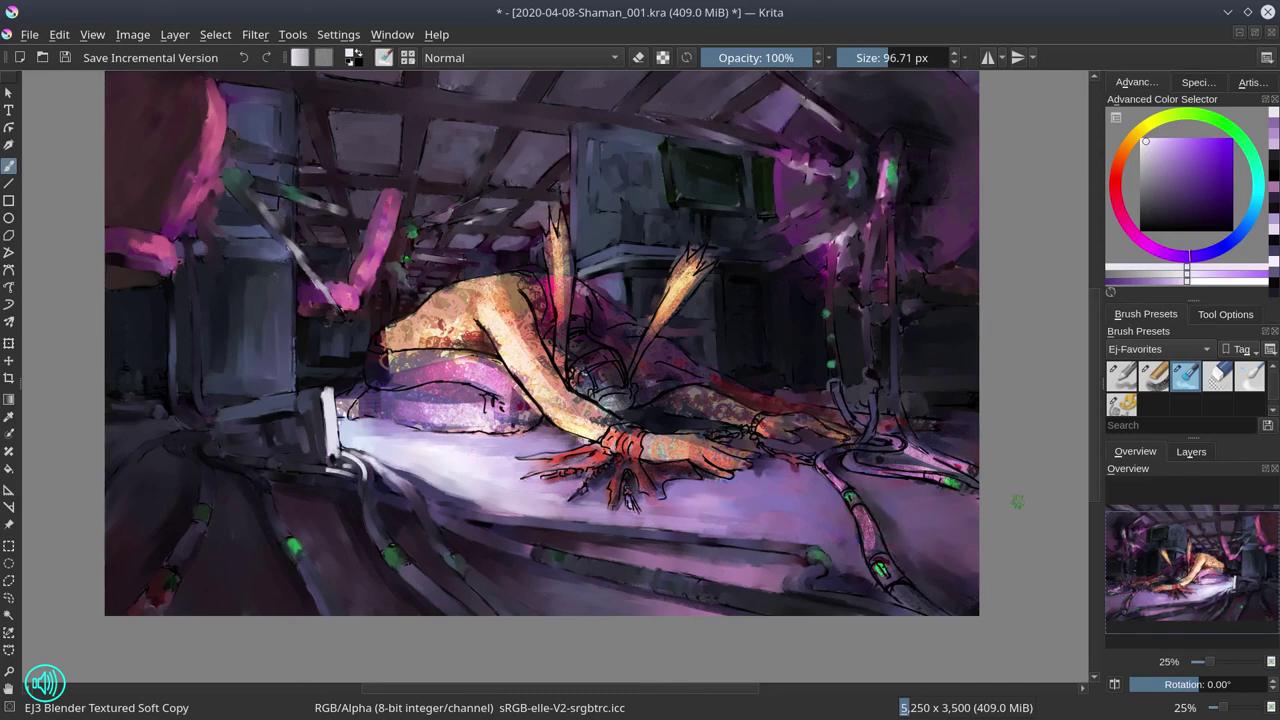
left_click(65, 57)
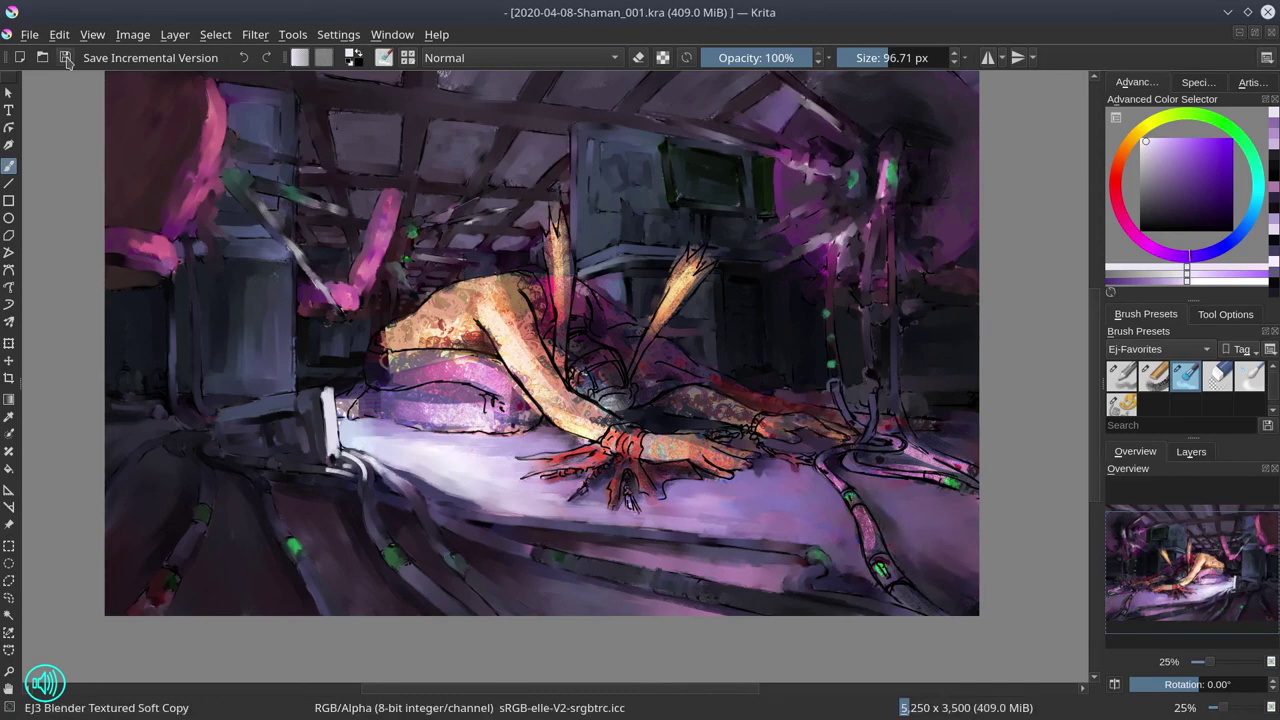
Darken the lower-right pink cable between the green lights and save again.
mouse_move(895, 461)
left_mouse_down("shift")
mouse_move(835, 380)
mouse_move(855, 392)
mouse_move(848, 408)
mouse_move(845, 391)
mouse_move(901, 420)
mouse_move(887, 424)
mouse_move(979, 430)
mouse_move(862, 457)
mouse_move(838, 393)
mouse_move(827, 454)
mouse_move(893, 448)
left_mouse_up("shift")
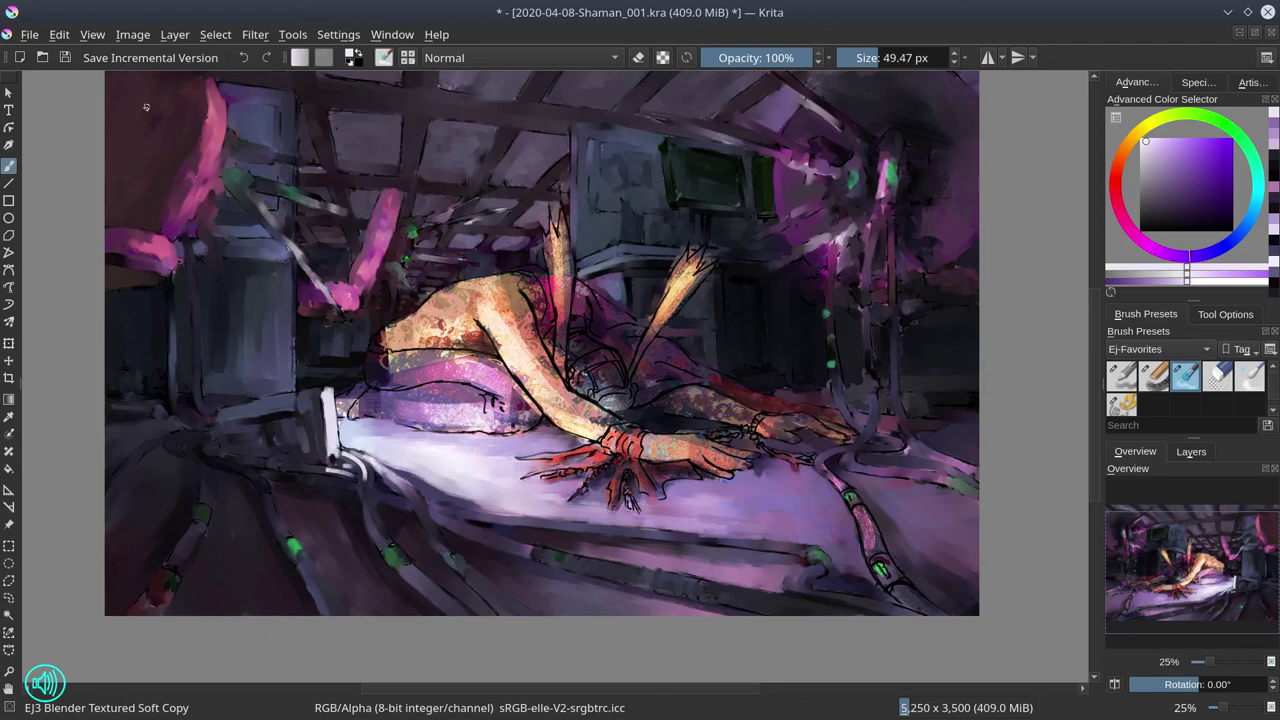
left_click(65, 57)
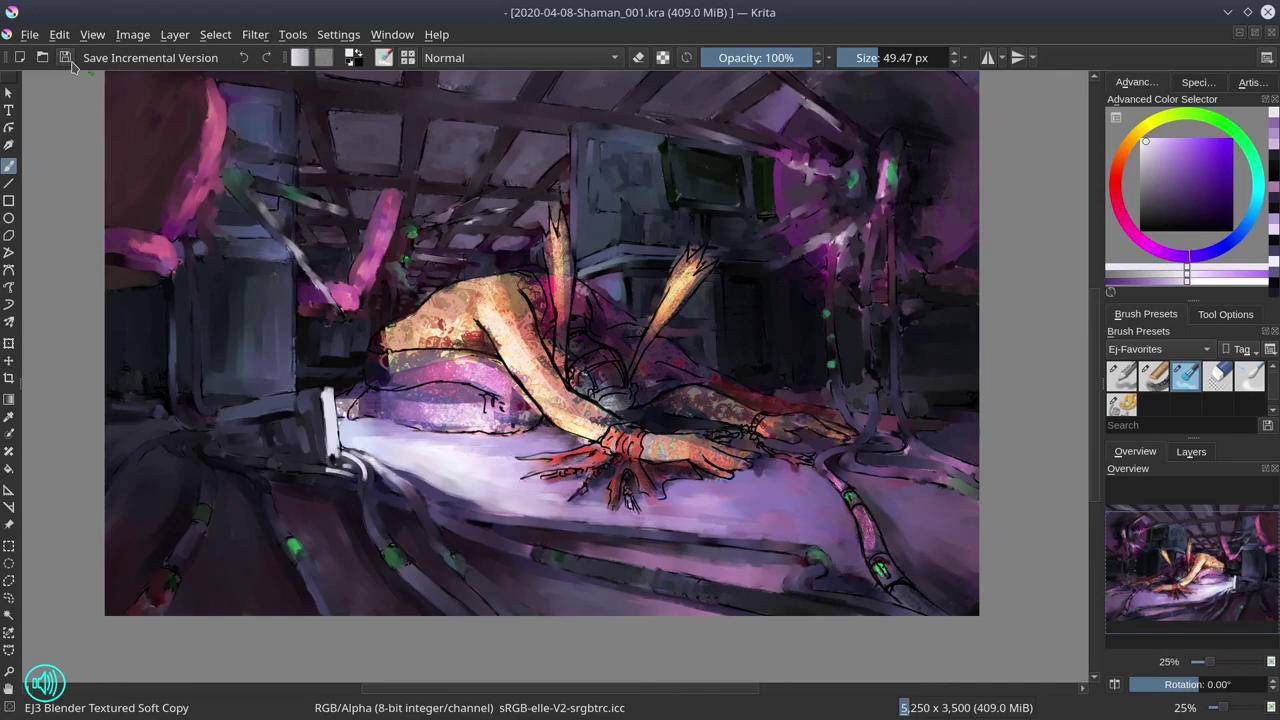
left_click_drag(866, 510, 858, 564)
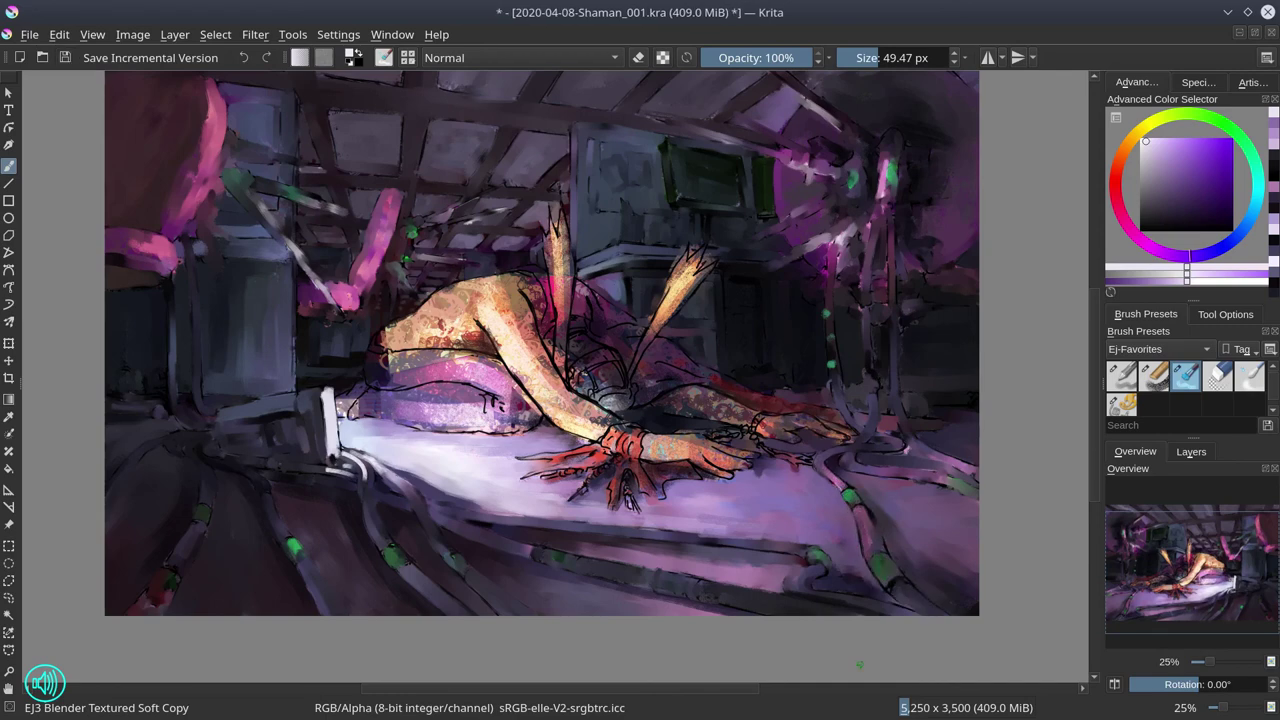
left_click(64, 58)
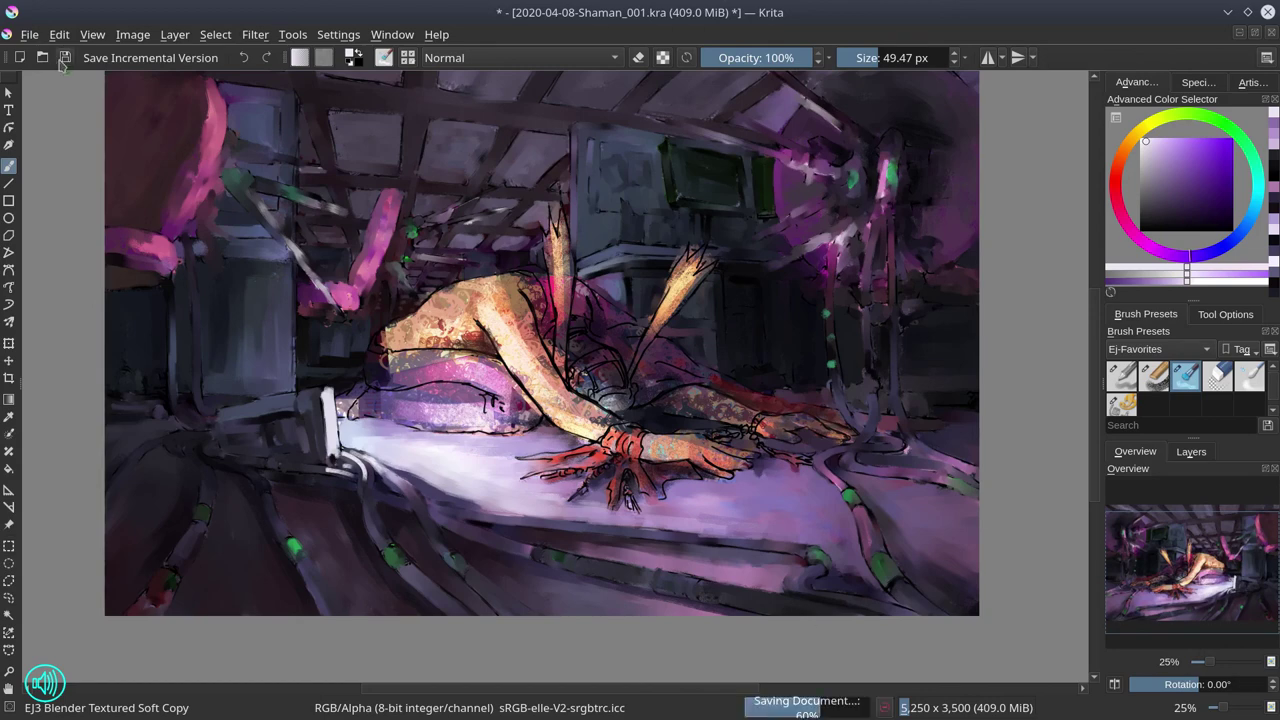
Smooth the textured skin on the figure's back, hip edge and outstretched fingers, then save.
left_click_drag(395, 335, 450, 300)
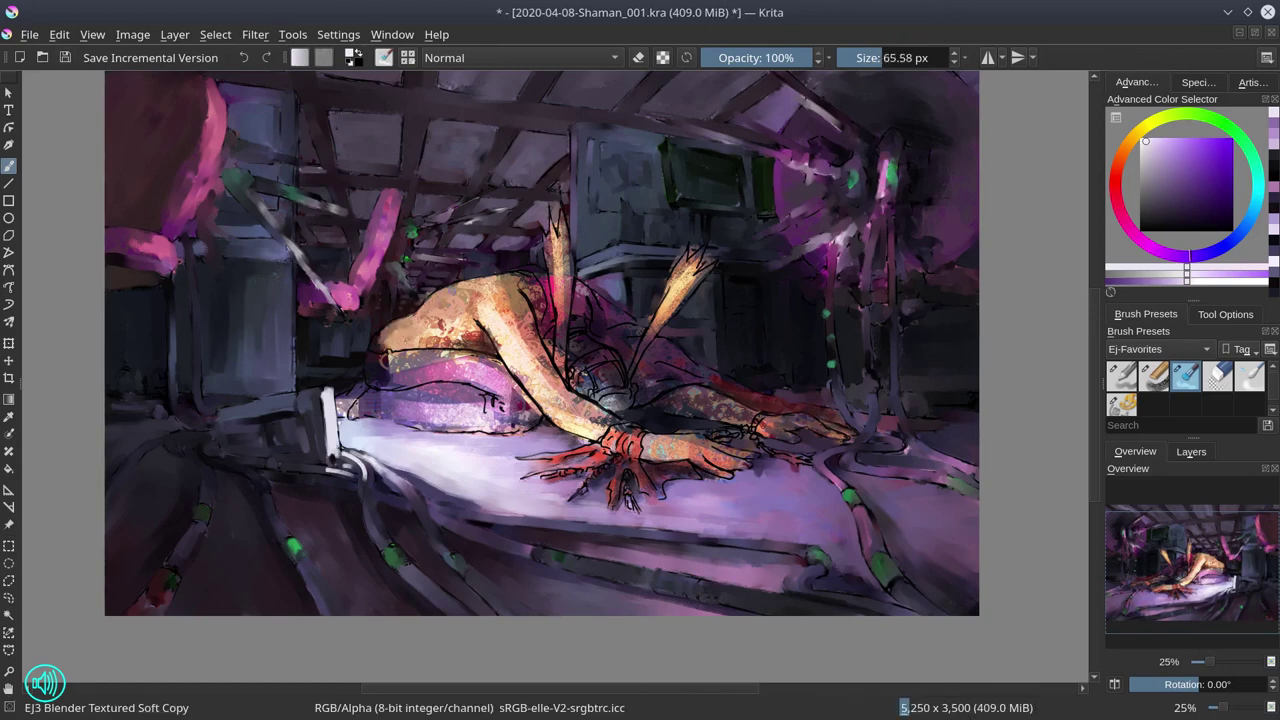
mouse_move(536, 312)
left_mouse_down()
mouse_move(478, 300)
mouse_move(540, 350)
mouse_move(450, 335)
mouse_move(503, 332)
mouse_move(535, 375)
mouse_move(525, 385)
mouse_move(598, 418)
mouse_move(567, 427)
left_mouse_up()
mouse_move(375, 358)
left_mouse_down()
mouse_move(405, 368)
mouse_move(475, 345)
mouse_move(395, 388)
mouse_move(505, 370)
mouse_move(535, 415)
mouse_move(535, 392)
mouse_move(352, 400)
mouse_move(530, 430)
mouse_move(505, 418)
left_mouse_up()
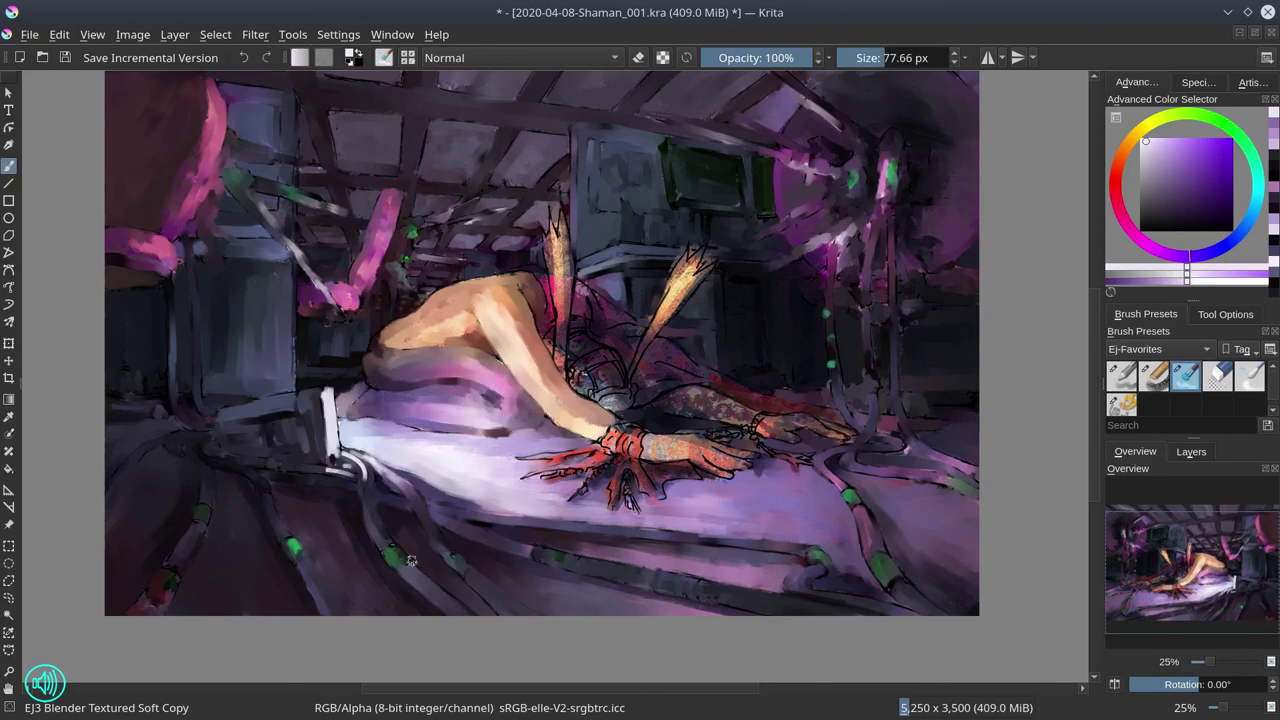
left_click_drag(615, 436, 595, 438)
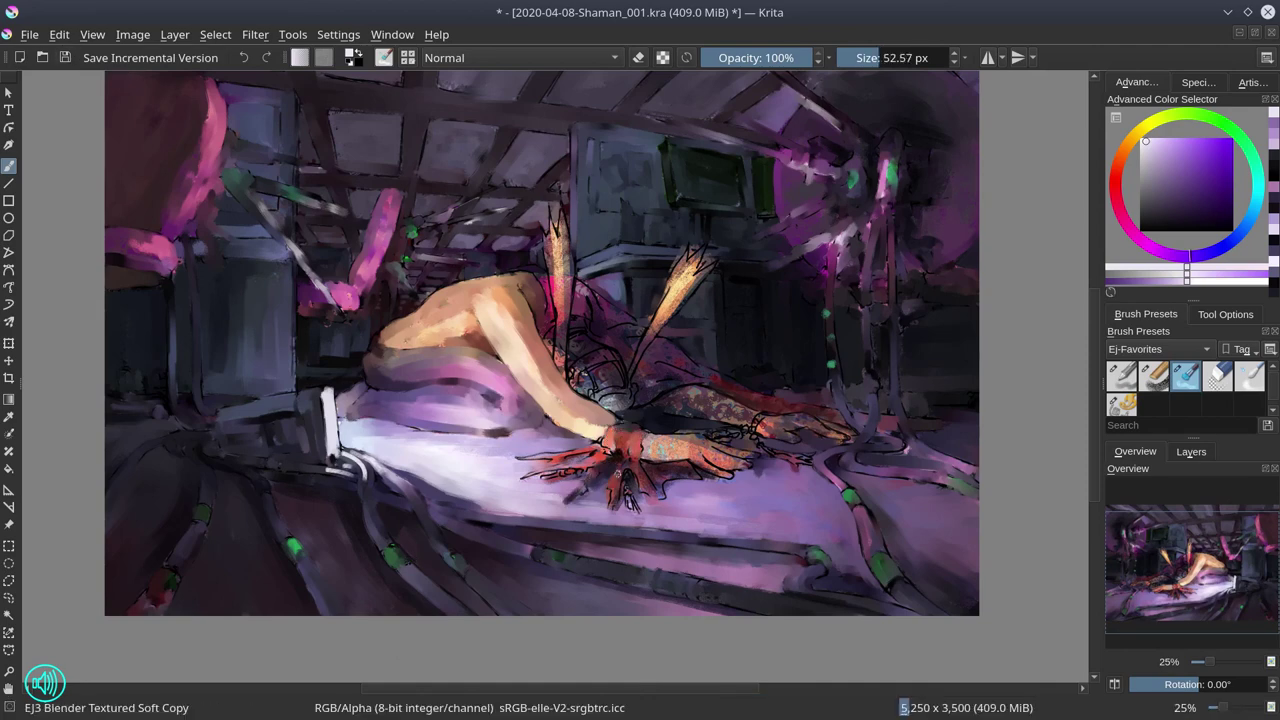
mouse_move(630, 500)
left_mouse_down()
mouse_move(633, 462)
mouse_move(578, 470)
mouse_move(668, 482)
mouse_move(543, 398)
mouse_move(551, 417)
mouse_move(745, 465)
left_mouse_up()
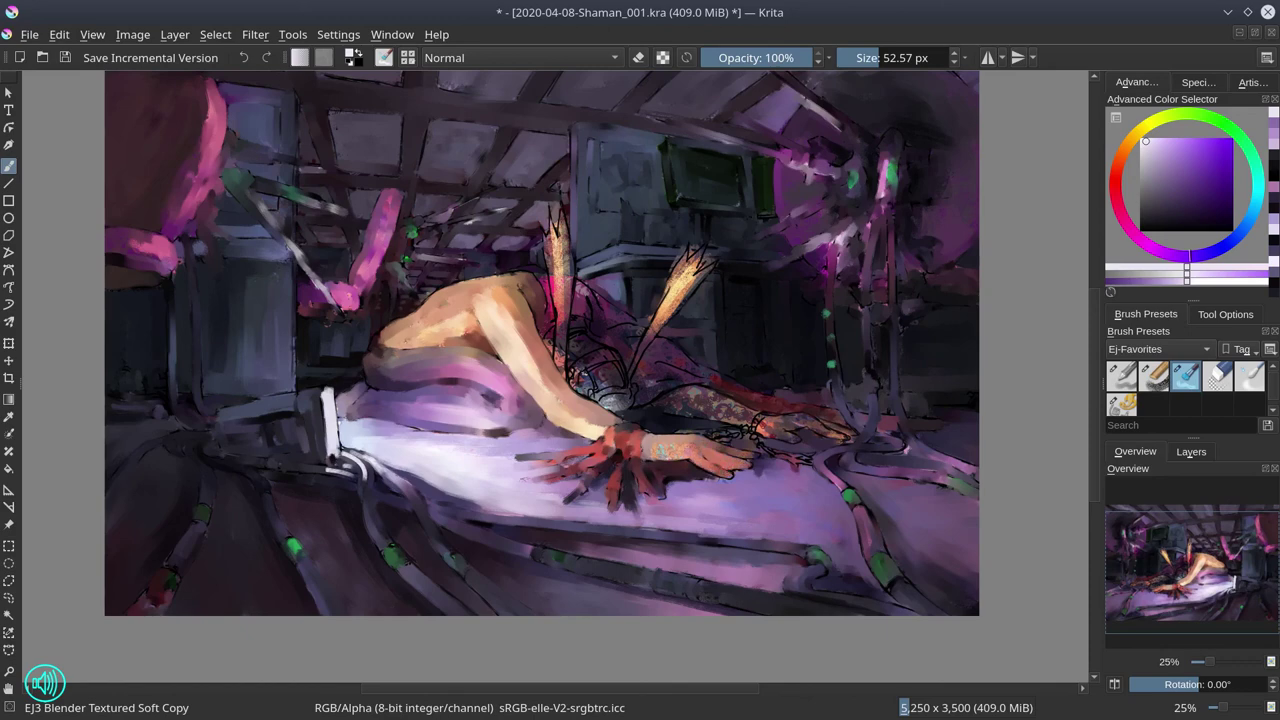
left_click(65, 57)
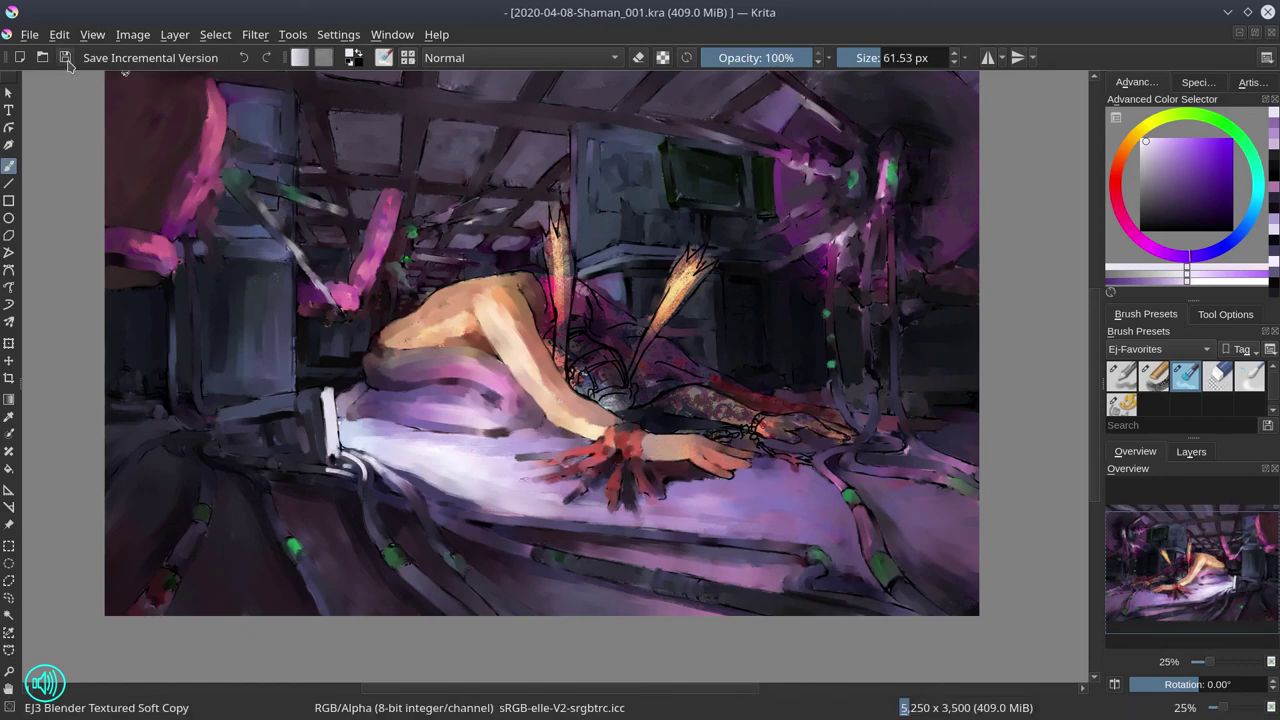
Paint around the head, add dark reddish strokes above the arm, and lighten the hand.
mouse_move(550, 320)
left_mouse_down()
mouse_move(538, 268)
mouse_move(550, 332)
left_mouse_up()
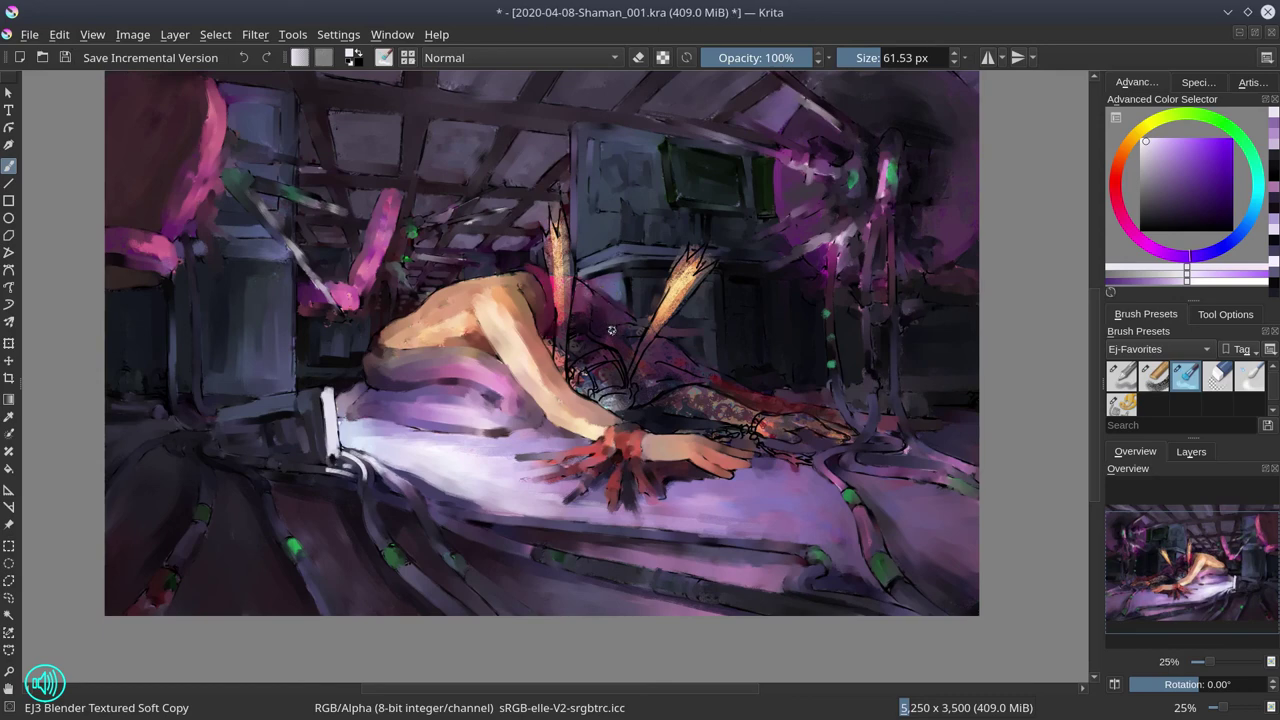
mouse_move(672, 358)
left_mouse_down()
mouse_move(647, 398)
mouse_move(743, 390)
mouse_move(781, 410)
left_mouse_up()
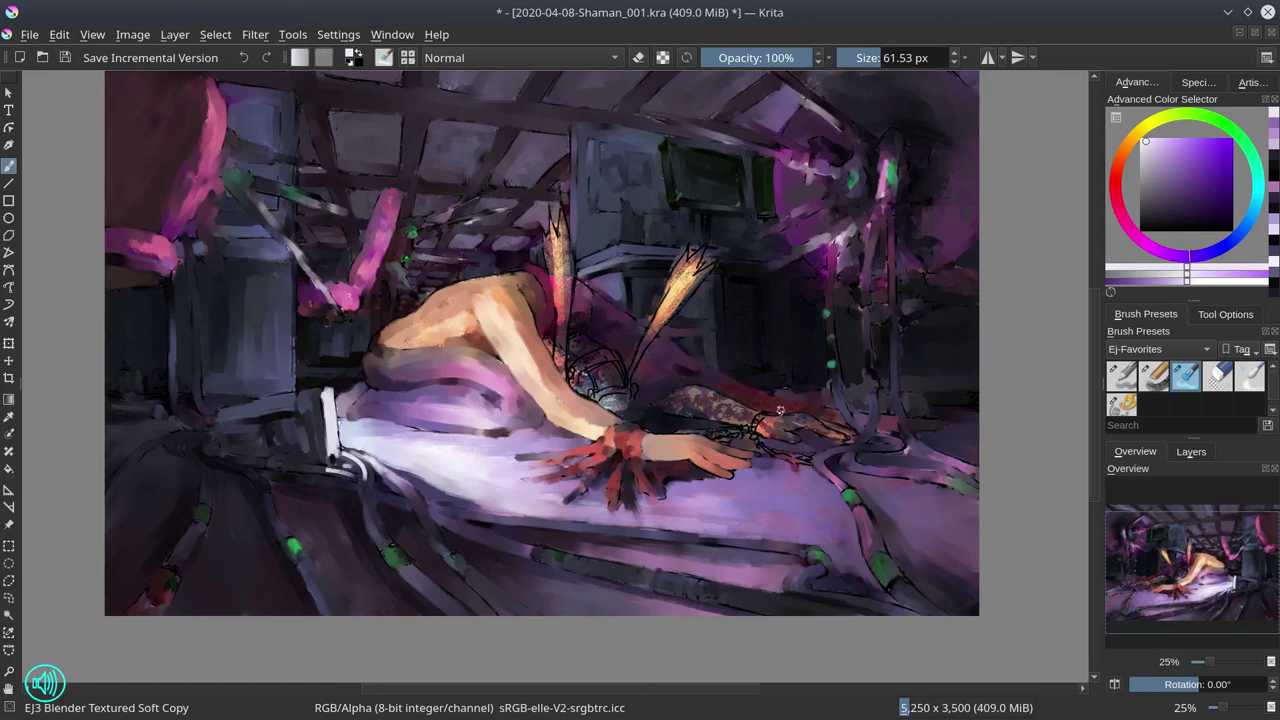
left_click(68, 55)
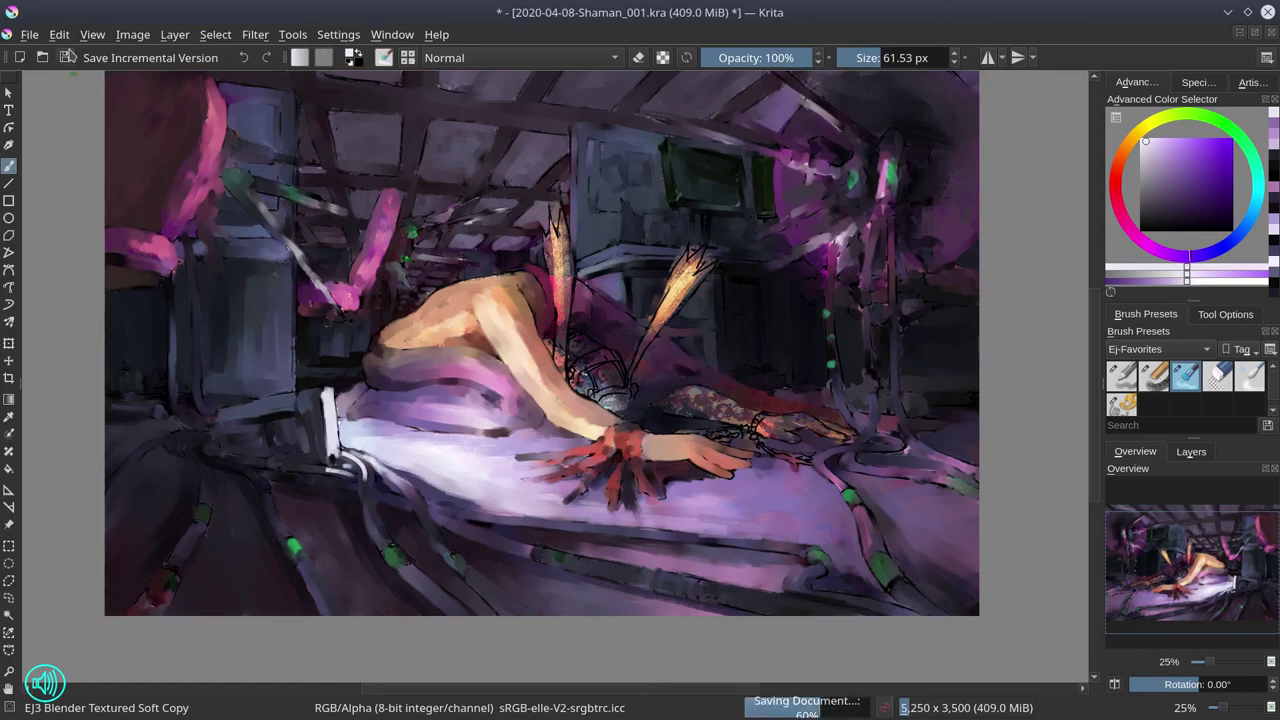
key("bracketleft")
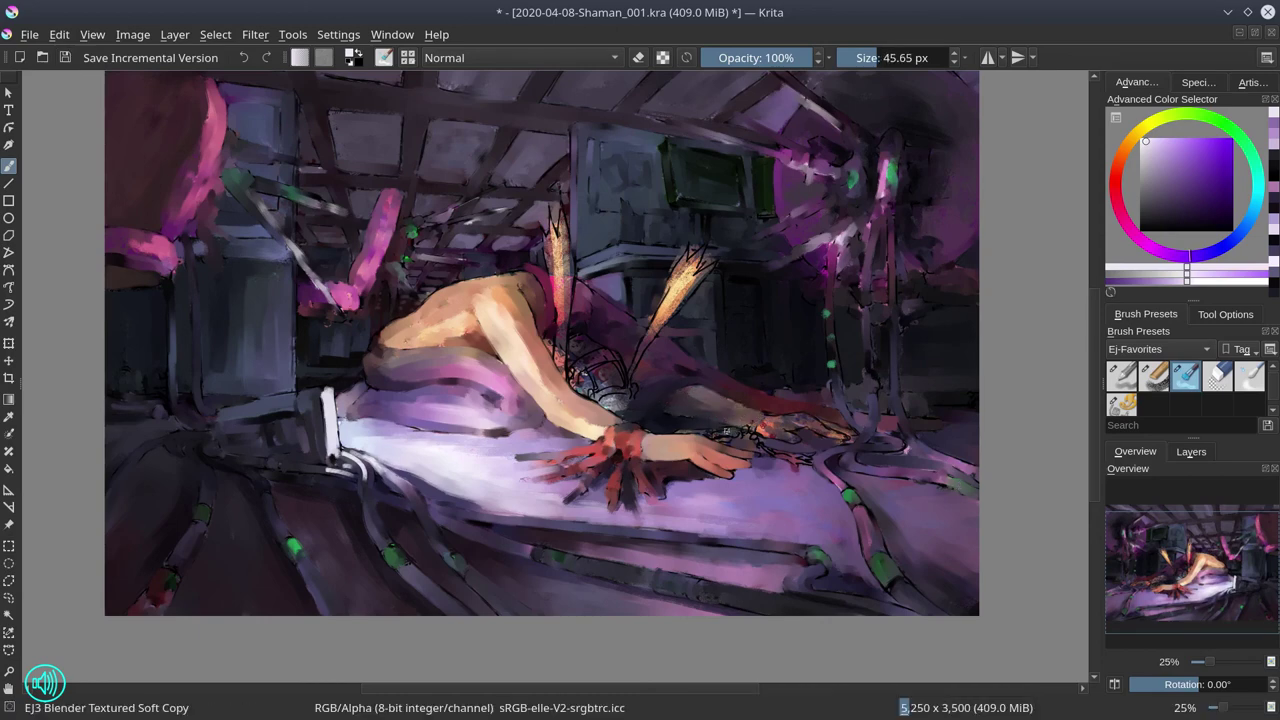
left_click_drag(774, 428, 793, 424)
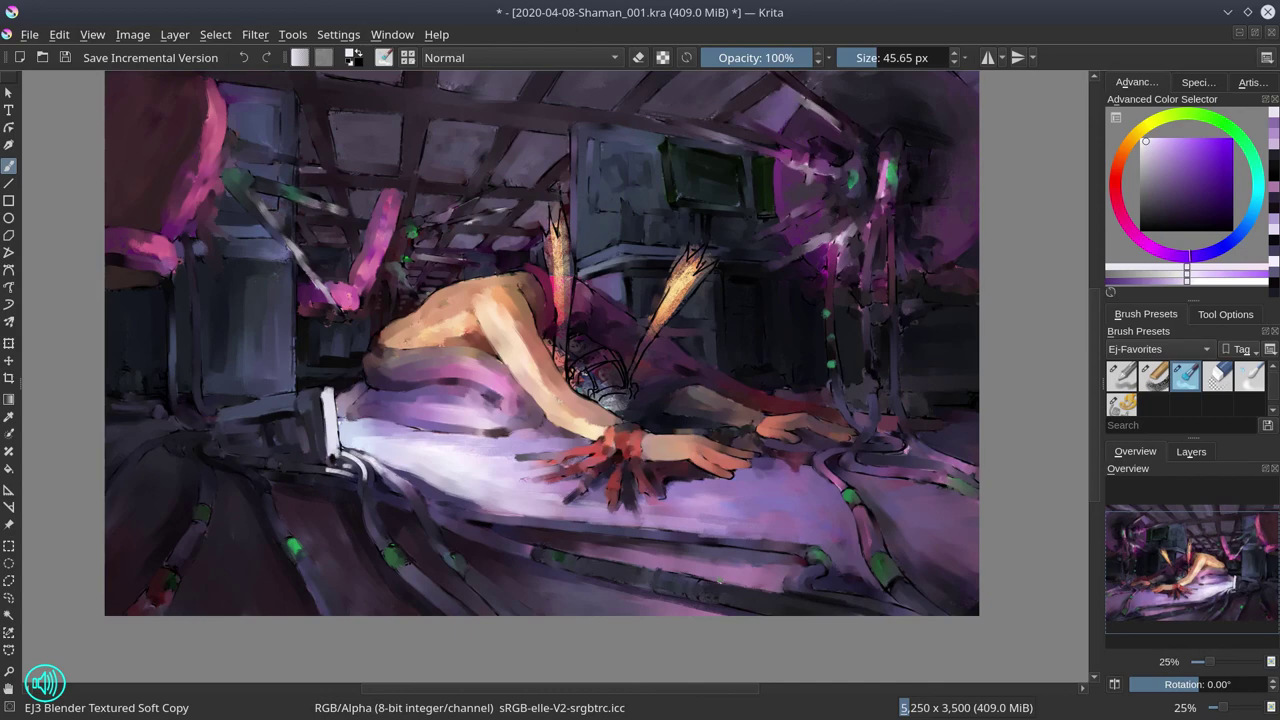
Paint dark EJ2 Chalk Grainy strokes over the helmet and save.
key("slash")
left_click(652, 306, "ctrl")
mouse_move(546, 342)
left_mouse_down()
mouse_move(586, 394)
mouse_move(640, 410)
mouse_move(630, 418)
left_mouse_up()
left_click(65, 57)
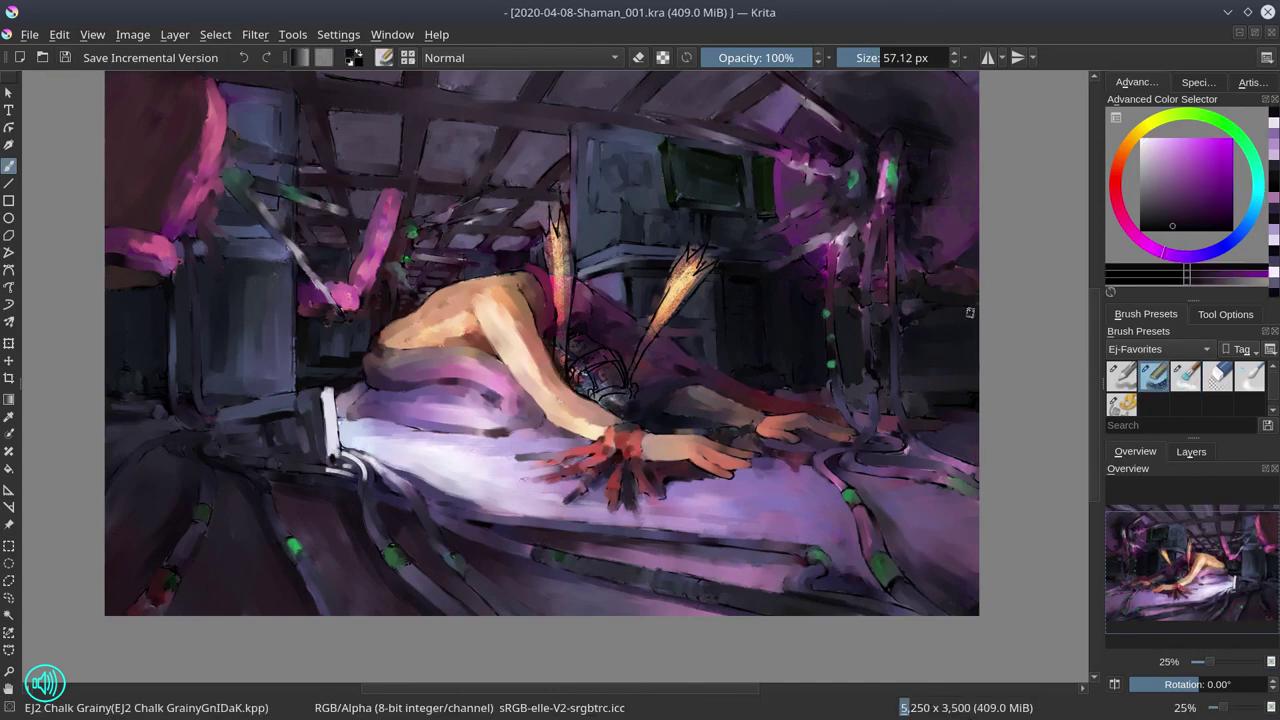
Blend the raised arm brighter, smooth the helmet and brighten the feather-like spike, then save.
key("slash")
left_click_drag(562, 366, 563, 281)
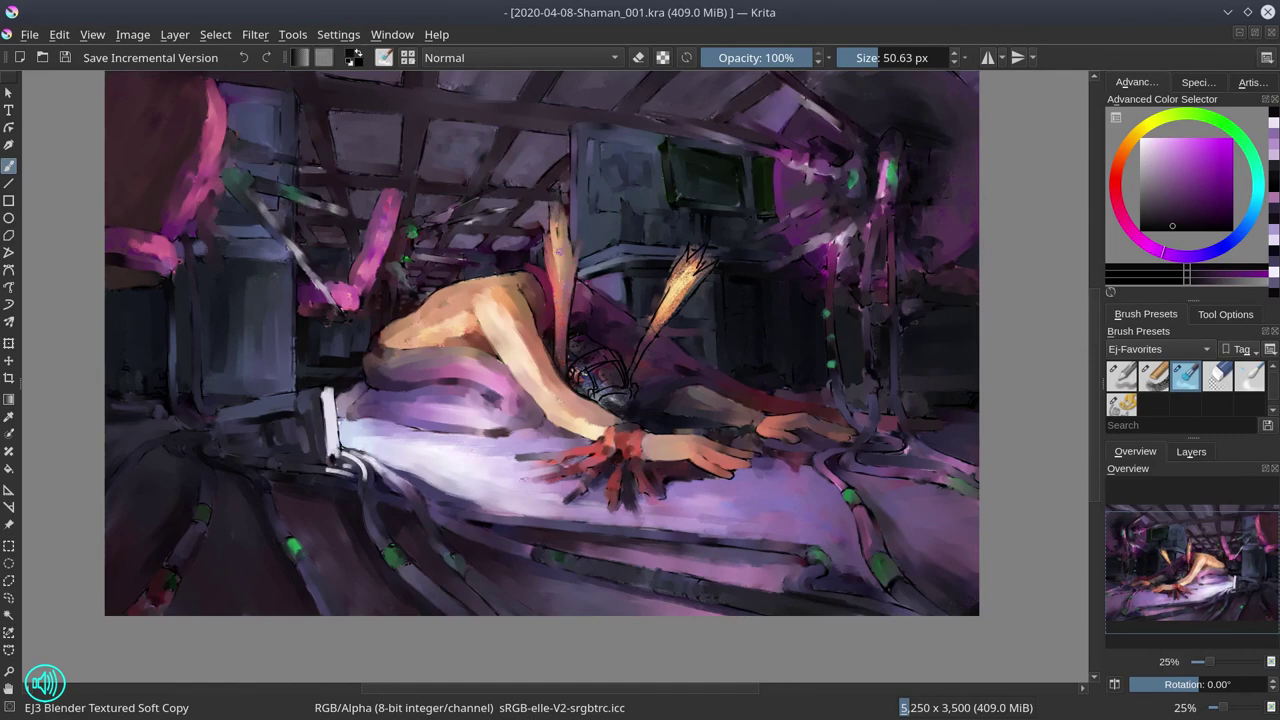
mouse_move(600, 372)
left_mouse_down()
mouse_move(592, 396)
mouse_move(628, 400)
left_mouse_up()
mouse_move(680, 300)
left_mouse_down()
mouse_move(700, 250)
mouse_move(630, 380)
left_mouse_up()
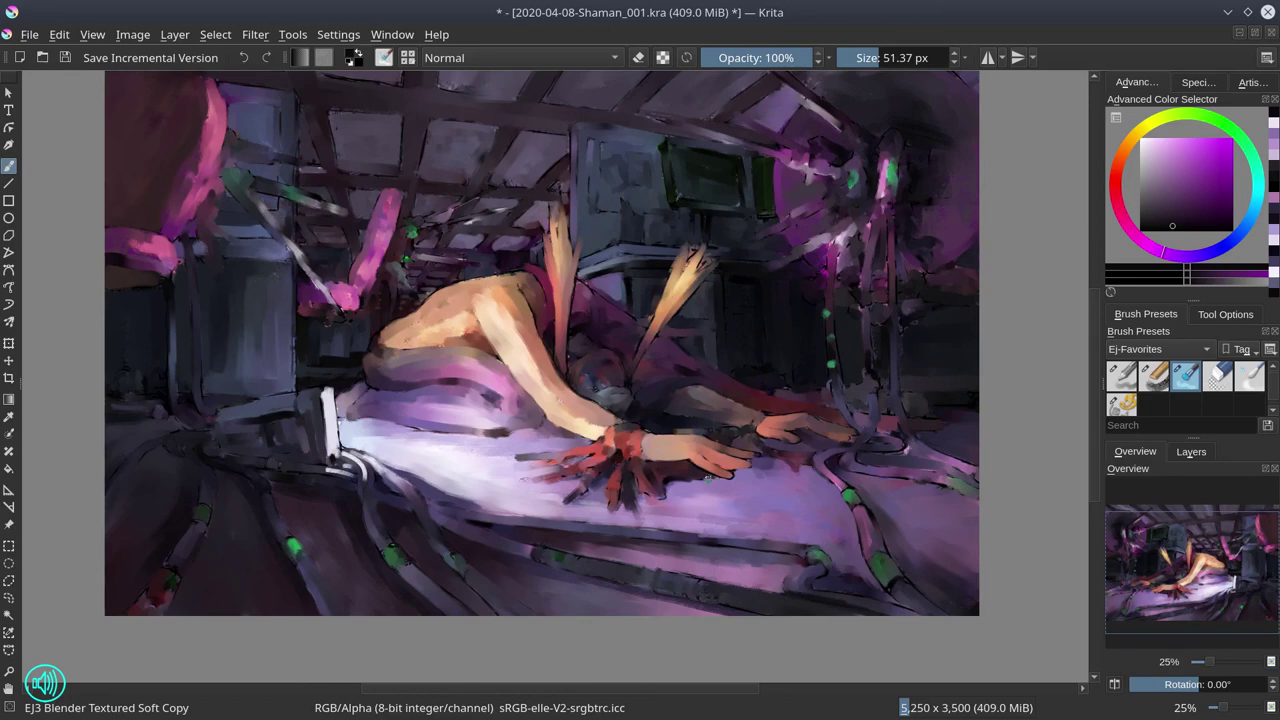
left_click(64, 58)
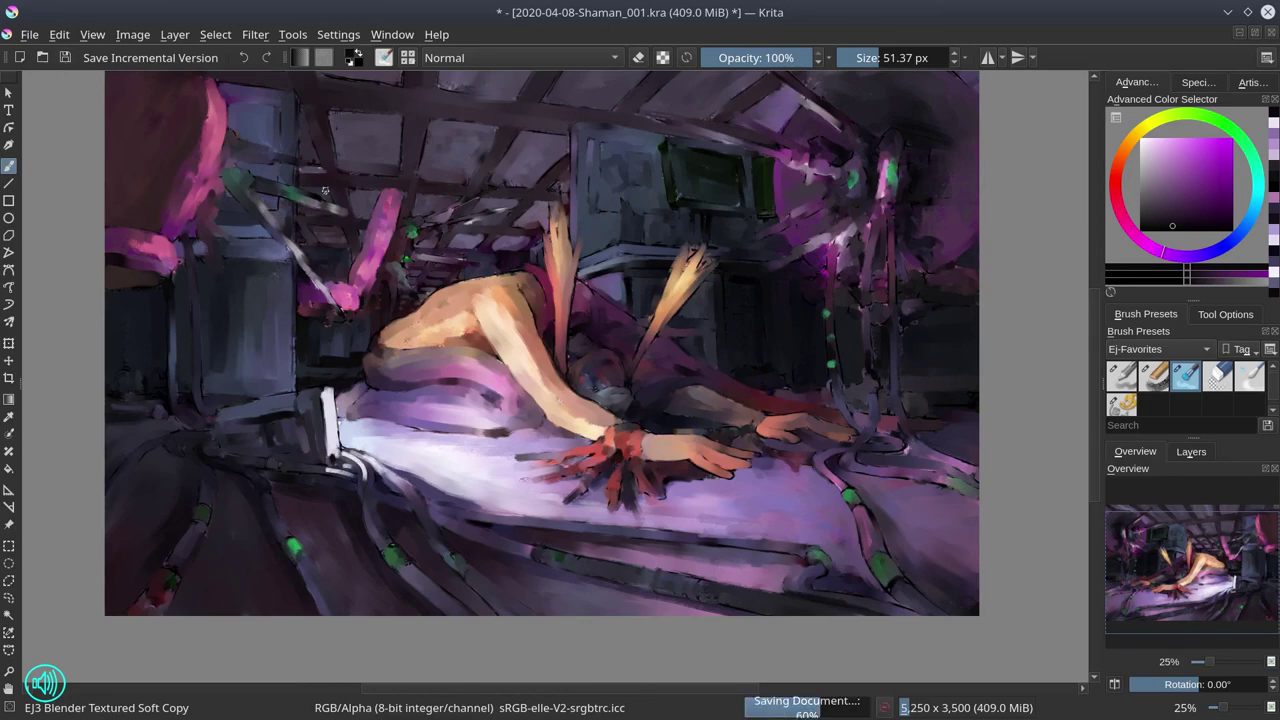
mouse_move(440, 206)
left_mouse_down()
mouse_move(465, 258)
mouse_move(445, 258)
mouse_move(527, 272)
mouse_move(479, 309)
mouse_move(363, 305)
mouse_move(412, 336)
mouse_move(392, 342)
mouse_move(397, 325)
mouse_move(380, 320)
mouse_move(365, 334)
mouse_move(475, 256)
left_mouse_up()
key("slash")
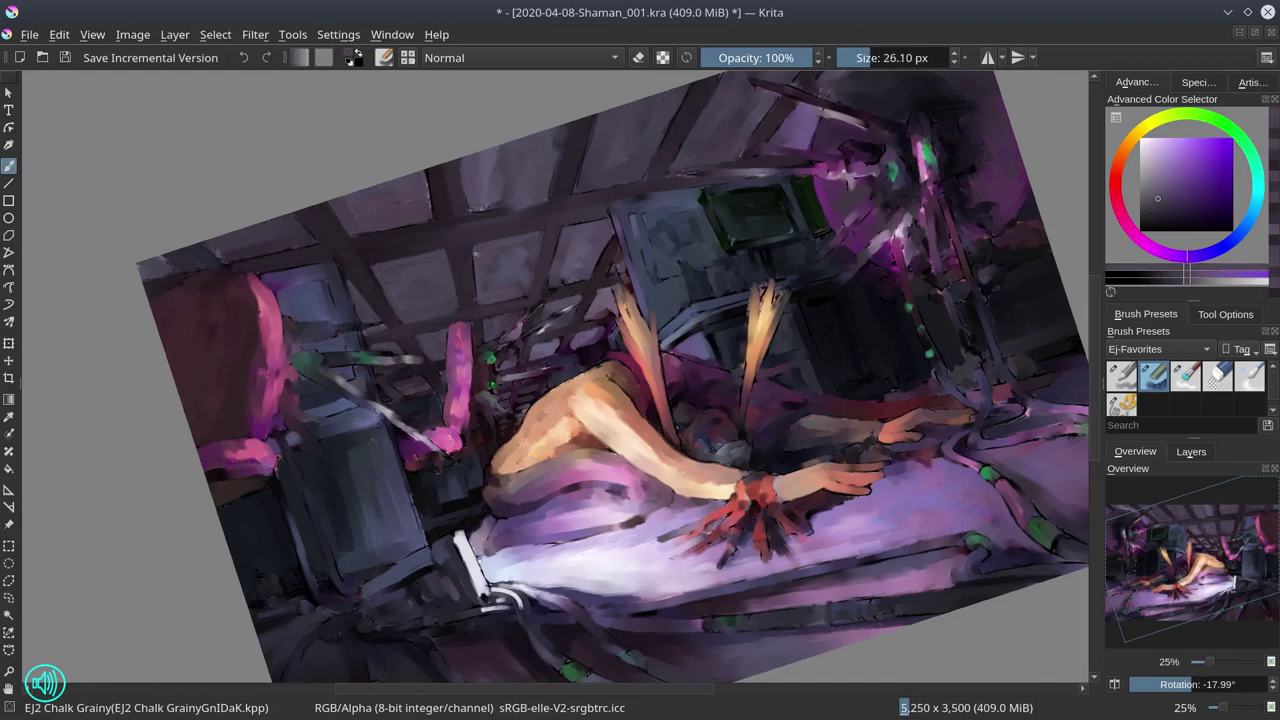
Save the repainted room scene with the toolbar Save button.
left_click(65, 57)
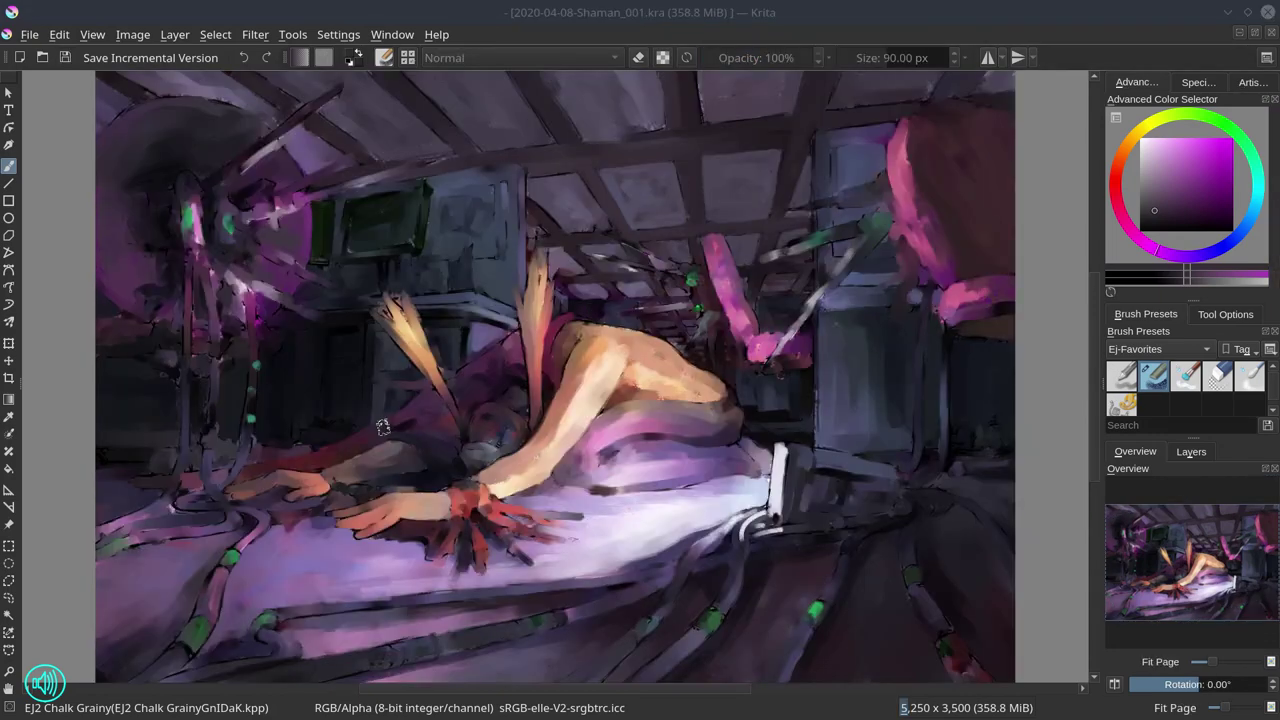
Zoom in on the ceiling and sample dark blue-purple and dark magenta tones from it.
scroll(383, 427, "up", 5)
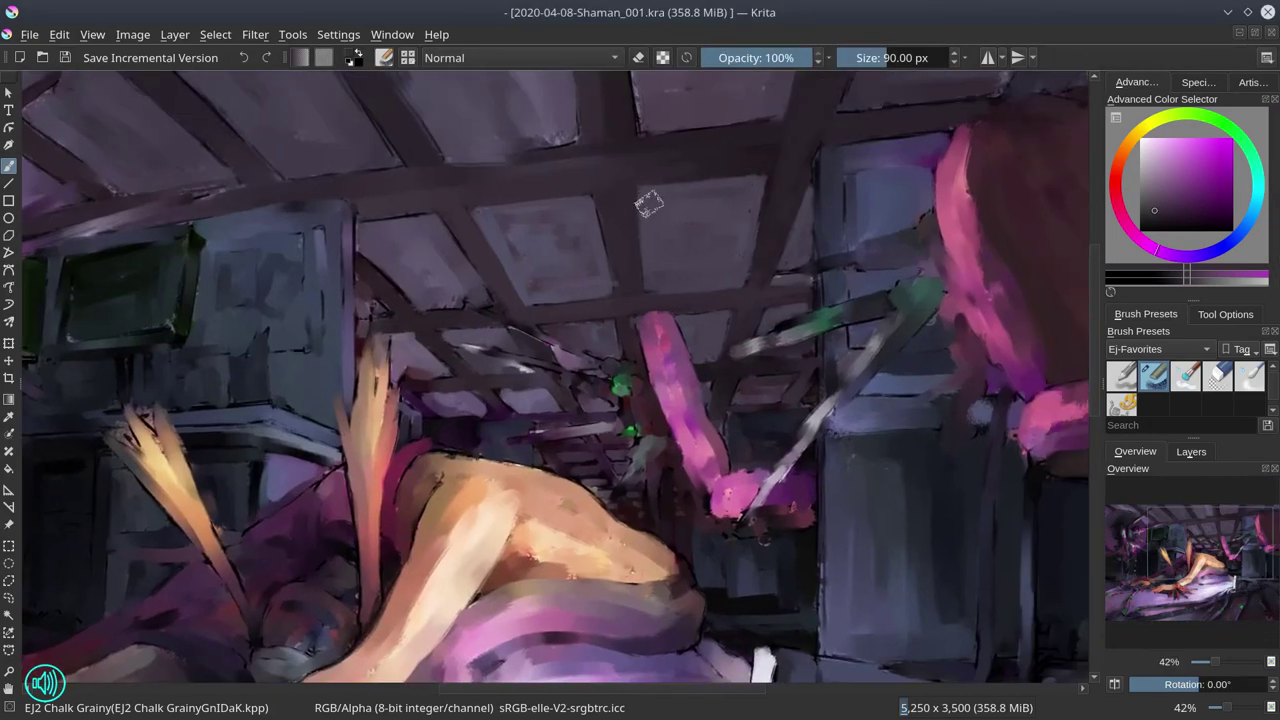
key("bracketleft")
key("bracketleft")
key("bracketleft")
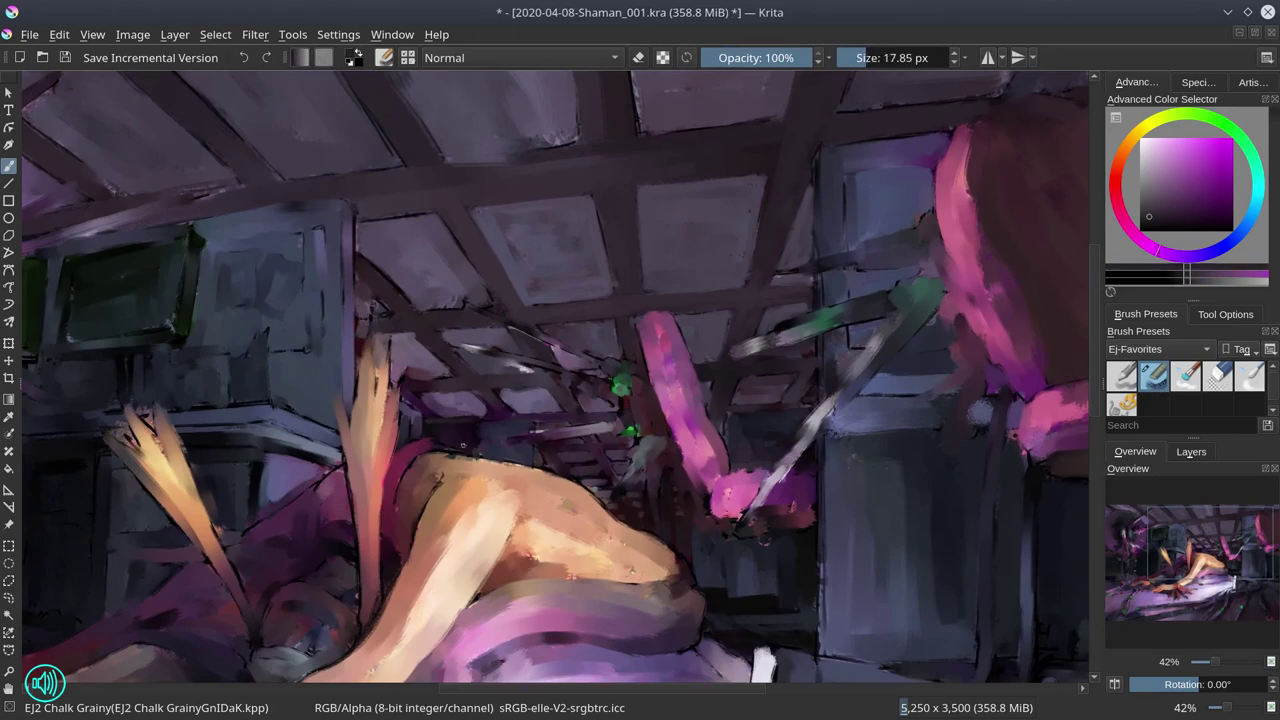
left_click(483, 425, "ctrl")
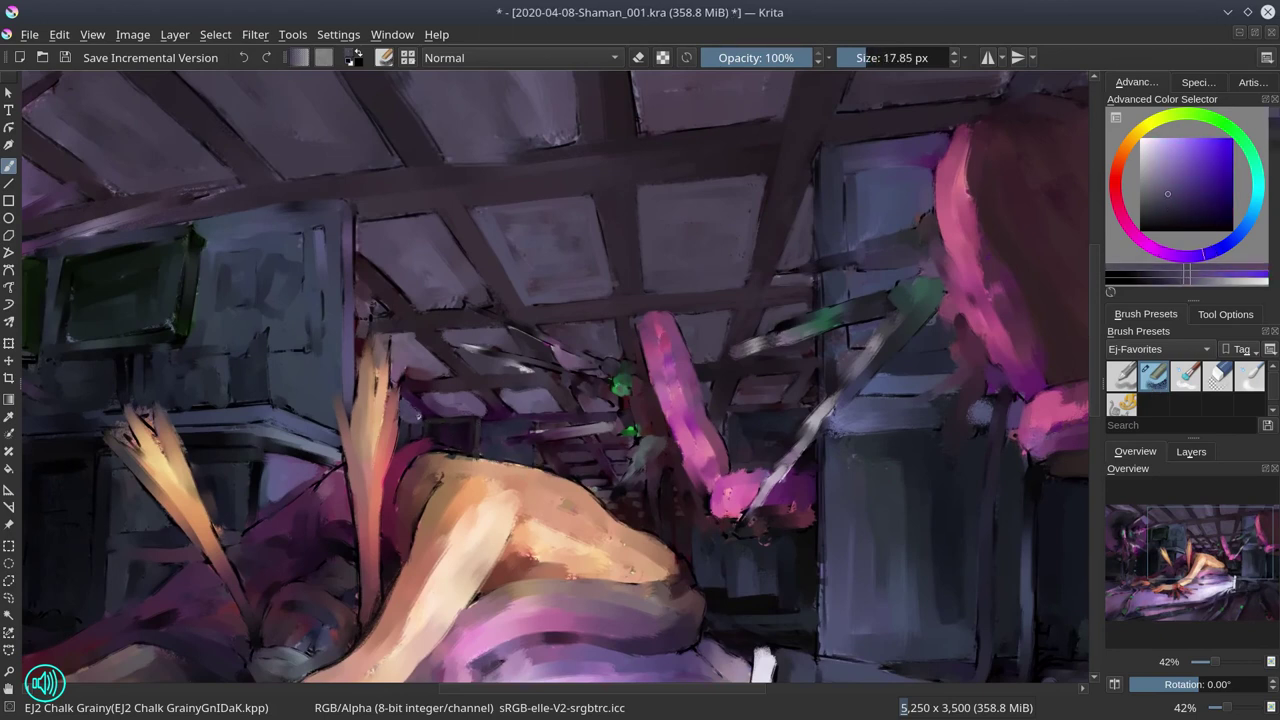
left_click(420, 418, "ctrl")
left_click(453, 470, "ctrl")
left_click(574, 462, "ctrl")
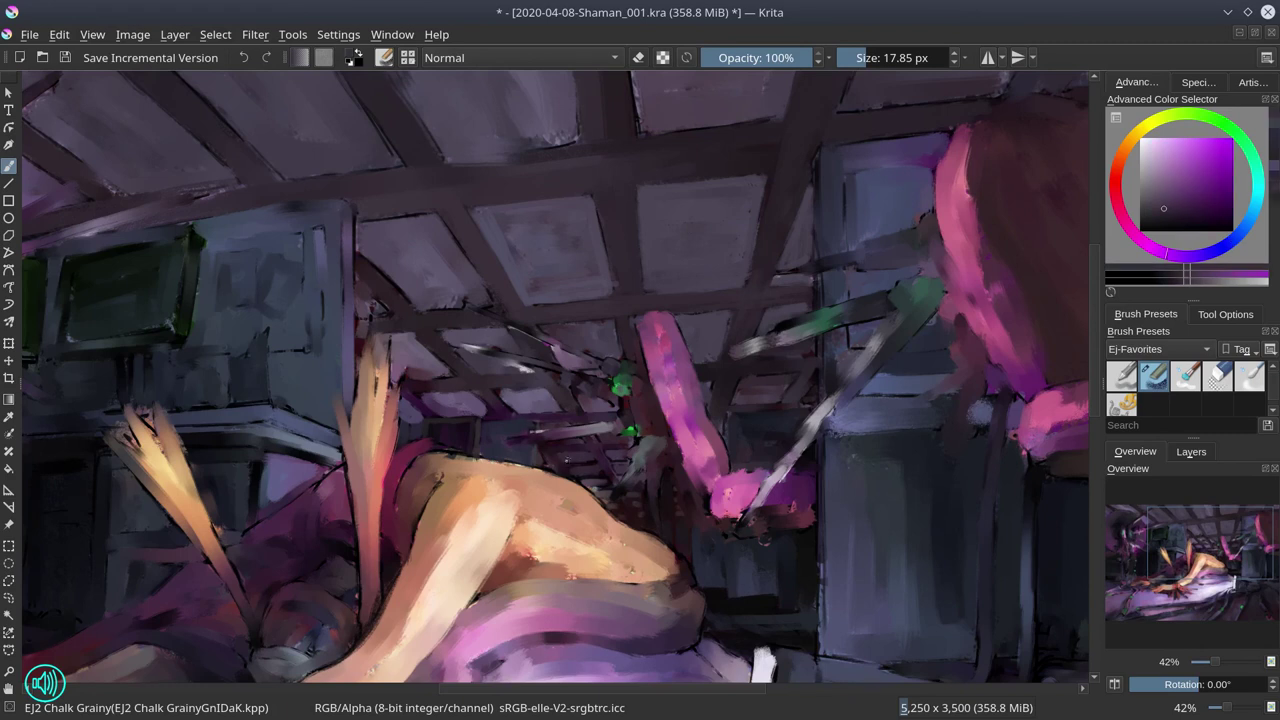
key("bracketleft")
left_click(576, 466, "ctrl")
left_click(577, 468, "ctrl")
left_click(577, 470, "ctrl")
Sample pinker magenta tones near the mechanical arm while adjusting the brush size.
left_click(643, 501, "ctrl")
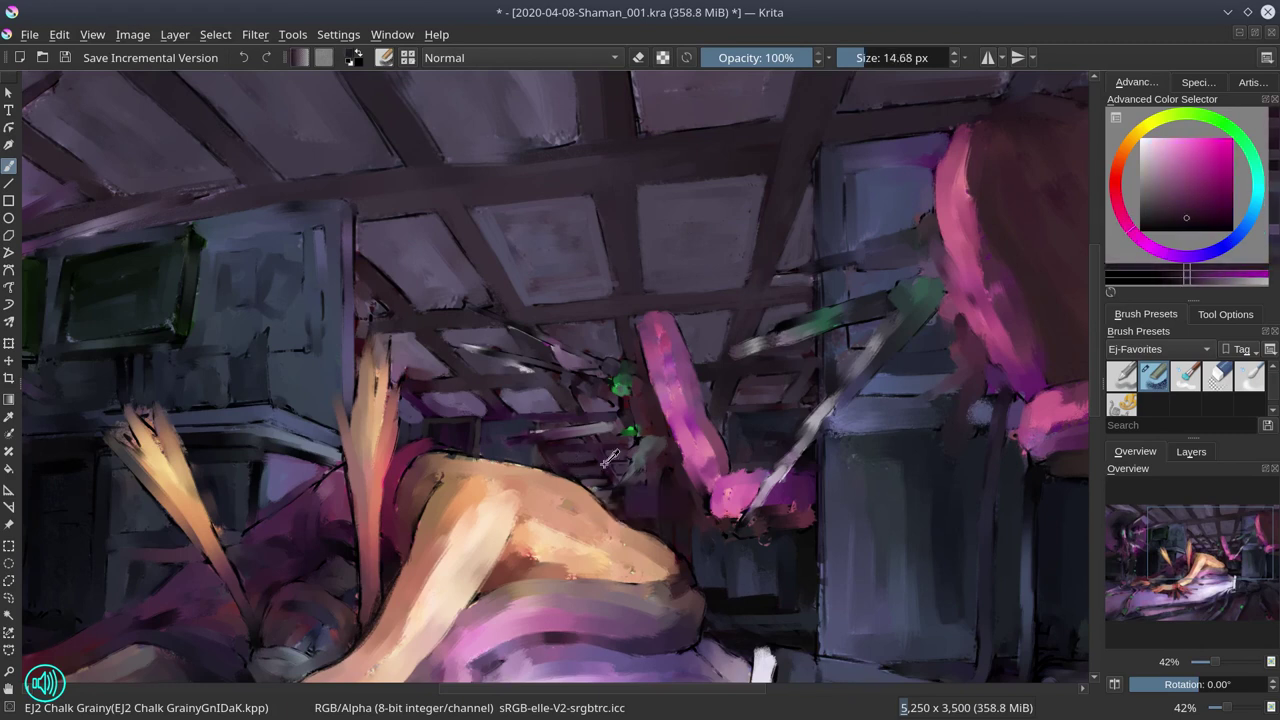
key("bracketleft")
left_click(643, 500, "ctrl")
left_click(645, 500, "ctrl")
left_click(643, 499, "ctrl")
key("bracketright")
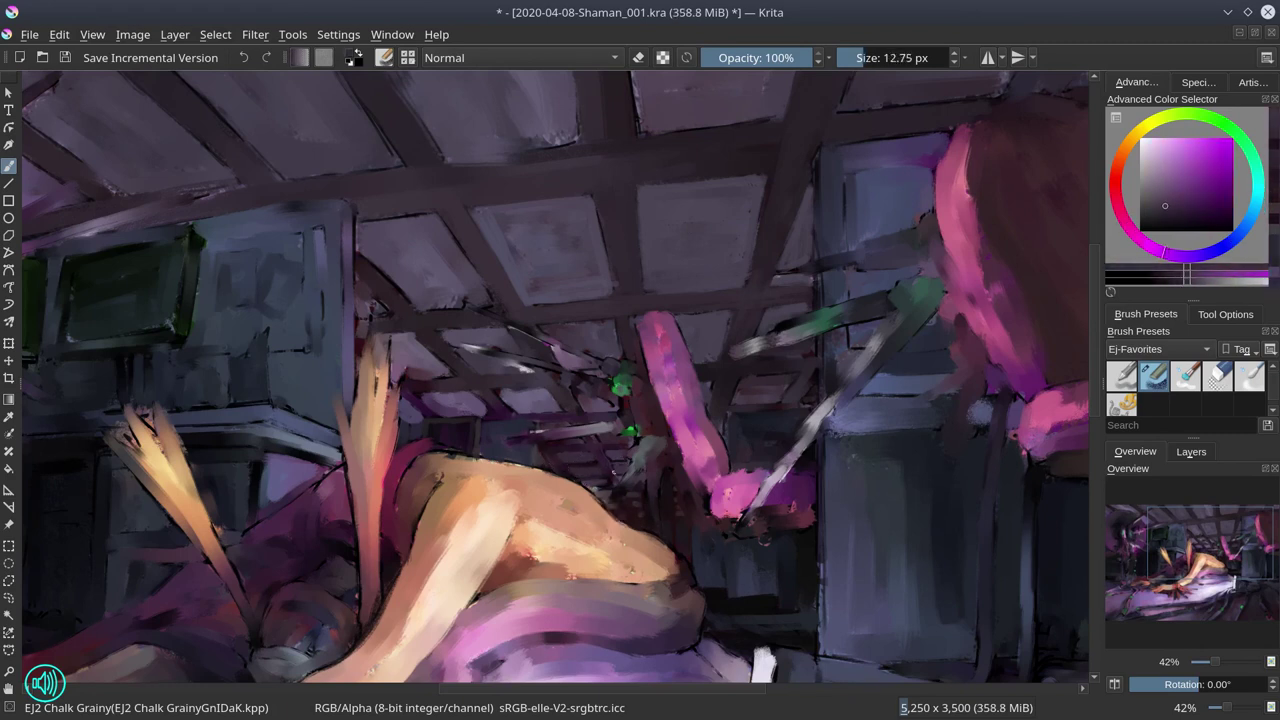
left_click(640, 495, "ctrl")
left_click(626, 476, "ctrl")
left_click(625, 488, "ctrl")
left_click(626, 489, "ctrl")
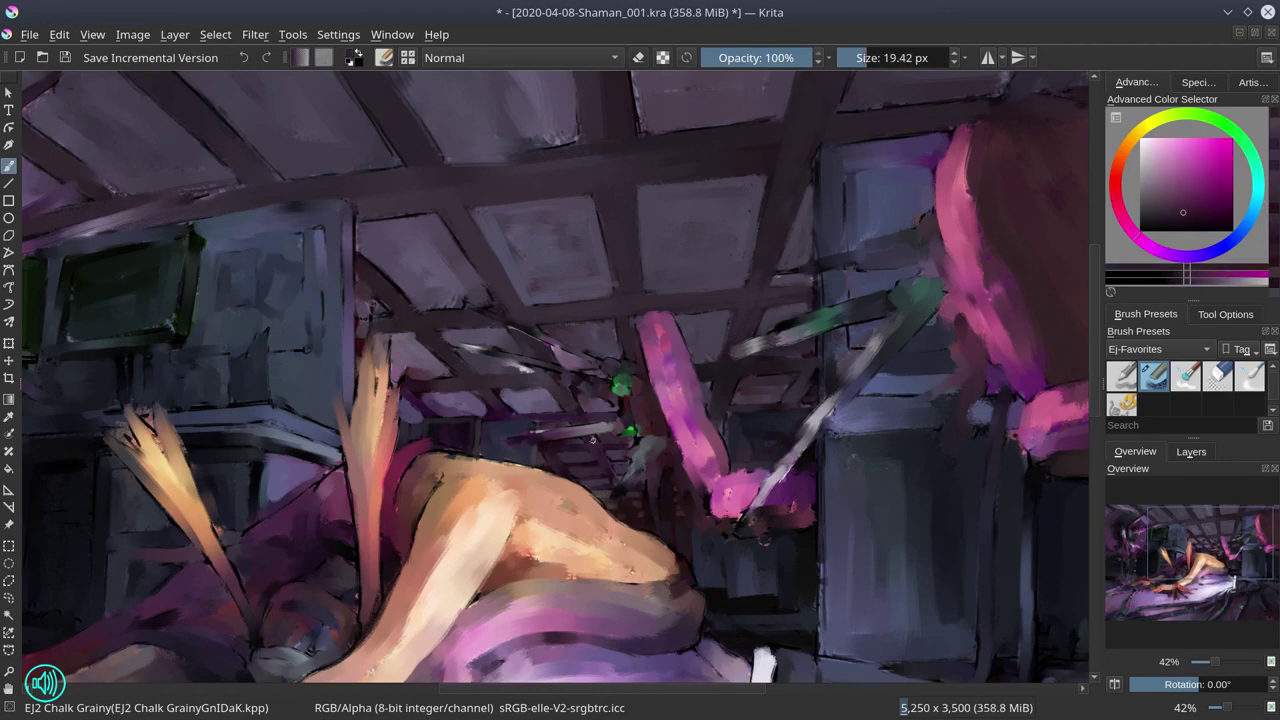
key("bracketright")
left_click(645, 496, "ctrl")
left_click(662, 503, "ctrl")
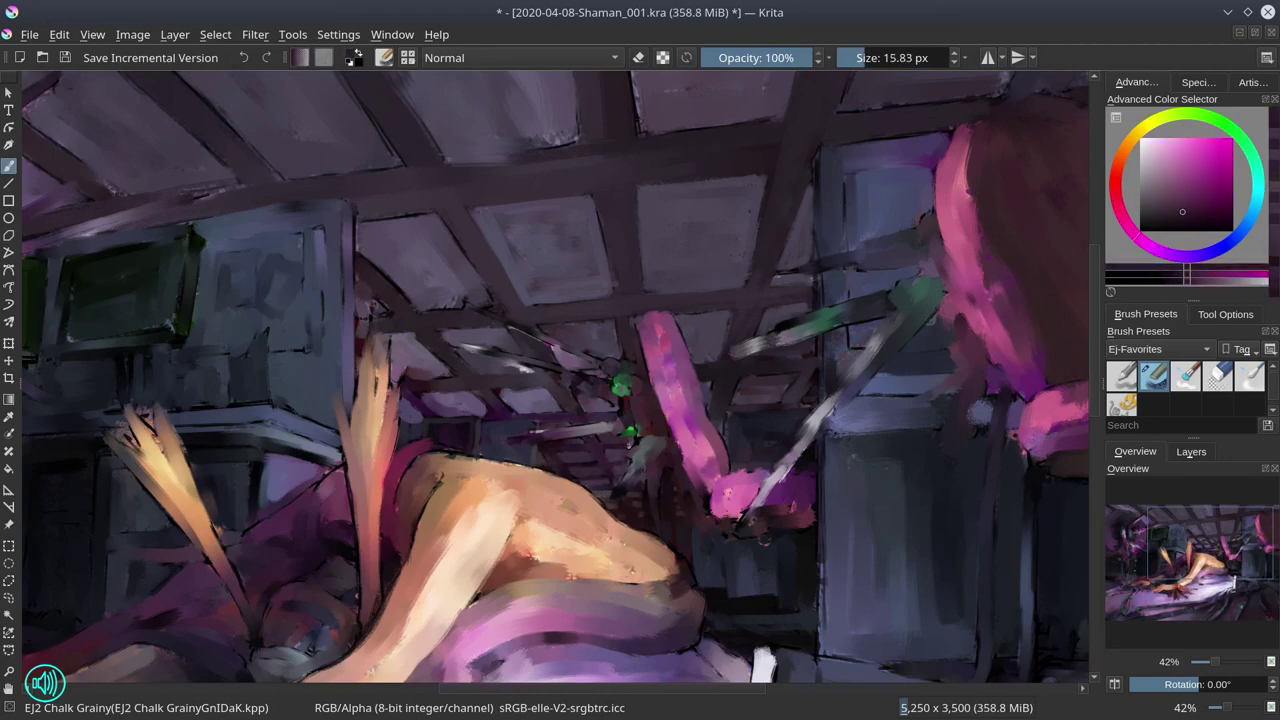
key("bracketright")
Pick violet and nearby ceiling colours and size the brush for the ceiling strokes.
left_click(562, 446, "ctrl")
left_click(596, 414, "ctrl")
key("bracketright")
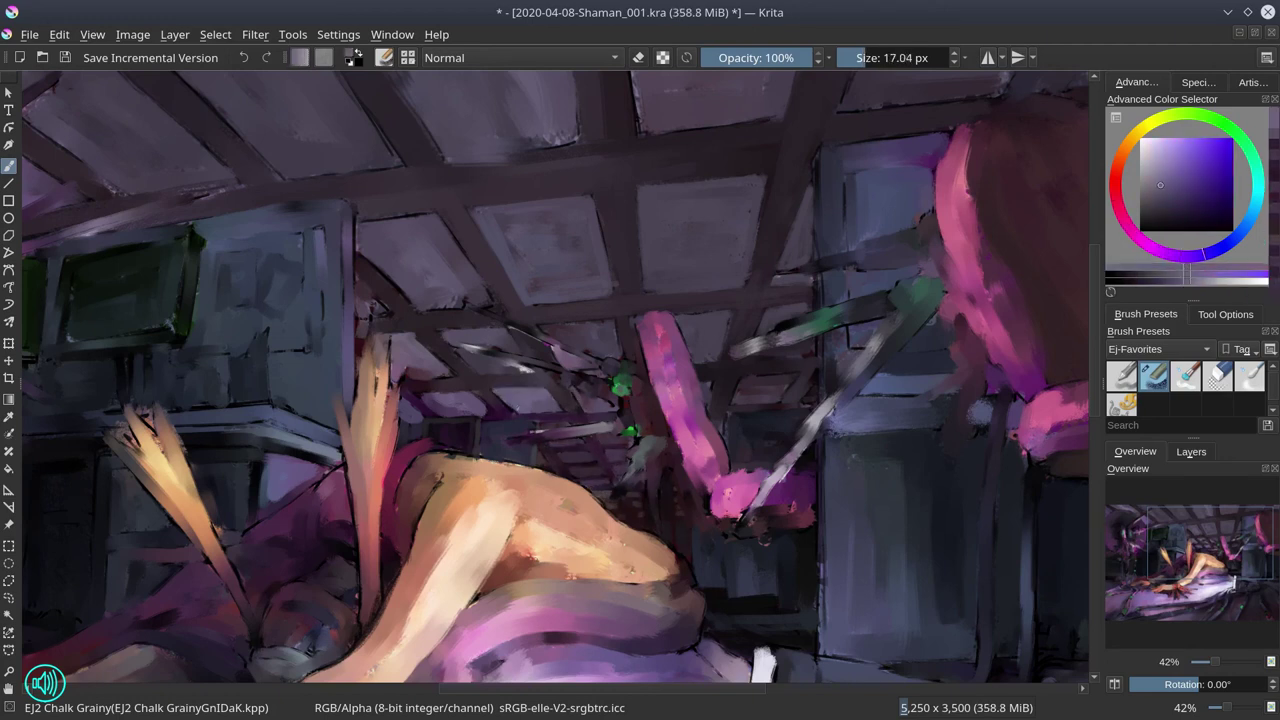
key("bracketright")
key("bracketleft")
key("bracketleft")
key("bracketleft")
left_click(521, 442, "ctrl")
key("bracketright")
left_click(430, 373, "ctrl")
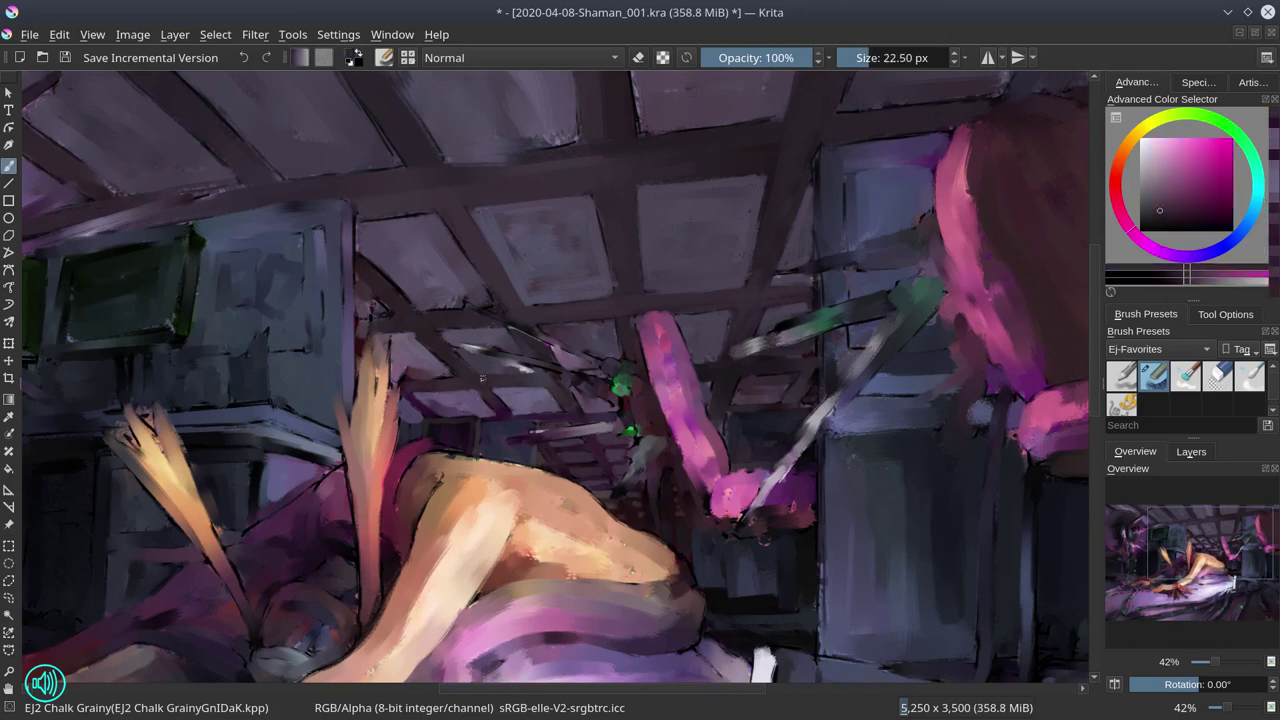
key("bracketleft")
key("bracketright")
left_click(490, 375, "ctrl")
key("bracketleft")
Paint smoothing strokes over the ceiling panels using sampled magenta, dark and blue-grey tones.
left_click(490, 375, "ctrl")
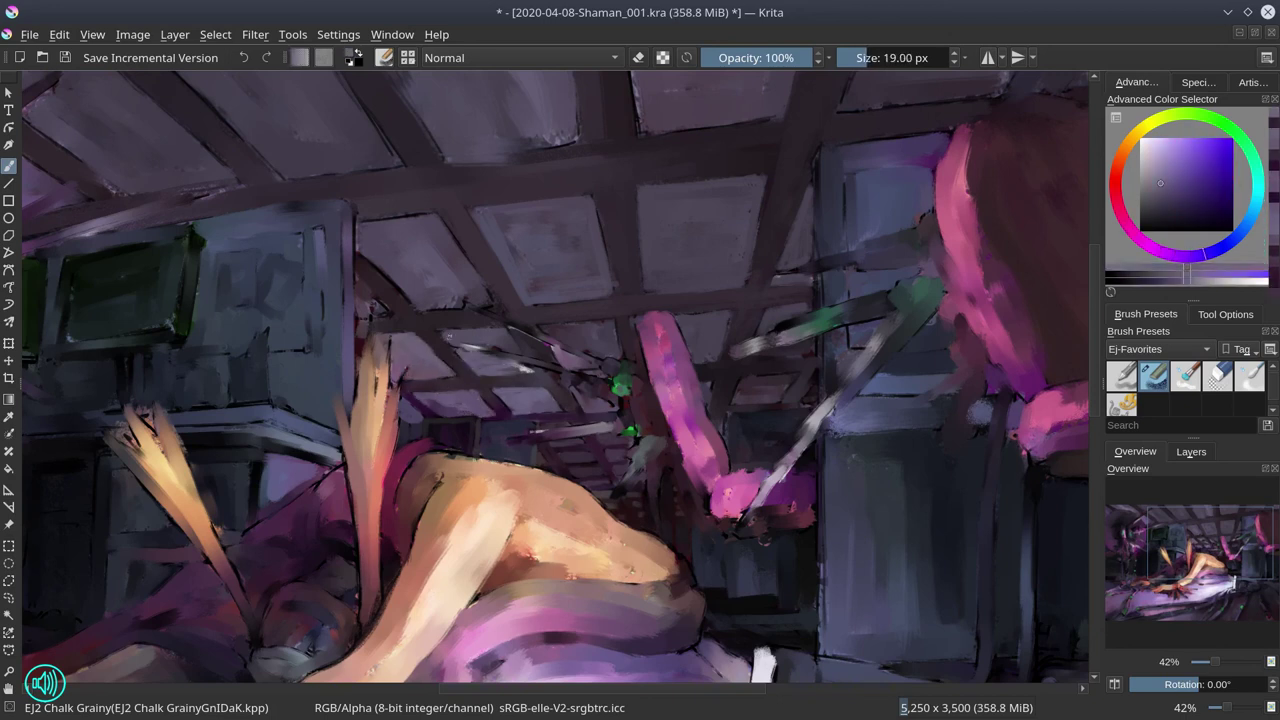
left_click(460, 338, "ctrl")
key("bracketright")
left_click(542, 400, "ctrl")
key("bracketleft")
left_click(600, 350, "ctrl")
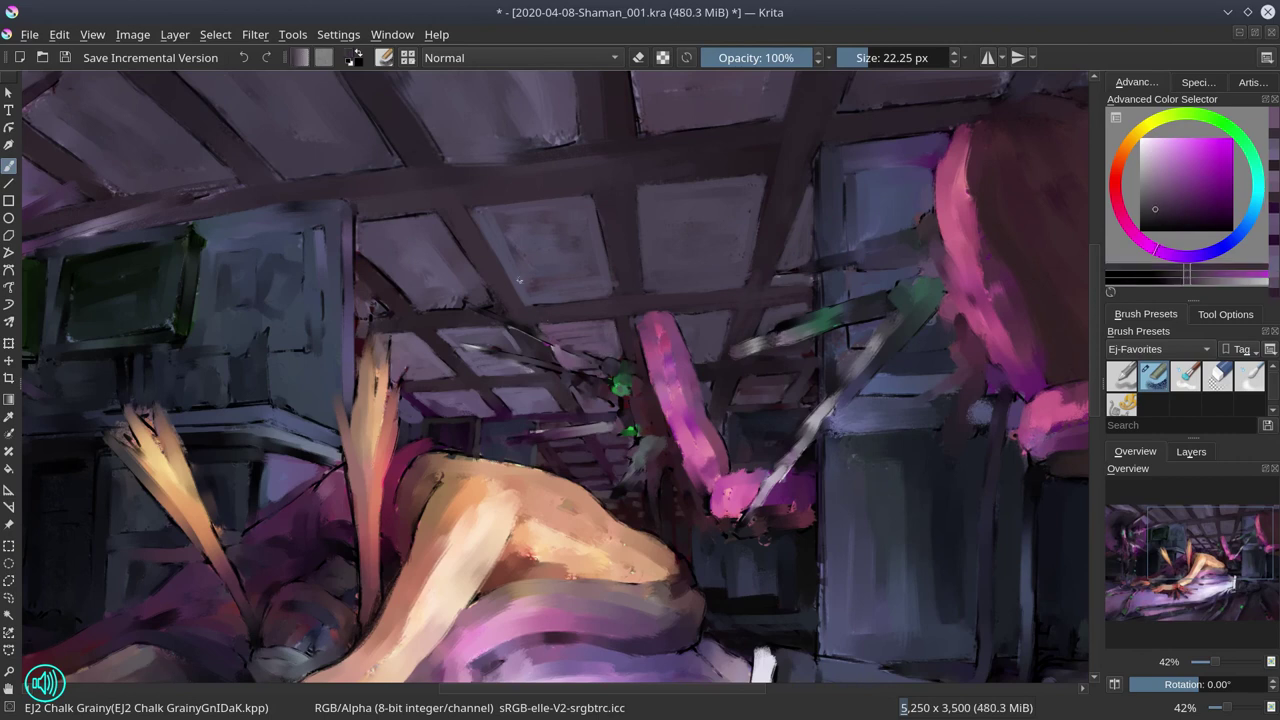
key("bracketright")
key("bracketleft")
left_click(698, 313, "ctrl")
left_click(711, 361, "ctrl")
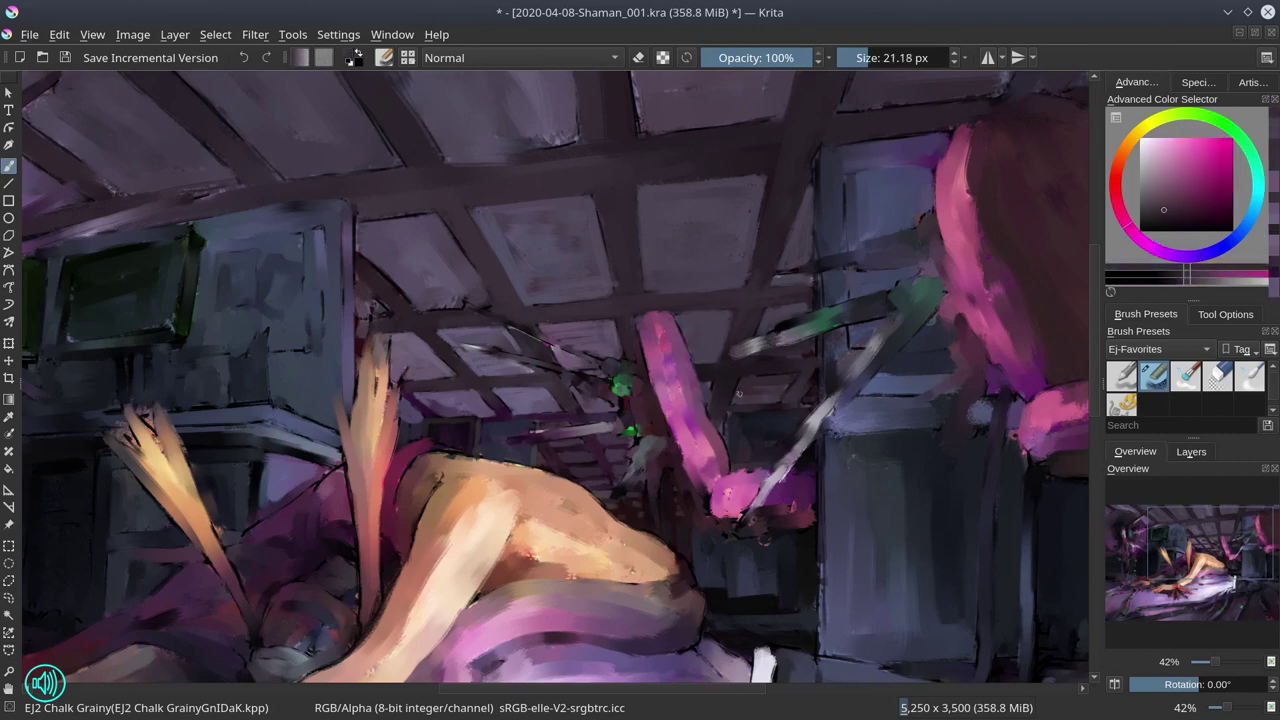
left_click(806, 373, "ctrl")
key("bracketleft")
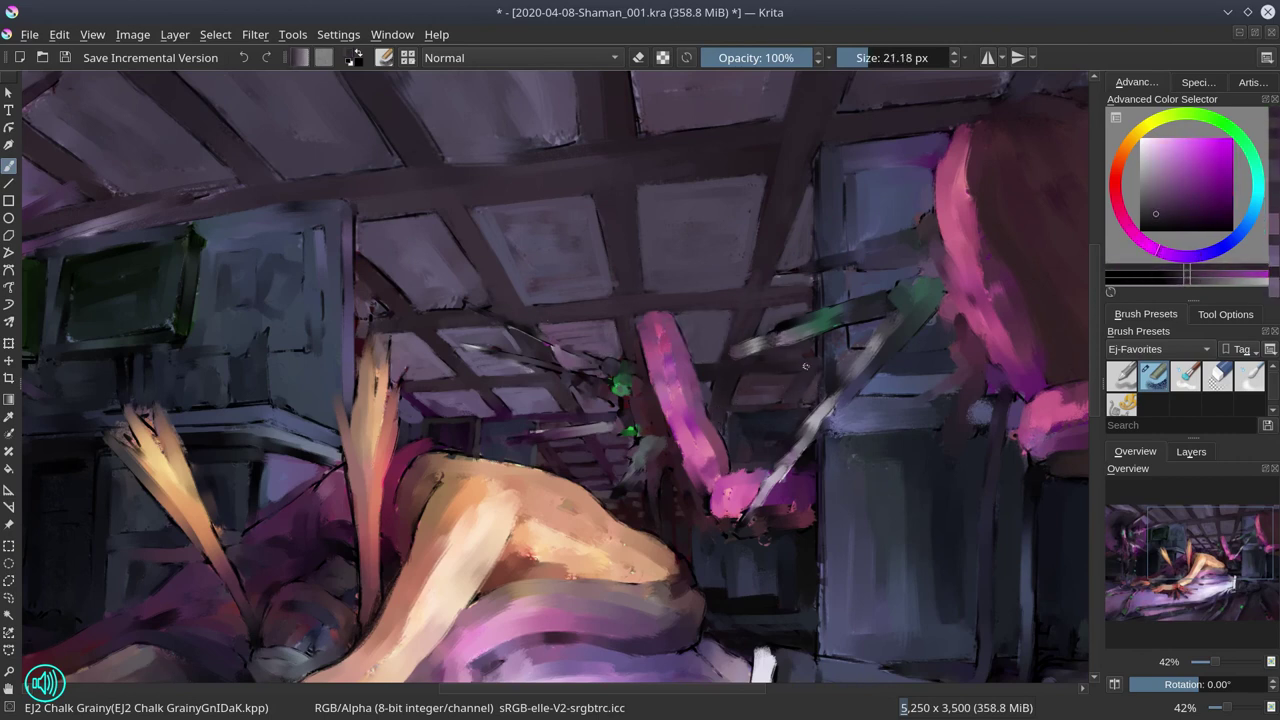
left_click(786, 350, "ctrl")
left_click(770, 413, "ctrl")
Add a lighter stroke to the ceiling, sample a light tan, and save the painting.
left_click(770, 413, "ctrl")
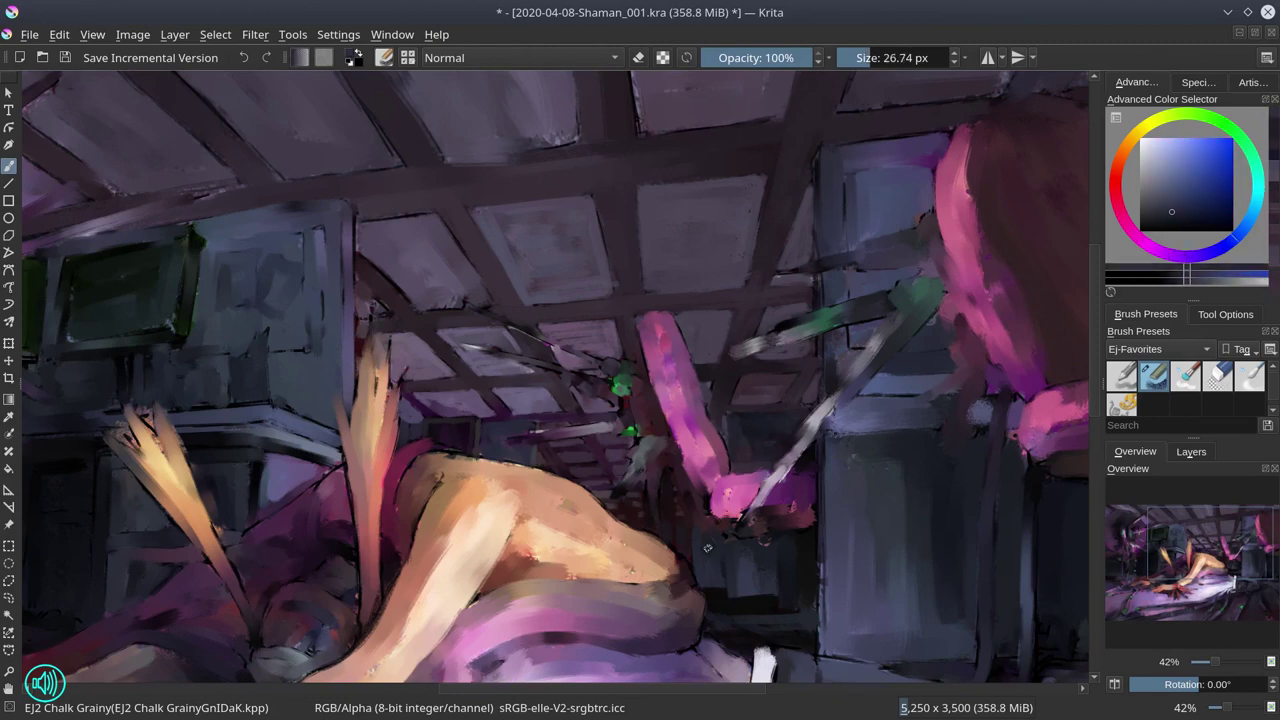
key("bracketright")
left_click(719, 621, "ctrl")
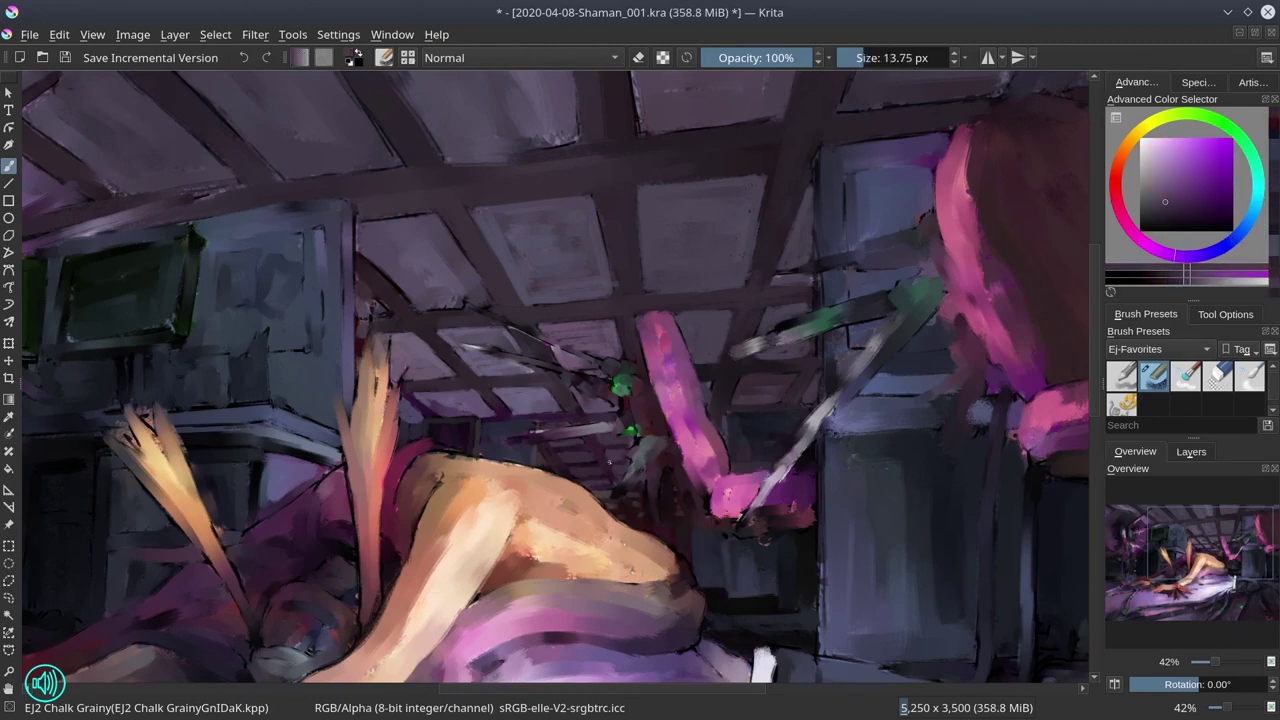
key("bracketleft")
left_click(660, 530, "ctrl")
left_click(64, 60)
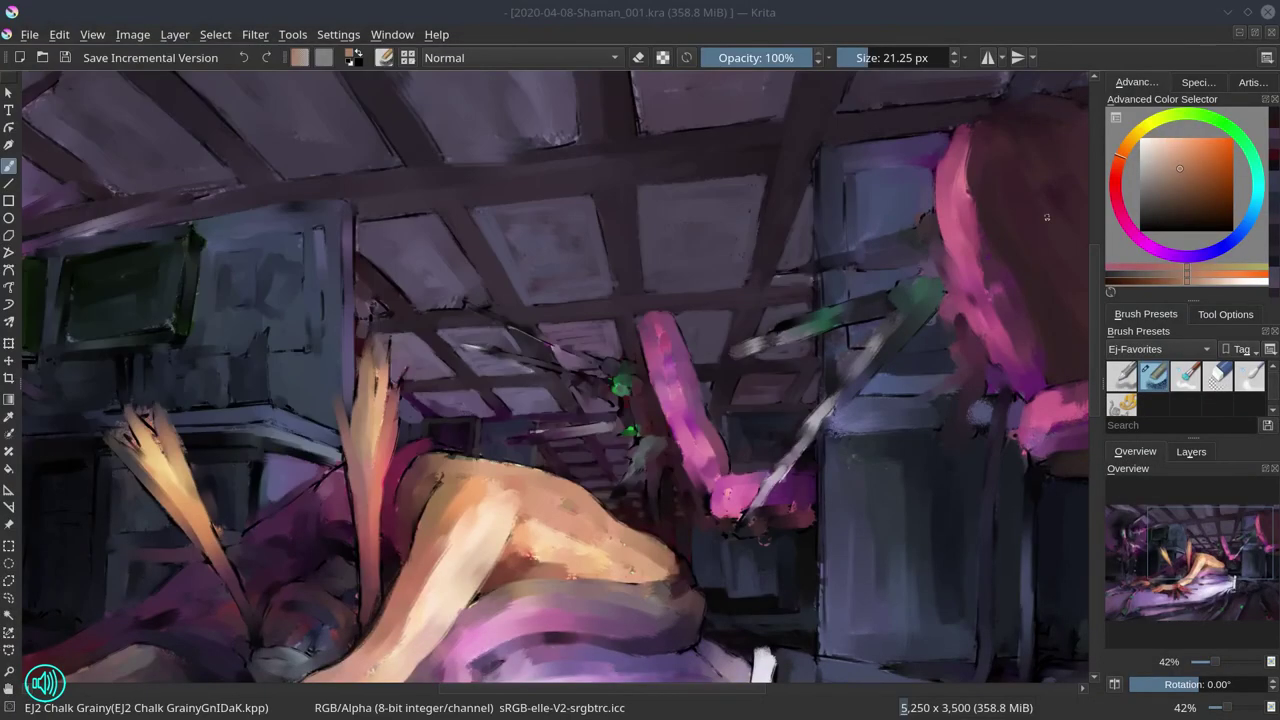
Paint dark purple strokes and dabs over the ceiling beams, then save with Ctrl+S.
key("bracketright")
left_click_drag(742, 394, 786, 372)
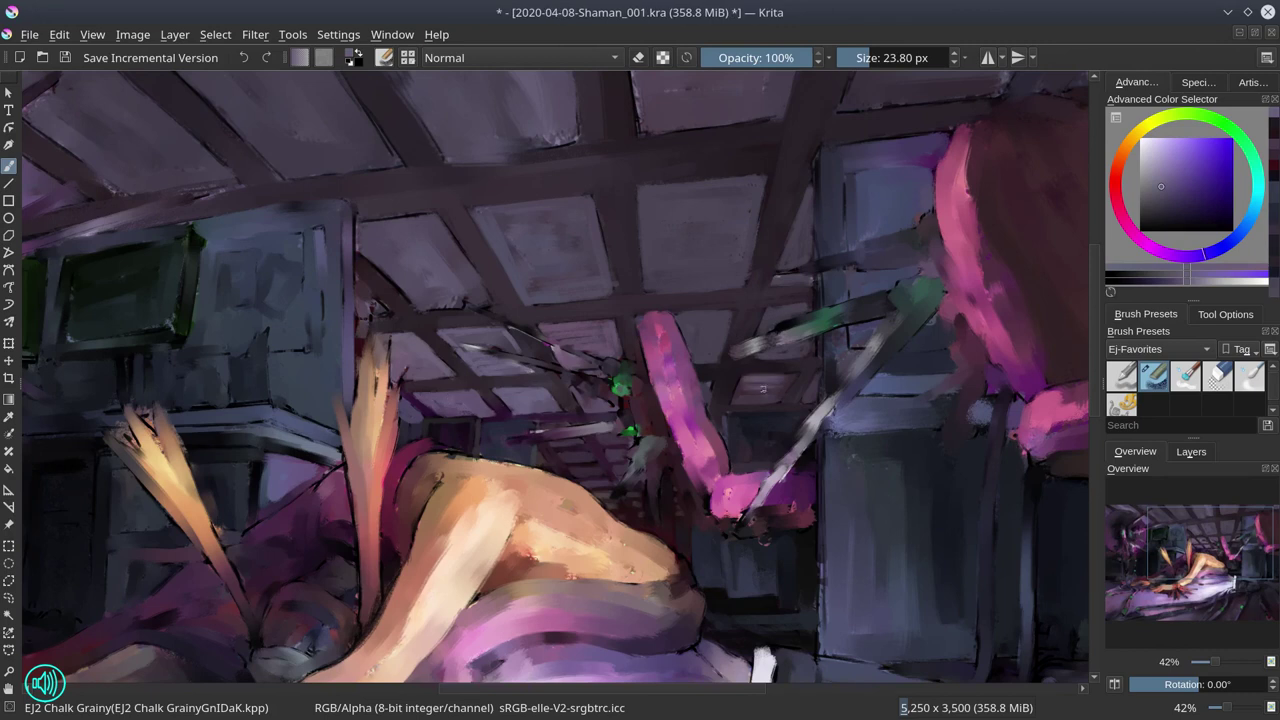
left_click(358, 228, "ctrl")
key("bracketright")
left_click(412, 300, "ctrl")
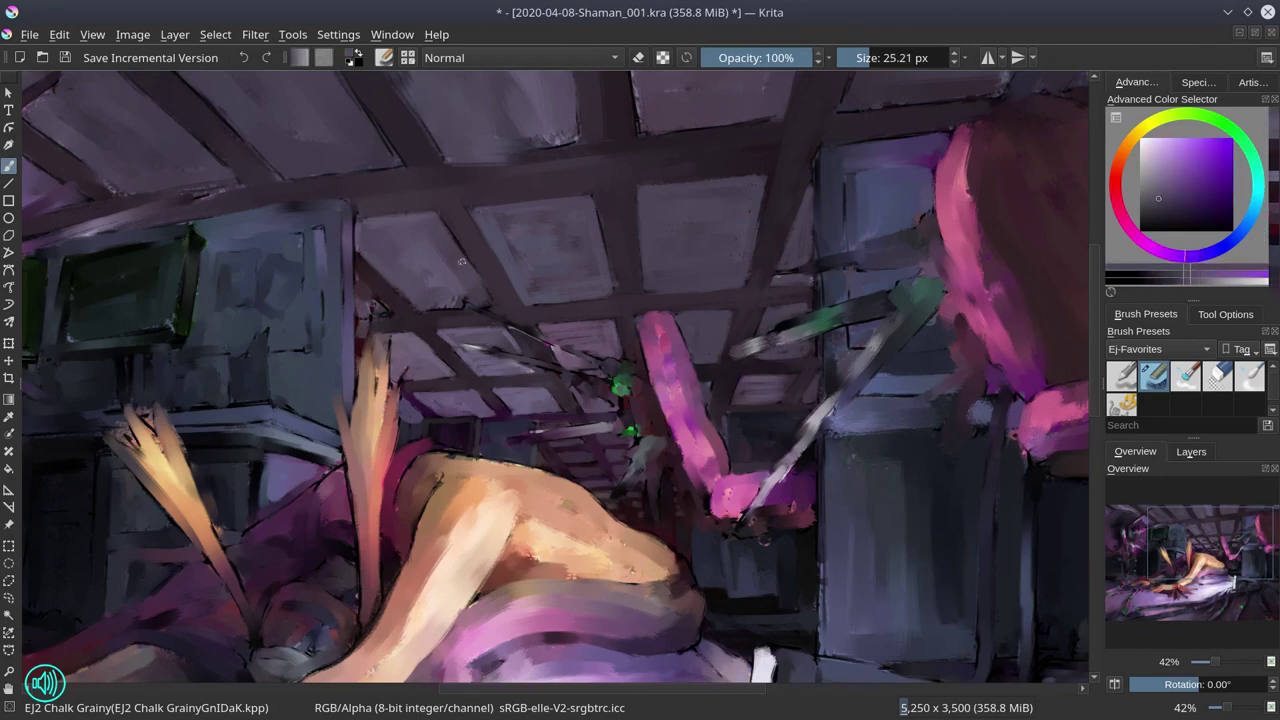
key("ctrl+s")
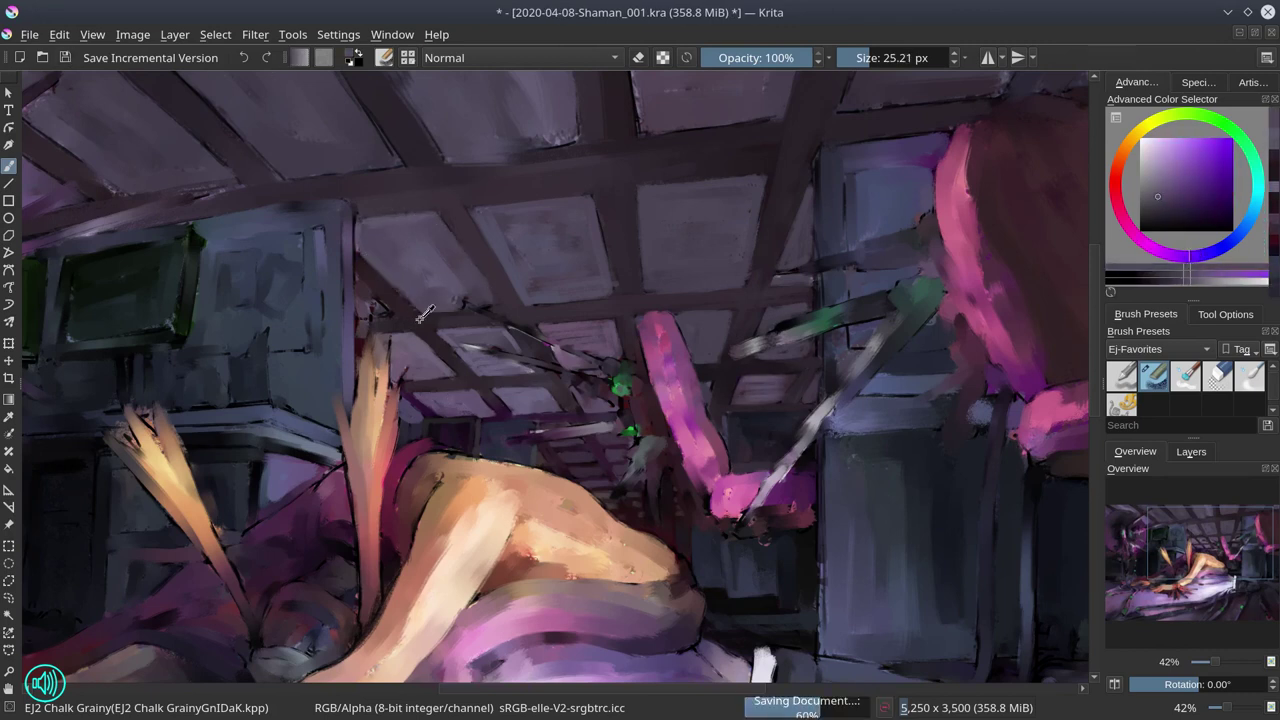
Paint over another ceiling panel, then zoom out to see more of the room.
key("bracketright")
key("bracketright")
left_click(592, 215, "ctrl")
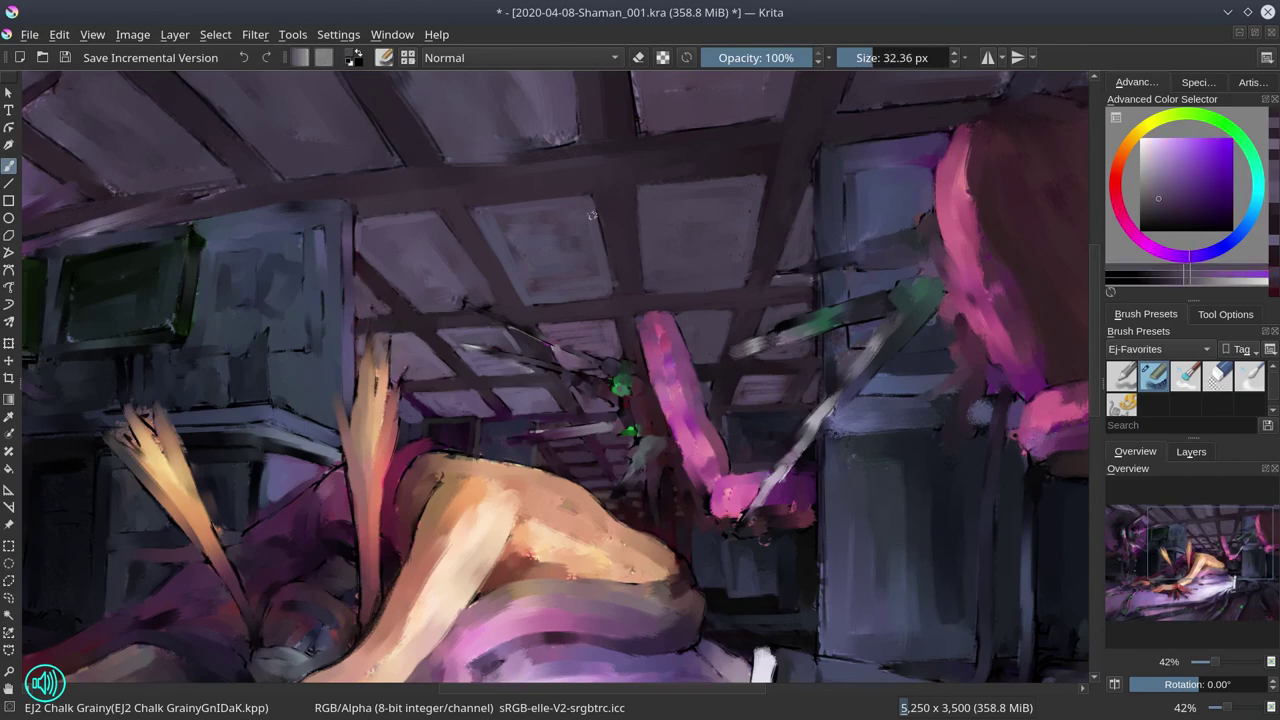
left_click(592, 215, "ctrl")
key("bracketleft")
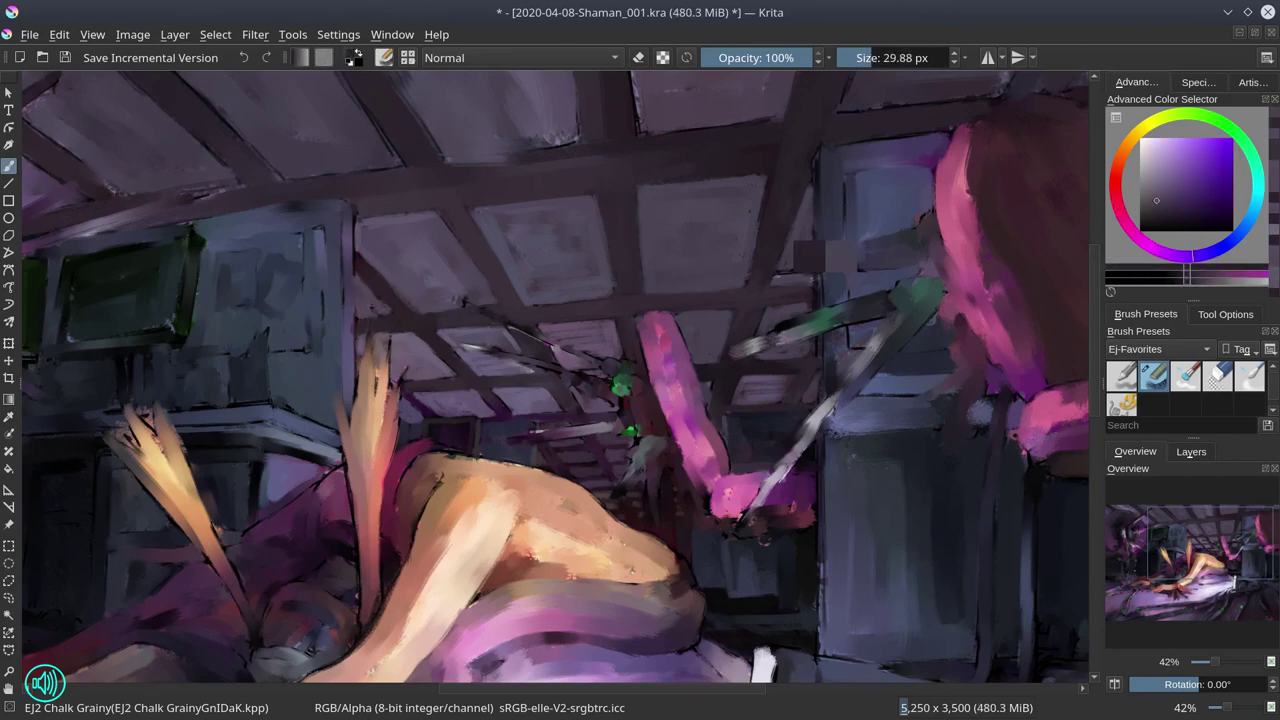
key("minus")
key("bracketright")
key("bracketright")
key("bracketright")
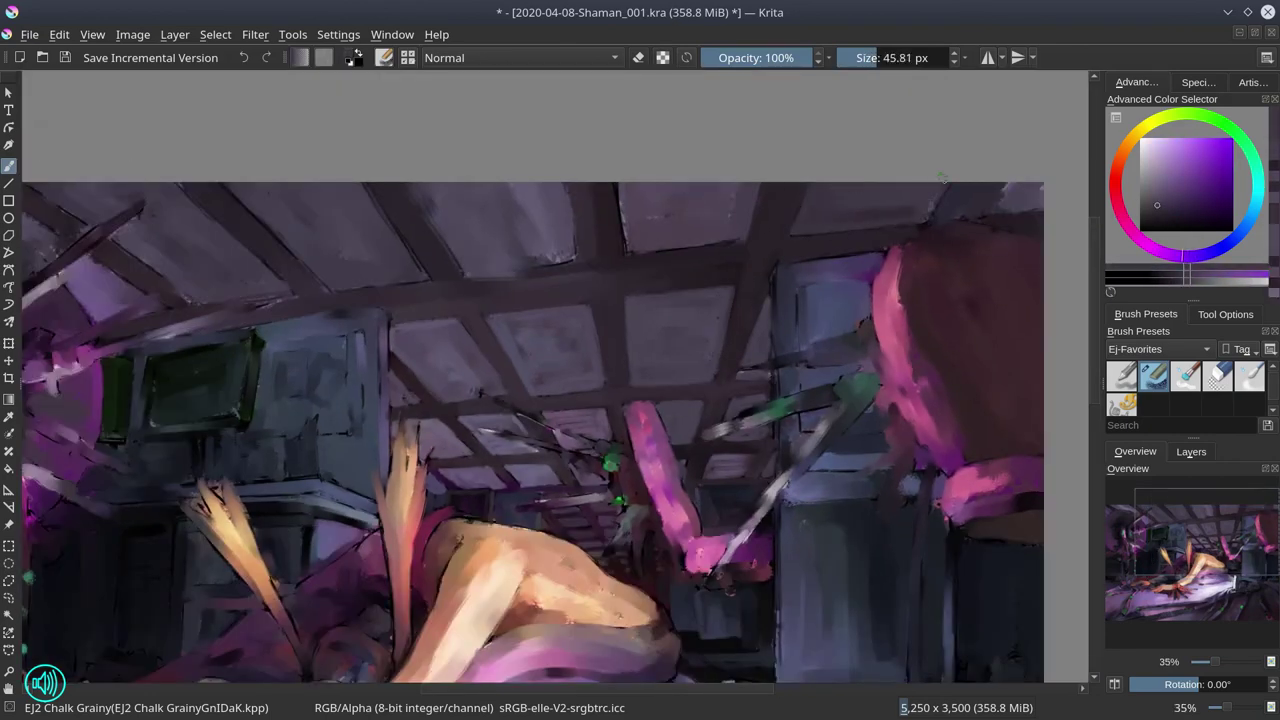
Sample ceiling colours and pan the view left toward the glowing machinery.
key("bracketleft")
key("bracketleft")
left_click(940, 177, "ctrl")
key("bracketright")
key("bracketright")
key("bracketright")
key("bracketright")
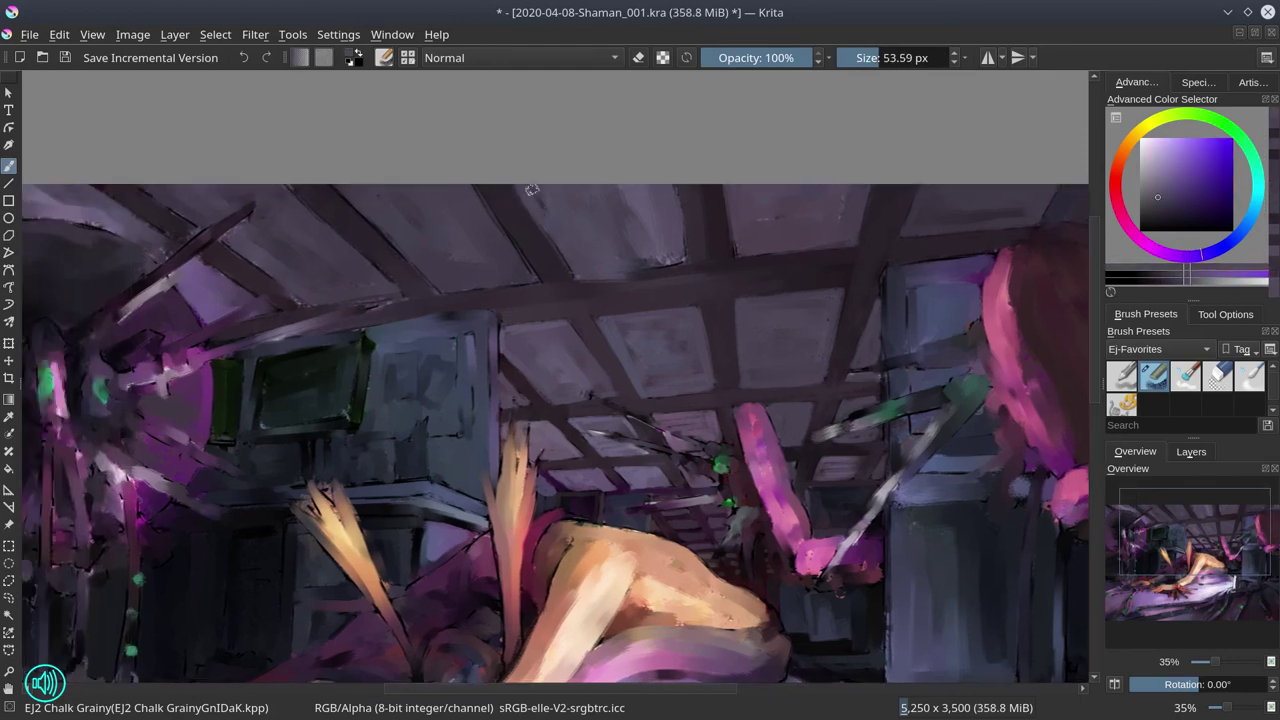
left_click(656, 263, "ctrl")
left_click_drag(614, 276, 751, 283)
Pick darker purple ceiling tones while tuning the brush size.
key("bracketright")
key("bracketright")
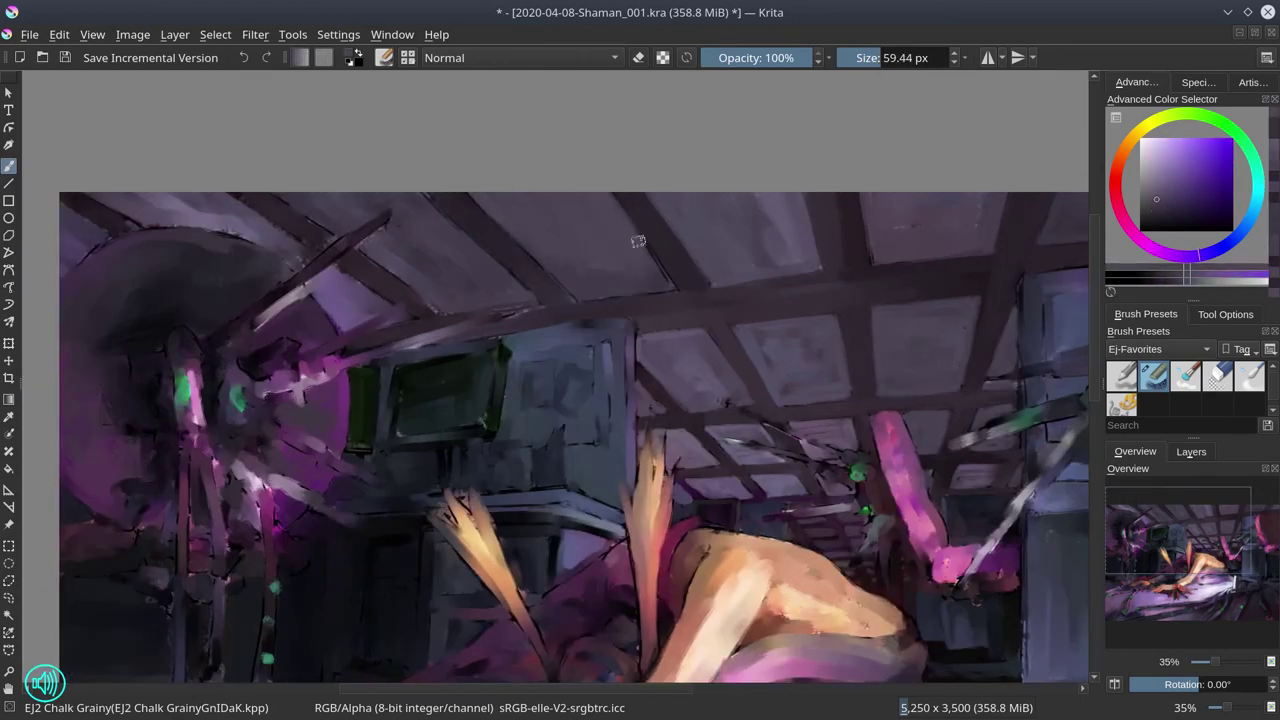
key("bracketleft")
key("bracketleft")
key("bracketleft")
left_click(540, 271, "ctrl")
key("bracketright")
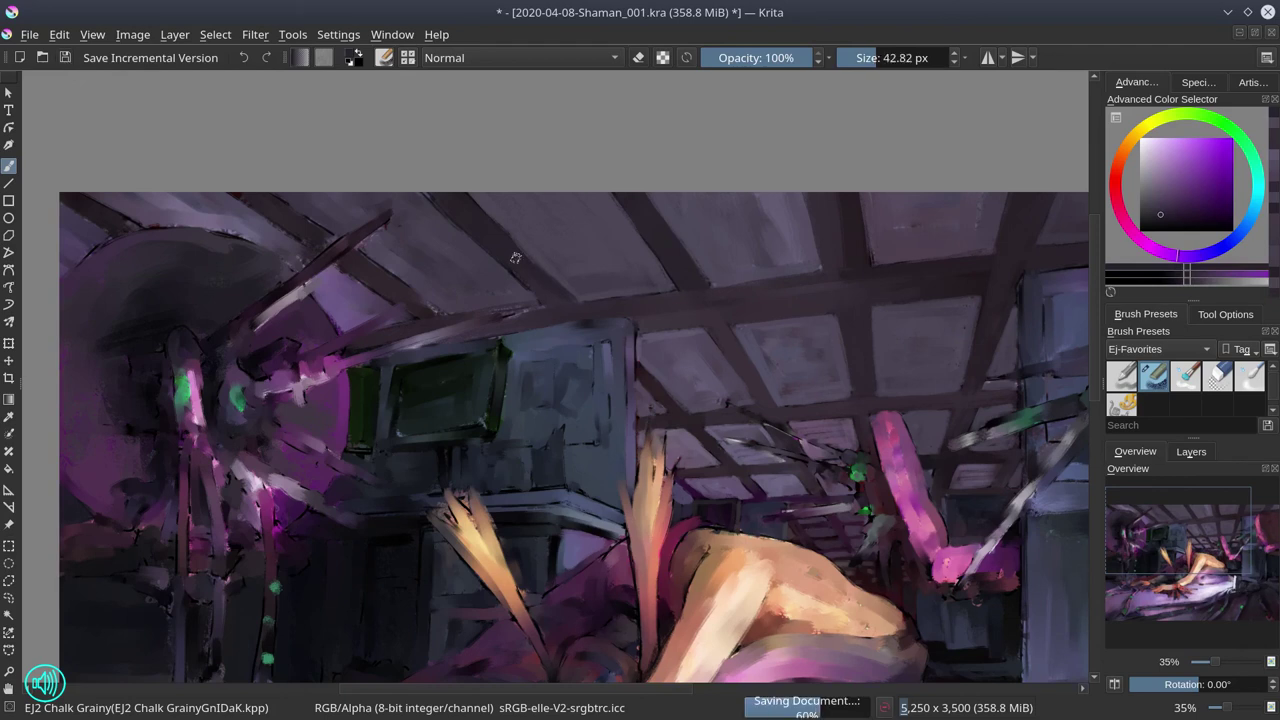
key("bracketright")
key("bracketleft")
key("bracketleft")
left_click(293, 195, "ctrl")
key("bracketright")
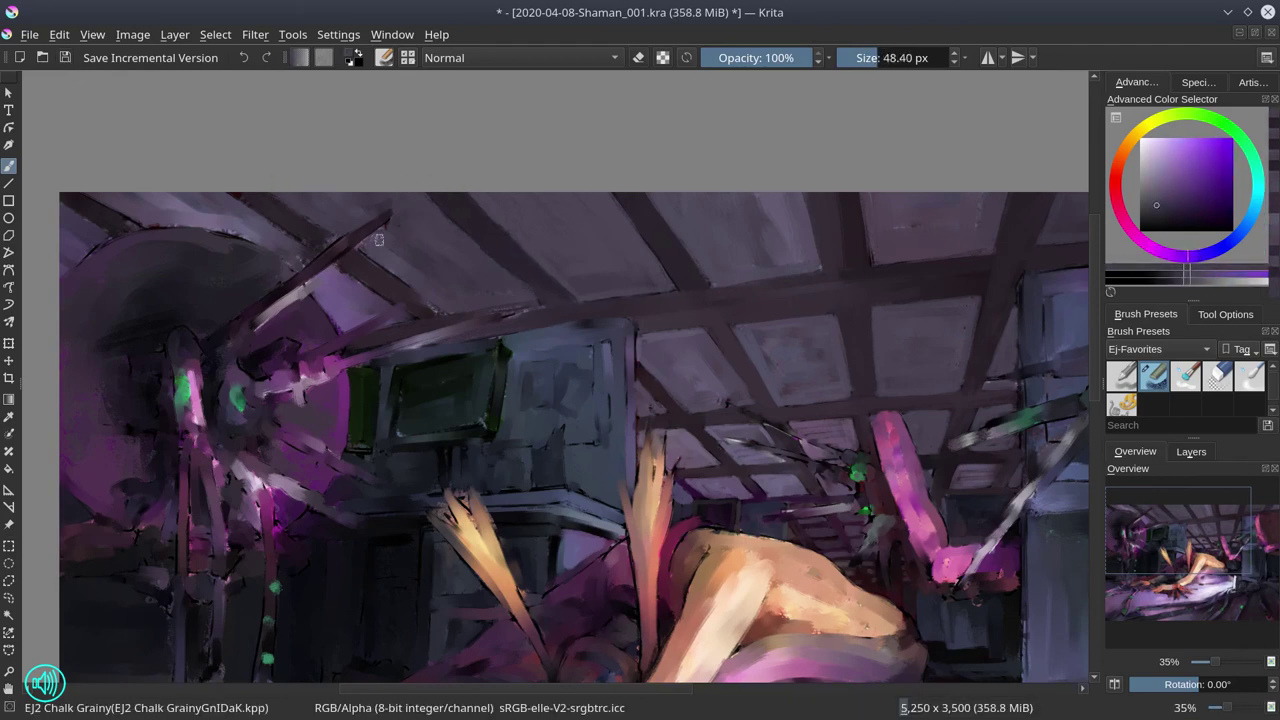
key("bracketleft")
left_click(431, 300, "ctrl")
key("bracketleft")
key("bracketleft")
key("bracketleft")
left_click(451, 283, "ctrl")
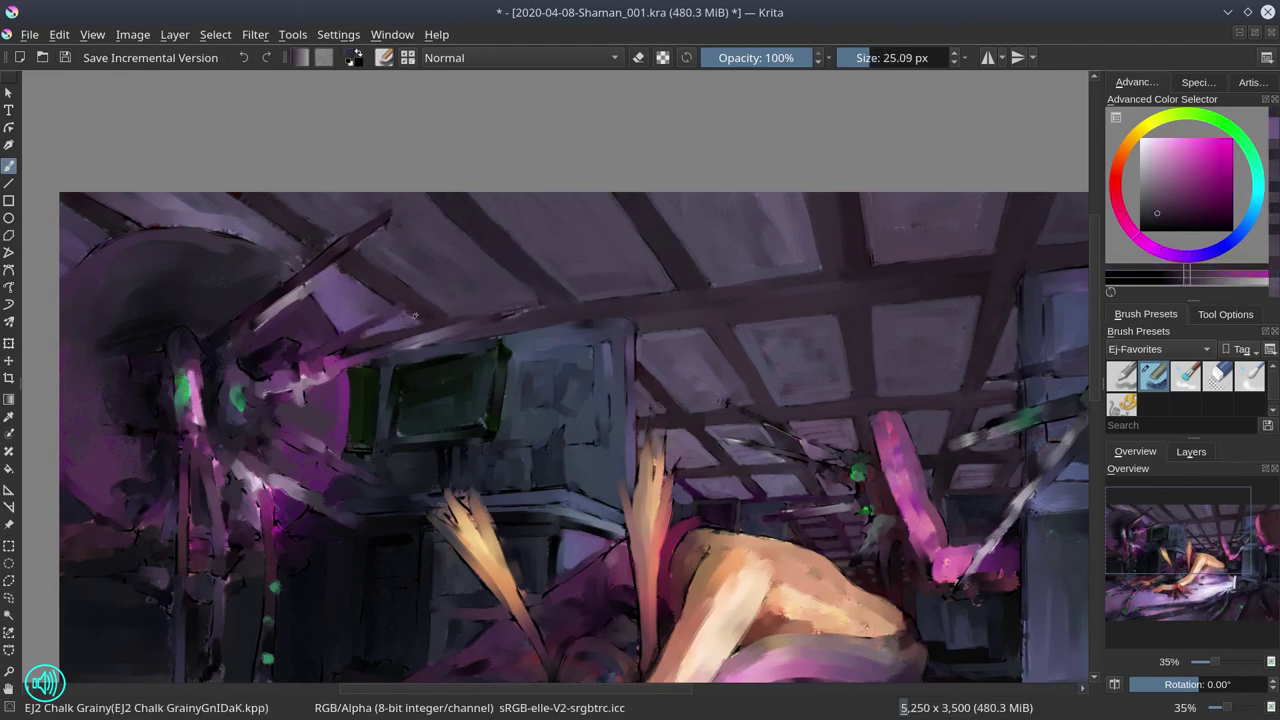
key("bracketright")
key("bracketright")
Paint soft lavender smoothing strokes across the upper-left ceiling above the round machine.
left_click(268, 221, "ctrl")
key("bracketright")
key("bracketright")
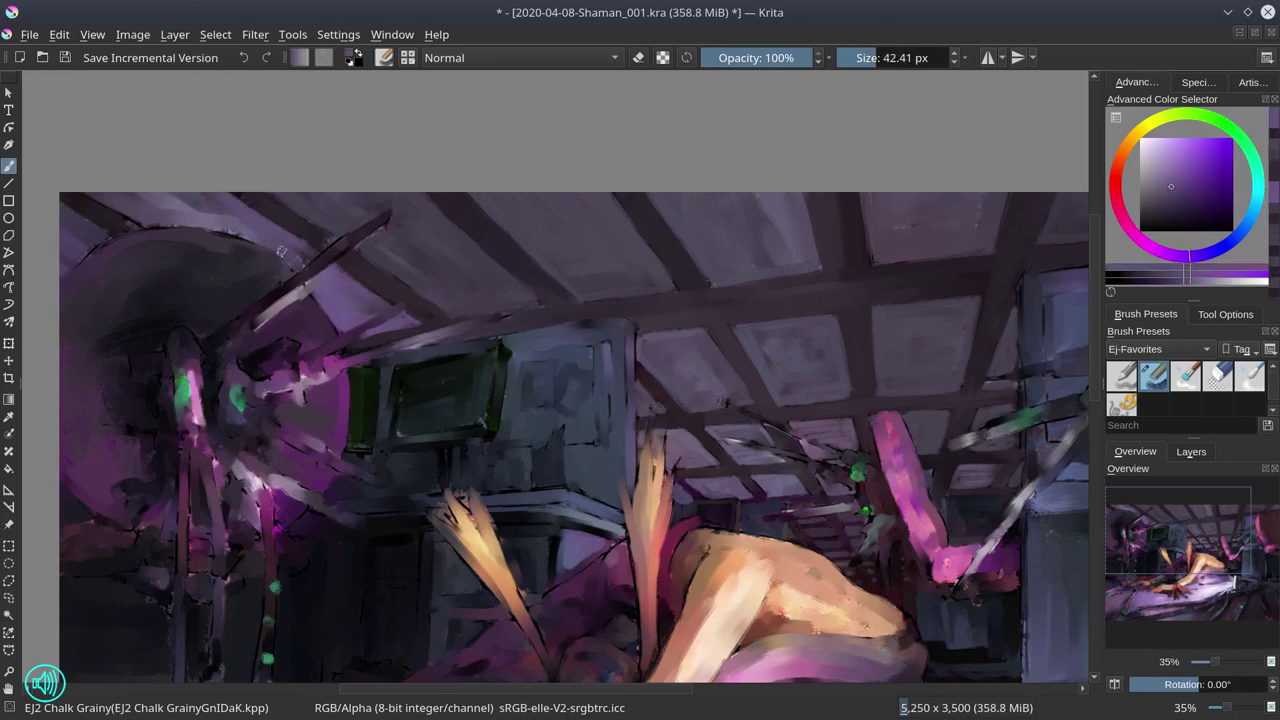
left_click(304, 256, "ctrl")
left_click(110, 203, "ctrl")
key("bracketleft")
left_click_drag(110, 198, 219, 234)
key("bracketright")
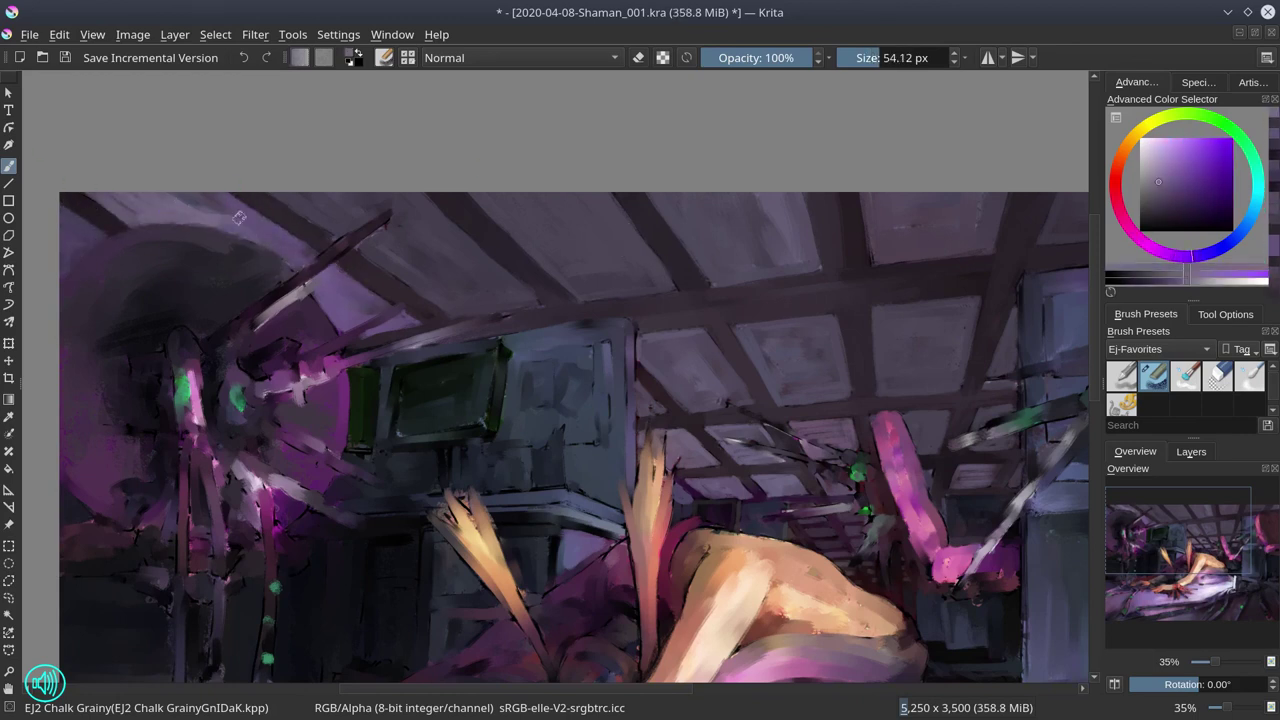
key("bracketright")
left_click(724, 294, "ctrl")
Reshape the pink tube hanging at the right with brighter magenta strokes, saving before and after.
left_click_drag(697, 353, 617, 243)
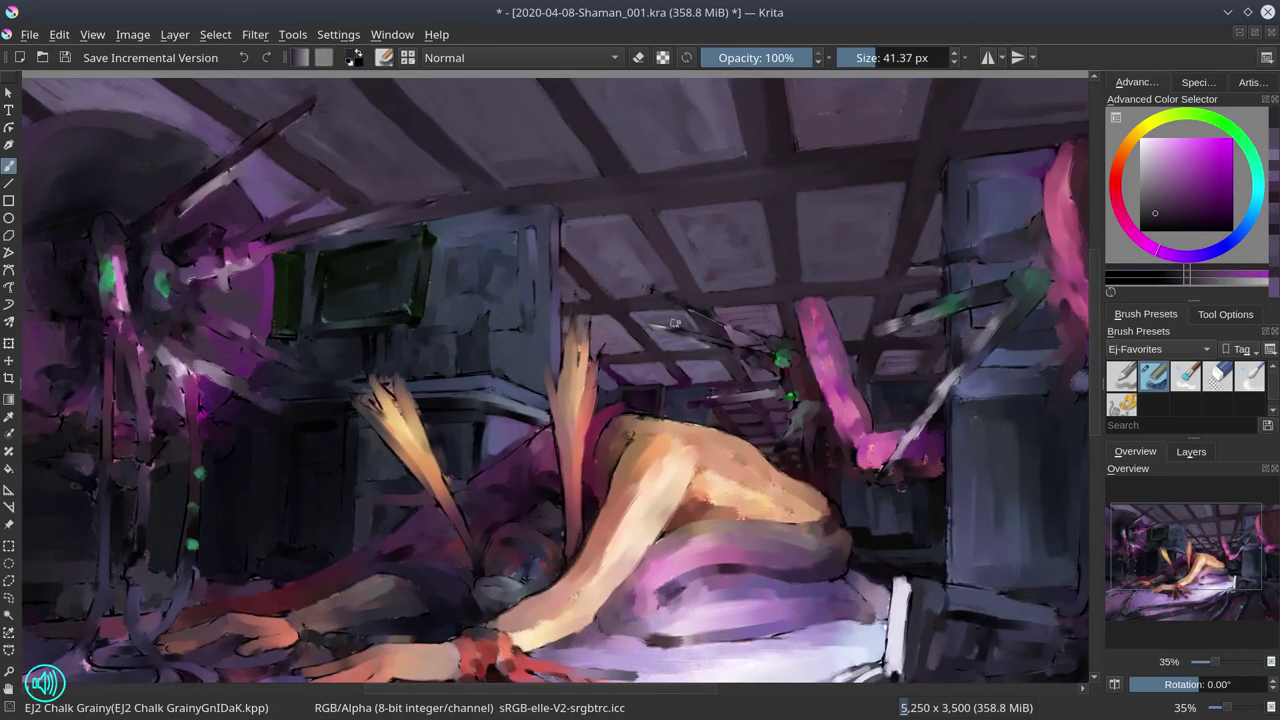
left_click(64, 58)
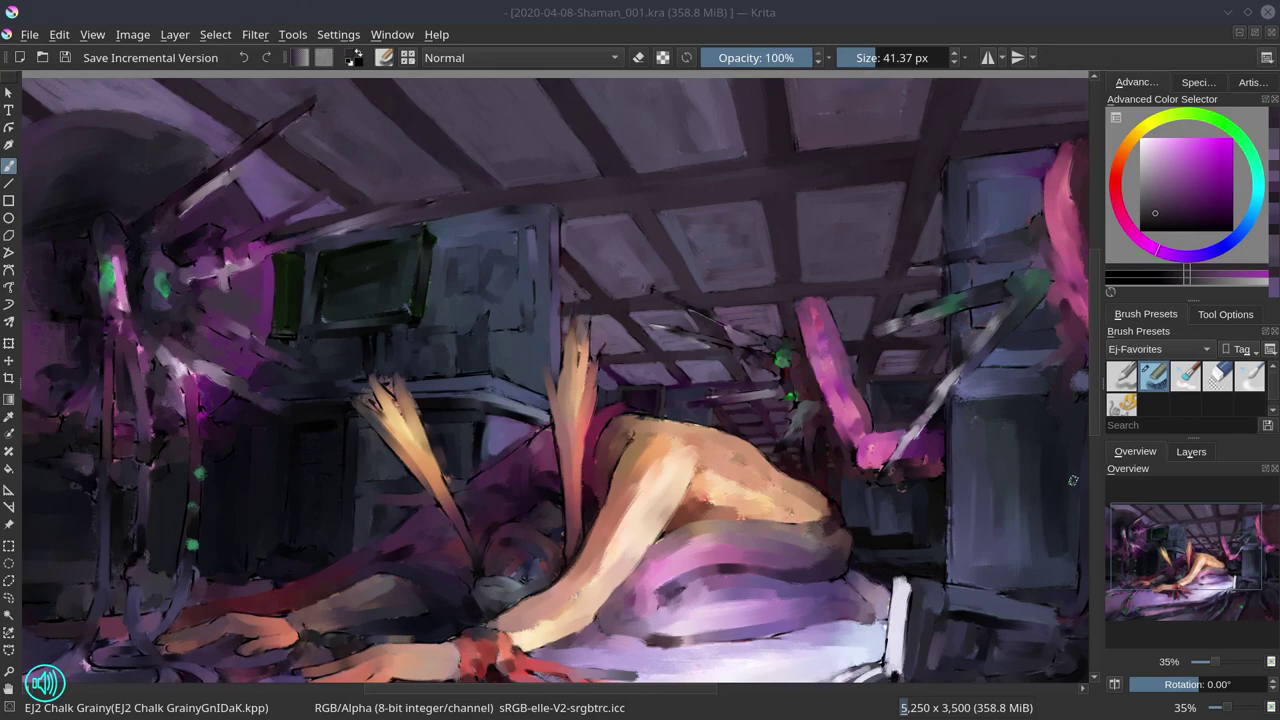
left_click(1072, 480)
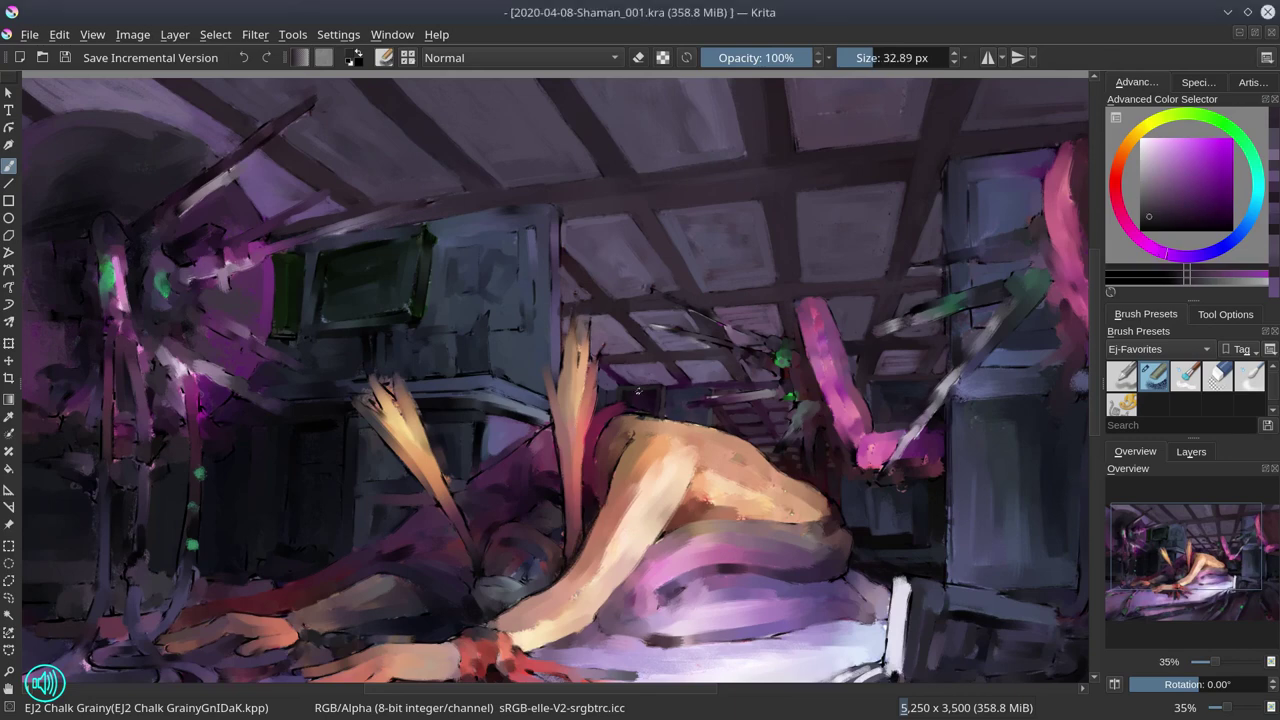
mouse_move(1072, 480)
left_mouse_down()
mouse_move(900, 400)
mouse_move(800, 320)
mouse_move(899, 397)
mouse_move(860, 393)
mouse_move(861, 438)
left_mouse_up()
left_click_drag(805, 302, 852, 428)
left_click(904, 470, "ctrl")
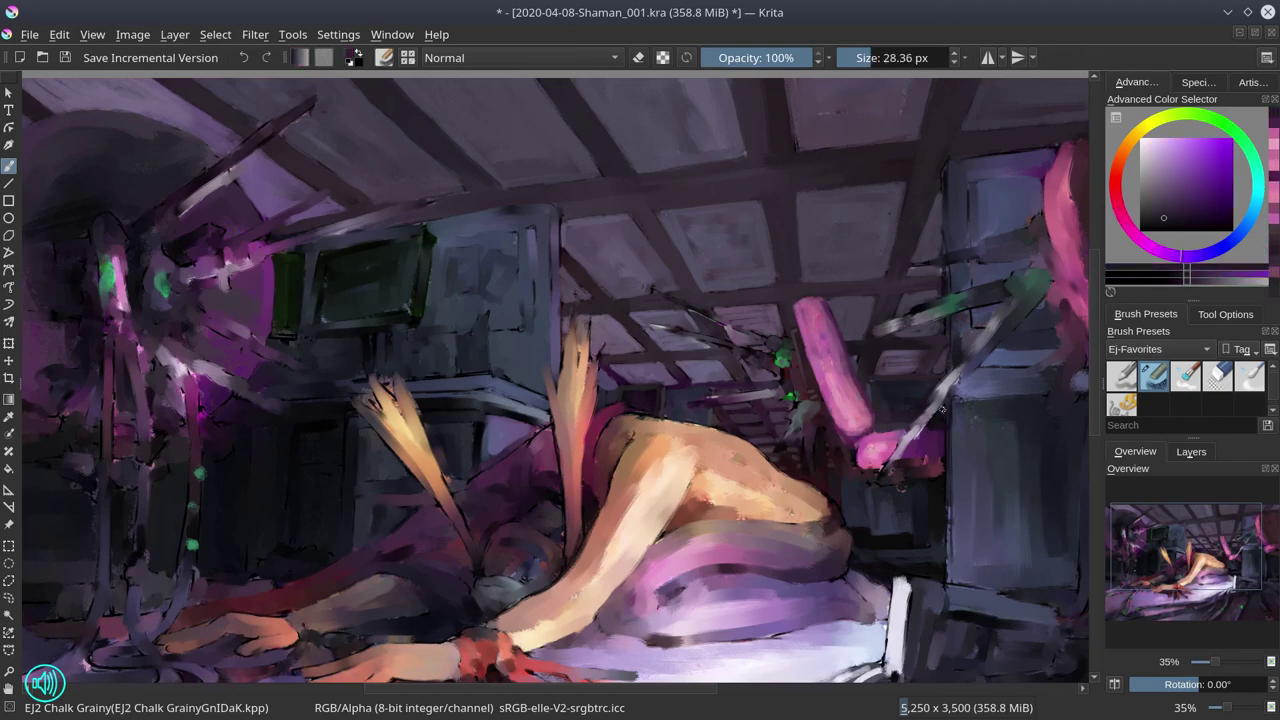
left_click(908, 457, "ctrl")
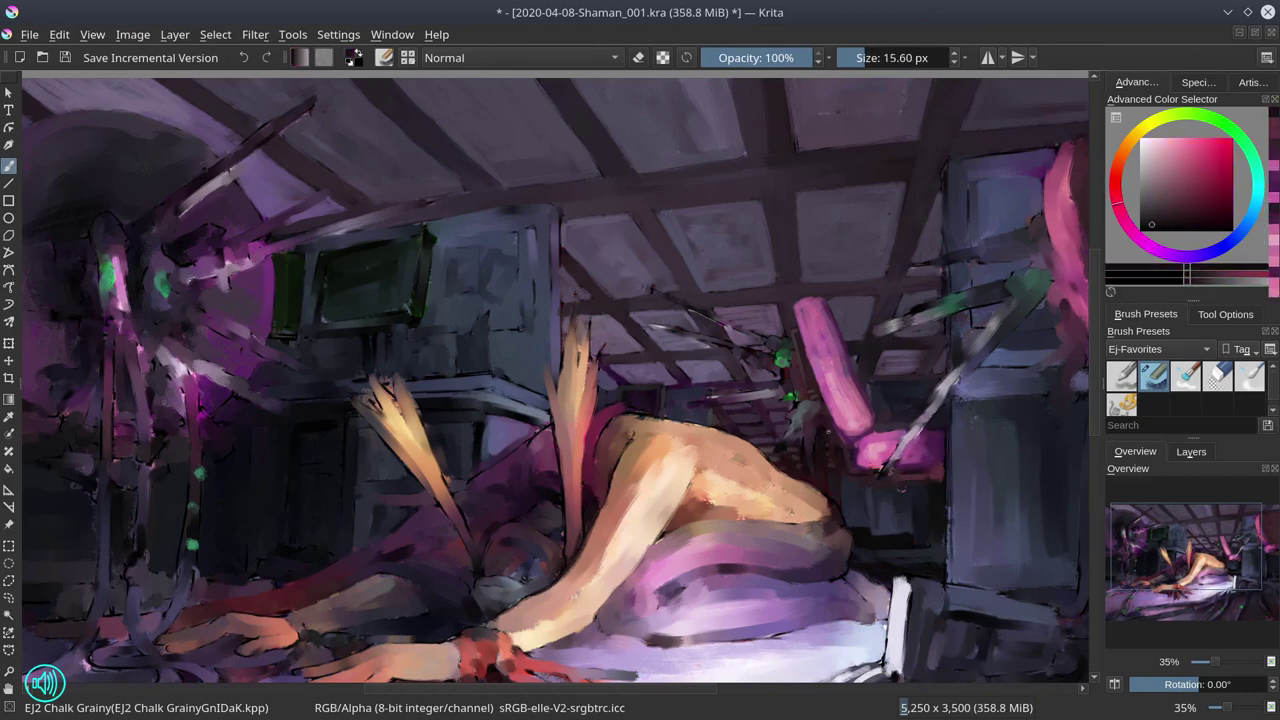
left_click(950, 455, "ctrl")
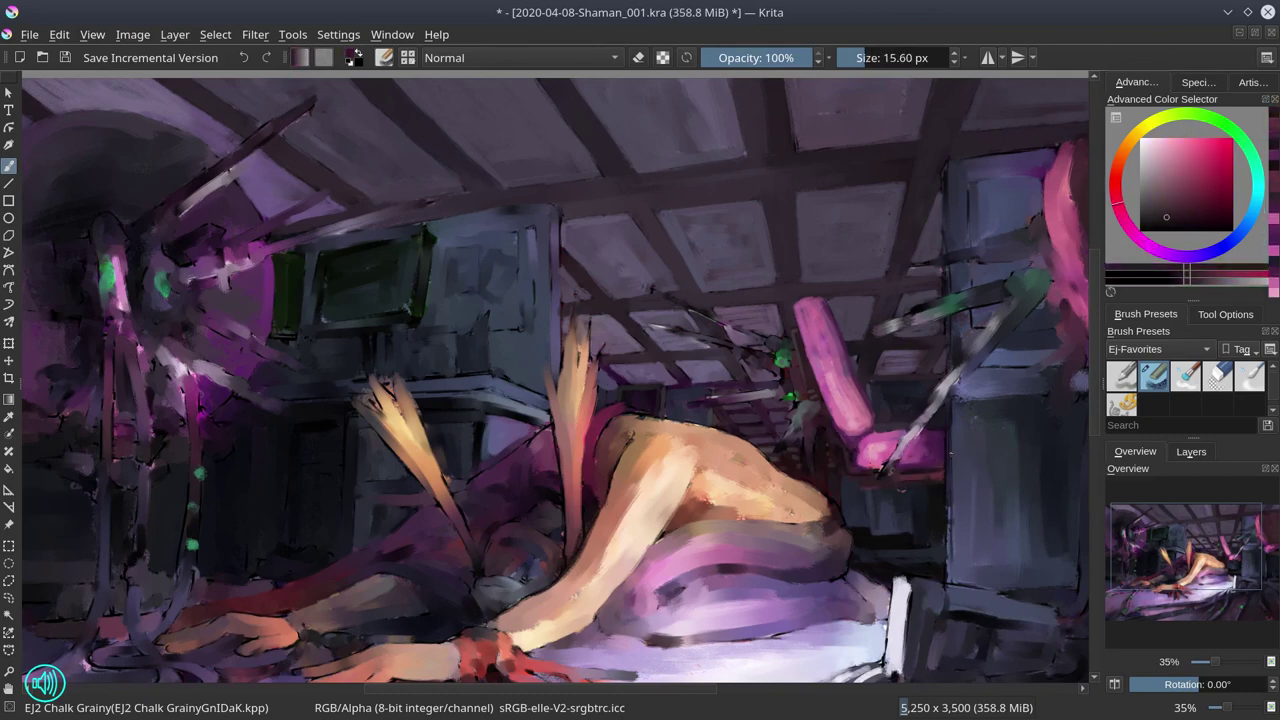
left_click(65, 57)
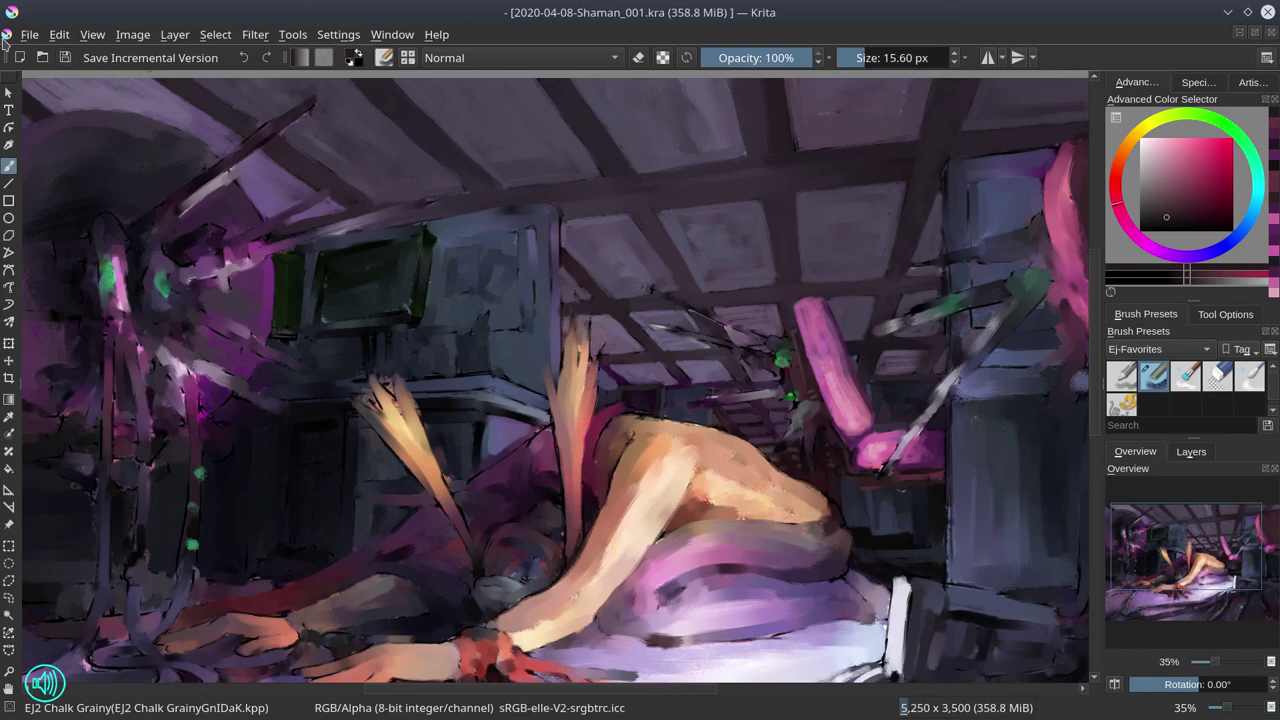
Add small magenta and dark red strokes to the central machinery.
left_click_drag(803, 418, 834, 460)
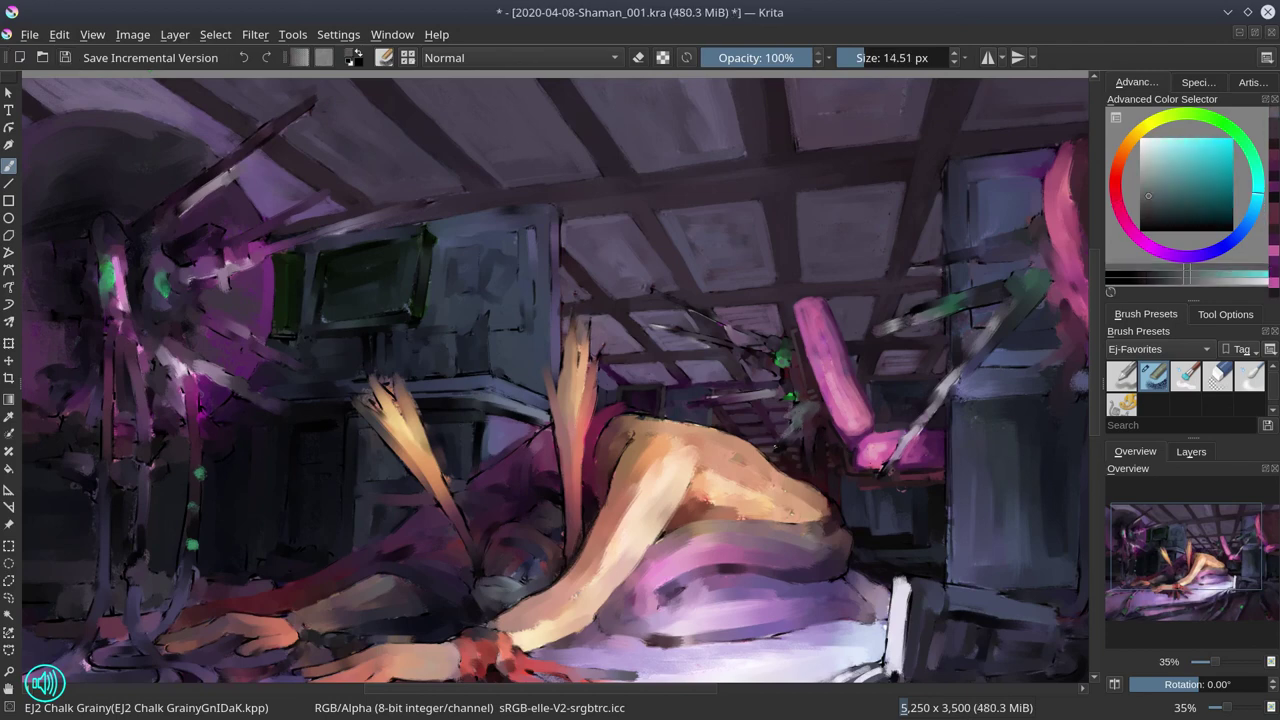
left_click(830, 455, "ctrl")
left_click(825, 448, "ctrl")
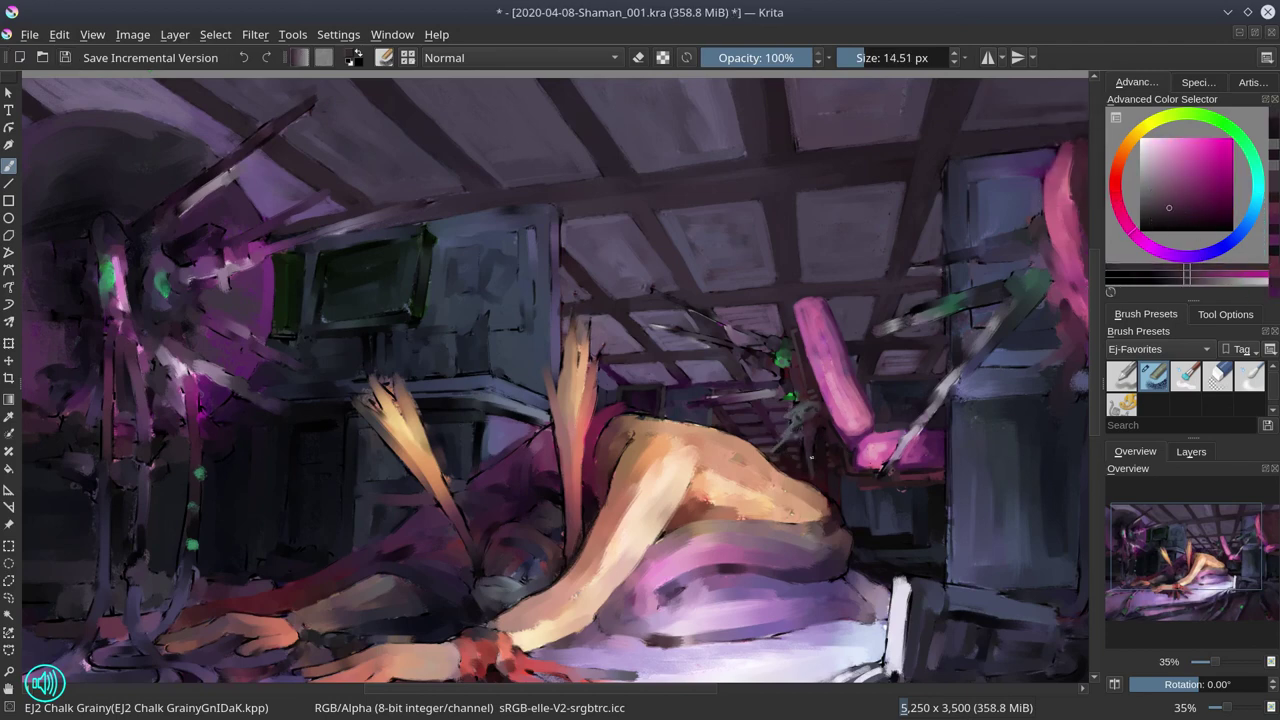
left_click_drag(825, 448, 828, 492)
left_click(850, 460, "ctrl")
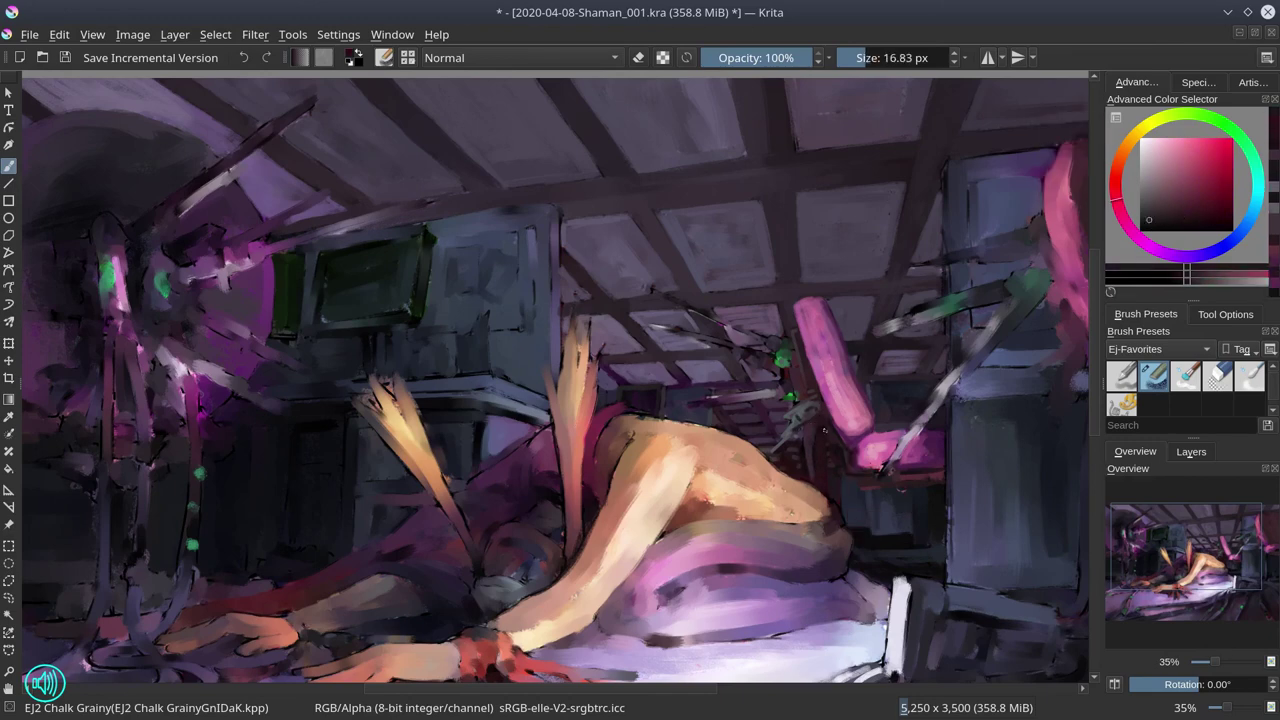
left_click(828, 492, "ctrl")
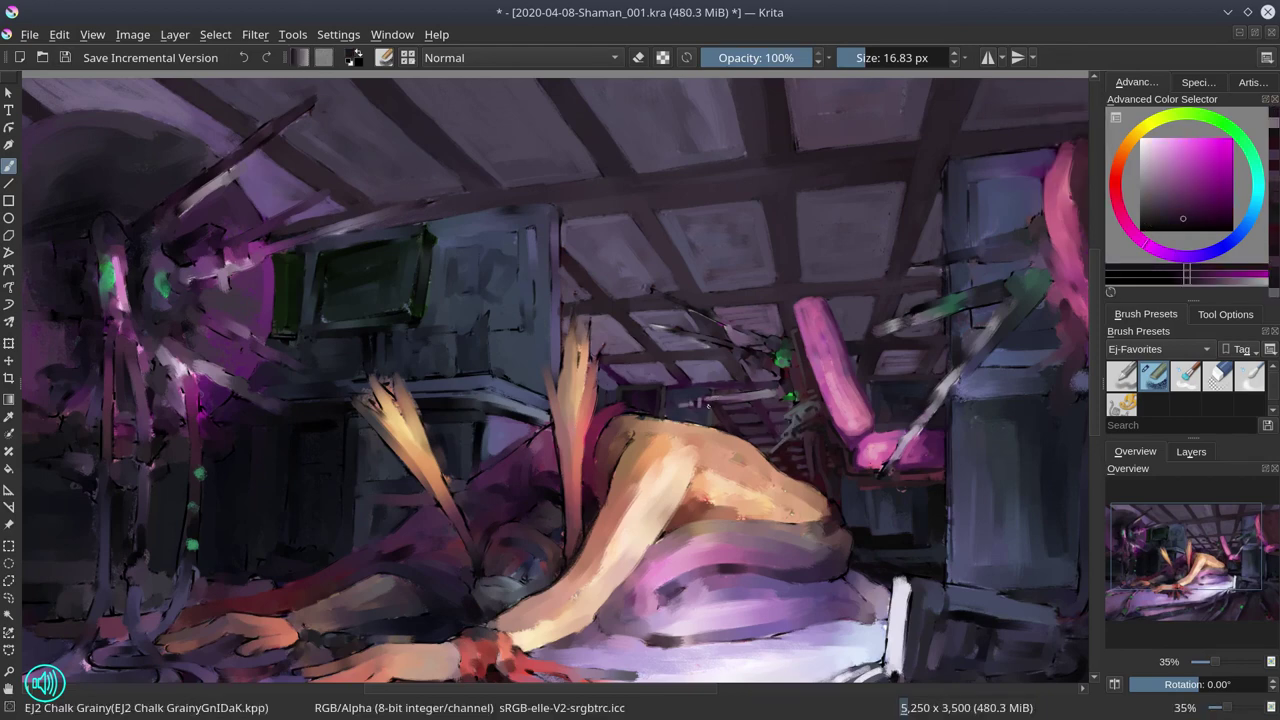
Sample greyish violet, dark magenta and ceiling-beam violets to rework the machinery.
left_click(730, 400, "ctrl")
left_click(788, 405, "ctrl")
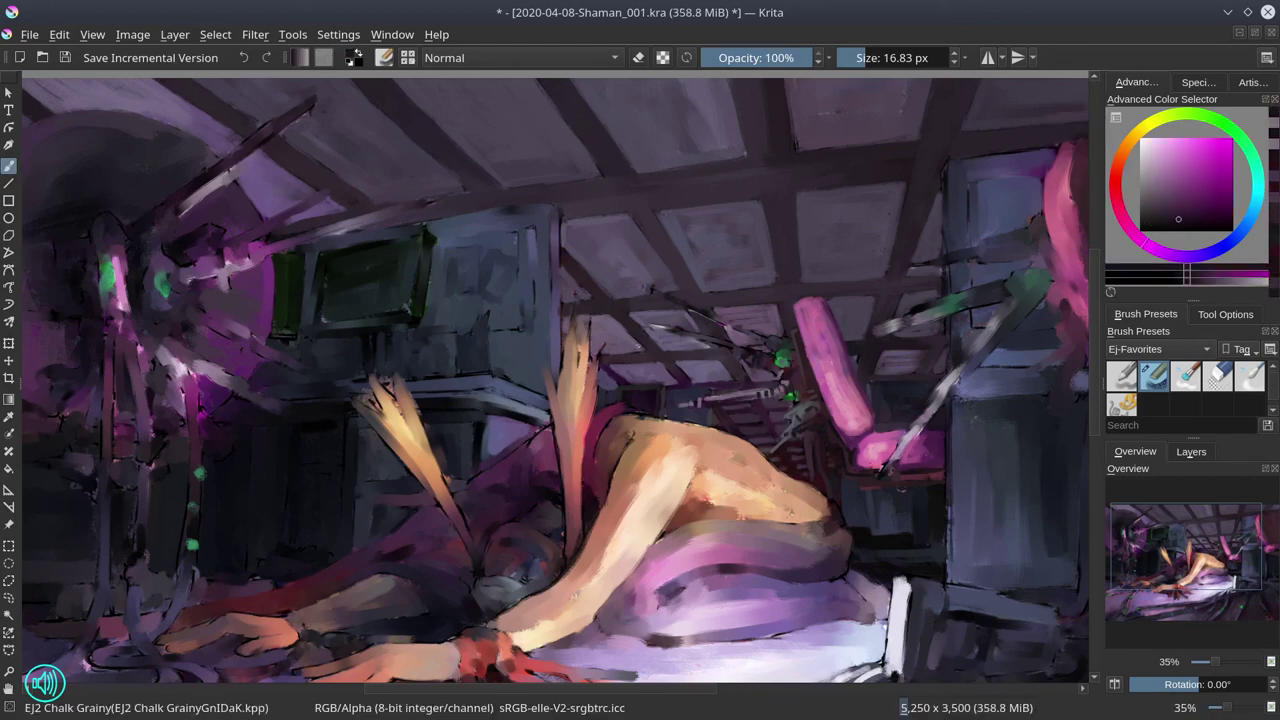
left_click(720, 350, "ctrl")
left_click(745, 360, "ctrl")
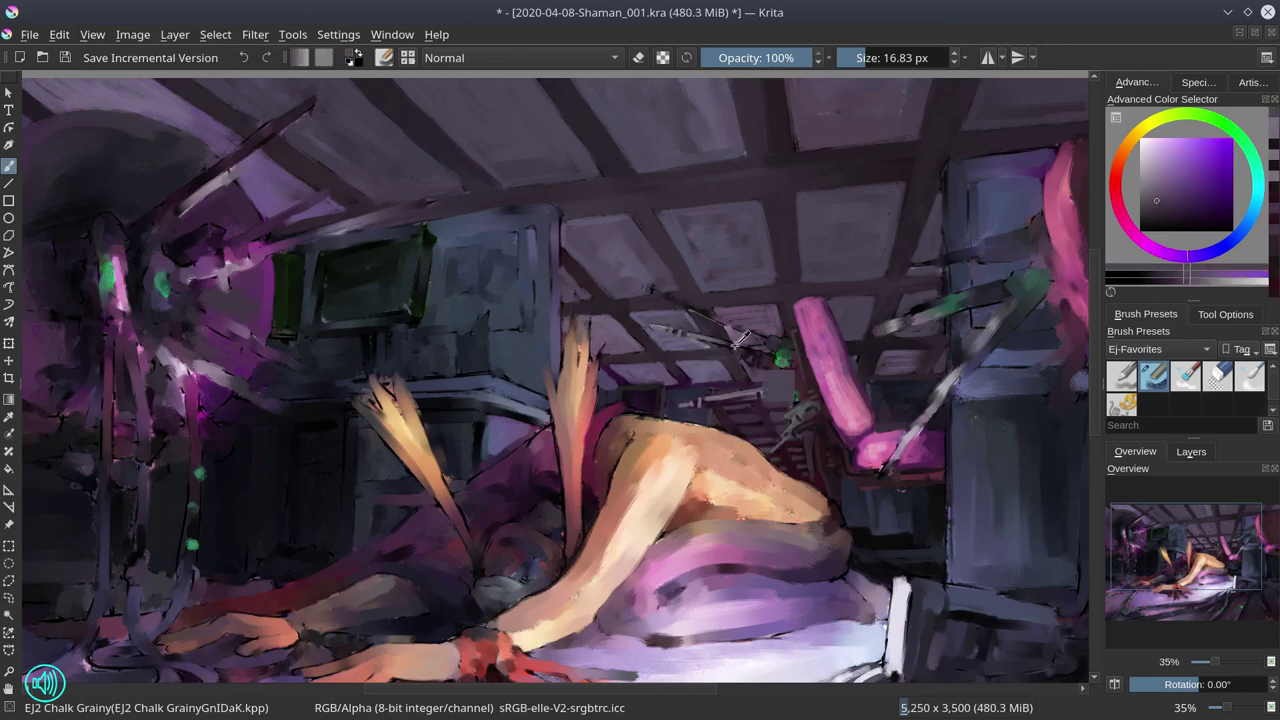
left_click(740, 380, "ctrl")
left_click(740, 350, "ctrl")
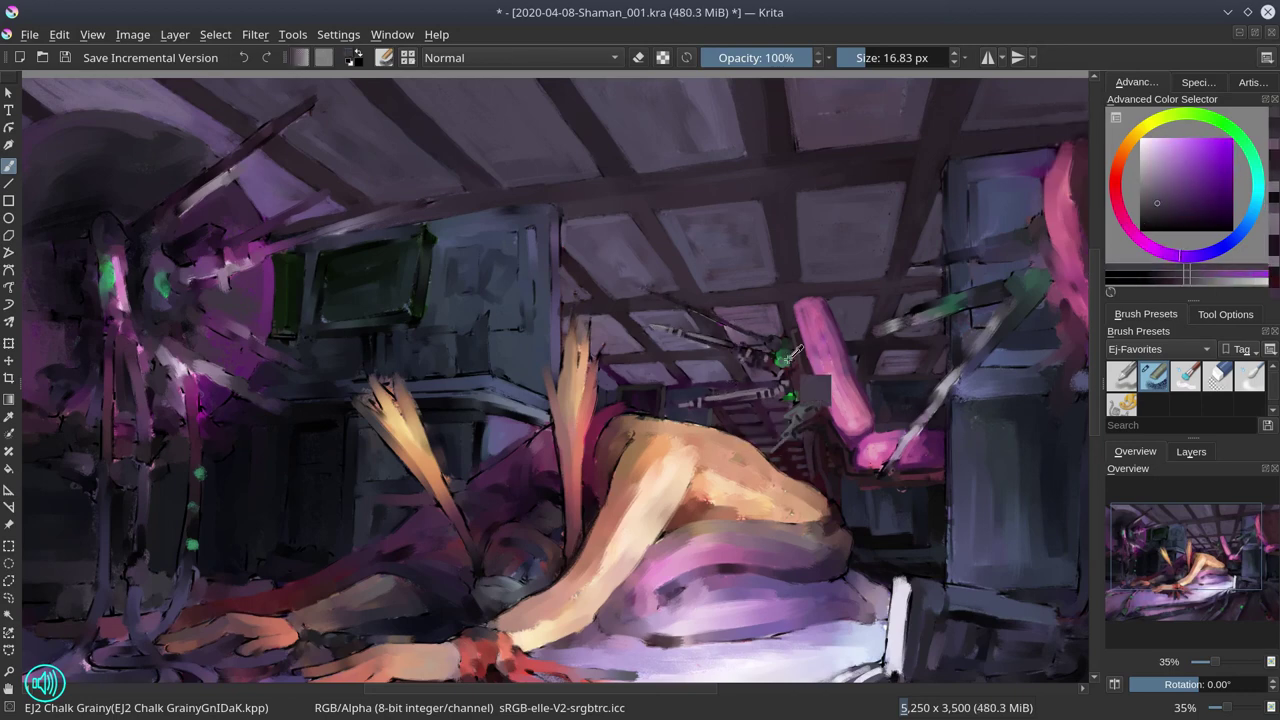
left_click(725, 325, "ctrl")
left_click(651, 287, "ctrl")
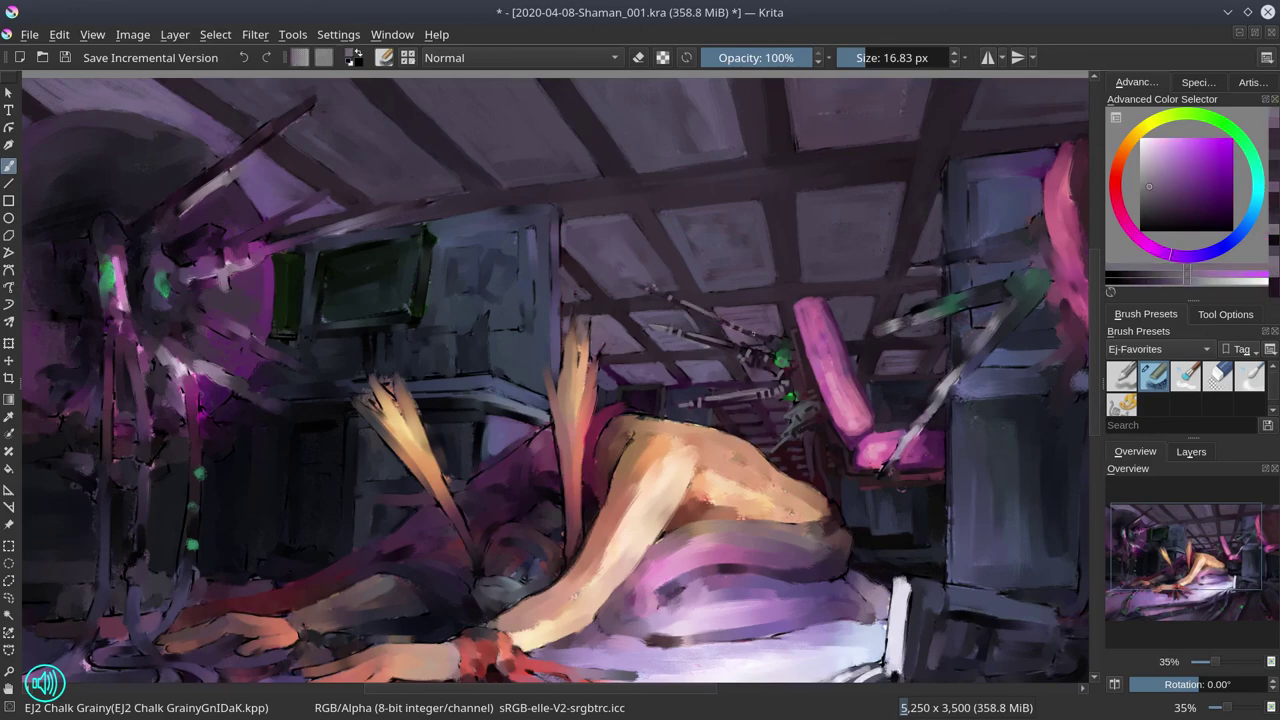
Brighten the machinery's green lights with a saturated green and save the painting.
left_click(784, 360, "ctrl")
left_click(781, 361, "ctrl")
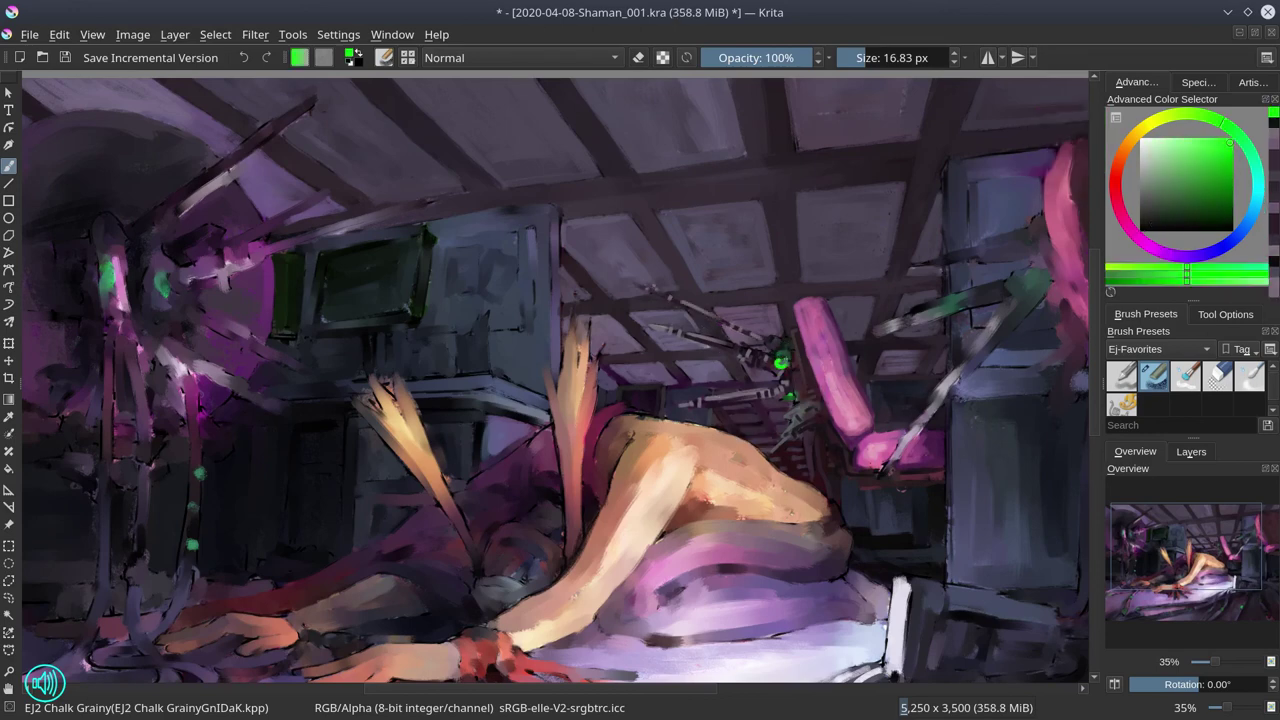
key("ctrl+s")
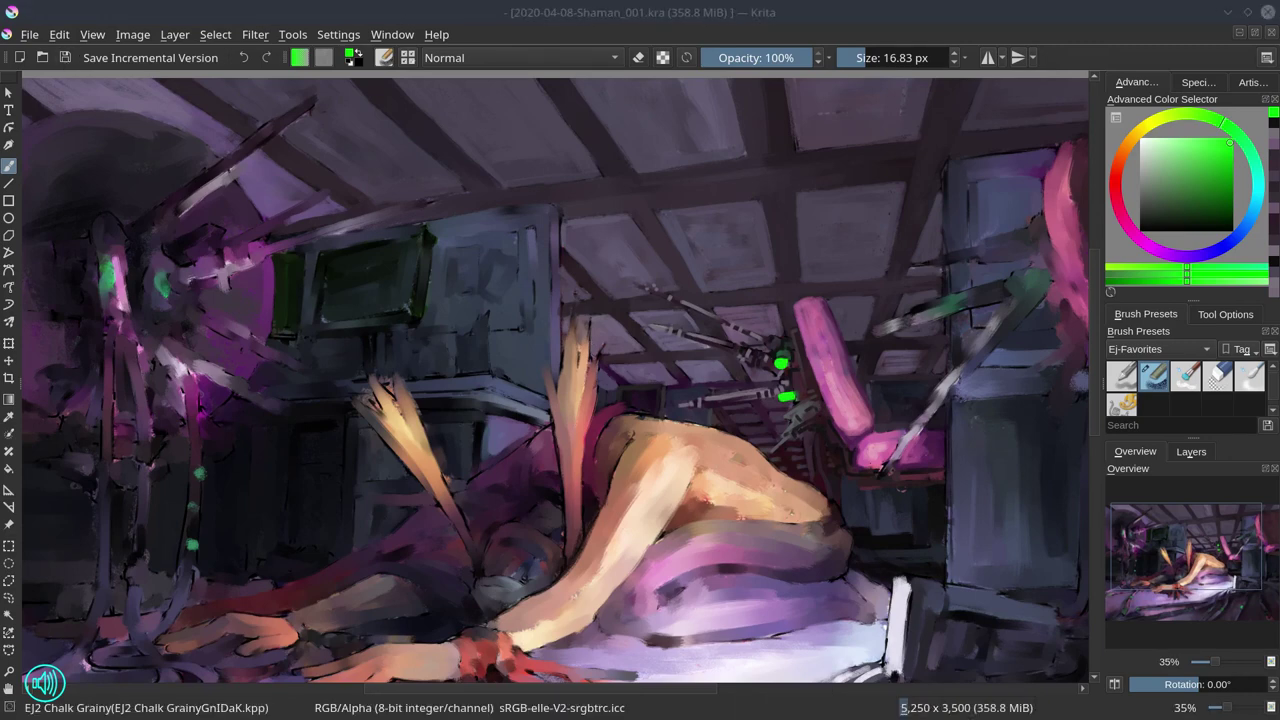
Shift the wall paint toward blue-violet tones and shrink the brush.
left_click(541, 193, "ctrl")
mouse_move(388, 258)
left_mouse_down("shift")
mouse_move(420, 260)
mouse_move(272, 230)
mouse_move(312, 270)
mouse_move(596, 273)
mouse_move(615, 319)
left_mouse_up("shift")
left_click(1153, 188)
left_click(613, 292, "ctrl")
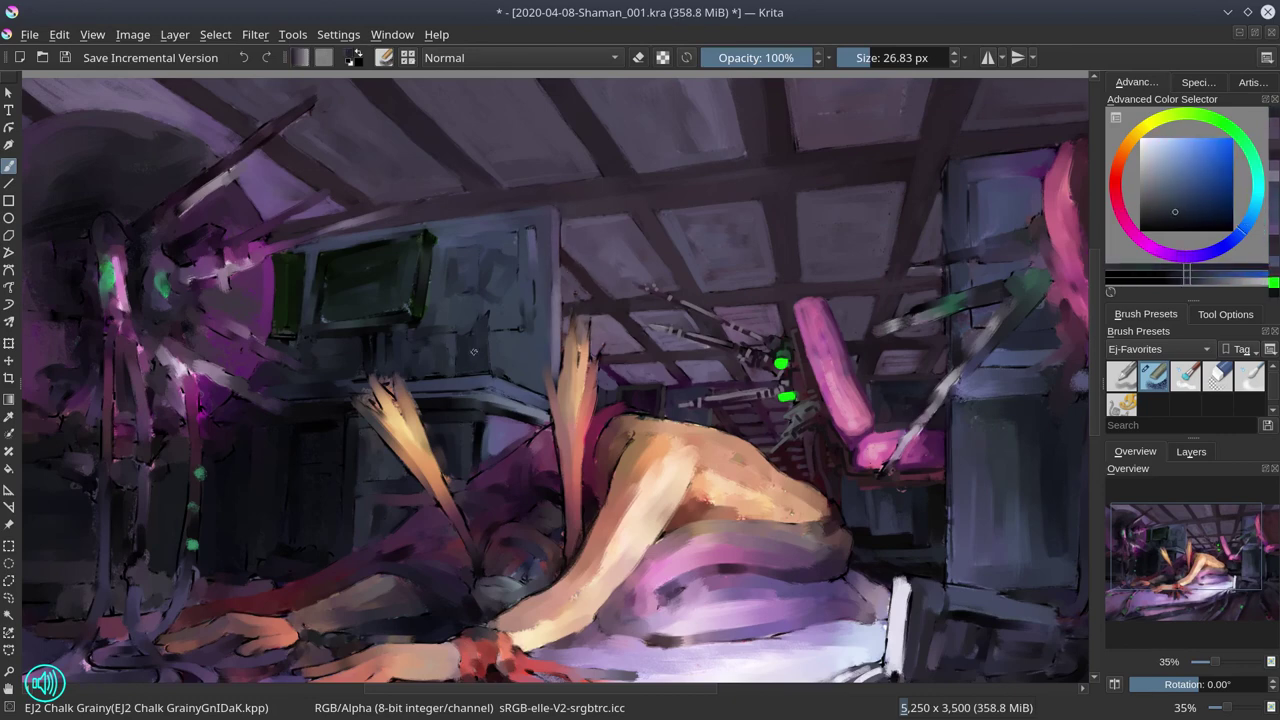
left_click(65, 58)
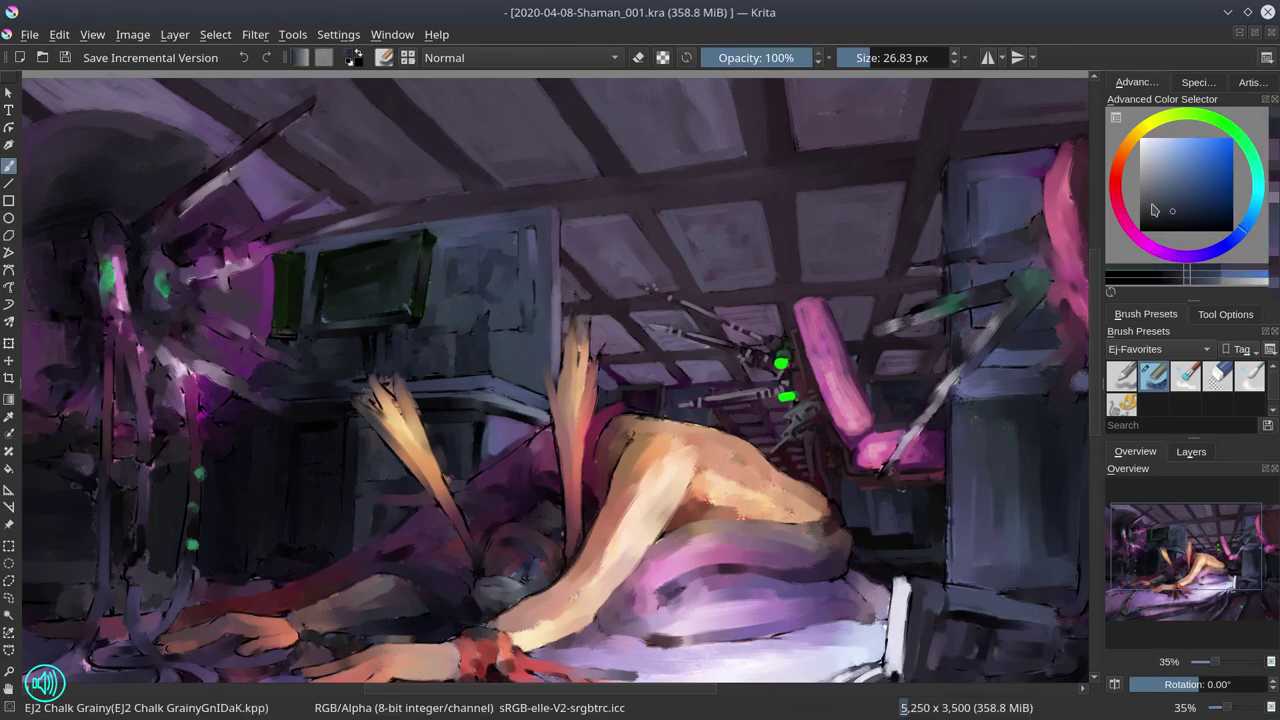
left_click_drag(490, 350, 472, 330, "shift")
Sample dark teal and blue-grey tones from the left wall.
left_click(460, 377, "ctrl")
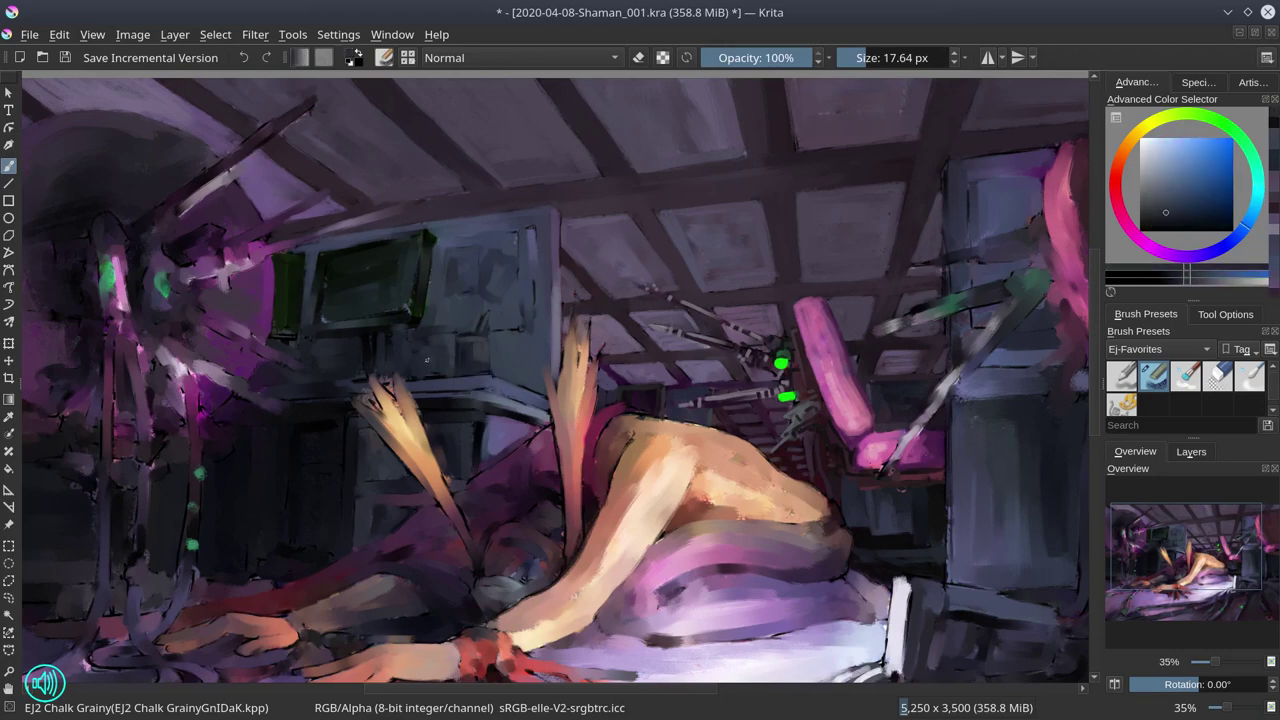
left_click(468, 355, "ctrl")
left_click(468, 362, "ctrl")
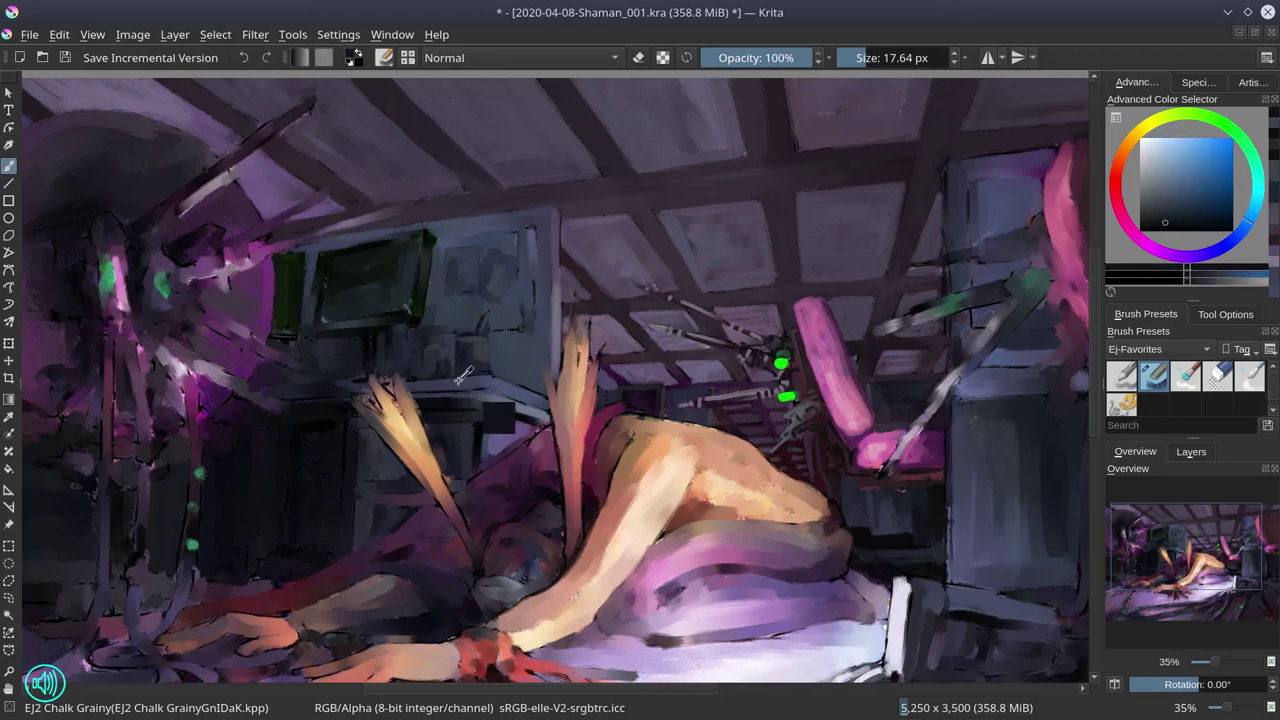
left_click_drag(458, 376, 470, 380, "shift")
left_click(500, 398, "ctrl")
left_click(336, 400, "ctrl")
Pick lighter wall tones and a bluer purple, enlarging the brush for broad strokes.
left_click(561, 434, "ctrl")
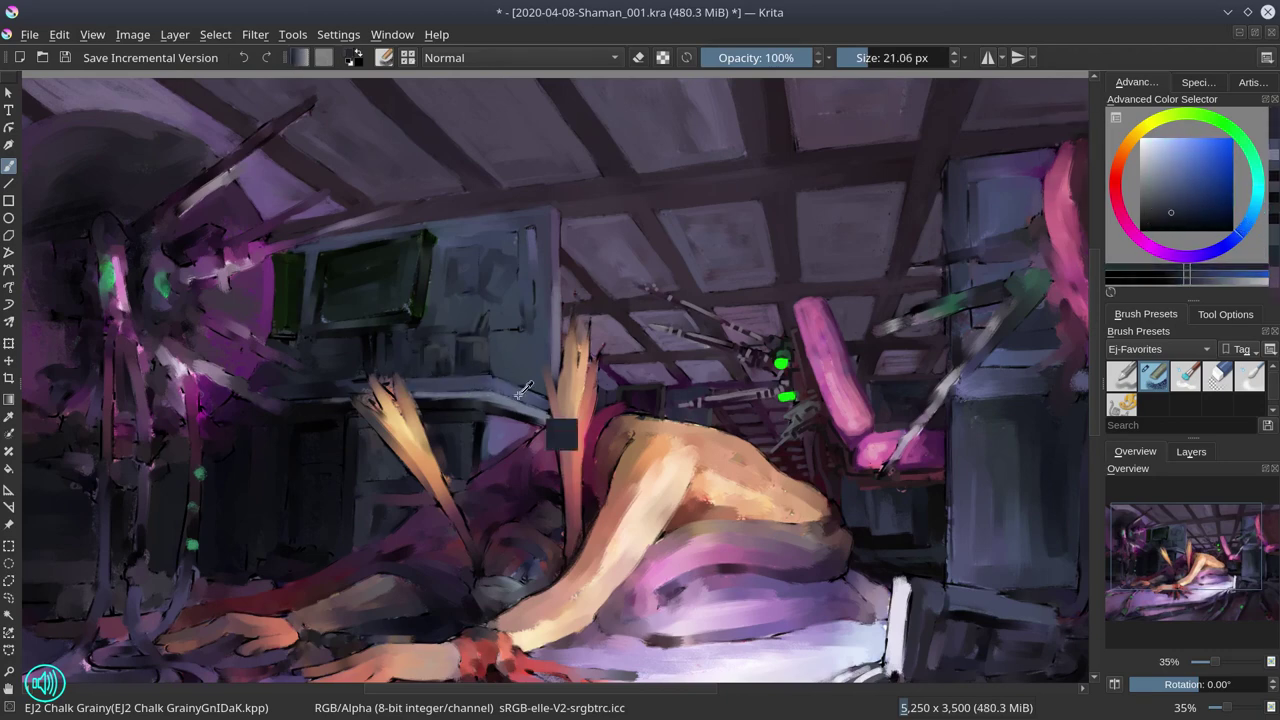
left_click_drag(561, 434, 566, 430, "shift")
left_click(535, 399, "ctrl")
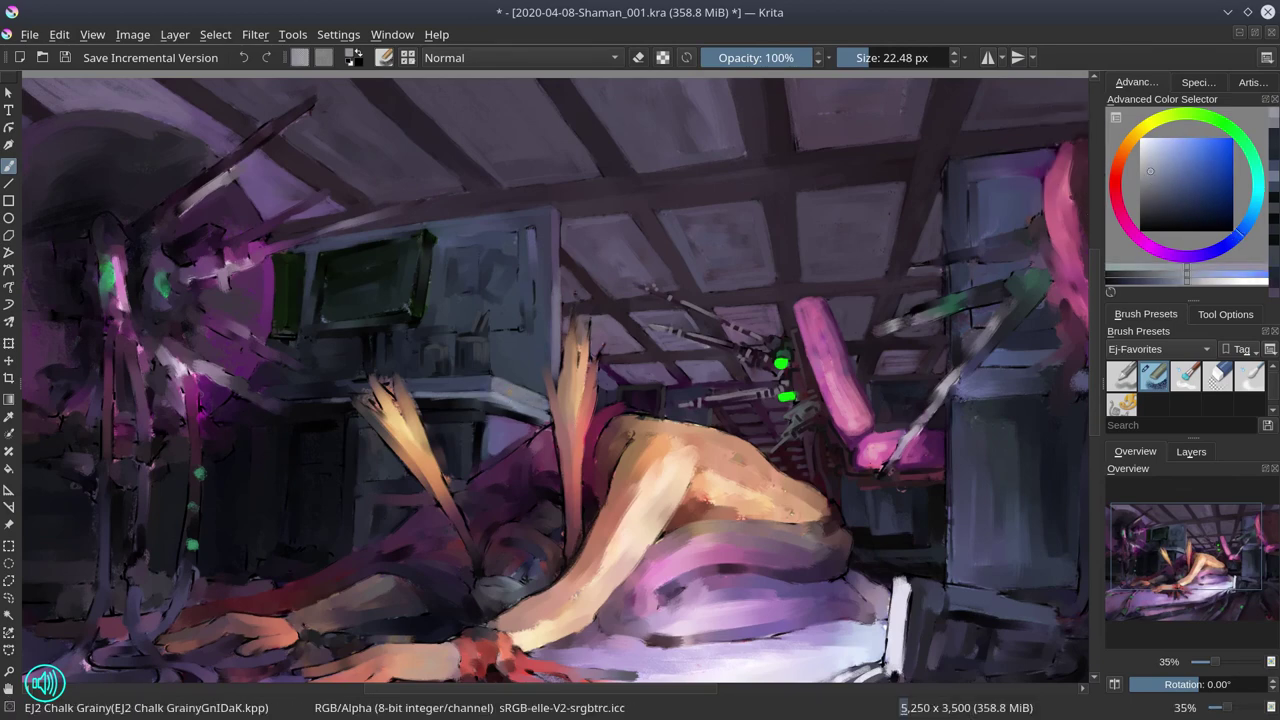
left_click(352, 418, "ctrl")
left_click_drag(352, 418, 358, 416, "shift")
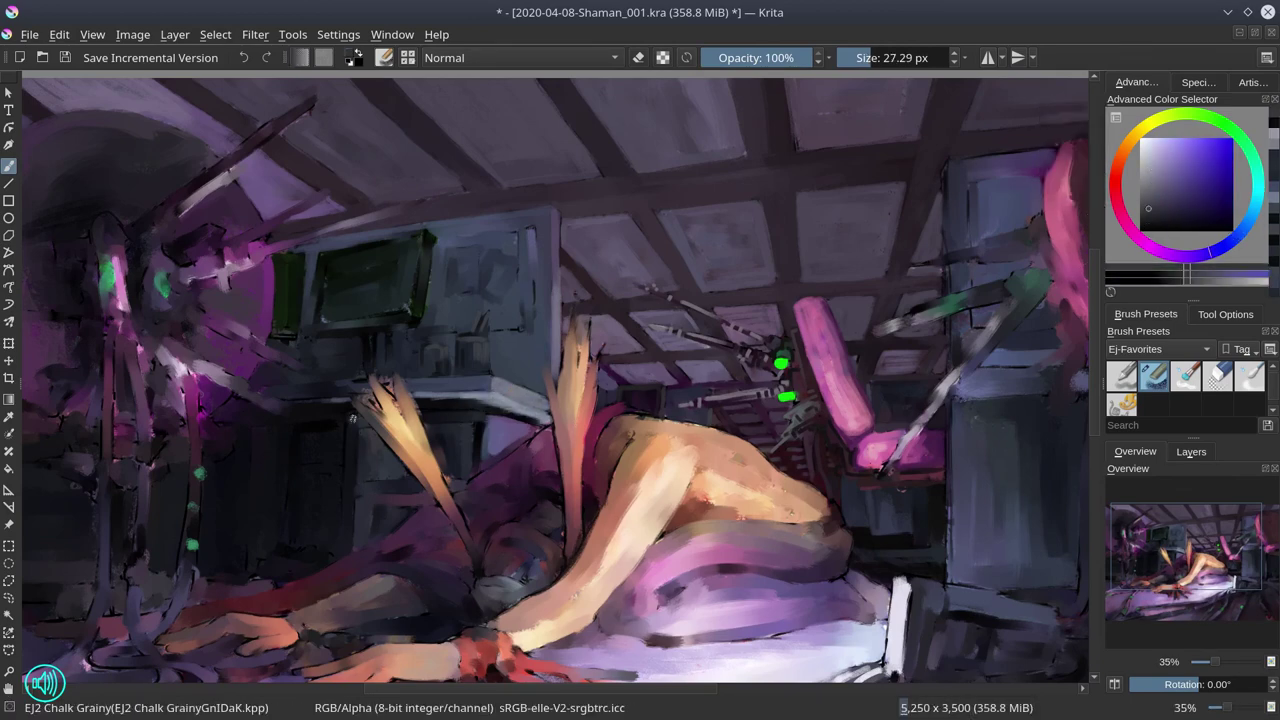
left_click(470, 467, "ctrl")
left_click_drag(470, 467, 459, 477, "shift")
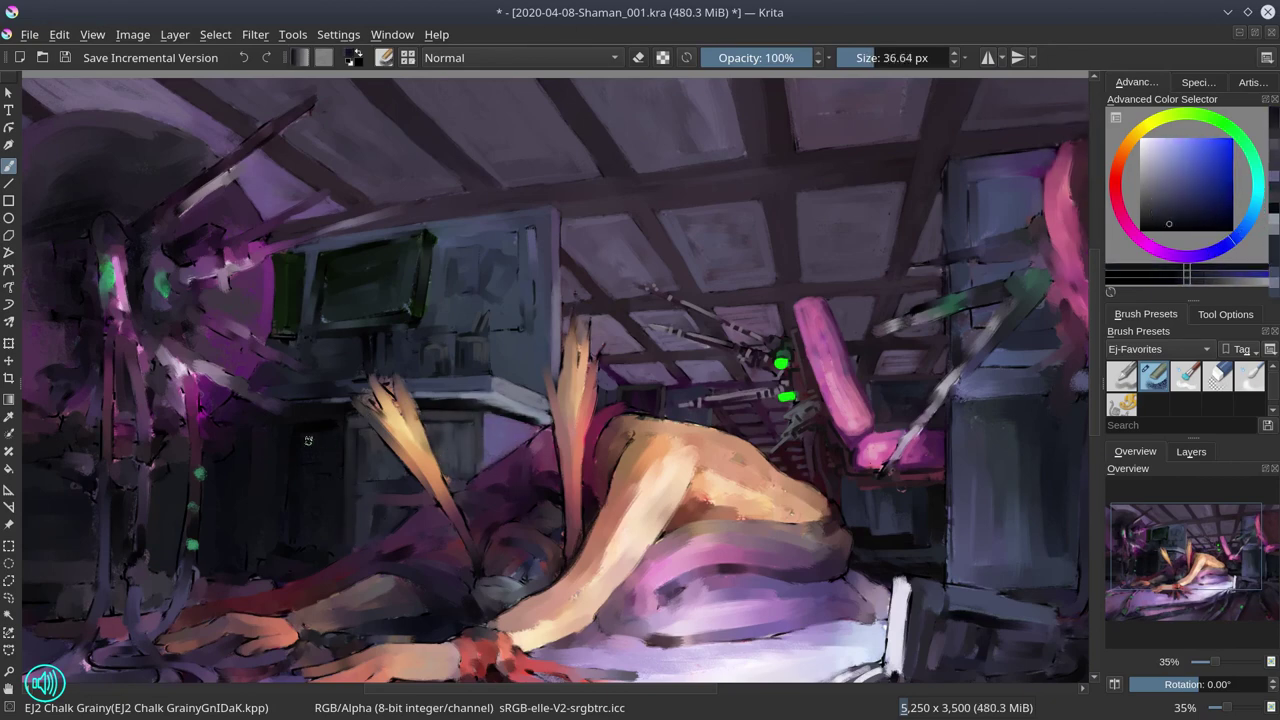
Paint darker shading on the wall beside the desk.
left_click(281, 447, "ctrl")
left_click(281, 447, "ctrl")
left_click_drag(281, 447, 220, 413, "shift")
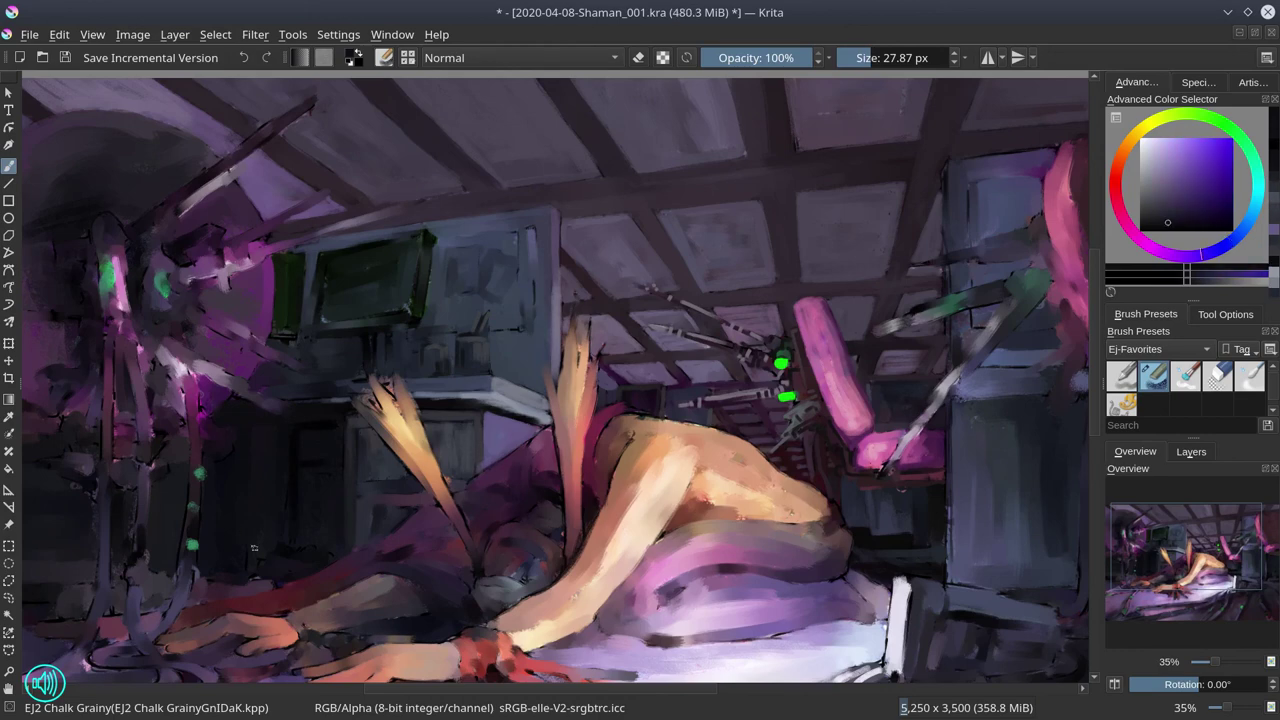
left_click(298, 441, "ctrl")
left_click(298, 441, "ctrl")
left_click_drag(298, 441, 317, 537, "shift")
Refine the shading around the desk with resampled wall colours.
left_click(348, 429, "ctrl")
mouse_move(348, 429)
left_mouse_down("shift")
mouse_move(340, 440)
mouse_move(410, 477)
mouse_move(340, 446)
left_mouse_up("shift")
left_click(326, 388, "ctrl")
left_click(356, 452, "ctrl")
left_click(366, 445, "ctrl")
left_click(366, 445, "ctrl")
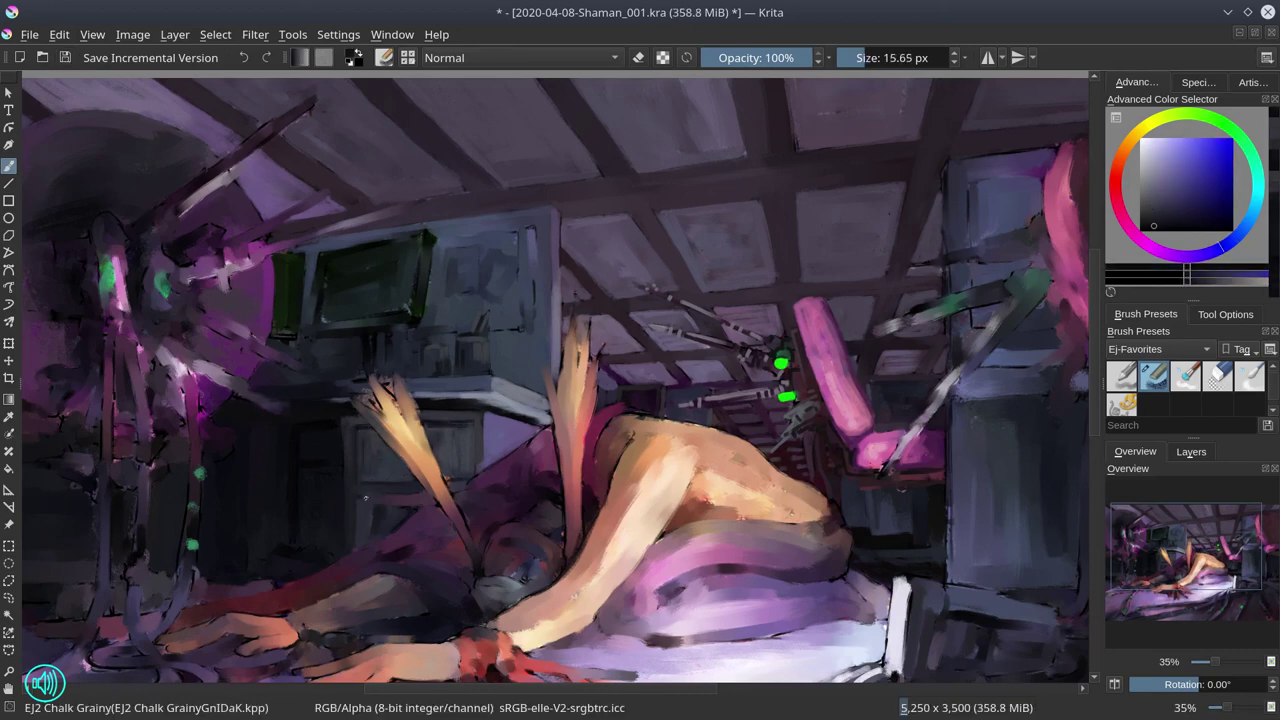
Block in the drawers under the desk with bluish grey.
left_click_drag(365, 497, 419, 502, "shift")
left_click(419, 502, "ctrl")
left_click(370, 542, "ctrl")
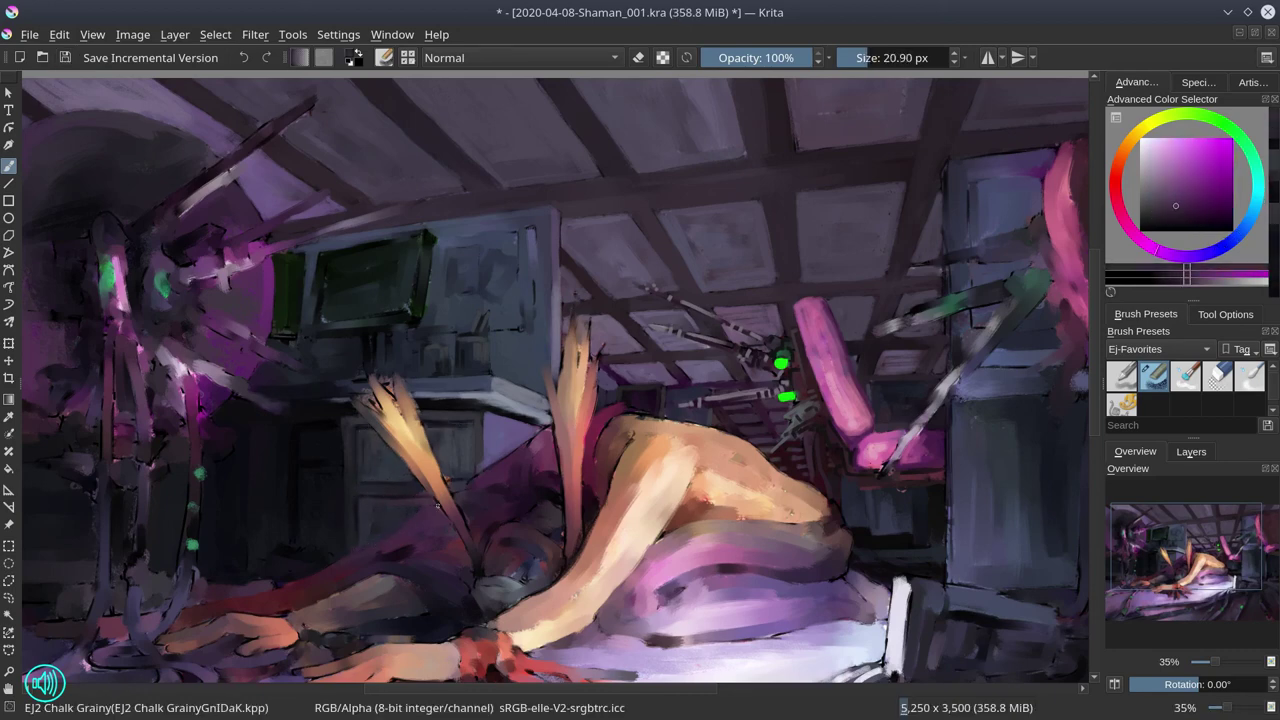
left_click_drag(370, 542, 345, 543, "shift")
left_click(345, 543, "ctrl")
left_click(345, 543, "ctrl")
left_click(455, 480, "ctrl")
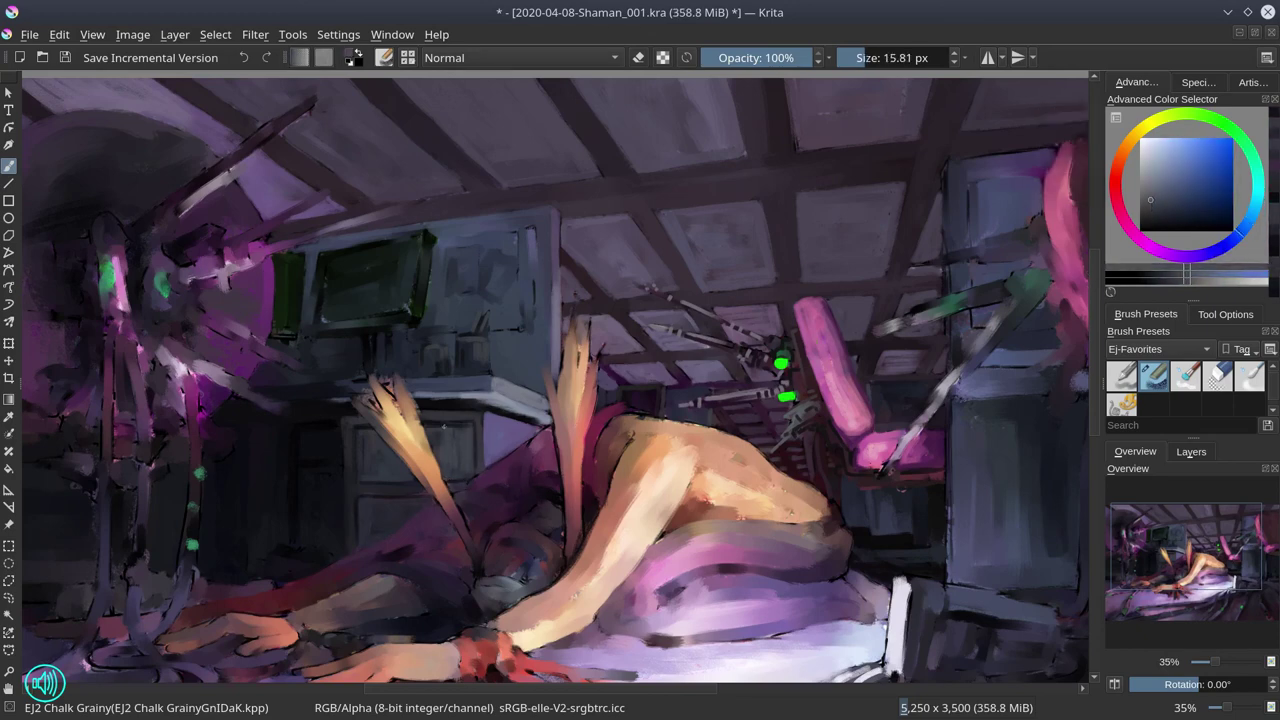
left_click_drag(455, 480, 440, 480, "shift")
Detail the drawers using lighter tones sampled from the desk.
left_click(497, 326, "ctrl")
left_click(497, 326, "ctrl")
left_click(497, 326, "ctrl")
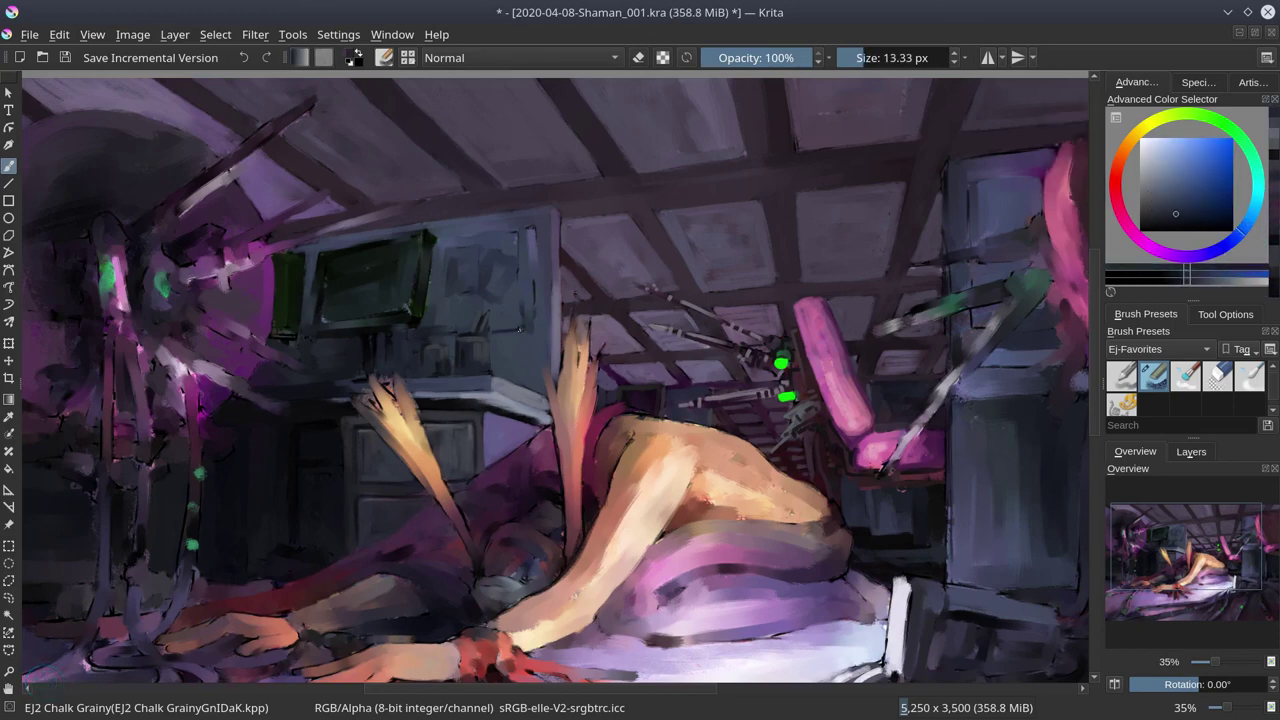
left_click_drag(520, 300, 540, 300, "shift")
left_click(533, 290, "ctrl")
left_click(530, 232, "ctrl")
left_click(530, 240, "ctrl")
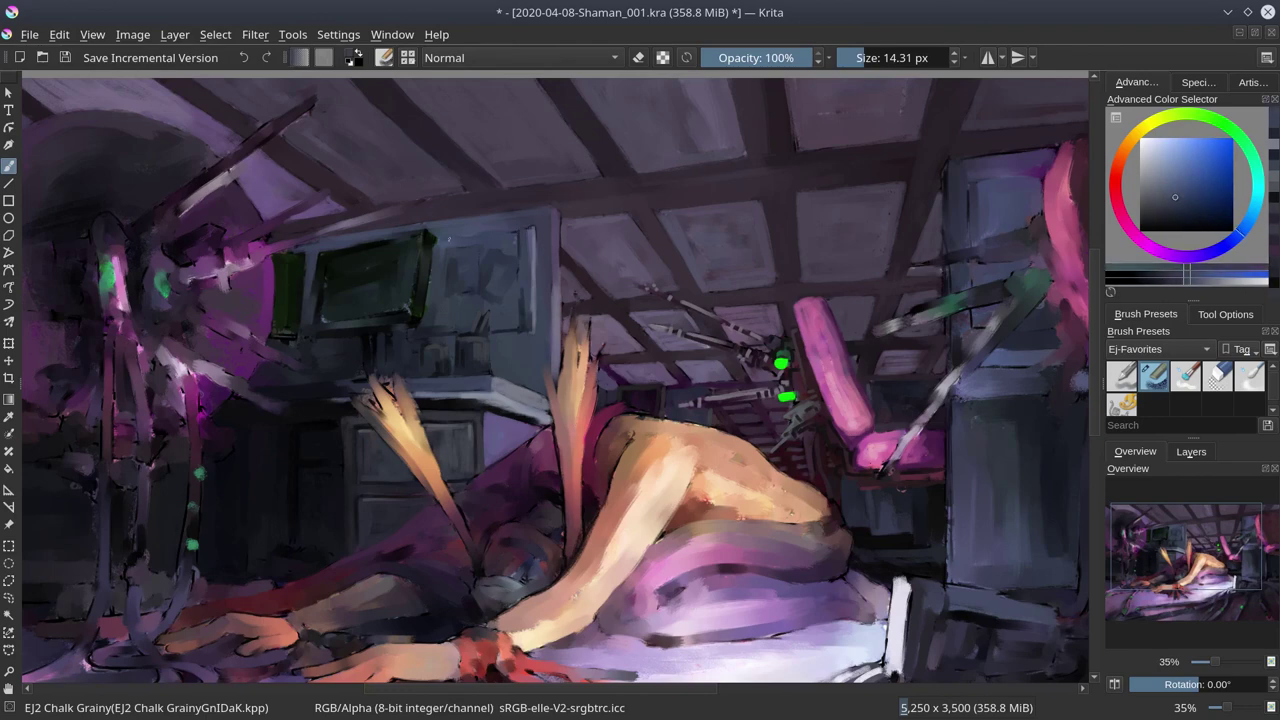
left_click(520, 250, "ctrl")
Paint the pen cup on the desk top with small light strokes.
mouse_move(520, 250)
left_mouse_down("shift")
mouse_move(540, 250)
mouse_move(527, 285)
mouse_move(485, 305)
mouse_move(482, 324)
left_mouse_up("shift")
left_click(527, 285, "ctrl")
left_click(495, 305, "ctrl")
left_click(463, 326, "ctrl")
left_click_drag(455, 326, 463, 326, "shift")
left_click(430, 340, "ctrl")
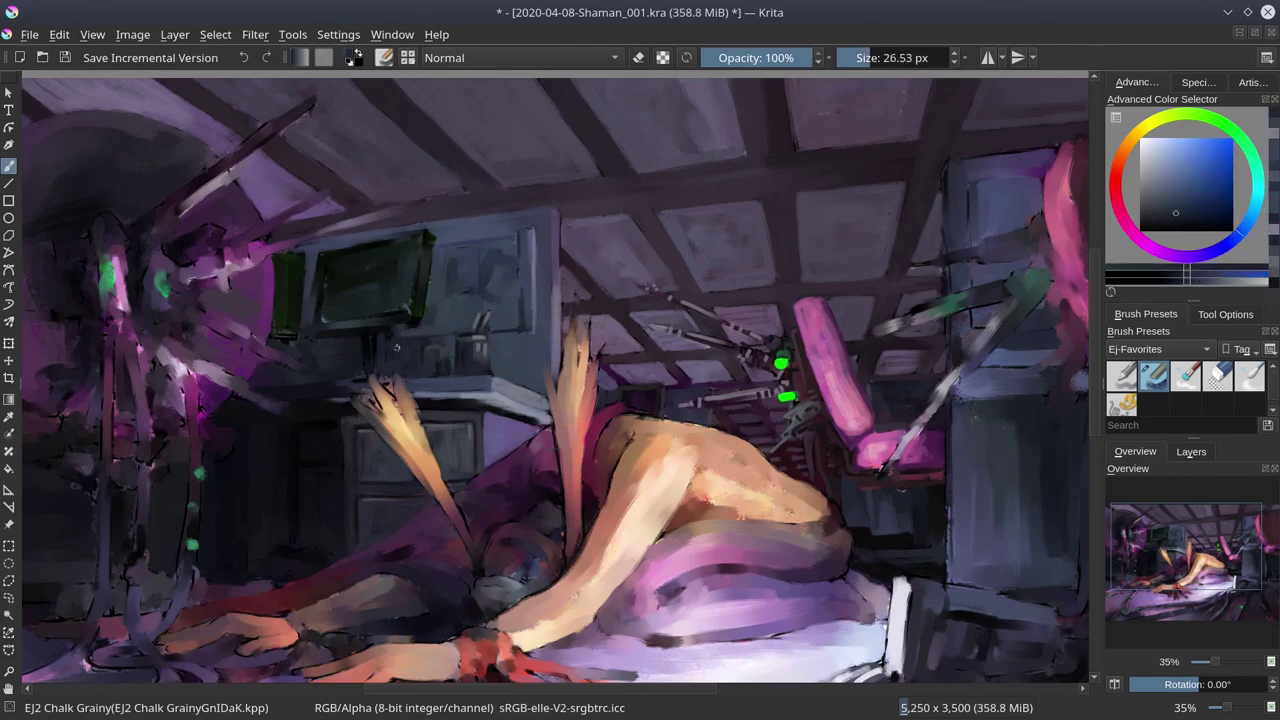
left_click_drag(385, 392, 440, 392, "shift")
left_click(312, 350, "ctrl")
Save the painting, then touch up the monitor's right edge with darker strokes.
key("ctrl+s")
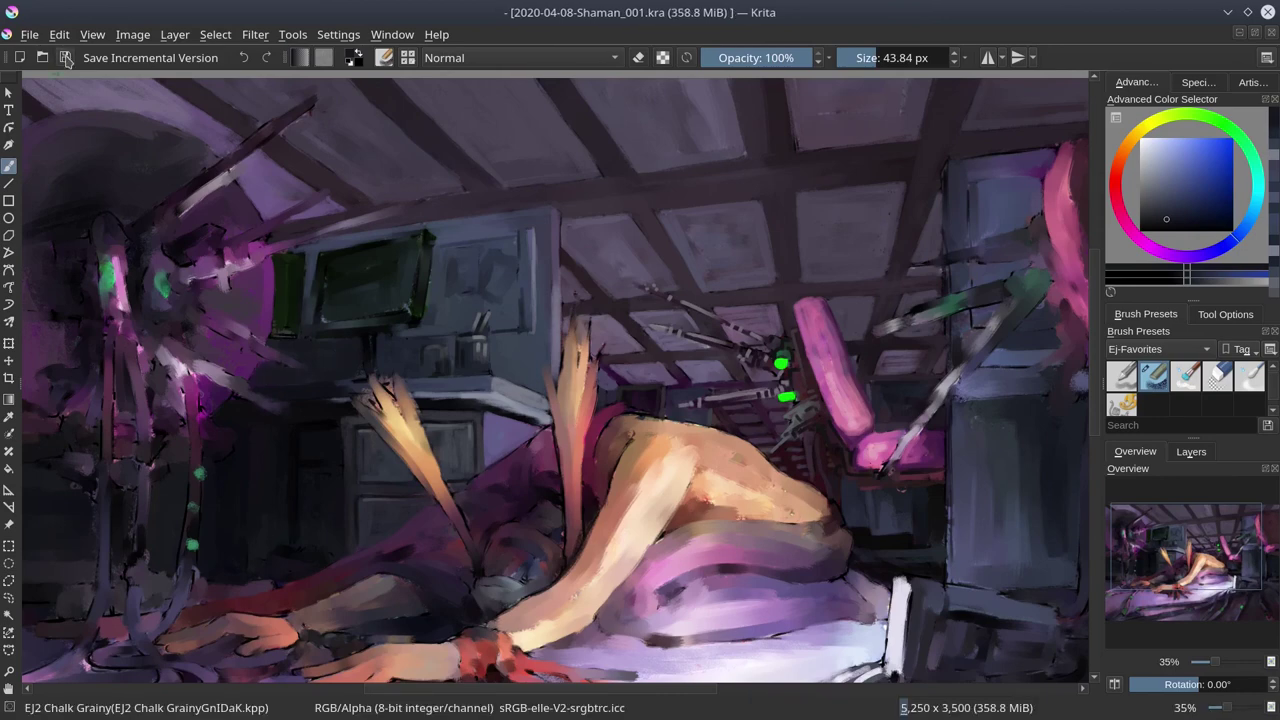
left_click(423, 331, "ctrl")
left_click_drag(423, 331, 400, 331, "shift")
left_click(423, 331, "ctrl")
mouse_move(330, 310)
left_mouse_down()
mouse_move(369, 300)
mouse_move(330, 305)
left_mouse_up()
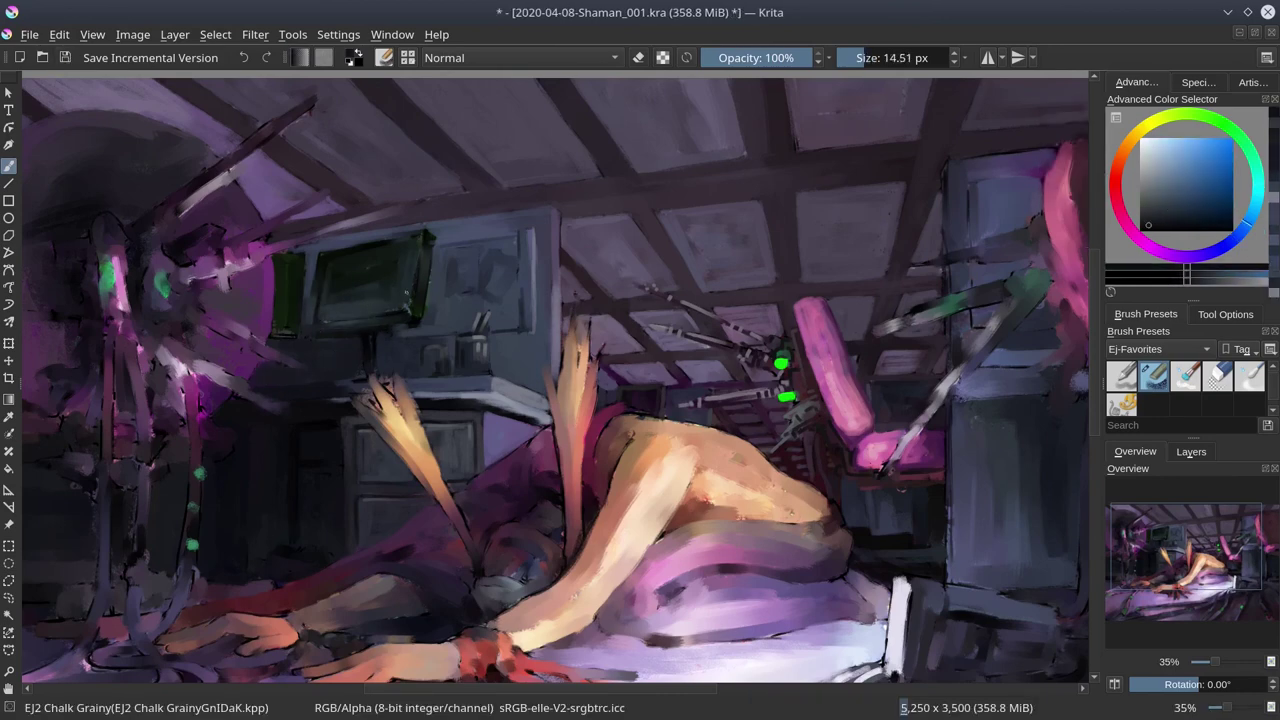
left_click(407, 300, "ctrl")
mouse_move(407, 255)
left_mouse_down()
mouse_move(407, 305)
mouse_move(430, 305)
left_mouse_up()
Sample the monitor's dark green and paint a light stroke along its top edge.
mouse_move(410, 250)
left_mouse_down()
mouse_move(415, 318)
mouse_move(440, 300)
mouse_move(420, 320)
left_mouse_up()
left_click(420, 300, "ctrl")
left_click(422, 318, "ctrl")
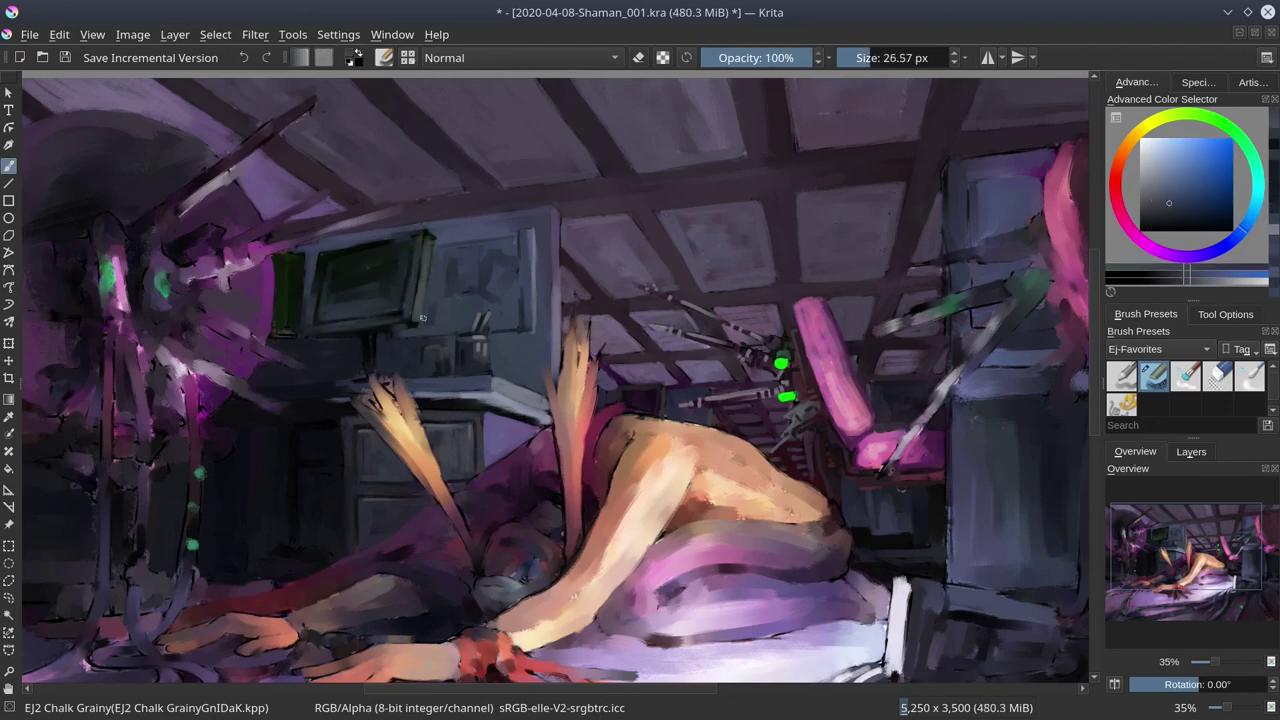
left_click(422, 318, "ctrl")
left_click_drag(390, 374, 375, 374, "shift")
left_click(360, 300, "ctrl")
mouse_move(340, 284)
left_mouse_down("shift")
mouse_move(382, 250)
mouse_move(442, 234)
left_mouse_up("shift")
left_click(348, 284, "ctrl")
Sample blue and darker desk tones around the monitor.
left_click(434, 234, "ctrl")
left_click(410, 387, "ctrl")
left_click_drag(410, 387, 403, 387, "shift")
left_click(393, 381, "ctrl")
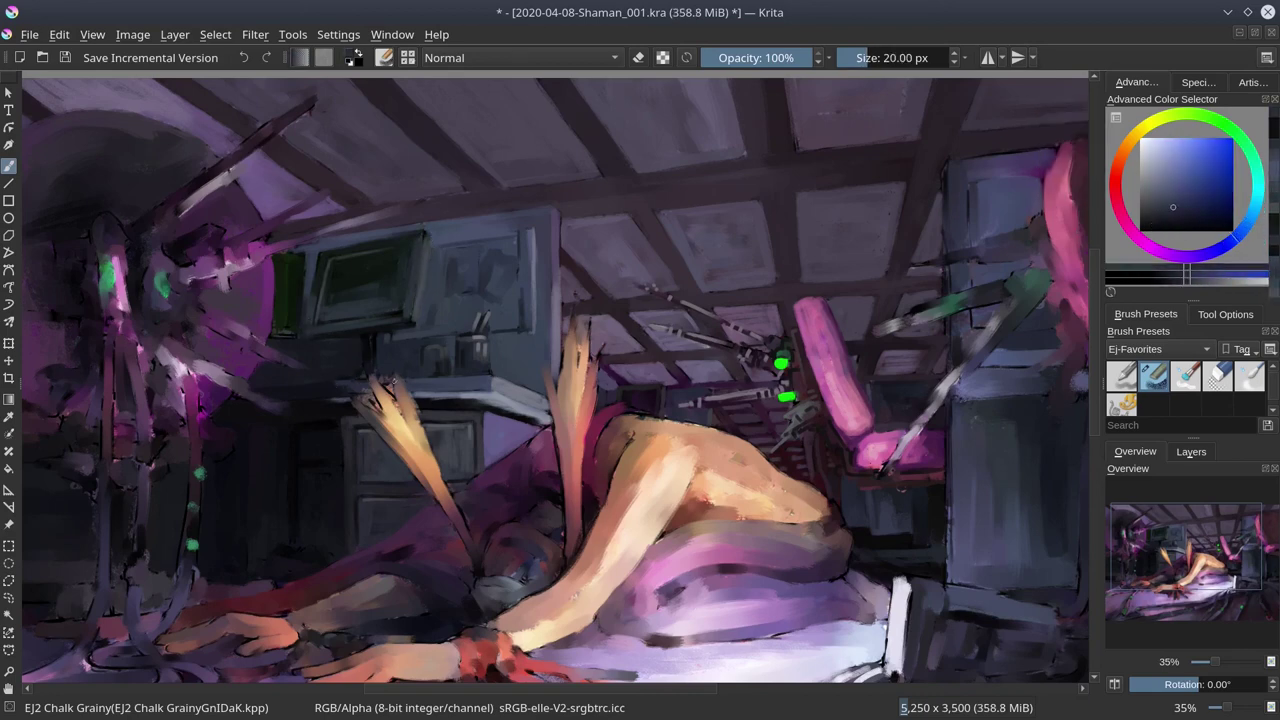
left_click(392, 384, "ctrl")
left_click(392, 384, "ctrl")
left_click(392, 386, "ctrl")
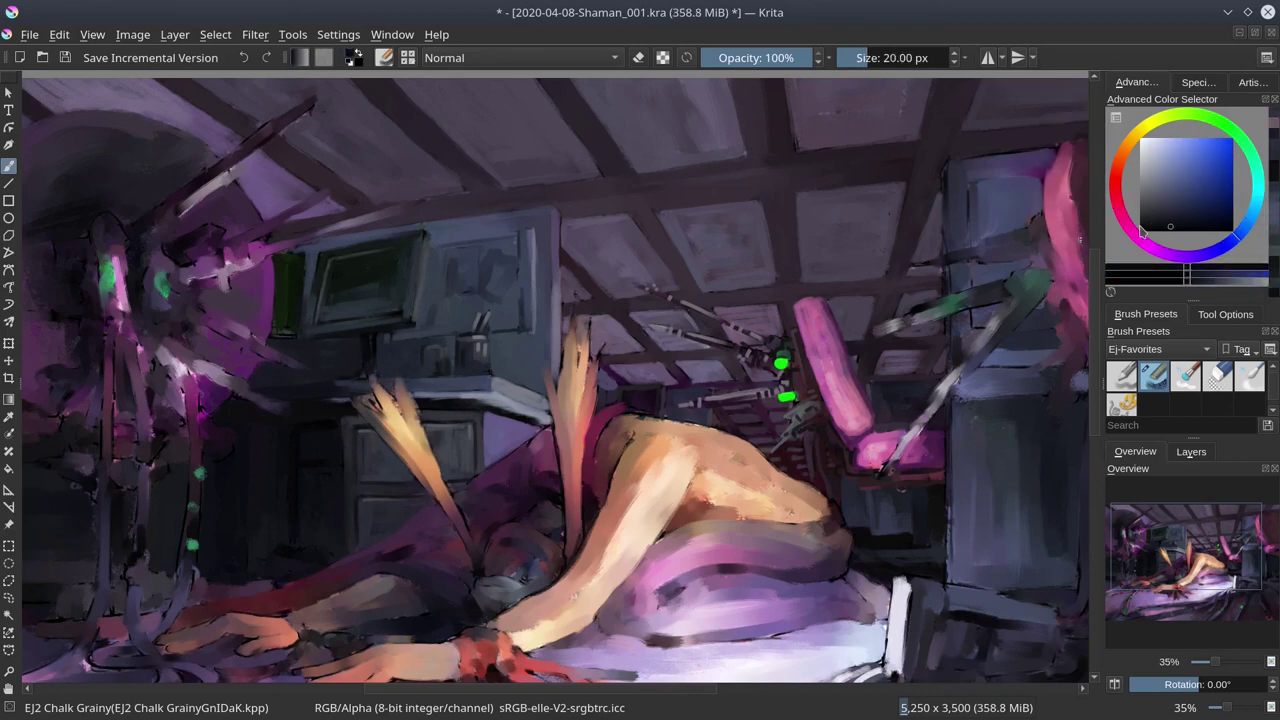
Try a light grey stroke across the monitor screen, then undo it.
left_click(400, 360, "ctrl")
left_click_drag(400, 360, 402, 360, "shift")
left_click_drag(336, 292, 396, 290)
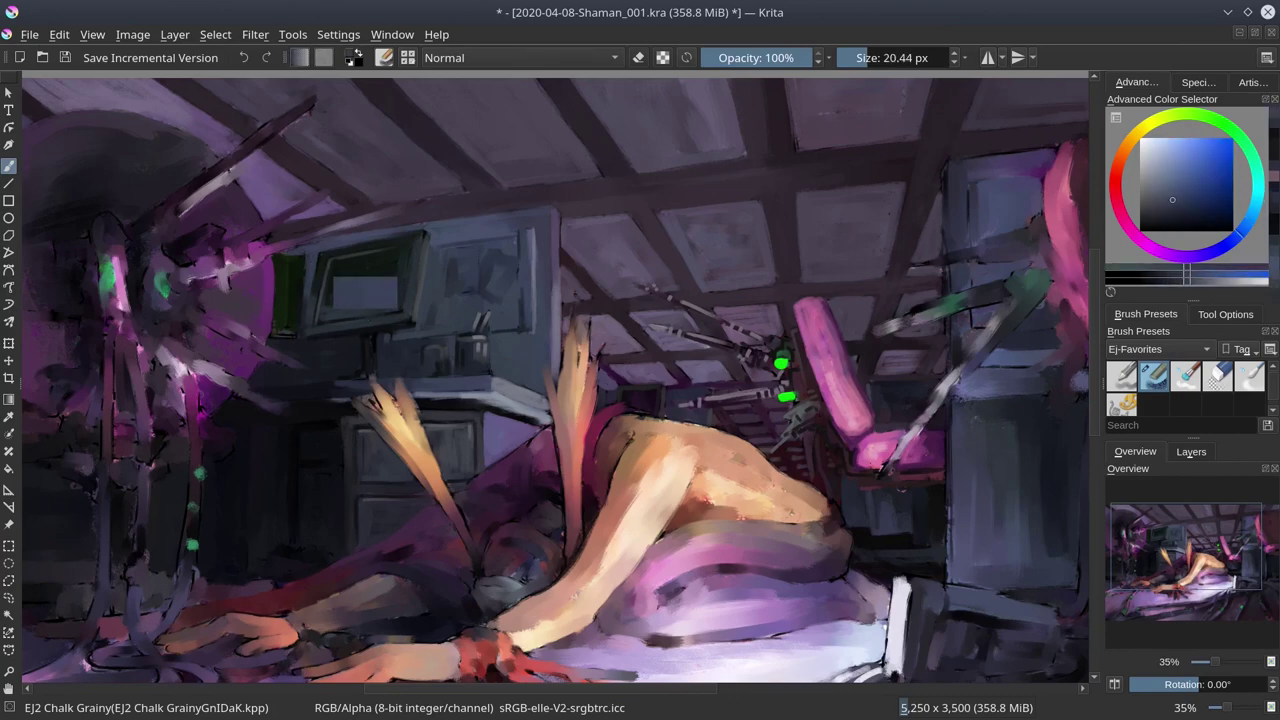
key("ctrl+z")
left_click(360, 300, "ctrl")
left_click(350, 325, "ctrl")
Dab dark blue-grey shadow onto the left machinery with a 29 px brush and save.
left_click(330, 335, "ctrl")
left_click_drag(285, 337, 294, 337, "shift")
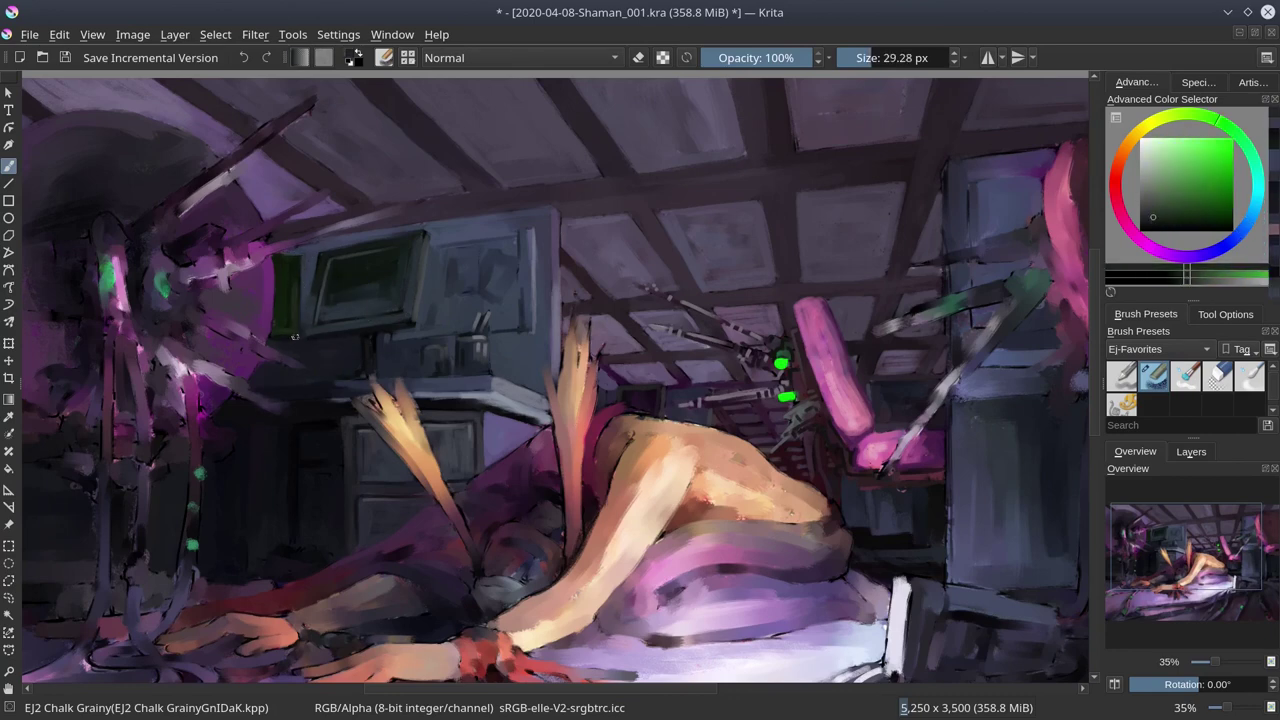
left_click(268, 532, "ctrl")
left_click(268, 532, "ctrl")
left_click_drag(272, 532, 268, 532, "shift")
key("ctrl+s")
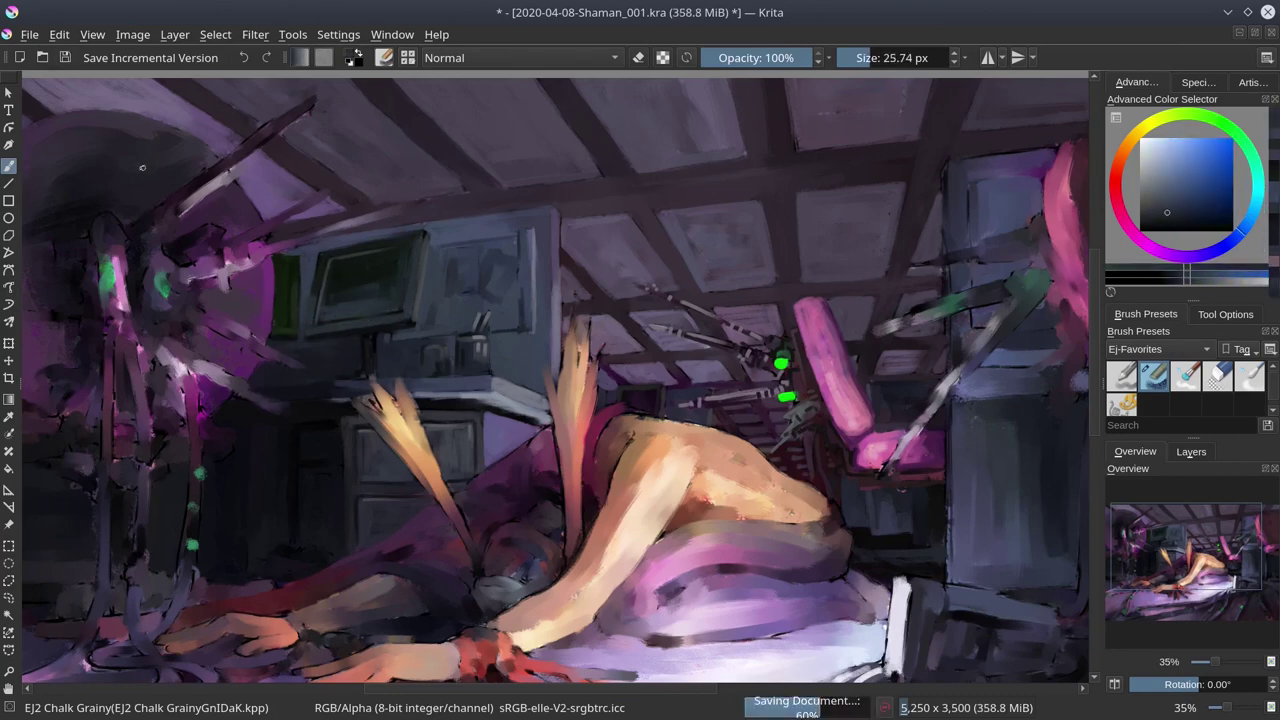
Reduce the brush to about 16 px, pick a dark teal-grey and save again.
left_click_drag(830, 495, 822, 495, "shift")
left_click(822, 495, "ctrl")
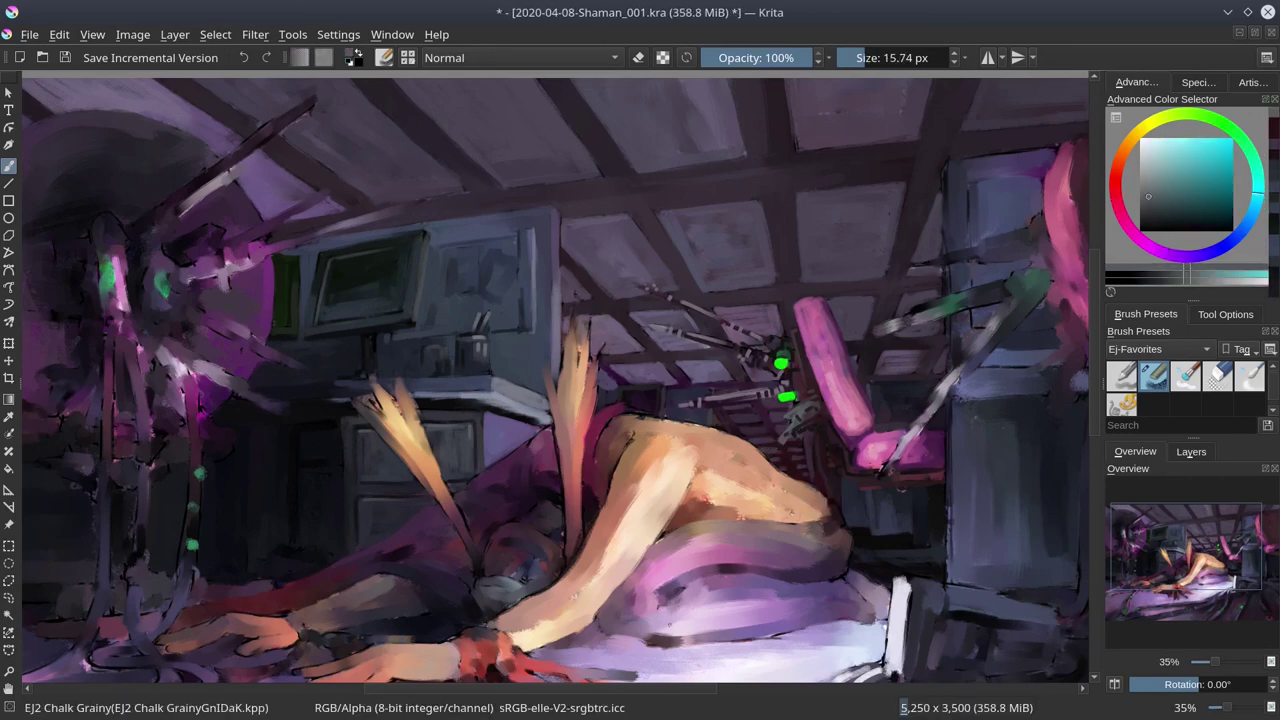
key("ctrl+s")
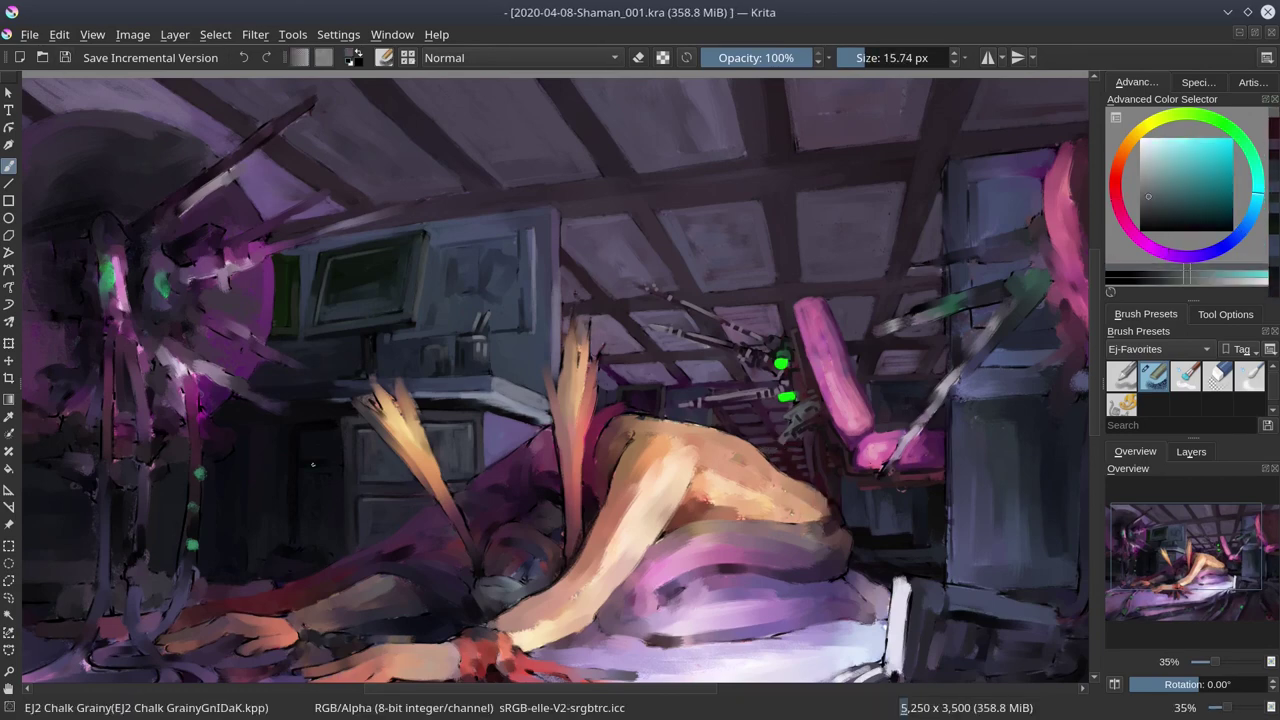
Sample dark purples and blues and lay dark strokes on the top of the left machine.
scroll(312, 463, "up", 1)
left_click(276, 204, "ctrl")
left_click(284, 258, "ctrl")
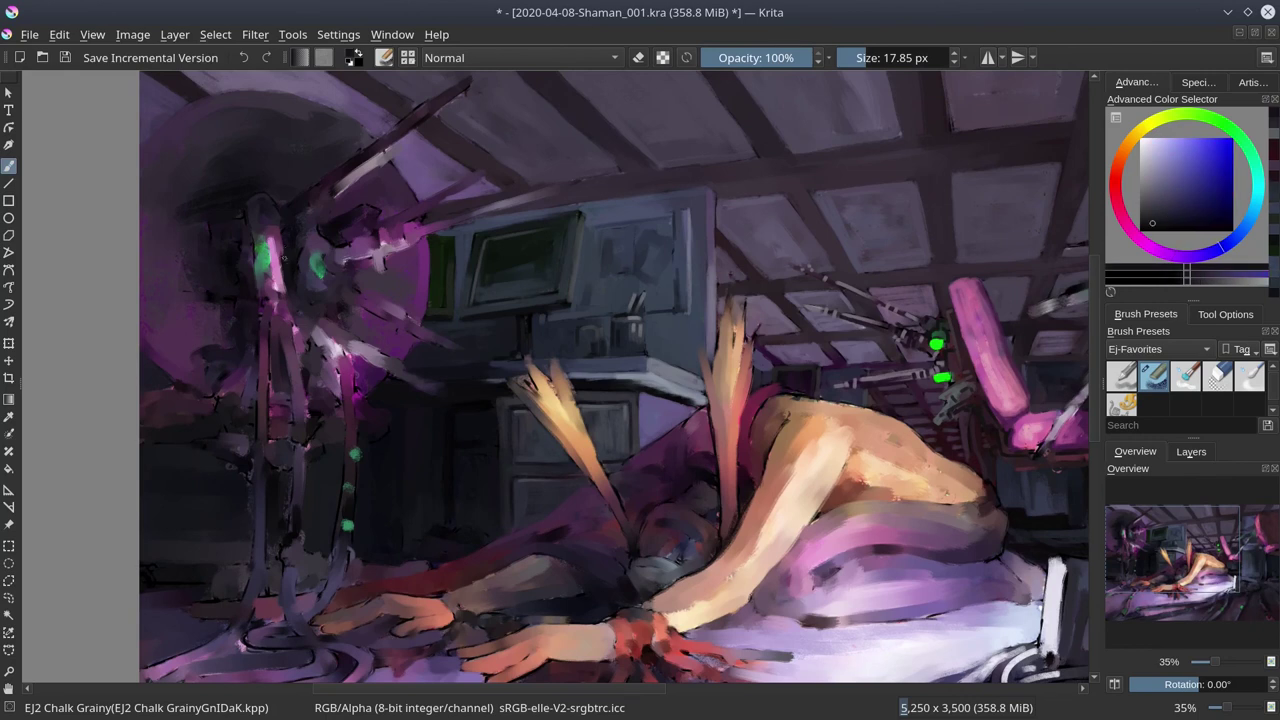
left_click(245, 261, "ctrl")
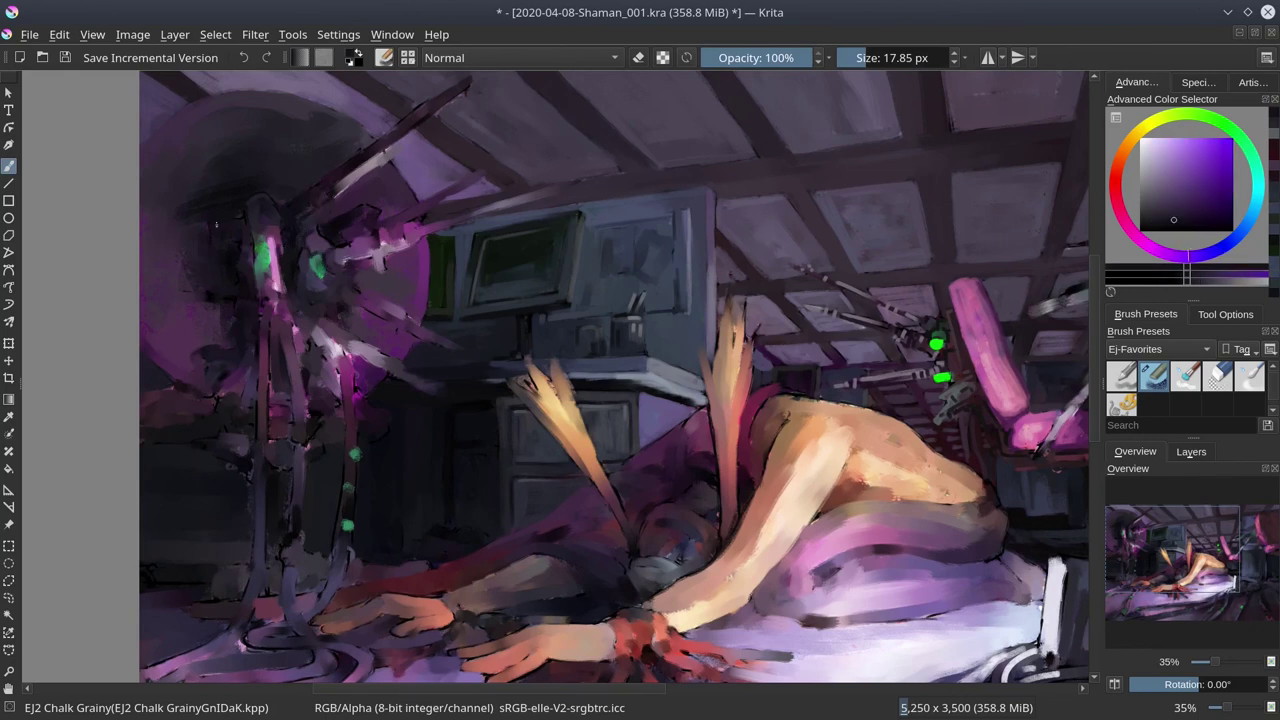
left_click(249, 219, "ctrl")
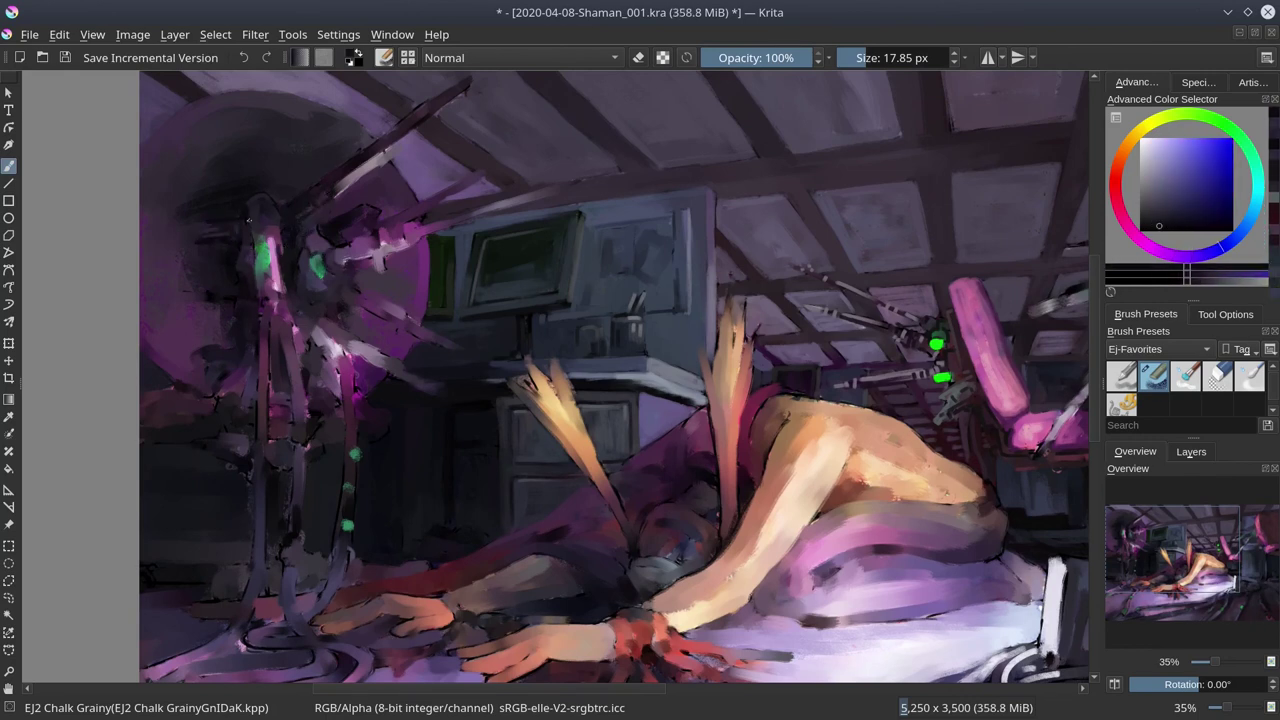
left_click(267, 264, "ctrl")
left_click(273, 300, "ctrl")
Paint dark strokes over the machine pillar with a larger brush, then save.
key("bracketright")
left_click(284, 312, "ctrl")
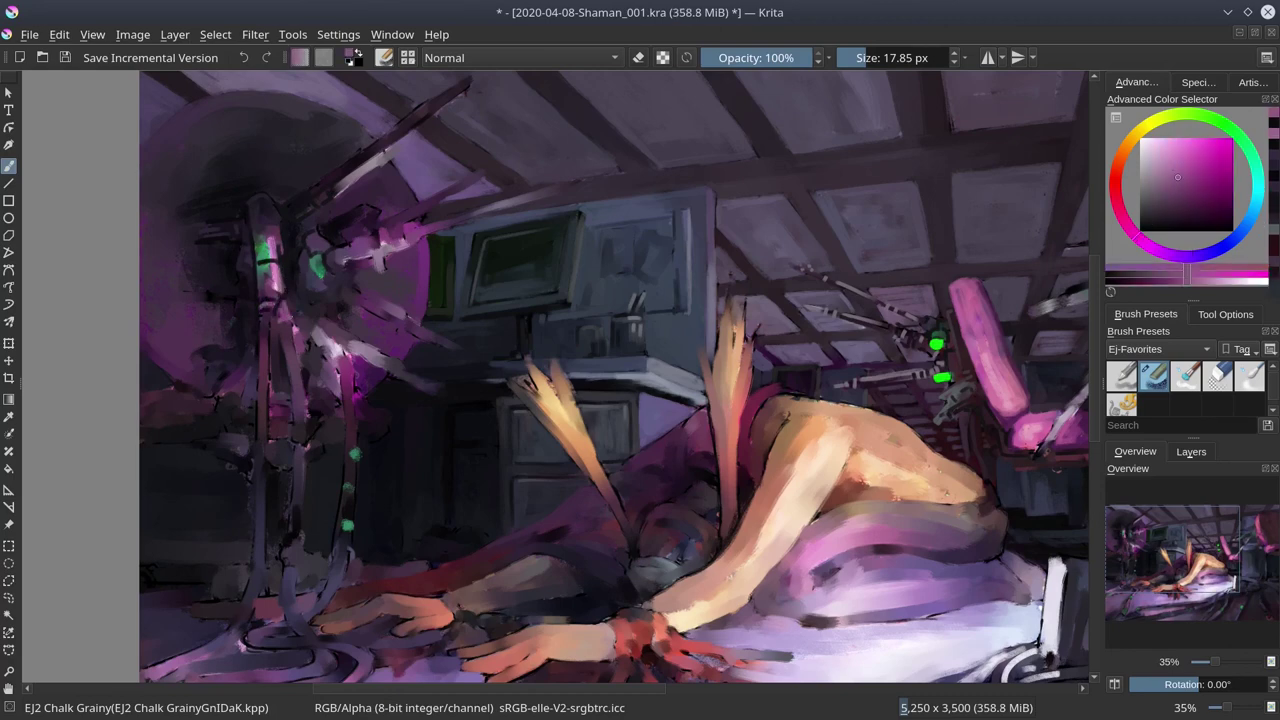
left_click(280, 332, "ctrl")
left_click(279, 338, "ctrl")
key("ctrl+s")
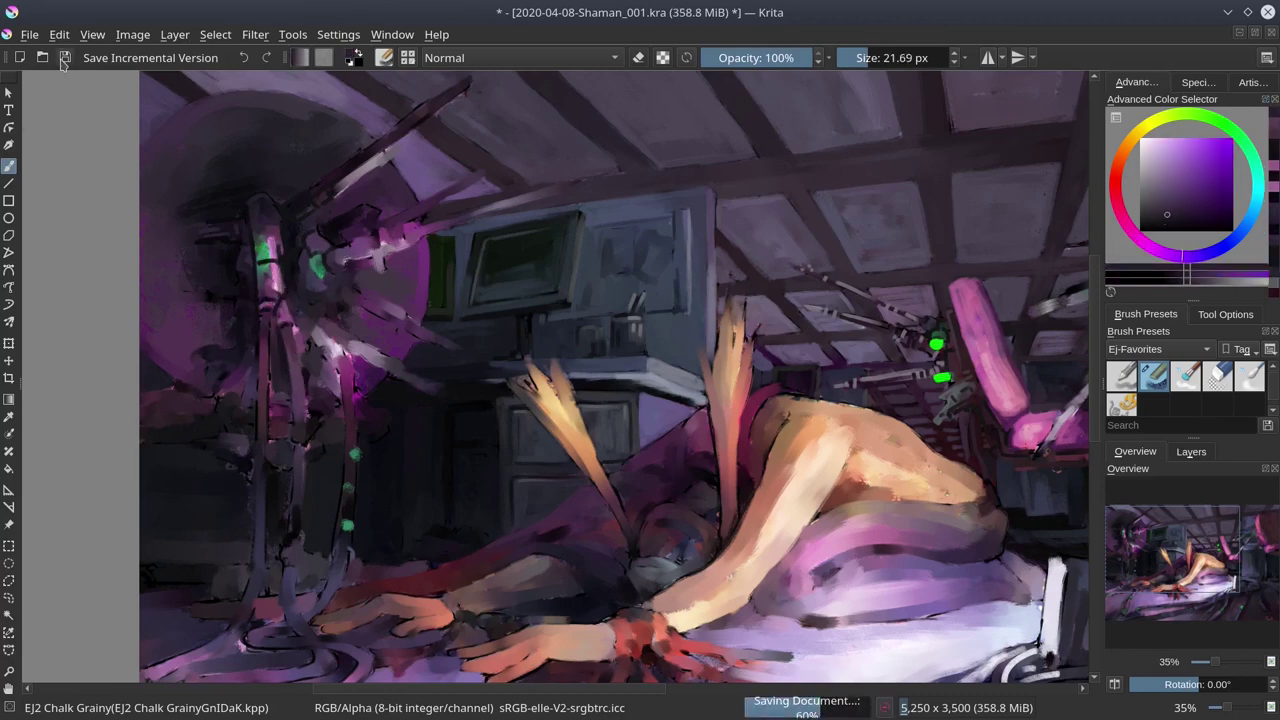
Shade the left pillar down to its base with broader blue-grey strokes.
key("bracketright")
key("bracketright")
left_click(240, 330, "ctrl")
left_click(220, 360, "ctrl")
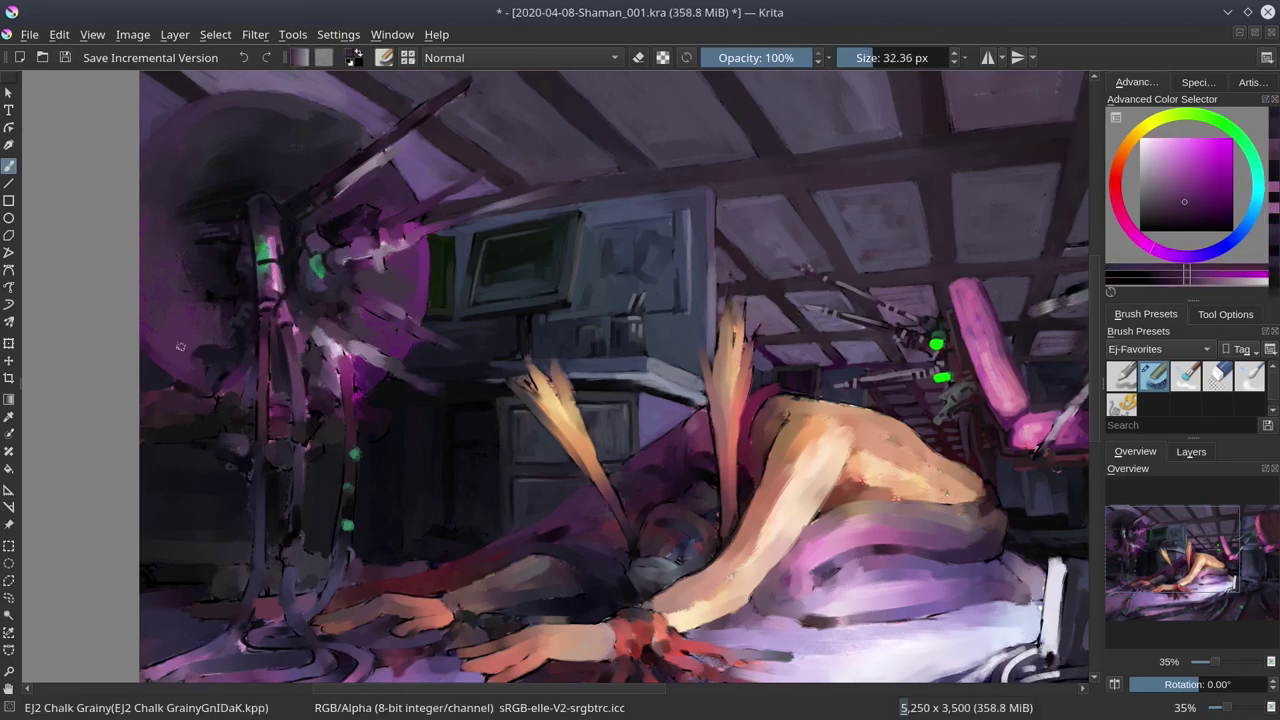
left_click(205, 393, "ctrl")
key("bracketright")
left_click(215, 420, "ctrl")
left_click(225, 450, "ctrl")
left_click(250, 500, "ctrl")
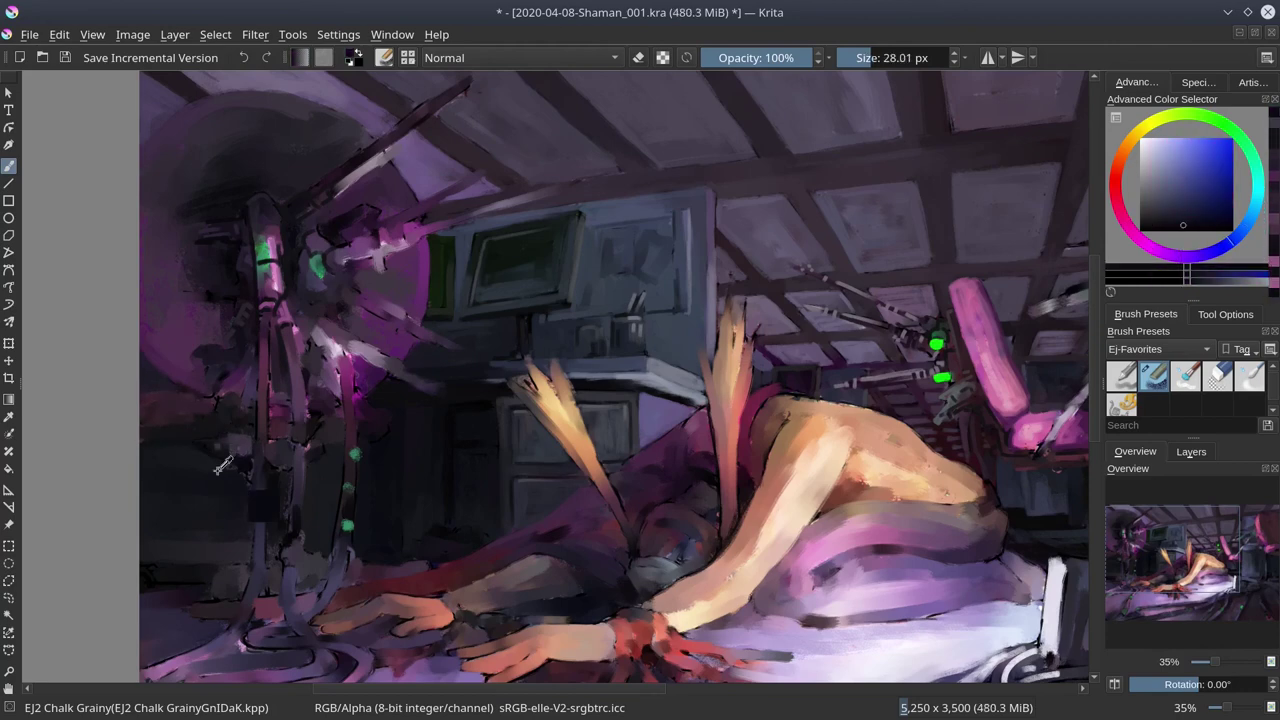
left_click(241, 495, "ctrl")
Add purple glow from the disc onto the machine and a small purple detail.
left_click(190, 471, "ctrl")
key("bracketleft")
key("bracketleft")
key("bracketleft")
key("bracketleft")
key("bracketleft")
key("bracketleft")
left_click(204, 406, "ctrl")
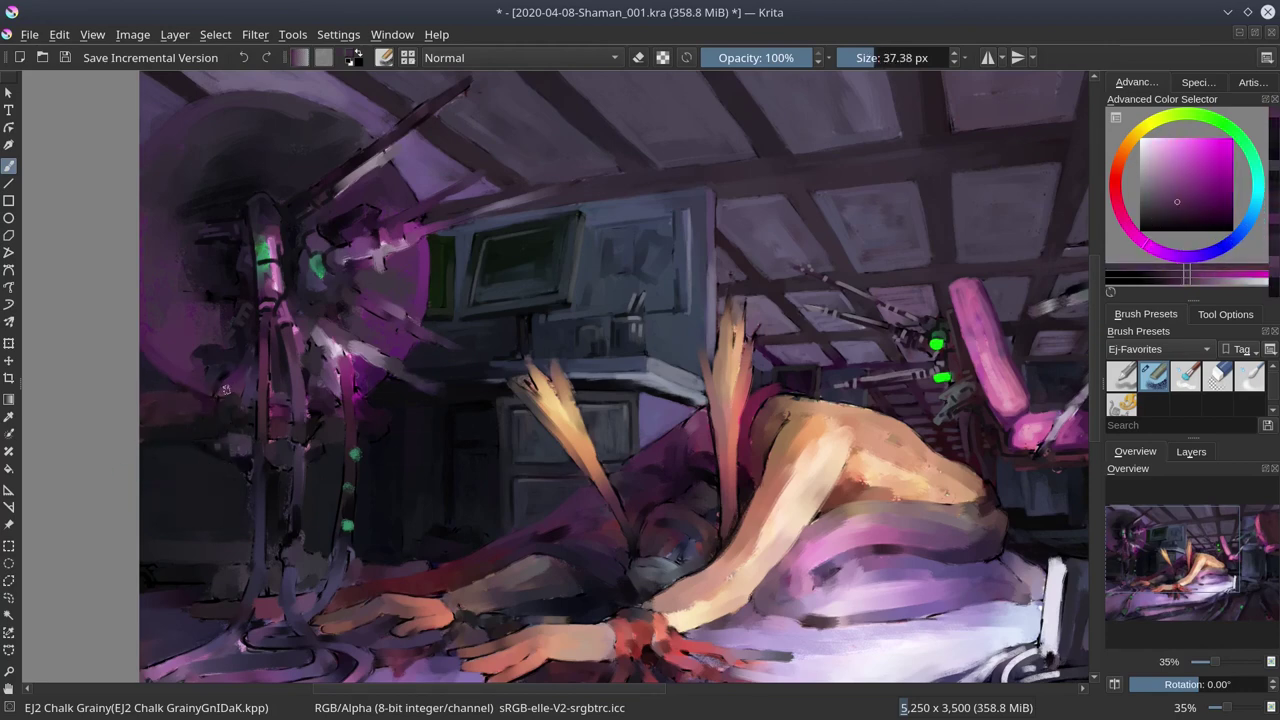
left_click(195, 350, "ctrl")
left_click(183, 289, "ctrl")
Paint thin blue-purple detail on the pillar, save, and check the whole painting.
left_click(195, 350, "ctrl")
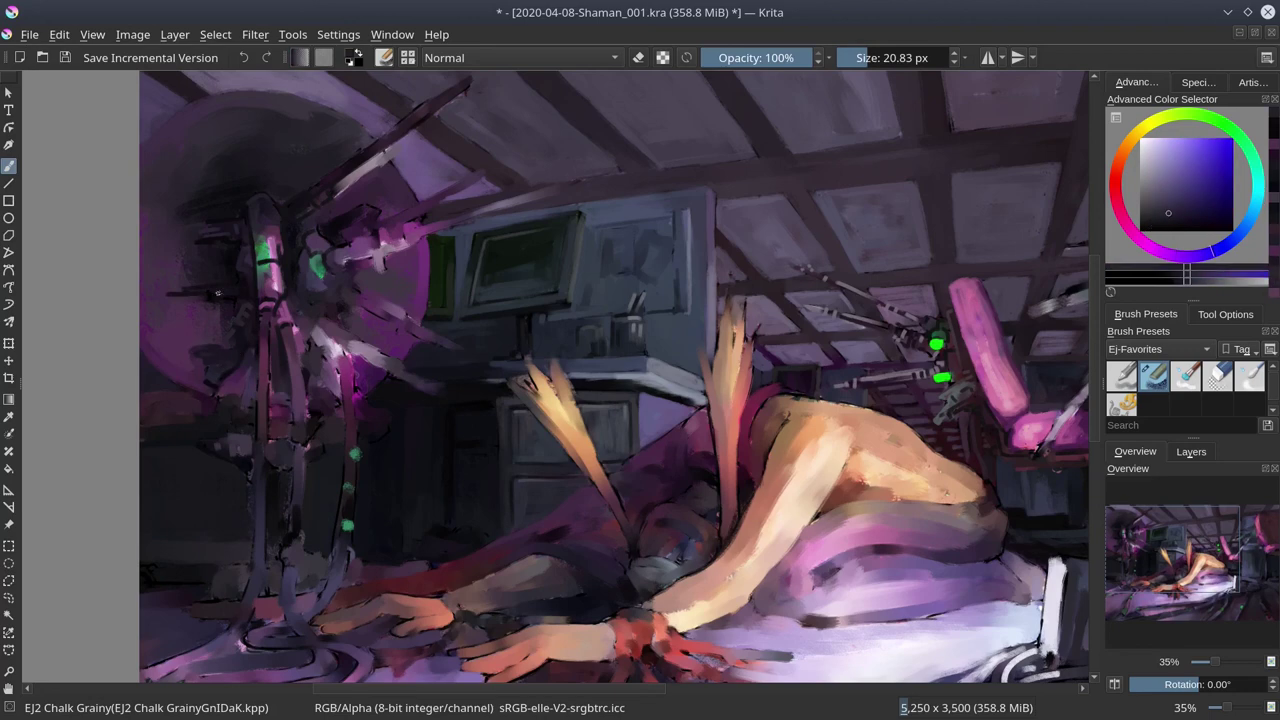
key("bracketleft")
left_click(187, 297, "ctrl")
key("bracketleft")
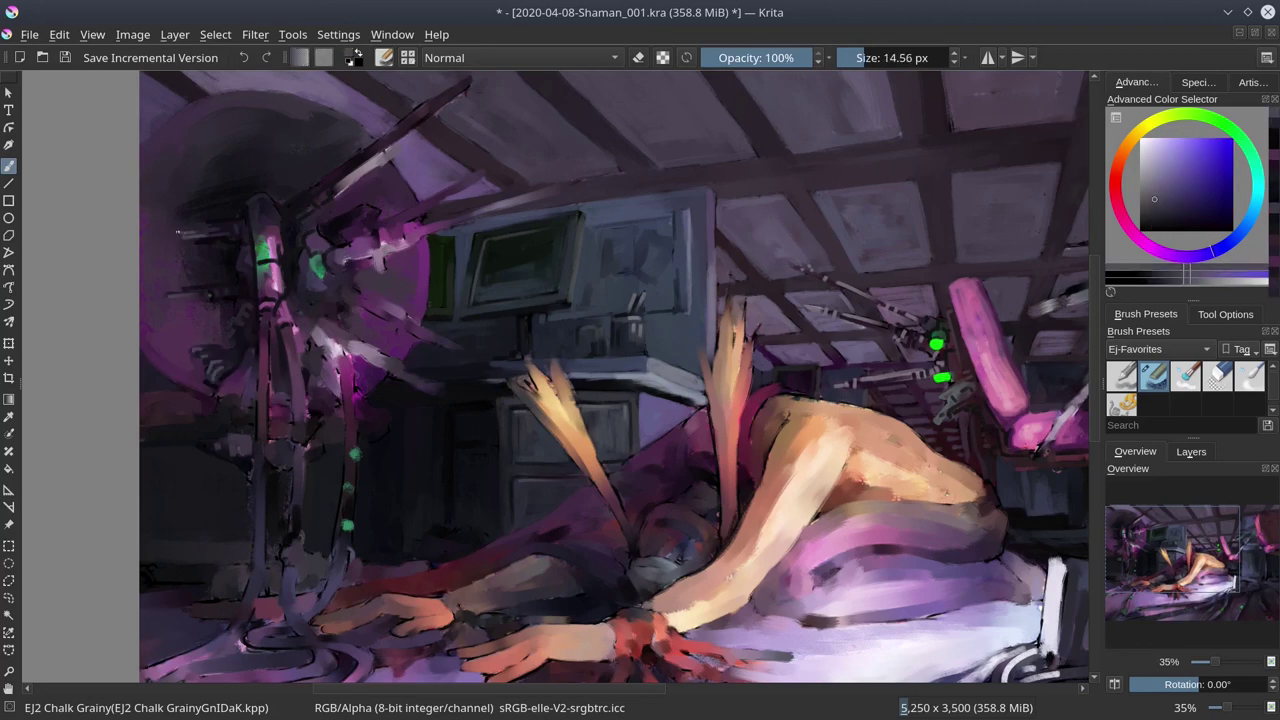
left_click(177, 233, "ctrl")
key("bracketright")
key("bracketright")
key("bracketright")
key("bracketright")
key("bracketright")
key("bracketright")
left_click(65, 57)
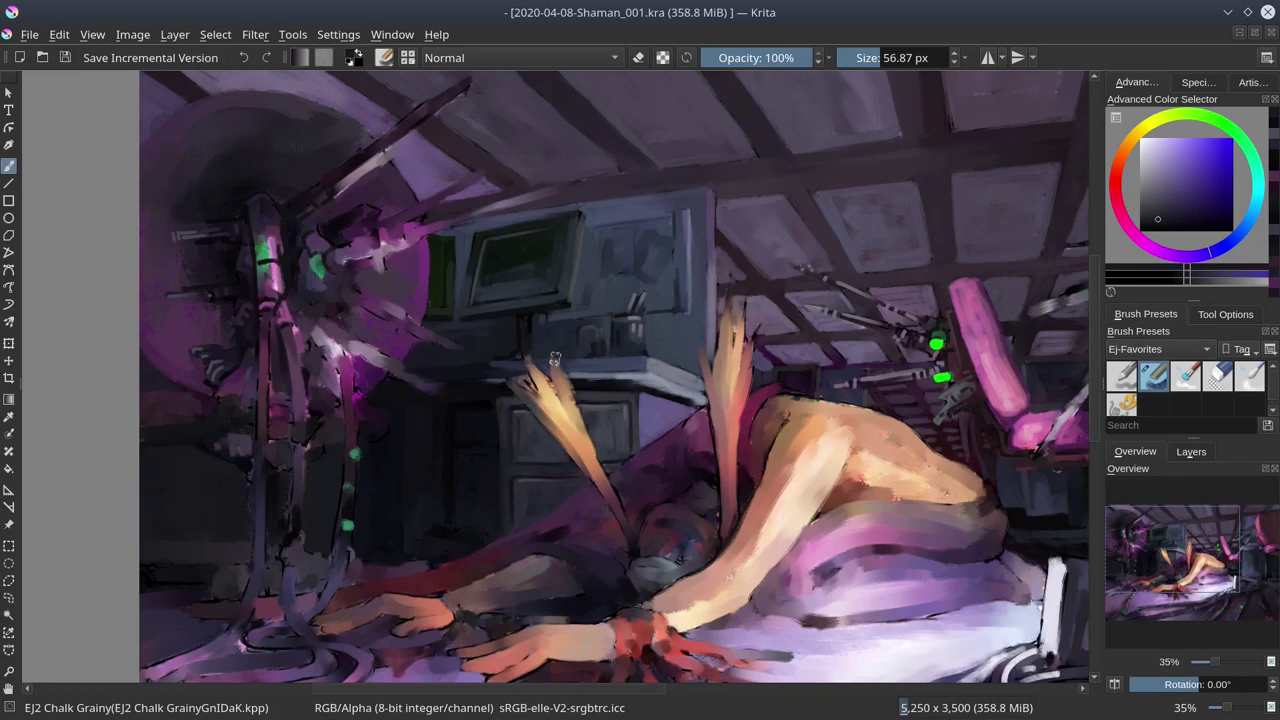
key("minus")
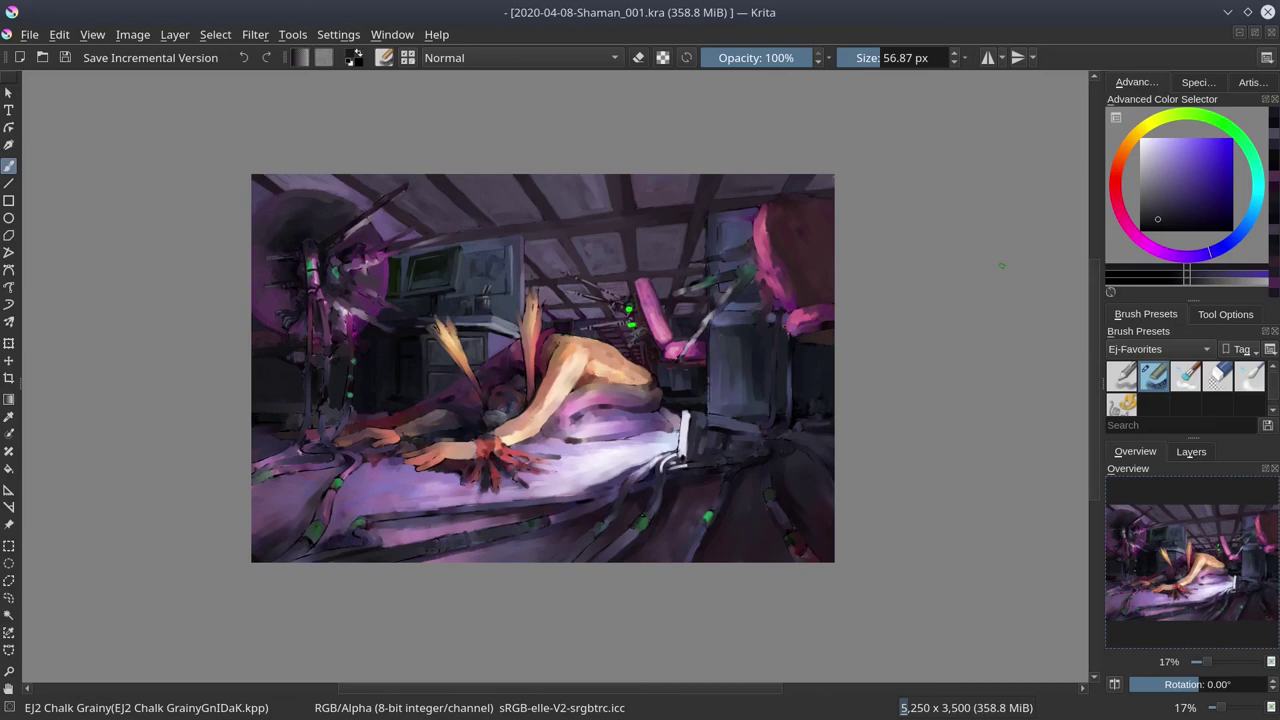
left_click(474, 342)
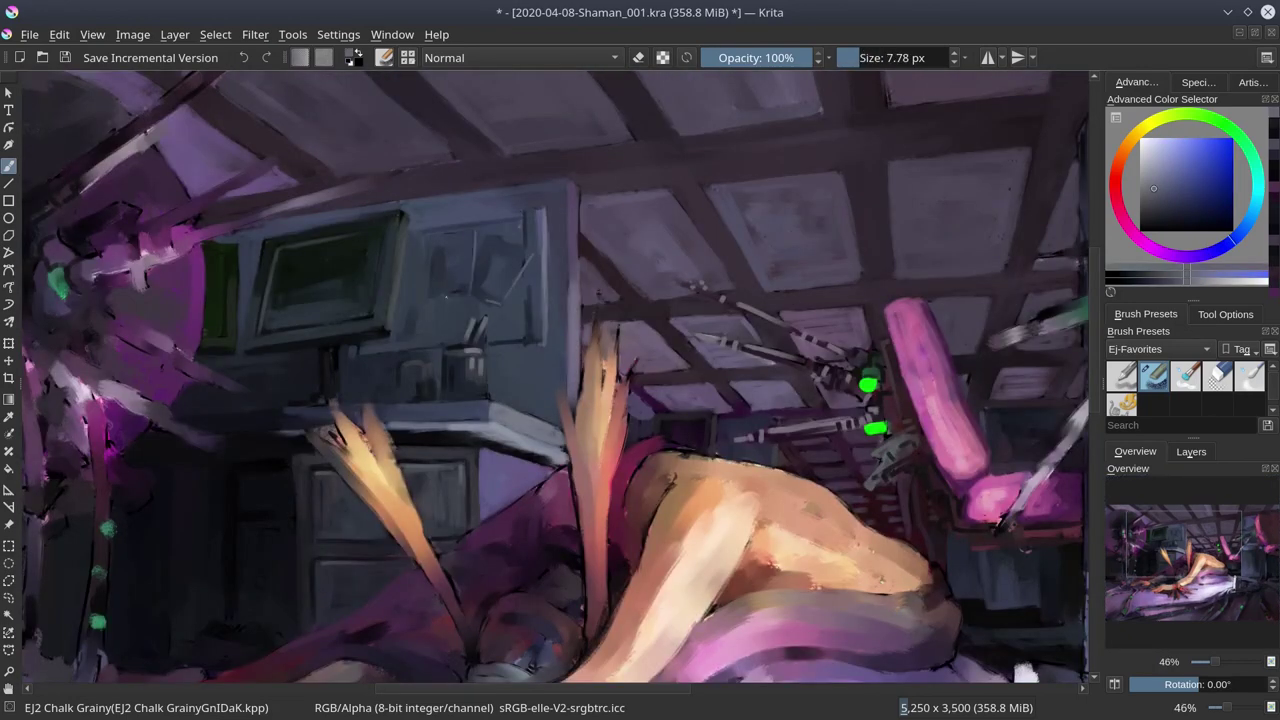
Paint cyan-grey strokes along the desk.
left_click(509, 222, "ctrl")
left_click(530, 221, "ctrl")
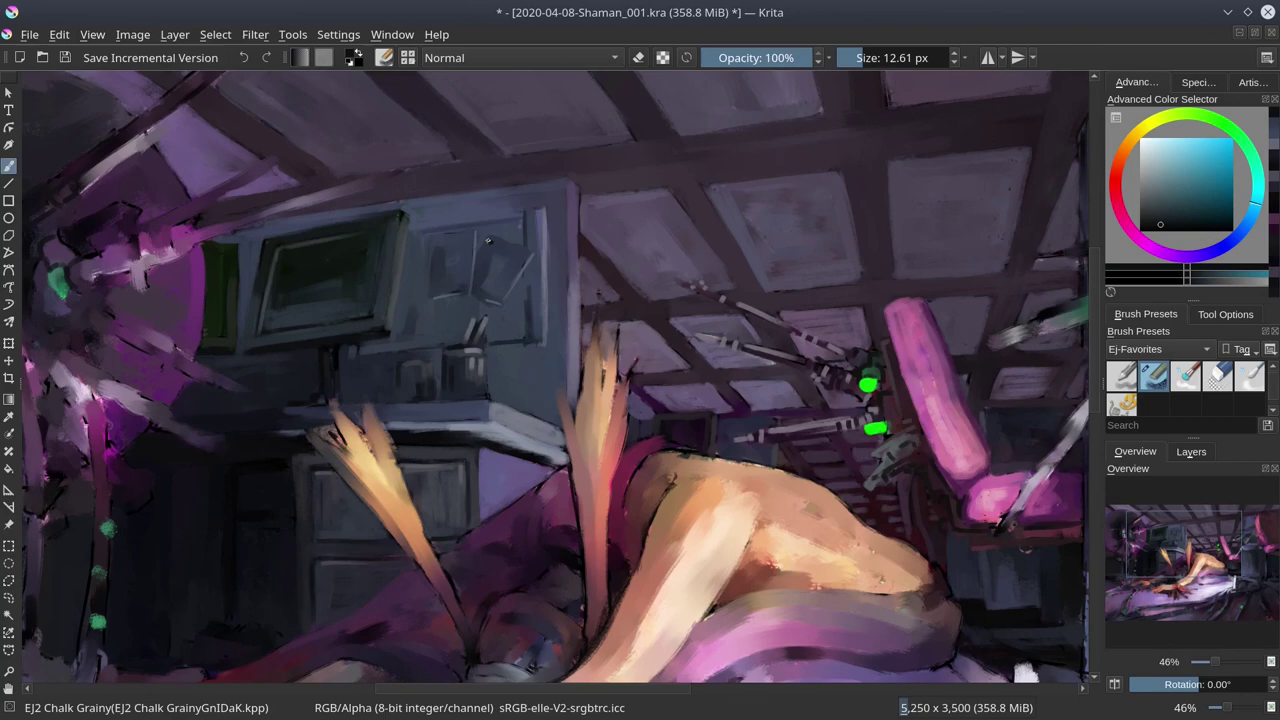
left_click(549, 222, "ctrl")
left_click(549, 222, "ctrl")
key("5")
left_click(471, 268)
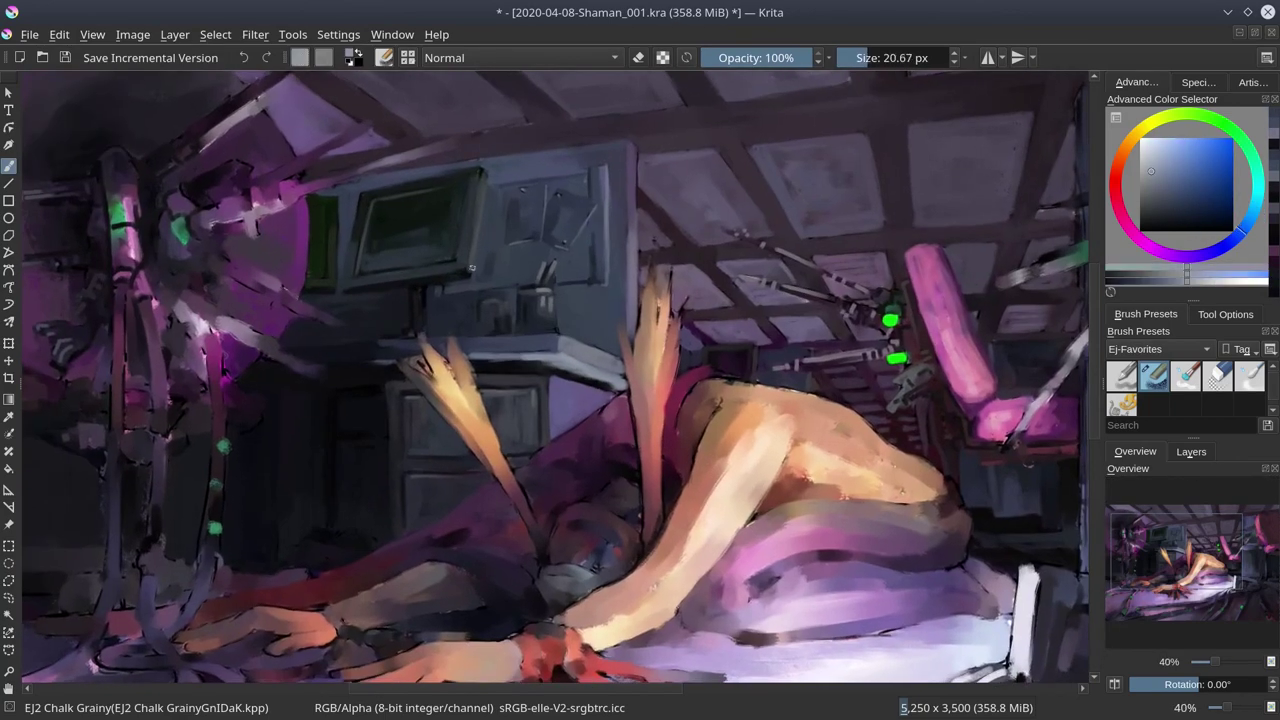
left_click_drag(471, 268, 479, 206)
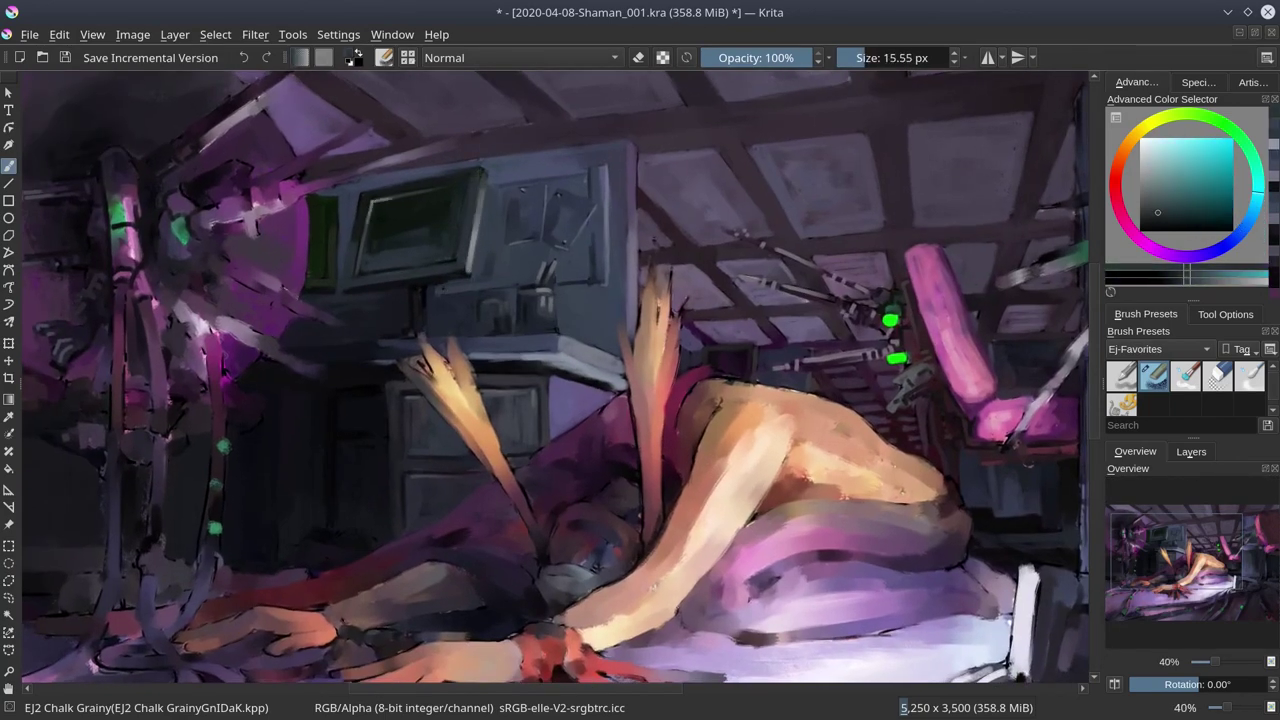
Check the whole image, then paint a pink stroke near the pink chair.
key("5")
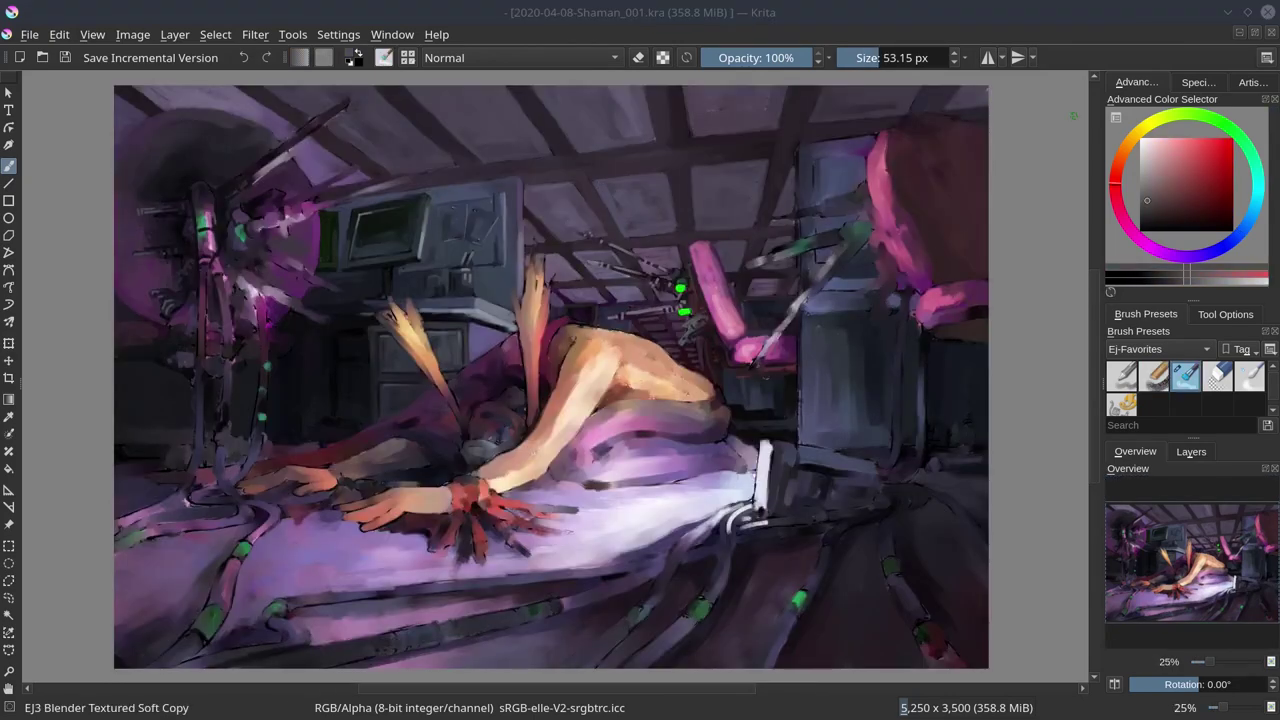
key("/")
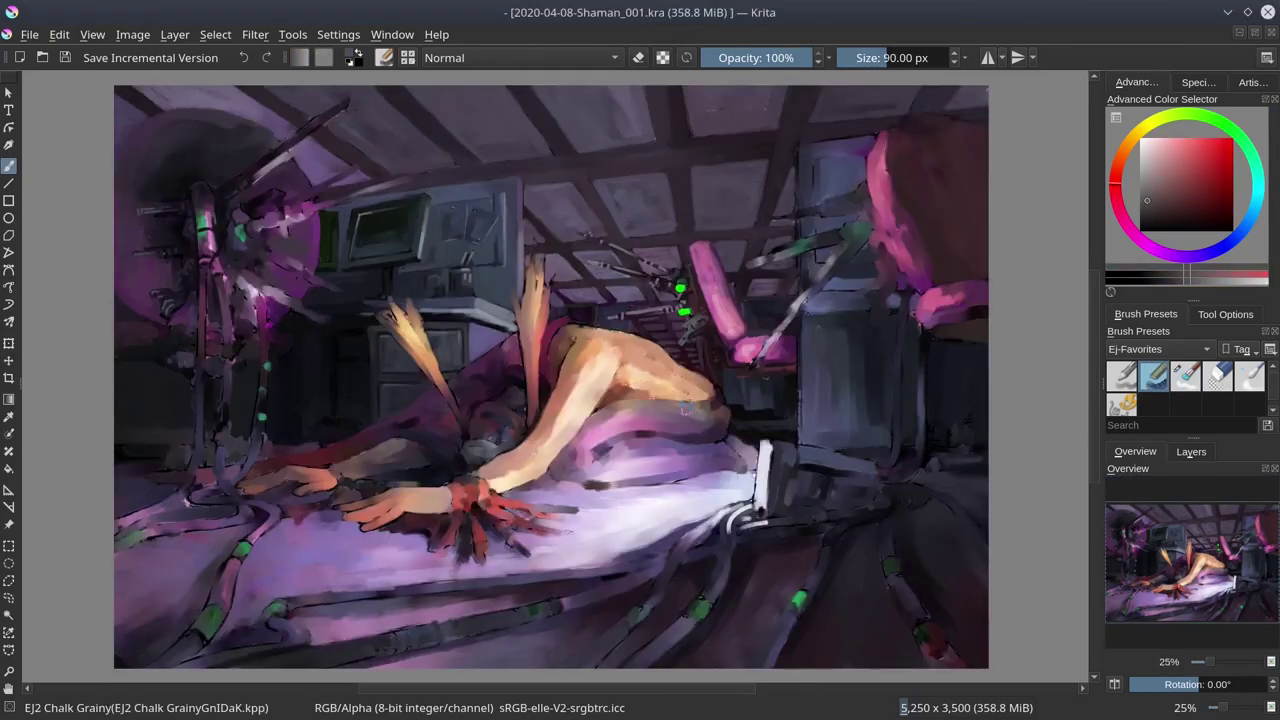
scroll(722, 403, "up", 3)
left_click(800, 465, "ctrl")
left_click_drag(820, 480, 843, 492)
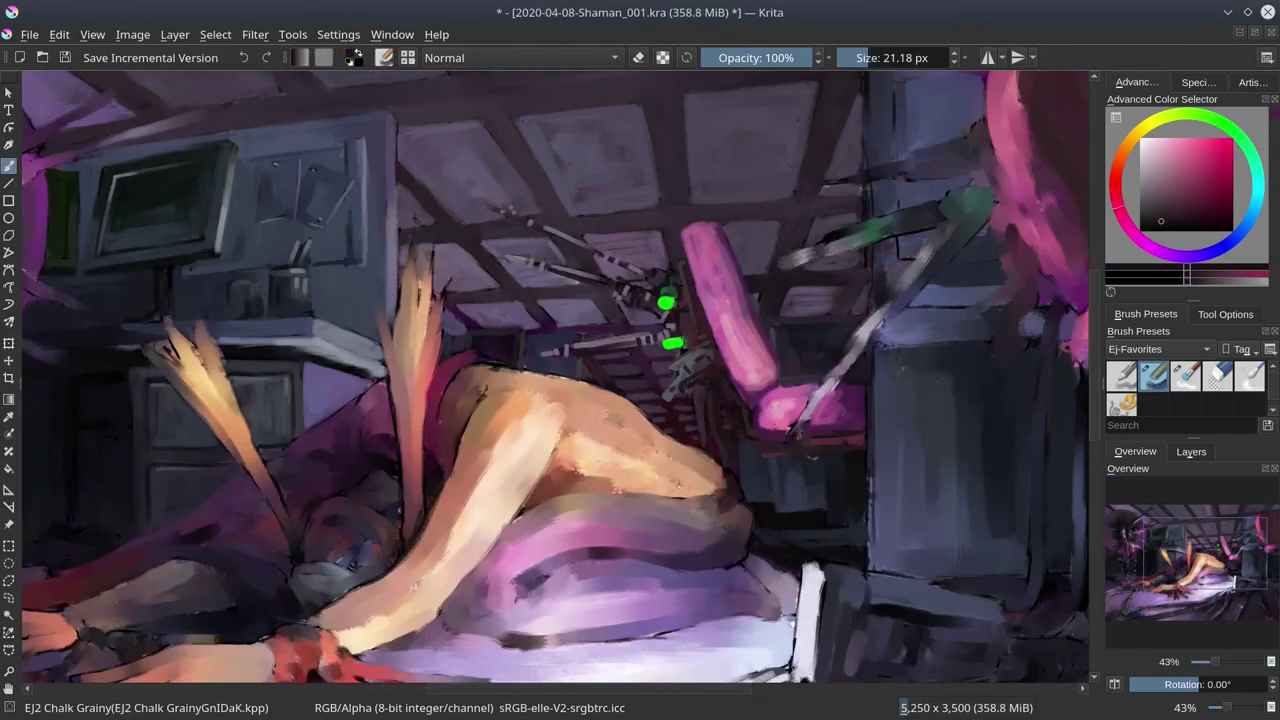
left_click(842, 492, "ctrl")
key("]")
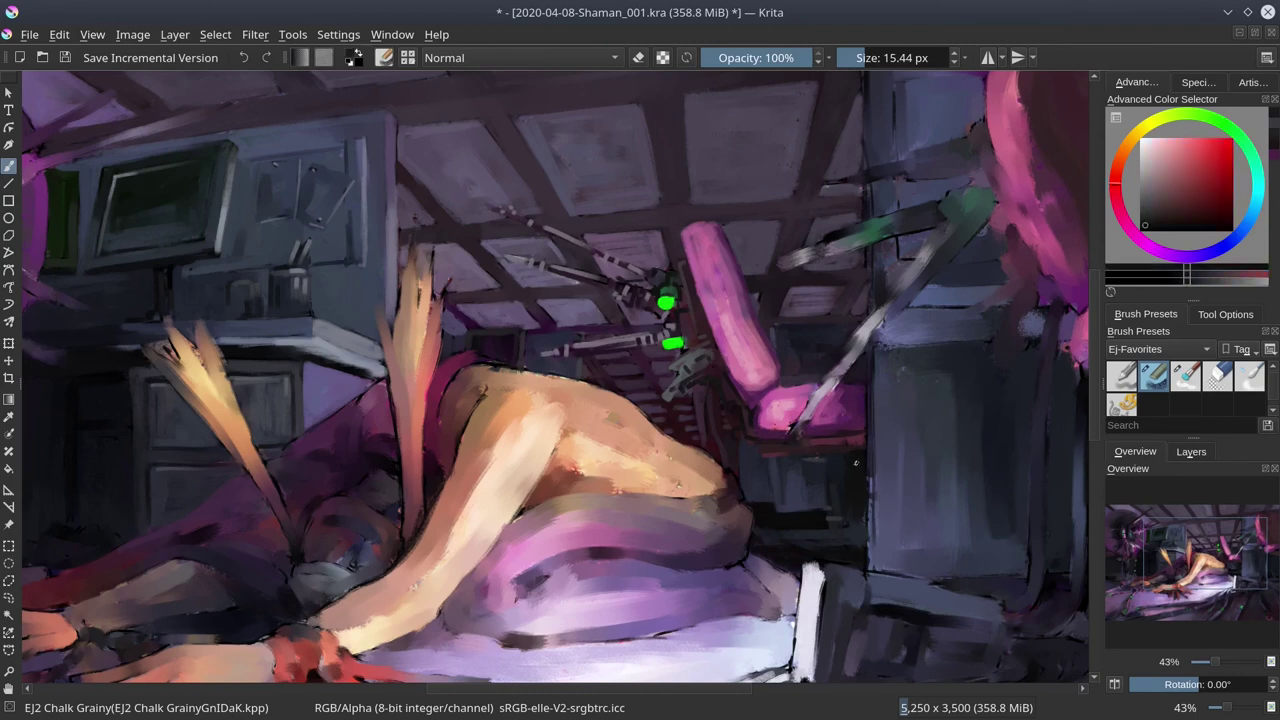
key("bracketleft")
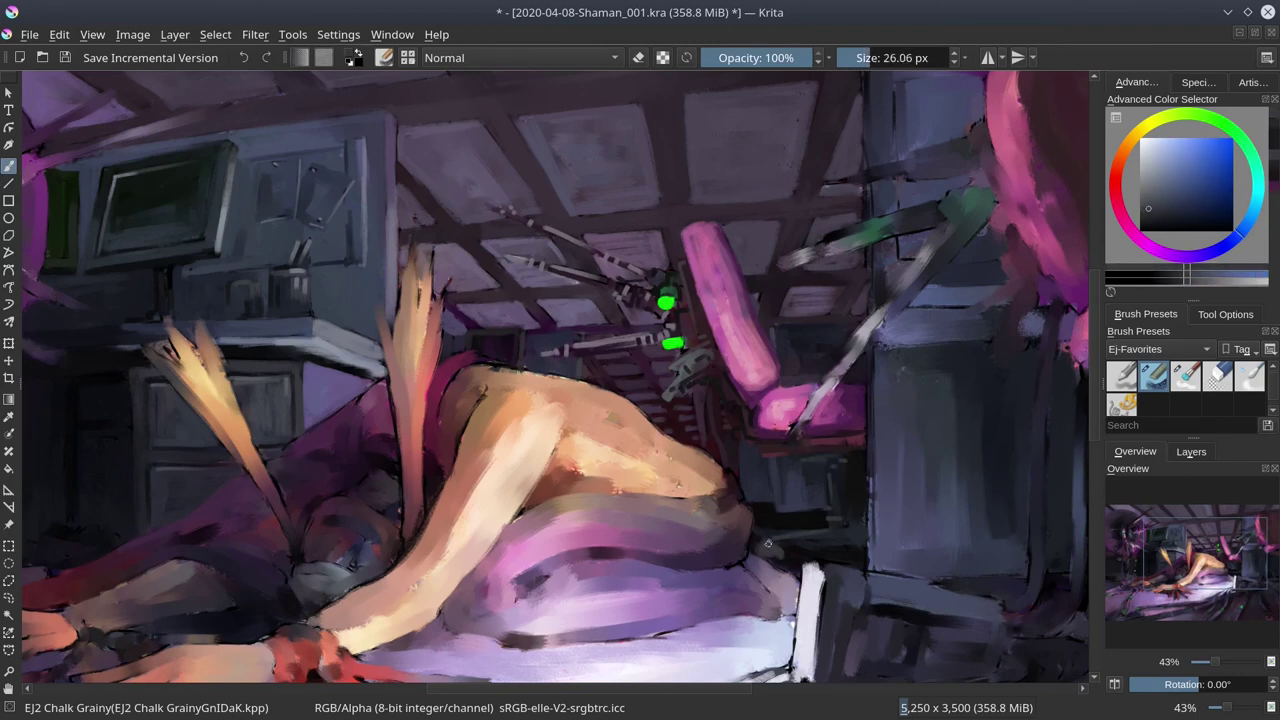
key("bracketleft")
key("bracketleft")
key("bracketleft")
Sample darker cabinet and machine shades with a smaller brush, bringing the left machinery into view.
left_click(782, 547, "ctrl")
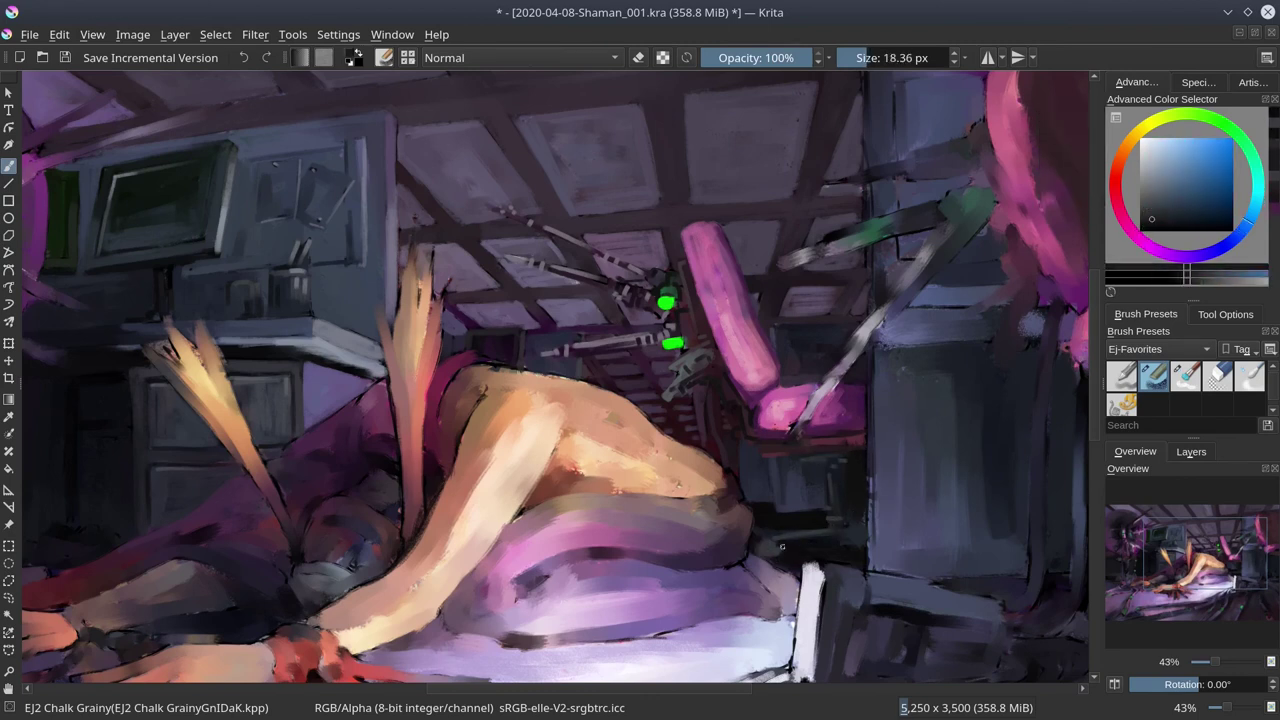
key("bracketleft")
left_click(855, 510, "ctrl")
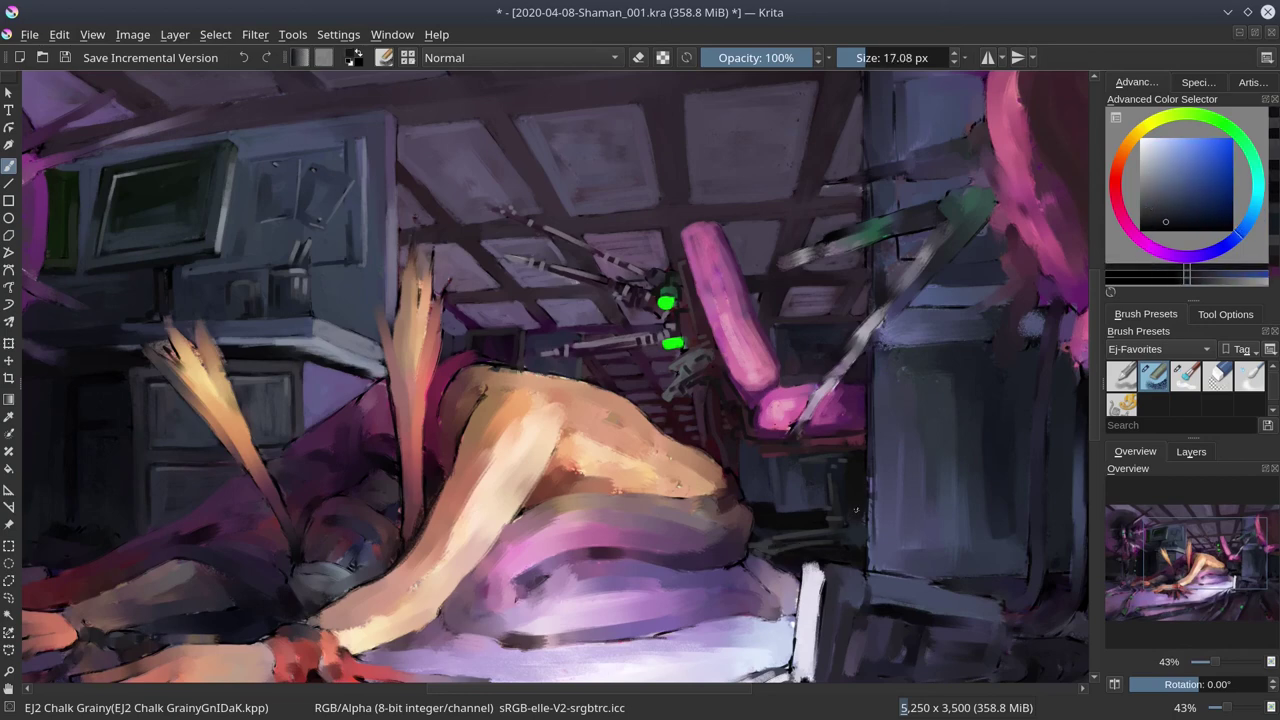
left_click(856, 515, "ctrl")
key("bracketright")
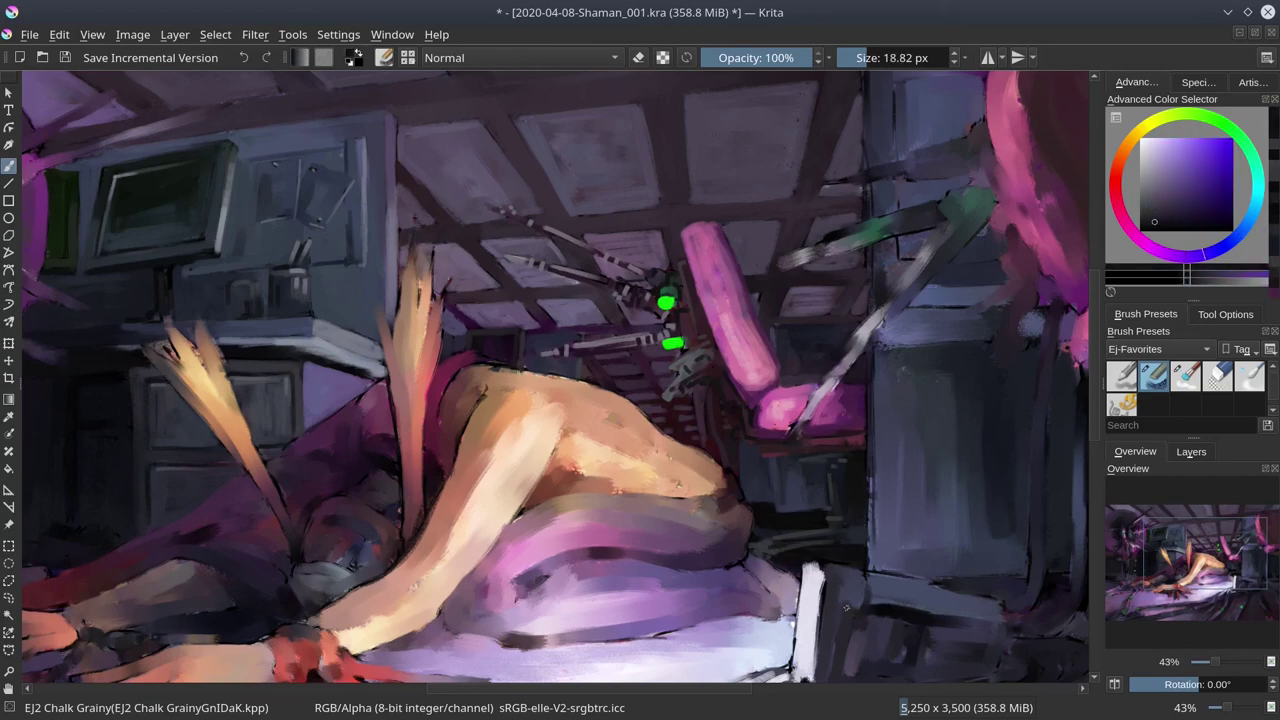
left_click_drag(253, 341, 560, 391)
left_click(553, 391, "ctrl")
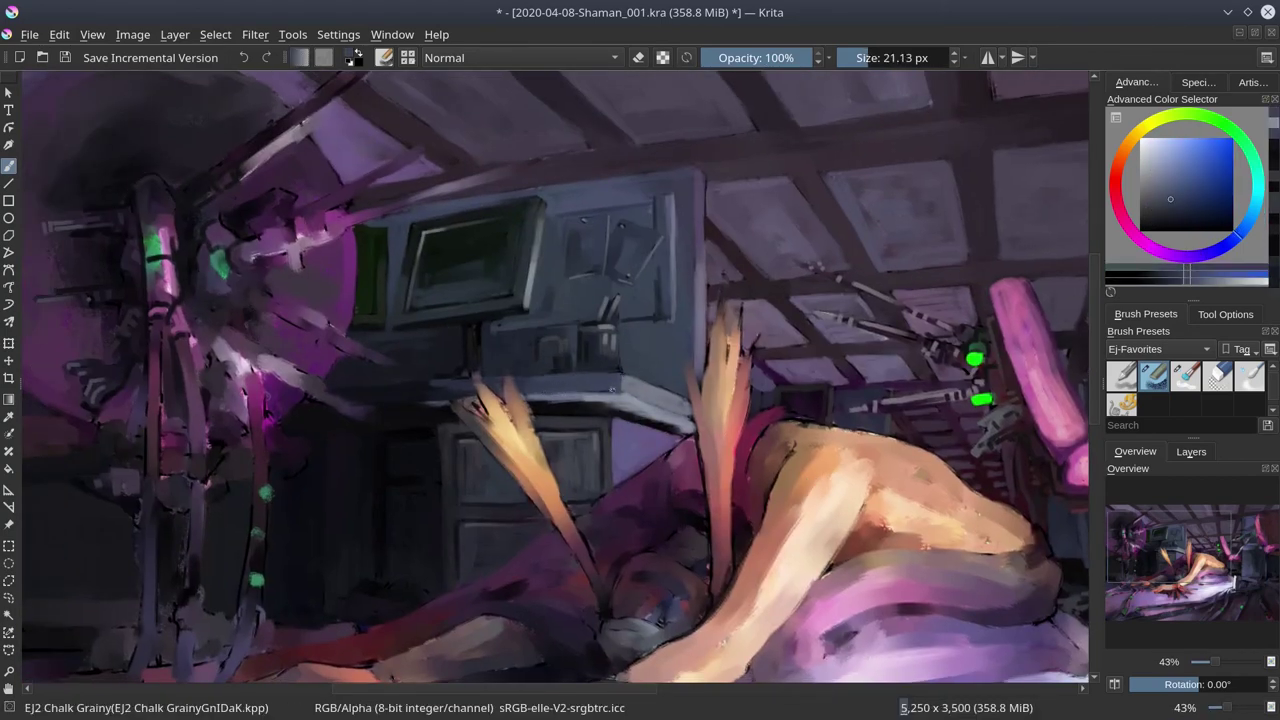
left_click(707, 419, "ctrl")
key("bracketleft")
Sample pink from the glowing disc and darker shades from the machine.
mouse_move(648, 424)
left_mouse_down()
mouse_move(646, 404)
mouse_move(970, 514)
left_mouse_up()
left_click(336, 517, "ctrl")
key("bracketright")
key("bracketright")
key("bracketright")
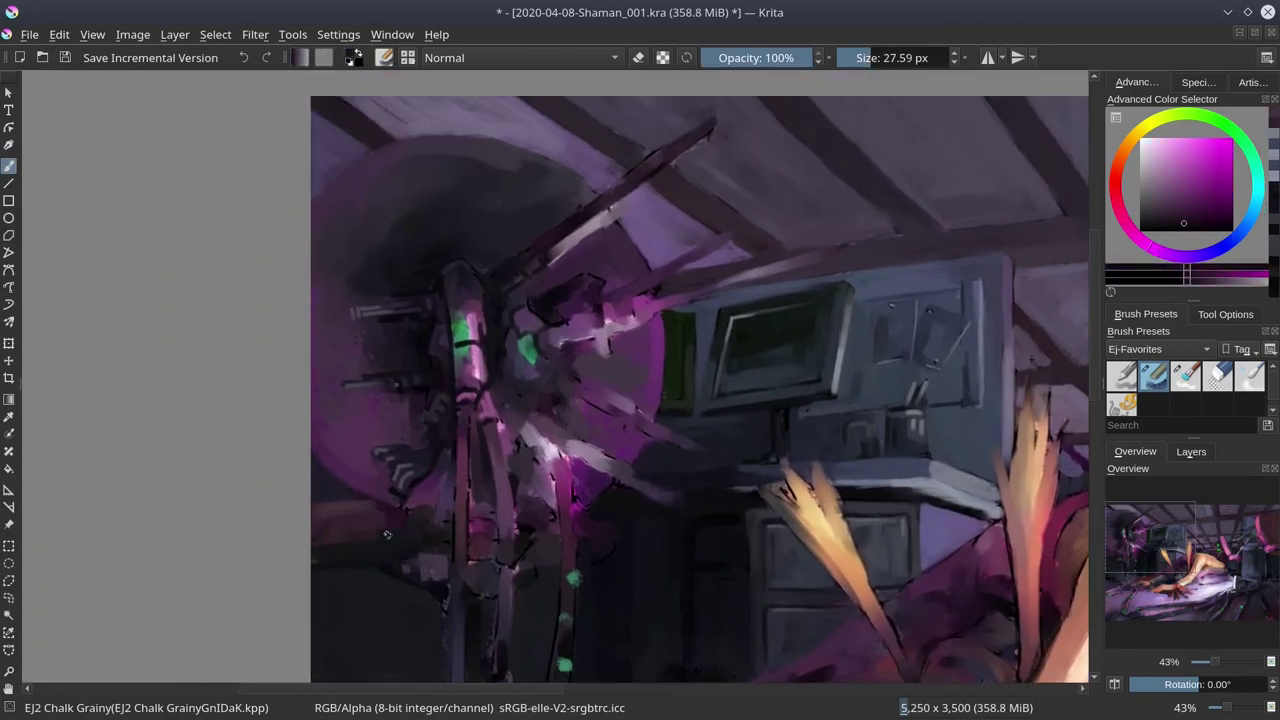
key("bracketleft")
key("bracketleft")
key("bracketleft")
key("bracketleft")
key("bracketleft")
key("bracketleft")
key("bracketleft")
left_click(557, 533, "ctrl")
left_click(557, 533, "ctrl")
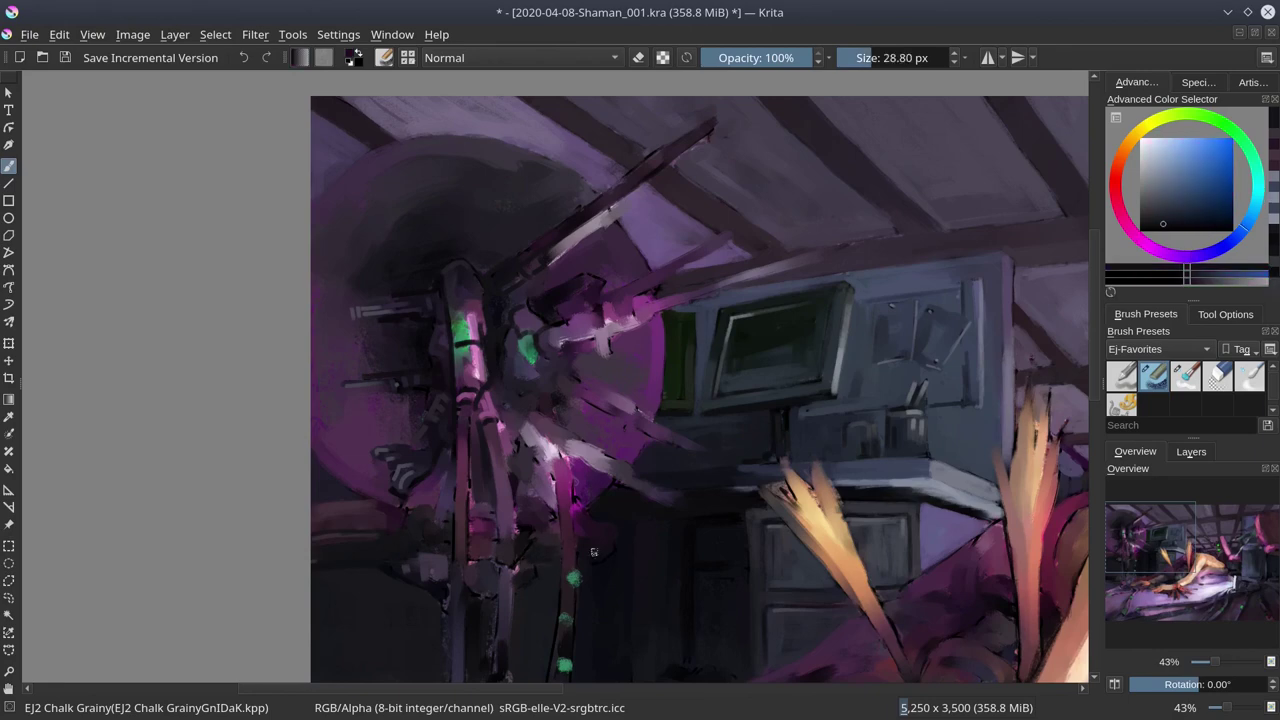
key("bracketright")
key("bracketright")
key("bracketright")
key("bracketright")
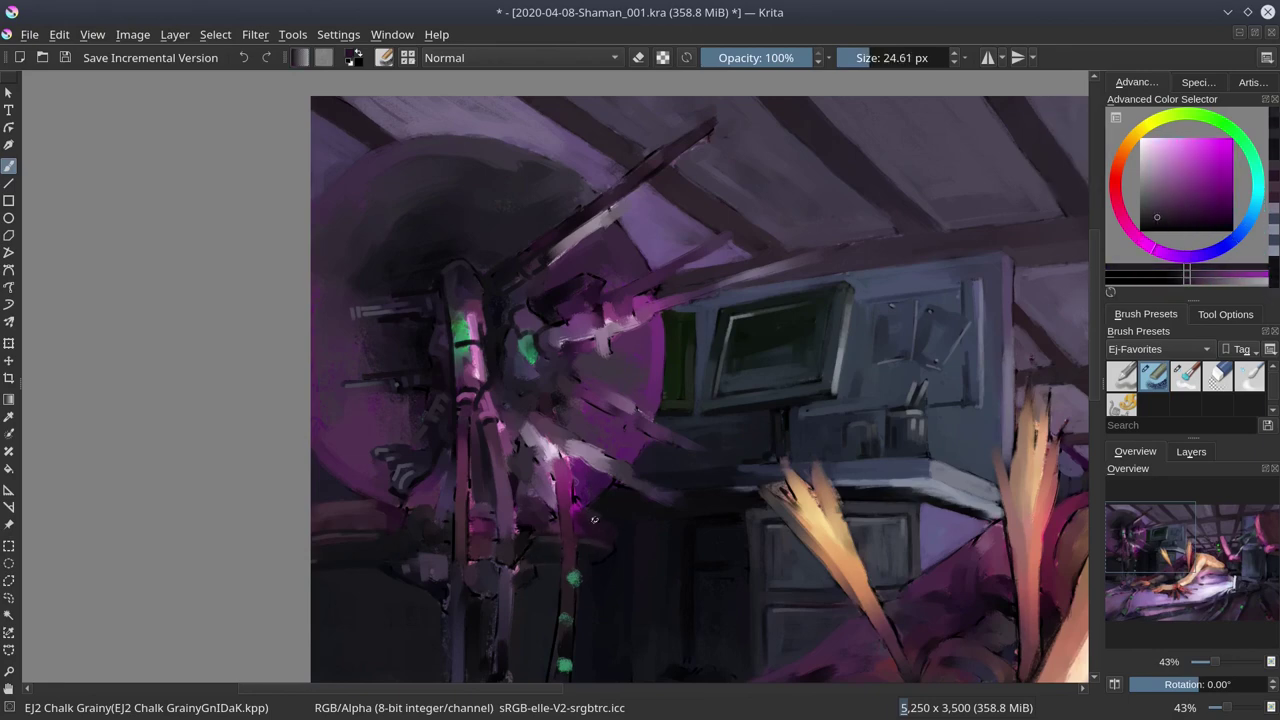
Pick dark blue-grey and dark purple tones with a larger brush for broader strokes.
left_click(681, 529, "ctrl")
left_click_drag(628, 574, 647, 447)
left_click(635, 460, "ctrl")
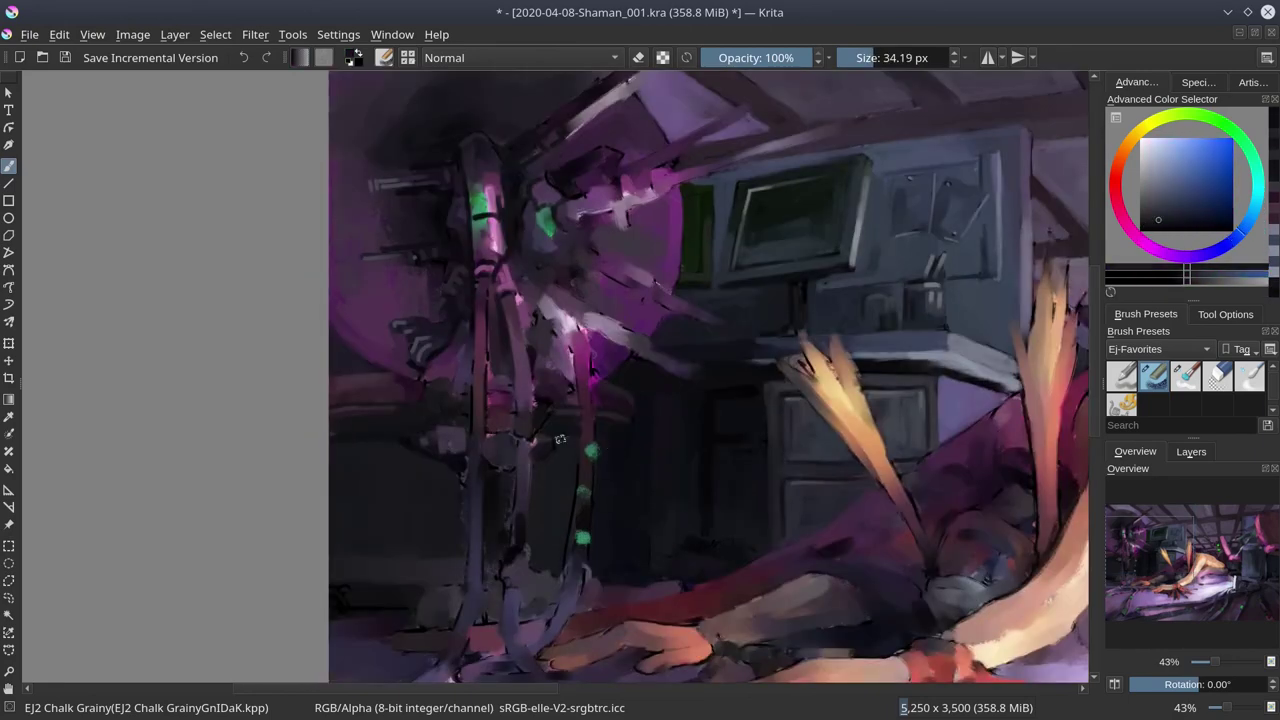
key("bracketright")
key("bracketright")
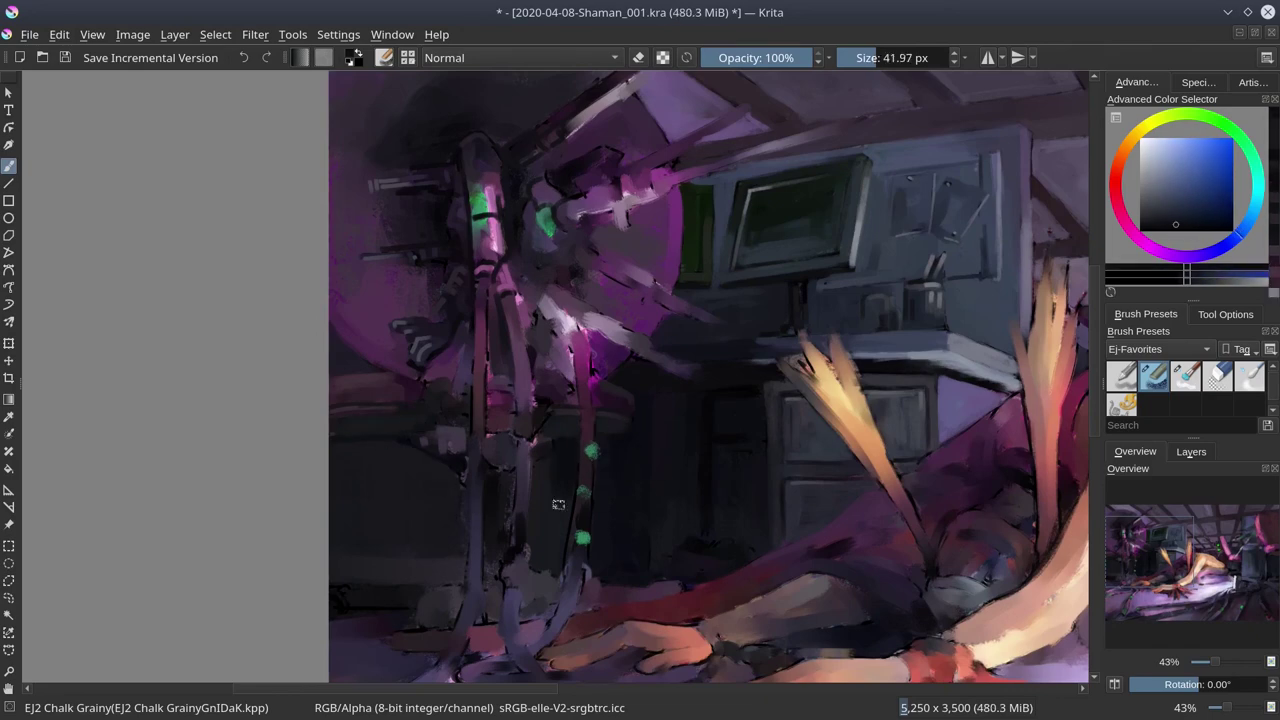
left_click(663, 409, "ctrl")
Mirror the view to check the composition and save the painting.
key("m")
key("ctrl+s")
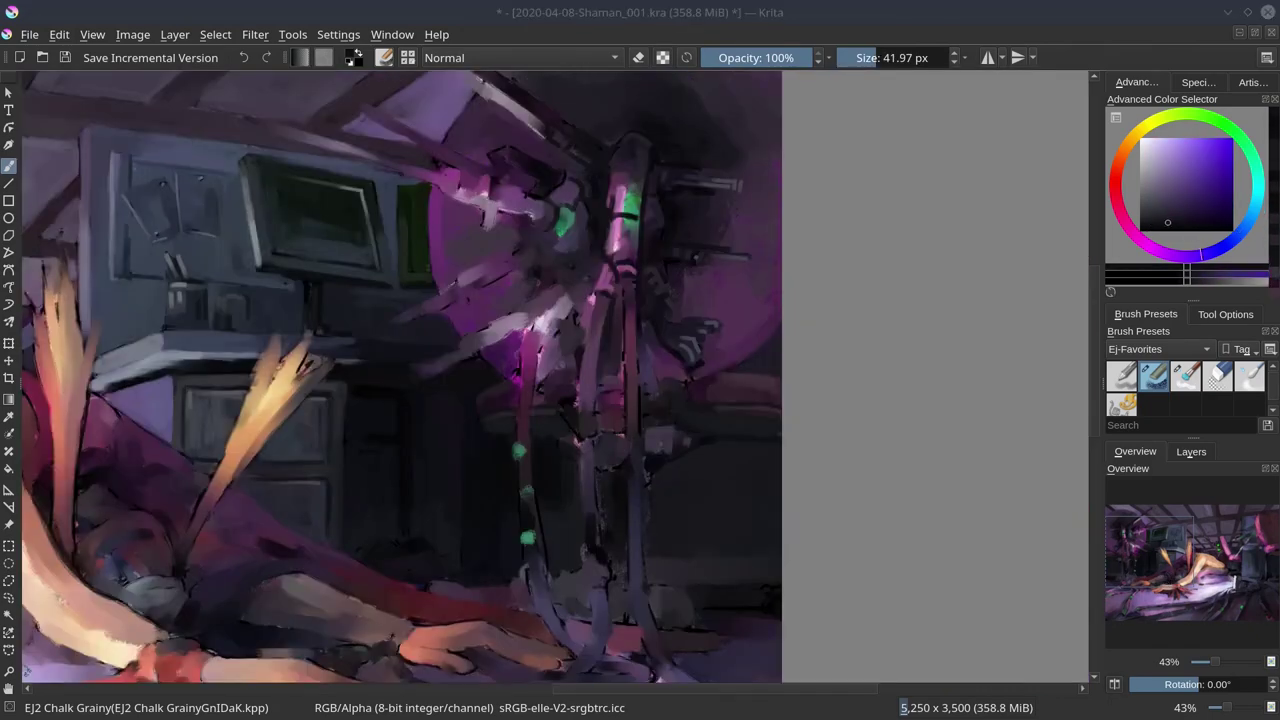
key("bracketleft")
key("bracketleft")
left_click(410, 512, "ctrl")
left_click(404, 530, "ctrl")
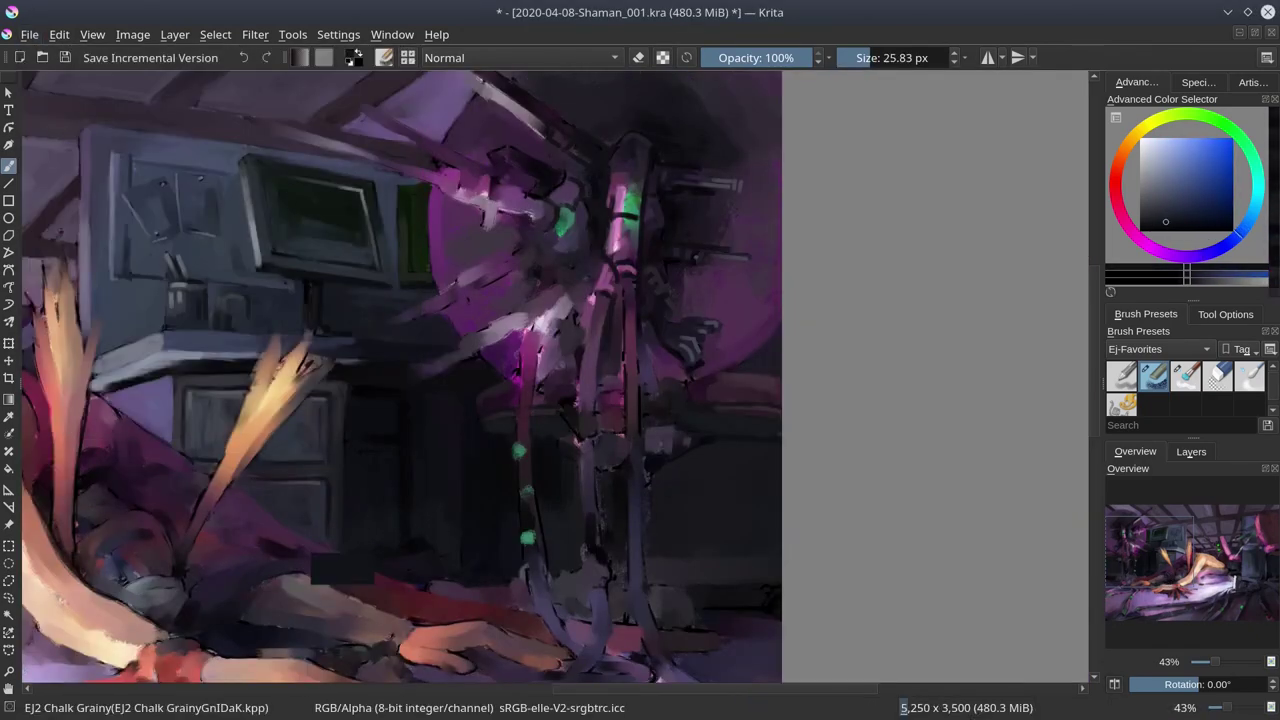
left_click(458, 608, "ctrl")
key("ctrl+s")
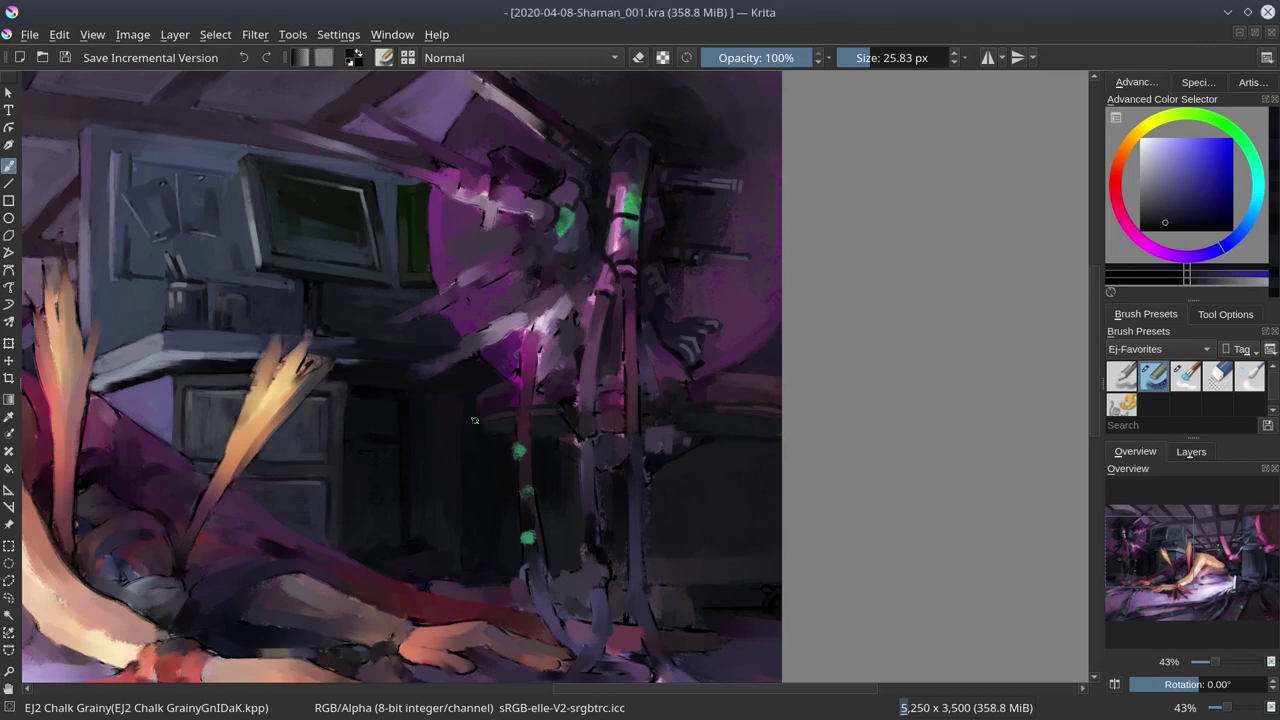
Extend the machinery's pipe with dark strokes up toward the ceiling beams.
left_click_drag(474, 420, 511, 560)
mouse_move(420, 240)
left_mouse_down()
mouse_move(427, 122)
mouse_move(470, 125)
mouse_move(300, 150)
mouse_move(257, 195)
mouse_move(379, 204)
mouse_move(439, 158)
left_mouse_up()
left_click(379, 204, "ctrl")
mouse_move(492, 90)
left_mouse_down()
mouse_move(508, 269)
mouse_move(547, 231)
mouse_move(481, 258)
left_mouse_up()
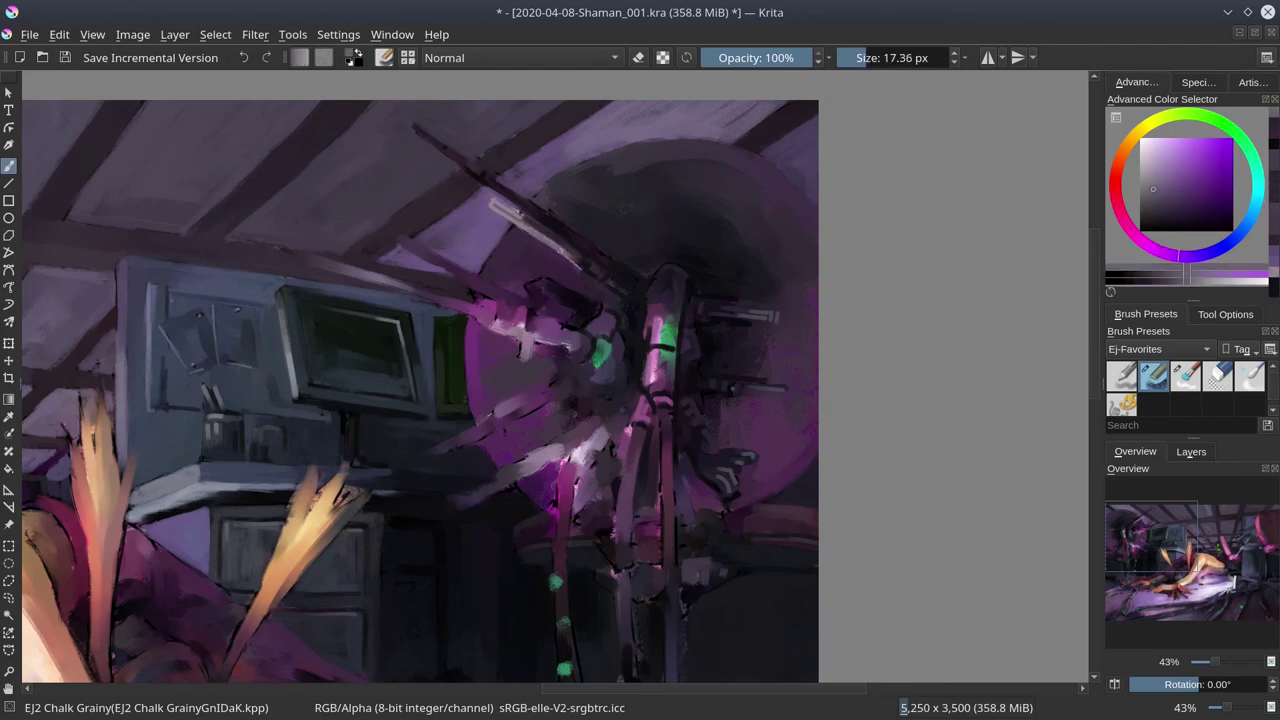
Paint pink highlights along the diagonal beam.
left_click(521, 169, "ctrl")
left_click_drag(413, 127, 480, 178)
left_click(515, 230, "ctrl")
left_click_drag(515, 230, 536, 200)
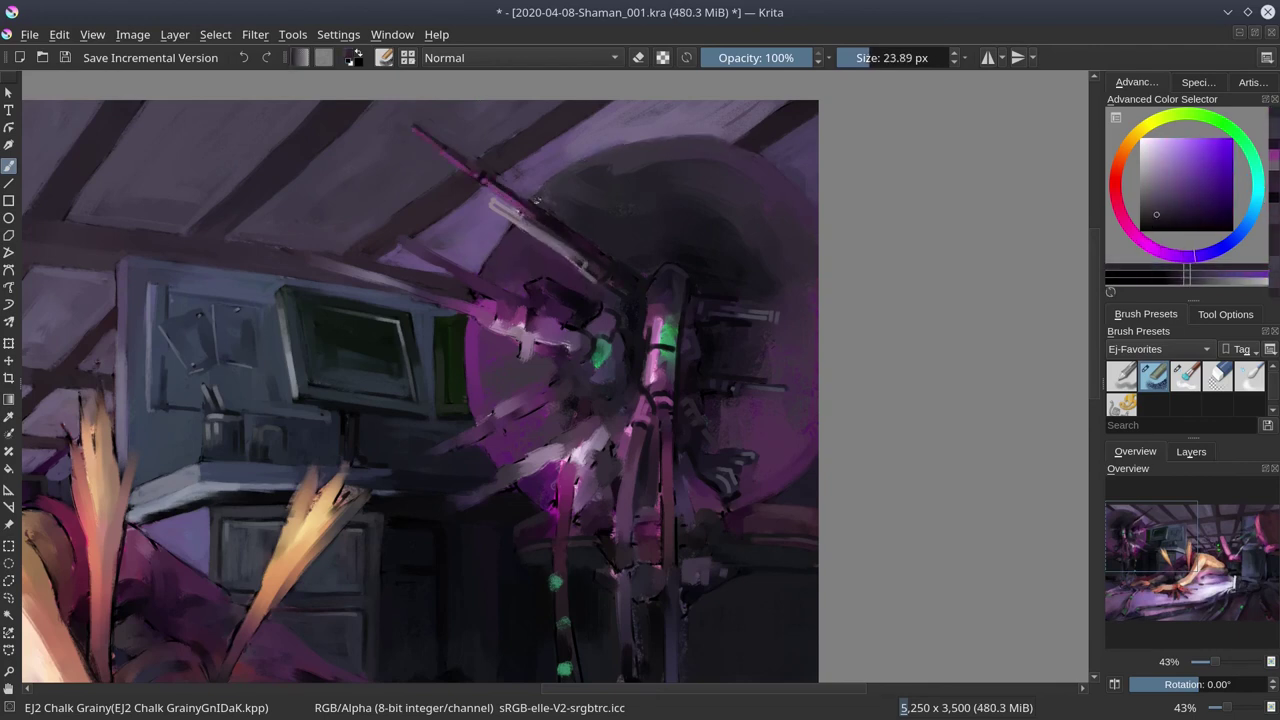
left_click(537, 201, "ctrl")
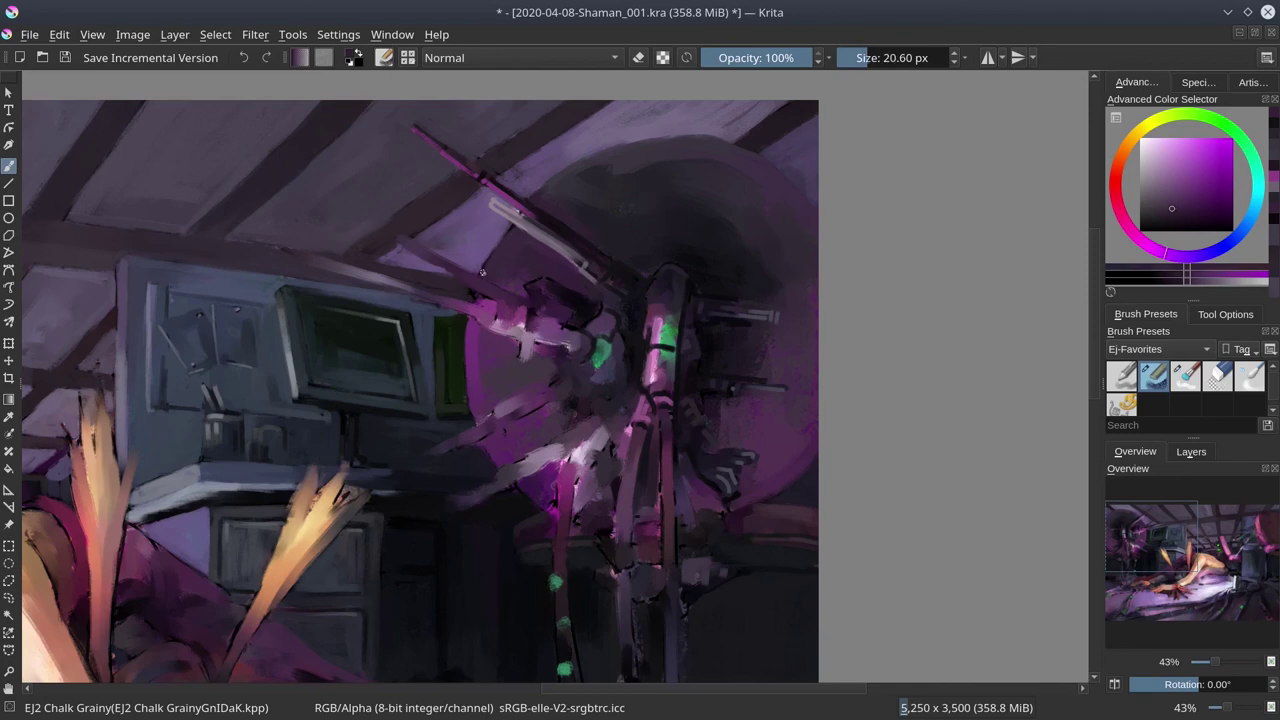
Brighten the glowing disc's left edge with pink and run a light stroke down the staff.
left_click(495, 245, "ctrl")
mouse_move(490, 295)
left_mouse_down()
mouse_move(468, 340)
mouse_move(470, 376)
left_mouse_up()
mouse_move(500, 268)
left_mouse_down()
mouse_move(494, 387)
mouse_move(548, 345)
left_mouse_up()
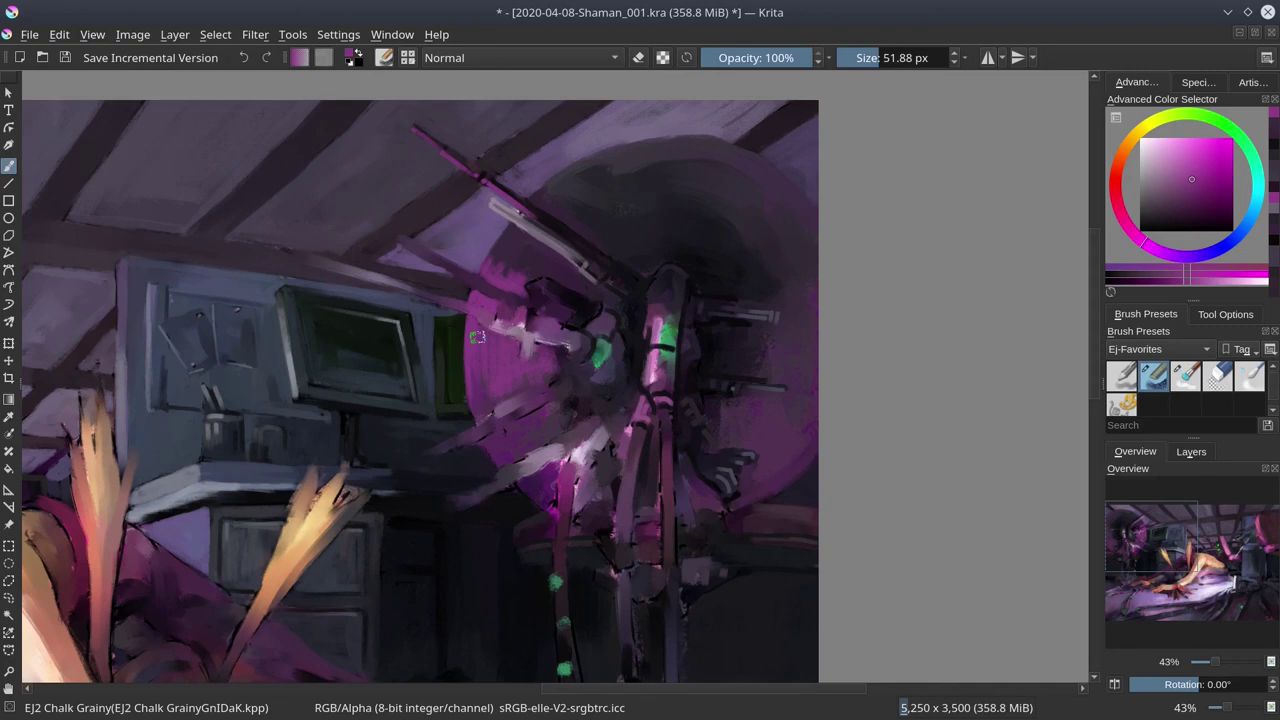
left_click_drag(652, 411, 664, 578)
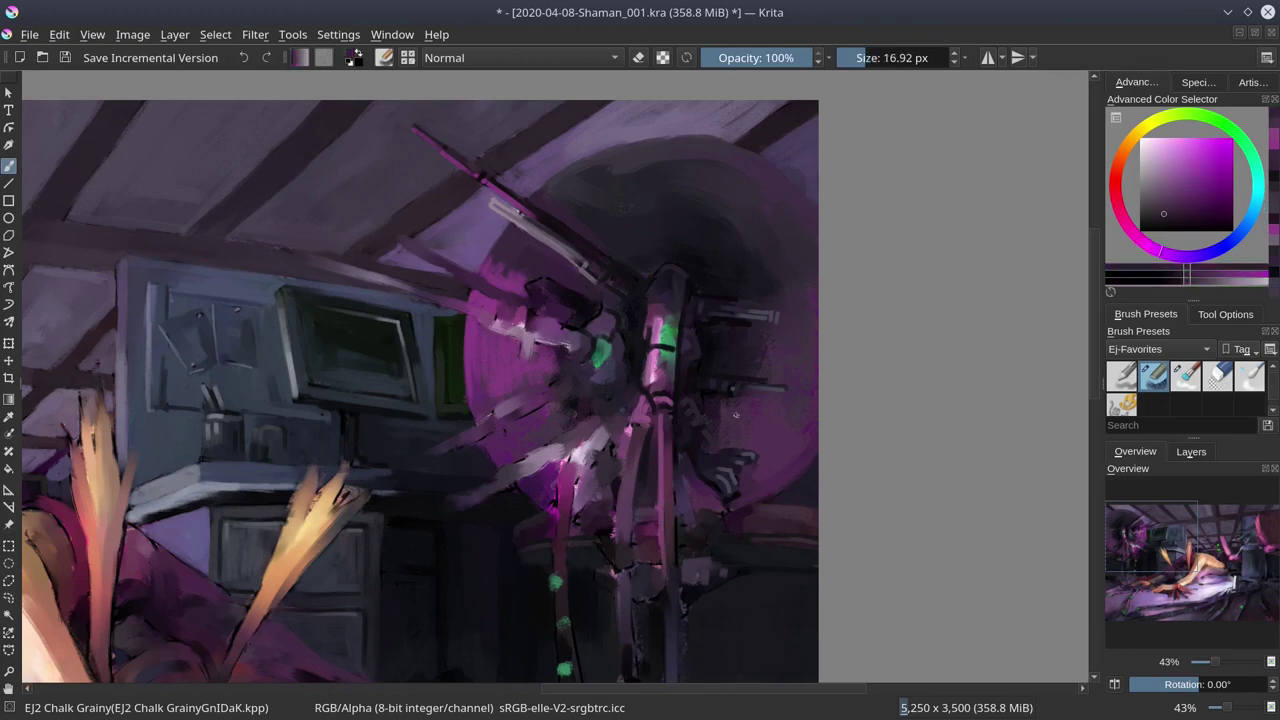
Draw a thin light-pink line across the beam with a smaller brush.
left_click(606, 256, "ctrl")
left_click(497, 327, "ctrl")
left_click_drag(497, 327, 530, 281)
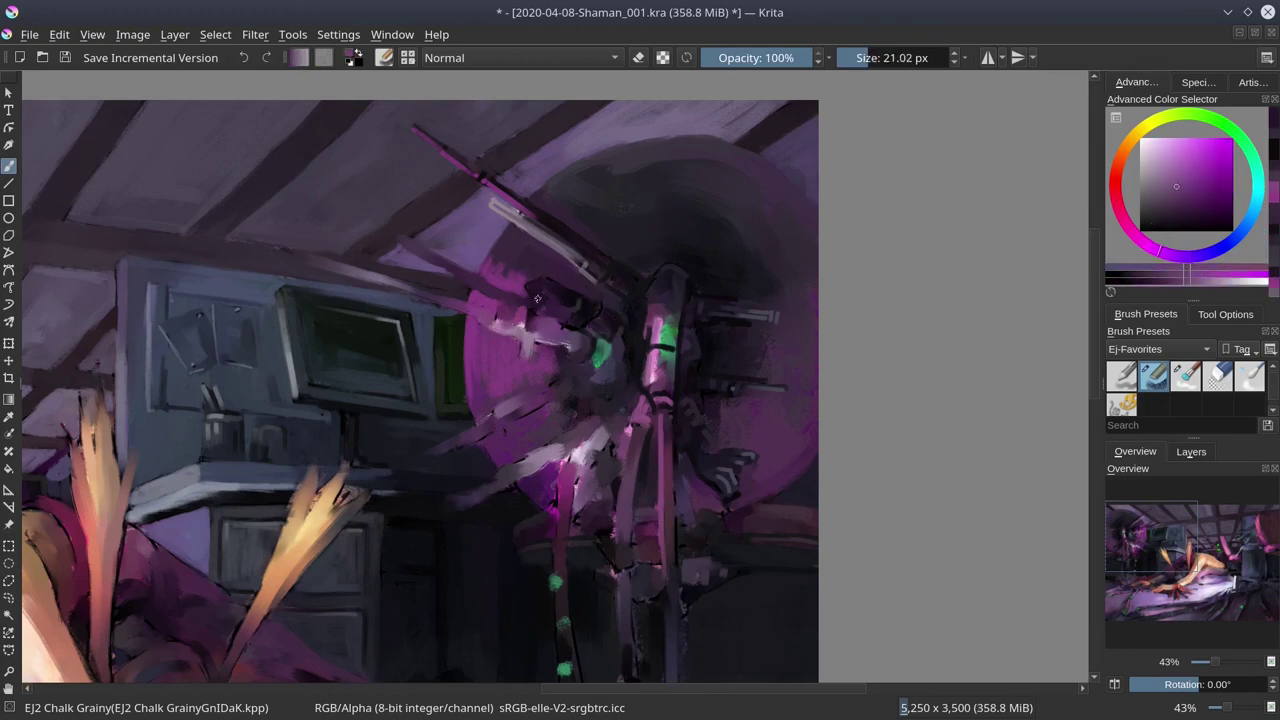
left_click(530, 281, "ctrl")
left_click(530, 281, "ctrl")
key("bracketleft")
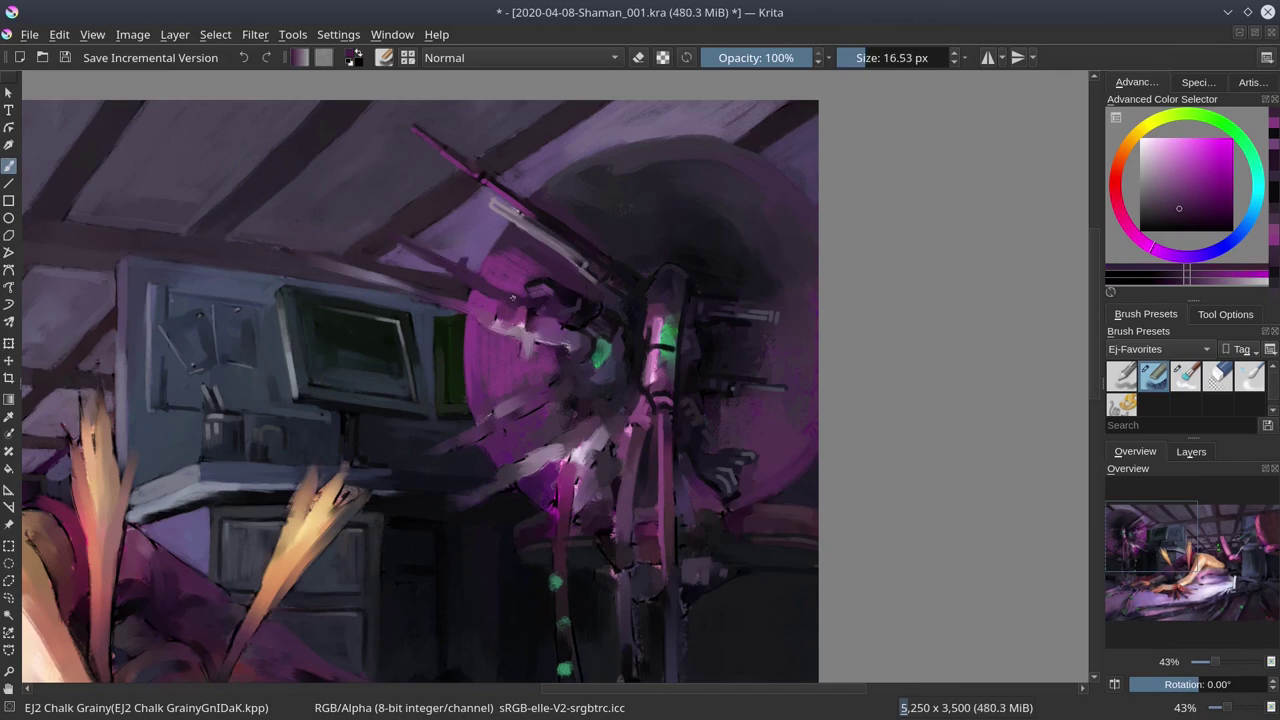
left_click(494, 292, "ctrl")
key("bracketleft")
key("bracketleft")
left_click_drag(383, 234, 426, 262)
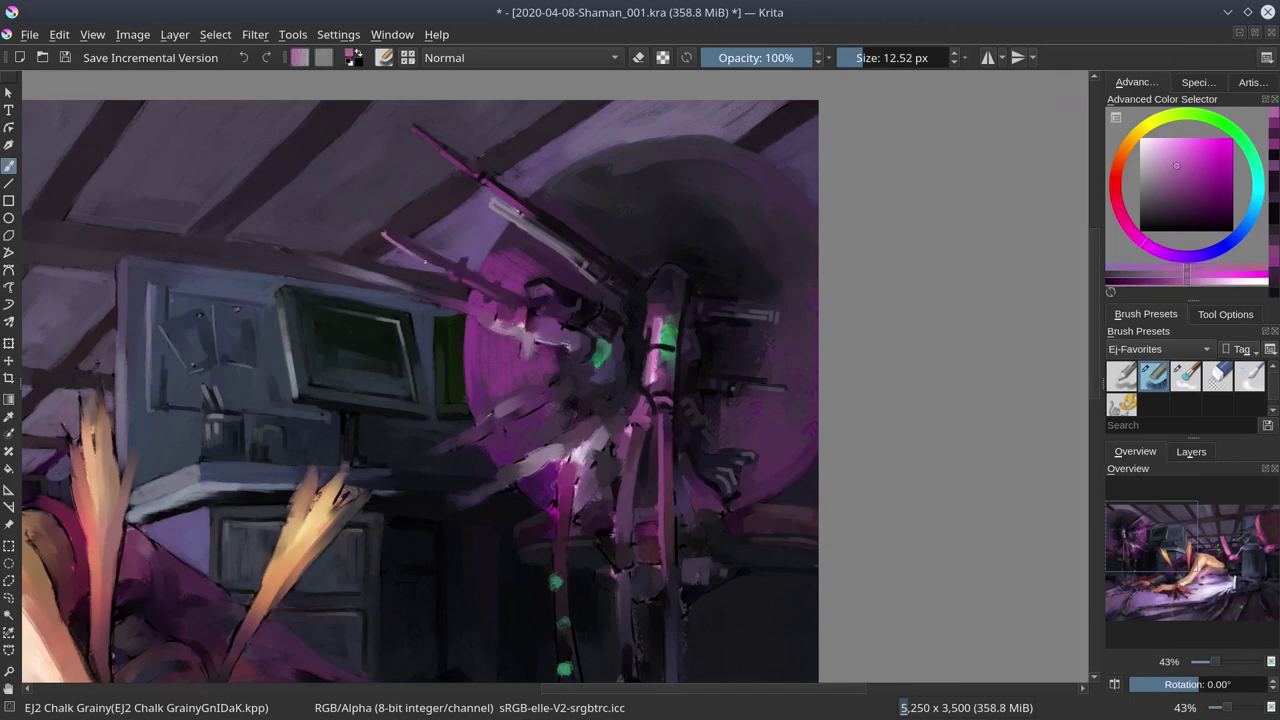
Sample dark and bright tones, tilting the view along the beams, then reset the rotation.
left_click(456, 347, "ctrl")
left_click(456, 347, "ctrl")
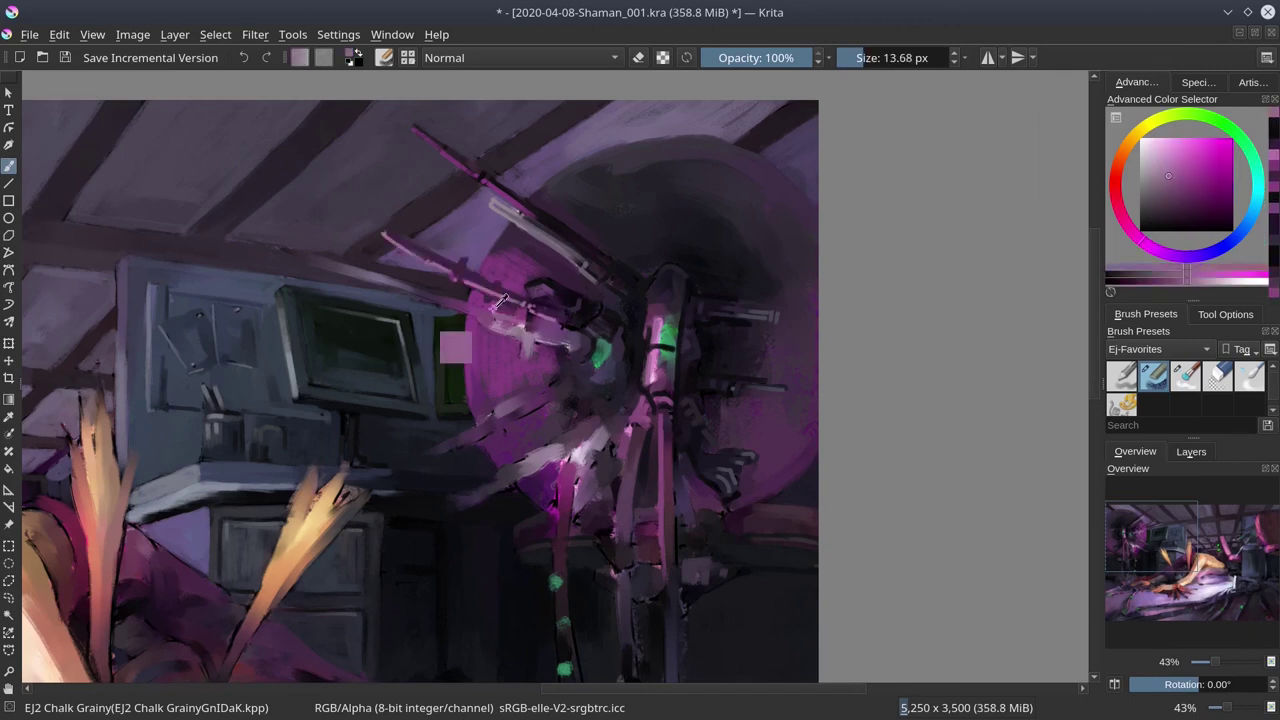
key("bracketright")
key("bracketright")
left_click(530, 345, "ctrl")
left_click(516, 343, "ctrl")
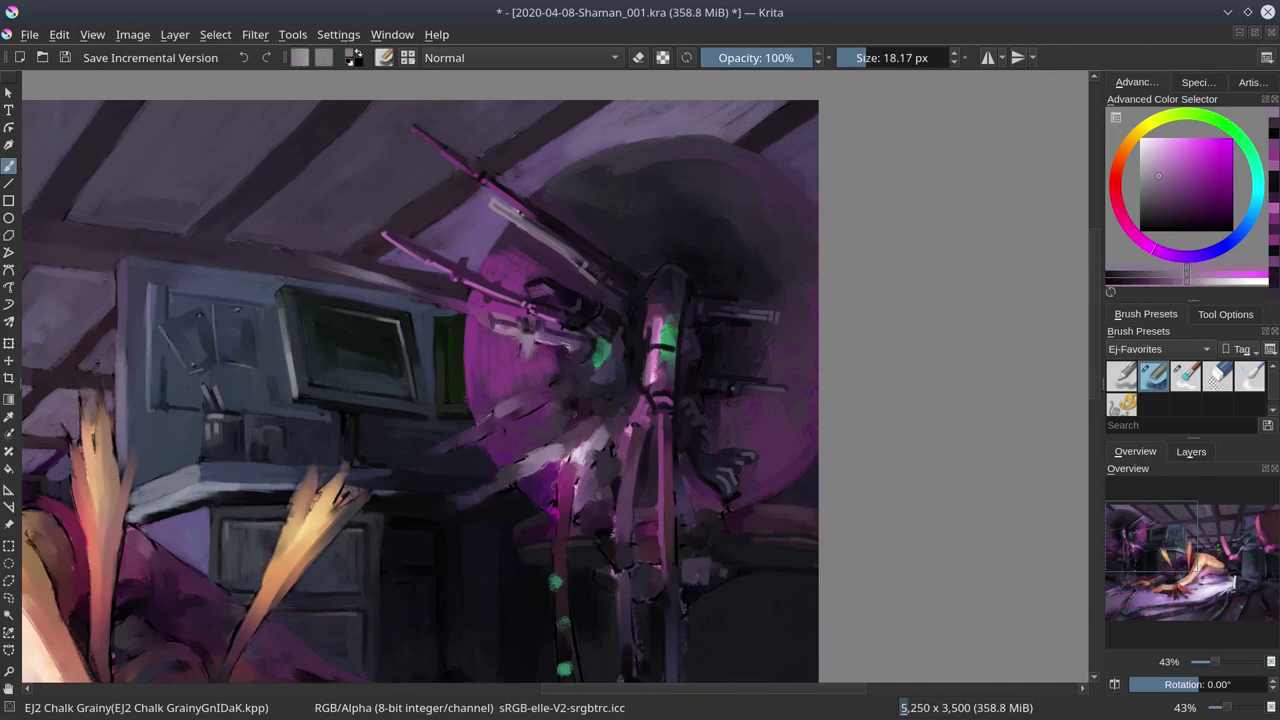
key("bracketright")
left_click(540, 346, "ctrl")
key("bracketleft")
key("bracketleft")
left_click_drag(540, 346, 316, 393)
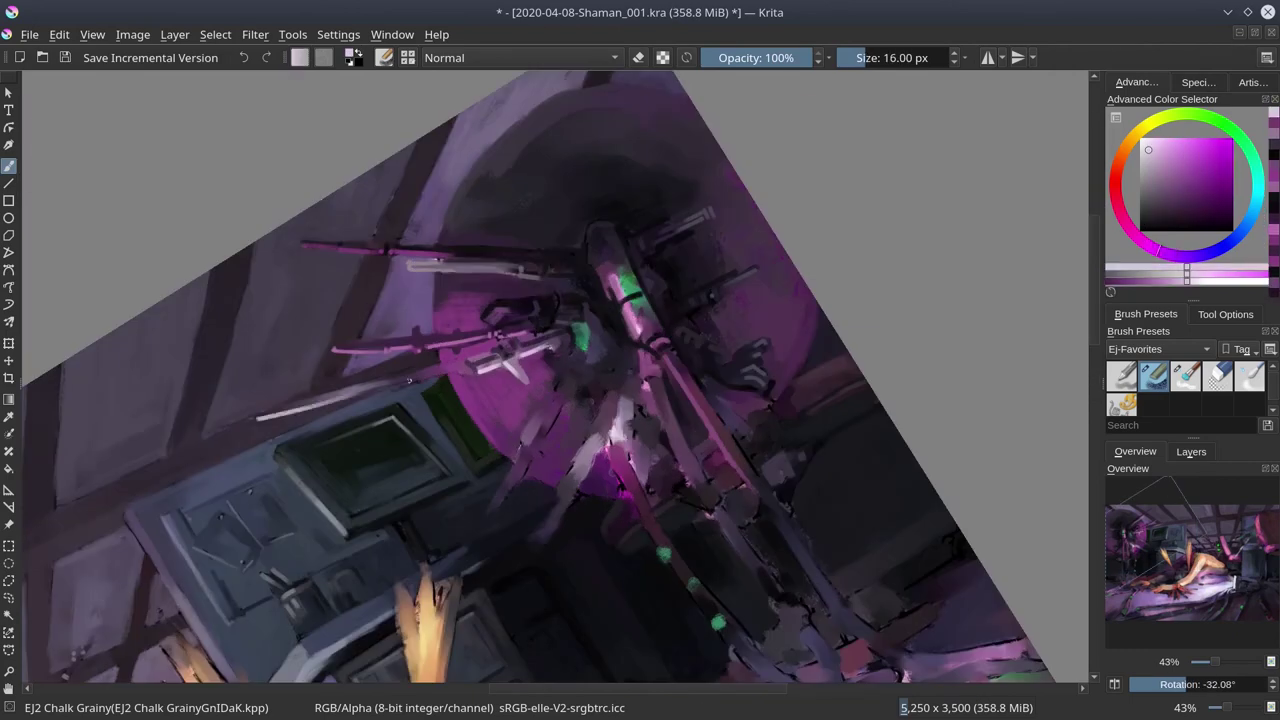
left_click(366, 386, "ctrl")
key("5")
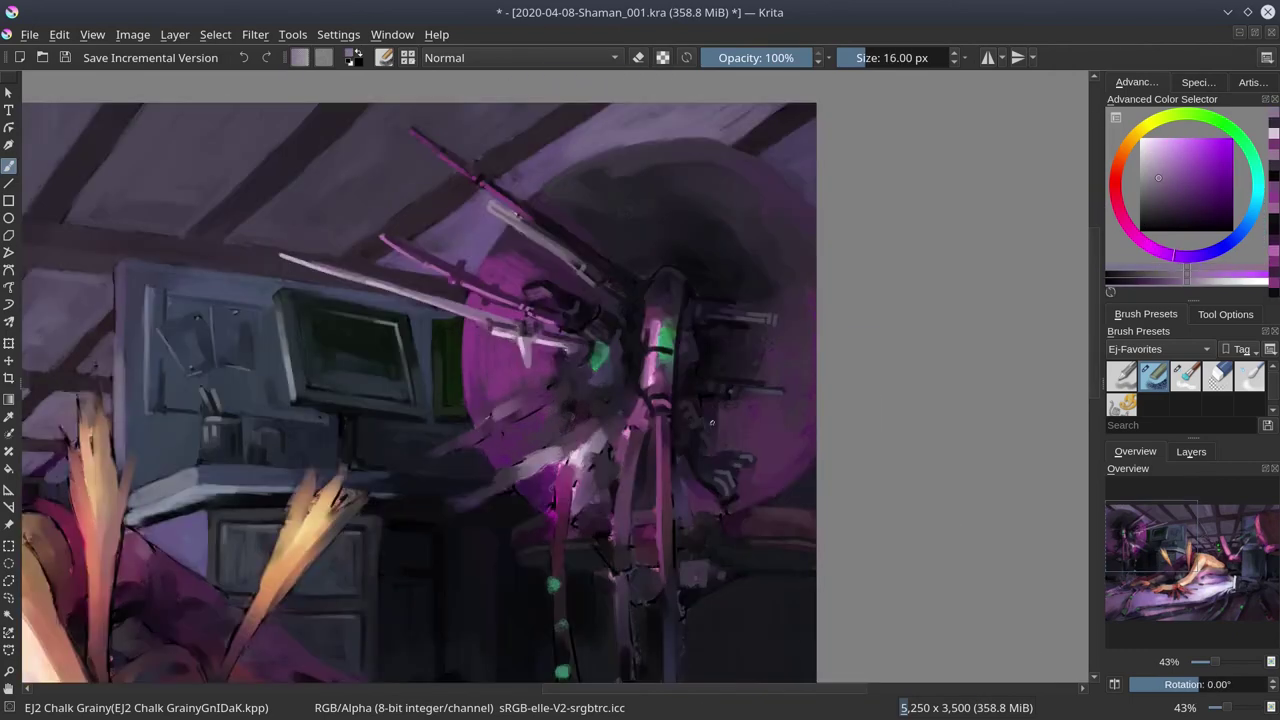
Add light pink highlights along the staff and save the painting.
left_click(697, 279, "ctrl")
key("bracketright")
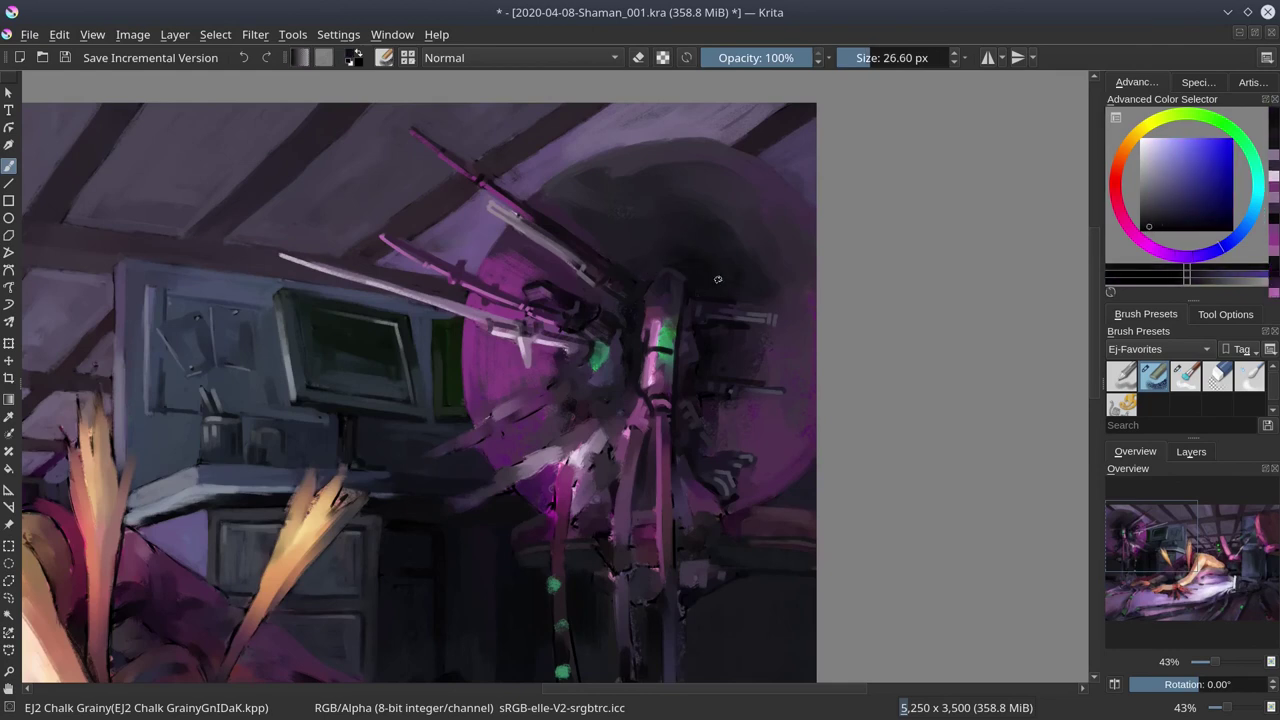
left_click(648, 335, "ctrl")
key("bracketleft")
key("bracketleft")
left_click_drag(648, 318, 642, 346)
left_click_drag(640, 386, 658, 410)
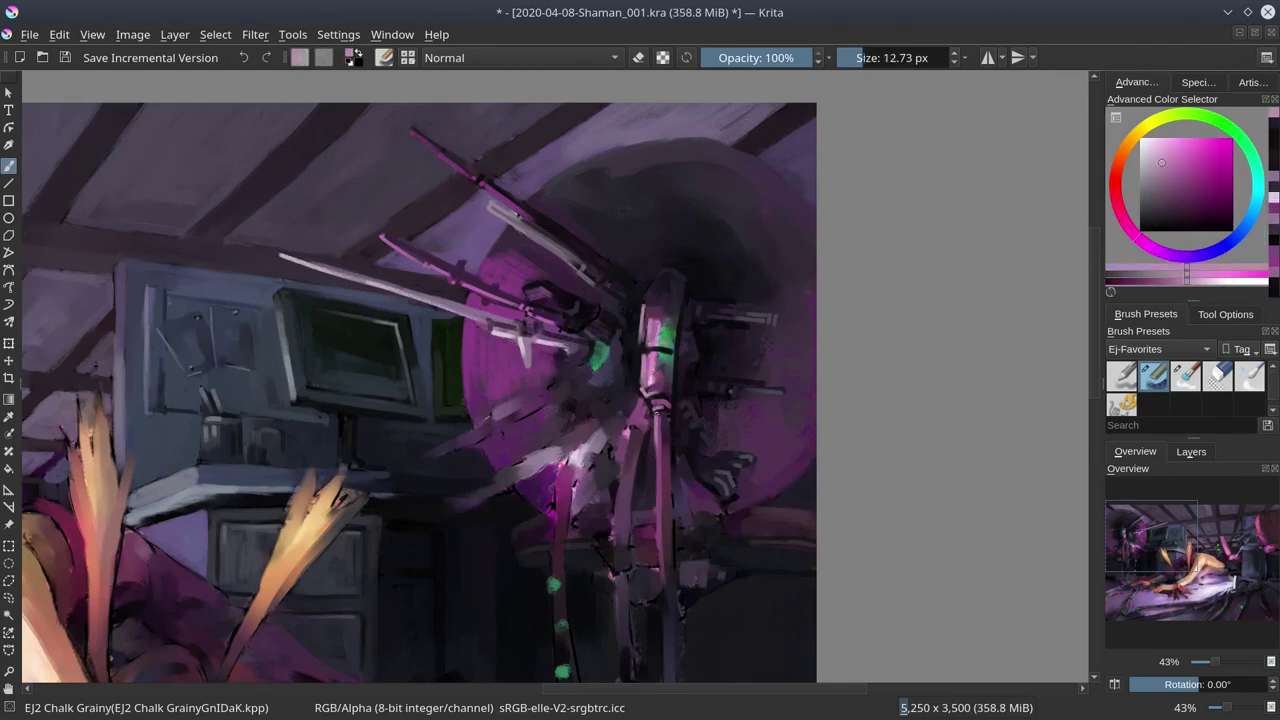
key("ctrl+s")
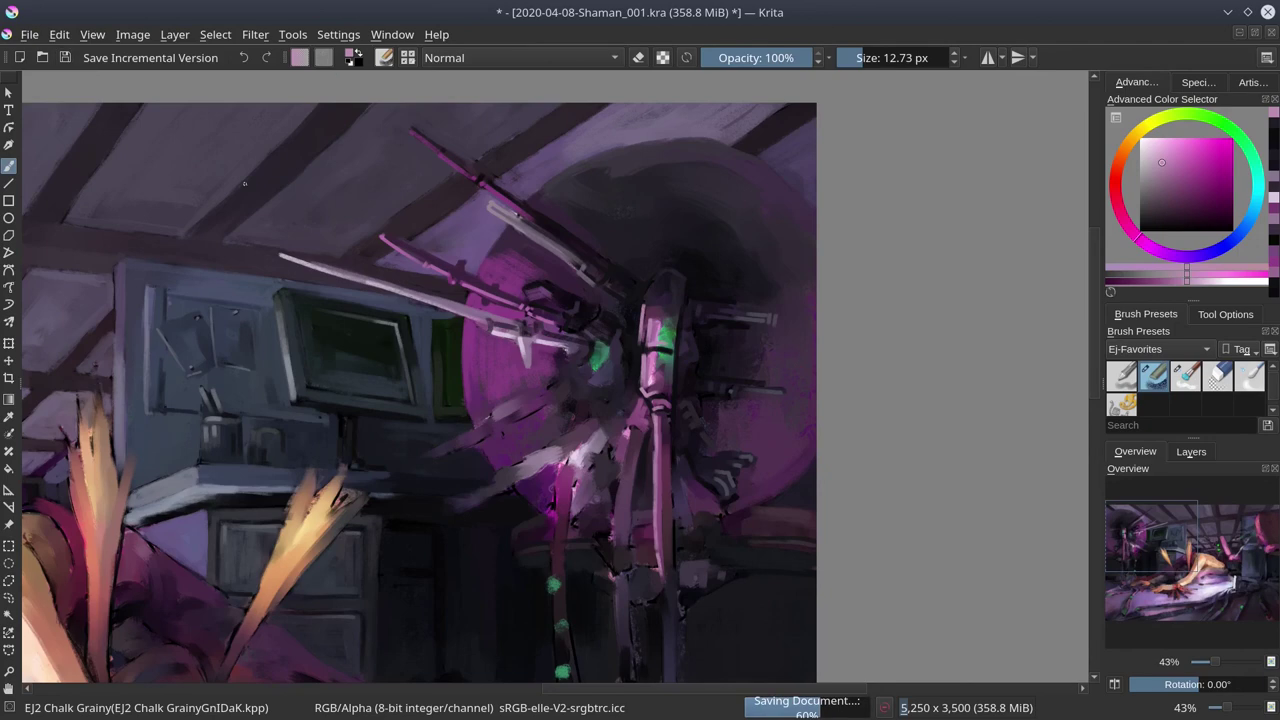
Paint dark and lighter diagonal strokes near the staff, sampling colours from the canvas.
scroll(575, 422, "up", 2)
scroll(575, 422, "down", 1)
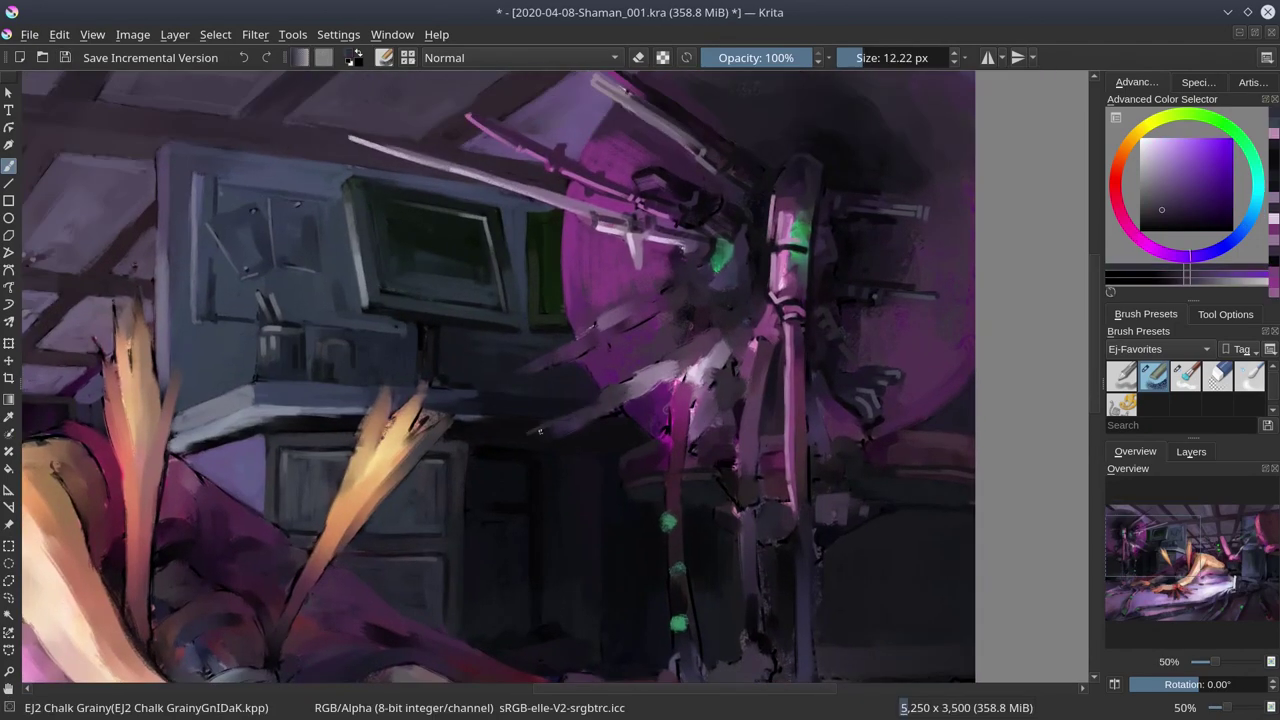
left_click(575, 422, "ctrl")
left_click_drag(575, 422, 502, 478)
left_click_drag(646, 390, 610, 416)
left_click(668, 405, "ctrl")
left_click_drag(672, 360, 632, 380)
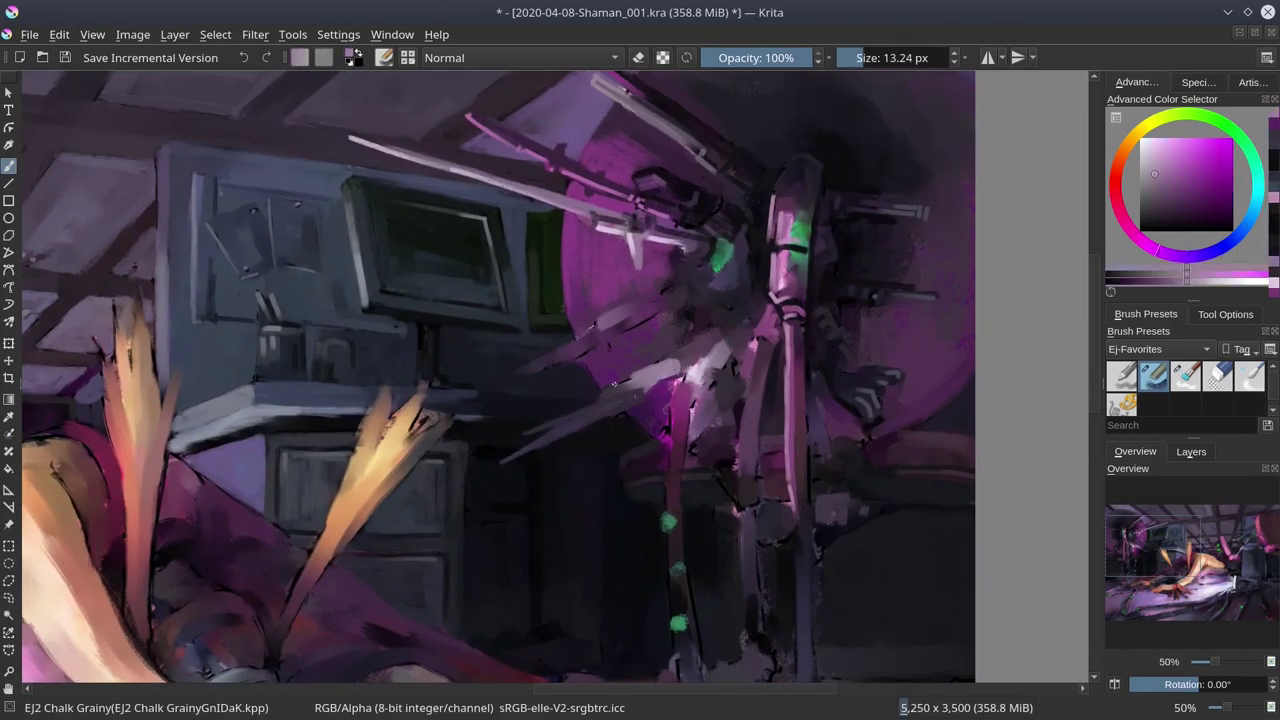
Enlarge the brush slightly and paint a light diagonal strut.
key("bracketright")
left_click(722, 318, "ctrl")
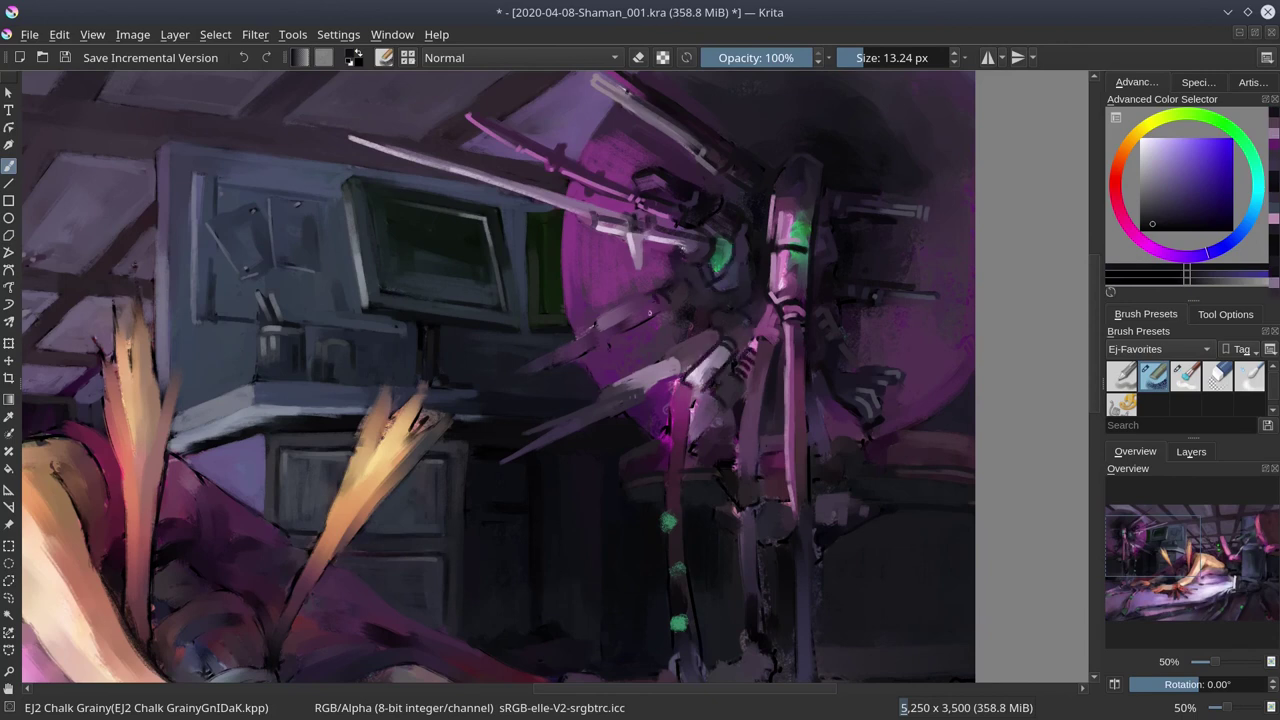
left_click(716, 213, "ctrl")
left_click_drag(606, 416, 500, 462)
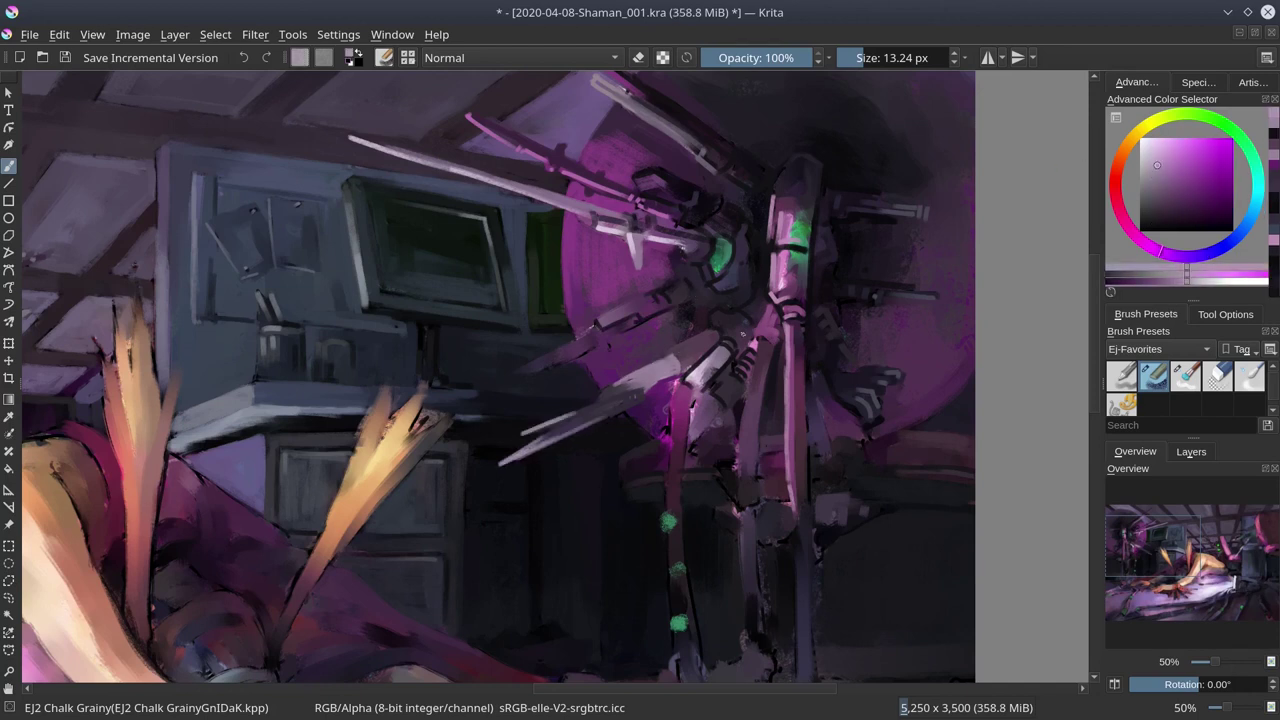
Sample several purple shades and a pinkish white for highlights, enlarging the brush.
left_click(616, 343, "ctrl")
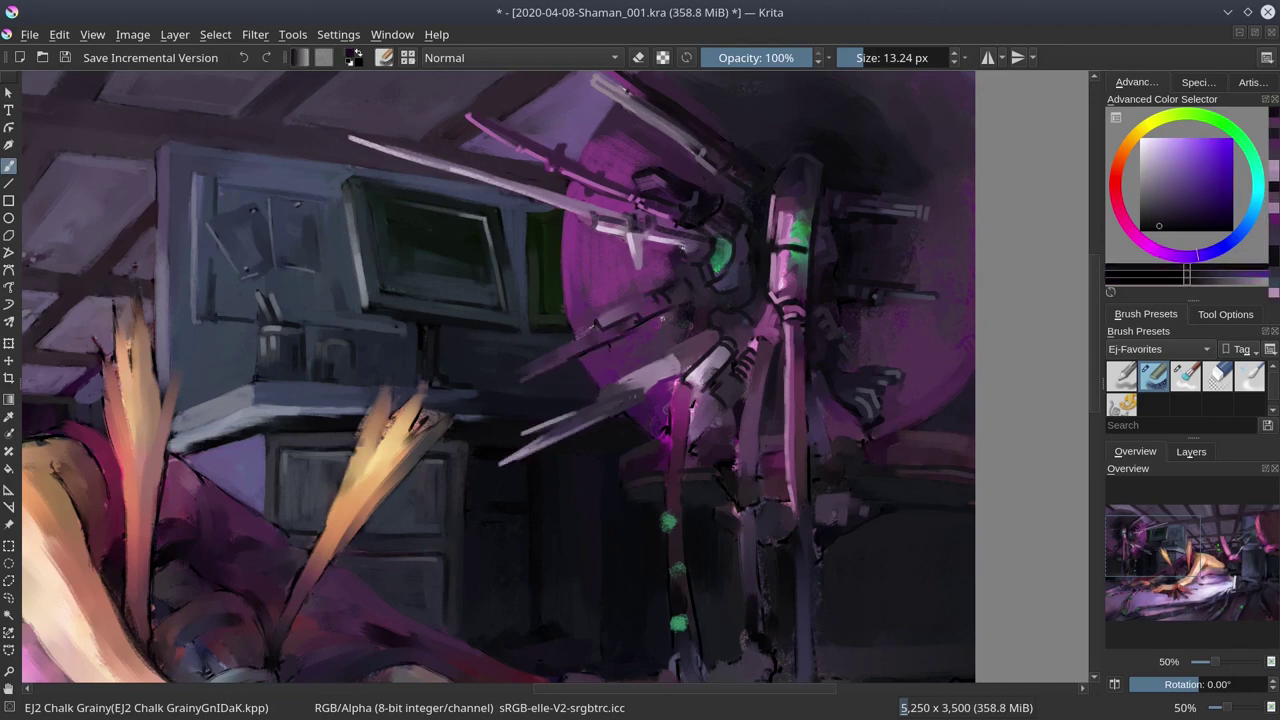
left_click(606, 349, "ctrl")
left_click(514, 379, "ctrl")
left_click(584, 296, "ctrl")
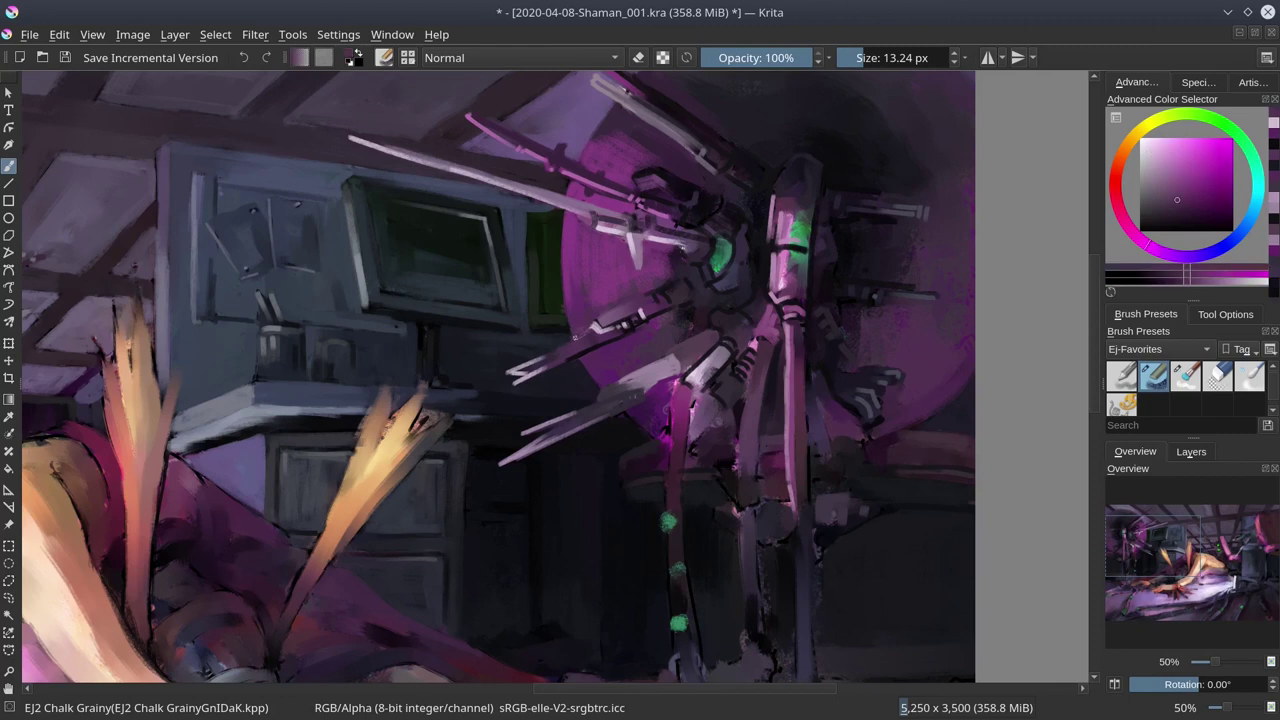
left_click(690, 282, "ctrl")
left_click(674, 264, "ctrl")
key("]")
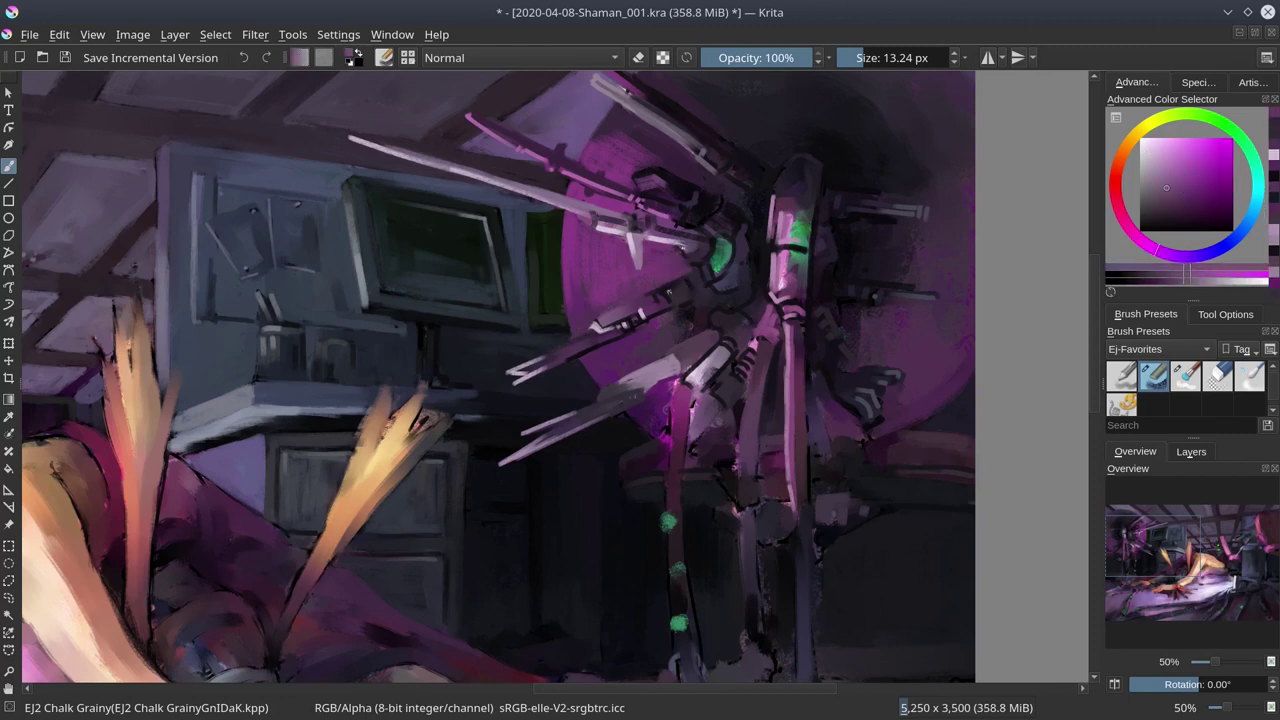
left_click(673, 300, "ctrl")
left_click(673, 325, "ctrl")
Sample darker shades, shrink the brush and pick bright green for the small lights.
key("]")
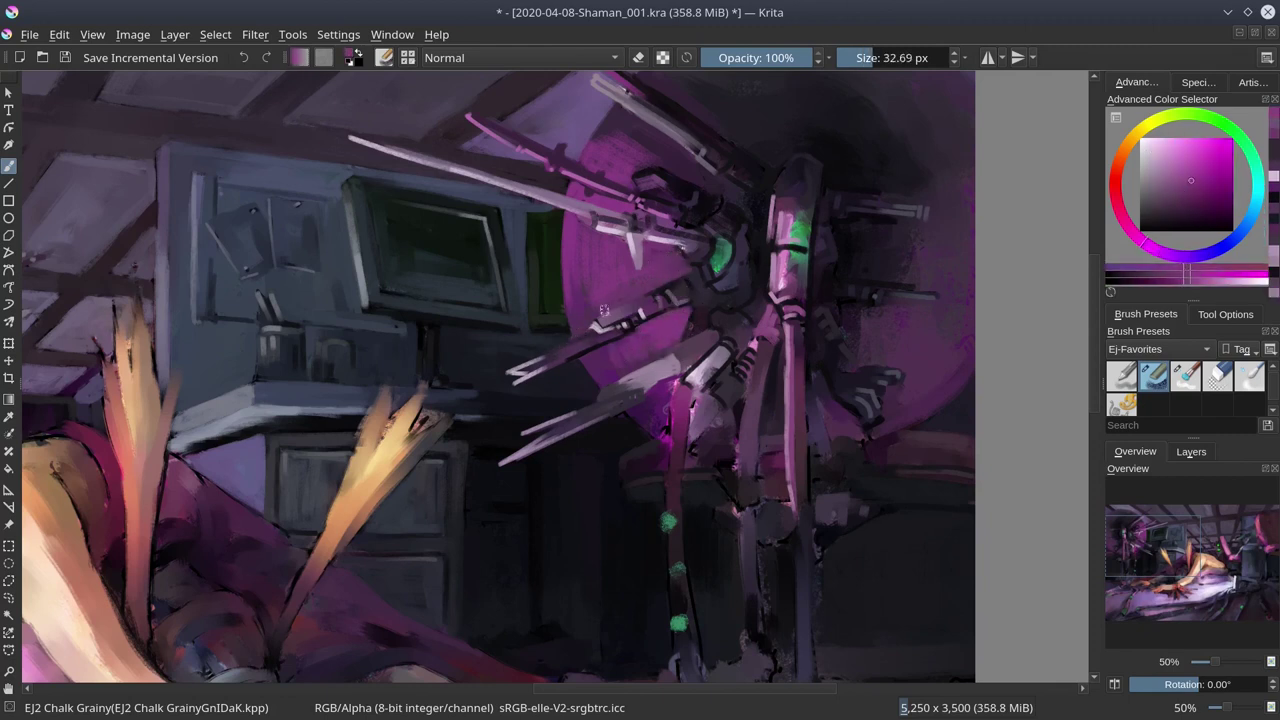
left_click(662, 400, "ctrl")
left_click(648, 415, "ctrl")
key("[")
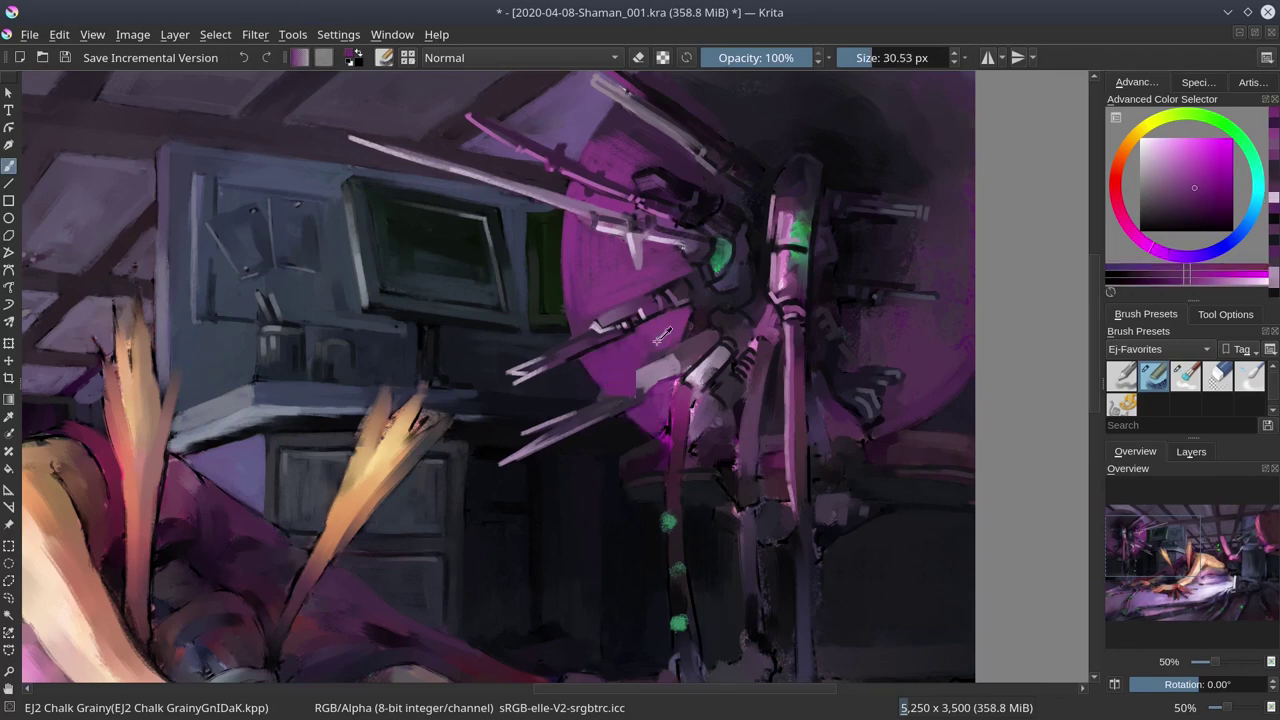
left_click(621, 384, "ctrl")
key("]")
key("[")
left_click(668, 521, "ctrl")
key("[")
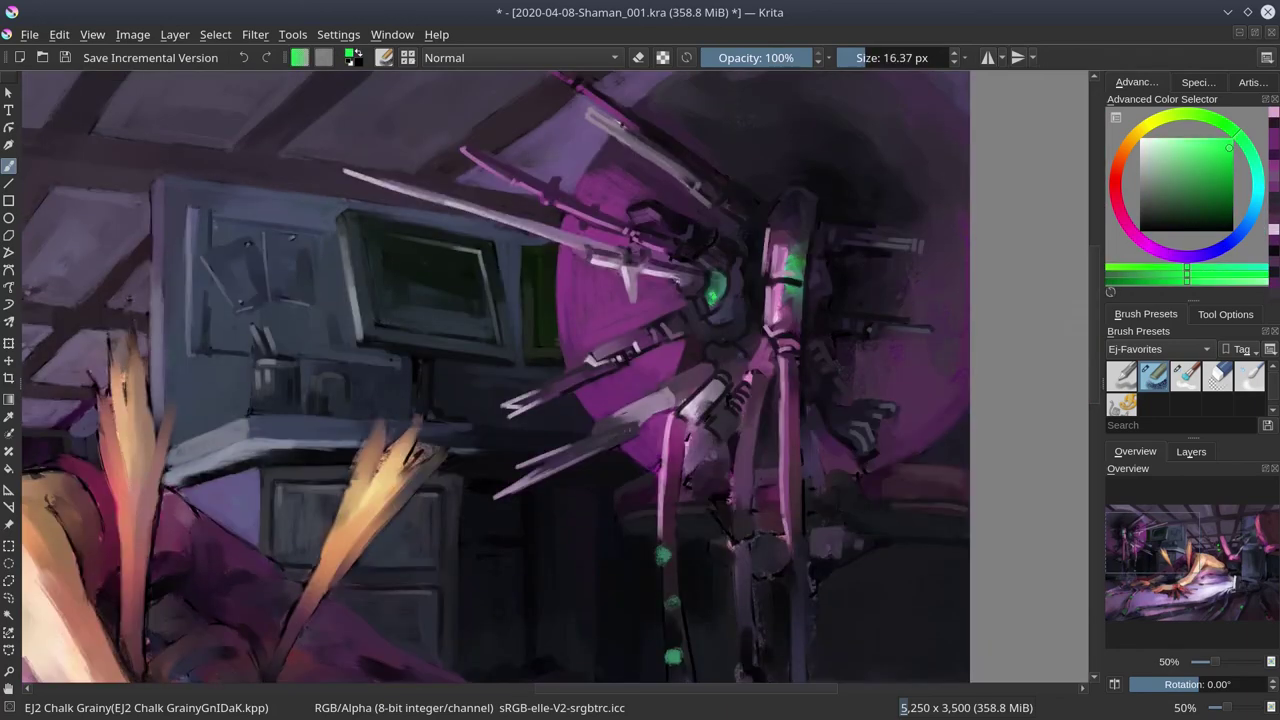
Resample the dark purple and bring the lower staff into view with a smaller brush.
left_click(700, 343, "ctrl")
key("]")
left_click(700, 343, "ctrl")
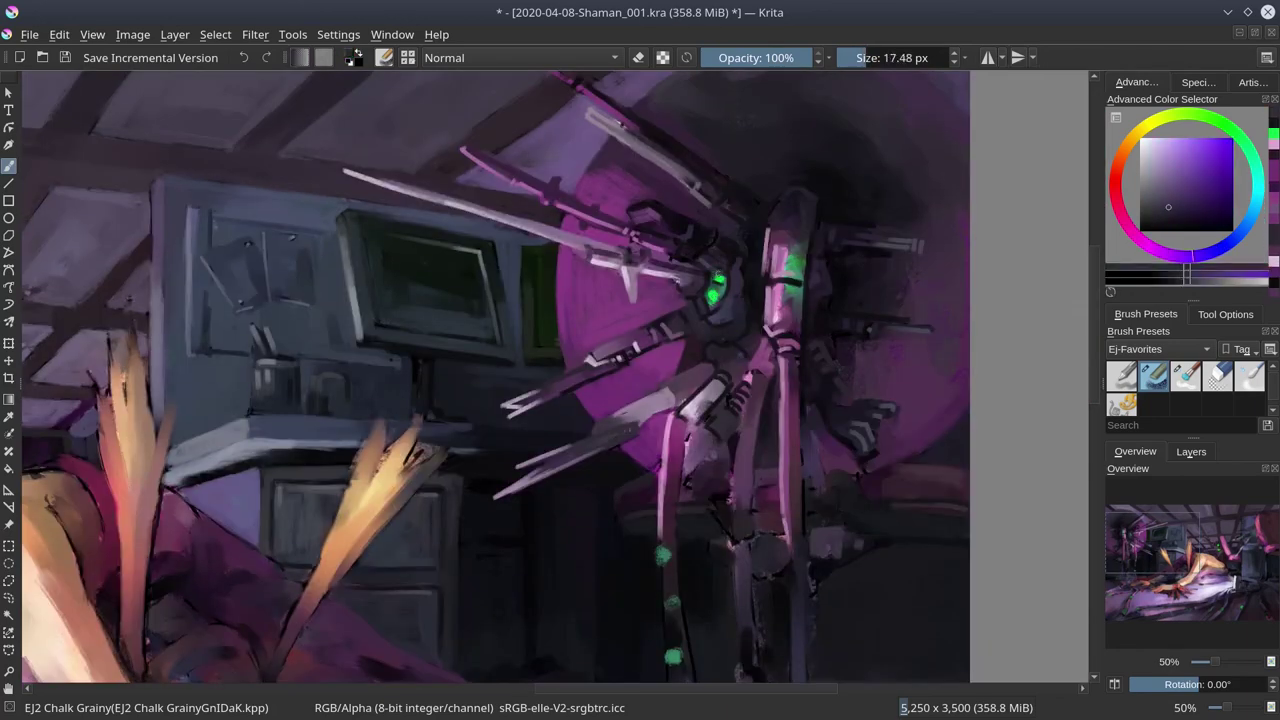
left_click(700, 343, "ctrl")
left_click(700, 343, "ctrl")
left_click_drag(700, 395, 704, 333)
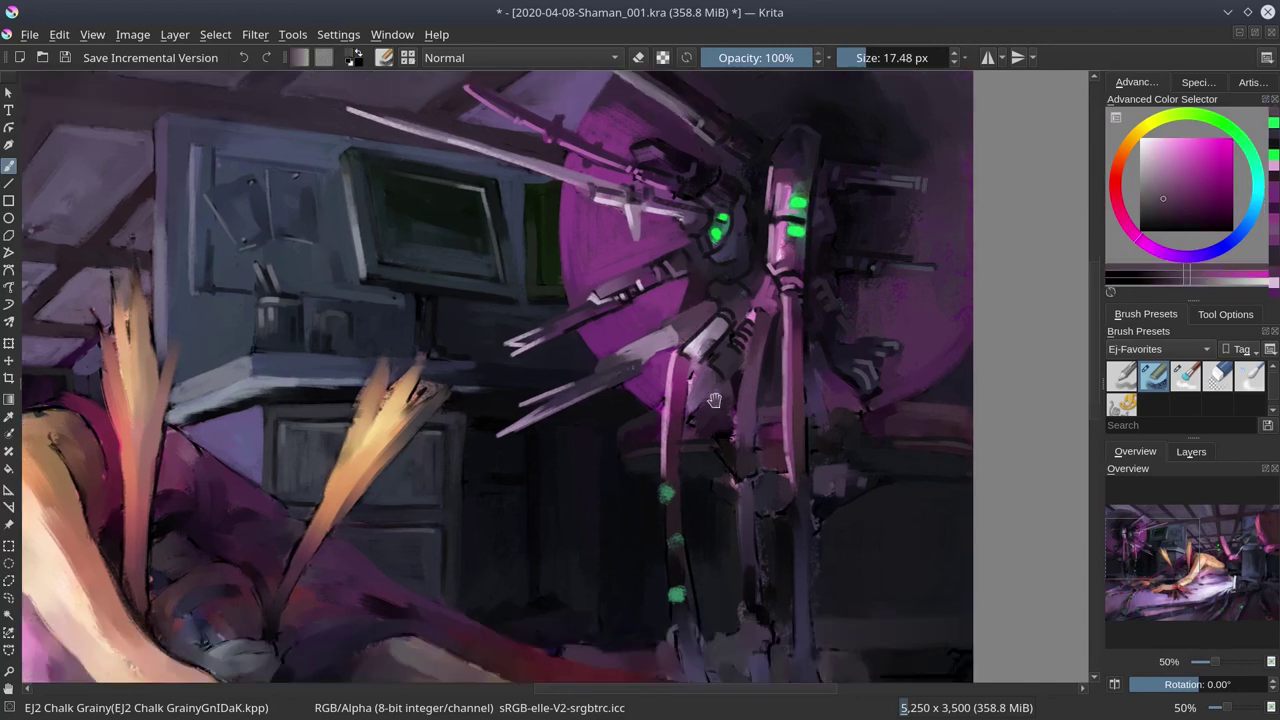
key("[")
Paint a brighter light-pink stroke up the machine leg and save the painting.
left_click(703, 362, "ctrl")
left_click(703, 362, "ctrl")
key("]")
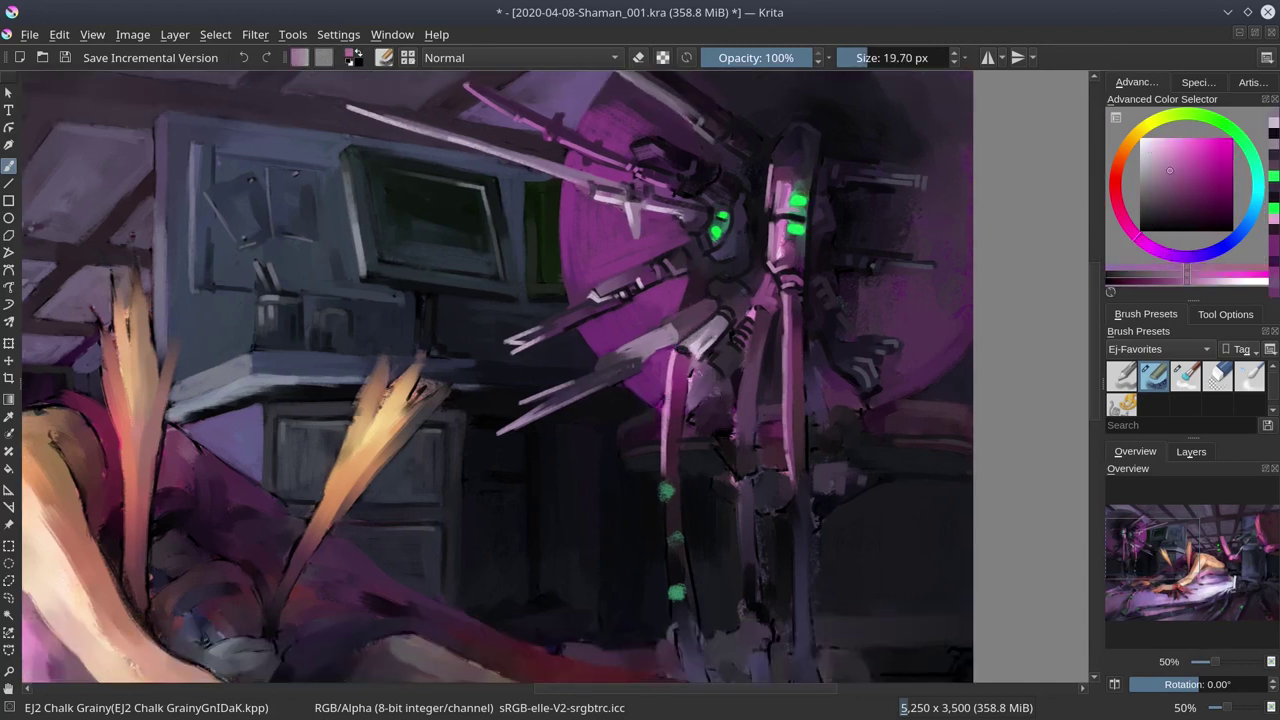
key("]")
key("]")
left_click(655, 405, "ctrl")
left_click_drag(655, 405, 662, 353)
key("ctrl+s")
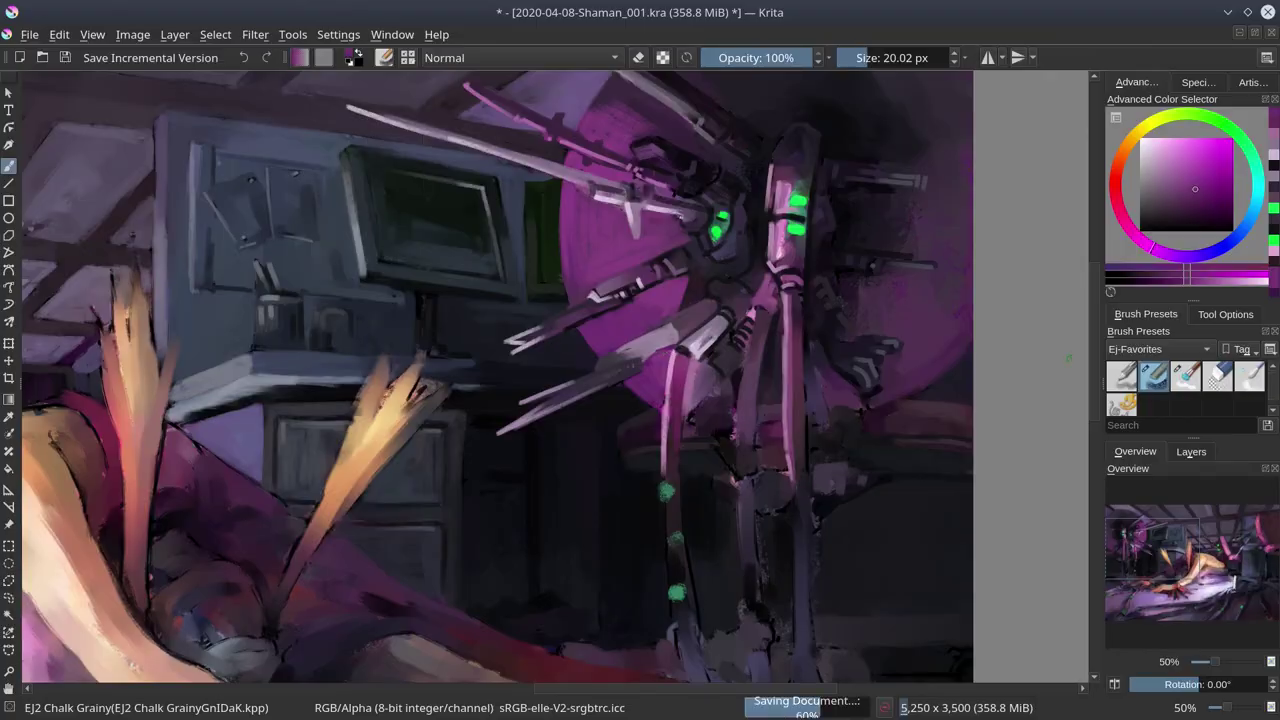
key("minus")
key("minus")
key("minus")
key("minus")
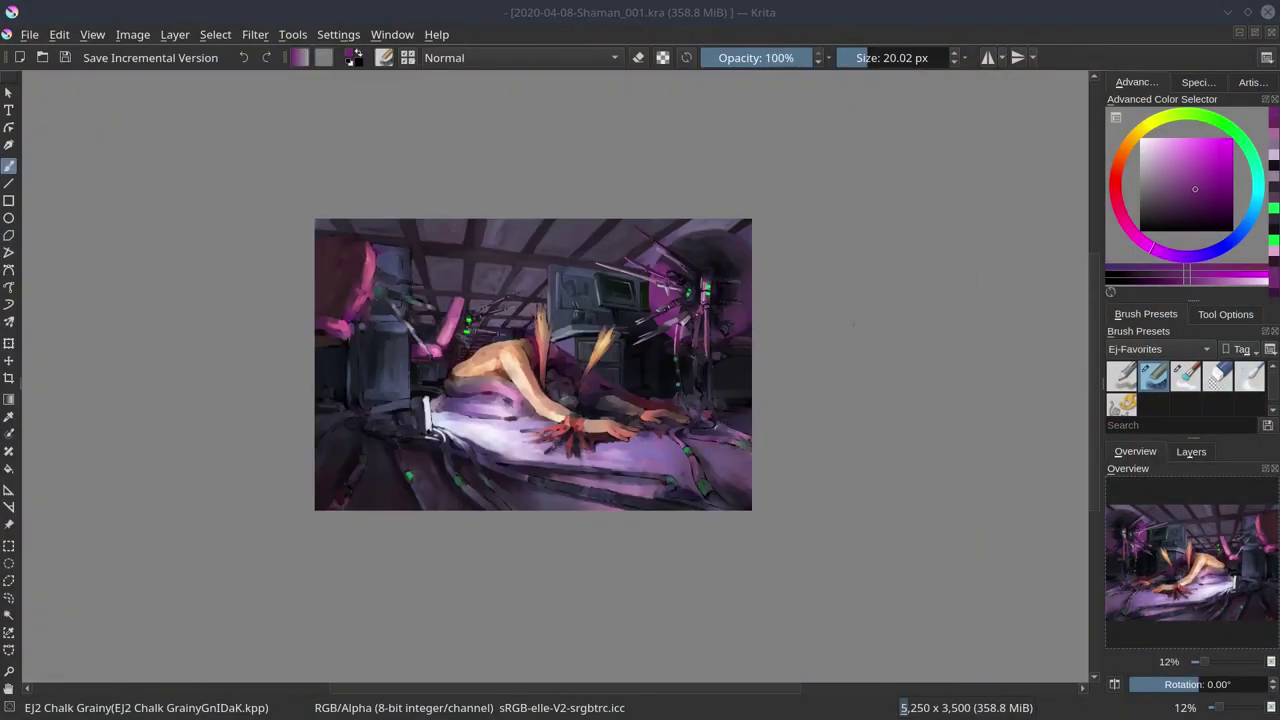
Paint light strokes on the machine arm, then enlarge the brush and sample pink-magenta and darker purple.
scroll(696, 203, "up", 3)
left_click_drag(640, 365, 665, 298)
key("]")
key("]")
key("]")
key("]")
key("]")
key("]")
key("]")
left_click_drag(770, 375, 795, 350)
left_click(749, 287, "ctrl")
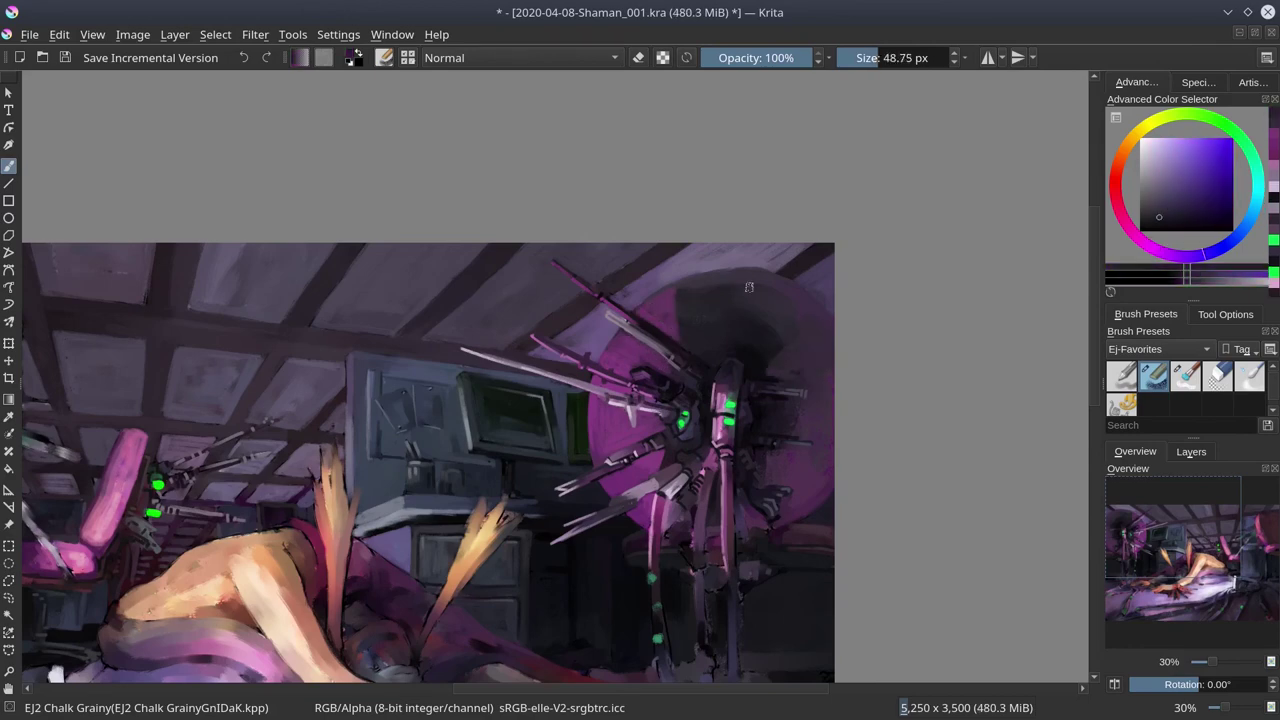
left_click(749, 287, "ctrl")
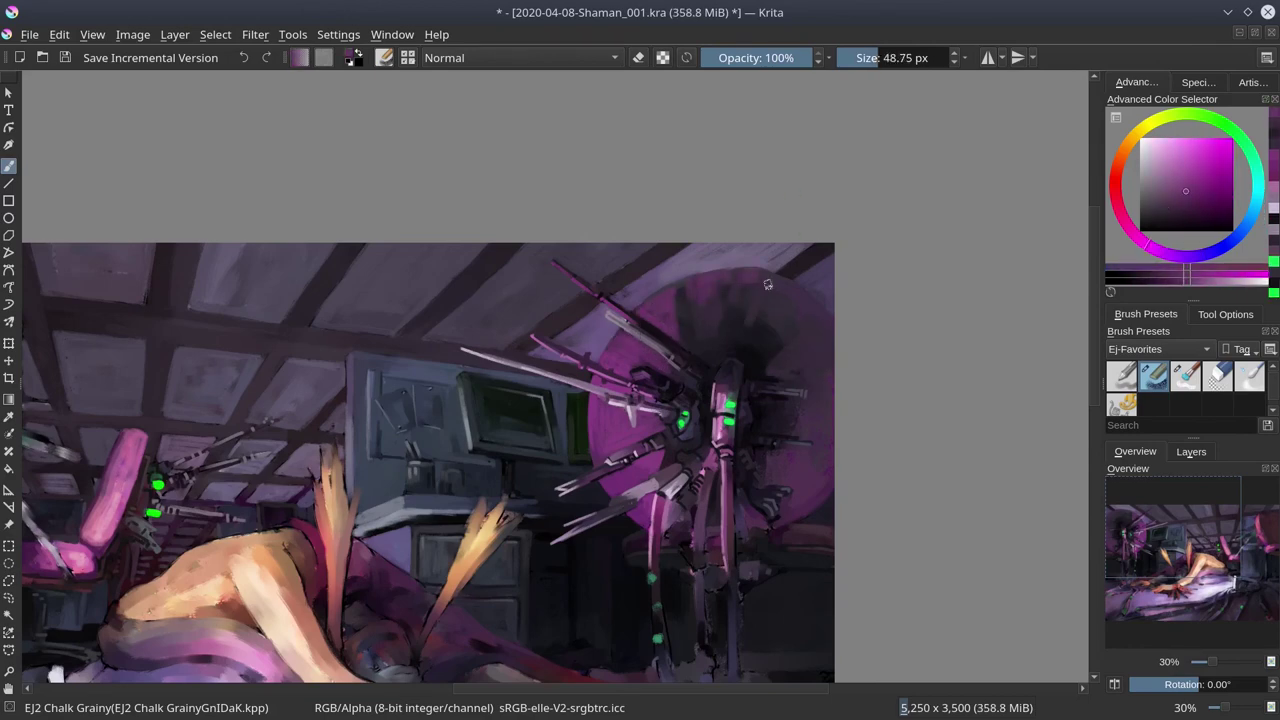
left_click(765, 279, "ctrl")
Paint a lighter purple stroke along the machine tubes.
scroll(765, 279, "up", 1)
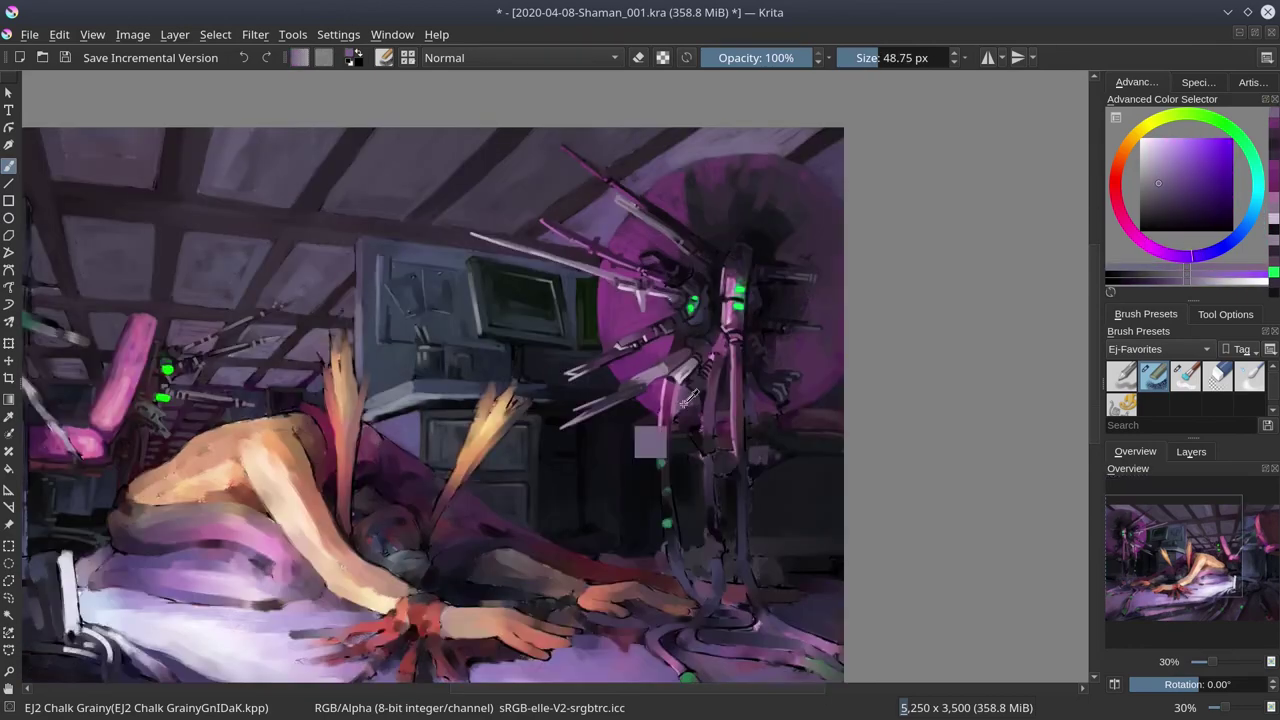
key("bracketleft")
key("bracketleft")
key("bracketleft")
key("bracketleft")
key("bracketleft")
key("bracketleft")
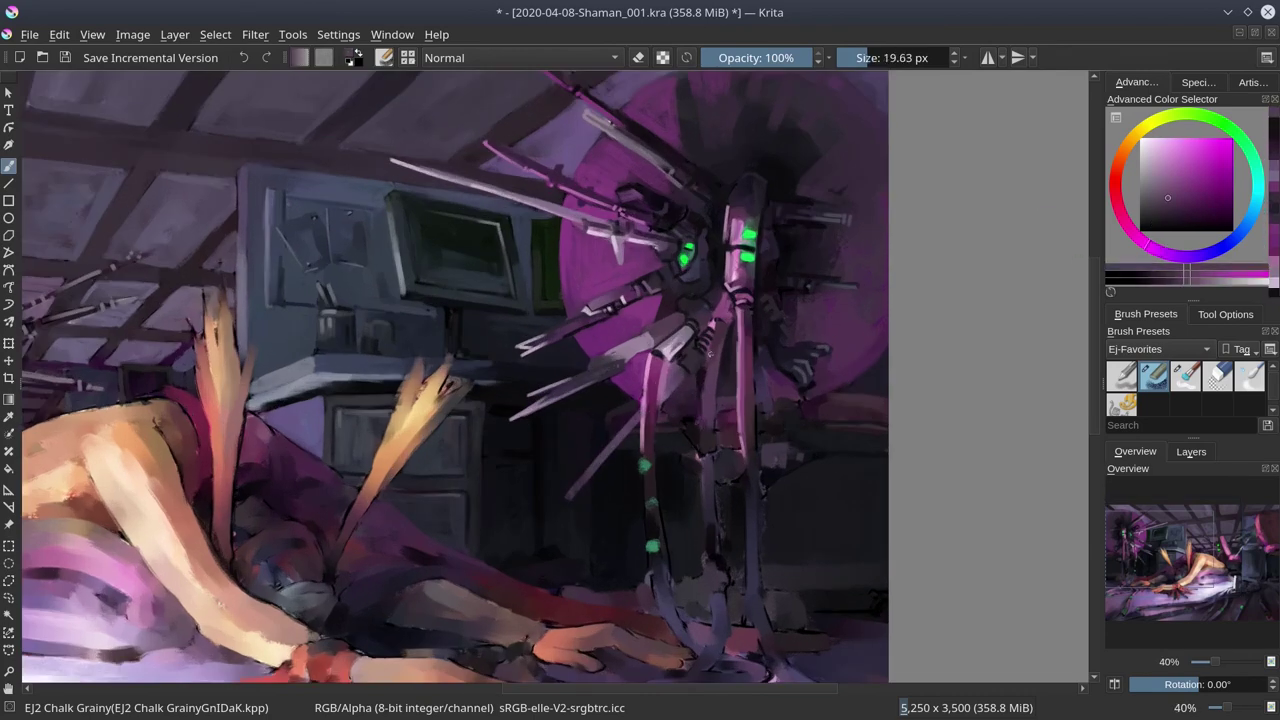
left_click(655, 447, "ctrl")
left_click_drag(655, 447, 592, 518)
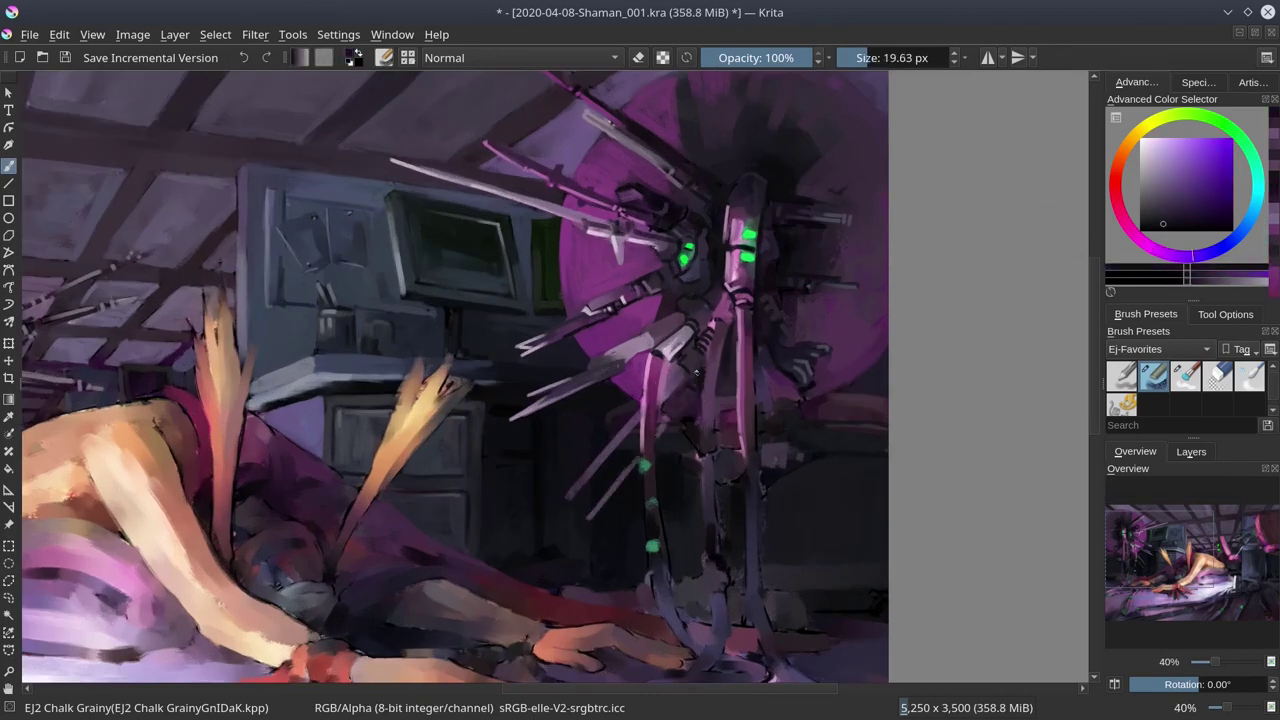
Try darker blue-purple and muted magenta colours, resize the brush, and save the painting.
left_click(706, 430, "ctrl")
key("bracketleft")
key("bracketleft")
left_click(738, 474, "ctrl")
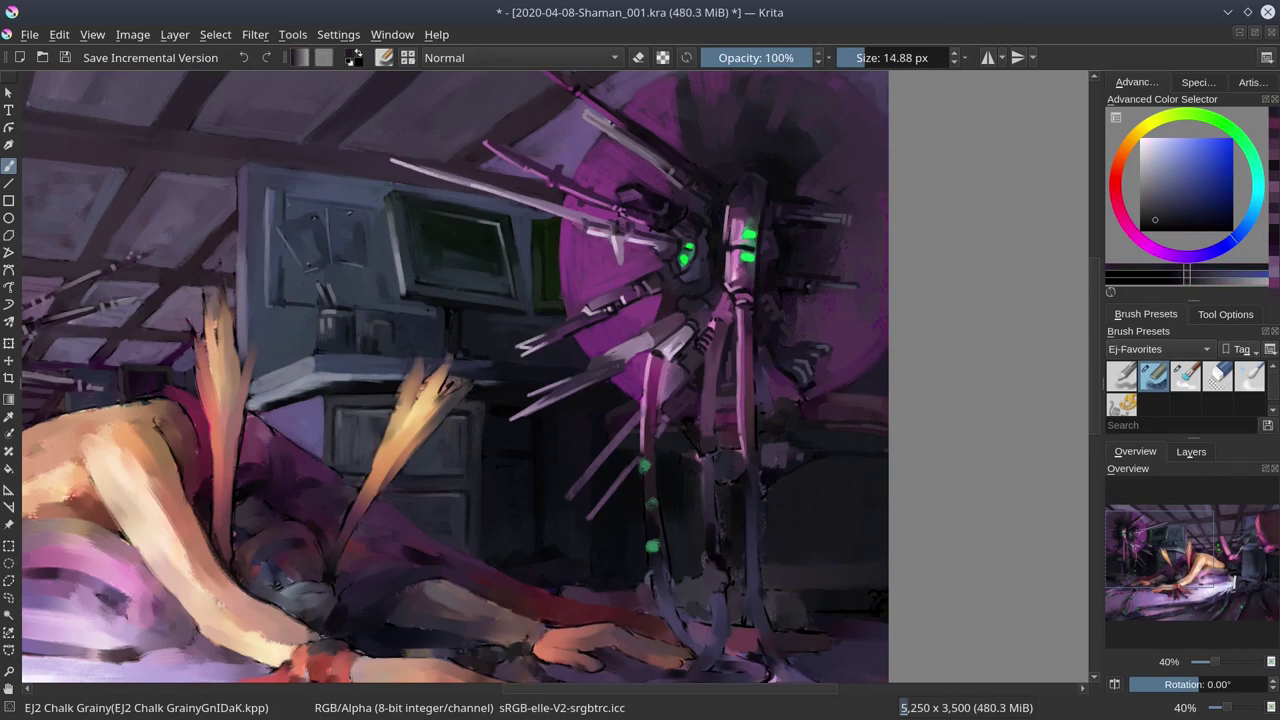
key("bracketright")
key("bracketright")
left_click(790, 455, "ctrl")
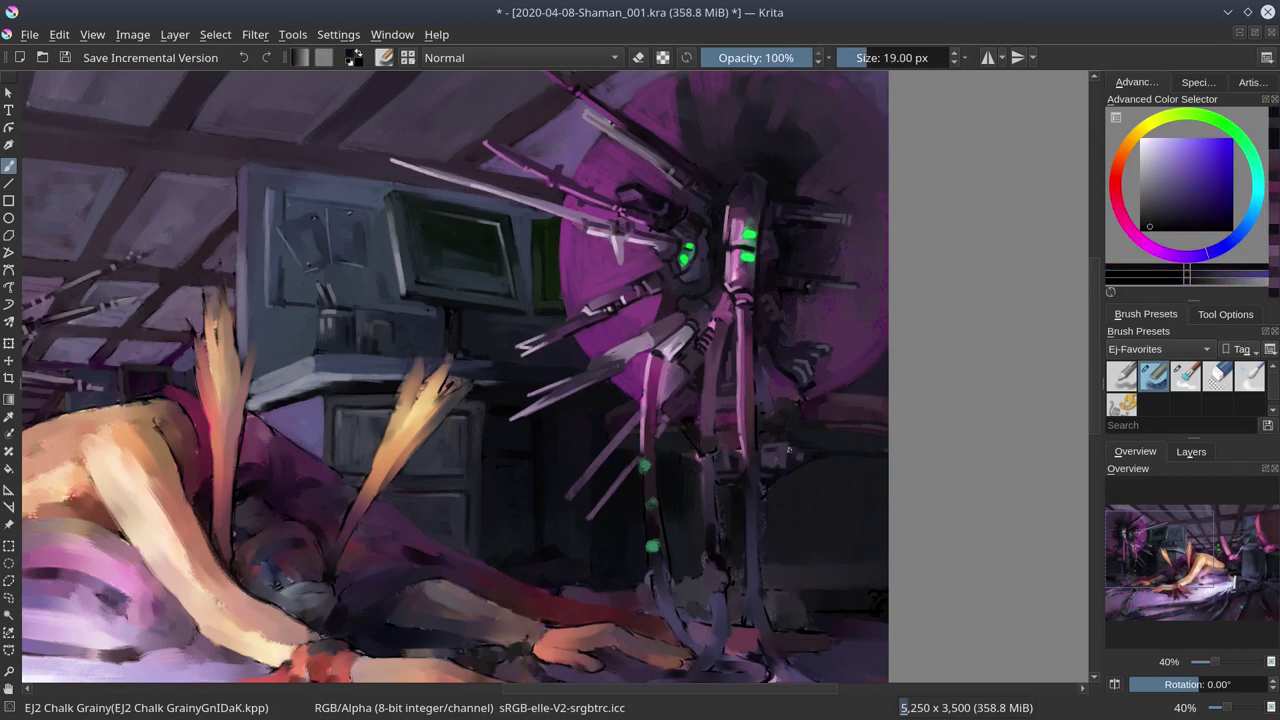
left_click(690, 465, "ctrl")
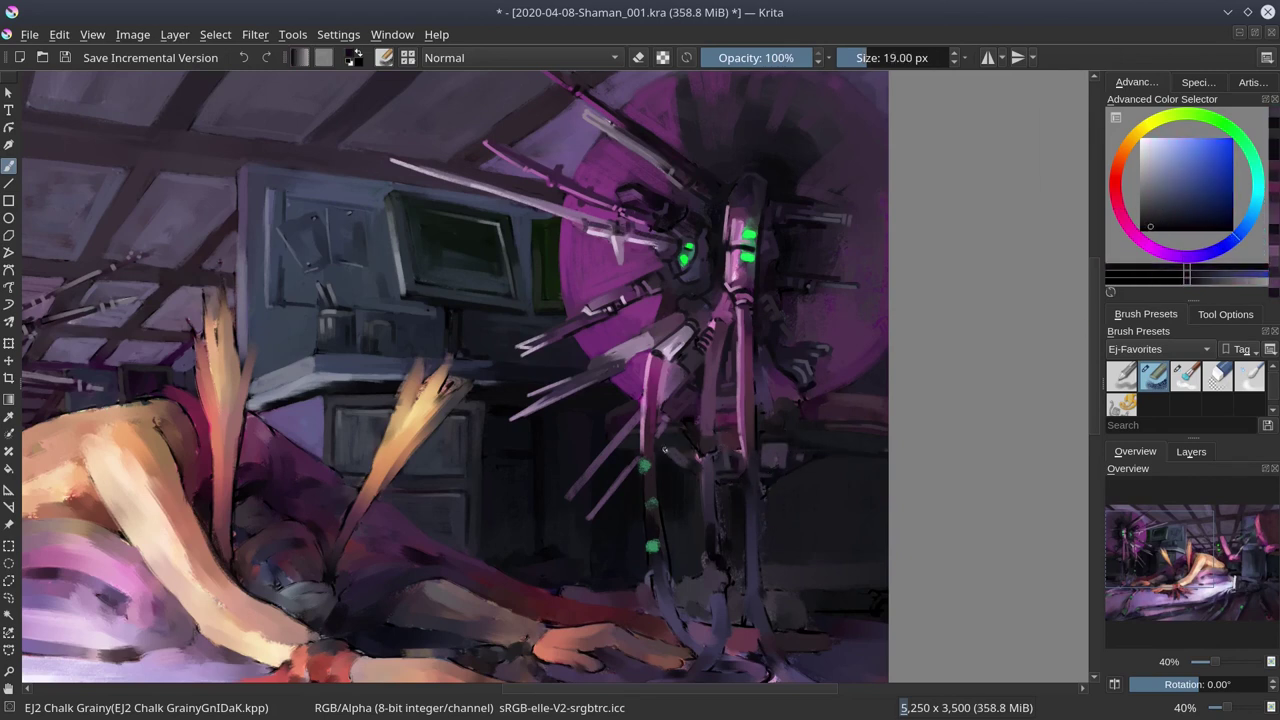
left_click(773, 443, "ctrl")
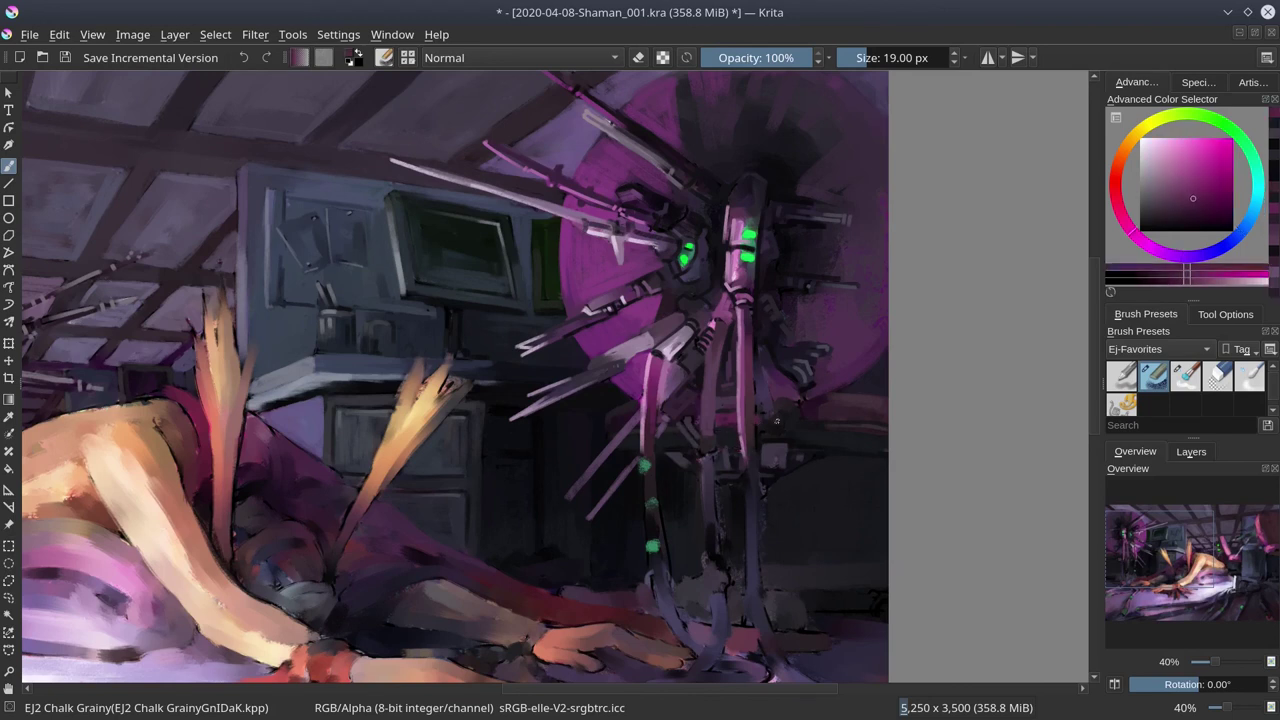
left_click(759, 433, "ctrl")
left_click(749, 500, "ctrl")
left_click_drag(779, 339, 825, 296, "shift")
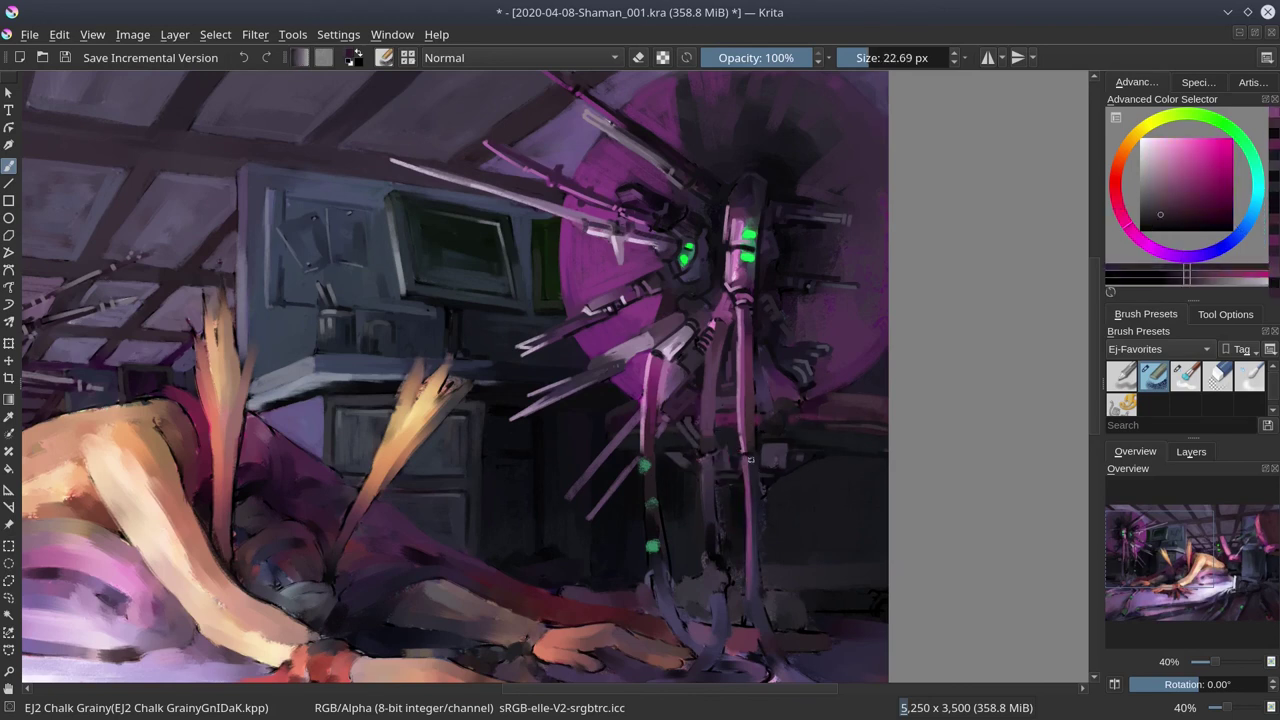
left_click(71, 63)
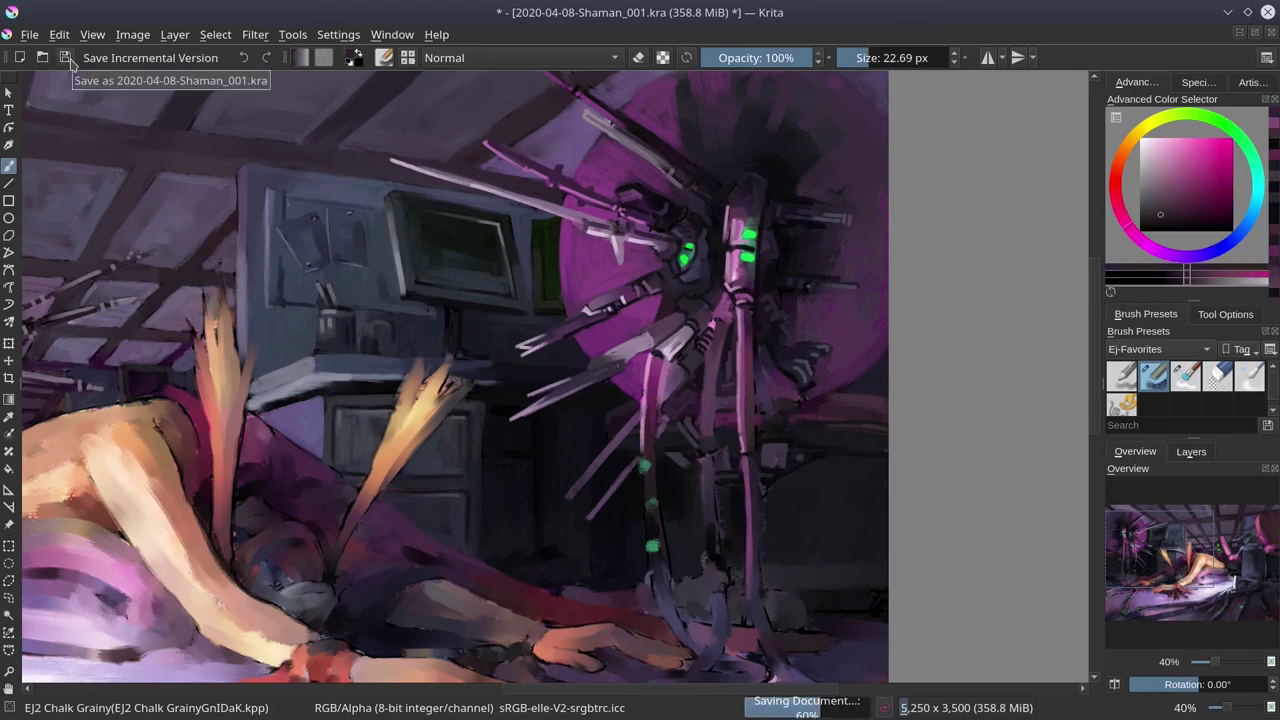
Paint a light lavender vertical stroke on the machine and save again.
left_click(742, 433, "ctrl")
mouse_move(770, 433)
left_mouse_down("shift")
mouse_move(742, 433)
mouse_move(763, 501)
left_mouse_up("shift")
left_click(745, 440, "ctrl")
left_click(701, 460, "ctrl")
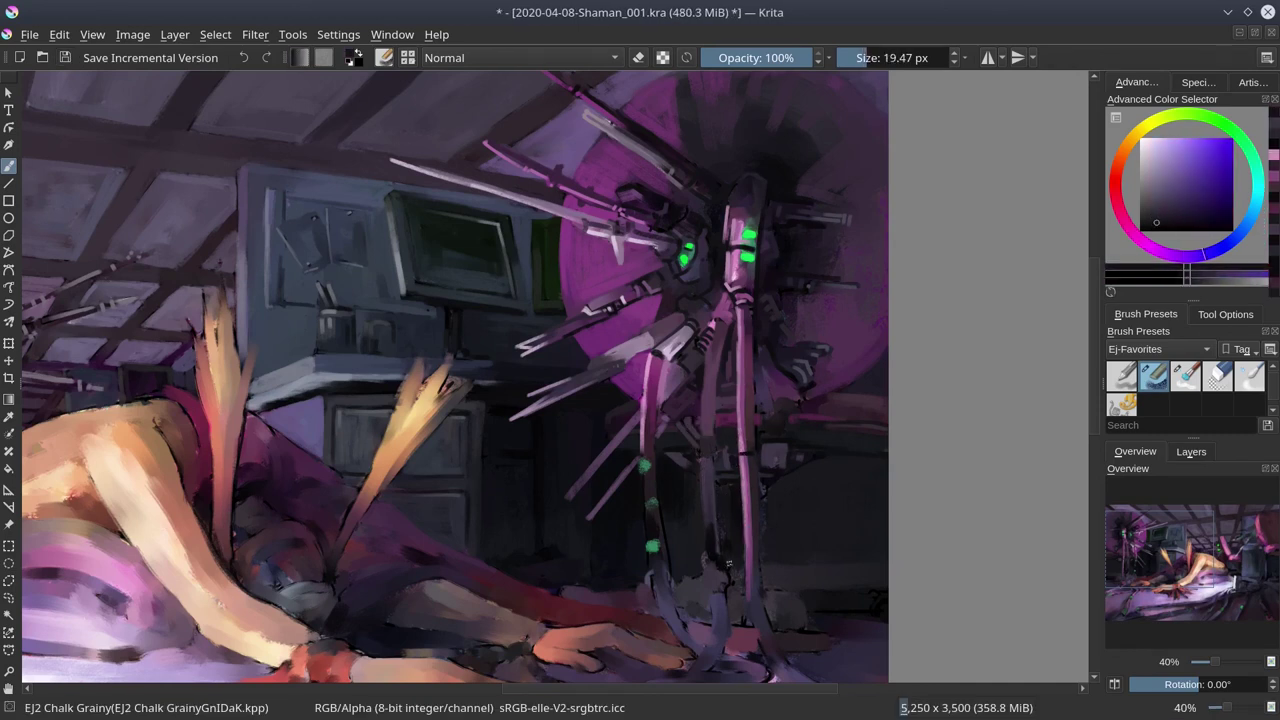
left_click(763, 501, "ctrl")
left_click(680, 302, "ctrl")
left_click_drag(680, 302, 662, 302, "shift")
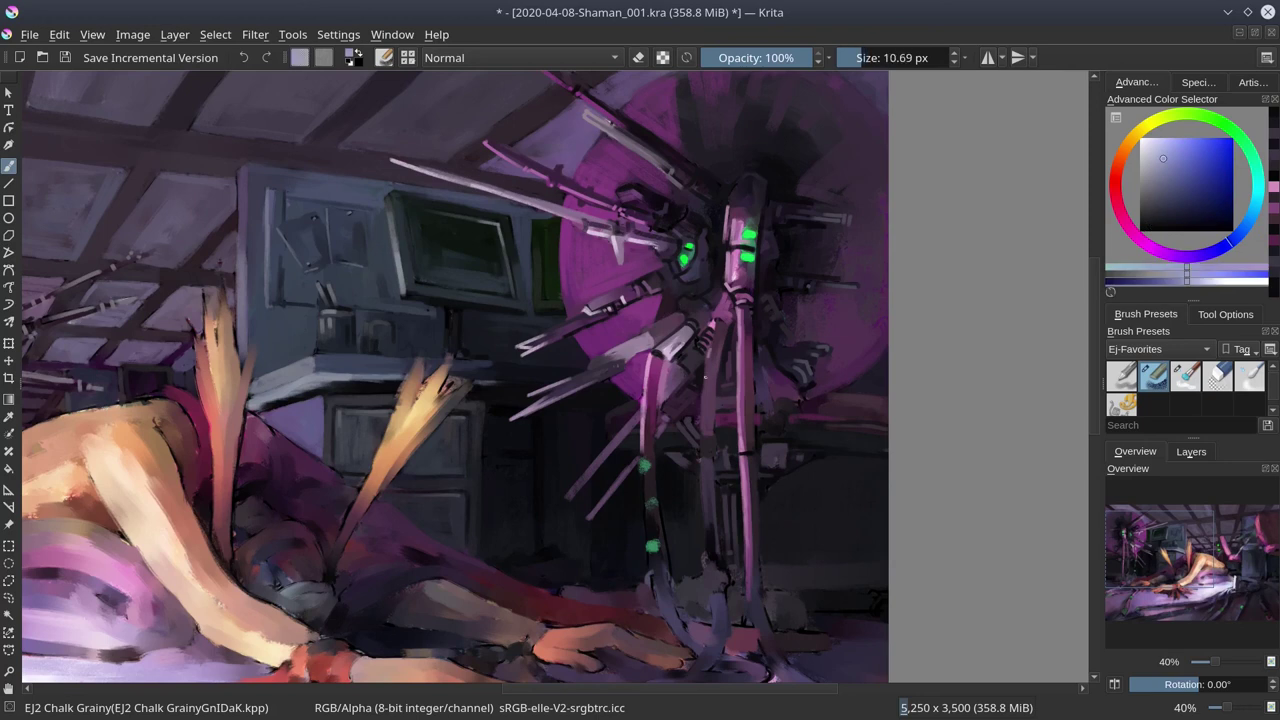
mouse_move(706, 356)
left_mouse_down()
mouse_move(712, 588)
mouse_move(700, 473)
left_mouse_up()
key("ctrl+s")
Test dark magenta, blue-violet and lavender colours, settling on darker greyish violet and dark blue.
left_click(643, 348, "ctrl")
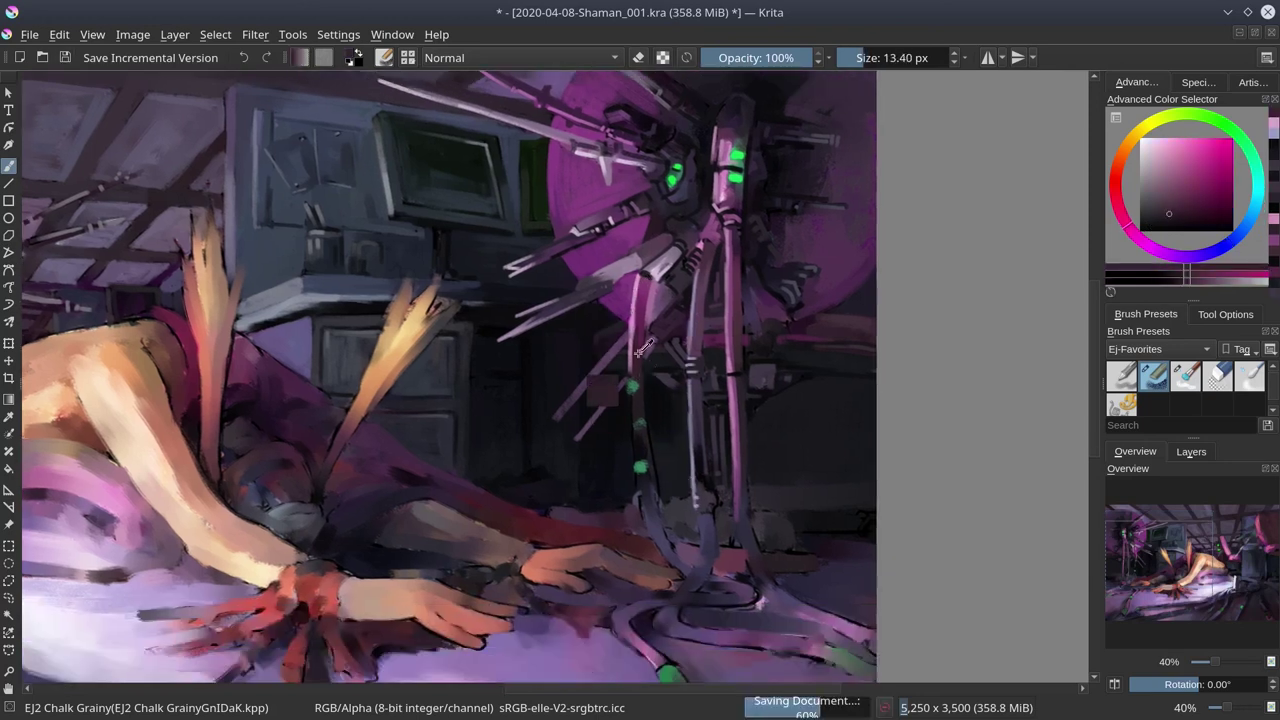
left_click_drag(643, 348, 642, 480, "shift")
left_click(642, 480, "ctrl")
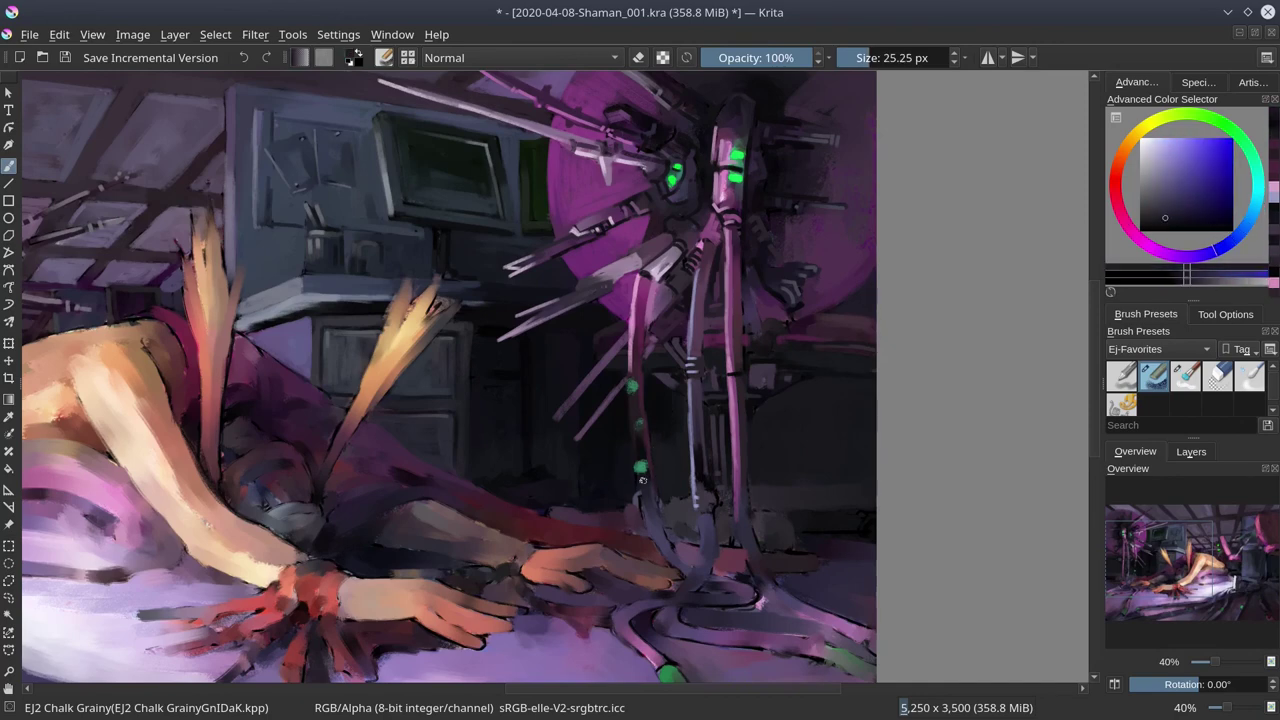
left_click(628, 302, "ctrl")
left_click_drag(628, 302, 669, 259, "shift")
left_click(577, 541, "ctrl")
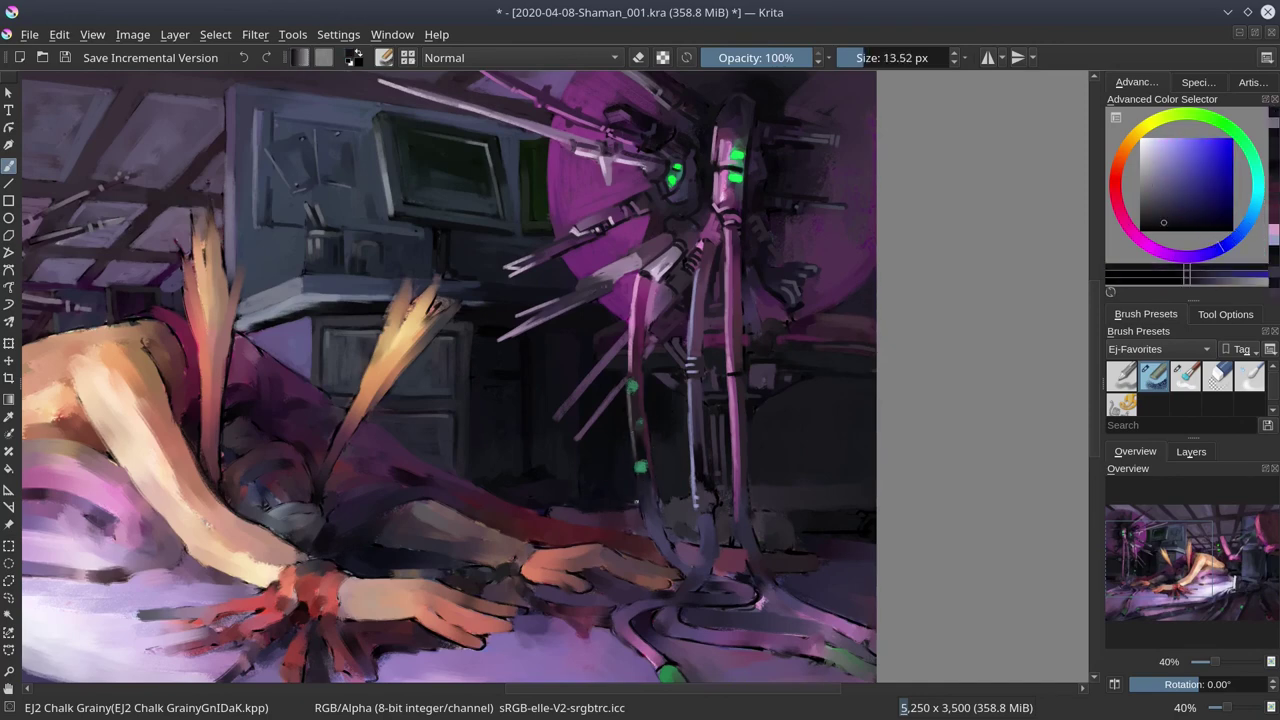
left_click(563, 506, "ctrl")
left_click(765, 517, "ctrl")
left_click_drag(765, 517, 840, 505, "shift")
left_click(840, 505, "ctrl")
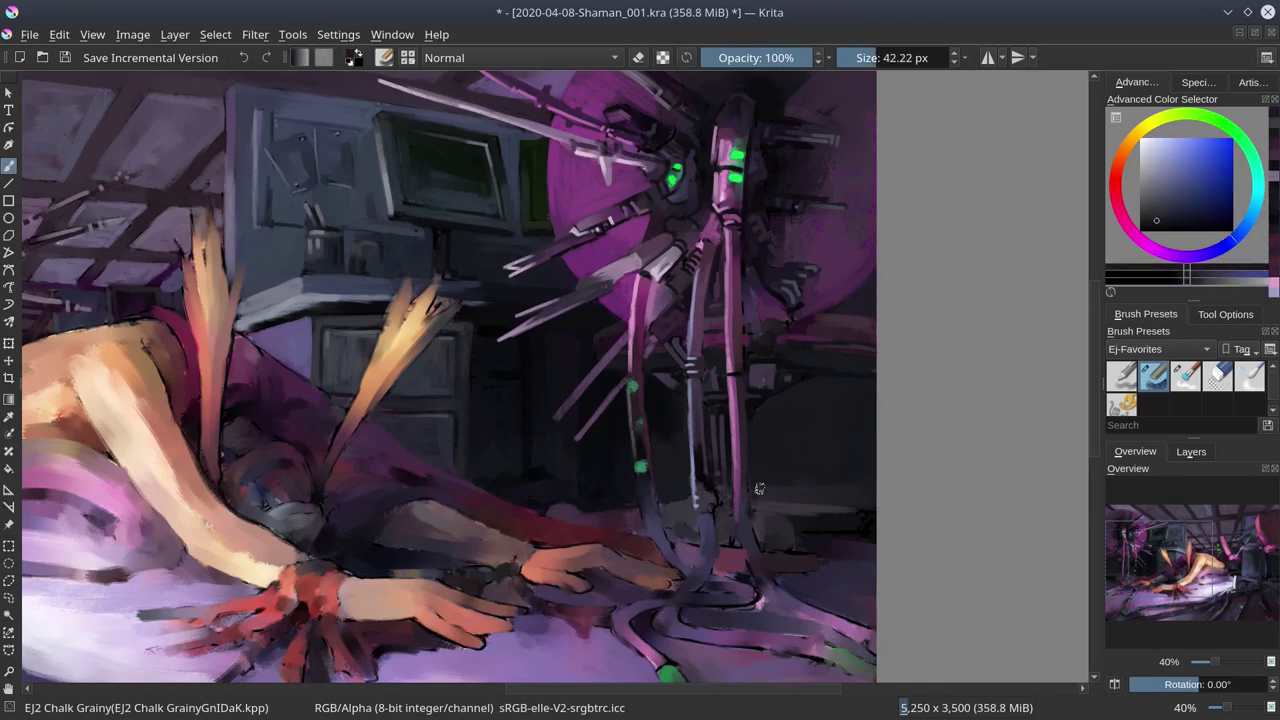
left_click(730, 455, "ctrl")
Sample dark magenta-purple, blue-violet and lighter violet shades while resizing the brush.
left_click_drag(849, 362, 866, 505, "shift")
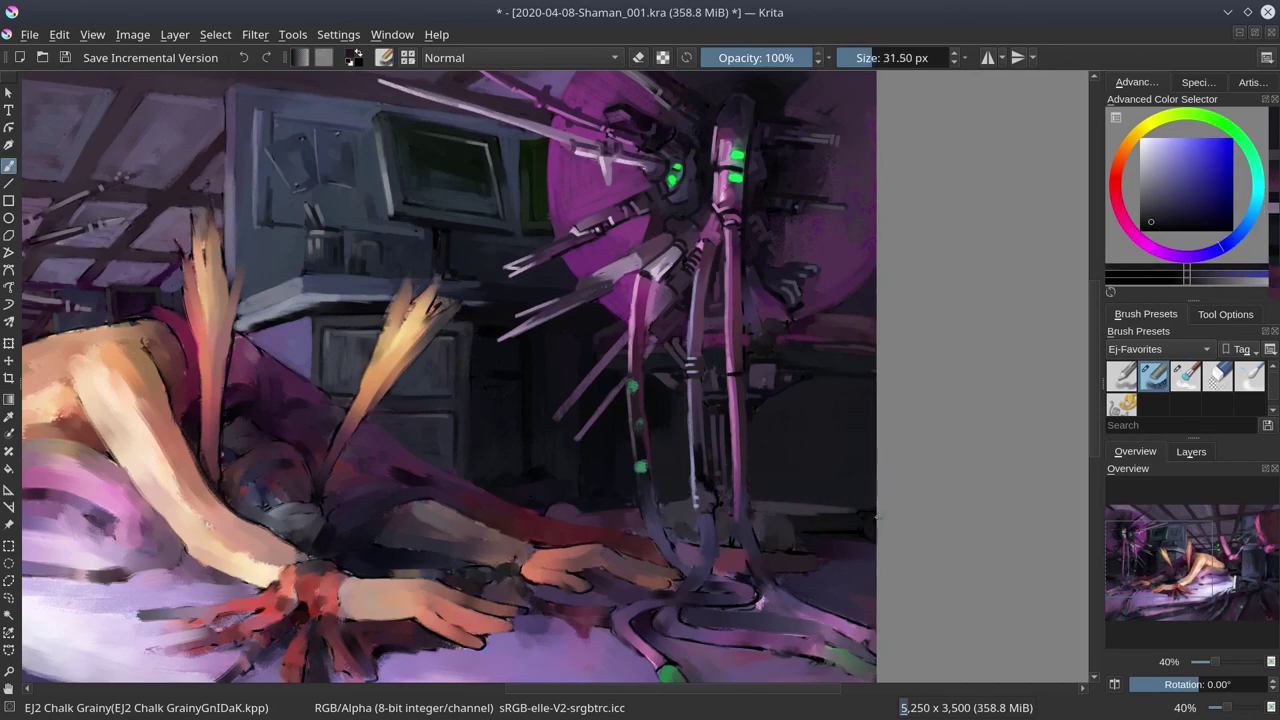
left_click(866, 505, "ctrl")
left_click(852, 564, "ctrl")
left_click(765, 599, "ctrl")
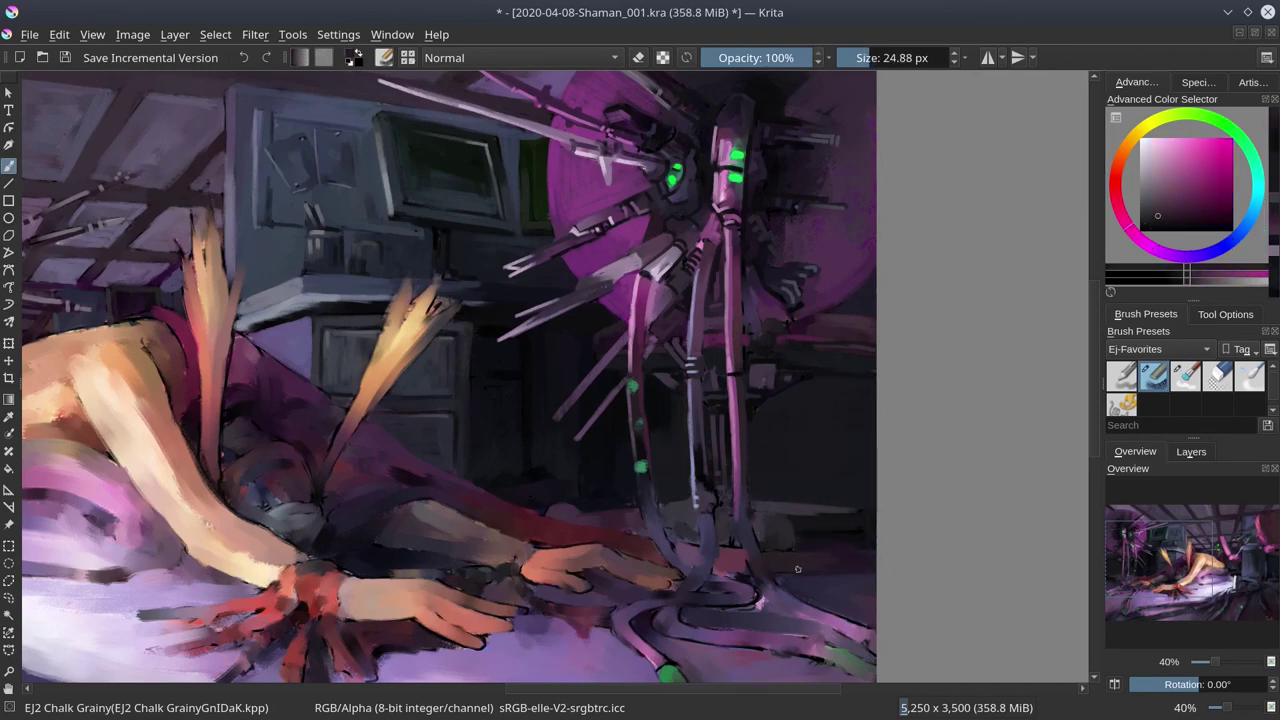
left_click_drag(765, 599, 751, 538, "shift")
left_click(751, 538, "ctrl")
left_click(744, 493, "ctrl")
left_click(744, 493, "ctrl")
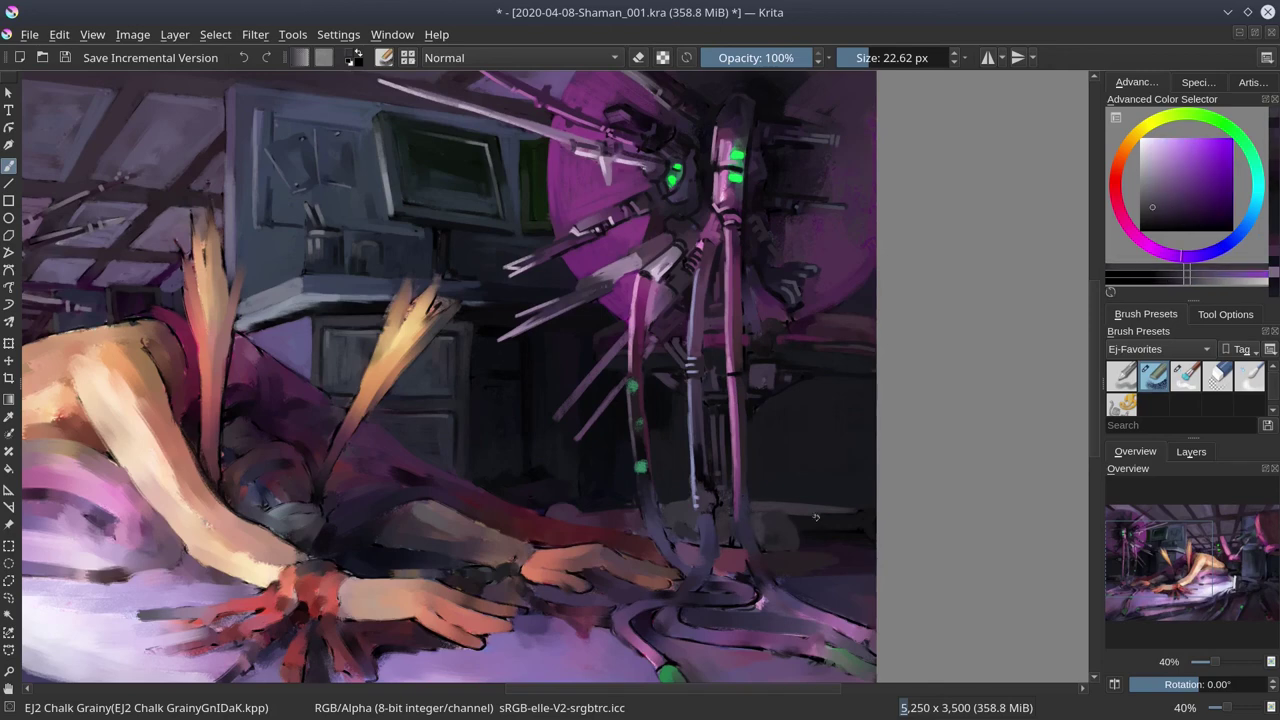
mouse_move(744, 493)
left_mouse_down("shift")
mouse_move(757, 398)
mouse_move(705, 509)
mouse_move(623, 537)
mouse_move(731, 572)
mouse_move(770, 556)
left_mouse_up("shift")
Settle on a dark red colour, save the painting and mirror the view horizontally.
left_click(757, 398, "ctrl")
left_click(757, 398, "ctrl")
left_click(623, 537, "ctrl")
left_click(680, 538, "ctrl")
left_click(766, 556, "ctrl")
left_click(766, 556, "ctrl")
left_click(63, 59)
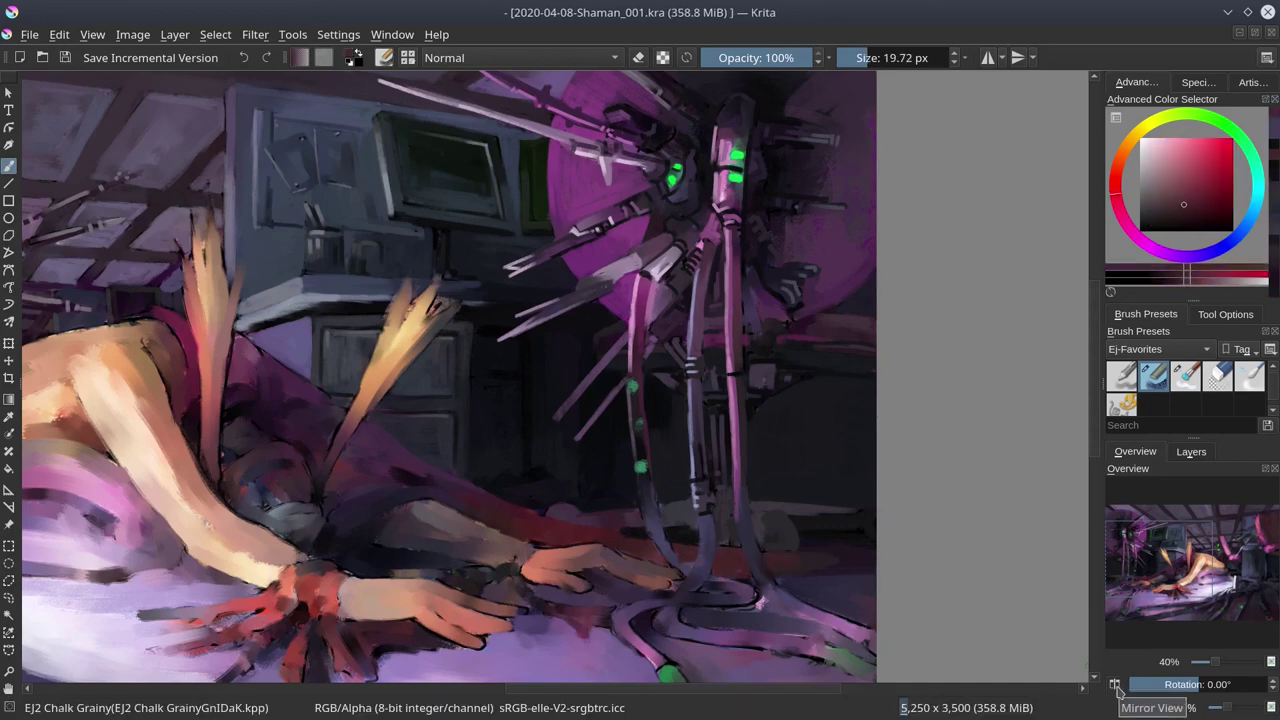
left_click(1115, 685)
scroll(1085, 680, "down", 4)
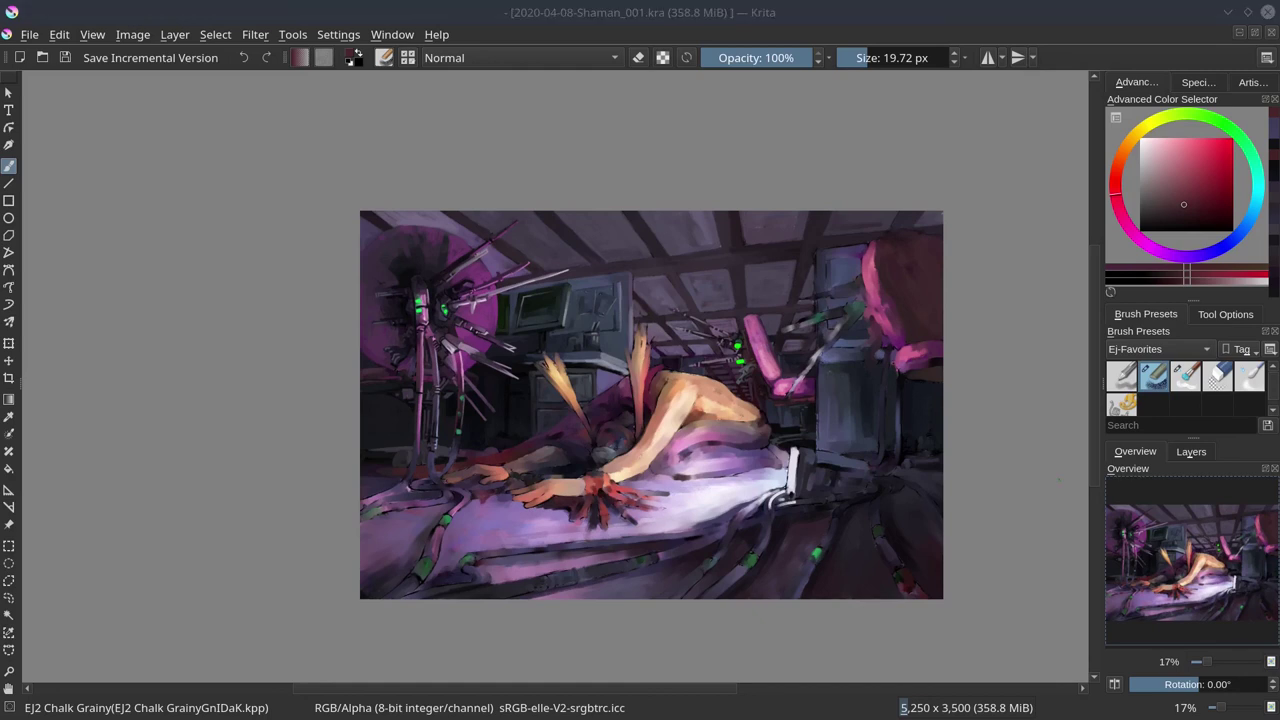
left_click(535, 10)
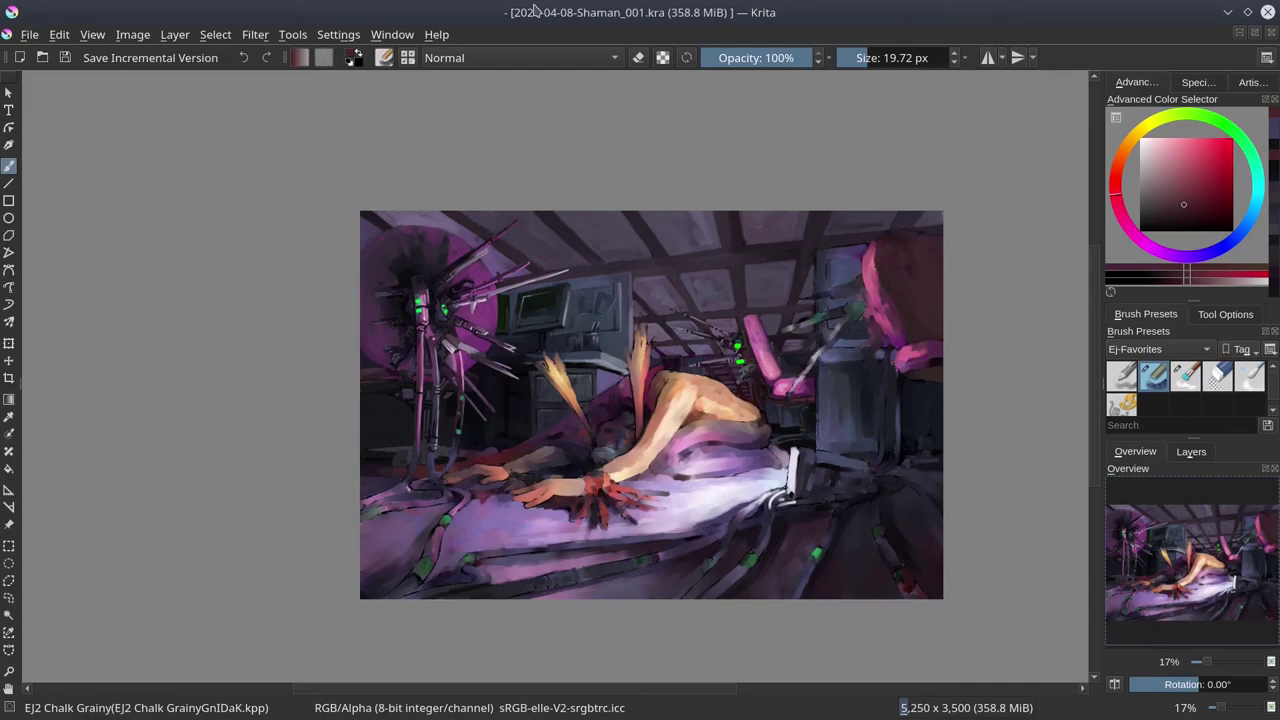
Sample a muted blue-purple and dab a row of green lights onto the tube.
scroll(450, 330, "up", 3)
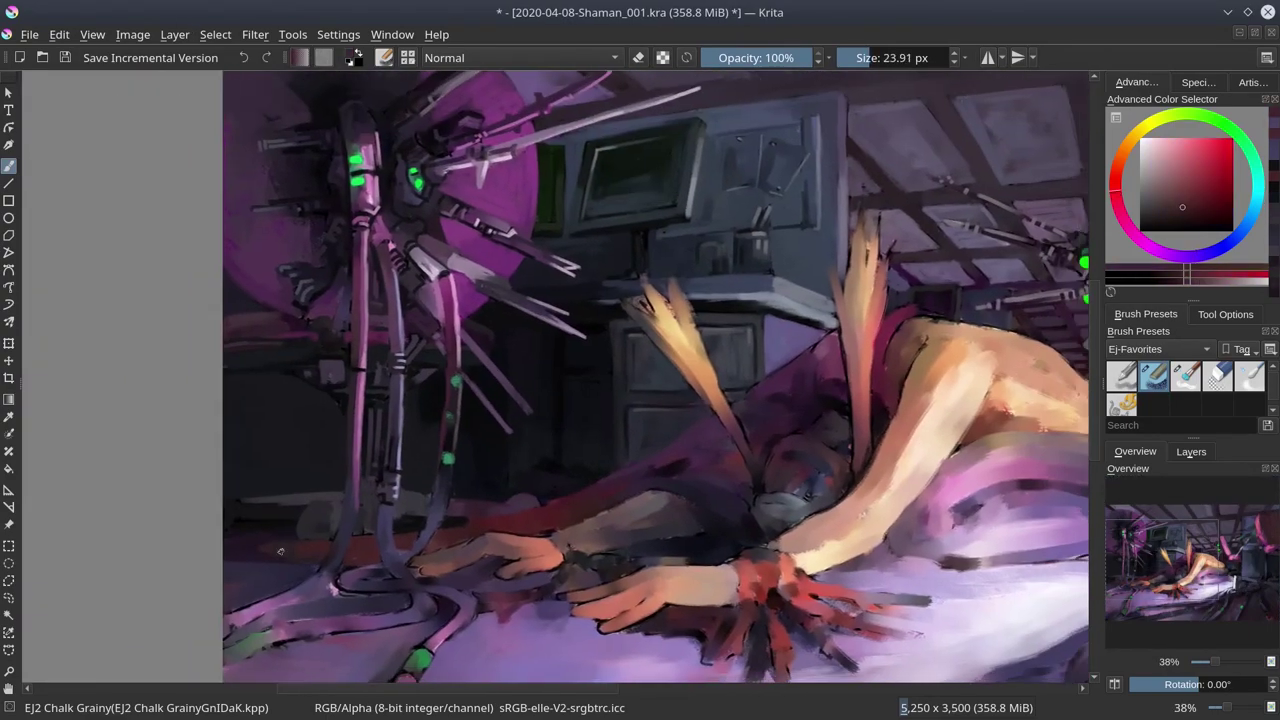
left_click(444, 504, "ctrl")
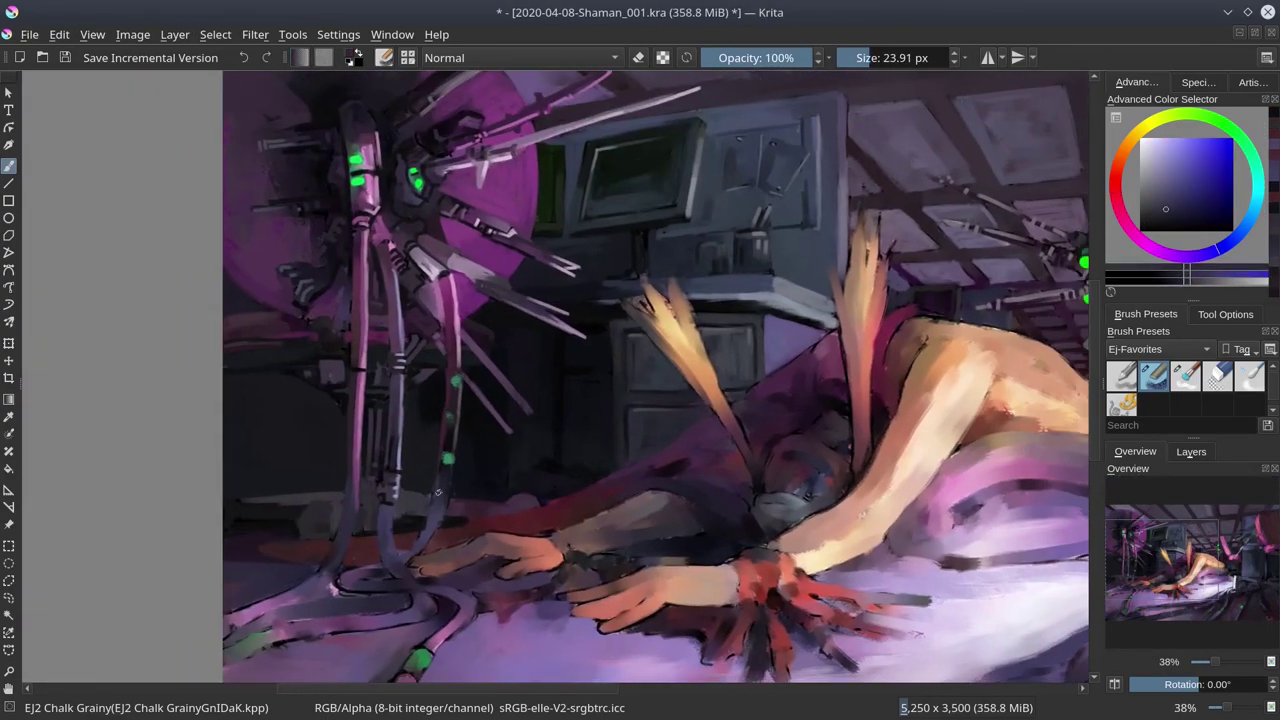
left_click(455, 381, "ctrl")
left_click(450, 416)
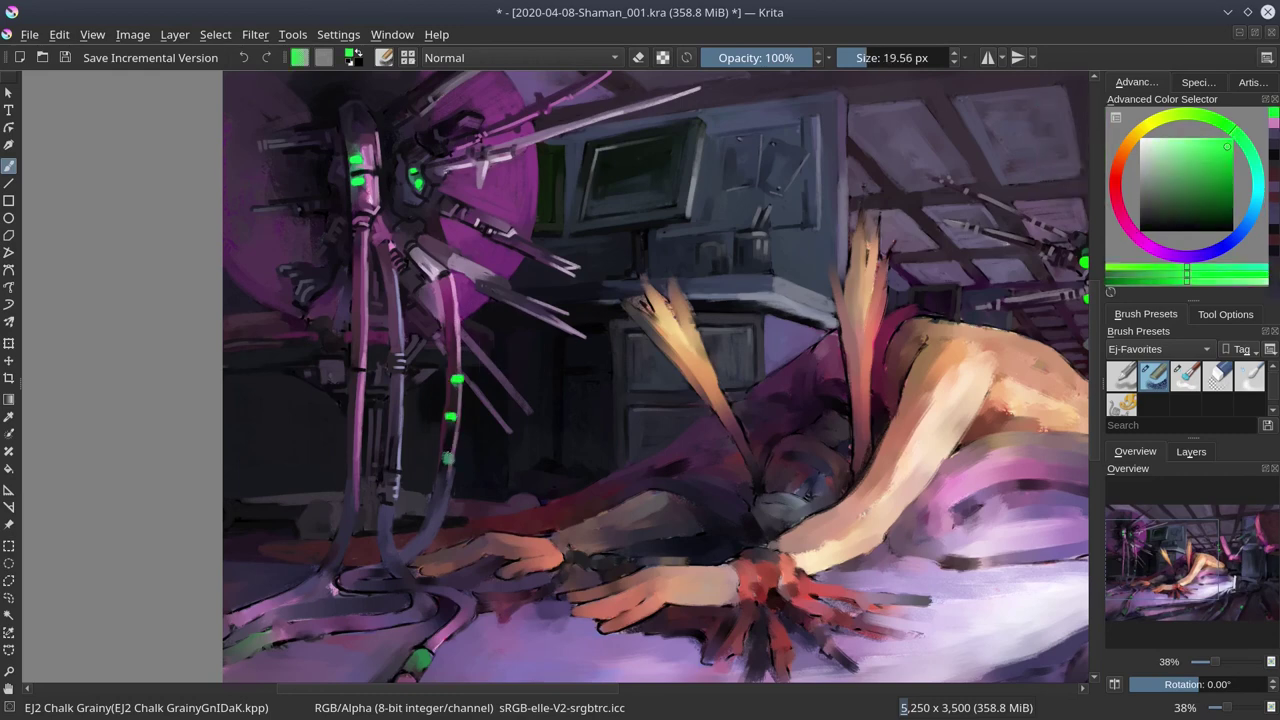
left_click(447, 457)
left_click(416, 451, "ctrl")
Paint a pink highlight along the lower tube, then sample lighter and darker purples.
scroll(416, 451, "down", 1)
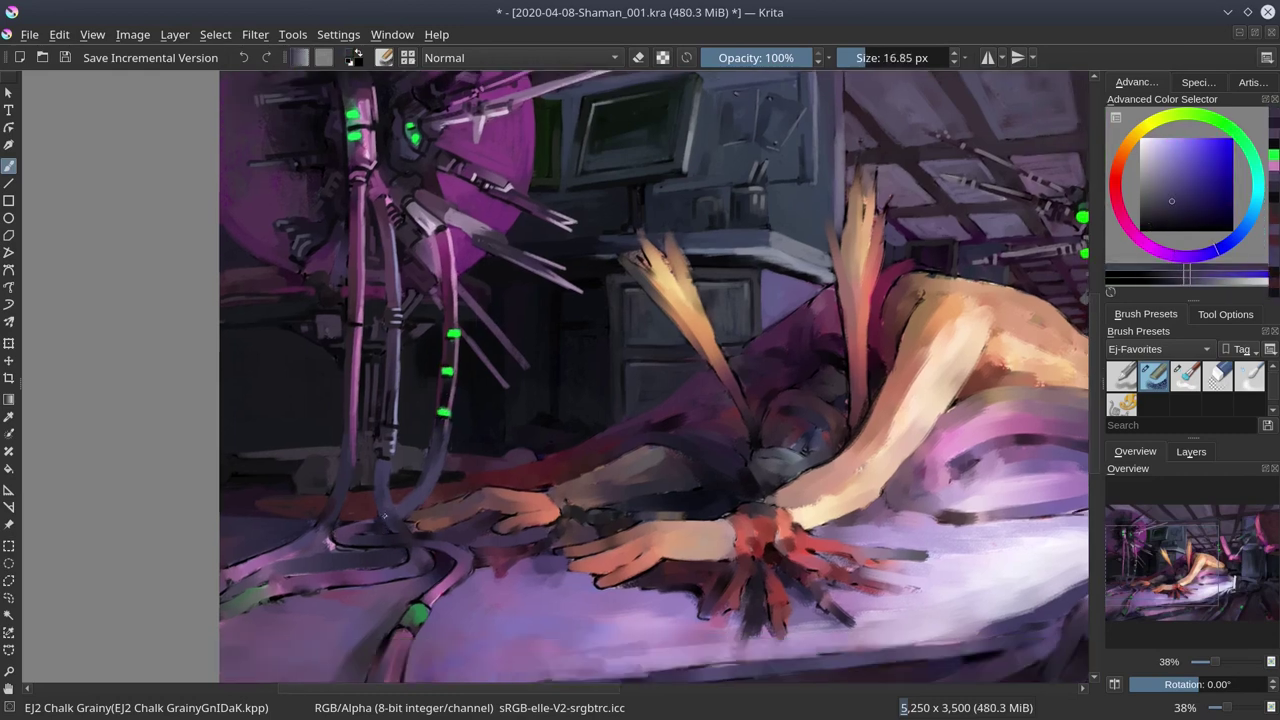
left_click(418, 540, "ctrl")
left_click_drag(418, 538, 470, 556)
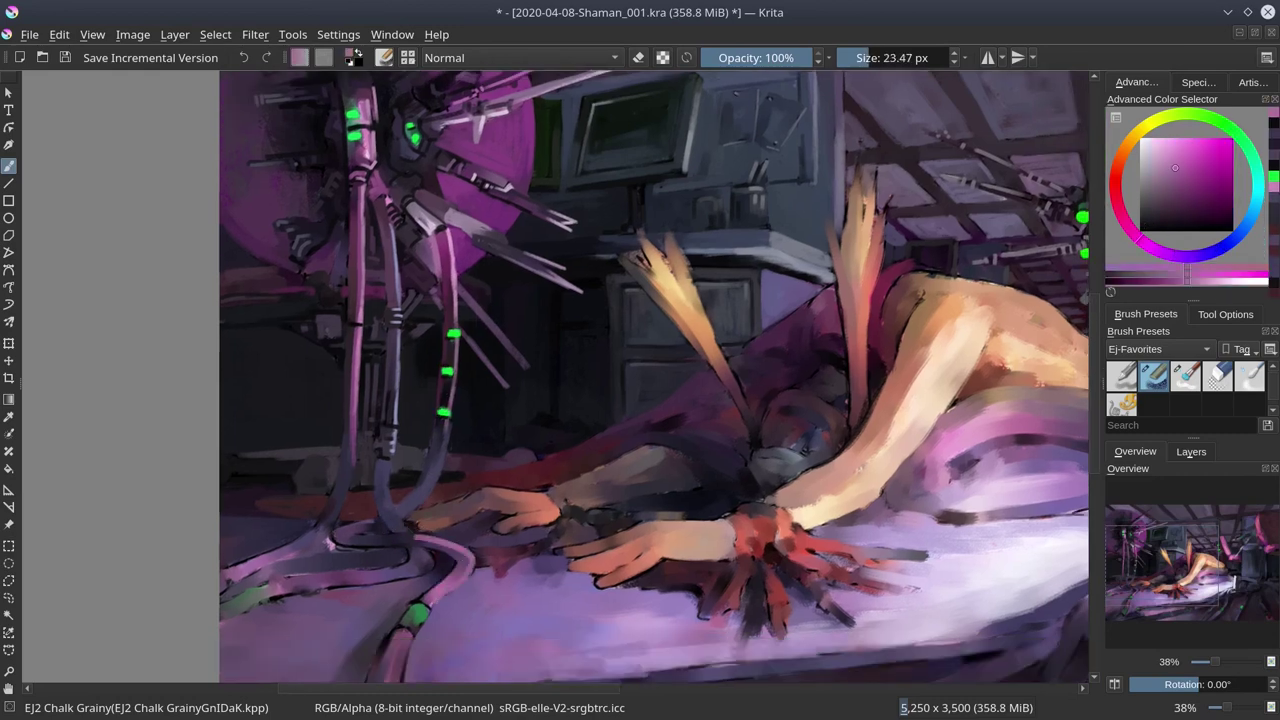
left_click(450, 562, "ctrl")
scroll(450, 561, "down", 2)
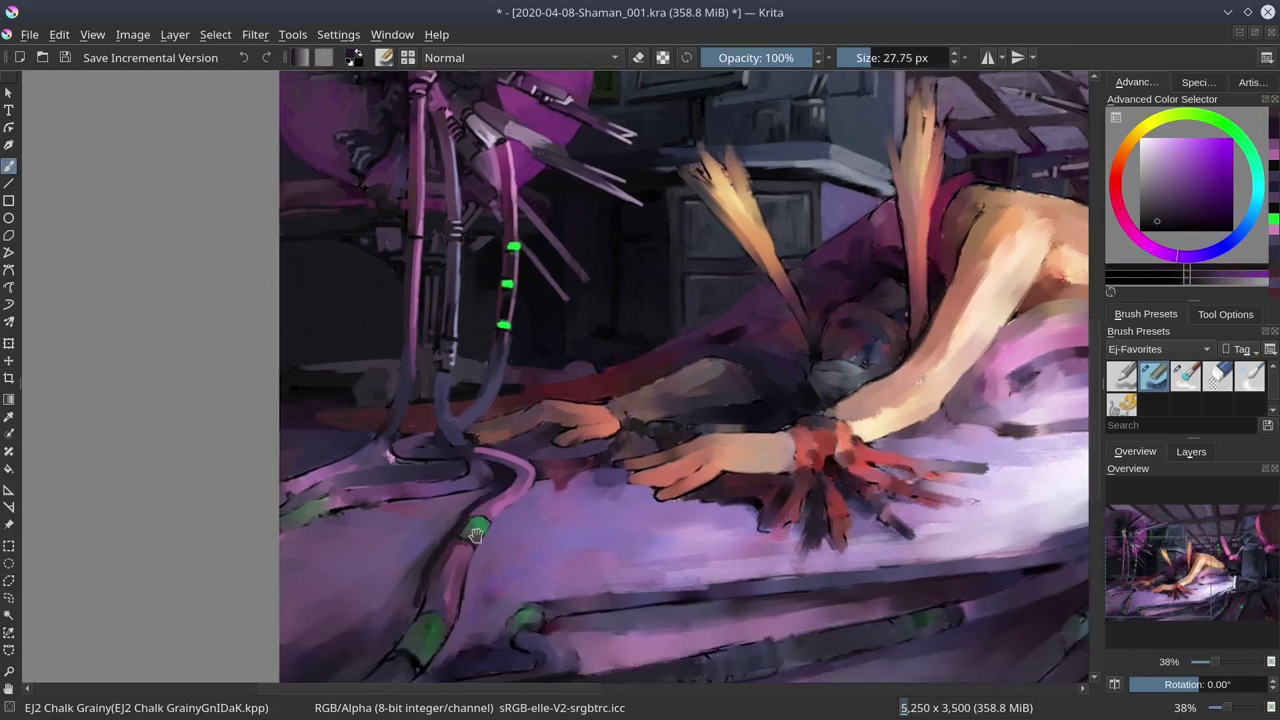
scroll(437, 577, "down", 2)
left_click(462, 533, "ctrl")
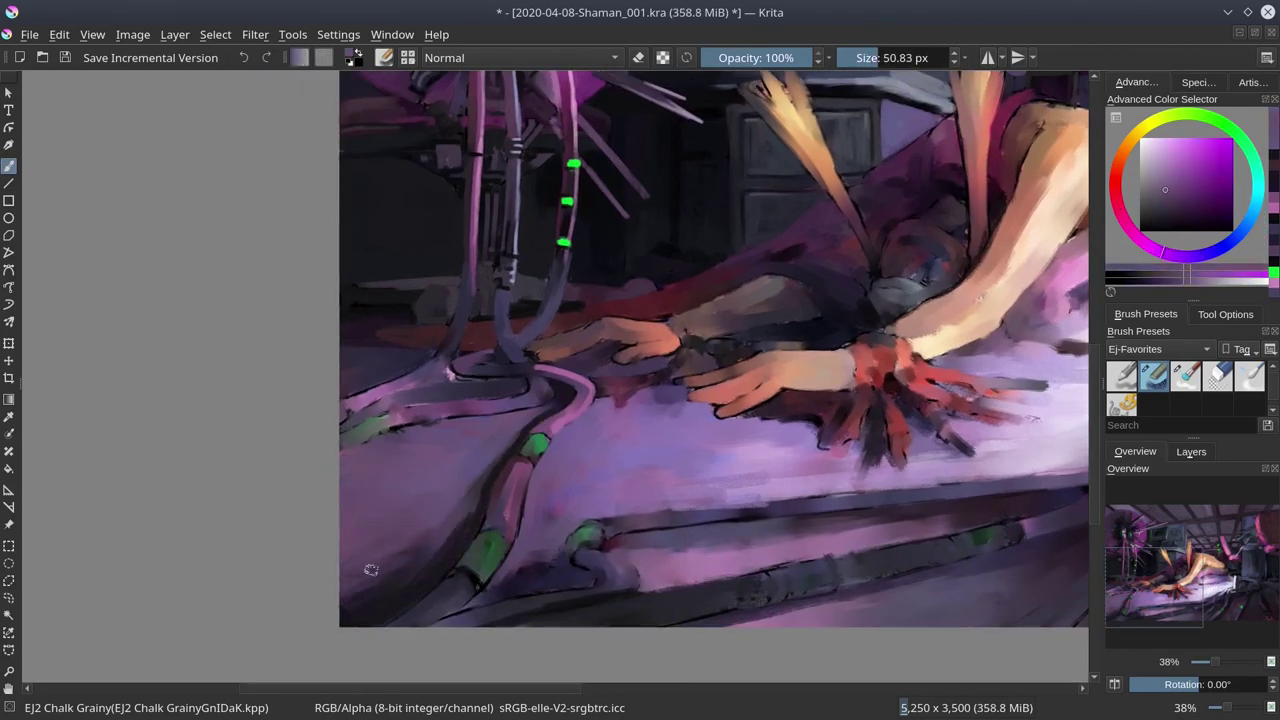
Shrink the brush and paint dark strokes on the lower-left cable.
key("bracketleft")
left_click_drag(493, 419, 477, 477)
key("bracketleft")
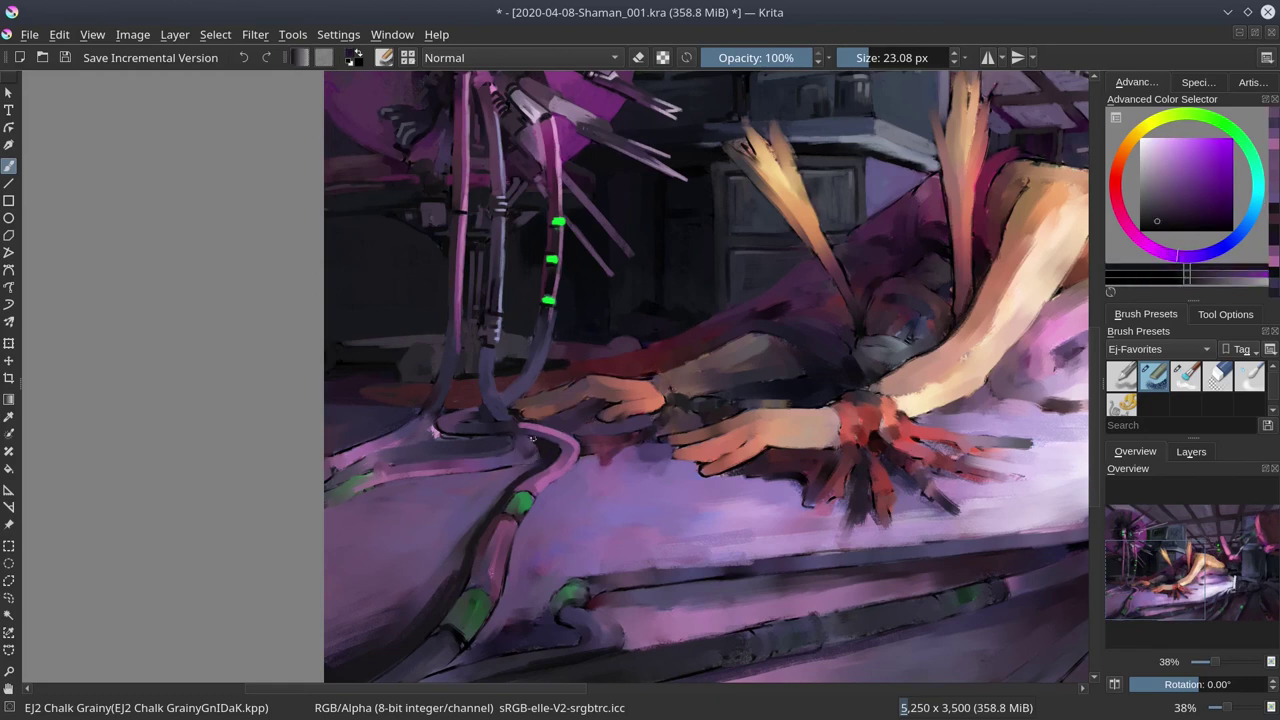
left_click(515, 455, "ctrl")
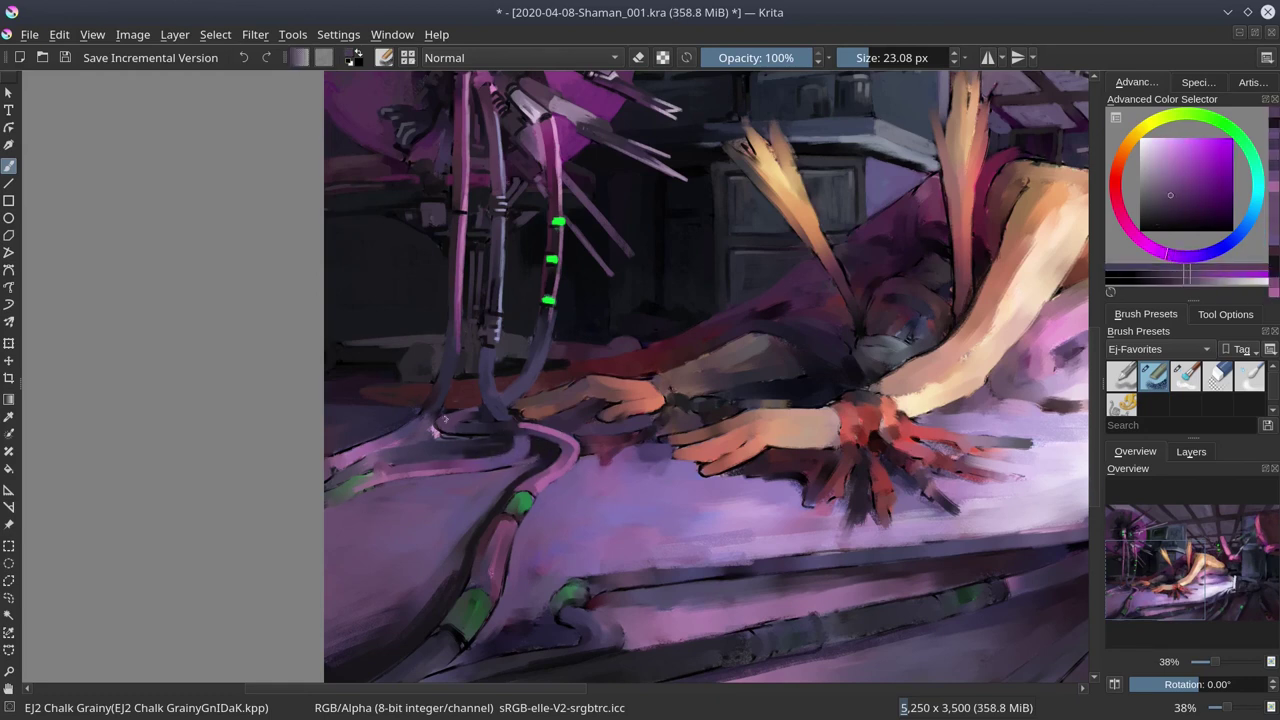
mouse_move(505, 460)
left_mouse_down()
mouse_move(462, 410)
mouse_move(422, 455)
left_mouse_up()
Paint slightly darker pink strokes along the left cable.
left_click(462, 410, "ctrl")
left_click(470, 415, "ctrl")
left_click(422, 455, "ctrl")
left_click_drag(340, 462, 428, 424)
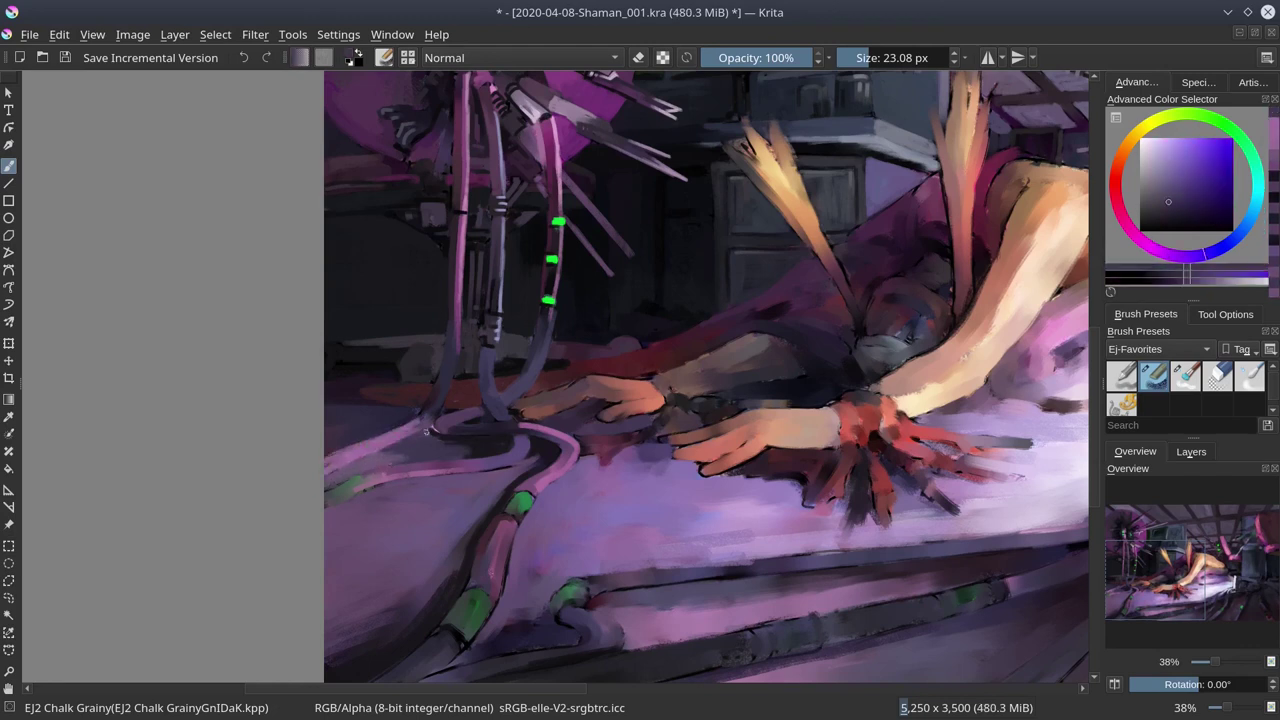
left_click(428, 424, "ctrl")
Dab two green lights on the cable, then sample magenta shades with a smaller brush.
left_click(464, 512, "ctrl")
left_click(333, 494)
left_click(349, 488)
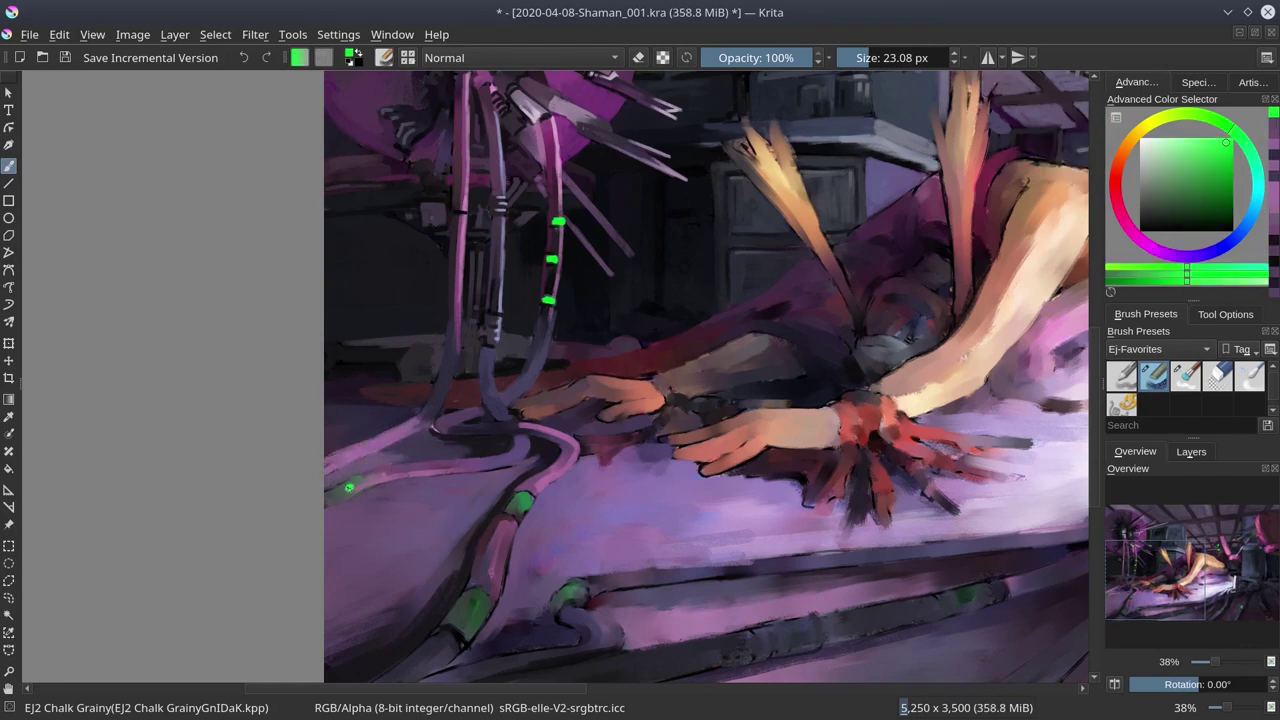
left_click(360, 494, "ctrl")
left_click(409, 511, "ctrl")
left_click(343, 494, "ctrl")
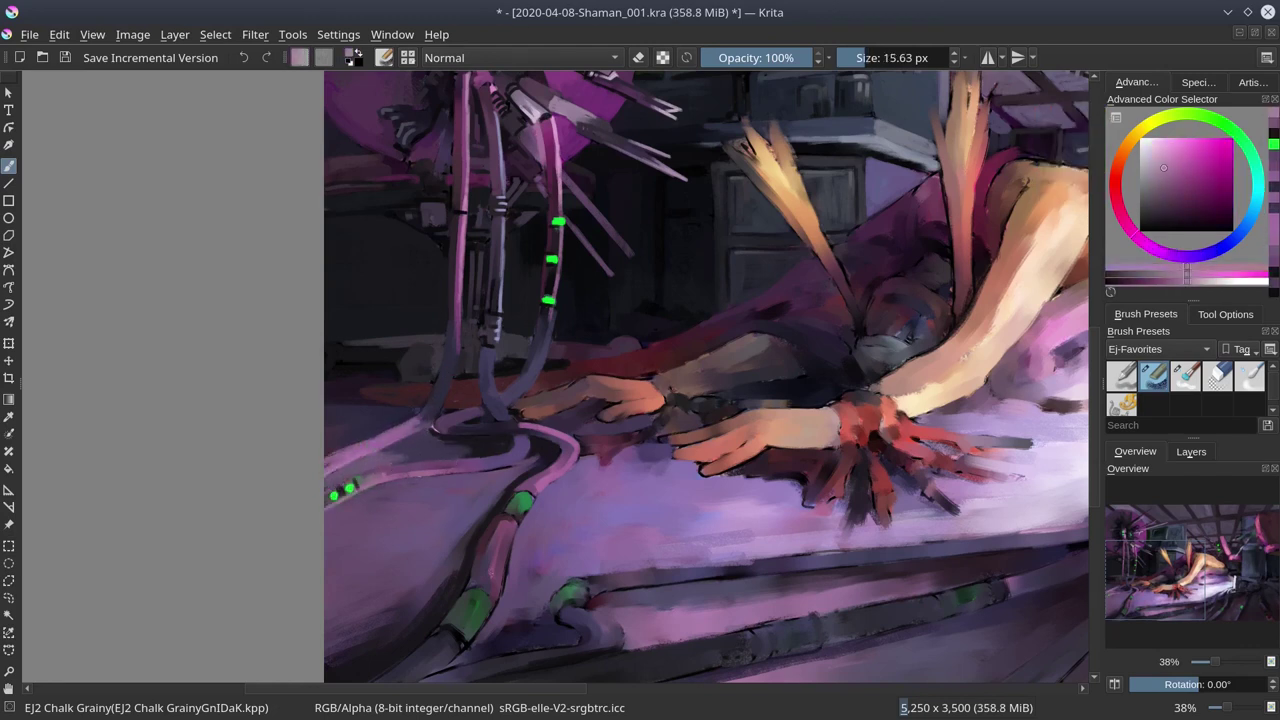
key("bracketleft")
key("bracketleft")
Add two bright green light dabs and zoom out to the whole painting.
left_click(521, 502, "ctrl")
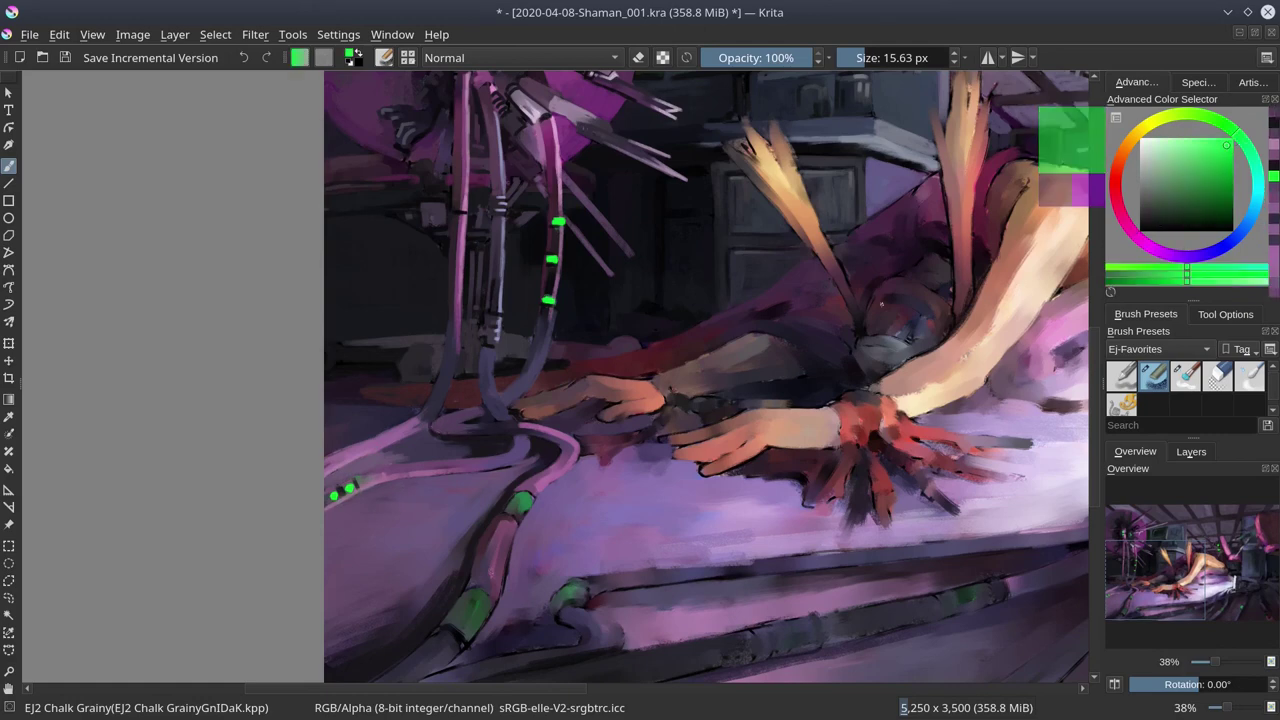
key("bracketright")
key("bracketright")
left_click(521, 502)
left_click(594, 508, "ctrl")
key("bracketleft")
scroll(610, 483, "down", 3)
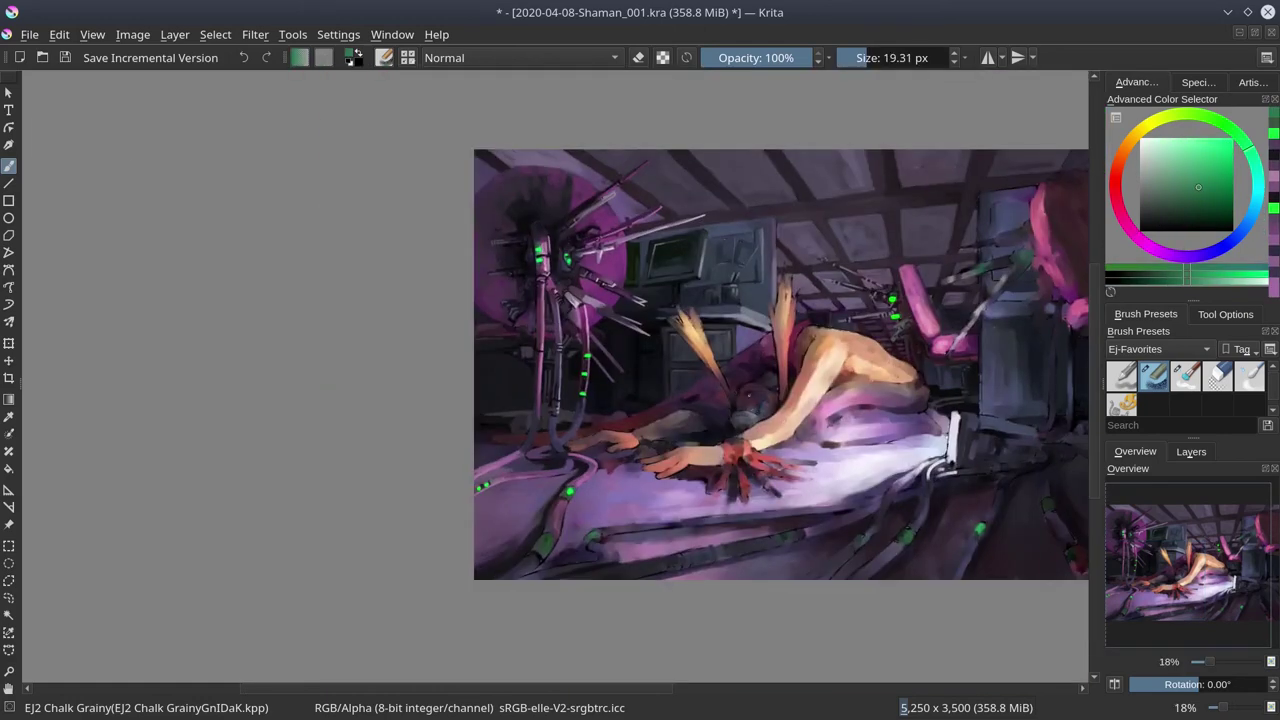
Save the room painting's .kra file with Ctrl+S.
key("ctrl+s")
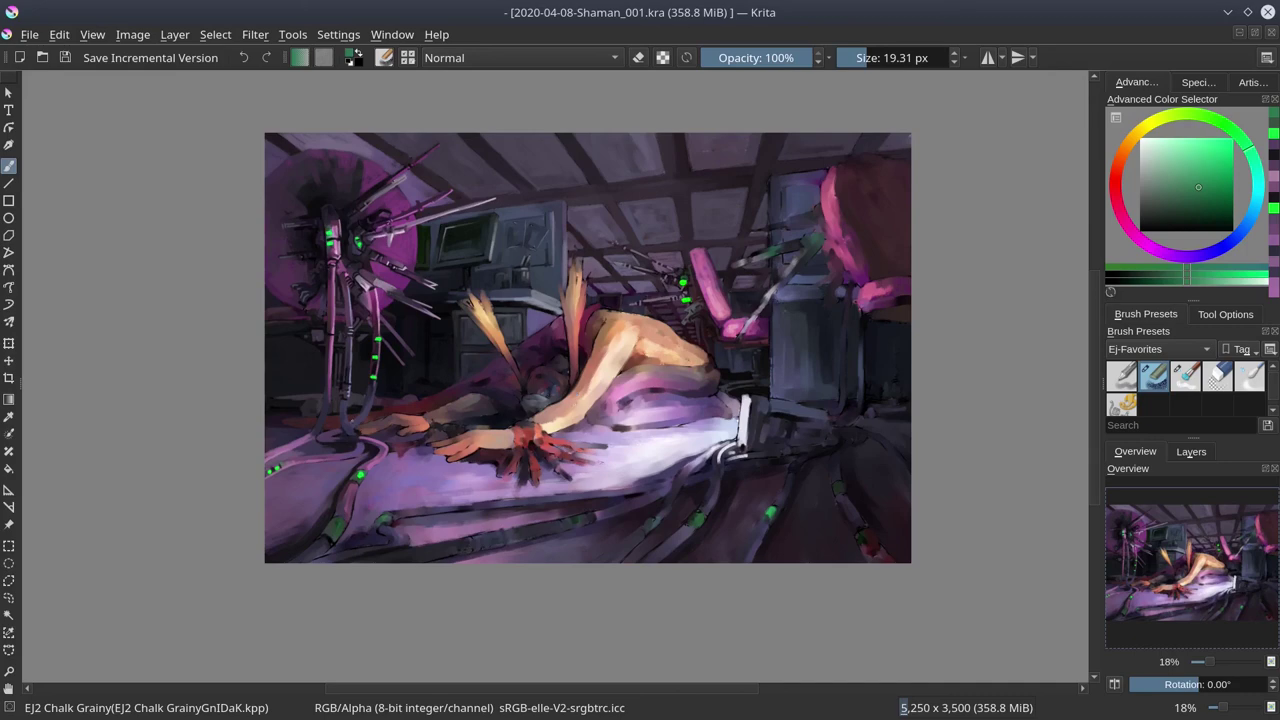
scroll(380, 486, "up", 3)
Sample pink, dark green and dark purple tones from the painting, adjusting brush size.
left_click(340, 470, "ctrl")
scroll(338, 470, "up", 2)
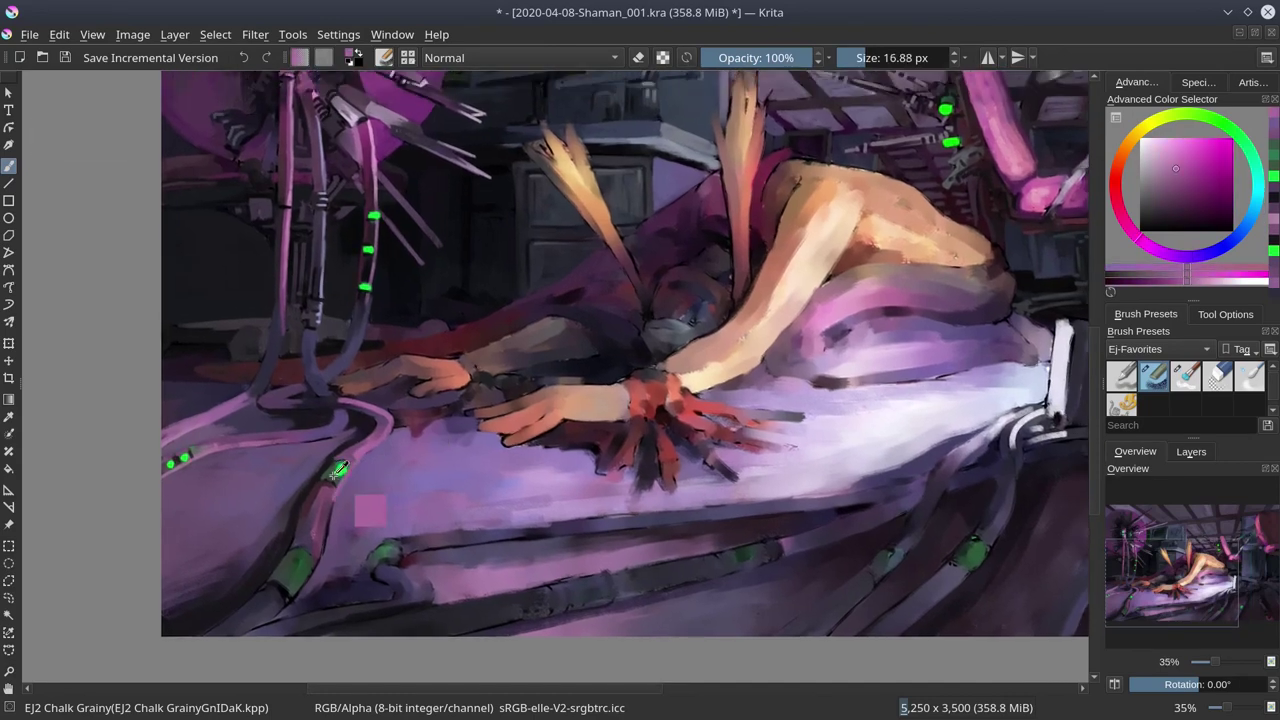
left_click(340, 470, "ctrl")
key("bracketright")
left_click(300, 515, "ctrl")
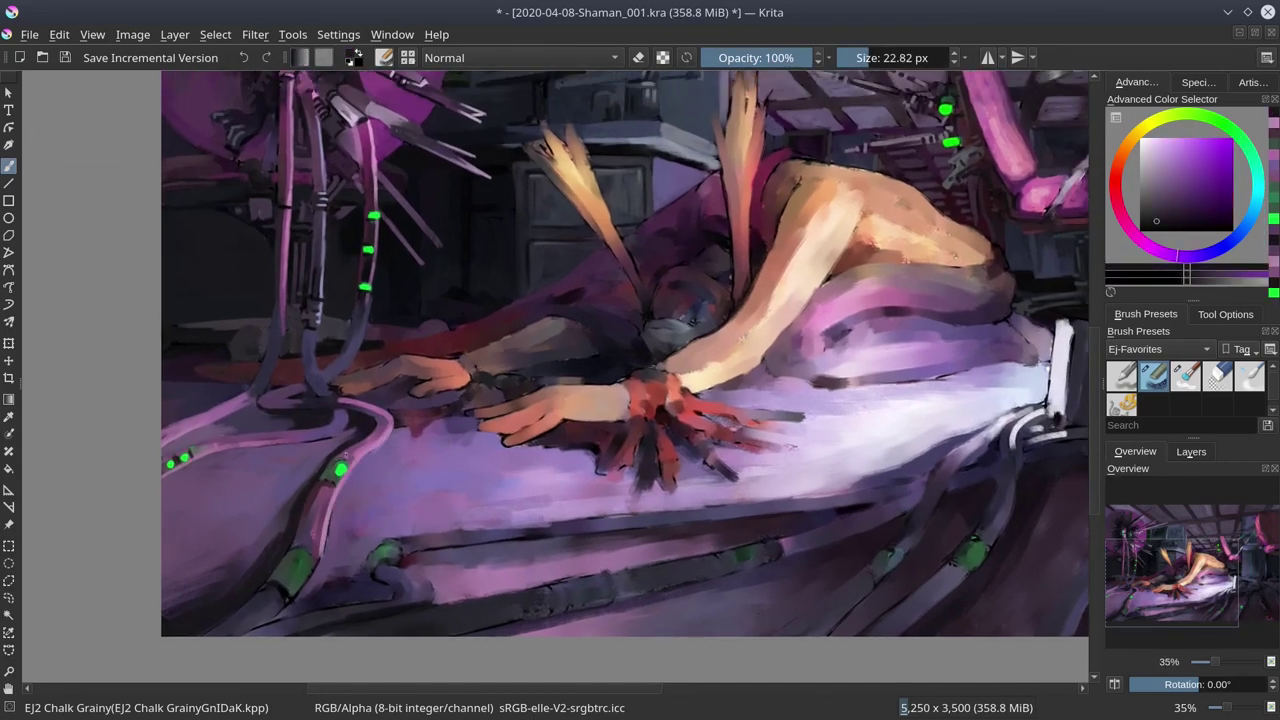
key("bracketright")
key("bracketright")
key("bracketright")
key("bracketright")
key("bracketright")
key("bracketright")
left_click(323, 612, "ctrl")
key("bracketleft")
key("bracketleft")
key("bracketleft")
key("bracketleft")
key("bracketleft")
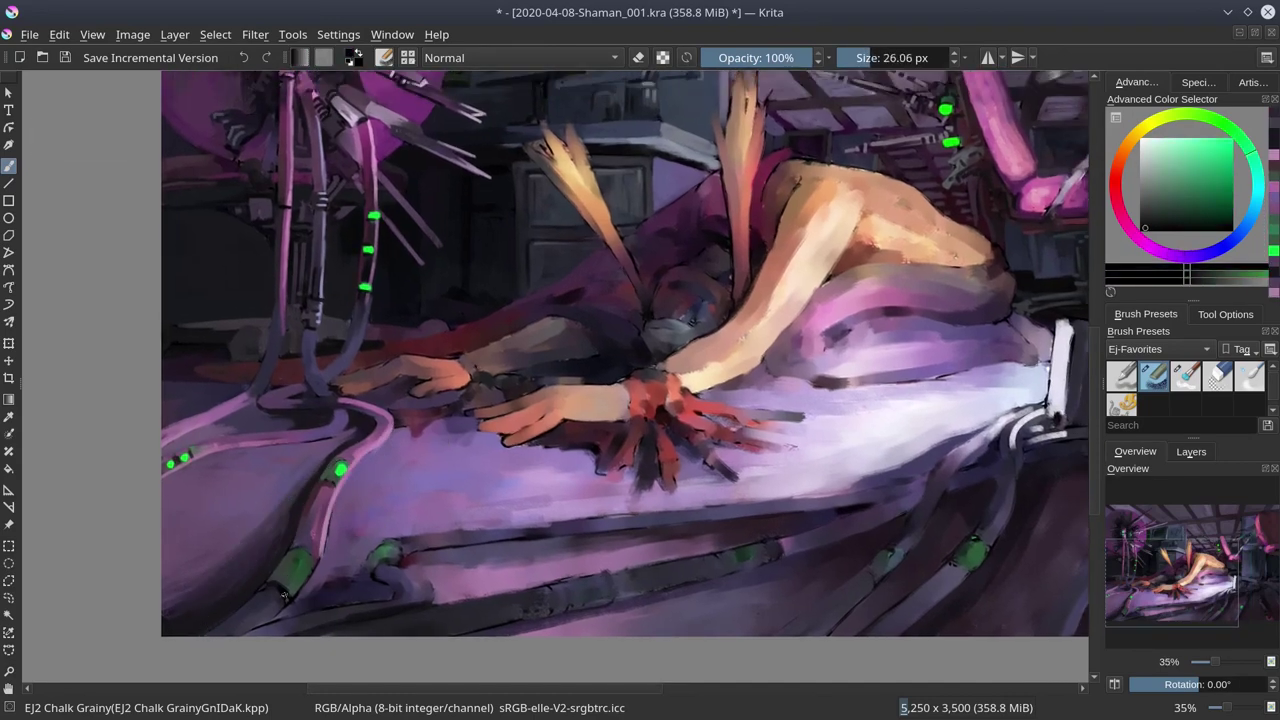
left_click(304, 564, "ctrl")
left_click_drag(304, 564, 356, 494)
Paint light pink strokes along the bed's front edge with a larger brush.
left_click(417, 494, "ctrl")
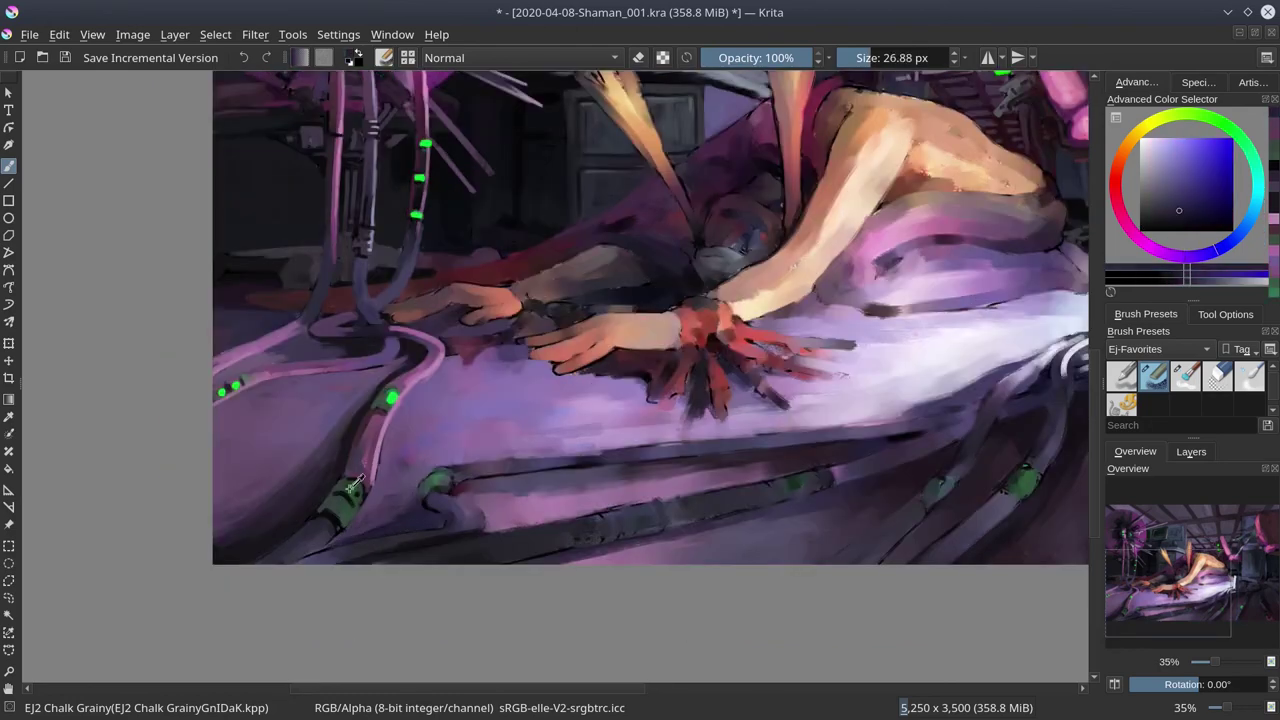
key("bracketright")
key("bracketright")
mouse_move(478, 494)
left_mouse_down()
mouse_move(600, 486)
mouse_move(590, 505)
left_mouse_up()
key("bracketleft")
key("bracketleft")
Dab brighter teal-green lights onto the left cable and its end.
left_click(480, 515, "ctrl")
left_click(436, 482, "ctrl")
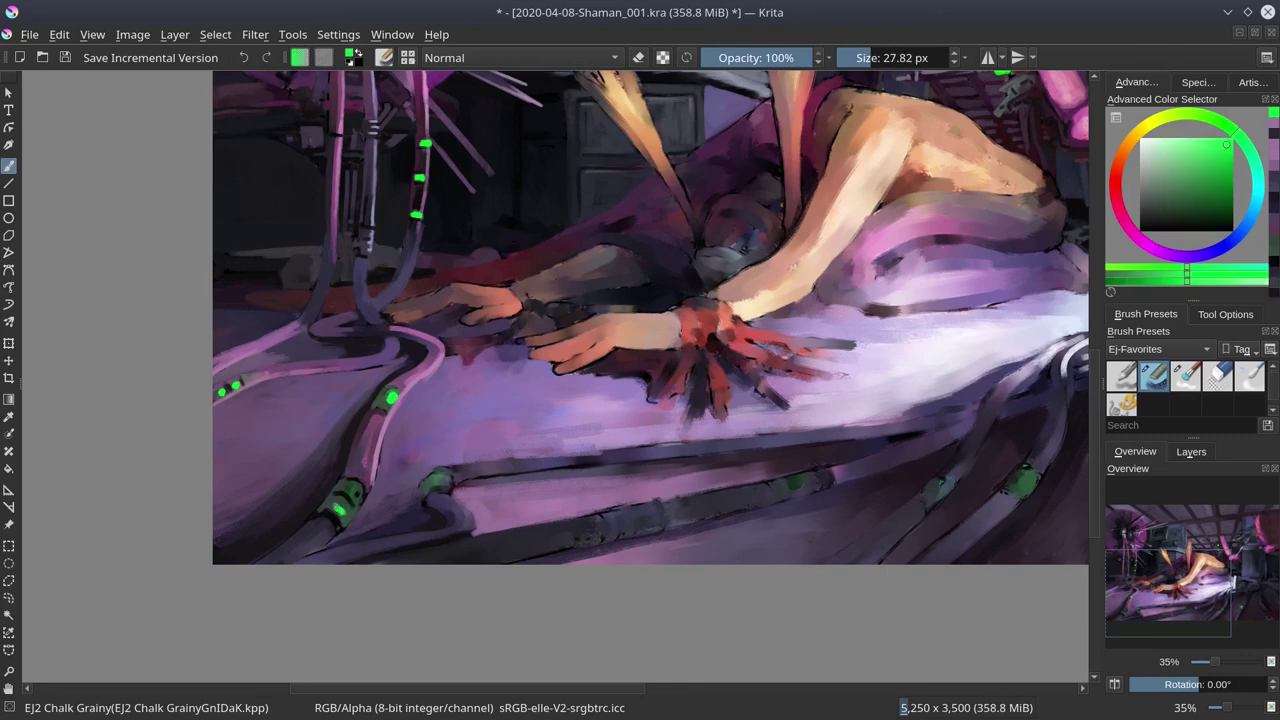
left_click(349, 490)
left_click(338, 510)
left_click(451, 484, "ctrl")
left_click(451, 484)
Choose and sample light pink and bluer lavender shades to soften the bed edge.
left_click(526, 463, "ctrl")
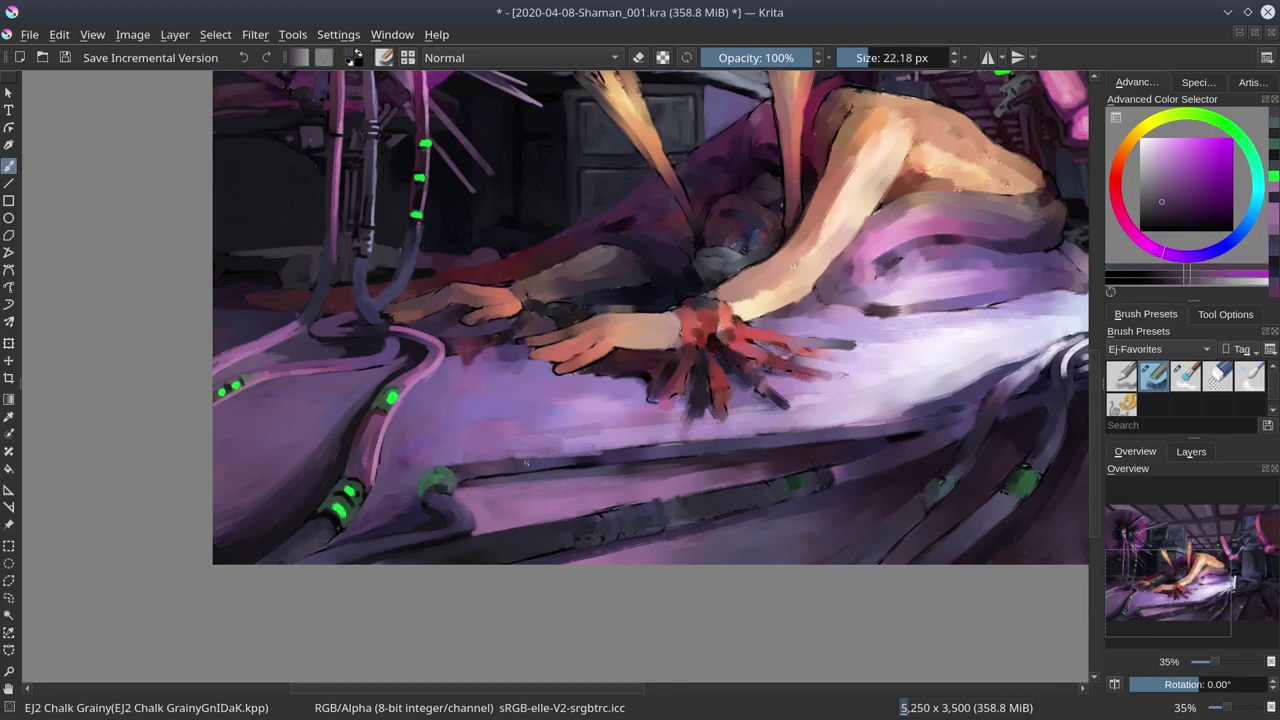
left_click(1188, 282)
mouse_move(677, 465)
left_mouse_down()
mouse_move(911, 421)
mouse_move(659, 436)
left_mouse_up()
key("bracketright")
key("bracketright")
key("bracketright")
key("bracketright")
left_click(659, 436, "ctrl")
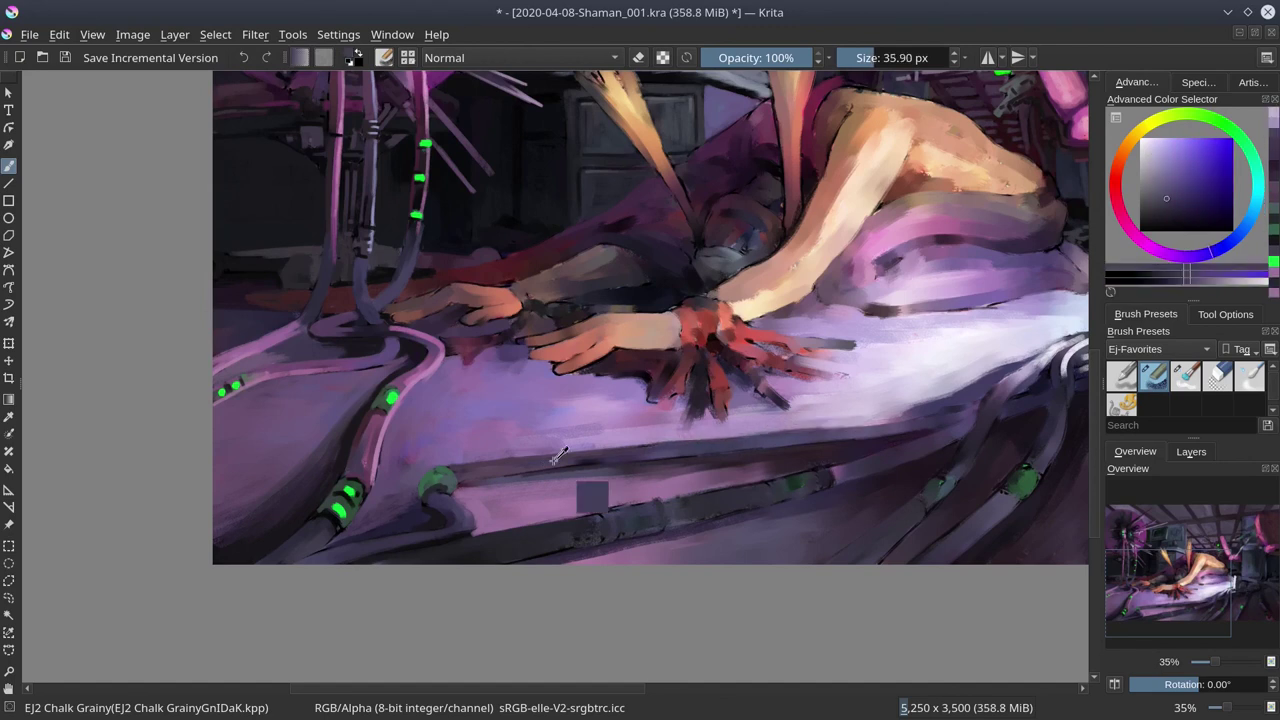
key("bracketleft")
key("bracketleft")
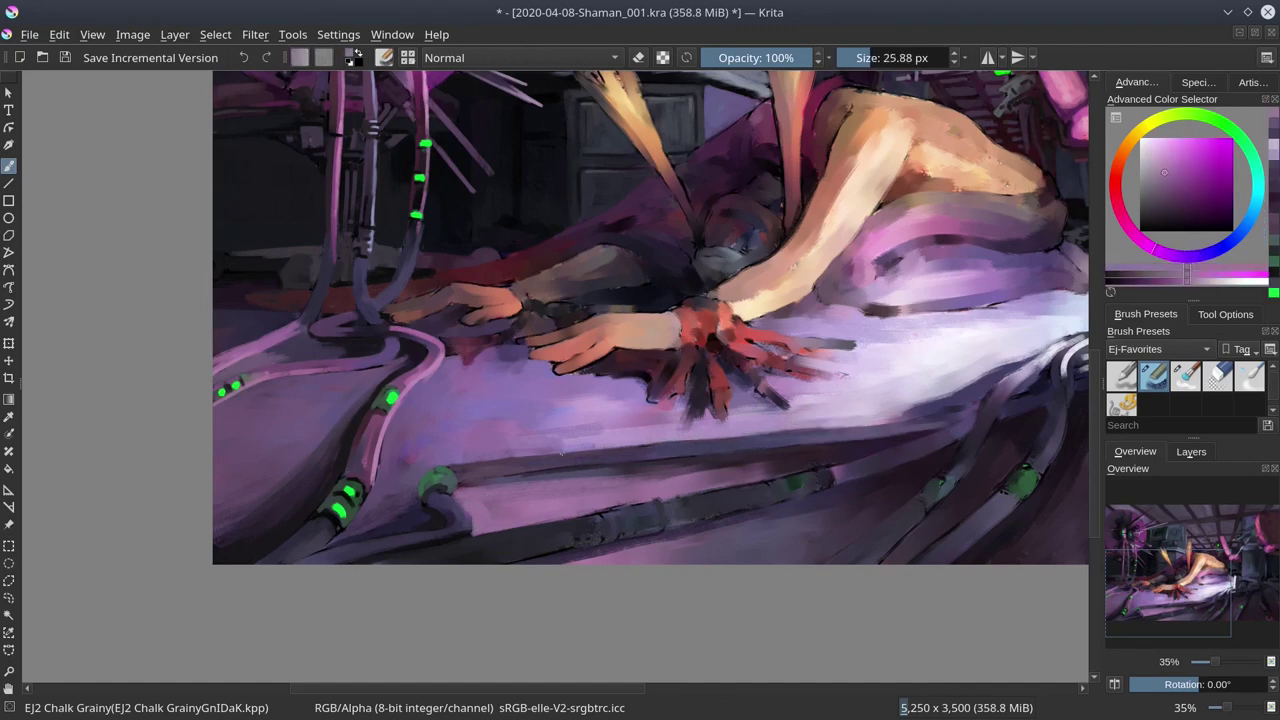
key("bracketright")
key("bracketright")
key("bracketright")
left_click(500, 475, "ctrl")
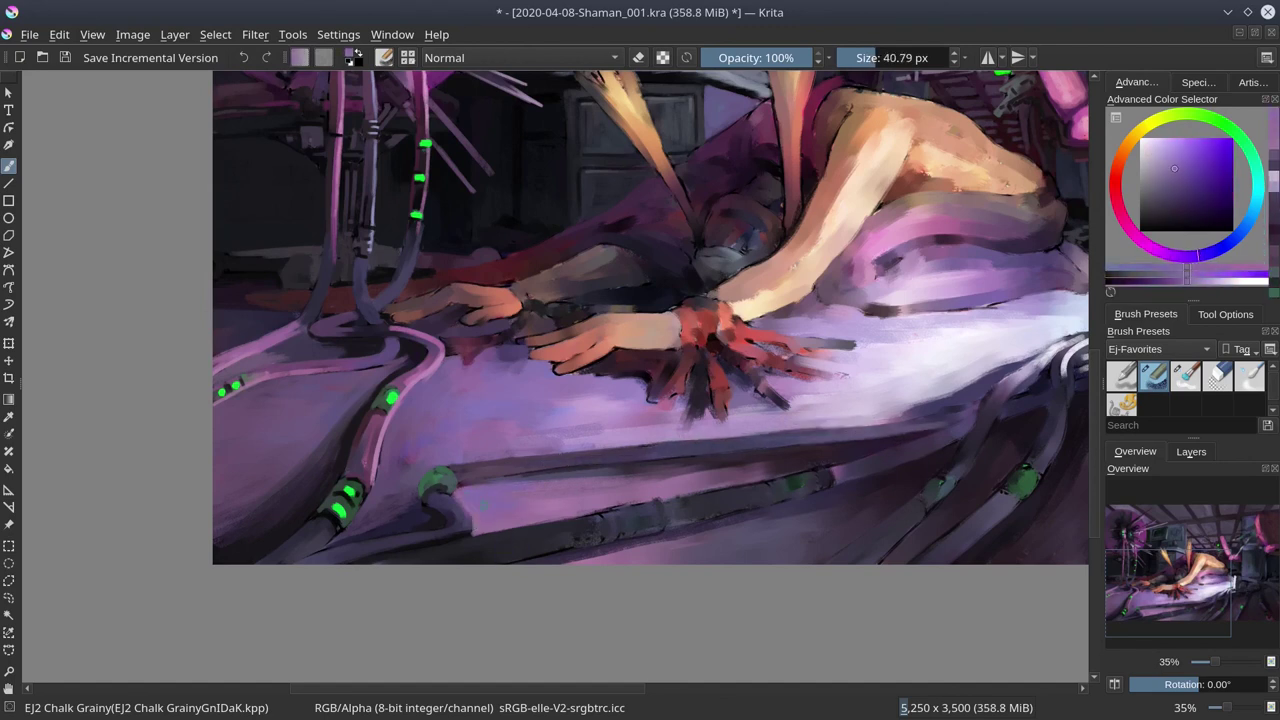
left_click(520, 445, "ctrl")
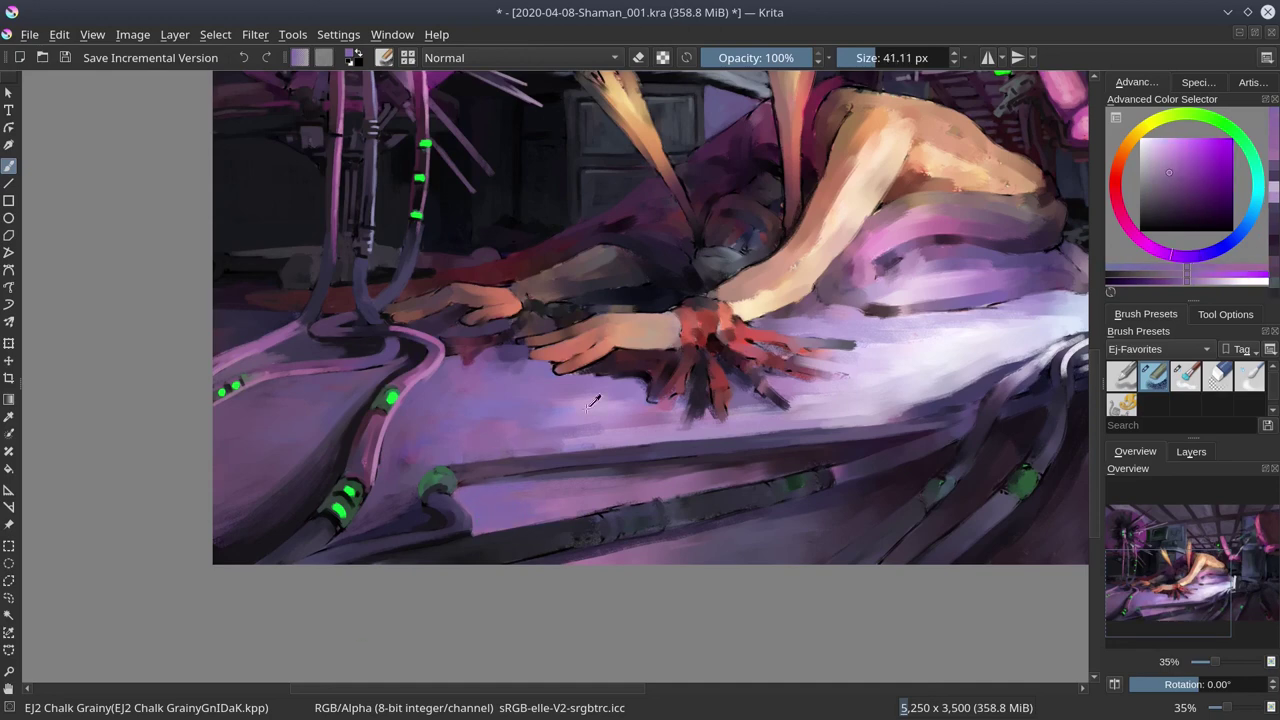
Save the painting from the toolbar and bring the whole bed into view.
left_click(65, 58)
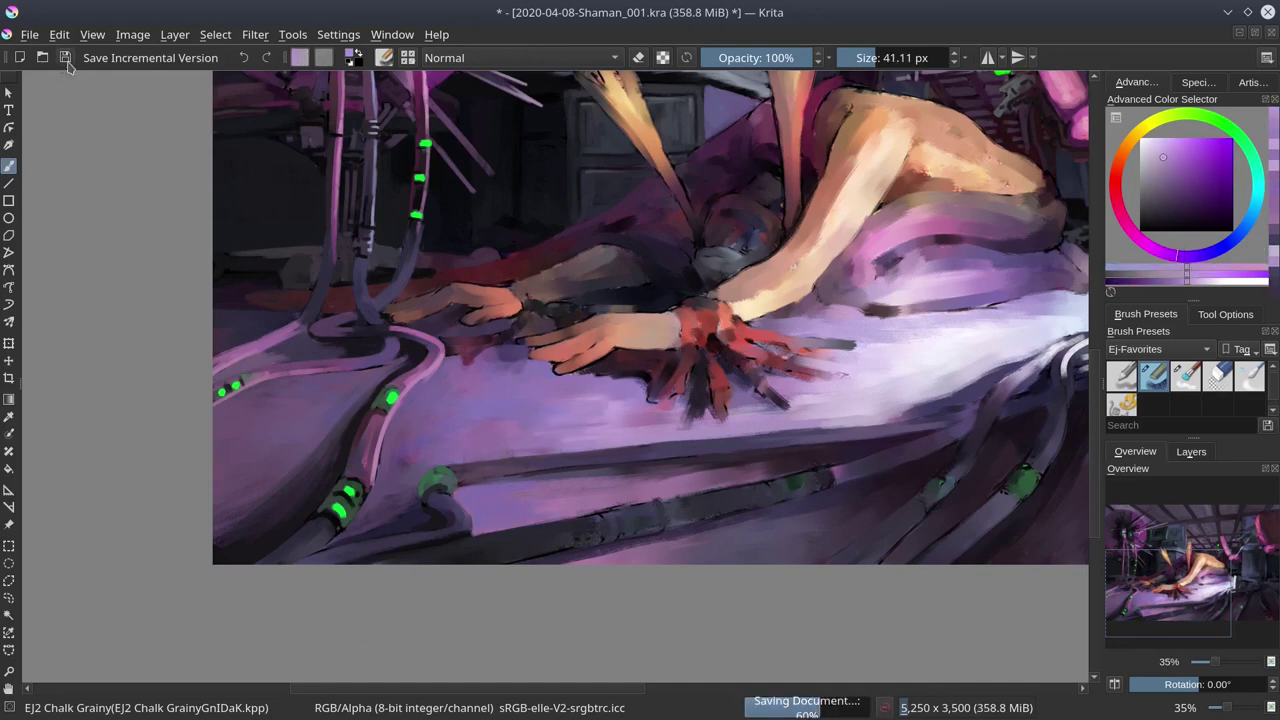
left_click_drag(924, 372, 634, 375)
scroll(634, 375, "down", 1)
Sample dark magenta and blue-violet, then paint dark violet shading near the bed.
scroll(634, 375, "down", 2)
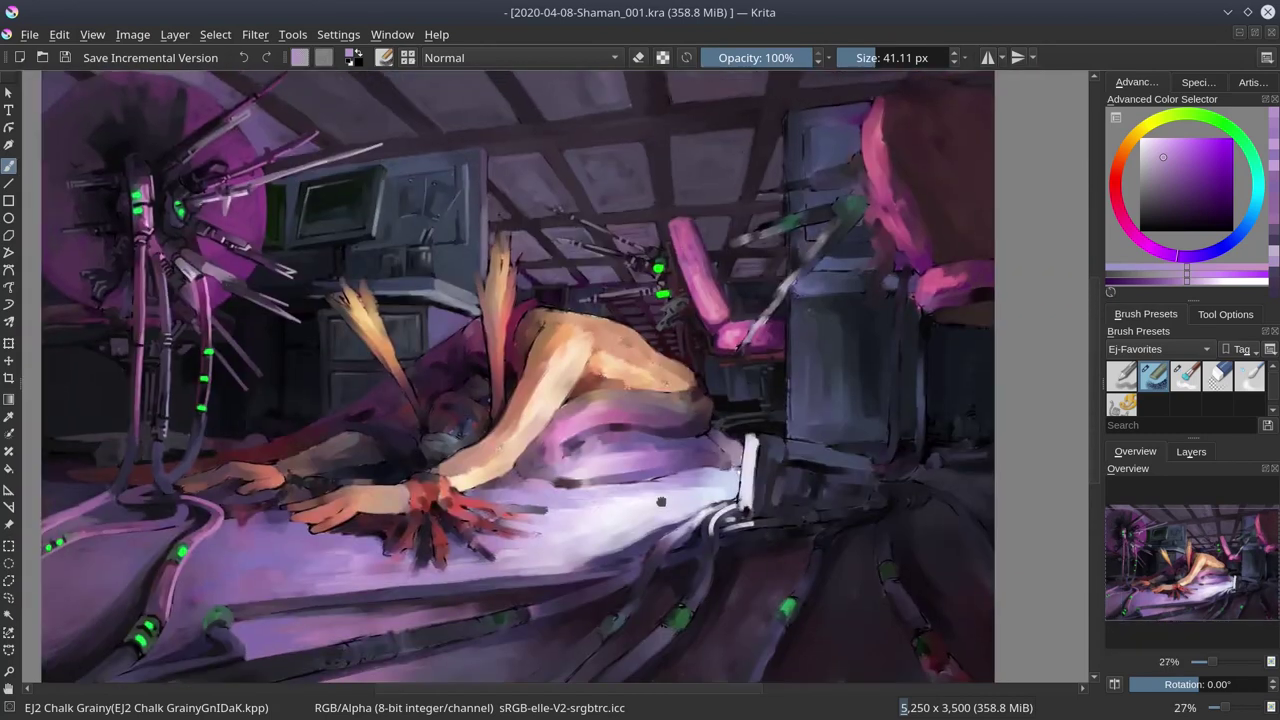
key("bracketleft")
left_click(635, 469, "ctrl")
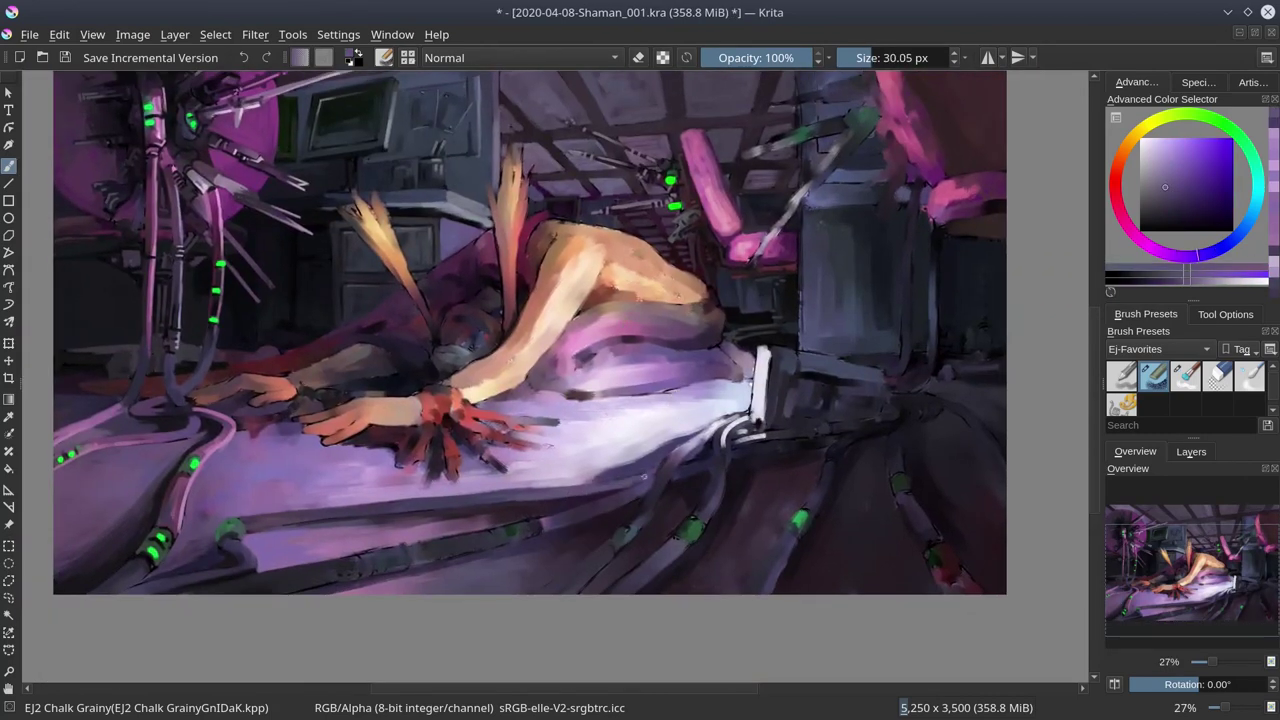
key("bracketright")
scroll(635, 469, "up", 2)
key("bracketleft")
key("bracketleft")
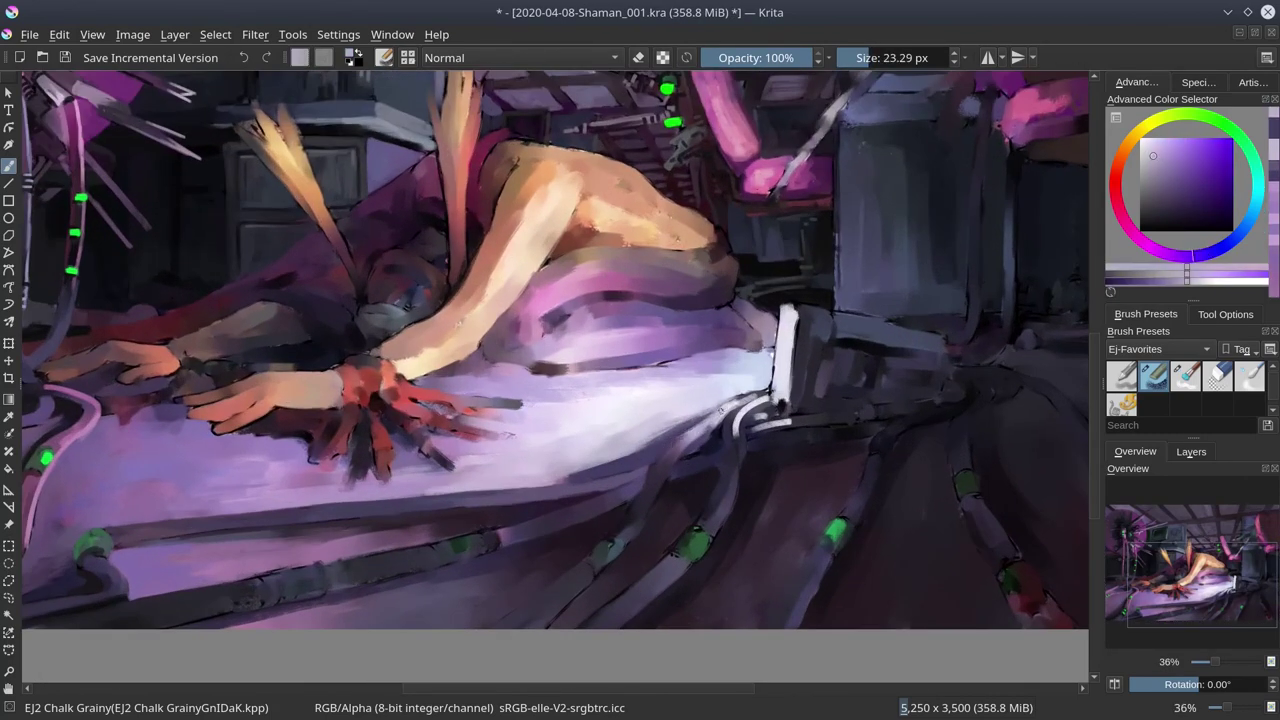
left_click(718, 415, "ctrl")
left_click(718, 415, "ctrl")
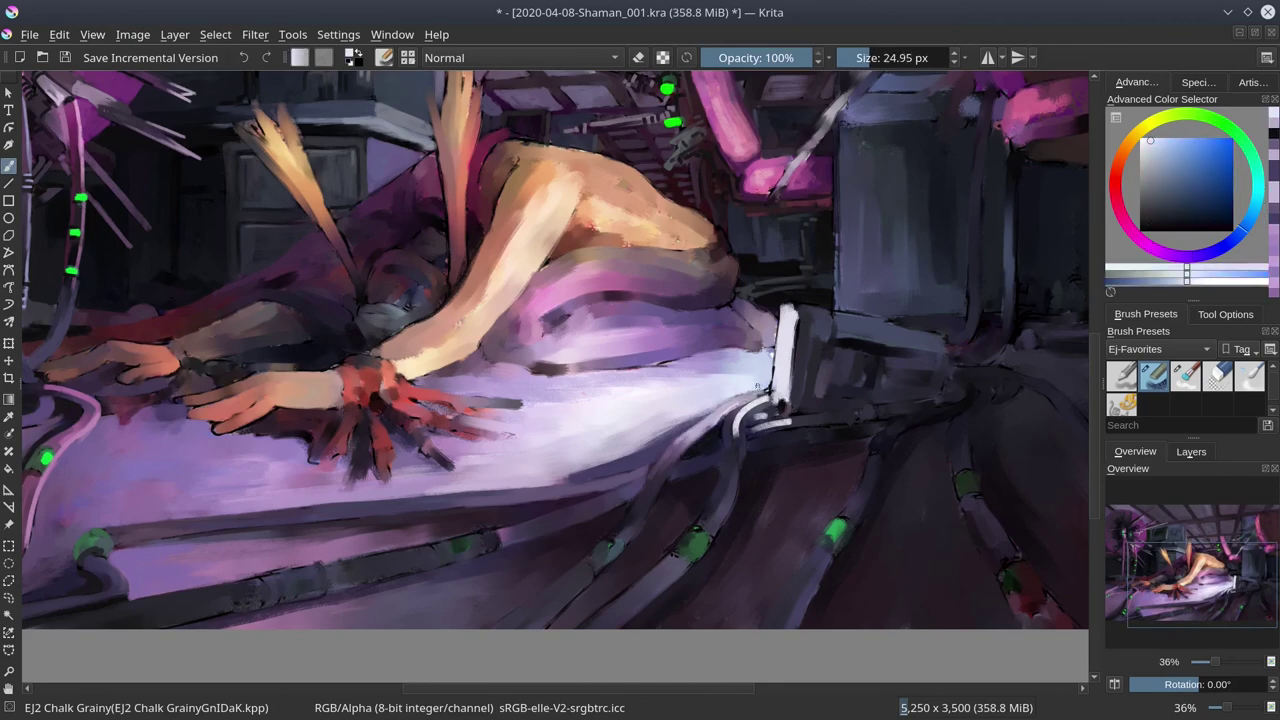
key("bracketleft")
left_click(633, 492, "ctrl")
mouse_move(633, 492)
left_mouse_down("shift")
mouse_move(660, 493)
mouse_move(617, 533)
left_mouse_up("shift")
Save the painting and add a bright green light to the long lower cable.
left_click_drag(634, 594, 689, 527)
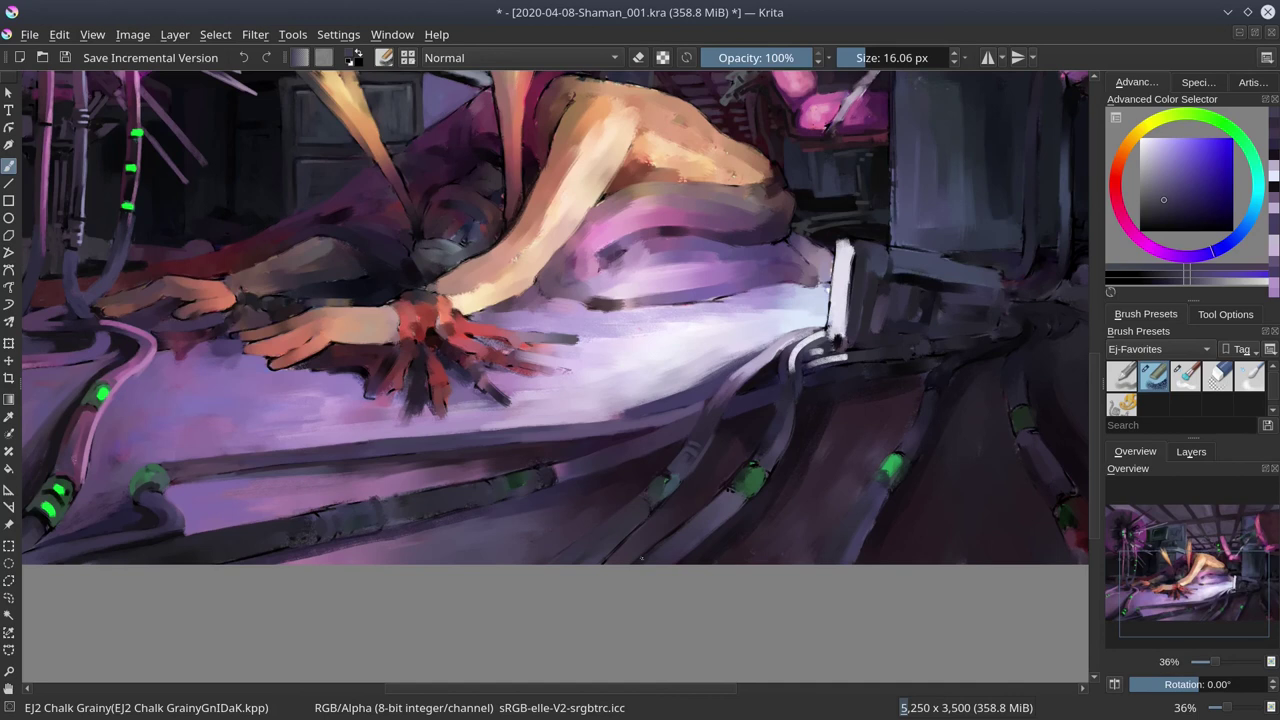
left_click(65, 58)
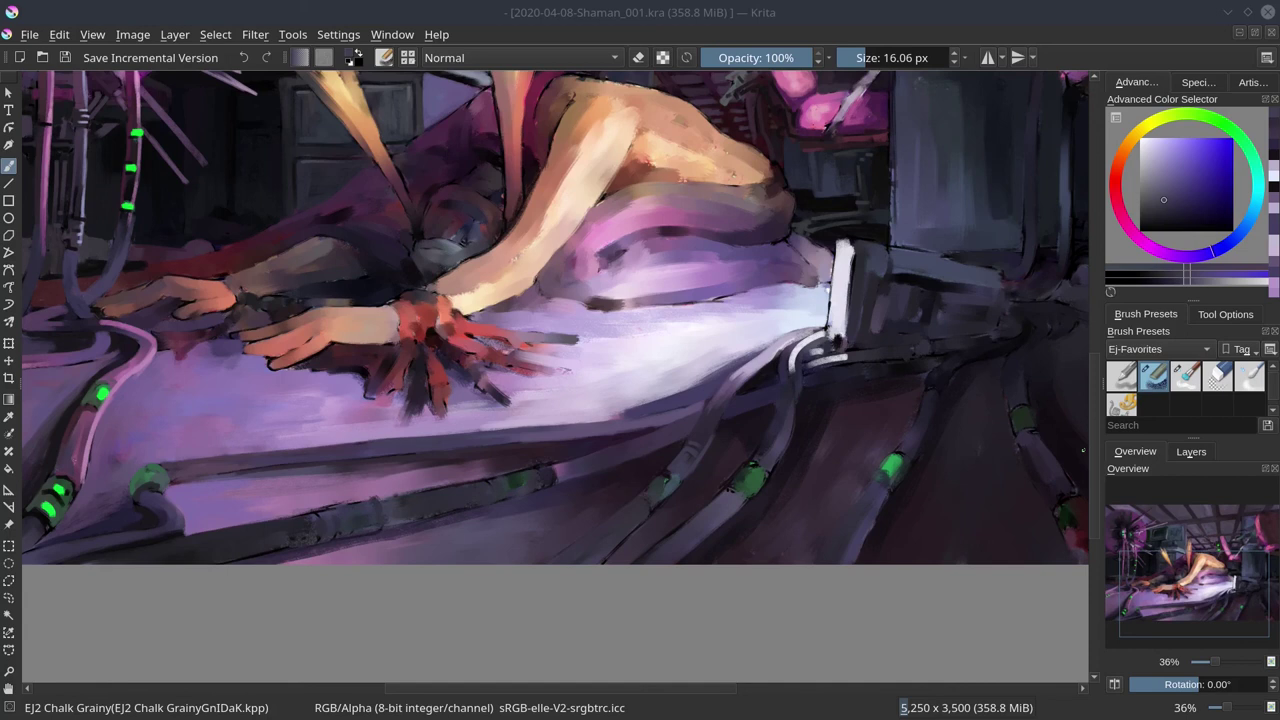
left_click(104, 390, "ctrl")
left_click(150, 473)
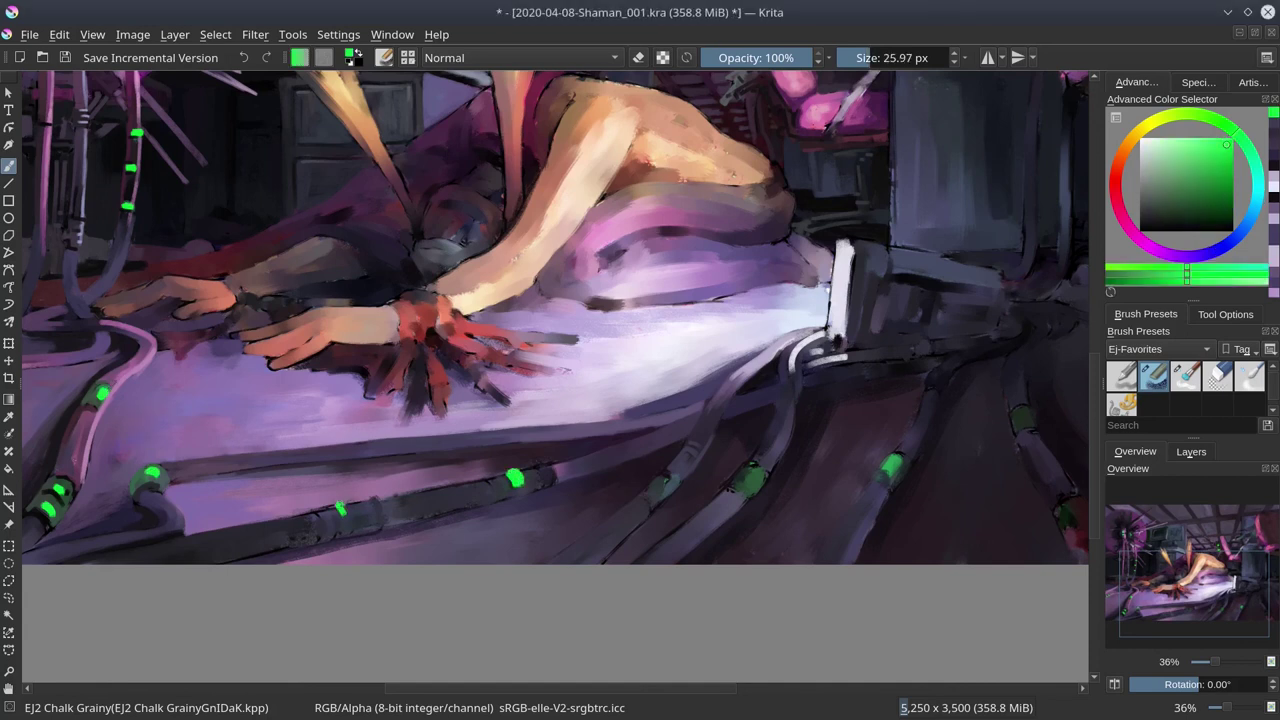
Paint dark purple strokes along the lower cable and pick a darker greyish purple.
left_click(446, 541, "ctrl")
left_click_drag(446, 541, 520, 530)
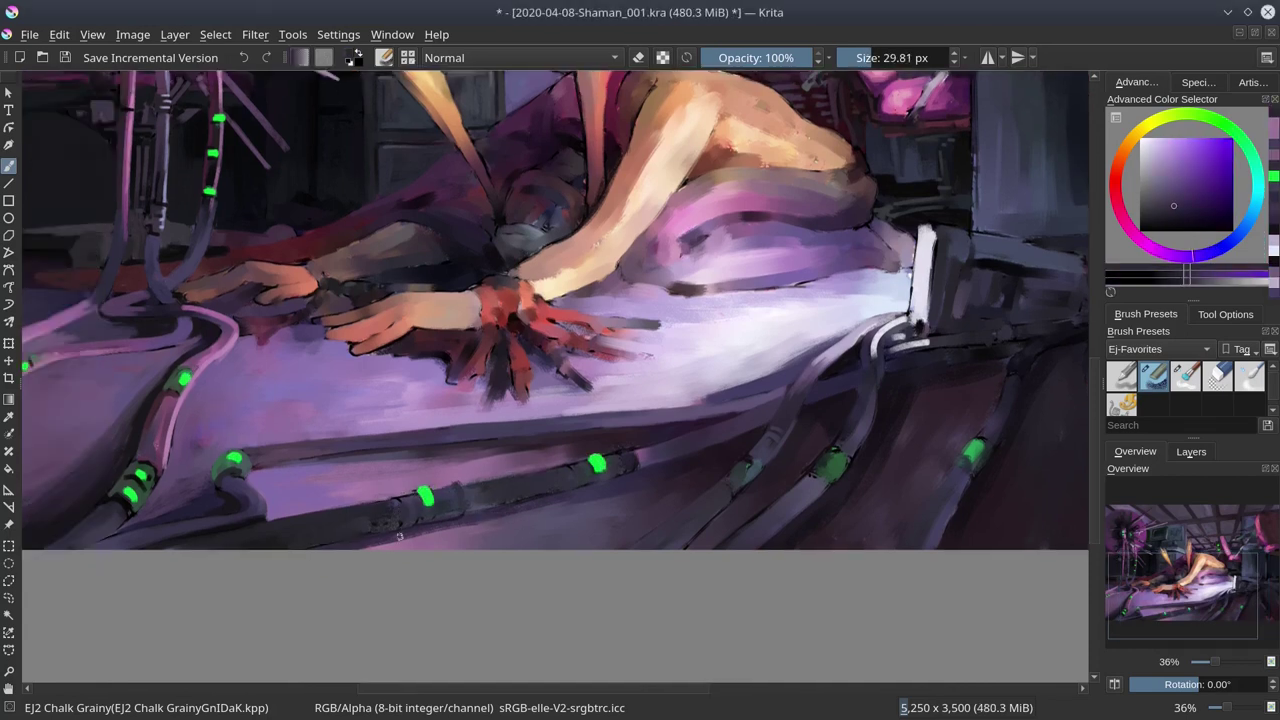
mouse_move(411, 533)
left_mouse_down()
mouse_move(420, 510)
mouse_move(498, 512)
left_mouse_up()
left_click(522, 467, "ctrl")
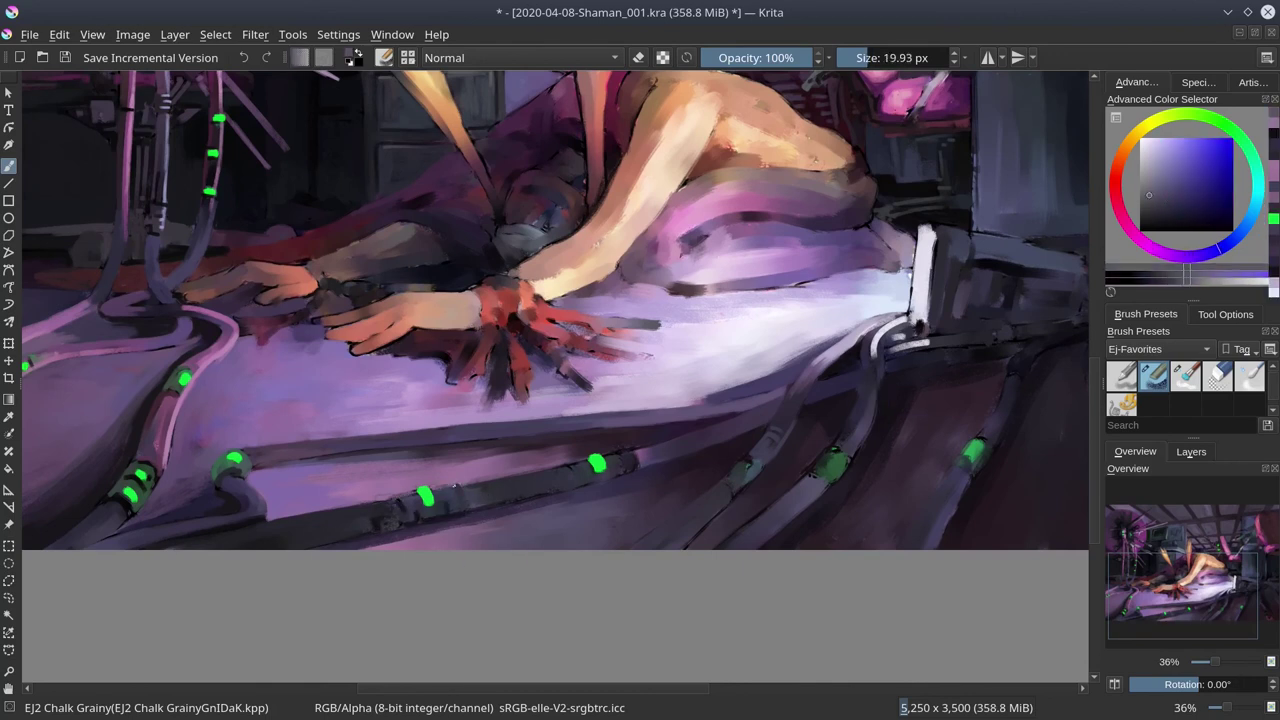
left_click(575, 484, "ctrl")
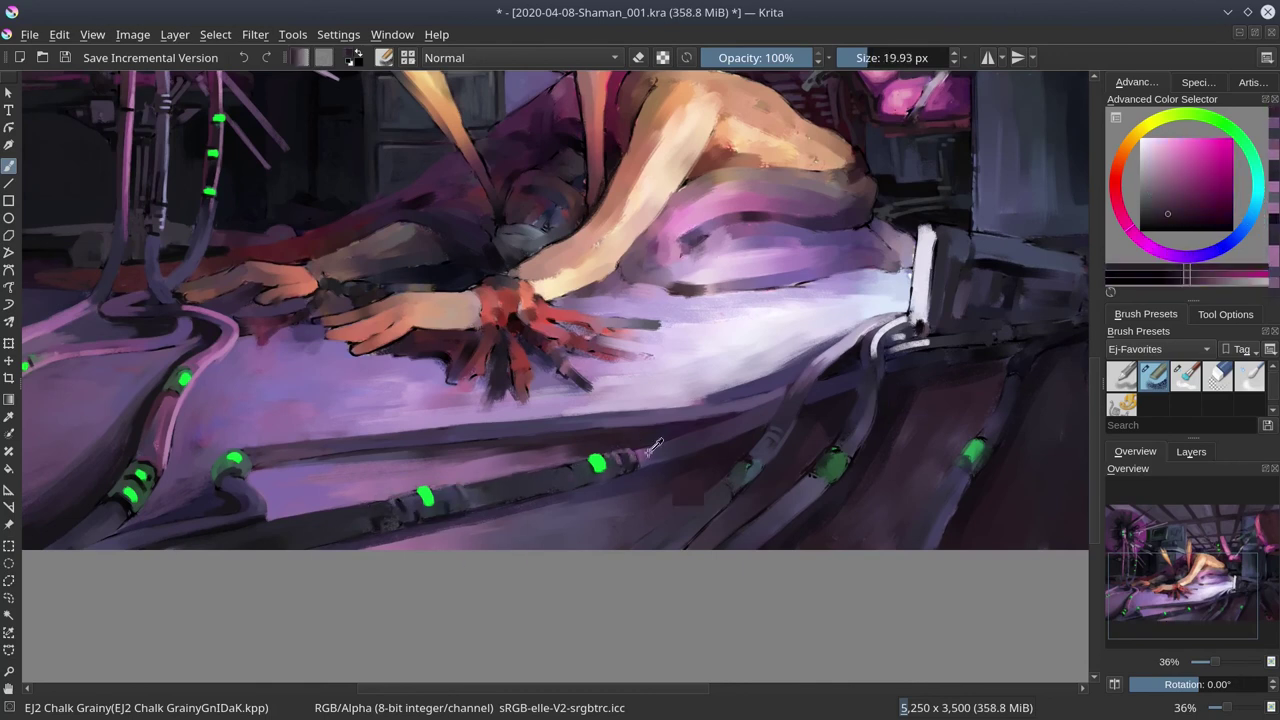
Paint another bright green light onto the right-side floor cable and save.
left_click_drag(611, 392, 362, 425)
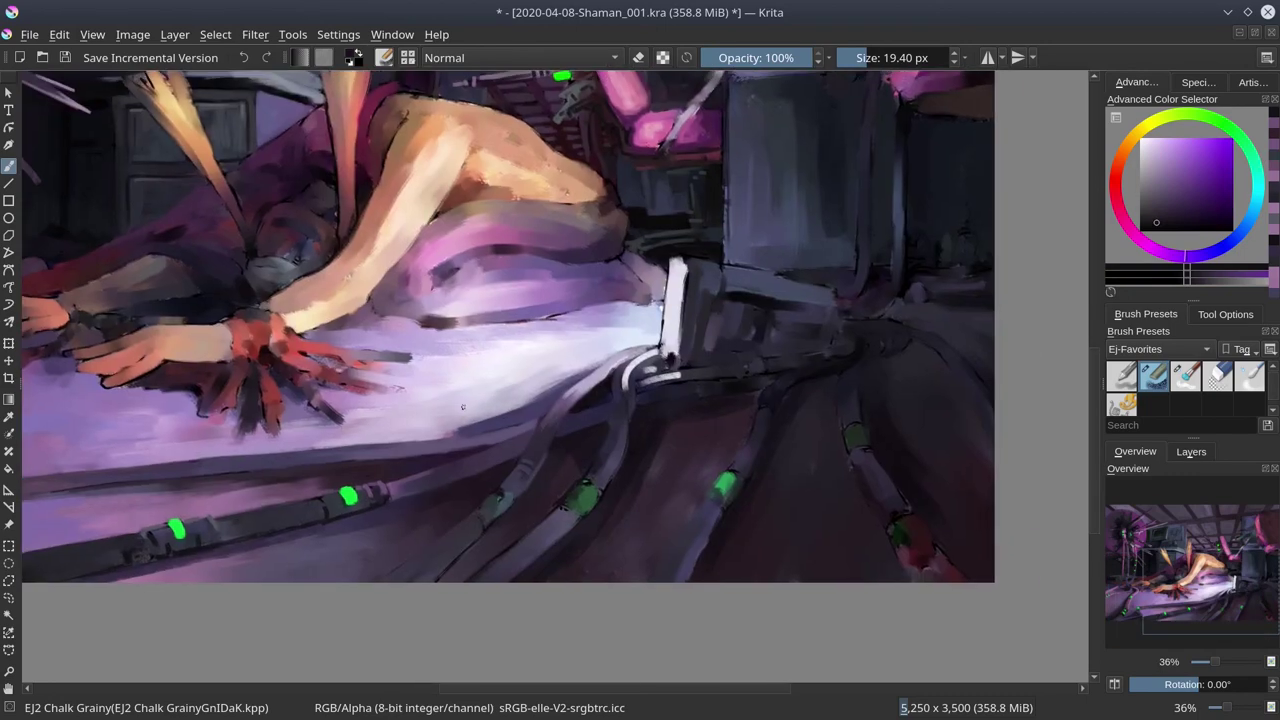
left_click(494, 520, "ctrl")
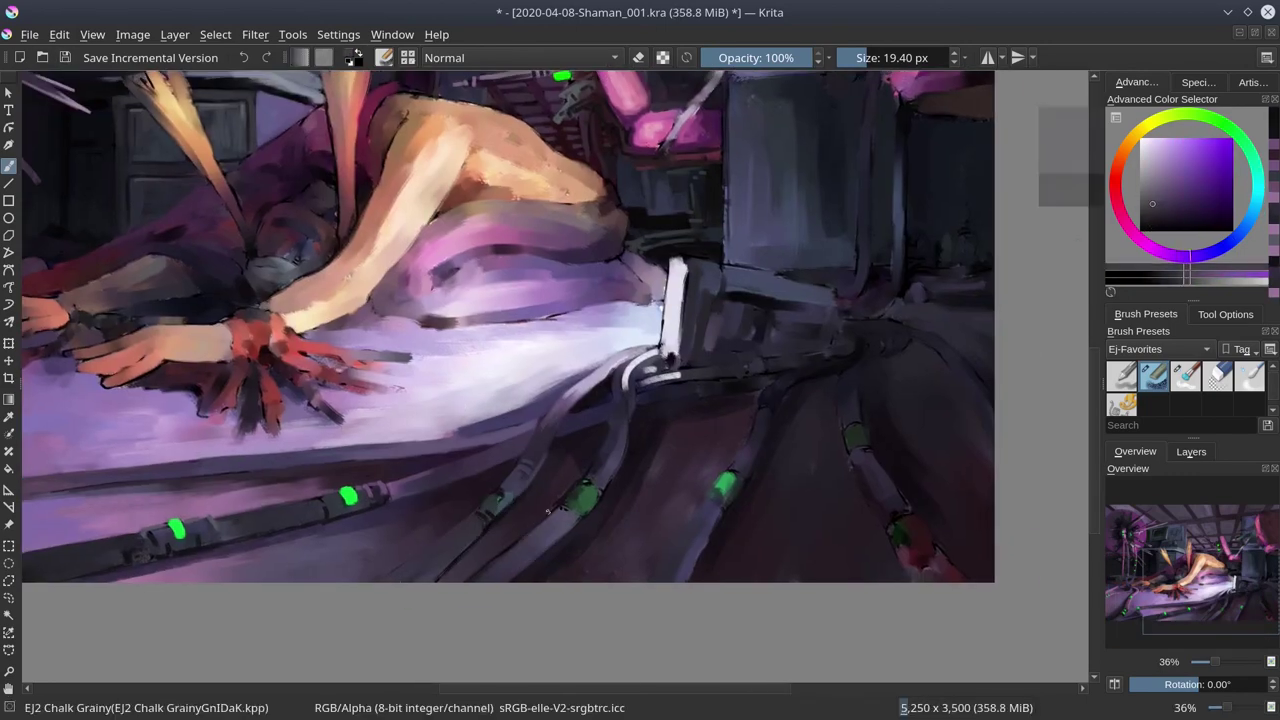
left_click(568, 456, "ctrl")
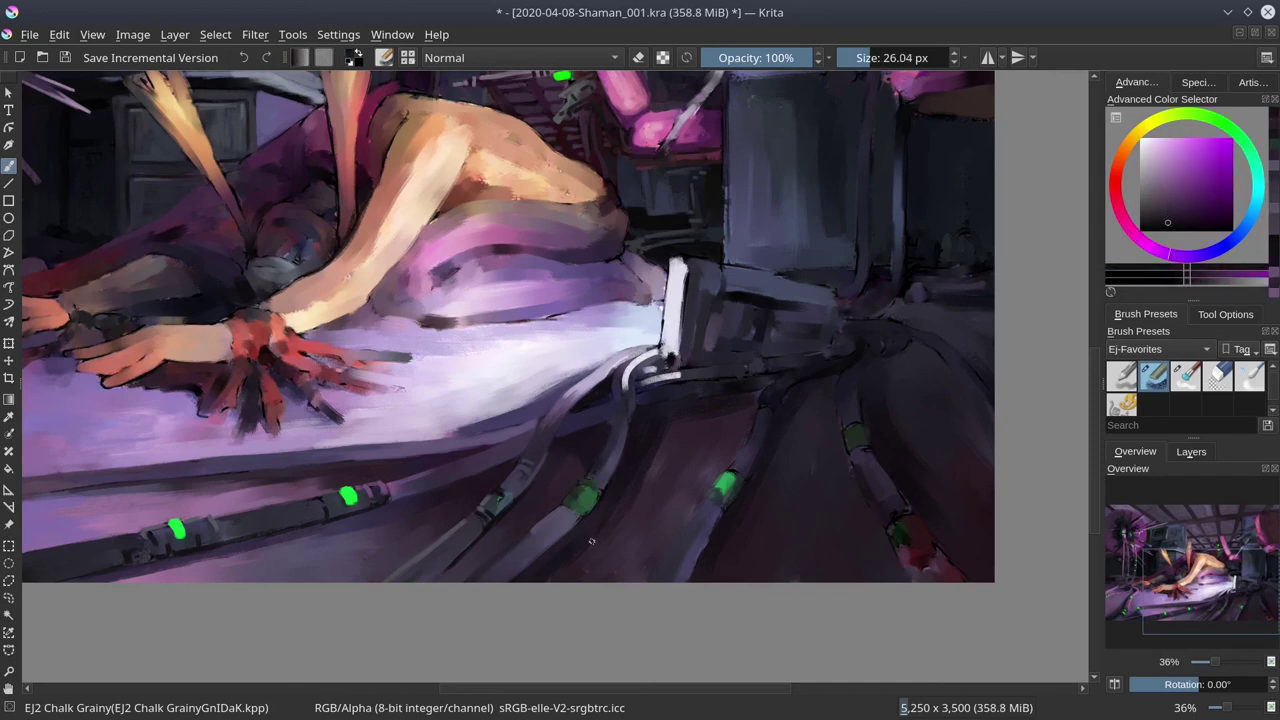
left_click(622, 540, "ctrl")
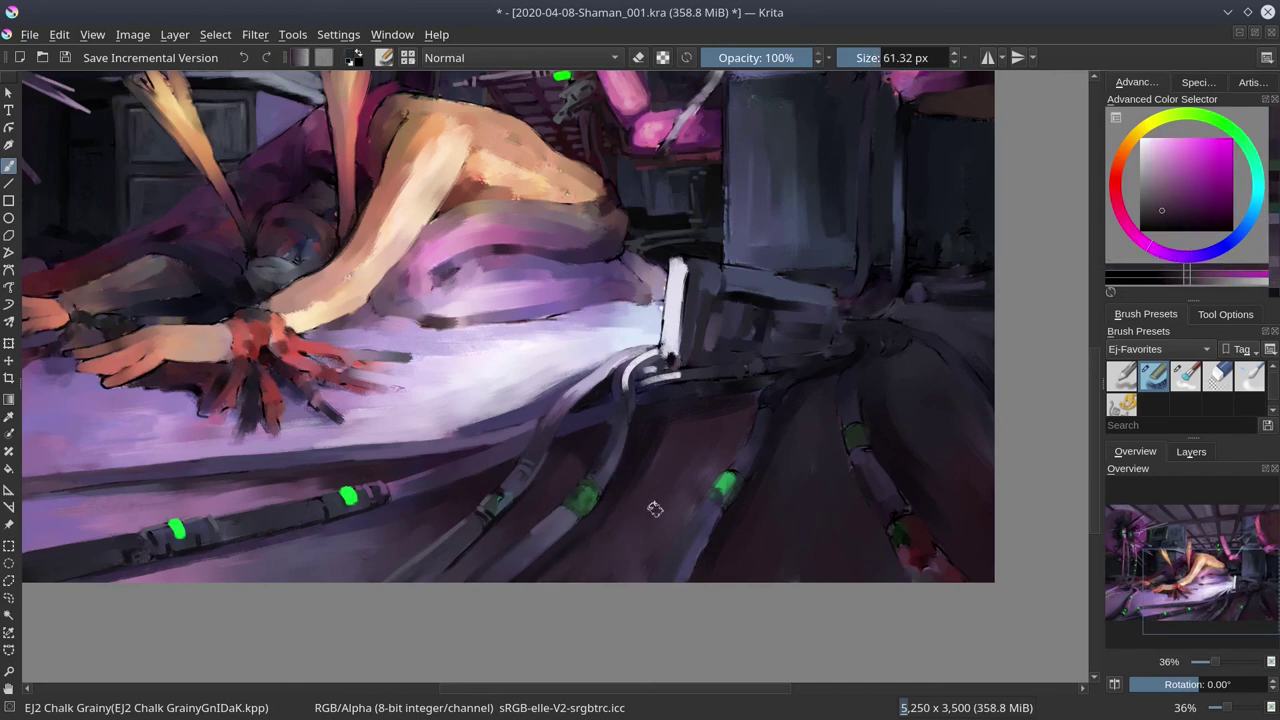
left_click(708, 472, "ctrl")
left_click(583, 495, "ctrl")
left_click_drag(490, 502, 505, 486)
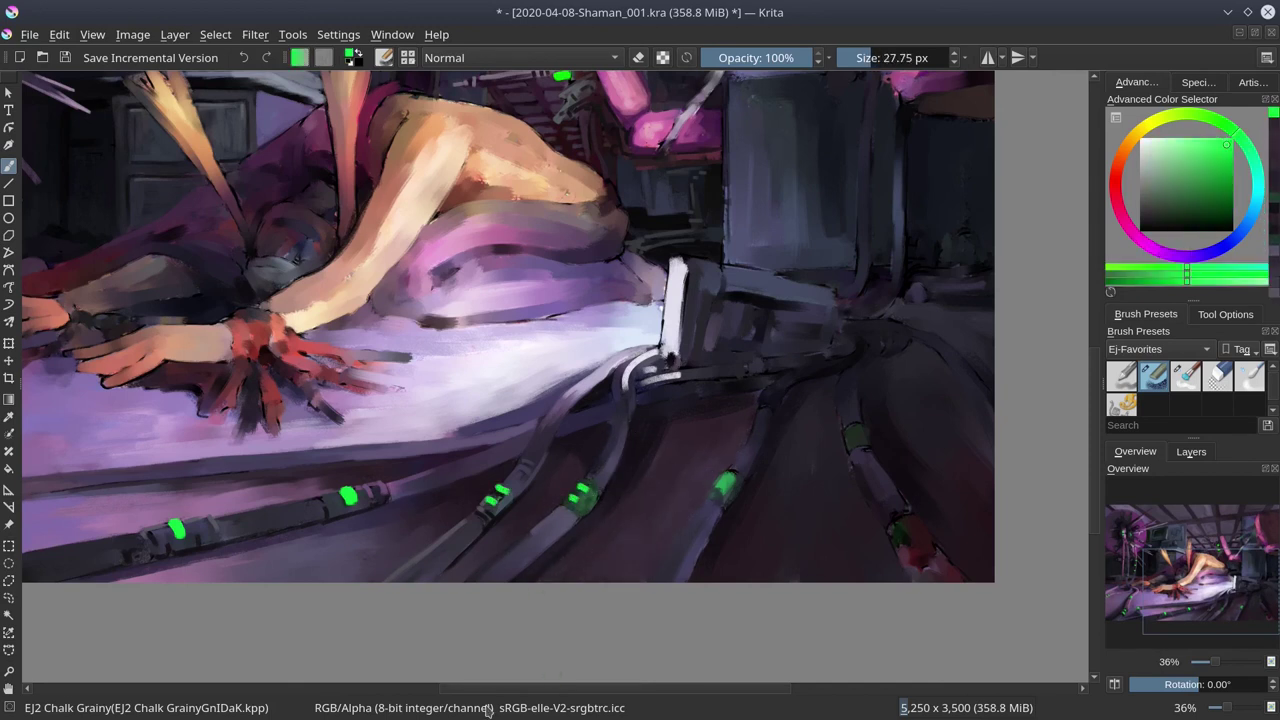
left_click(65, 58)
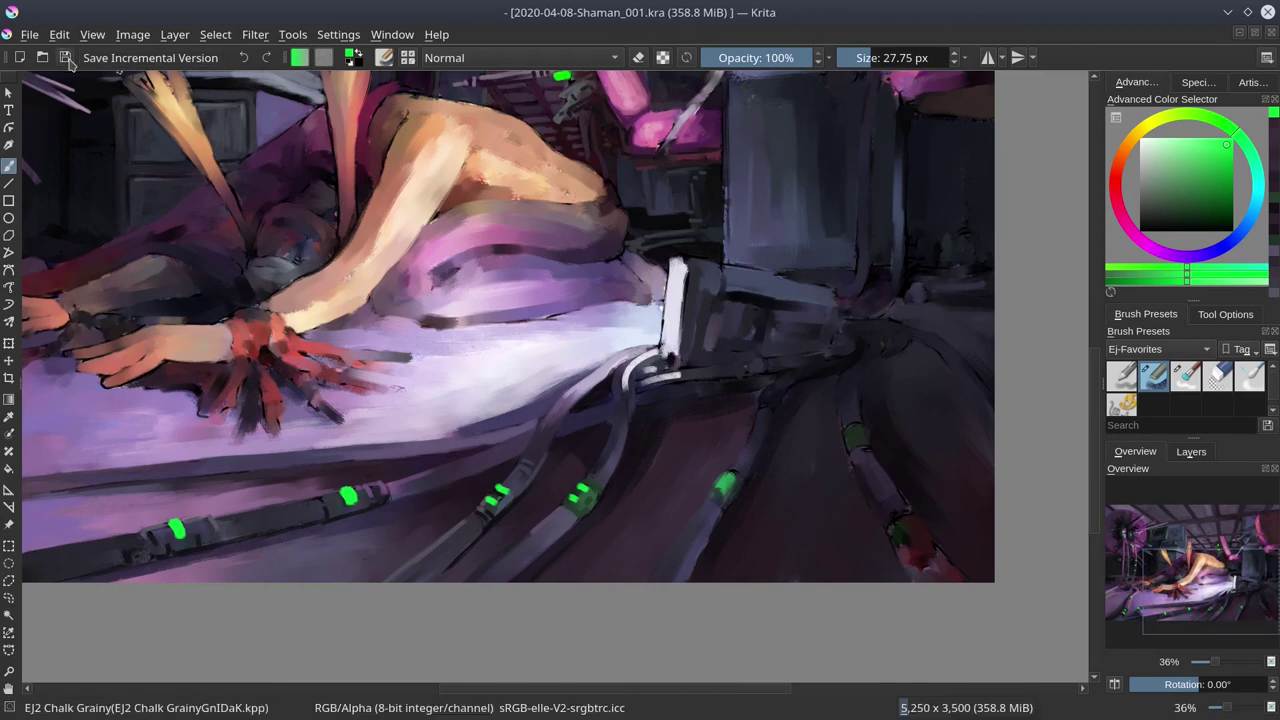
Sample darker purples from the canvas and save again with Ctrl+S.
left_click(603, 559, "ctrl")
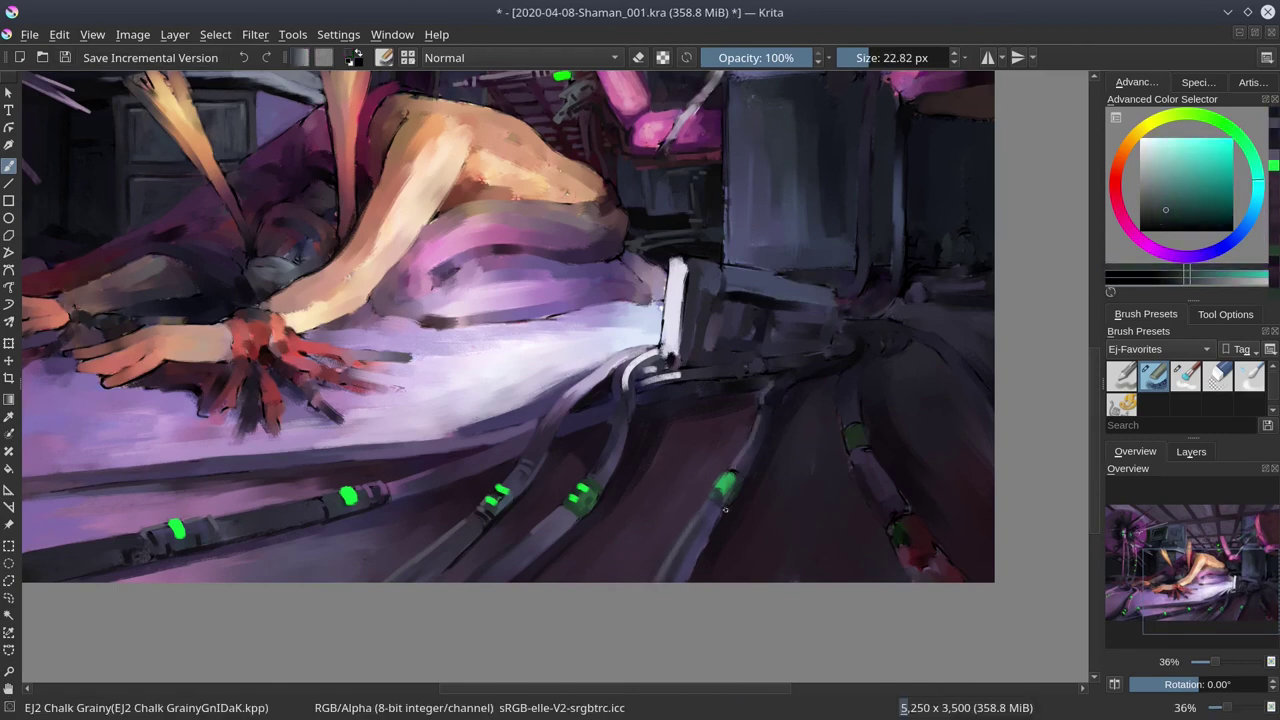
left_click(800, 413, "ctrl")
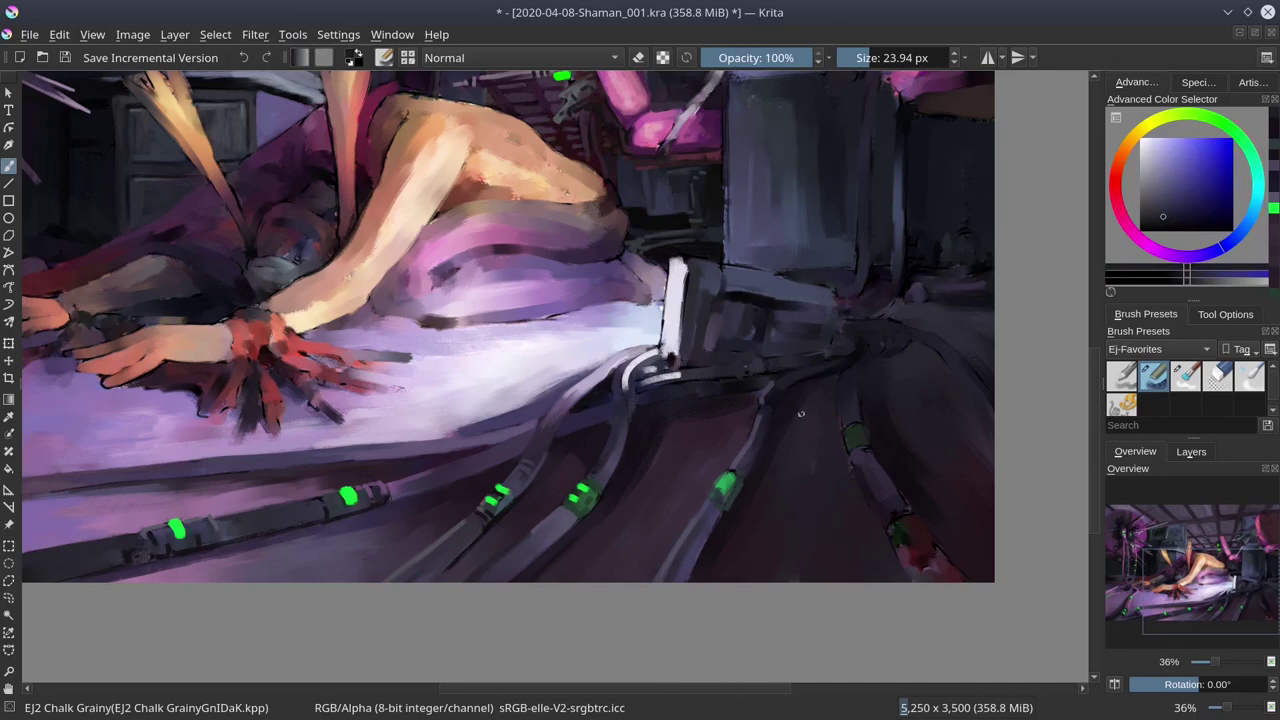
key("ctrl+s")
scroll(500, 383, "down", 4)
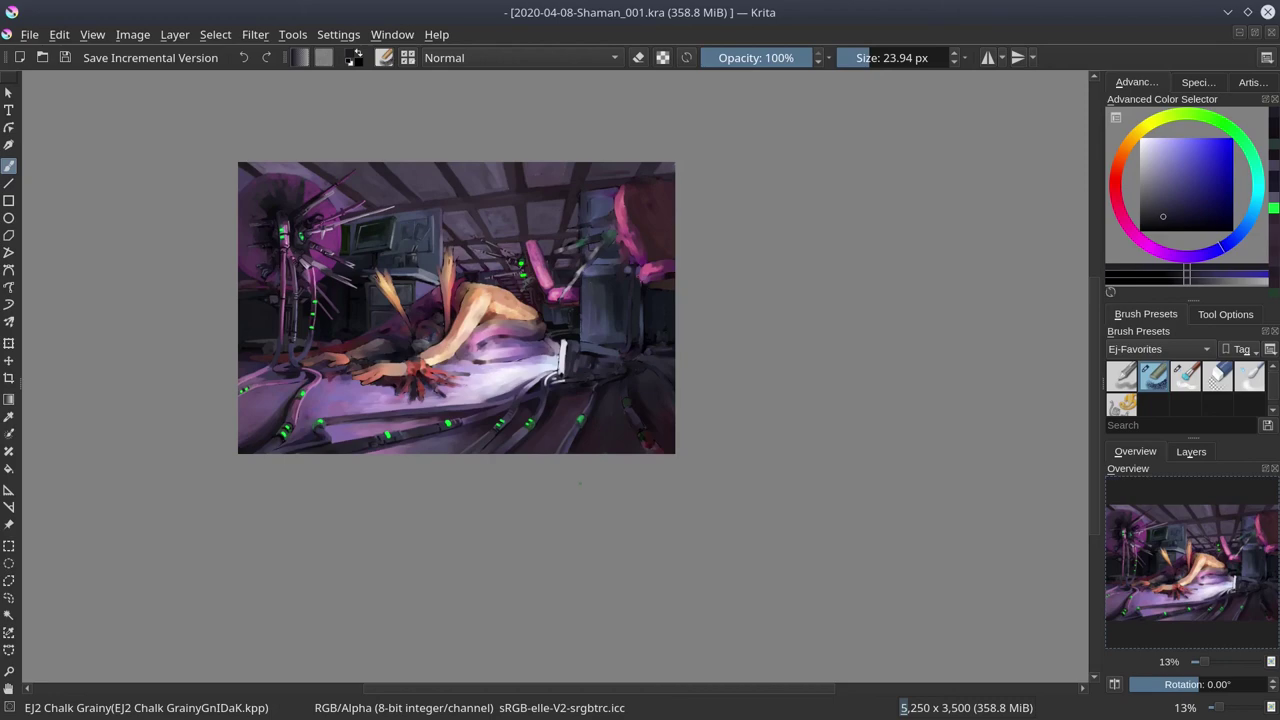
Paint a light highlight along the pipe and pick light pinkish lavenders.
scroll(542, 352, "up", 3)
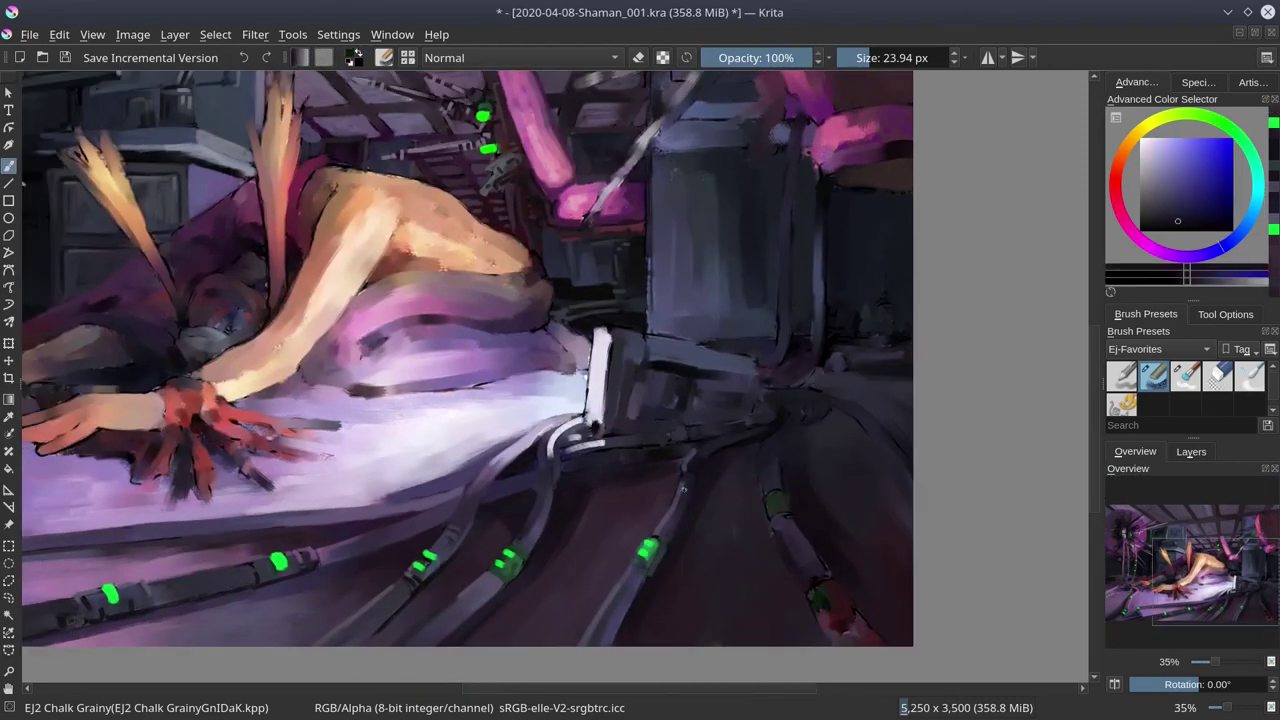
left_click_drag(583, 459, 556, 440)
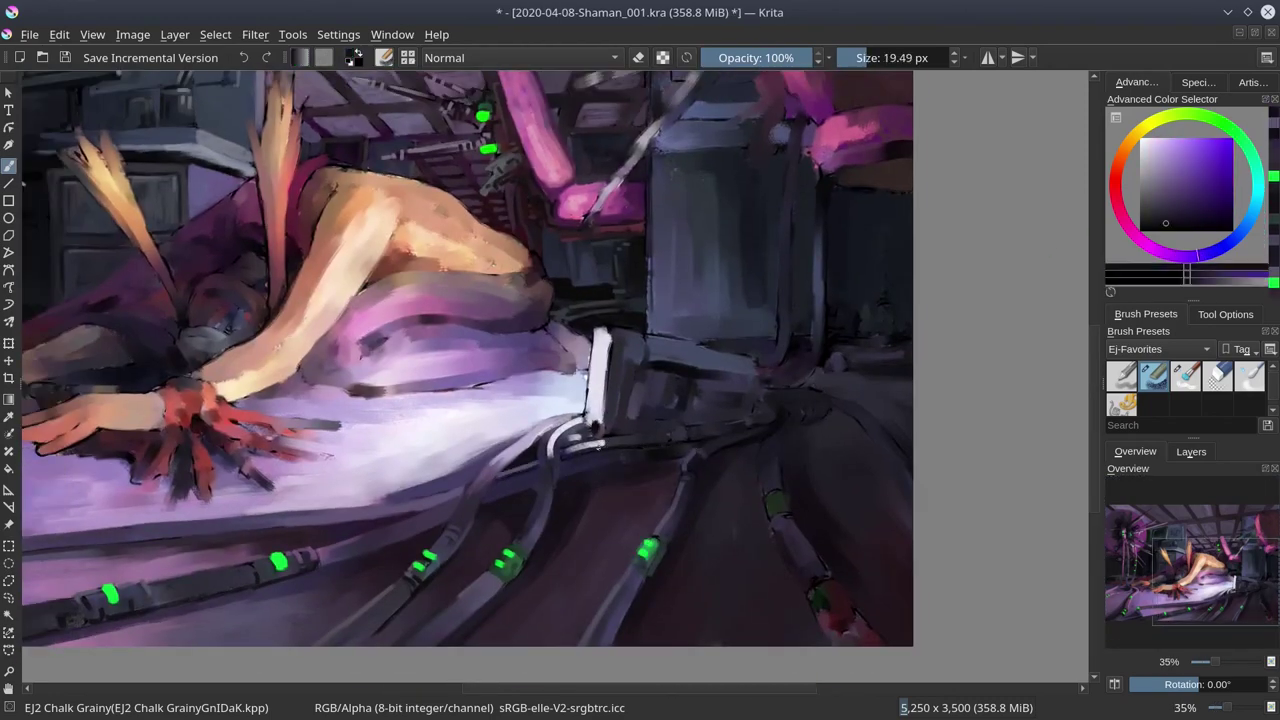
left_click(596, 425, "ctrl")
left_click(589, 375, "ctrl")
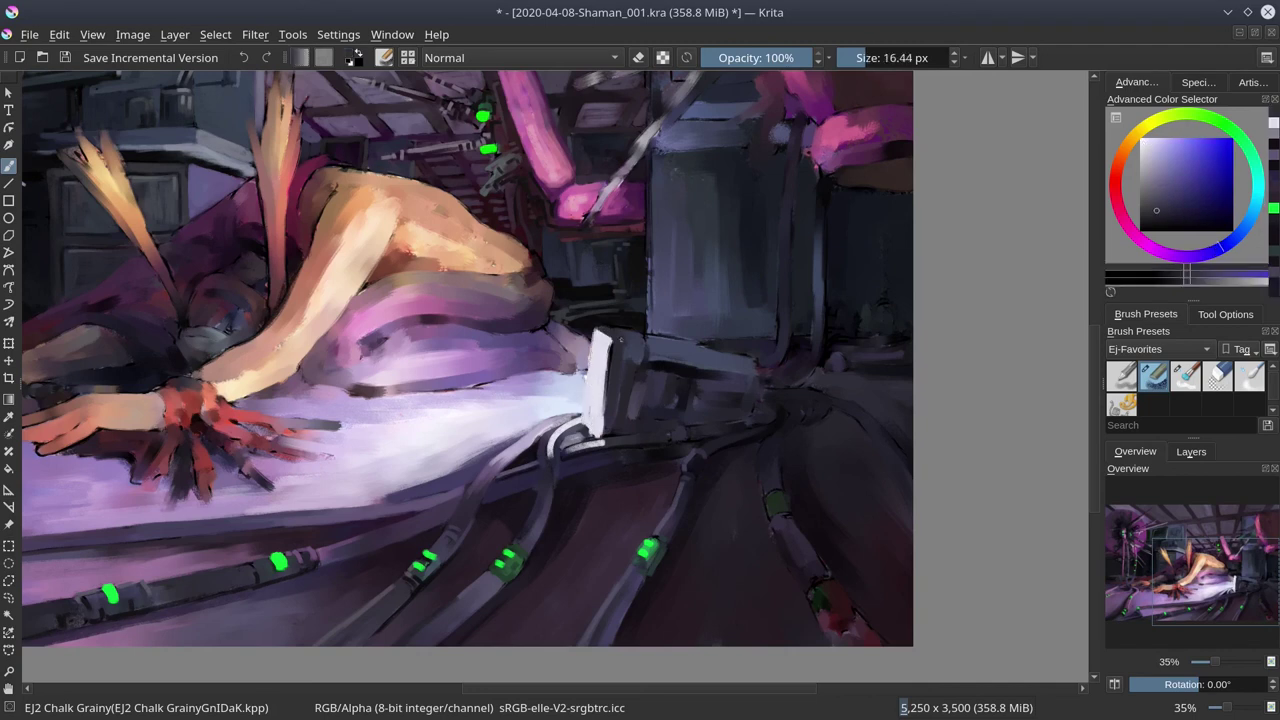
left_click(585, 384, "ctrl")
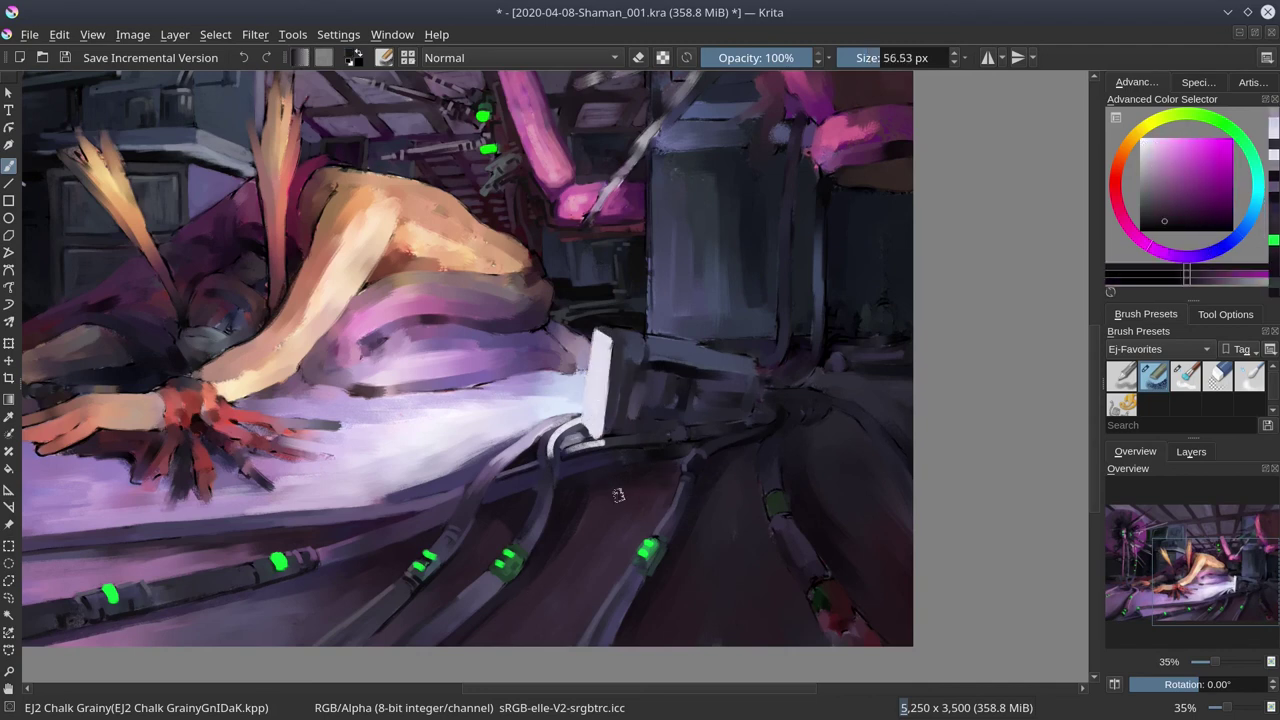
Sample grey-purple and pink-purple tones for the machinery, zoom out to check, and save.
left_click(683, 452, "ctrl")
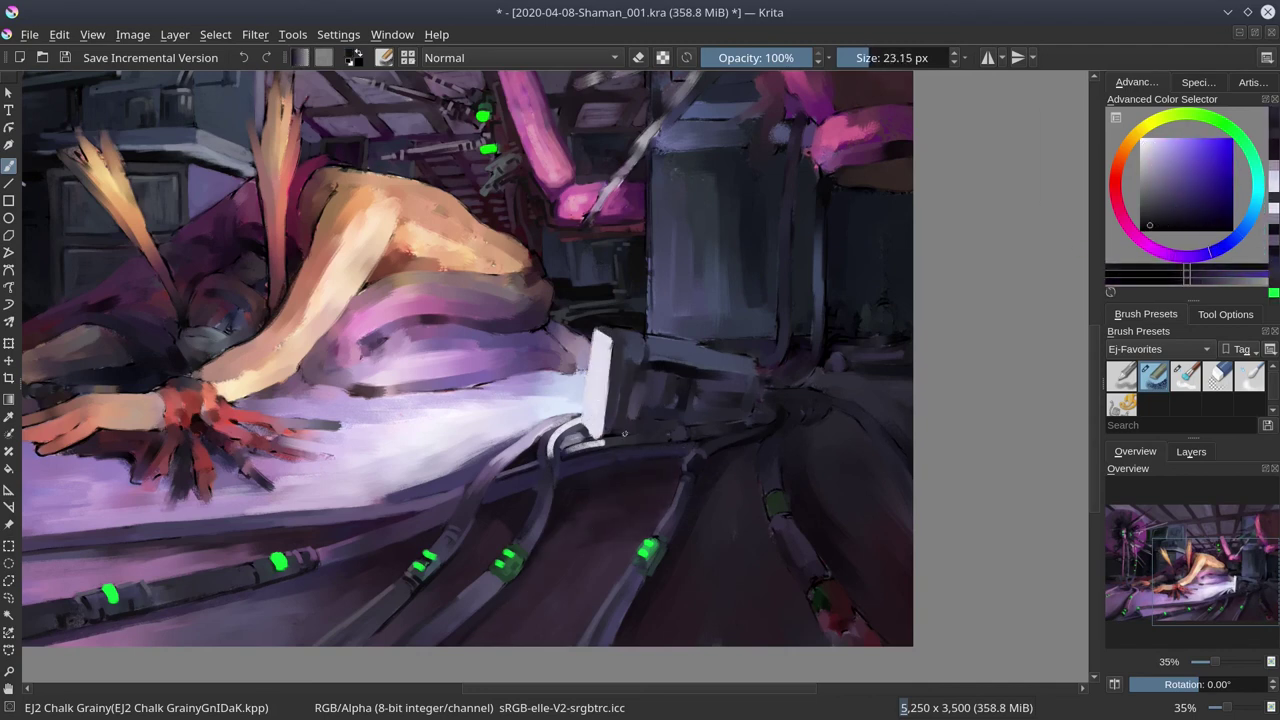
left_click(758, 406, "ctrl")
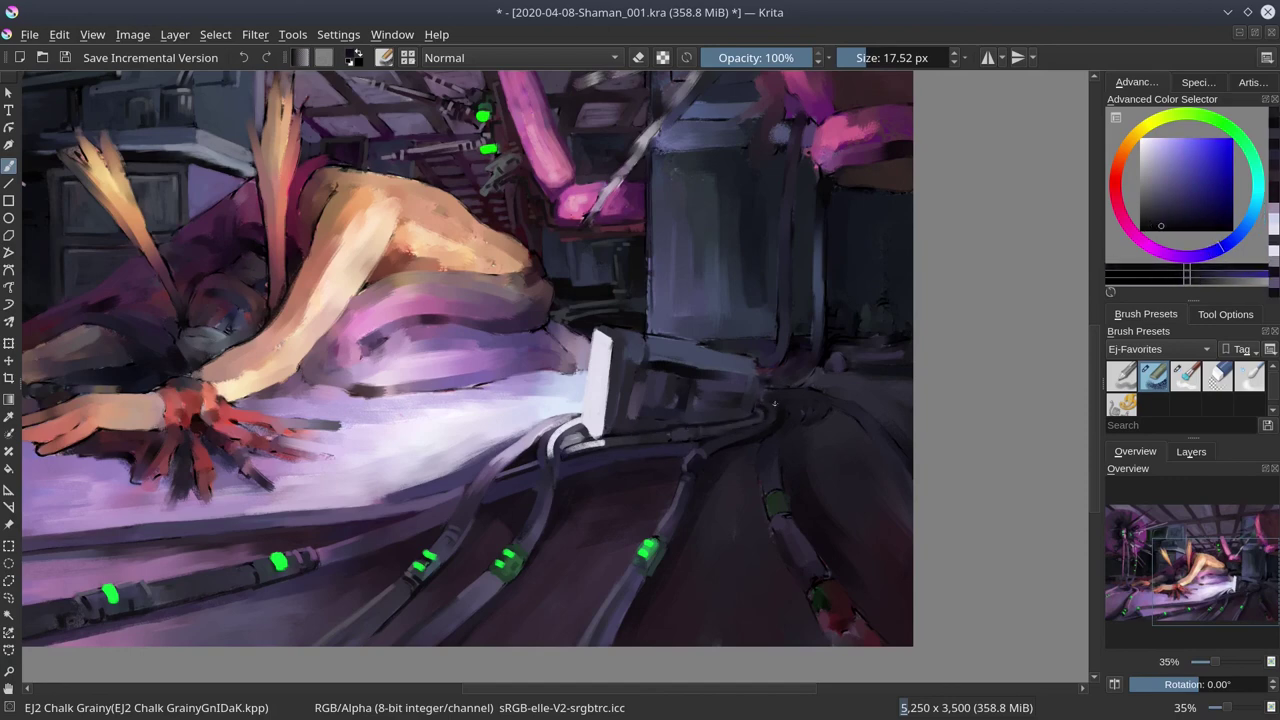
left_click(766, 446, "ctrl")
left_click(669, 507, "ctrl")
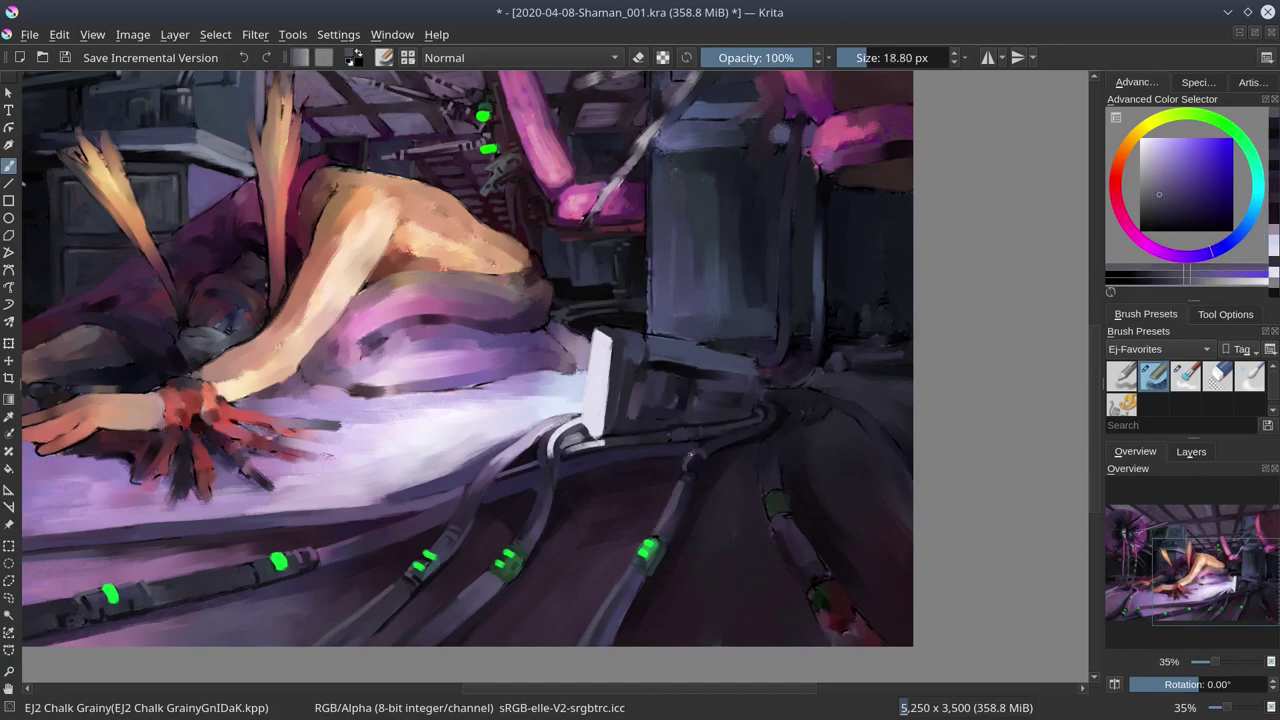
scroll(687, 418, "down", 3)
left_click(470, 500, "ctrl")
mouse_move(470, 500)
left_mouse_down()
mouse_move(566, 504)
mouse_move(570, 483)
mouse_move(555, 481)
left_mouse_up()
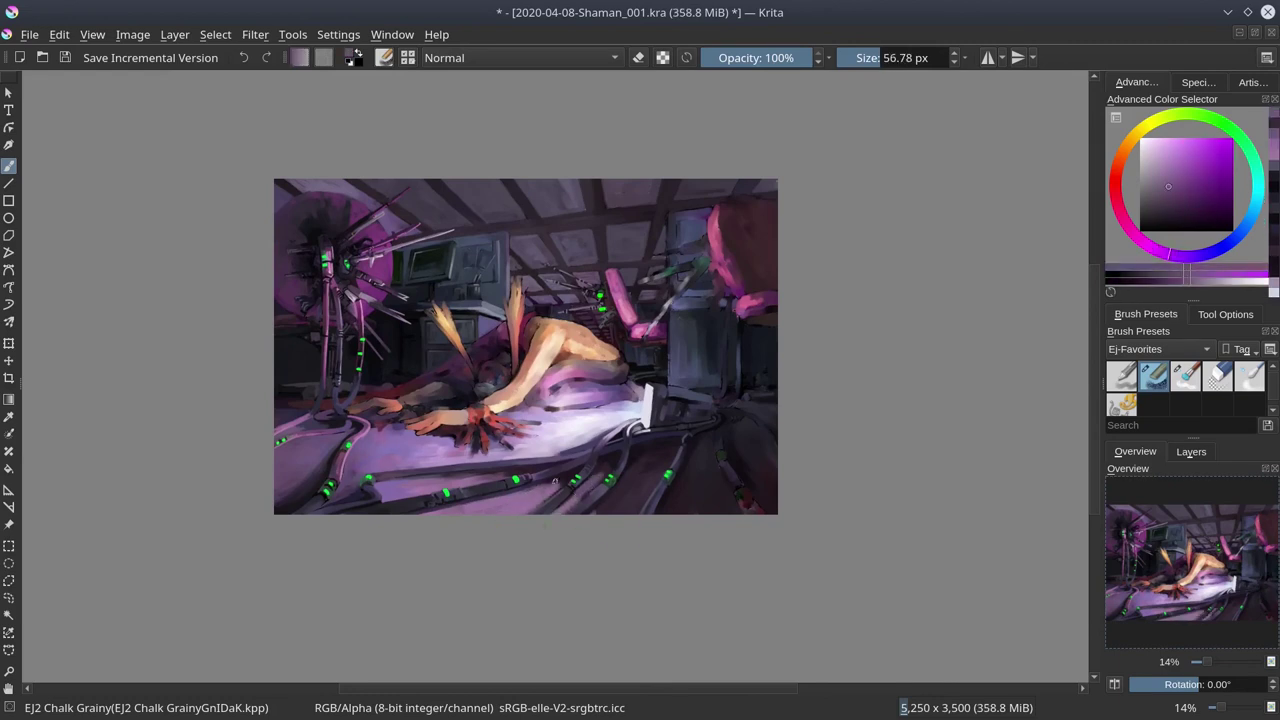
left_click(615, 501, "ctrl")
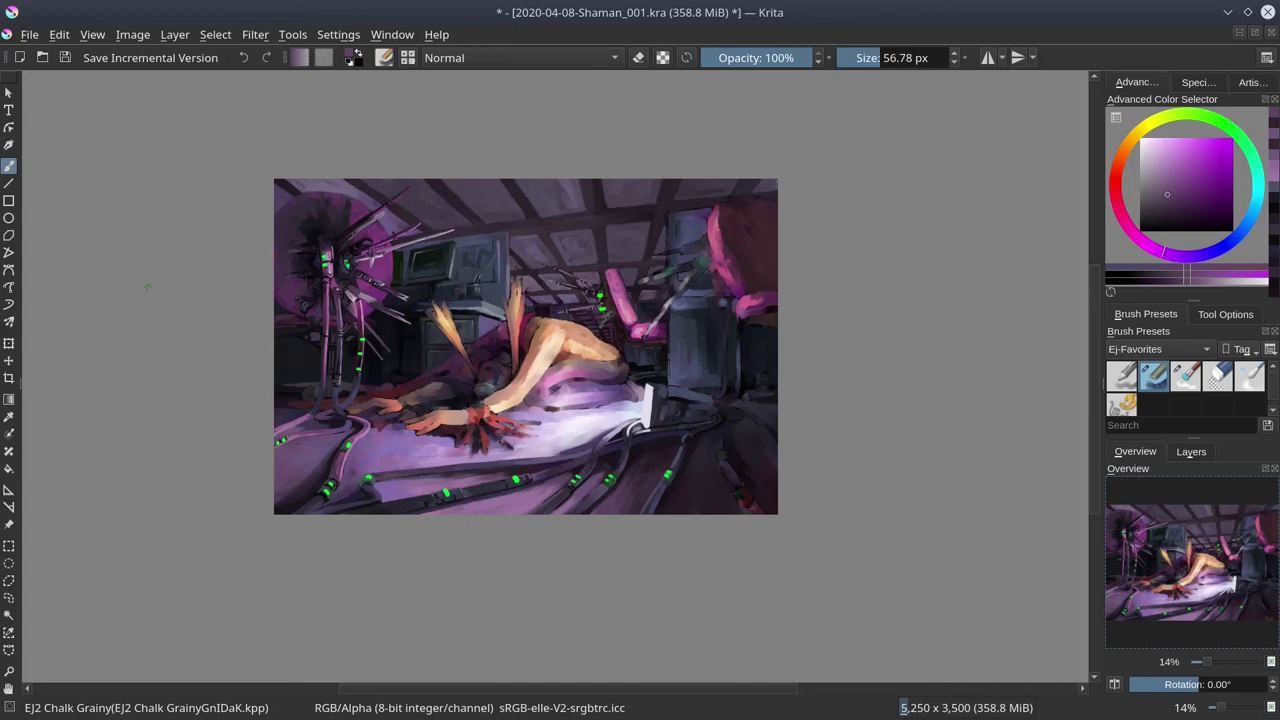
left_click(66, 58)
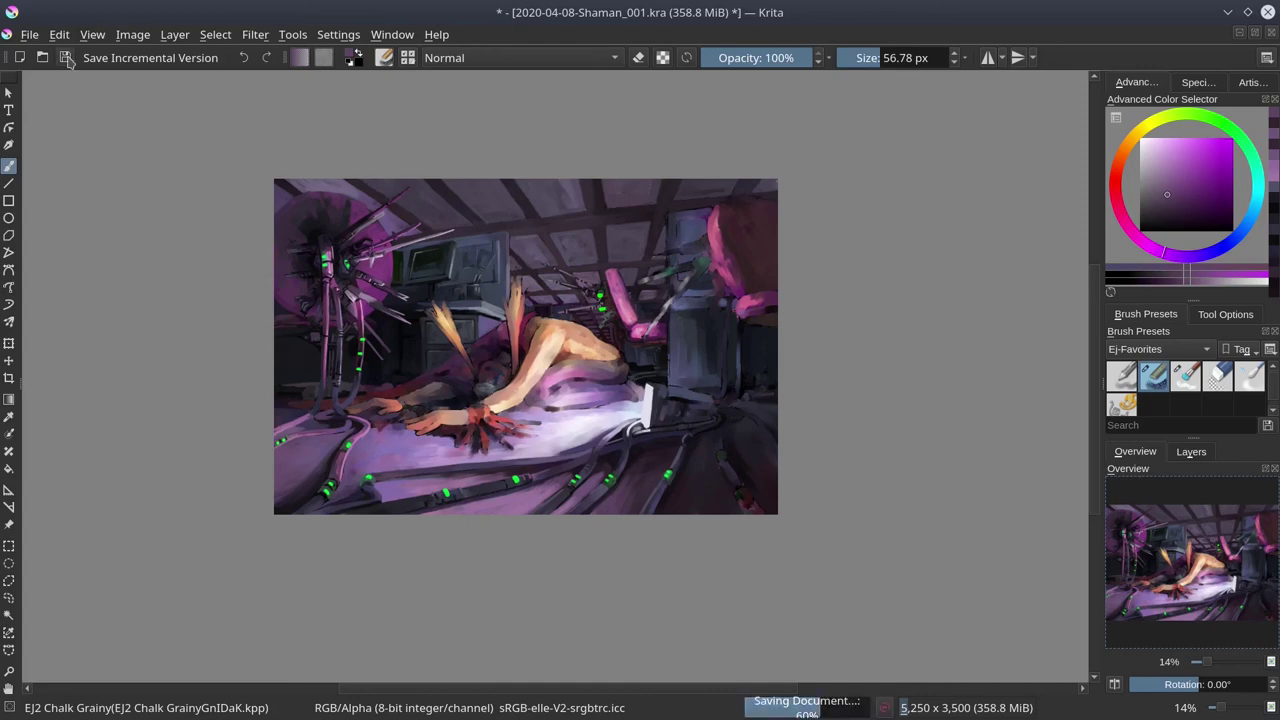
scroll(680, 405, "up", 3)
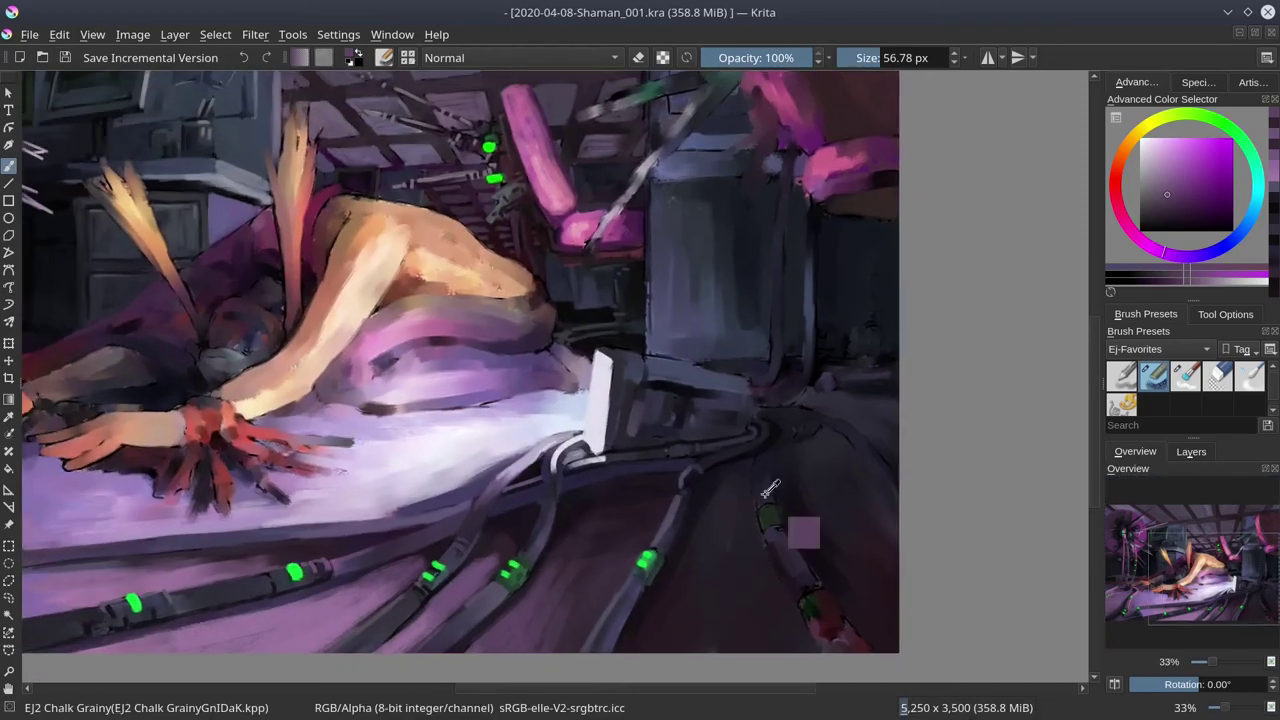
Paint a faint greyish-violet light stroke down the machine.
left_click(794, 428, "ctrl")
left_click(794, 428, "ctrl")
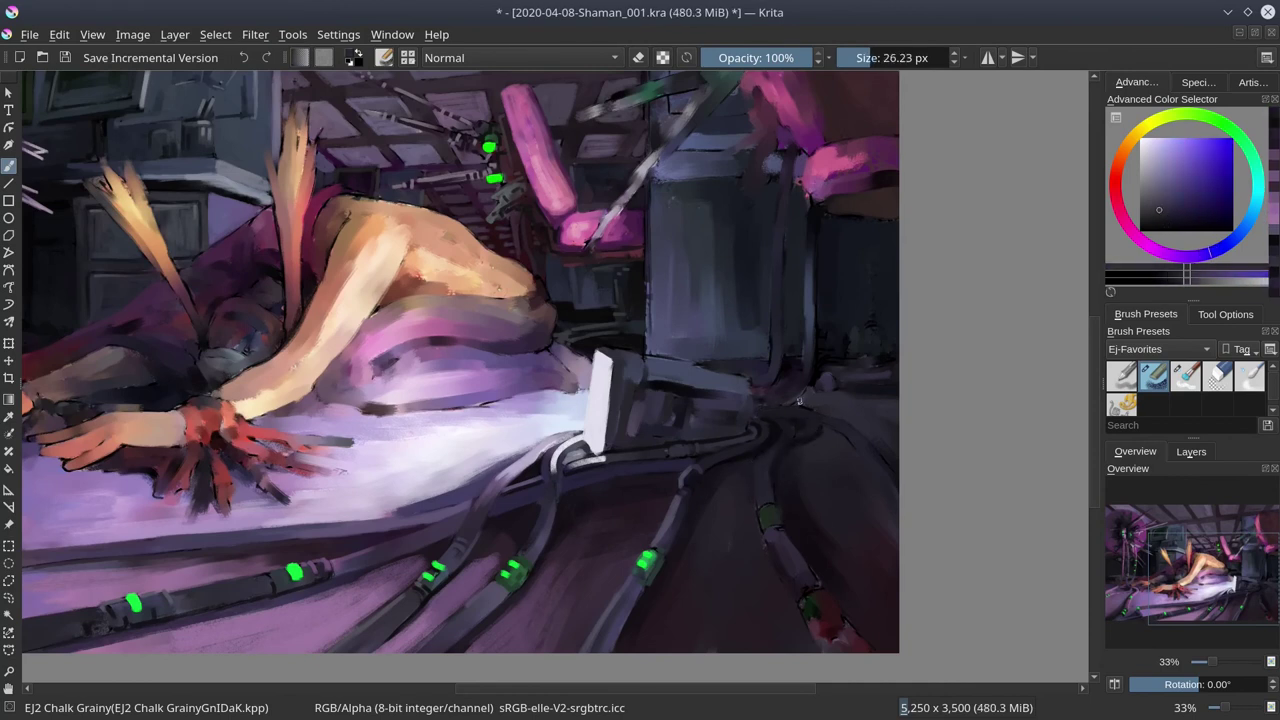
mouse_move(794, 428)
left_mouse_down()
mouse_move(895, 510)
mouse_move(837, 574)
mouse_move(795, 495)
mouse_move(788, 591)
left_mouse_up()
left_click(895, 510, "ctrl")
left_click(788, 591, "ctrl")
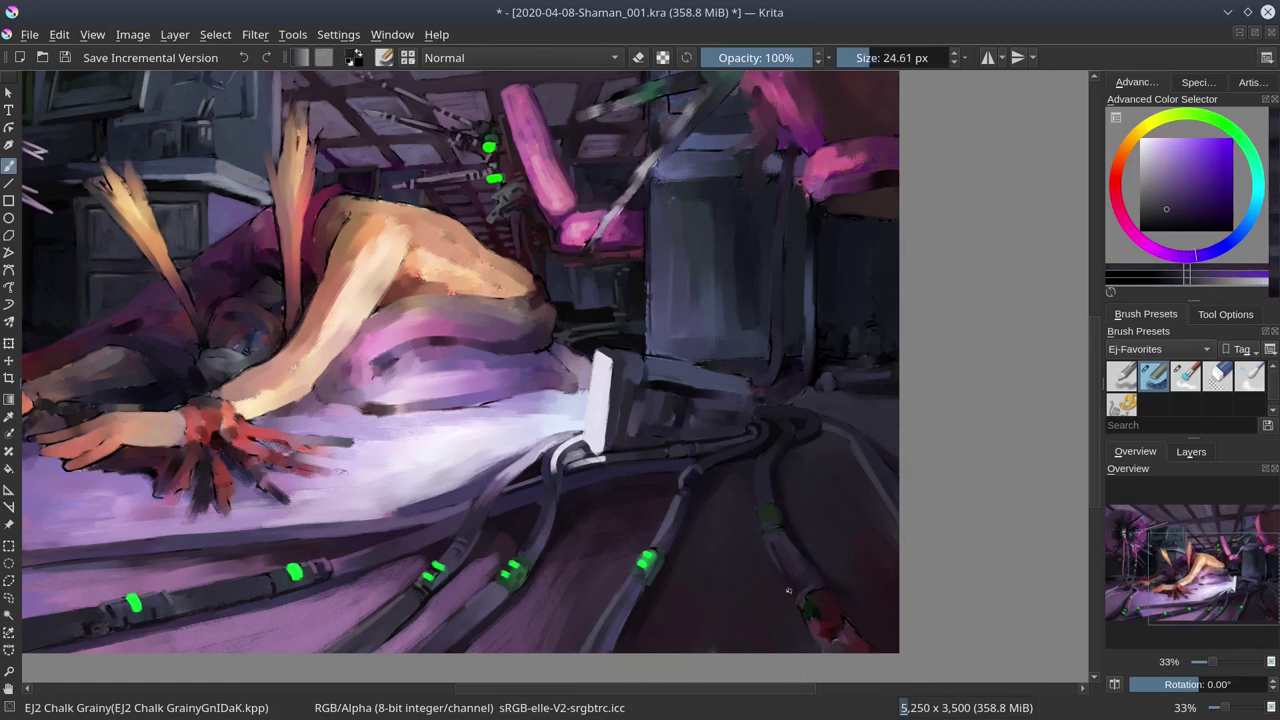
Dab two green lights onto the right cable.
left_click(645, 562, "ctrl")
left_click(772, 515)
left_click(810, 610)
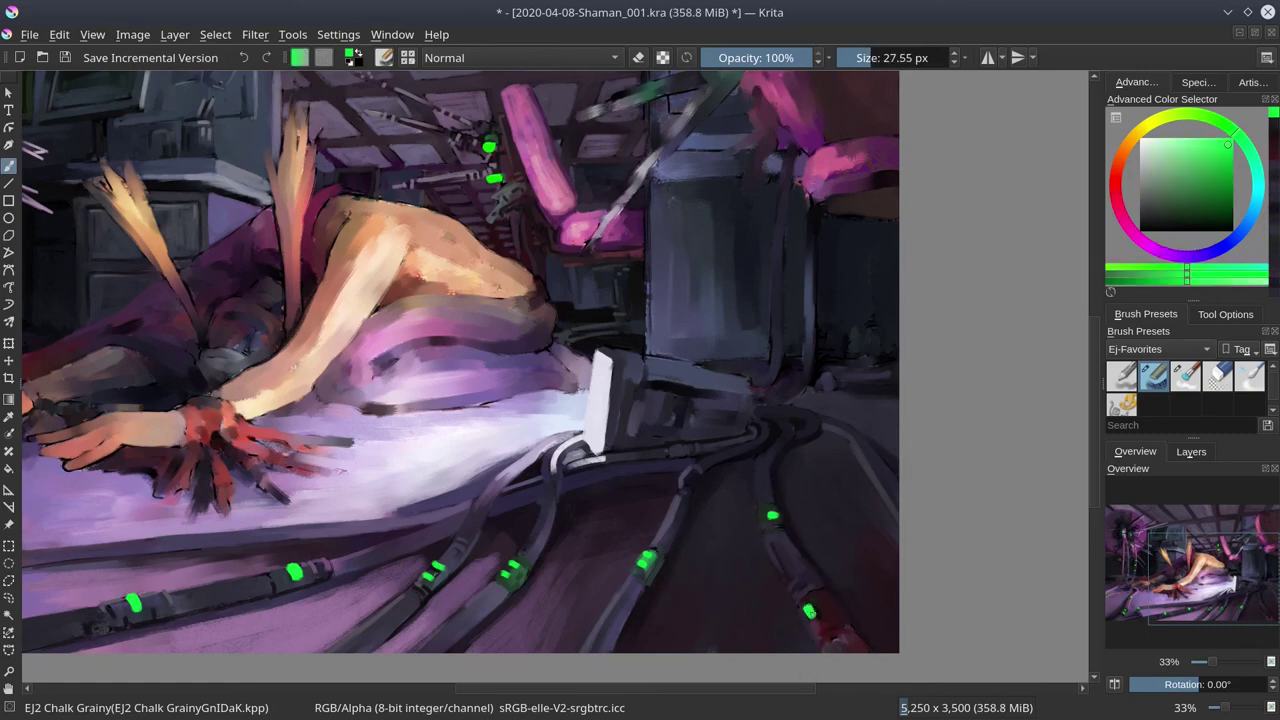
Repaint the machine with dark violet strokes, light square dabs and lighter violet strokes.
left_click(668, 382, "ctrl")
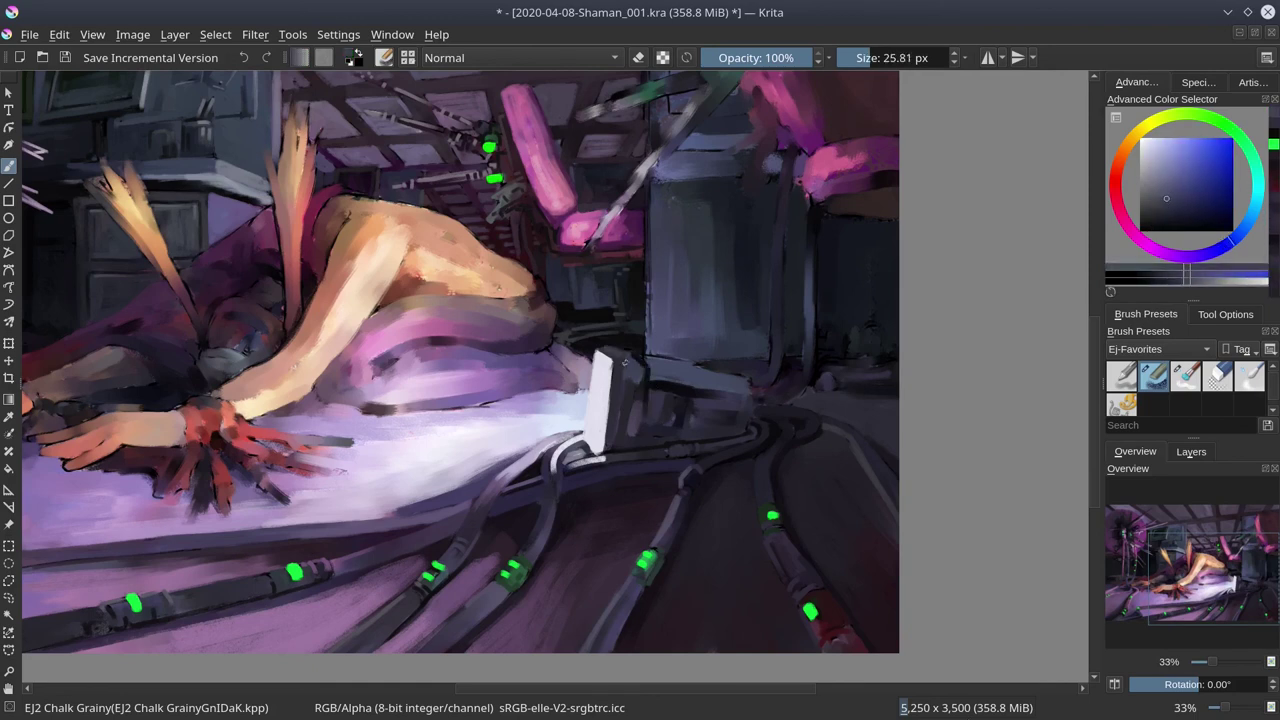
left_click(631, 355, "ctrl")
left_click(631, 355, "ctrl")
left_click(663, 393, "ctrl")
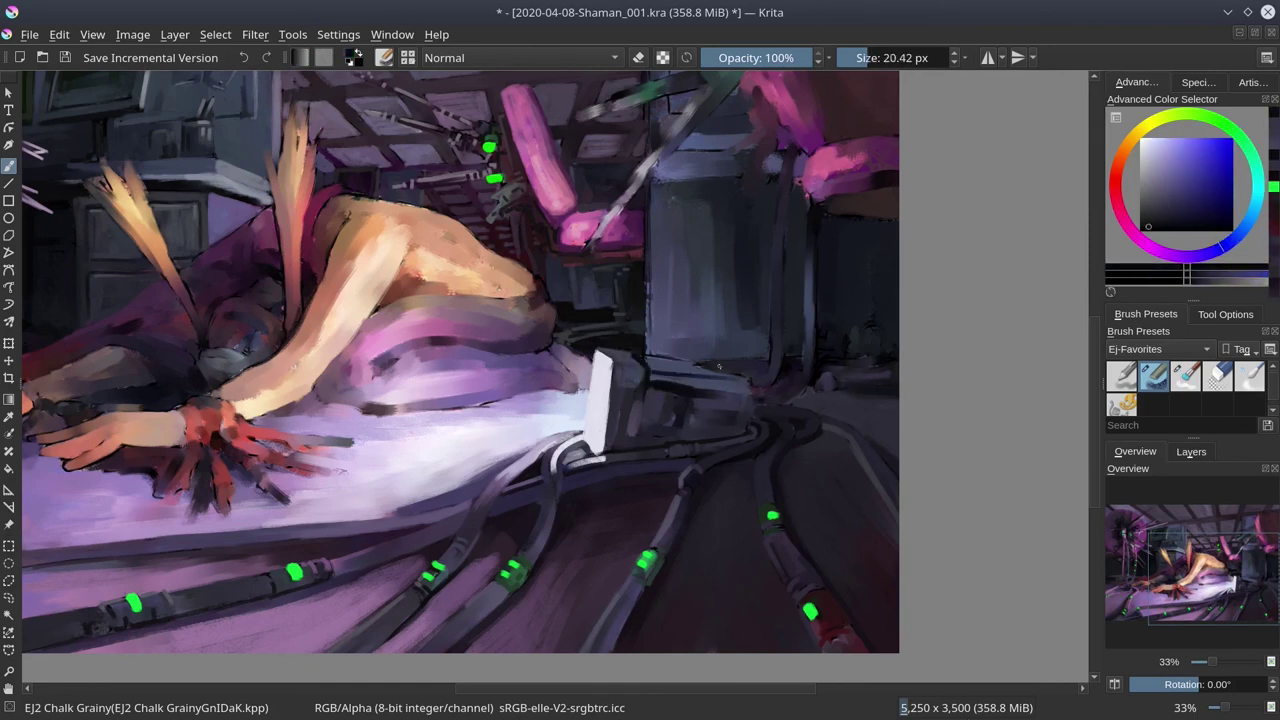
left_click(722, 430, "ctrl")
left_click_drag(680, 390, 748, 392)
left_click(690, 410, "ctrl")
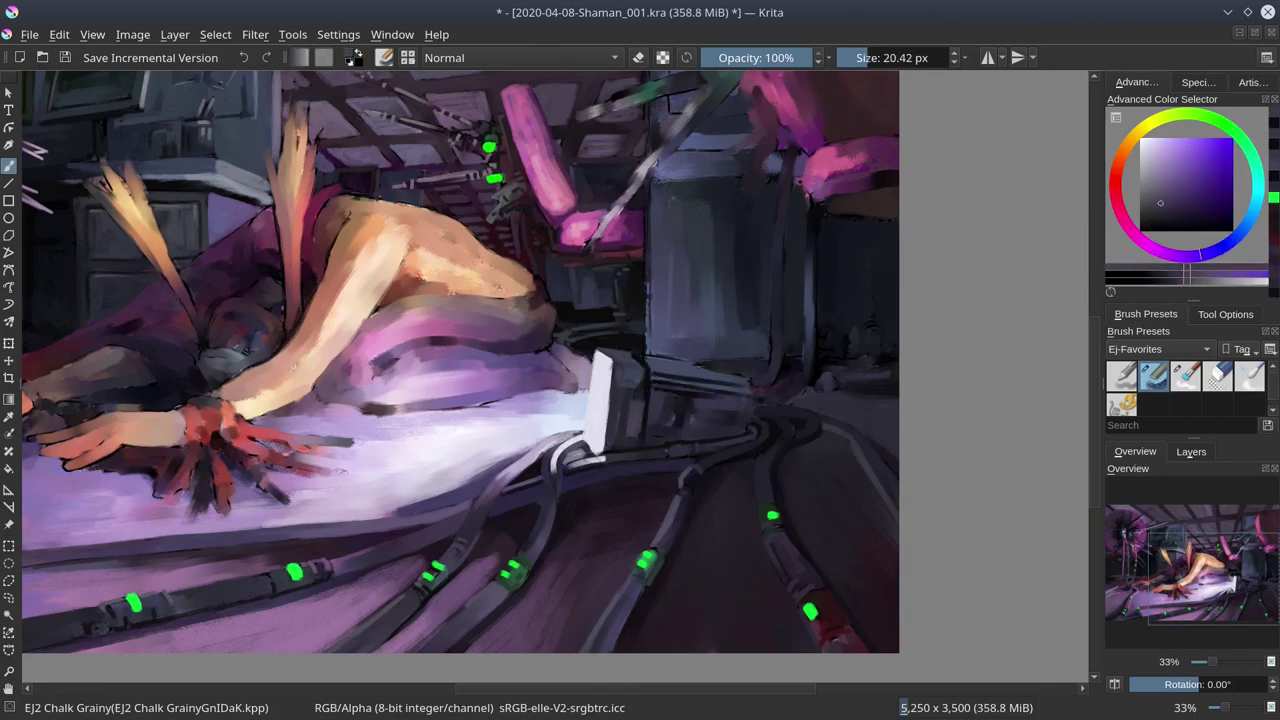
left_click(722, 456)
left_click(690, 410, "ctrl")
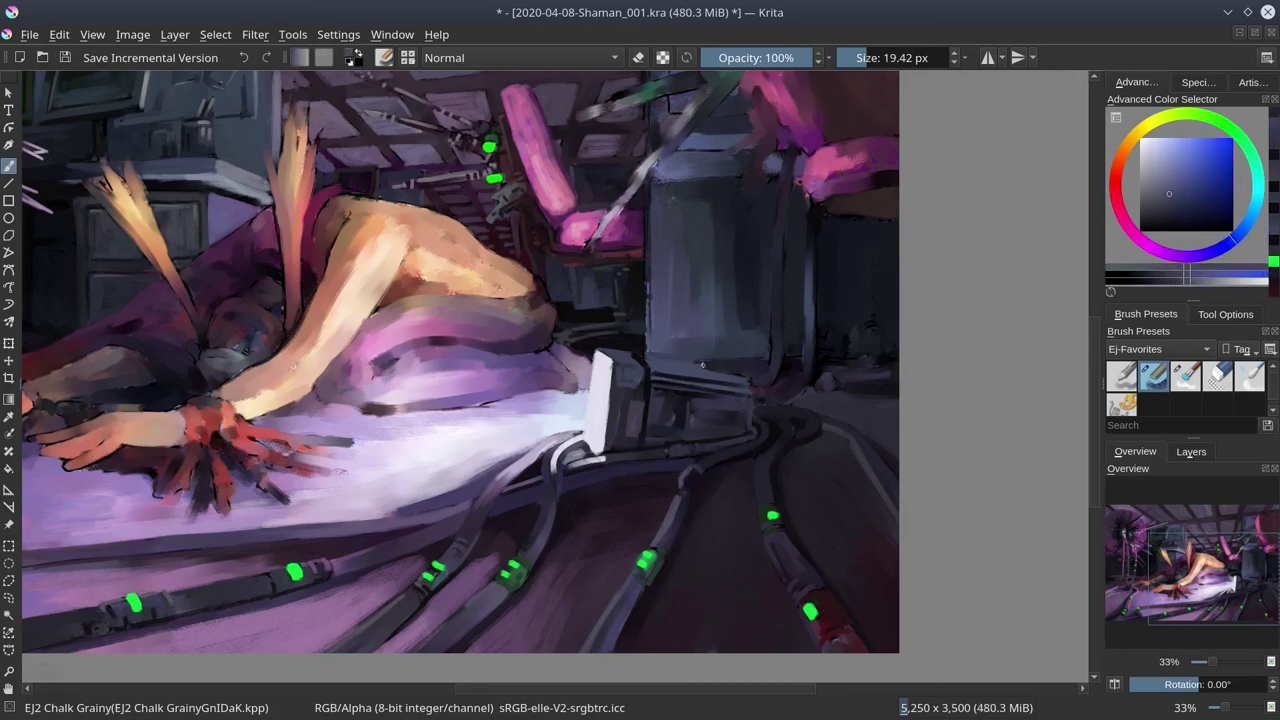
left_click_drag(702, 366, 752, 412)
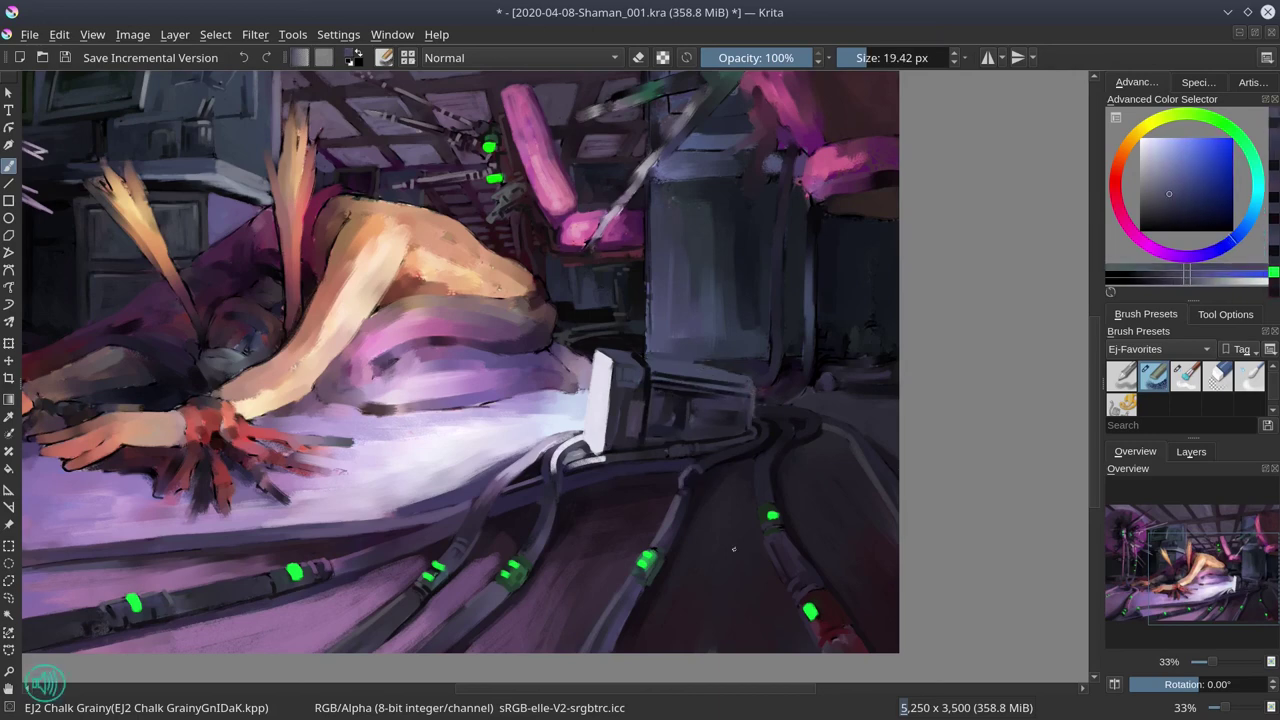
Mirror the view horizontally, save, and sketch light strokes on the left machinery.
key("m")
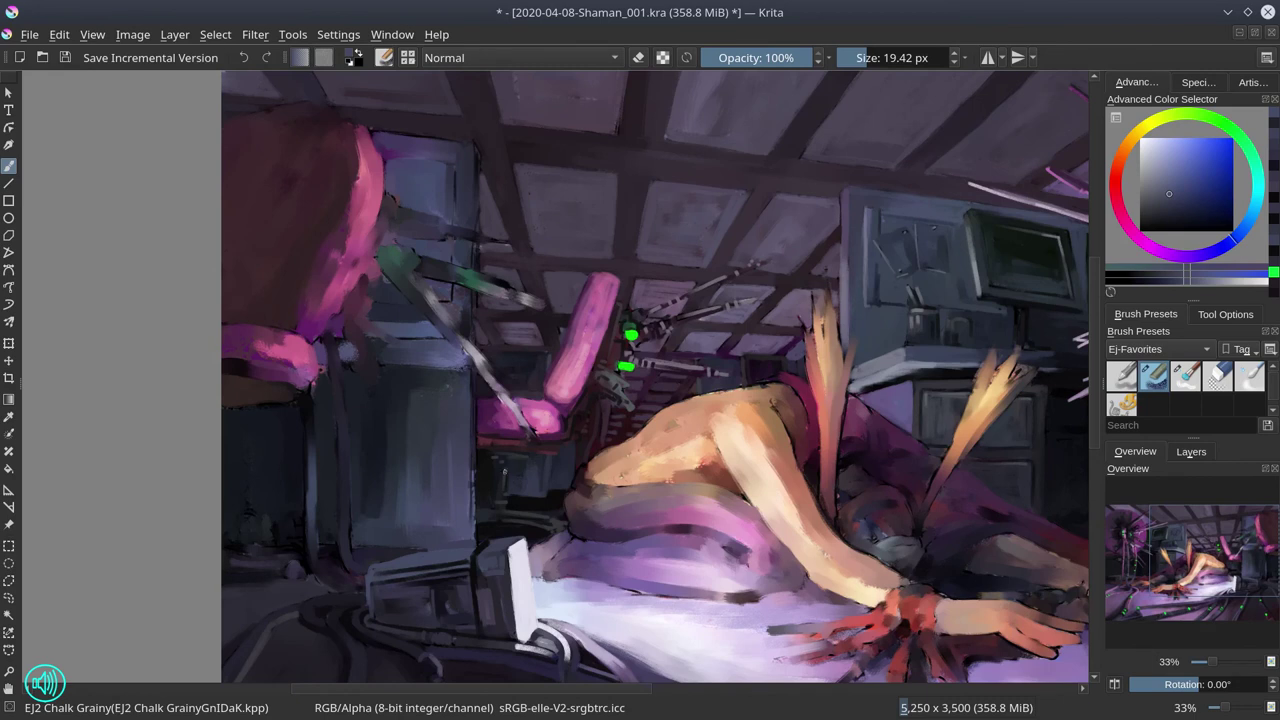
left_click(70, 60)
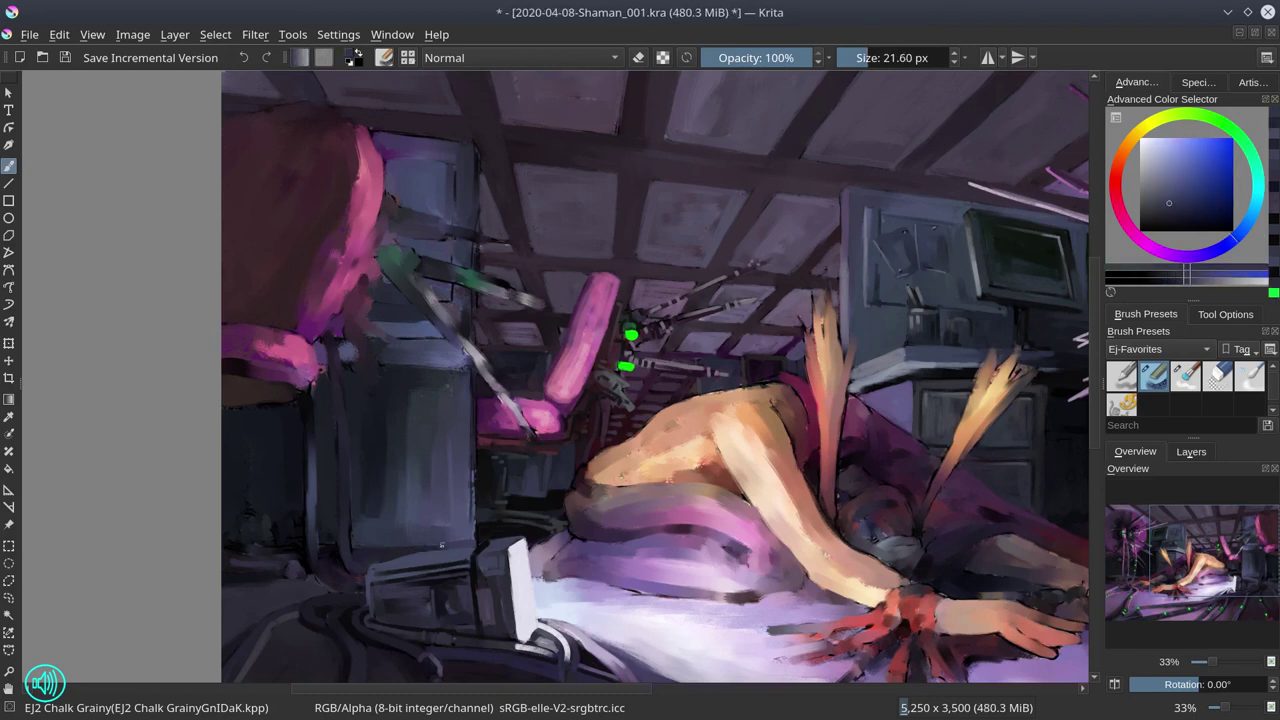
left_click_drag(476, 146, 478, 476)
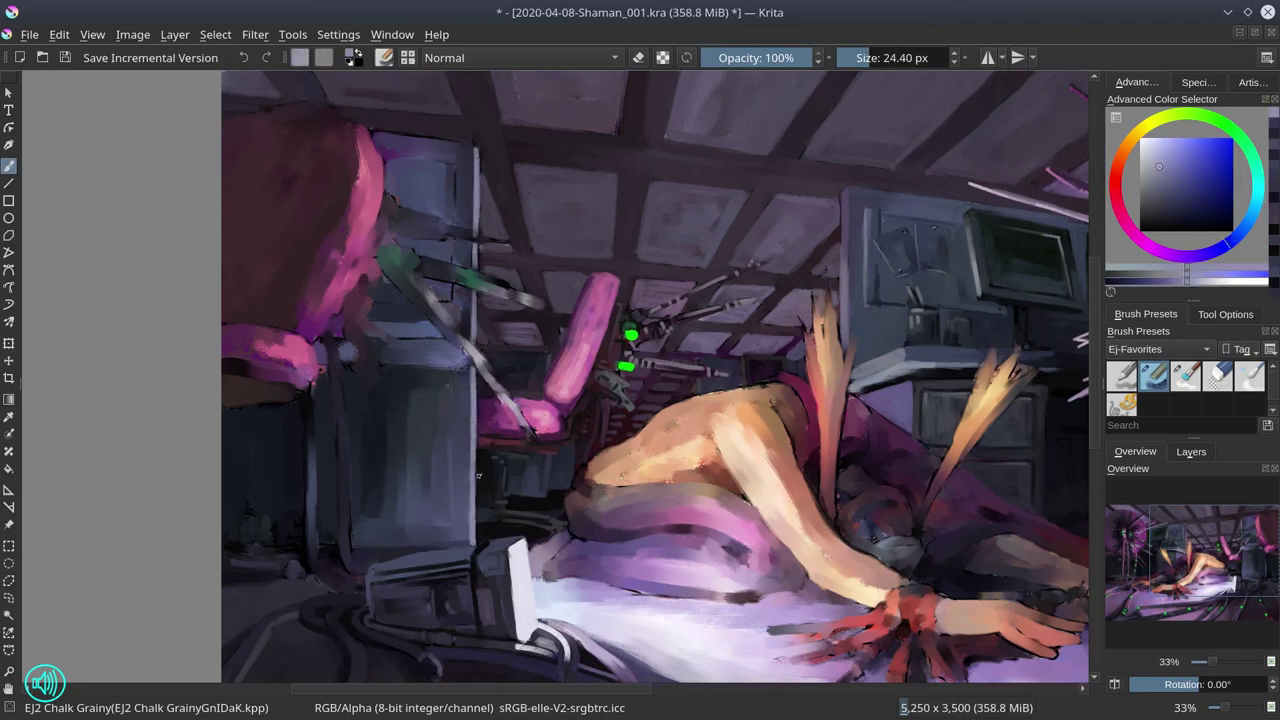
mouse_move(380, 367)
left_mouse_down()
mouse_move(366, 346)
mouse_move(318, 356)
left_mouse_up()
Sample darker blue-grey and muted magenta tones around the left machinery, resizing the brush.
left_click(260, 484, "ctrl")
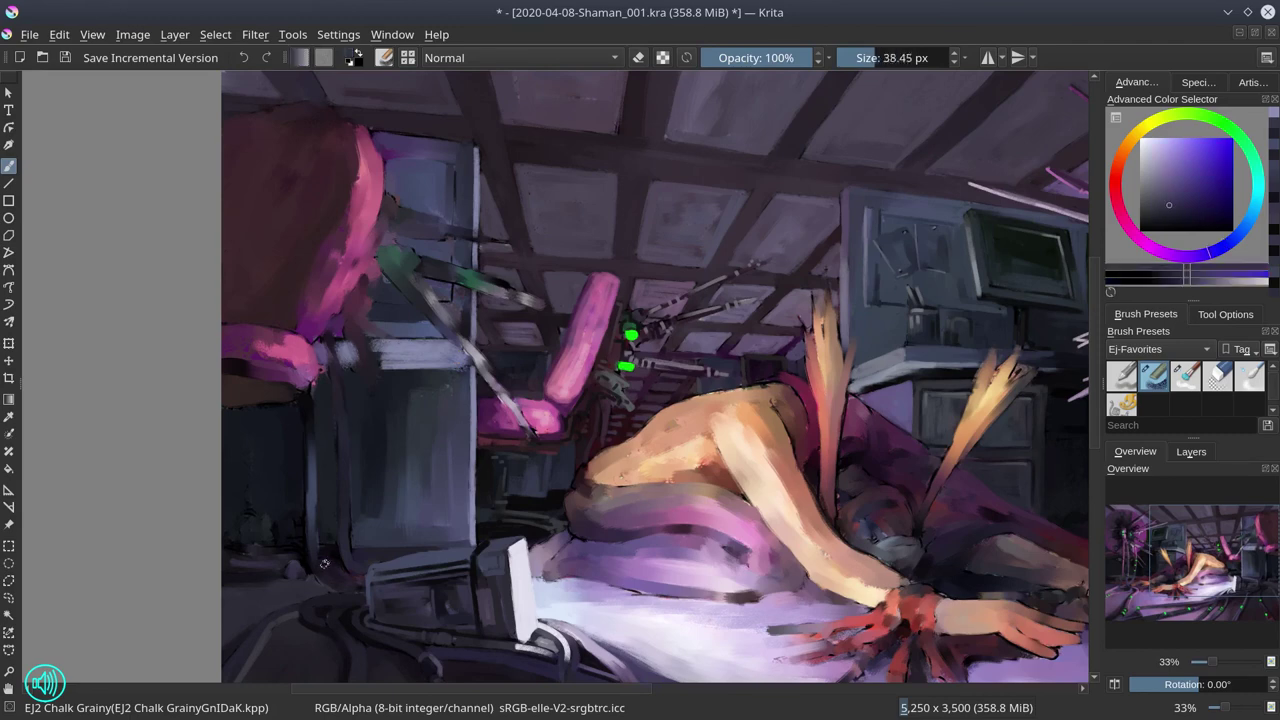
key("bracketright")
key("bracketright")
key("bracketright")
left_click_drag(296, 560, 286, 538)
left_click(300, 535, "ctrl")
key("bracketleft")
key("bracketleft")
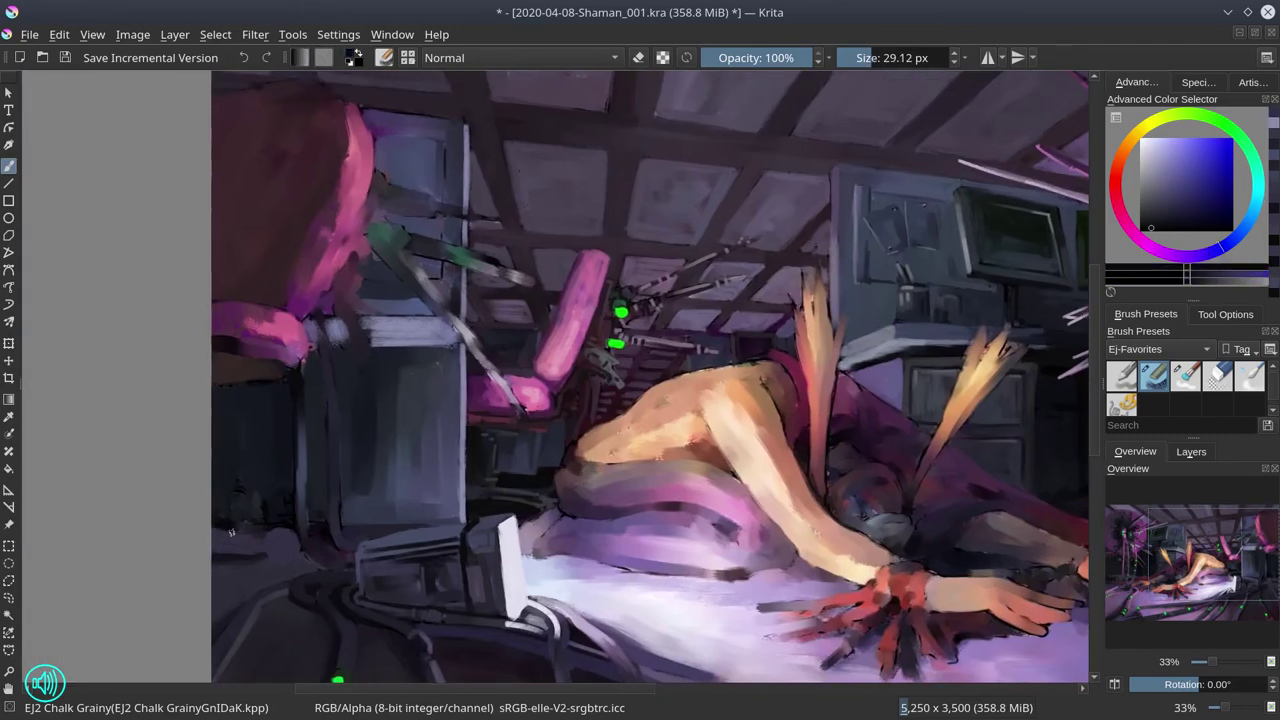
left_click(243, 510, "ctrl")
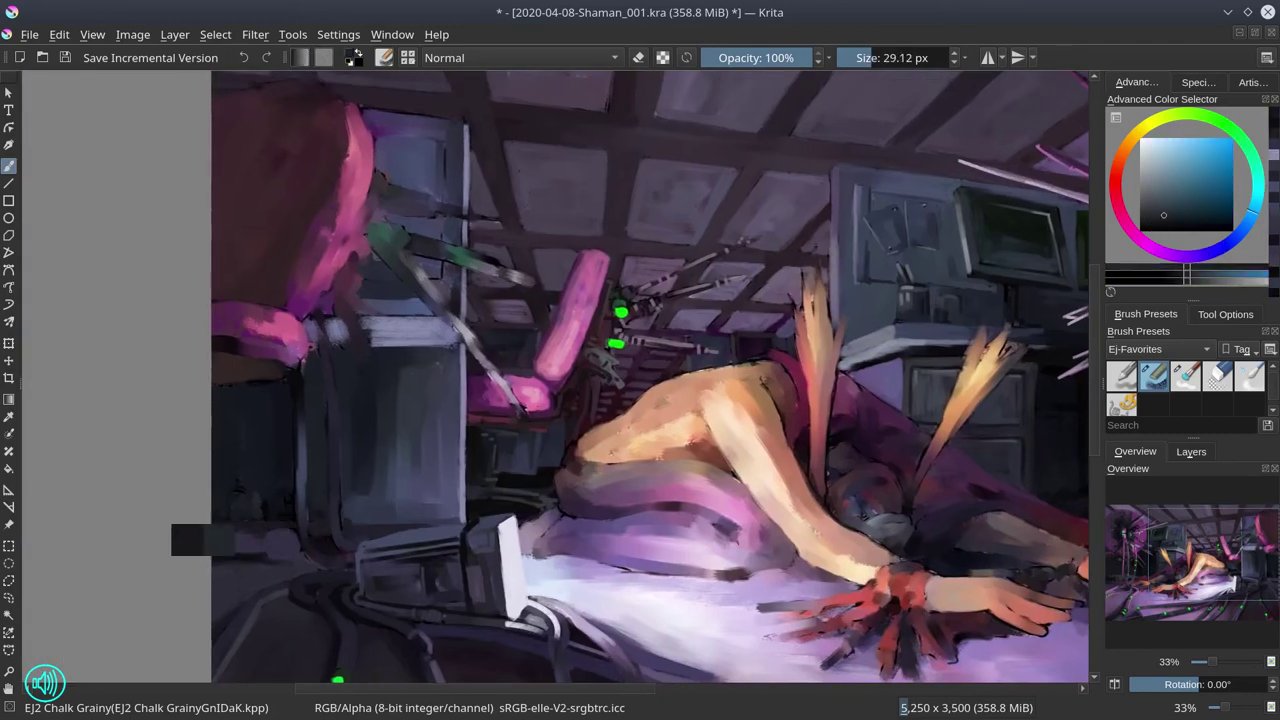
key("bracketleft")
left_click(265, 375, "ctrl")
Shrink the brush and sample bluish purples and dark blues from the machinery.
key("bracketright")
key("bracketright")
key("bracketright")
key("bracketleft")
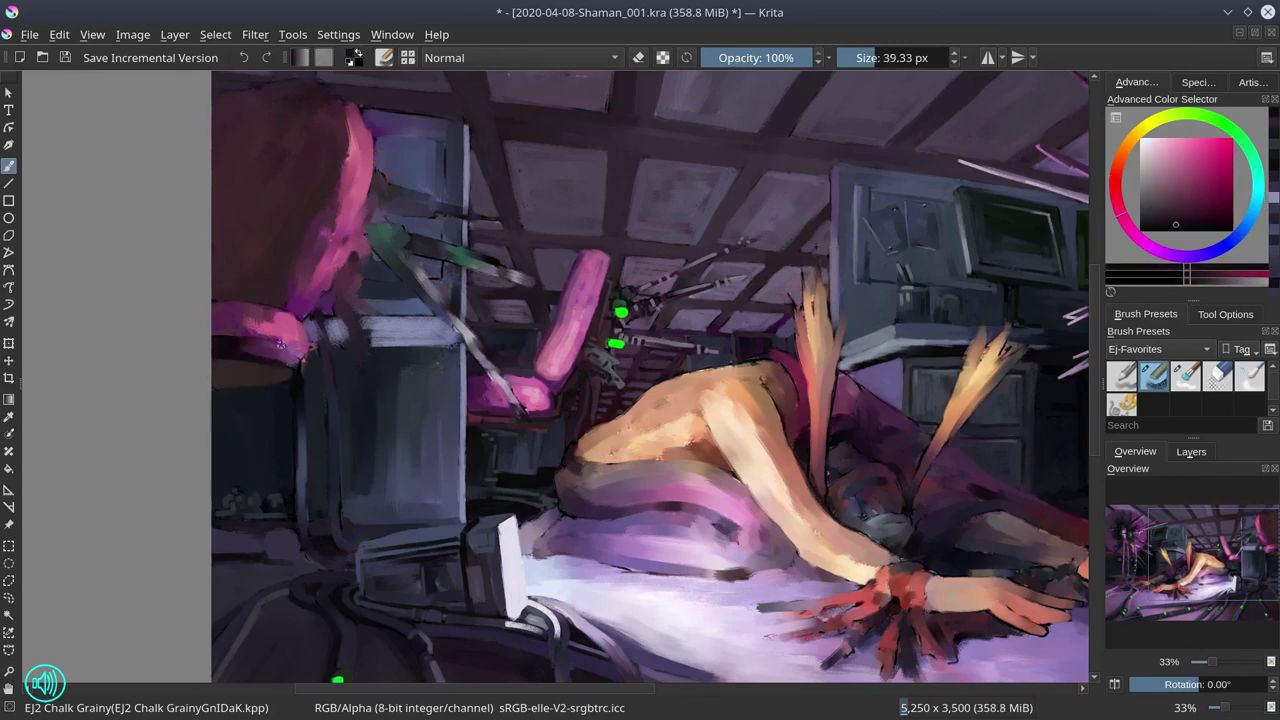
key("bracketleft")
left_click(300, 345, "ctrl")
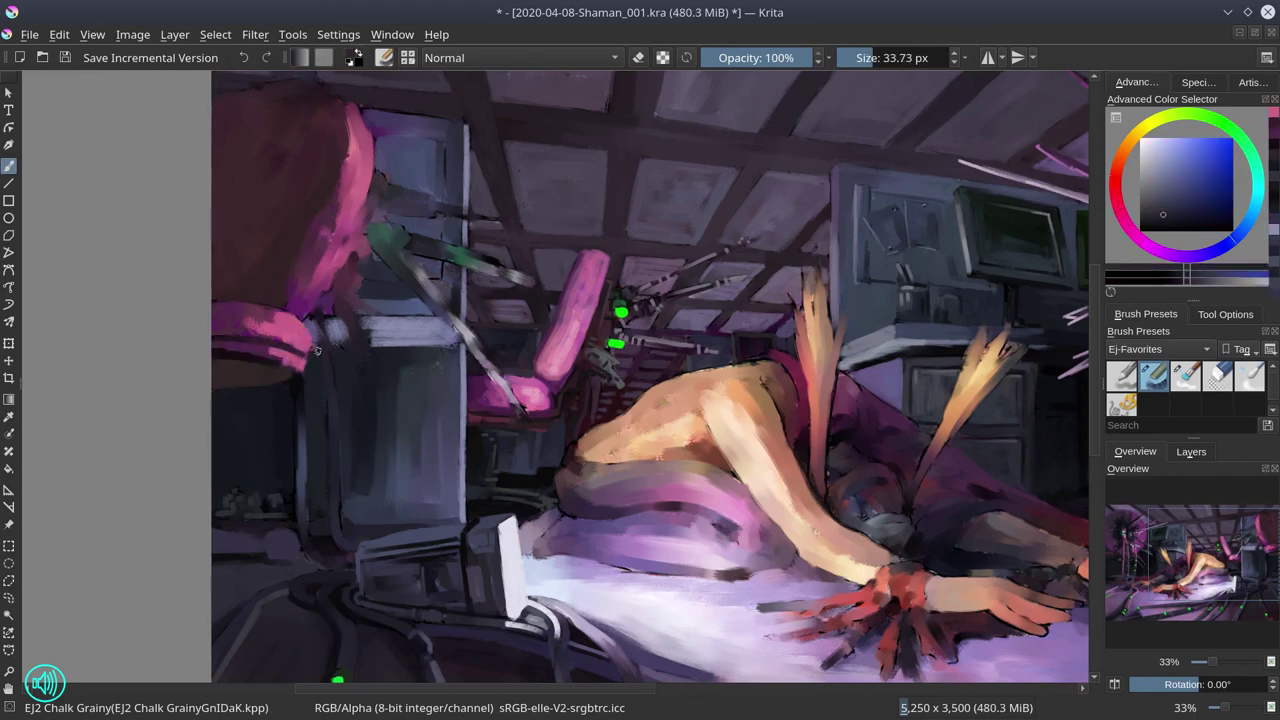
left_click(346, 345, "ctrl")
left_click(287, 543, "ctrl")
key("bracketleft")
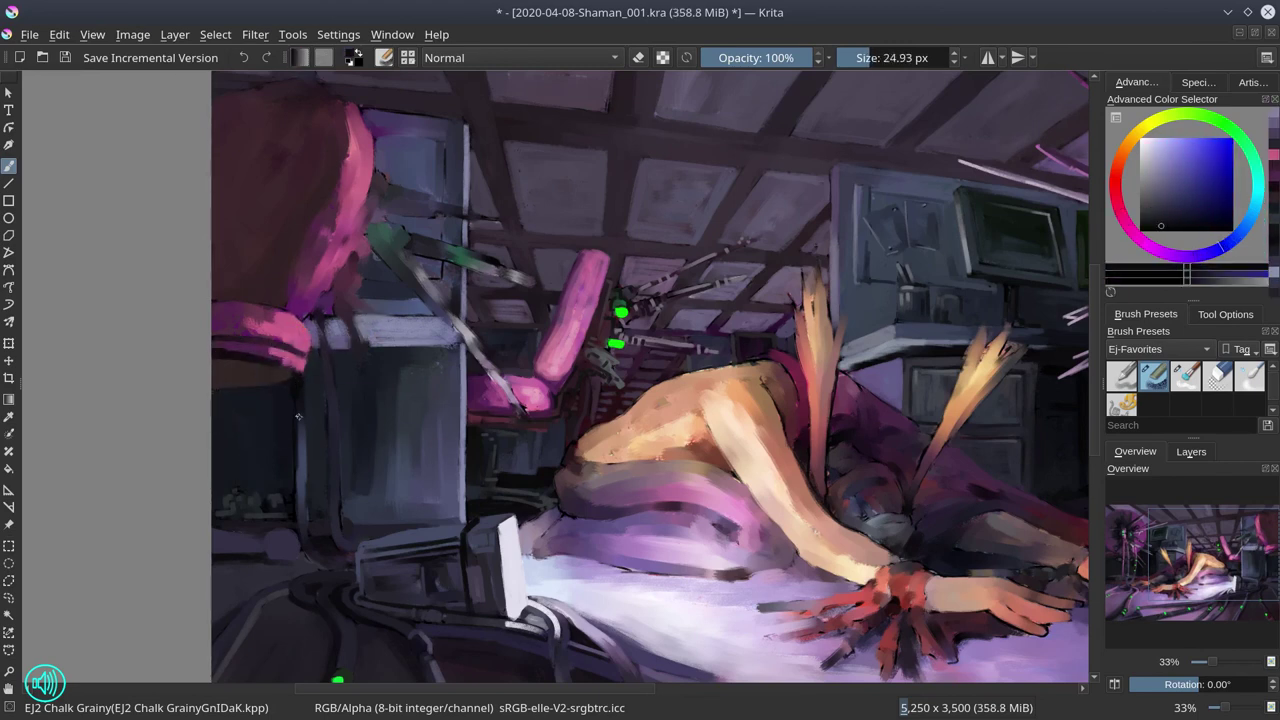
key("bracketleft")
left_click(290, 541, "ctrl")
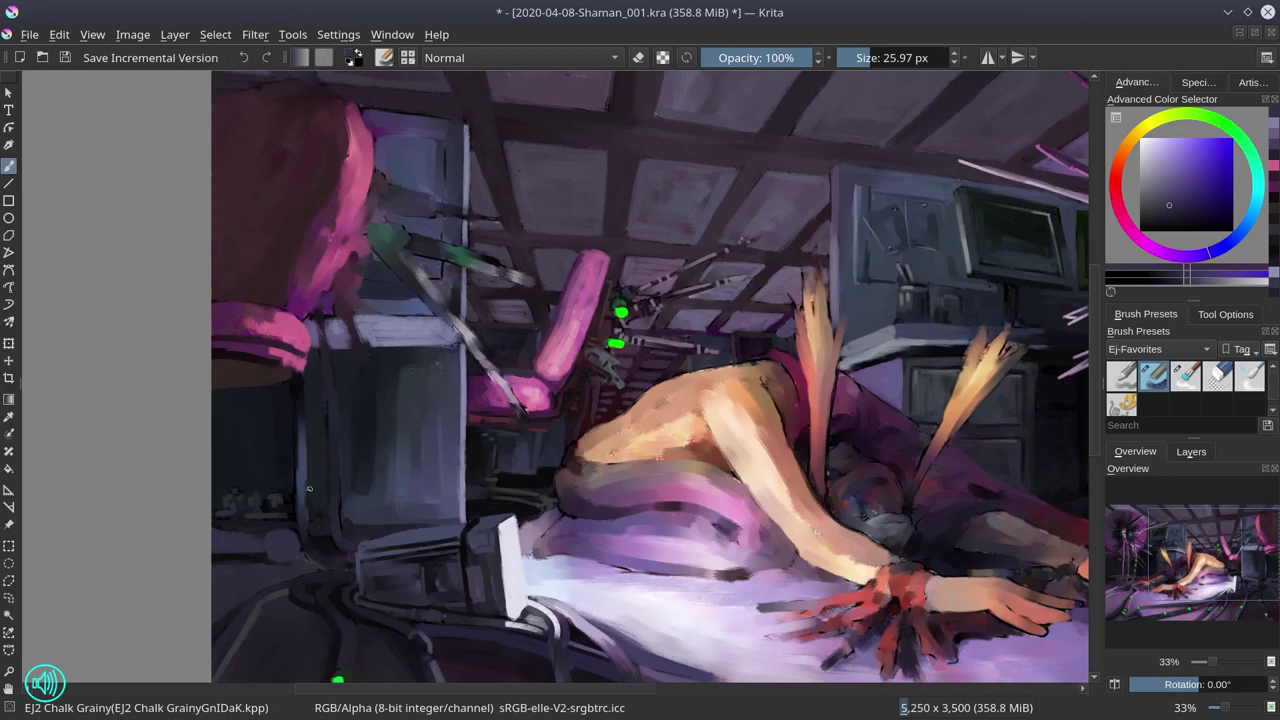
Paint light vertical blue-grey strokes along the left chair post.
left_click(274, 424, "ctrl")
left_click_drag(298, 410, 300, 518)
left_click_drag(300, 474, 304, 536)
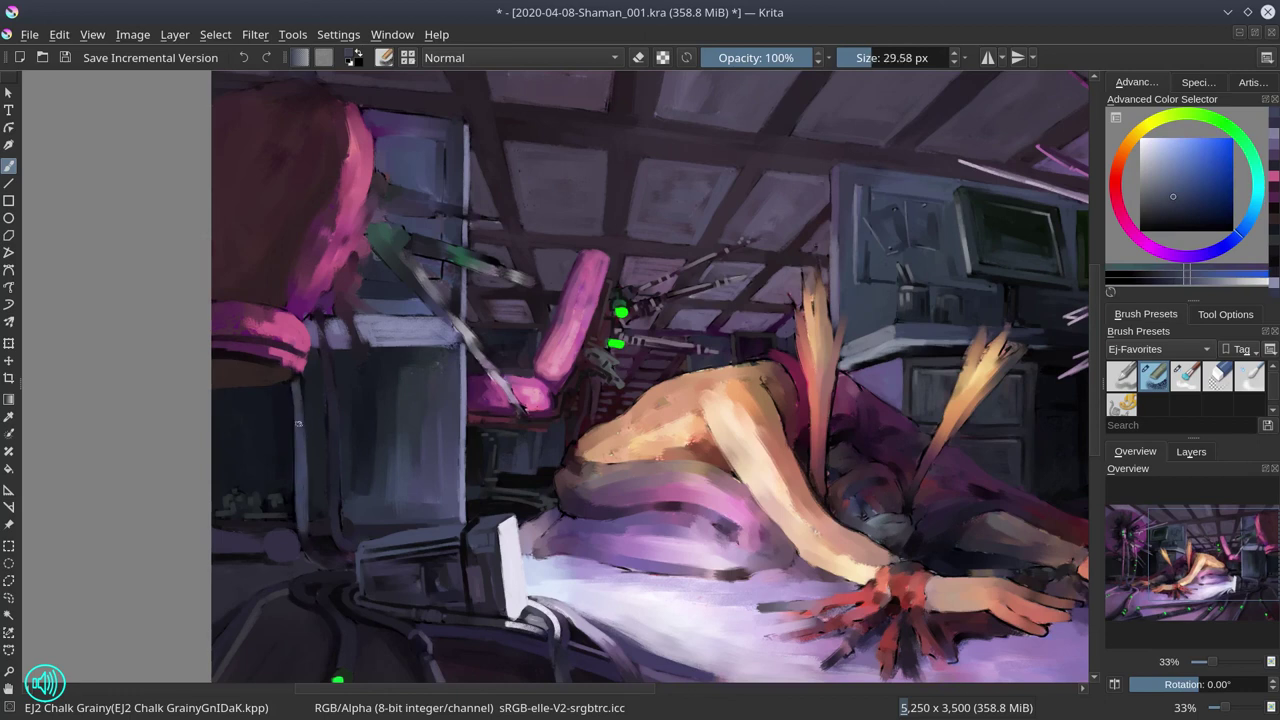
left_click_drag(298, 378, 320, 550)
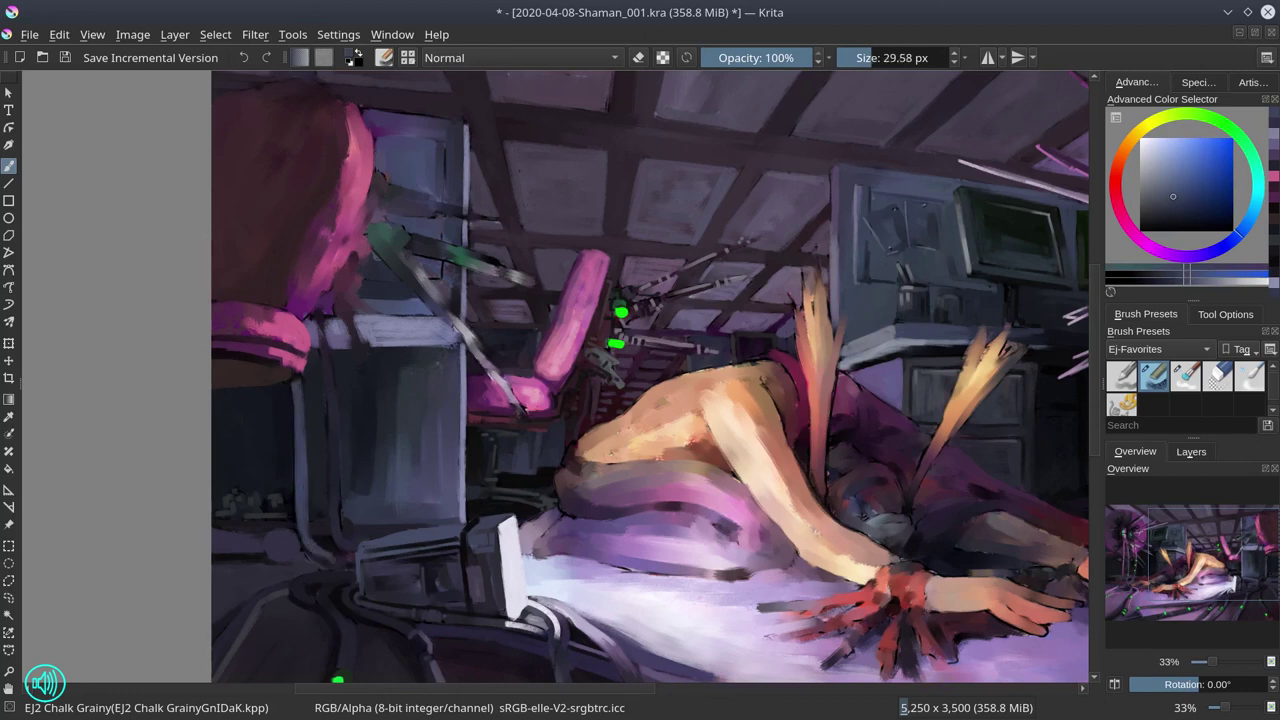
Sample blue-greys, darker blues and chair pink, resizing the brush between about 50 px and 31 px.
left_click(249, 537, "ctrl")
key("bracketright")
left_click(283, 555, "ctrl")
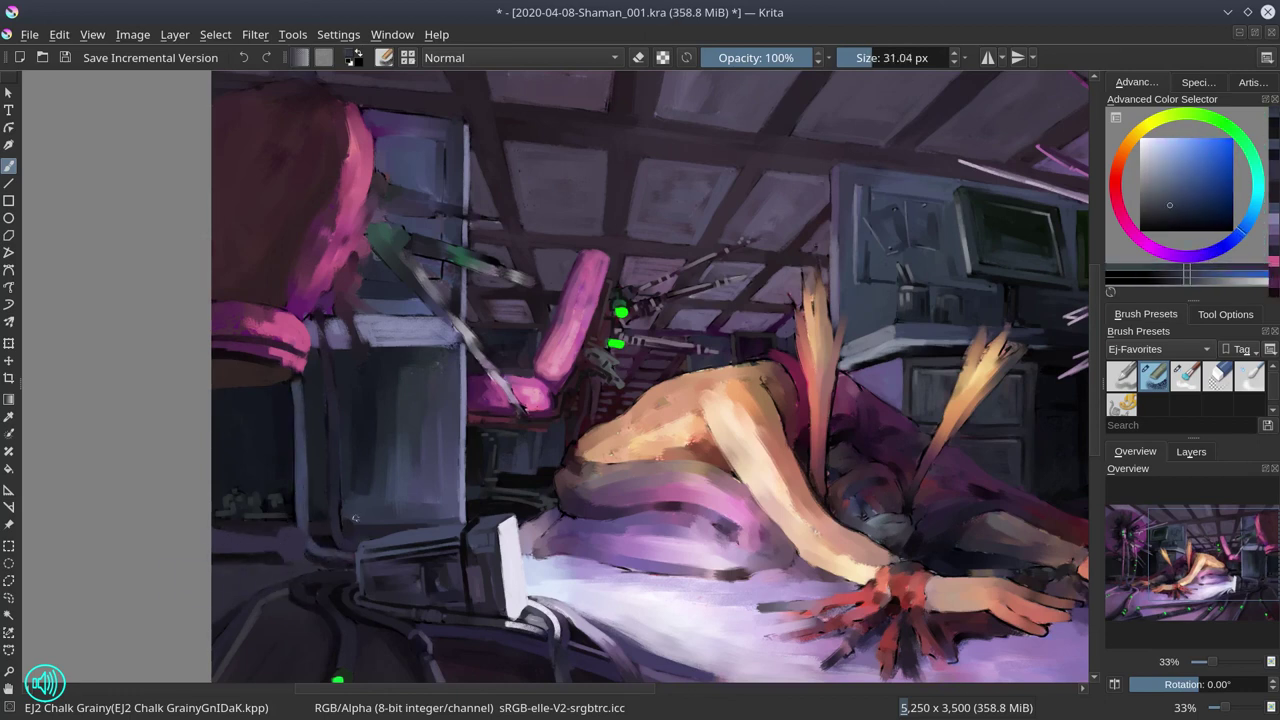
key("bracketright")
key("bracketright")
key("bracketright")
key("bracketright")
key("bracketright")
key("bracketright")
key("bracketright")
key("bracketright")
key("bracketright")
key("bracketright")
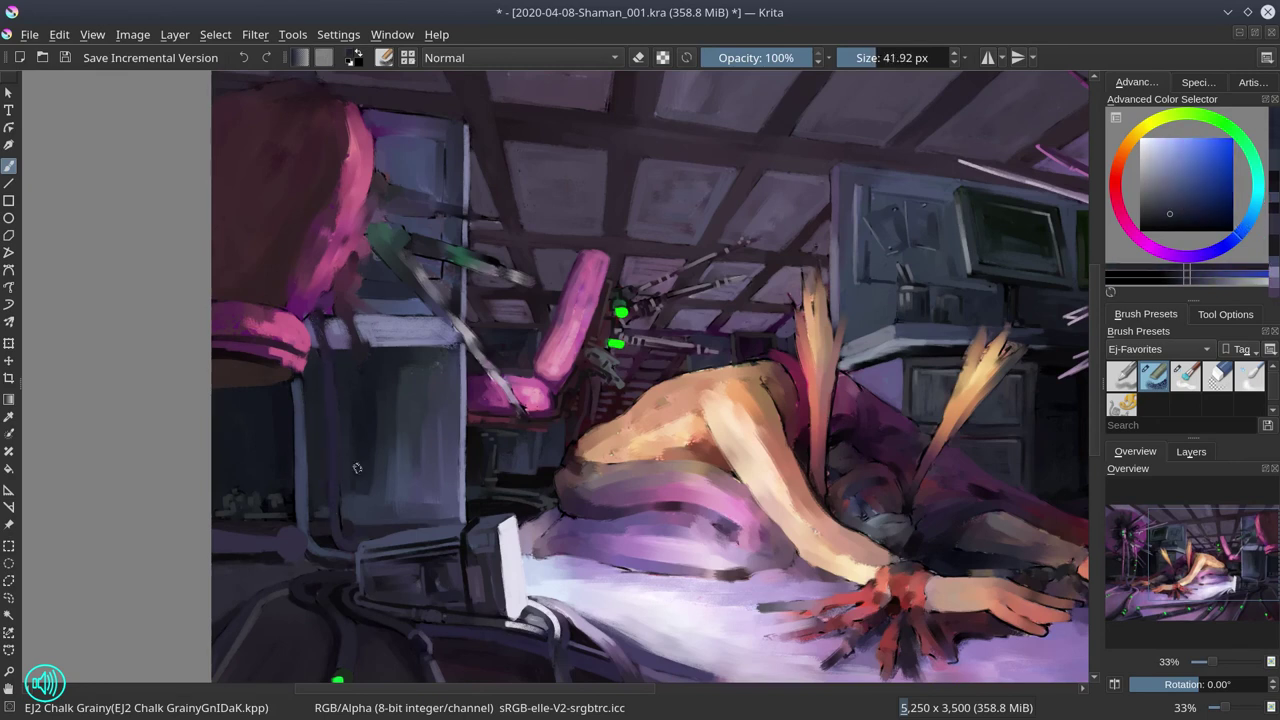
left_click(378, 462, "ctrl")
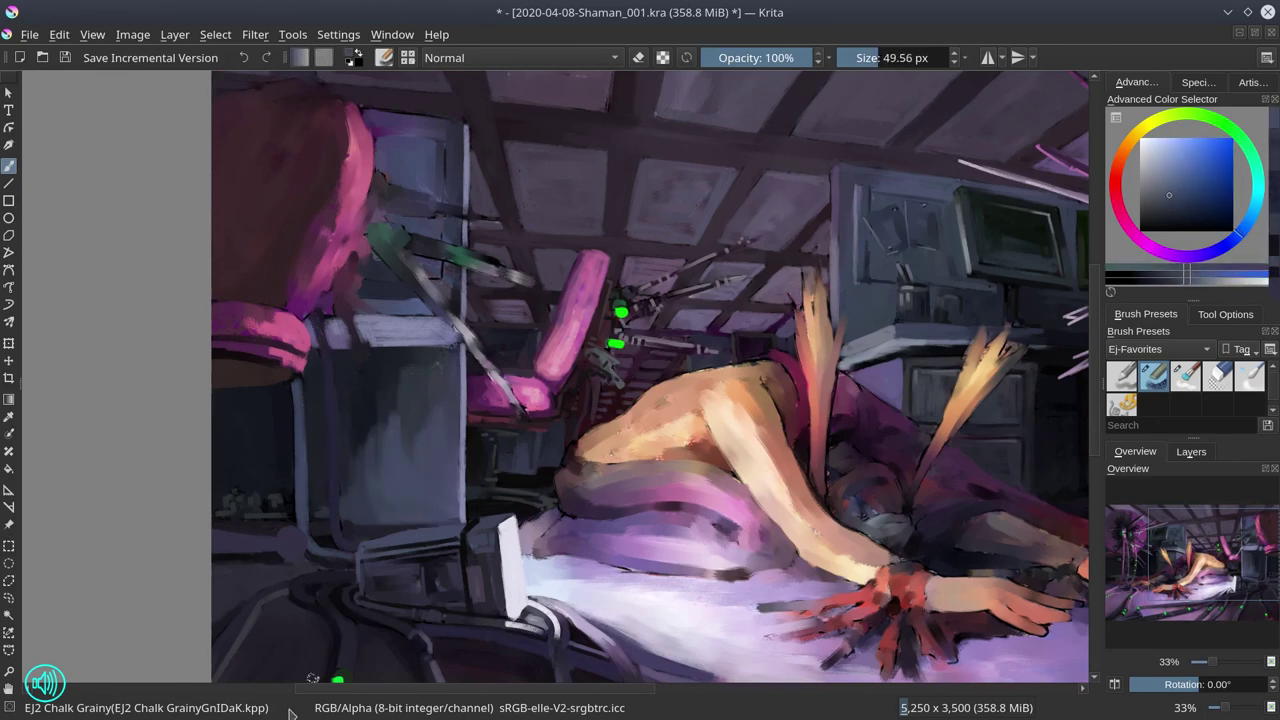
key("bracketright")
key("bracketright")
key("bracketright")
key("bracketright")
key("bracketright")
left_click(347, 371, "ctrl")
left_click(280, 385, "ctrl")
key("bracketleft")
key("bracketleft")
key("bracketleft")
key("bracketleft")
key("bracketleft")
key("bracketleft")
key("bracketleft")
key("bracketleft")
key("bracketleft")
key("bracketleft")
key("bracketleft")
key("bracketleft")
key("bracketleft")
key("bracketleft")
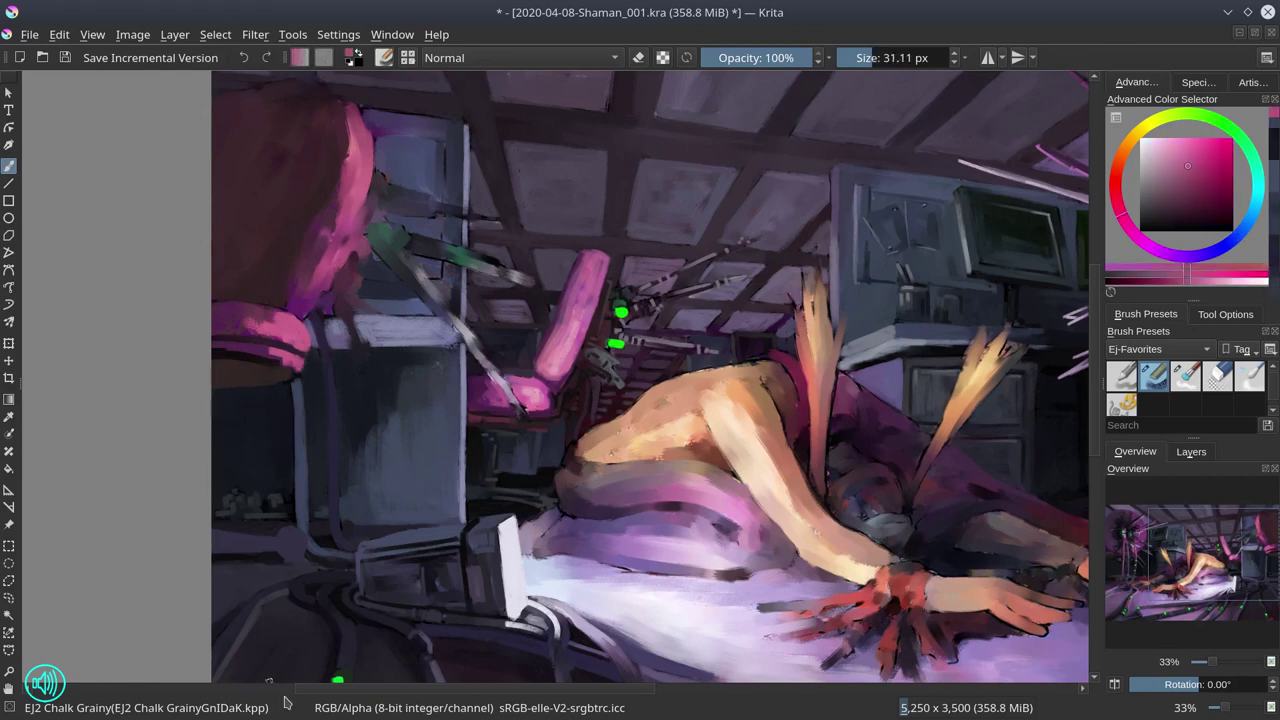
key("bracketleft")
key("bracketleft")
key("bracketleft")
key("bracketleft")
key("bracketleft")
key("bracketleft")
key("bracketleft")
key("bracketleft")
Move the view to the left chair and sample dark magentas, enlarging the brush to about 64 px.
left_click_drag(331, 86, 304, 204)
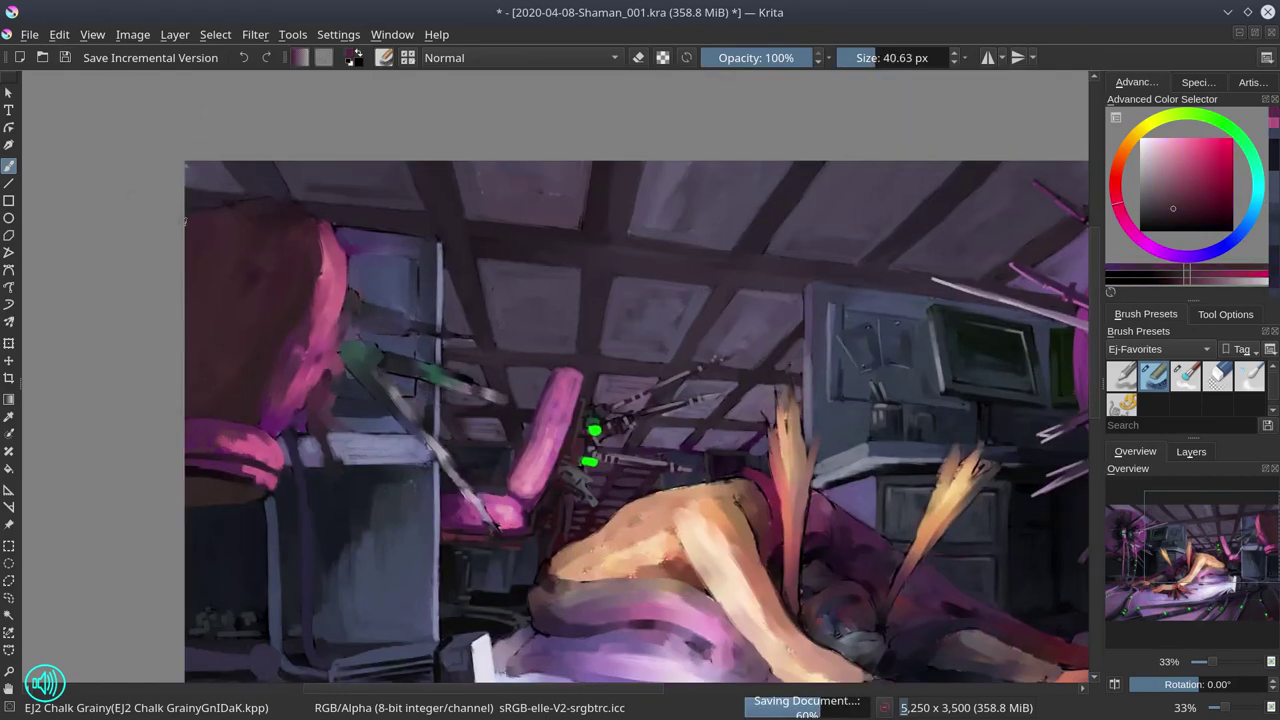
left_click(304, 204, "ctrl")
left_click(330, 224, "ctrl")
key("bracketright")
key("bracketright")
key("bracketright")
key("bracketright")
key("bracketright")
key("bracketright")
key("bracketright")
key("bracketright")
key("bracketright")
key("bracketright")
key("bracketright")
key("bracketright")
key("bracketright")
key("bracketright")
key("bracketright")
key("bracketright")
key("bracketright")
key("bracketright")
key("bracketright")
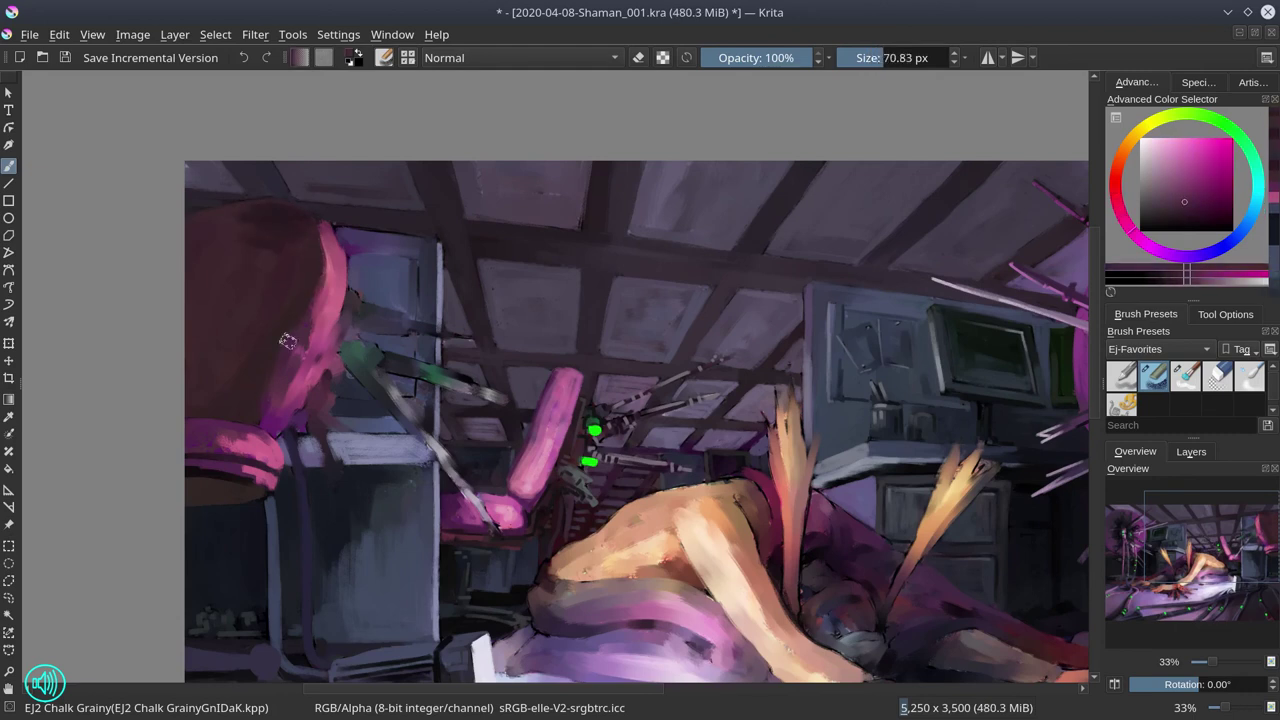
key("bracketleft")
key("bracketleft")
key("bracketleft")
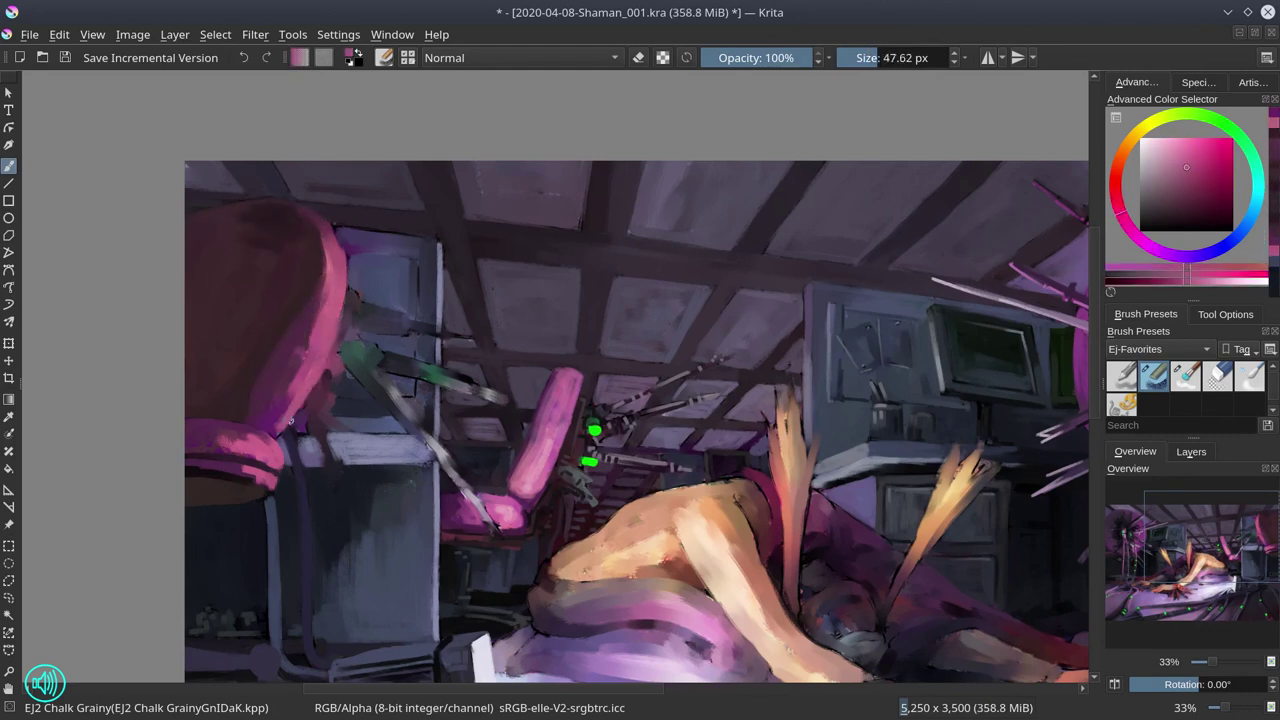
key("bracketleft")
key("bracketleft")
key("bracketleft")
key("bracketleft")
key("bracketleft")
key("bracketleft")
left_click(254, 392, "ctrl")
left_click(297, 292, "ctrl")
left_click(280, 633, "ctrl")
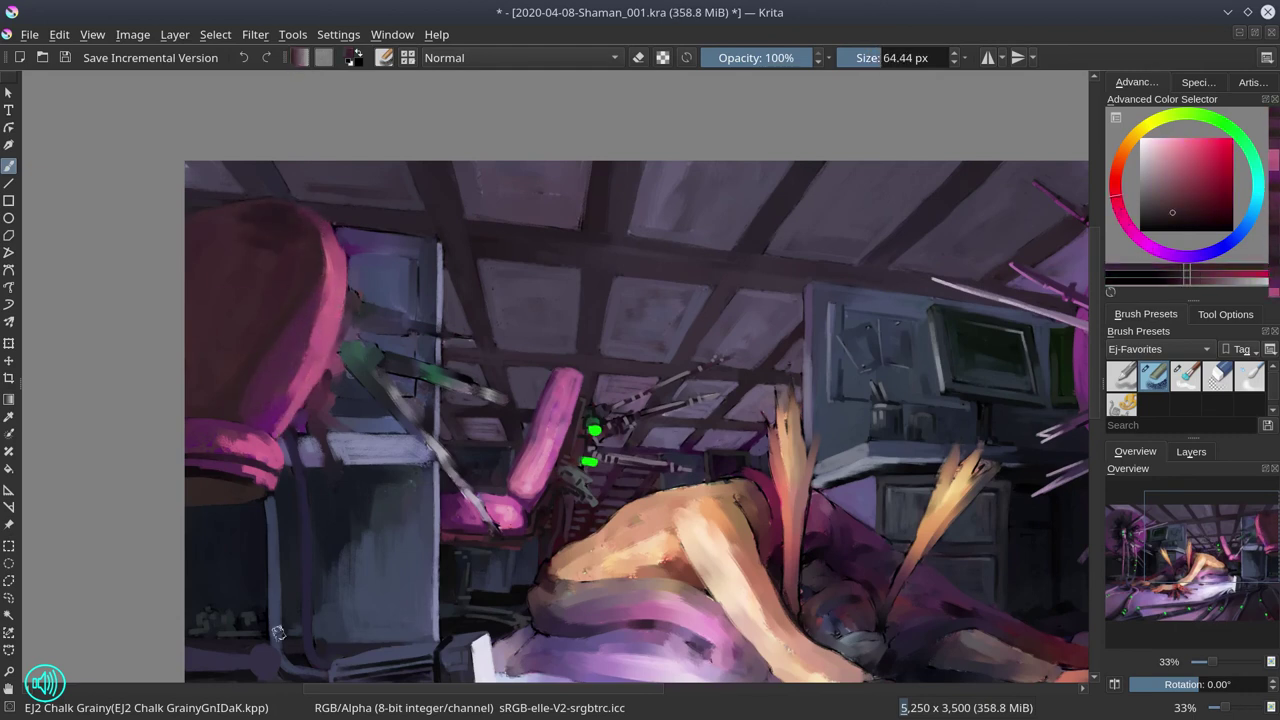
key("bracketright")
key("bracketright")
key("bracketright")
key("bracketright")
key("bracketright")
key("bracketright")
key("bracketright")
key("bracketright")
key("bracketright")
key("bracketright")
key("bracketright")
Sample a dark bluish grey from the machinery with the brush at about 18 px.
left_click(349, 214, "ctrl")
key("bracketleft")
key("bracketleft")
key("bracketleft")
key("bracketleft")
key("bracketleft")
key("bracketleft")
key("bracketleft")
key("bracketleft")
key("bracketleft")
key("bracketleft")
key("bracketleft")
key("bracketleft")
key("bracketleft")
key("bracketleft")
key("bracketleft")
key("bracketleft")
key("bracketleft")
key("bracketleft")
key("bracketleft")
key("bracketleft")
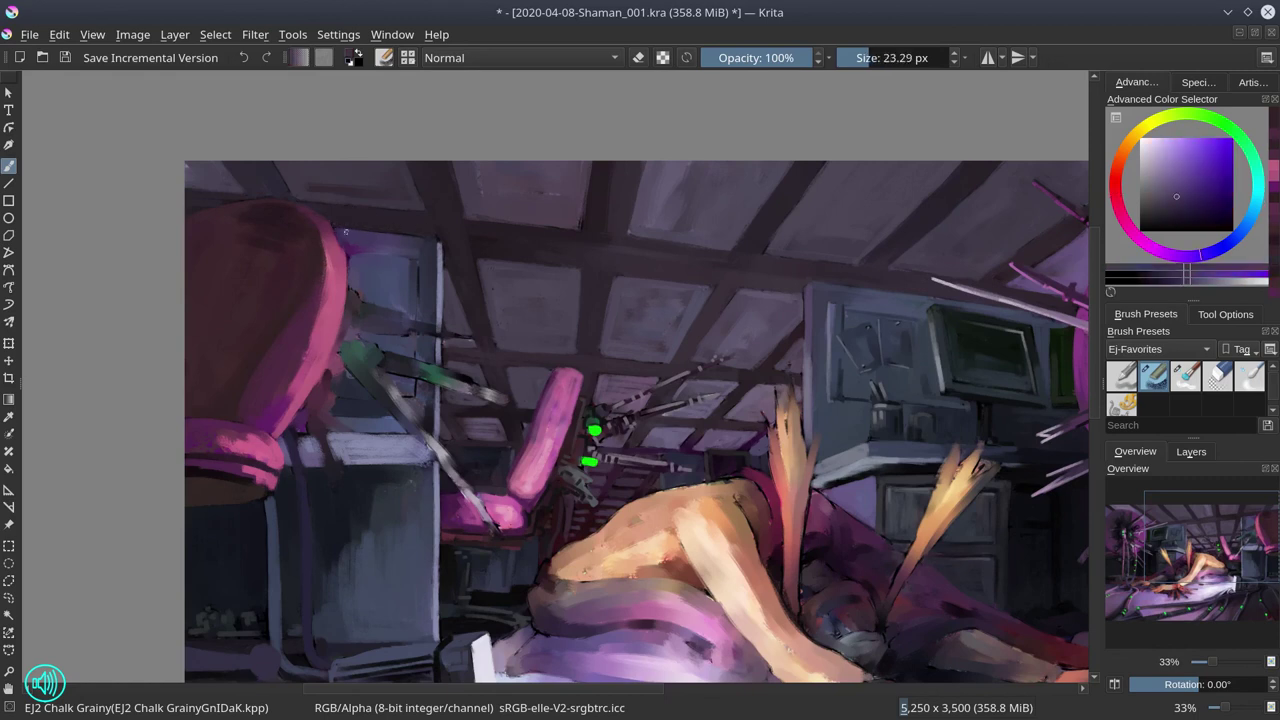
left_click(443, 241, "ctrl")
left_click(443, 241, "ctrl")
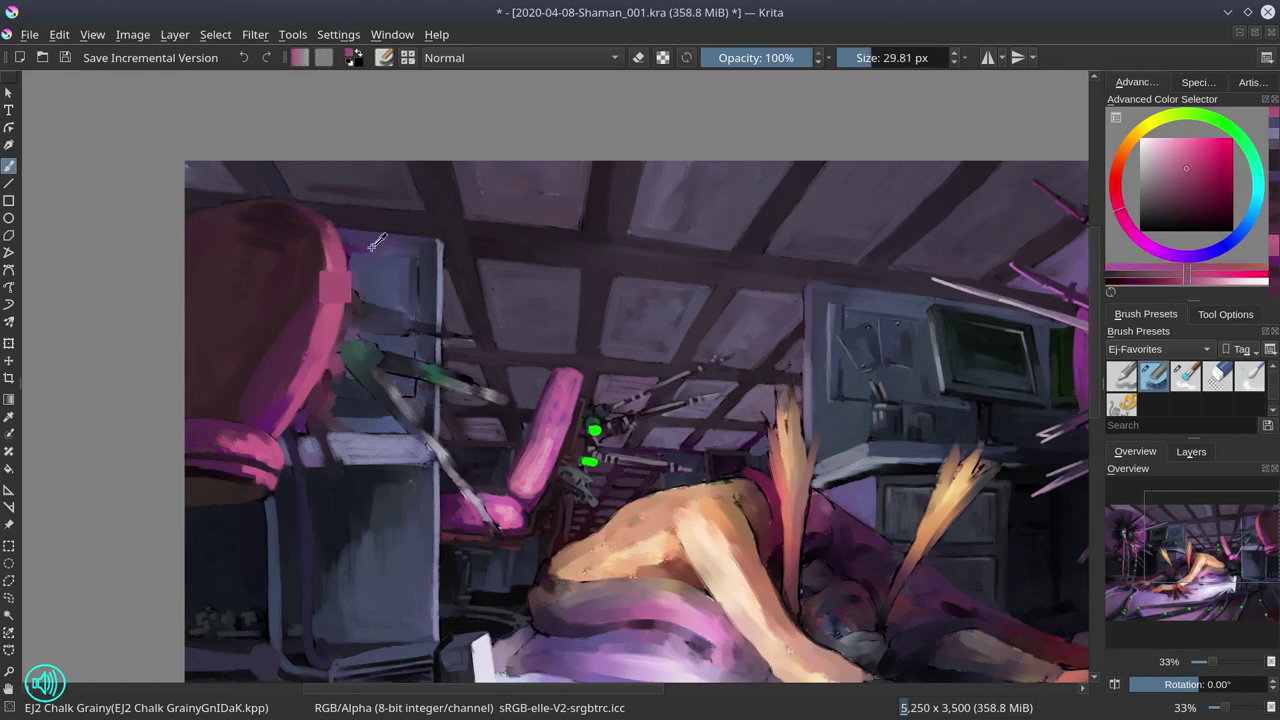
key("bracketright")
Paint short light strokes on the machinery, then pick darker arm tones with a 21 px brush.
mouse_move(340, 399)
left_mouse_down()
mouse_move(376, 397)
mouse_move(398, 414)
left_mouse_up()
left_click(360, 412, "ctrl")
key("bracketright")
key("bracketright")
key("bracketright")
key("bracketright")
key("bracketright")
key("bracketright")
key("bracketright")
key("bracketright")
key("bracketright")
key("bracketright")
key("bracketright")
key("bracketright")
key("bracketright")
key("bracketright")
key("bracketright")
left_click(370, 414, "ctrl")
key("bracketleft")
key("bracketleft")
key("bracketleft")
key("bracketleft")
key("bracketleft")
key("bracketleft")
left_click(420, 460, "ctrl")
left_click(426, 467, "ctrl")
left_click(426, 467, "ctrl")
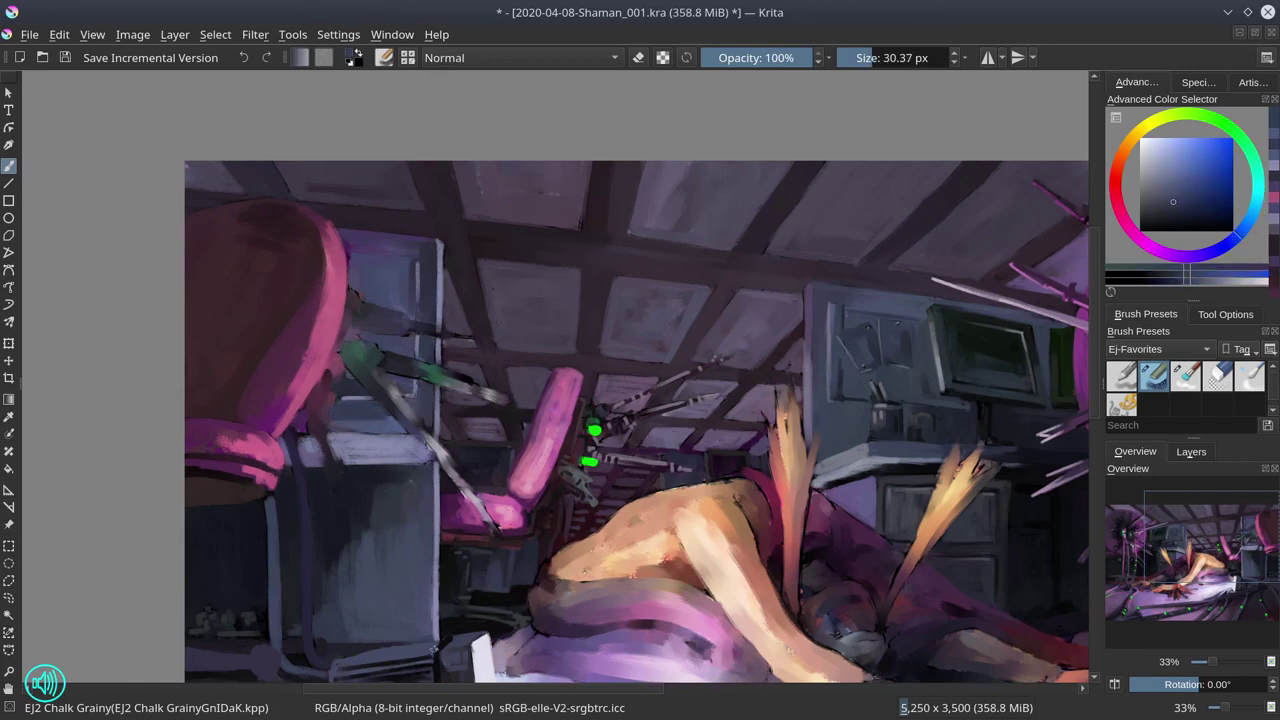
left_click(380, 340, "ctrl")
key("bracketleft")
key("bracketleft")
key("bracketleft")
key("bracketleft")
key("bracketleft")
key("bracketleft")
key("bracketleft")
key("bracketleft")
Lay dark detail strokes across the mechanical arms and machinery beside the chair.
mouse_move(356, 310)
left_mouse_down()
mouse_move(360, 344)
mouse_move(404, 320)
left_mouse_up()
left_click_drag(360, 340, 390, 392)
mouse_move(330, 384)
left_mouse_down()
mouse_move(308, 428)
mouse_move(312, 506)
left_mouse_up()
left_click_drag(326, 430, 324, 492)
left_click_drag(380, 396, 442, 462)
left_click_drag(388, 350, 418, 364)
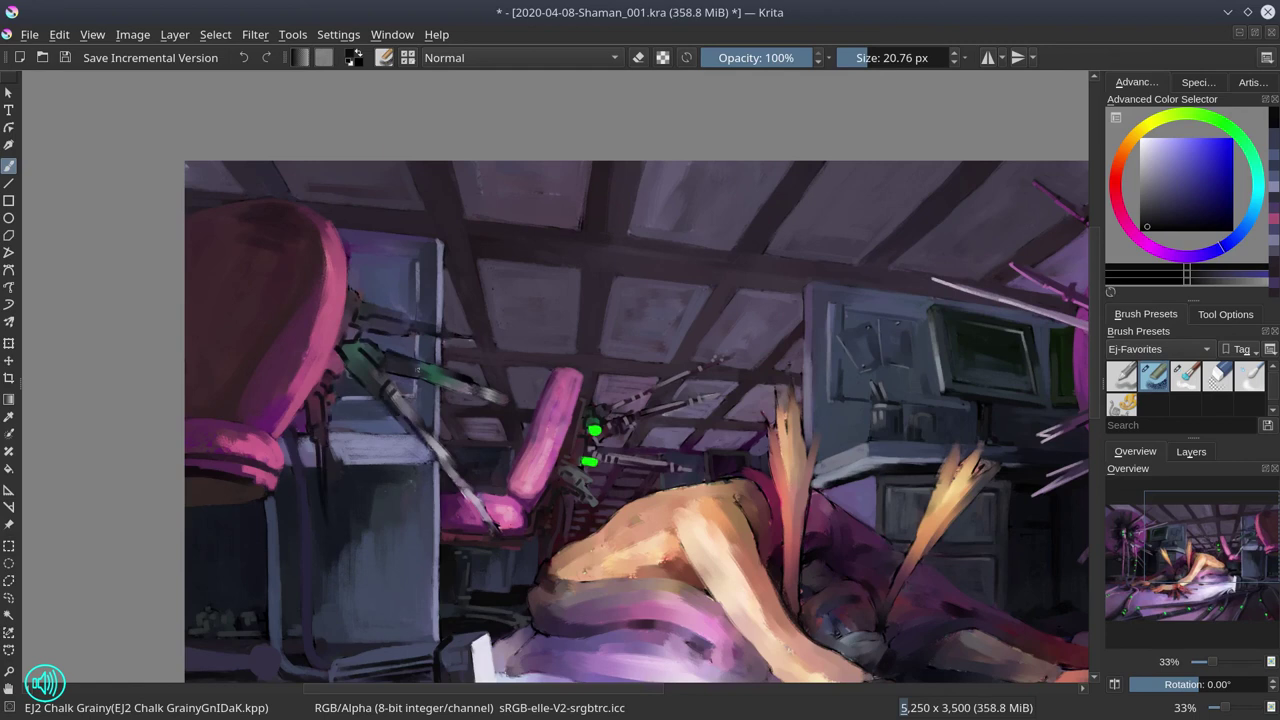
Pick a lighter purple from the painting and save the file.
left_click(517, 404, "ctrl")
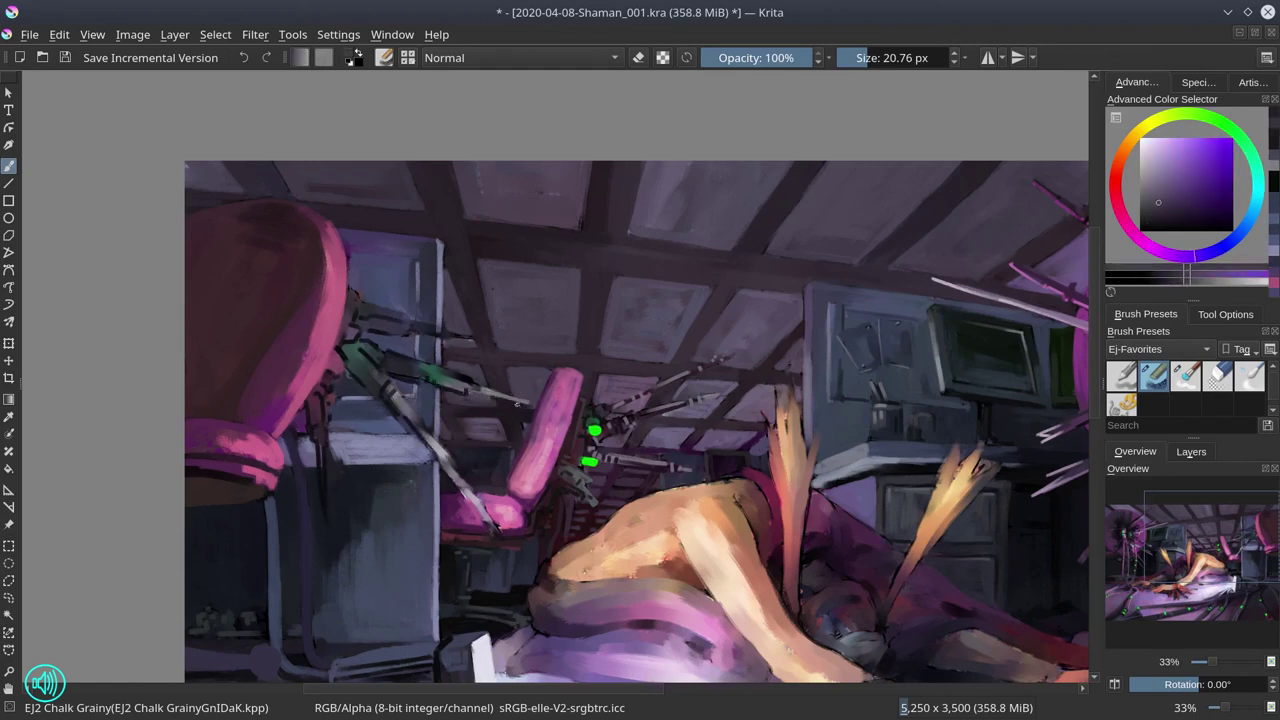
mouse_move(517, 404)
left_mouse_down()
mouse_move(422, 424)
mouse_move(497, 533)
mouse_move(410, 568)
mouse_move(330, 330)
mouse_move(316, 400)
mouse_move(446, 439)
mouse_move(303, 460)
mouse_move(303, 484)
mouse_move(320, 420)
mouse_move(389, 382)
mouse_move(399, 315)
mouse_move(356, 359)
mouse_move(392, 463)
mouse_move(408, 379)
mouse_move(459, 336)
mouse_move(367, 207)
left_mouse_up()
left_click(65, 58)
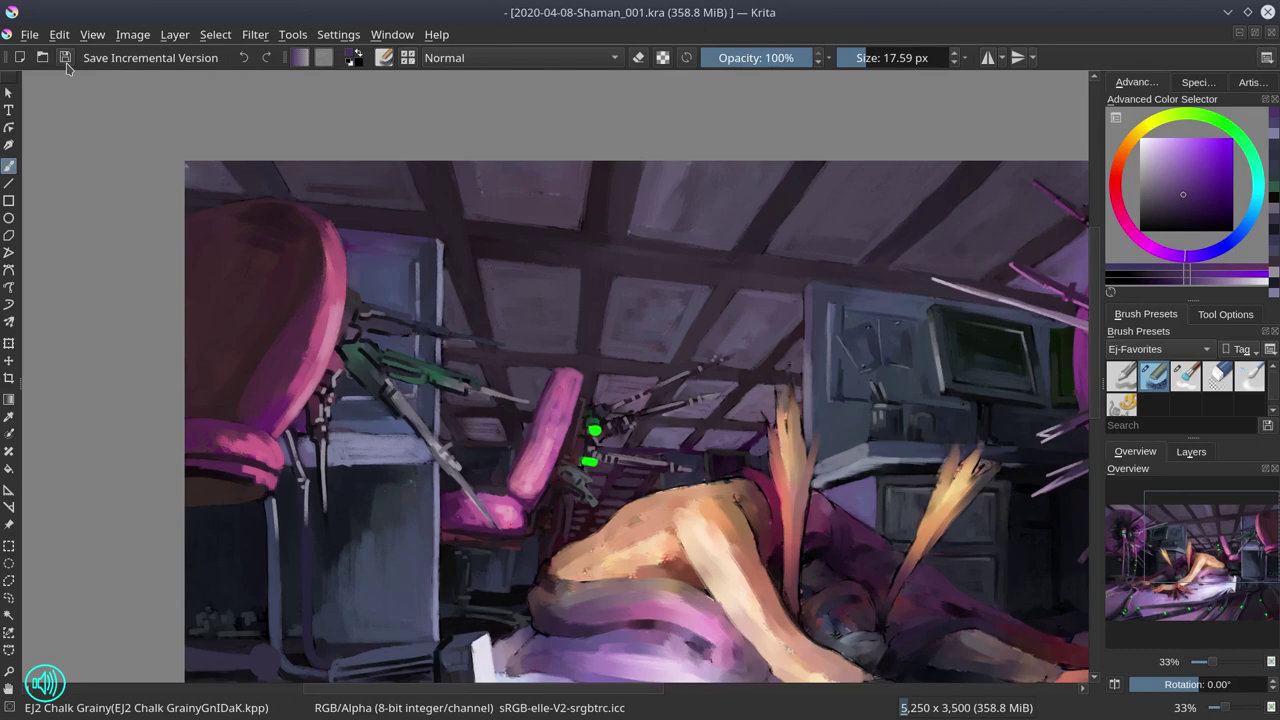
Zoom out to the figure's hands and sample salmon skin and dark magenta tones.
key("minus")
key("minus")
key("minus")
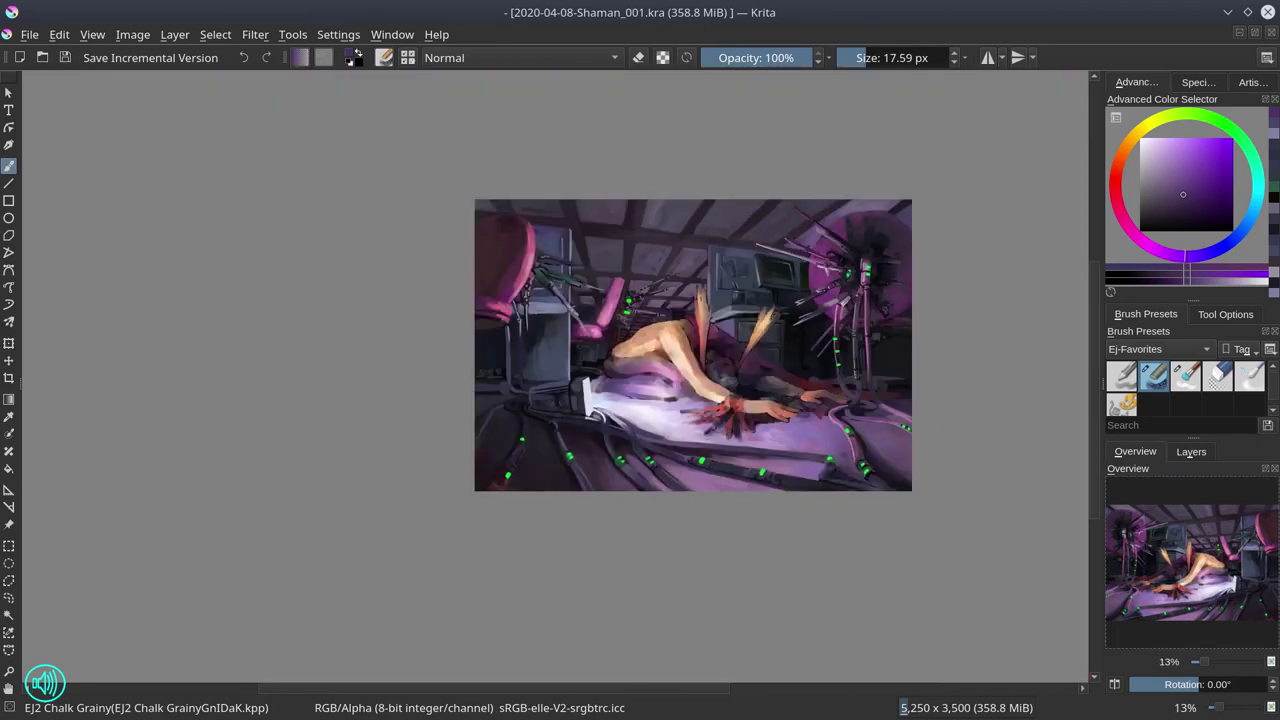
scroll(545, 309, "up", 3)
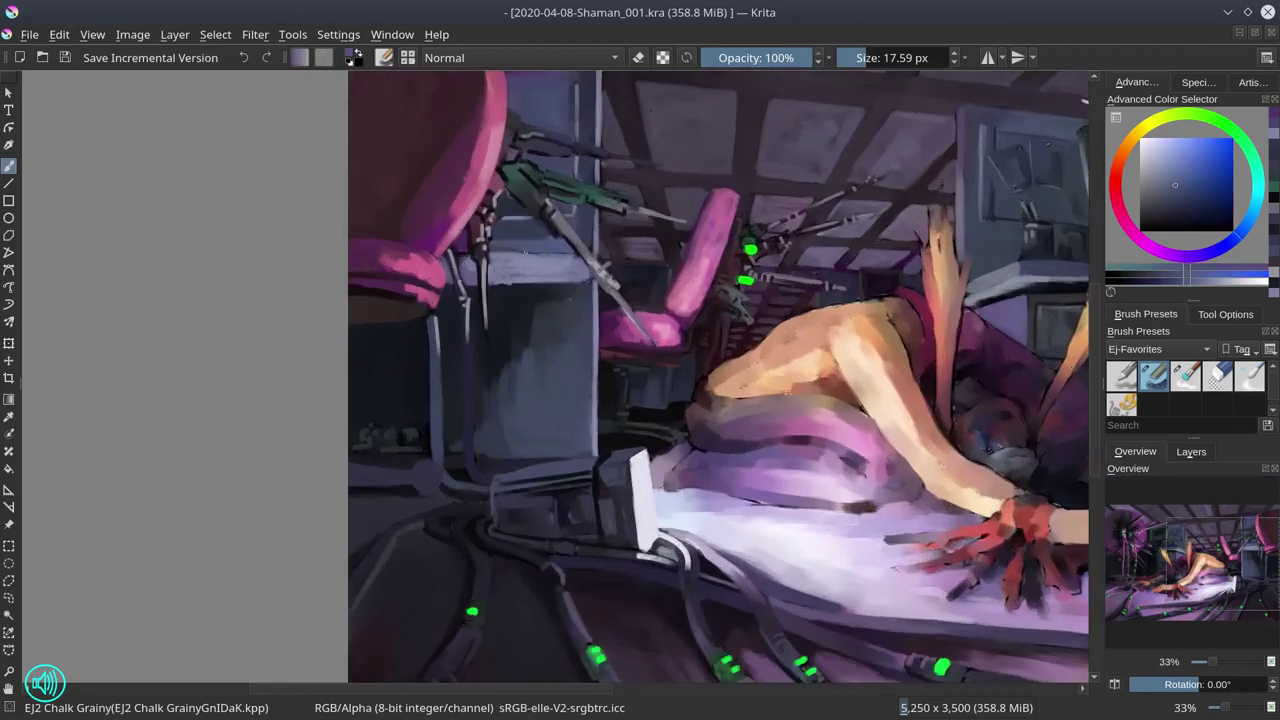
left_click(471, 609, "ctrl")
left_click_drag(545, 147, 120, 102)
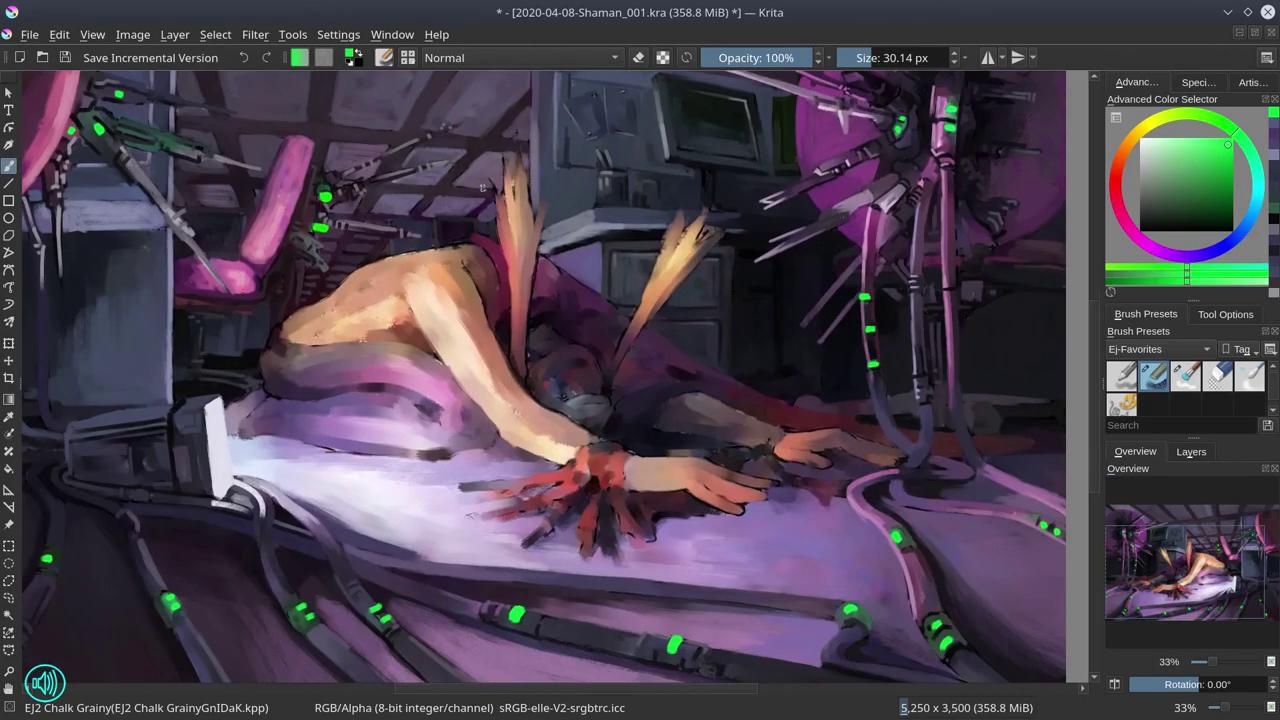
left_click(865, 473, "ctrl")
scroll(865, 473, "up", 1)
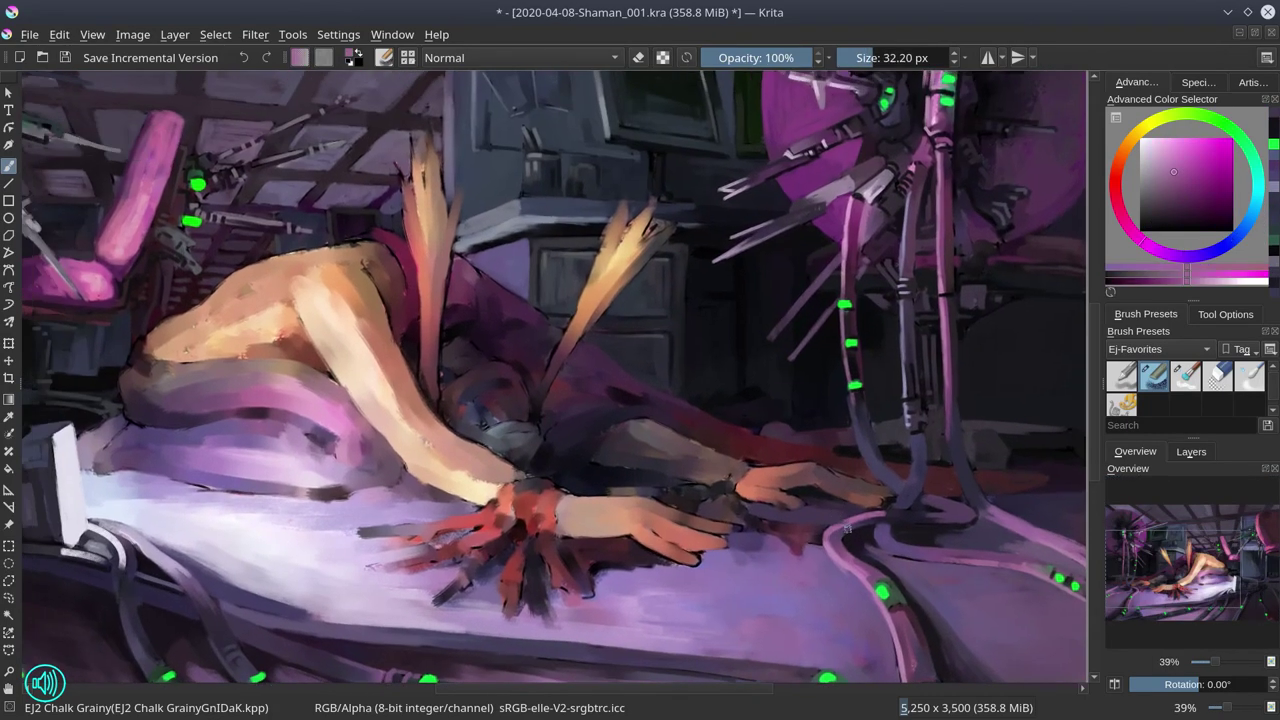
left_click(729, 529, "ctrl")
left_click(757, 531, "ctrl")
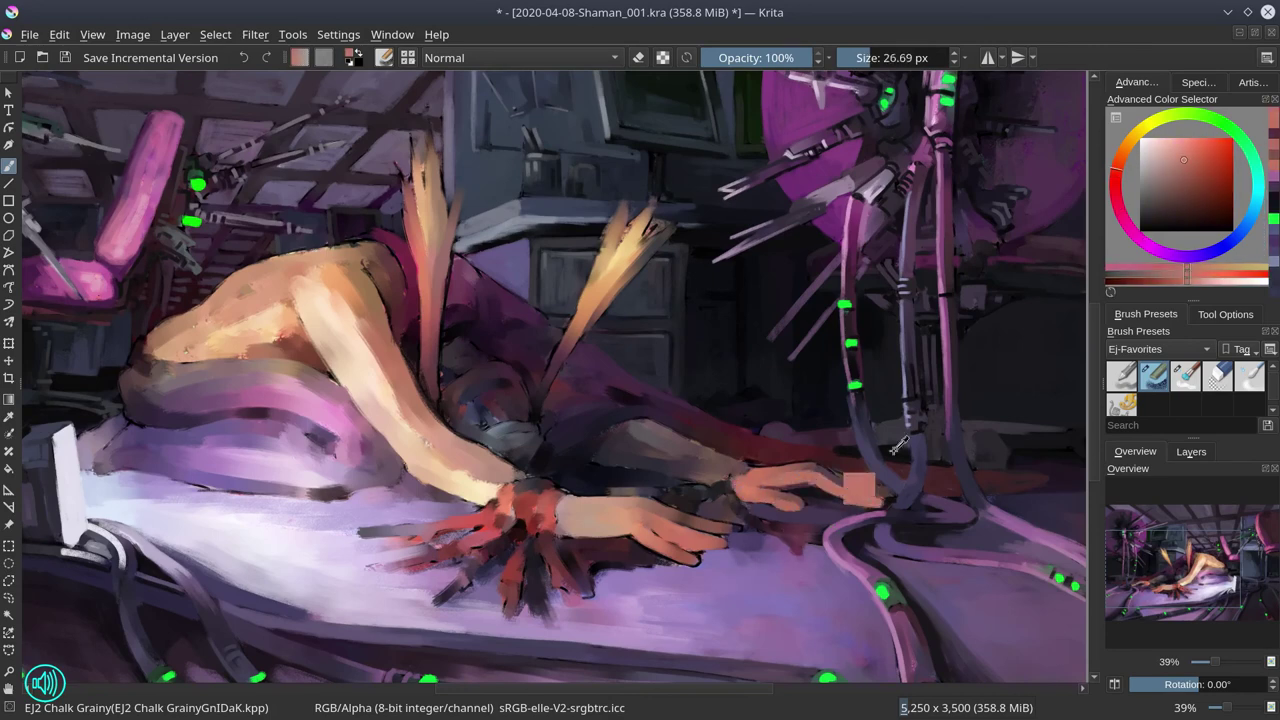
left_click(862, 490, "ctrl")
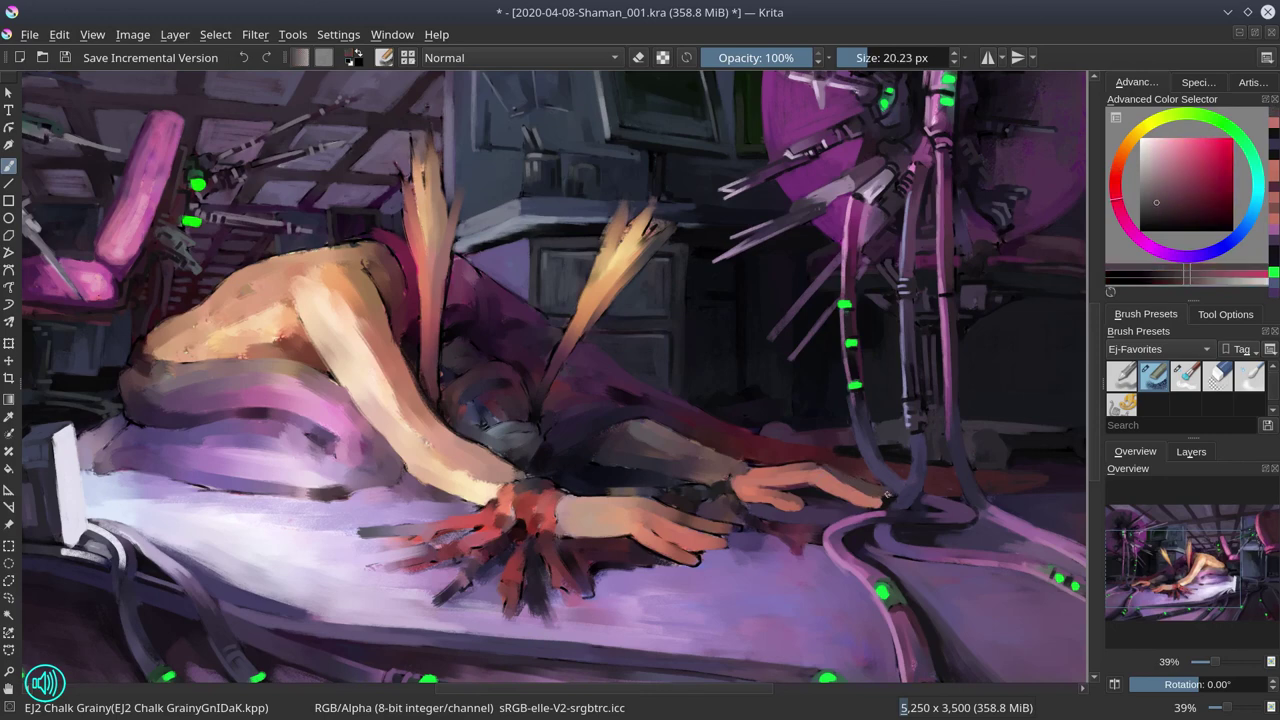
left_click(775, 500, "ctrl")
left_click(631, 455, "ctrl")
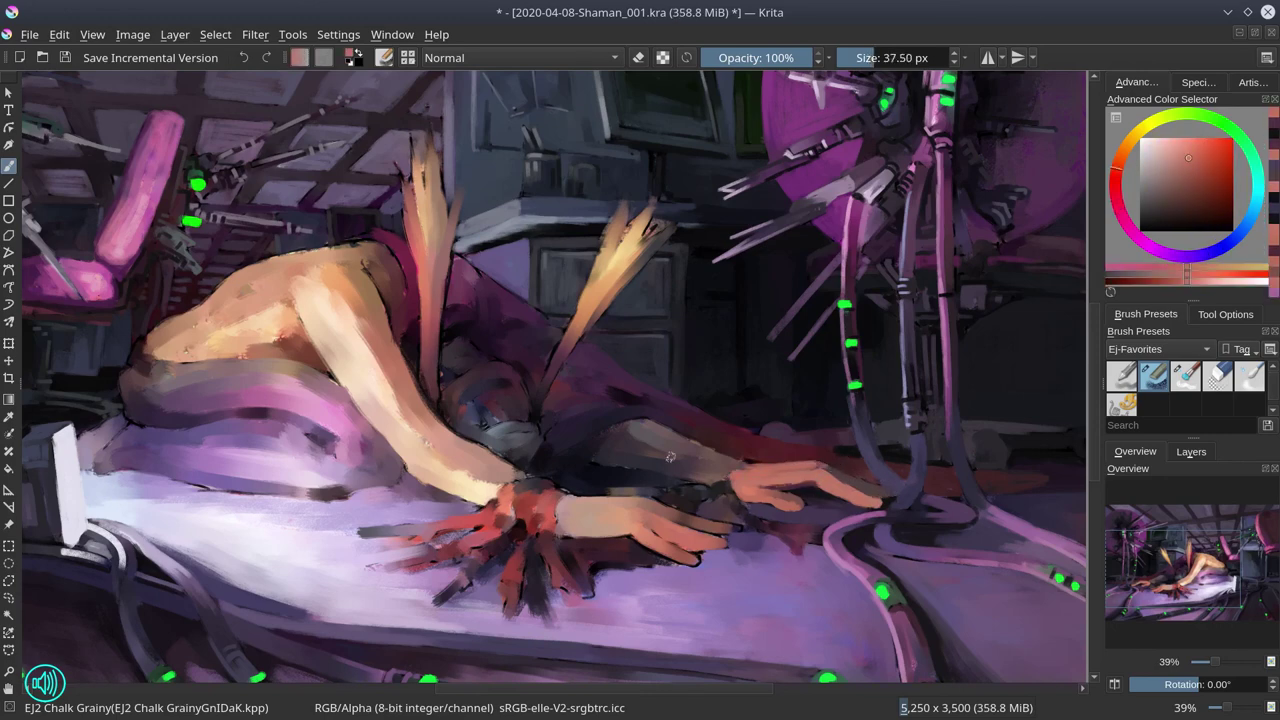
Paint a salmon stroke across the hand and a dark speckled band along the wrist.
left_click_drag(622, 452, 740, 472)
left_click(718, 452, "ctrl")
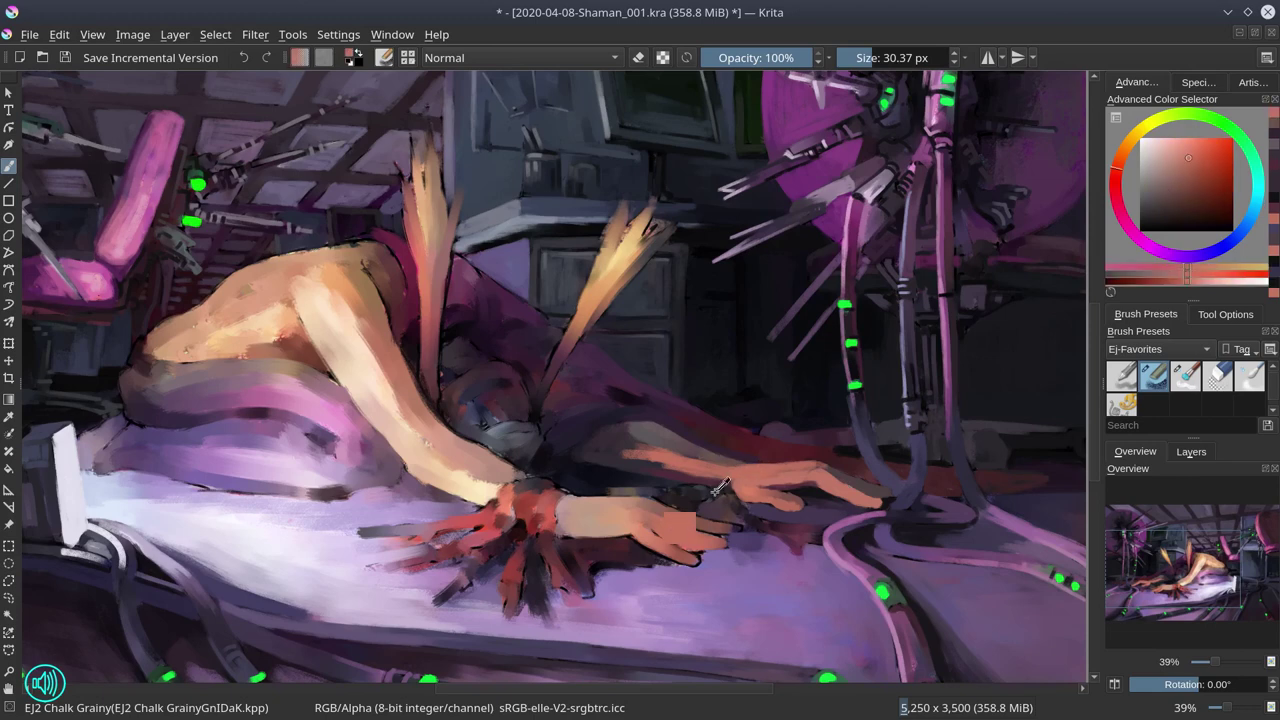
left_click(690, 493, "ctrl")
mouse_move(660, 490)
left_mouse_down()
mouse_move(730, 500)
mouse_move(800, 550)
left_mouse_up()
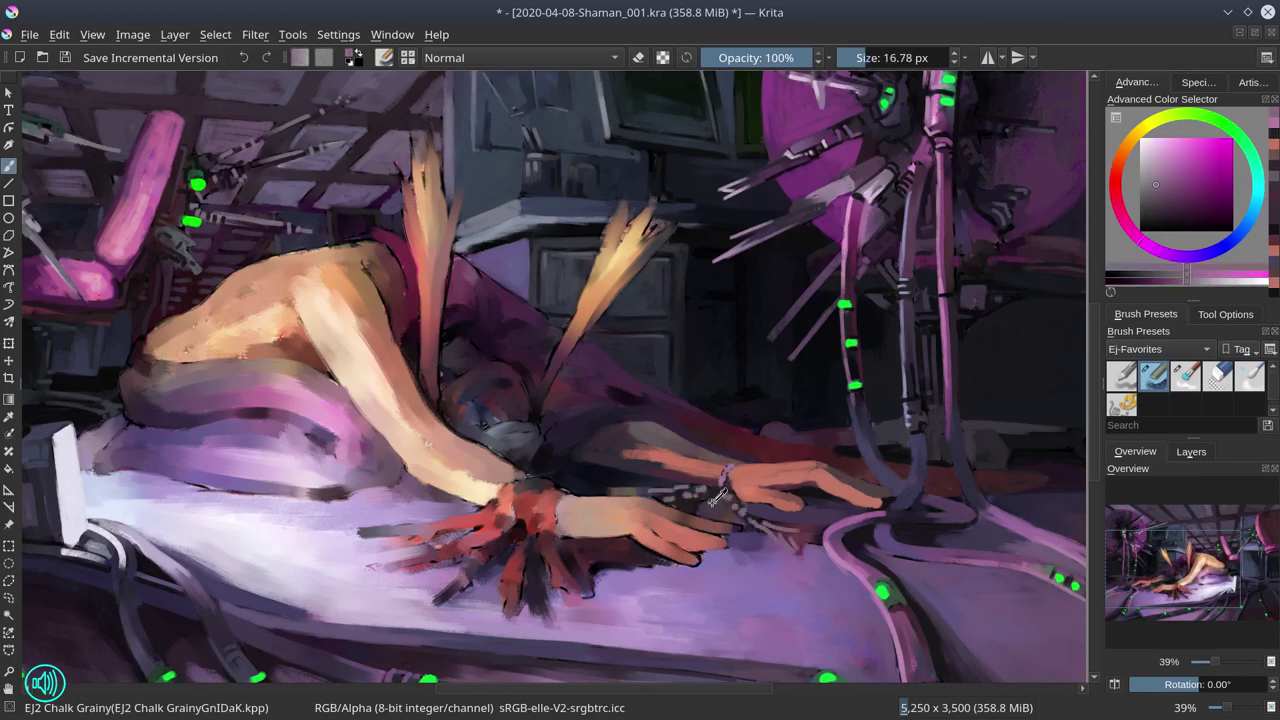
left_click(800, 548, "ctrl")
left_click_drag(637, 484, 642, 495)
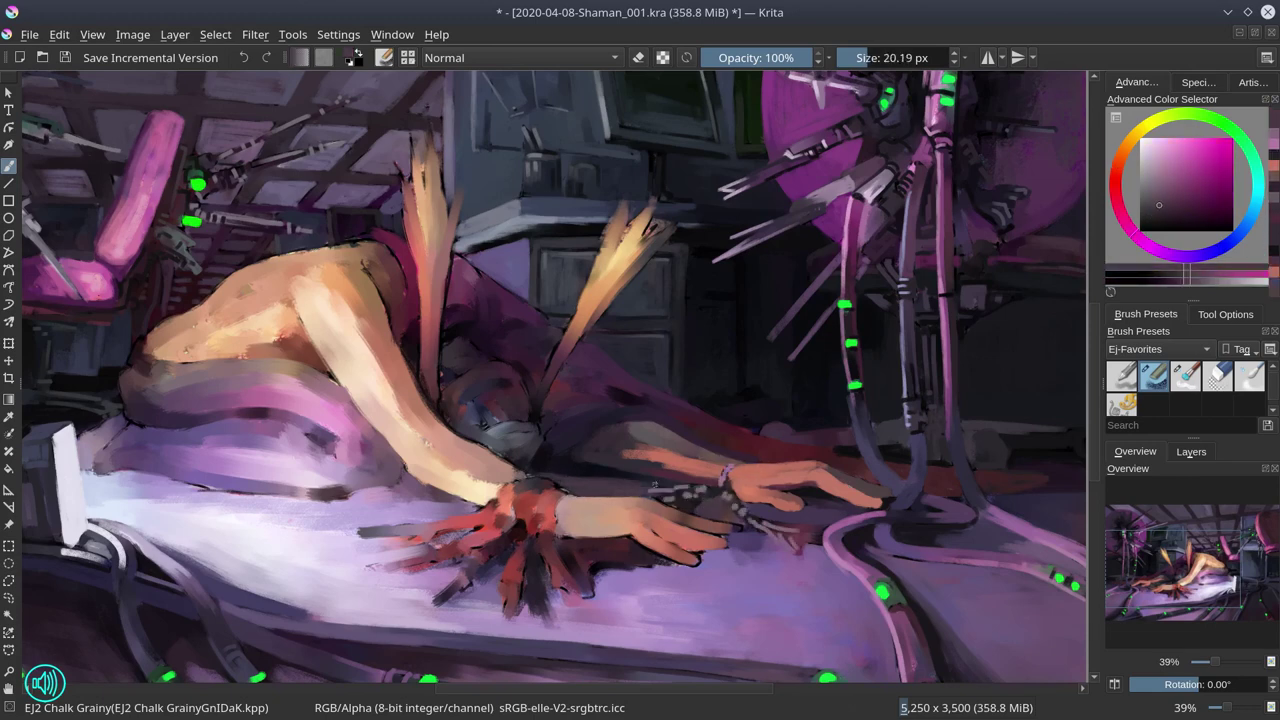
left_click_drag(762, 524, 805, 555)
Dab light pink highlights on the fingers, shrink the brush, and save the painting.
left_click(827, 584, "ctrl")
left_click(752, 556, "ctrl")
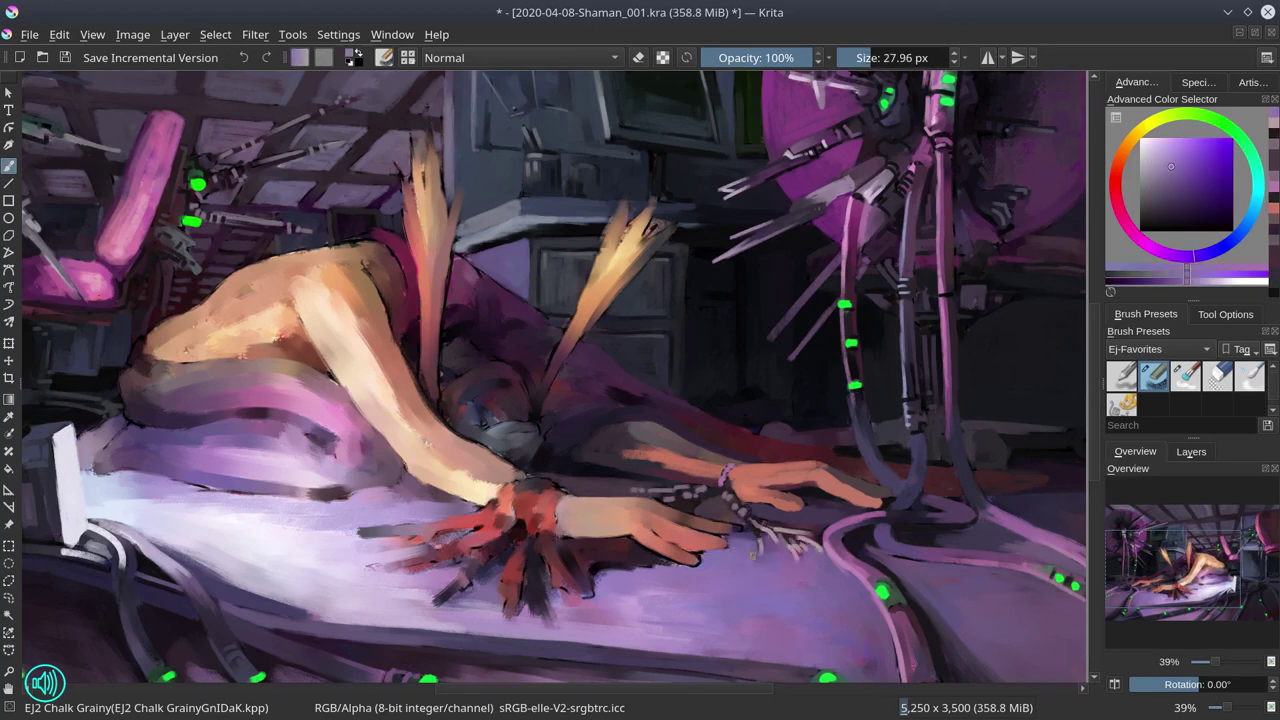
left_click(1041, 478, "ctrl")
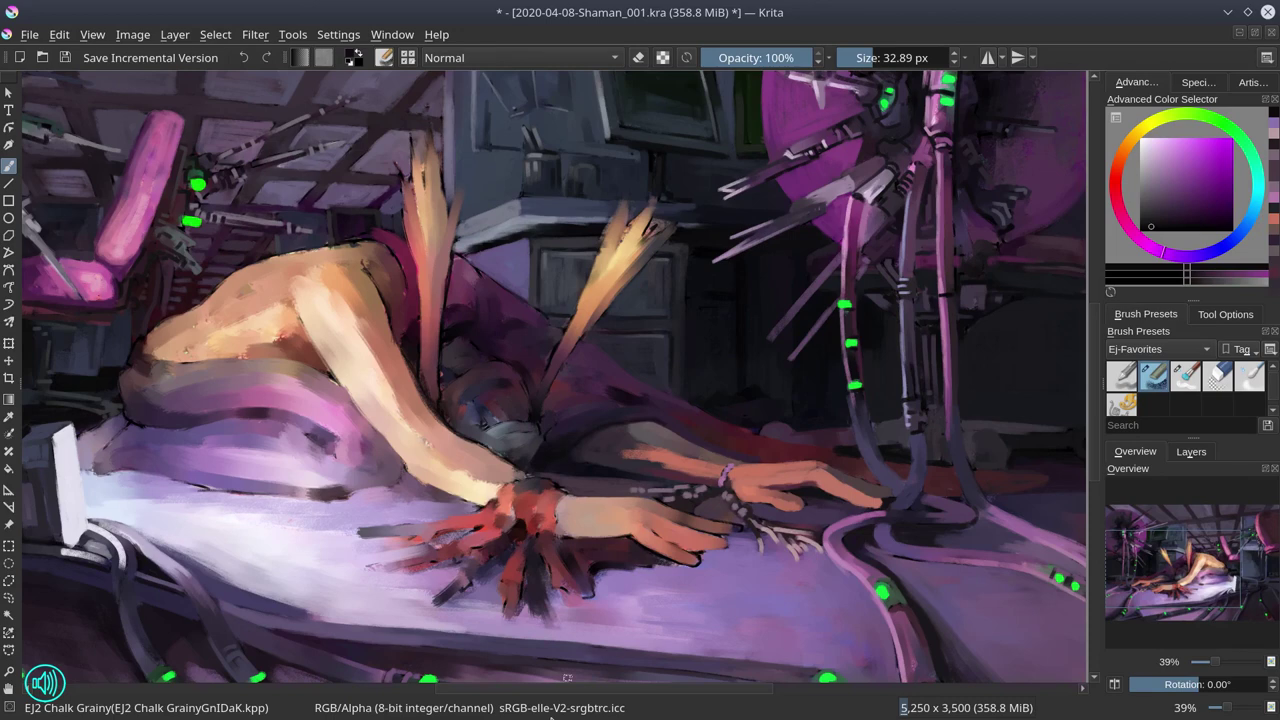
left_click(567, 678, "ctrl")
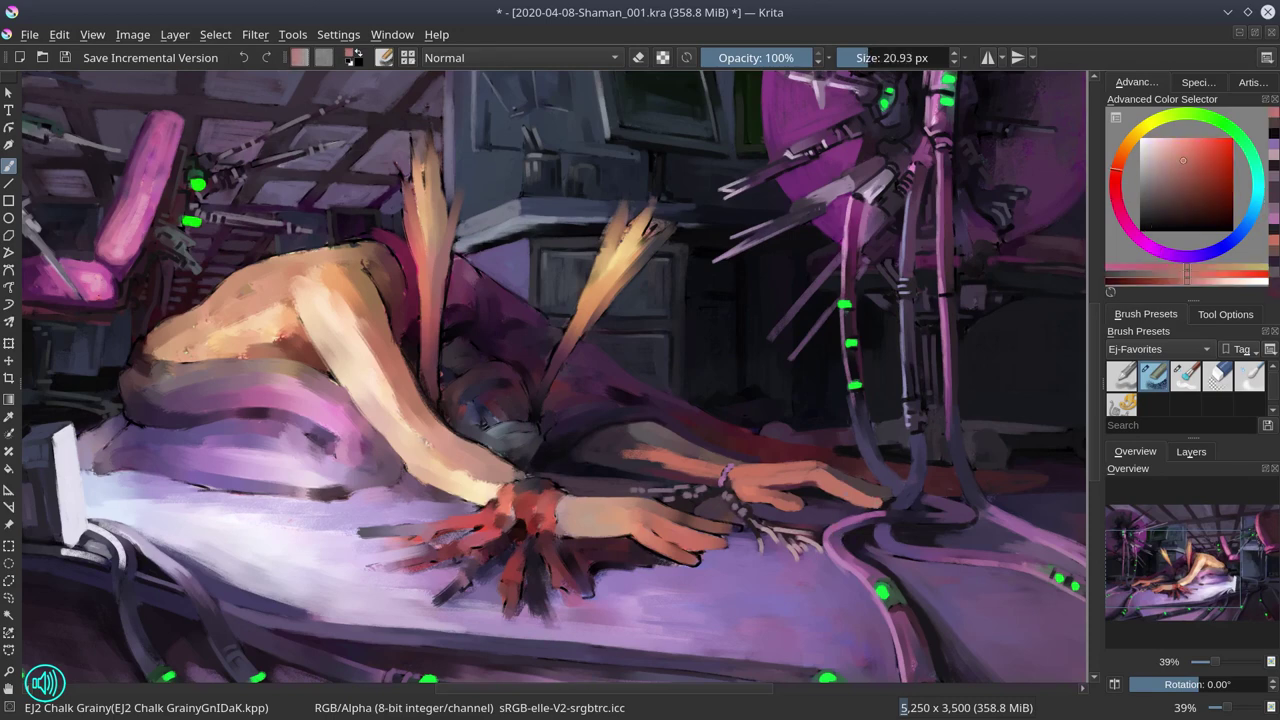
left_click(868, 440, "ctrl")
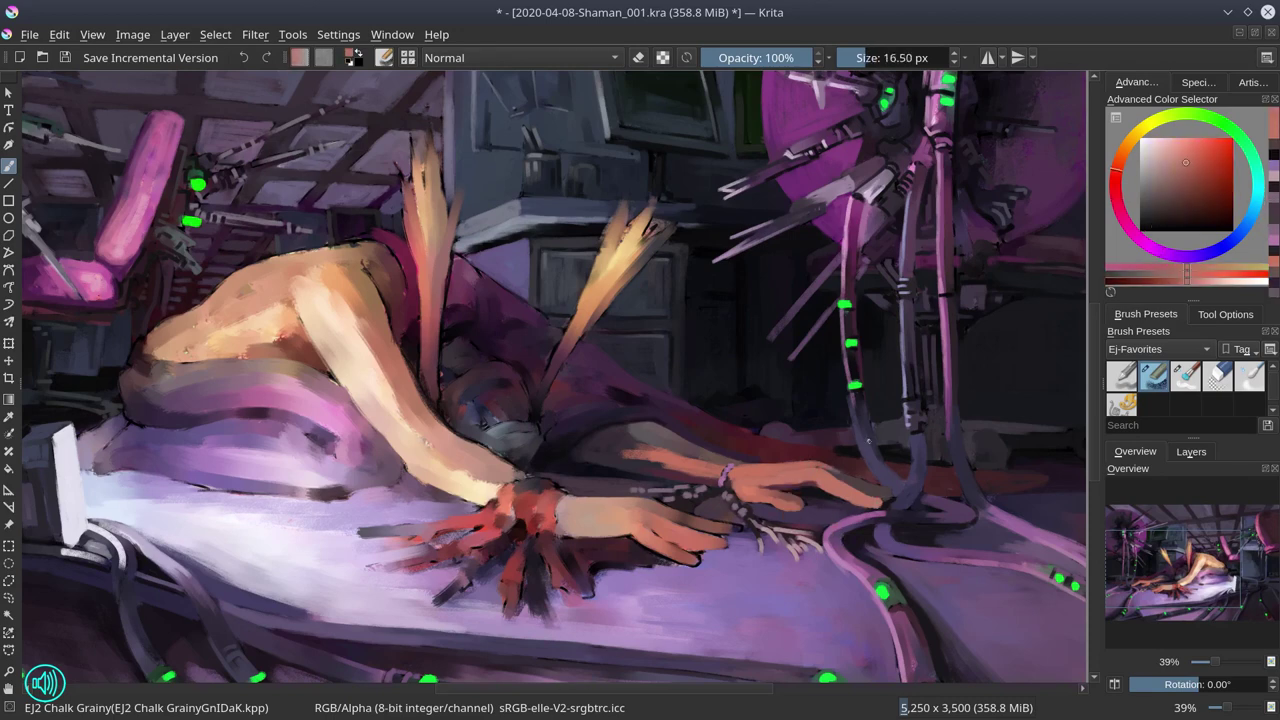
left_click(67, 61)
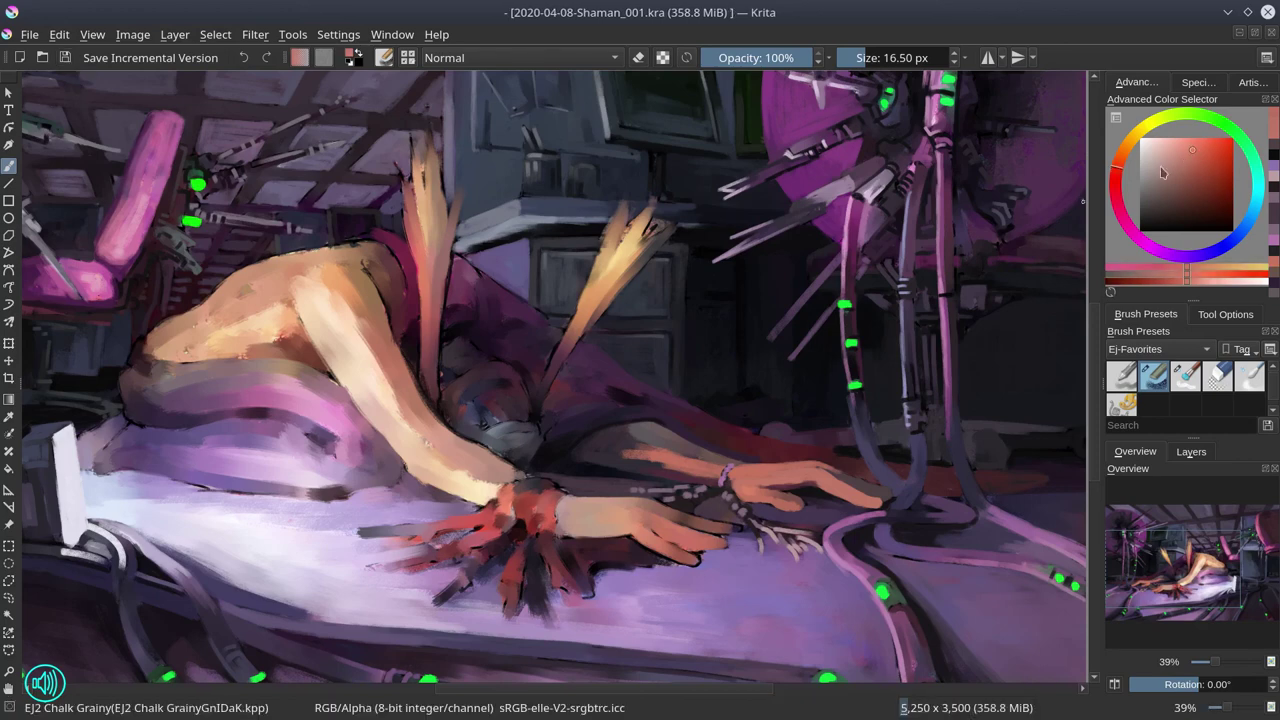
Dab small dark purple strokes near the wrist of the red-wrapped hand.
left_click(535, 490, "ctrl")
left_click(535, 490)
left_click(535, 490, "ctrl")
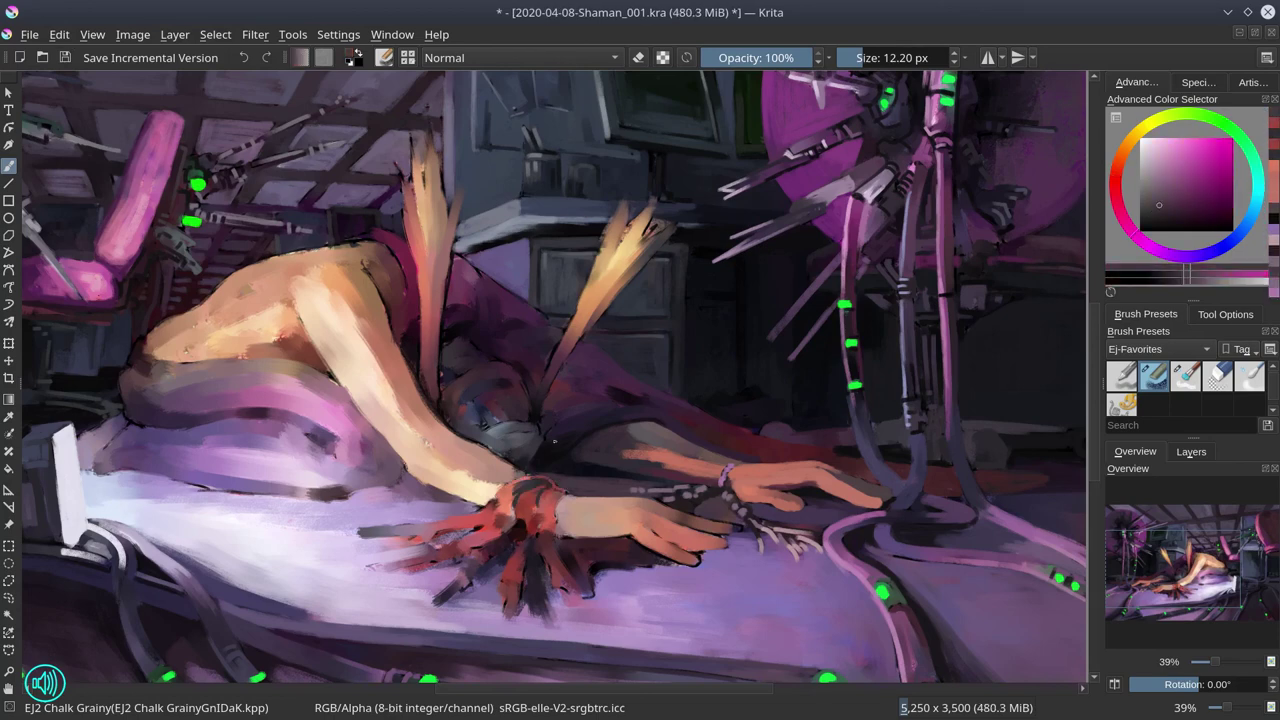
mouse_move(558, 496)
left_mouse_down()
mouse_move(560, 528)
mouse_move(568, 497)
left_mouse_up()
left_click(565, 497, "ctrl")
left_click(540, 505, "ctrl")
key("bracketright")
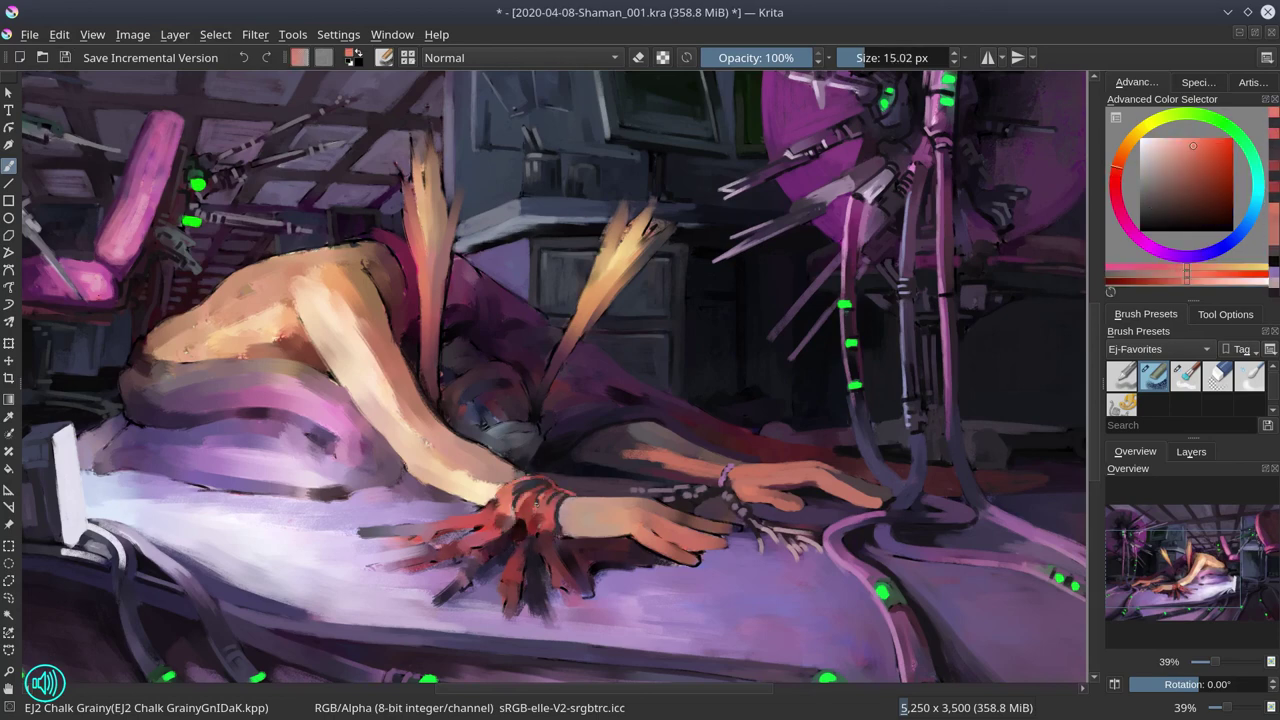
Paint brighter skin-orange strokes on the fingers with a slightly larger brush.
left_click(536, 568, "ctrl")
left_click(652, 546, "ctrl")
left_click_drag(690, 558, 645, 590)
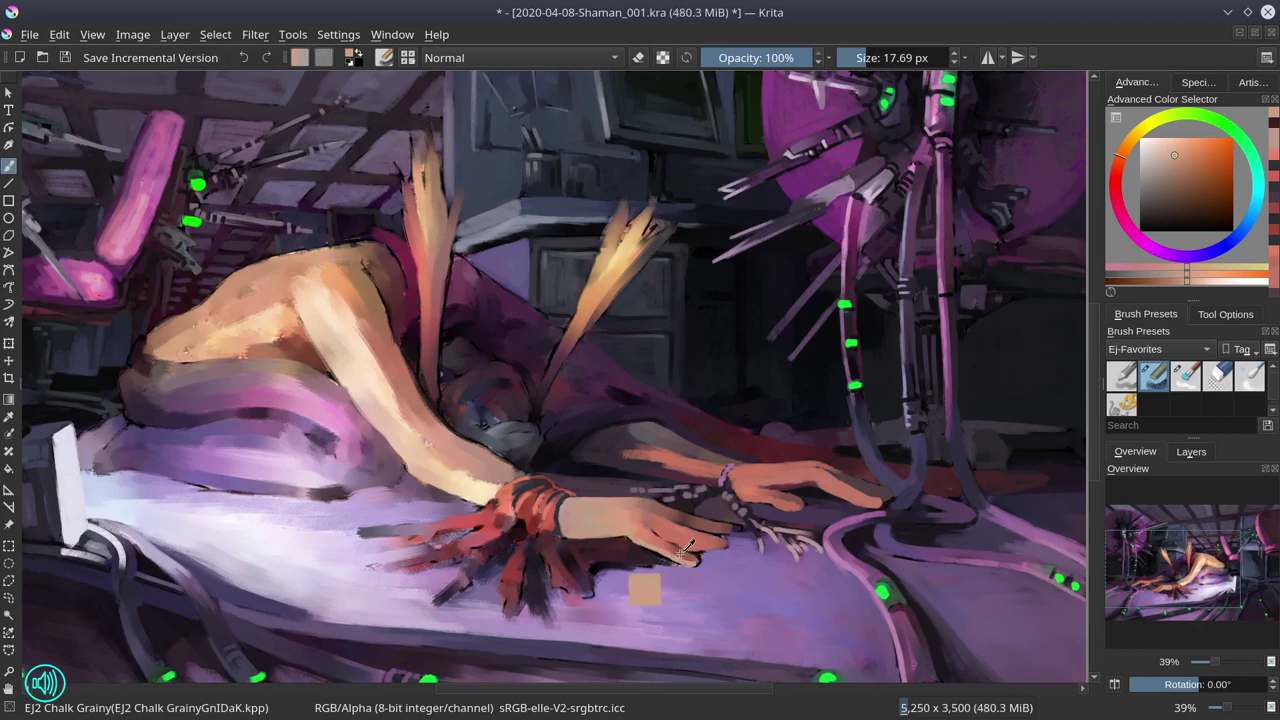
left_click(680, 548, "ctrl")
left_click(640, 585, "ctrl")
key("bracketright")
left_click(680, 548, "ctrl")
Shrink the brush to about 16 px and paint an orange stroke along the fingers.
left_click(660, 593, "ctrl")
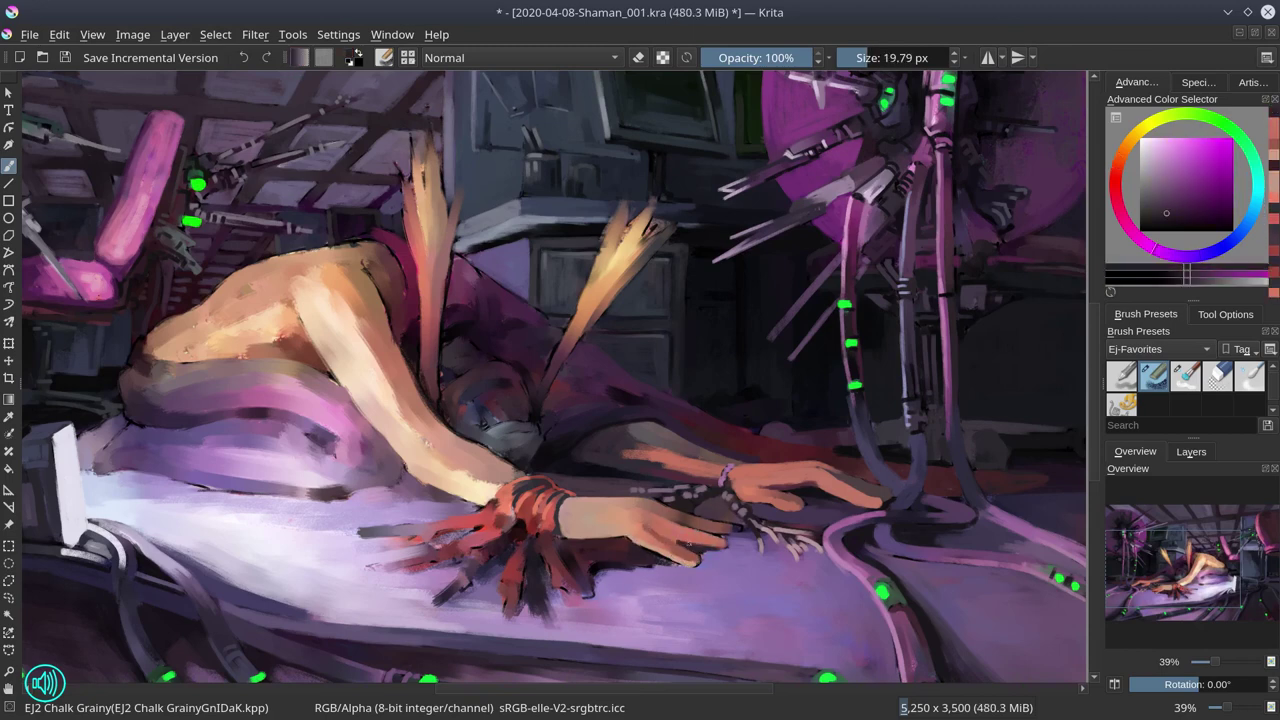
left_click(709, 539, "ctrl")
left_click(660, 593, "ctrl")
left_click(709, 539, "ctrl")
left_click(660, 593, "ctrl")
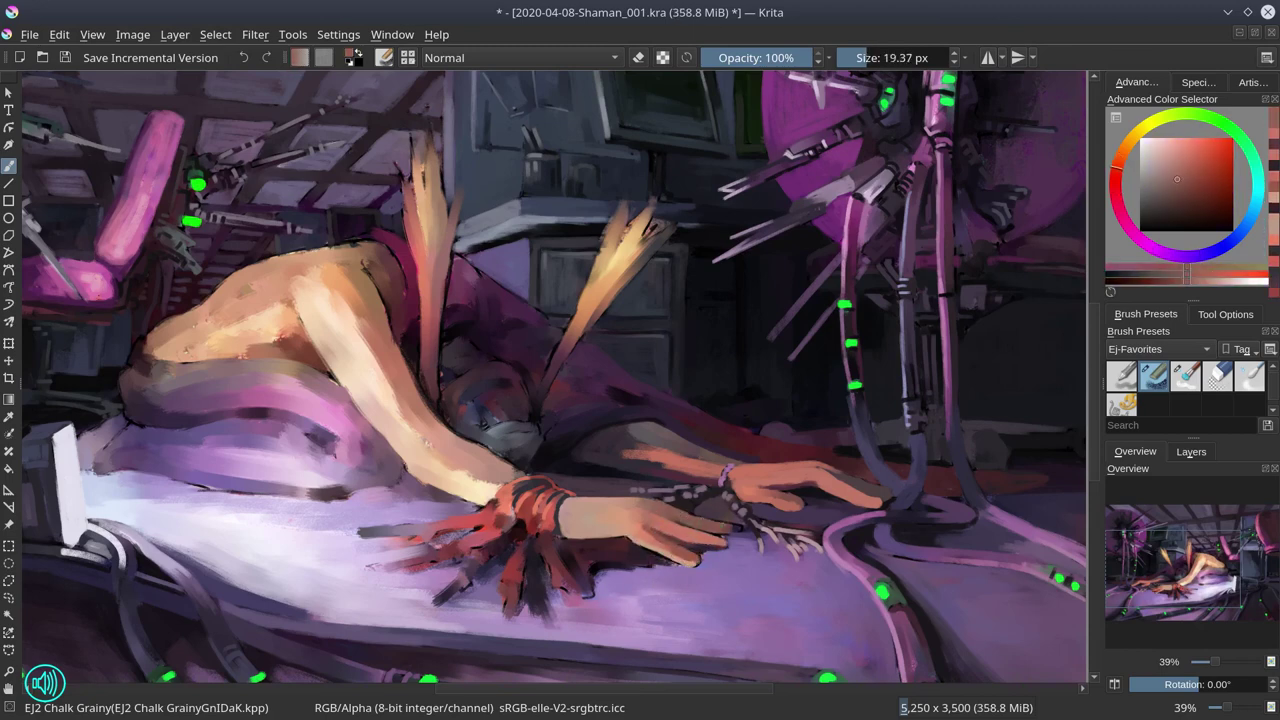
left_click(681, 615, "ctrl")
left_click(681, 615, "ctrl")
left_click(705, 512, "ctrl")
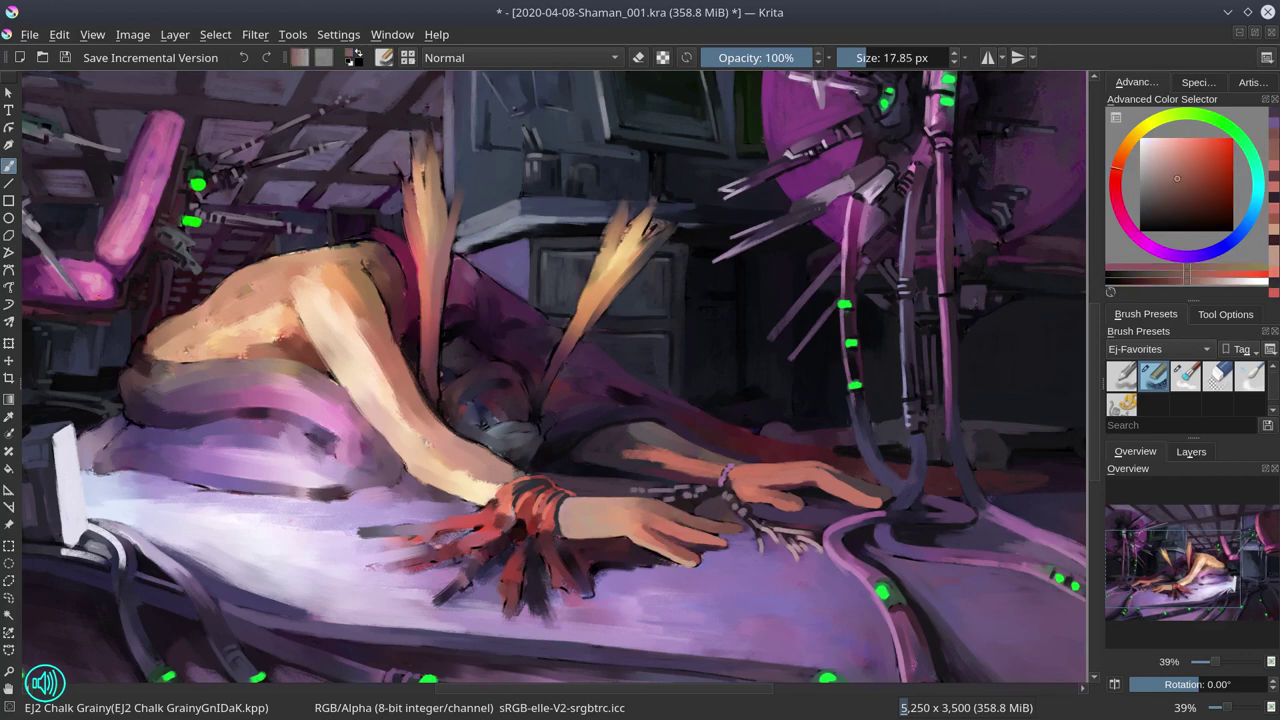
key("bracketleft")
key("bracketleft")
left_click(884, 497, "ctrl")
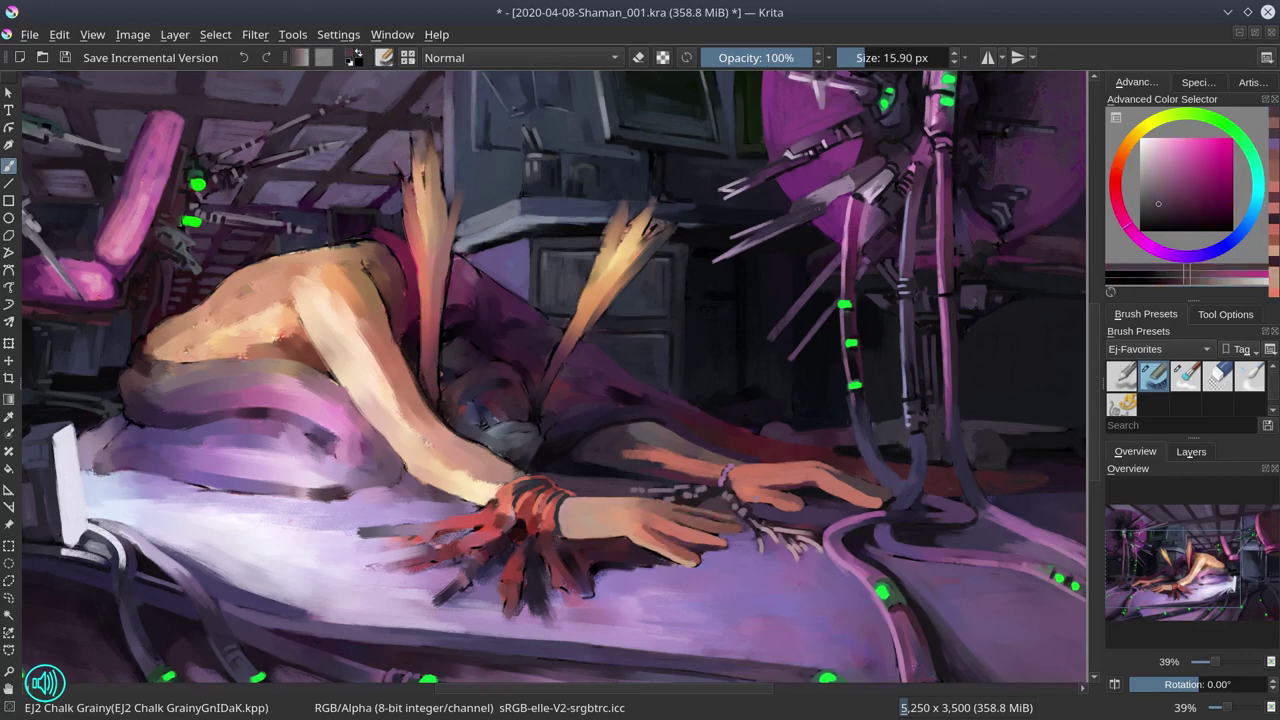
left_click(660, 520, "ctrl")
left_click_drag(440, 527, 355, 532)
Add small dark purple strokes around the hand and save with Ctrl+S.
left_click(600, 600, "ctrl")
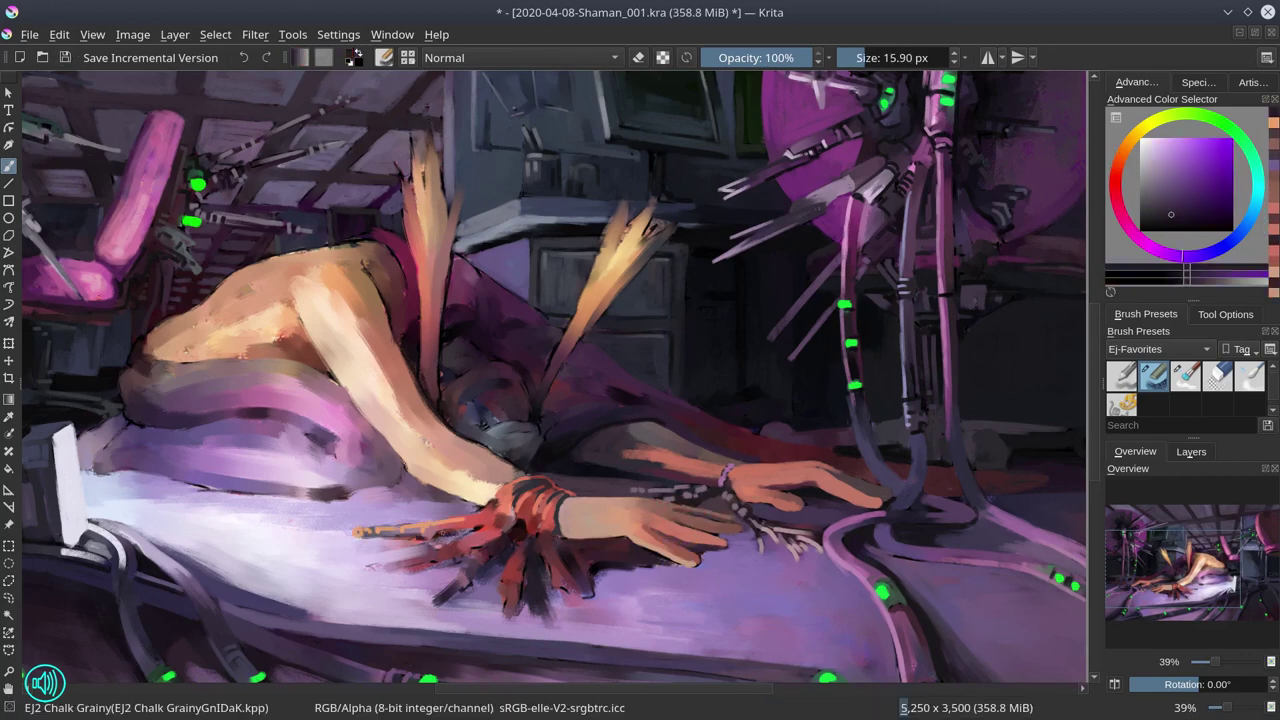
left_click(400, 540, "ctrl")
left_click(400, 540, "ctrl")
left_click(400, 540, "ctrl")
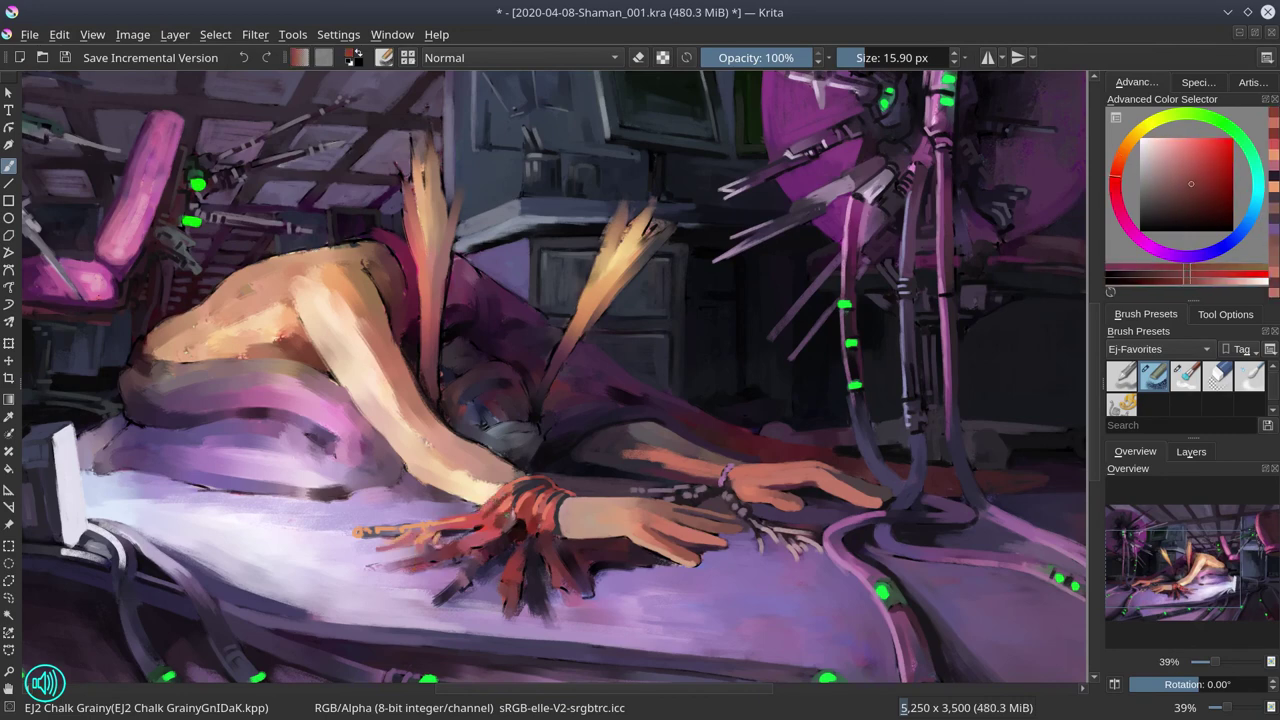
left_click(478, 540, "ctrl")
left_click(448, 590, "ctrl")
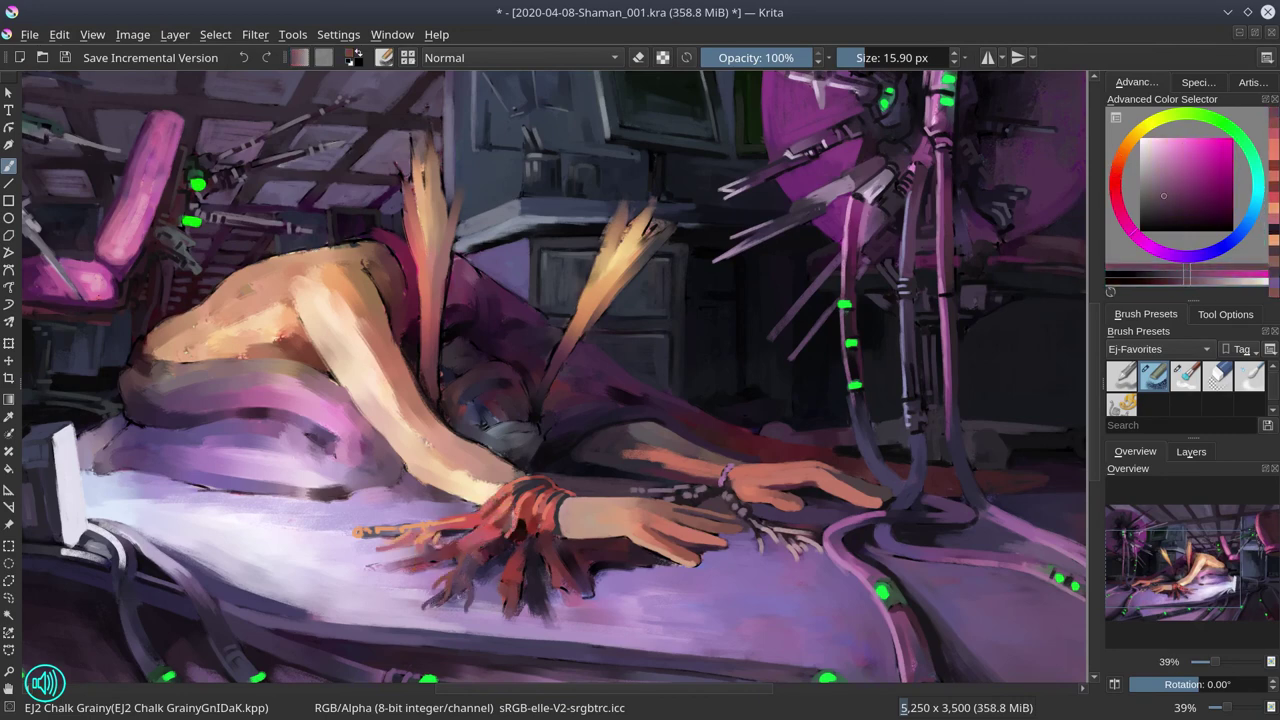
left_click(457, 605, "ctrl")
left_click(457, 605, "ctrl")
mouse_move(428, 565)
left_mouse_down()
mouse_move(392, 600)
mouse_move(410, 570)
left_mouse_up()
left_click(427, 570, "ctrl")
left_click_drag(480, 555, 462, 585)
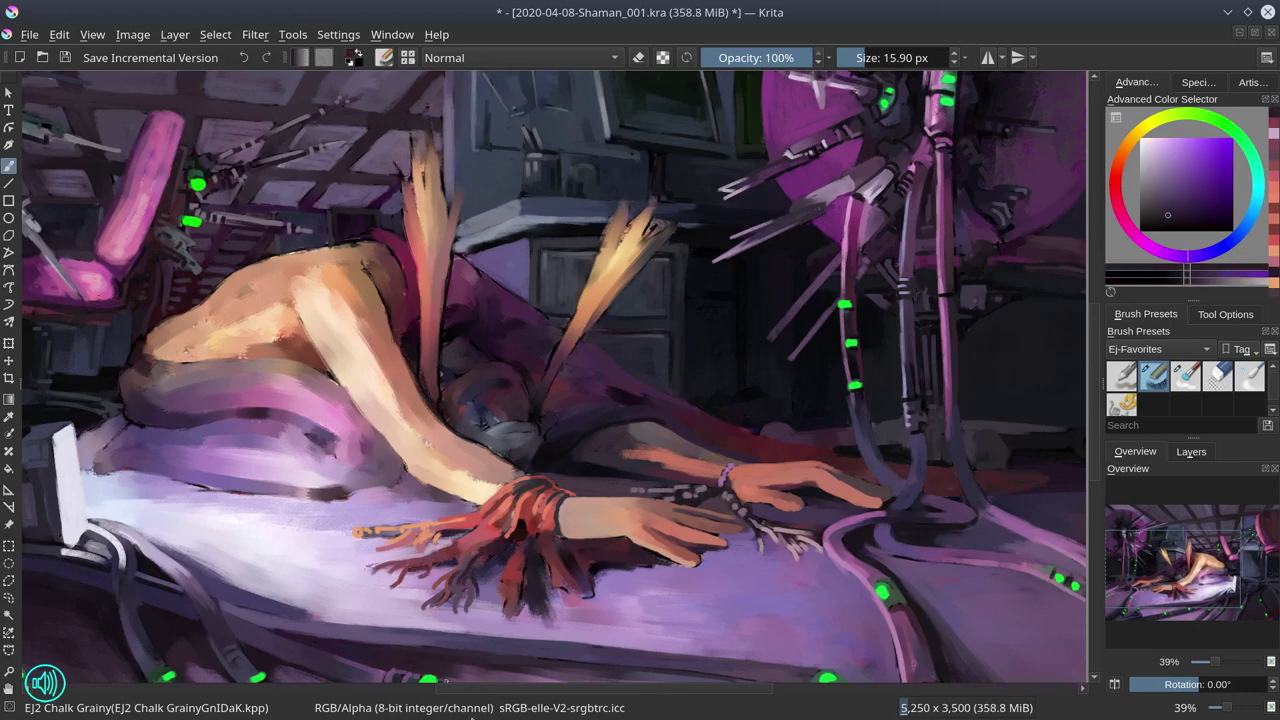
key("ctrl+s")
Zoom out and mirror the canvas view horizontally to check the composition.
key("minus")
key("minus")
key("minus")
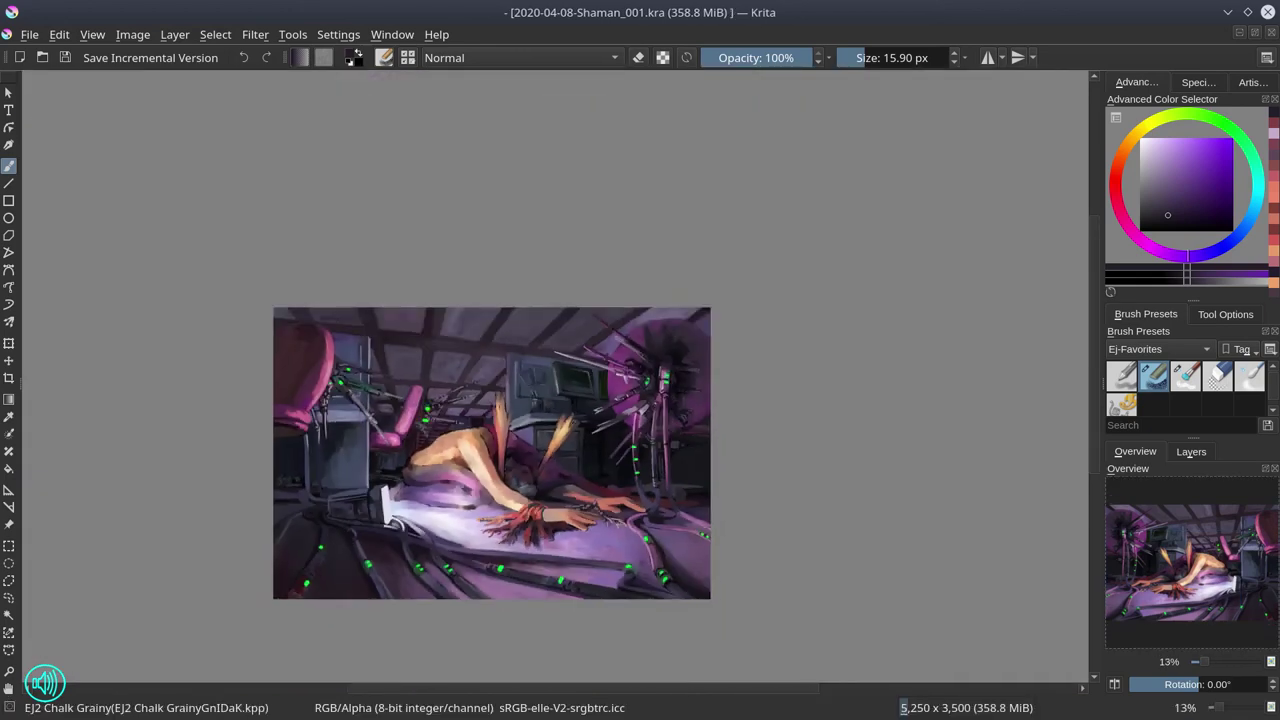
key("m")
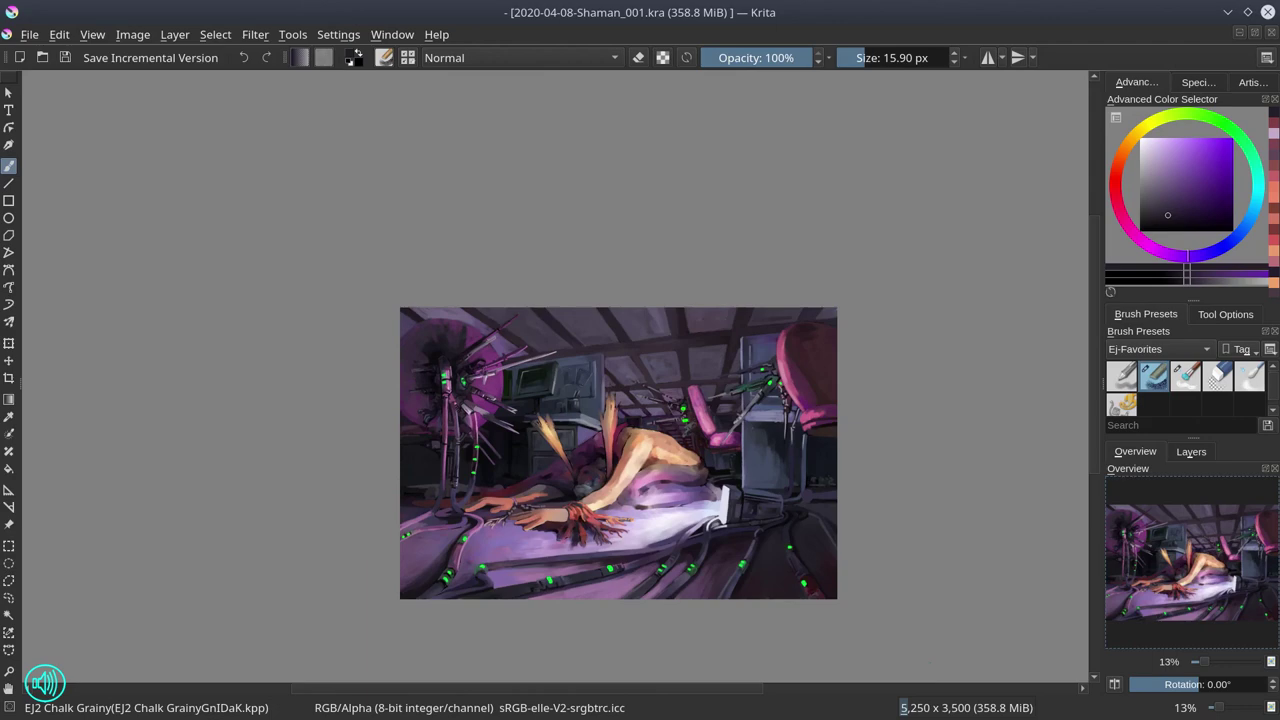
scroll(804, 387, "up", 2)
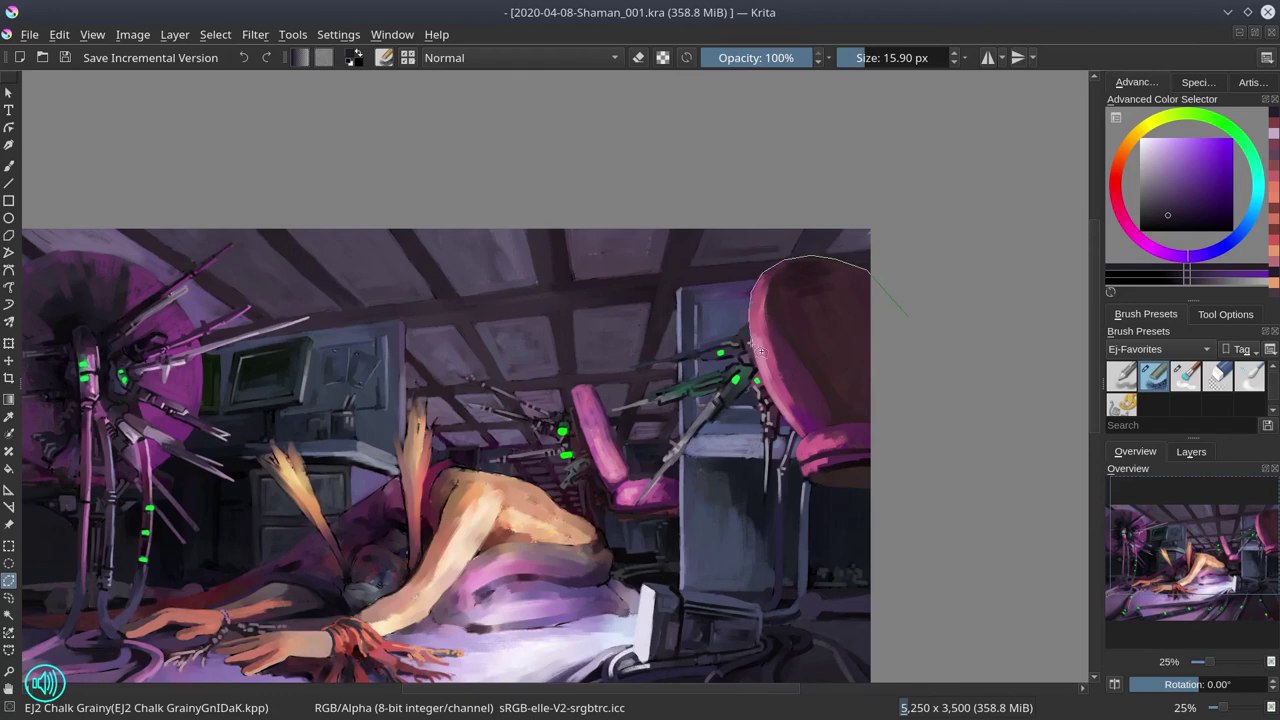
Start a transform on the selected pink chair, end it, then deselect the chair.
scroll(900, 428, "down", 2)
key("ctrl+t")
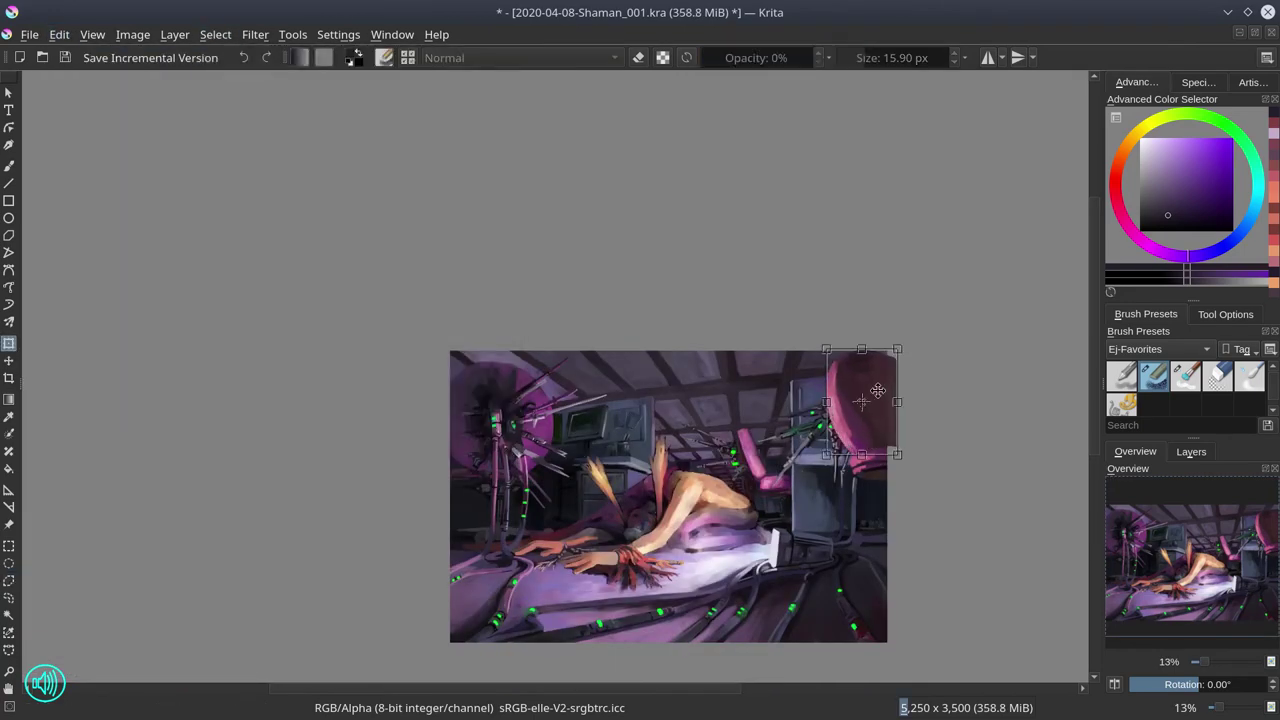
key("Return")
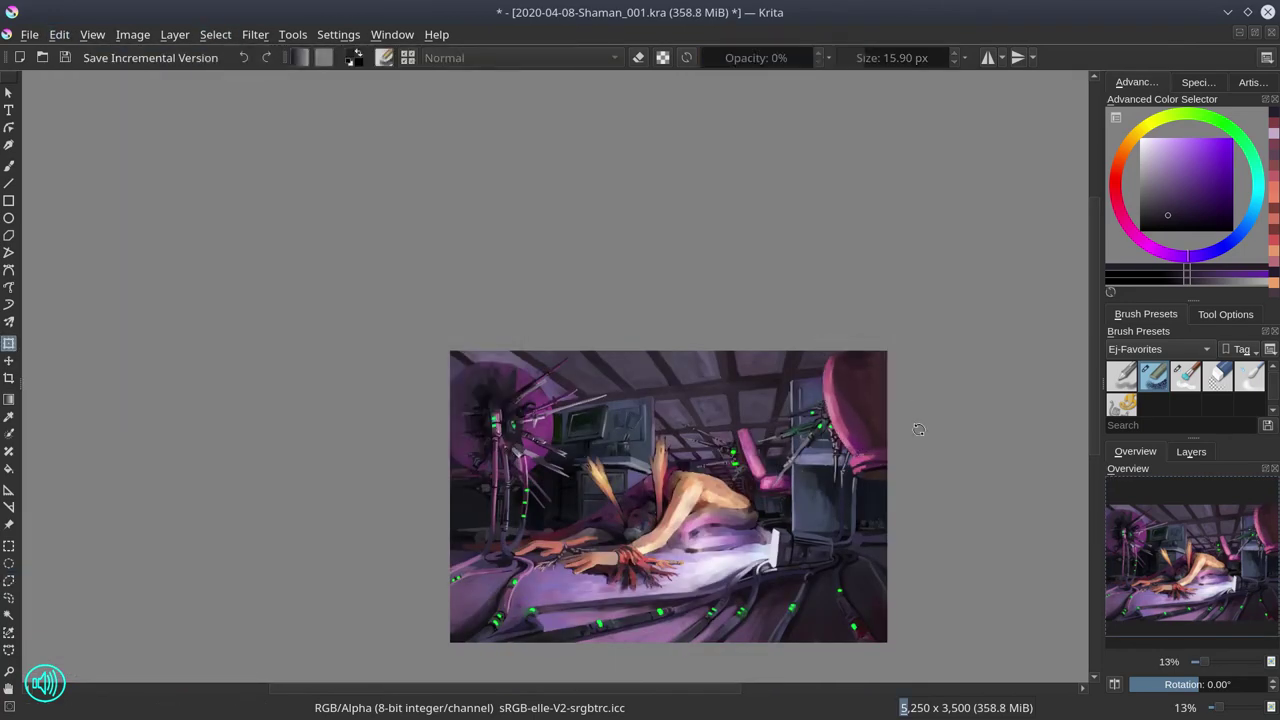
scroll(909, 525, "up", 1)
left_click(215, 34)
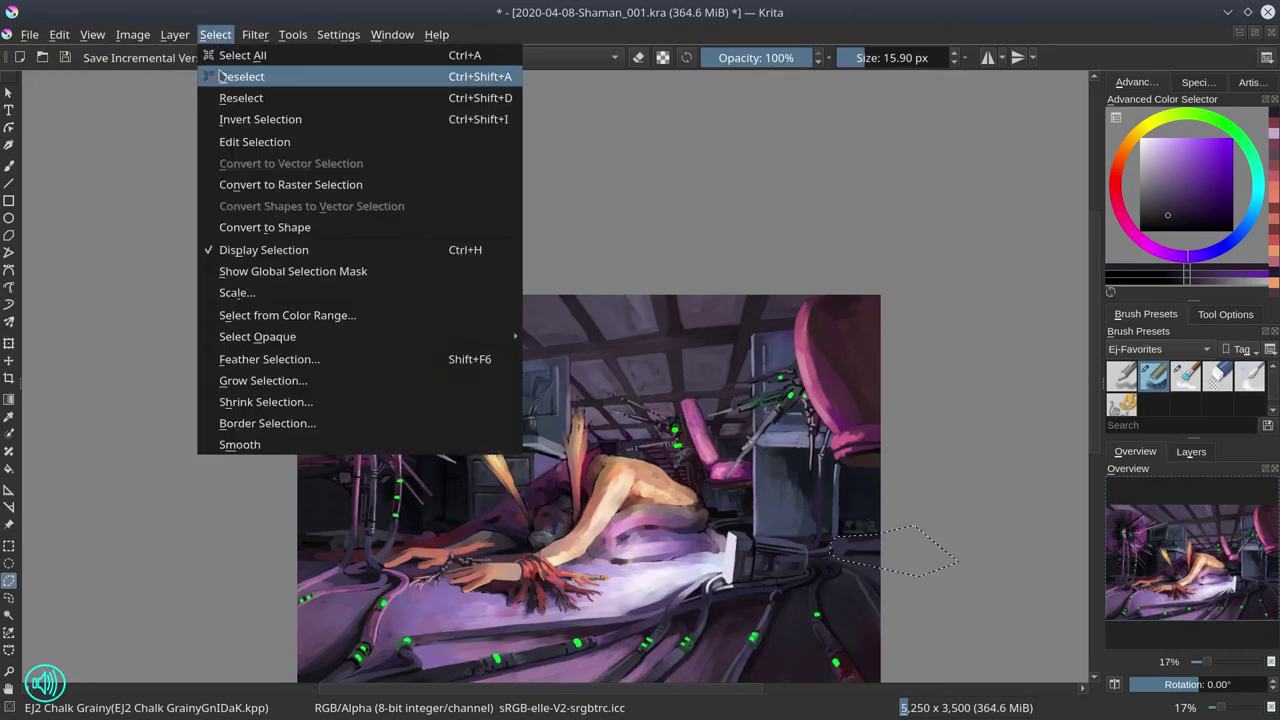
left_click(240, 74)
Return to the grainy chalk brush, toggling erase mode on and back off.
key("ctrl+t")
key("b")
key("/")
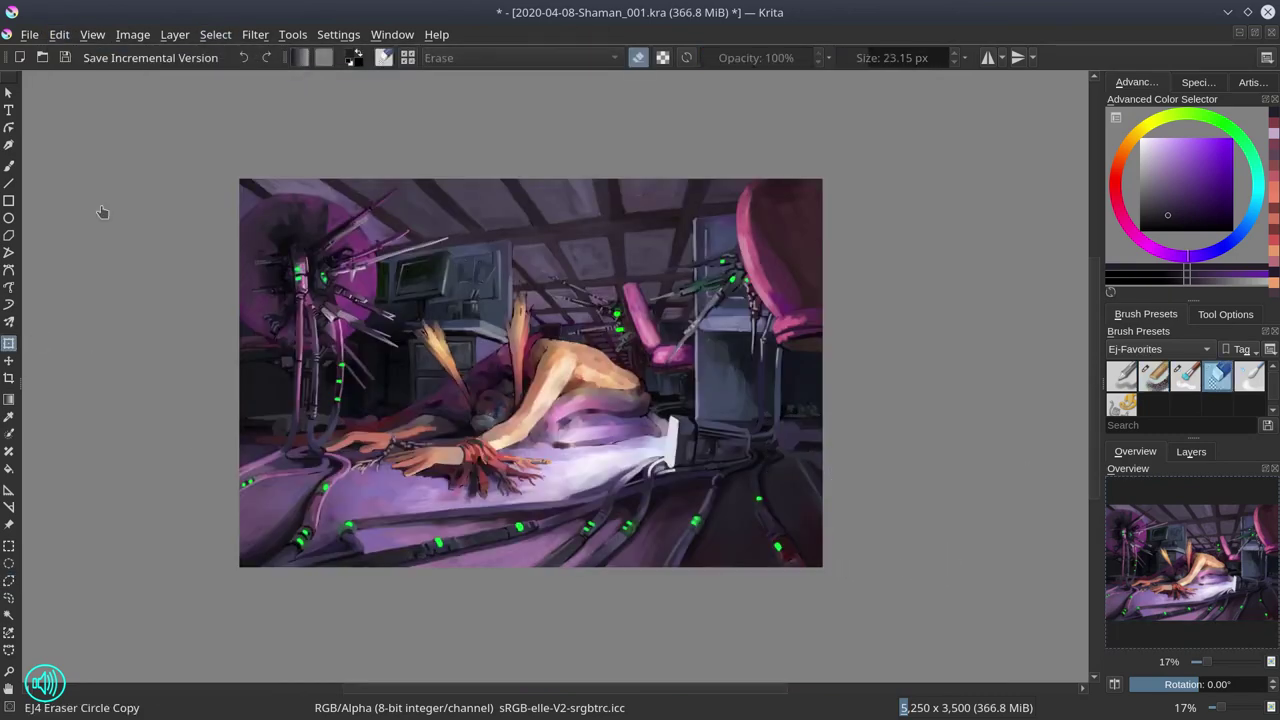
scroll(768, 432, "up", 2)
key("/")
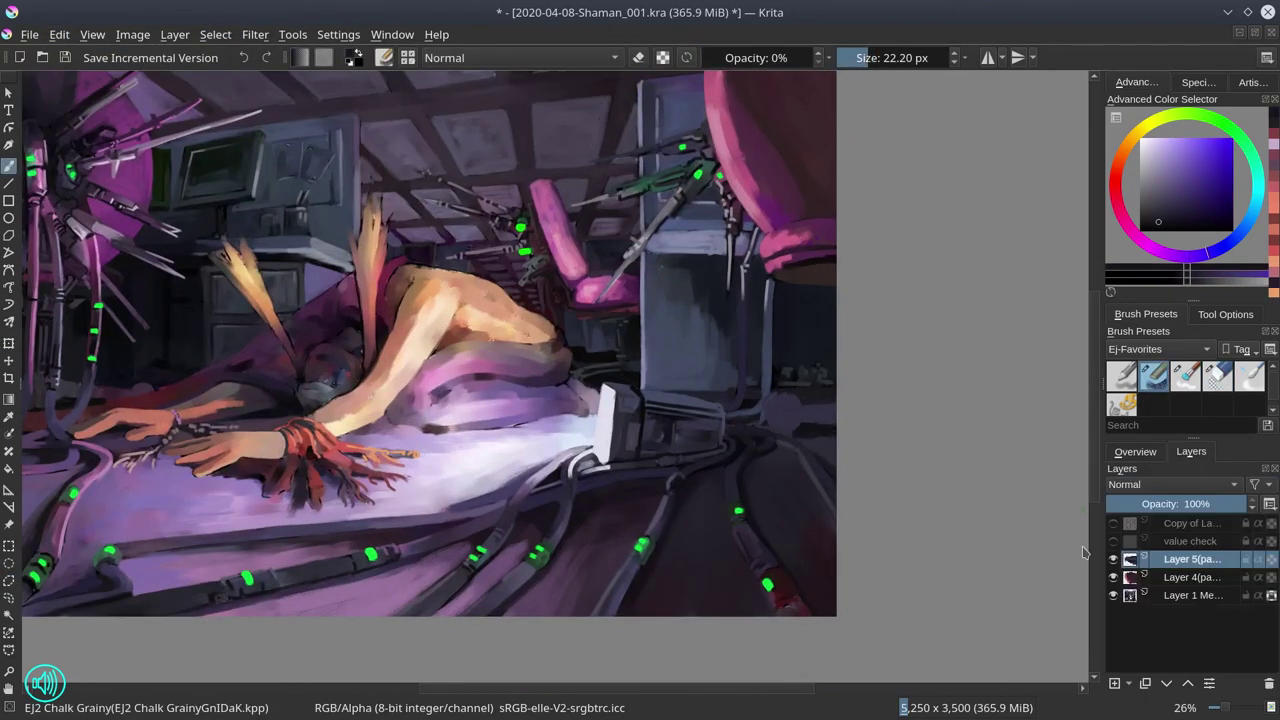
Sample a dark desaturated purple, enlarge the brush to about 30 px and save.
left_click(774, 392, "ctrl")
left_click_drag(774, 392, 823, 436)
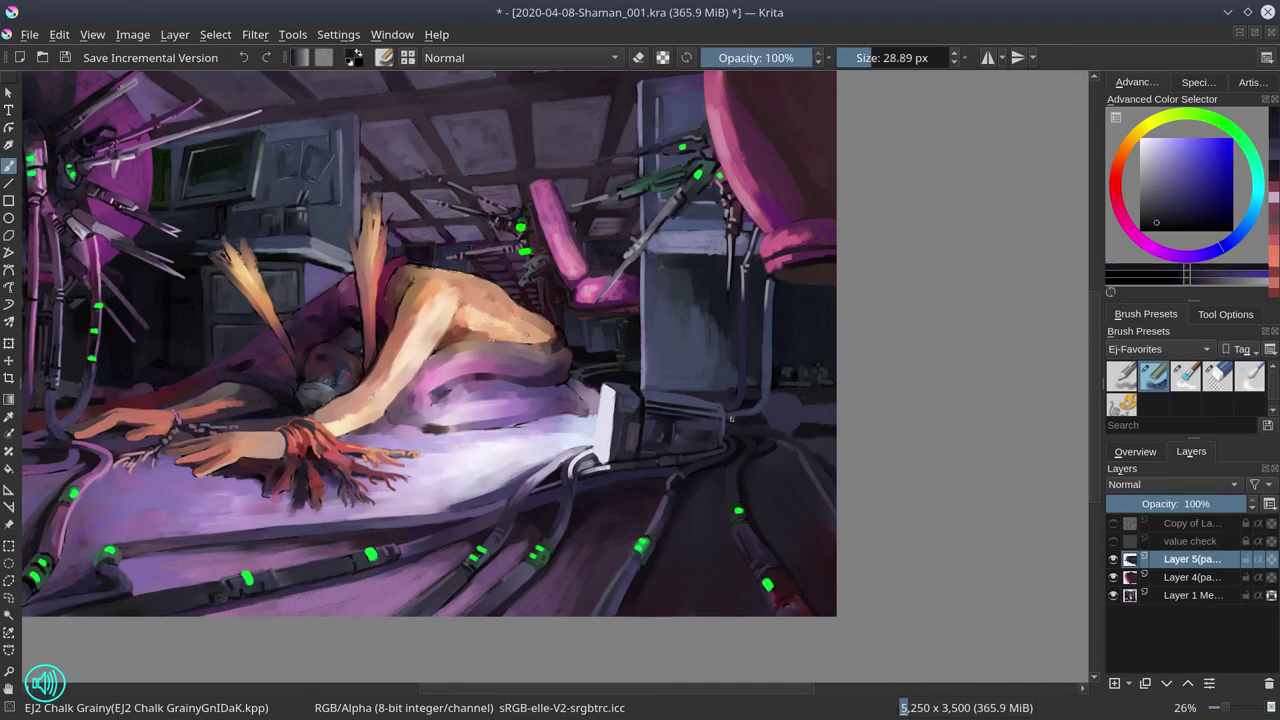
scroll(900, 375, "down", 3)
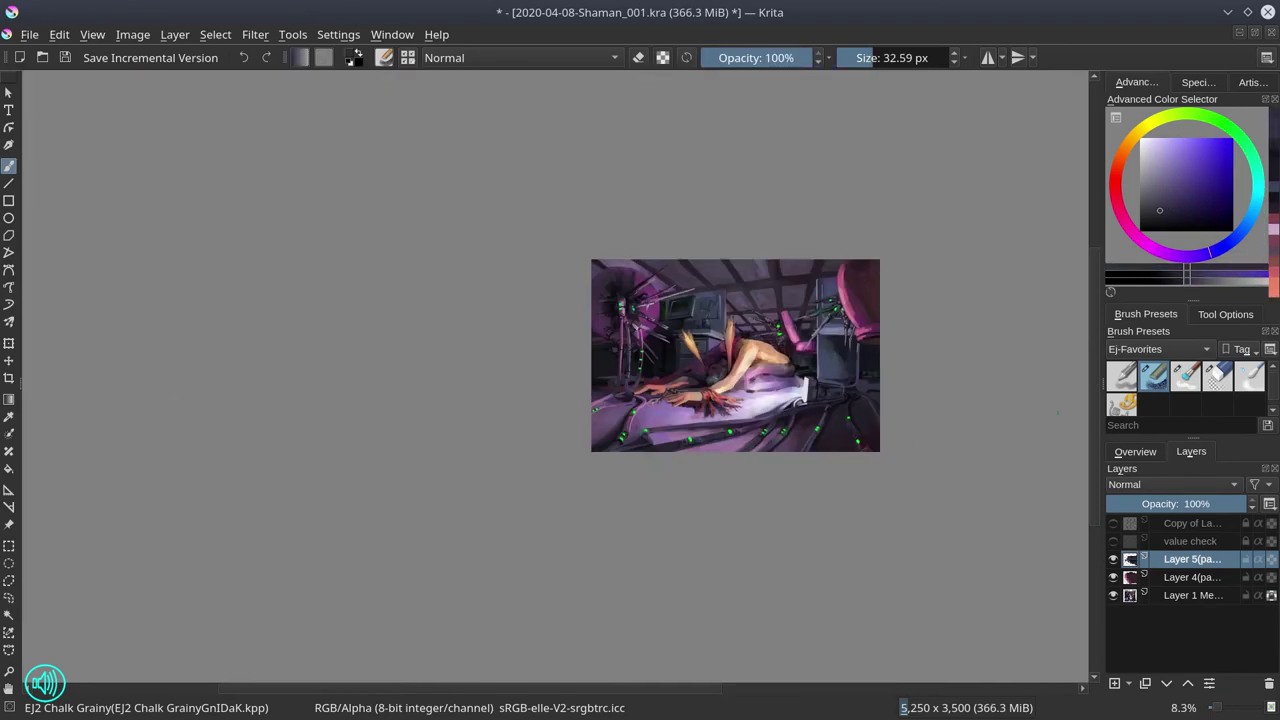
key("ctrl+s")
scroll(752, 357, "up", 5)
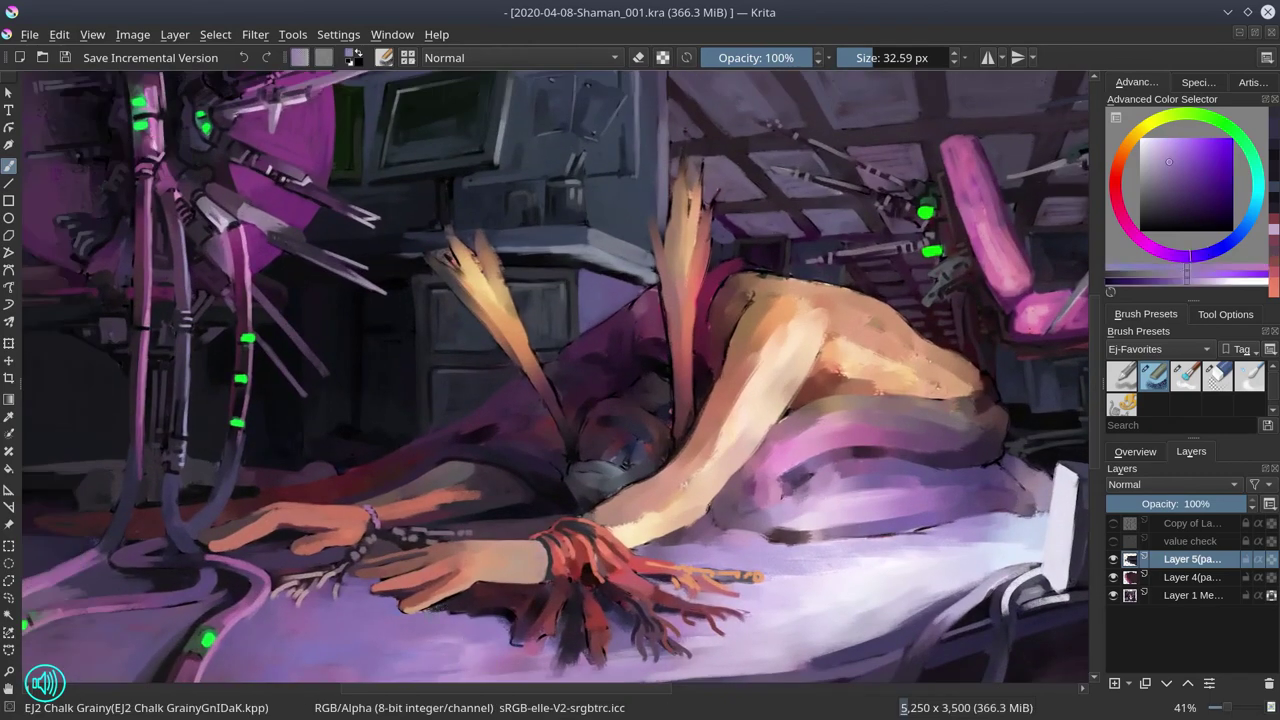
Sample pinkish purple, salmon, peach and dark purple tones, with the brush near 17 px.
left_click(515, 640, "ctrl")
left_click(515, 640, "ctrl")
key("bracketleft")
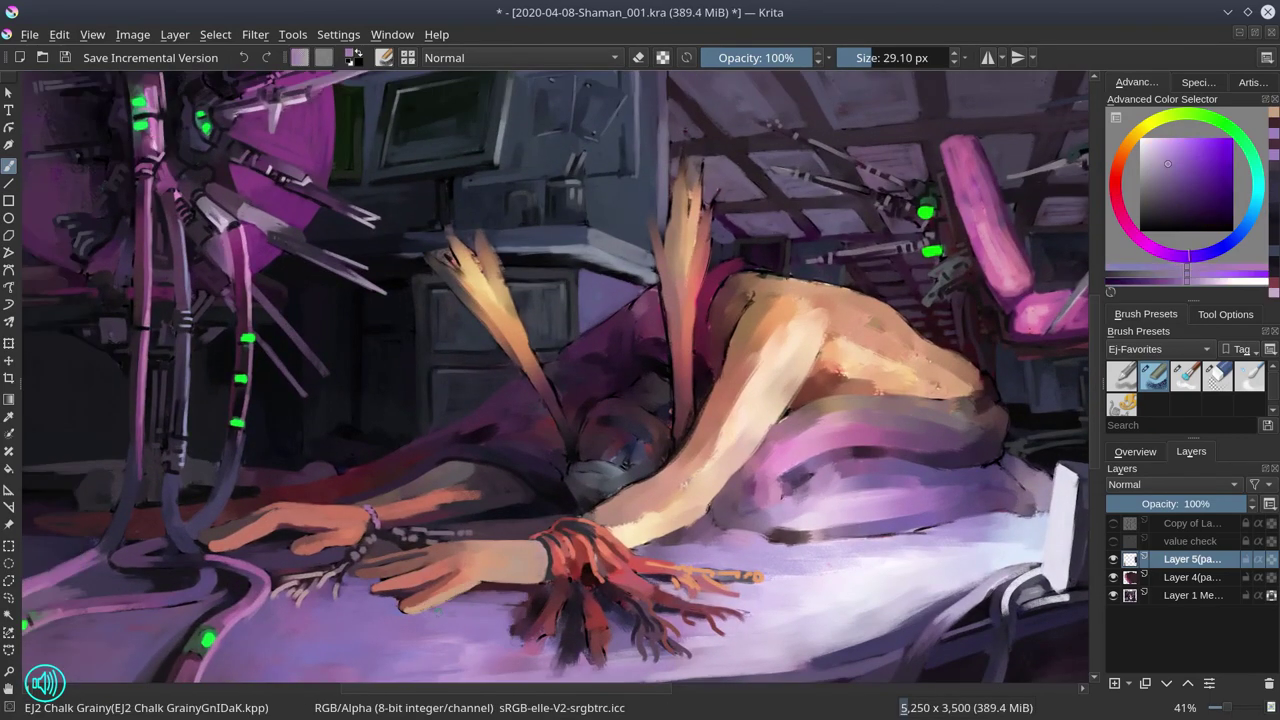
left_click(443, 545, "ctrl")
left_click(470, 592, "ctrl")
left_click_drag(600, 380, 512, 380)
key("bracketleft")
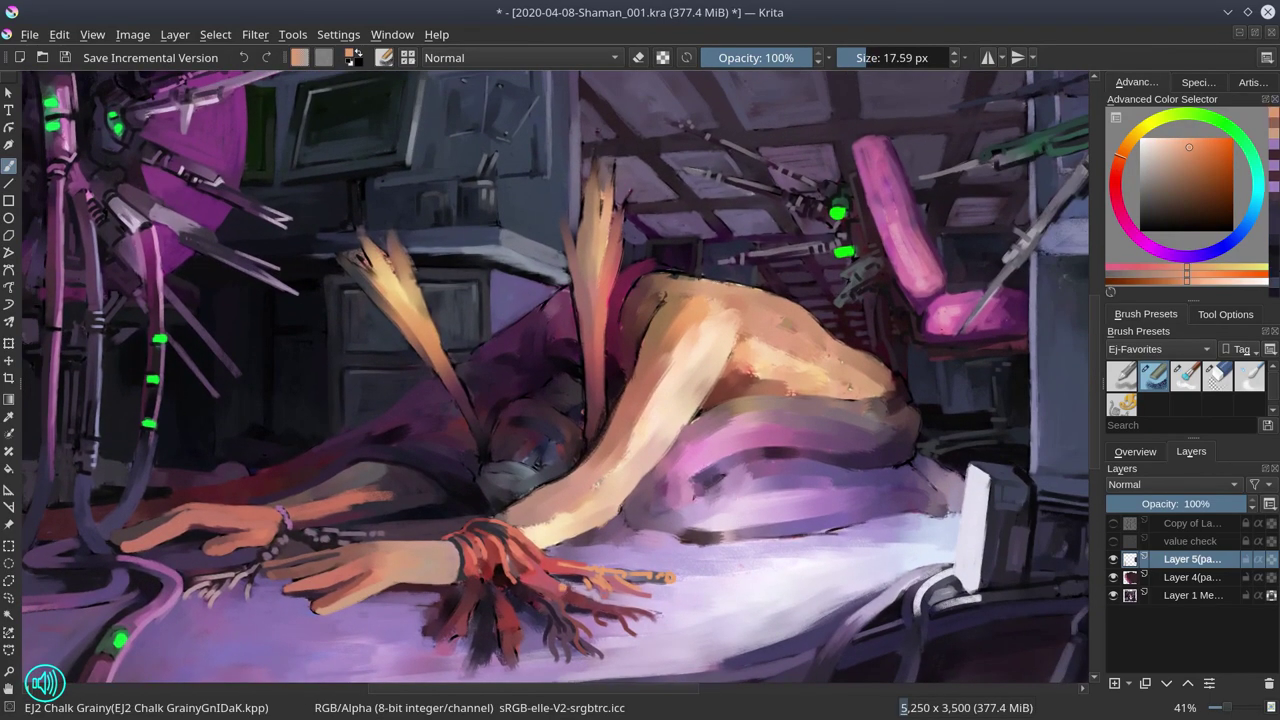
left_click(498, 660, "ctrl")
left_click(476, 592, "ctrl")
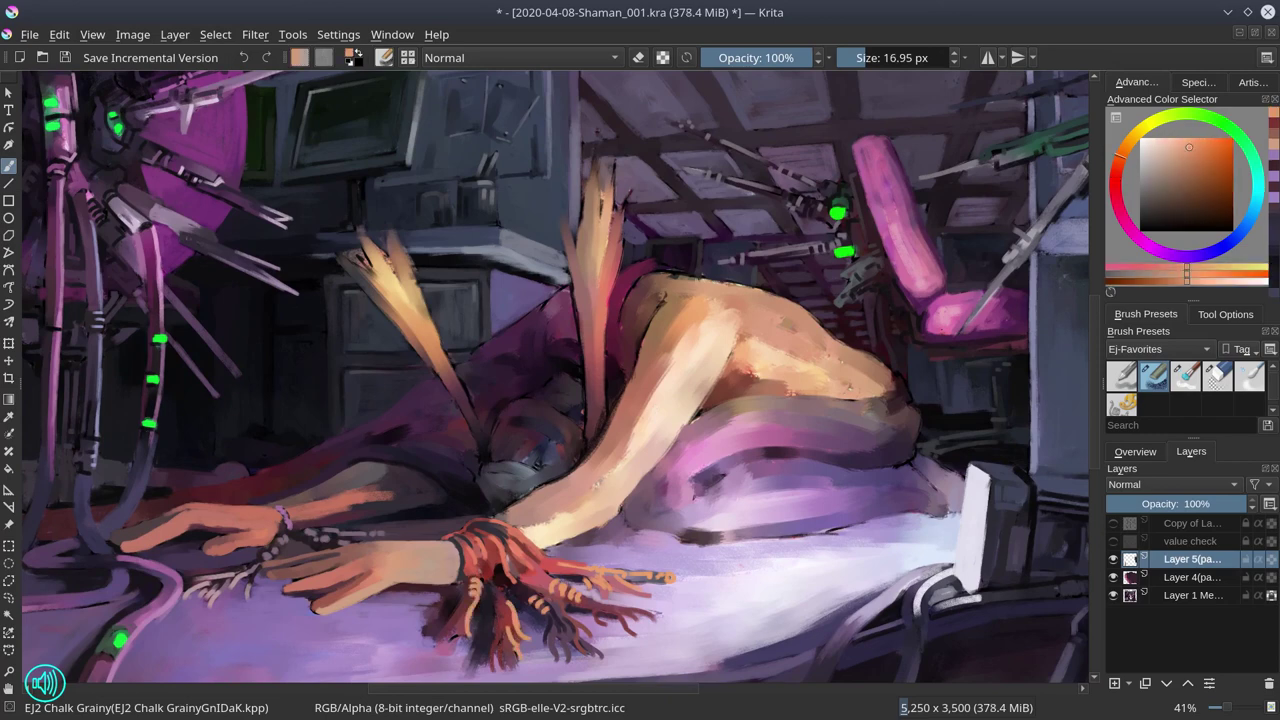
left_click(488, 570, "ctrl")
left_click(492, 560, "ctrl")
left_click(492, 560, "ctrl")
left_click(490, 670, "ctrl")
key("bracketright")
key("bracketright")
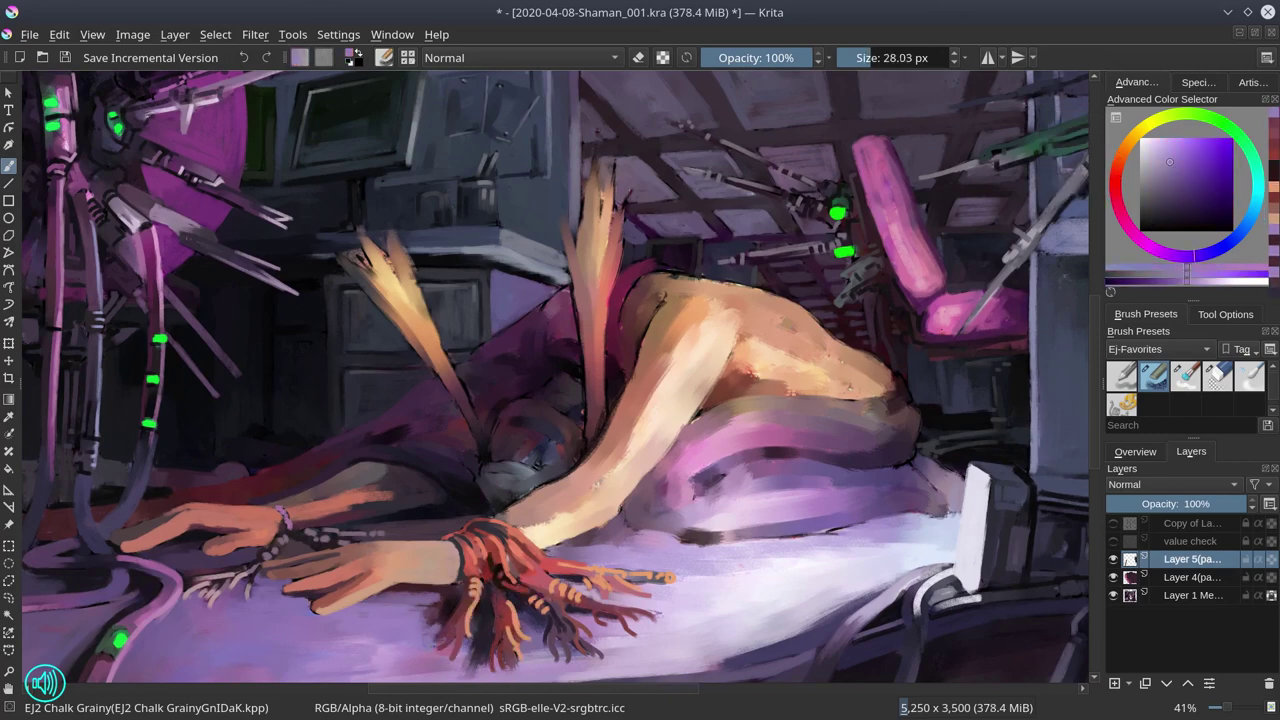
left_click(453, 595, "ctrl")
left_click(453, 595, "ctrl")
key("bracketleft")
Sample orange-peach skin tones and a dark muted red, shrinking the brush to 17 px.
scroll(465, 588, "down", 1)
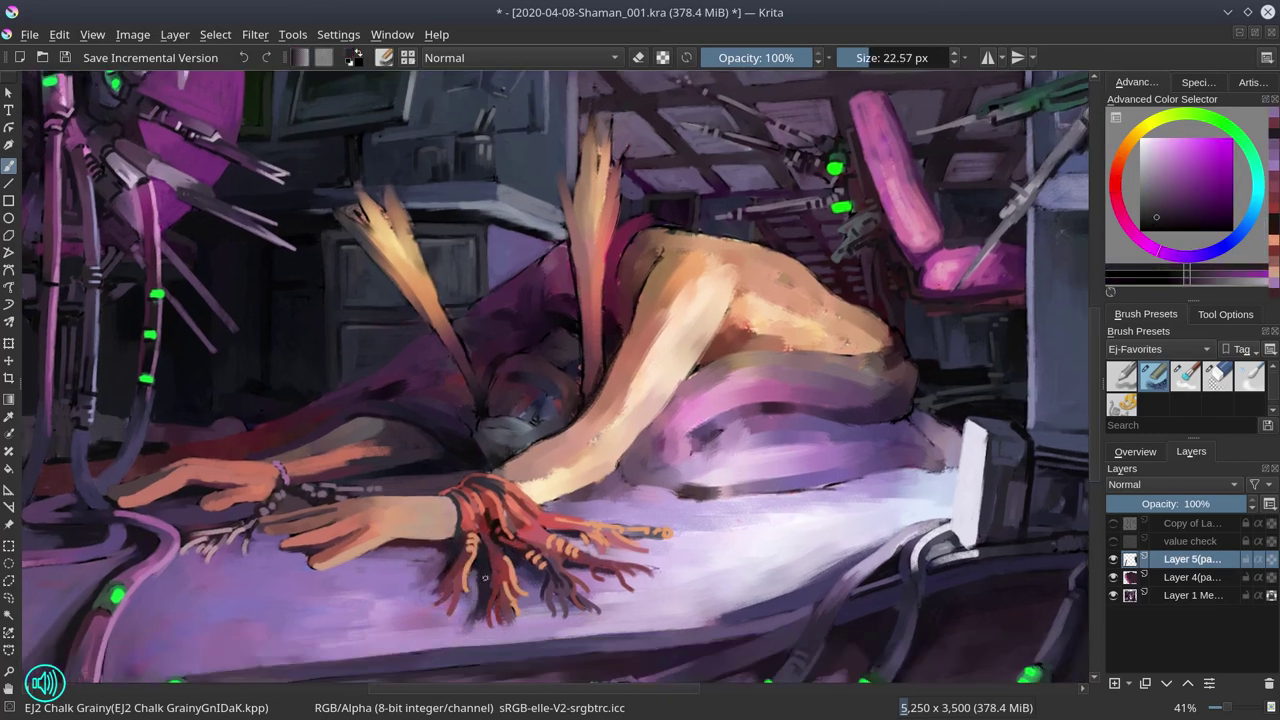
left_click(474, 580, "ctrl")
left_click(474, 580, "ctrl")
left_click(469, 608, "ctrl")
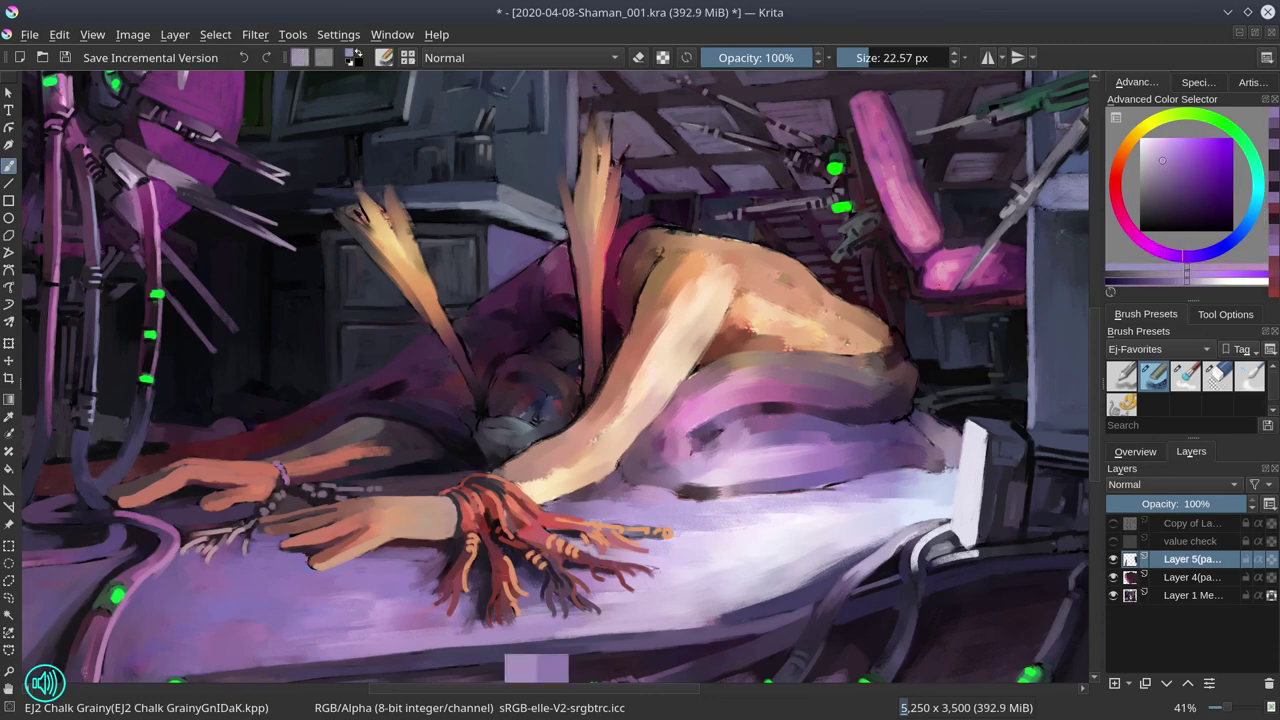
key("bracketleft")
key("bracketleft")
left_click(495, 543, "ctrl")
left_click(553, 557, "ctrl")
left_click(515, 511, "ctrl")
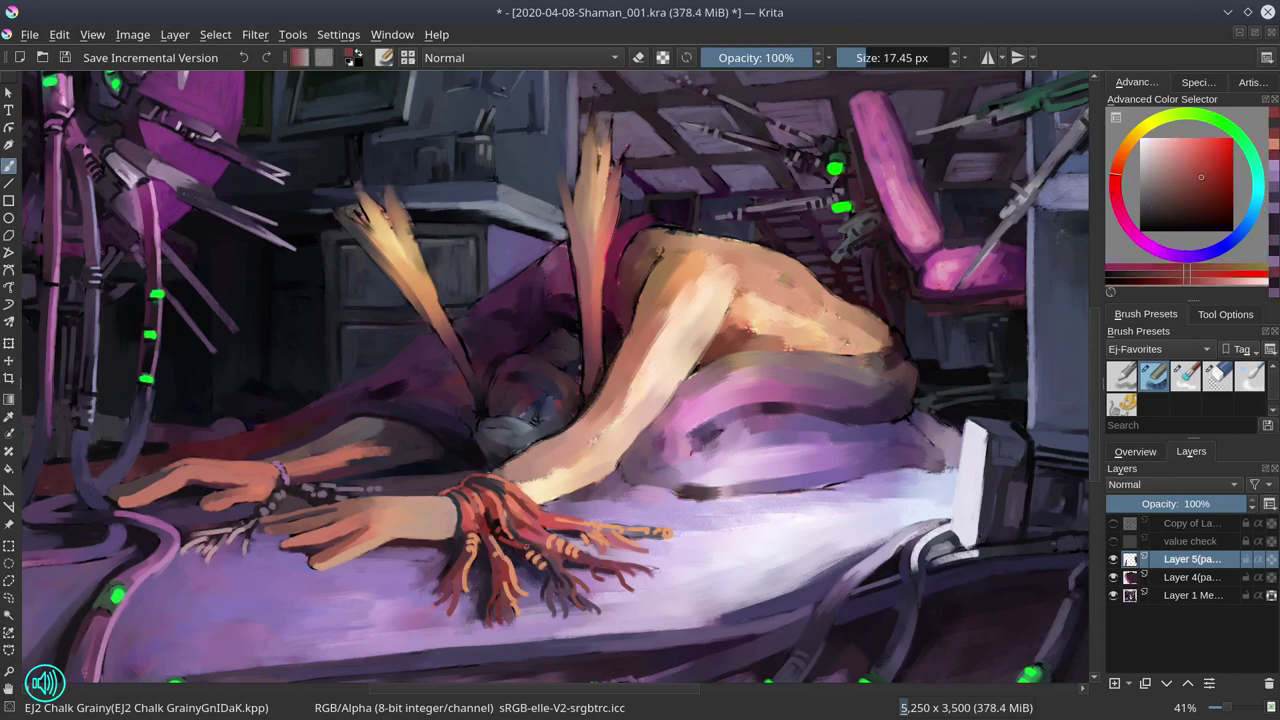
left_click(597, 673, "ctrl")
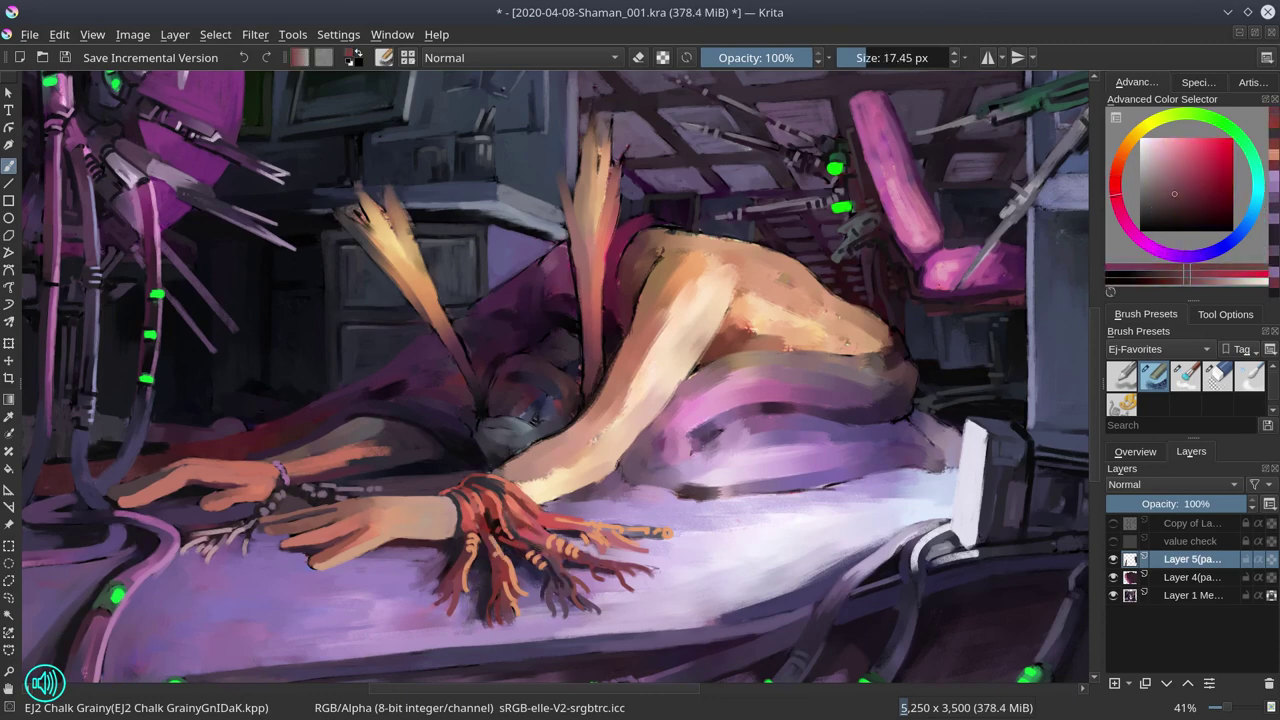
Paint short dark purple strokes near the left hand, then sample reddish and darker purples.
left_click(157, 456, "ctrl")
key("bracketright")
left_click_drag(350, 412, 462, 377)
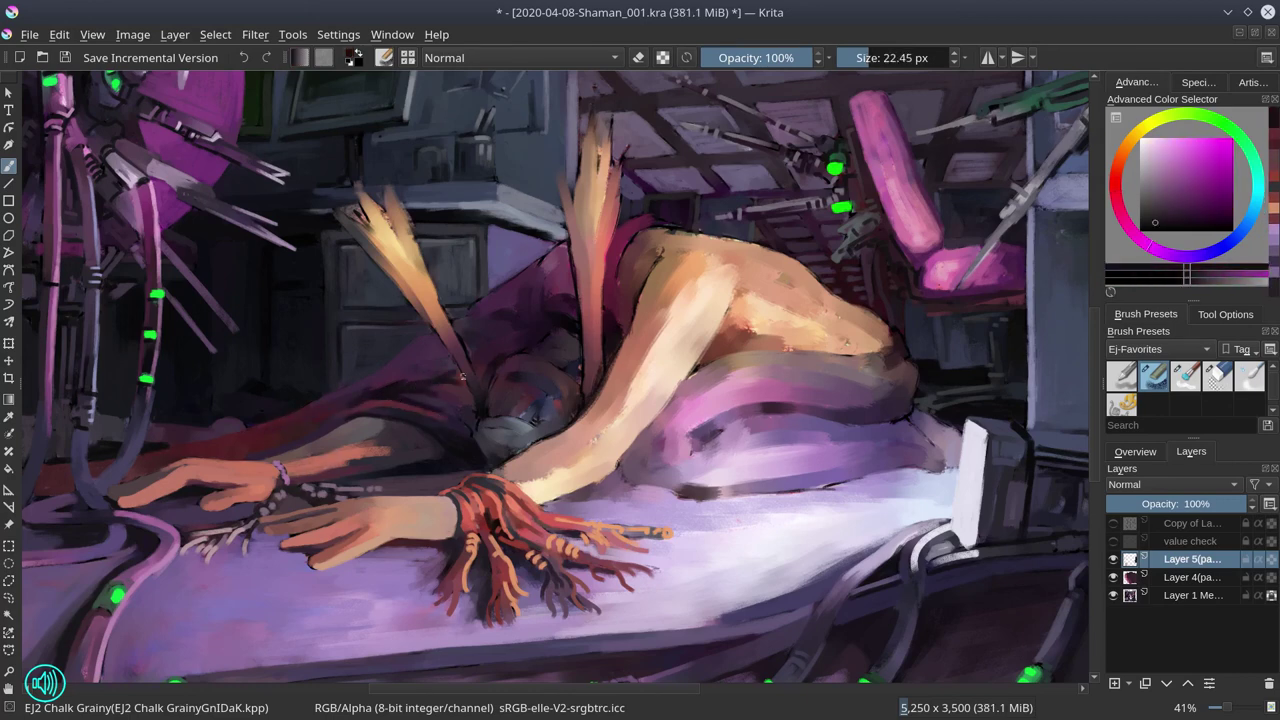
left_click(375, 390, "ctrl")
left_click(460, 365, "ctrl")
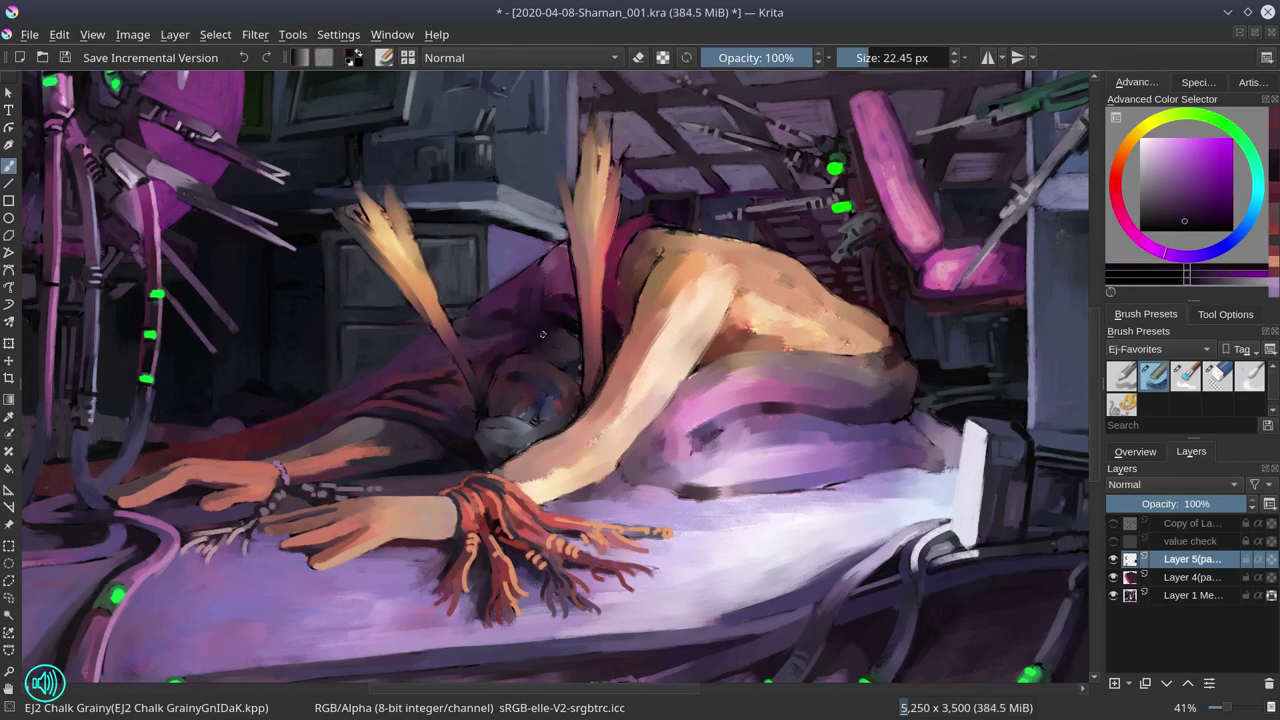
Paint pink-mauve strokes along the robe edge with a smaller brush.
left_click(540, 283, "ctrl")
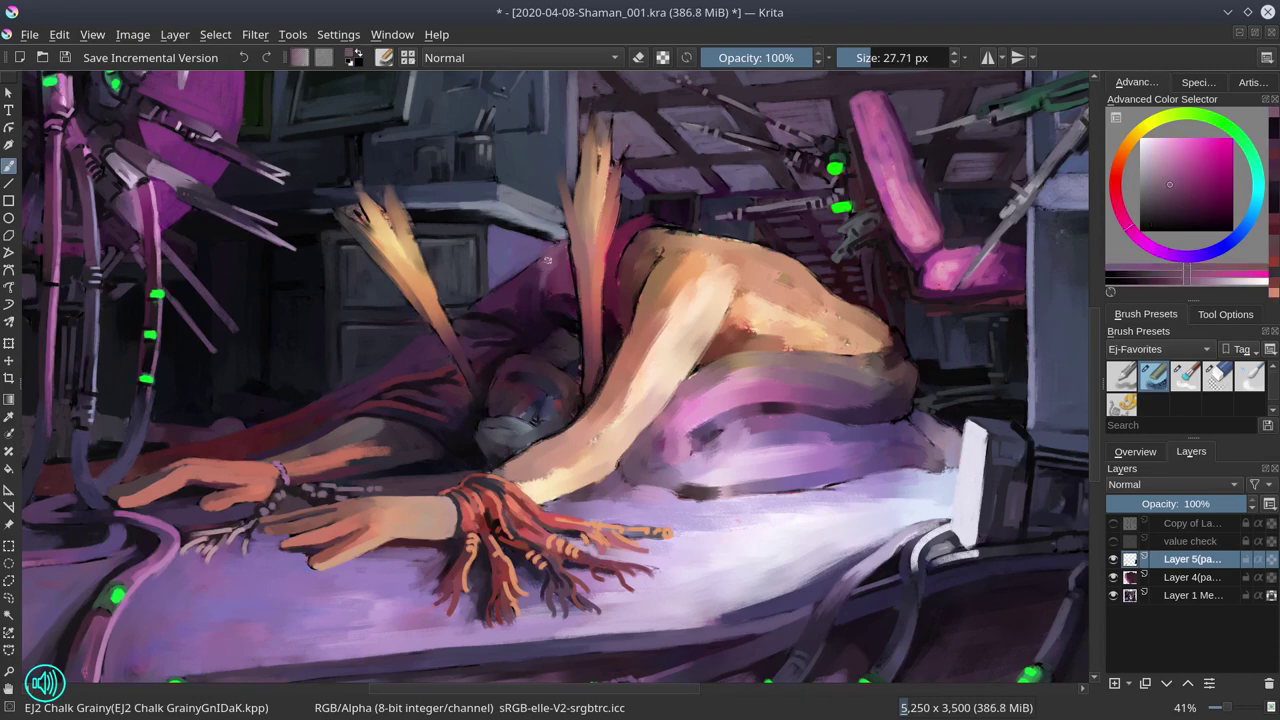
key("bracketleft")
key("bracketleft")
key("bracketleft")
key("bracketleft")
key("bracketleft")
left_click(625, 275, "ctrl")
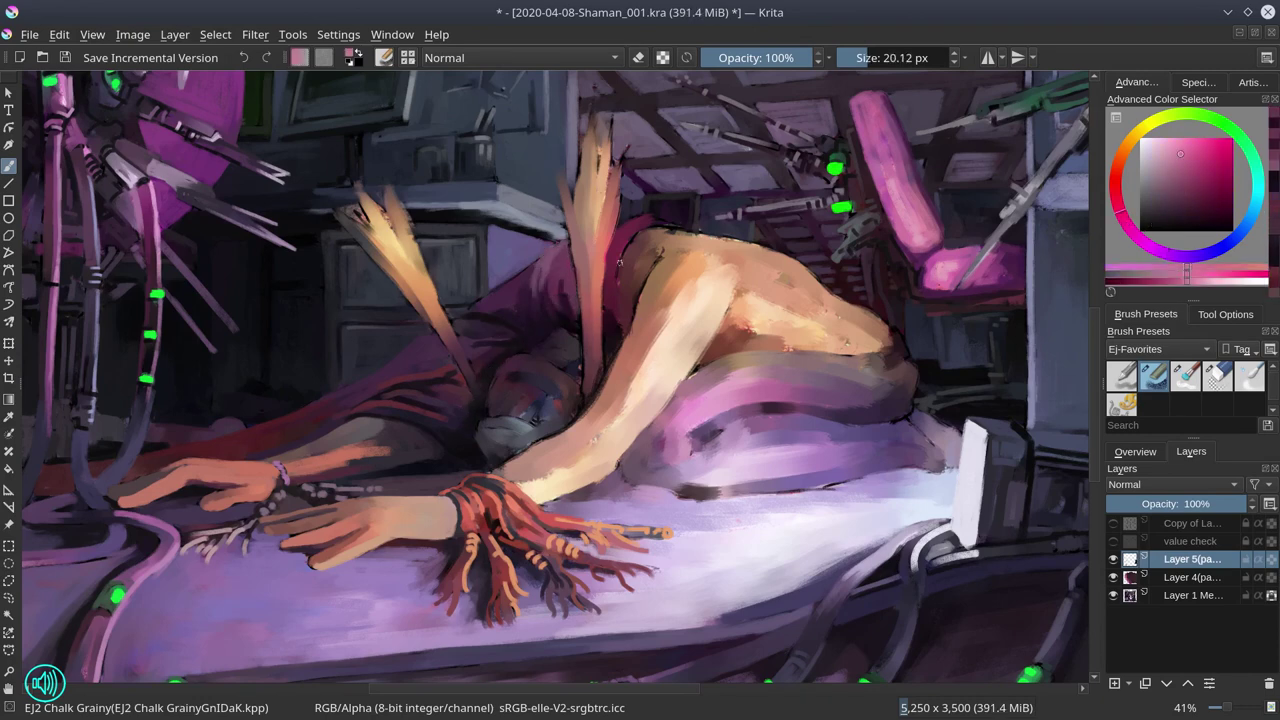
left_click_drag(615, 283, 670, 222)
key("bracketleft")
key("bracketleft")
key("bracketleft")
left_click(640, 265, "ctrl")
left_click_drag(640, 265, 625, 235)
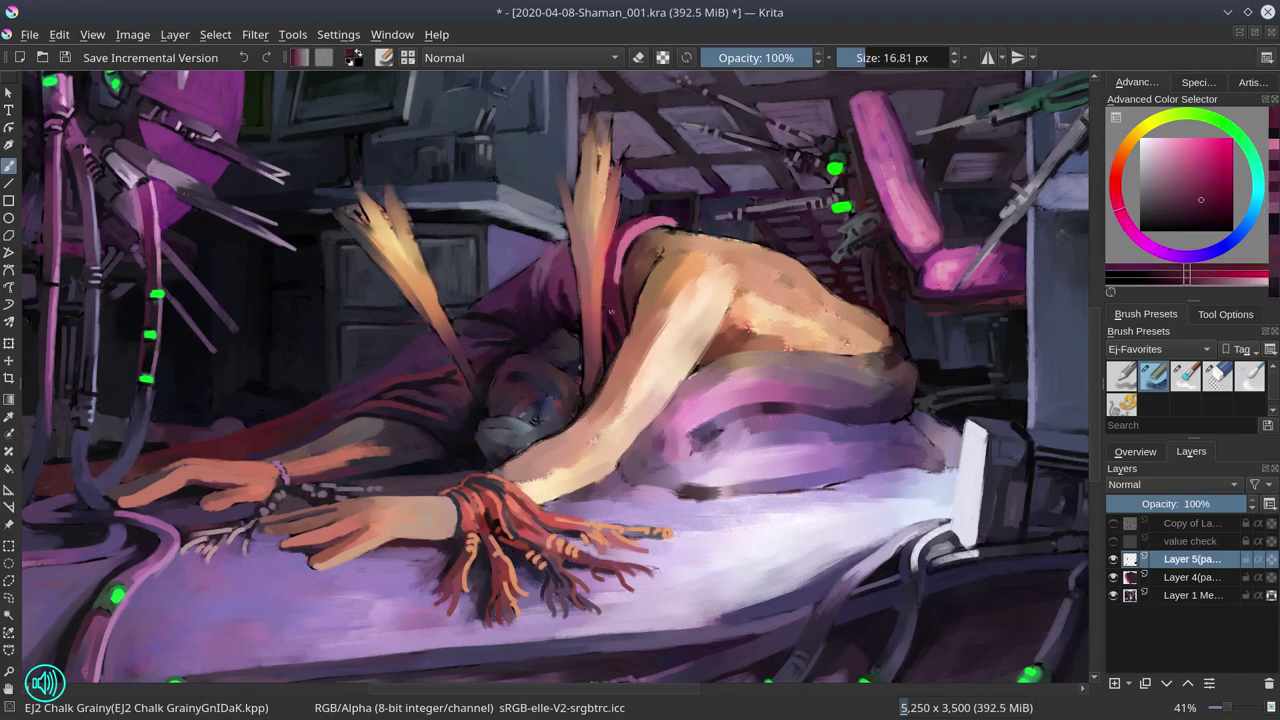
Sample mauve, purple and darker tones from the robe and painting.
left_click(507, 346, "ctrl")
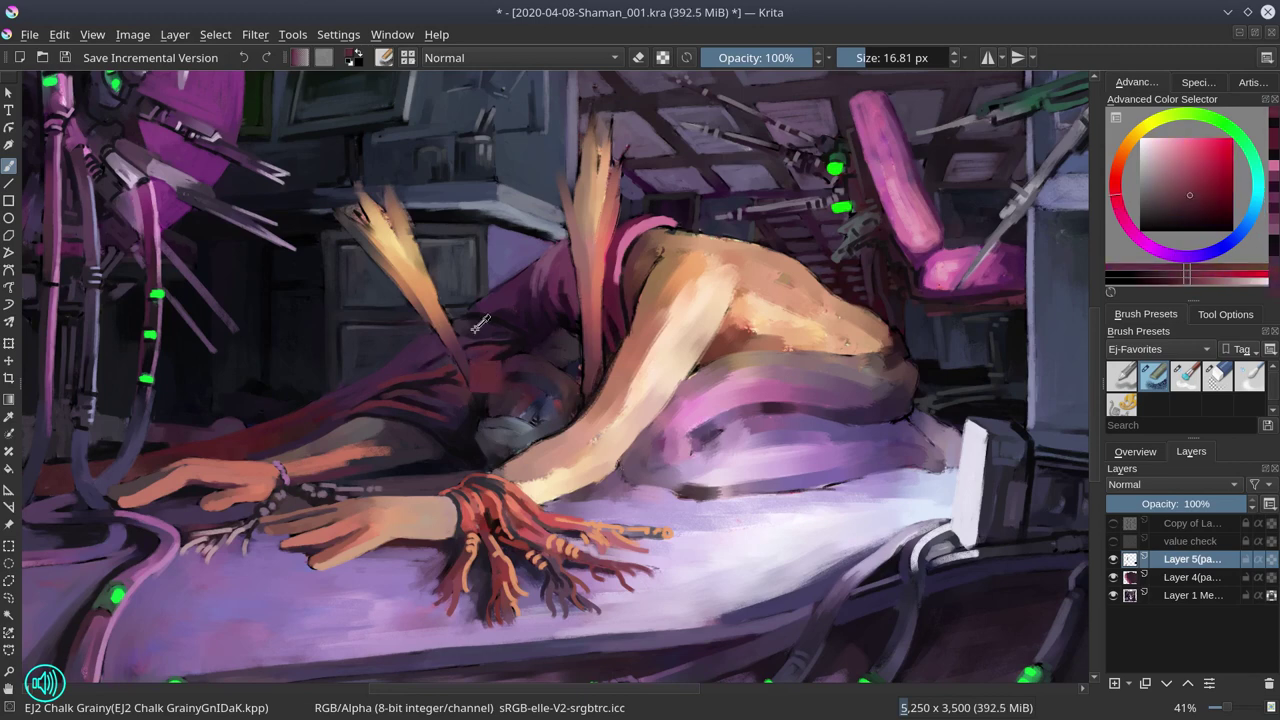
left_click(521, 348, "ctrl")
key("bracketright")
key("bracketright")
left_click(420, 340, "ctrl")
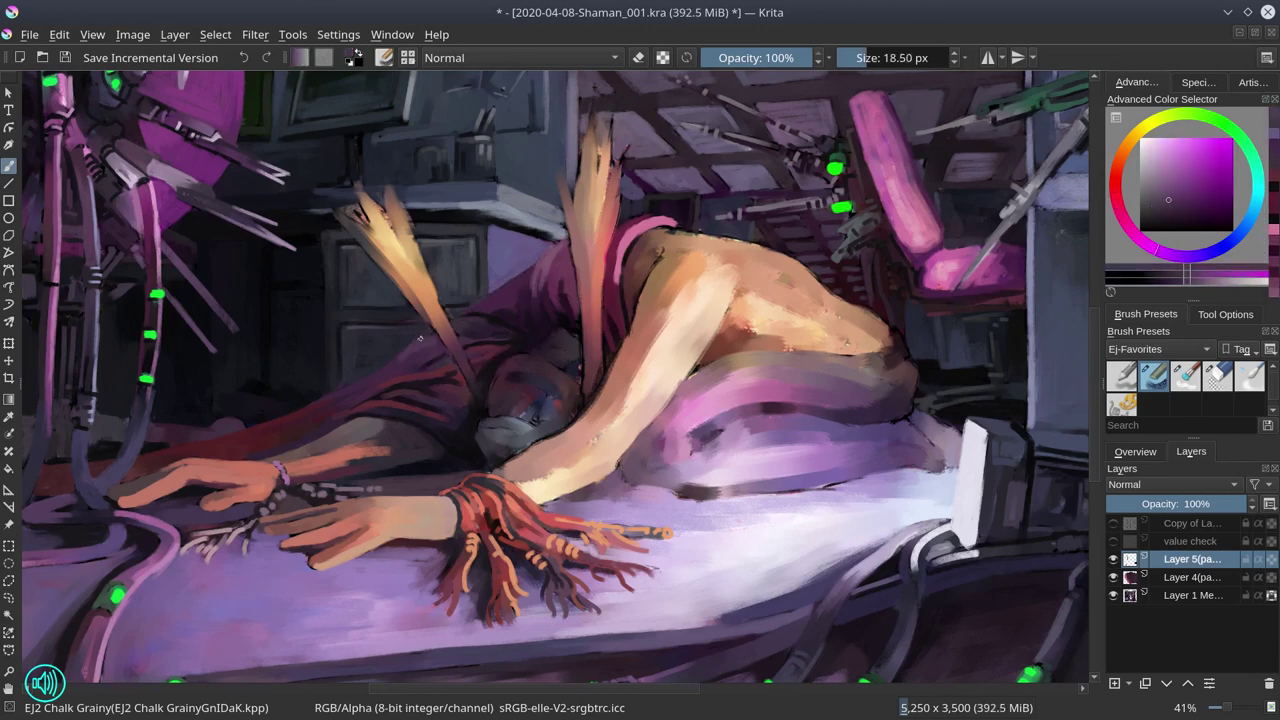
left_click(522, 305, "ctrl")
left_click(586, 303, "ctrl")
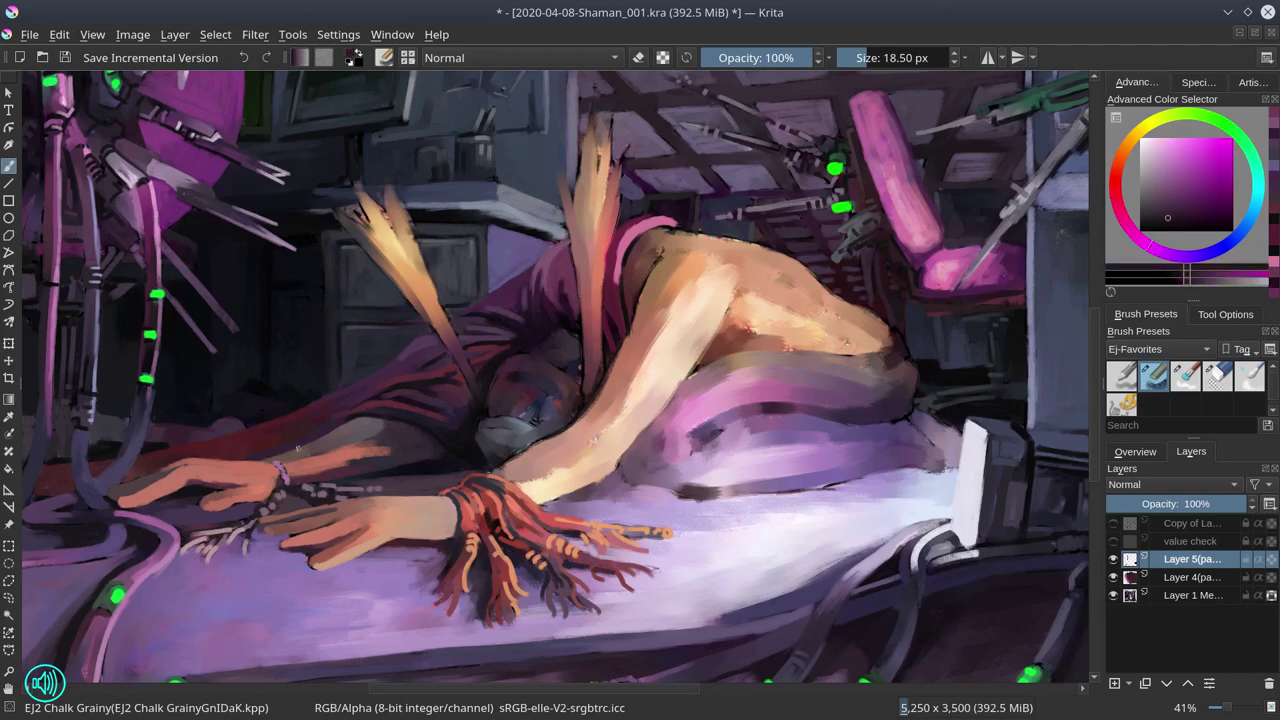
left_click(507, 472, "ctrl")
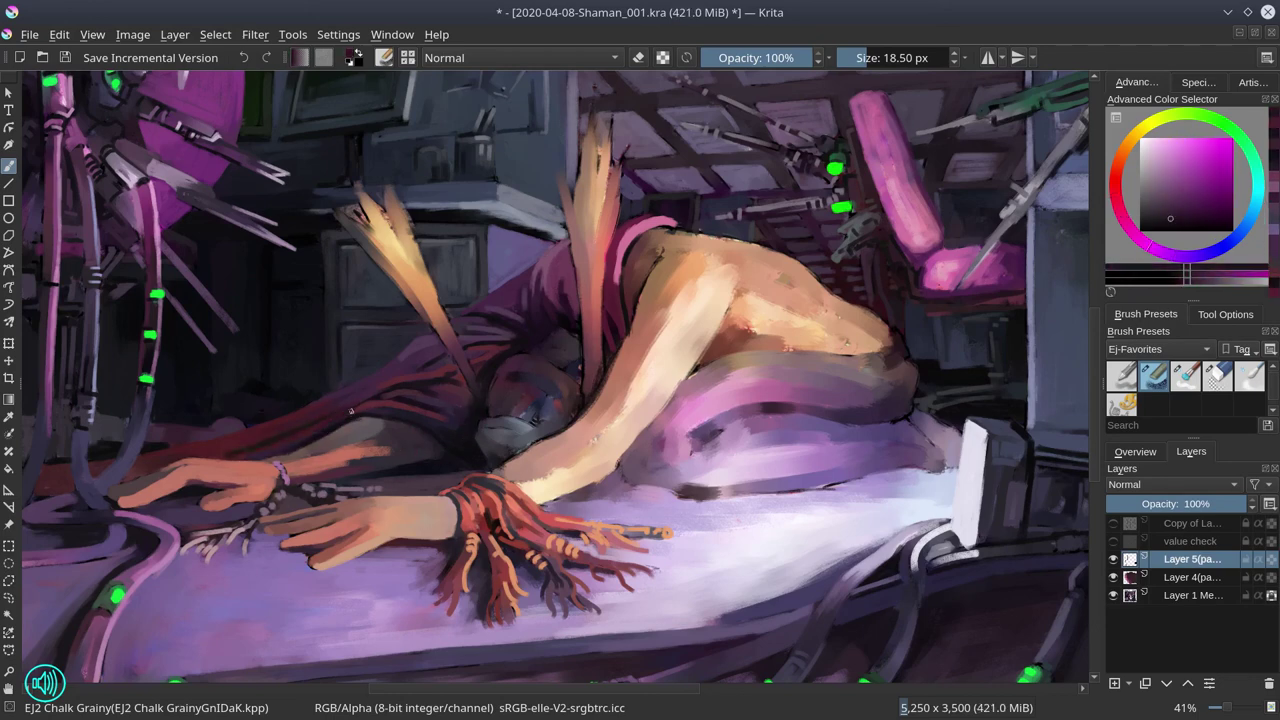
left_click_drag(130, 473, 383, 468)
left_click(700, 305, "ctrl")
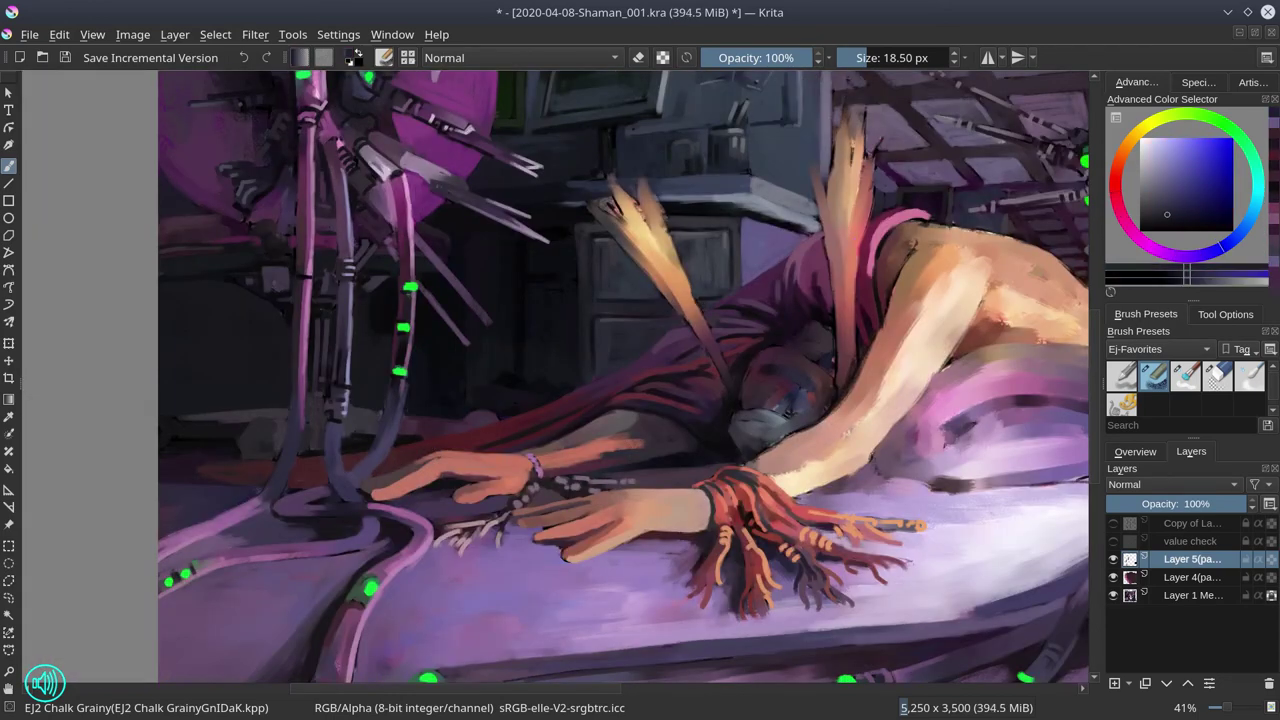
Save the painting, merge the paint layers down with Ctrl+E, and show the Overview.
key("ctrl+s")
key("ctrl+e")
key("ctrl+e")
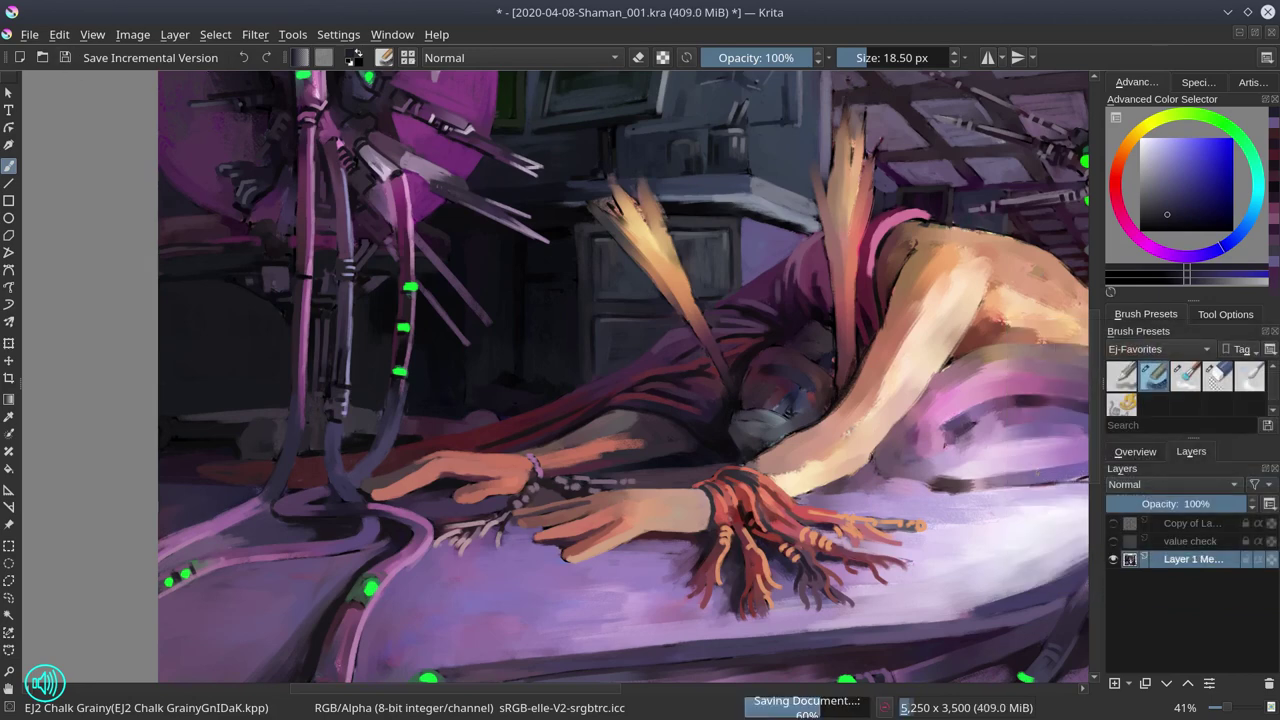
left_click(1135, 452)
scroll(614, 388, "down", 5)
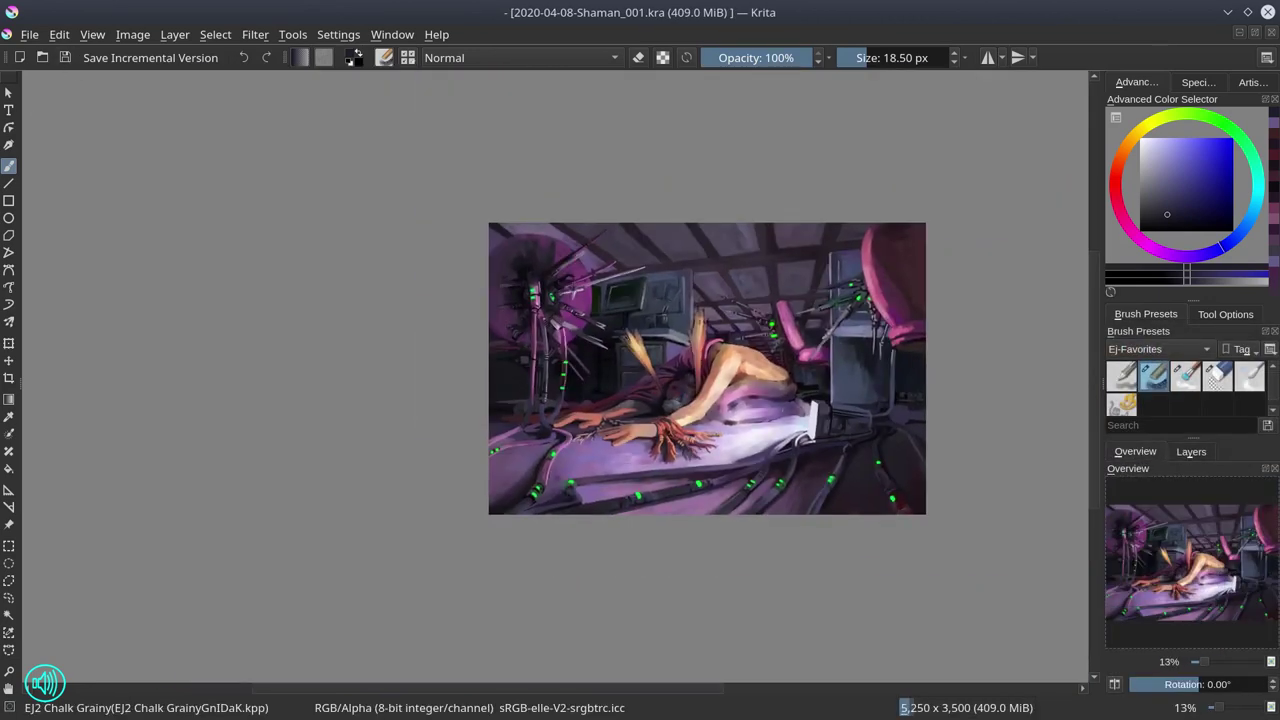
scroll(851, 383, "up", 3)
Recentre on the figure and bed, sampling orange skin, brownish red and dark purple.
left_click_drag(851, 383, 640, 477)
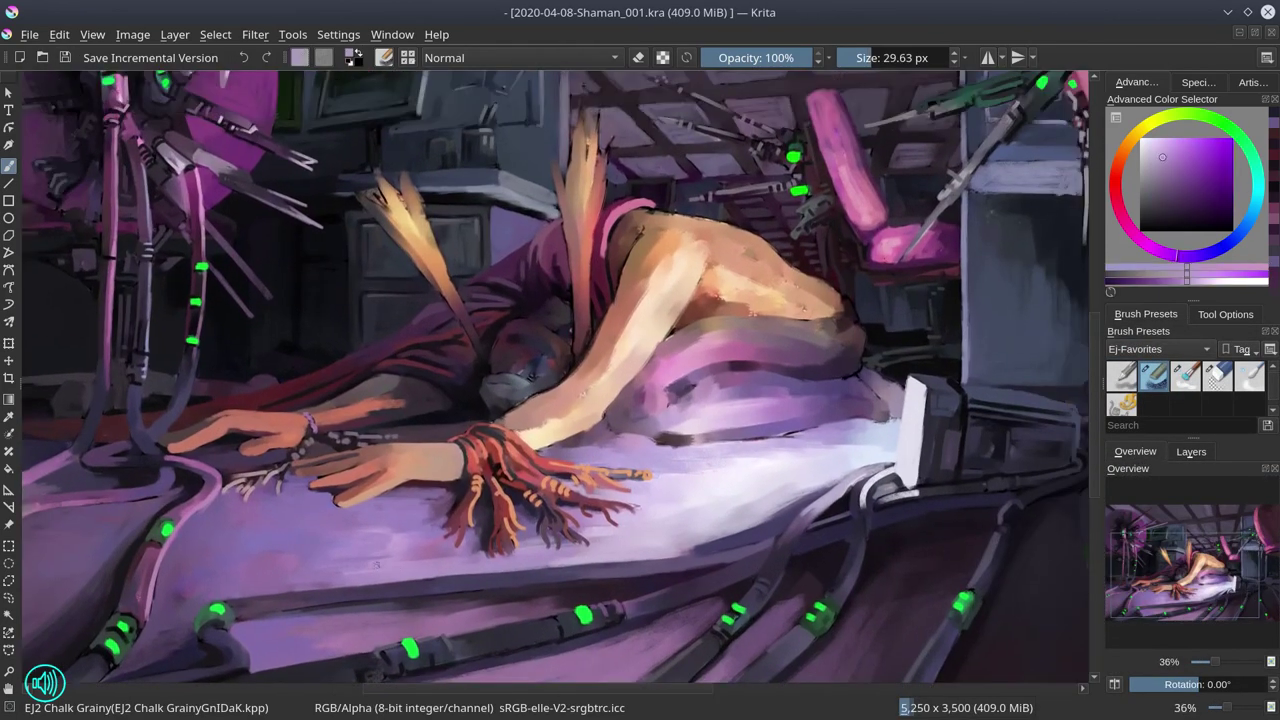
left_click(395, 410, "ctrl")
left_click(408, 408, "ctrl")
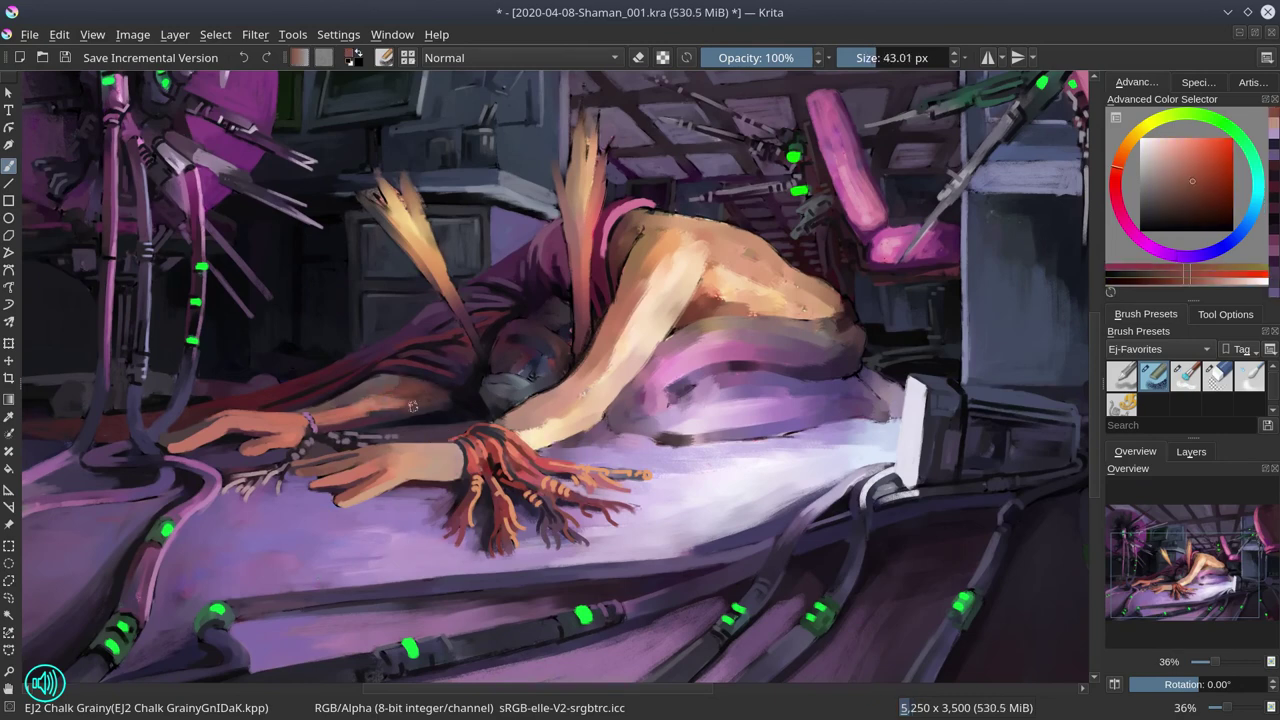
left_click(412, 406, "ctrl")
scroll(552, 375, "up", 1)
left_click(552, 375, "ctrl")
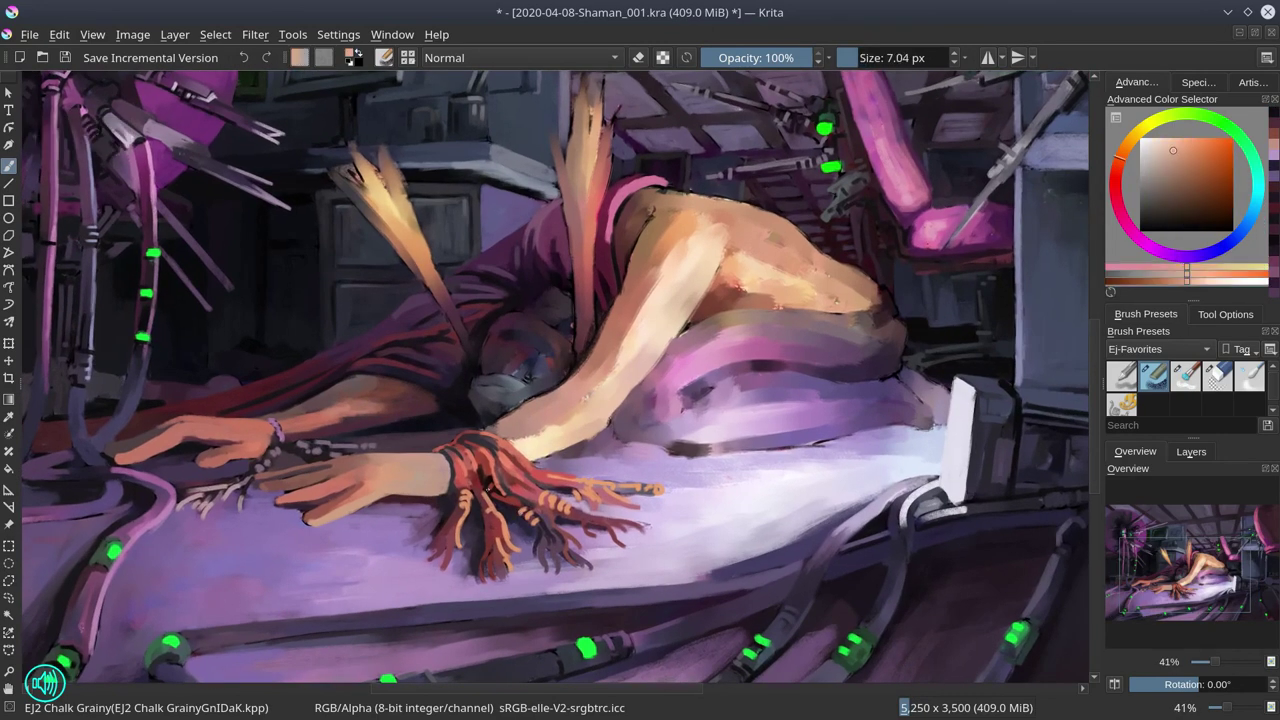
key("bracketright")
key("bracketright")
key("bracketright")
left_click(600, 440, "ctrl")
Sample light peach from the arm and muted pinks from the pillow with a larger brush.
key("bracketright")
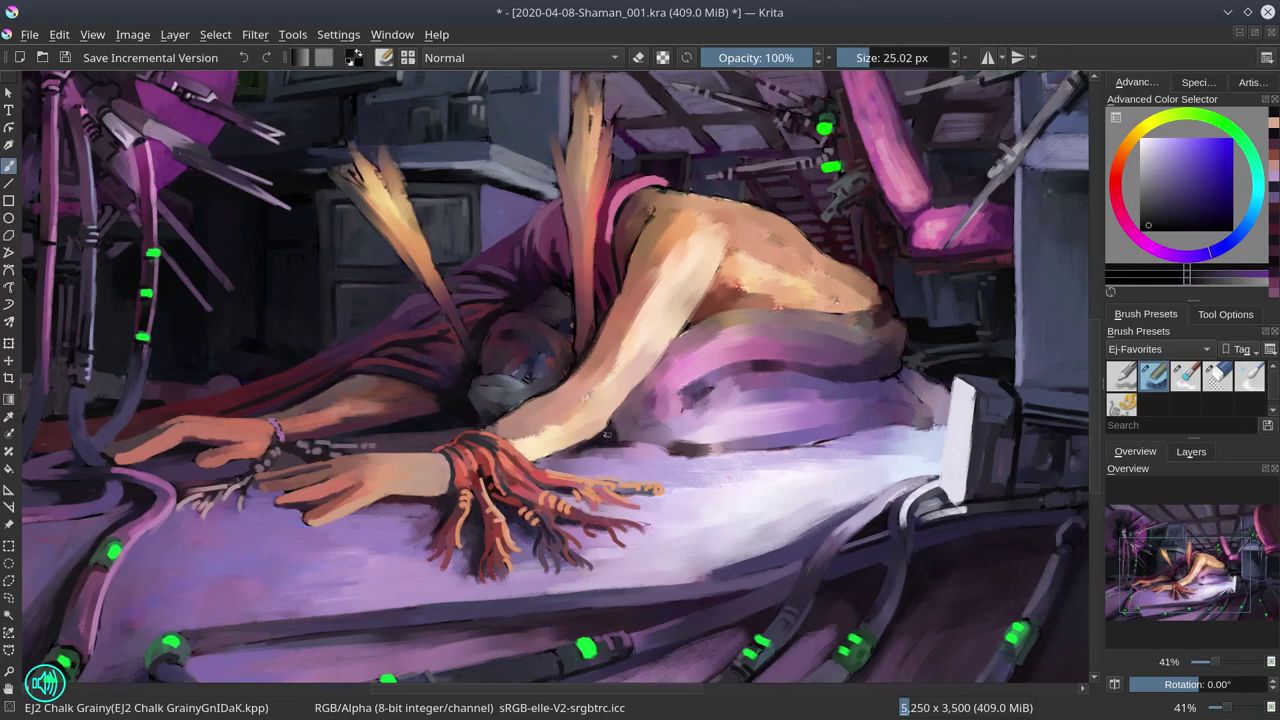
left_click(605, 438, "ctrl")
left_click(612, 451, "ctrl")
key("bracketleft")
key("bracketleft")
left_click(766, 470, "ctrl")
key("bracketright")
key("bracketright")
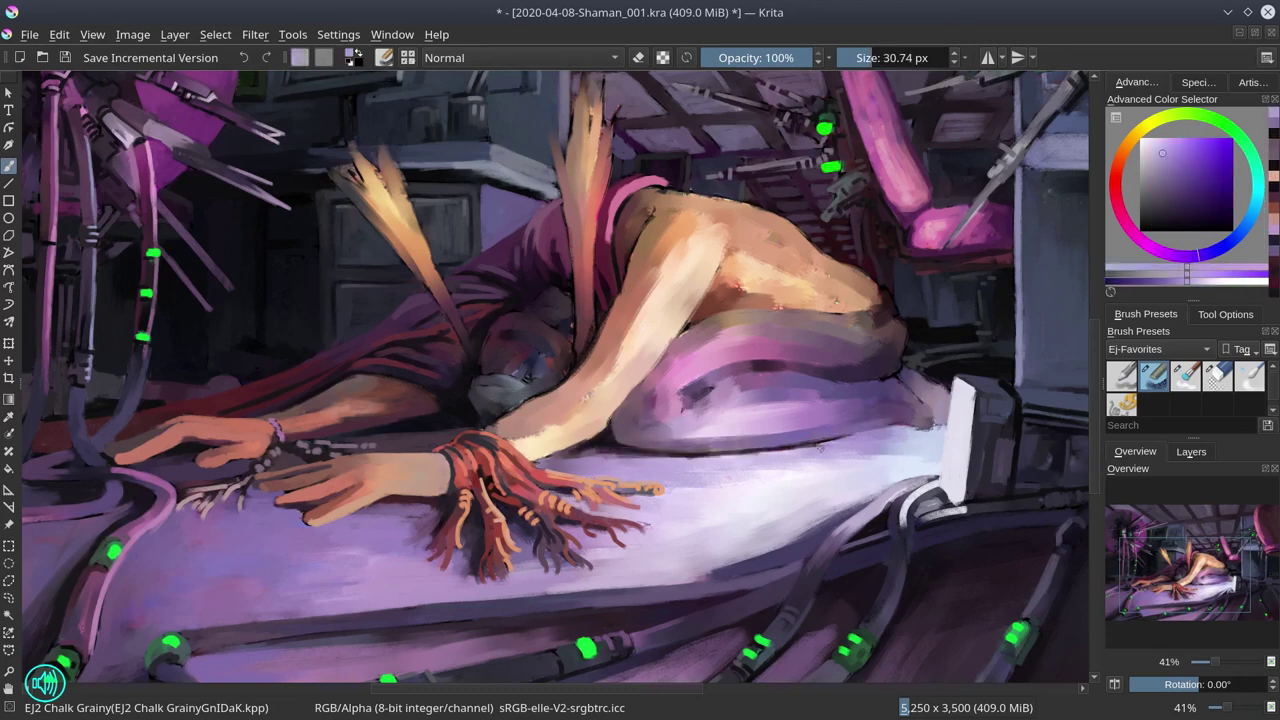
key("bracketright")
left_click(432, 487, "ctrl")
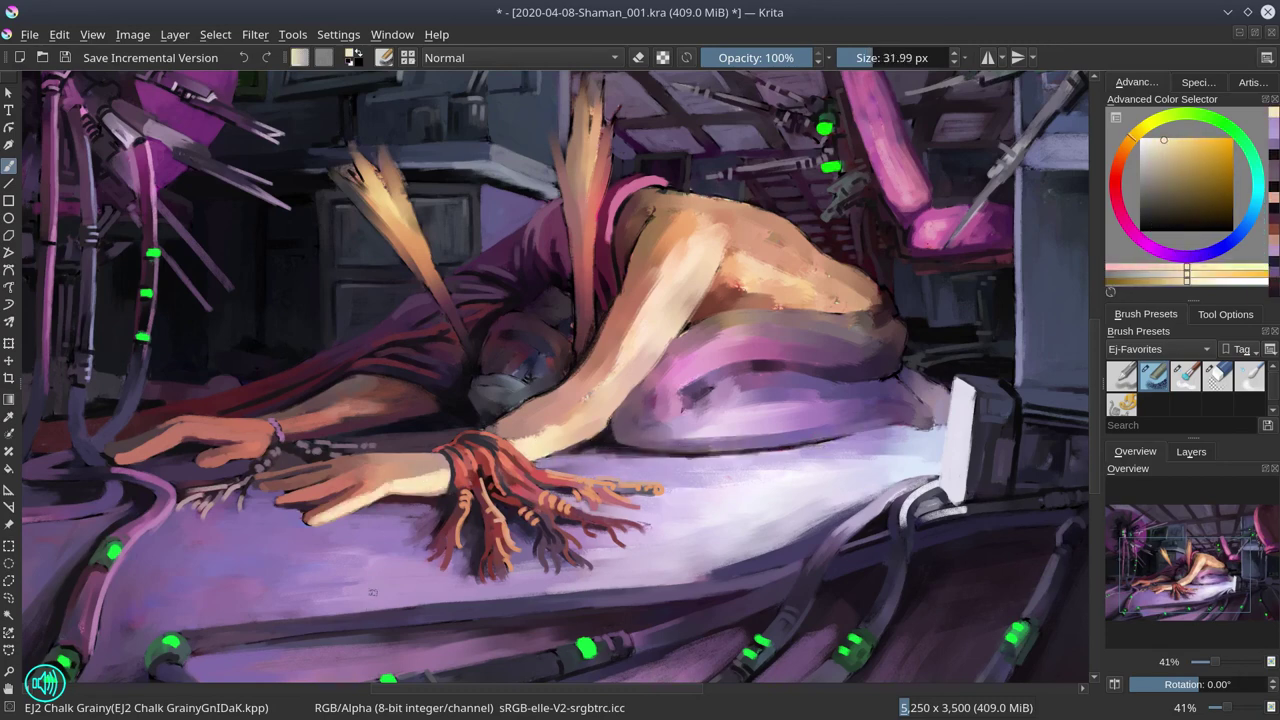
key("bracketright")
left_click(382, 518, "ctrl")
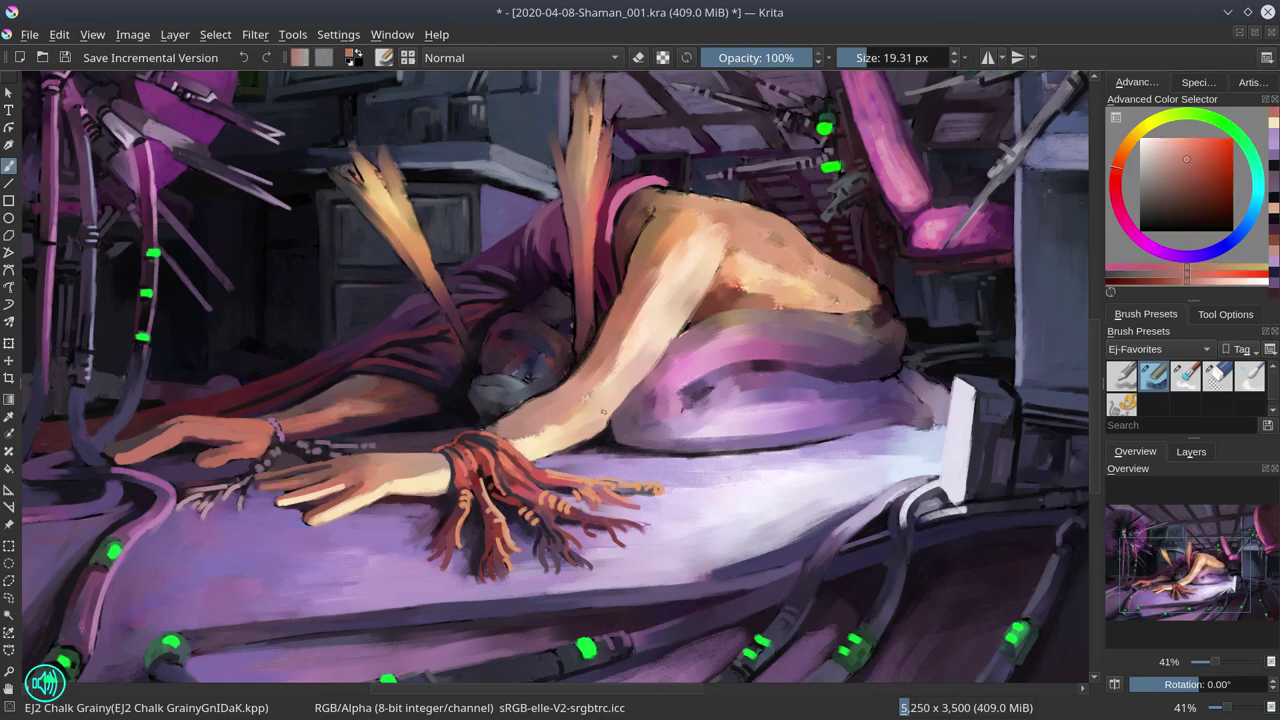
key("bracketright")
left_click(690, 405, "ctrl")
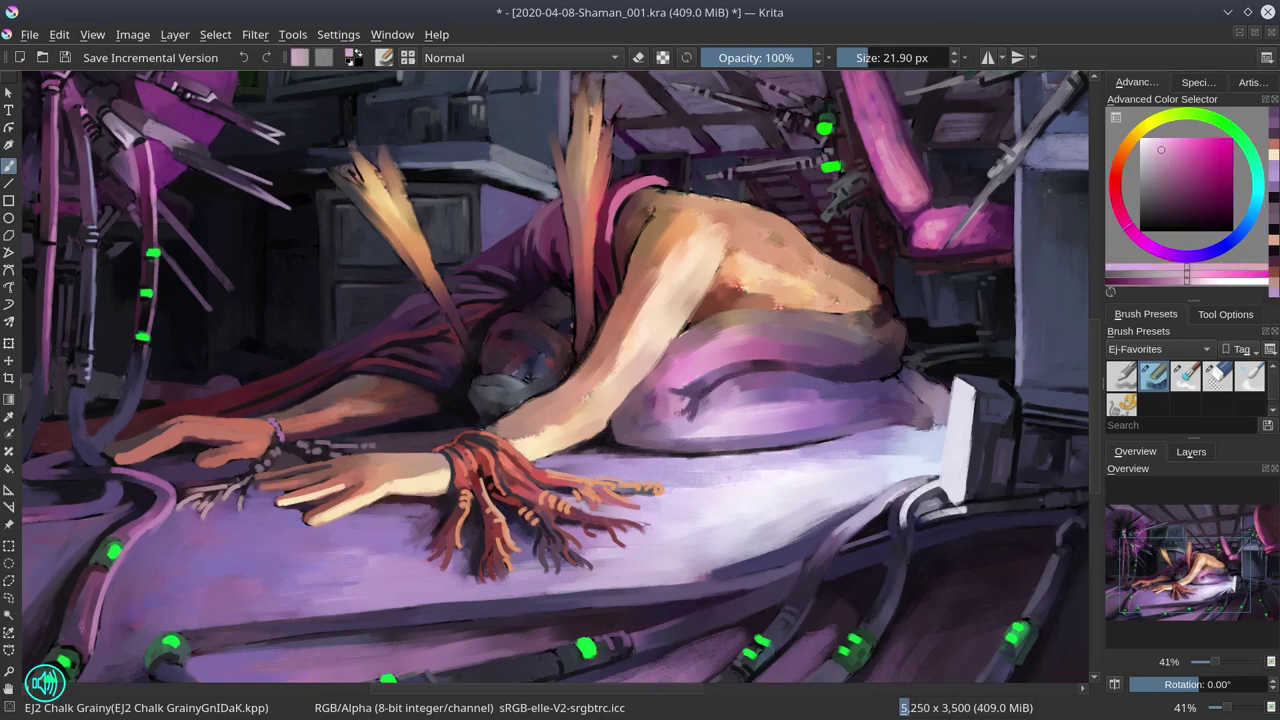
left_click(700, 330, "ctrl")
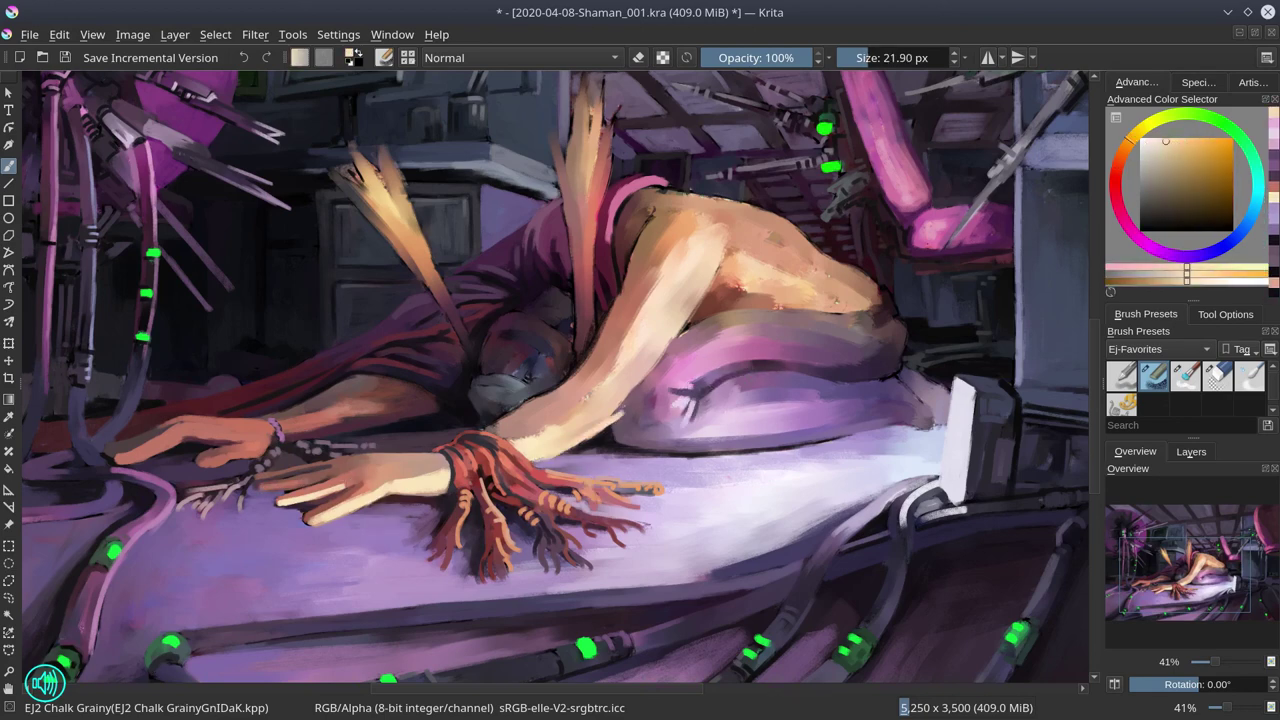
left_click(655, 383, "ctrl")
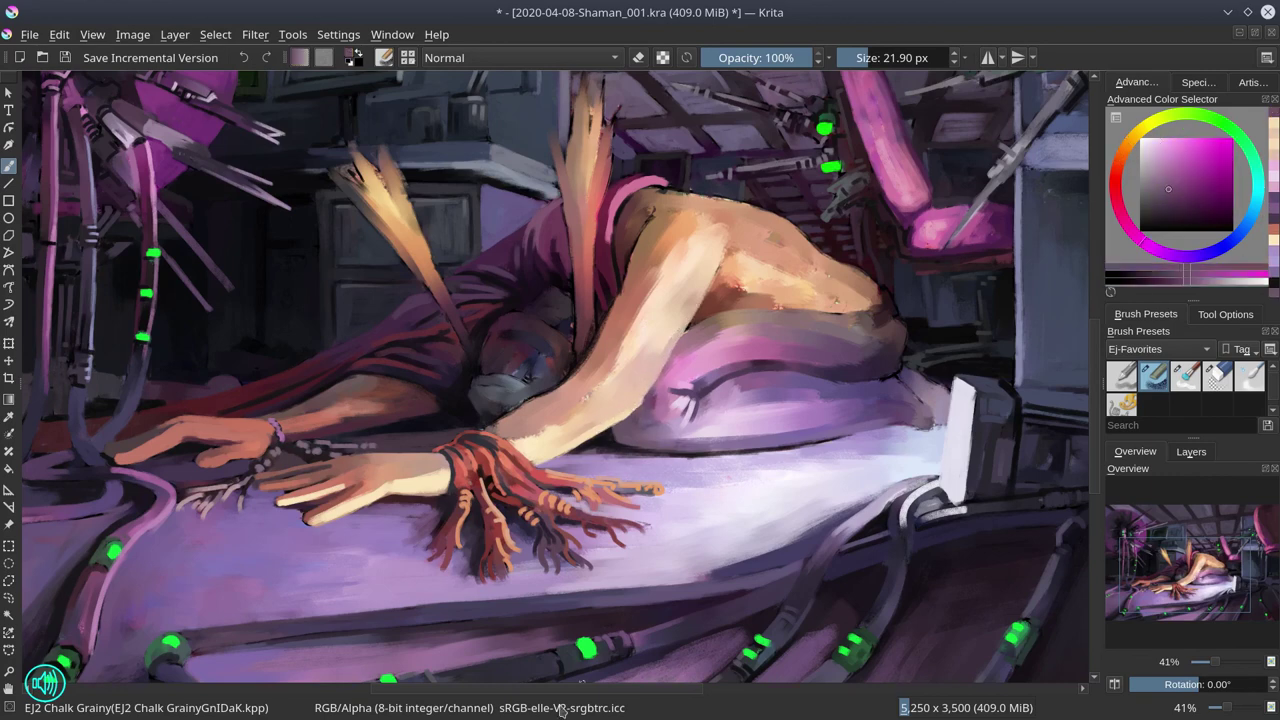
left_click(629, 371, "ctrl")
Paint a dark line along the arm edge, then brighten the arm with light peach strokes.
left_click_drag(612, 312, 586, 362)
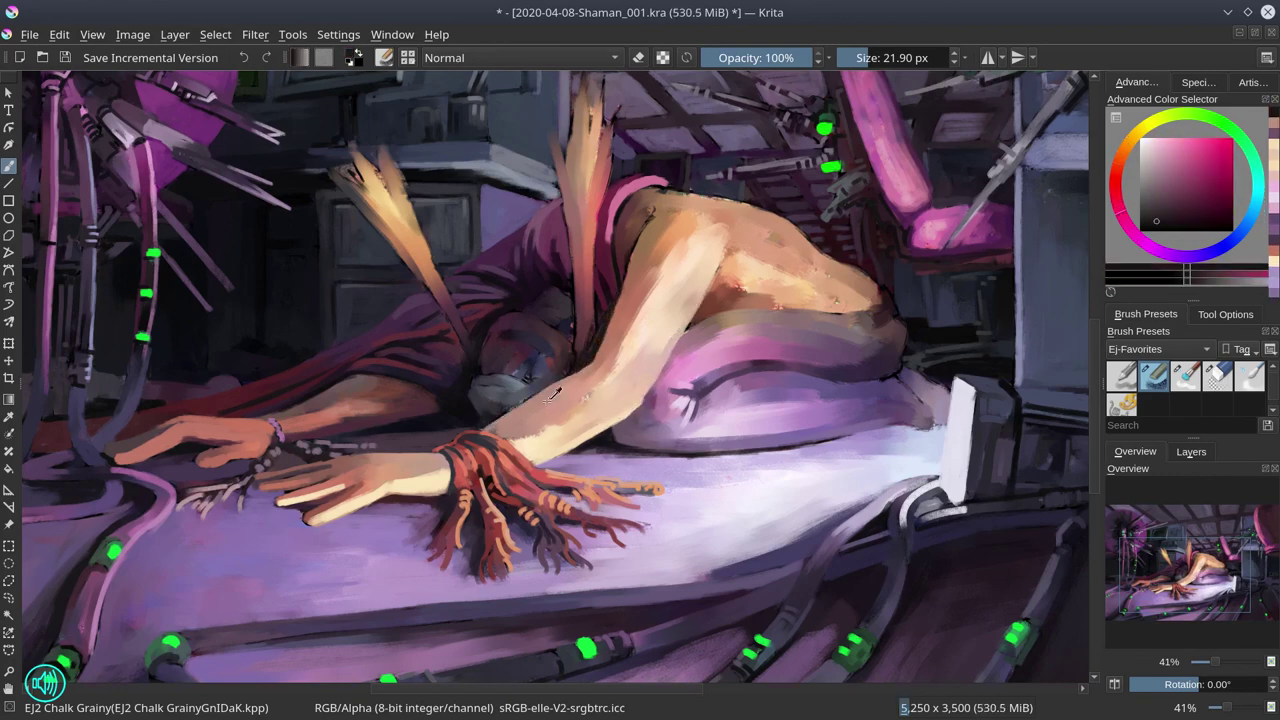
left_click(553, 393, "ctrl")
left_click(551, 420, "ctrl")
left_click(585, 475)
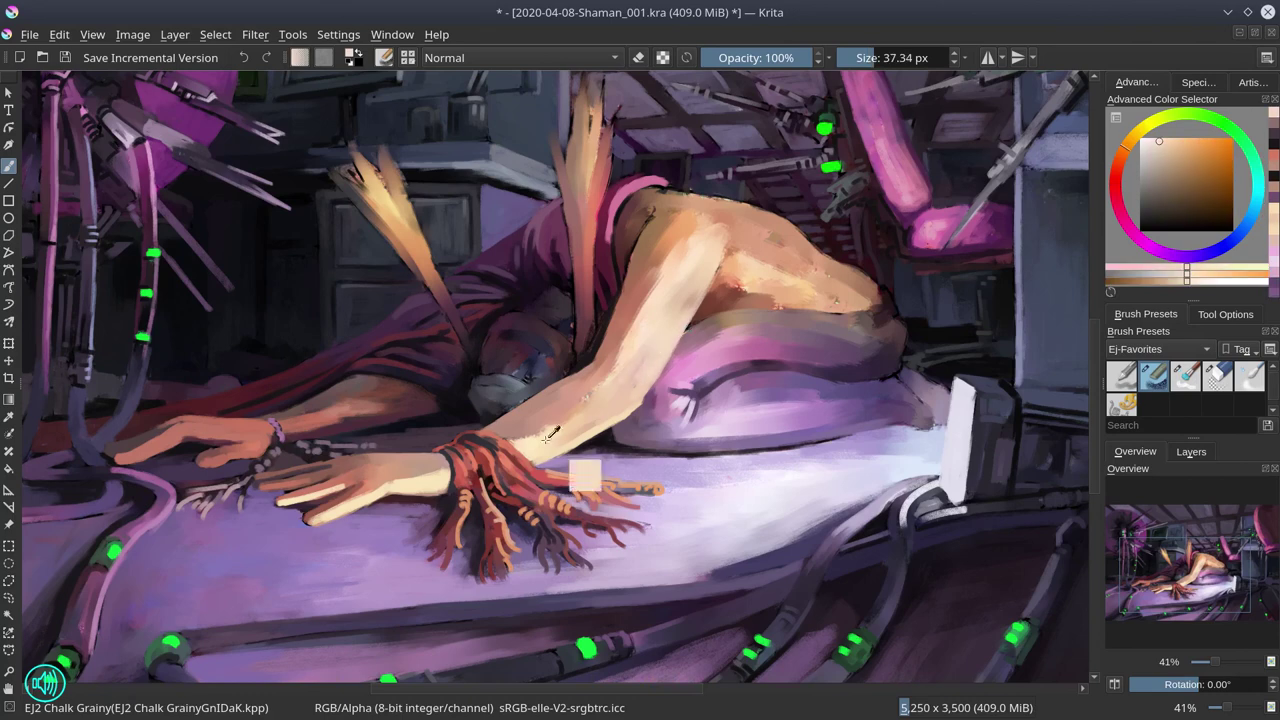
mouse_move(550, 433)
left_mouse_down()
mouse_move(610, 395)
mouse_move(600, 370)
left_mouse_up()
left_click(560, 410, "ctrl")
left_click_drag(640, 300, 620, 360)
Sample dark muted red, orange-brown, muted pink-red and light orange-peach tones.
left_click(630, 280, "ctrl")
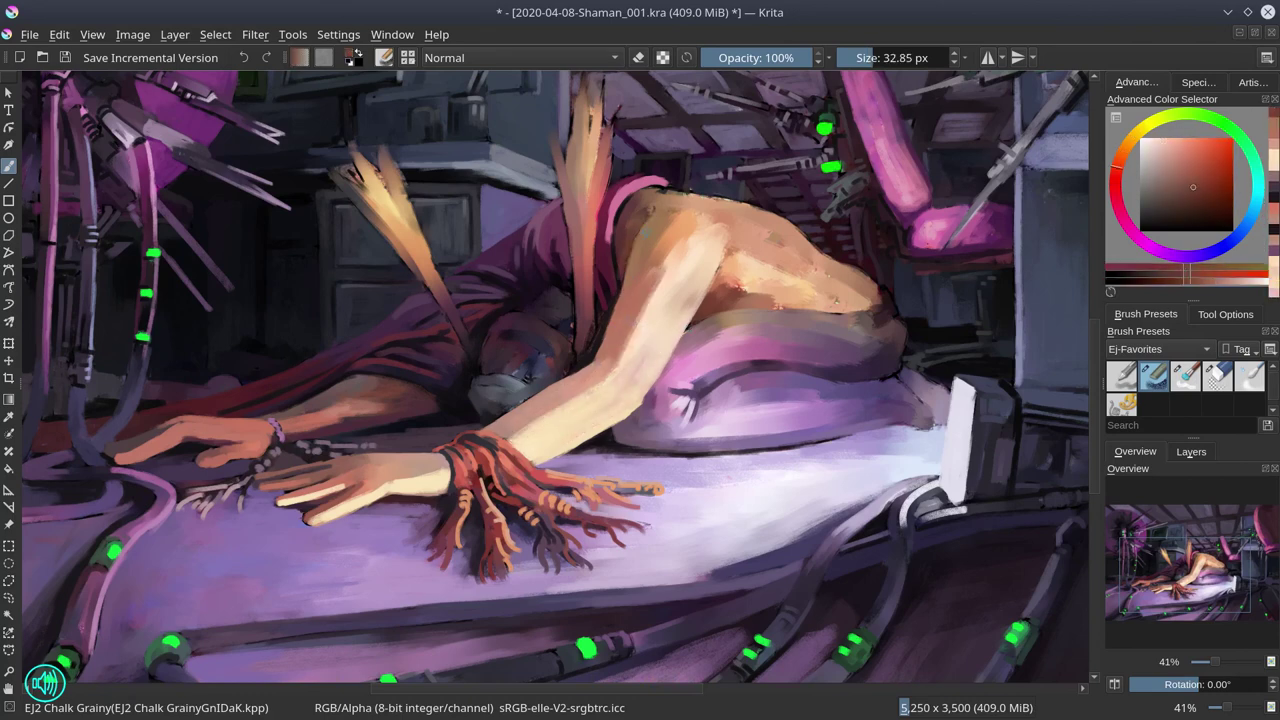
left_click(641, 225, "ctrl")
left_click(740, 420, "ctrl")
left_click(740, 425, "ctrl")
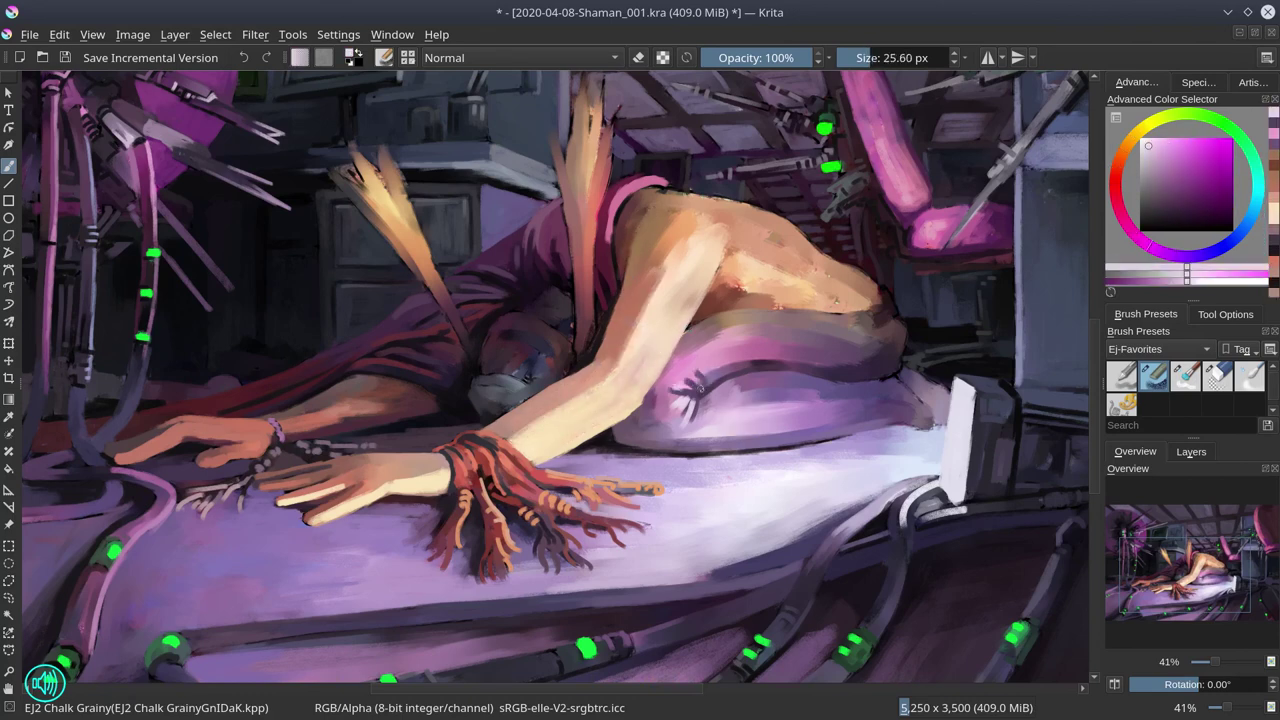
left_click(740, 425, "ctrl")
key("bracketleft")
left_click(735, 356, "ctrl")
left_click(700, 312, "ctrl")
Sample light orange-peach and orange-brown tones from the arm, adjusting brush size.
key("bracketright")
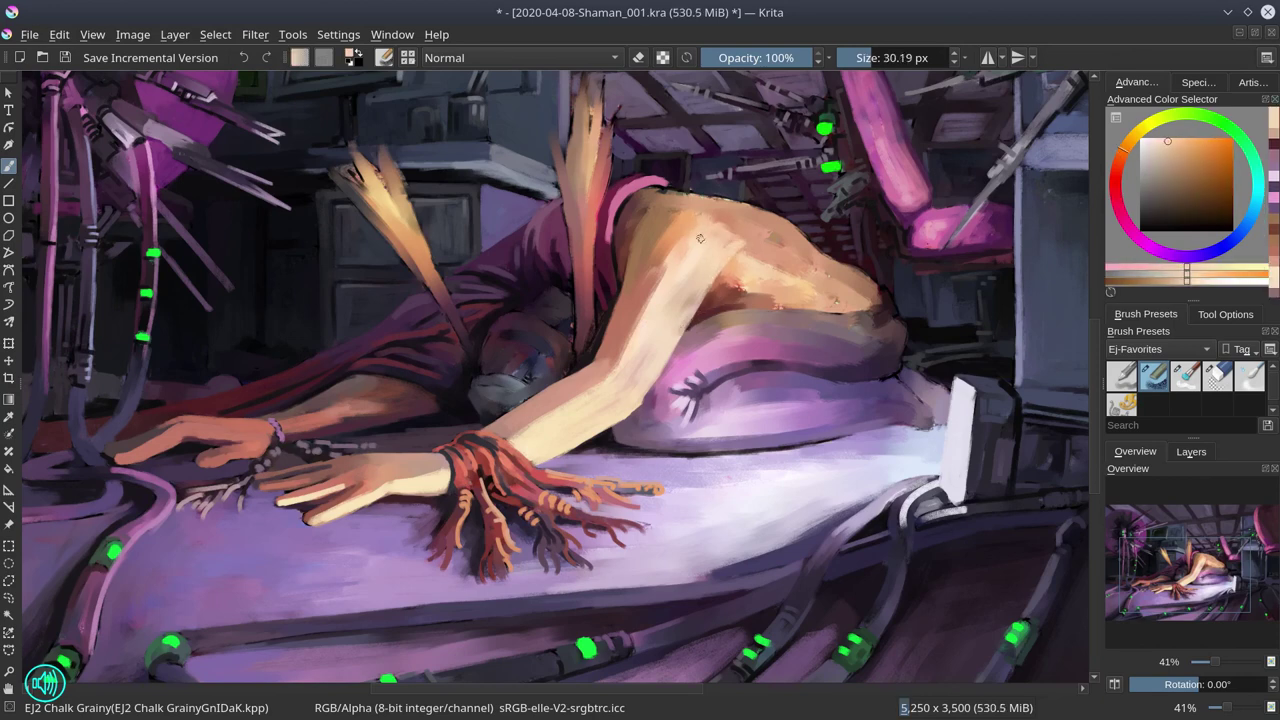
key("bracketright")
left_click(708, 300, "ctrl")
left_click(713, 292, "ctrl")
key("bracketleft")
key("bracketleft")
key("bracketleft")
left_click(720, 280, "ctrl")
left_click(690, 300, "ctrl")
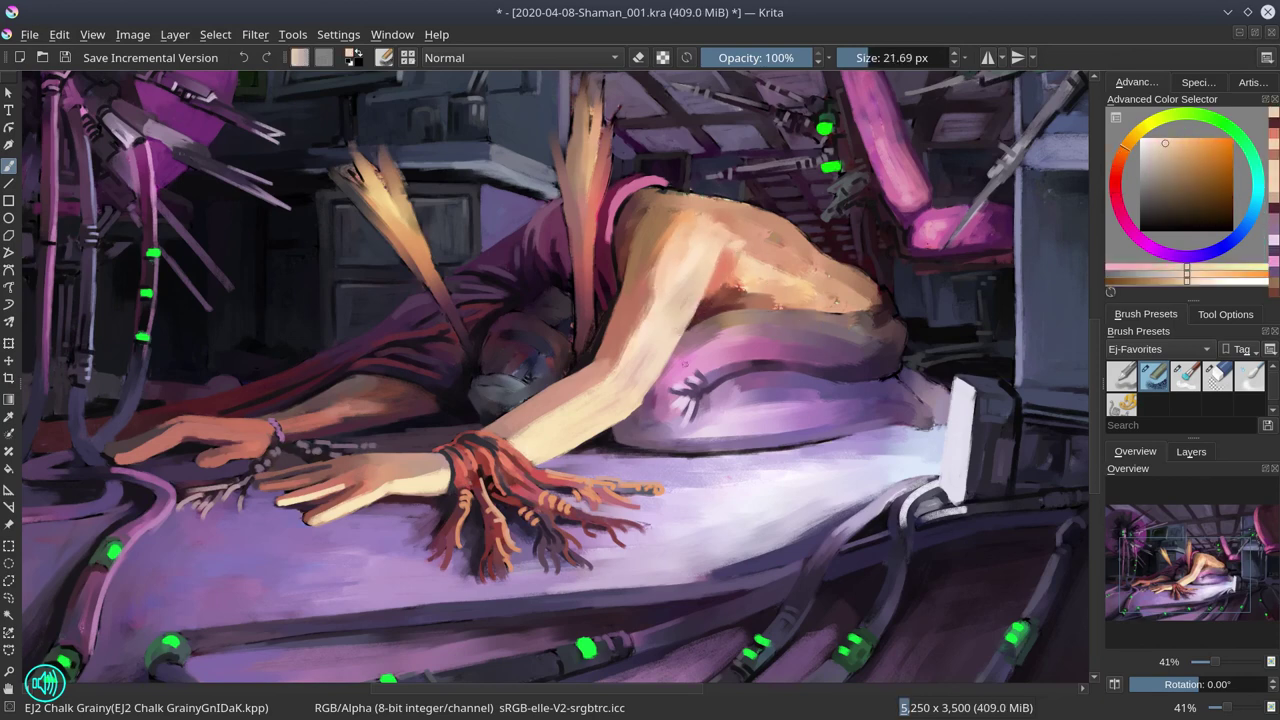
key("bracketleft")
left_click(610, 322, "ctrl")
left_click(638, 368, "ctrl")
key("bracketright")
Rotate the canvas about 69 degrees and sample a dark red with a smaller brush.
left_click(713, 238, "ctrl")
left_click(730, 200, "ctrl")
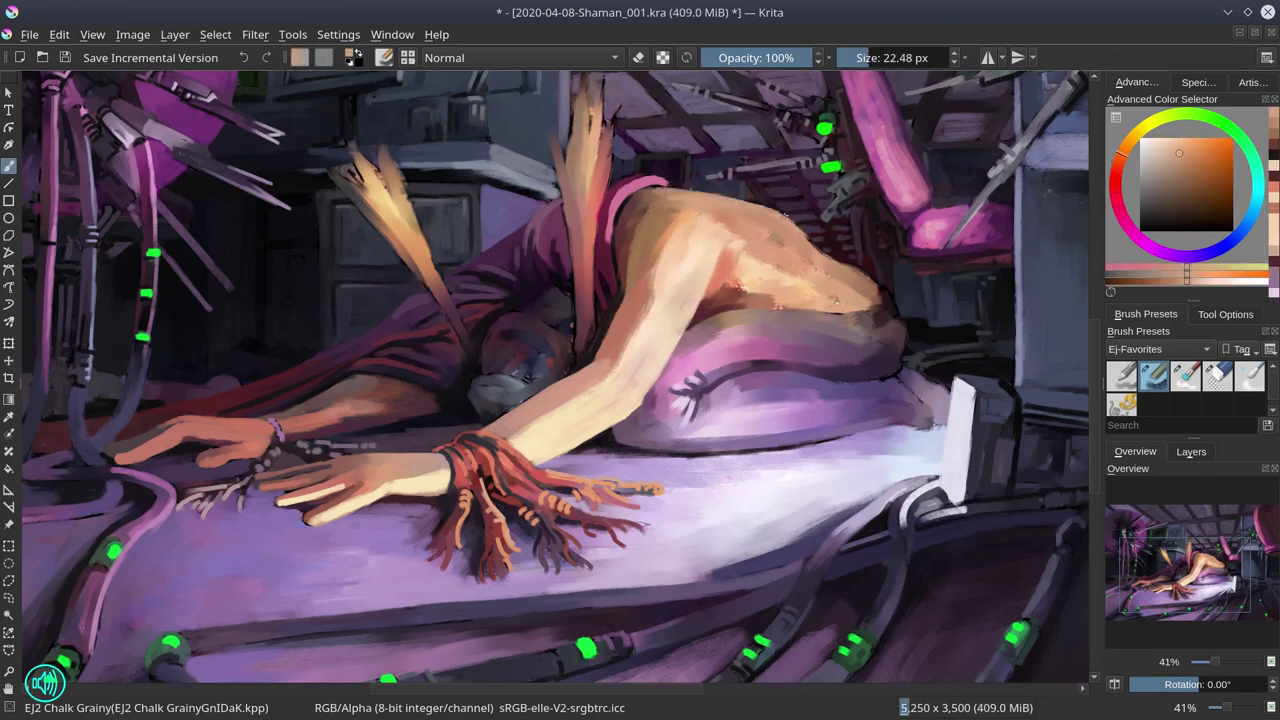
key("bracketright")
key("bracketright")
left_click(814, 243, "ctrl")
left_click(740, 242, "ctrl")
mouse_move(740, 242)
left_mouse_down()
mouse_move(590, 452)
mouse_move(530, 317)
left_mouse_up()
left_click(530, 317, "ctrl")
key("bracketleft")
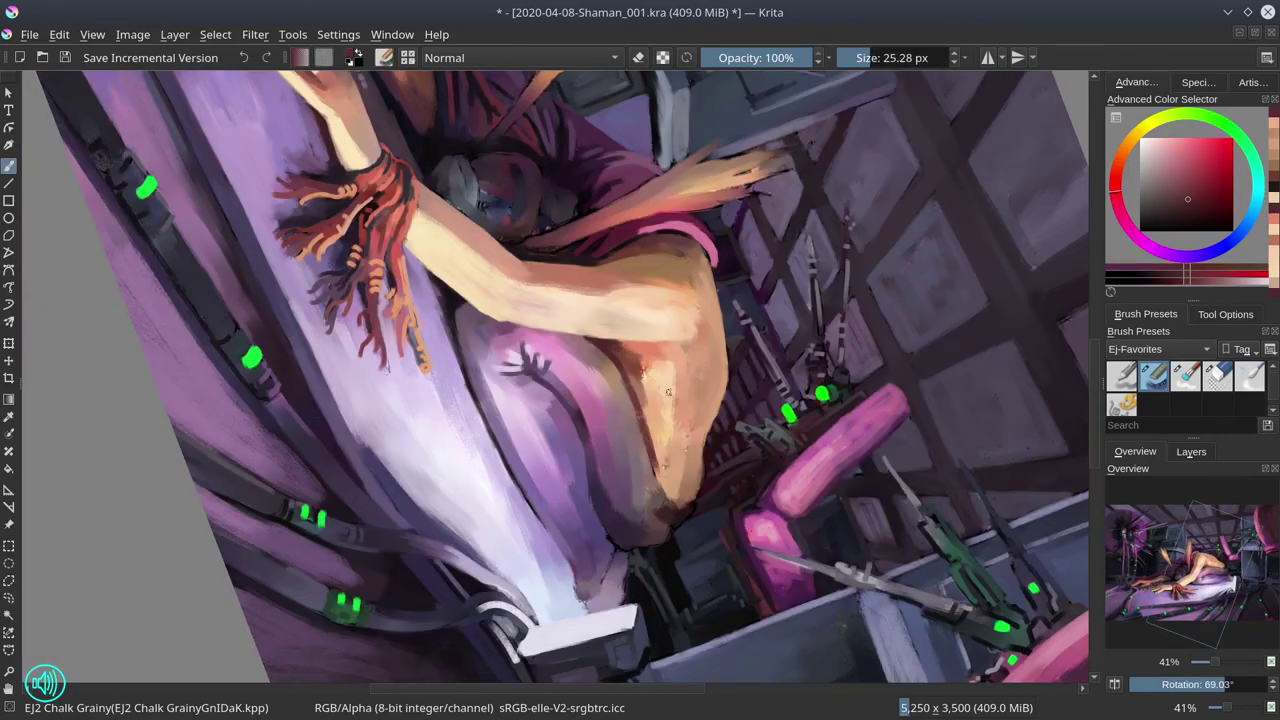
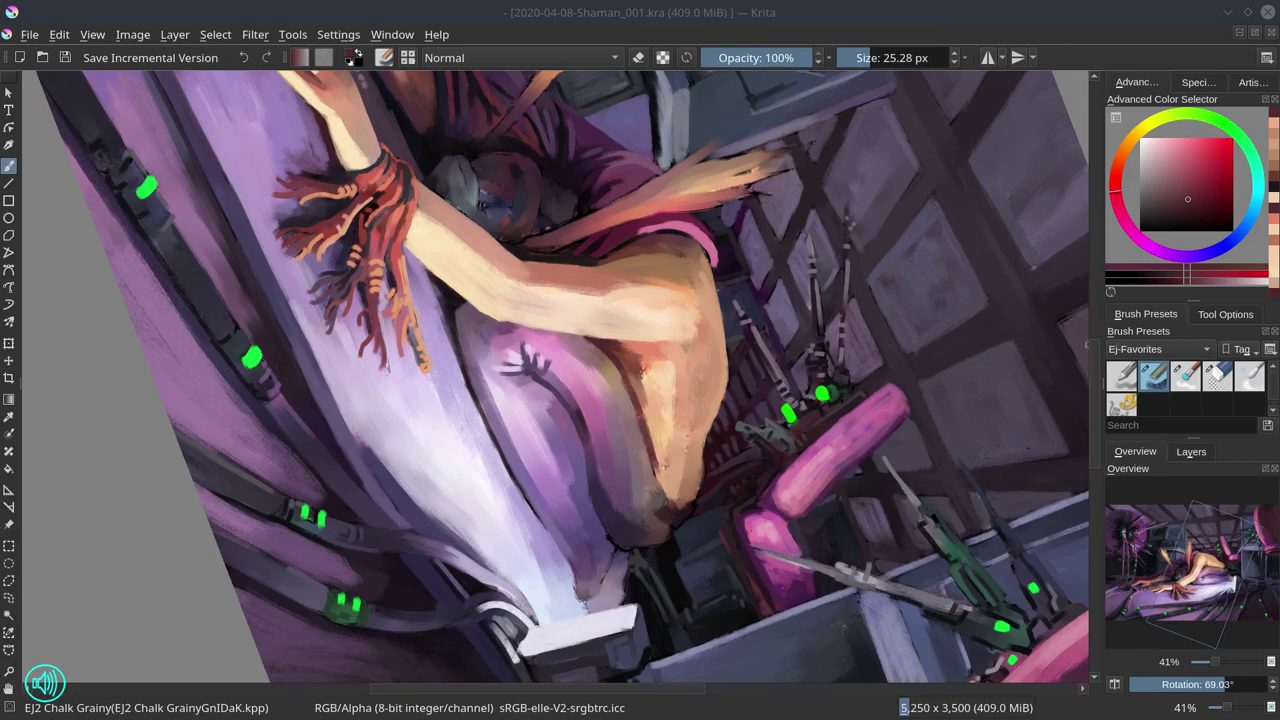
Paint small chalky strokes across the figure's back in sampled skin tones.
key("m")
key("m")
left_click(648, 372, "ctrl")
mouse_move(640, 362)
left_mouse_down()
mouse_move(668, 418)
mouse_move(654, 388)
left_mouse_up()
left_click(662, 400, "ctrl")
left_click(648, 370, "ctrl")
key("5")
left_click(632, 285, "ctrl")
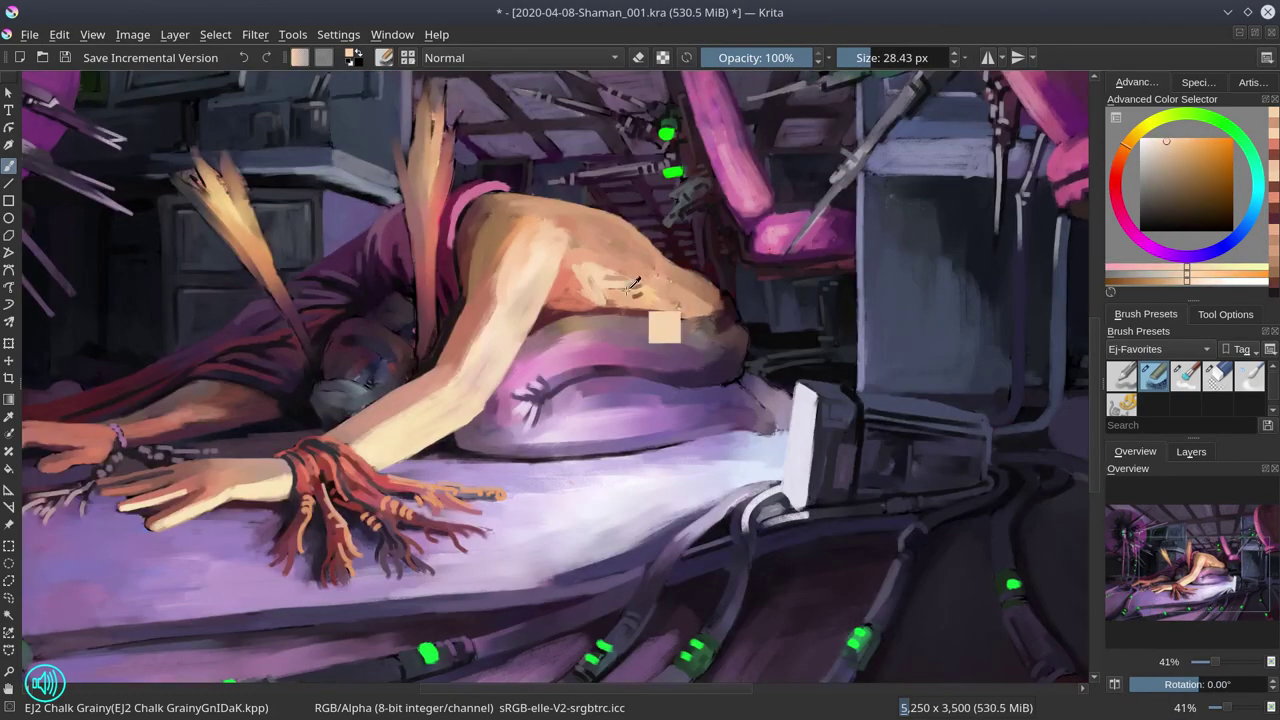
left_click(648, 288, "ctrl")
mouse_move(640, 276)
left_mouse_down()
mouse_move(680, 335)
mouse_move(650, 284)
mouse_move(735, 332)
left_mouse_up()
left_click(640, 282, "ctrl")
Dab another skin tone on the back and briefly try the soft blending brush before returning to chalk.
left_click(635, 280, "ctrl")
left_click(680, 318, "ctrl")
left_click(614, 283, "ctrl")
key("period")
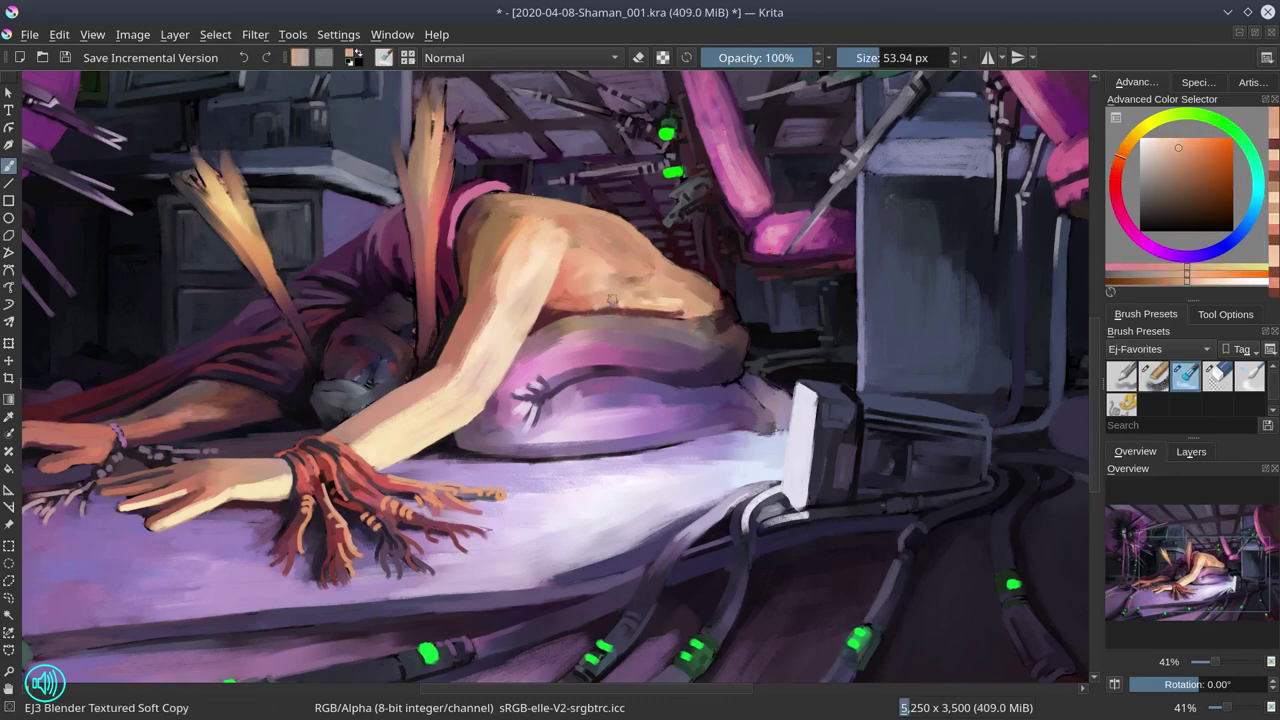
key("slash")
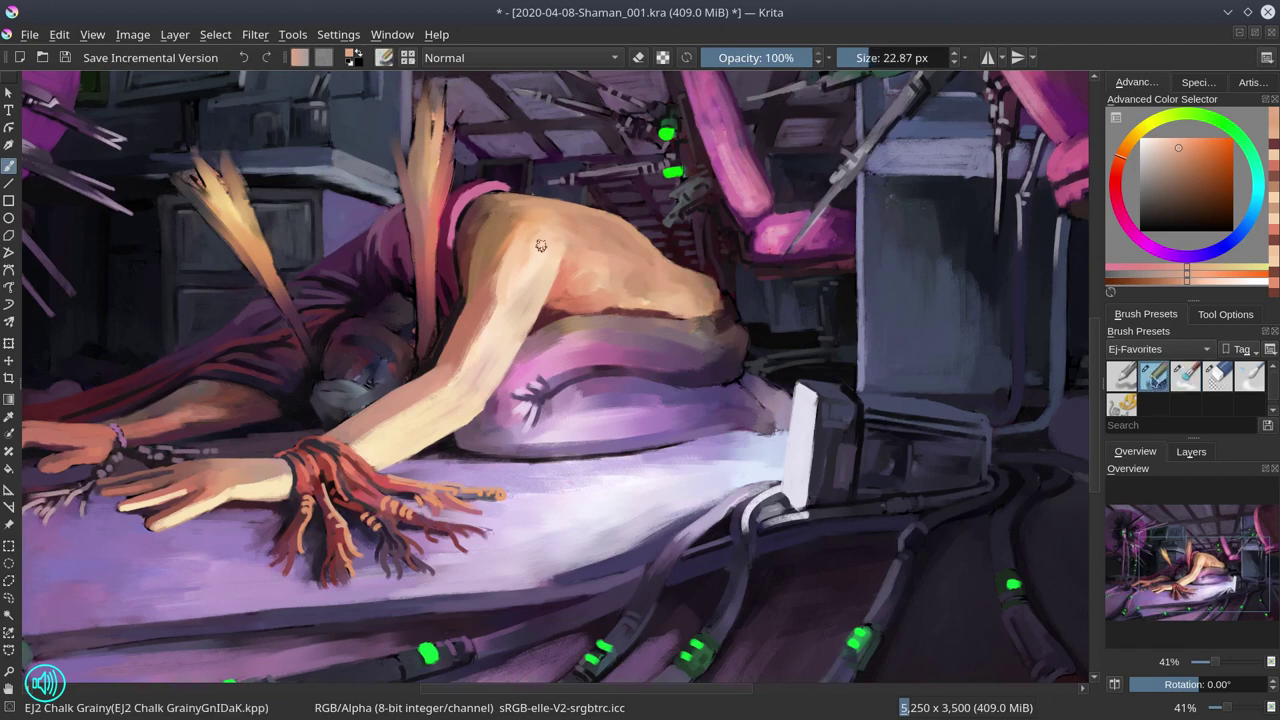
Darken parts of the back with a reddish-grey stroke and small dark strokes in sampled tones.
left_click(590, 291, "ctrl")
left_click(575, 262, "ctrl")
left_click_drag(556, 310, 630, 312)
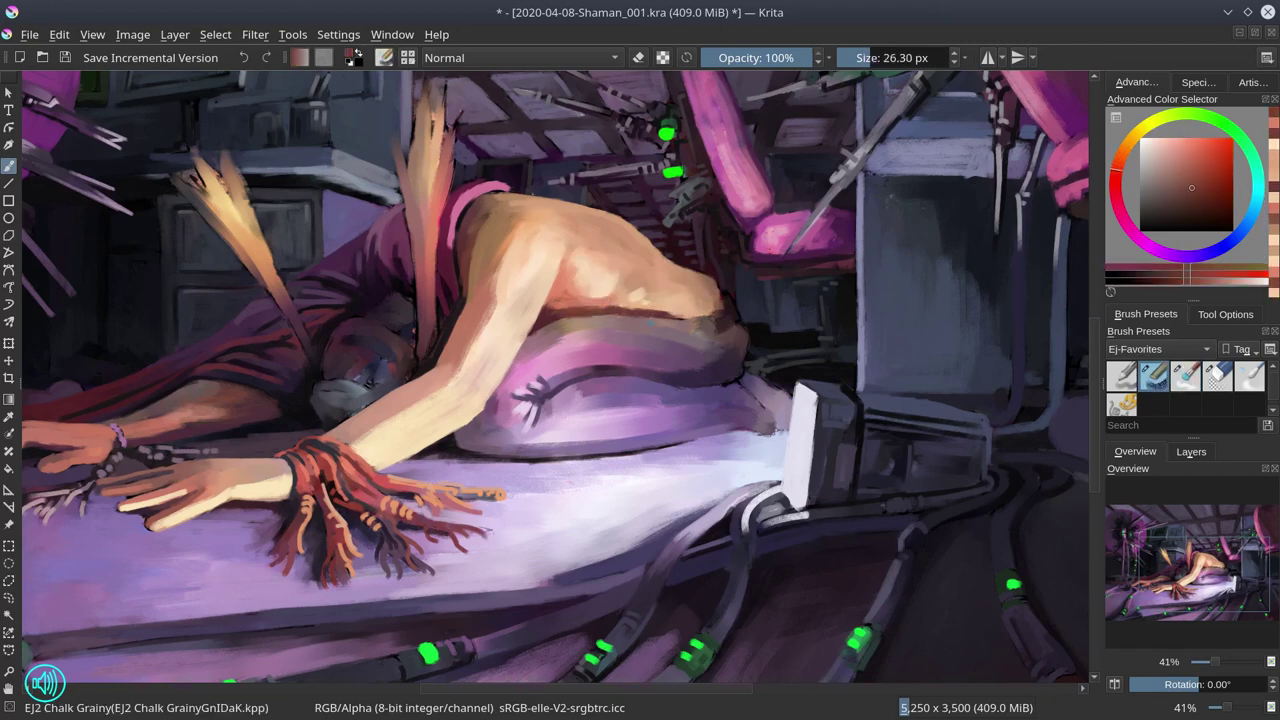
left_click(690, 316, "ctrl")
left_click(718, 323, "ctrl")
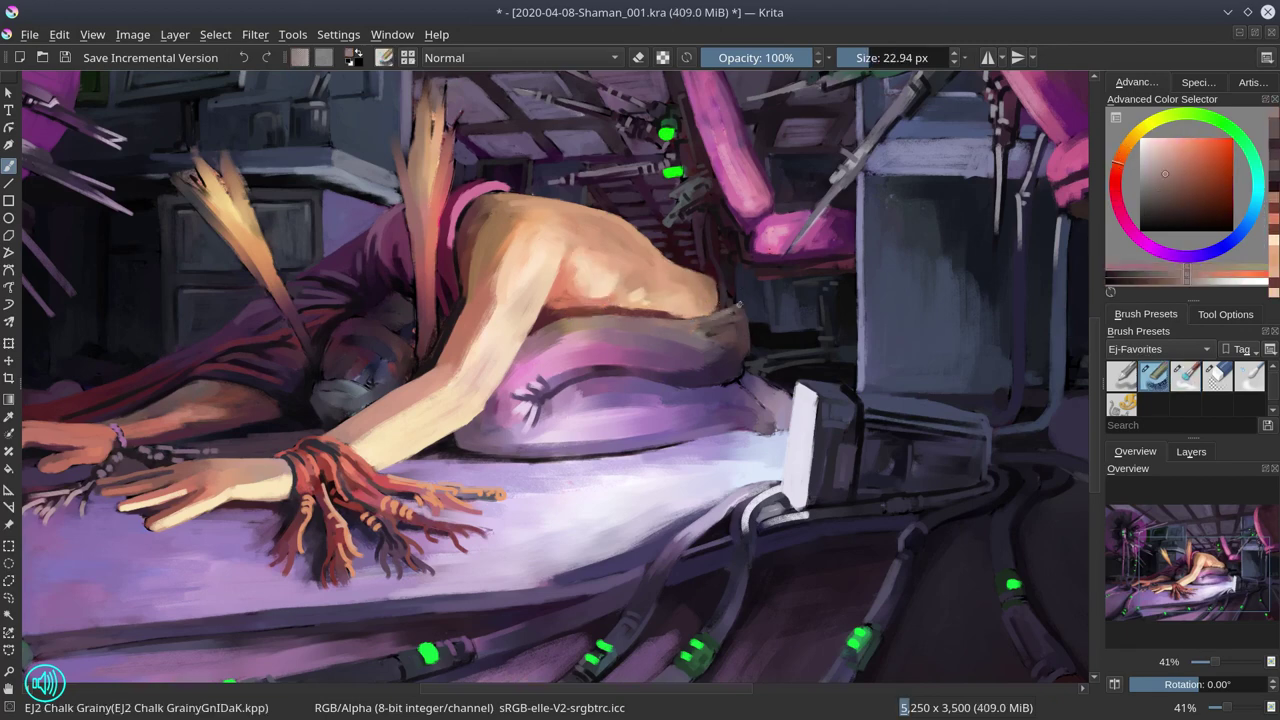
left_click(797, 383, "ctrl")
left_click(719, 427, "ctrl")
left_click(696, 332, "ctrl")
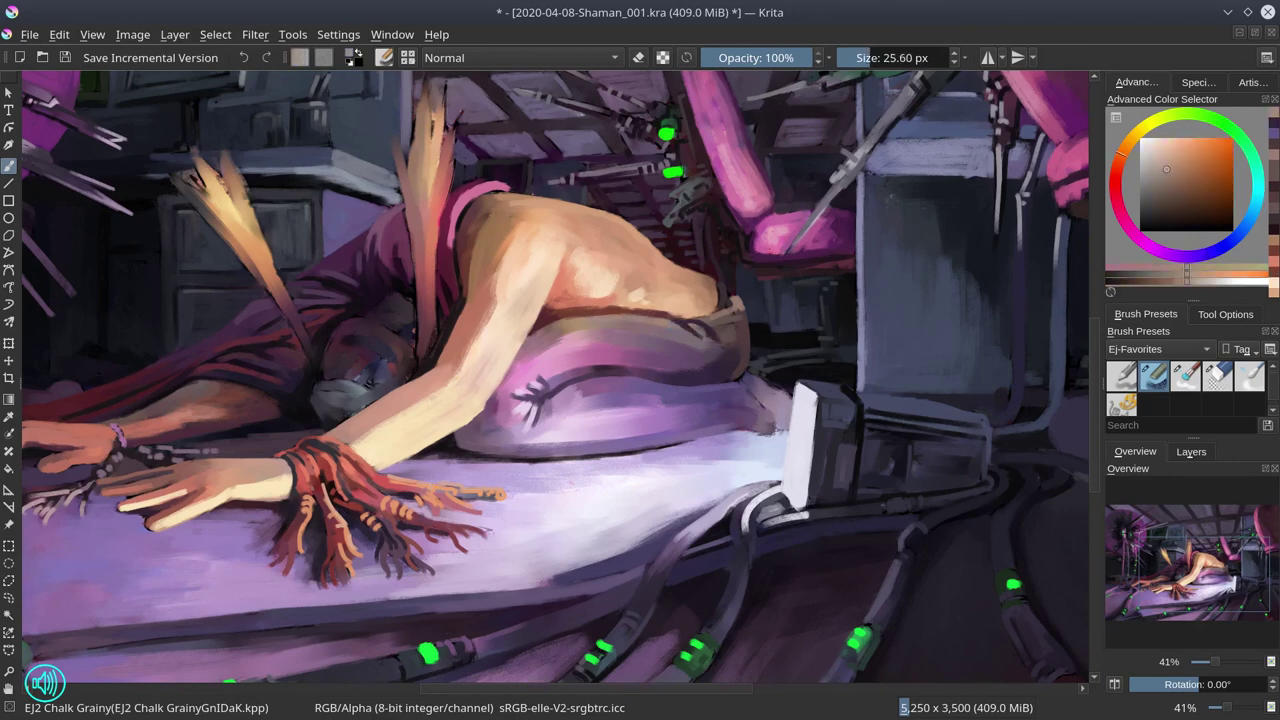
left_click_drag(700, 322, 730, 330)
left_click(727, 338, "ctrl")
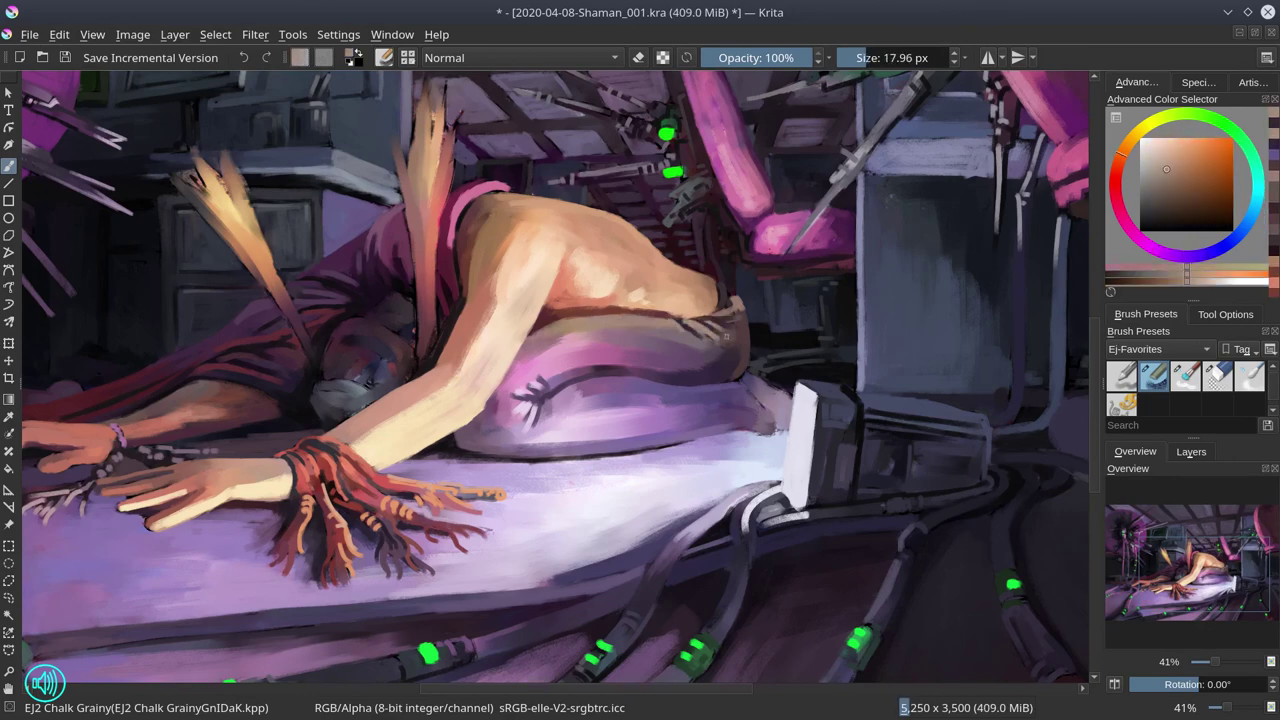
Sample purples from the bed and dark blue from a cable.
left_click(690, 436, "ctrl")
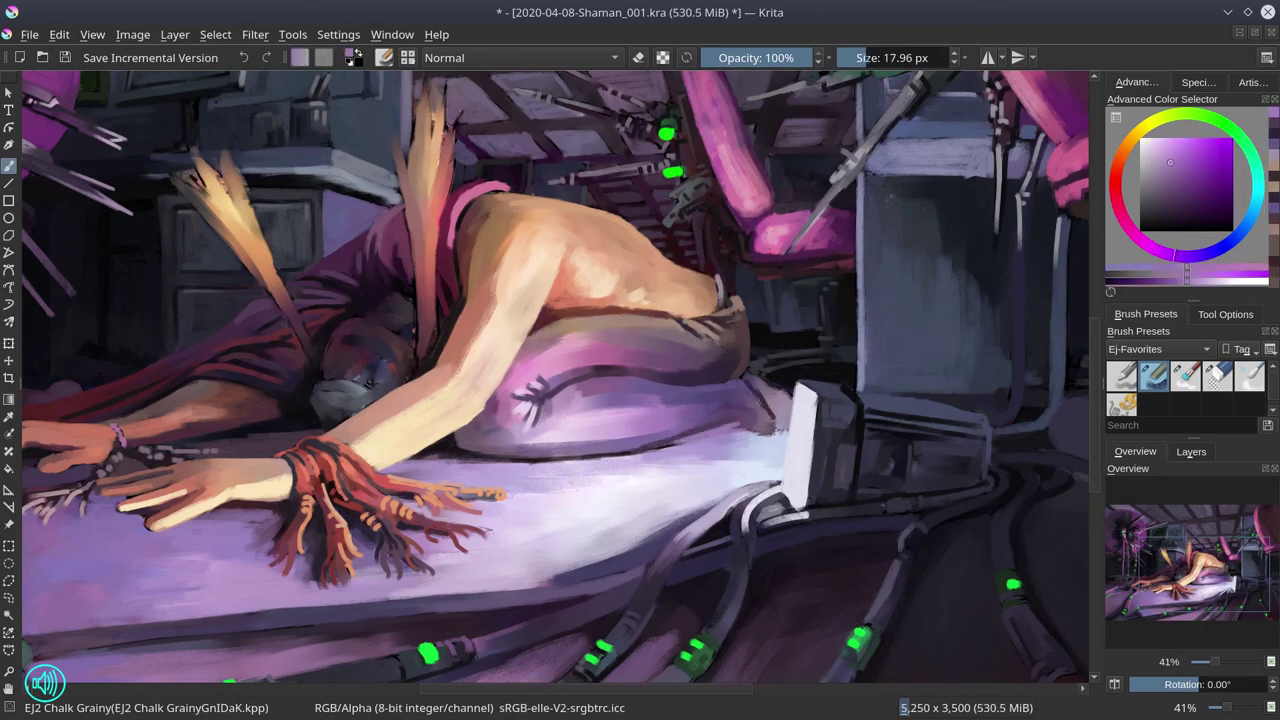
left_click(760, 425, "ctrl")
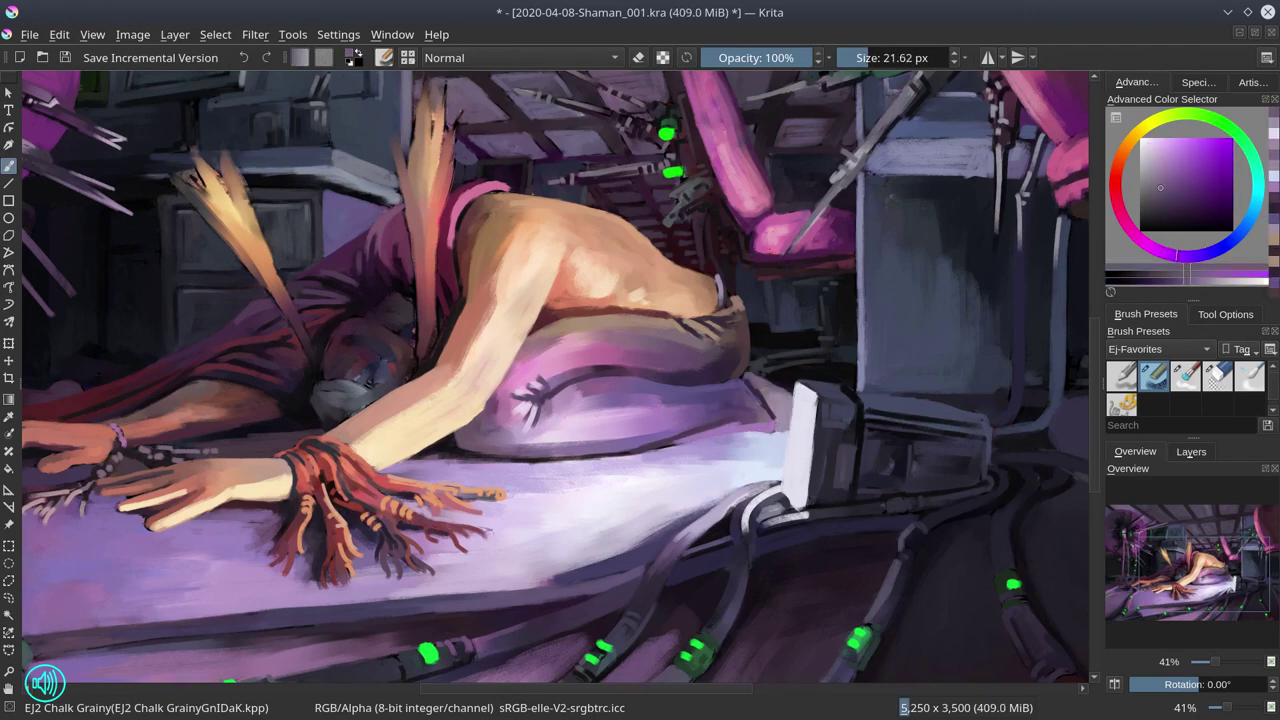
left_click(740, 572, "ctrl")
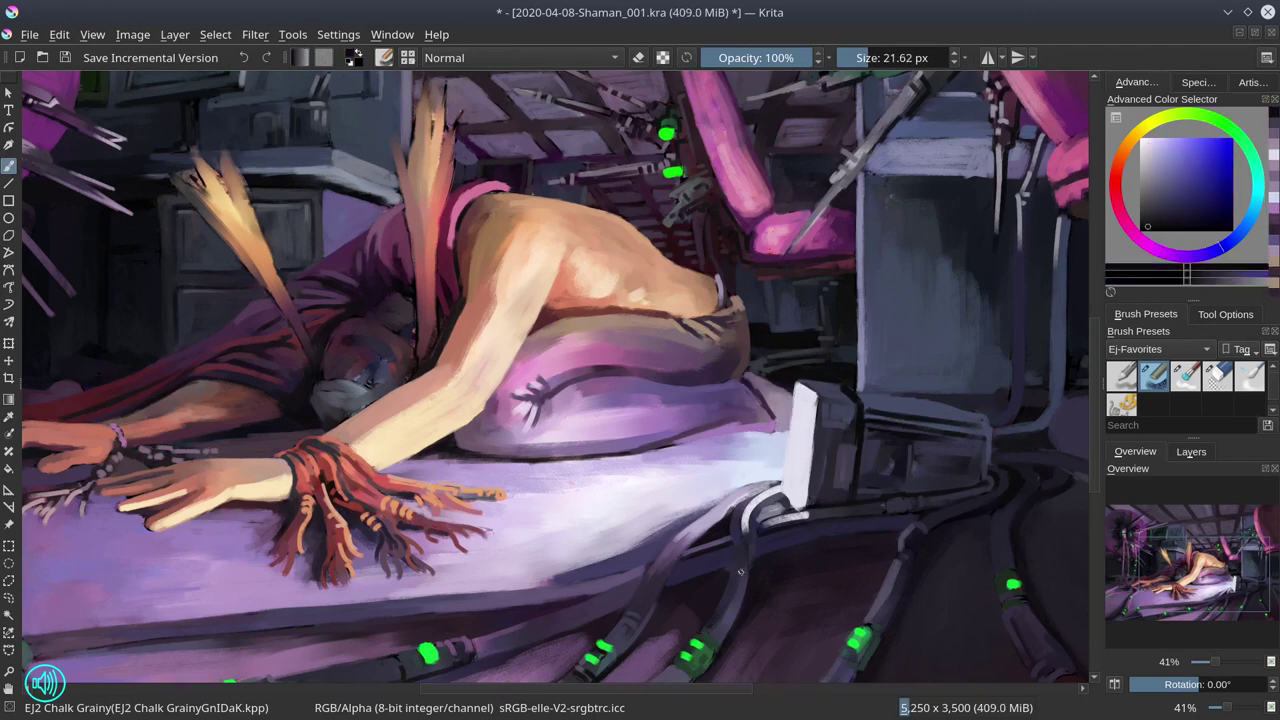
left_click_drag(556, 382, 604, 446)
Paint greyish-pink strokes between the hair and the arm, then save.
left_click(470, 296, "ctrl")
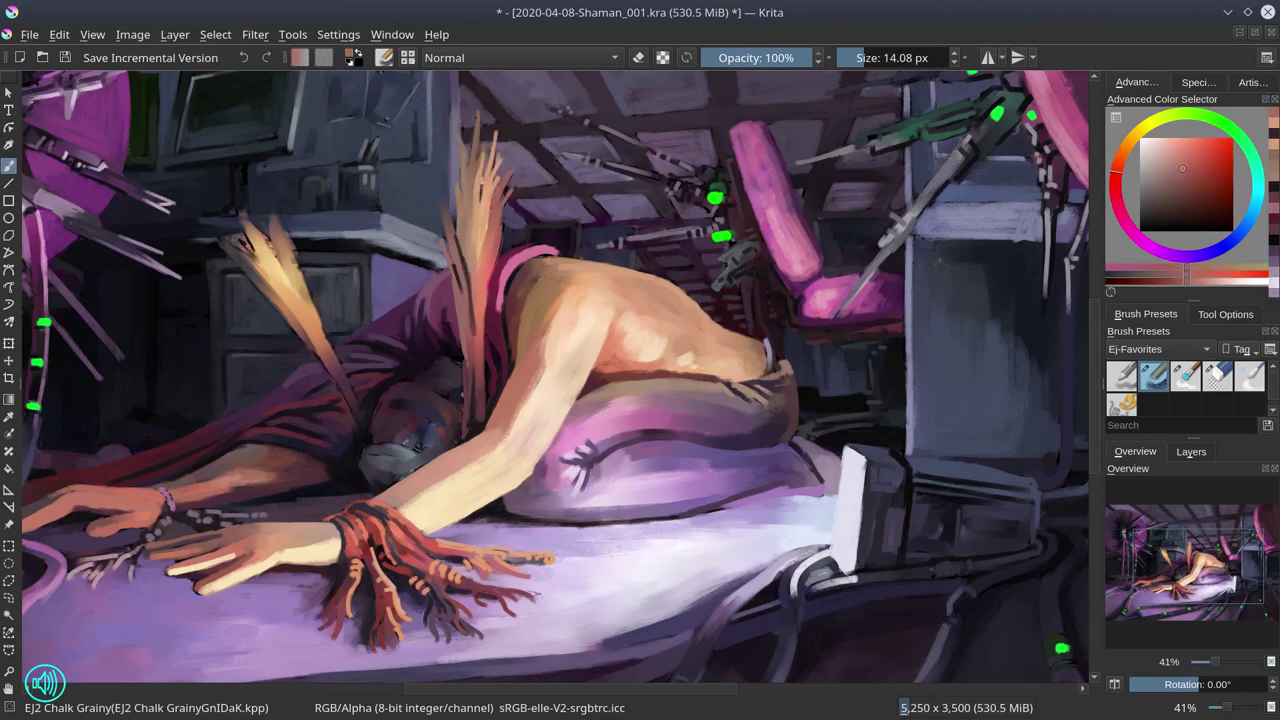
left_click(537, 343, "ctrl")
left_click(483, 372, "ctrl")
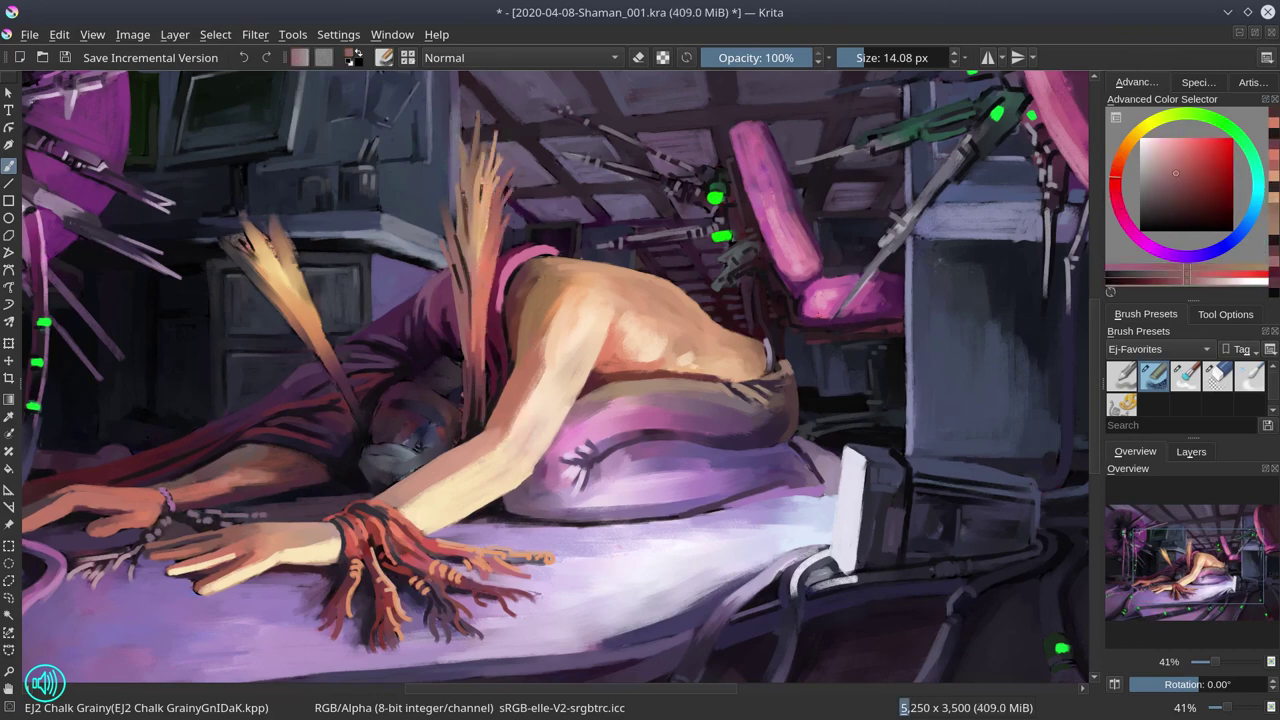
left_click_drag(466, 260, 472, 364)
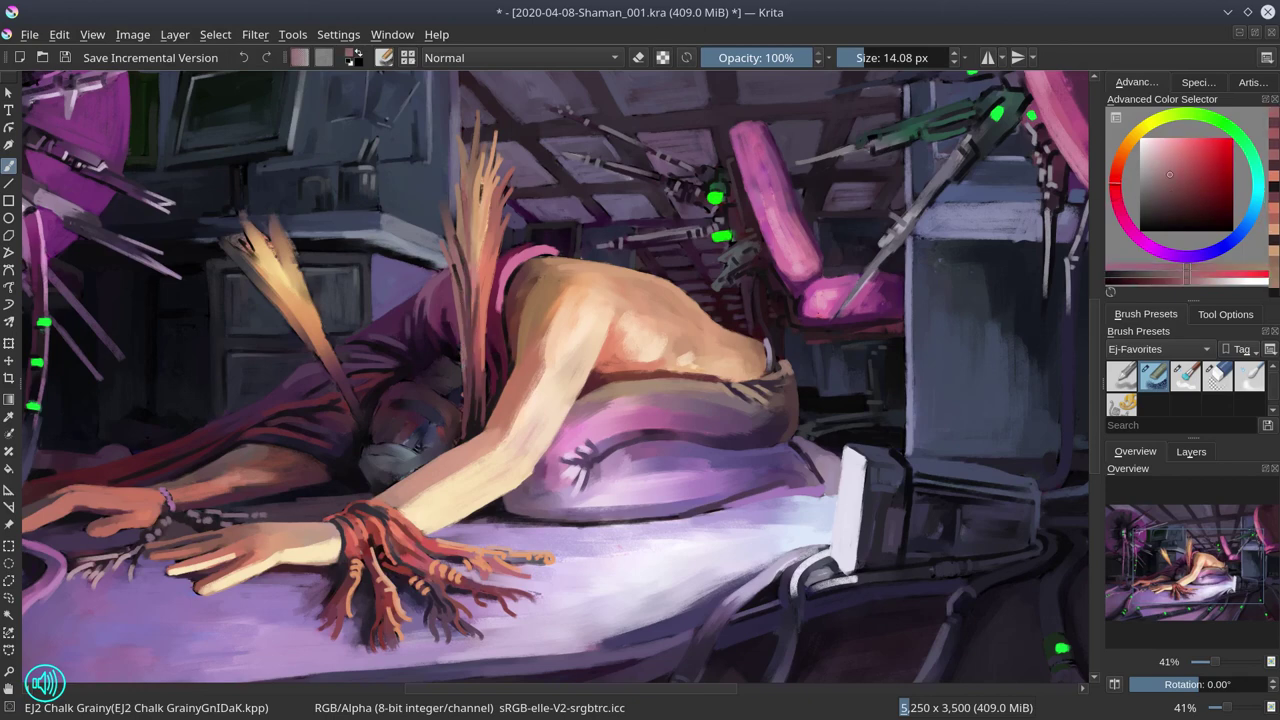
left_click(66, 58)
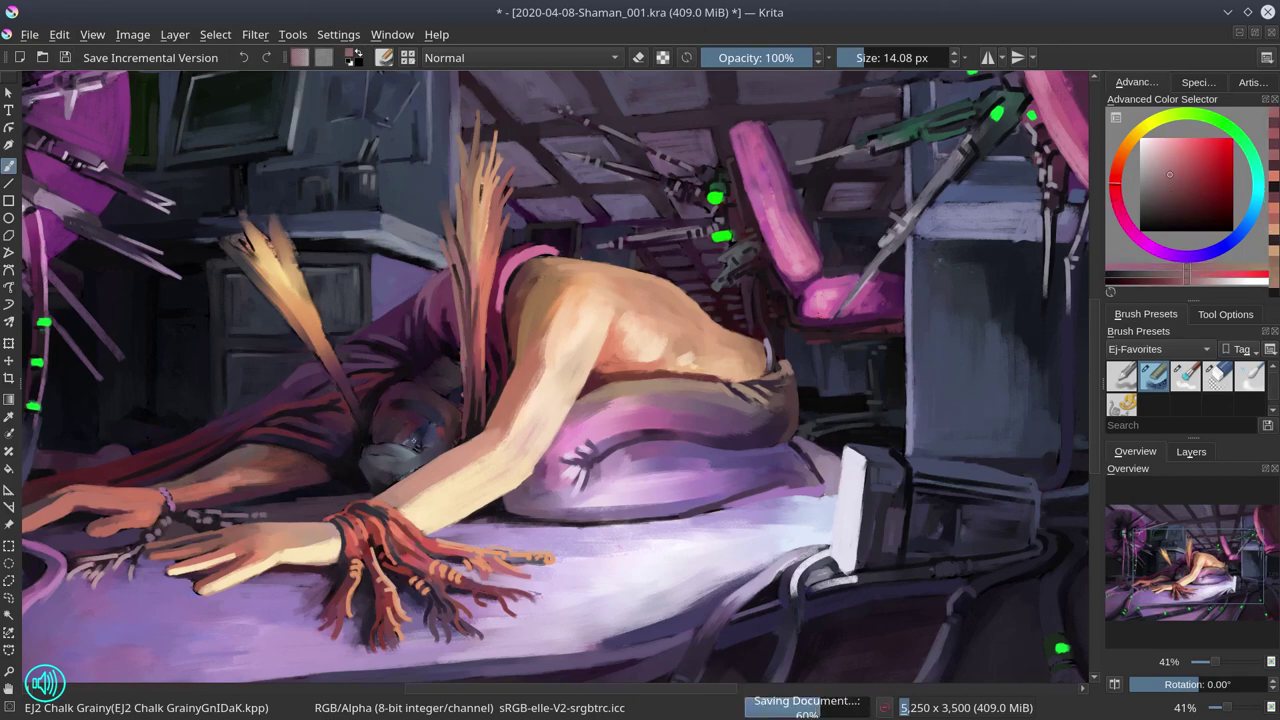
Sample magenta, purple, blue-grey and dark red tones while rotating and resetting the view, saving twice.
left_click(404, 411, "ctrl")
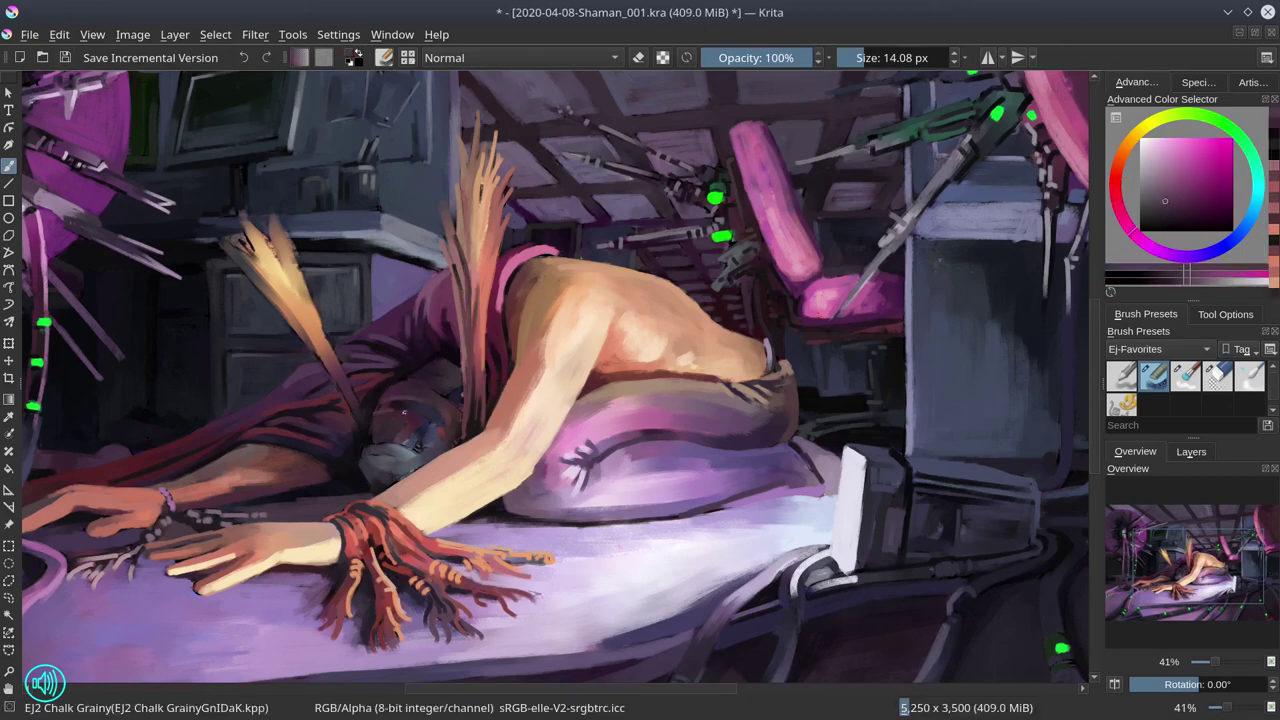
left_click(416, 404, "ctrl")
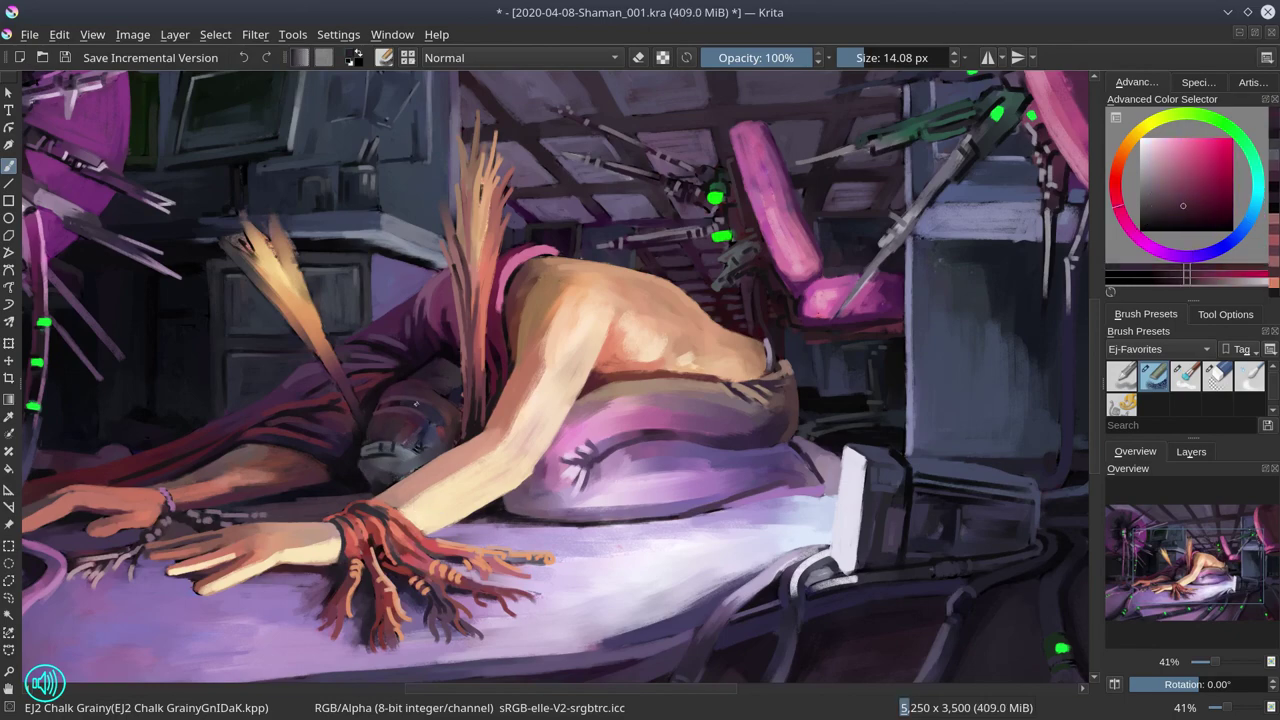
left_click_drag(420, 430, 575, 346)
left_click(575, 346, "ctrl")
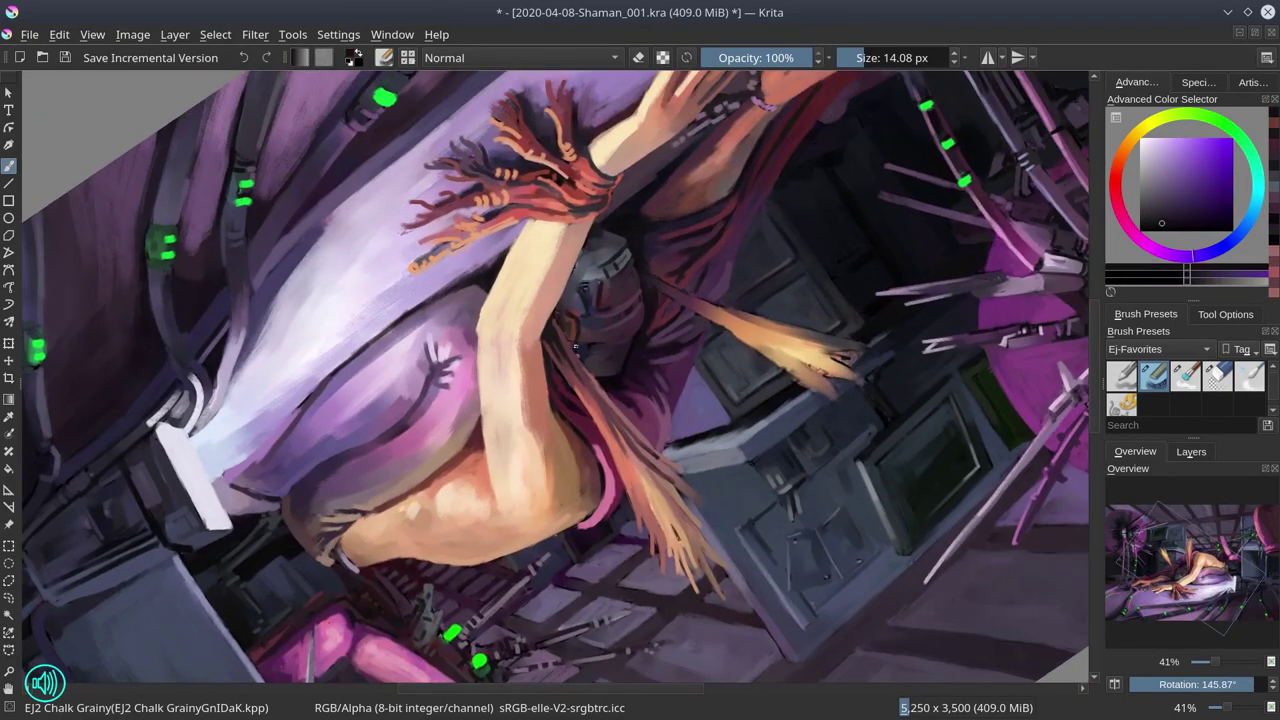
key("5")
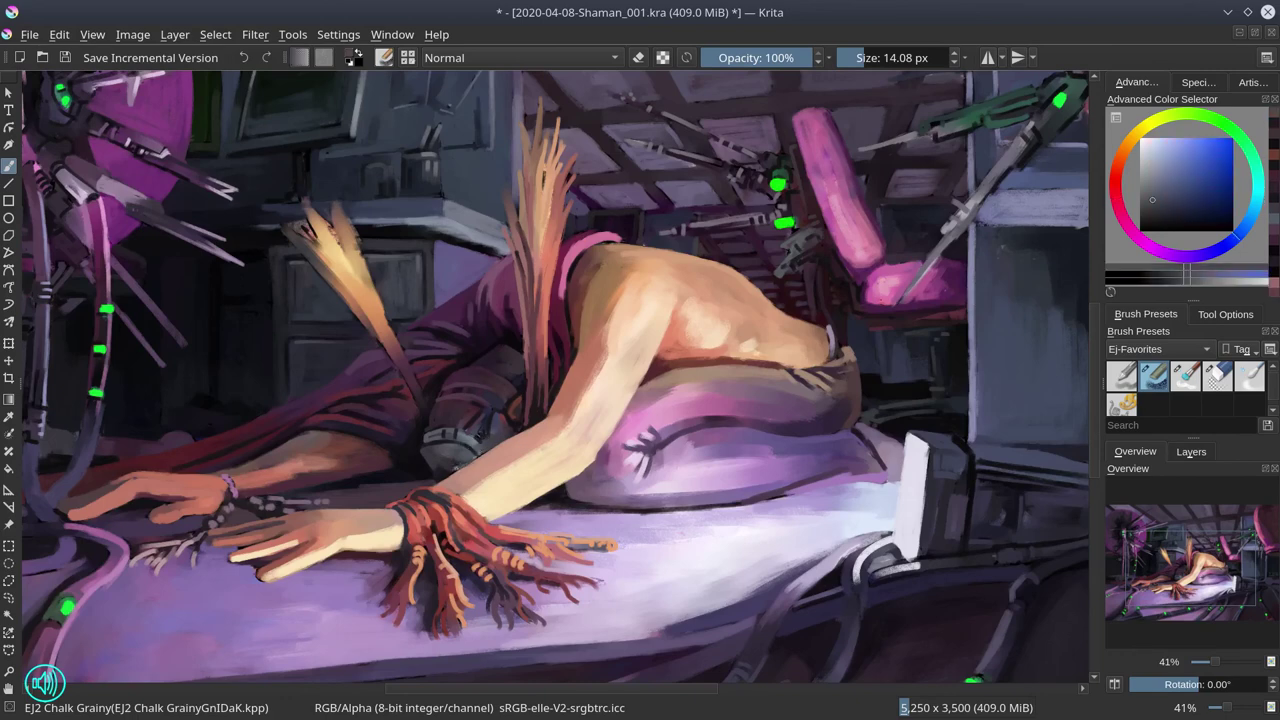
left_click(497, 415, "ctrl")
left_click(65, 58)
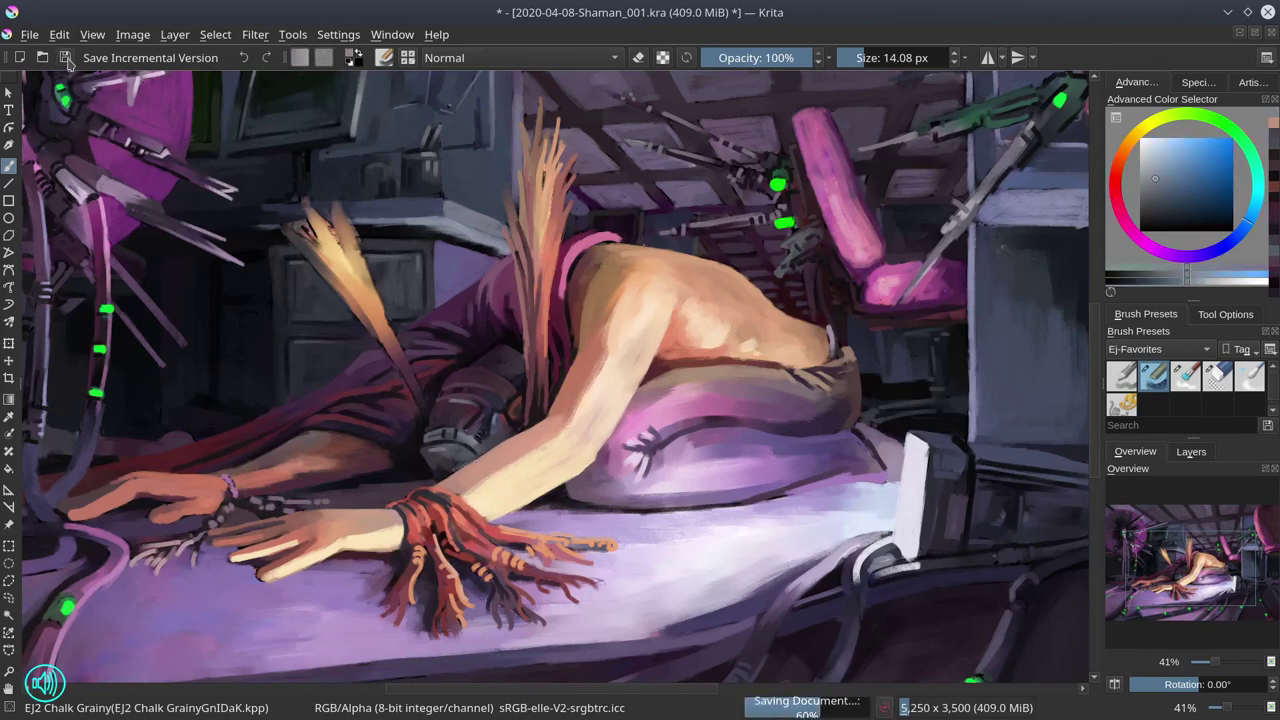
left_click(787, 478, "ctrl")
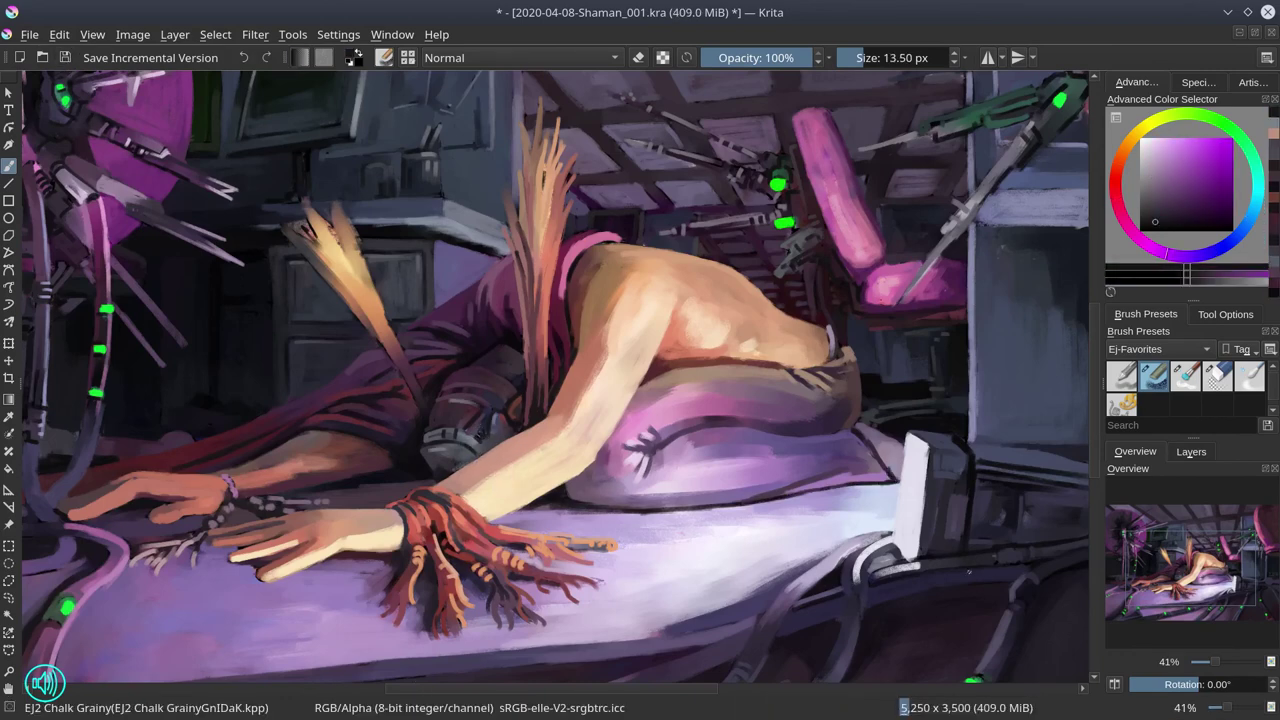
left_click(181, 520, "ctrl")
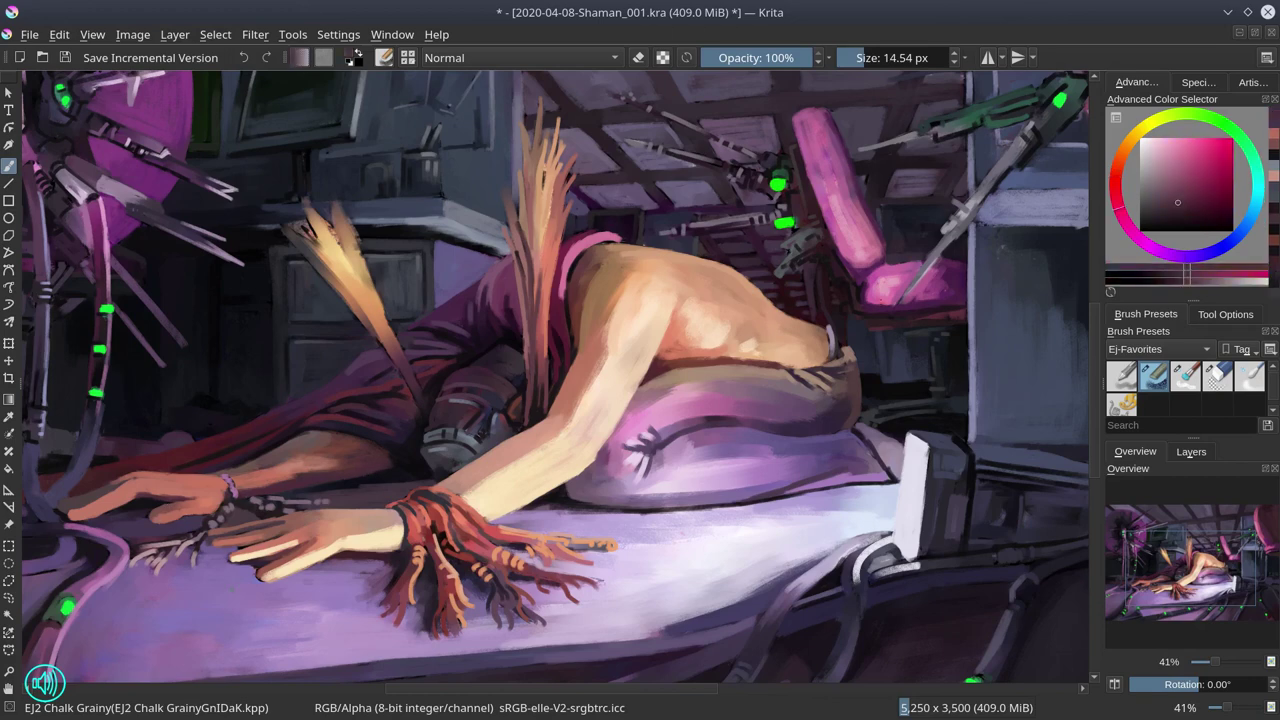
left_click(65, 58)
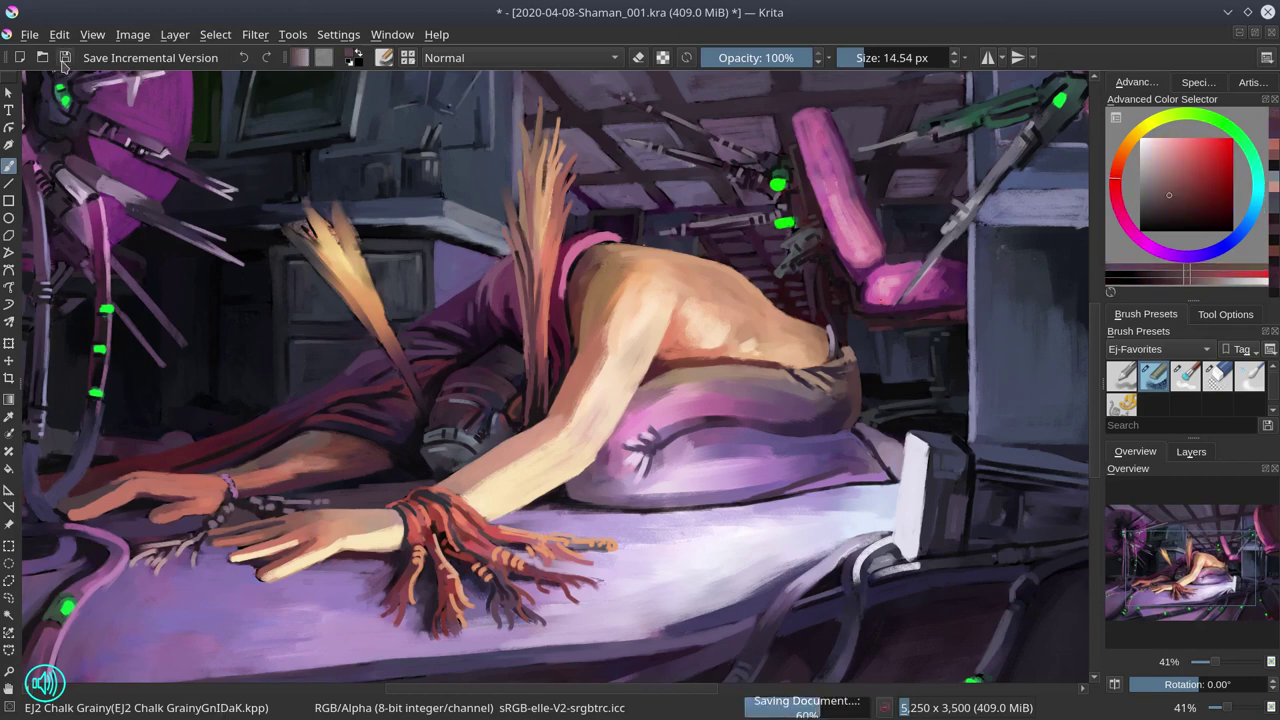
Tune an orange-tan from the feathers, pick a dark magenta, and save with Ctrl+S.
left_click(320, 205, "ctrl")
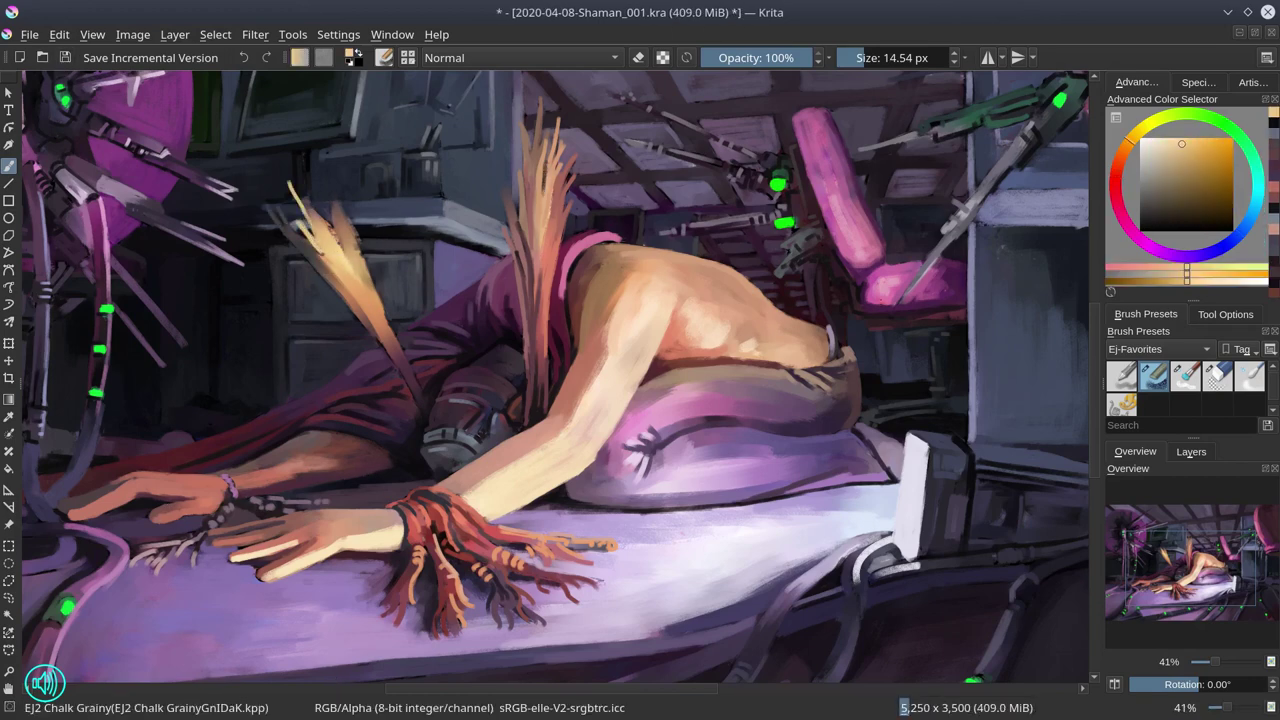
left_click(328, 200, "ctrl")
left_click(378, 296, "ctrl")
left_click(378, 296, "ctrl")
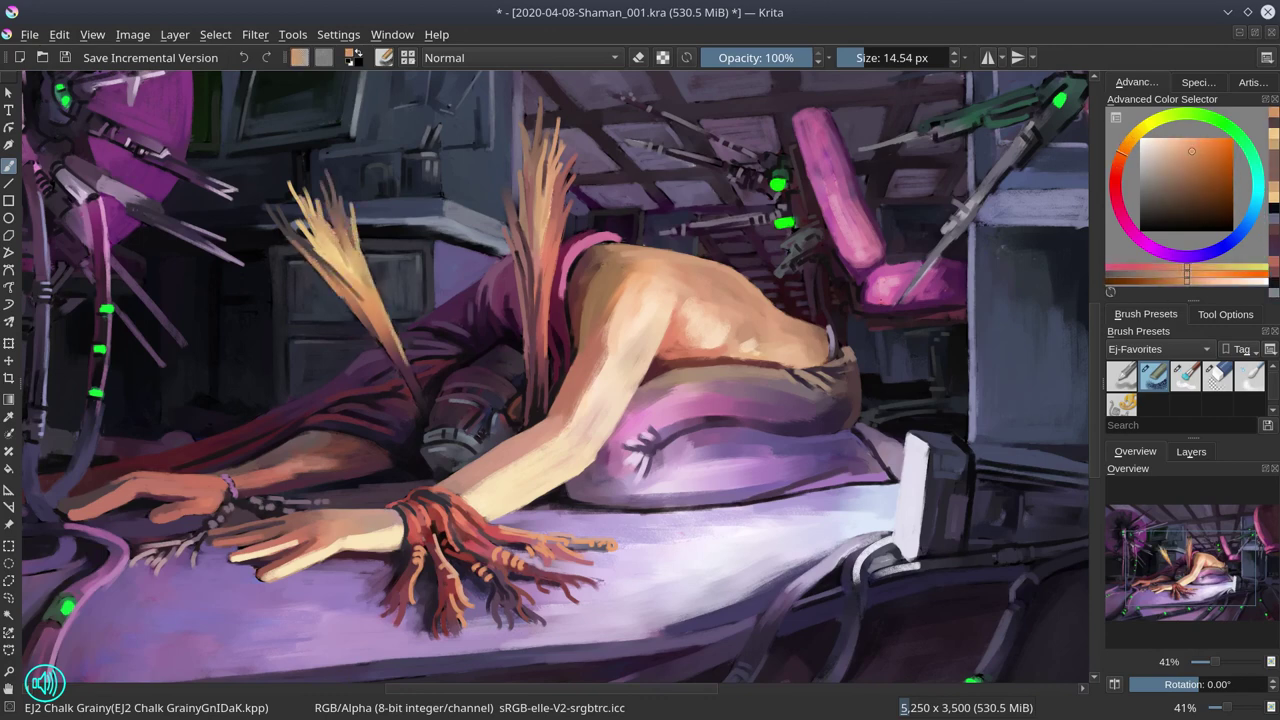
left_click(372, 338, "ctrl")
left_click(334, 283, "ctrl")
left_click(334, 283, "ctrl")
left_click(334, 283, "ctrl")
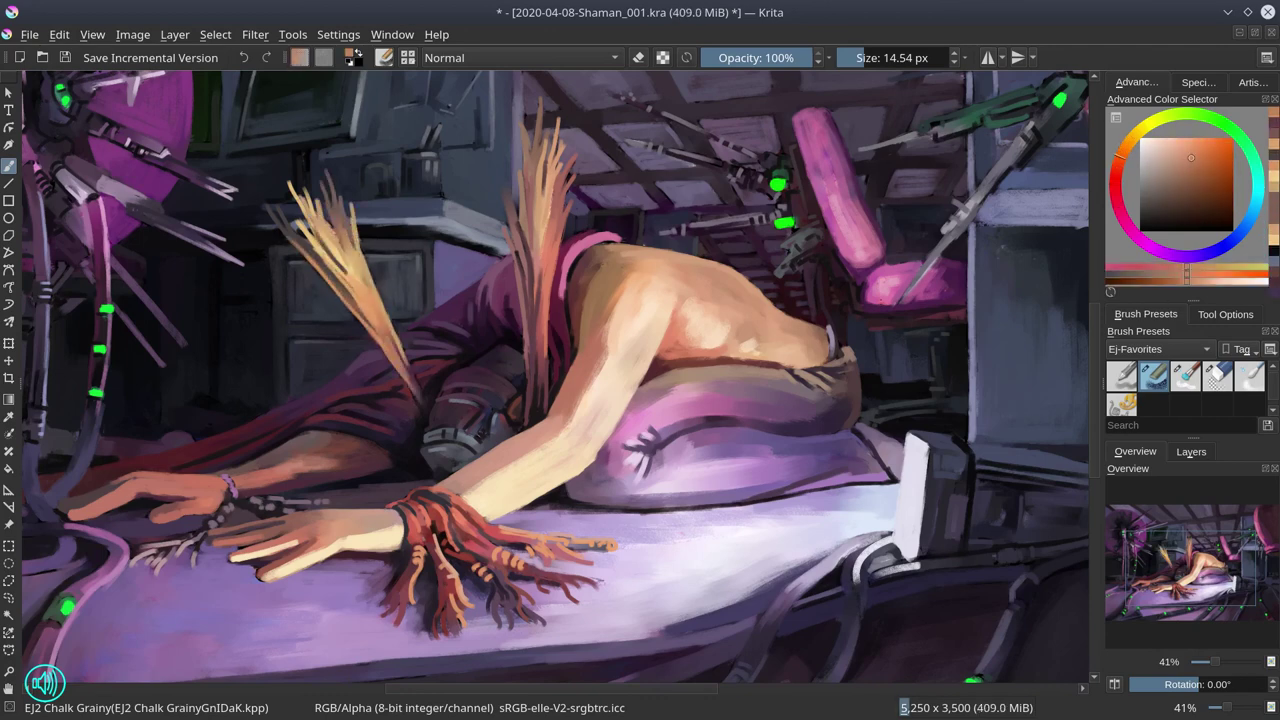
left_click(416, 400, "ctrl")
scroll(447, 298, "down", 5)
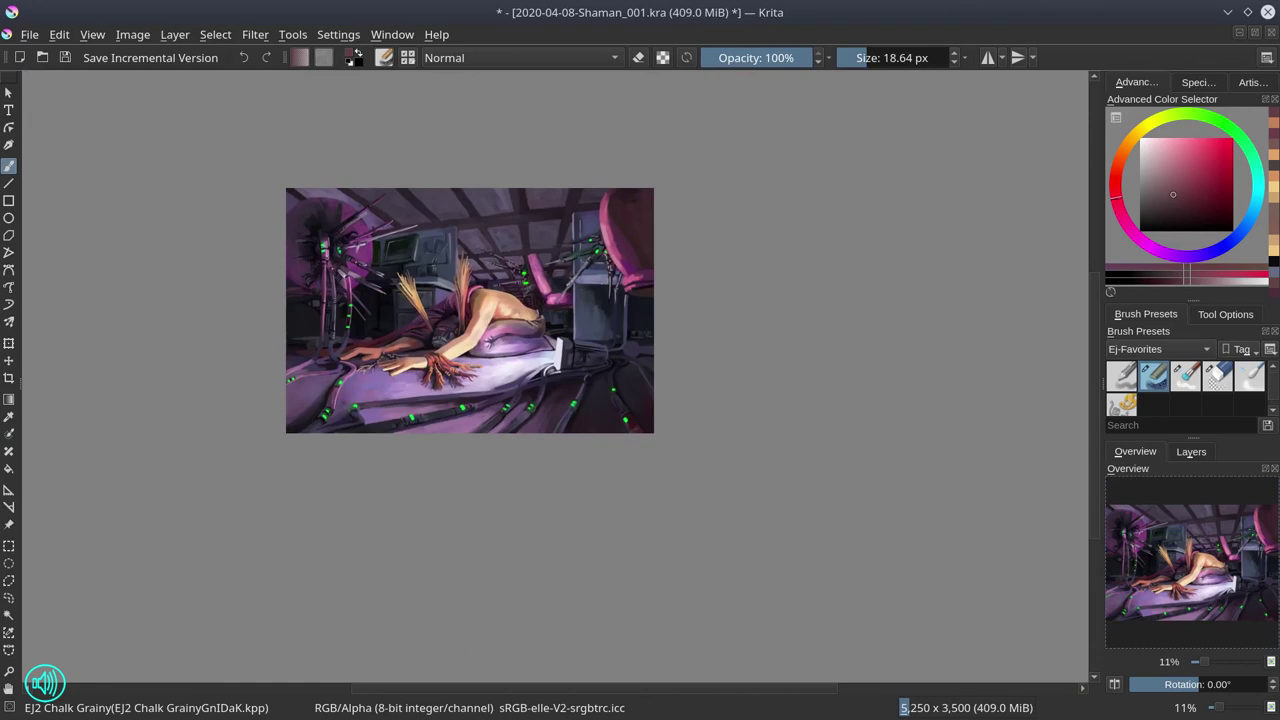
key("ctrl+s")
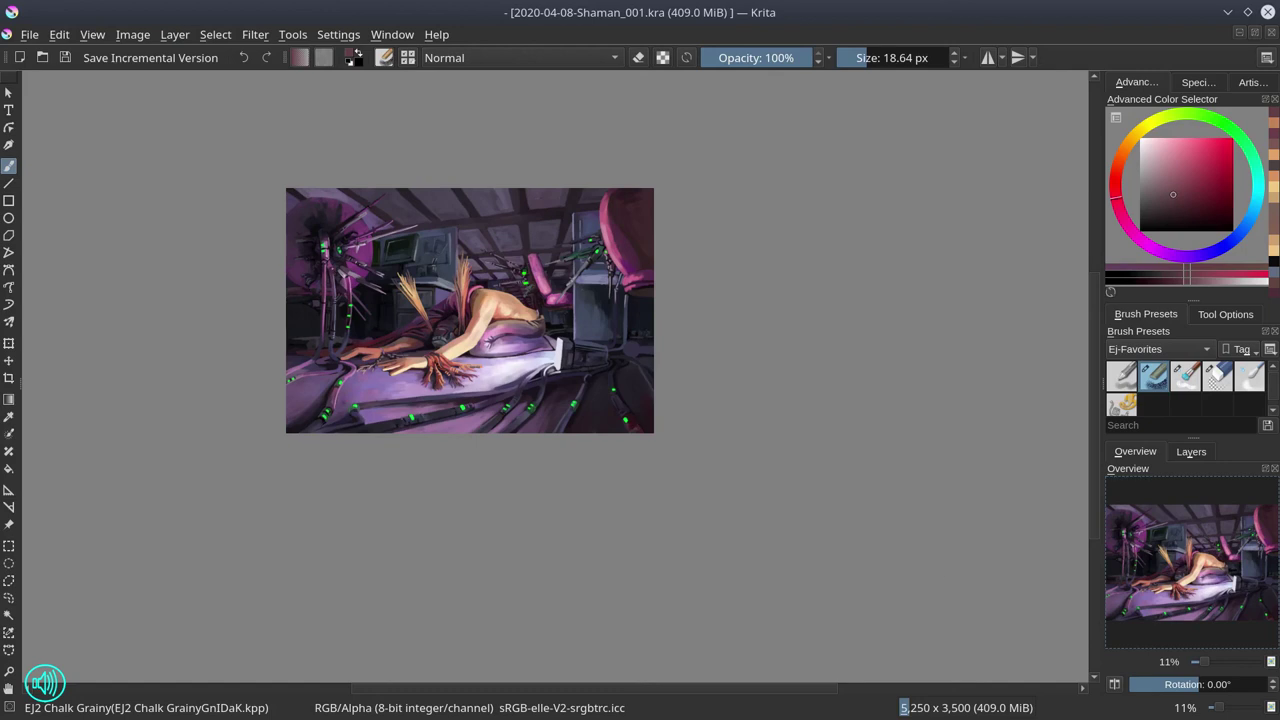
Paint a teal glow under the legs on Layer 6, set Color Dodge, and Gaussian-blur it ~72 px.
left_click(1191, 451)
left_click(1260, 190)
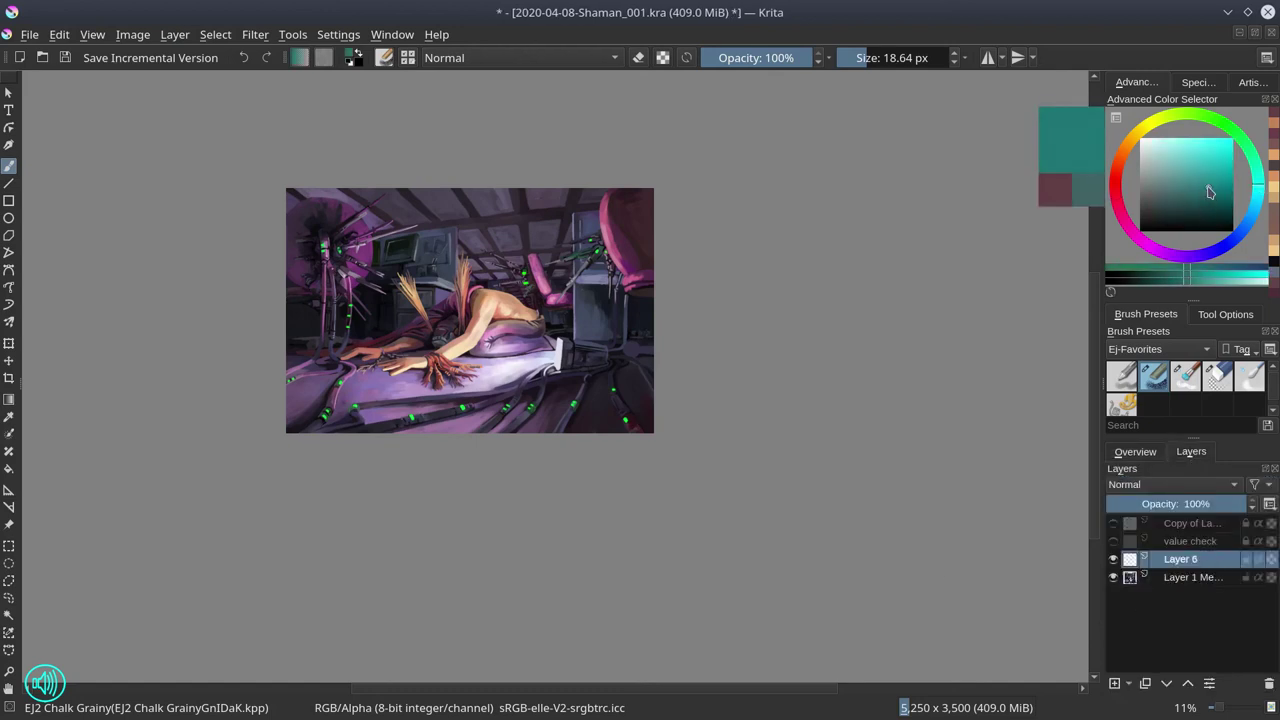
left_click_drag(530, 365, 558, 340)
left_click(1172, 484)
left_click(1174, 497)
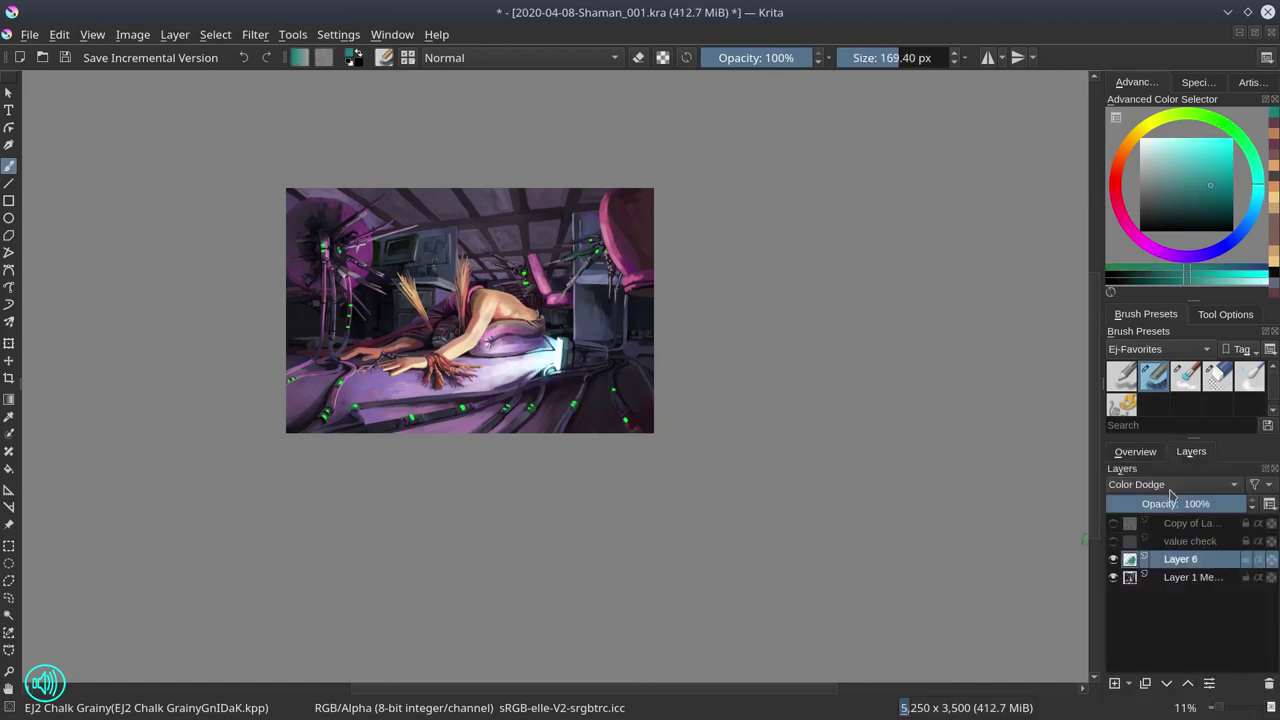
key("ctrl+alt+f")
left_click_drag(931, 205, 950, 205)
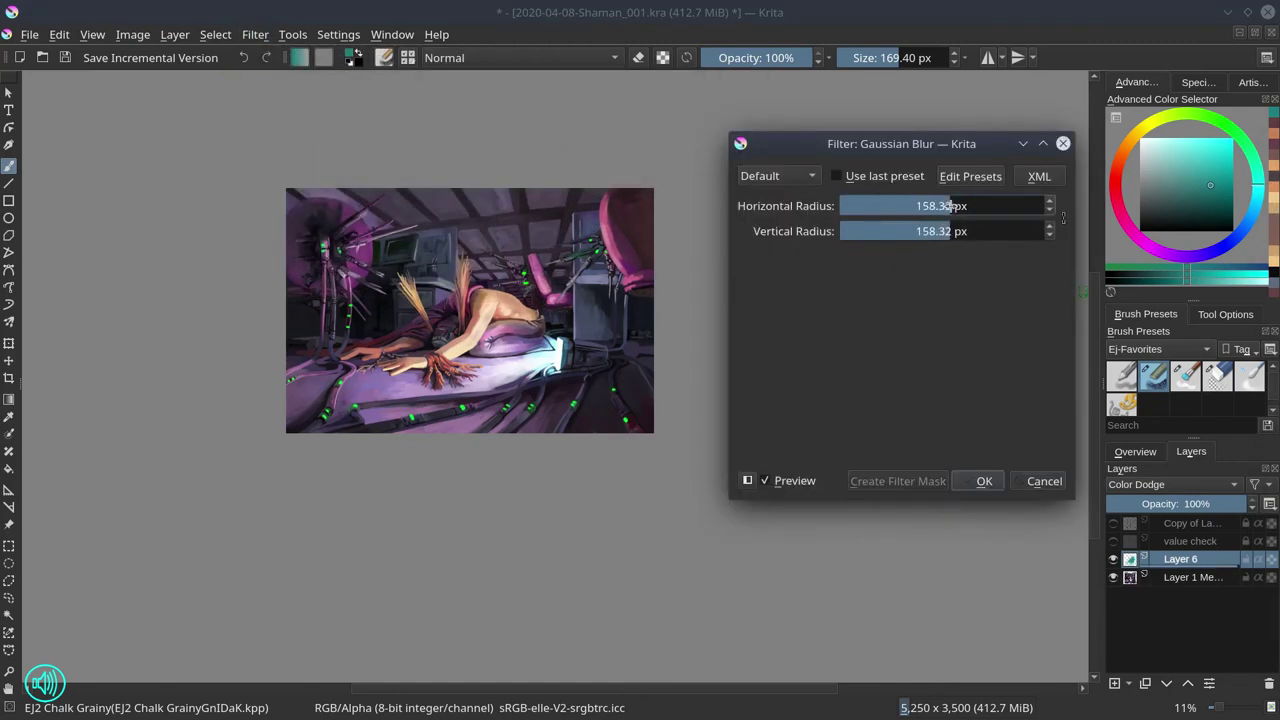
left_click(924, 205)
left_click(984, 482)
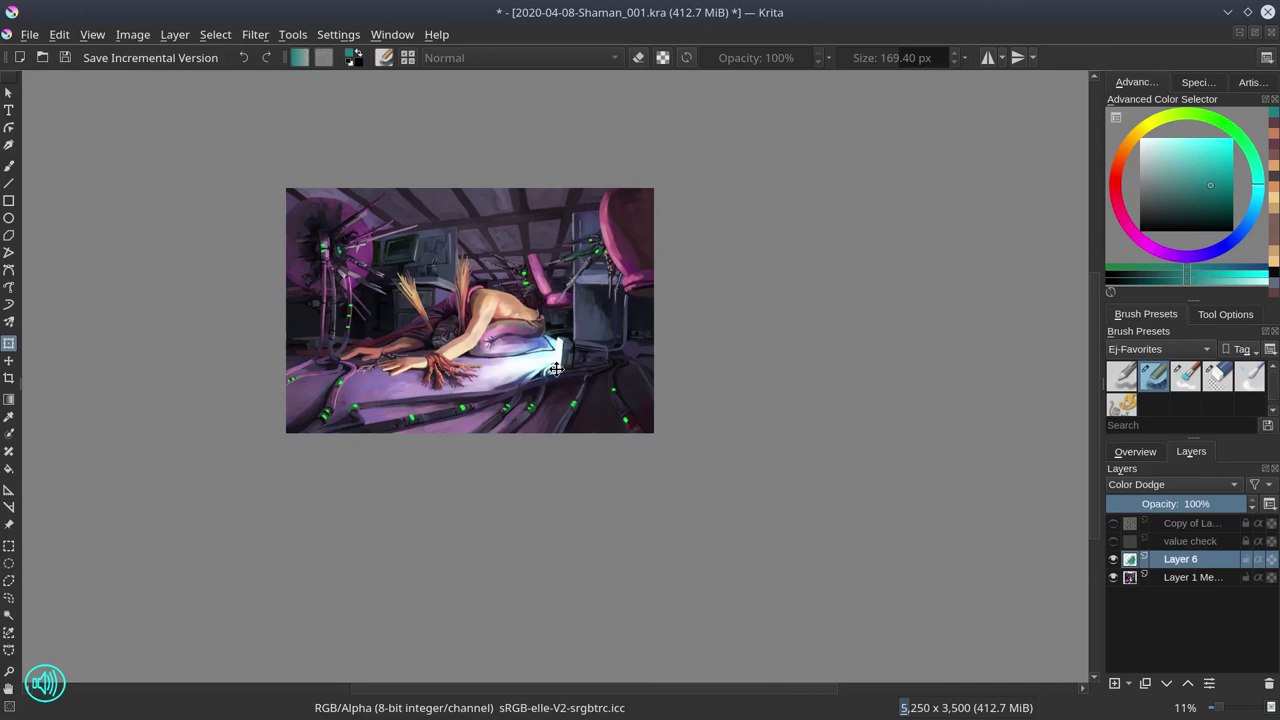
Add Layer 7 and dab green glow over the cable lights.
key("Insert")
key("b")
key("ctrl+s")
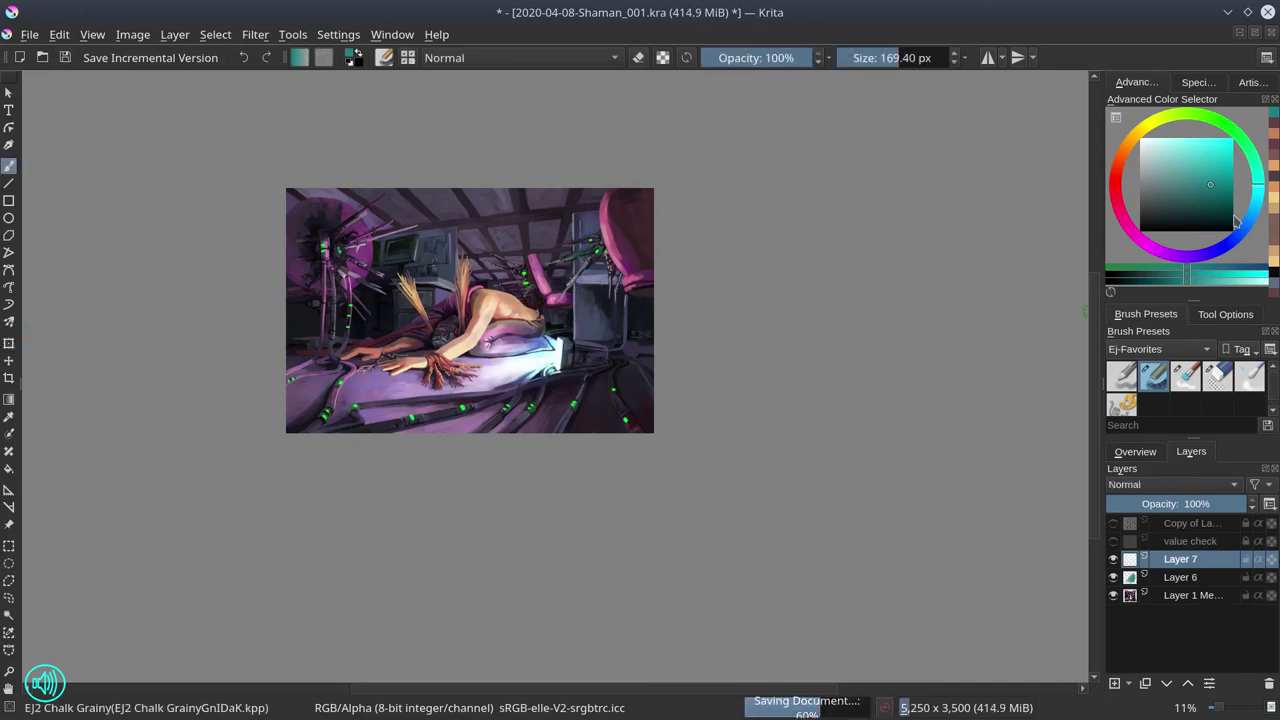
left_click(341, 385, "ctrl")
scroll(384, 306, "up", 3)
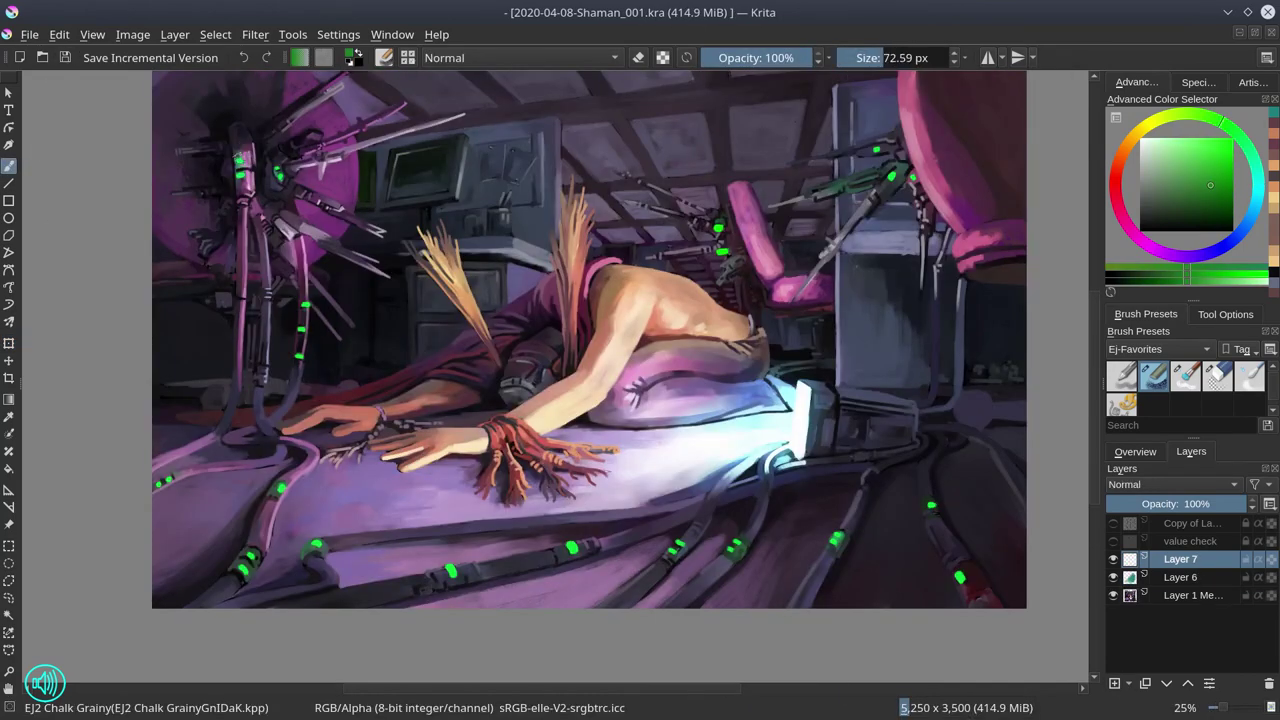
left_click(278, 173)
left_click(306, 304)
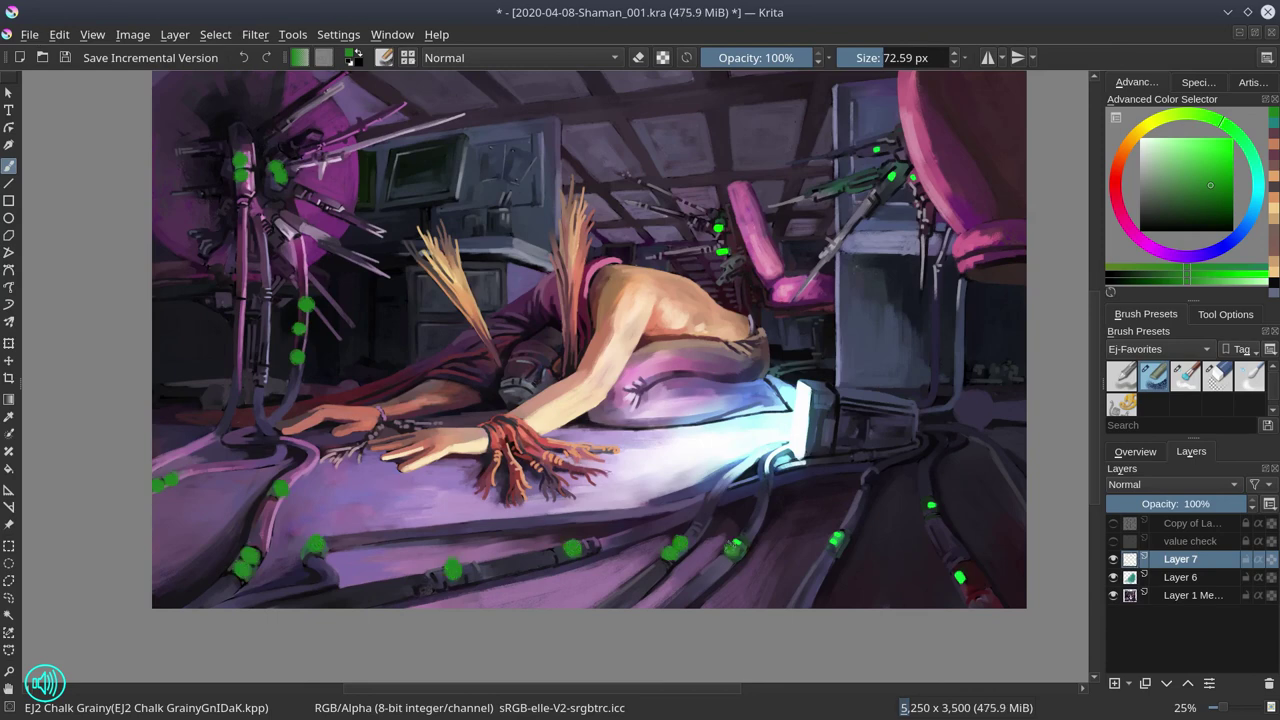
Blur the green dabs by 24 px, set Layer 7 to Color Dodge, and save.
key("ctrl+shift+f")
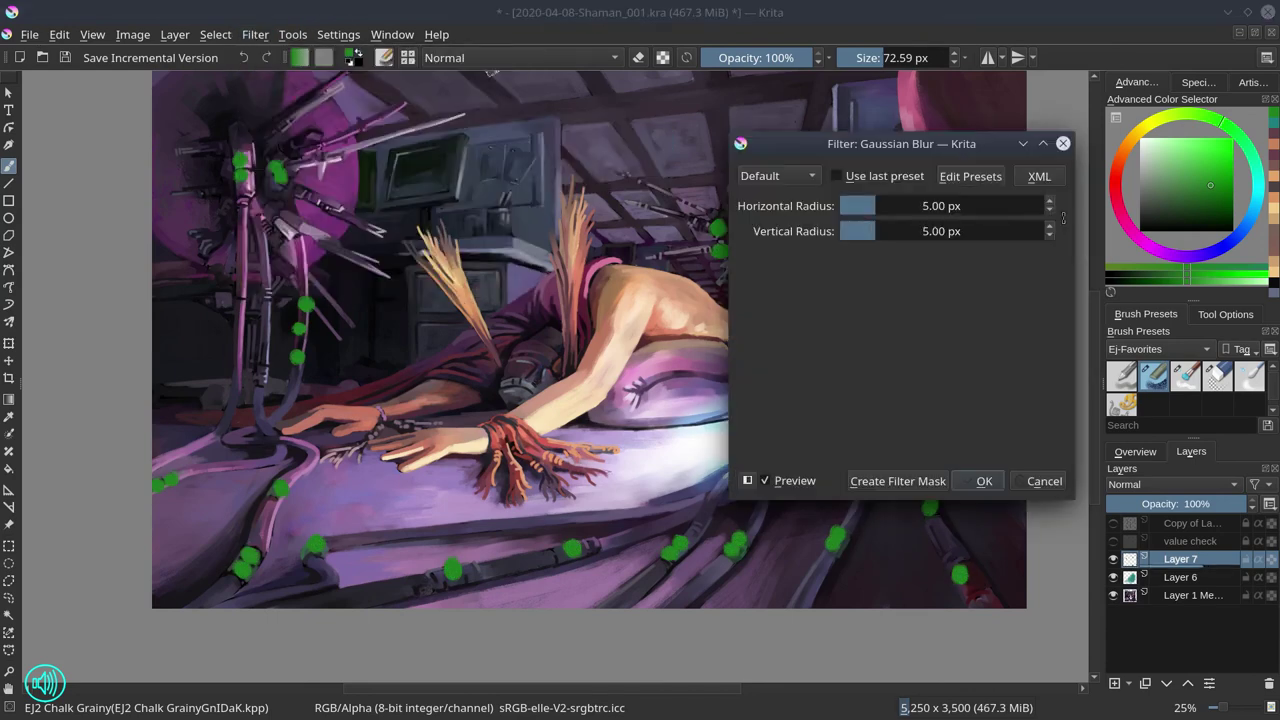
left_click(899, 206)
left_click(980, 481)
left_click(1172, 484)
left_click(1180, 405)
key("minus")
key("minus")
key("minus")
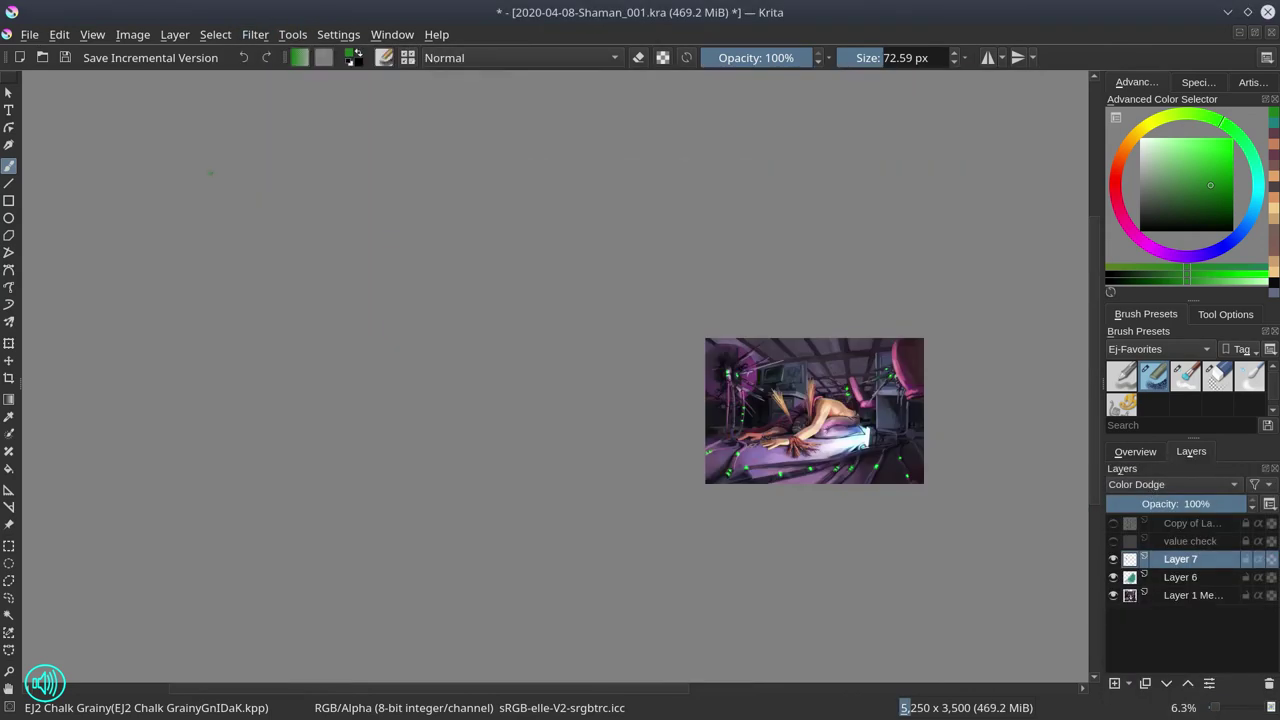
left_click(65, 57)
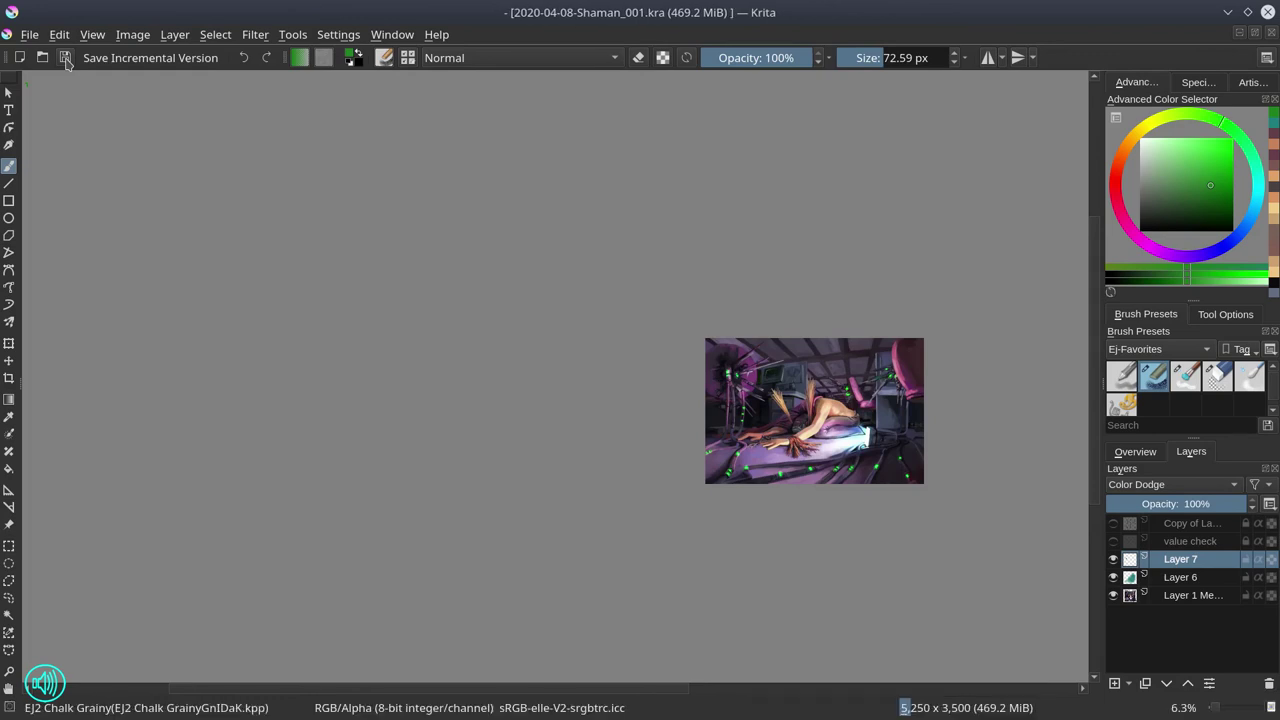
On new Layer 8, fill teal and cut it down to a thin horizontal strip.
key("Insert")
left_click(748, 443, "ctrl")
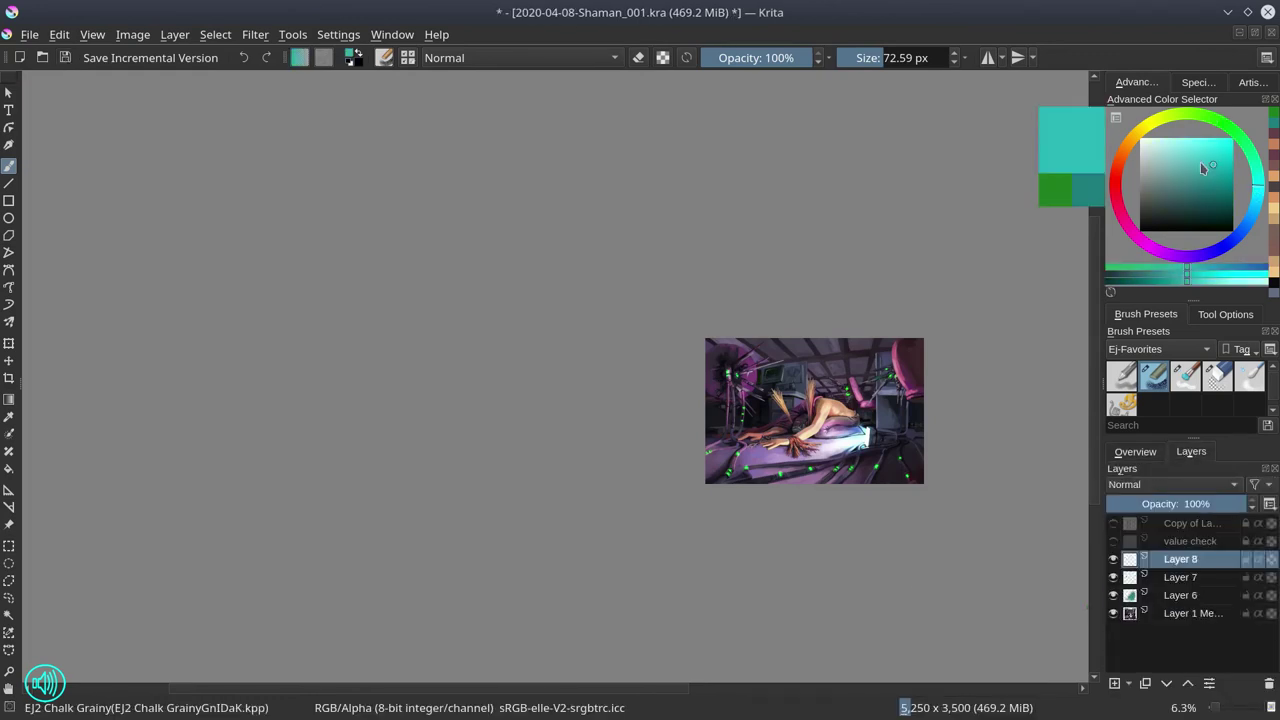
key("g")
key("t")
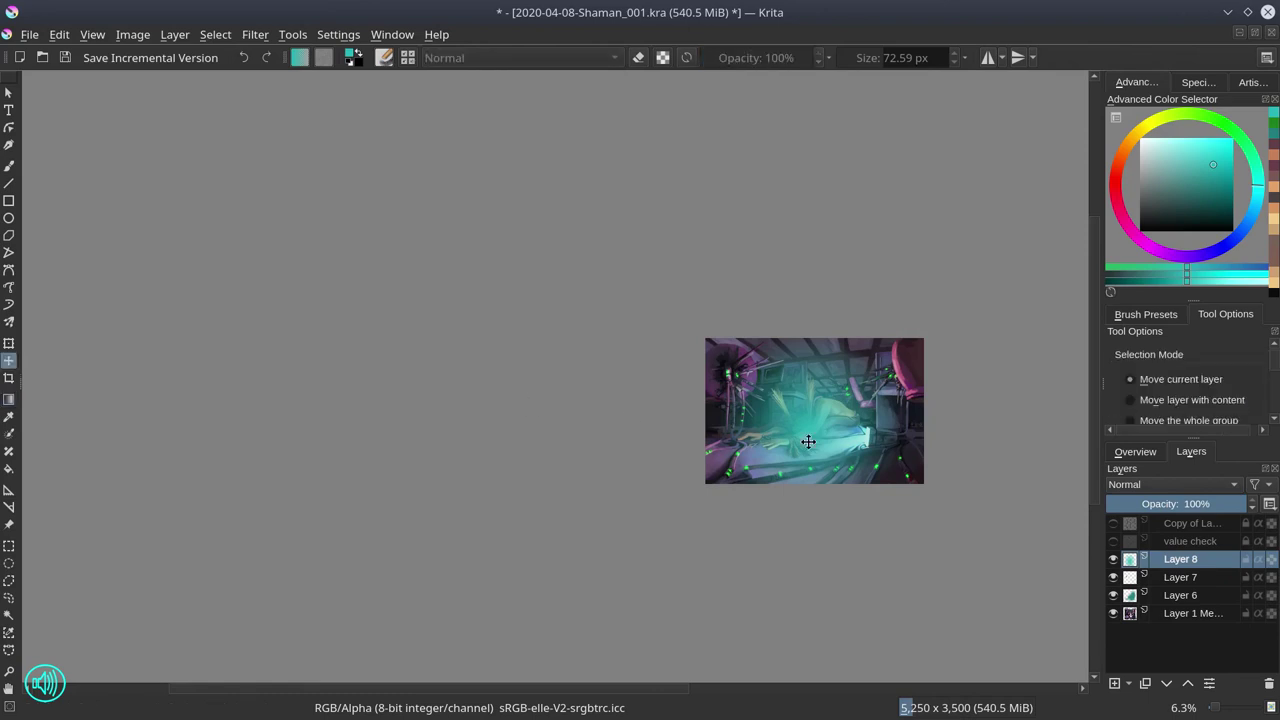
scroll(861, 450, "up", 3)
key("ctrl+r")
left_click_drag(972, 366, 490, 385)
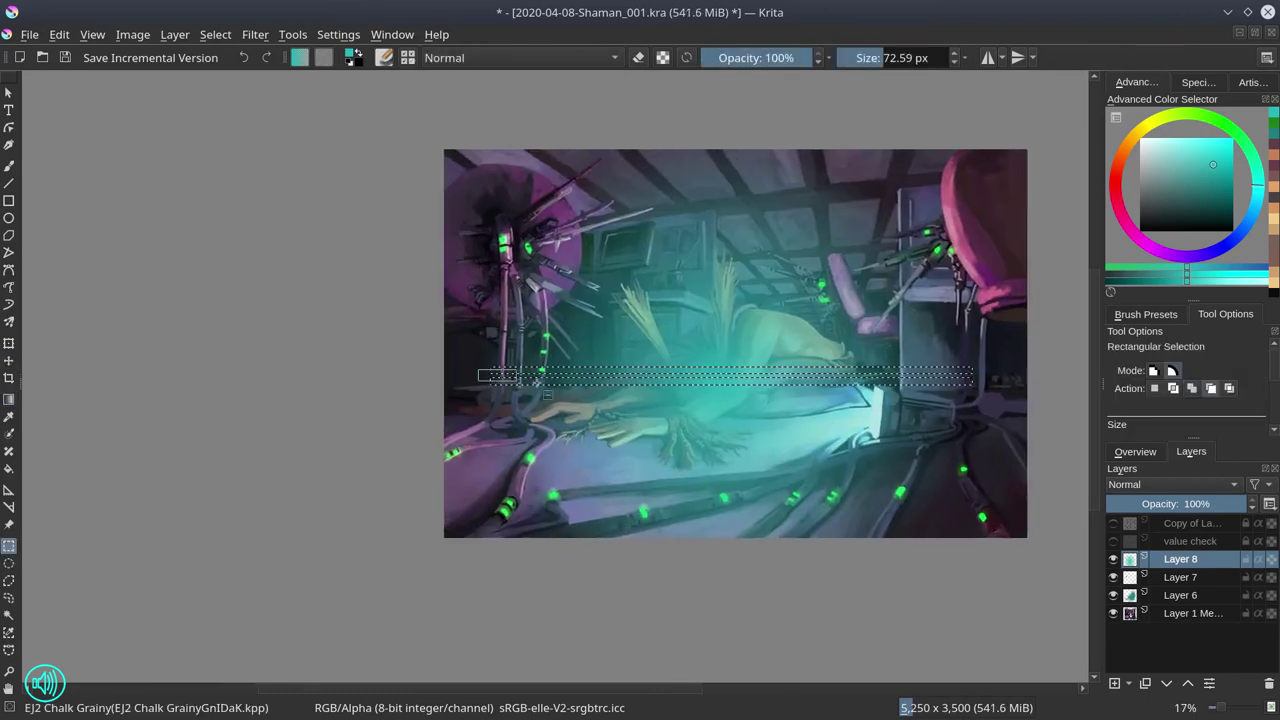
left_click(215, 34)
left_click(250, 117)
key("Delete")
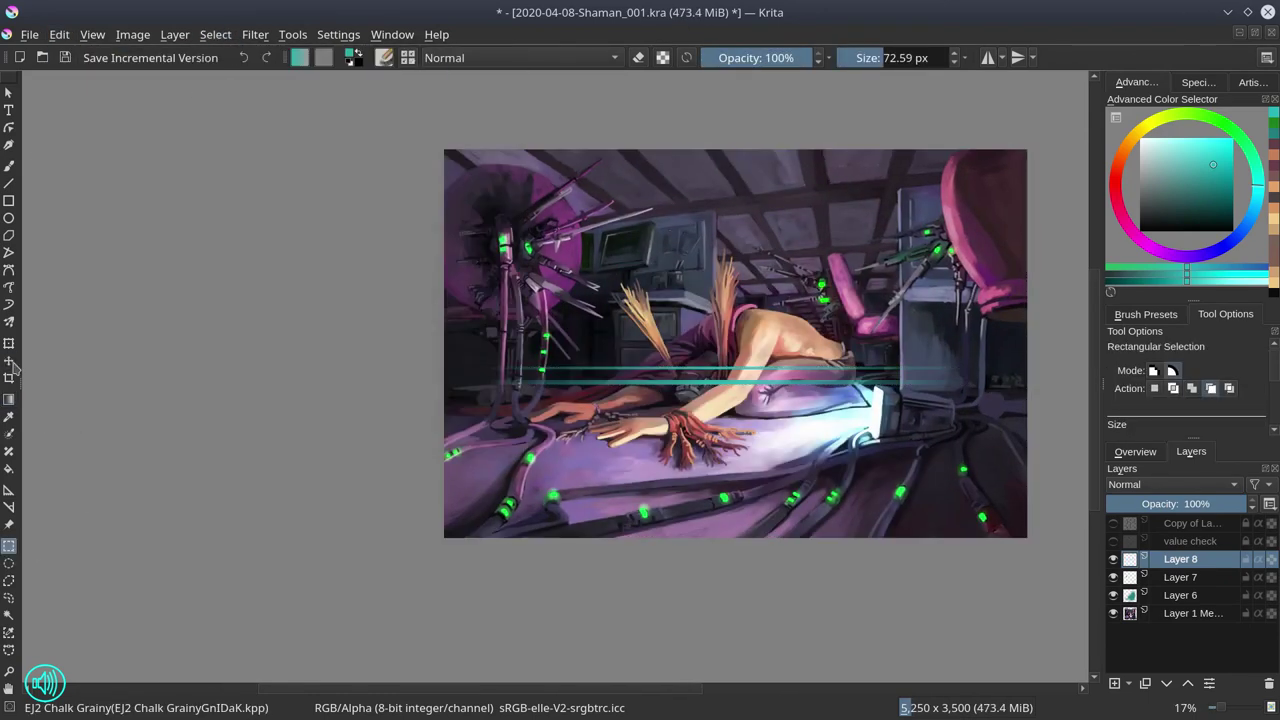
key("ctrl+shift+a")
Move the teal strip down to the figure's hips, set Color Dodge, and blur it about 30 px.
key("t")
key("ctrl+t")
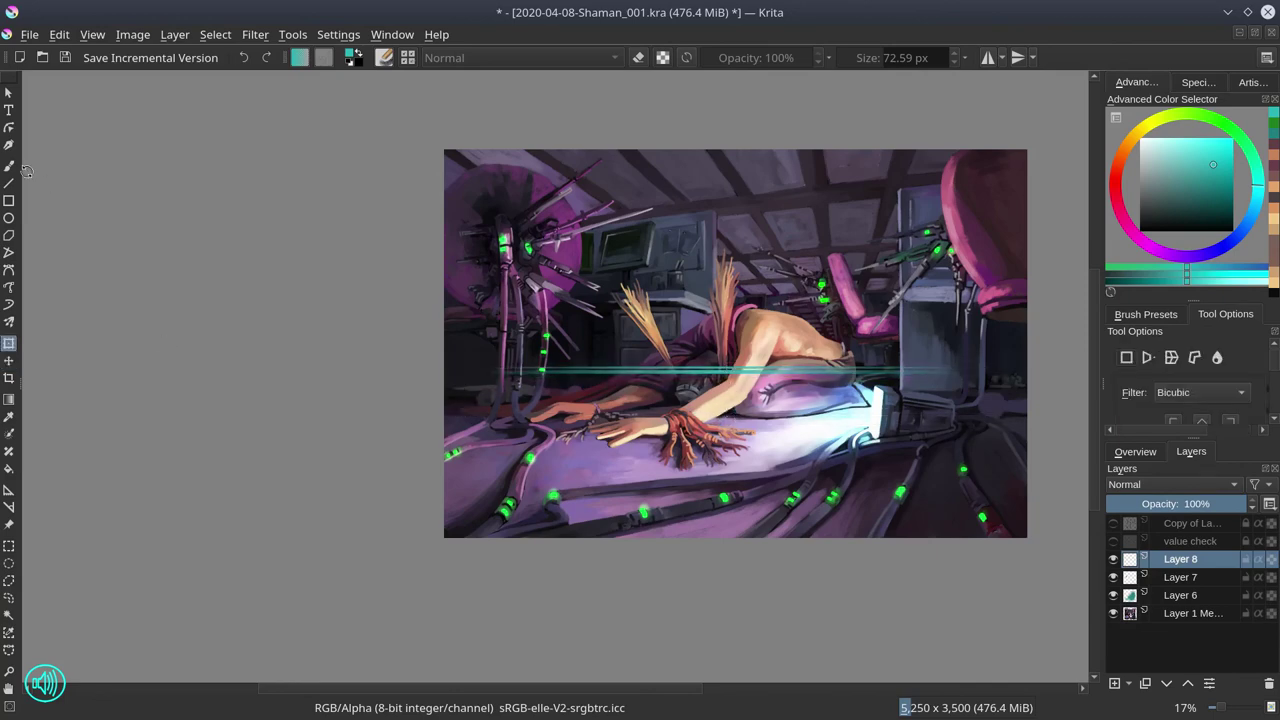
key("t")
left_click_drag(731, 420, 706, 470)
key("t")
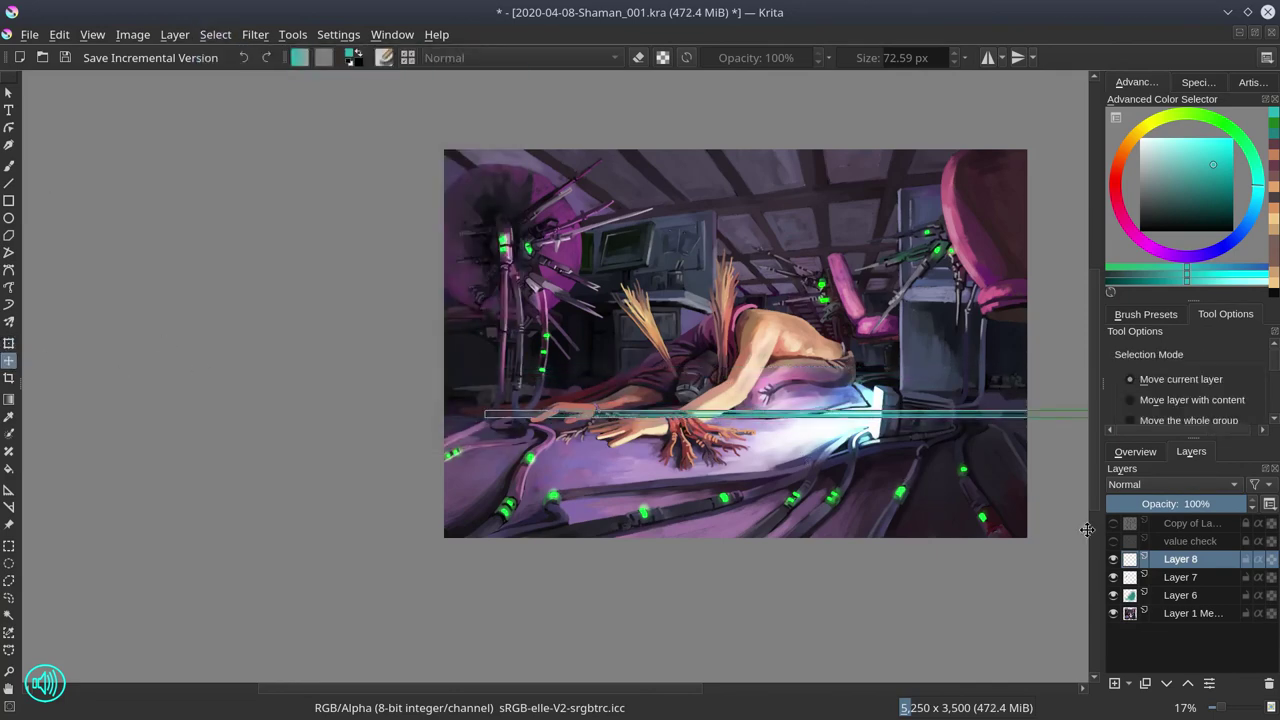
key("alt+shift+d")
key("ctrl+alt+f")
left_click_drag(186, 217, 240, 218)
key("Return")
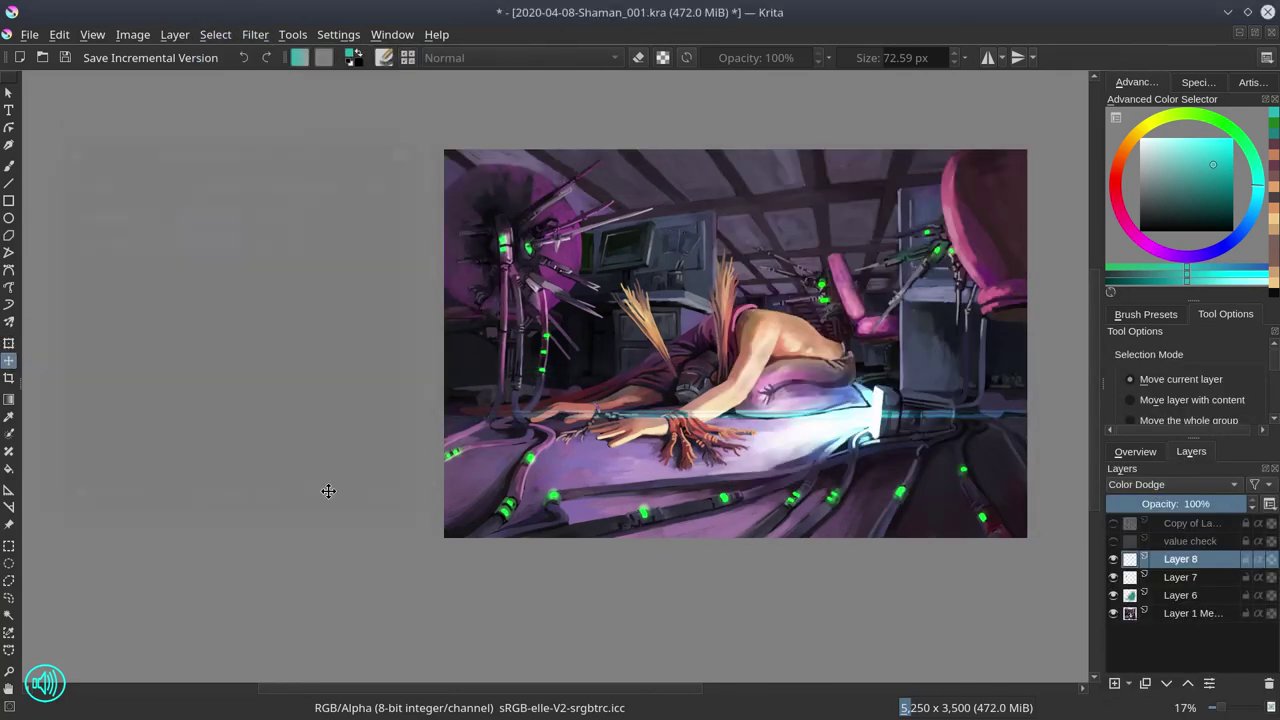
Duplicate the streak, stretch the copy horizontally, and blur it again for extra glow.
key("plus")
left_click_drag(1025, 350, 510, 350)
key("ctrl+j")
key("ctrl+t")
key("Return")
key("minus")
key("minus")
key("minus")
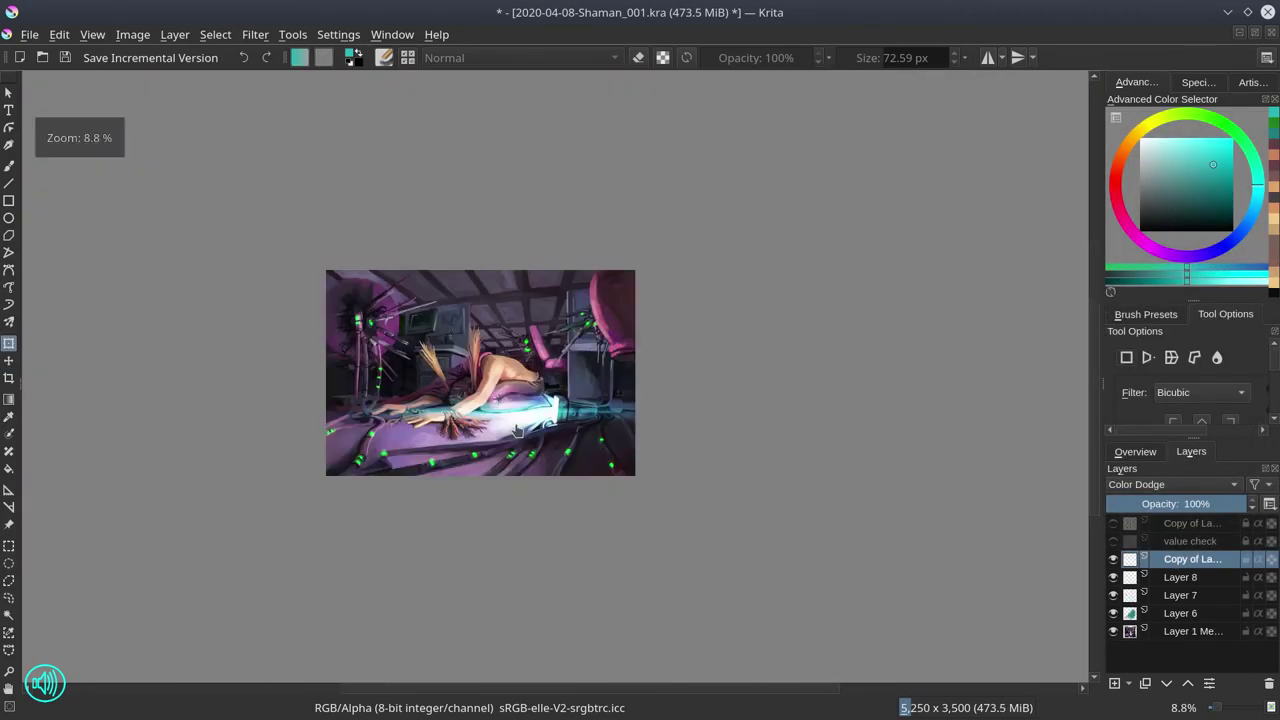
key("plus")
key("plus")
key("ctrl+alt+f")
key("Return")
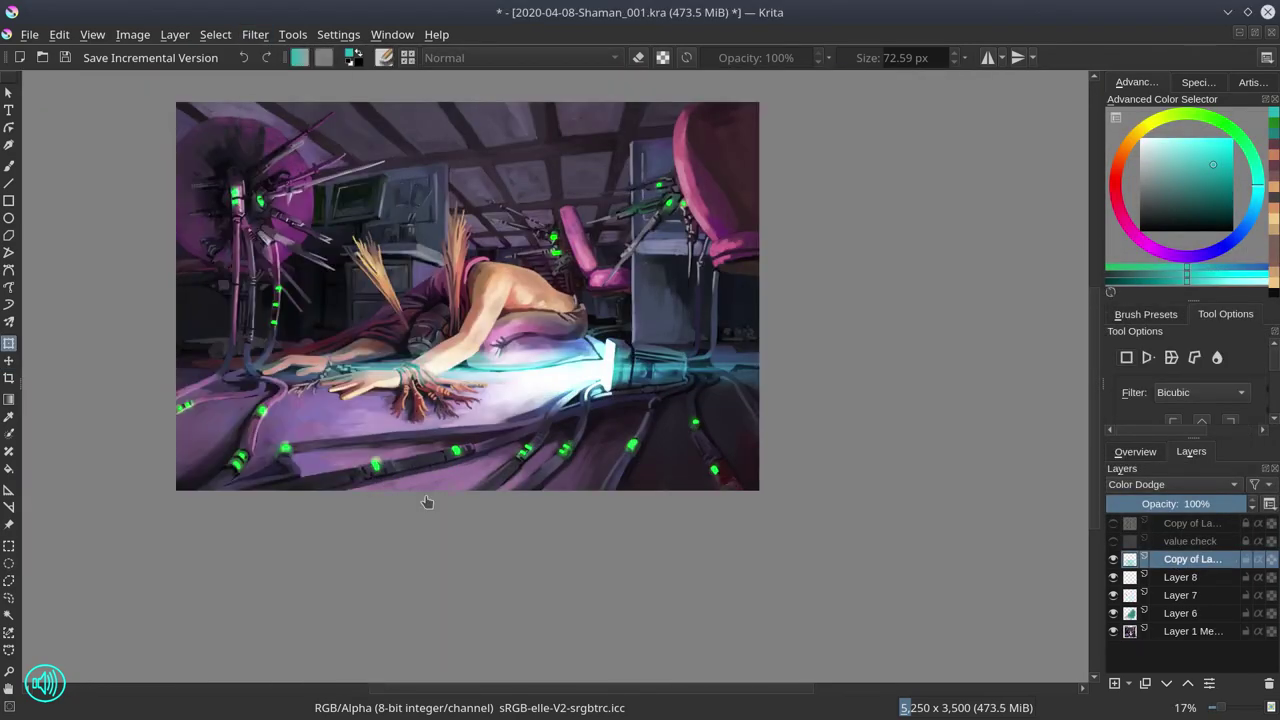
key("Page_Down")
key("minus")
key("minus")
key("minus")
Save, then select the glow layers including Layers 6 and 7 and group them.
left_click(1137, 452)
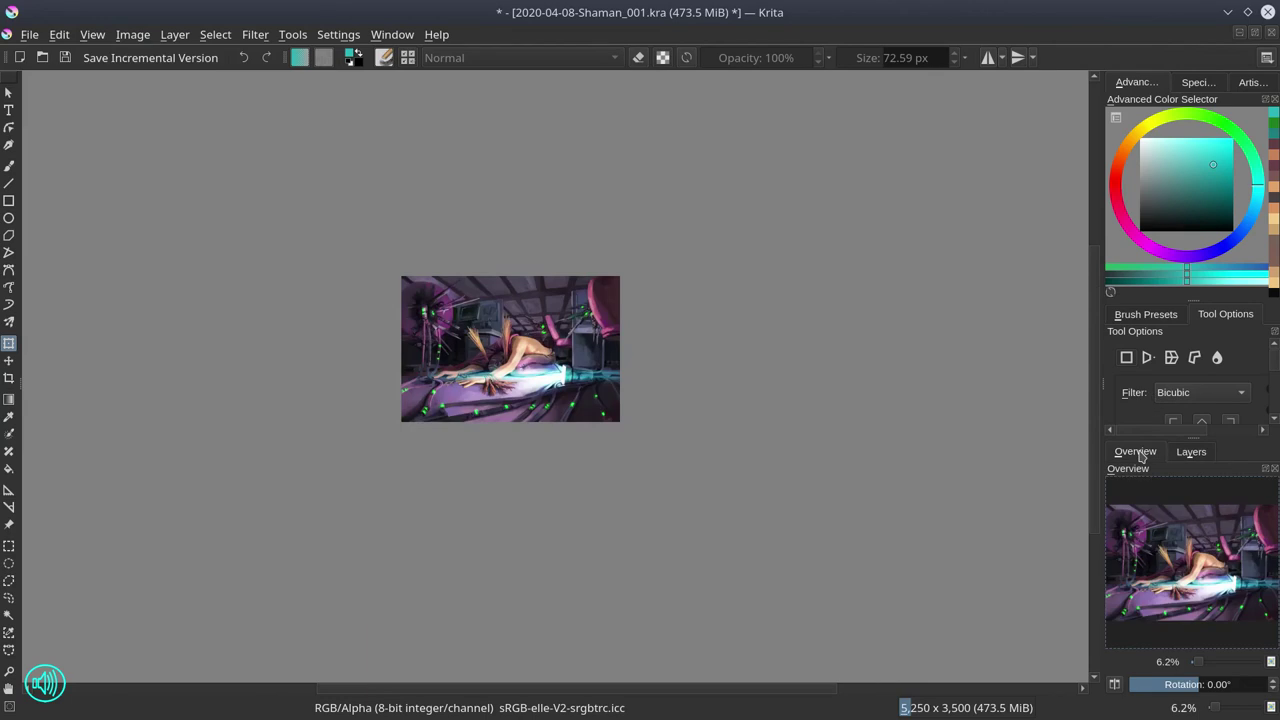
key("ctrl+s")
left_click(1191, 451)
key("Page_Up")
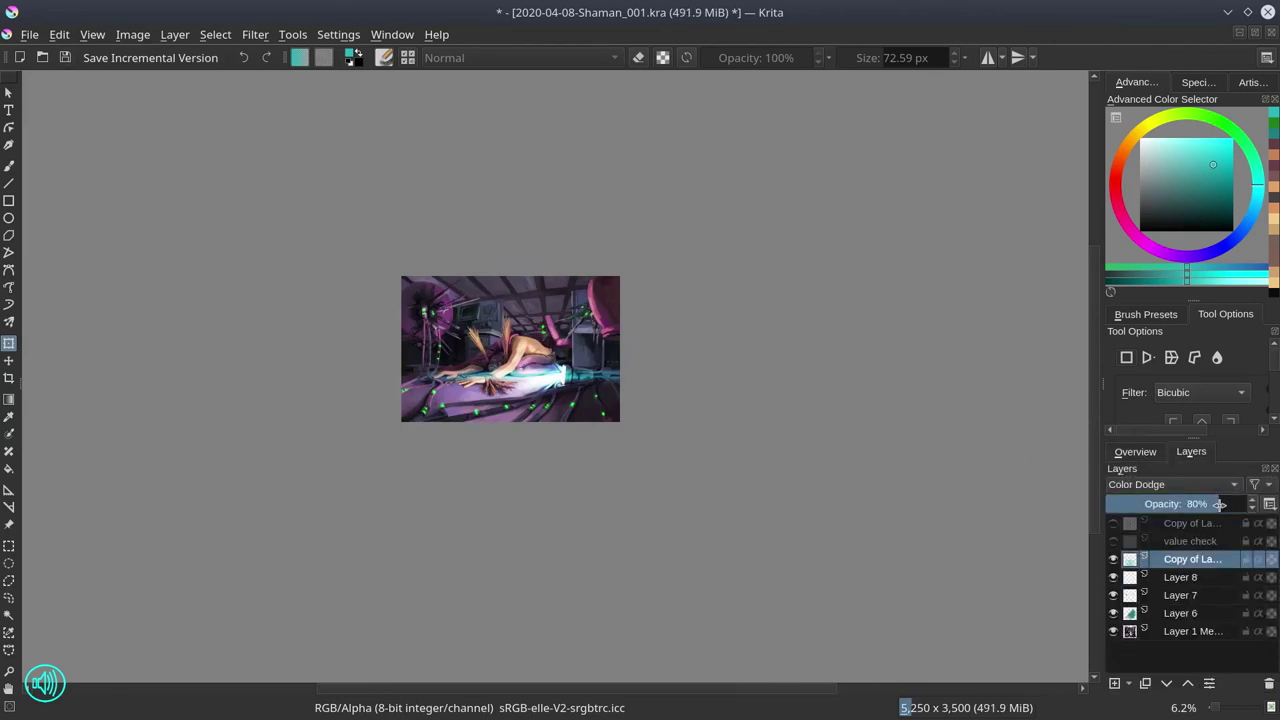
key("Page_Down")
left_click(1180, 595, "shift")
left_click(1180, 613, "shift")
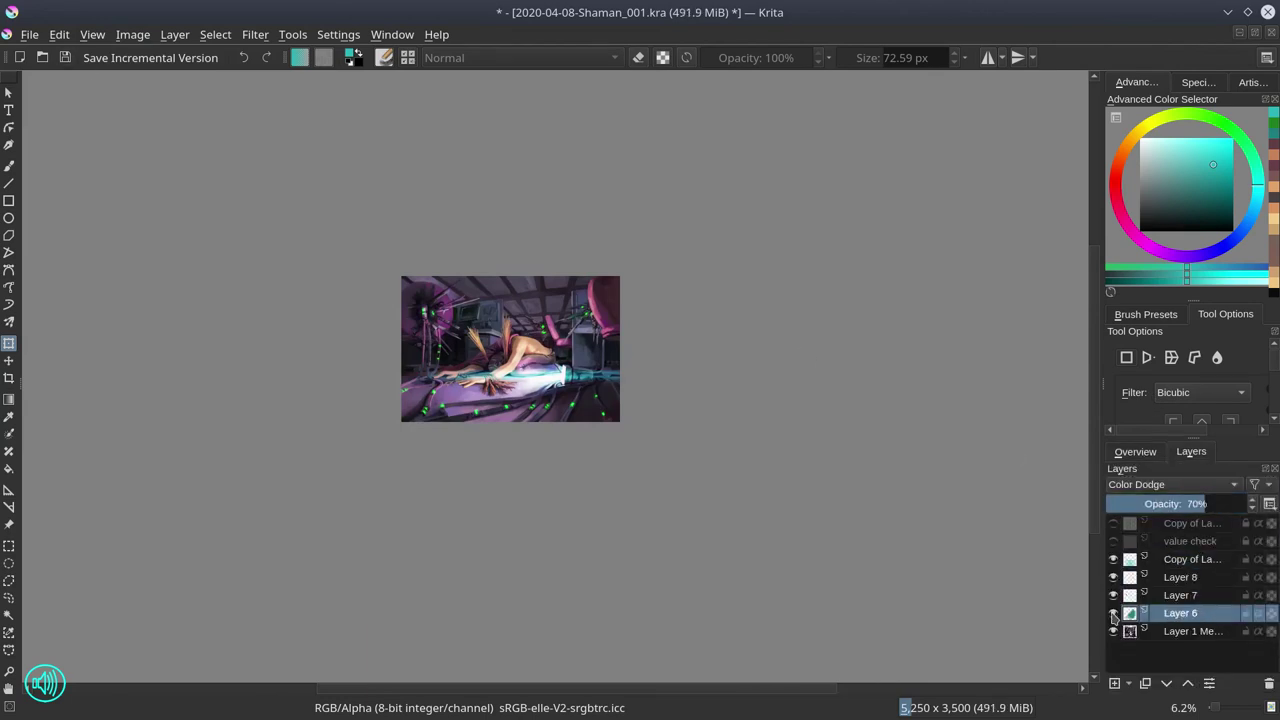
right_click(1200, 568)
mouse_move(1044, 508)
left_click(967, 516)
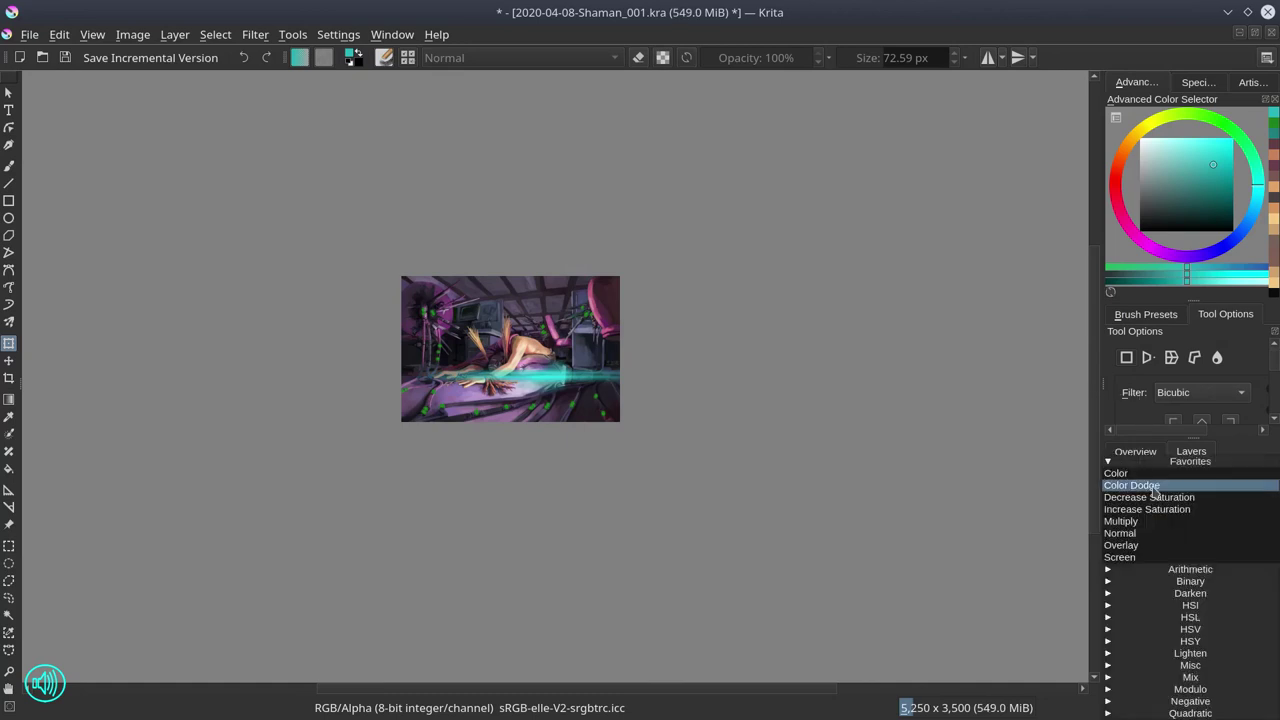
Set the glow group to Color Dodge, merge it into one layer, and save an incremental version.
right_click(1180, 615)
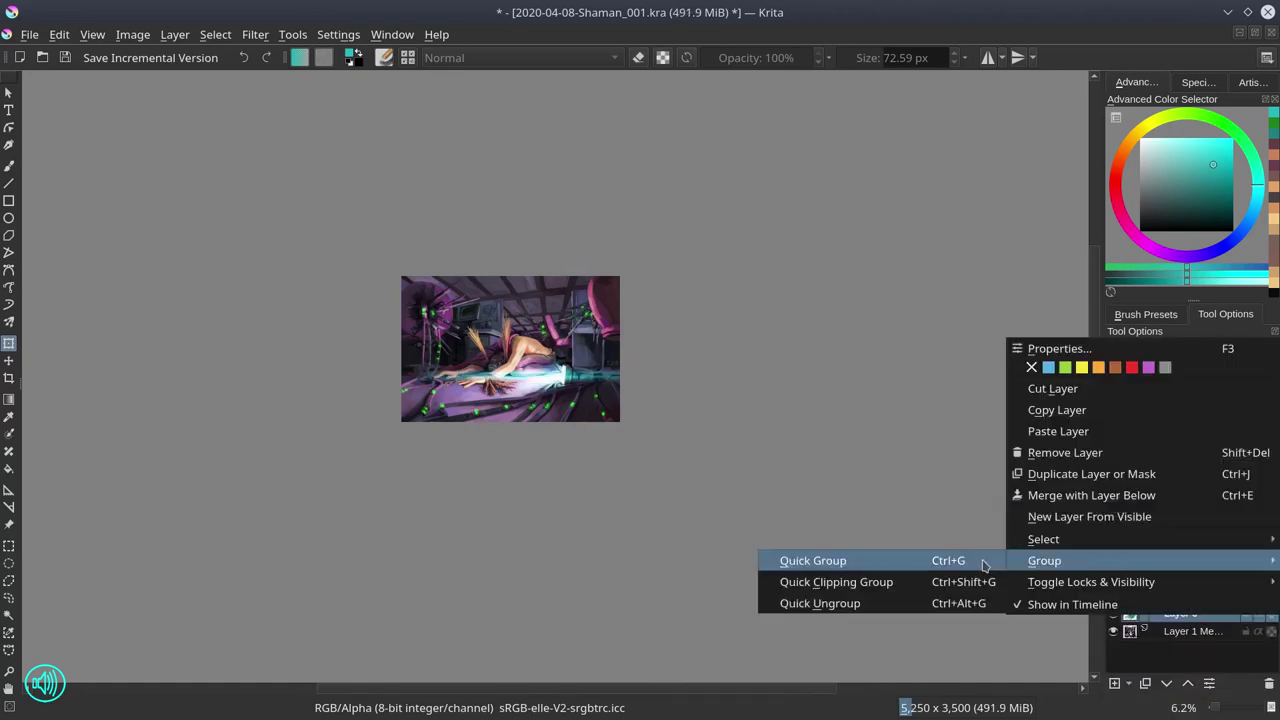
left_click(980, 560)
left_click(1165, 485)
left_click(1163, 487)
left_click(1144, 560)
scroll(806, 608, "up", 2)
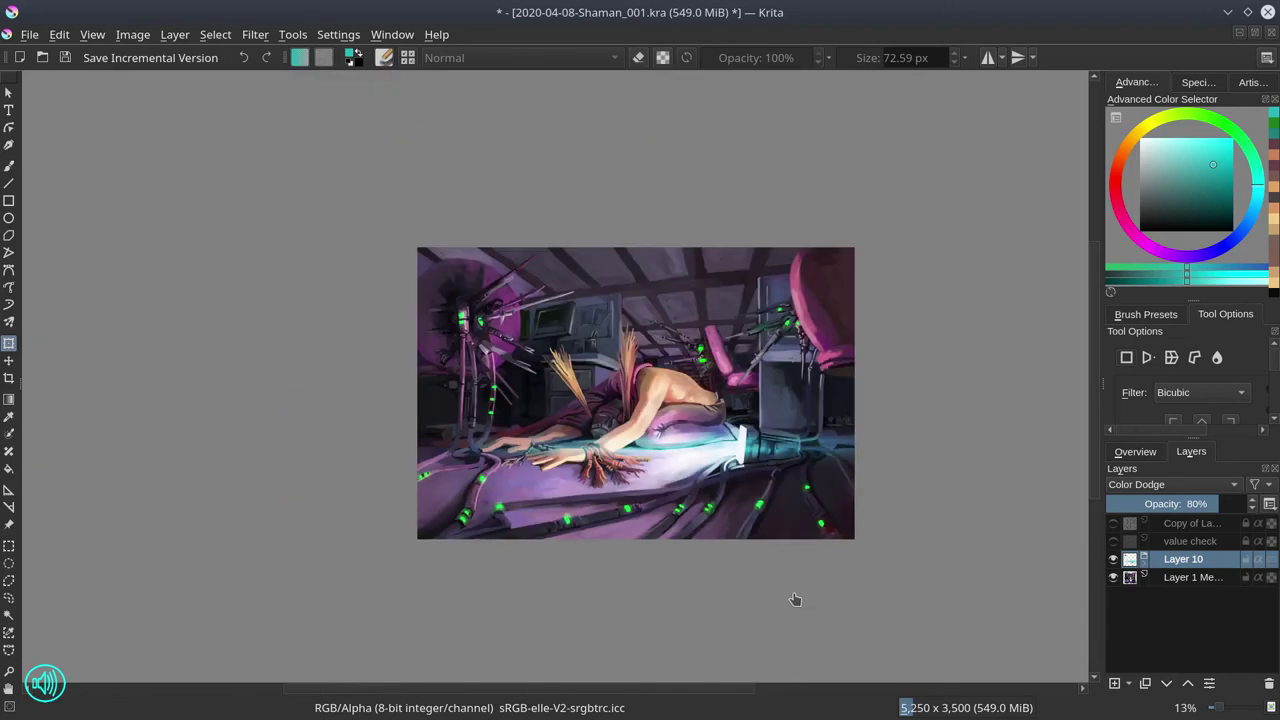
left_click(66, 58)
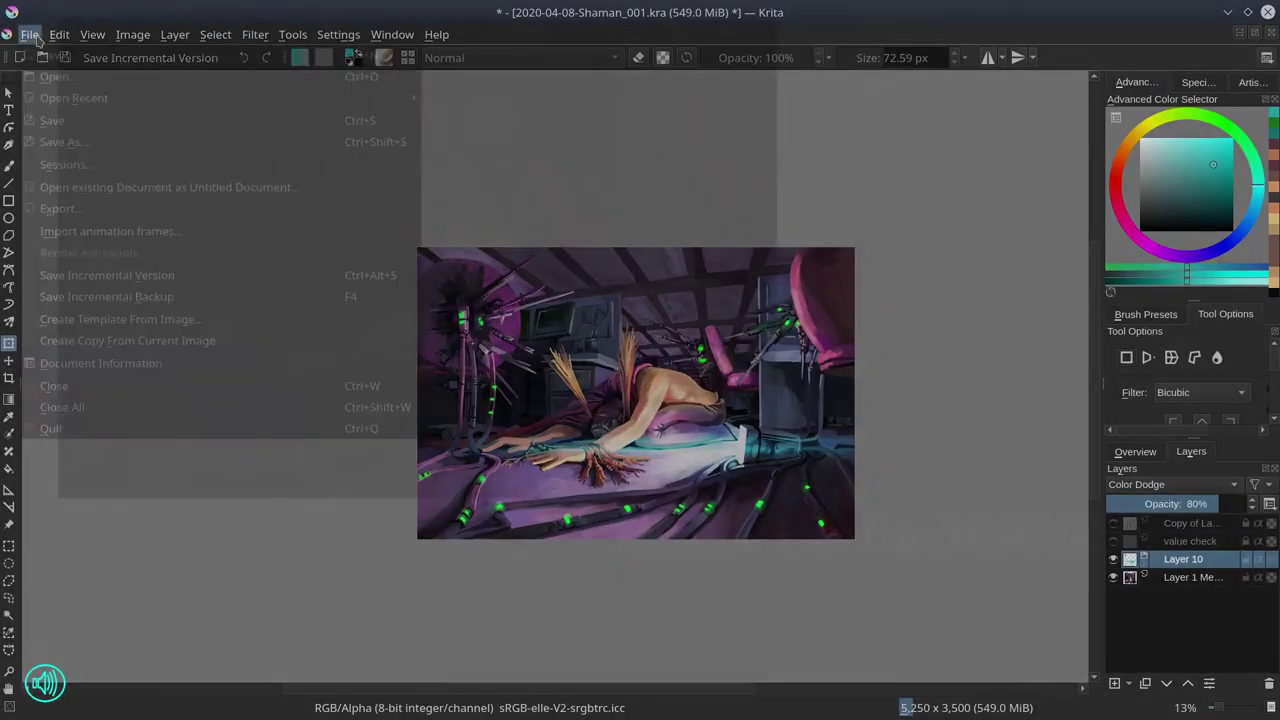